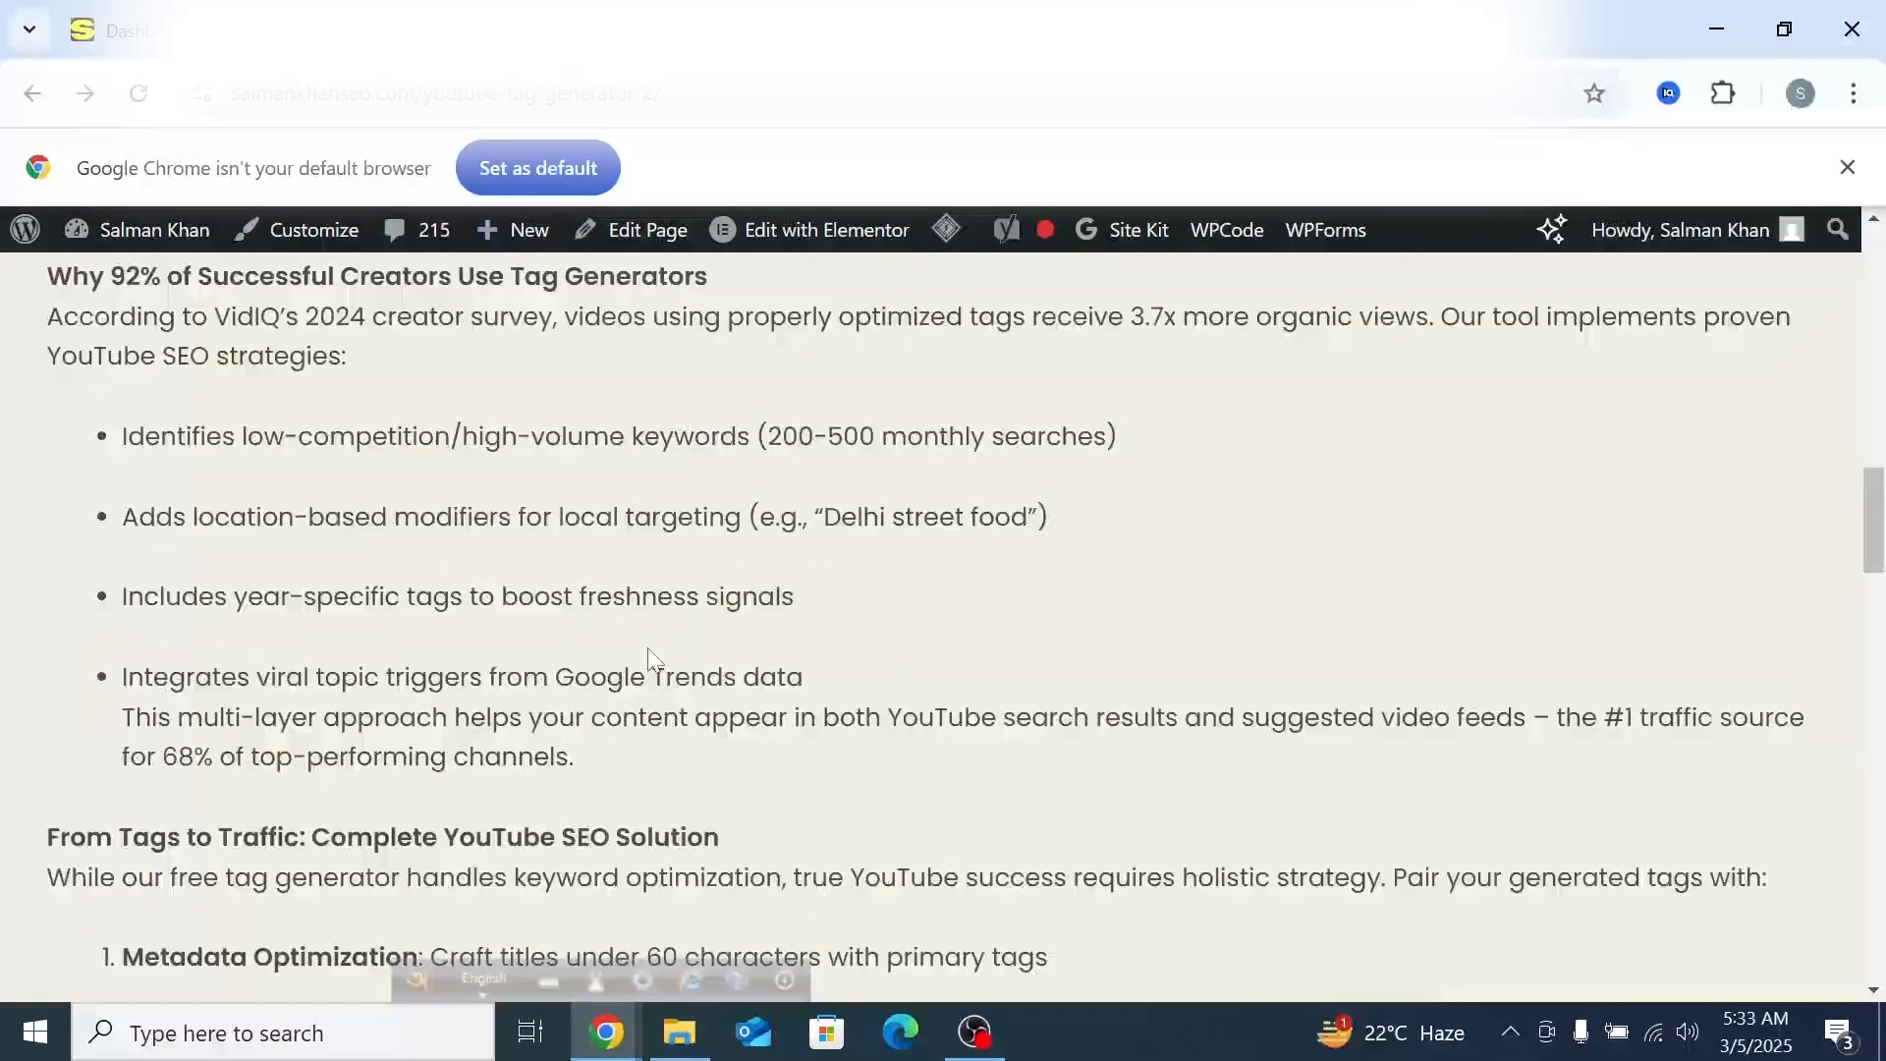
Review the YouTube Tag Generator article on the published page and in the Elementor editor
scroll(586, 700, "down", 20)
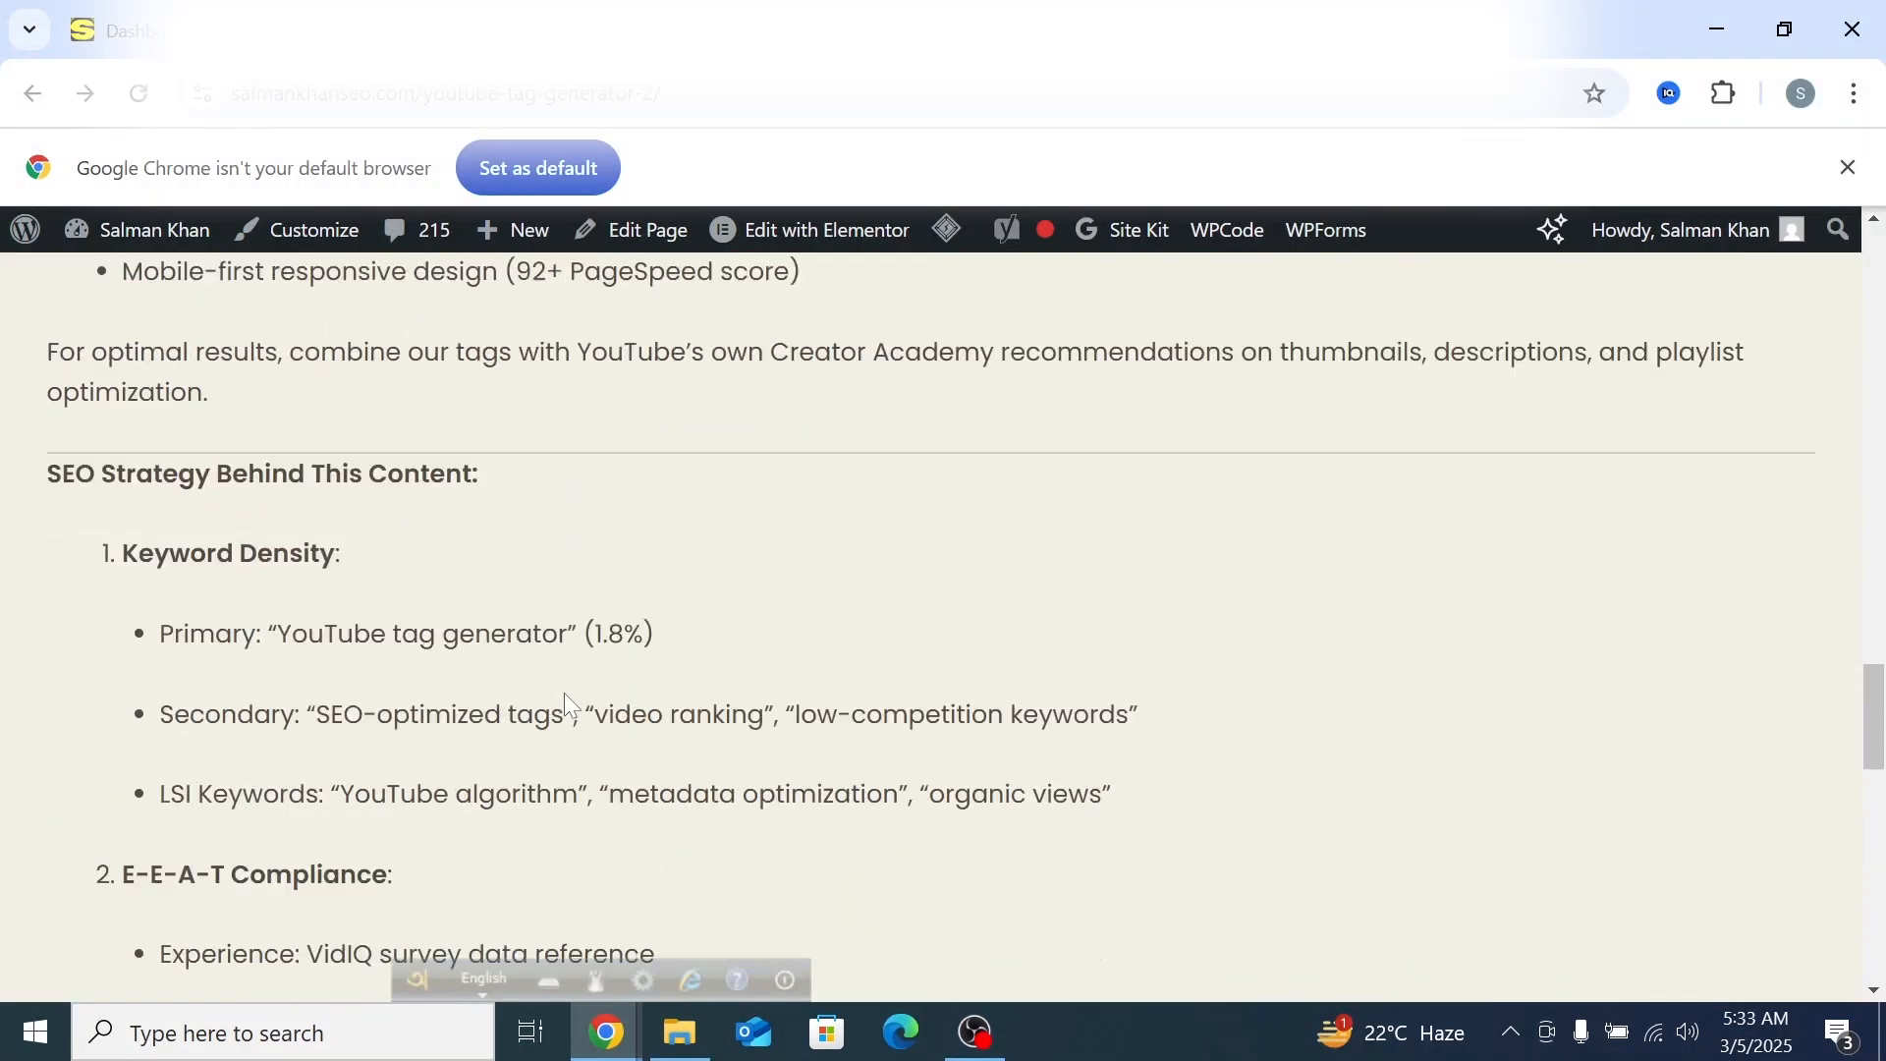
scroll(567, 707, "up", 15)
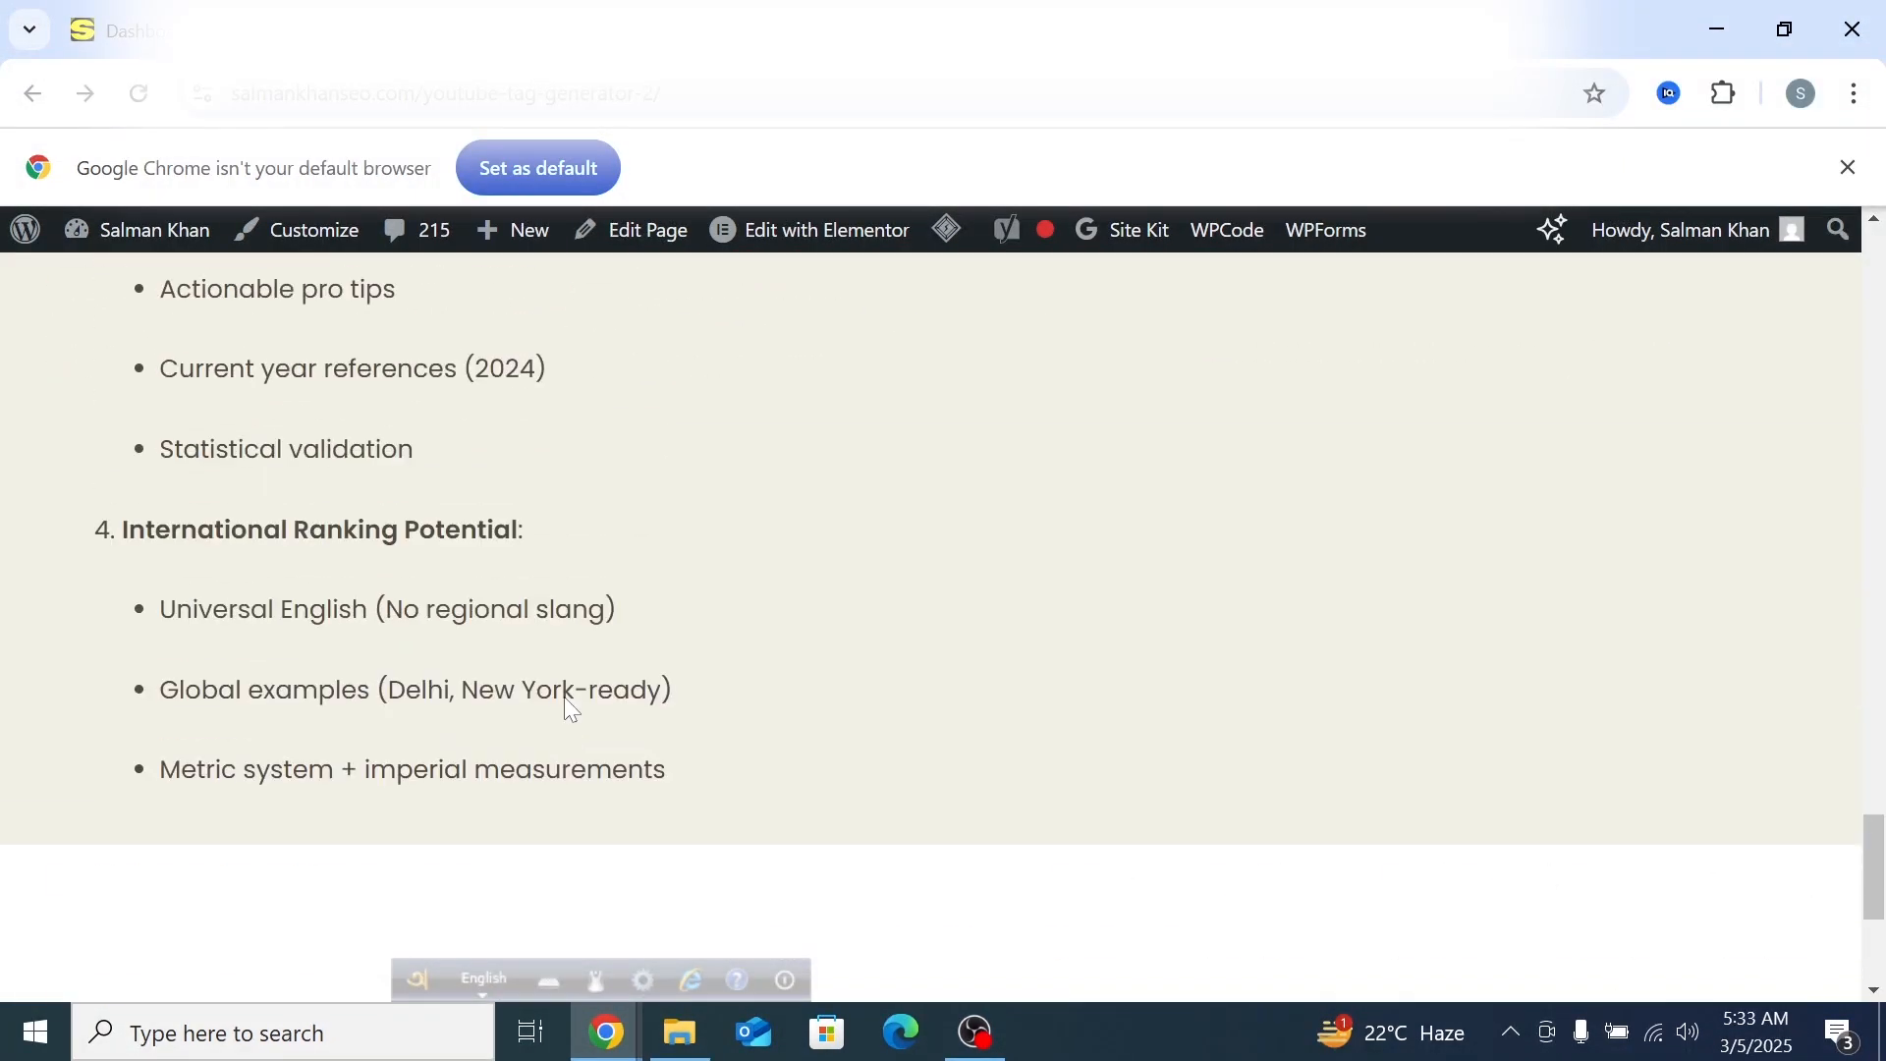
scroll(404, 682, "up", 5)
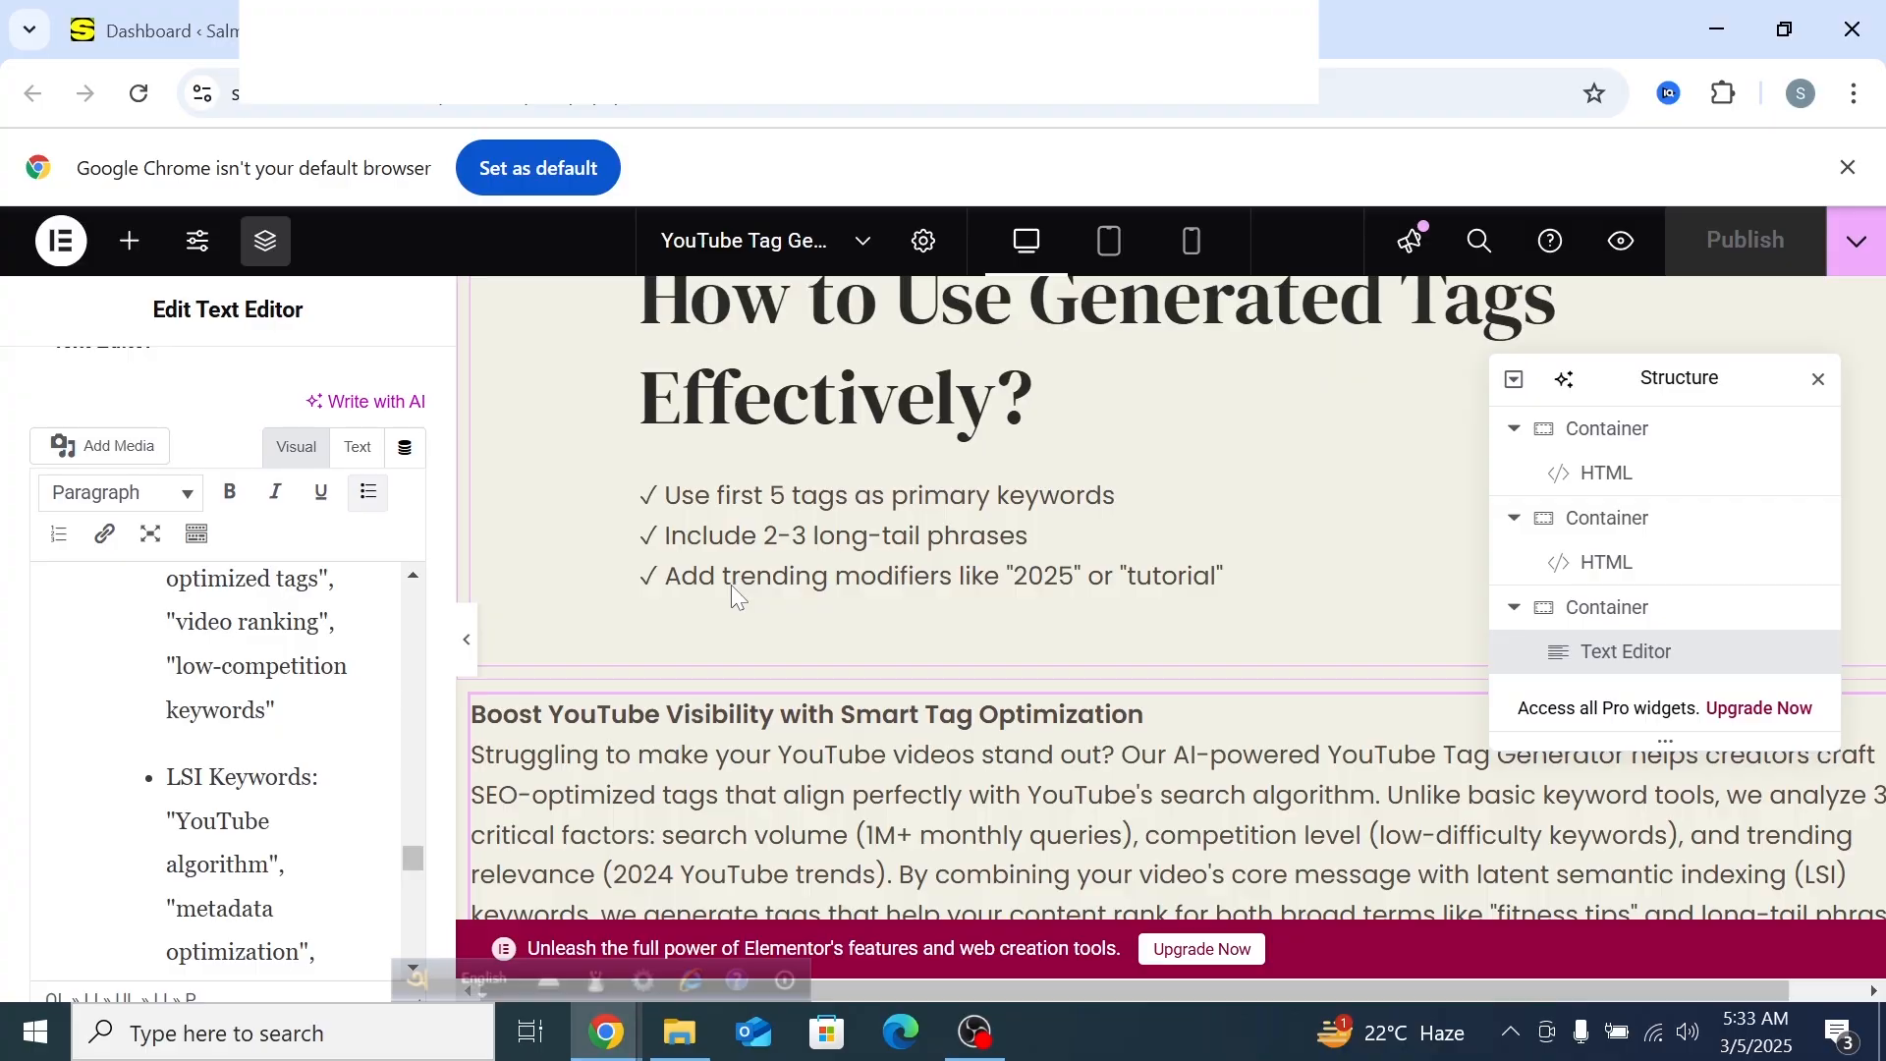
scroll(731, 586, "down", 1)
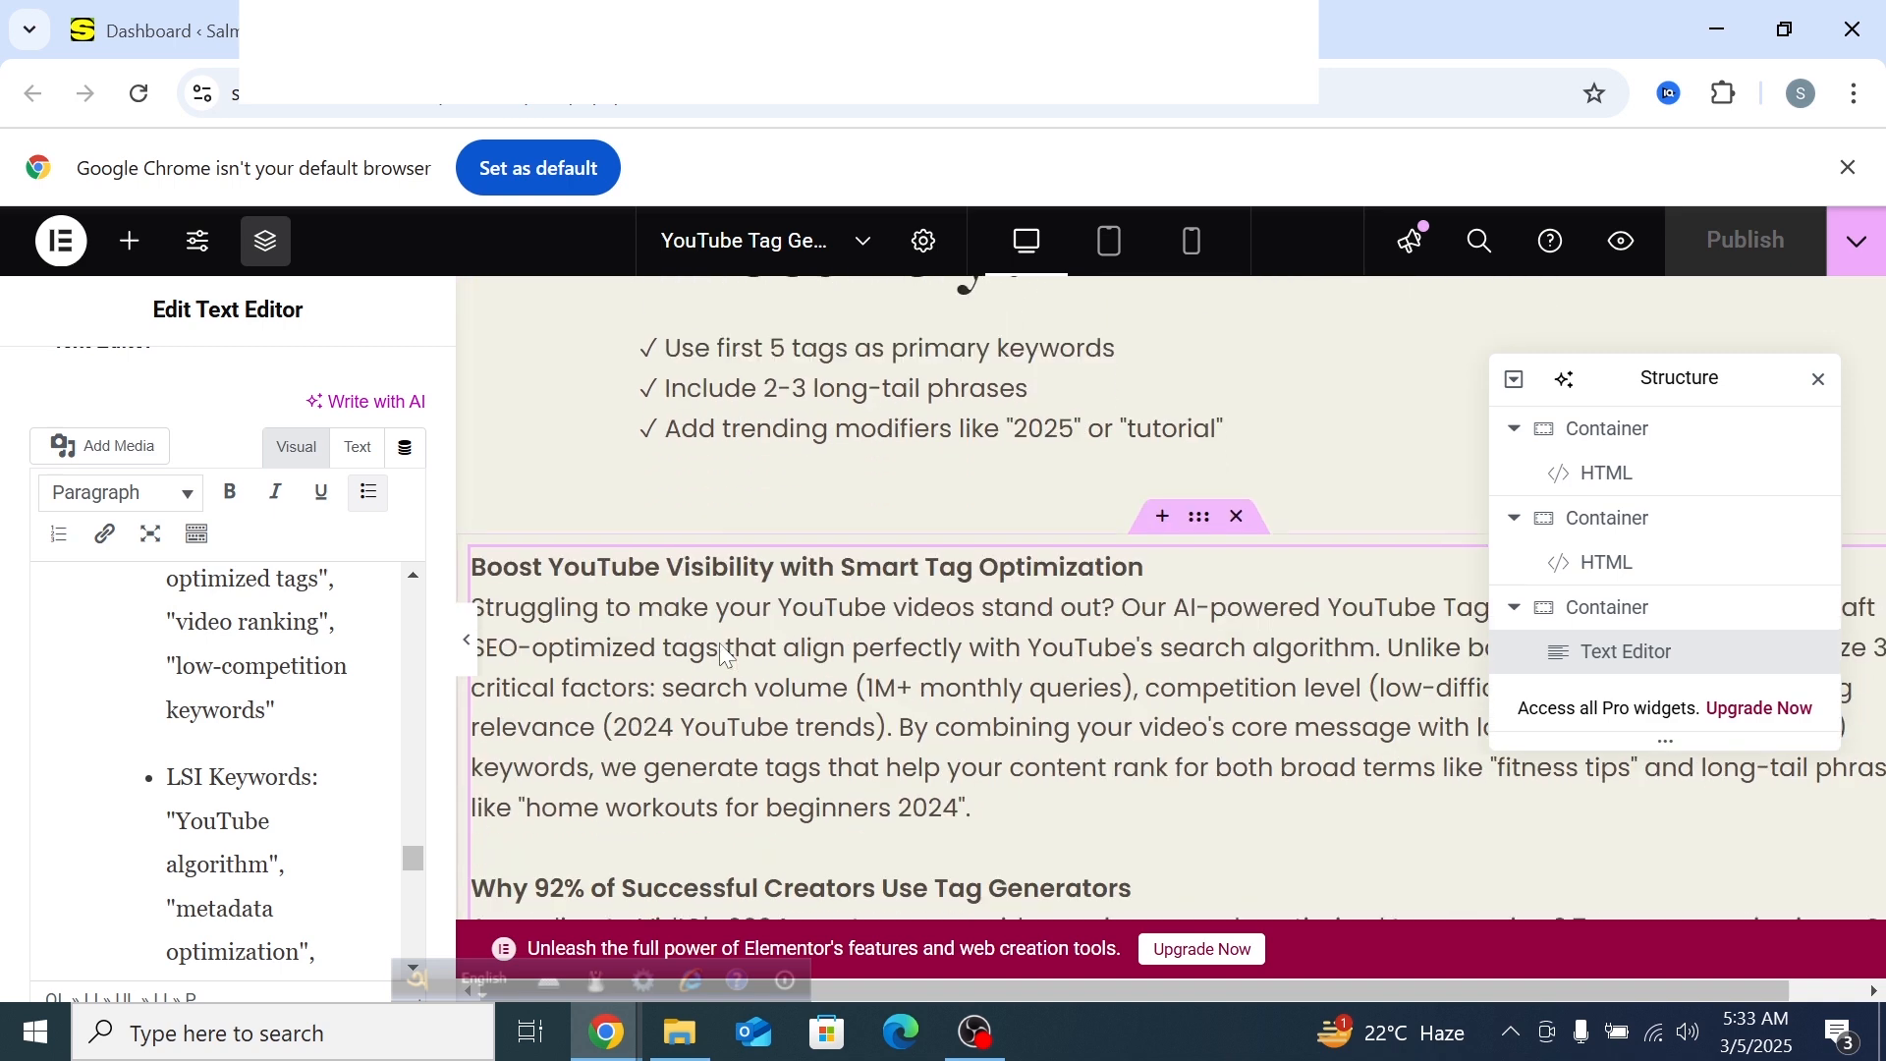
scroll(729, 648, "up", 1)
Switch to the published YouTube Tag Generator page and review its full content down to the International Ranking Potential section
left_click(857, 32)
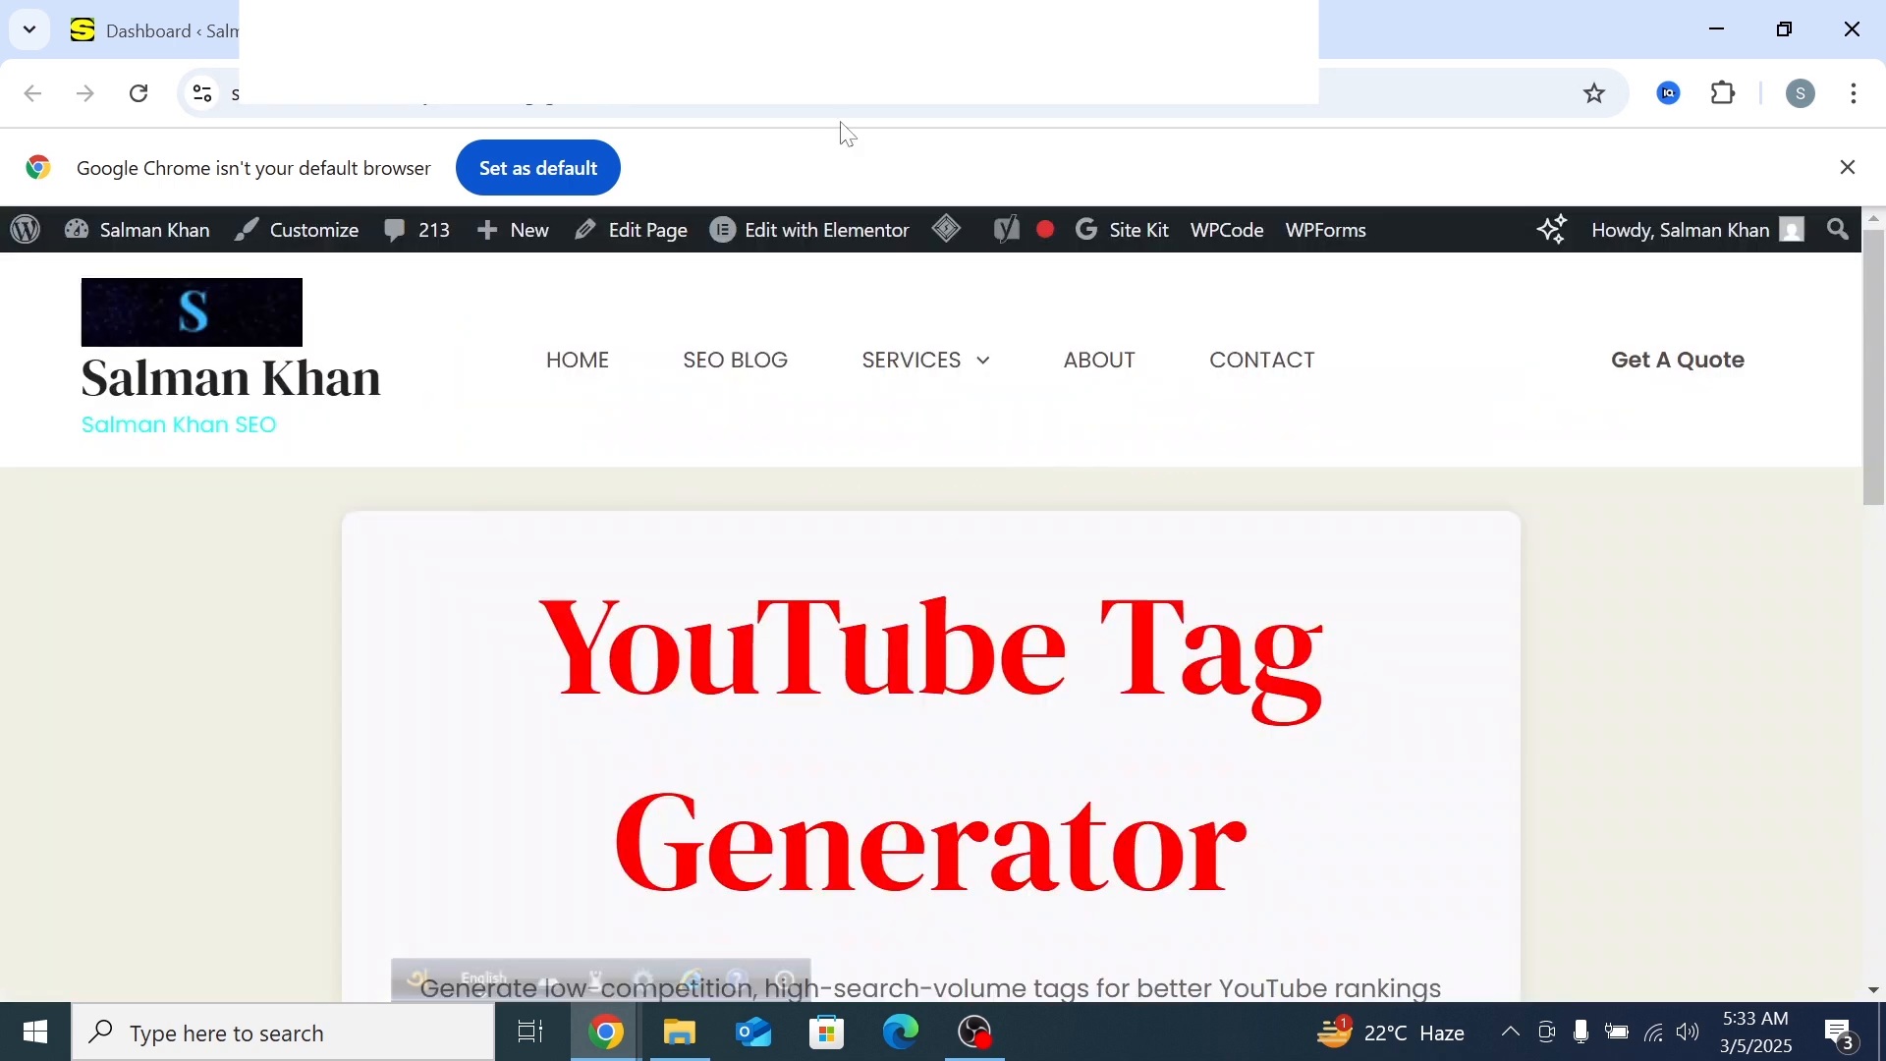
scroll(943, 619, "down", 8)
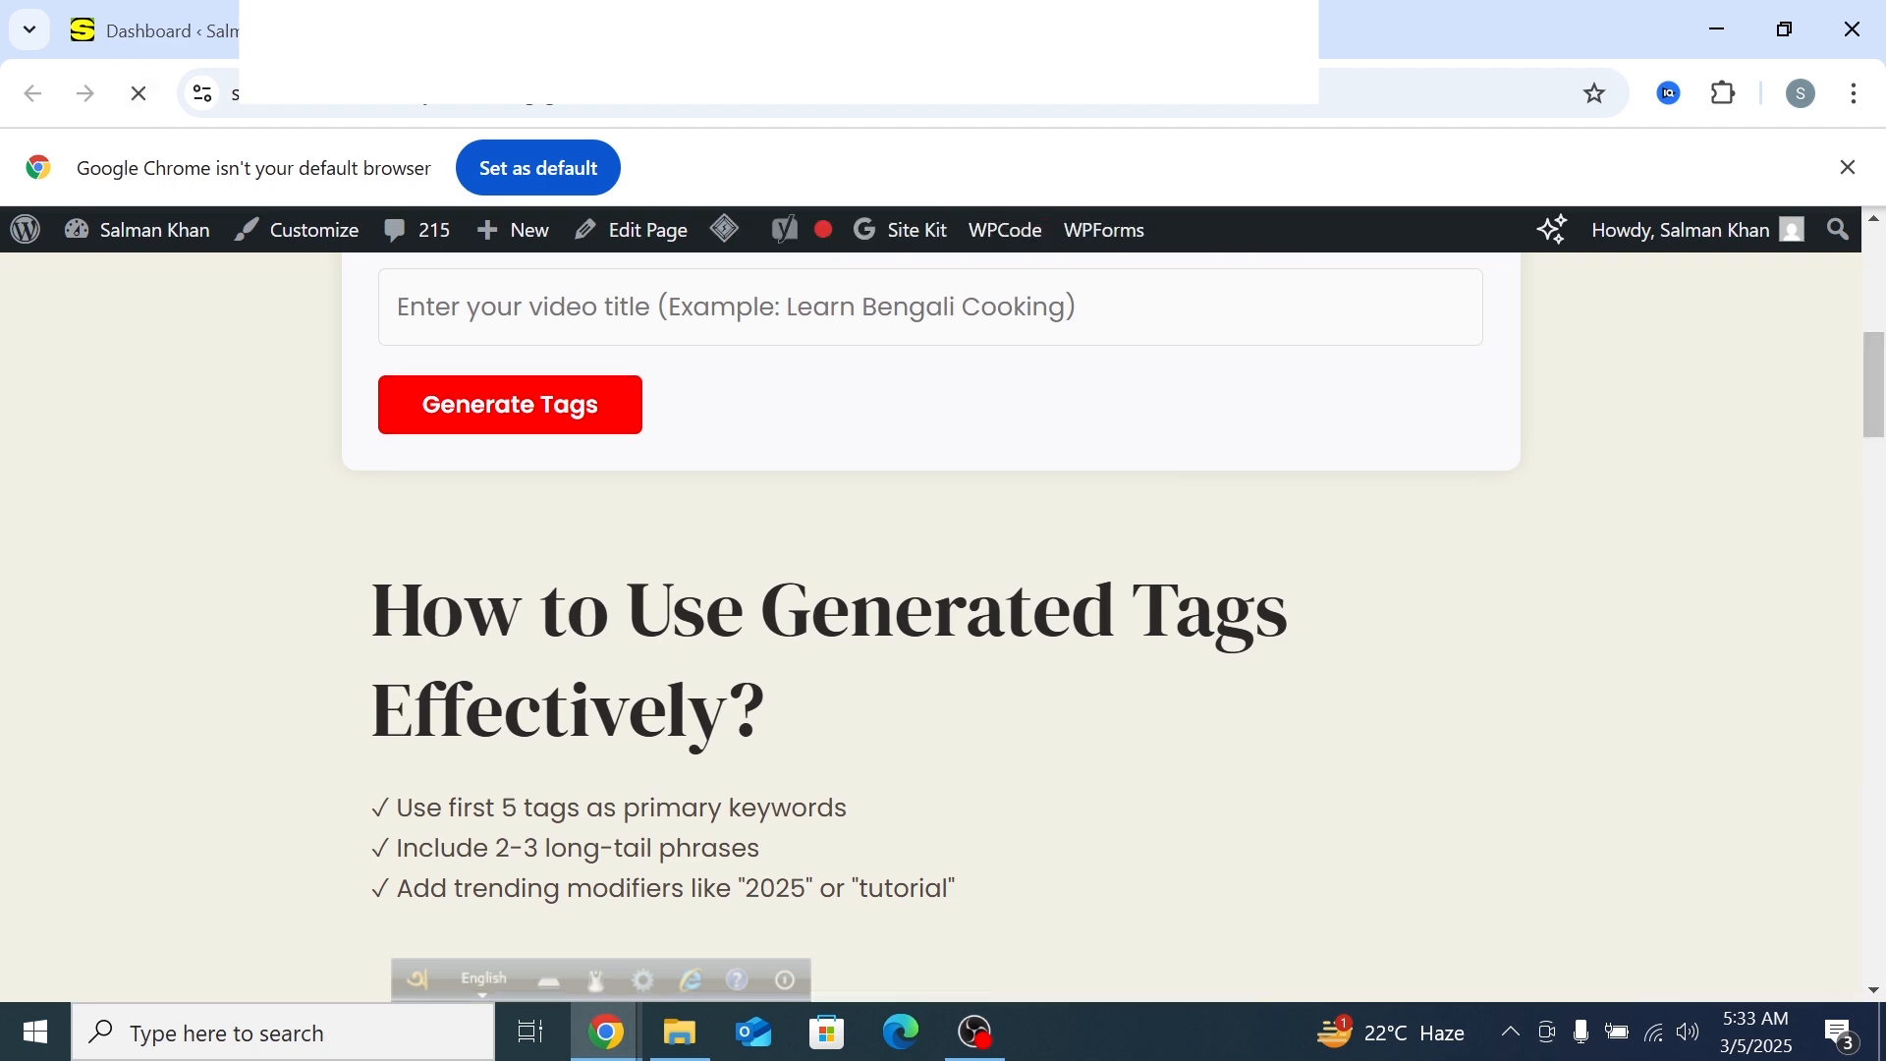
scroll(646, 647, "down", 10)
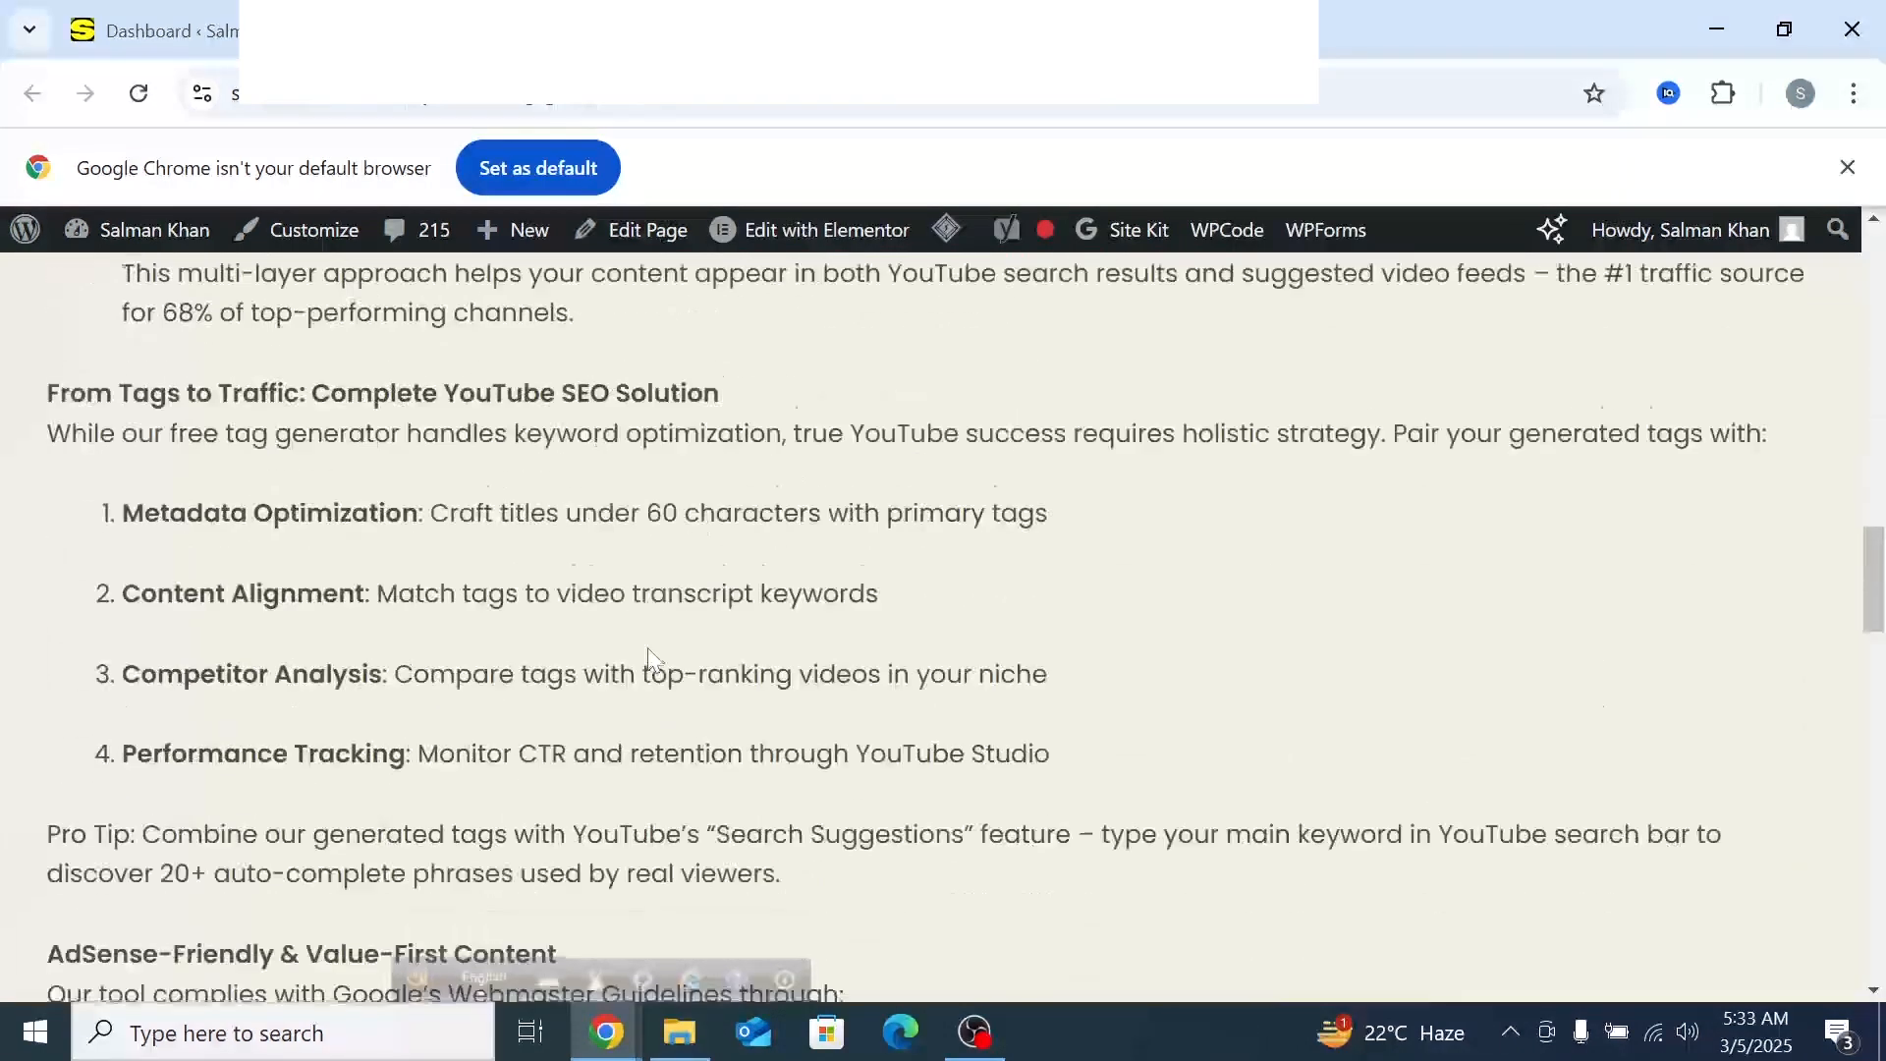
scroll(648, 660, "down", 20)
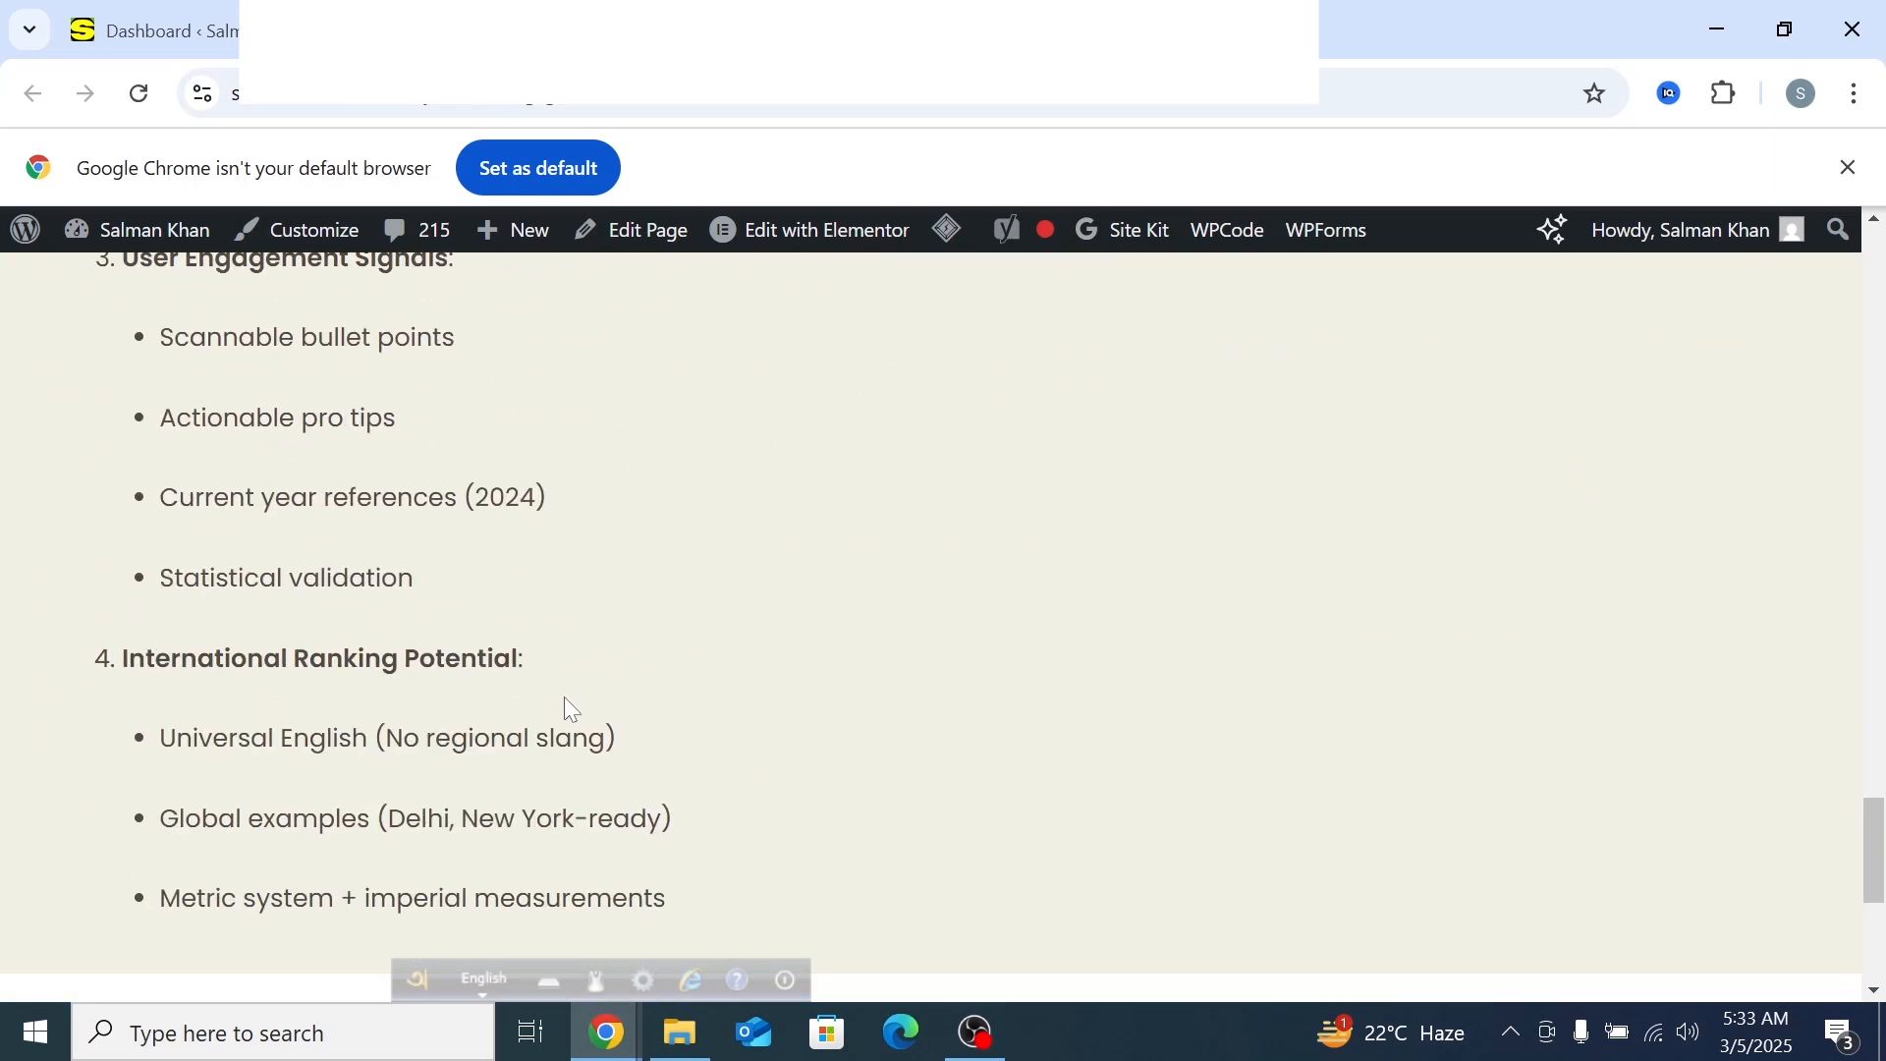
scroll(564, 697, "down", 5)
scroll(564, 703, "up", 12)
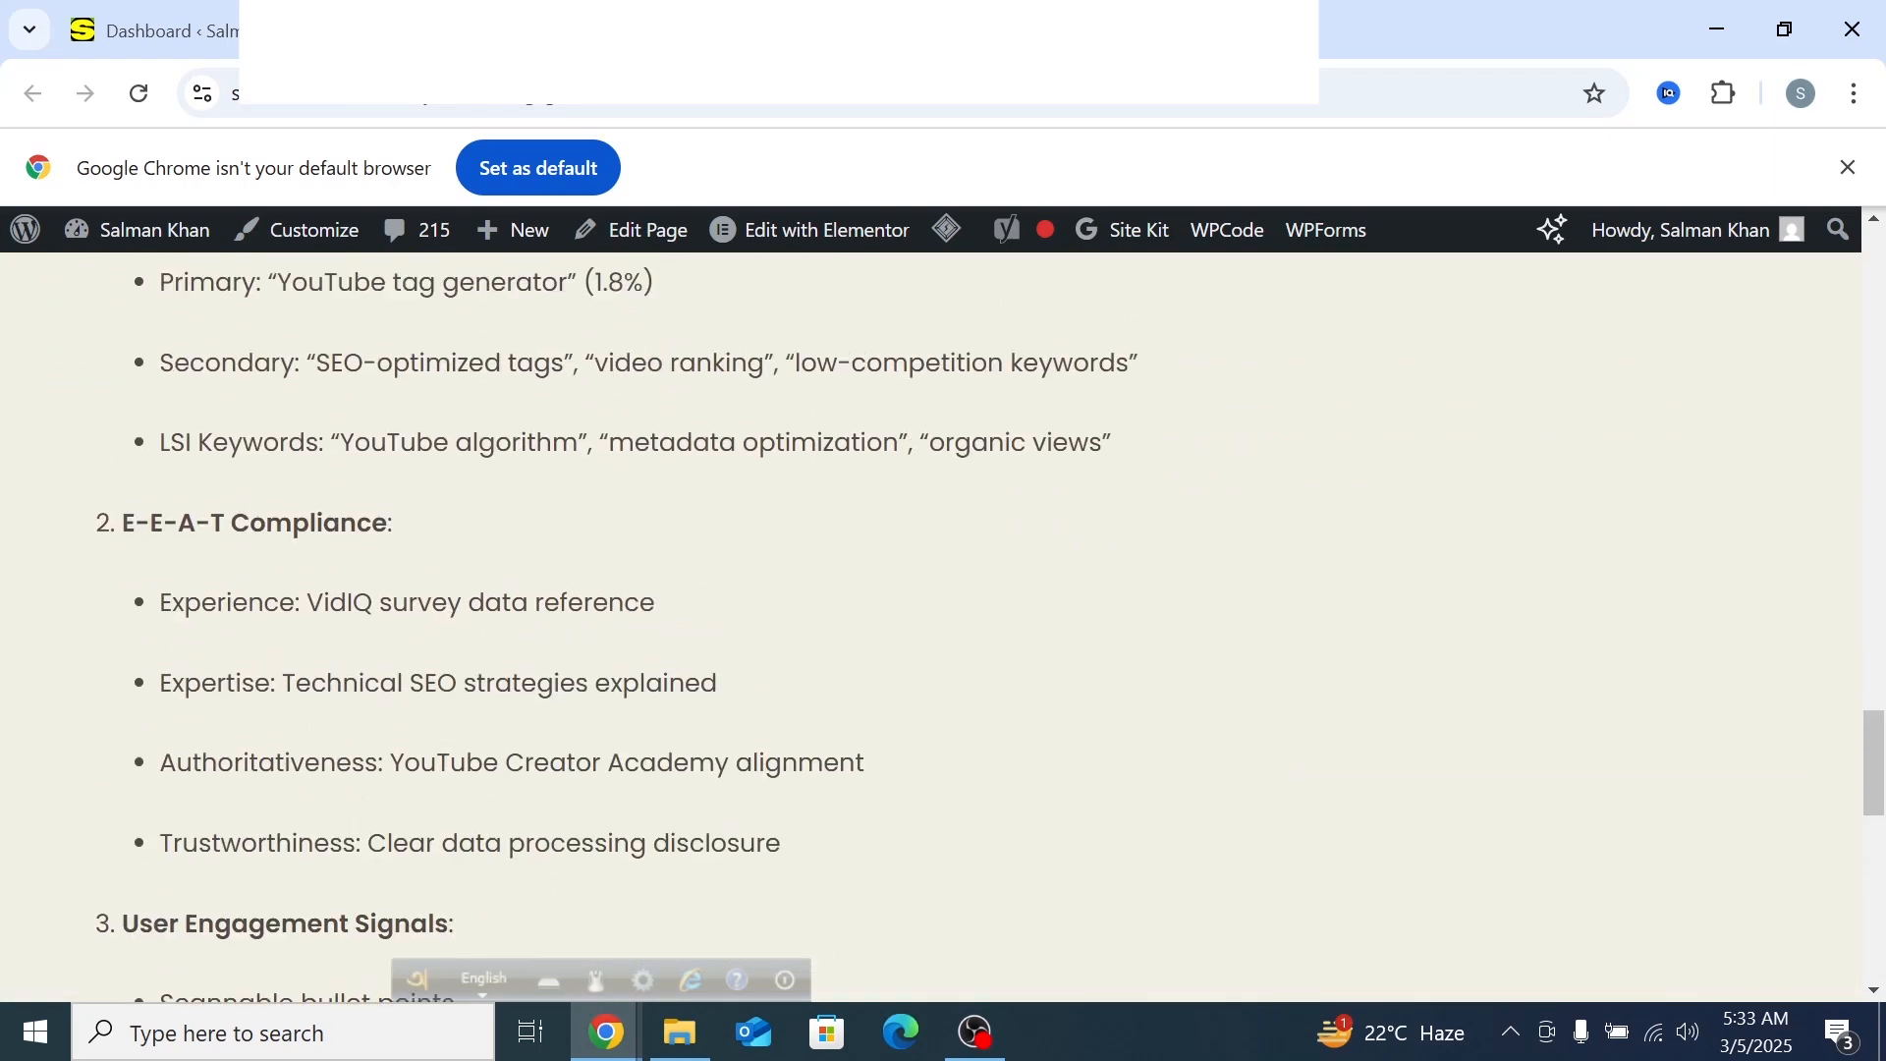
scroll(943, 628, "up", 4)
scroll(407, 678, "up", 12)
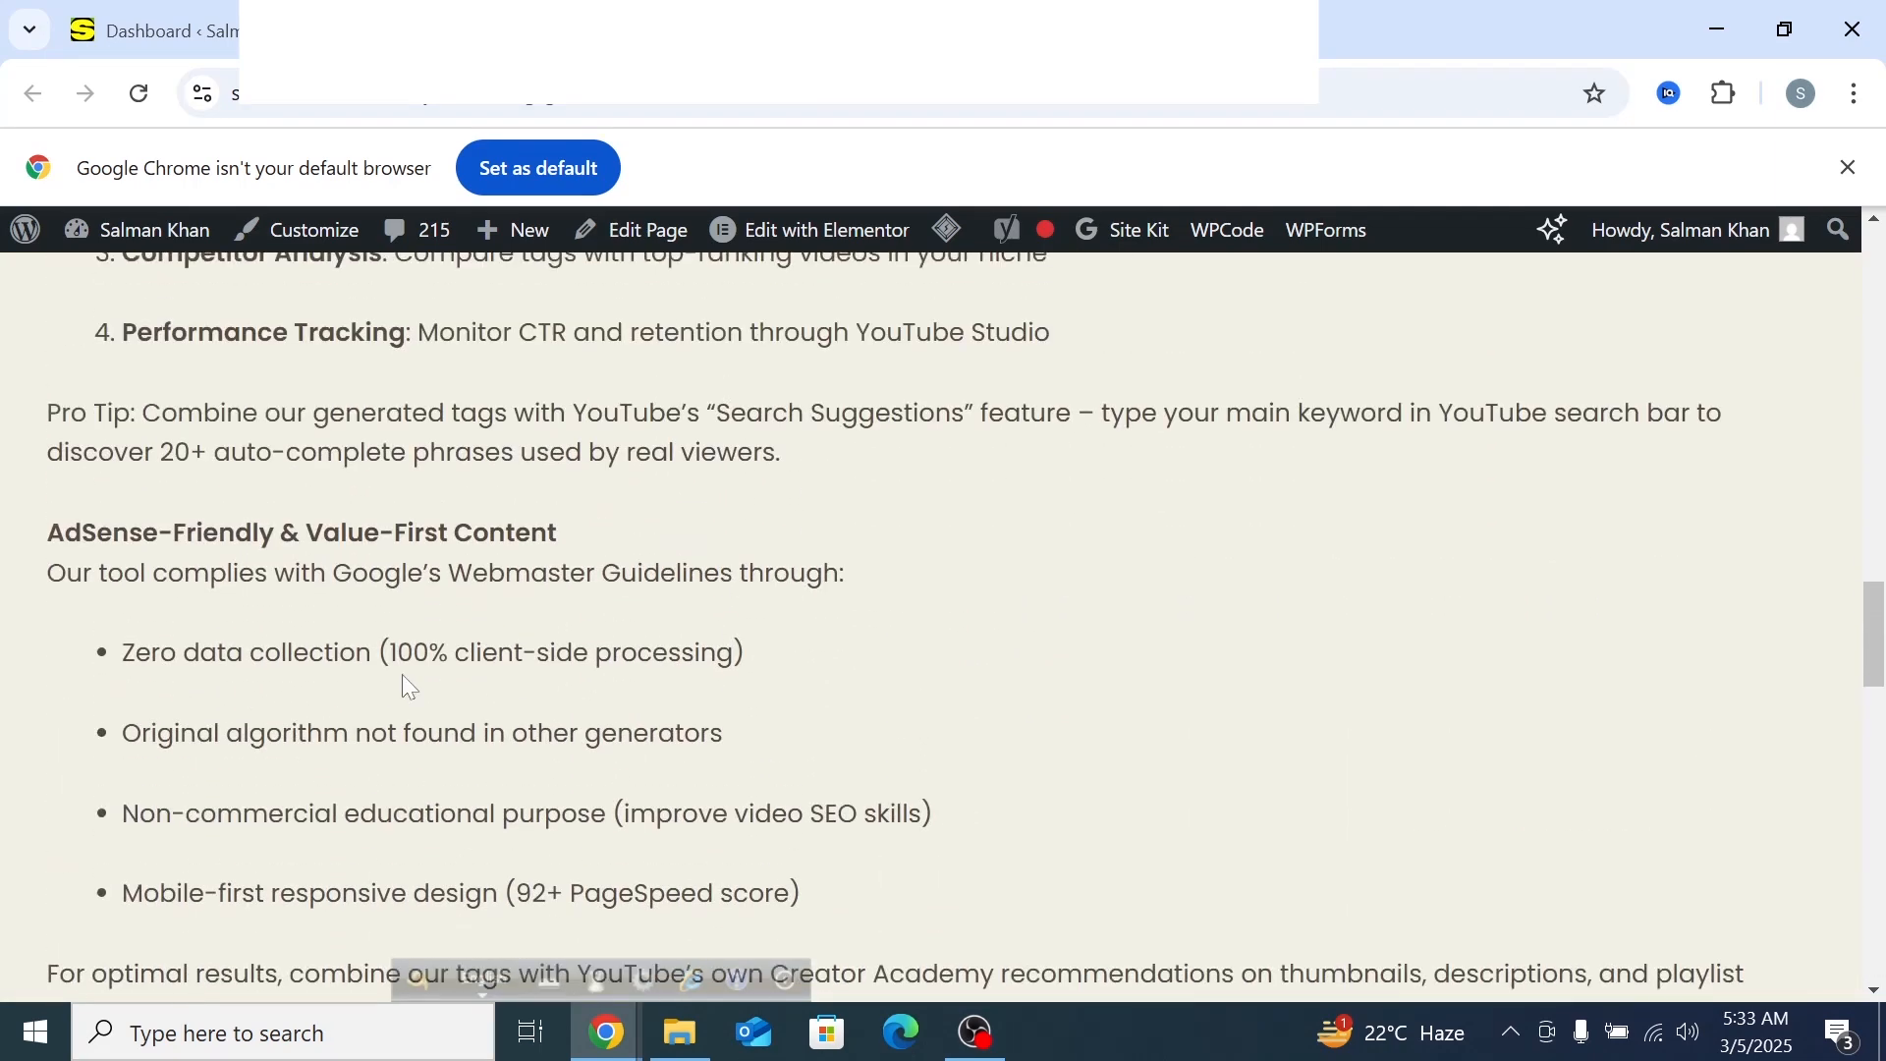
scroll(410, 681, "up", 8)
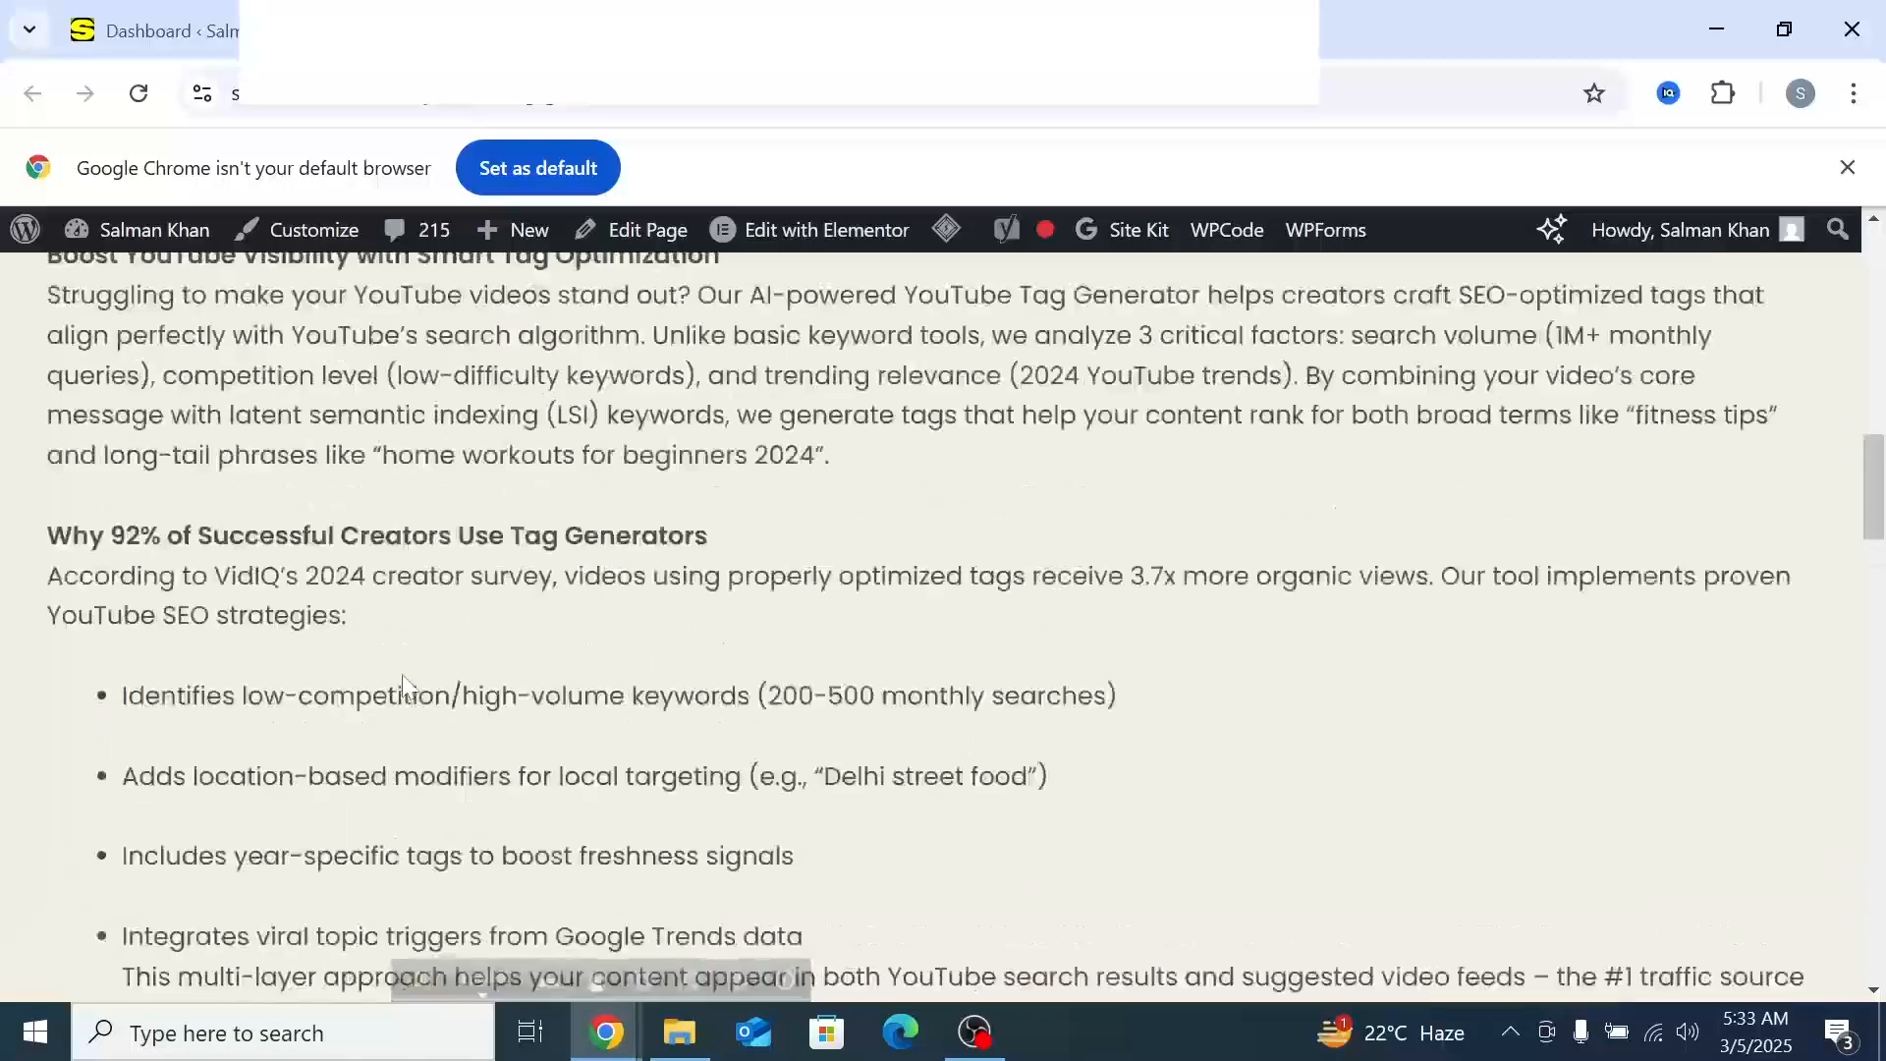
scroll(403, 673, "up", 8)
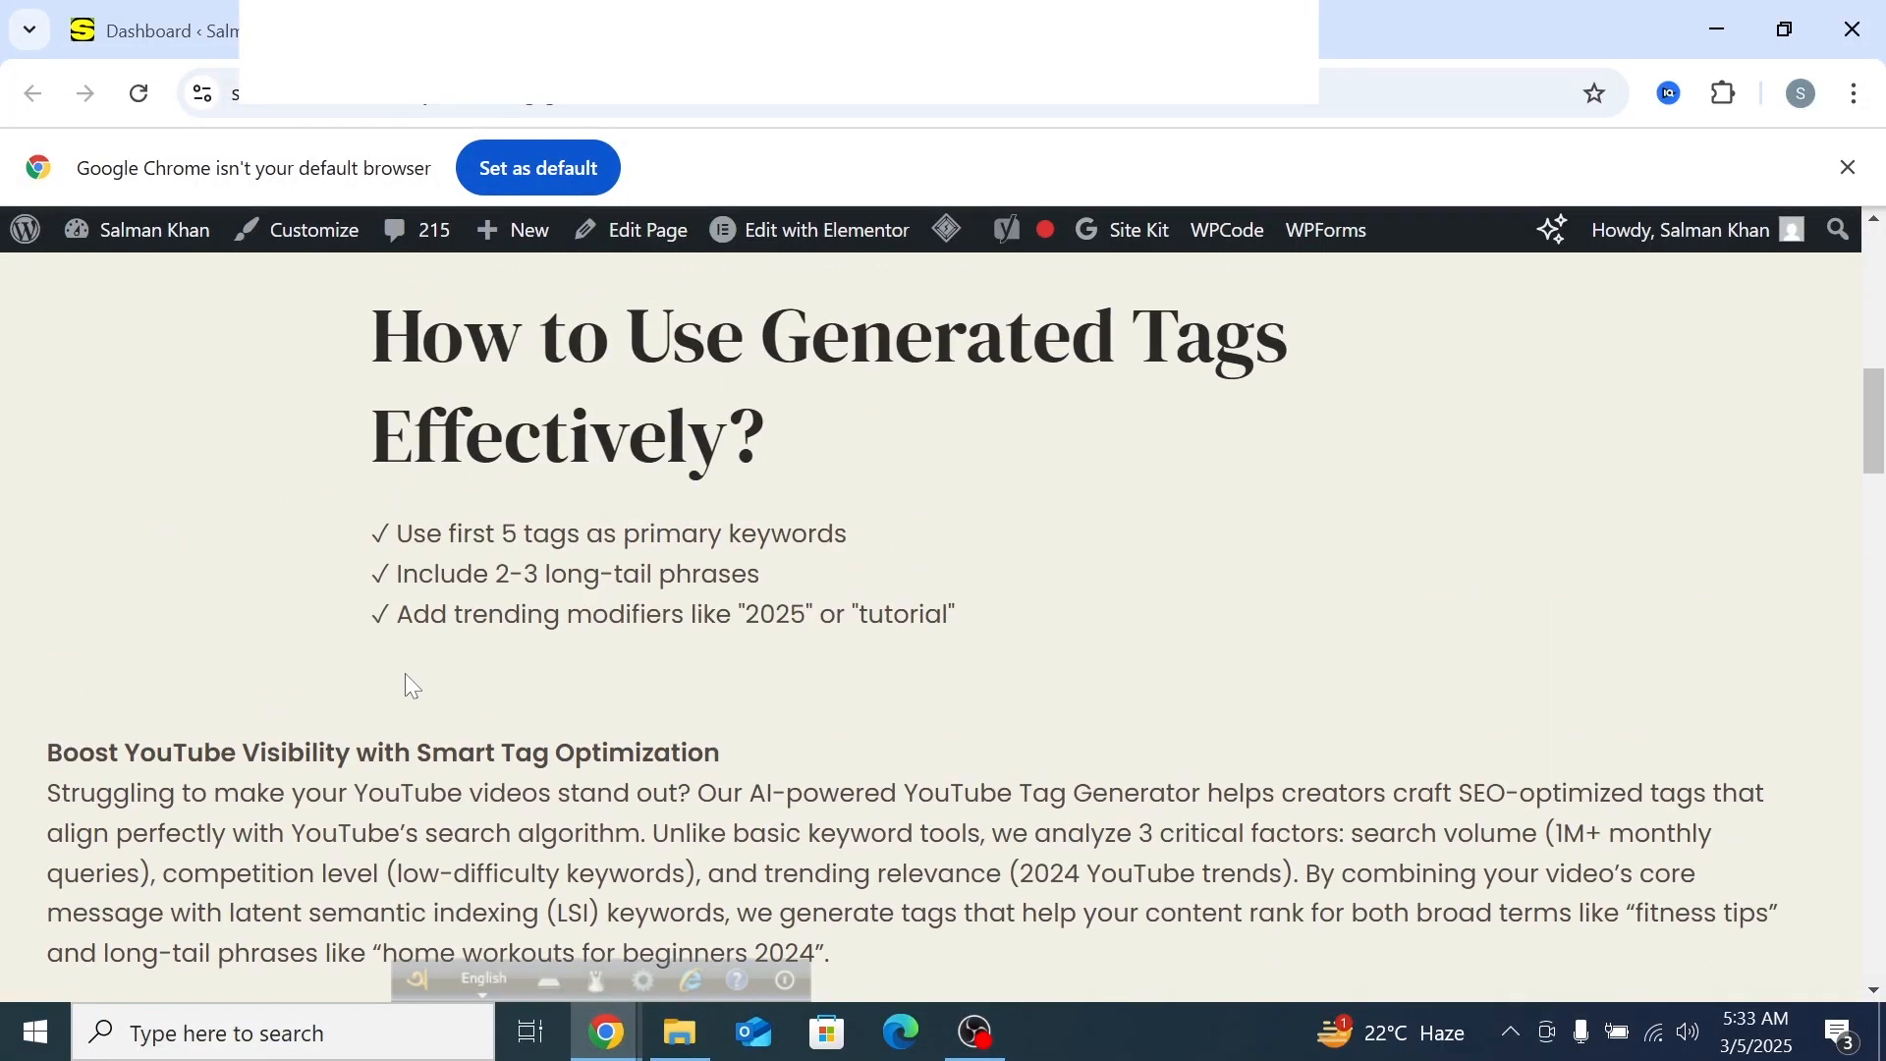
scroll(402, 674, "up", 6)
Switch to the DeepSeek window and read through the generated article
left_click(603, 1032)
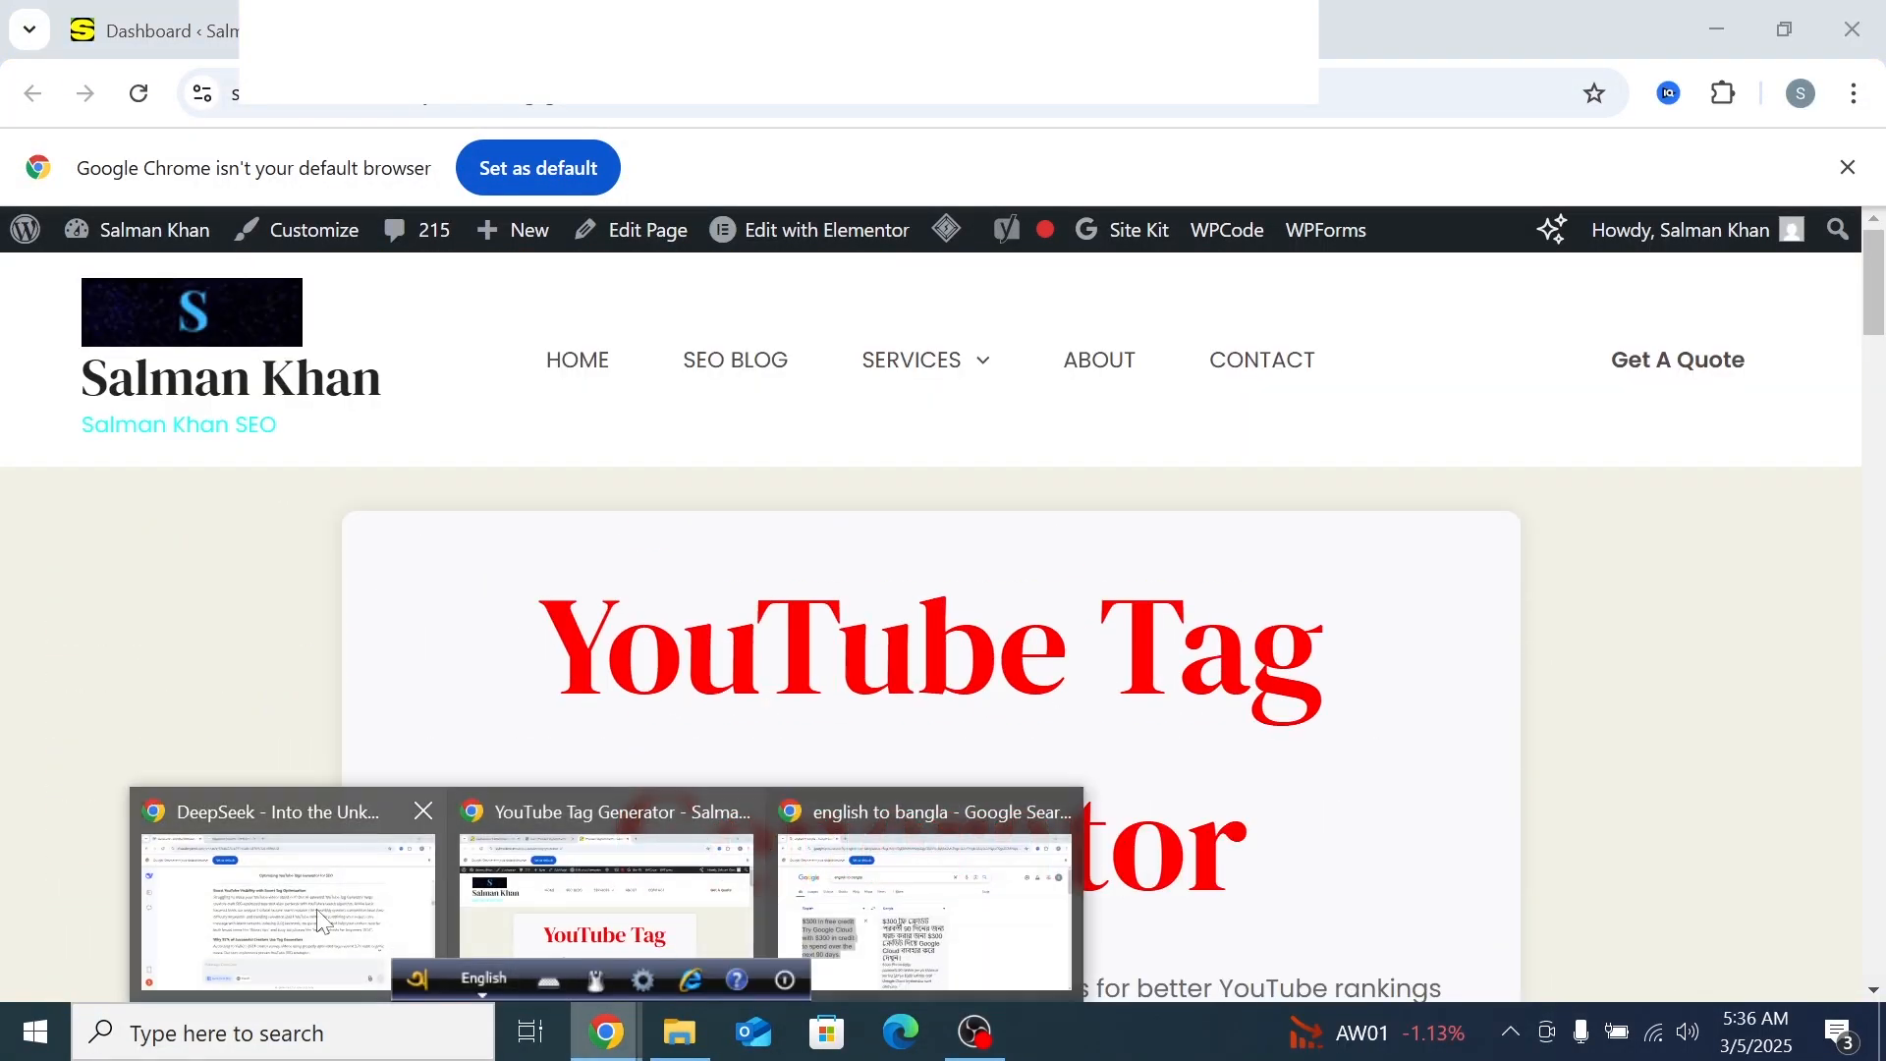
left_click(352, 892)
scroll(983, 570, "down", 9)
scroll(983, 540, "down", 5)
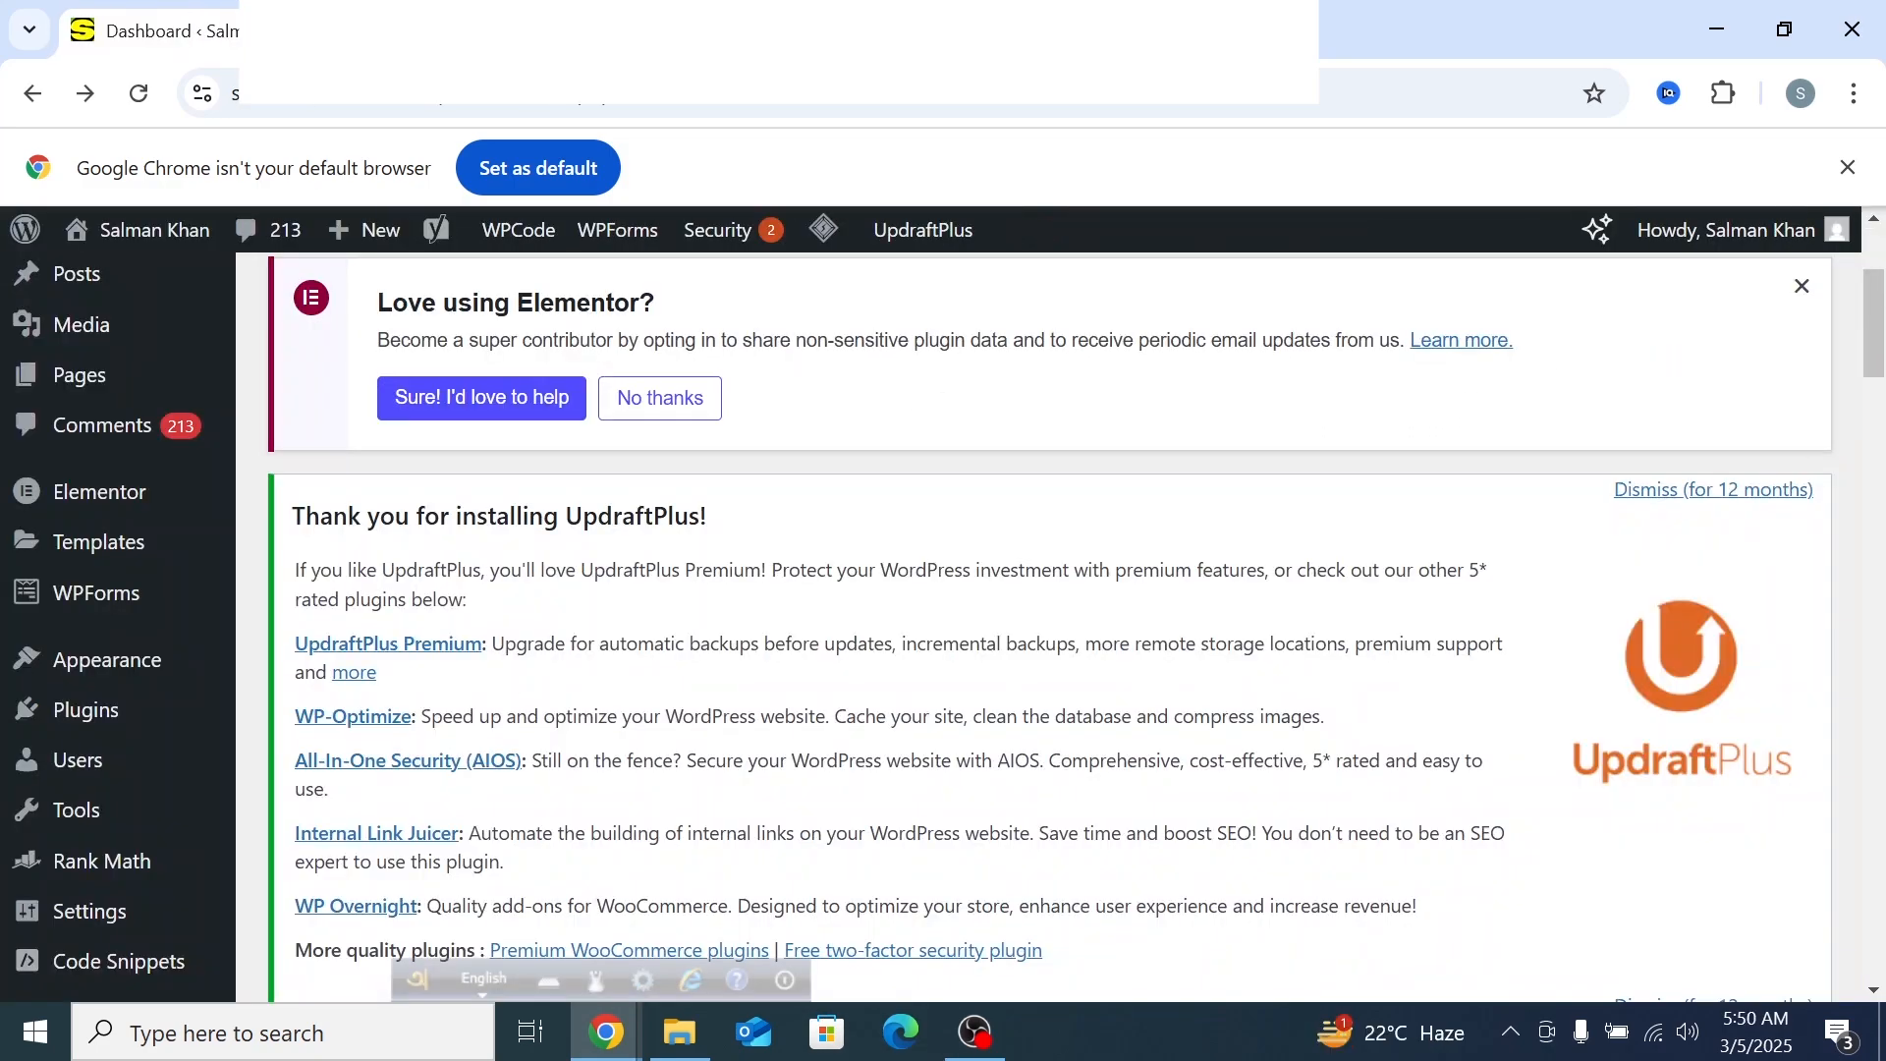
scroll(497, 661, "up", 2)
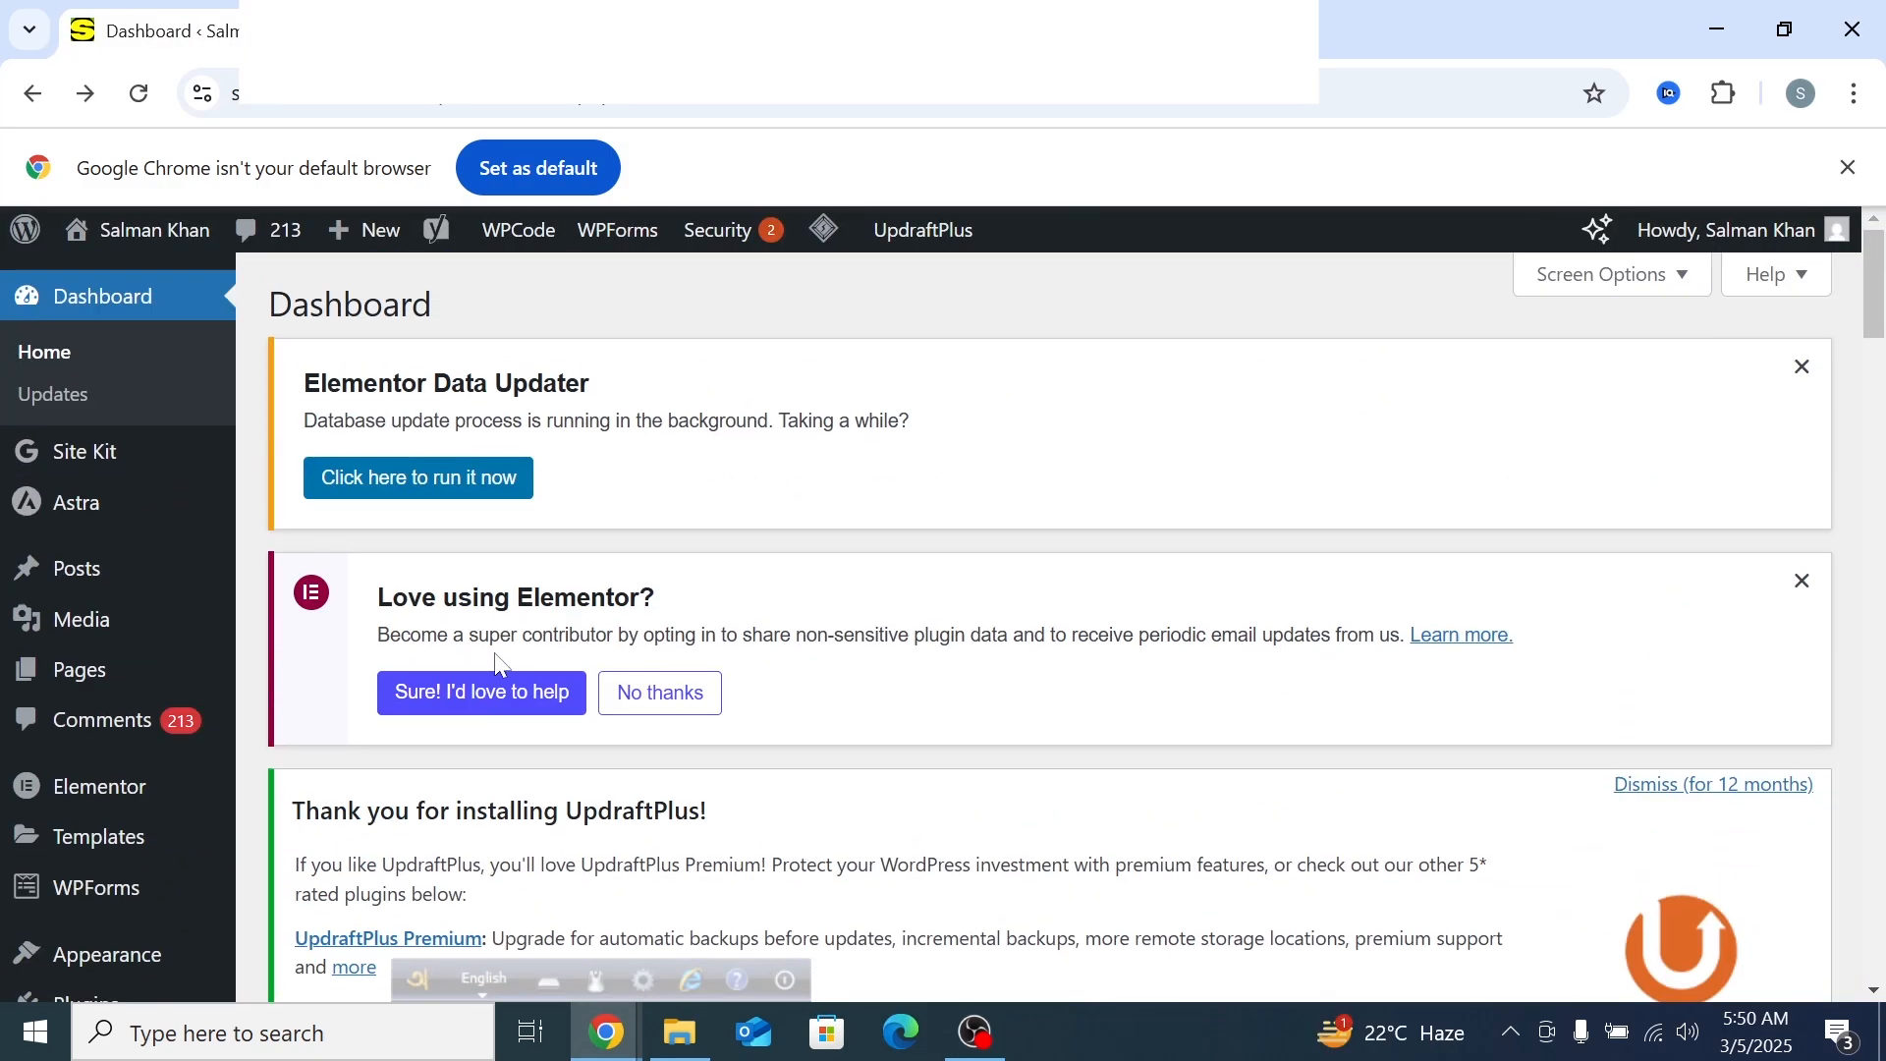
scroll(154, 724, "down", 4)
mouse_move(136, 778)
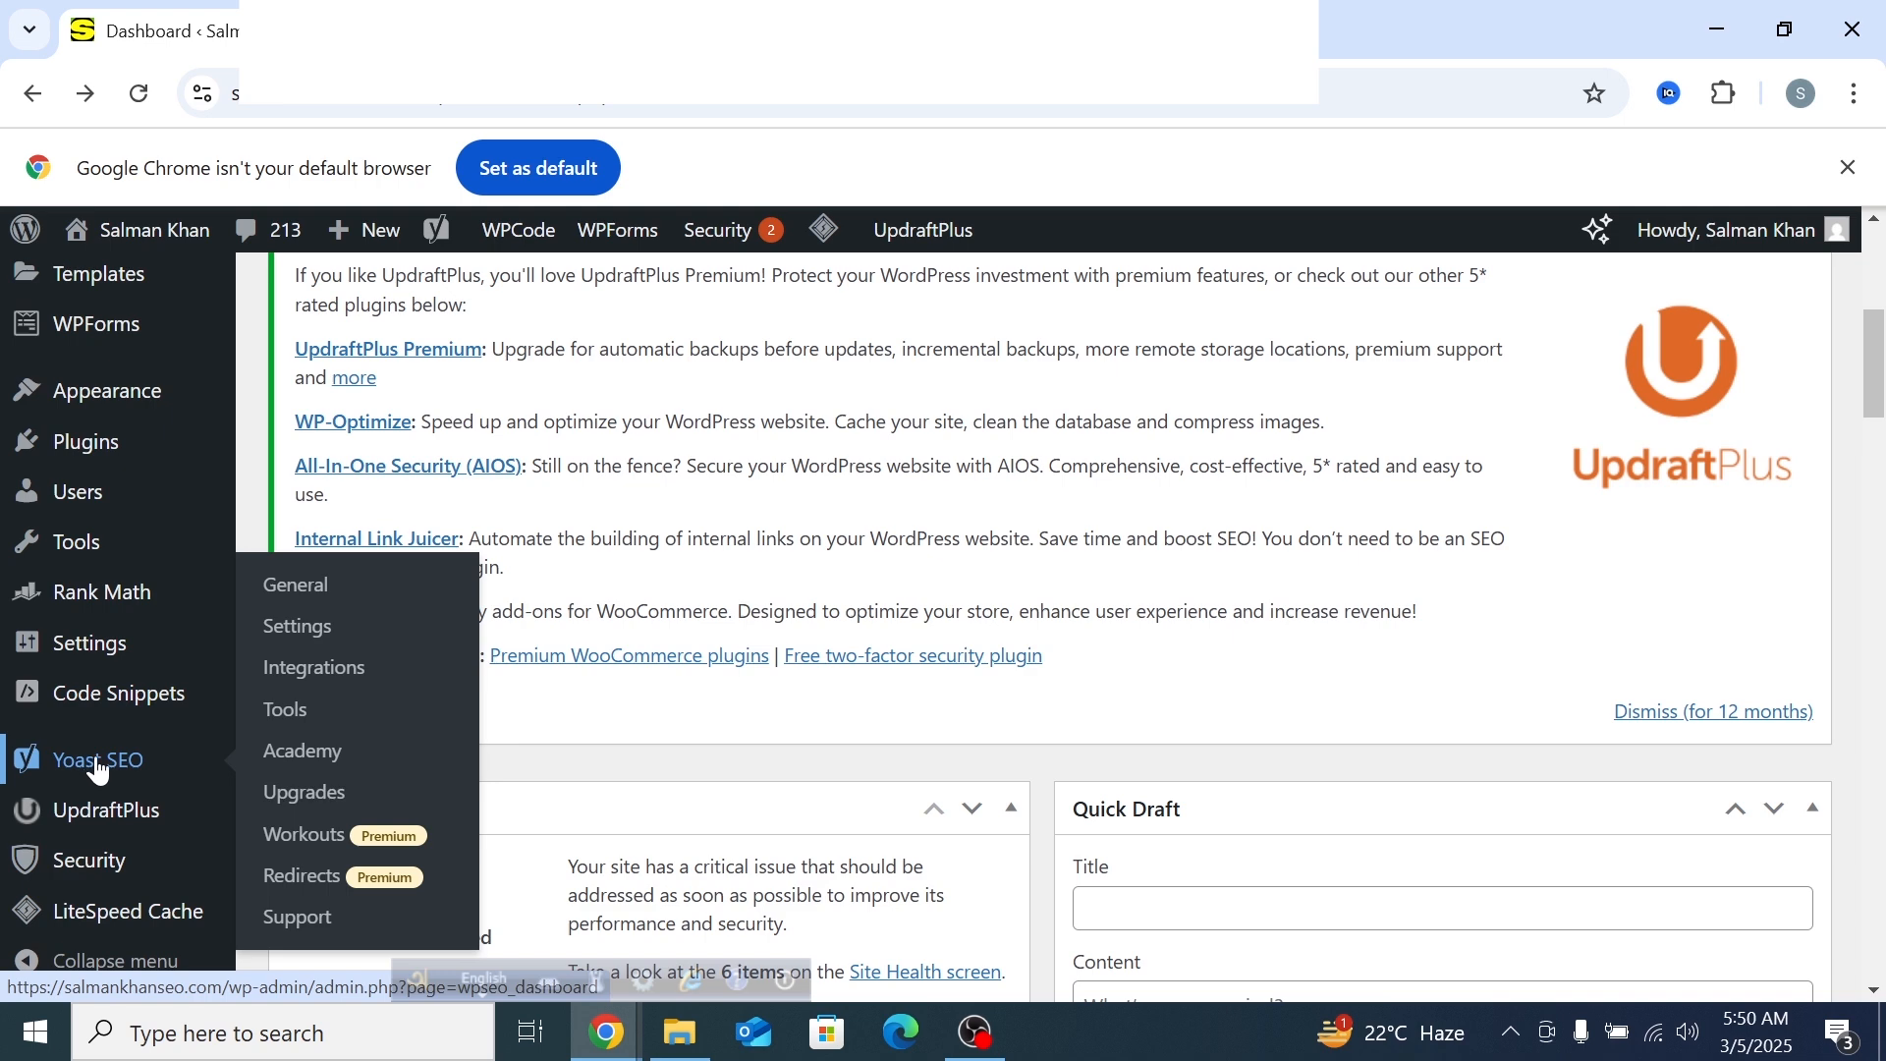
scroll(90, 783, "up", 1)
scroll(90, 783, "down", 1)
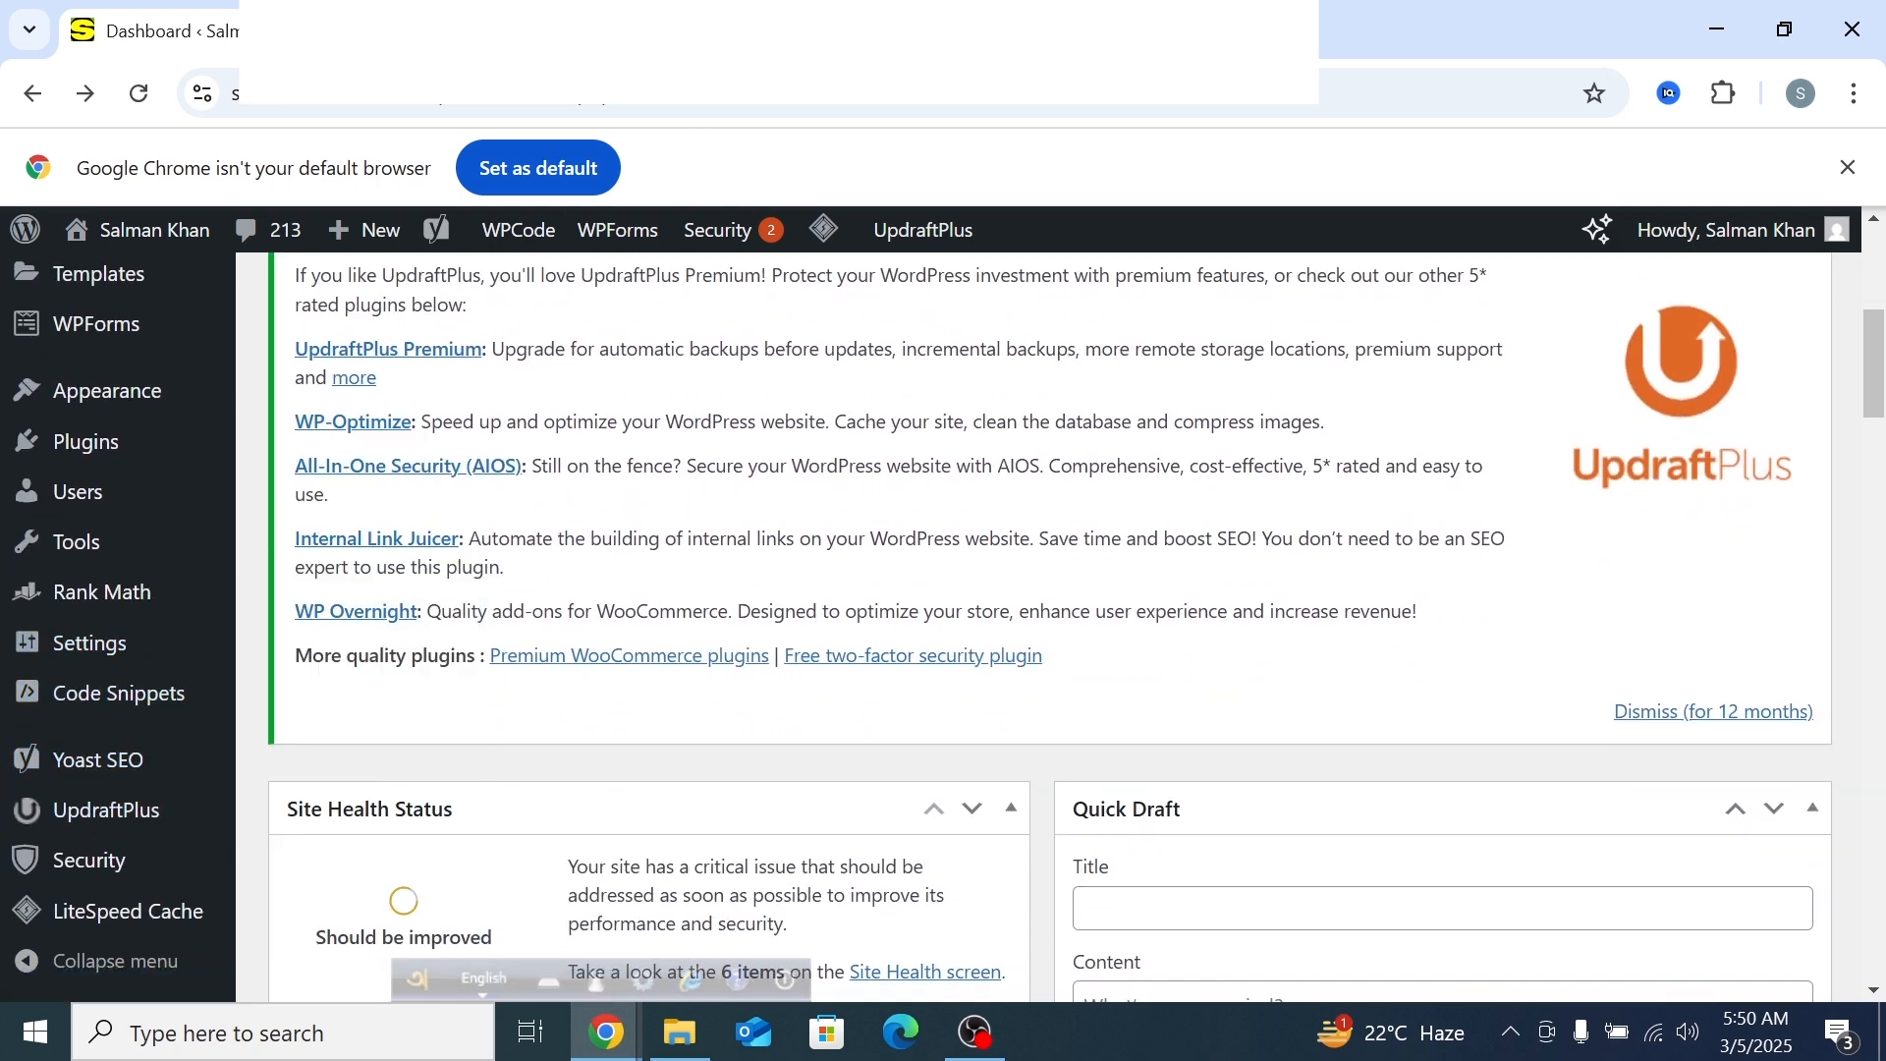
Open YouTube in a new tab and look through the channel's uploaded videos
key("ctrl+t")
left_click(550, 629)
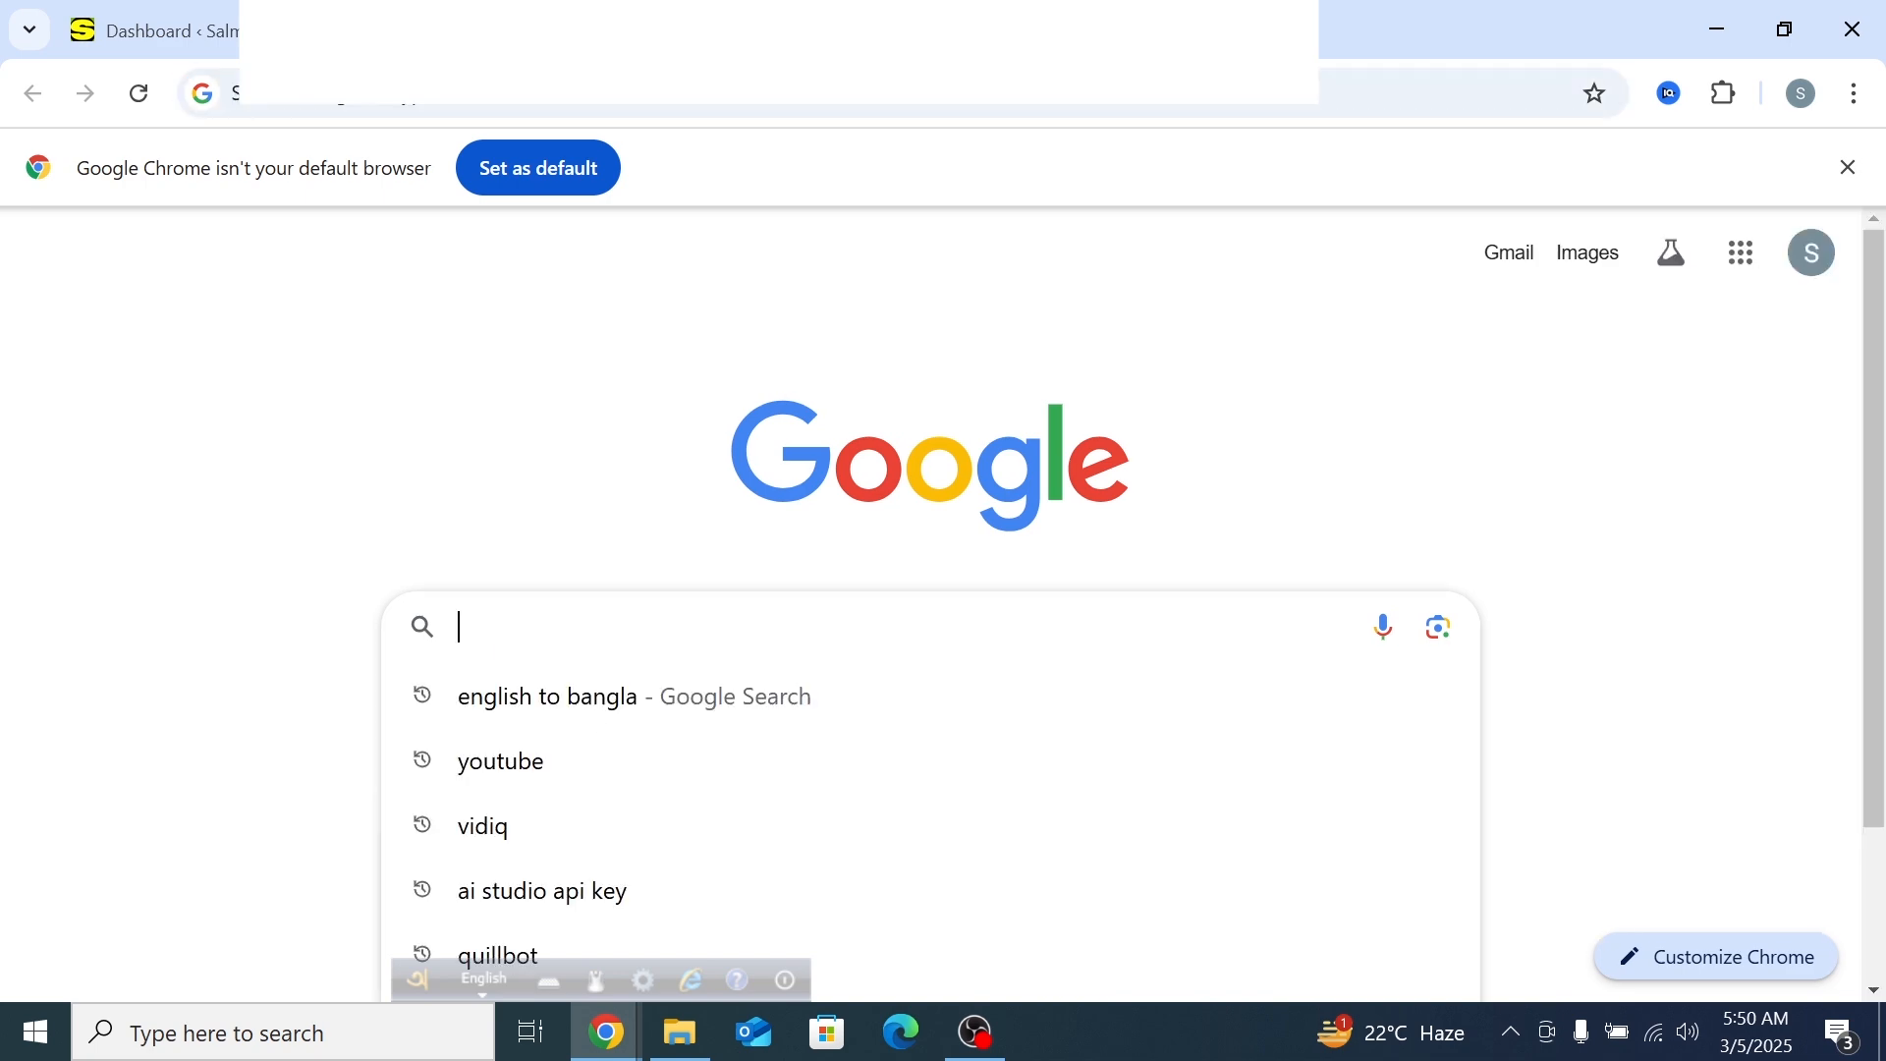
left_click(540, 758)
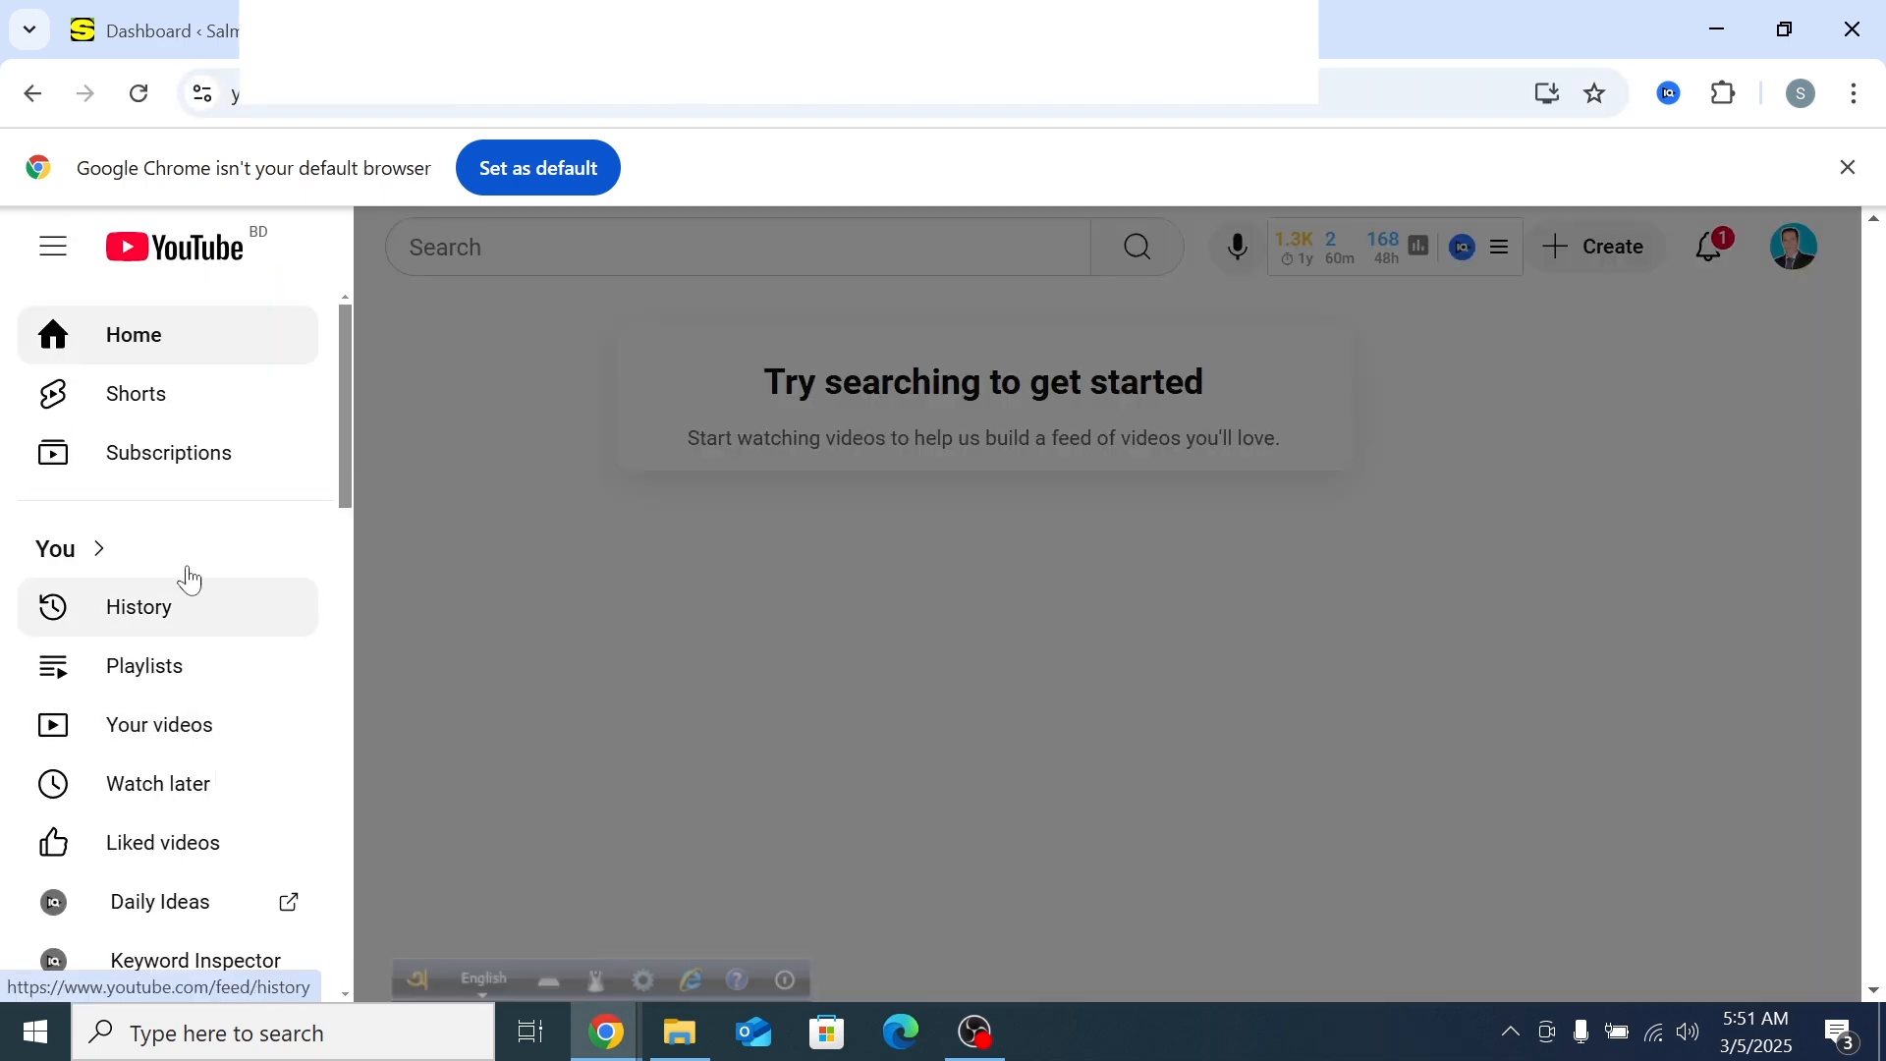
scroll(346, 707, "down", 8)
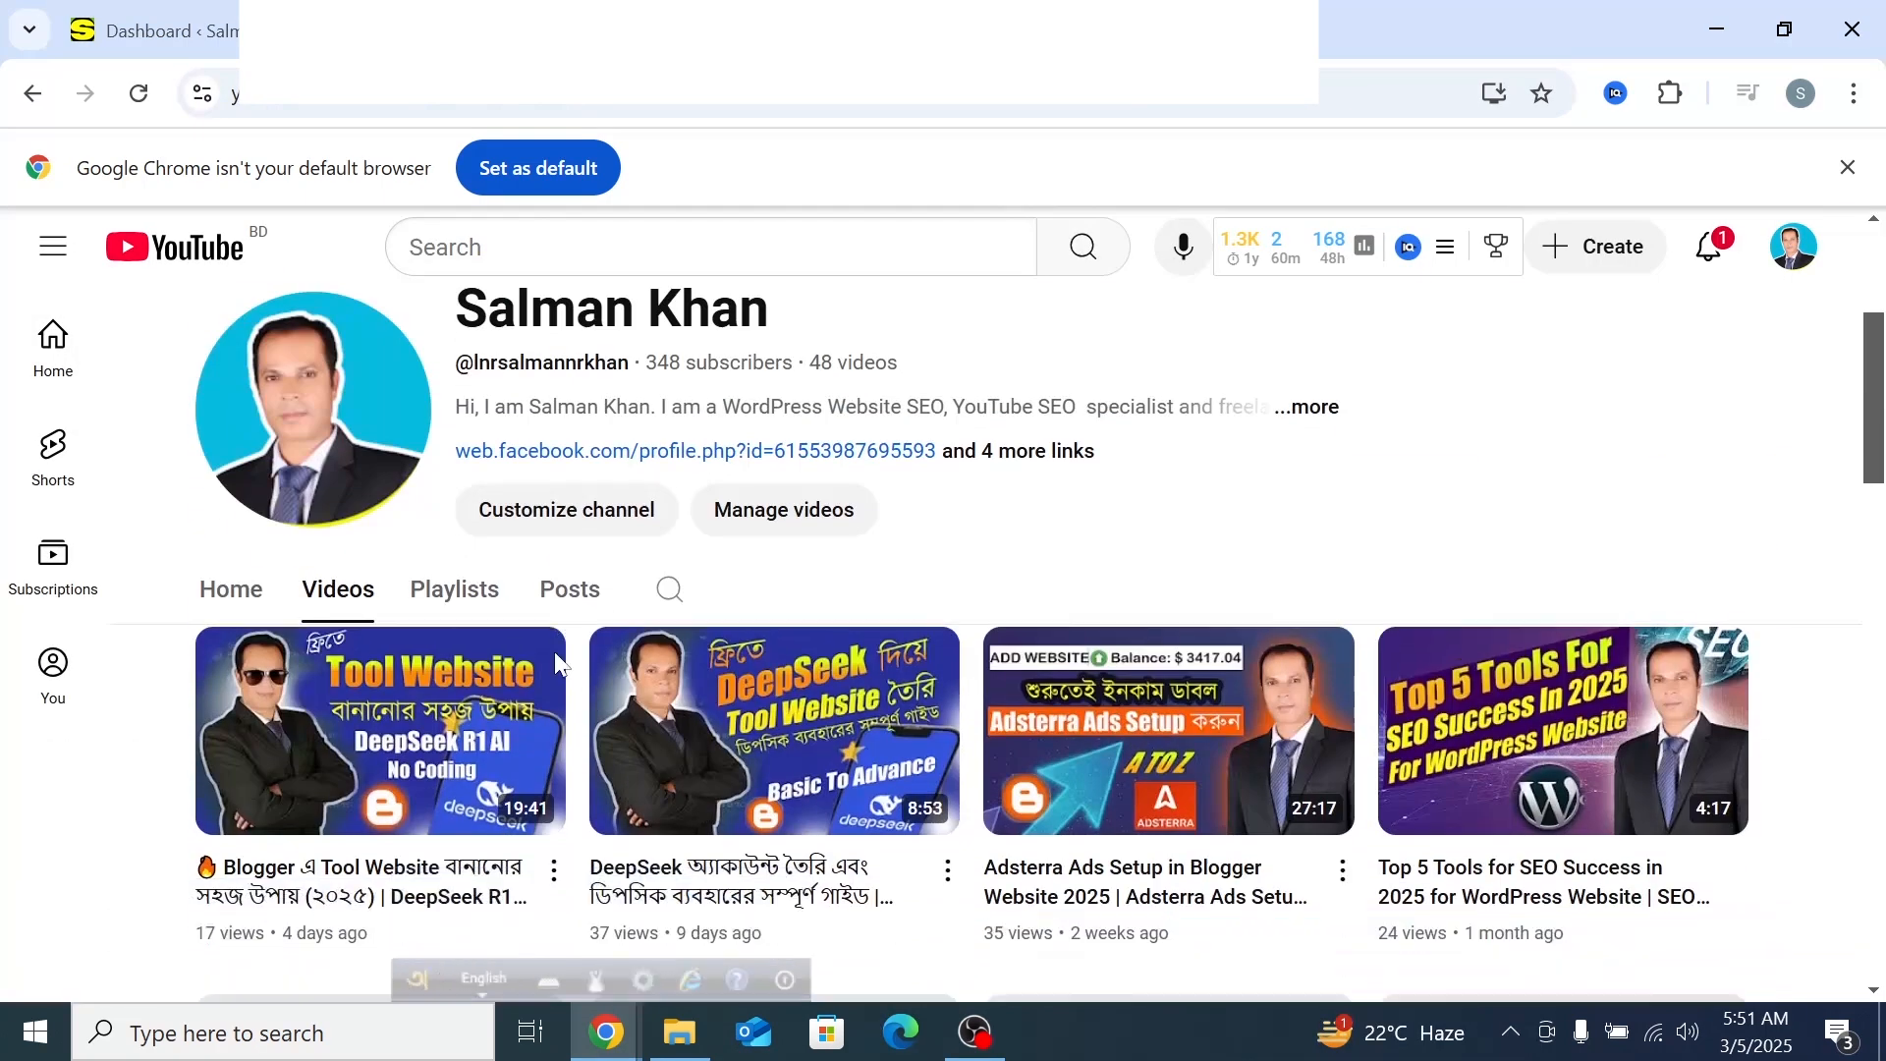
scroll(346, 708, "down", 1)
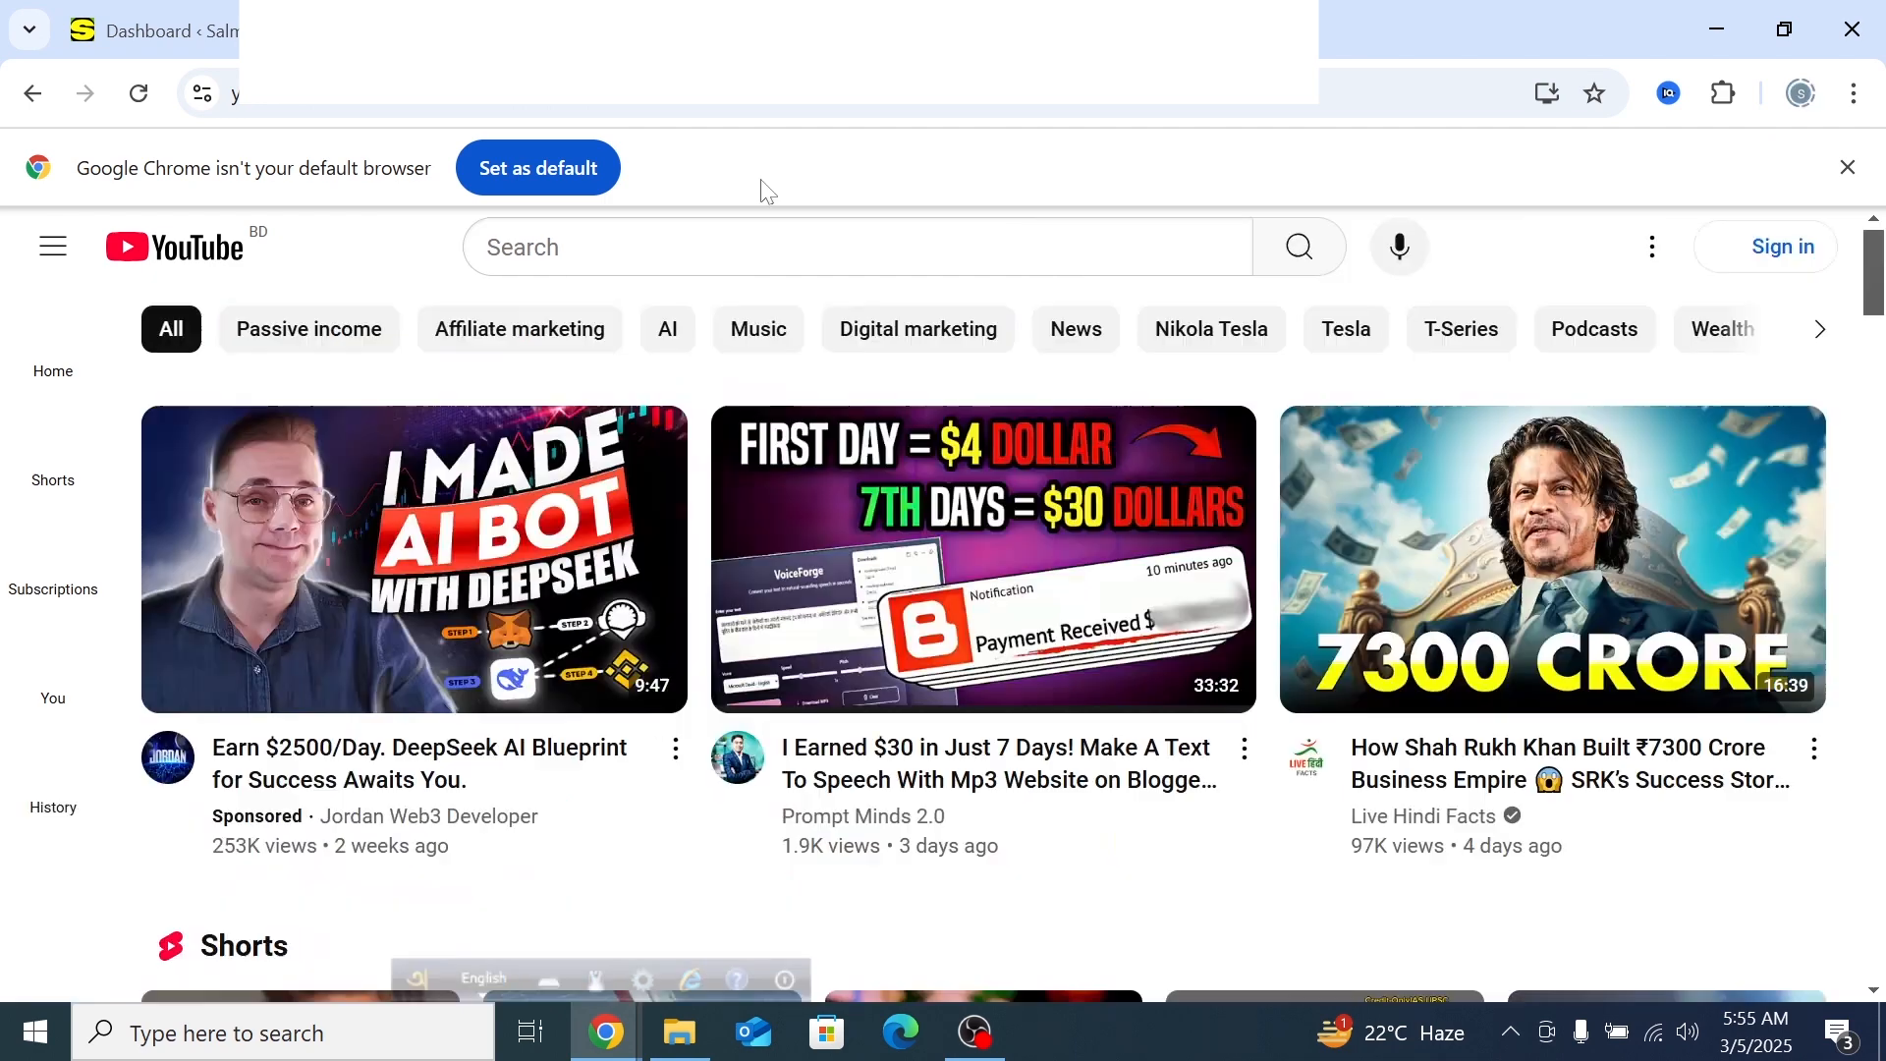
Return to the WordPress dashboard and open the list of all pages in a new tab
key("alt+Left")
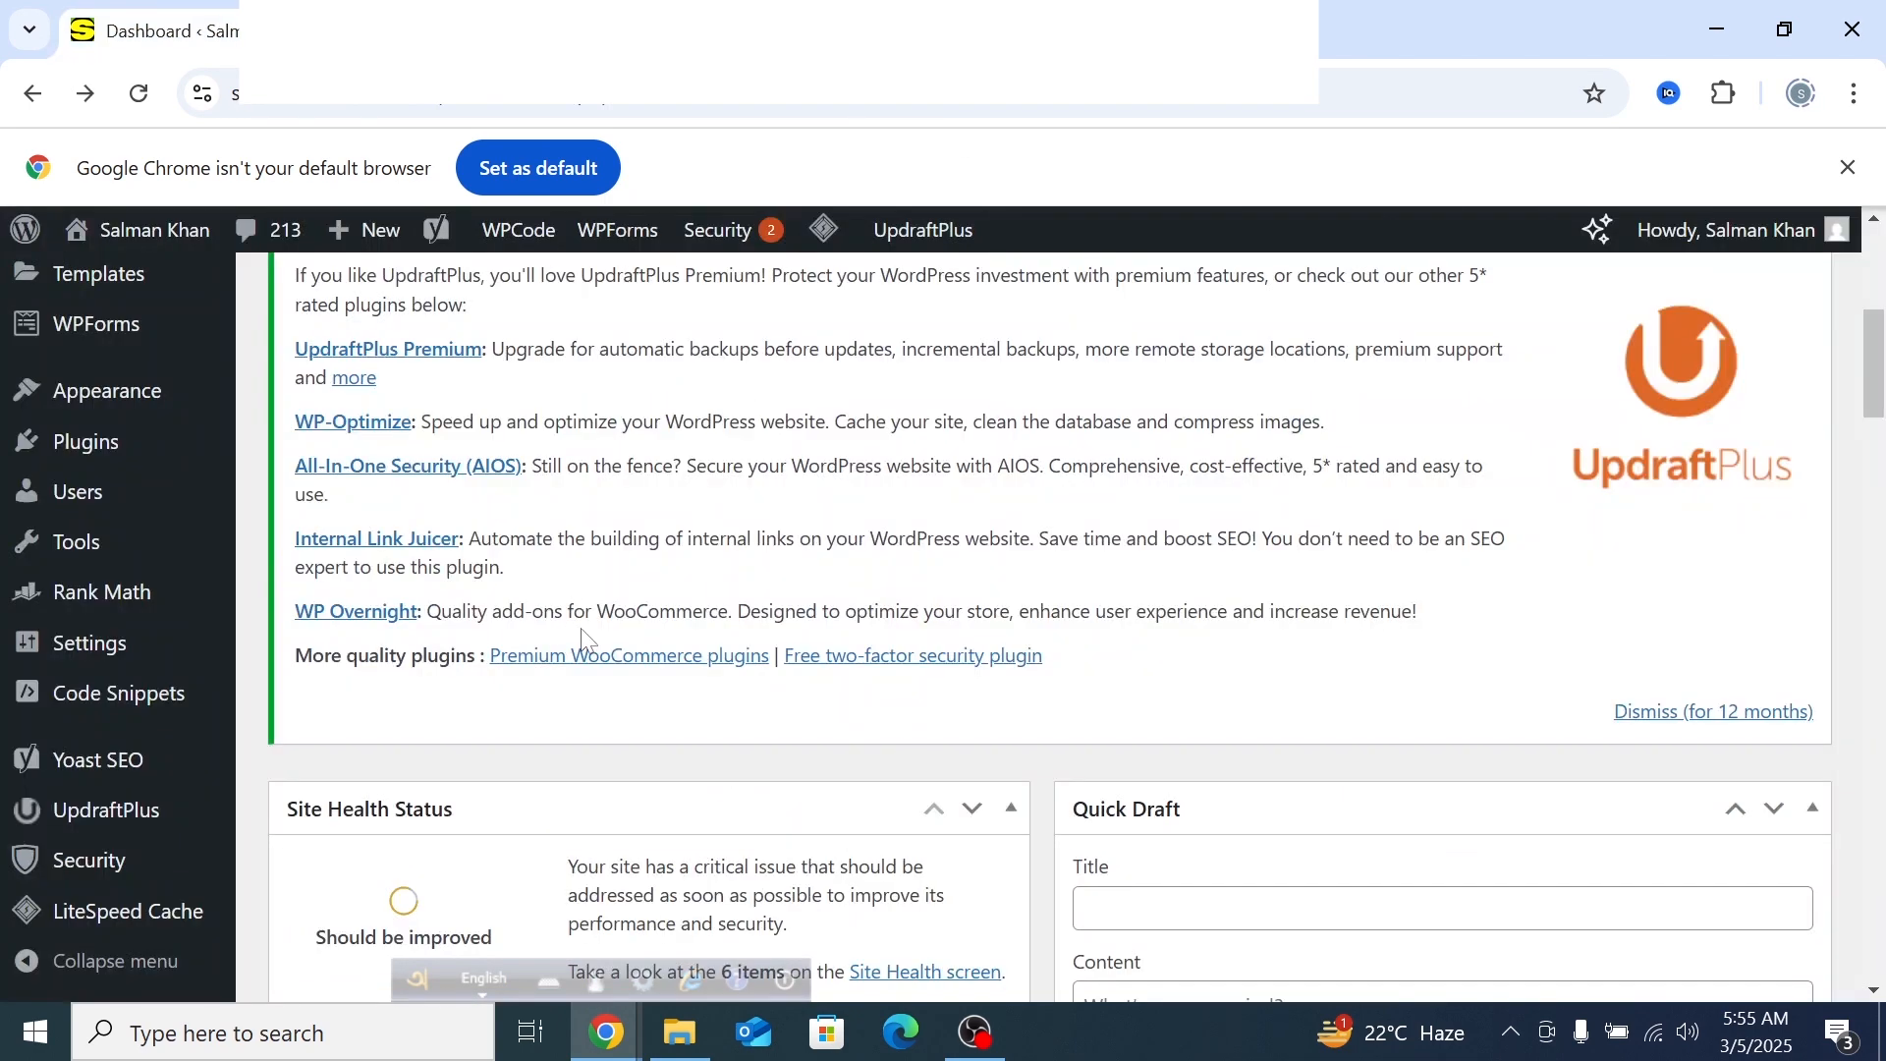
scroll(575, 648, "up", 5)
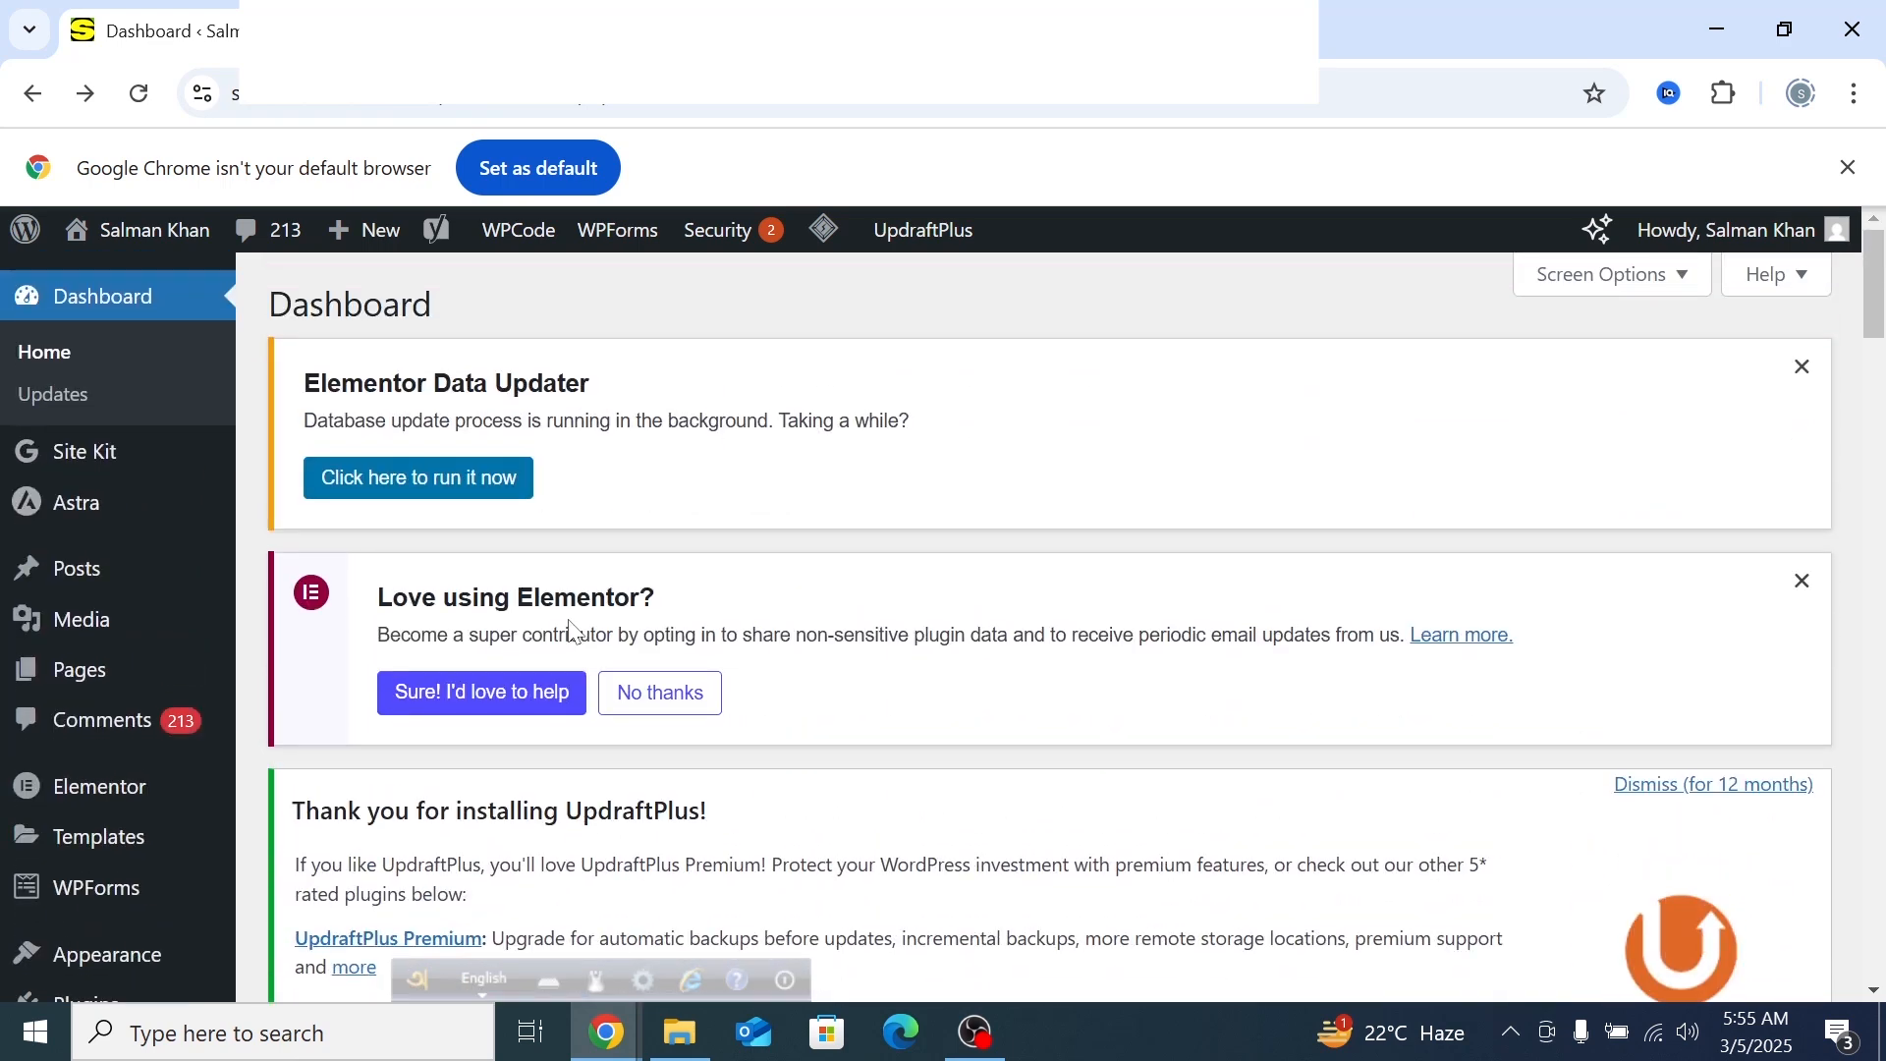
scroll(528, 664, "down", 3)
scroll(508, 676, "up", 3)
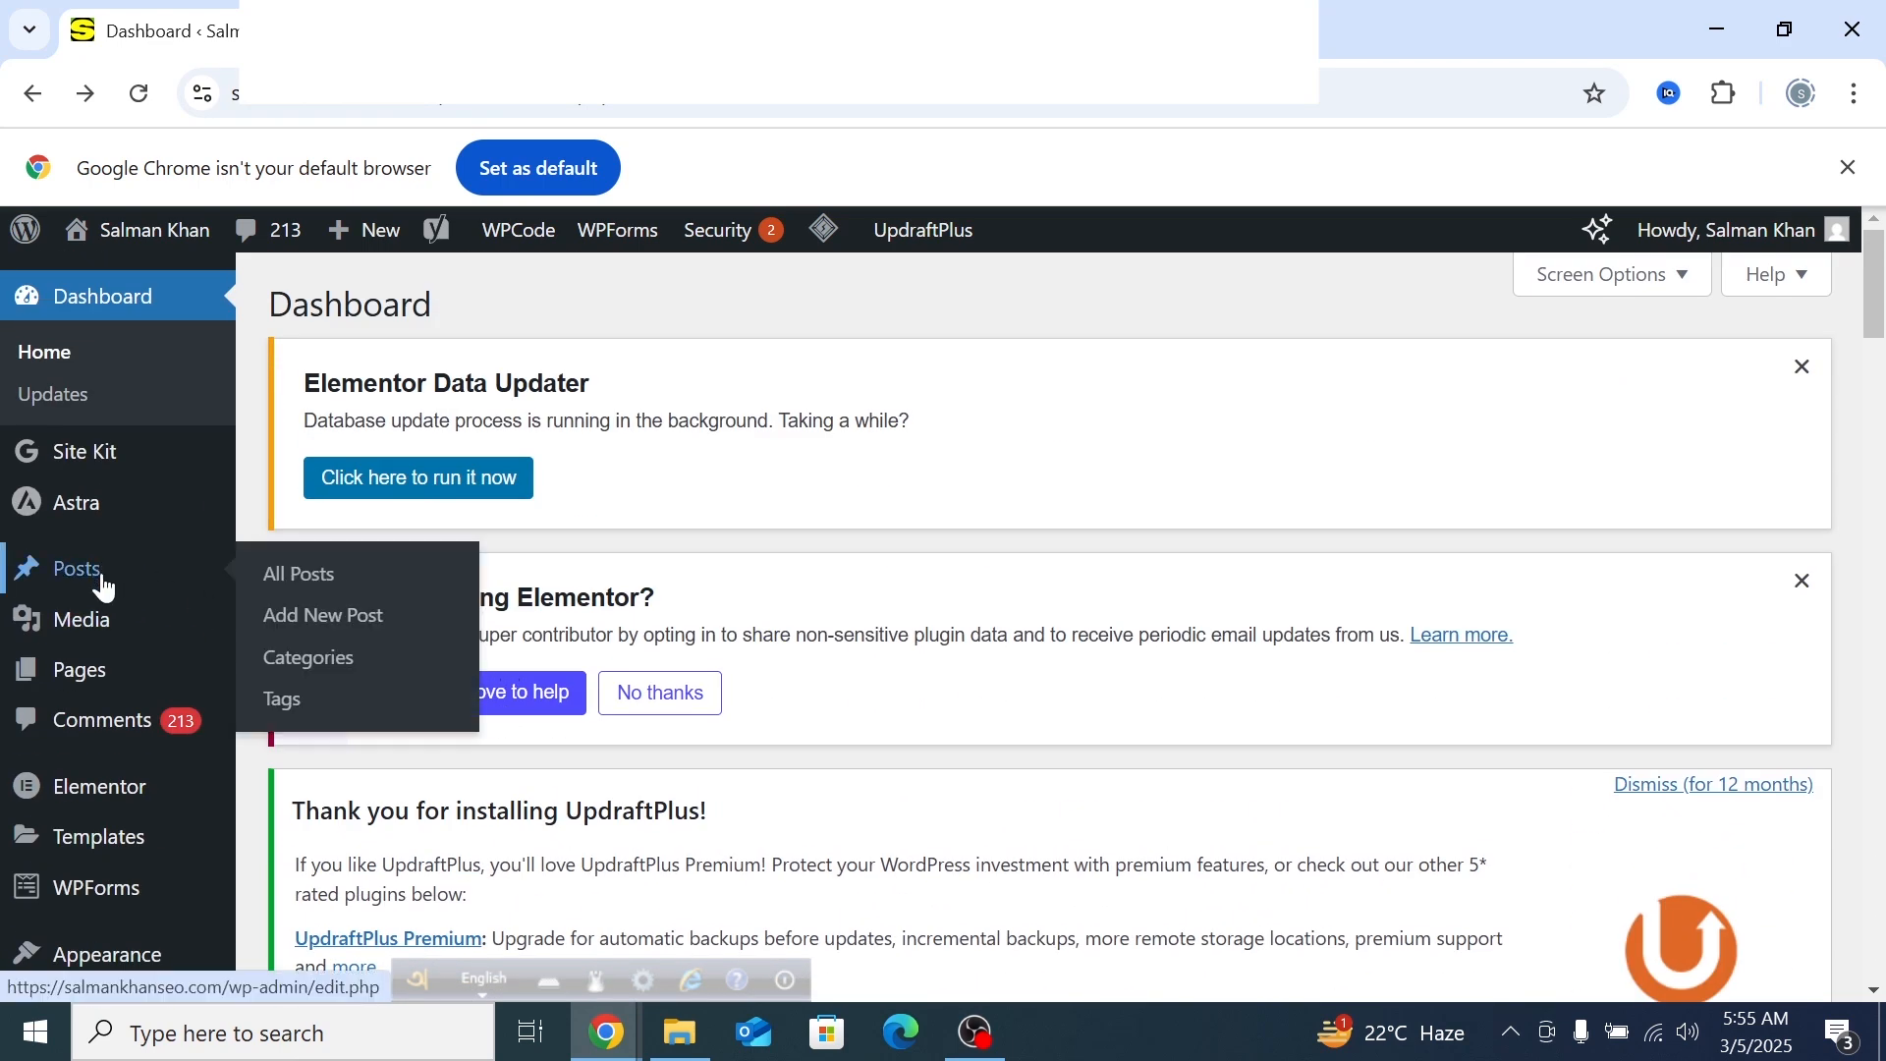
mouse_move(184, 607)
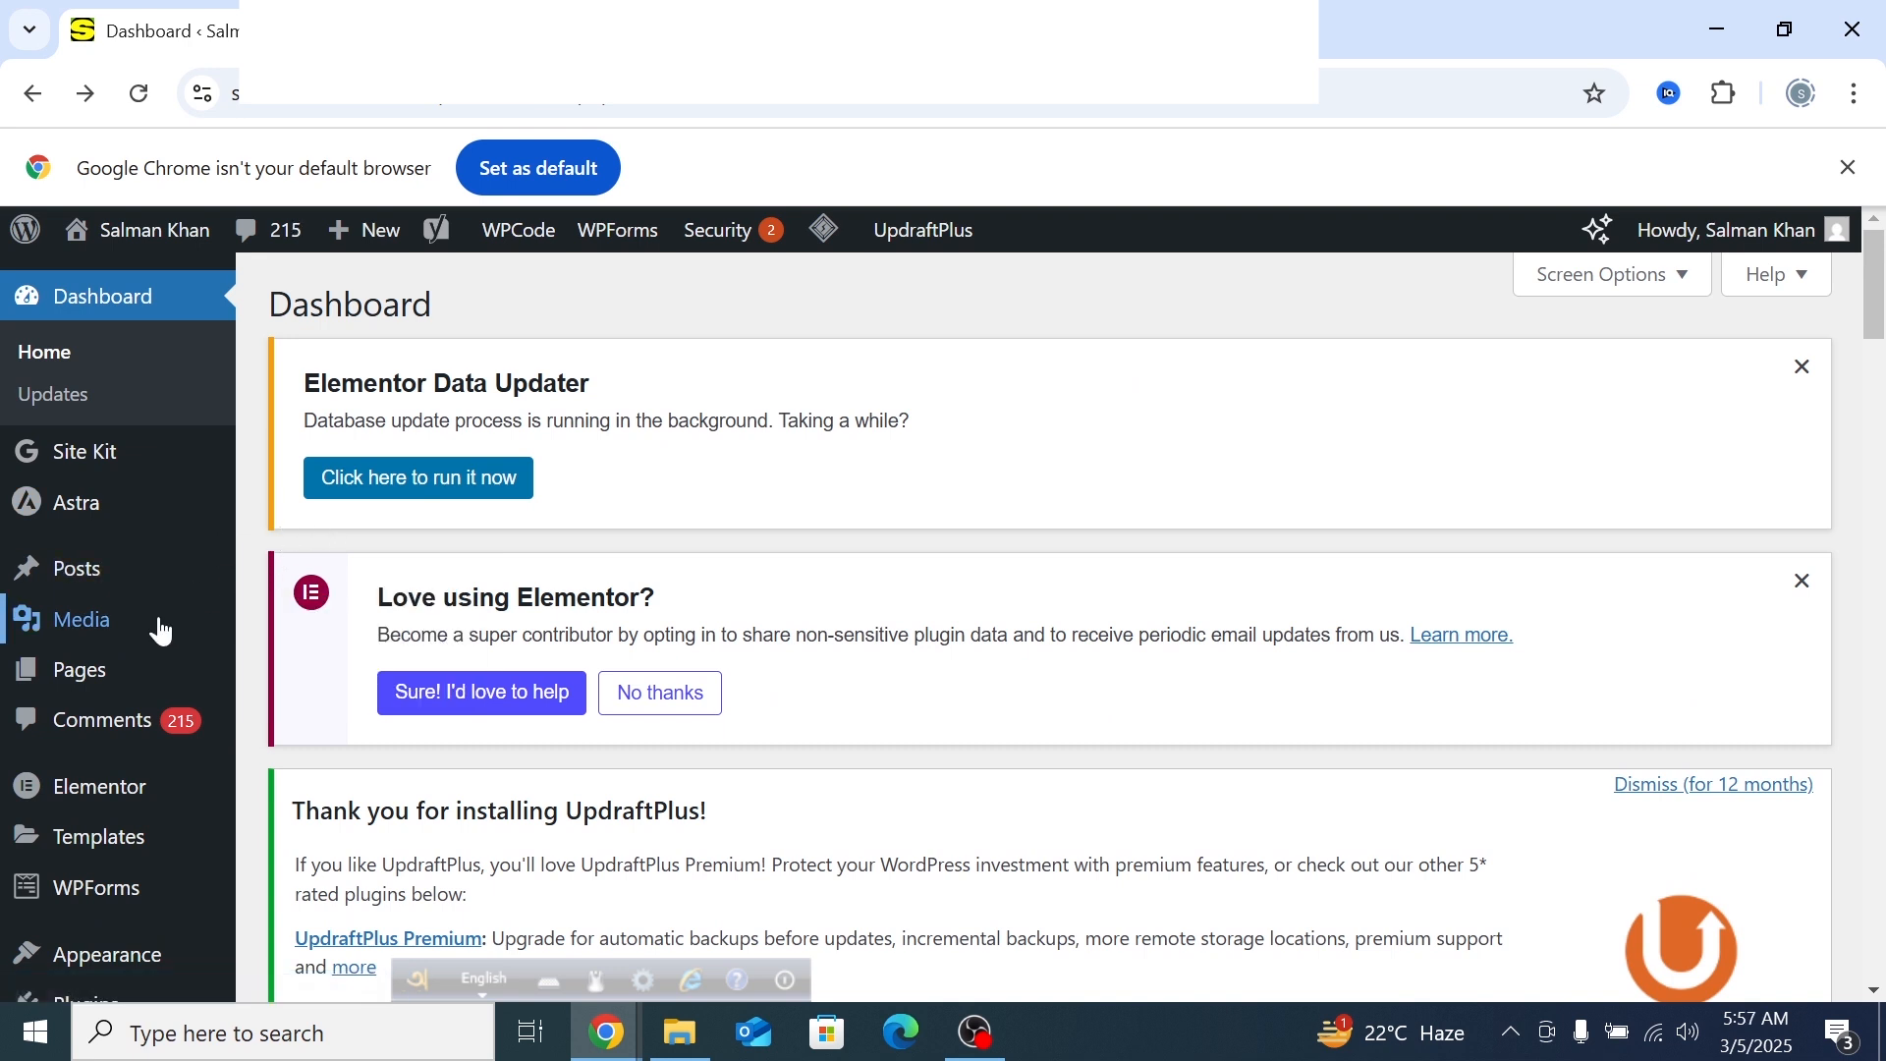
scroll(108, 590, "down", 1)
mouse_move(110, 535)
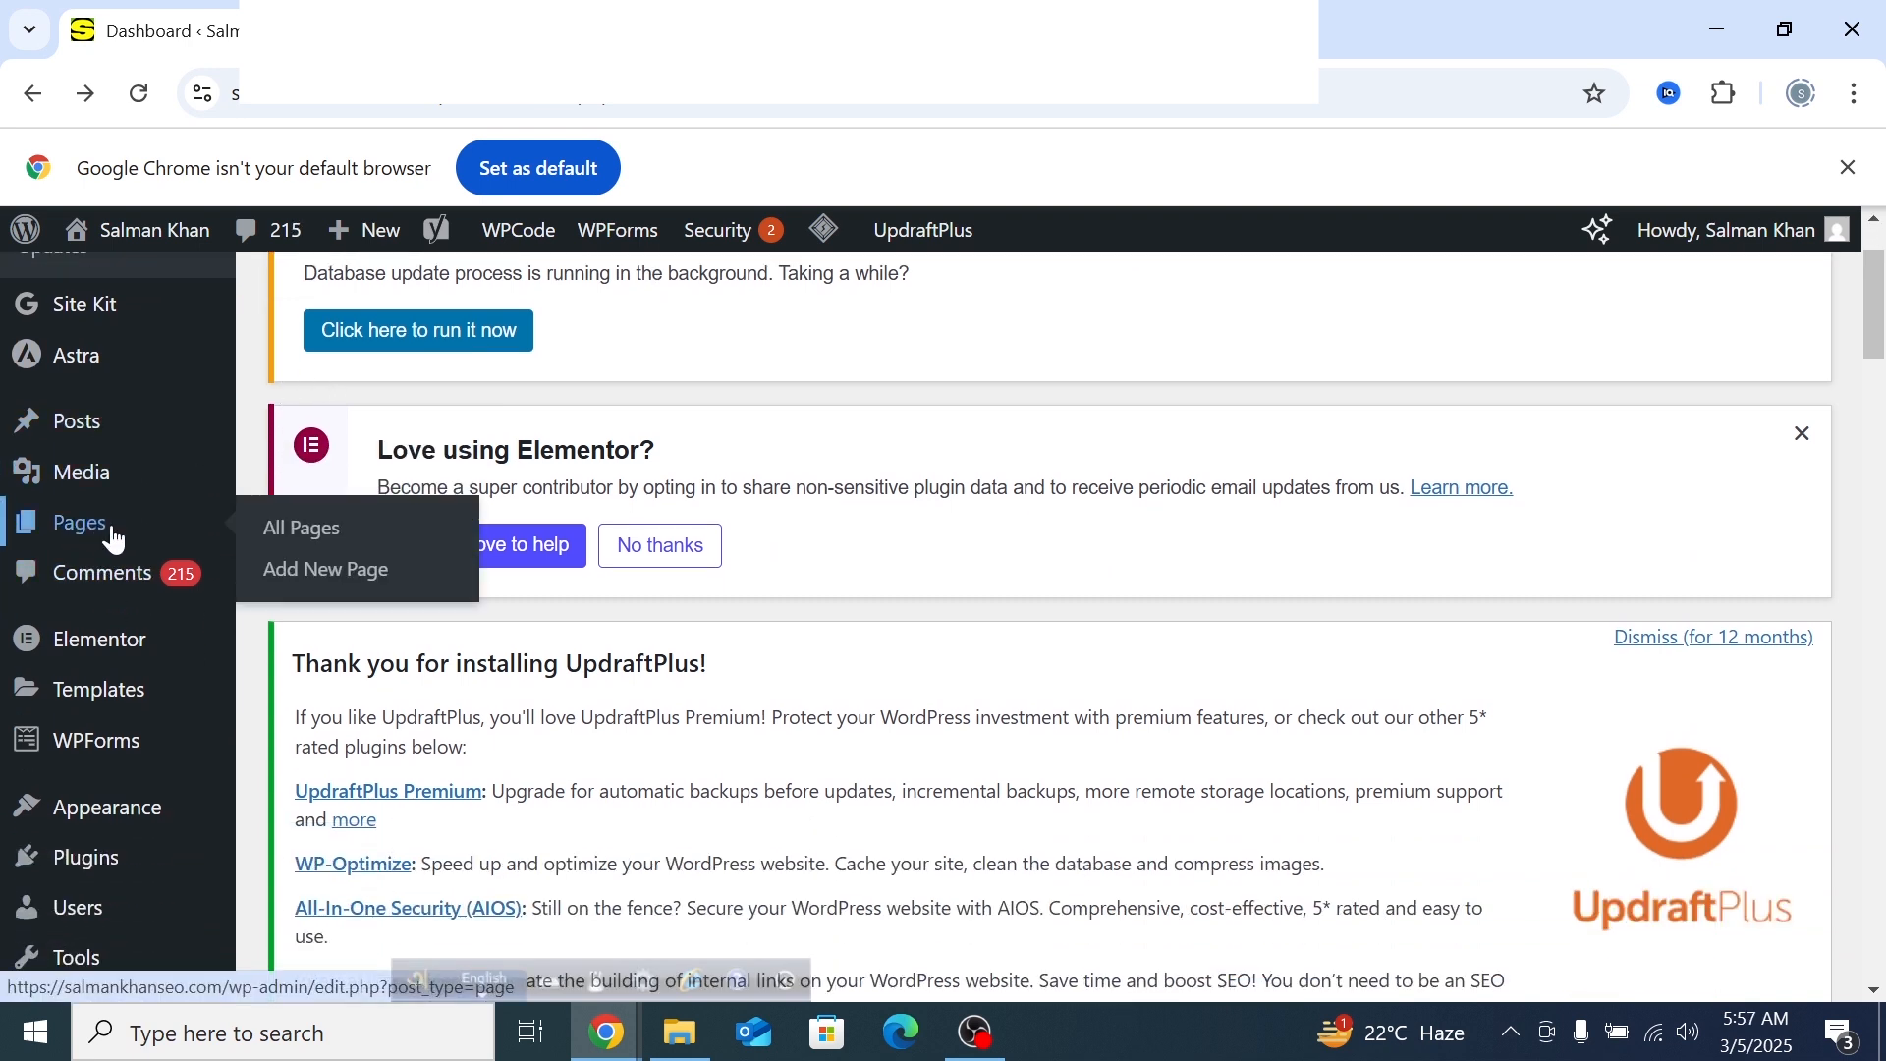
right_click(307, 543)
key("Escape")
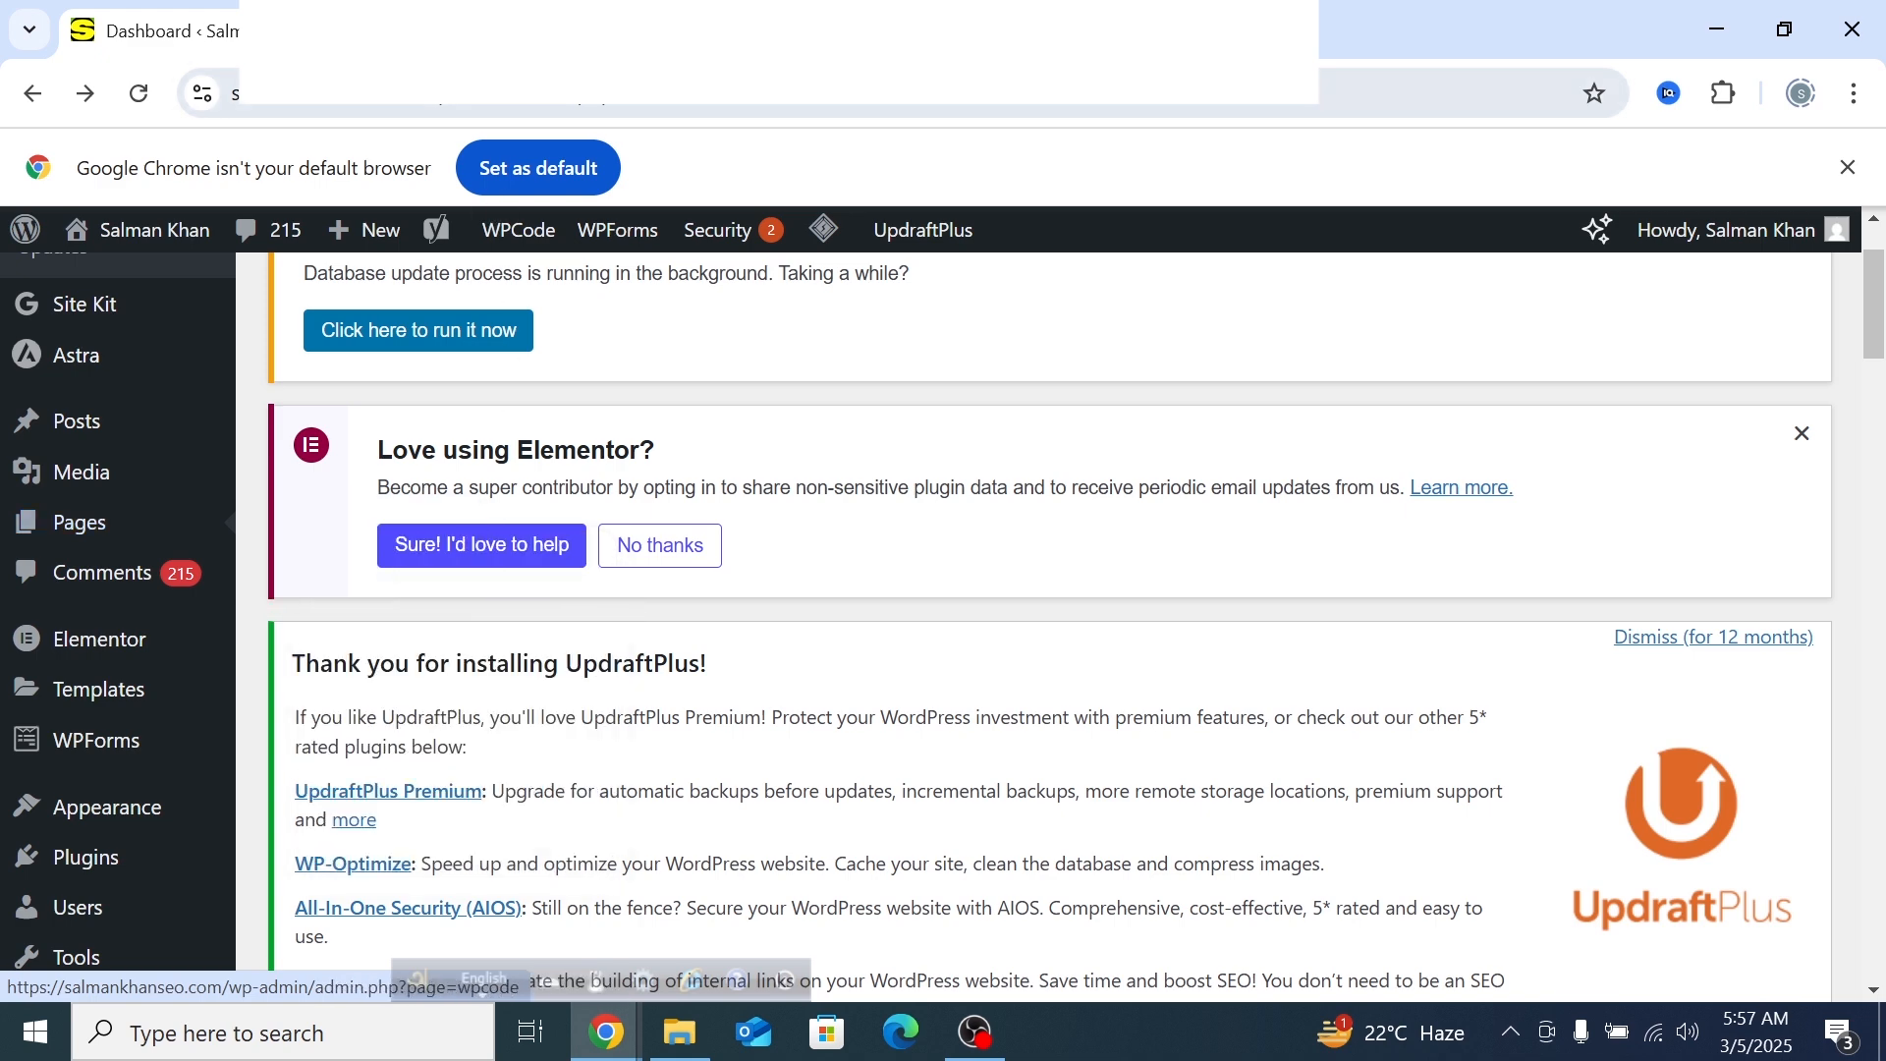
left_click(540, 31)
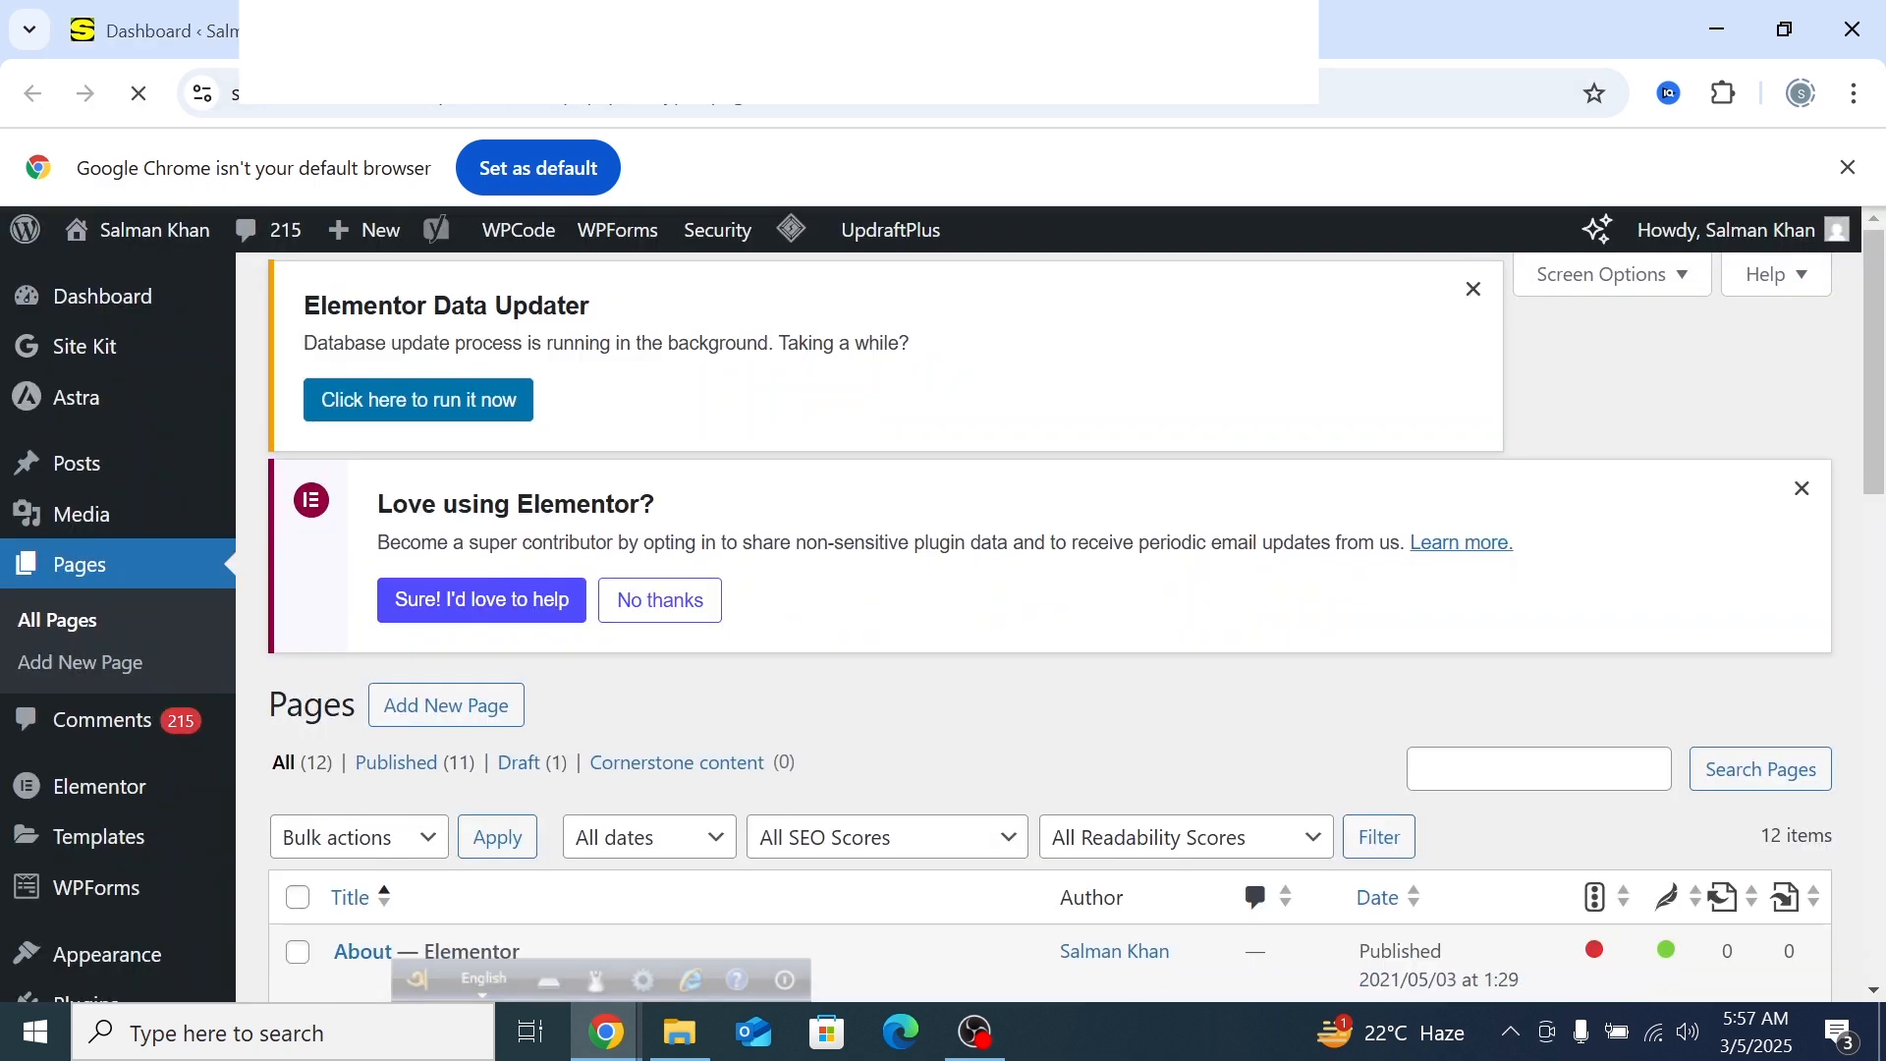
Move the YouTube Tag Generator page published 2025/03/04 at 1:08 pm to the trash
scroll(631, 599, "down", 12)
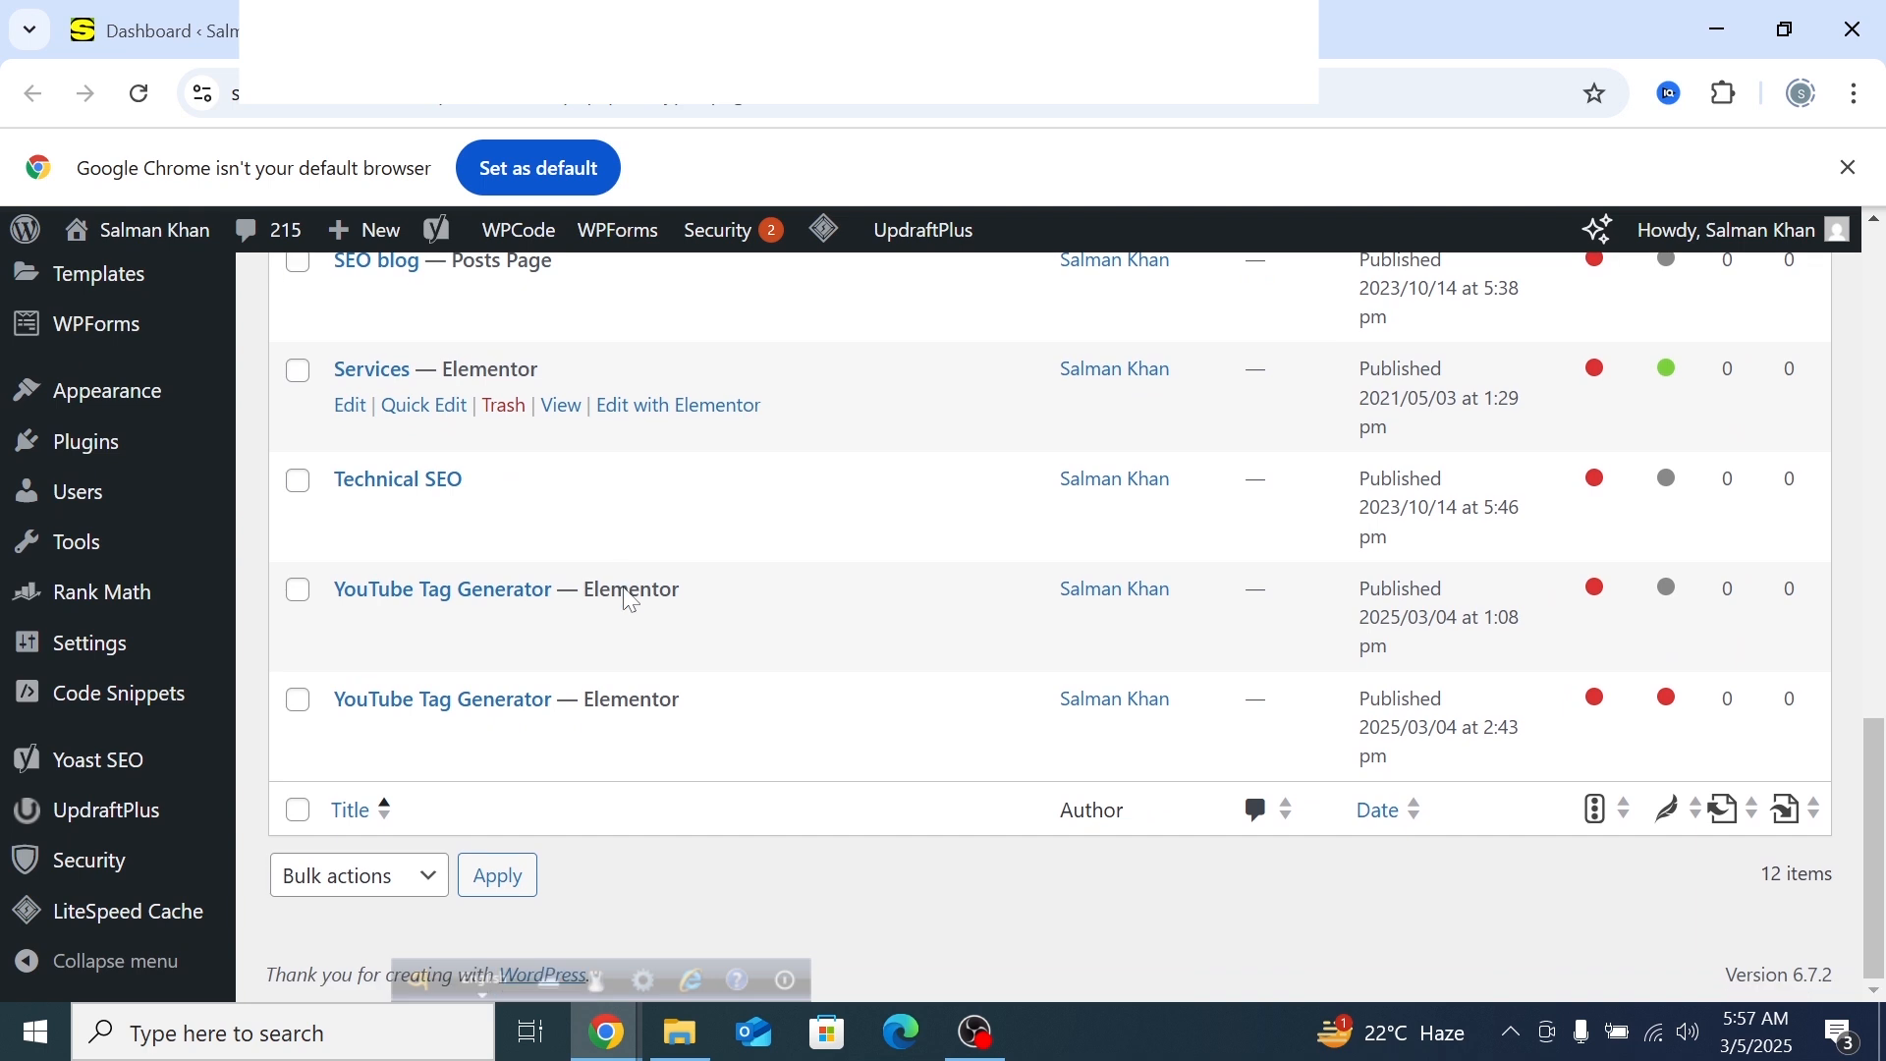
mouse_move(503, 656)
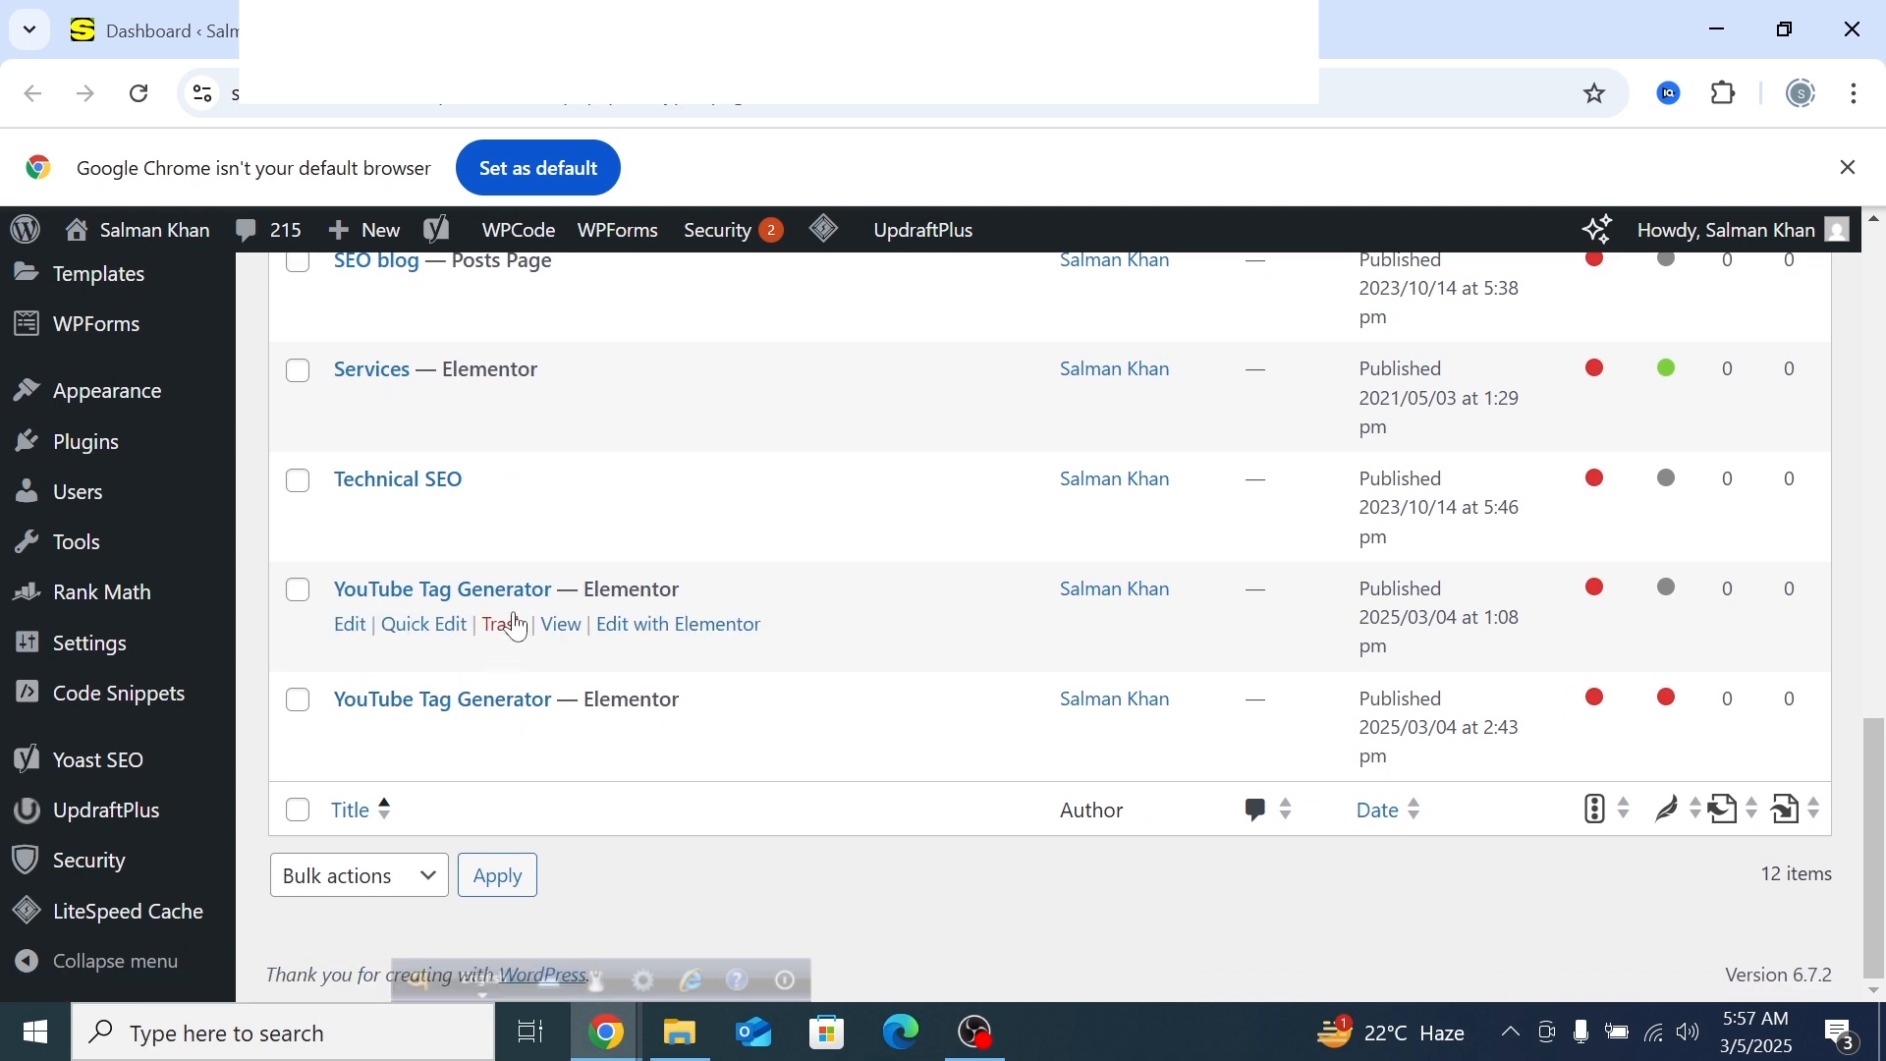
left_click(503, 624)
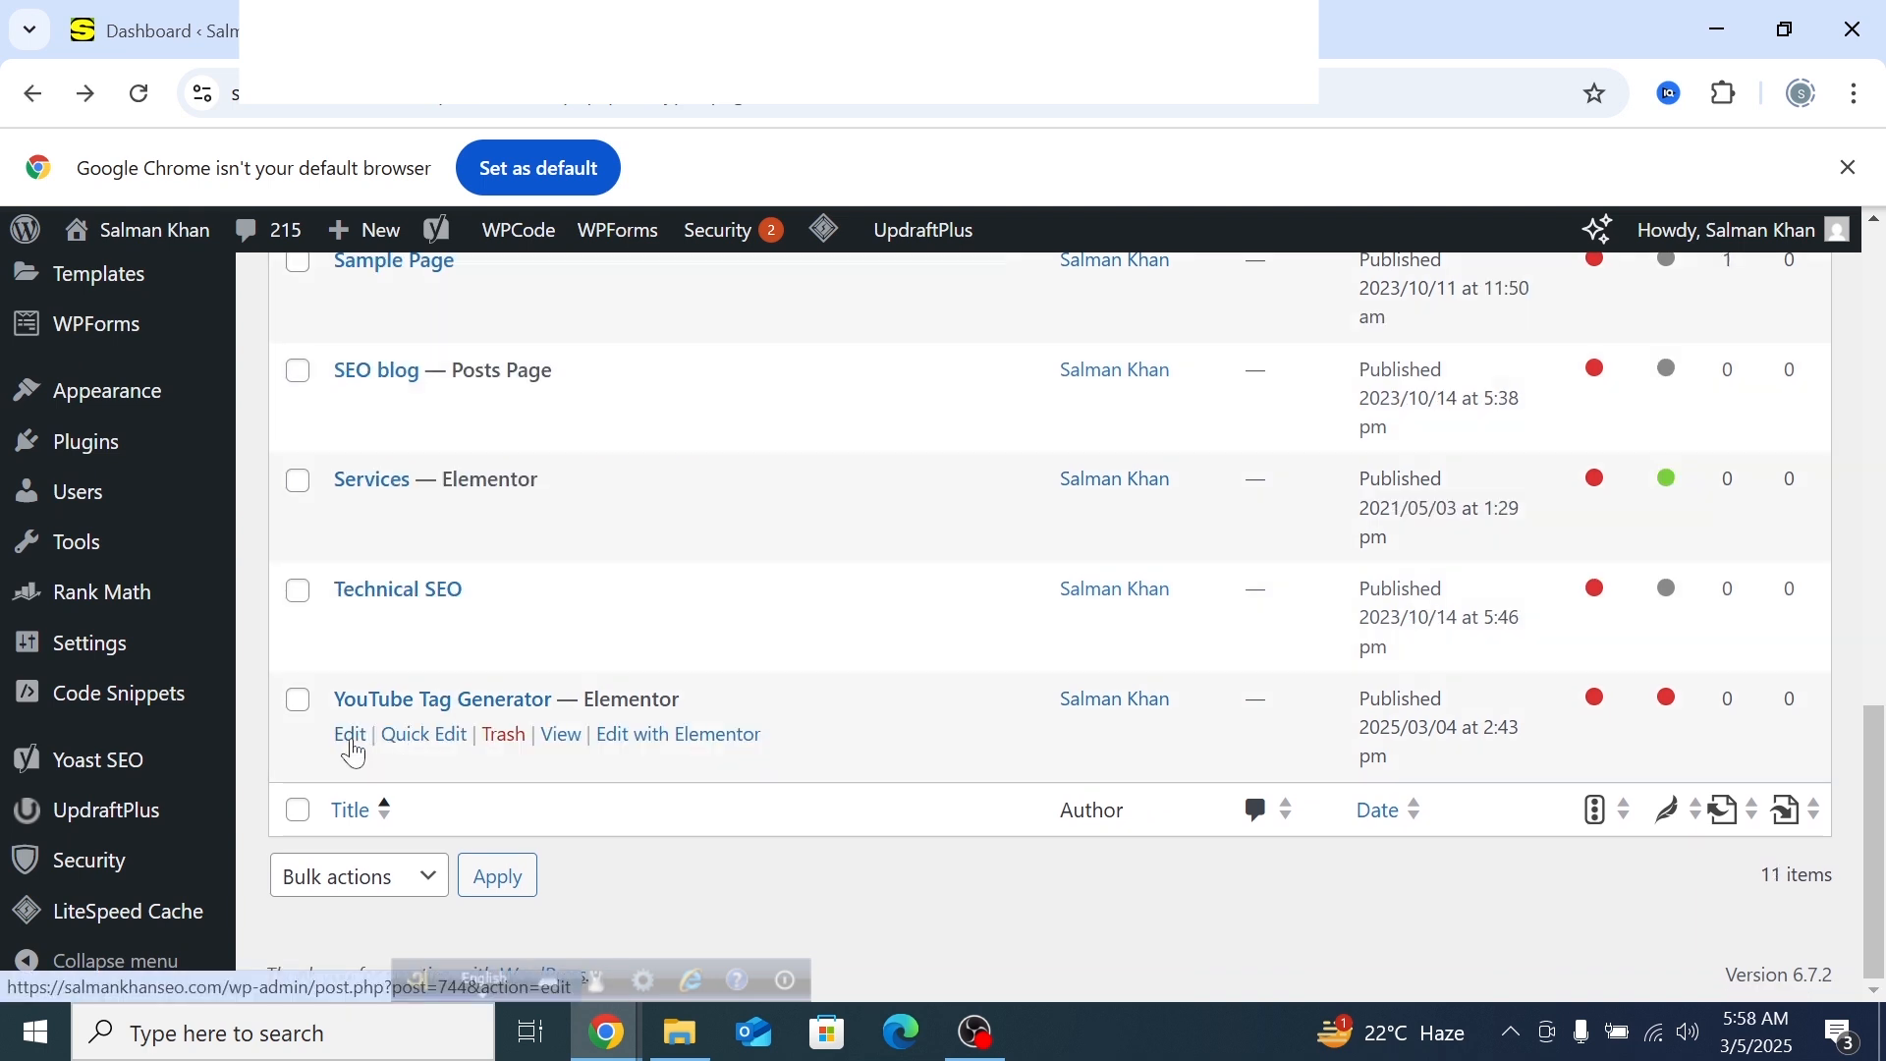
Open the remaining YouTube Tag Generator page for editing in a new tab and locate its permalink
right_click(353, 752)
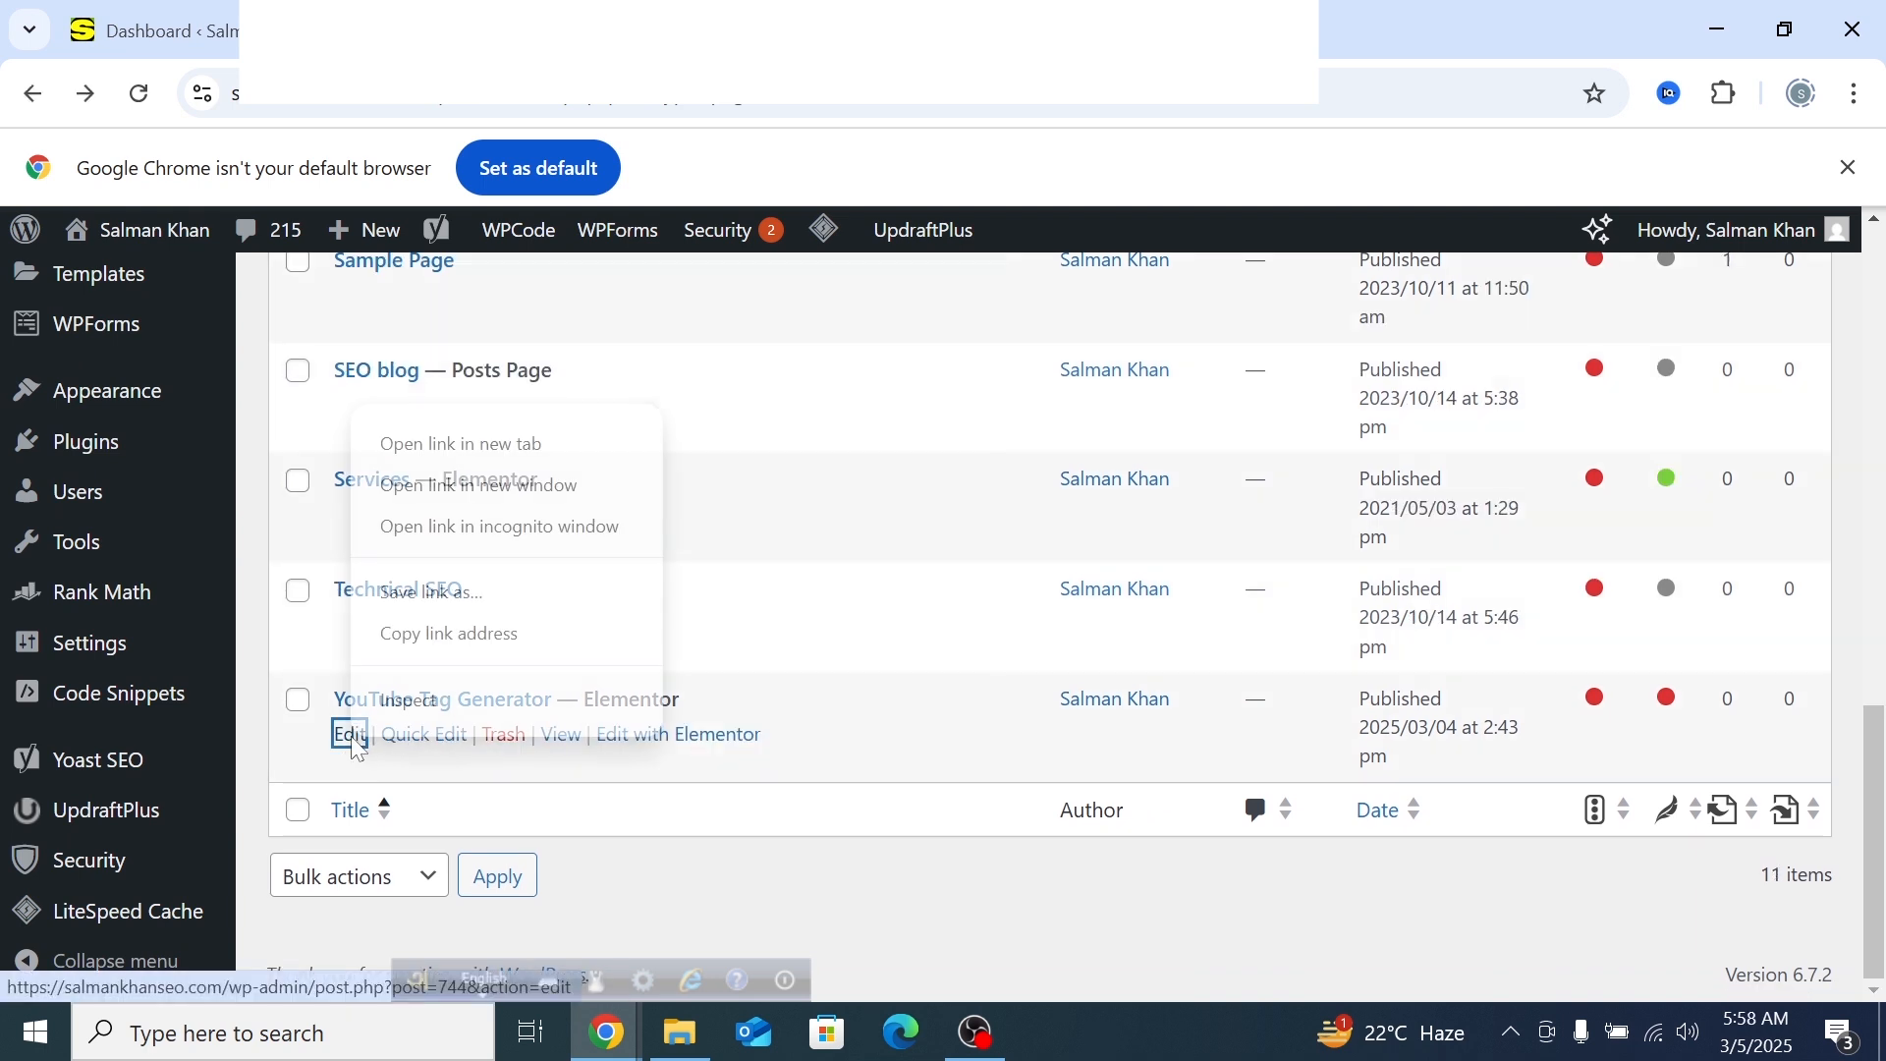
left_click(390, 445)
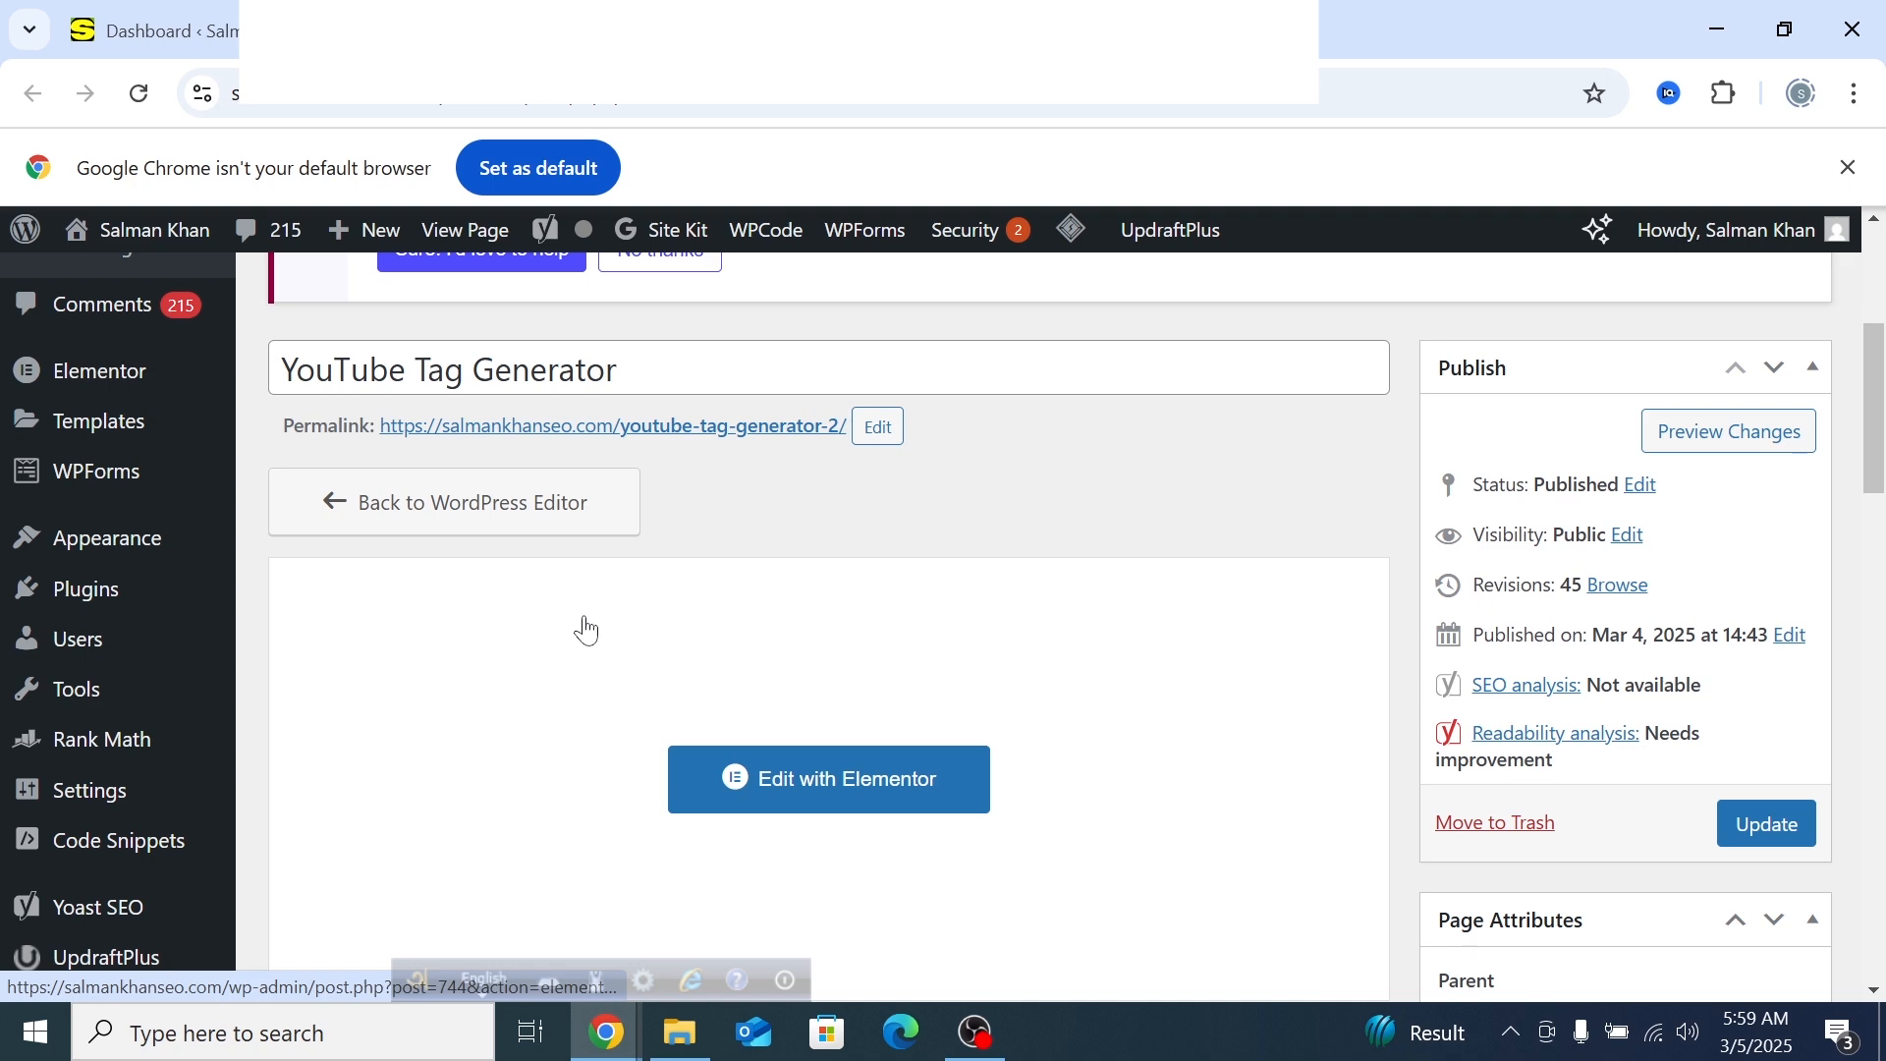
scroll(587, 629, "up", 5)
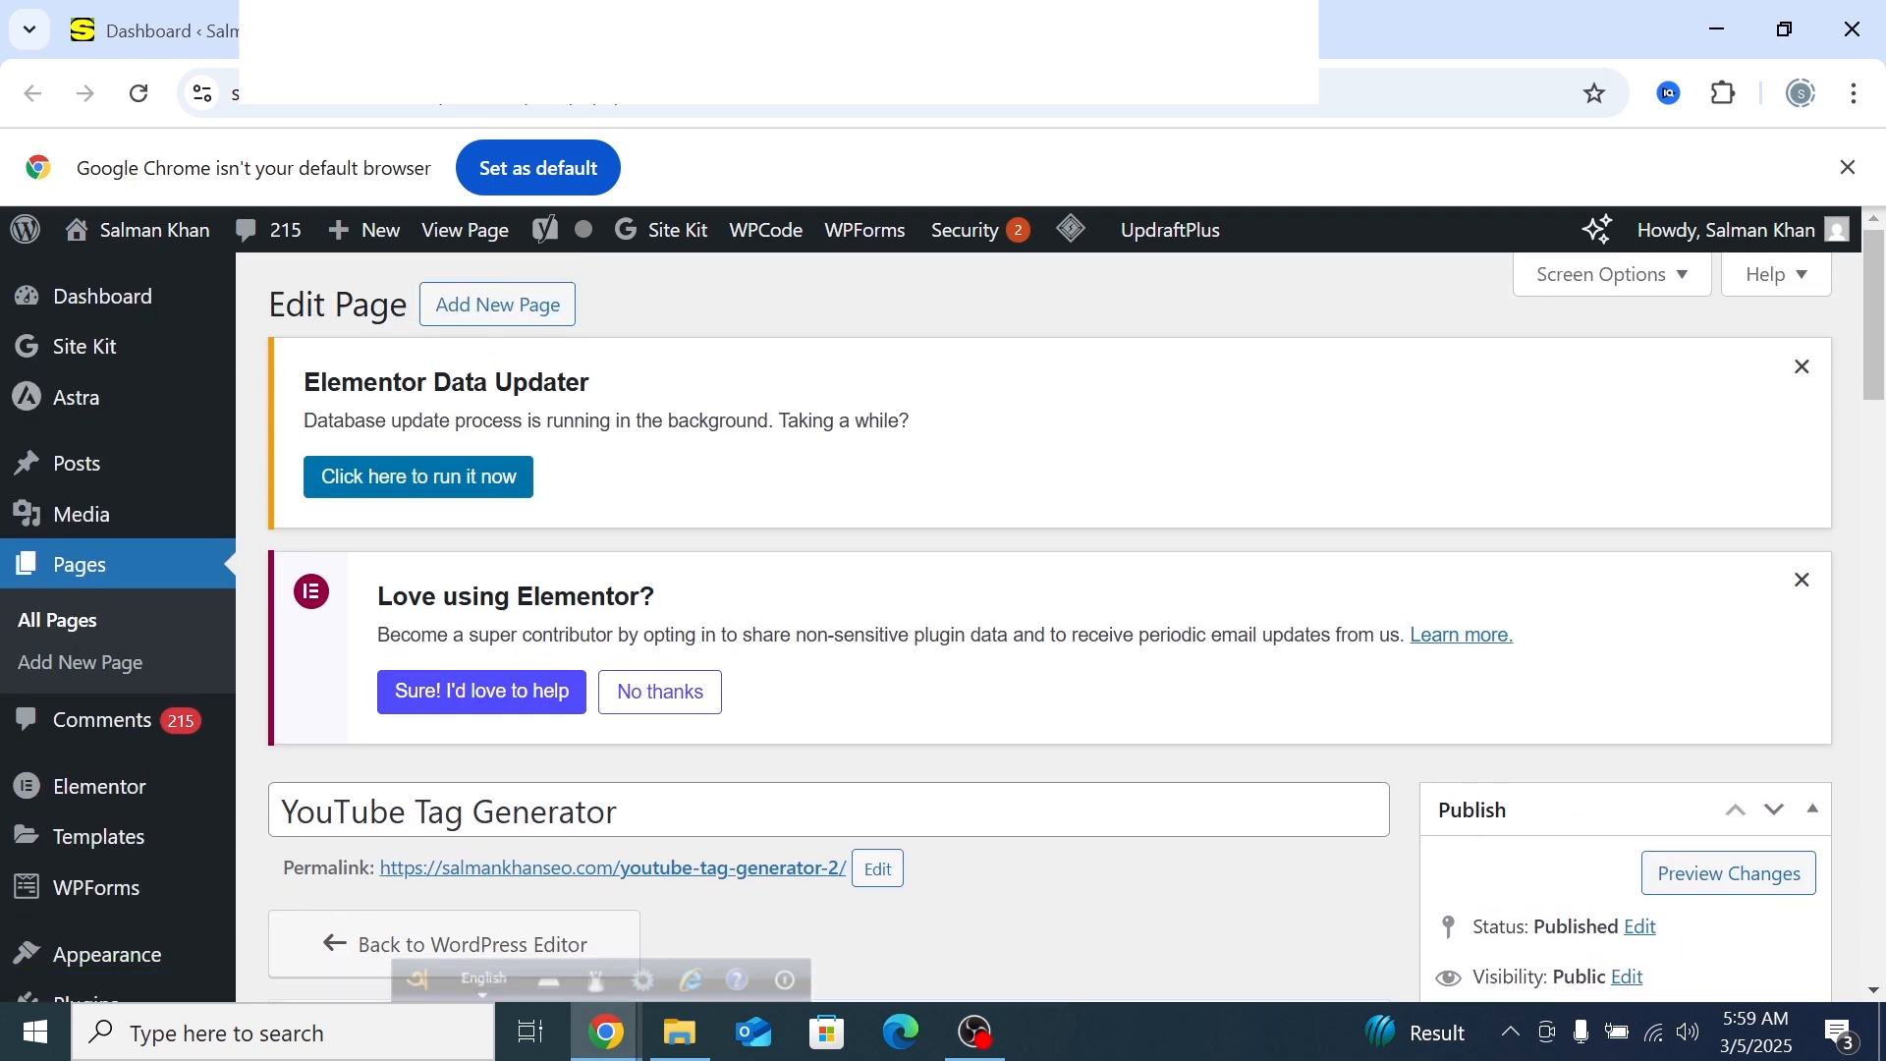
scroll(582, 594, "down", 3)
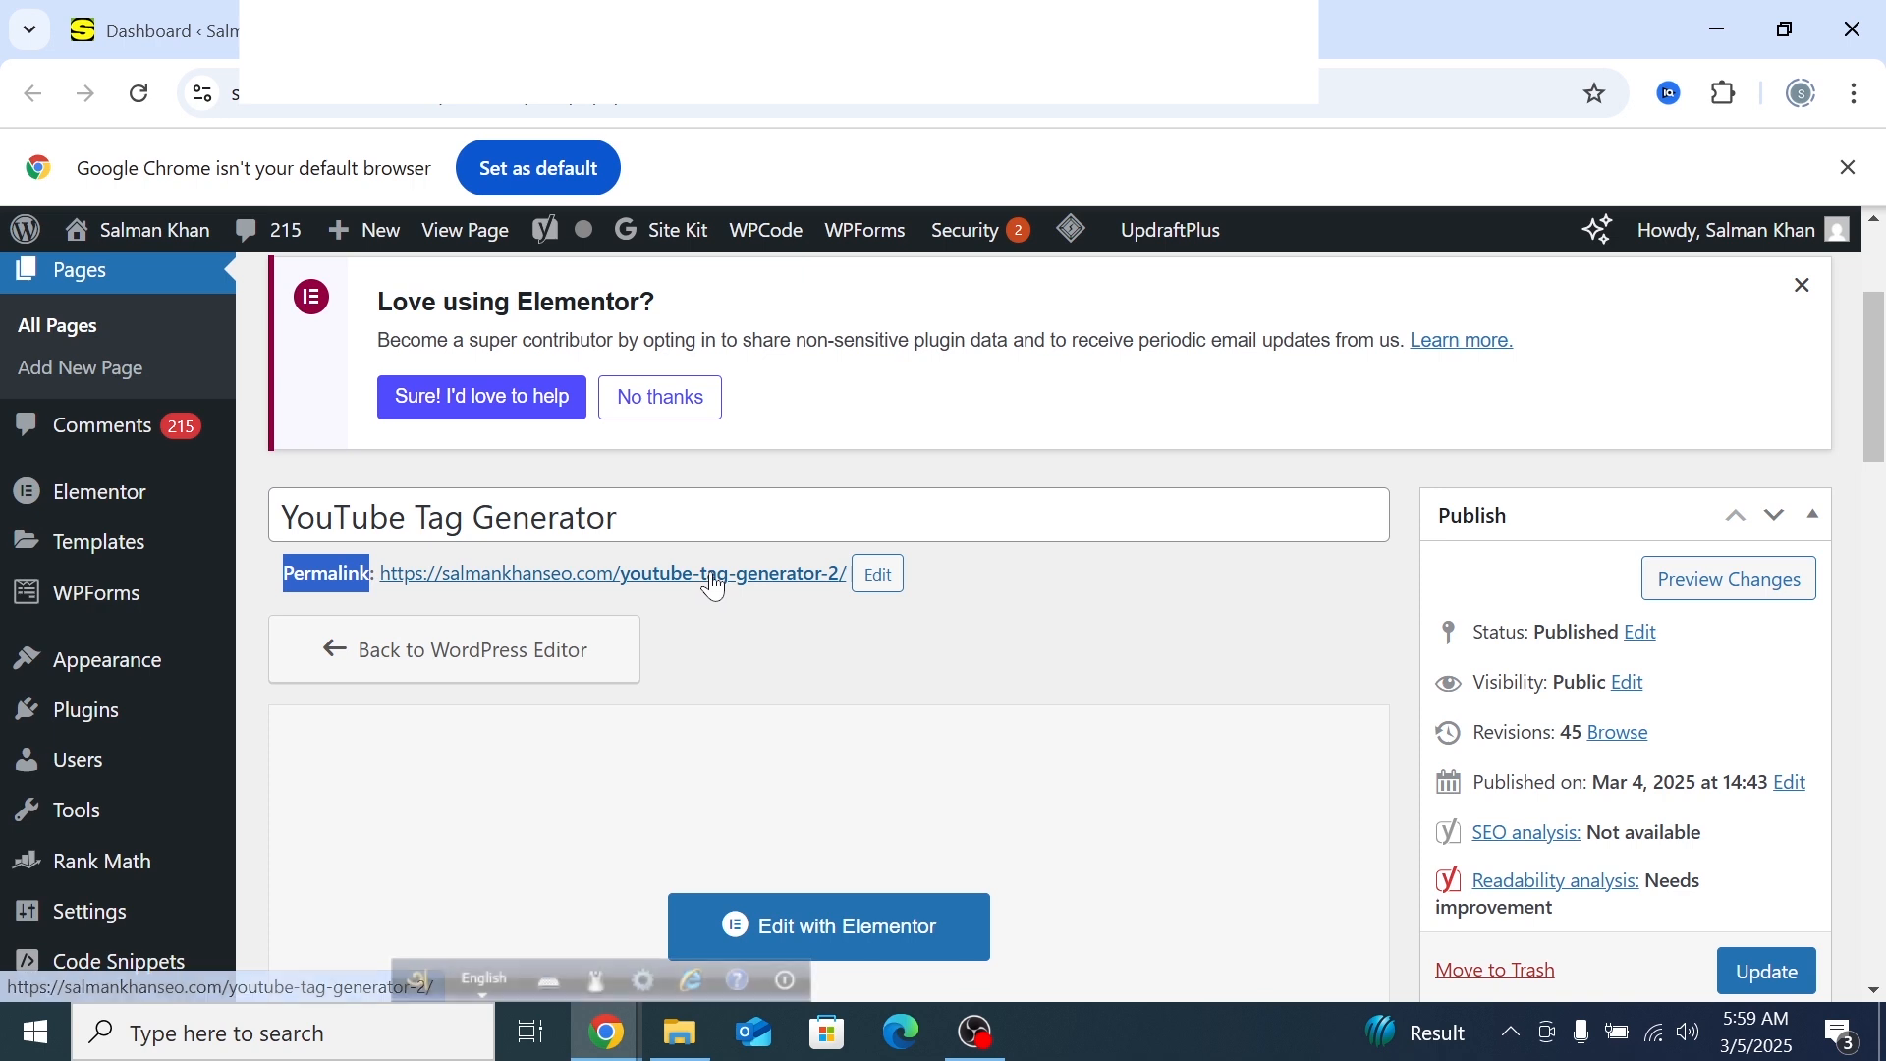
Change the page's permalink slug to youtube-tag-generator, removing the stray leading slash from the pasted text
left_click(878, 577)
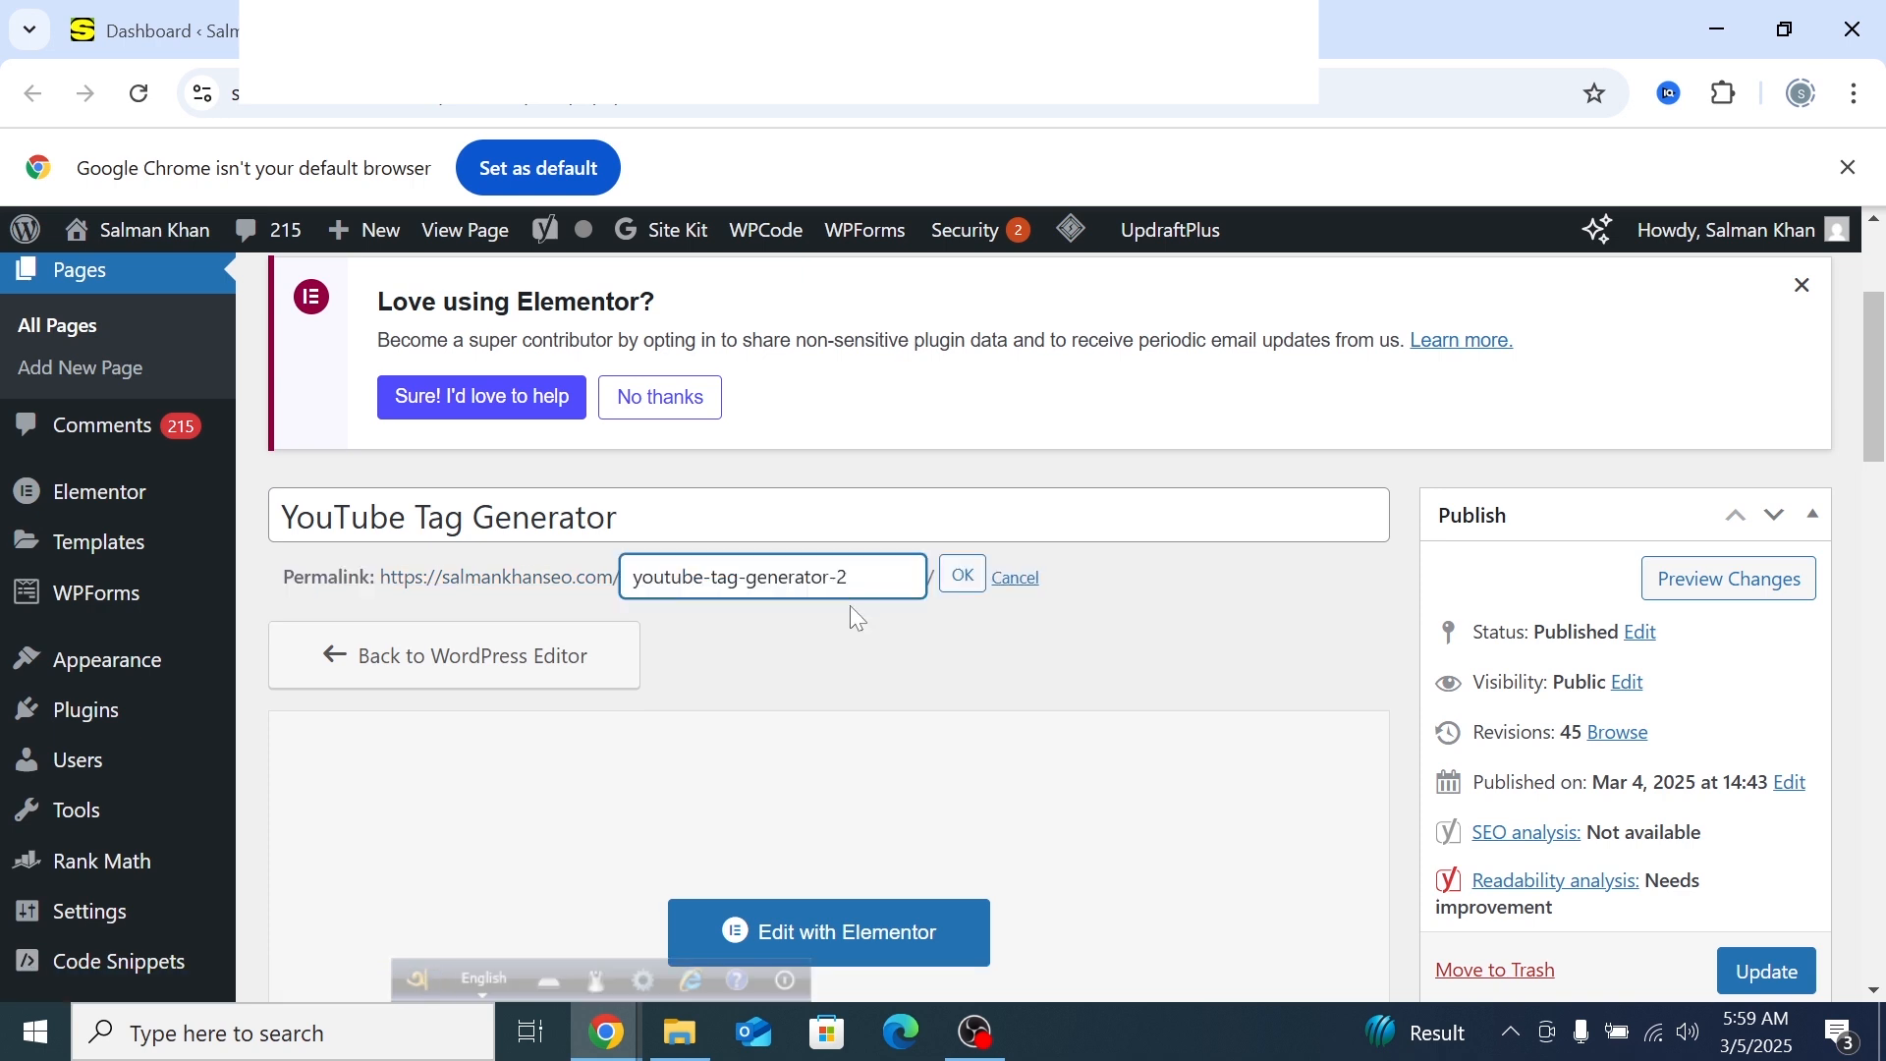
left_click_drag(852, 578, 664, 577)
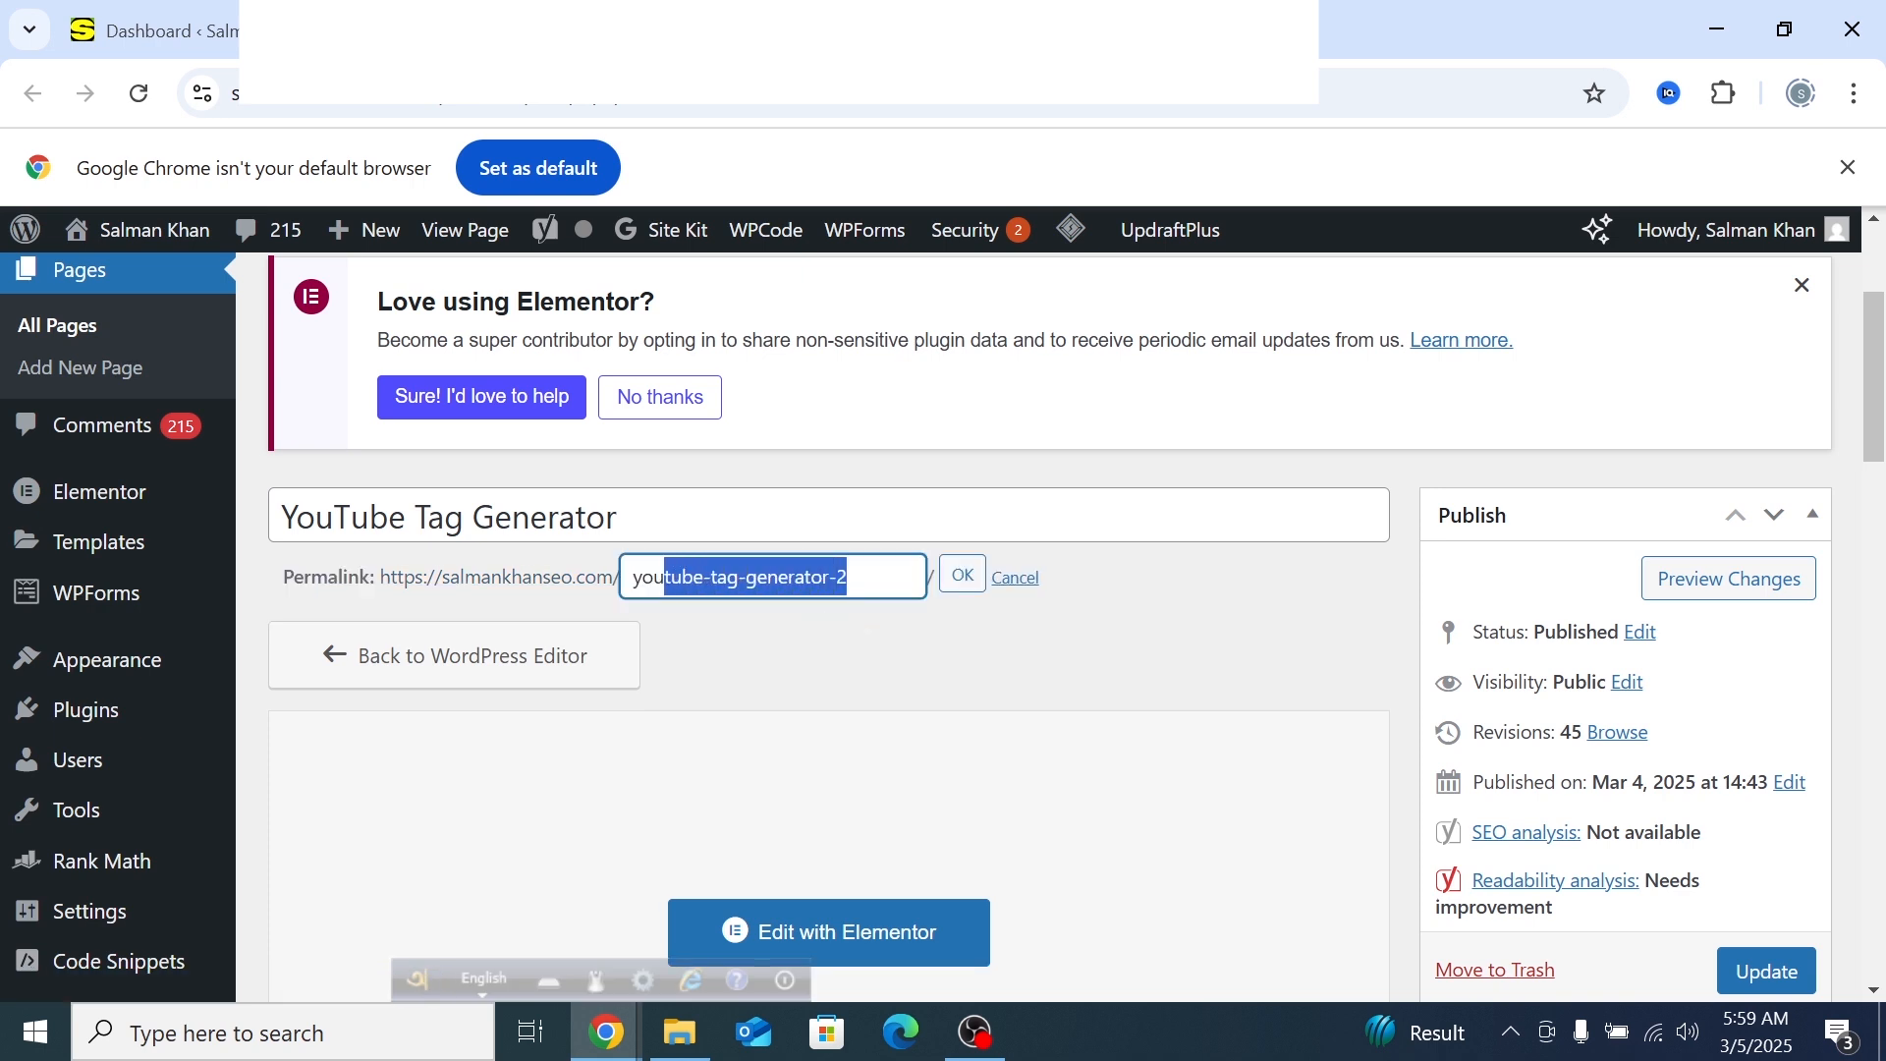
right_click(668, 578)
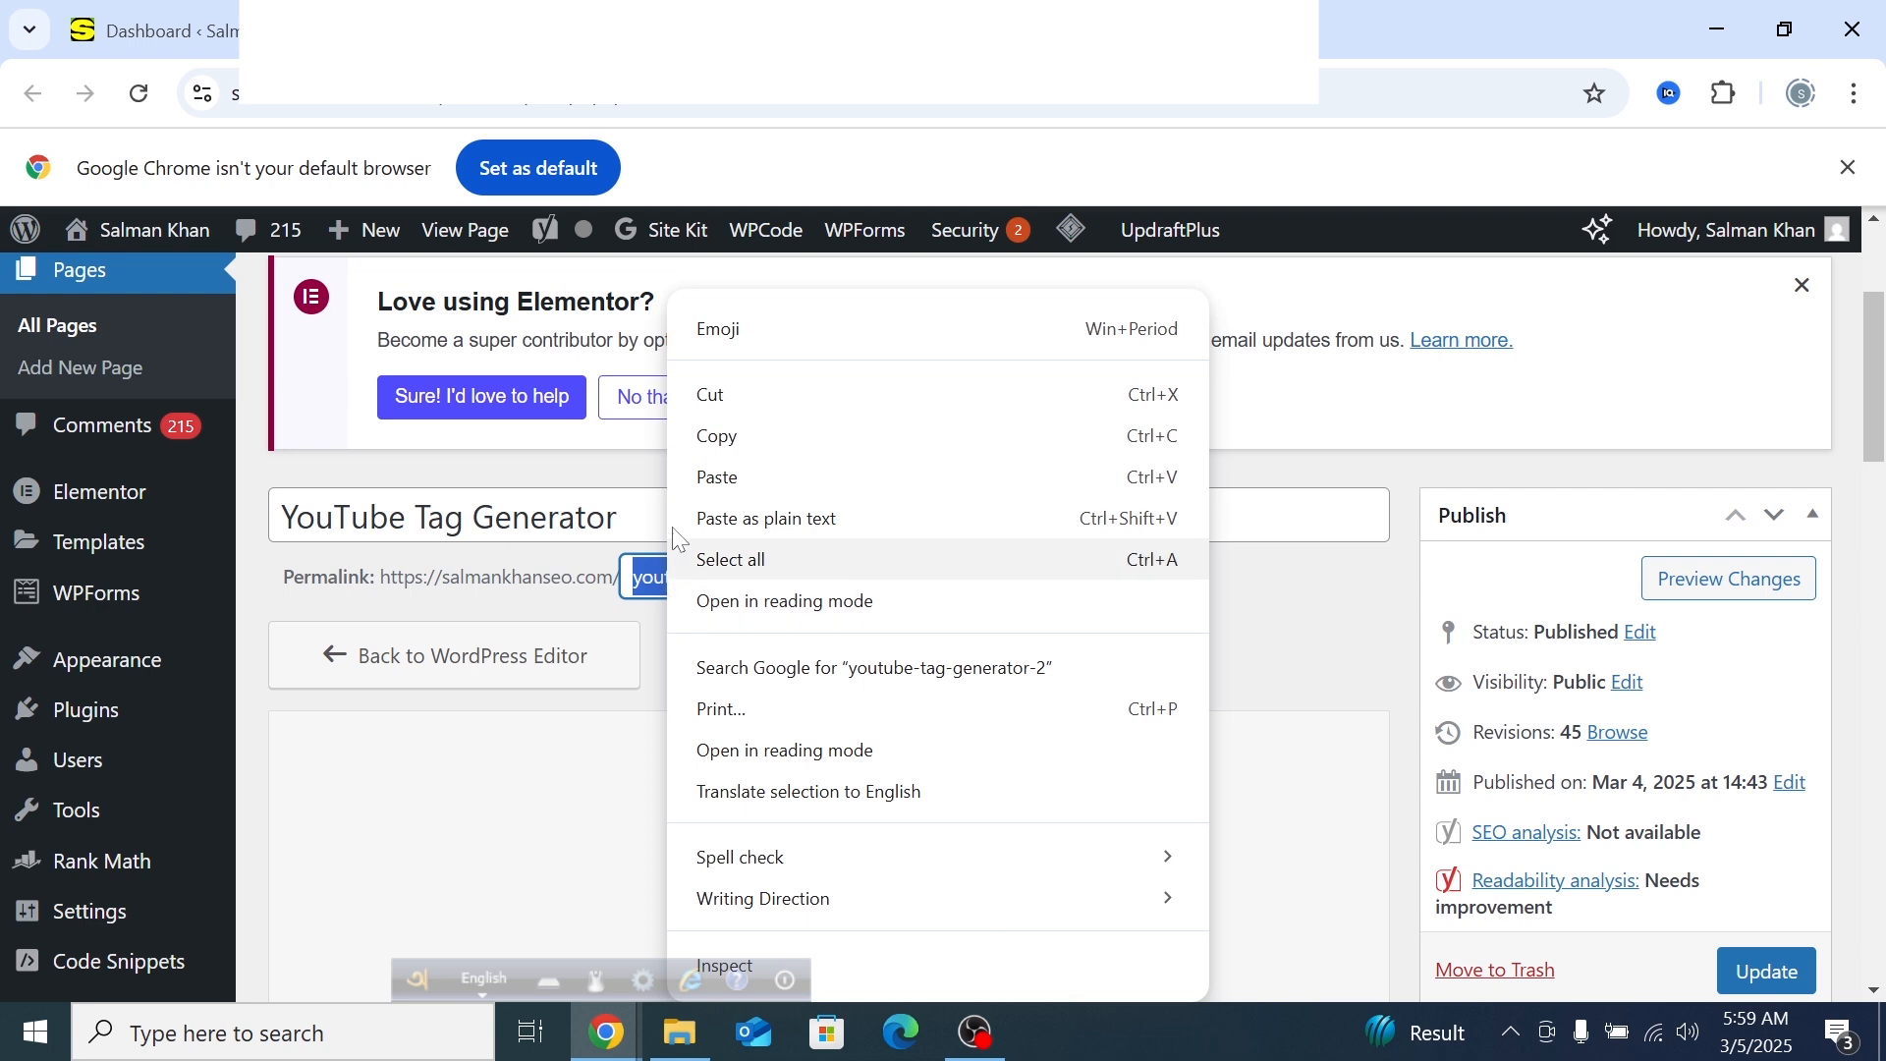
left_click(727, 476)
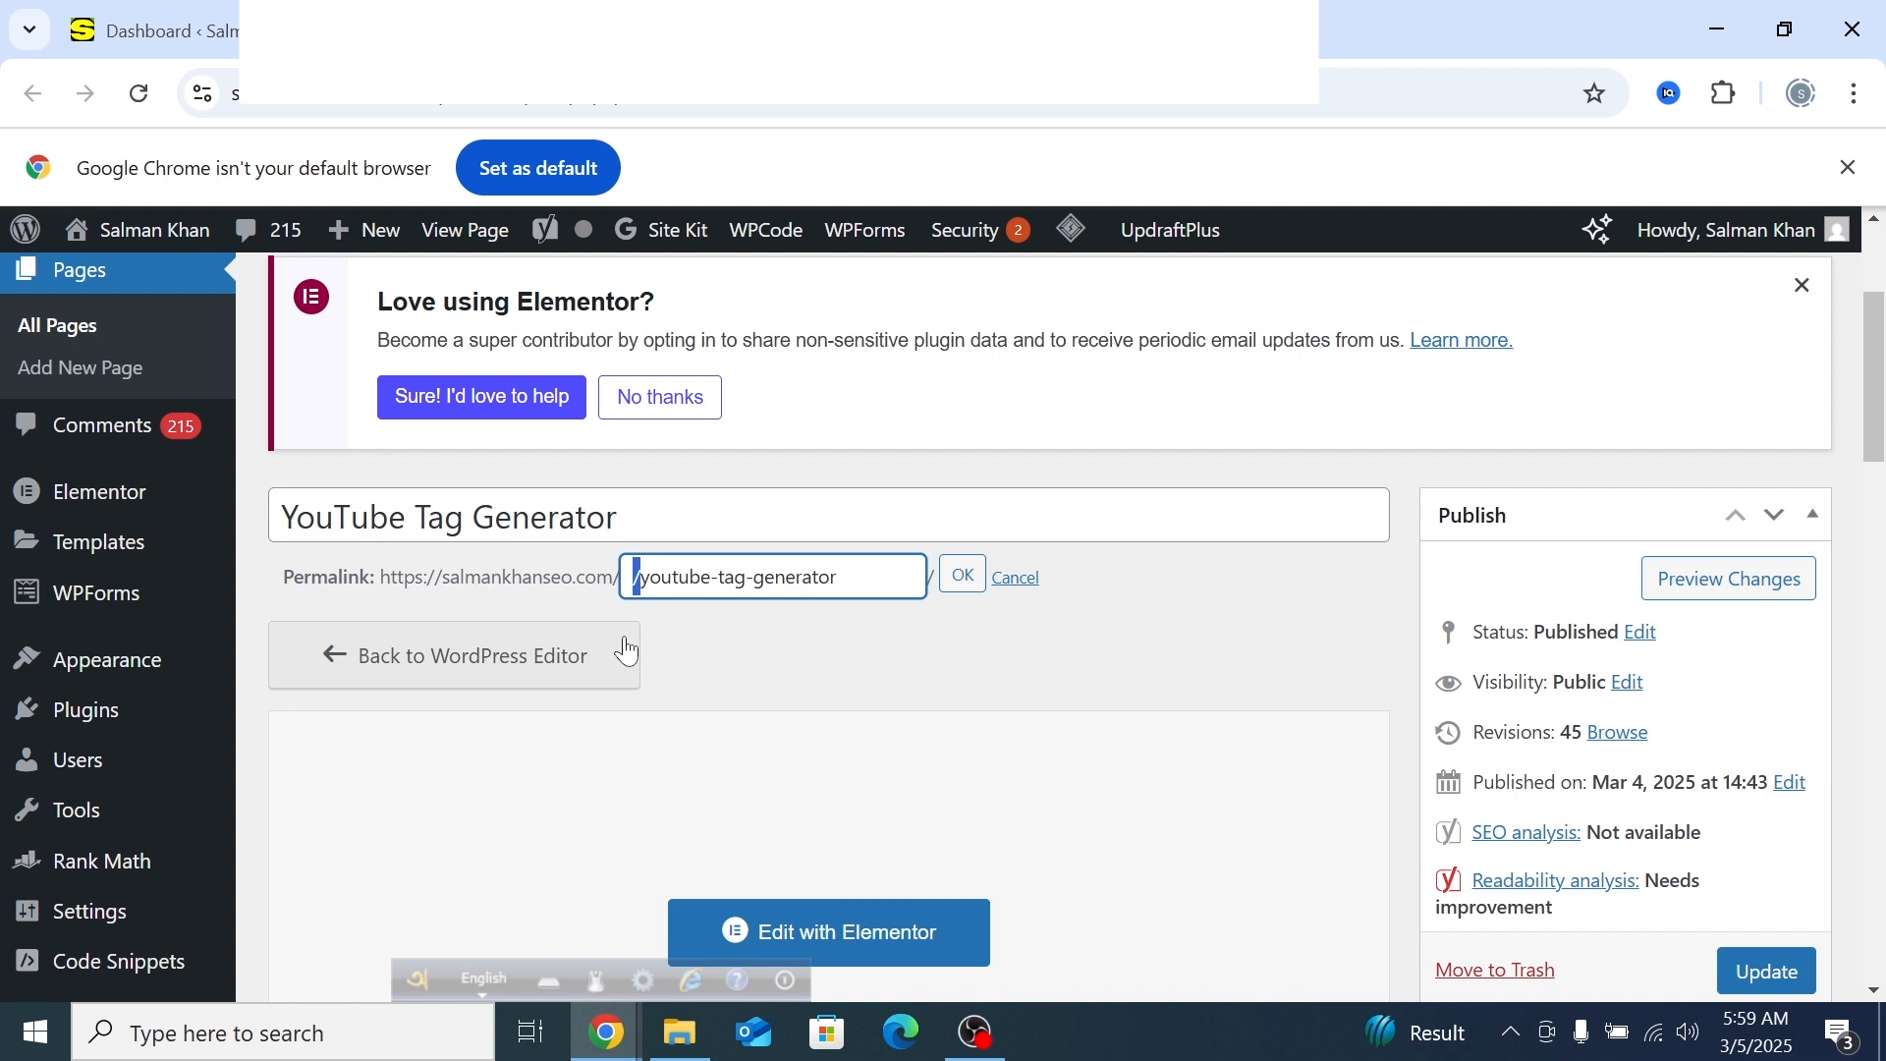
key("BackSpace")
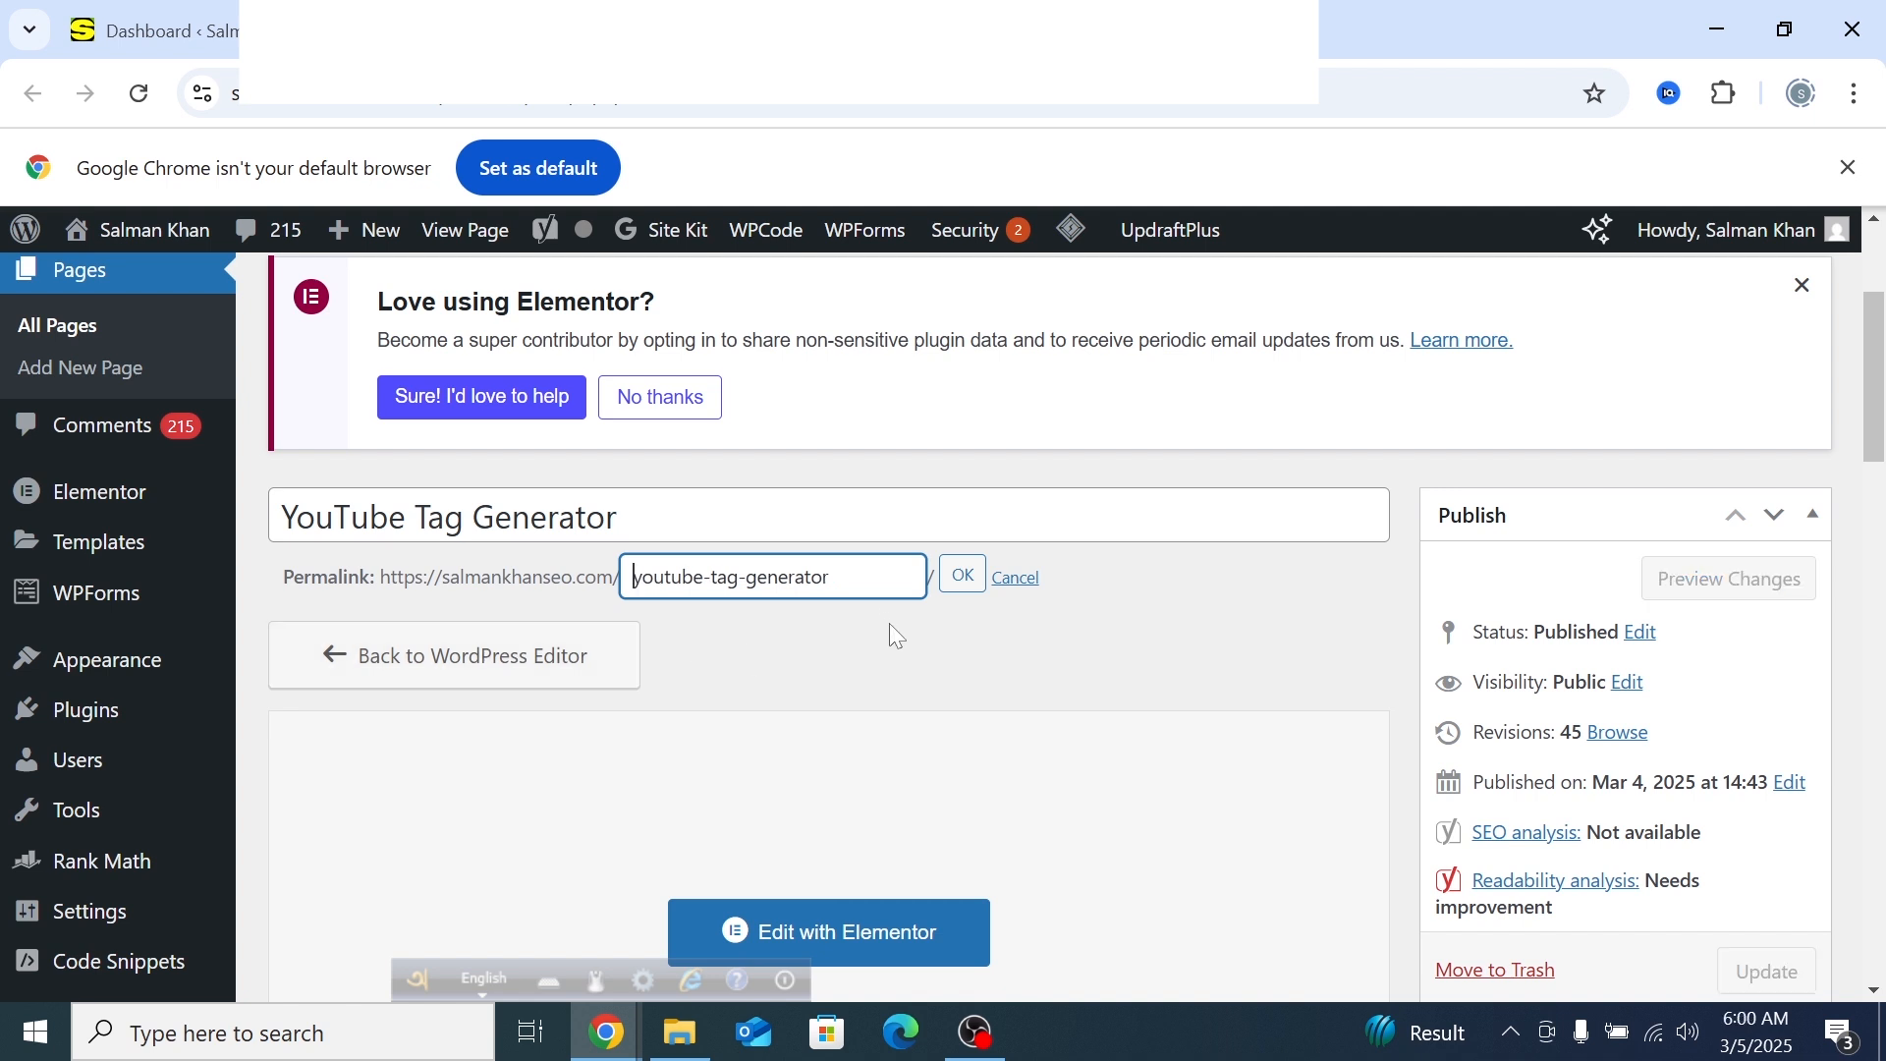
left_click(963, 576)
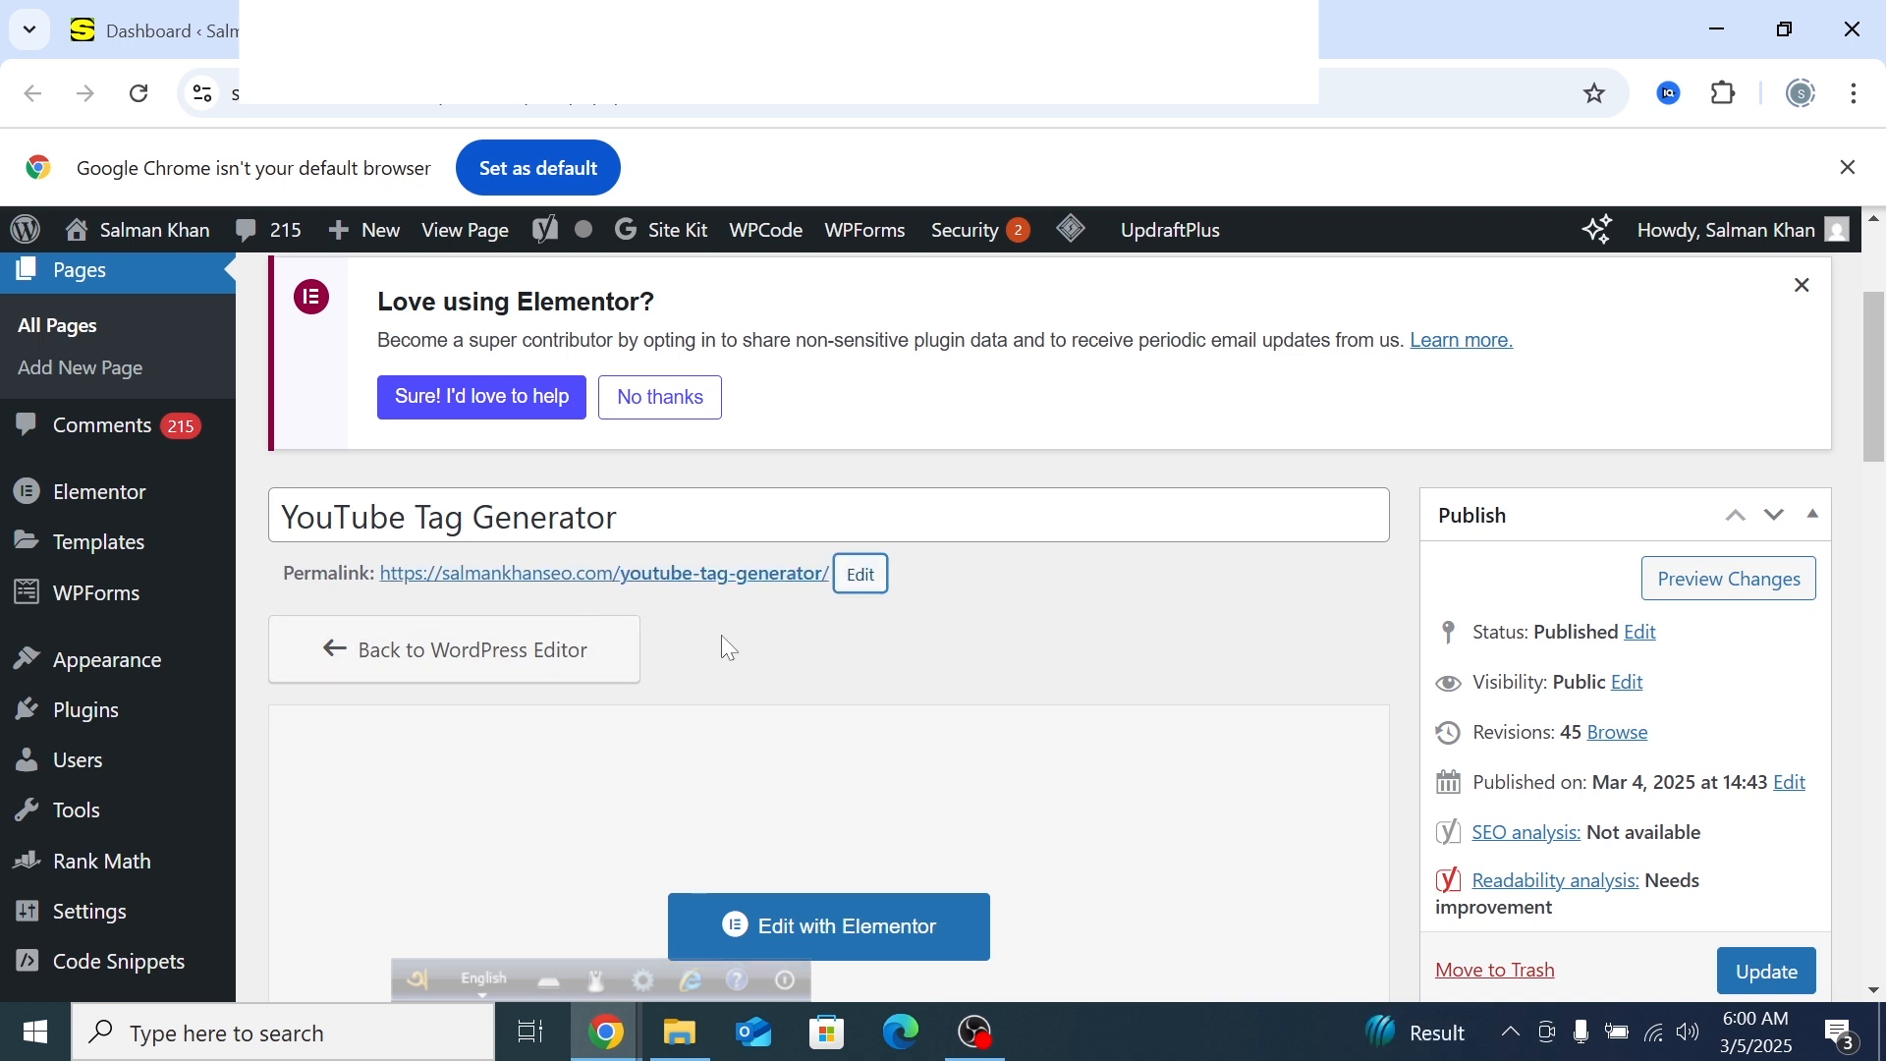
Set the Yoast SEO focus keyphrase of the page to "youtube tag generator"
scroll(722, 647, "down", 2)
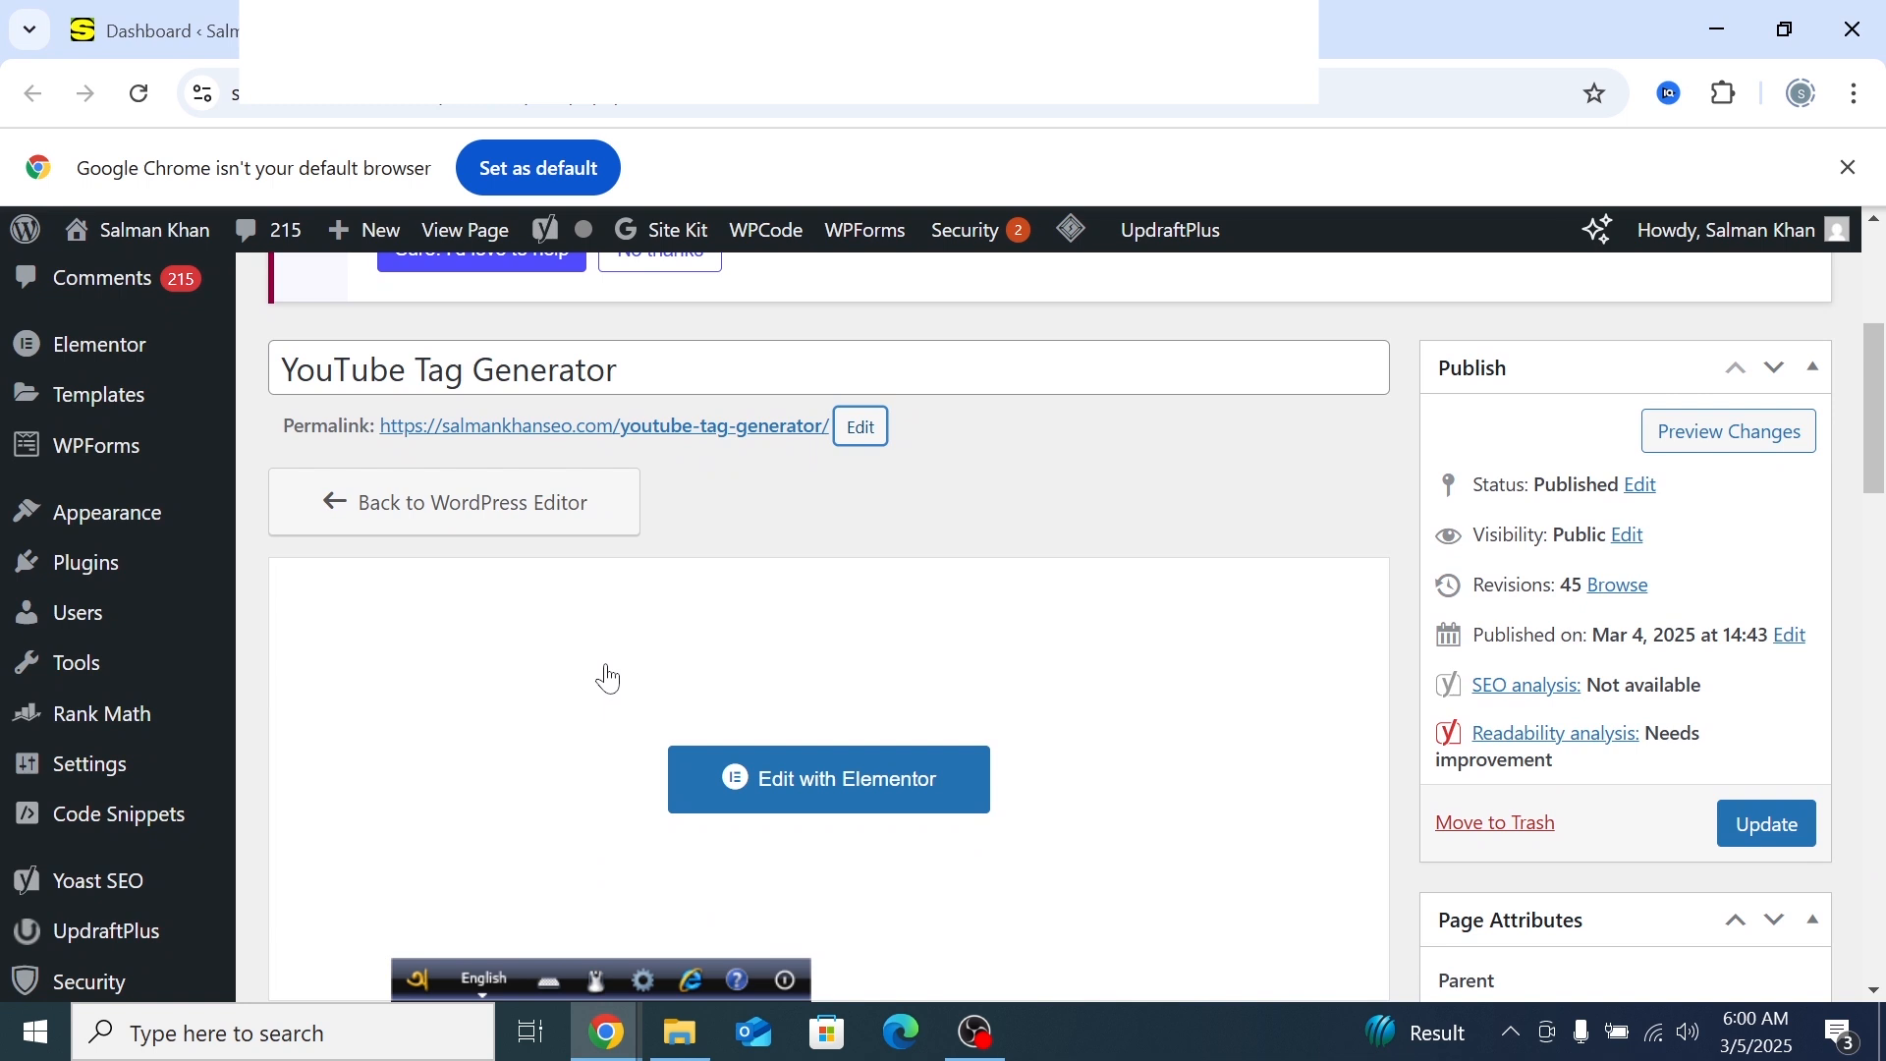
scroll(611, 644, "down", 3)
scroll(614, 638, "down", 3)
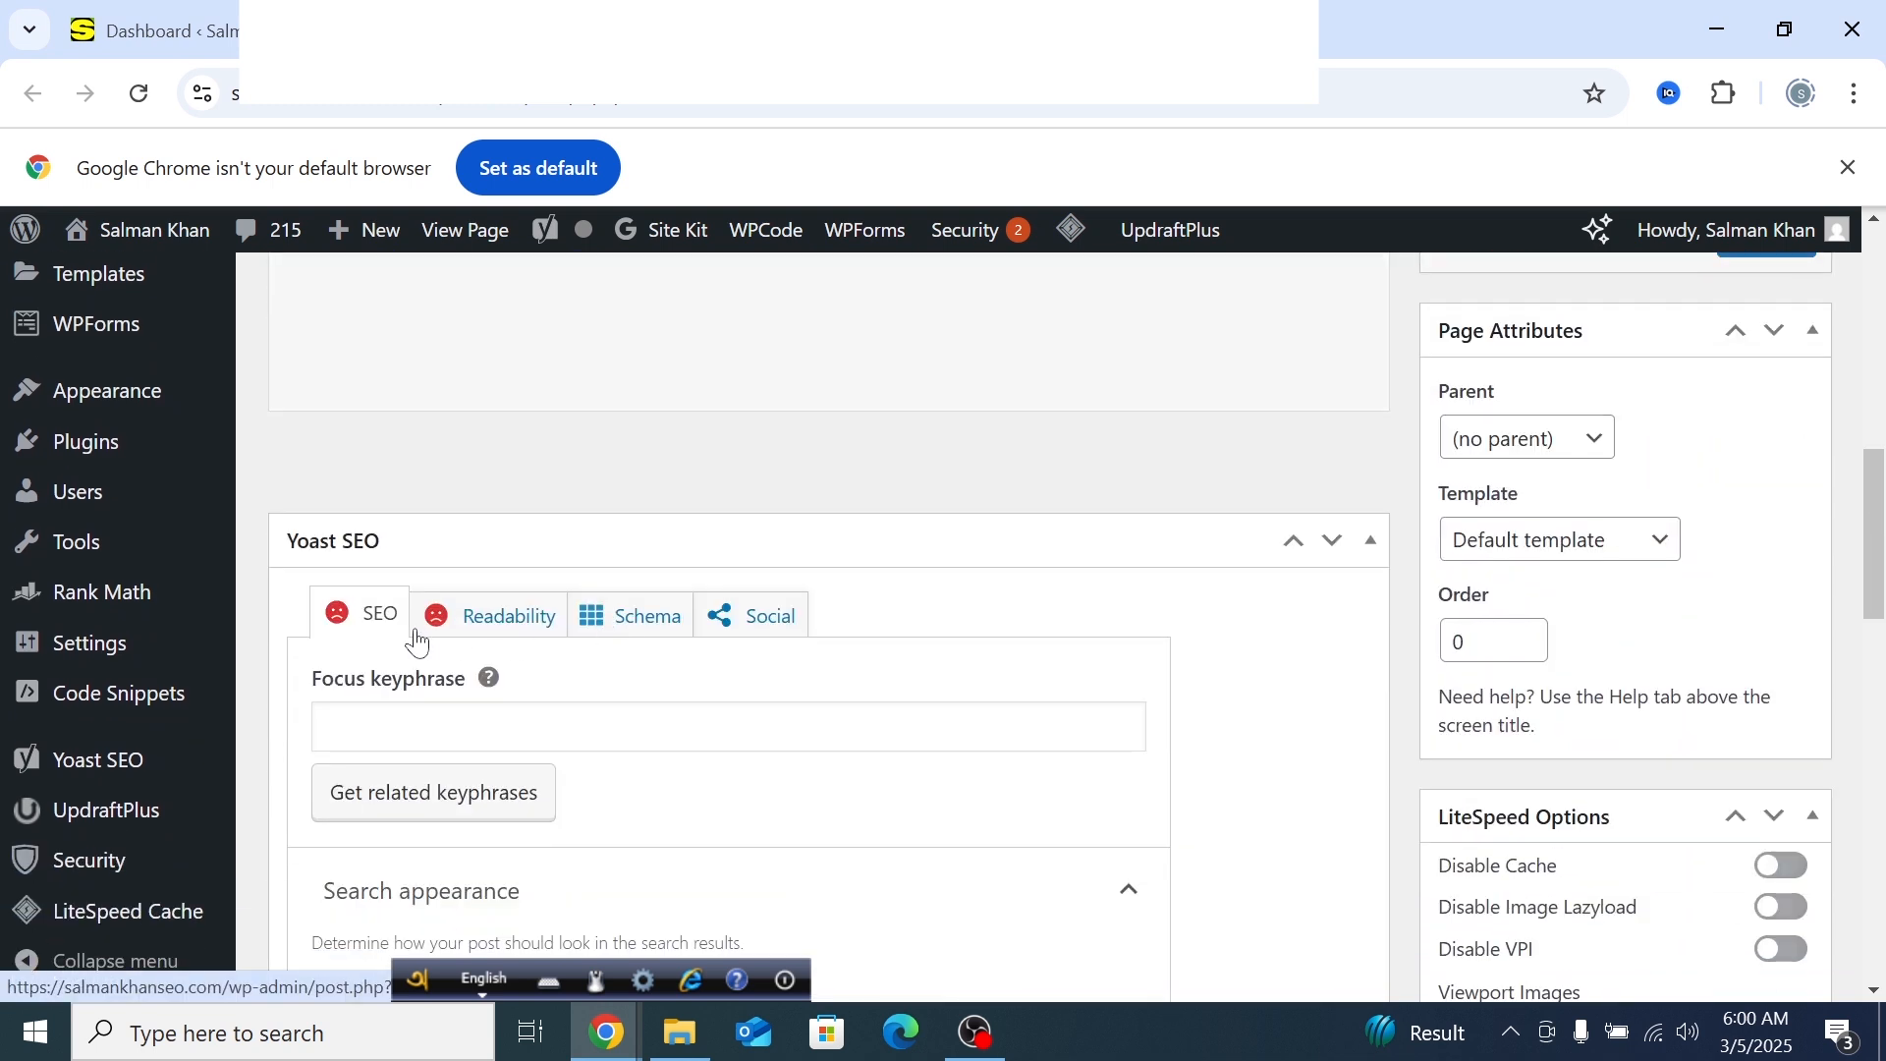
scroll(486, 678, "down", 1)
scroll(487, 671, "down", 1)
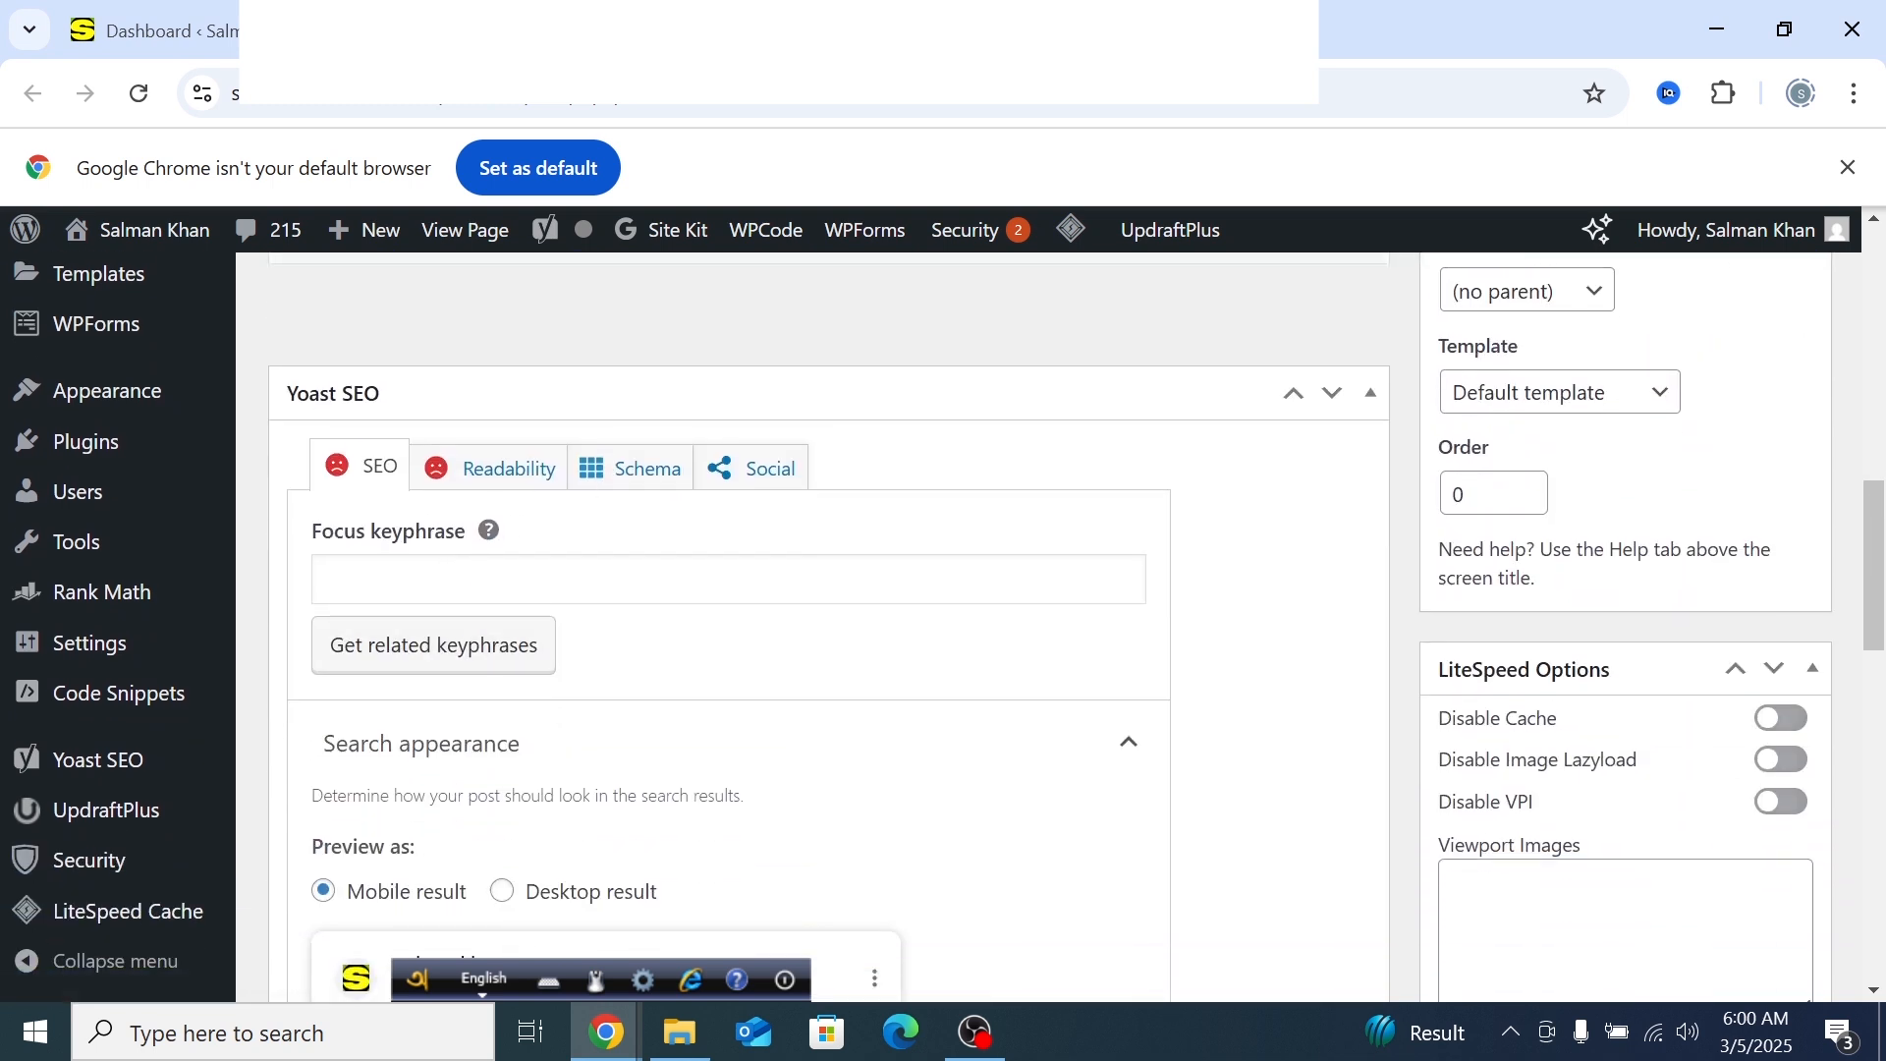
left_click(475, 580)
right_click(402, 580)
left_click(469, 665)
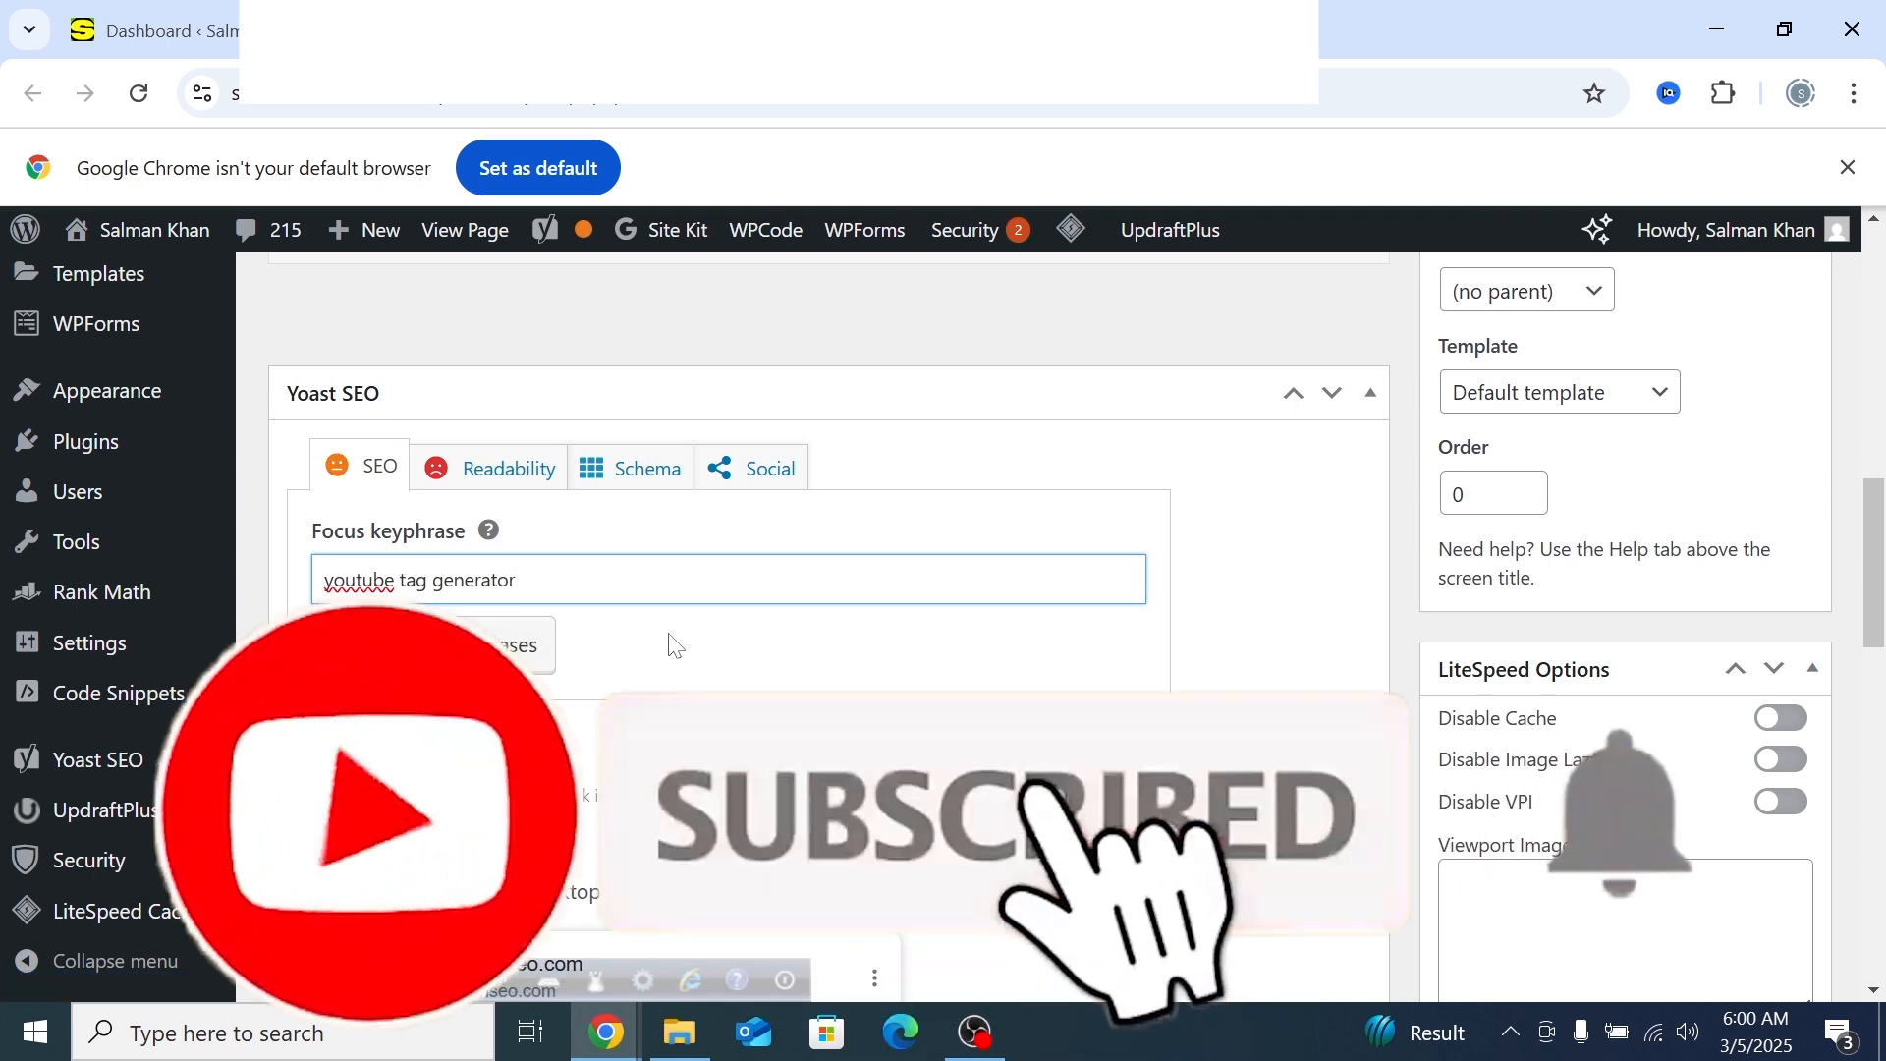
Clear the focus keyphrase and paste "youtube tag generator" back into it
scroll(674, 645, "down", 1)
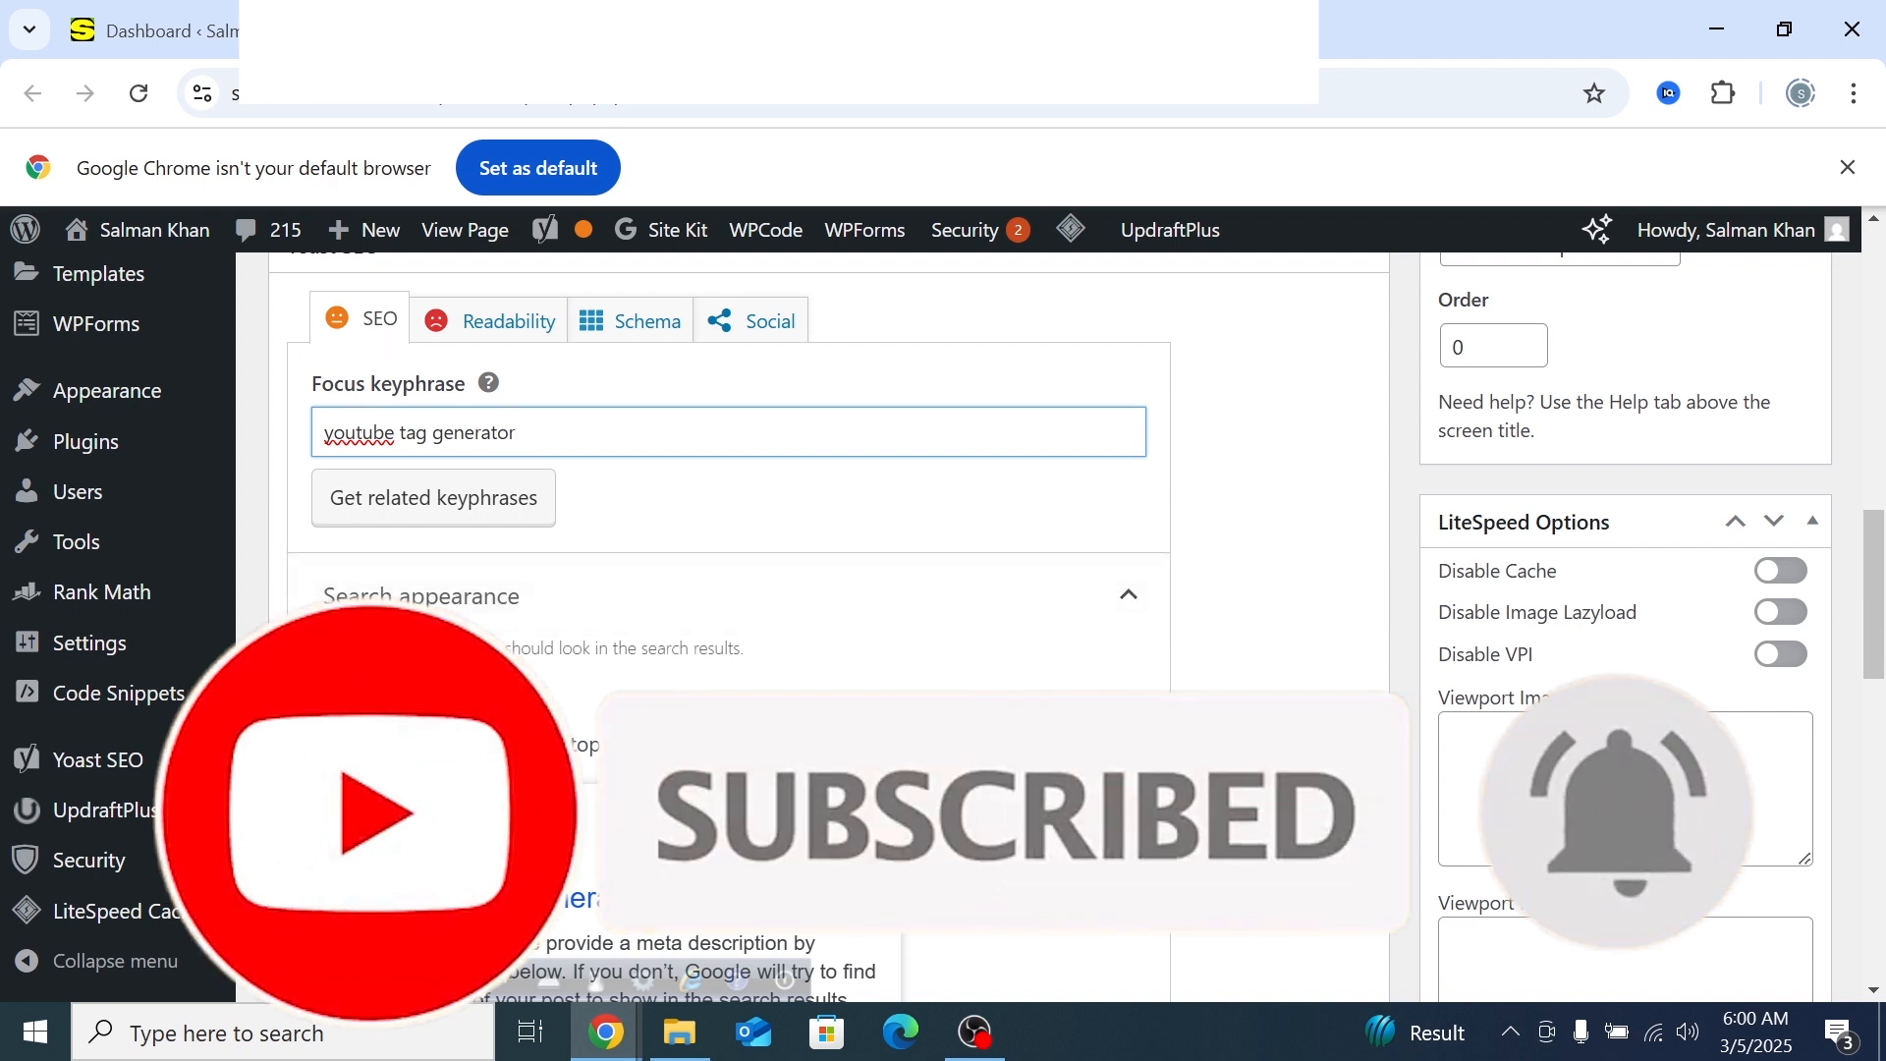
left_click_drag(523, 433, 318, 433)
key("ctrl+c")
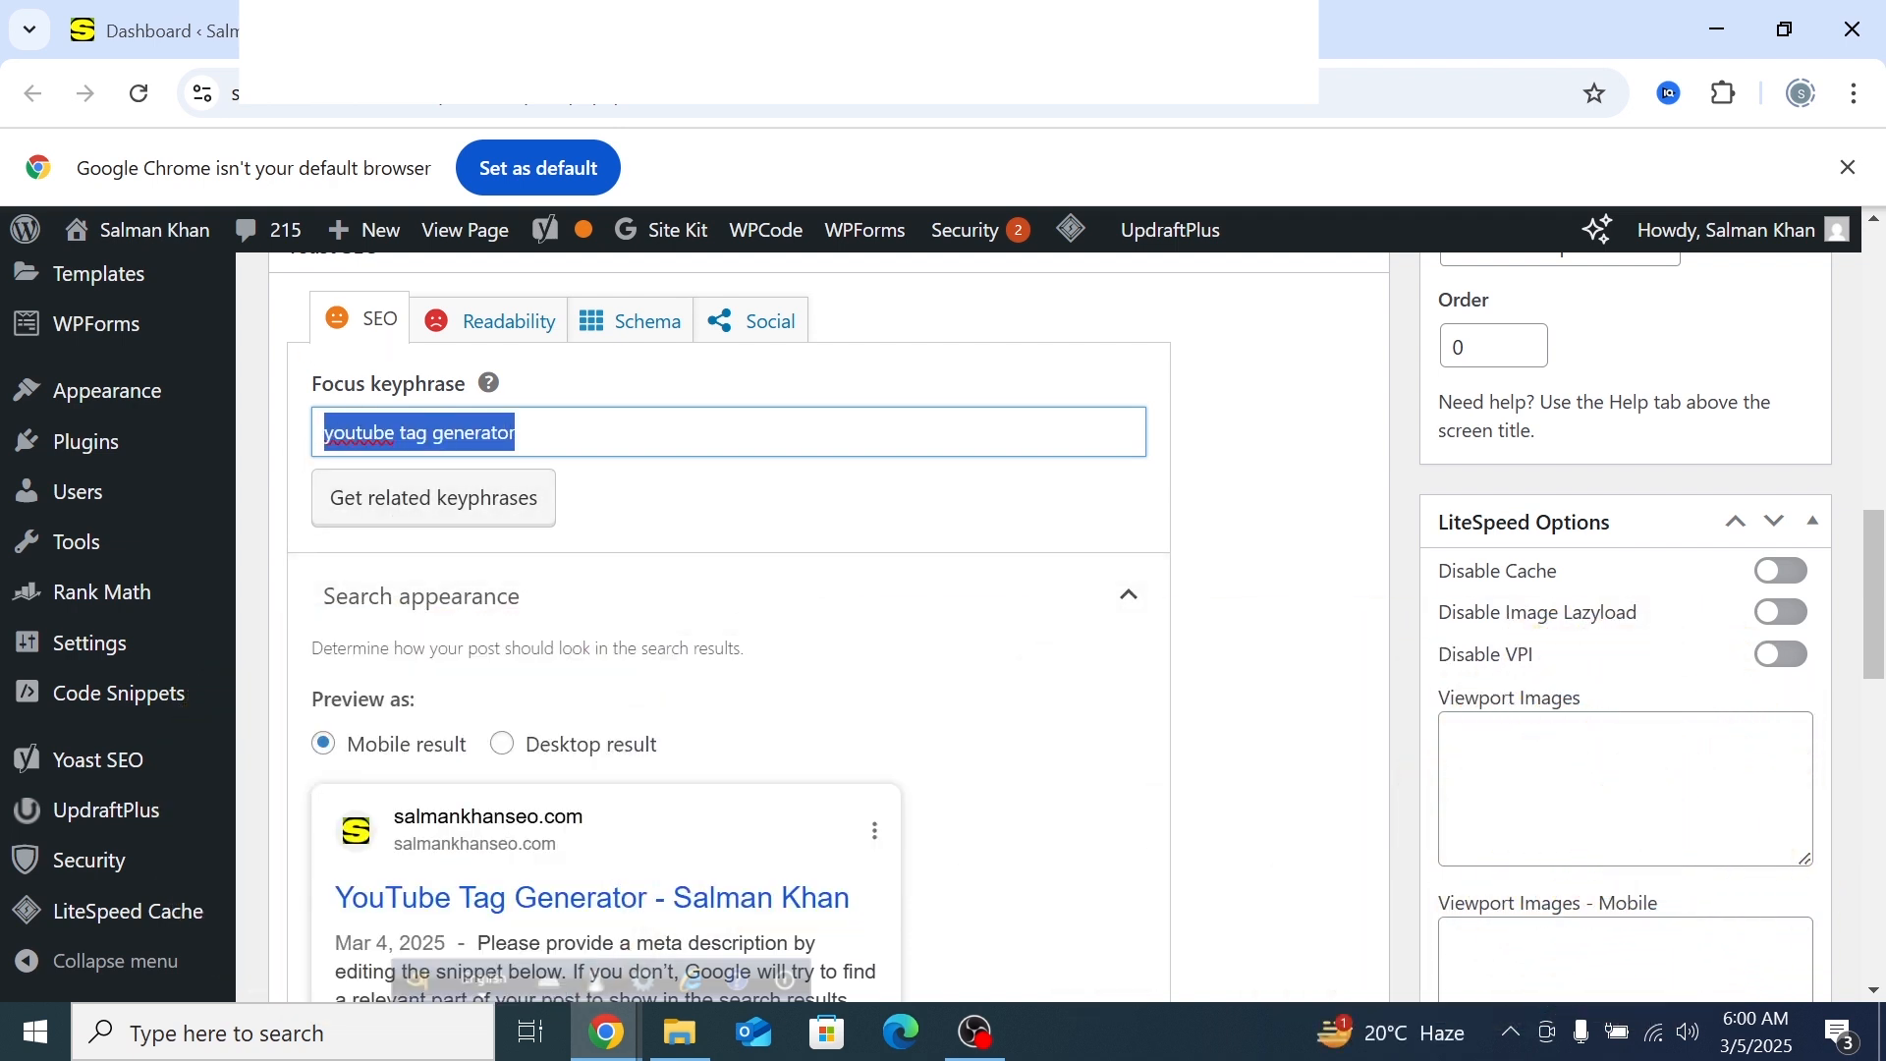
key("BackSpace")
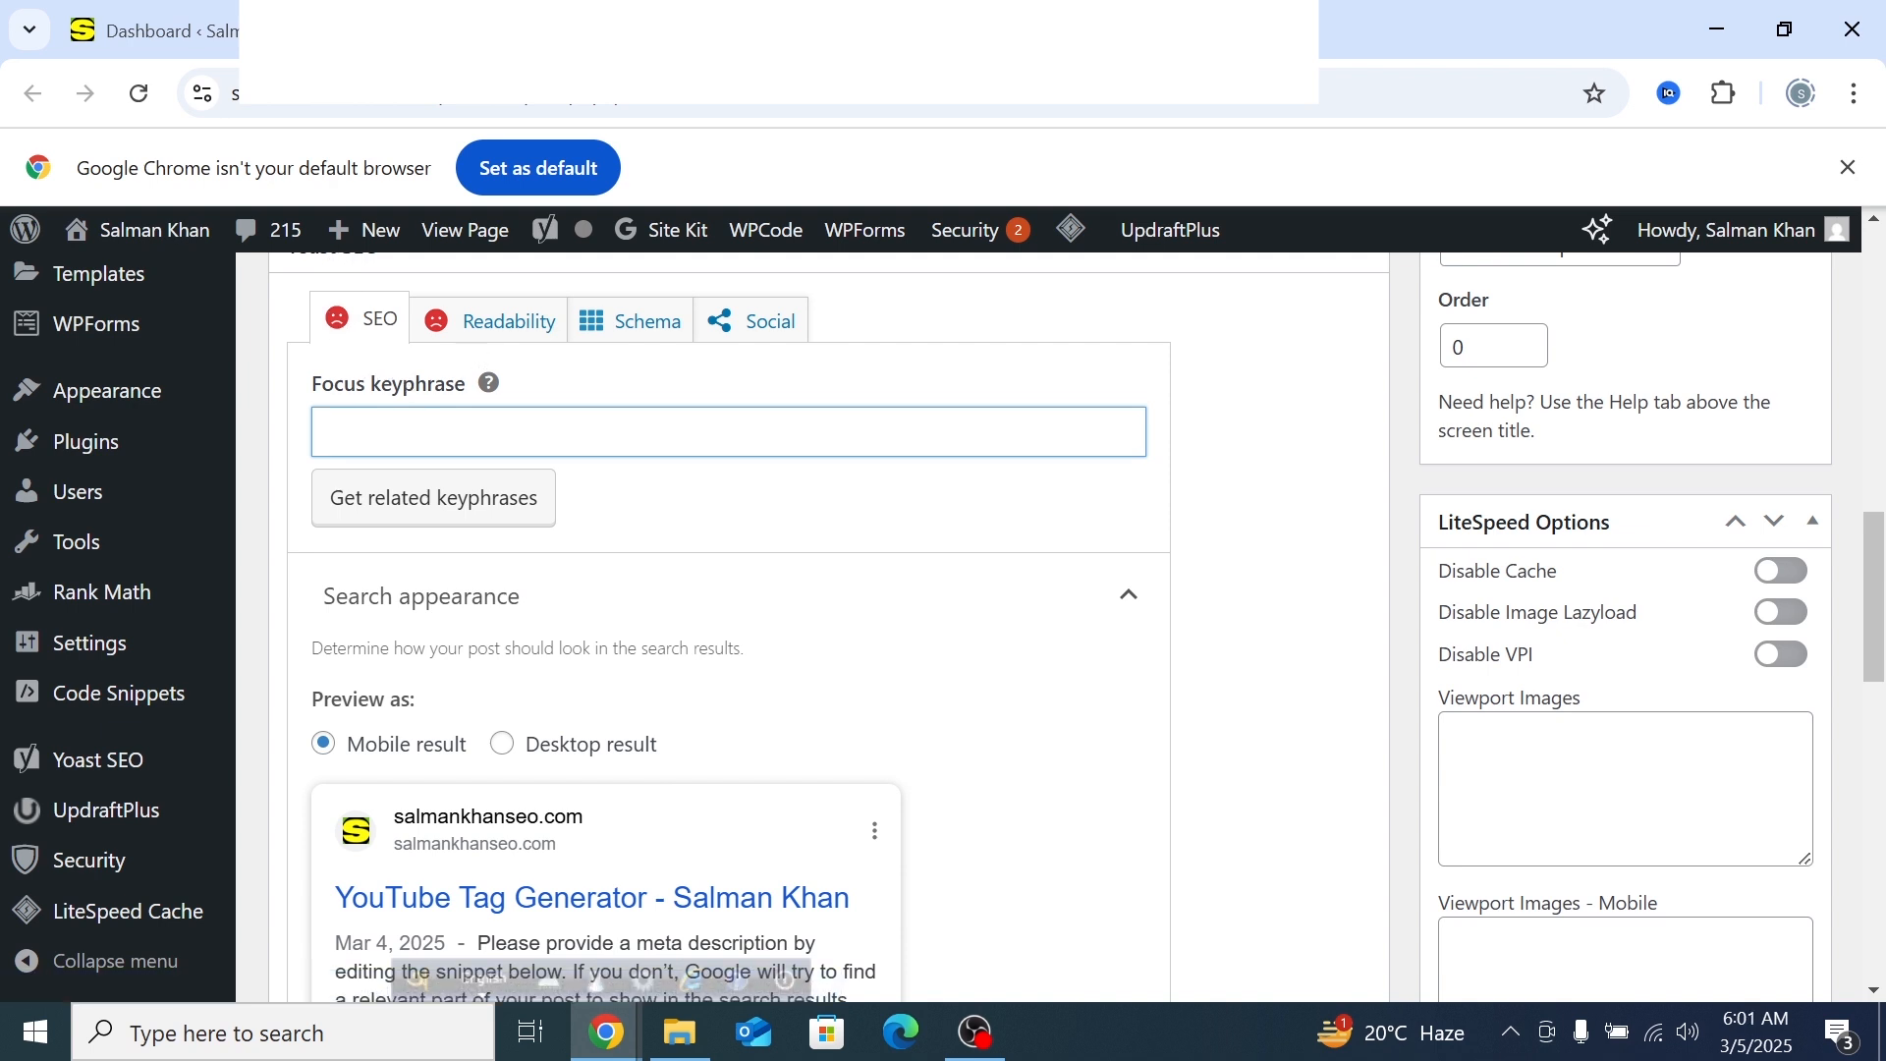
right_click(364, 432)
left_click(408, 671)
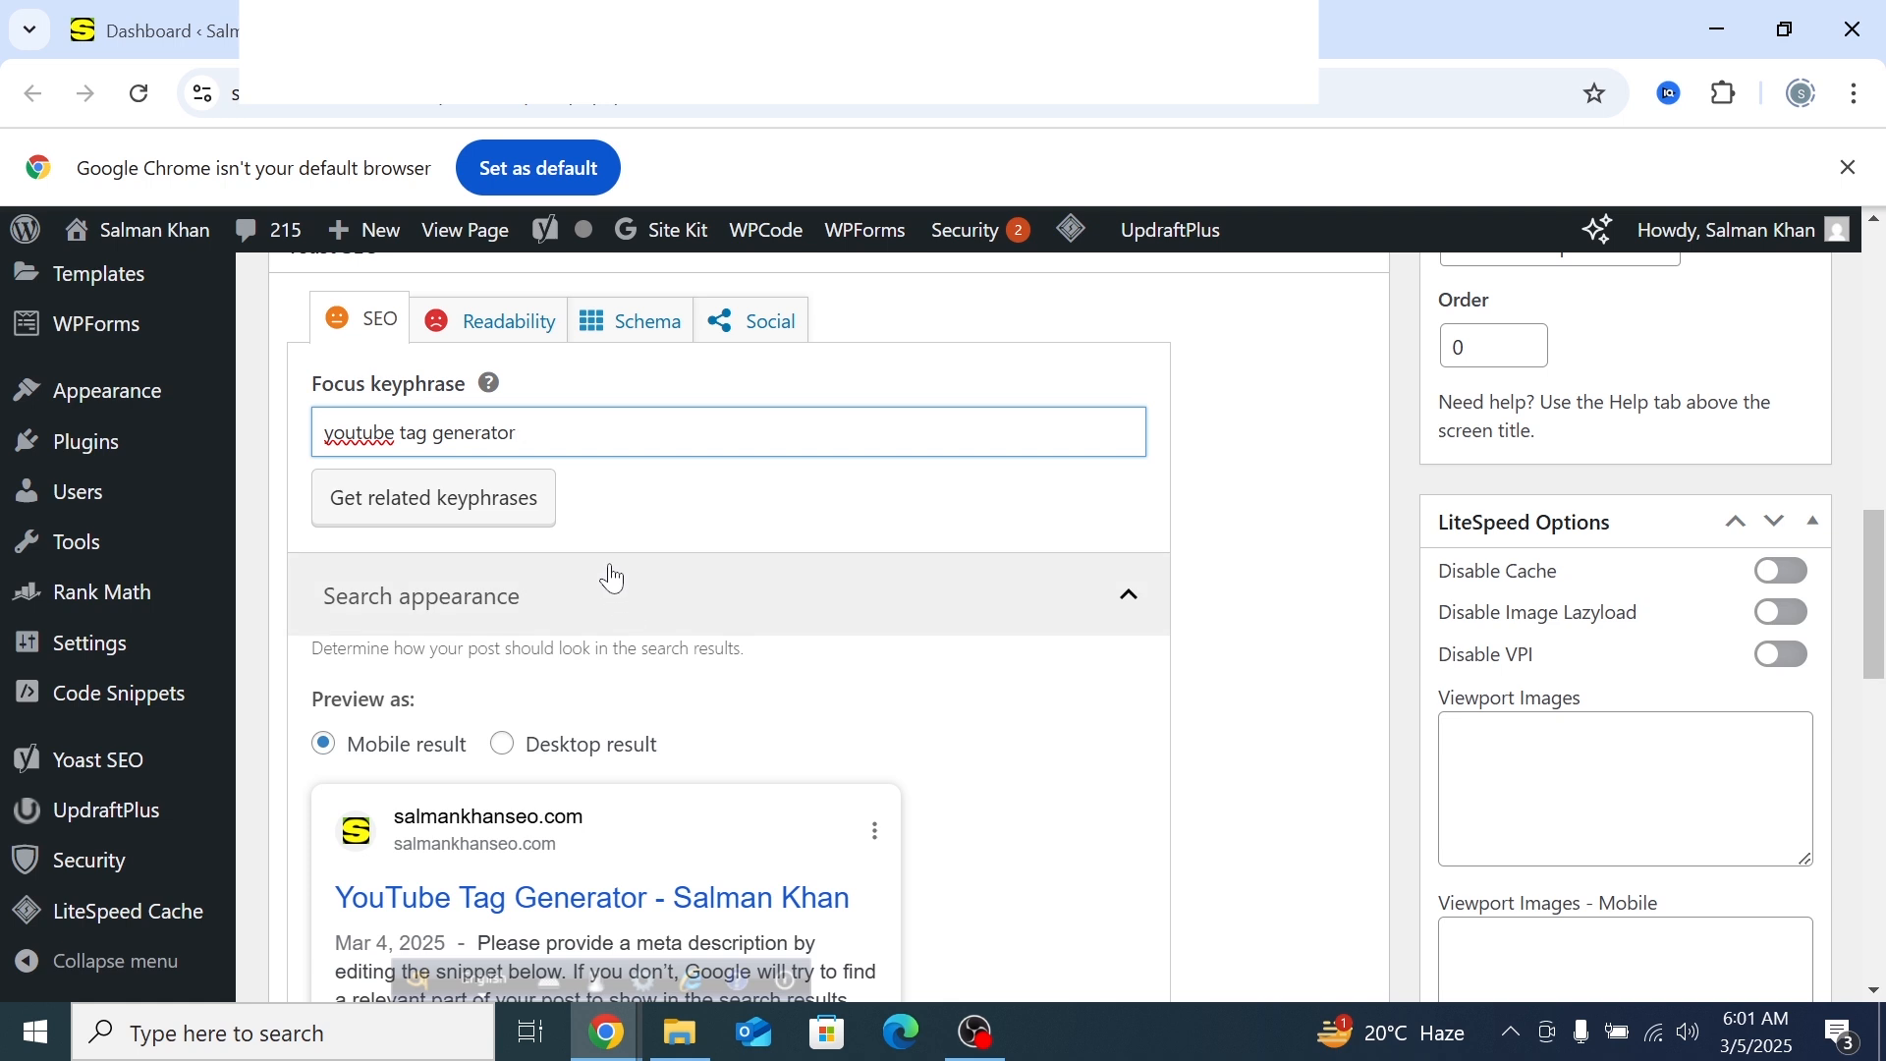
Expand the SEO analysis for the focus keyphrase and review its listed problems and good results
scroll(551, 609, "up", 1)
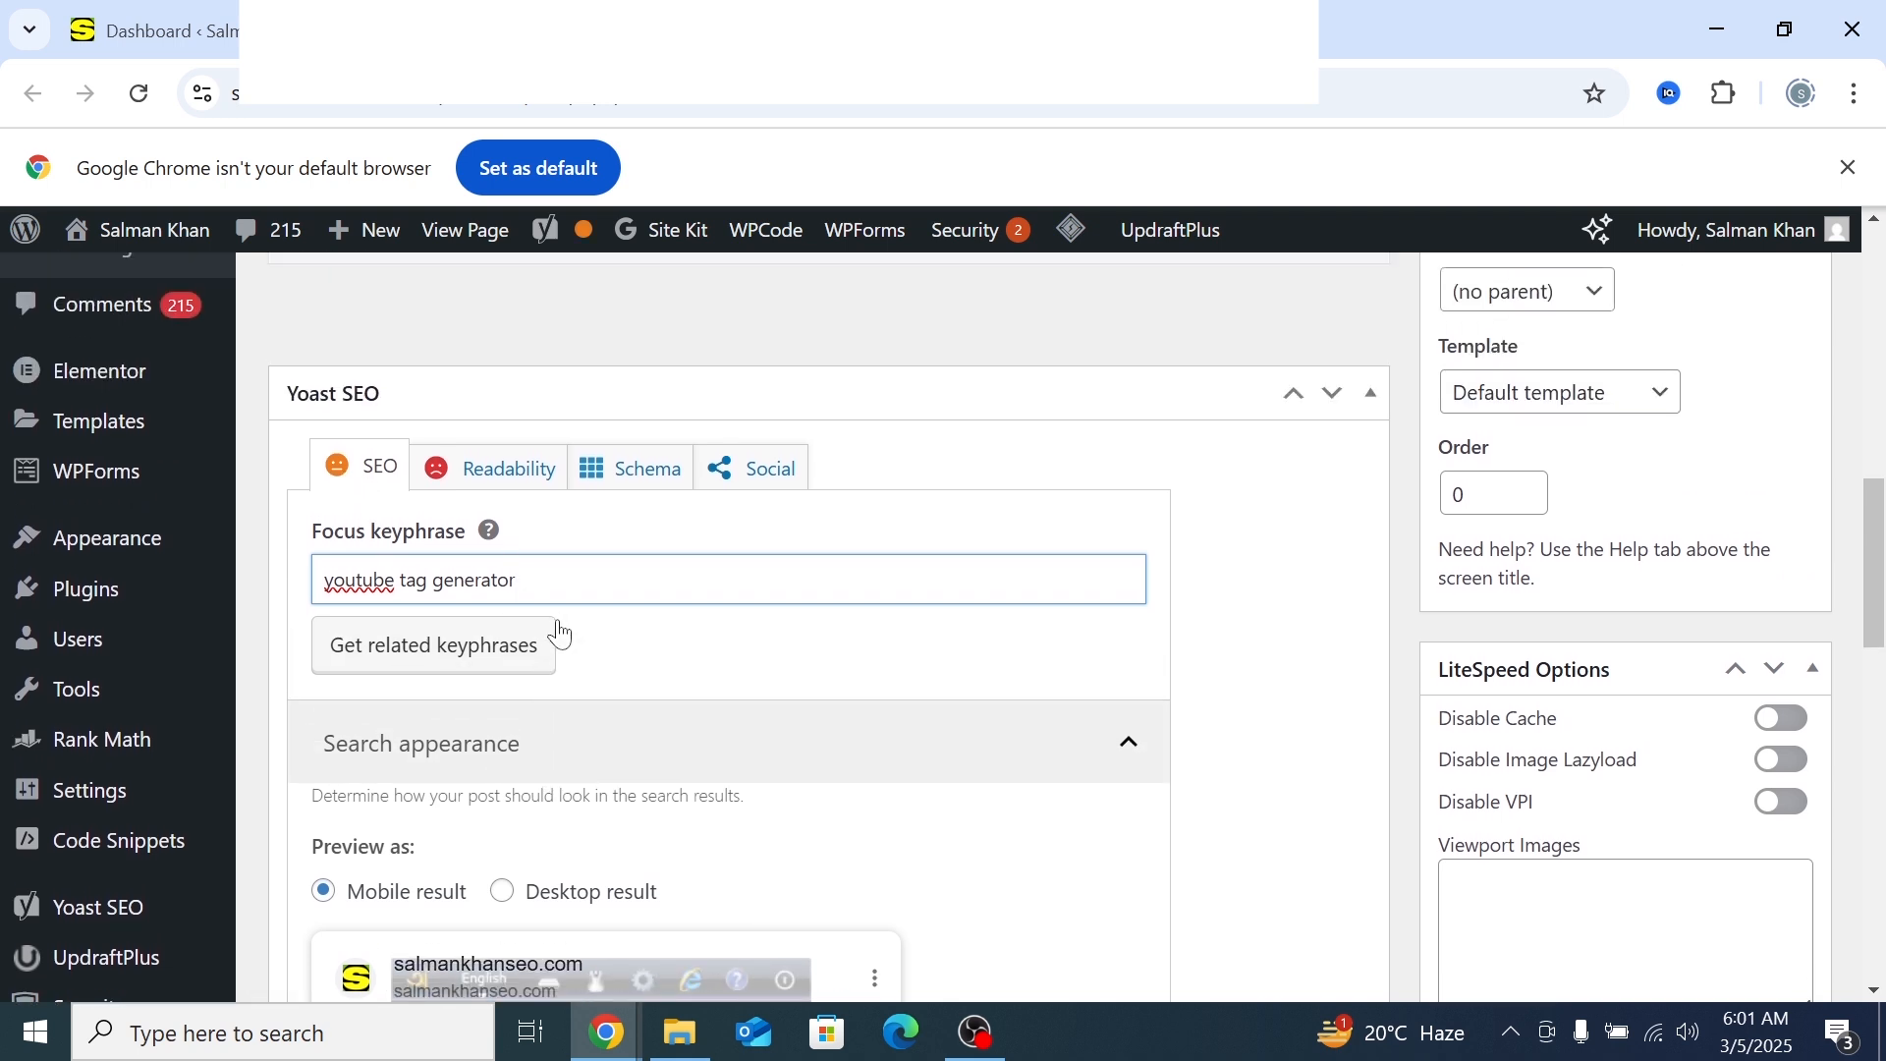
scroll(417, 727, "down", 1)
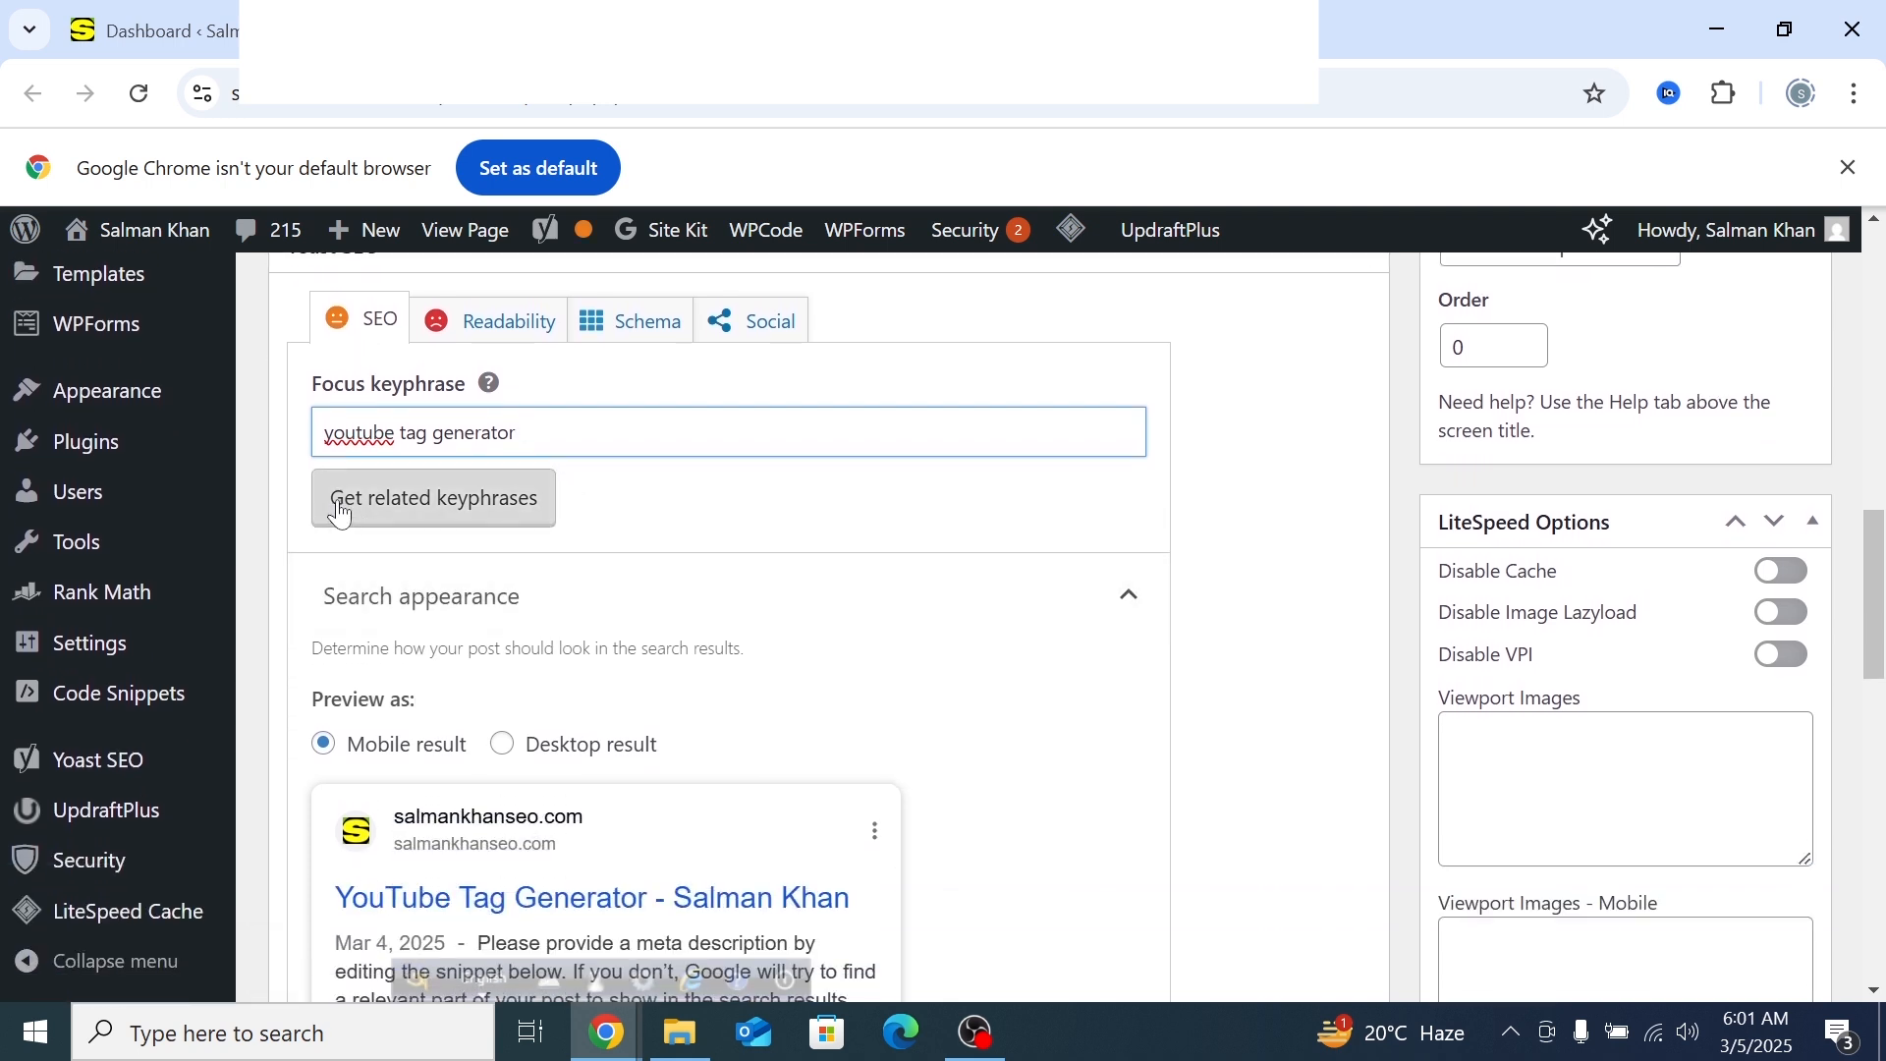
scroll(721, 684, "down", 4)
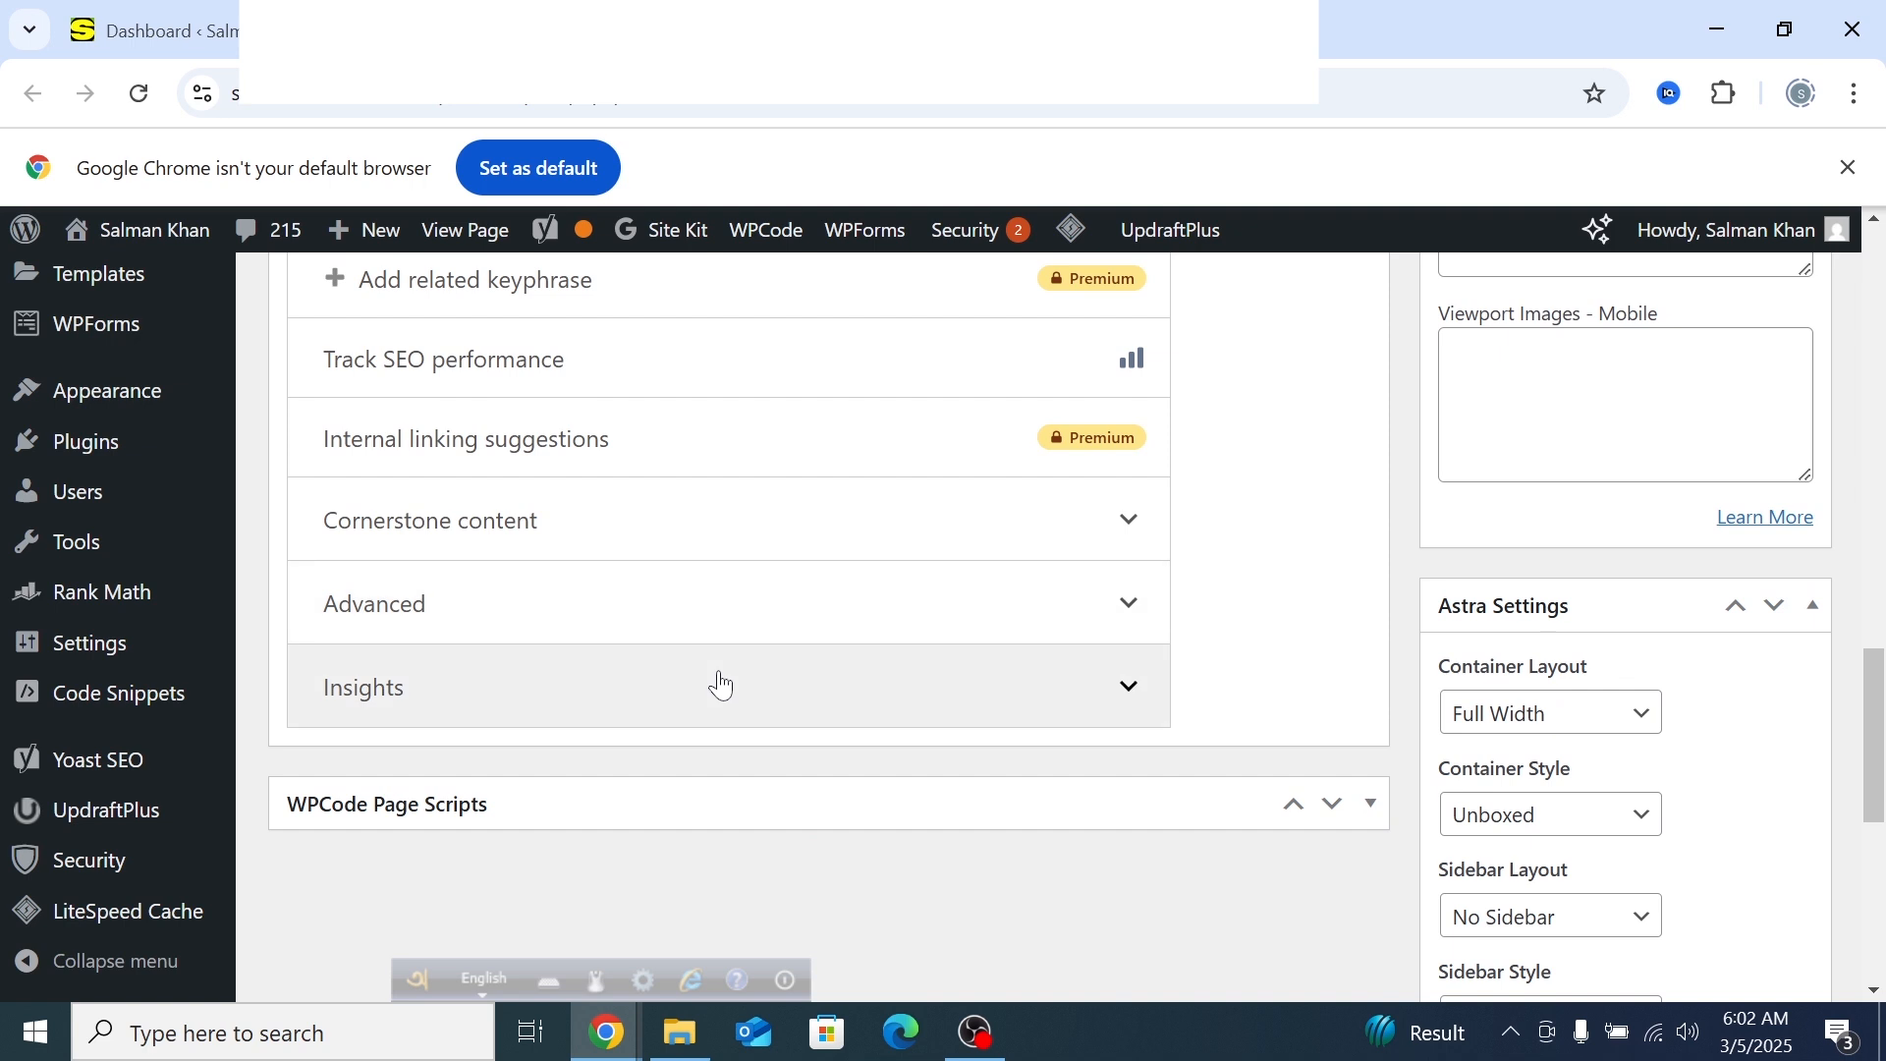
scroll(721, 685, "up", 4)
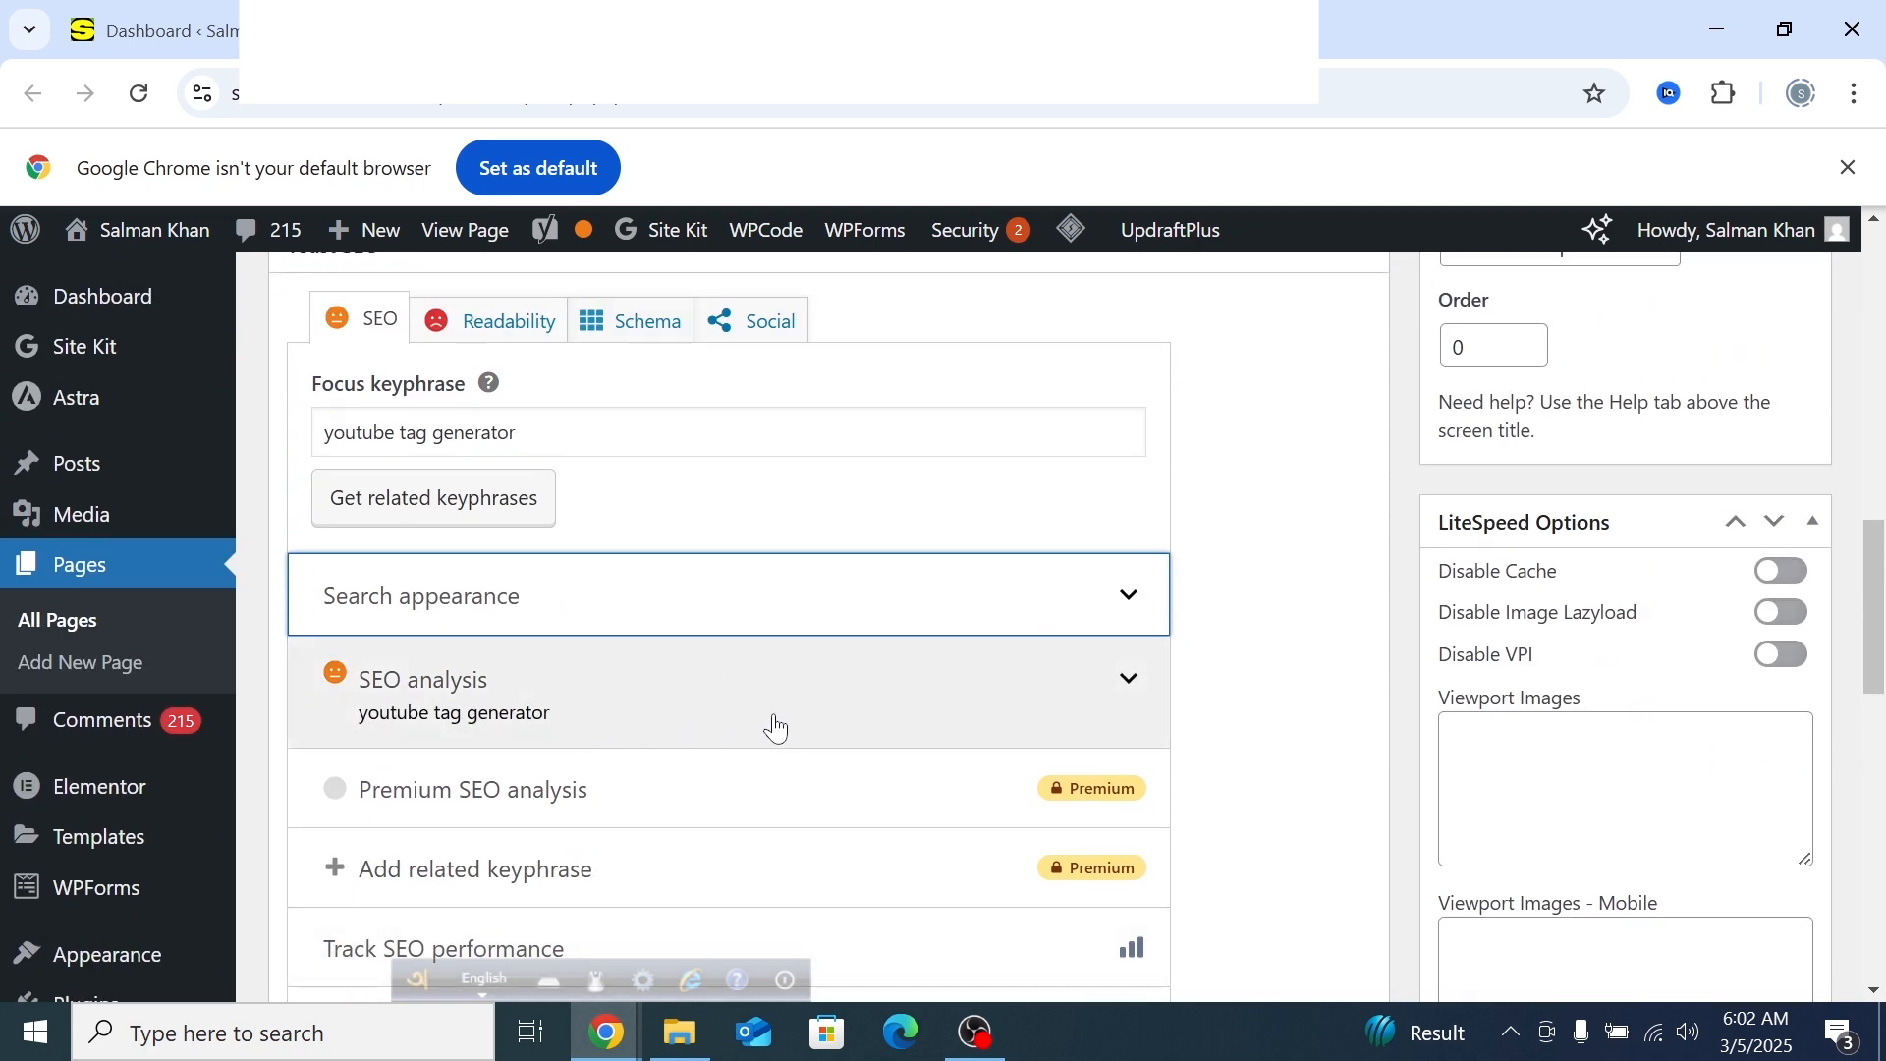
left_click(1027, 707)
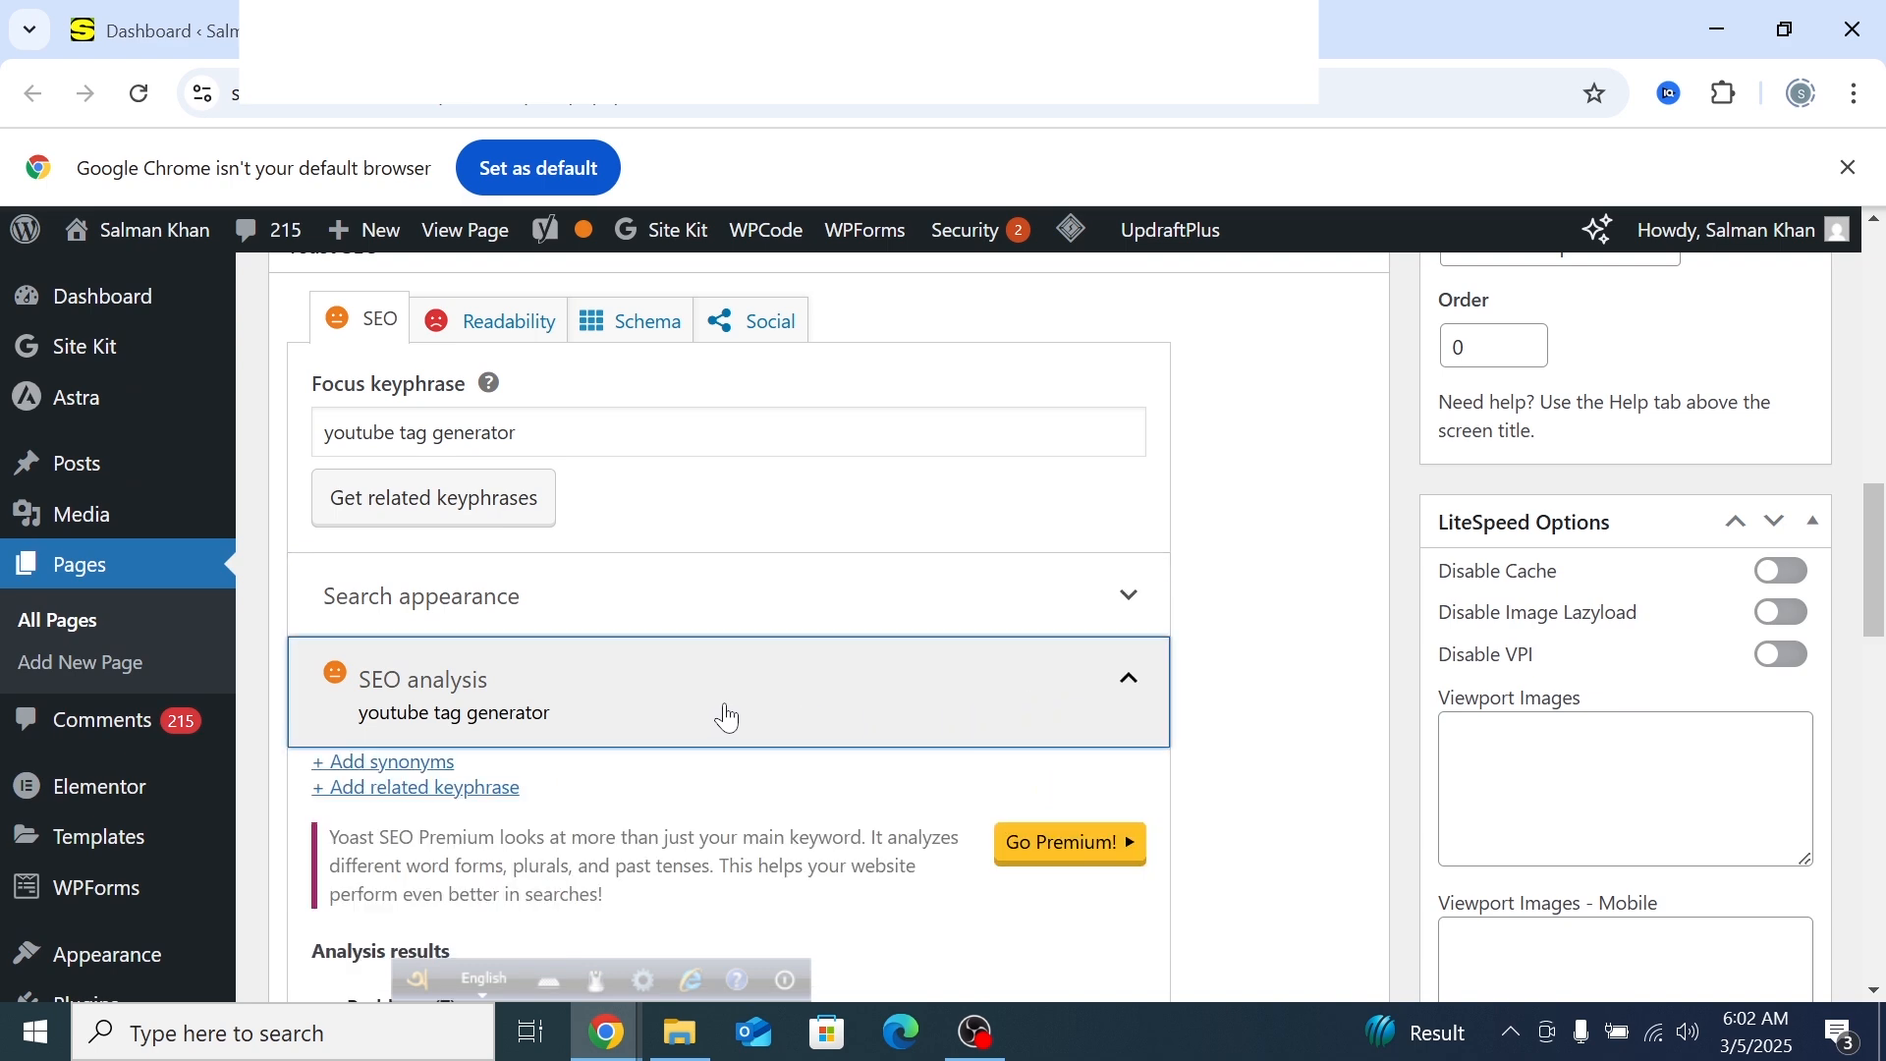
scroll(727, 717, "down", 3)
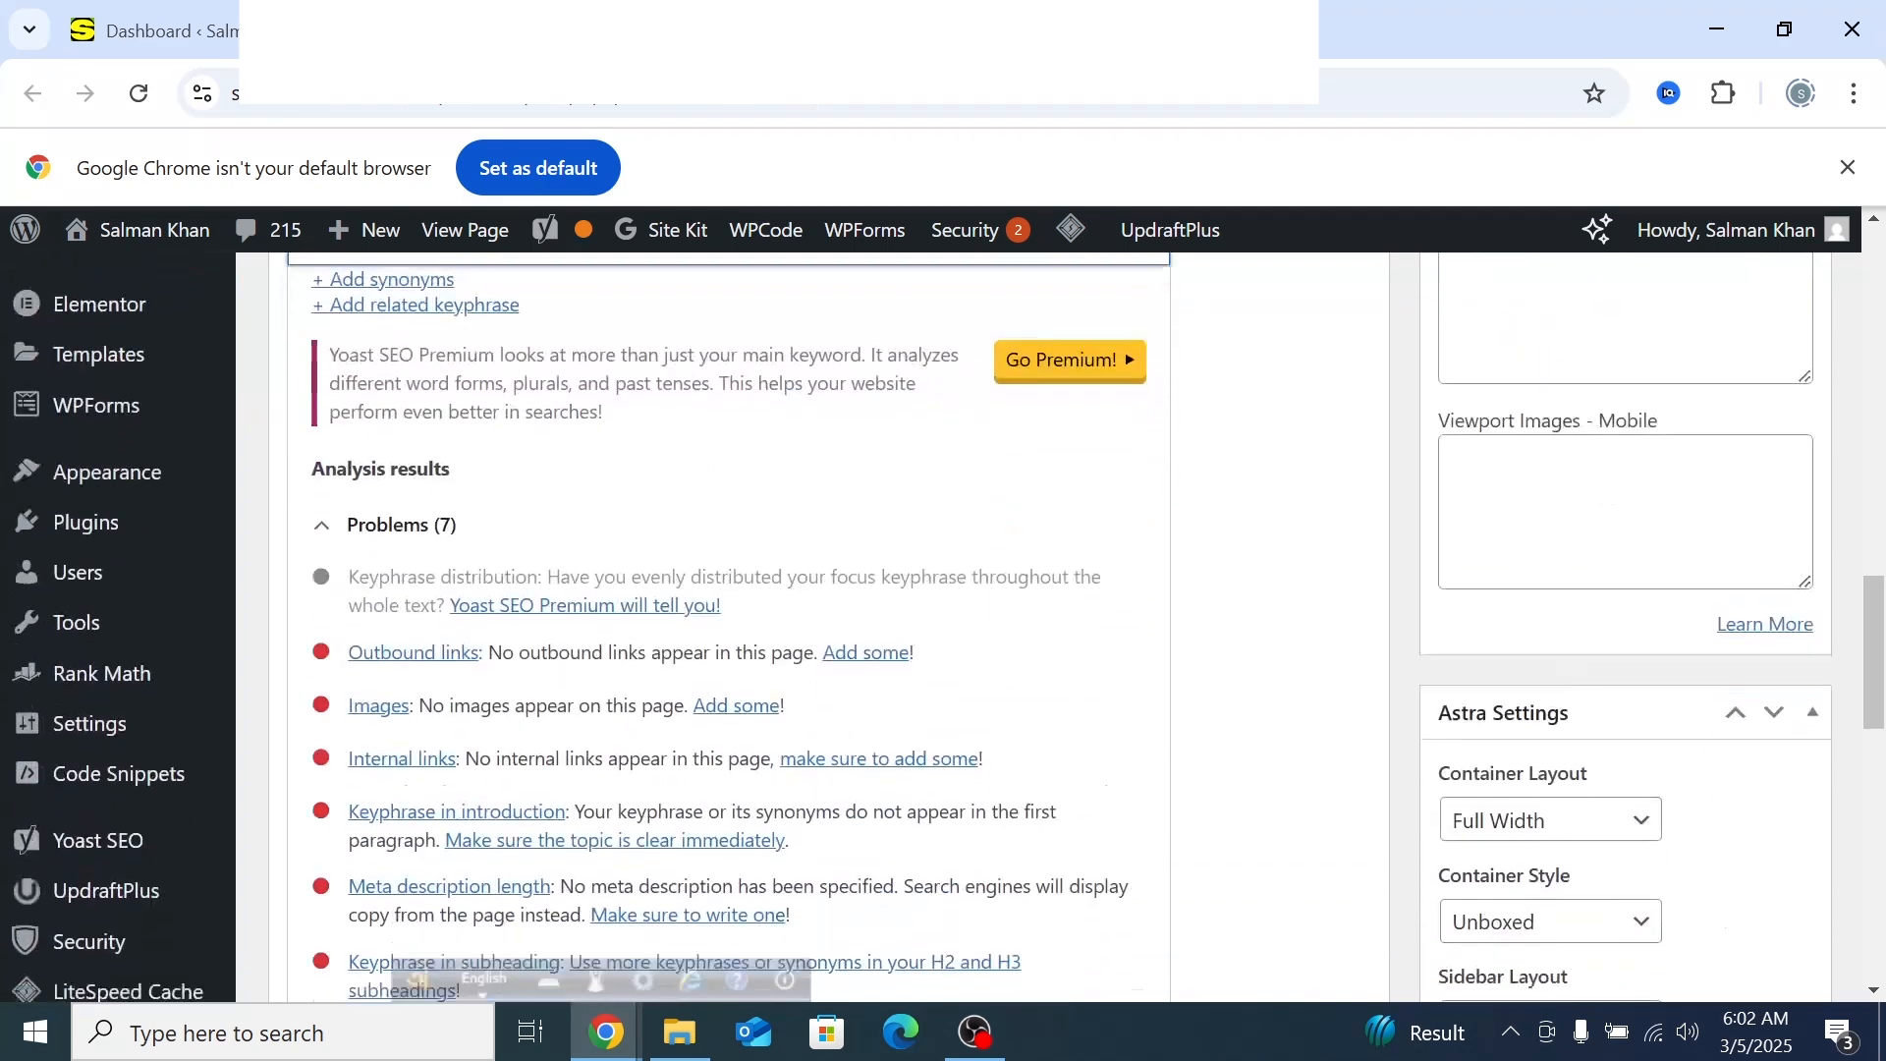
scroll(527, 775, "down", 5)
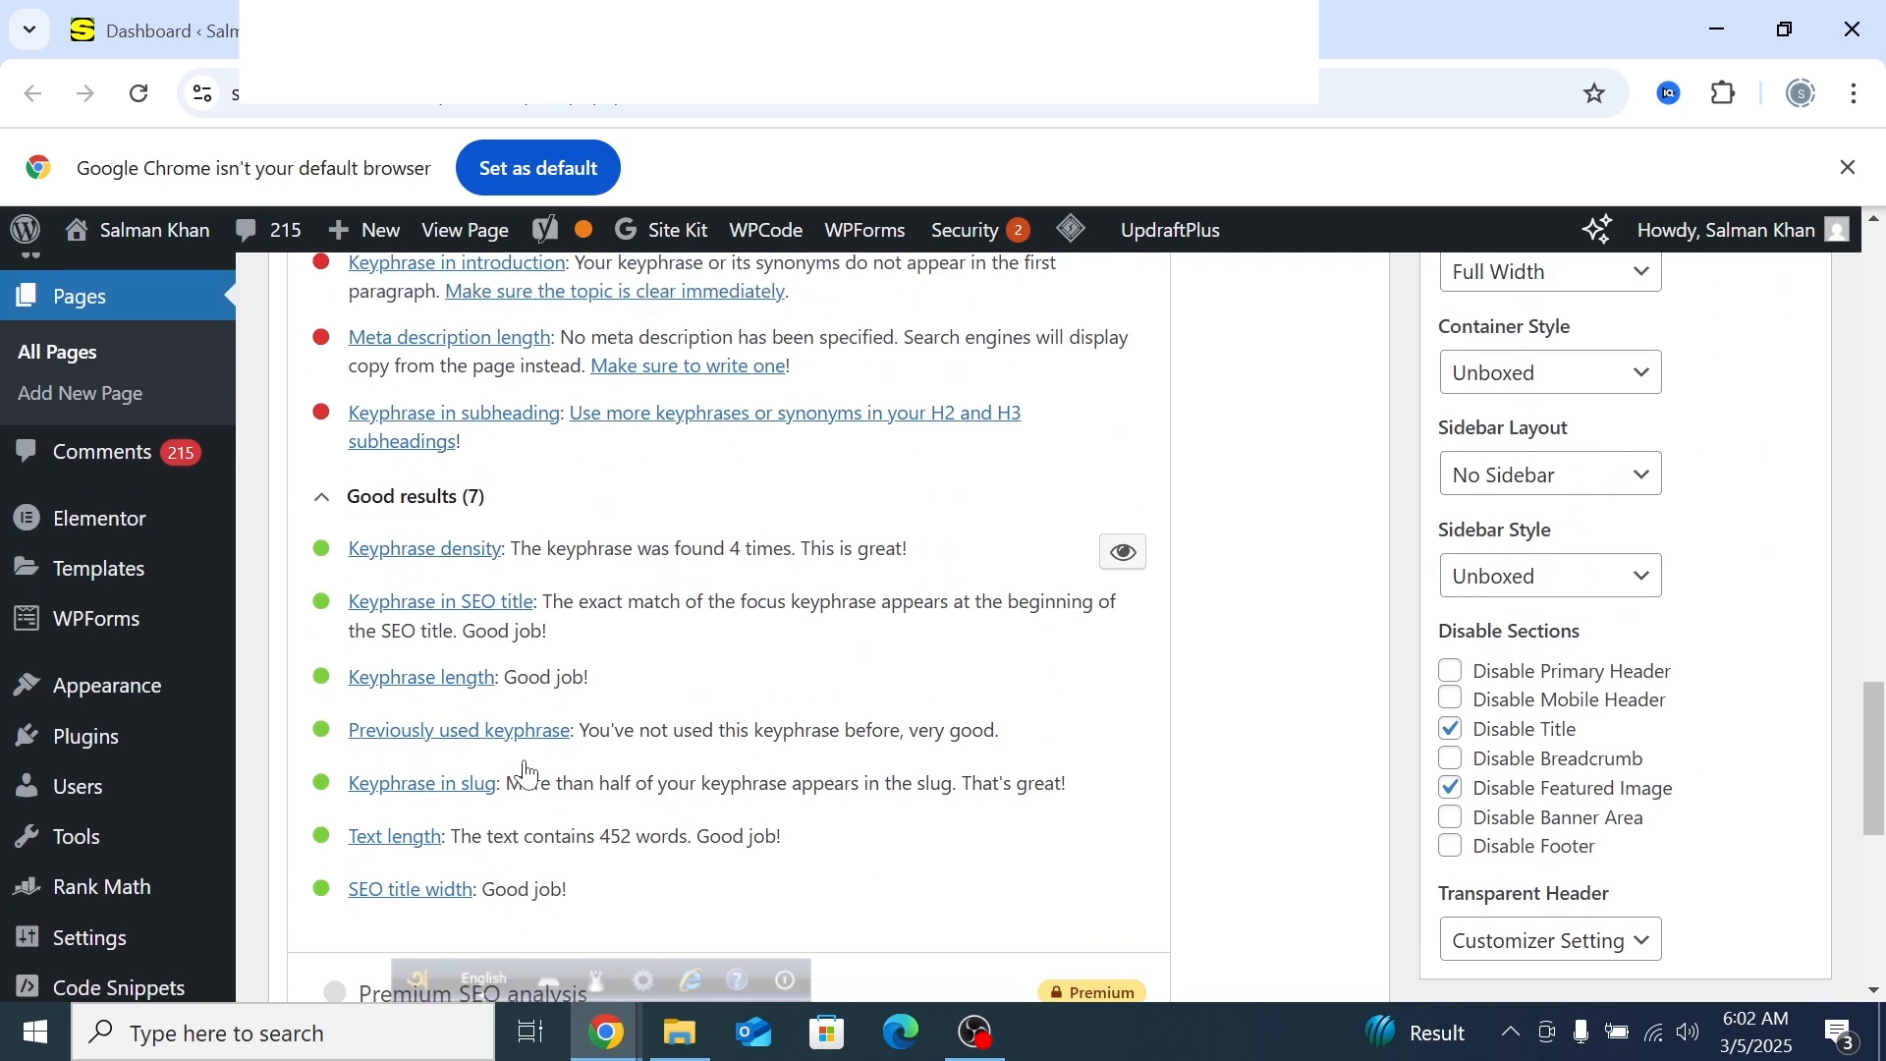
scroll(527, 775, "up", 1)
scroll(411, 748, "down", 1)
scroll(450, 739, "up", 1)
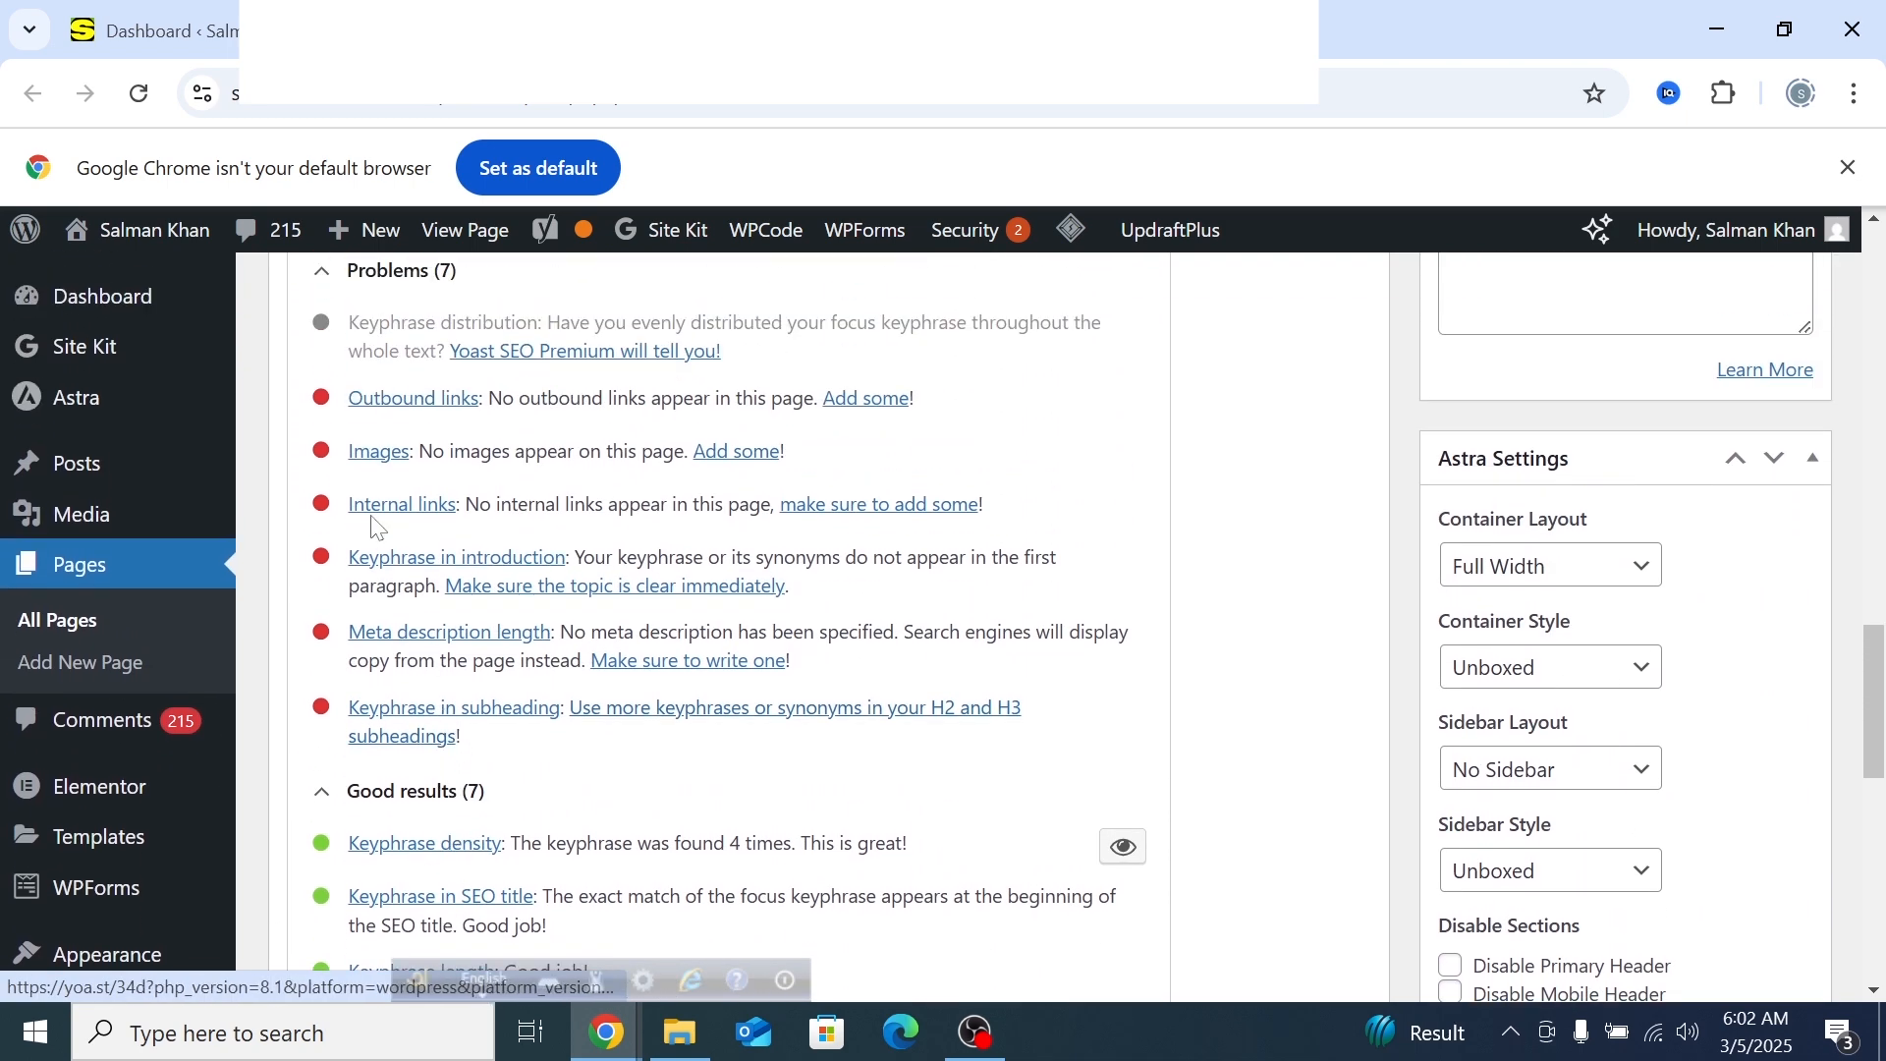
scroll(520, 678, "up", 1)
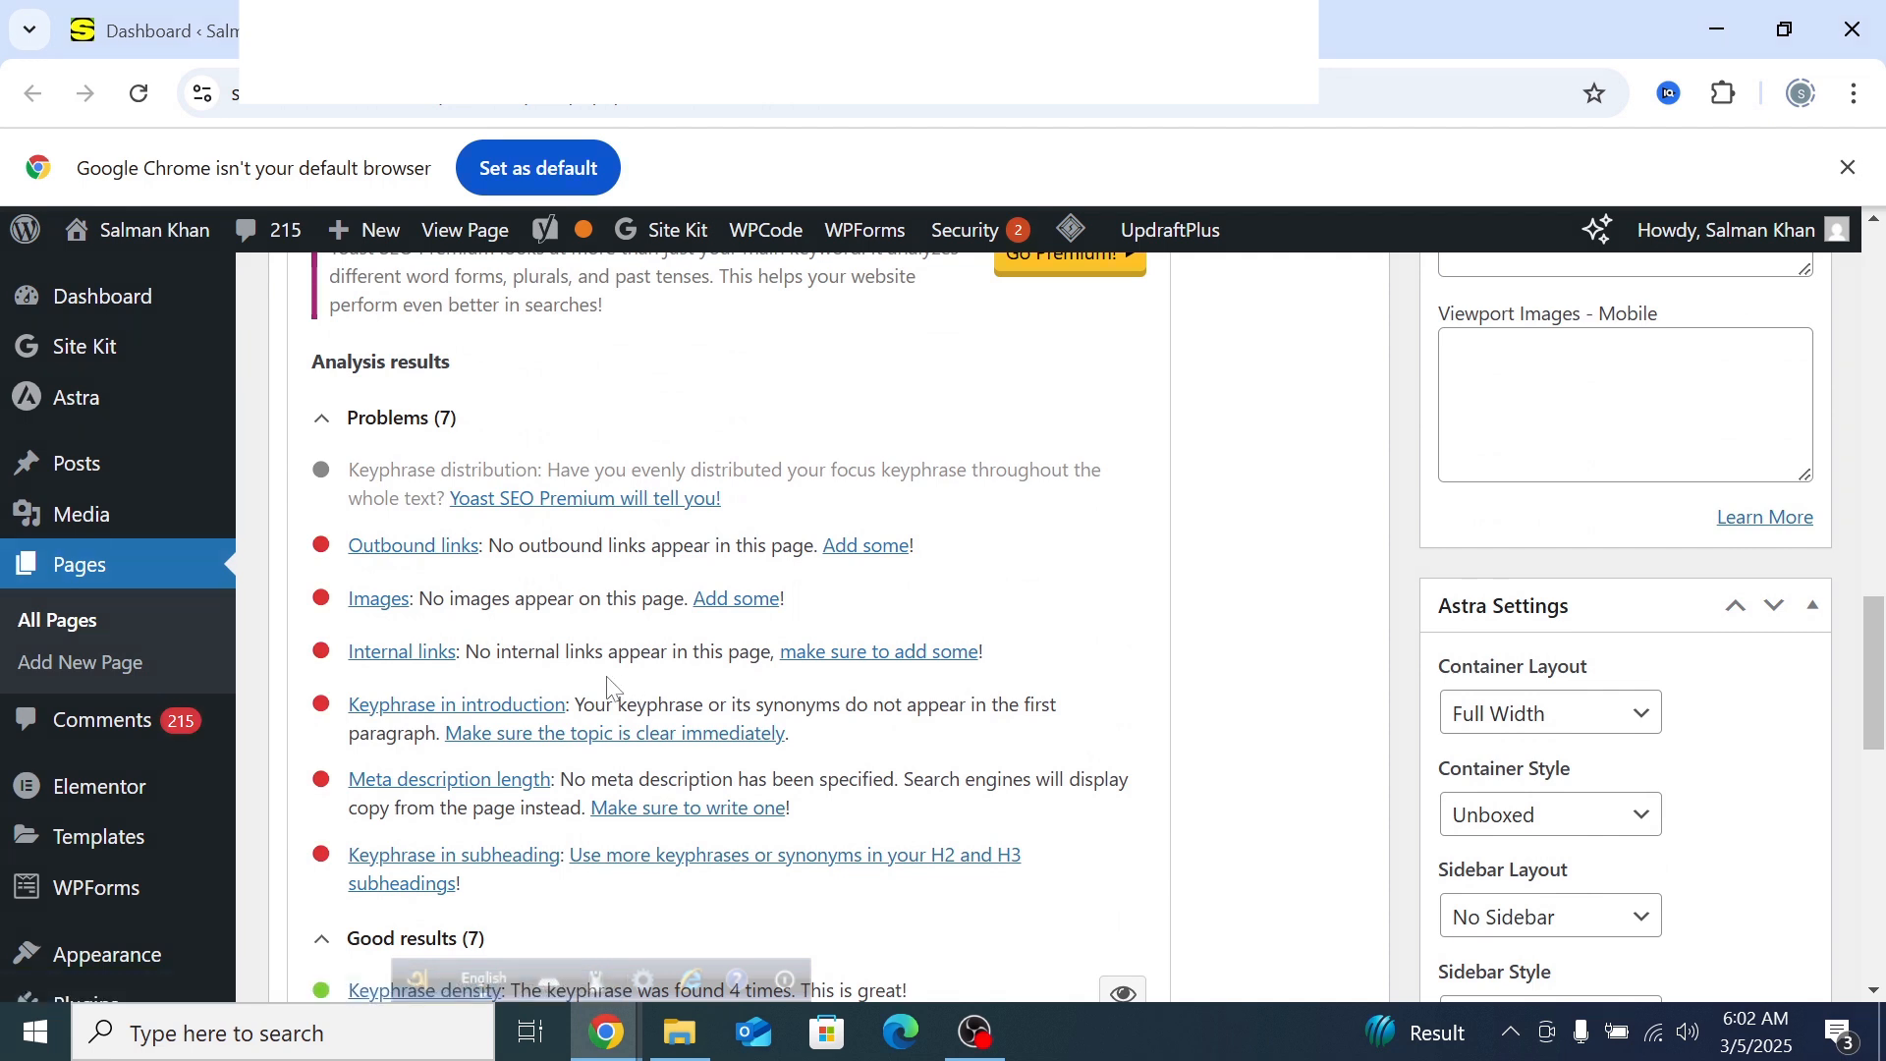
scroll(467, 676, "down", 1)
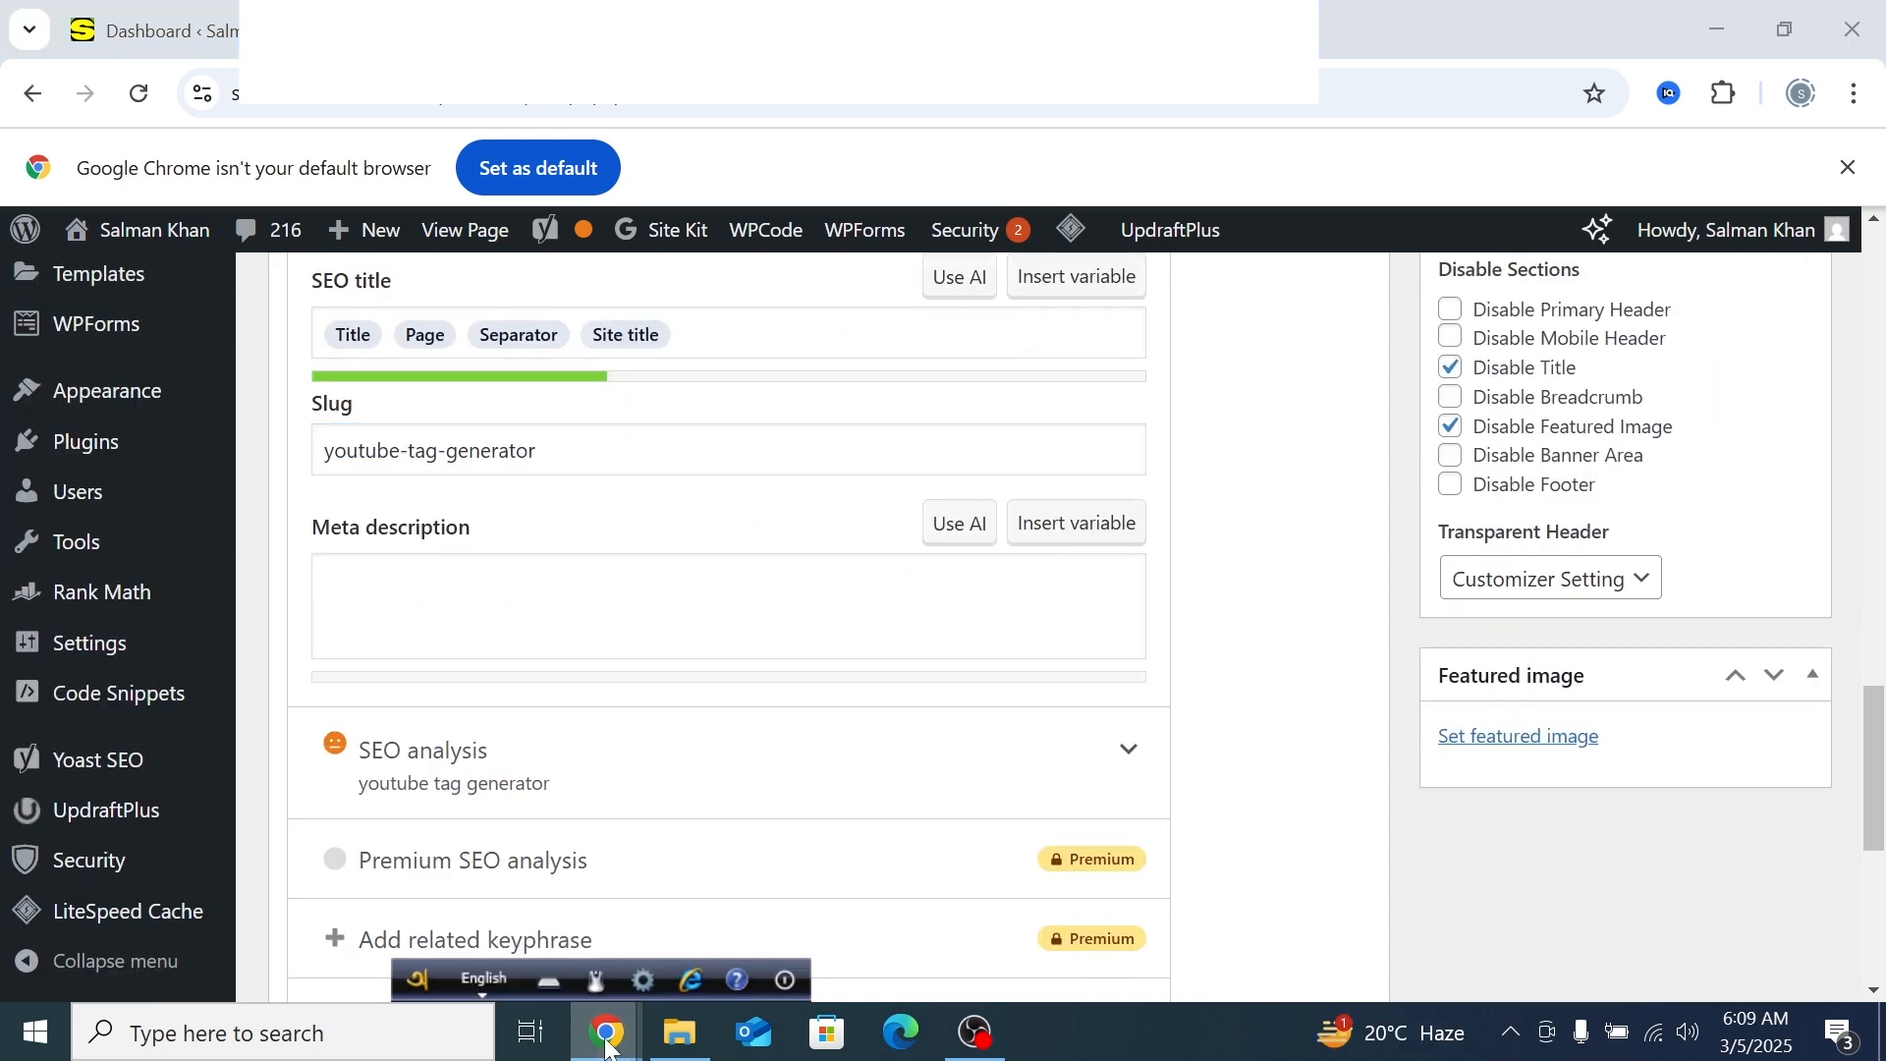
Return to the Edit Page window and compare the slug in the Yoast search appearance settings with the page's permalink
mouse_move(607, 1047)
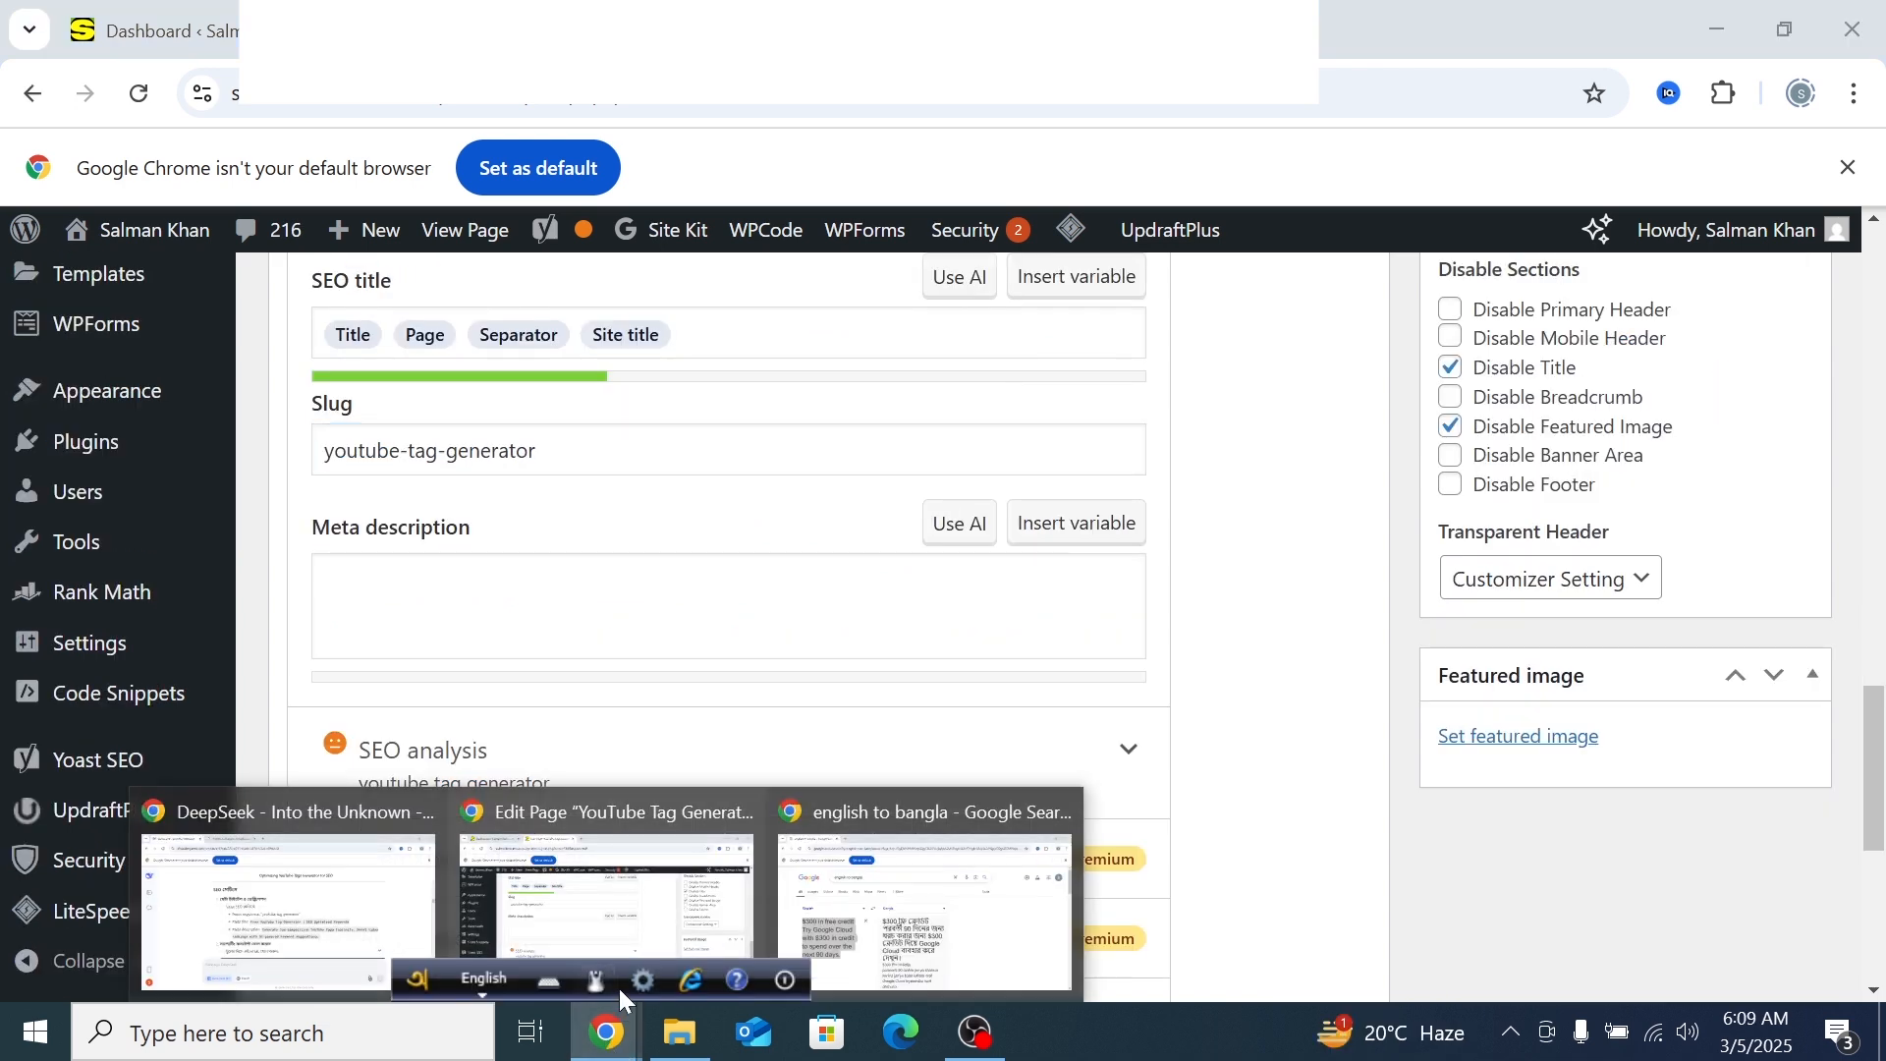
left_click(614, 884)
scroll(629, 629, "up", 2)
scroll(727, 629, "down", 1)
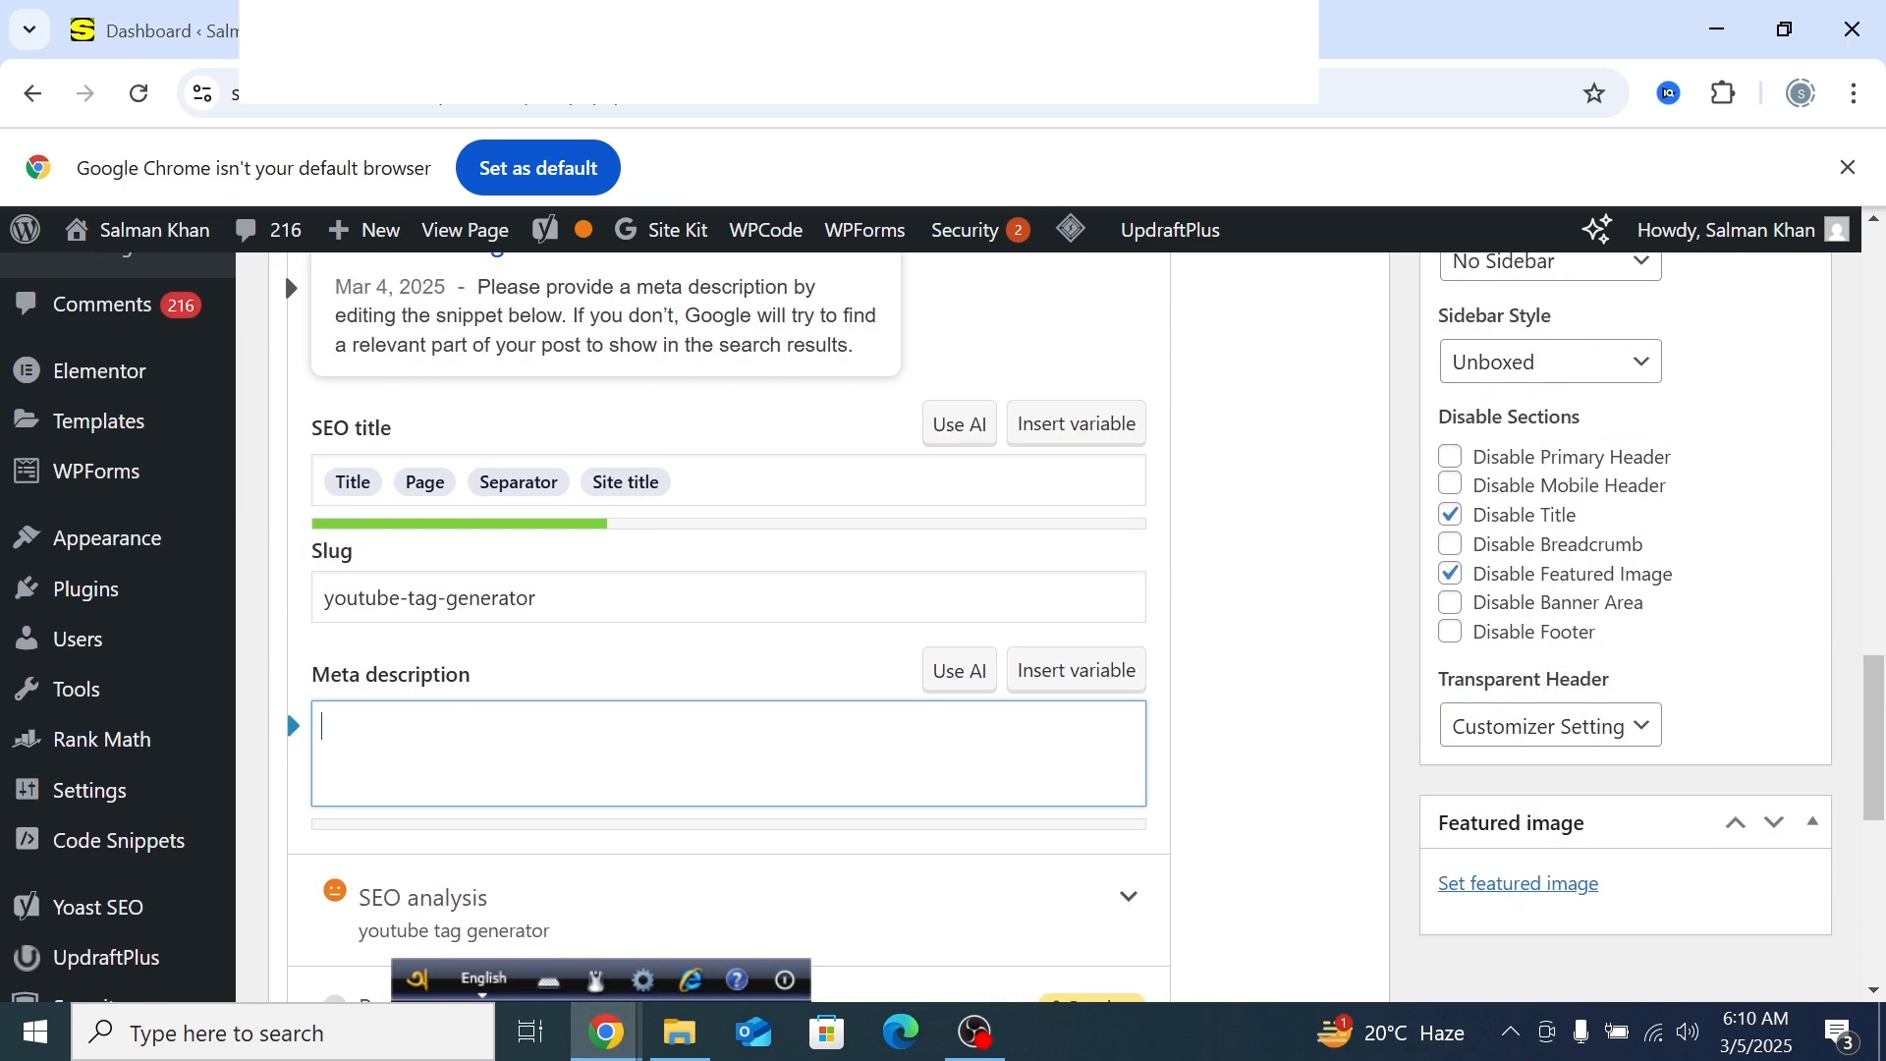
left_click_drag(546, 599, 318, 599)
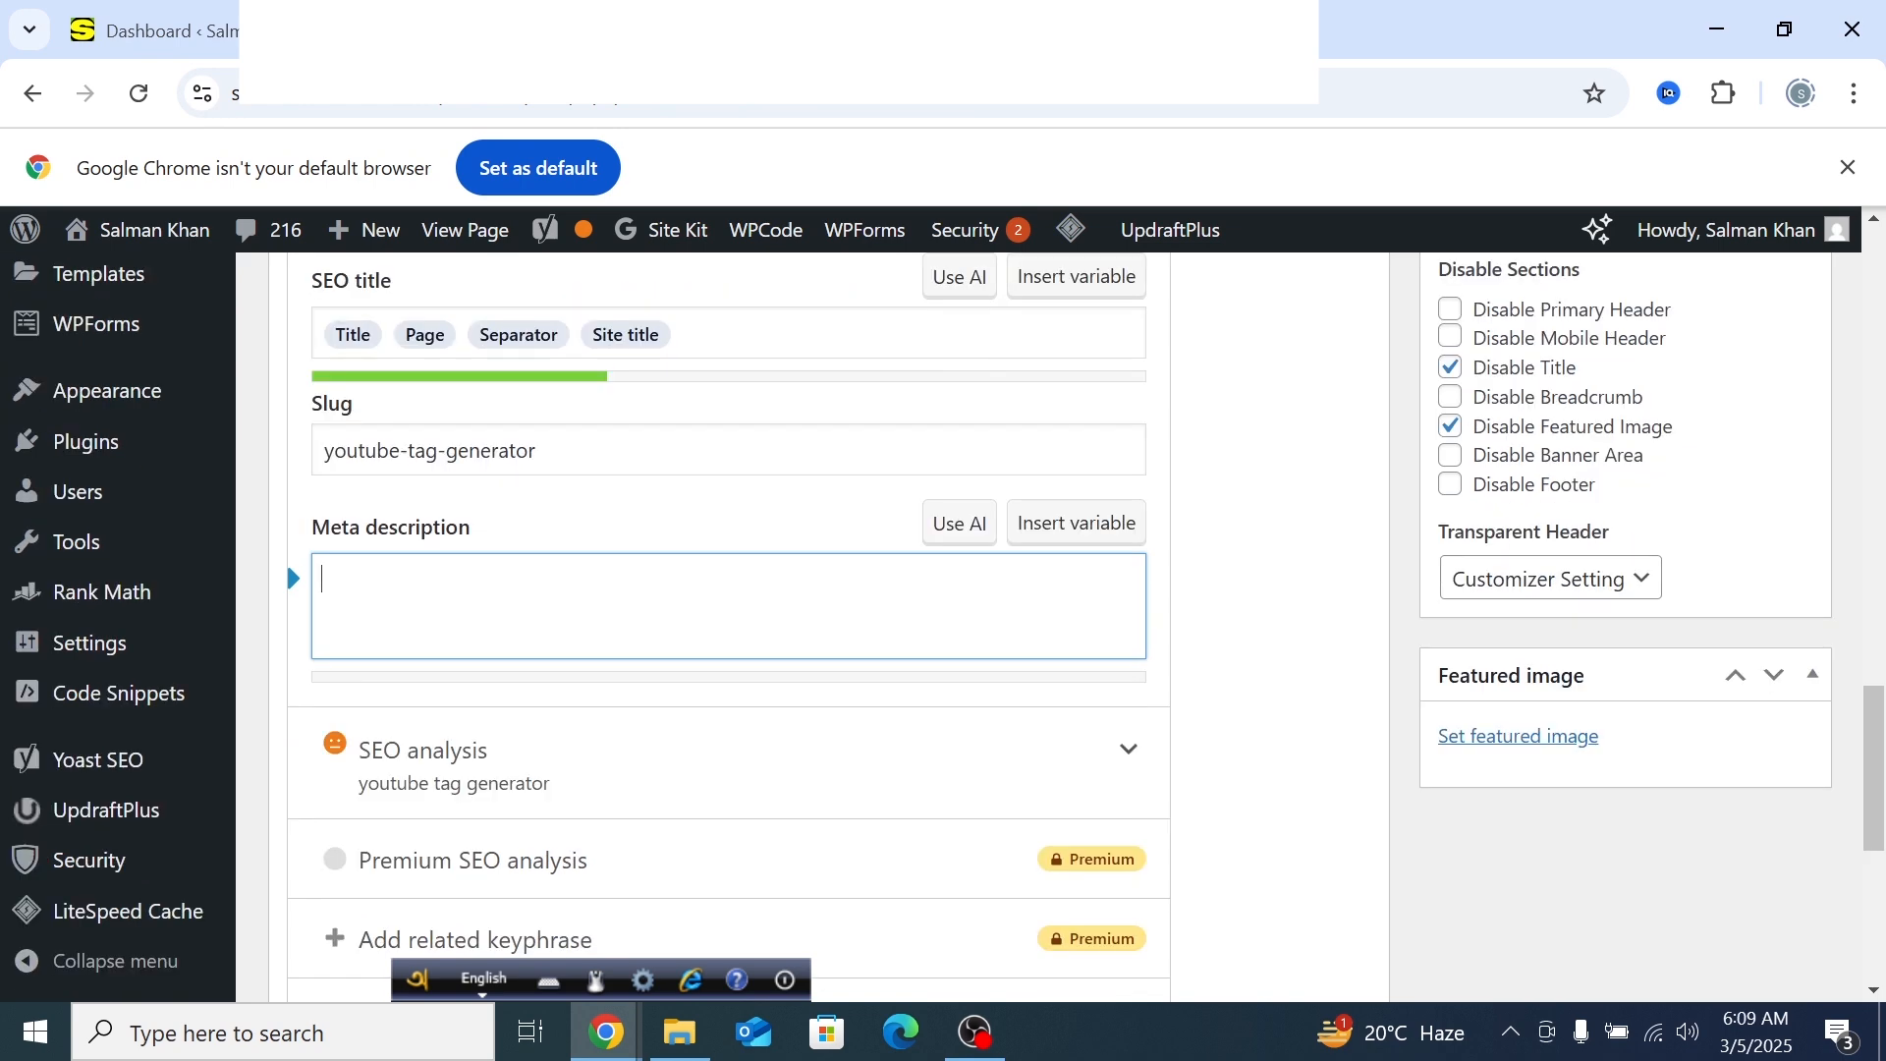
scroll(482, 709, "up", 2)
scroll(484, 718, "down", 1)
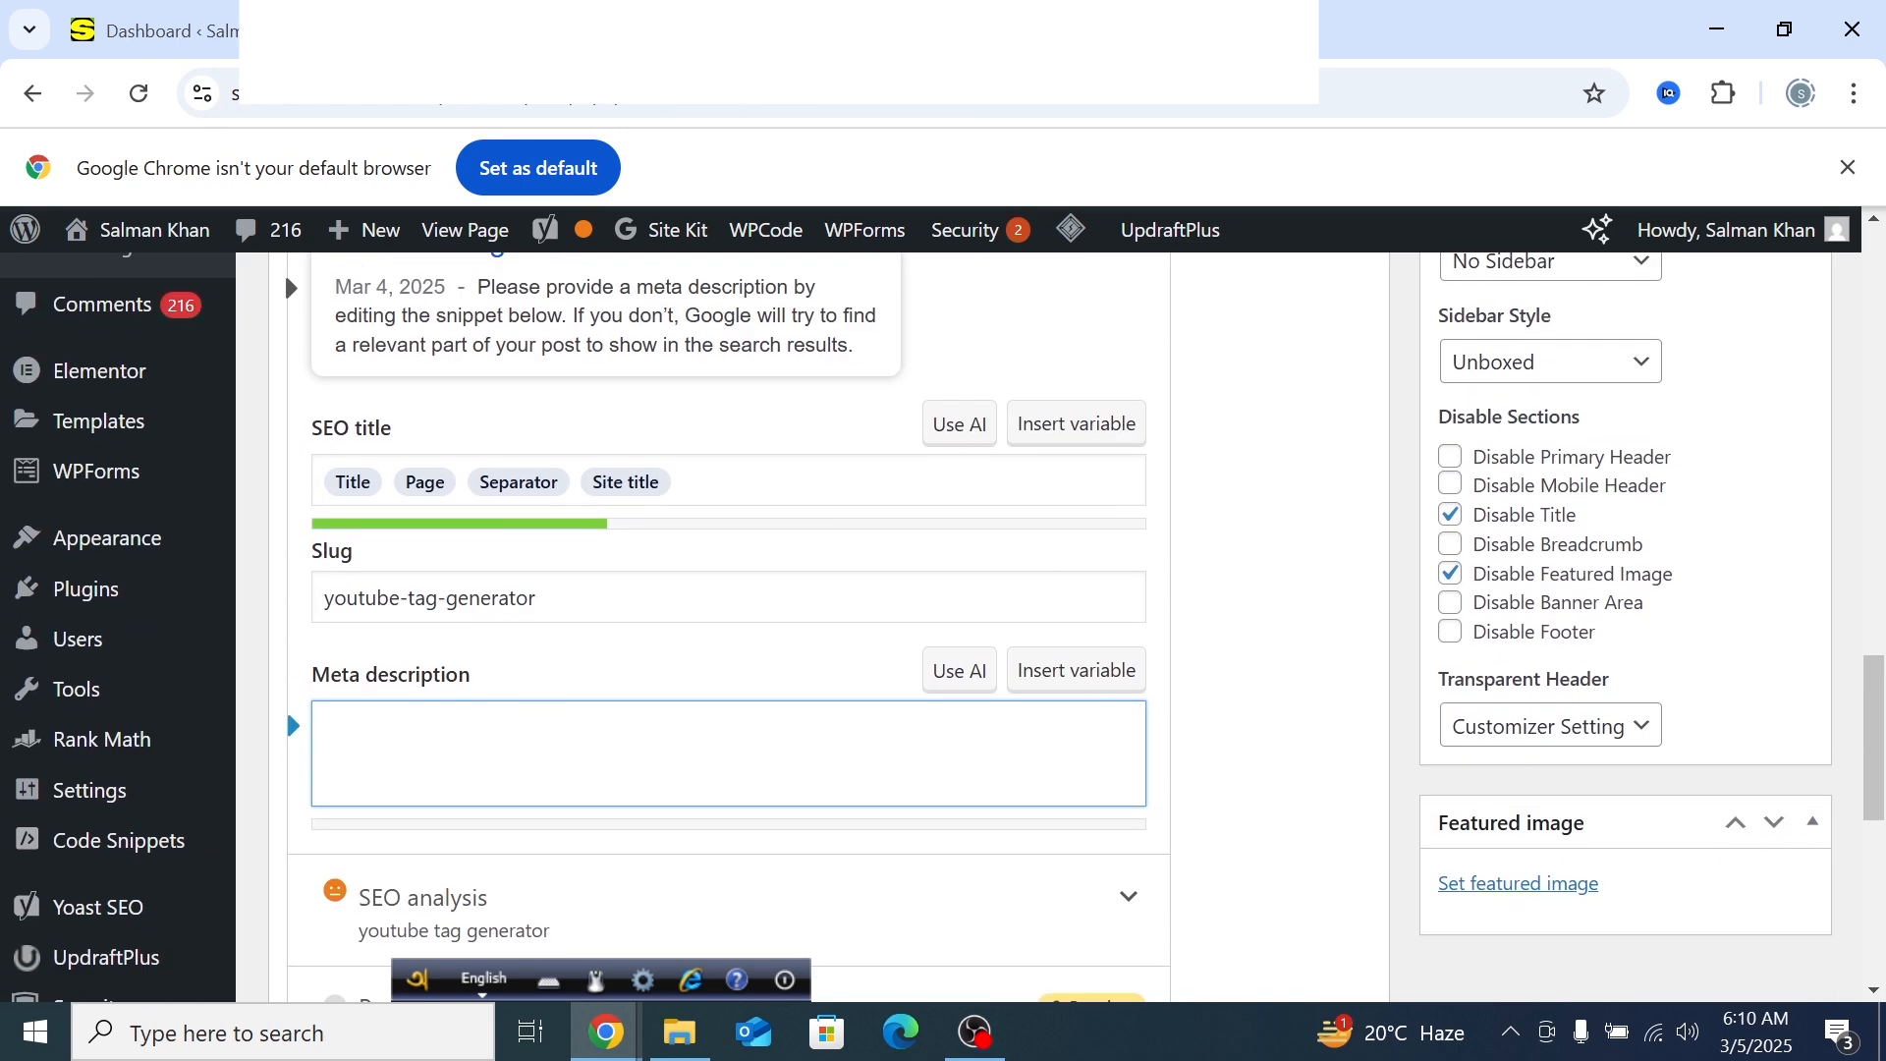
left_click_drag(546, 599, 322, 599)
left_click(569, 639)
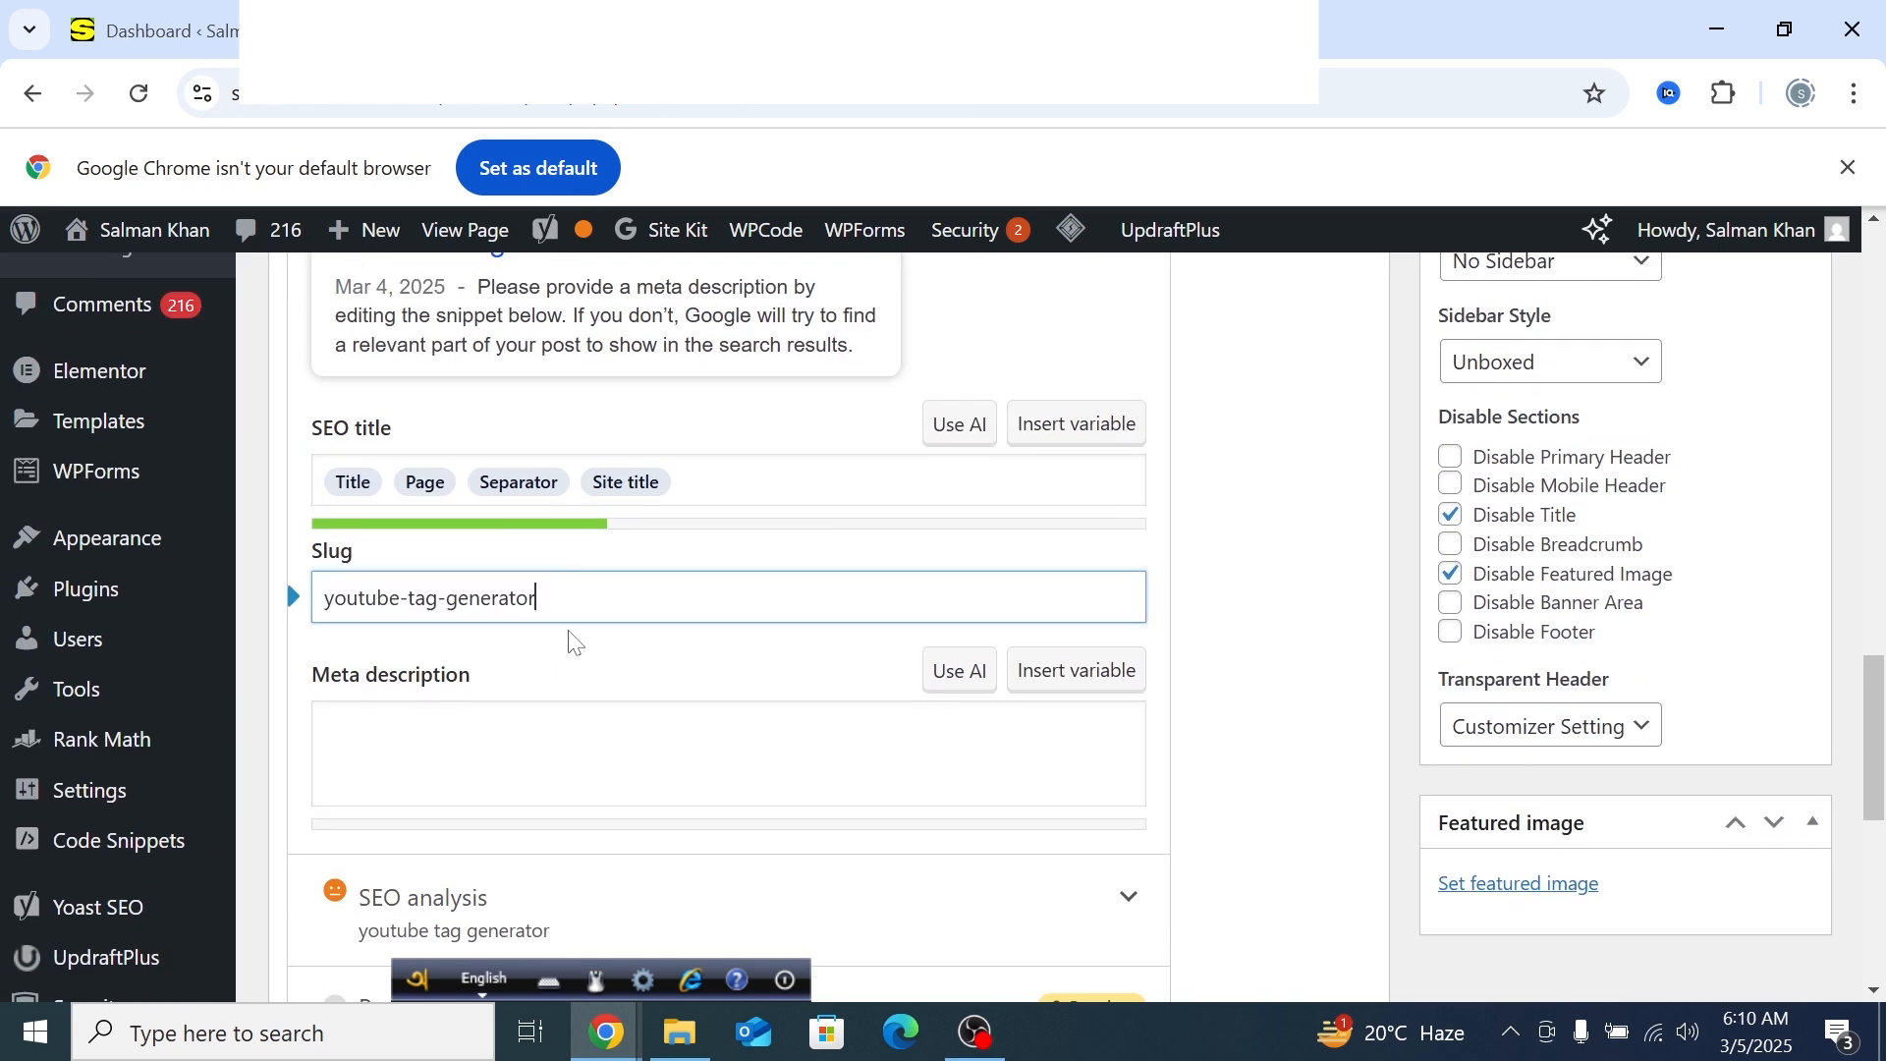
scroll(569, 639, "up", 6)
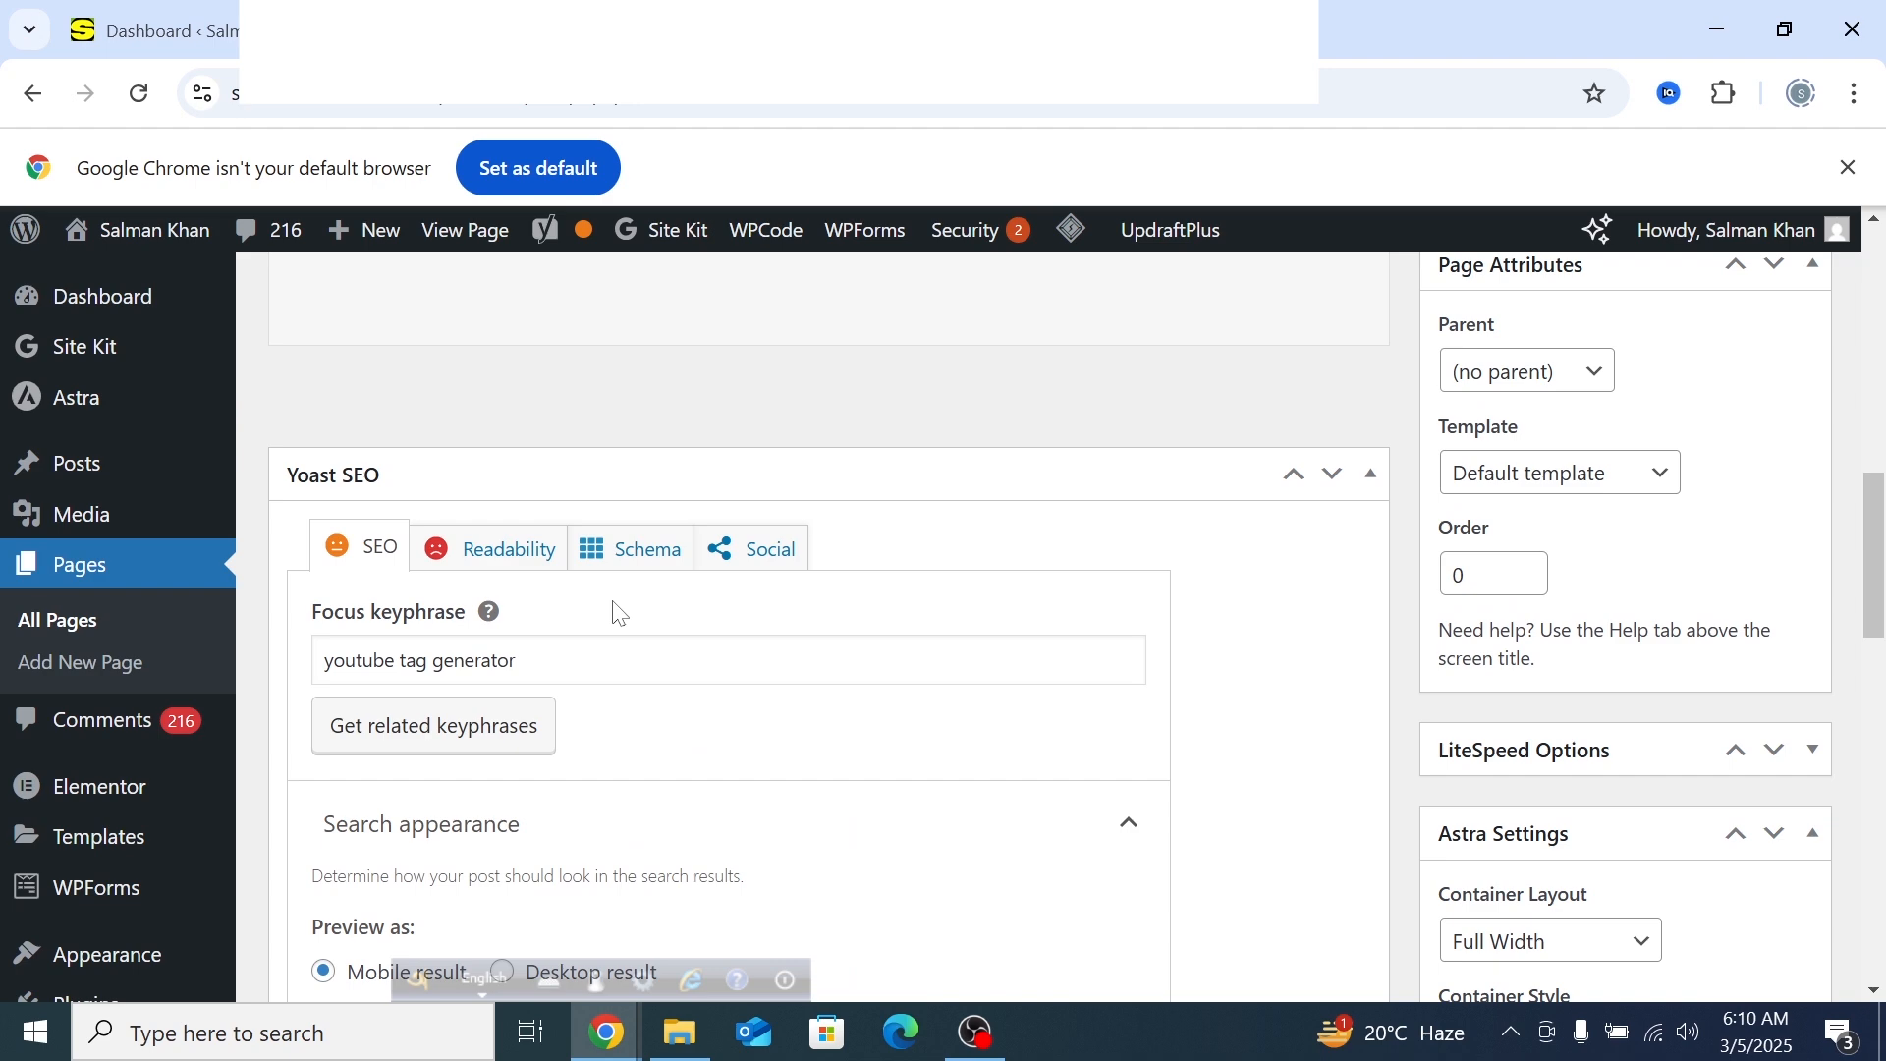
scroll(615, 610, "up", 5)
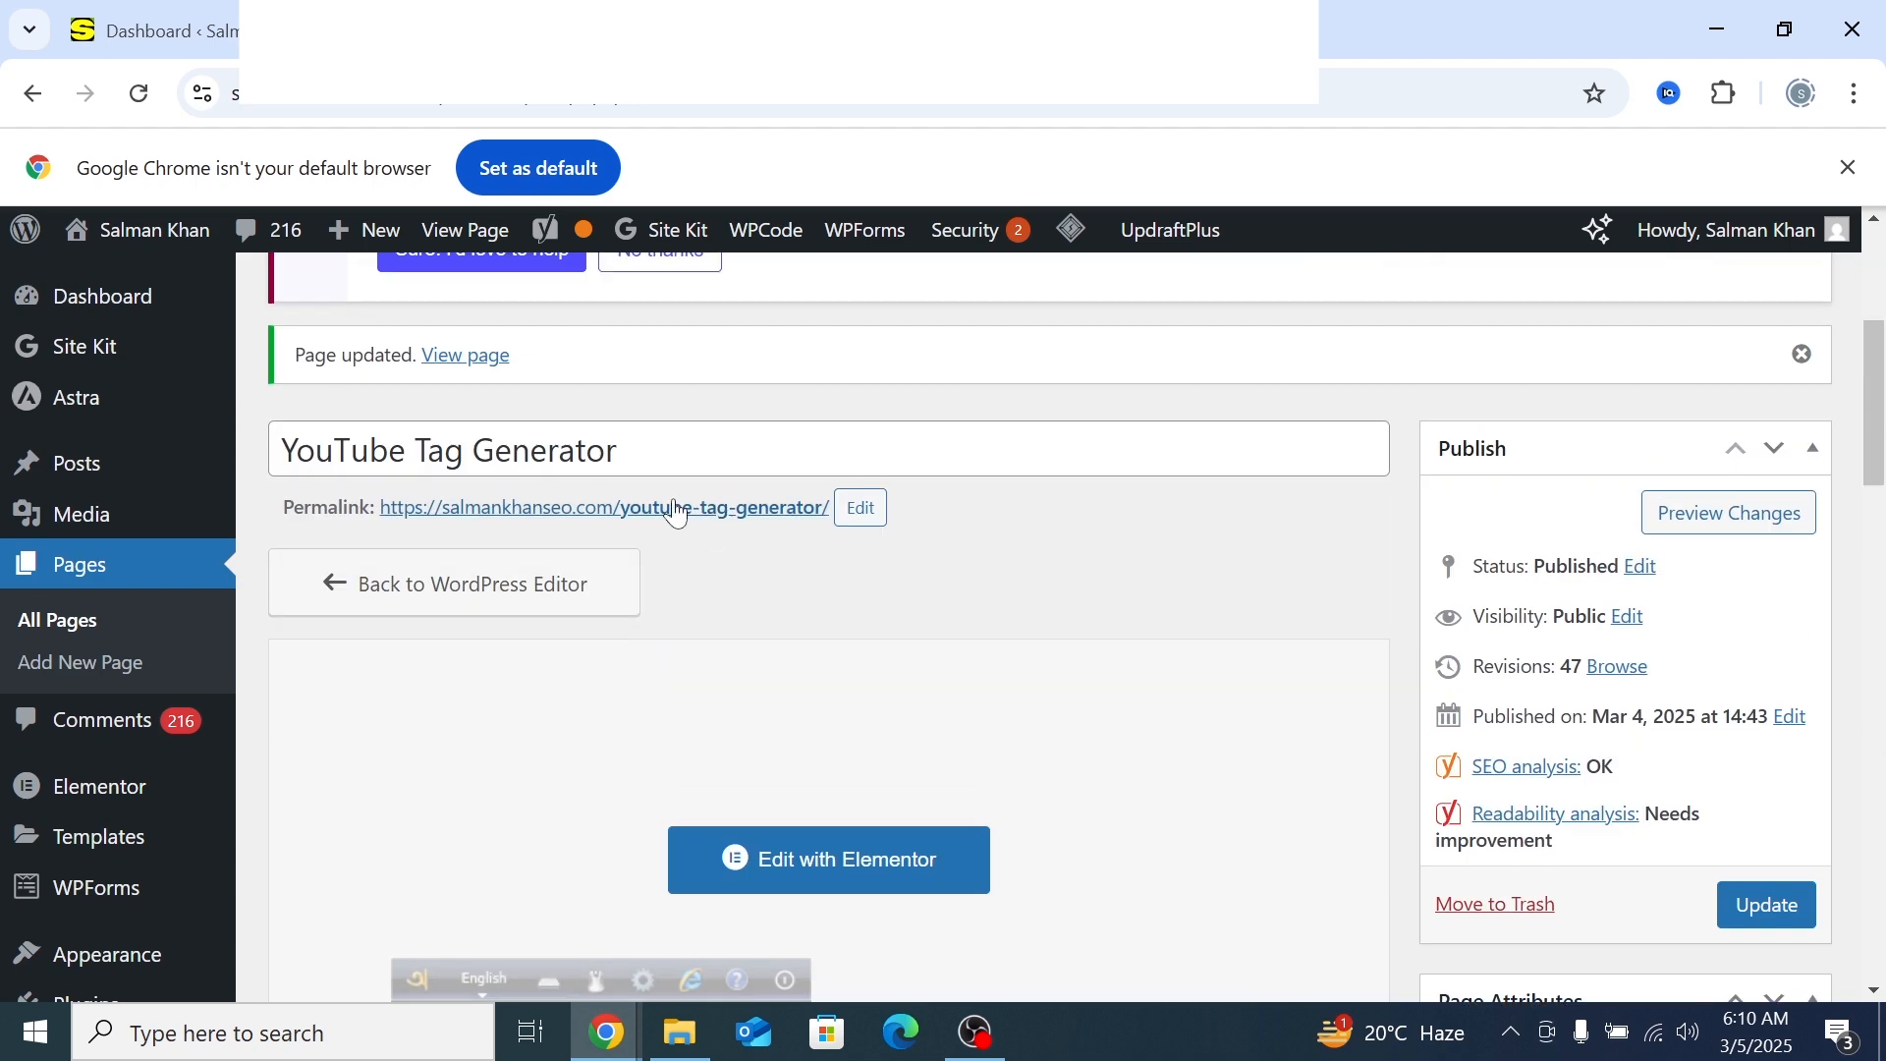
scroll(644, 604, "down", 7)
scroll(644, 609, "down", 5)
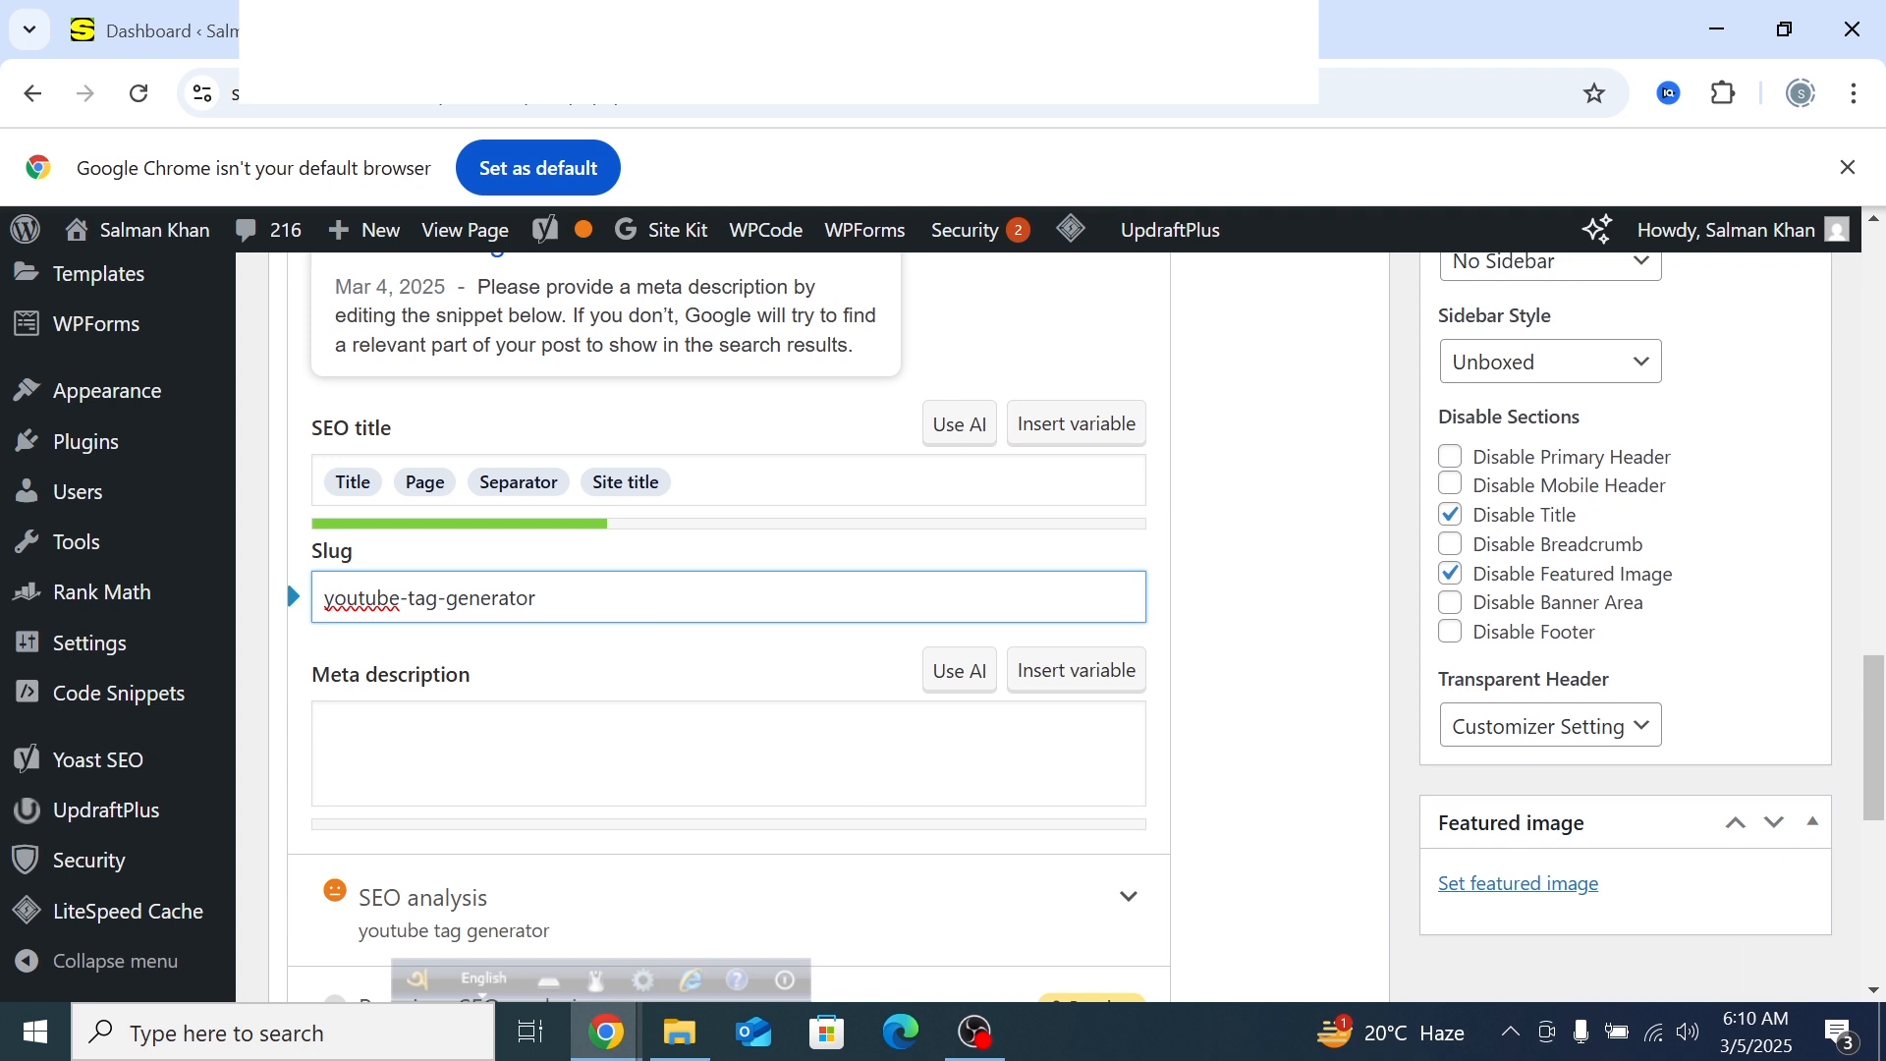
Activate the page's Meta description field and switch to the DeepSeek window for the suggested Yoast SEO meta texts
left_click(319, 712)
mouse_move(488, 686)
left_mouse_down()
mouse_move(257, 700)
mouse_move(503, 680)
left_mouse_up()
left_click(476, 708)
left_click(510, 680)
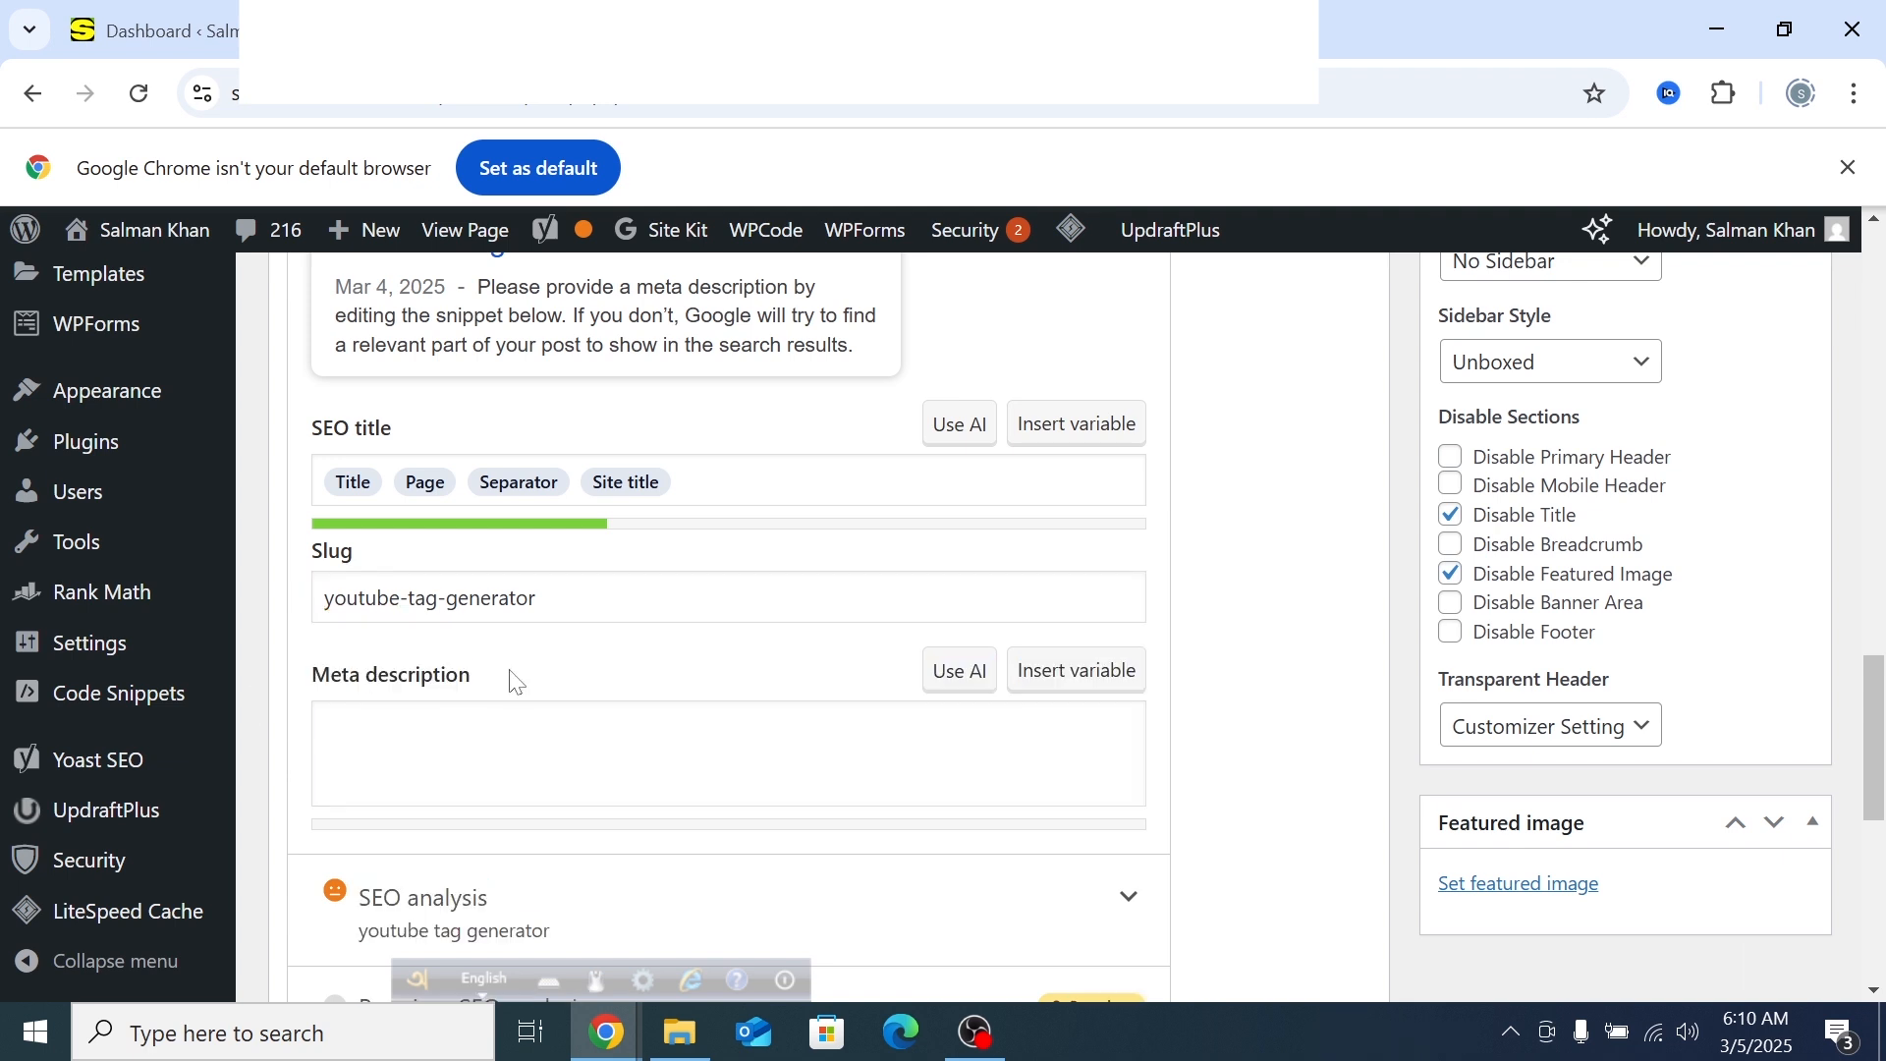
left_click(543, 755)
scroll(552, 772, "down", 1)
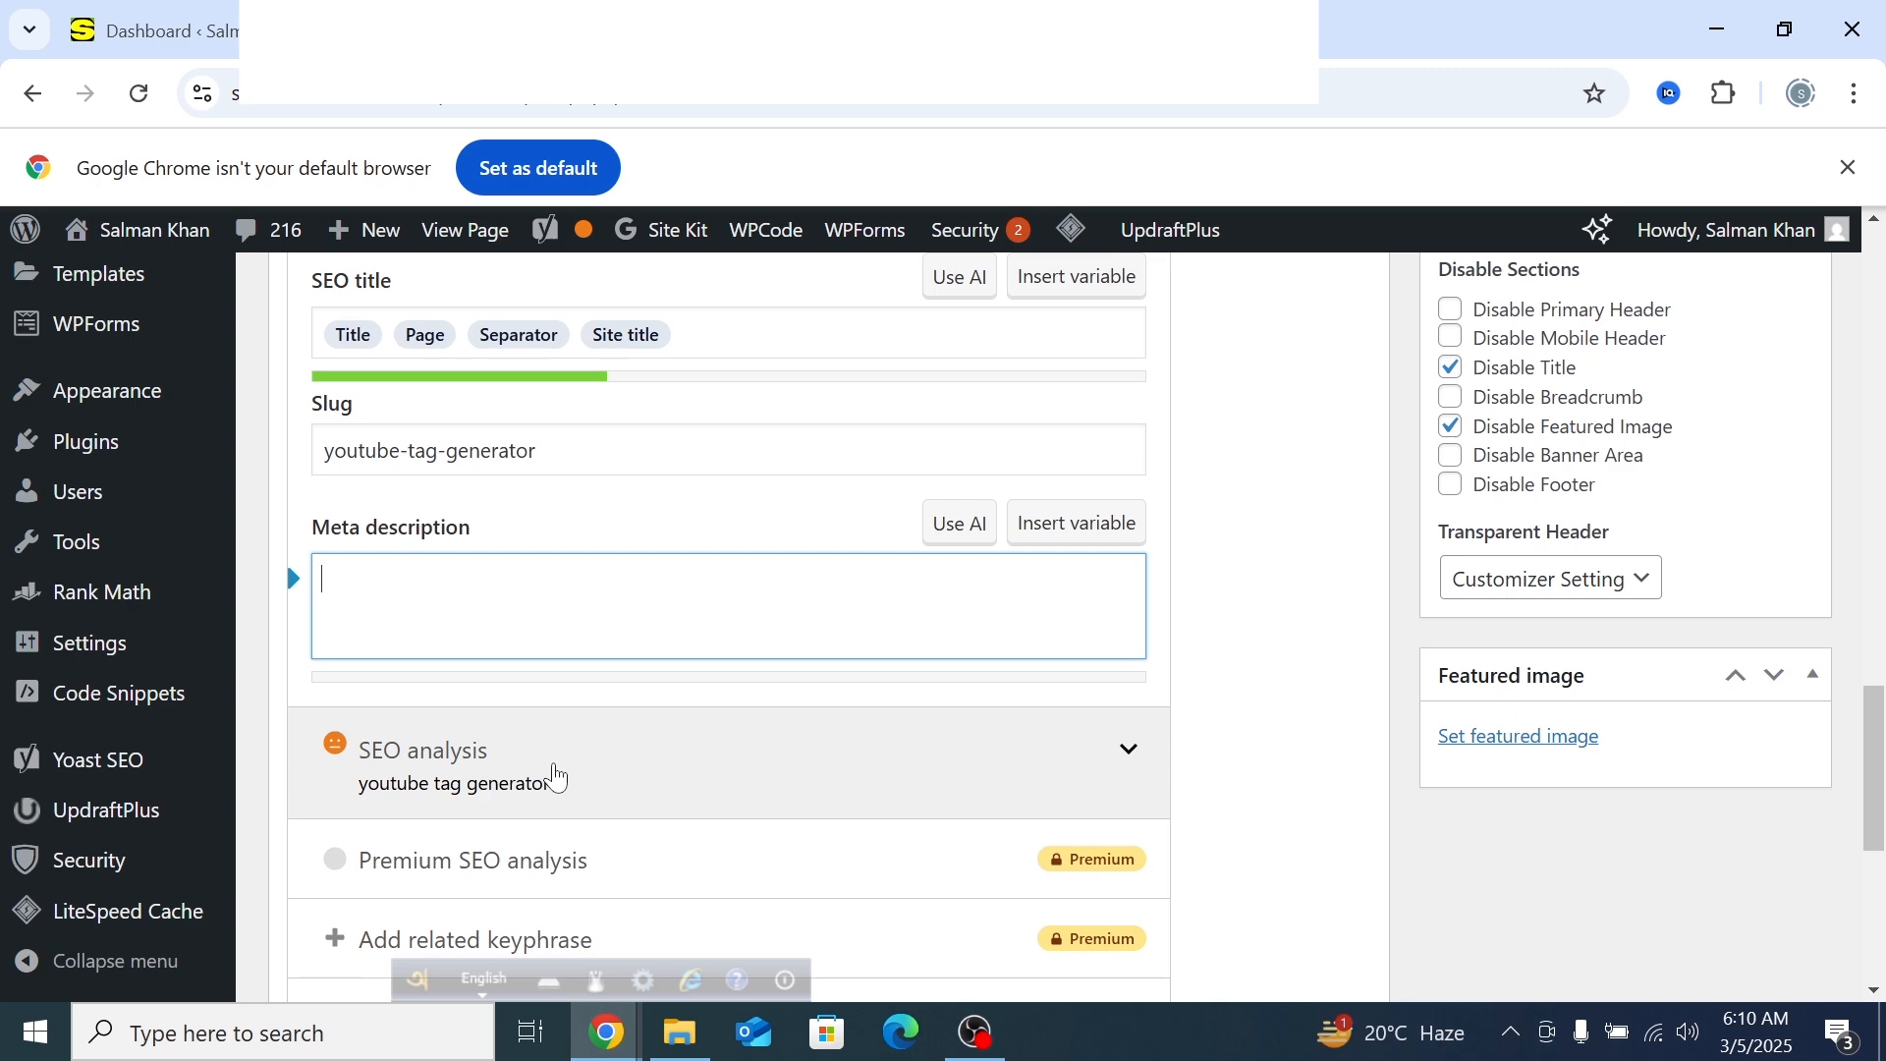
mouse_move(606, 1041)
left_click(369, 909)
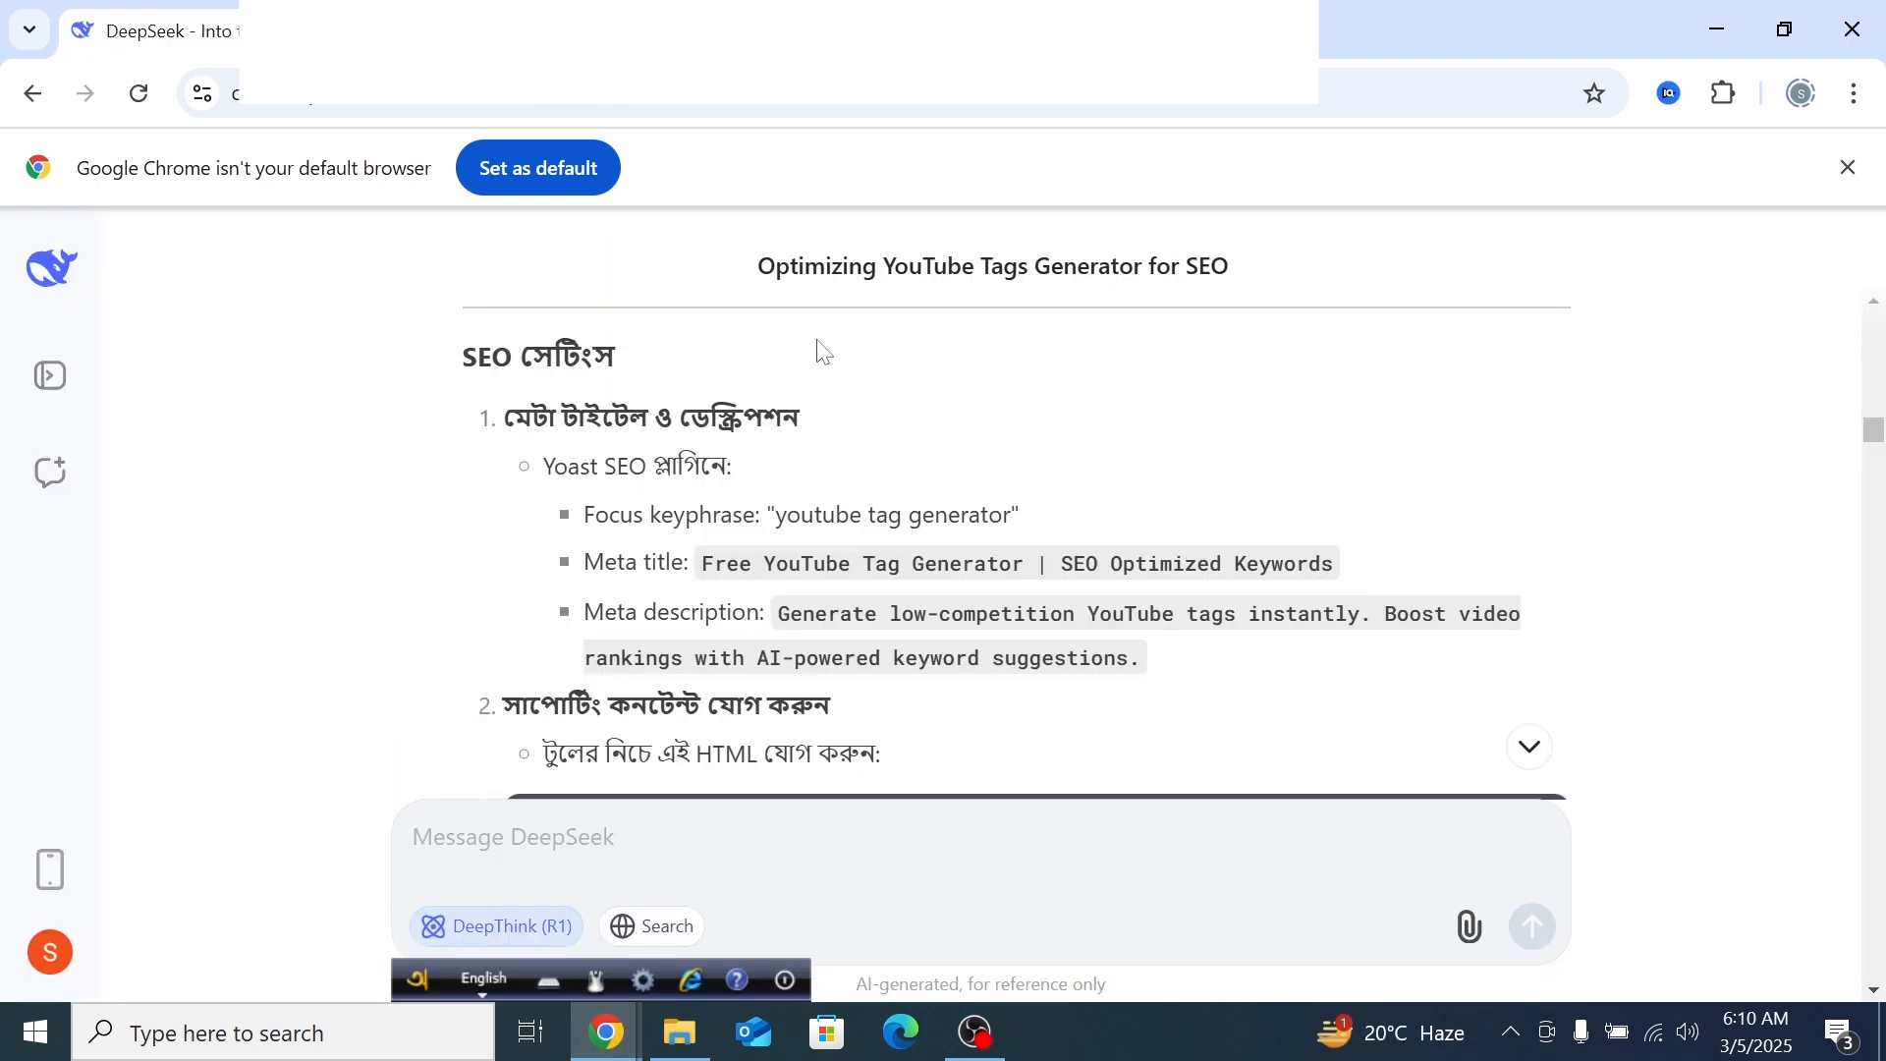
Select and copy the suggested Yoast SEO meta description text in the DeepSeek answer
left_click_drag(992, 27, 565, 86)
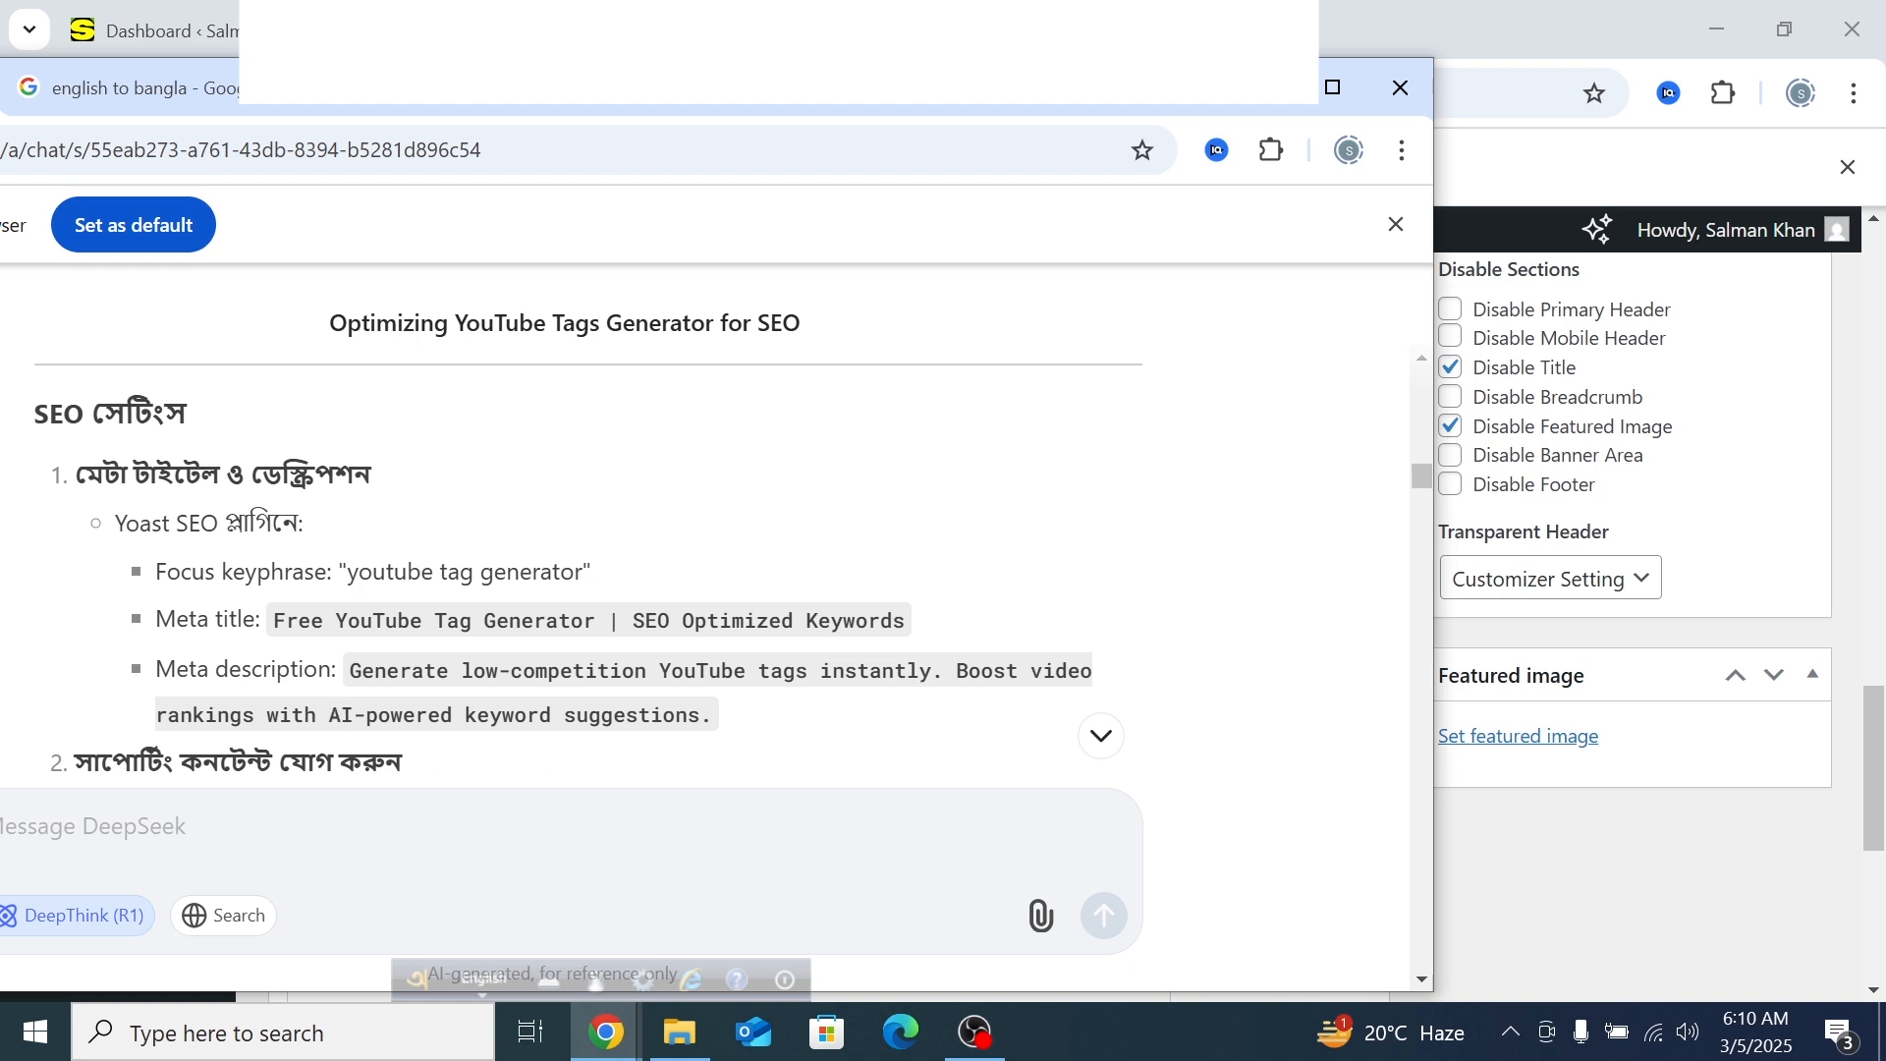
left_click_drag(713, 716, 340, 671)
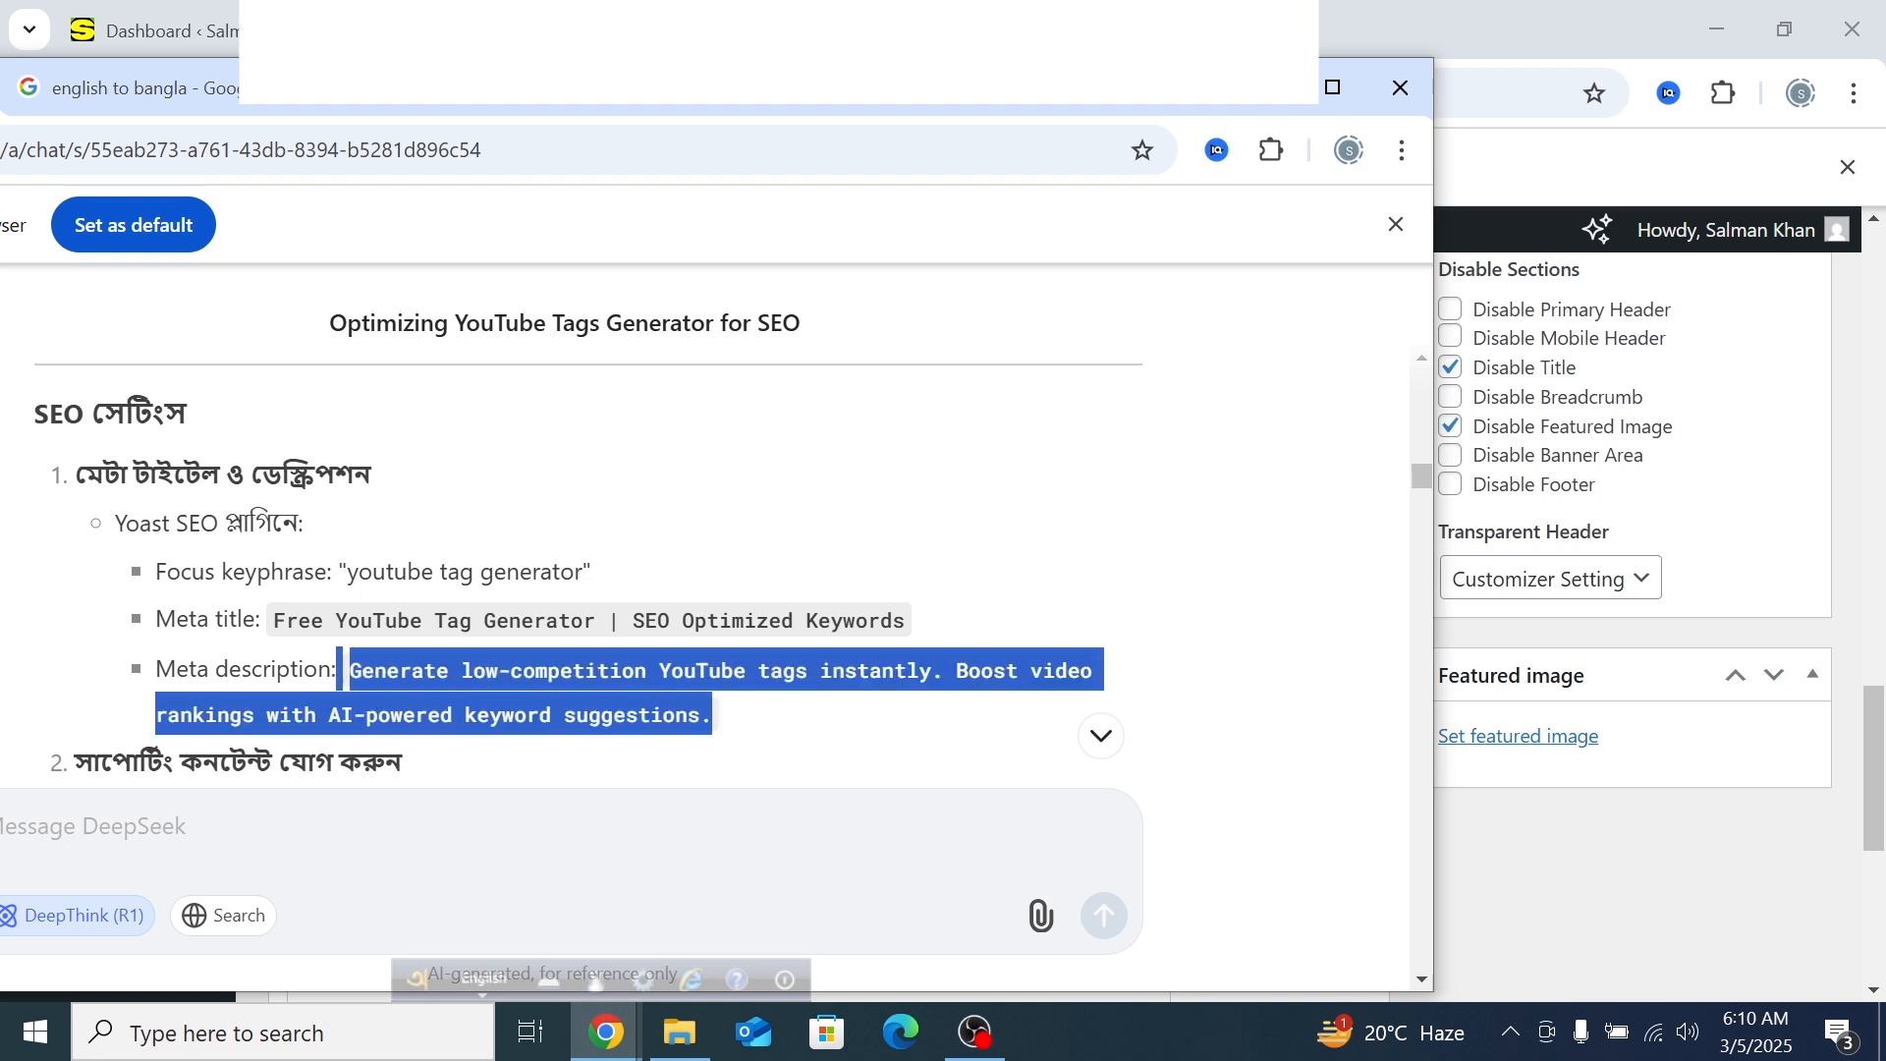
left_click(340, 671)
left_click_drag(734, 724, 346, 671)
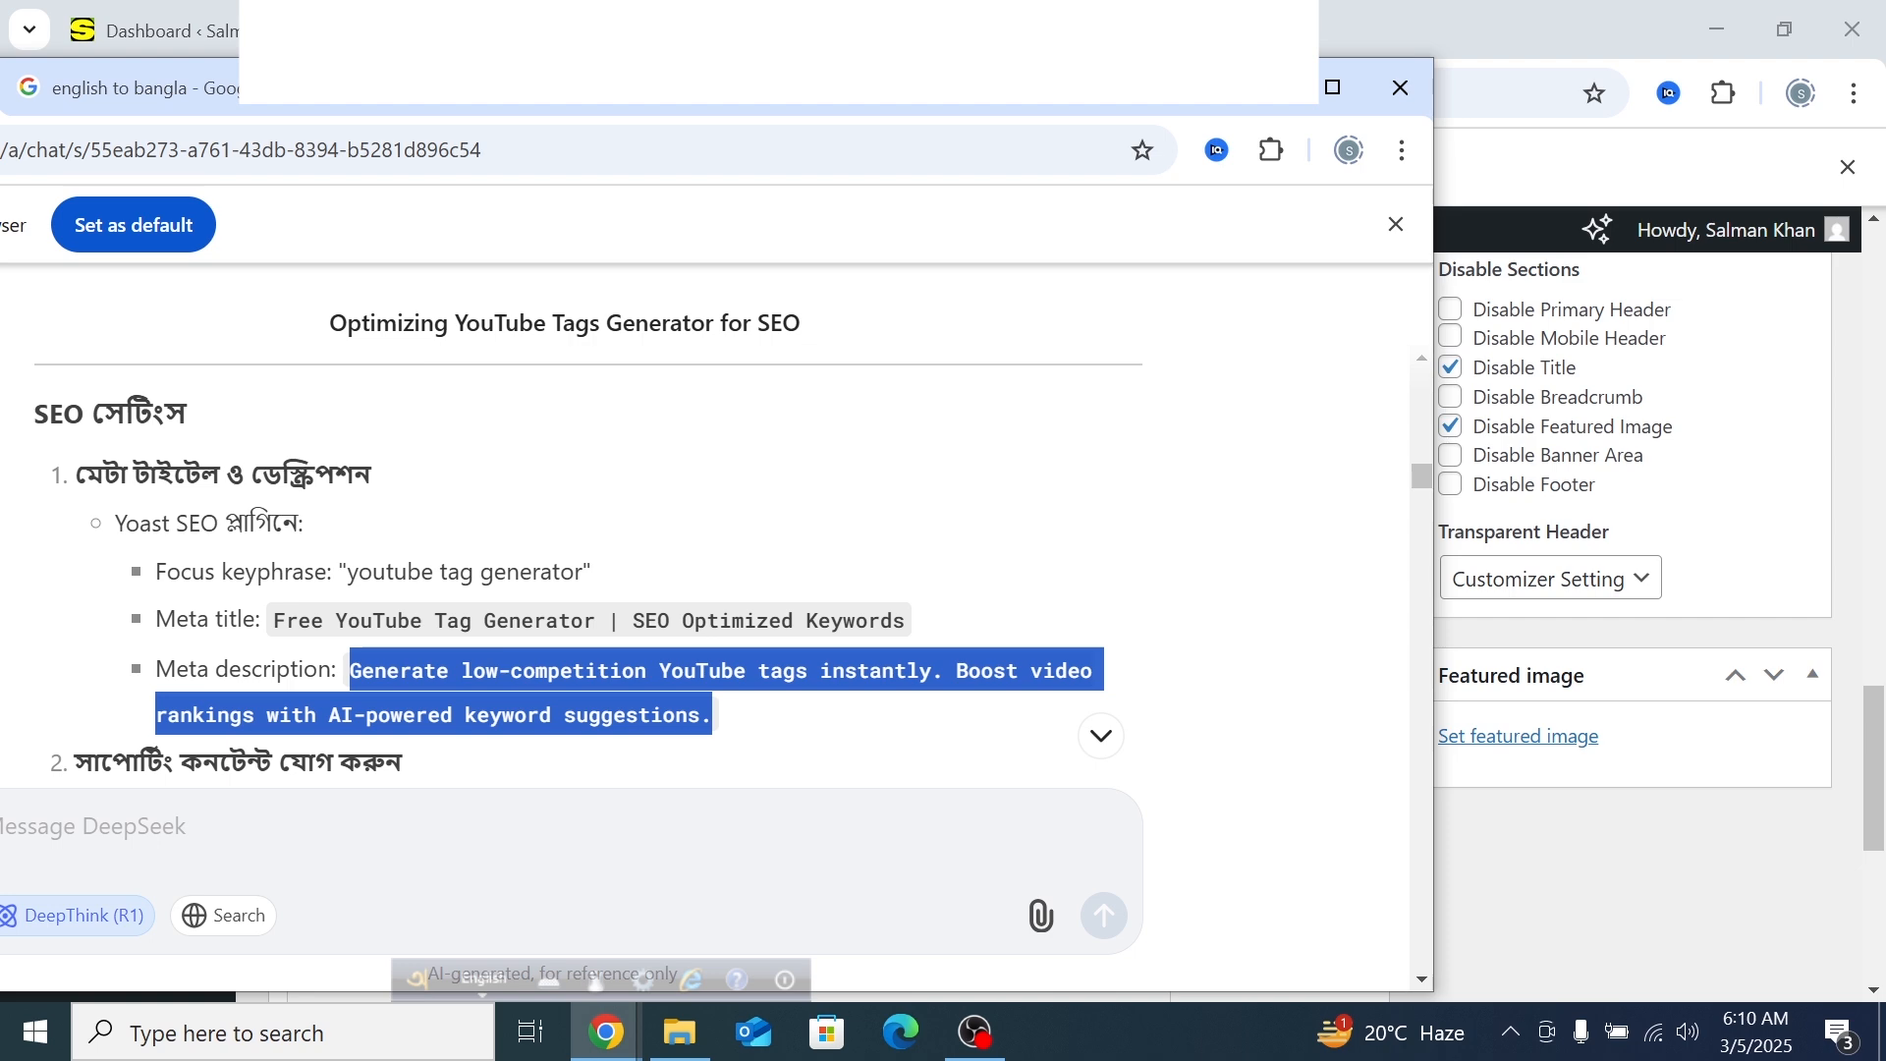
right_click(398, 671)
left_click(440, 364)
double_click(496, 104)
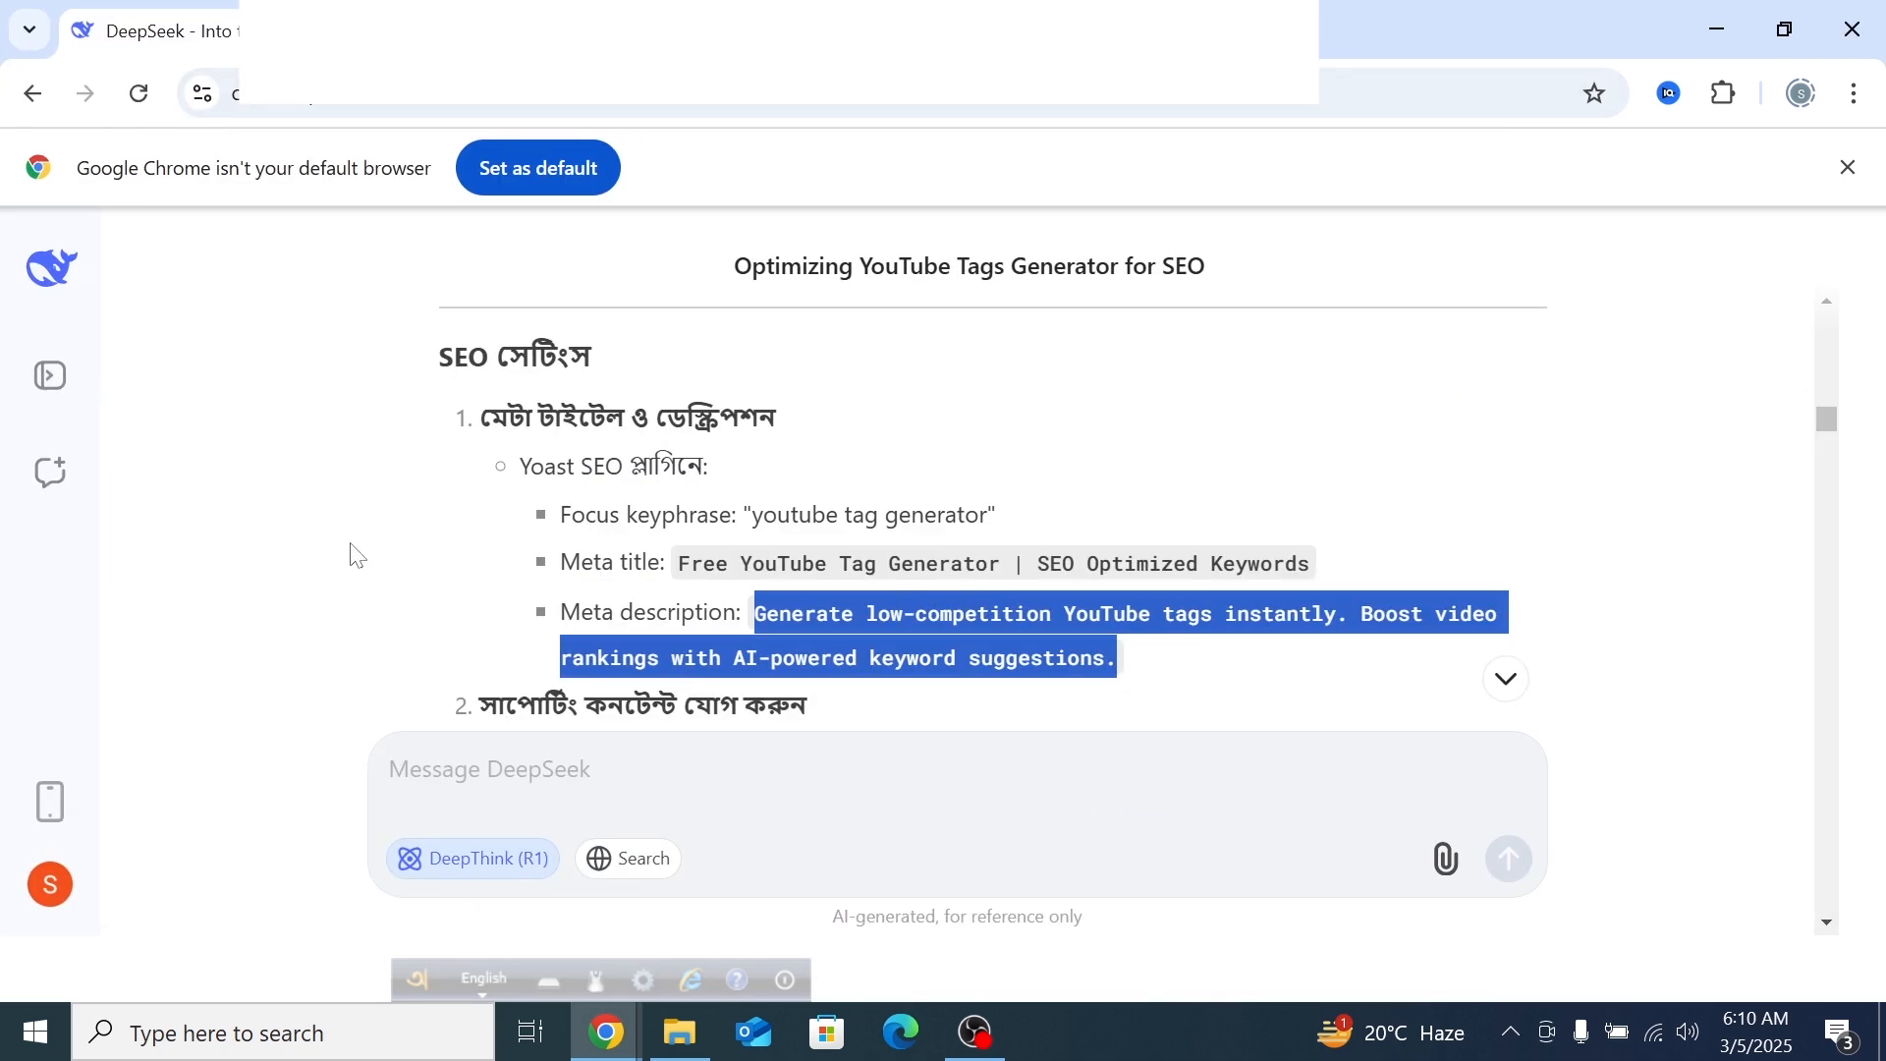
left_click(355, 555)
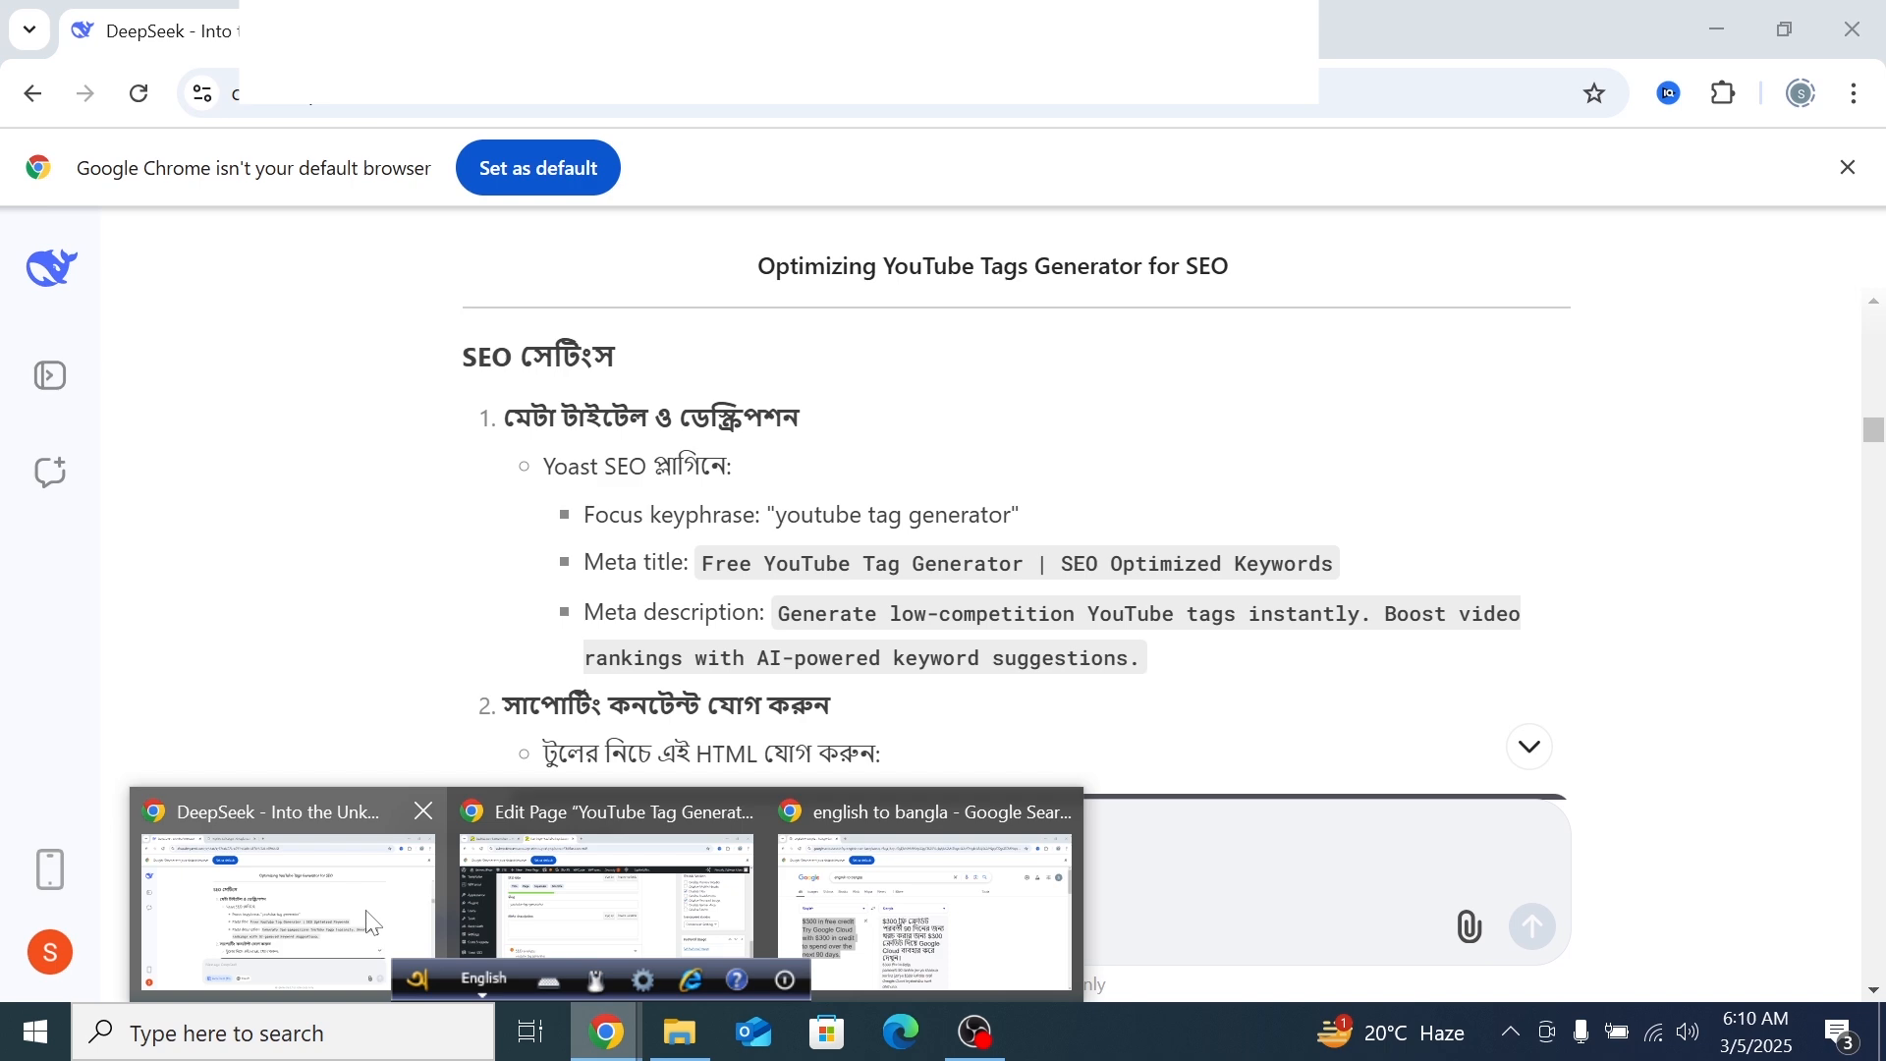
Switch to the Edit Page window and paste "Generate low-competition YouTube tags instantly. Boost video rankings with AI-powered keyword suggestions." as the meta description
mouse_move(589, 1042)
left_click(602, 874)
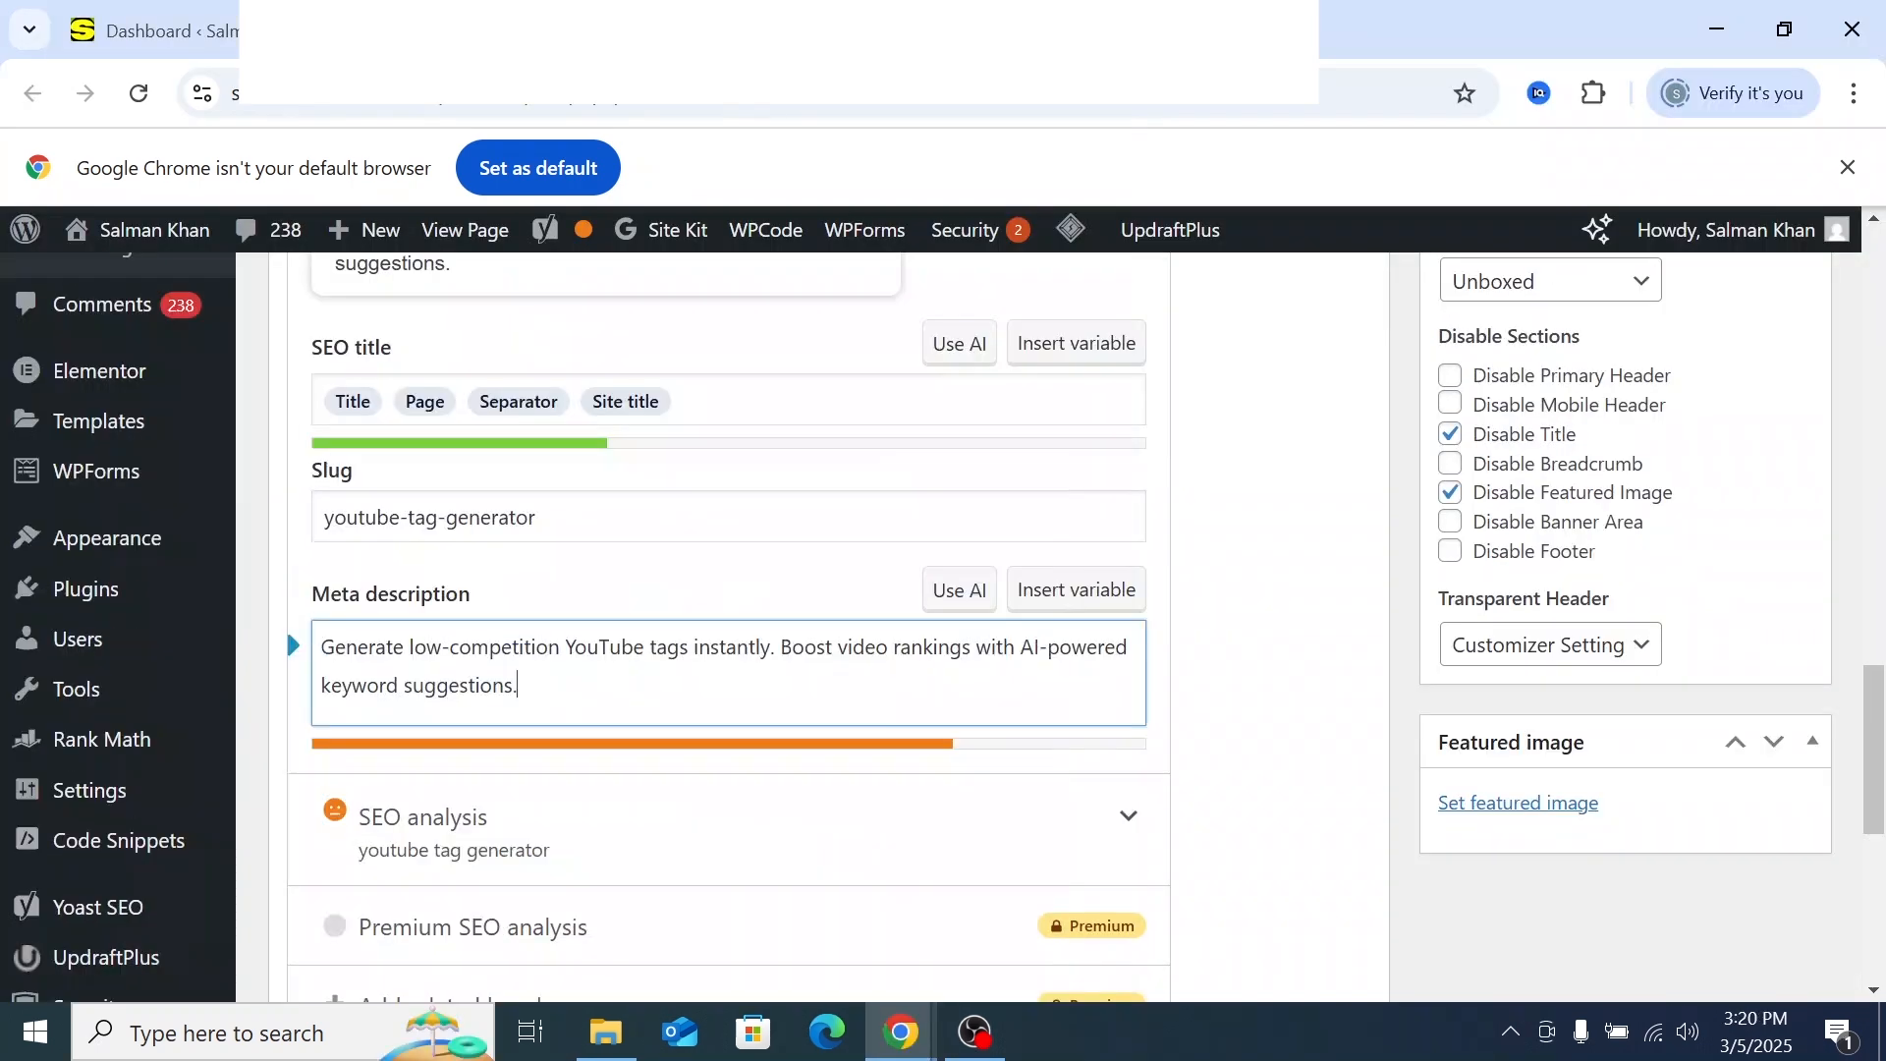
left_click_drag(519, 686, 346, 647)
left_click(346, 648)
Expand the SEO analysis for the focus keyphrase and review its problems and suggested improvements
scroll(634, 772, "down", 1)
scroll(622, 745, "down", 1)
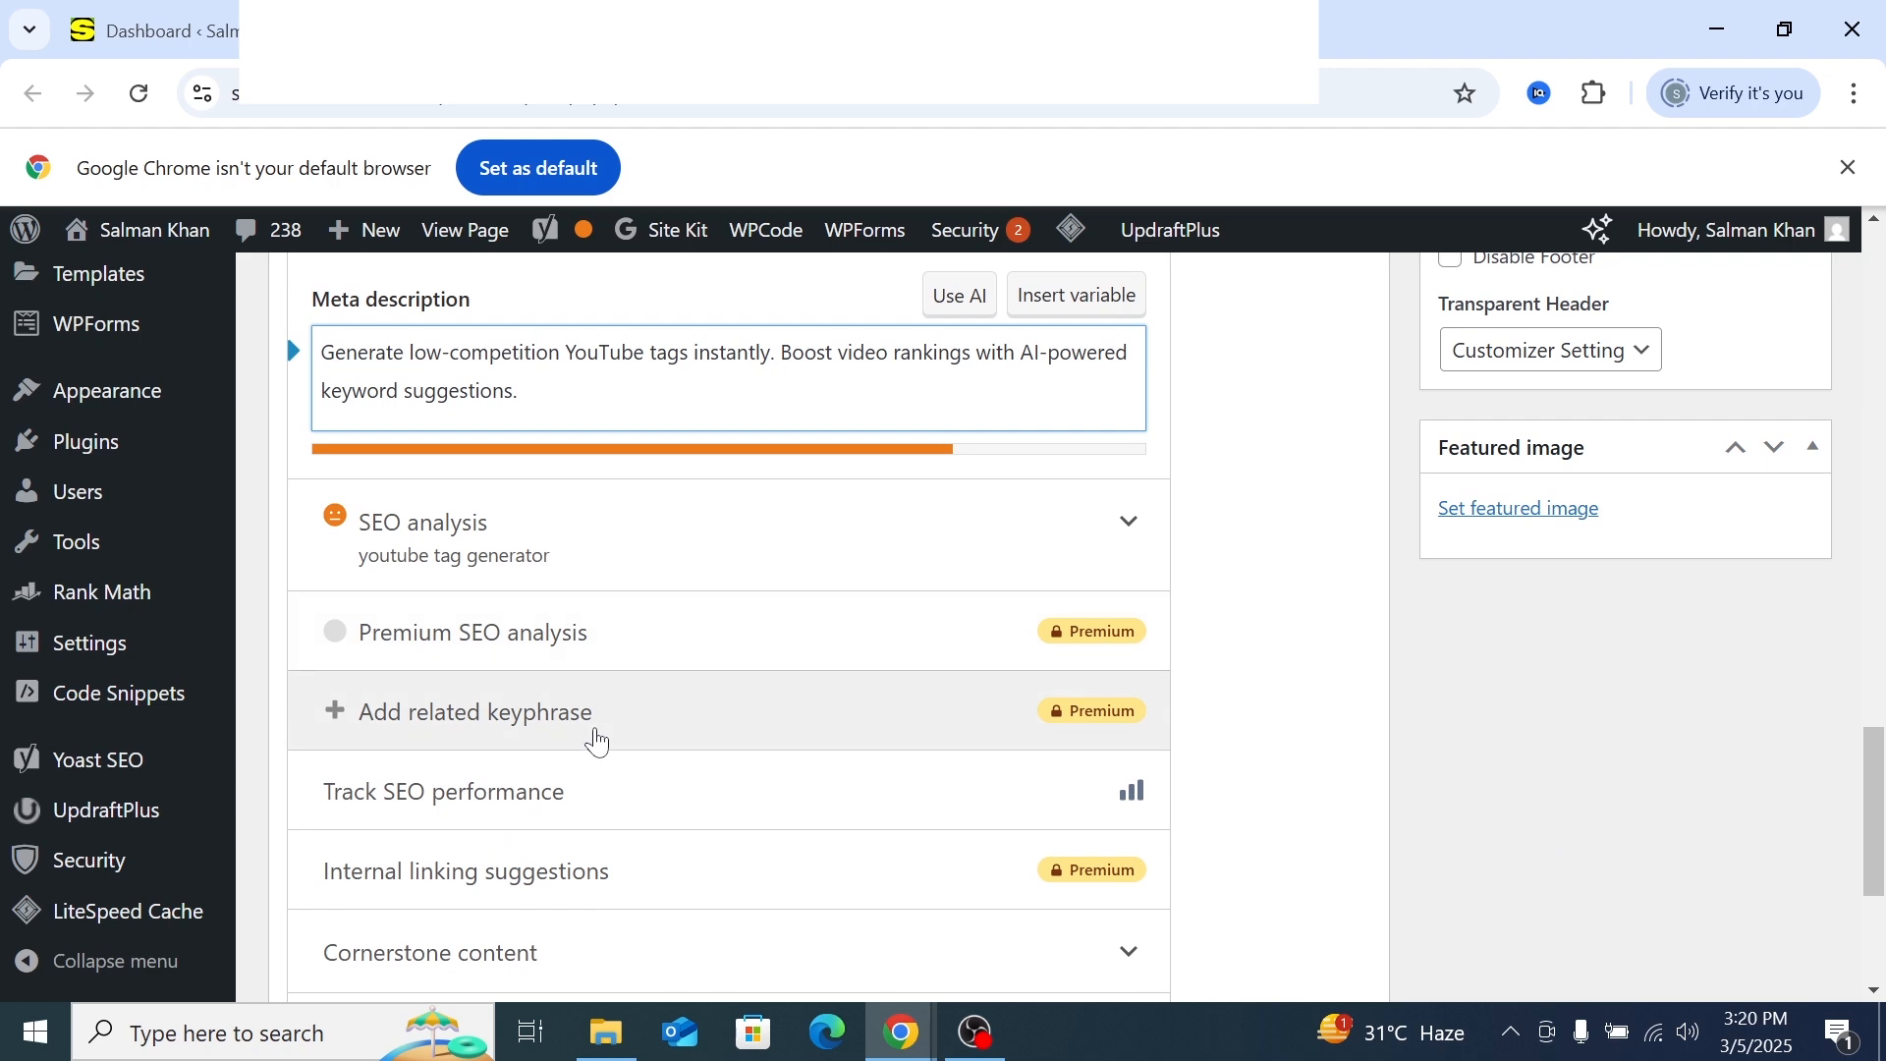
scroll(597, 743, "down", 3)
scroll(598, 744, "up", 2)
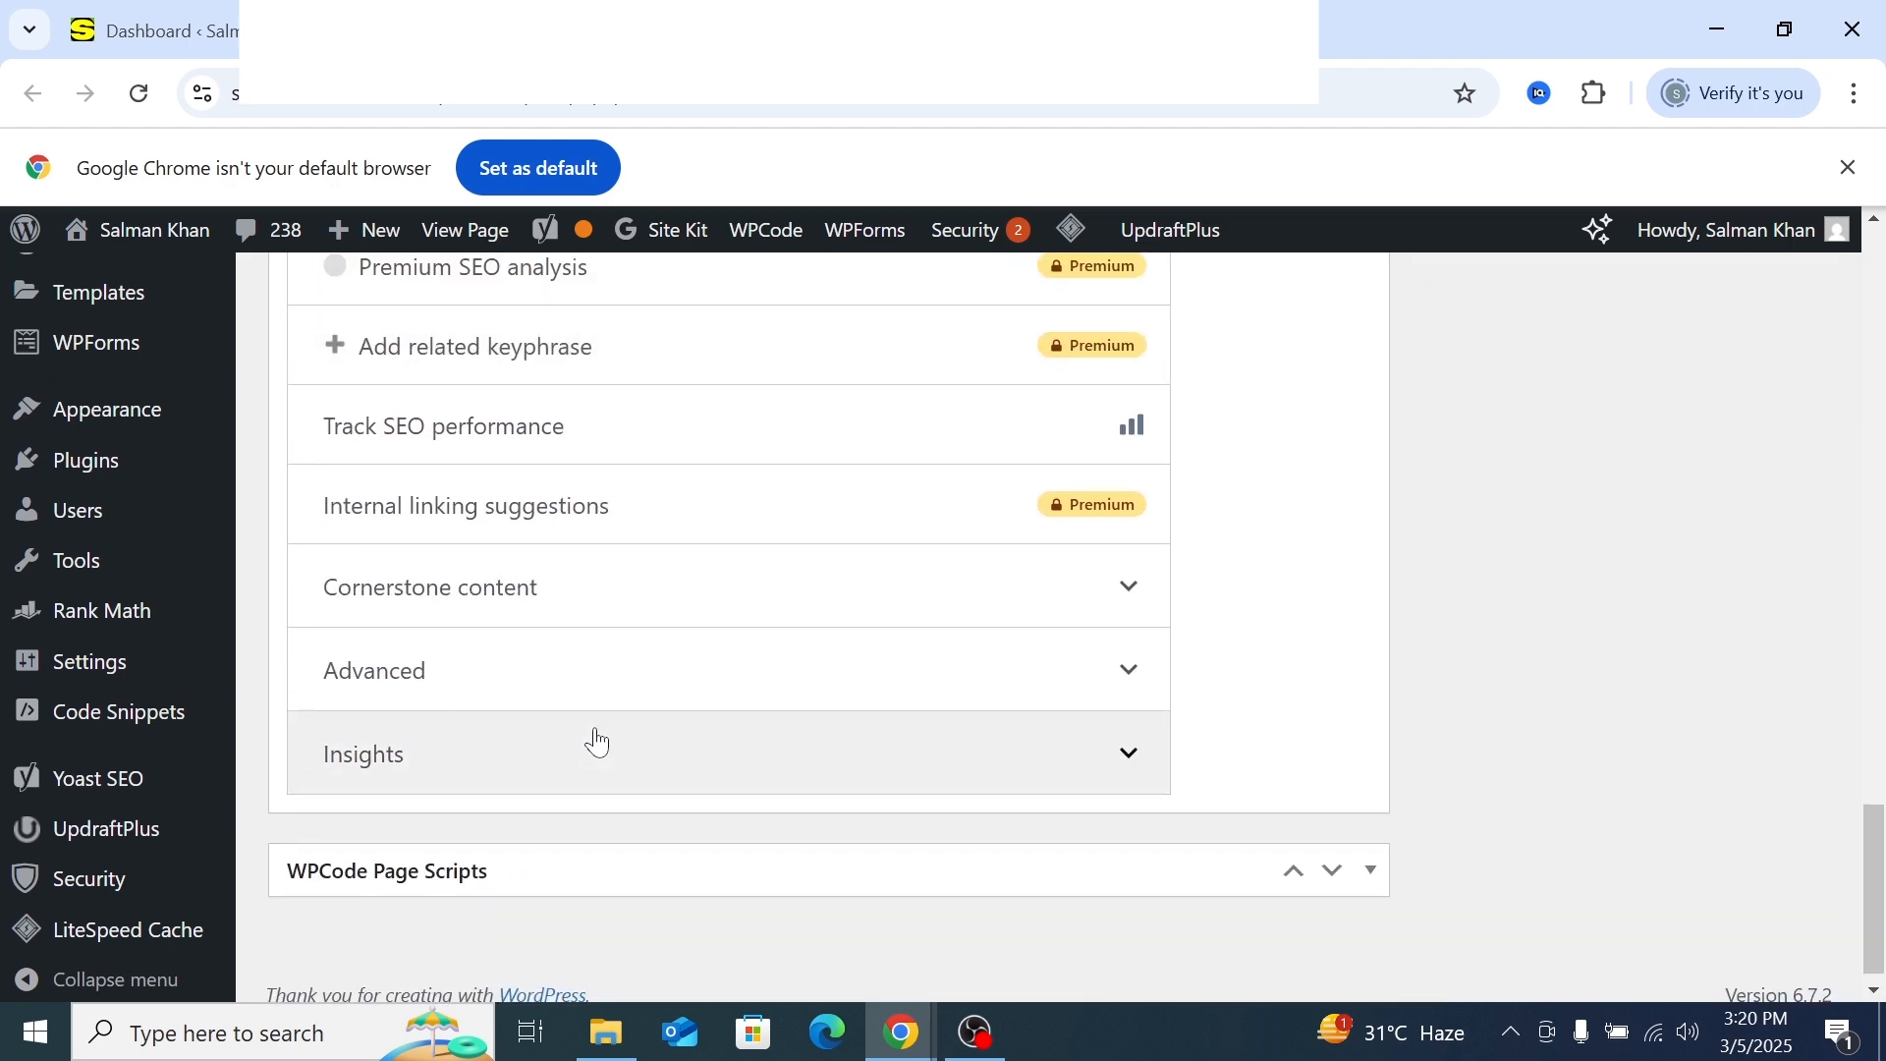
left_click(611, 465)
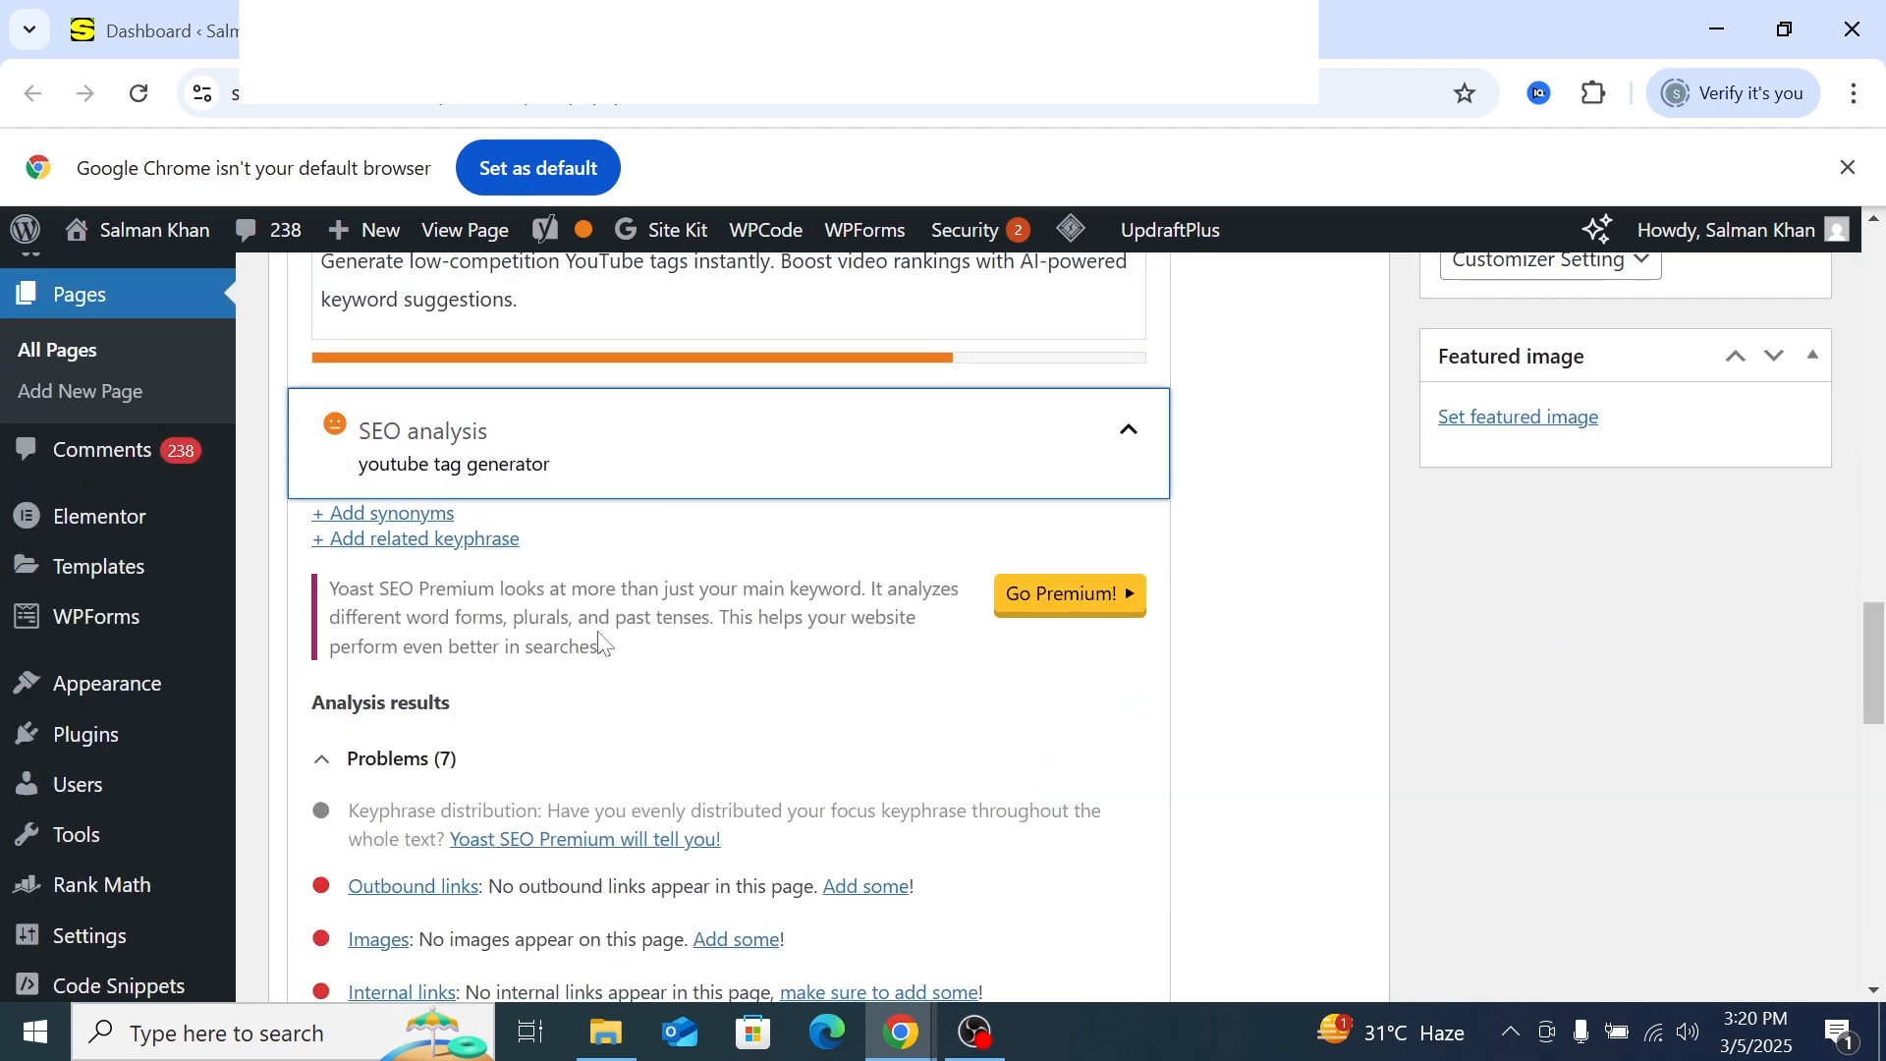
scroll(410, 752, "down", 2)
scroll(410, 753, "down", 3)
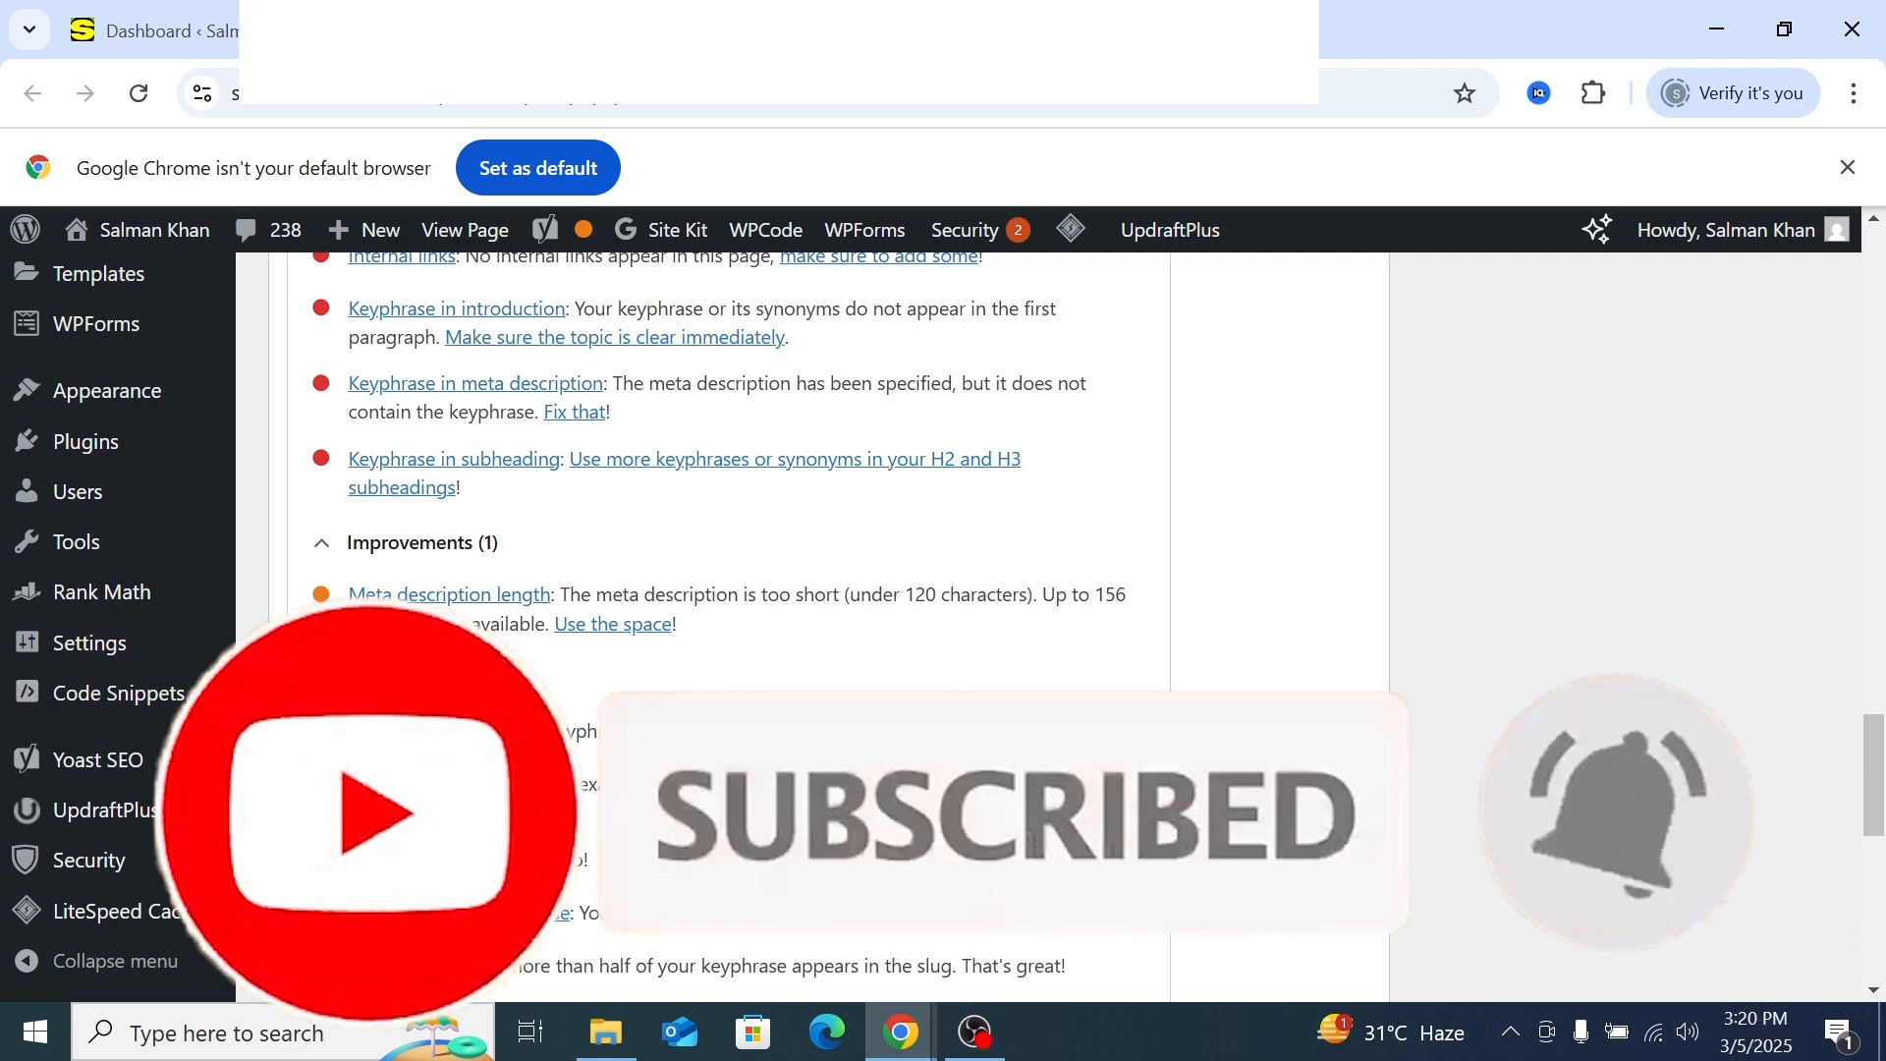
Examine the meta description length improvement, including its minimum length and available character limit
left_click_drag(571, 594, 884, 595)
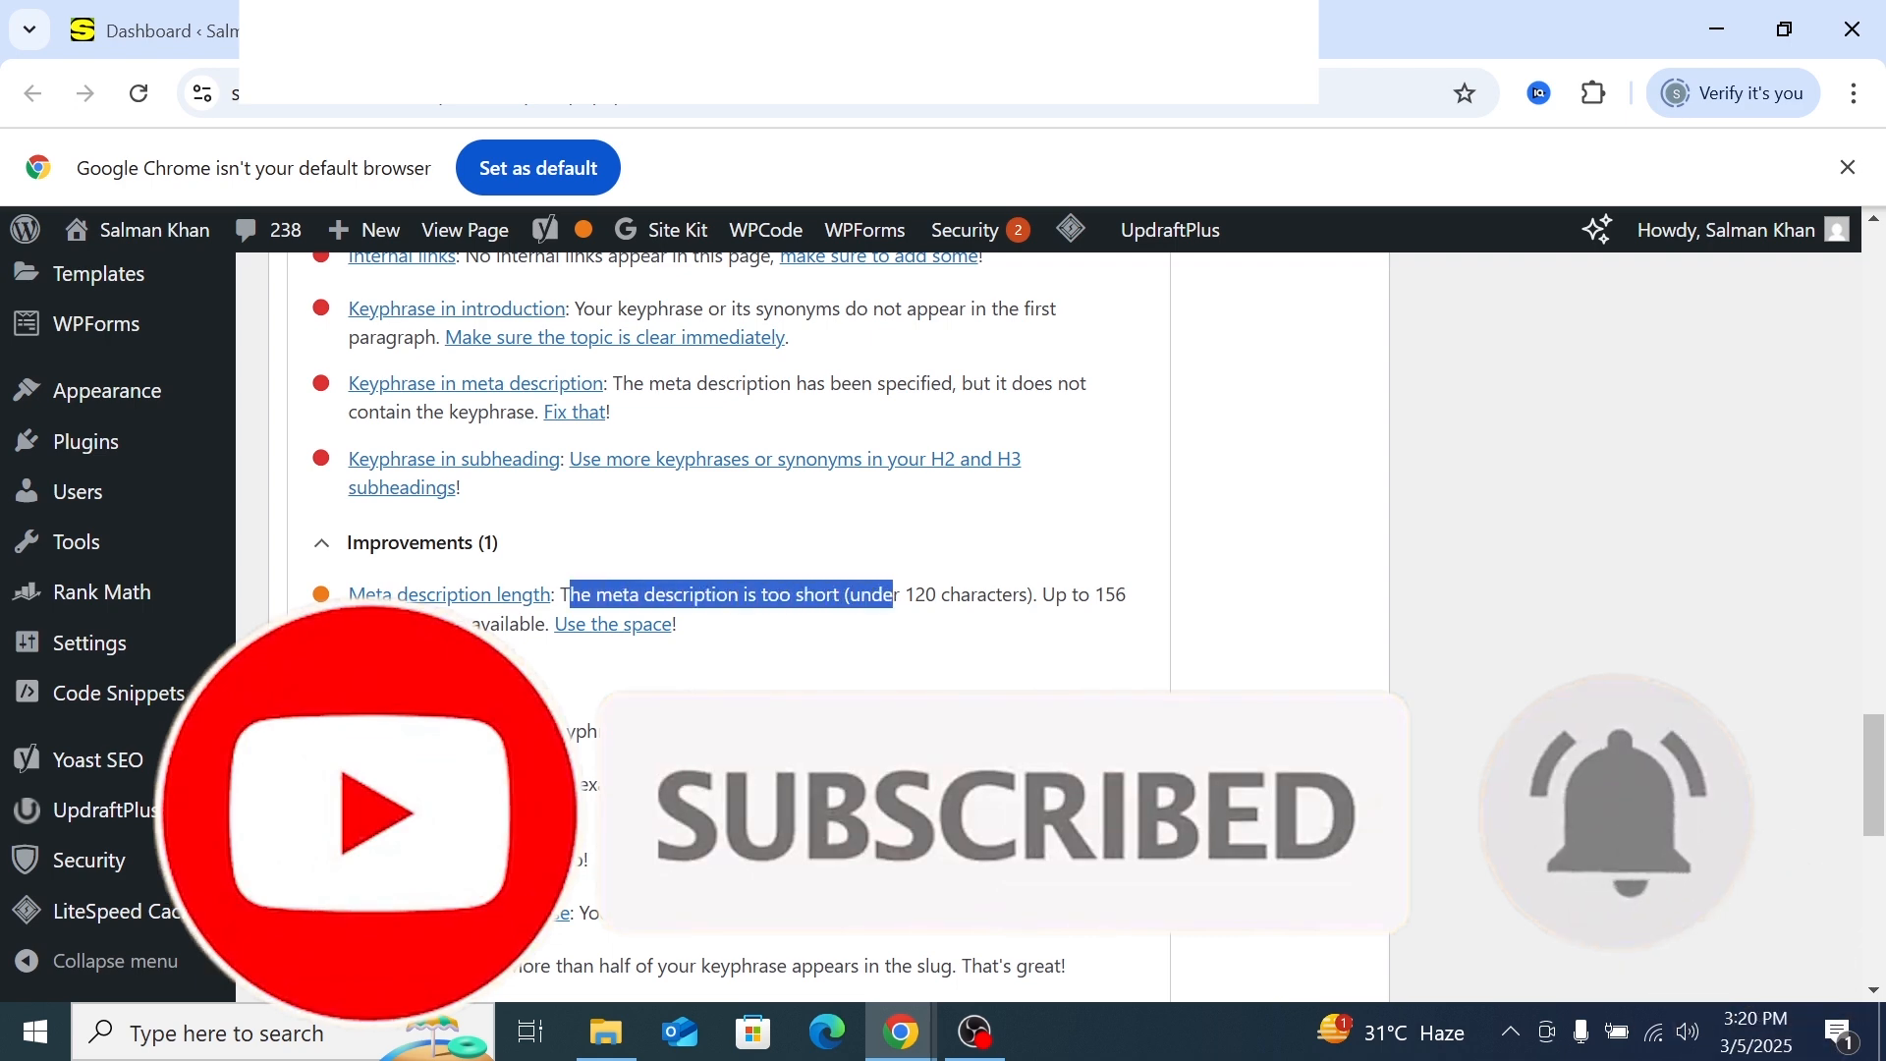
left_click(904, 622)
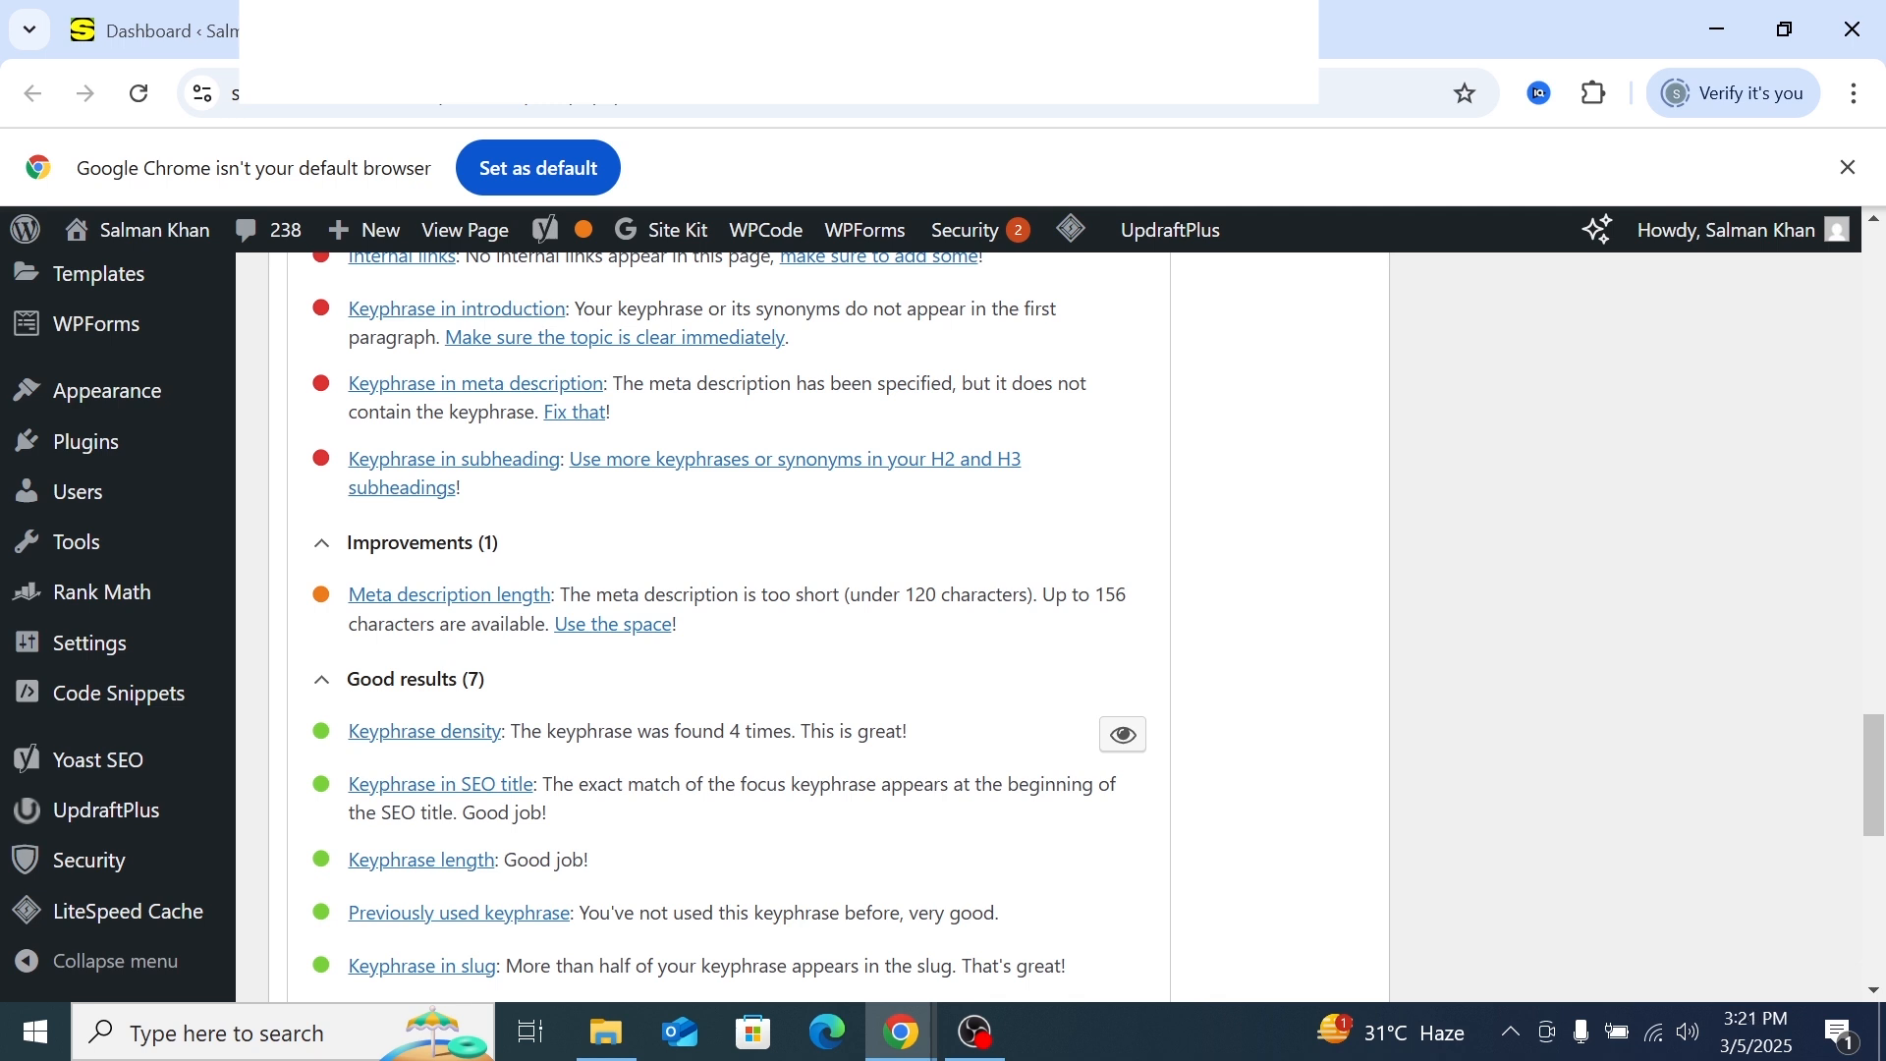
left_click_drag(905, 594, 961, 594)
left_click_drag(853, 45, 428, 116)
left_click_drag(673, 666, 707, 667)
double_click(655, 106)
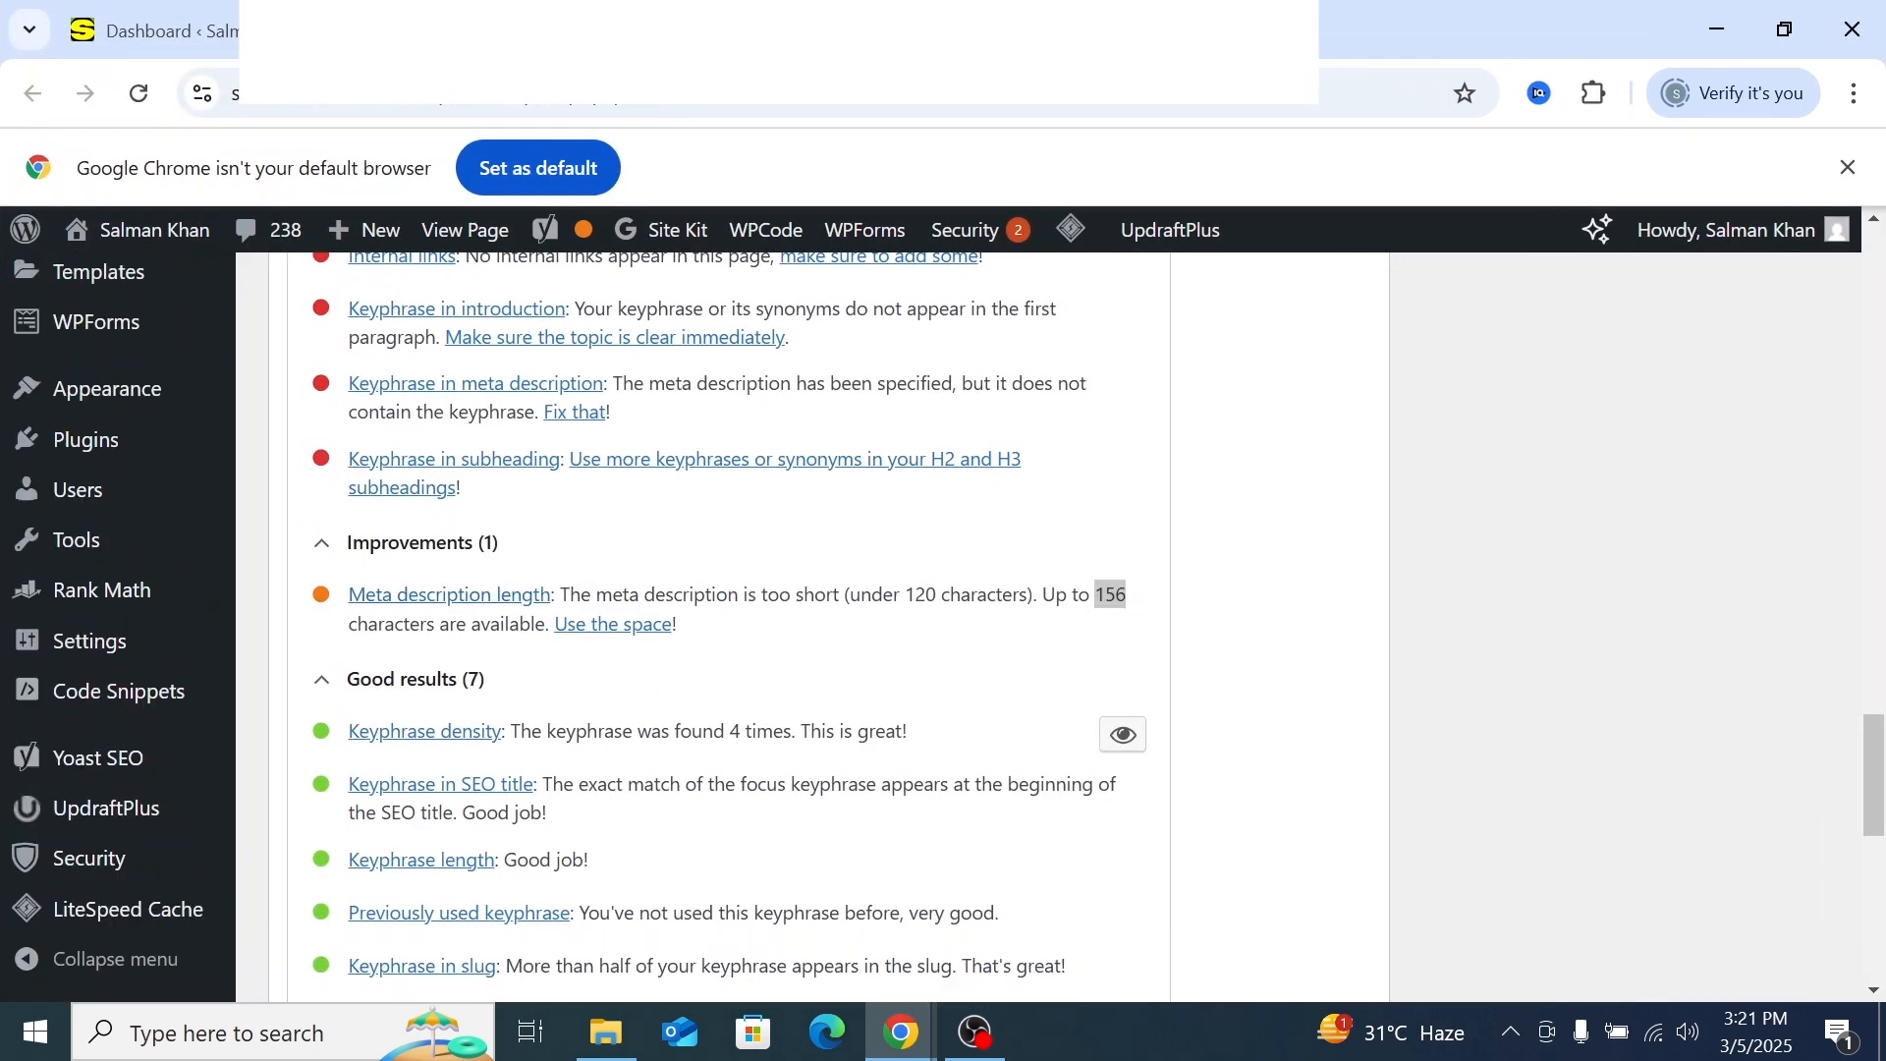
left_click_drag(349, 624, 551, 627)
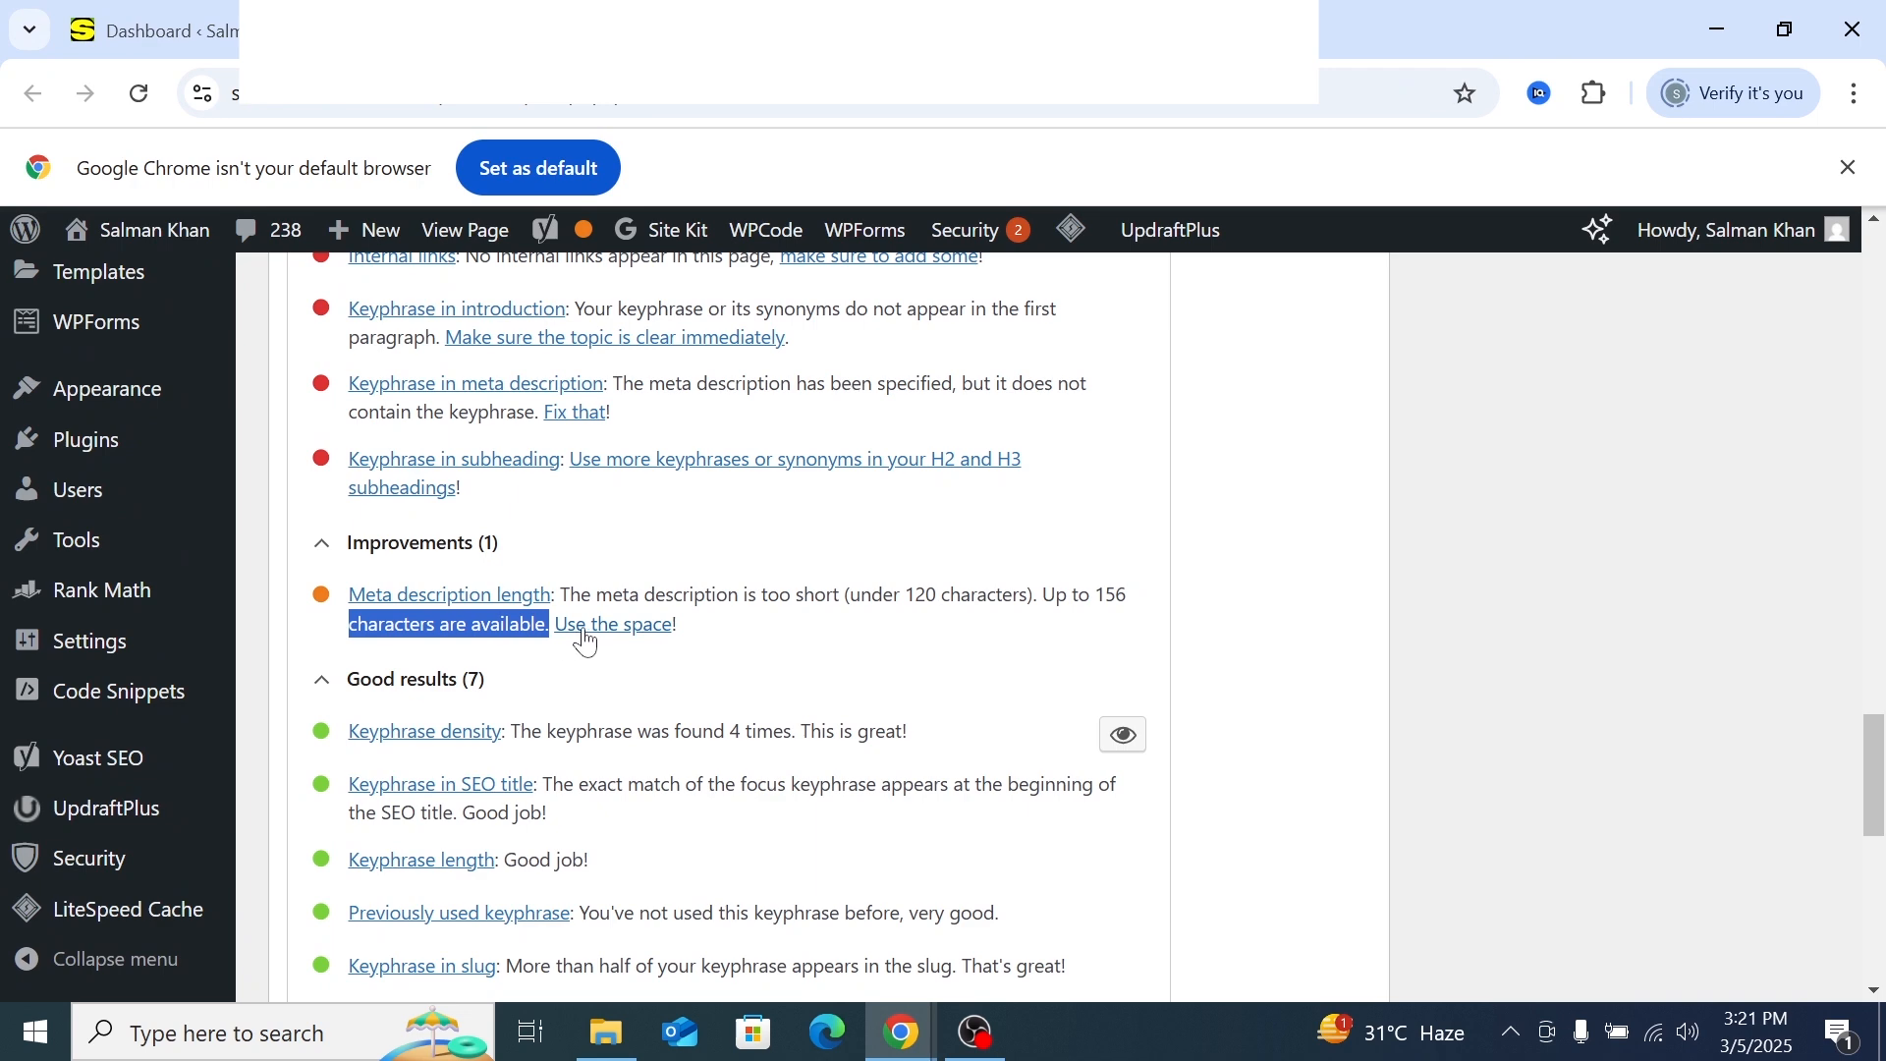
left_click_drag(678, 626, 631, 626)
Return to the meta description and check its wording for the focus keyphrase
scroll(639, 661, "up", 10)
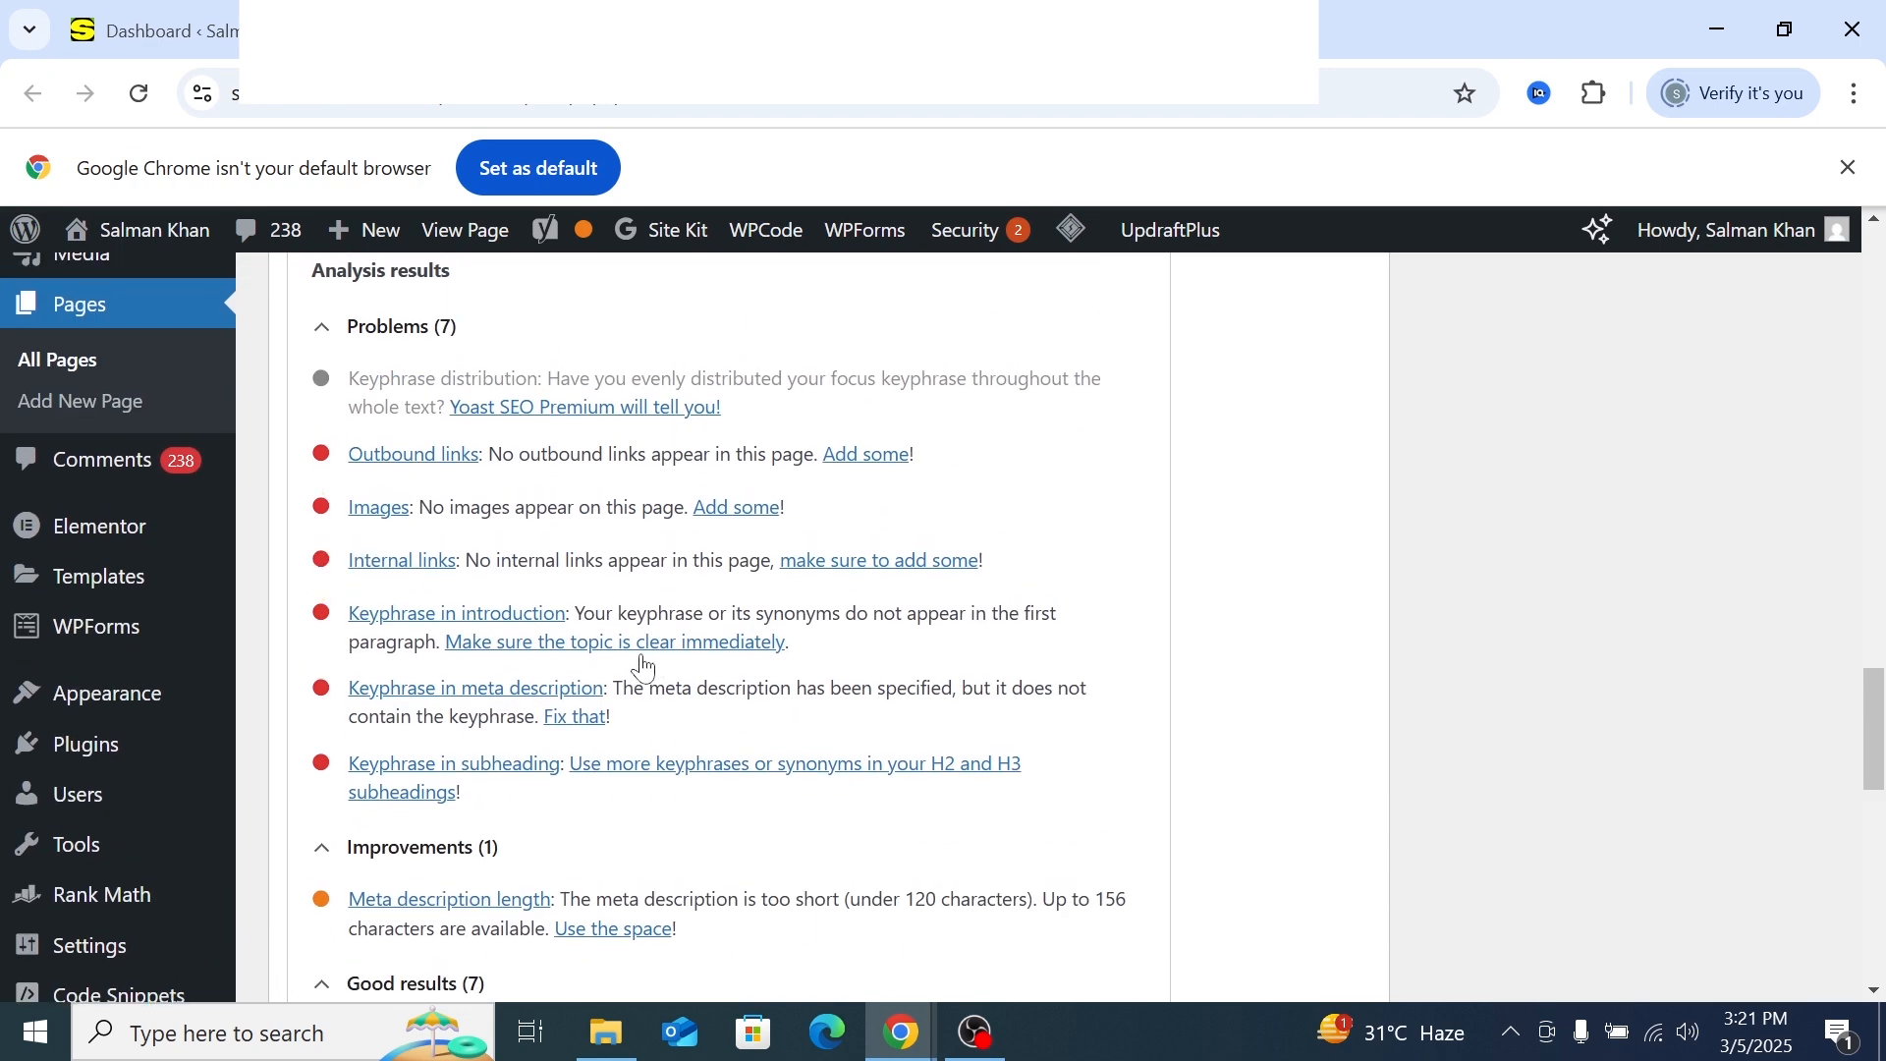
scroll(643, 663, "up", 4)
scroll(638, 668, "down", 2)
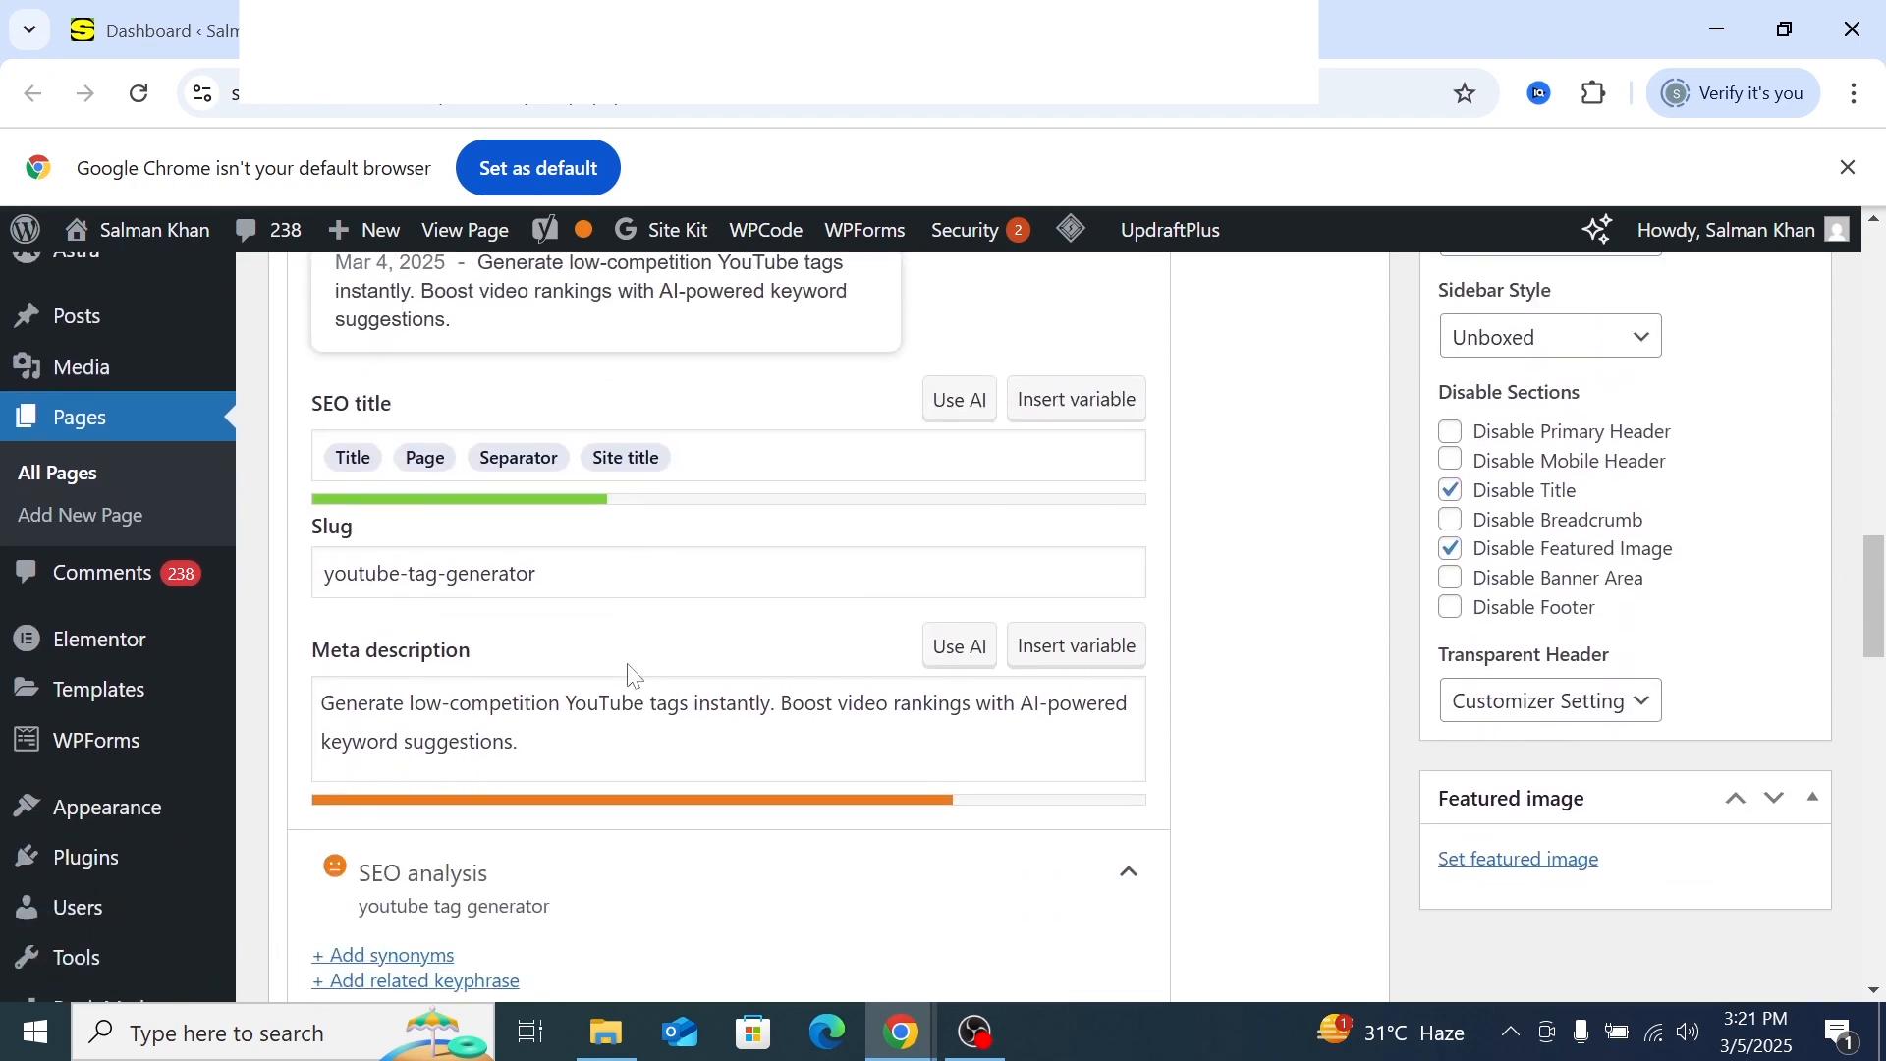
left_click(518, 741)
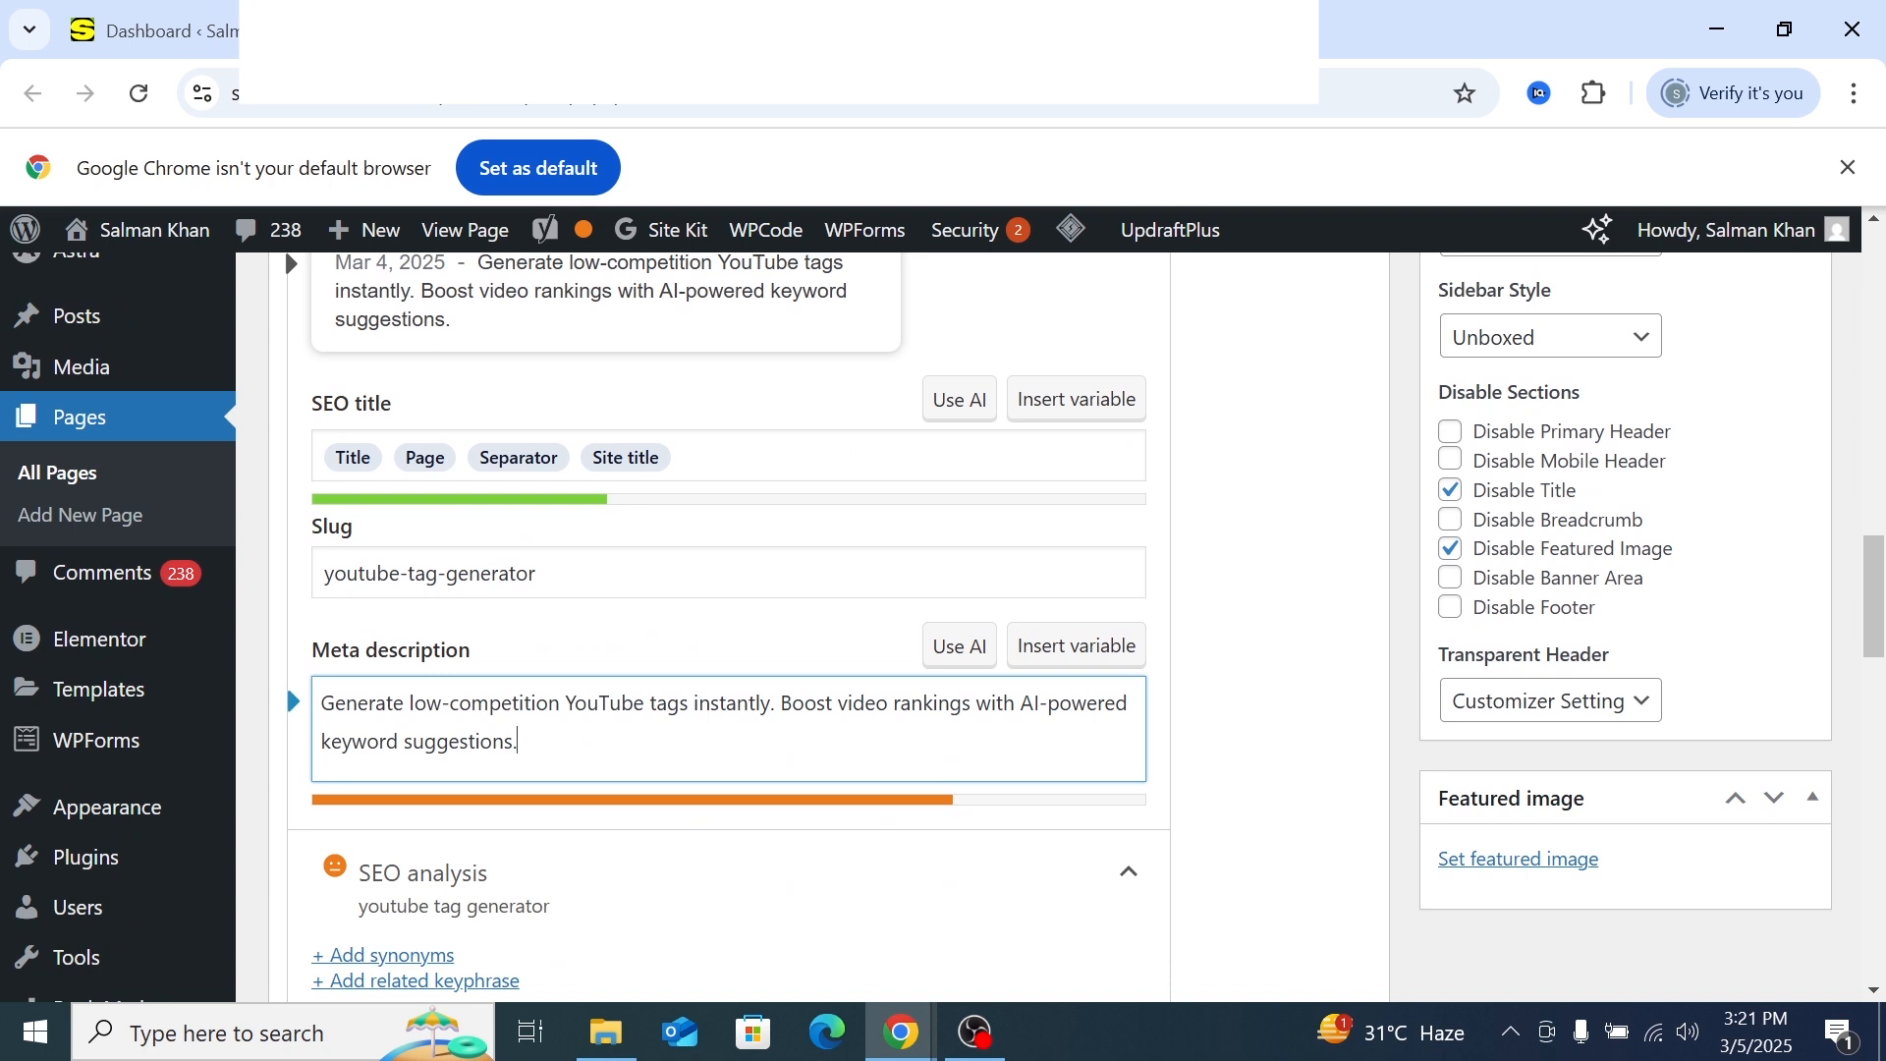
left_click_drag(322, 703, 775, 703)
left_click(566, 704)
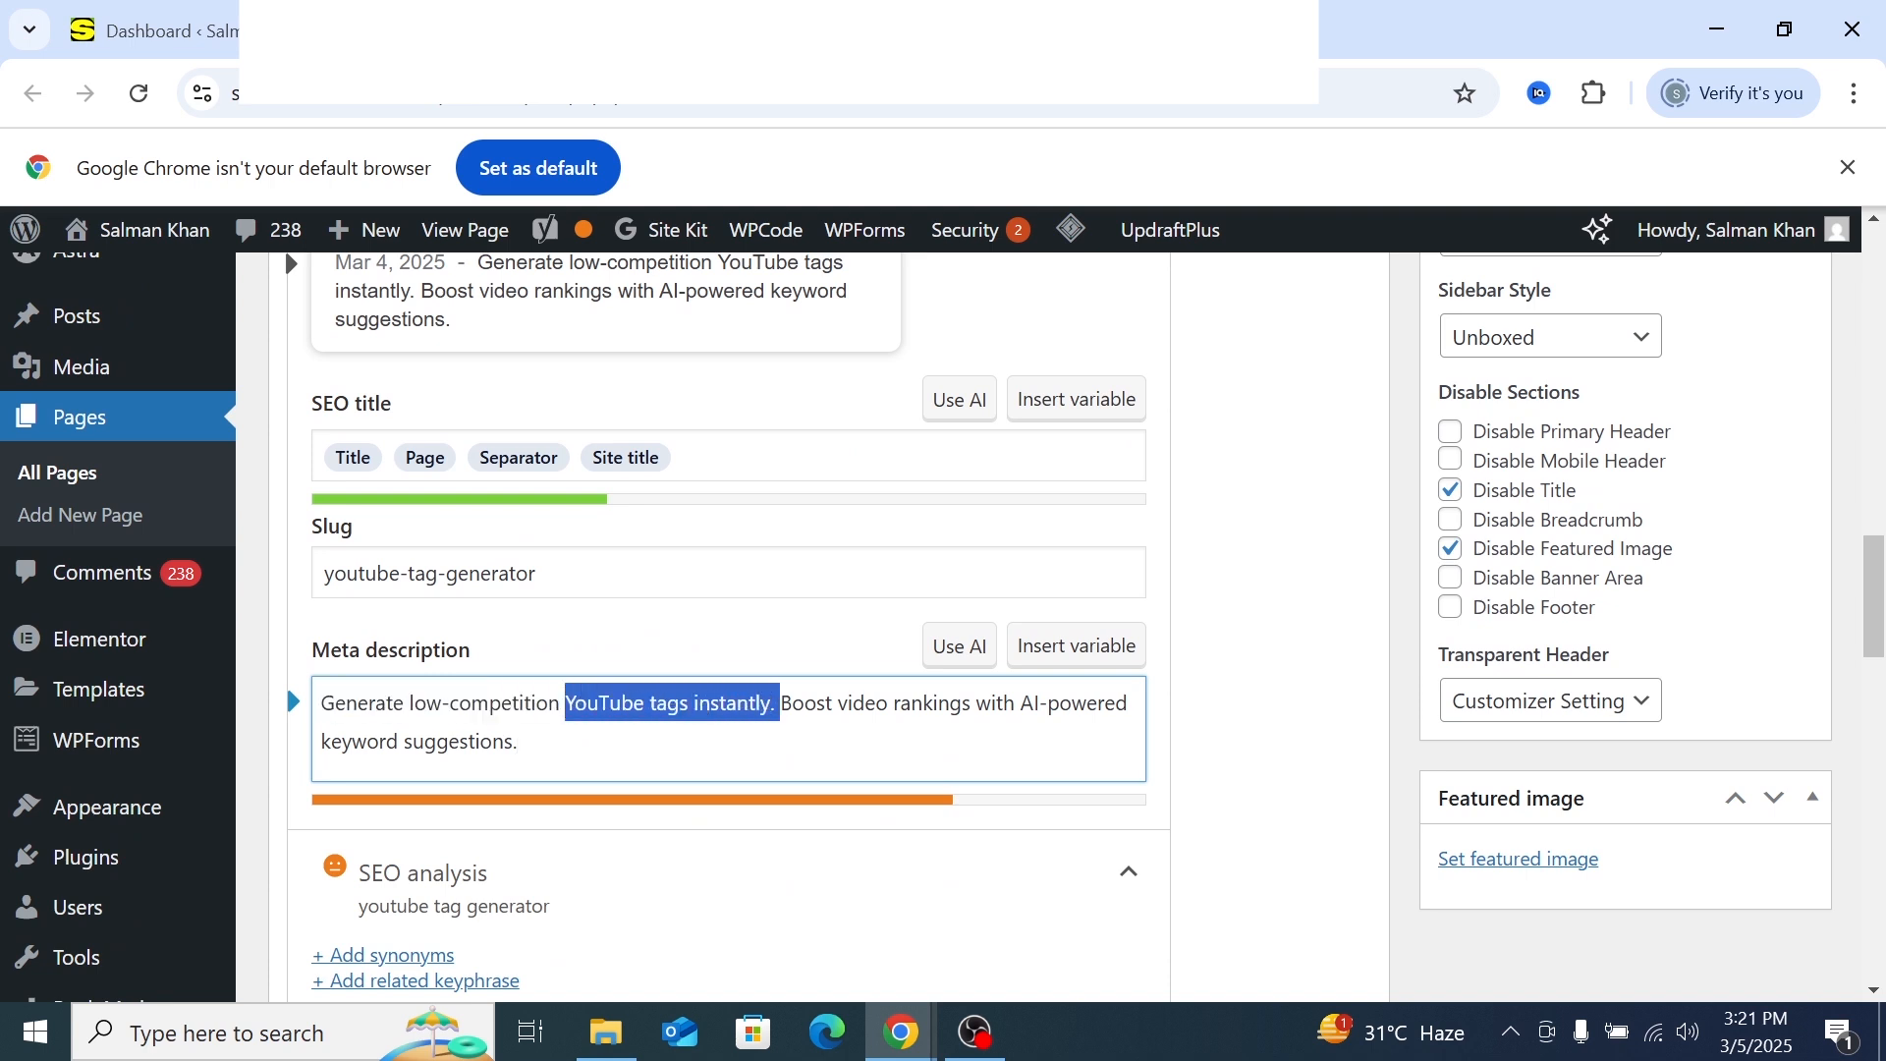
double_click(863, 704)
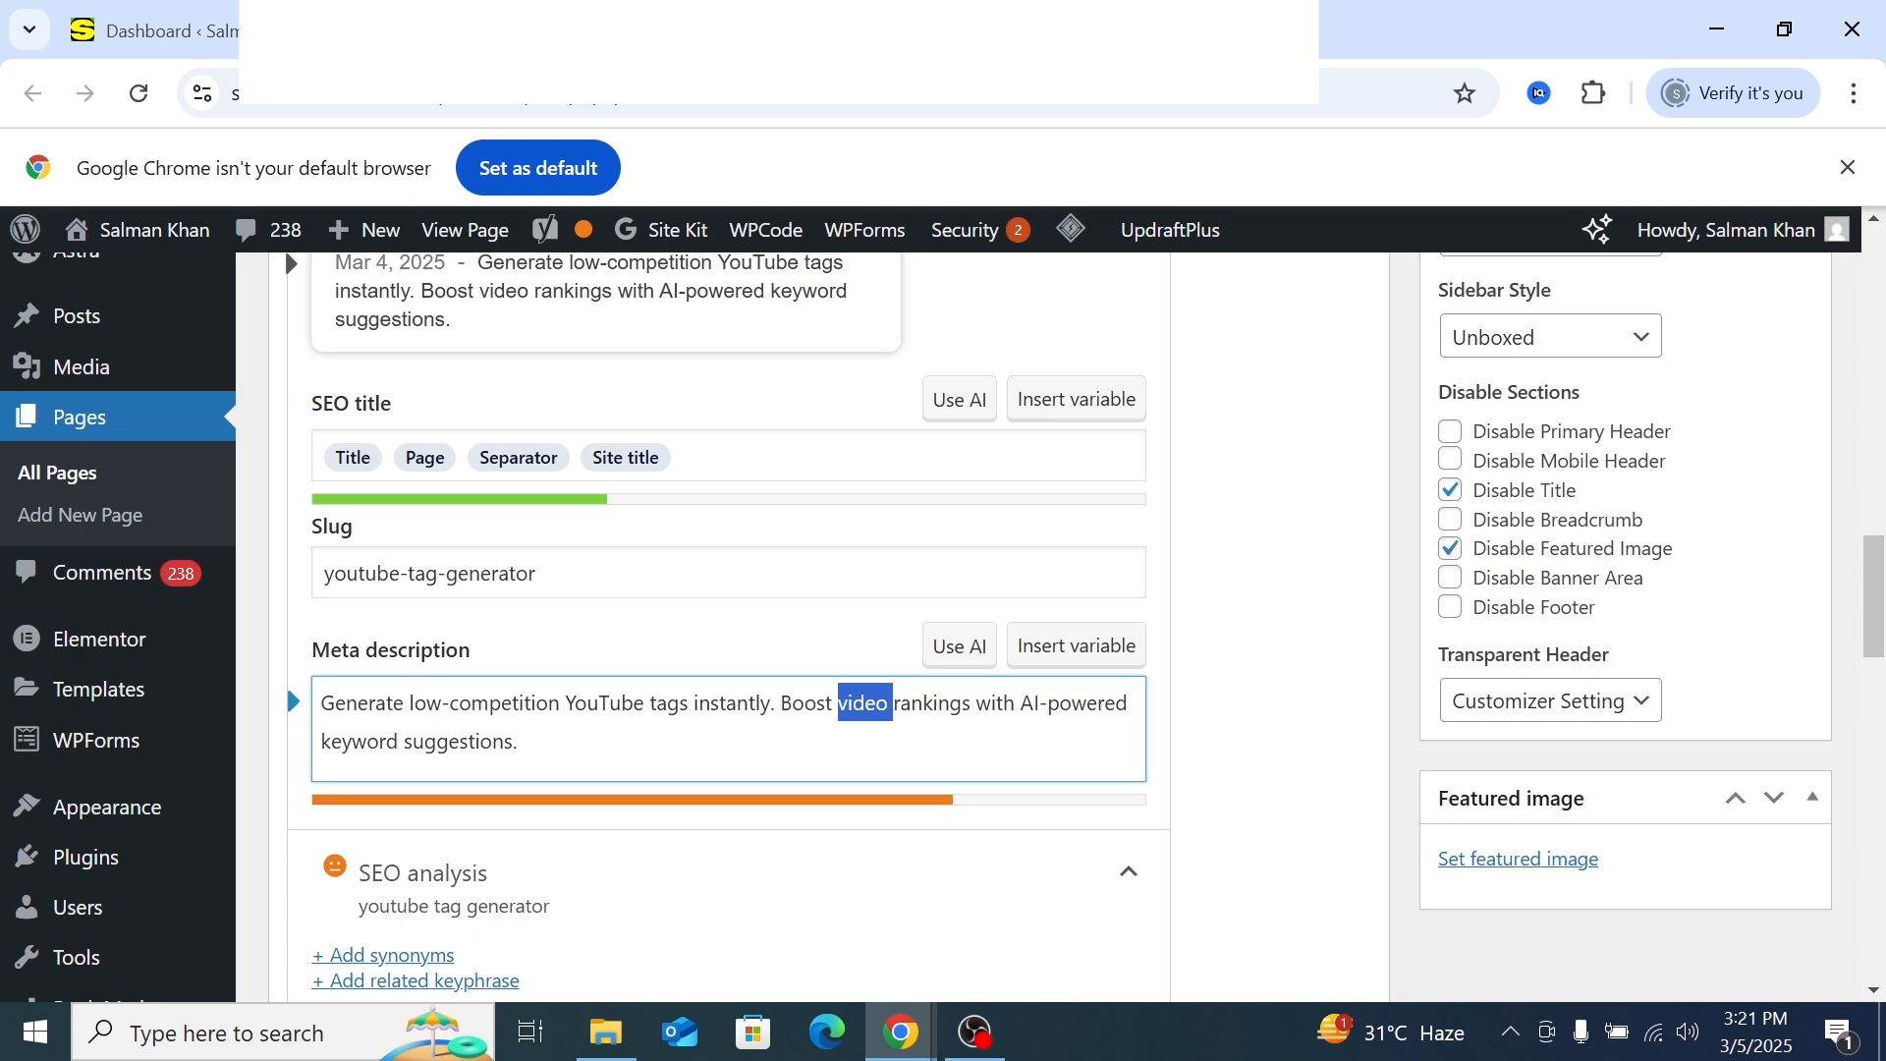
left_click(522, 741)
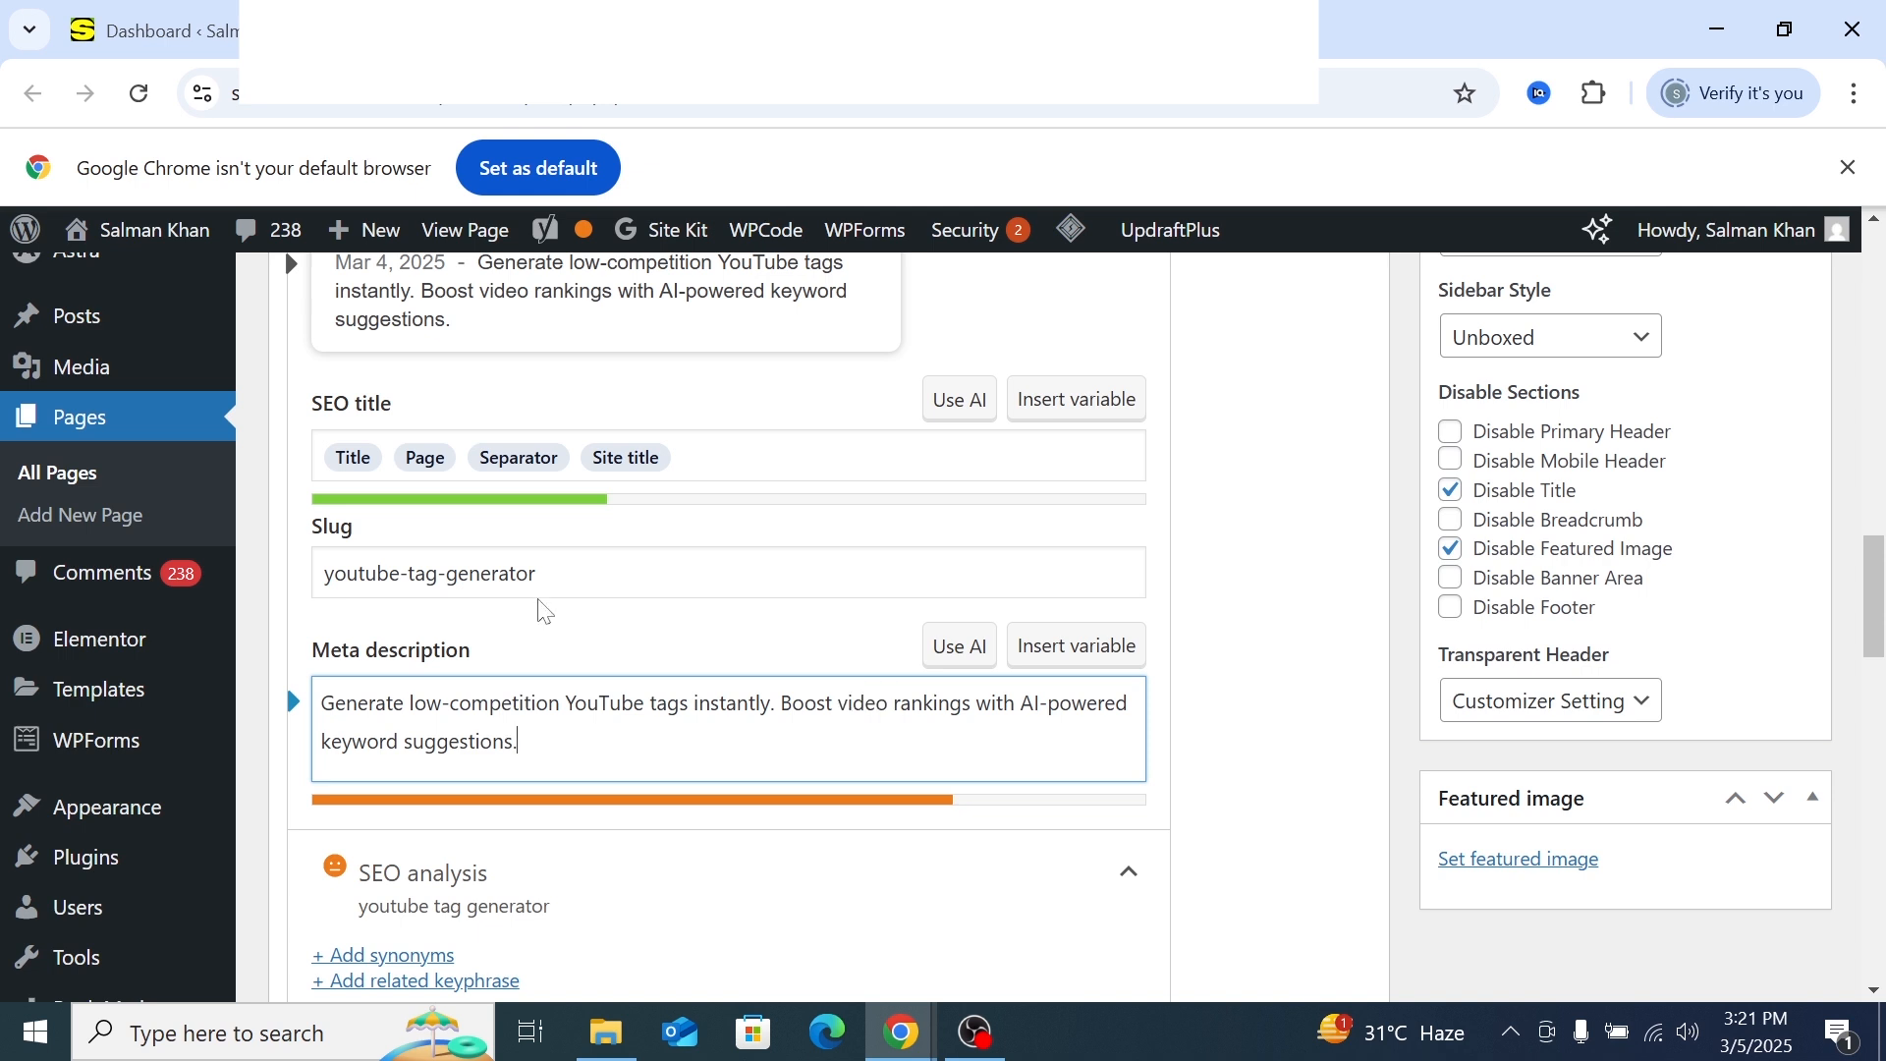
Compare the individual words of the slug with the wording of the meta description
left_click_drag(538, 574, 324, 573)
left_click(378, 574)
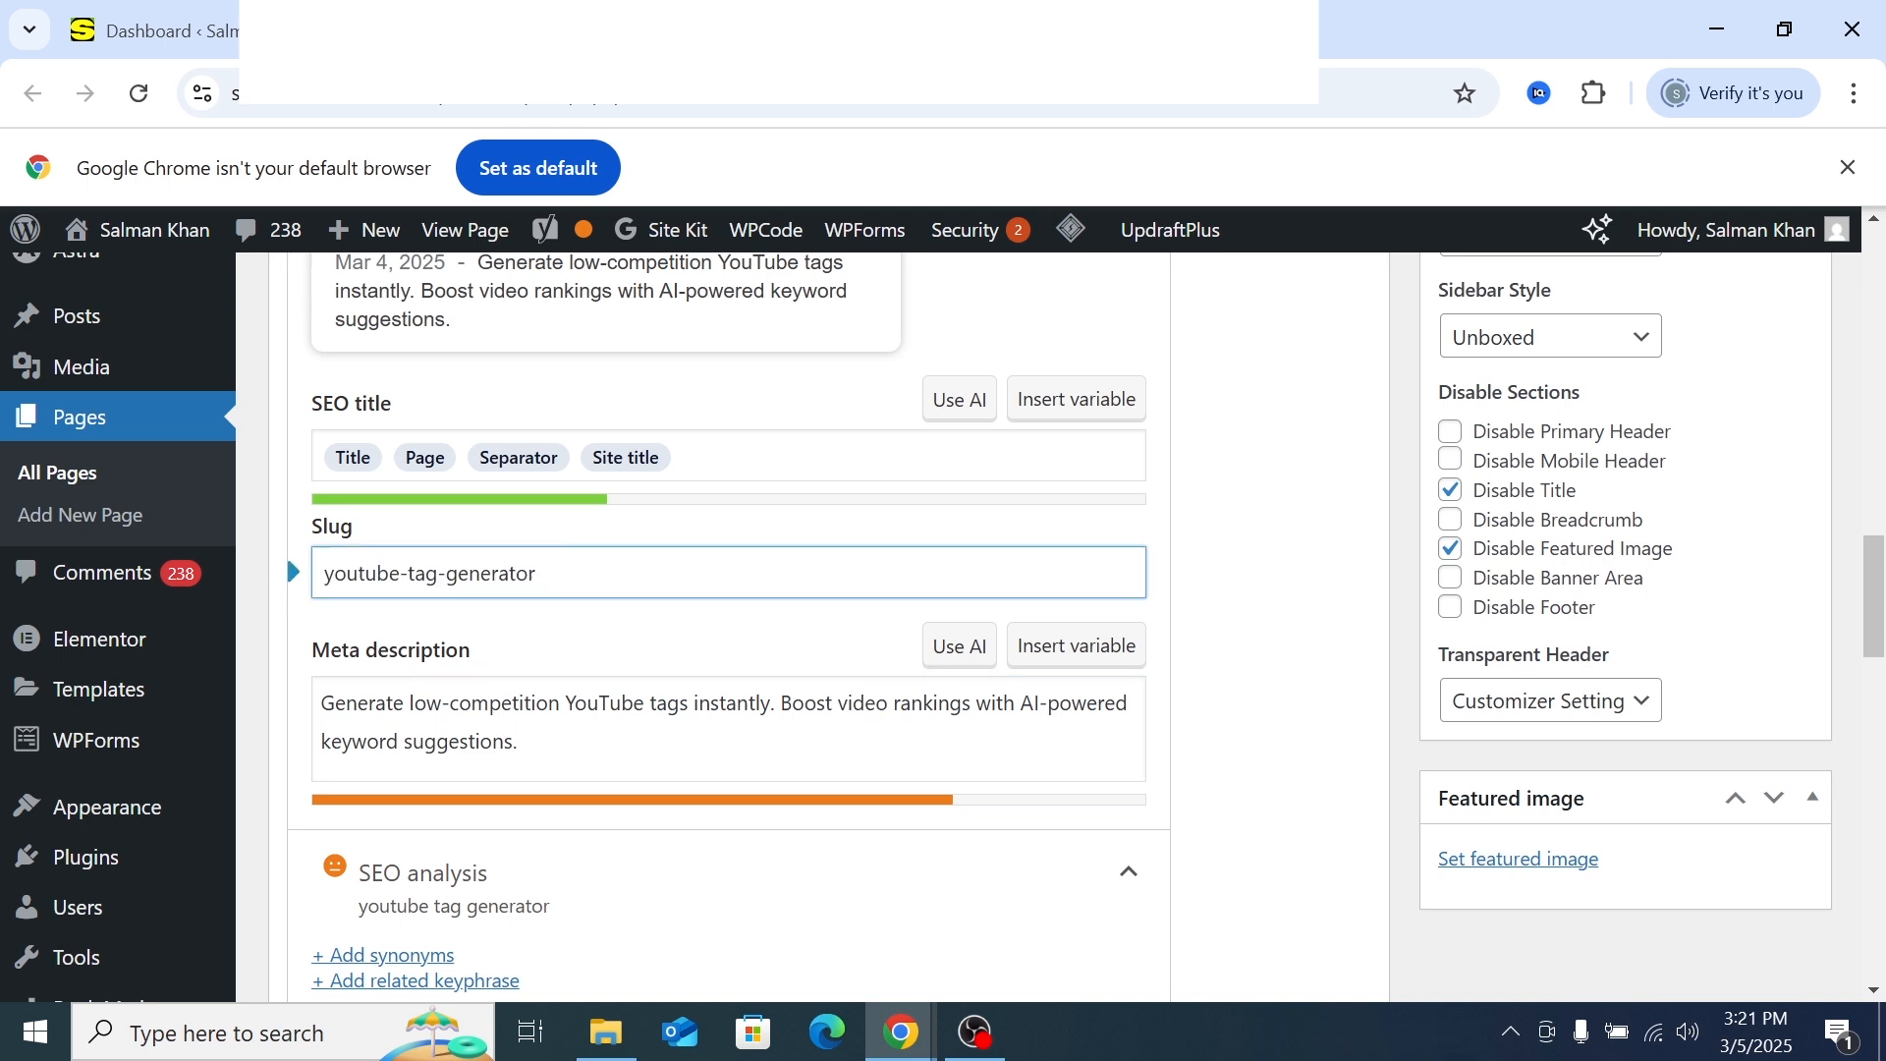
left_click(446, 573)
double_click(448, 573)
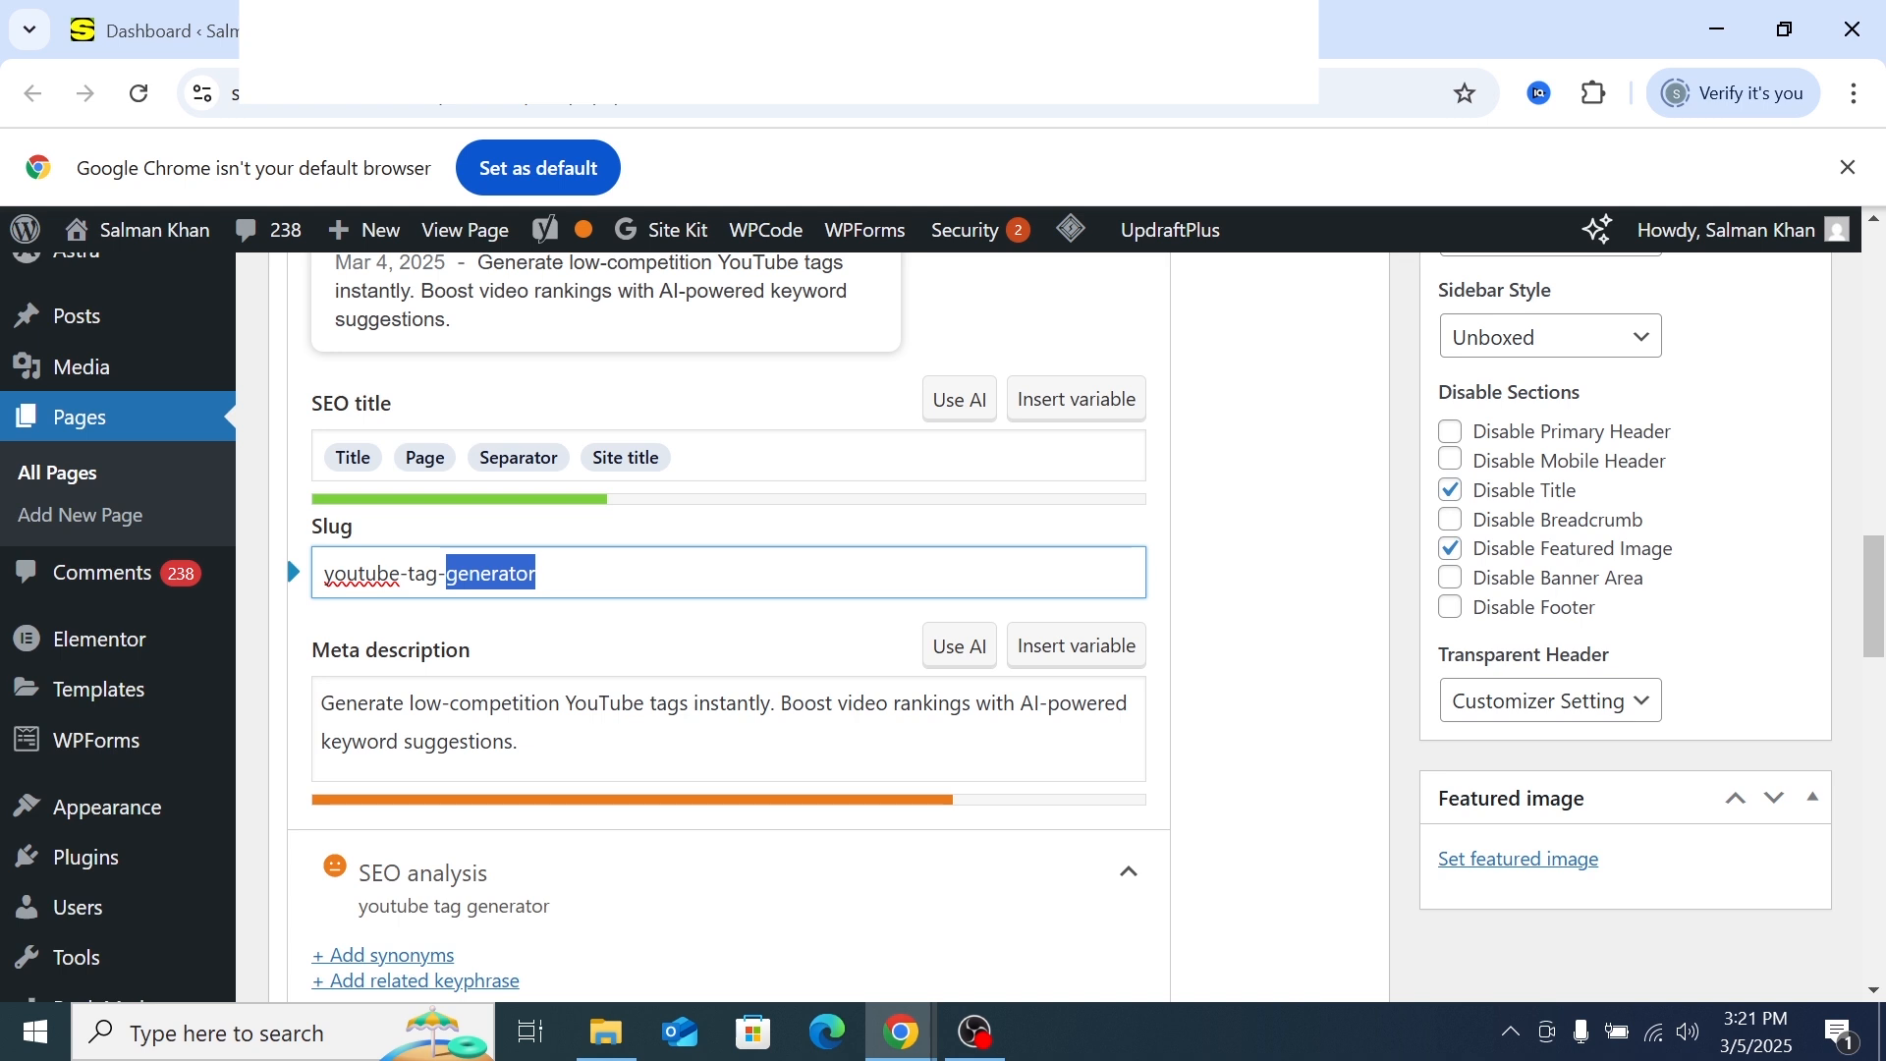
left_click(538, 574)
left_click_drag(324, 574, 389, 574)
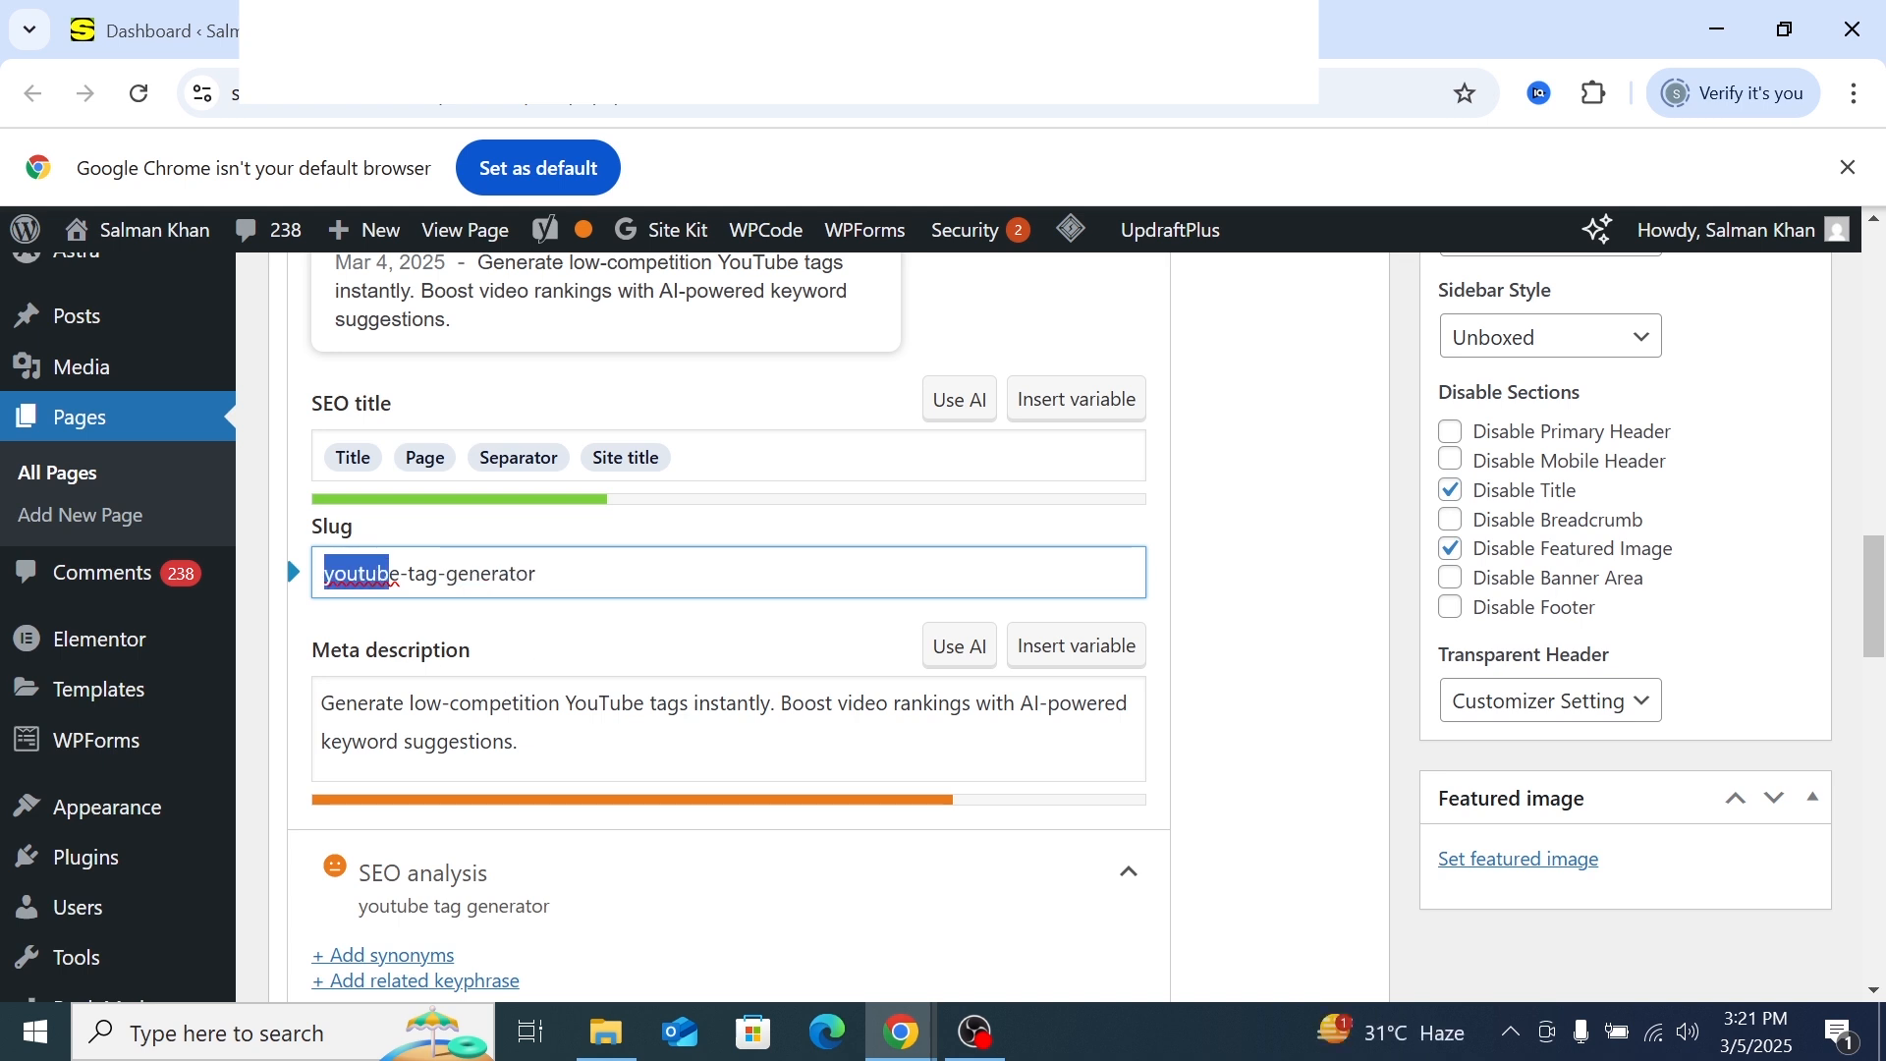
left_click_drag(564, 703, 644, 704)
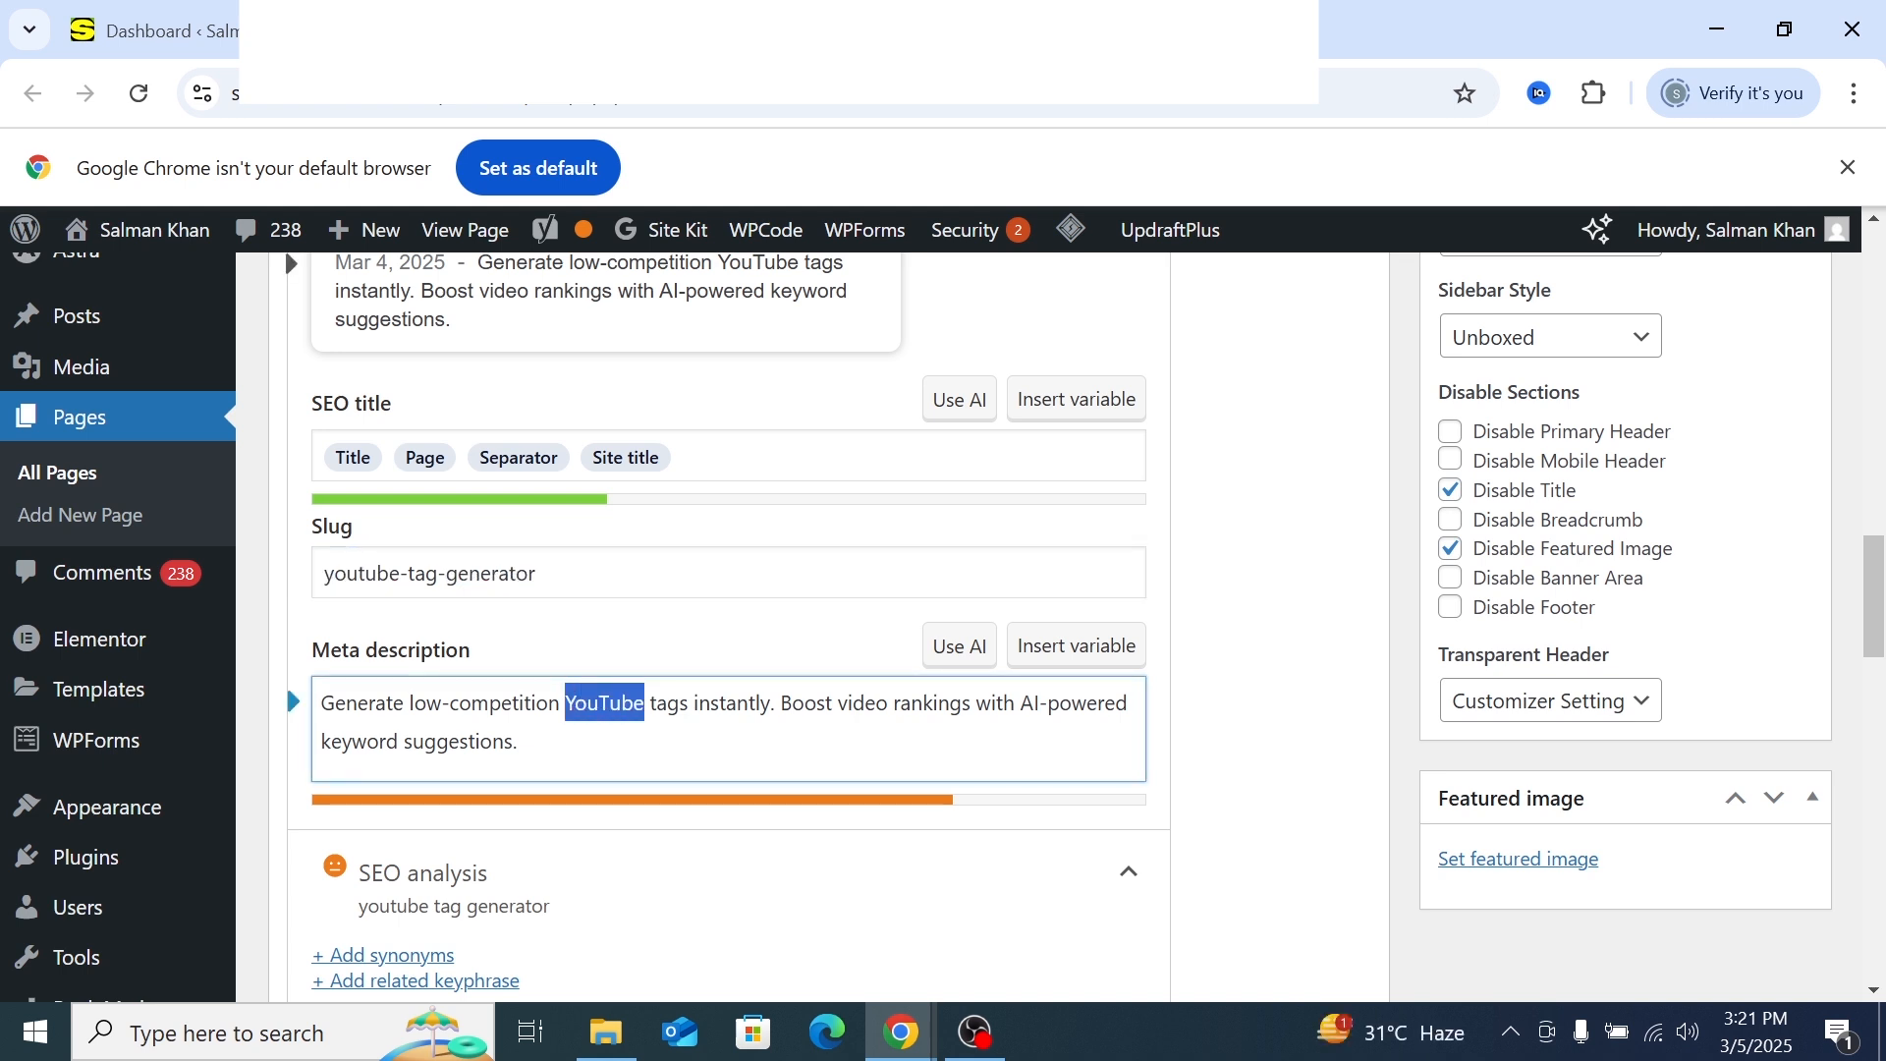
left_click(537, 616)
left_click_drag(408, 574, 438, 574)
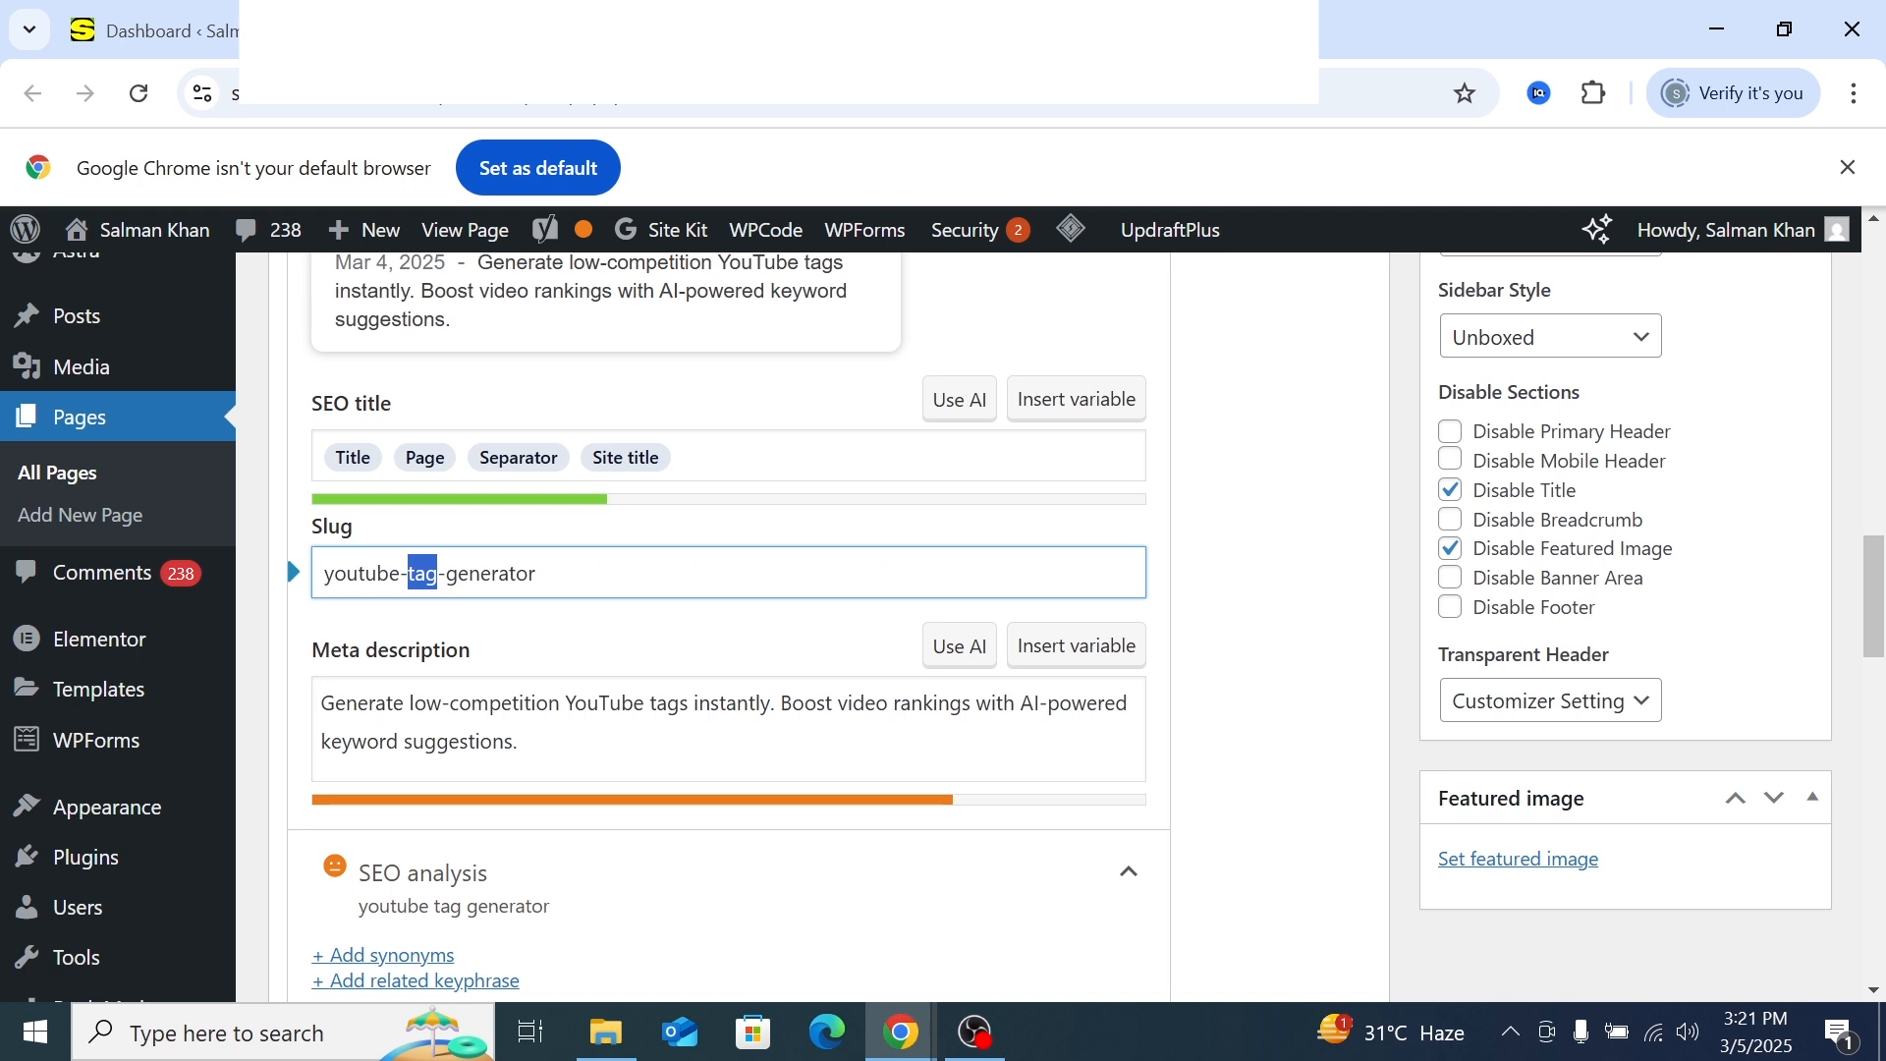
left_click_drag(656, 704, 688, 703)
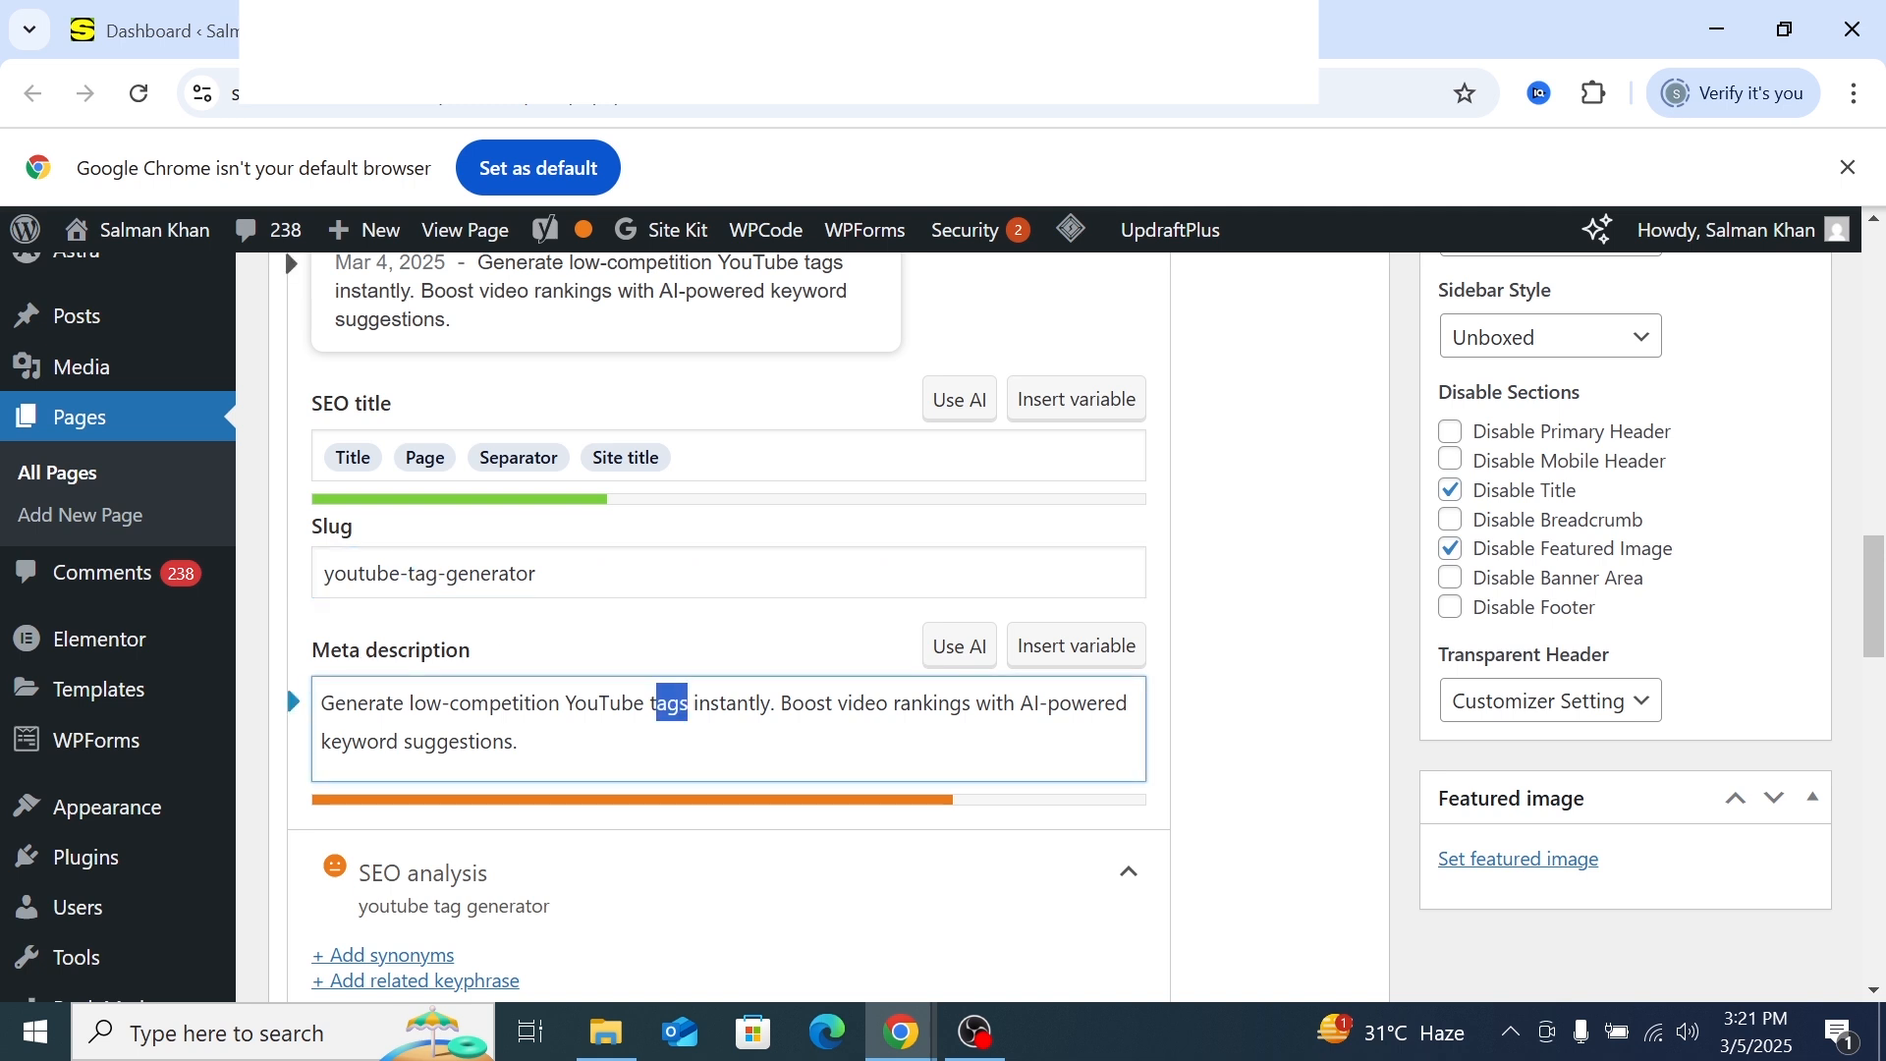
Copy the slug "youtube-tag-generator" and paste it at the end of the meta description
left_click_drag(498, 574, 275, 595)
key("ctrl+c")
left_click(609, 705)
right_click(362, 573)
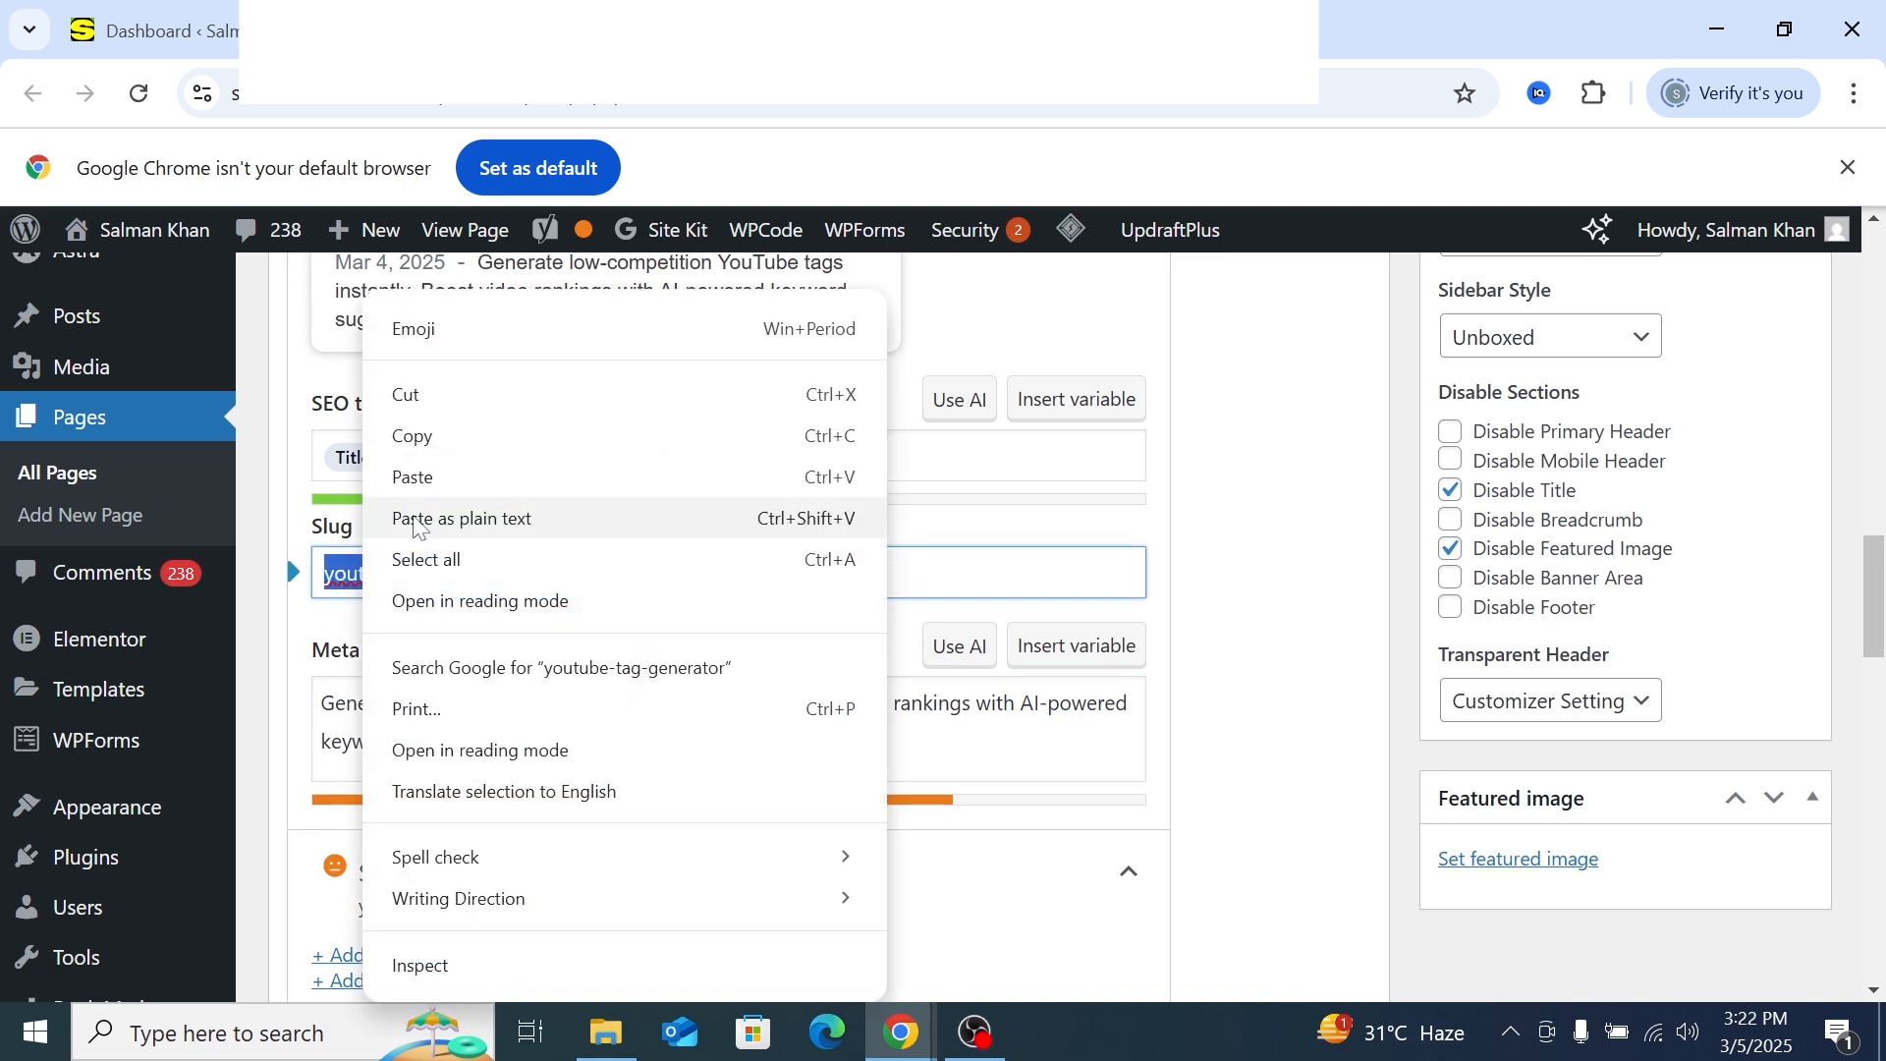
left_click(421, 437)
left_click(562, 744)
right_click(563, 743)
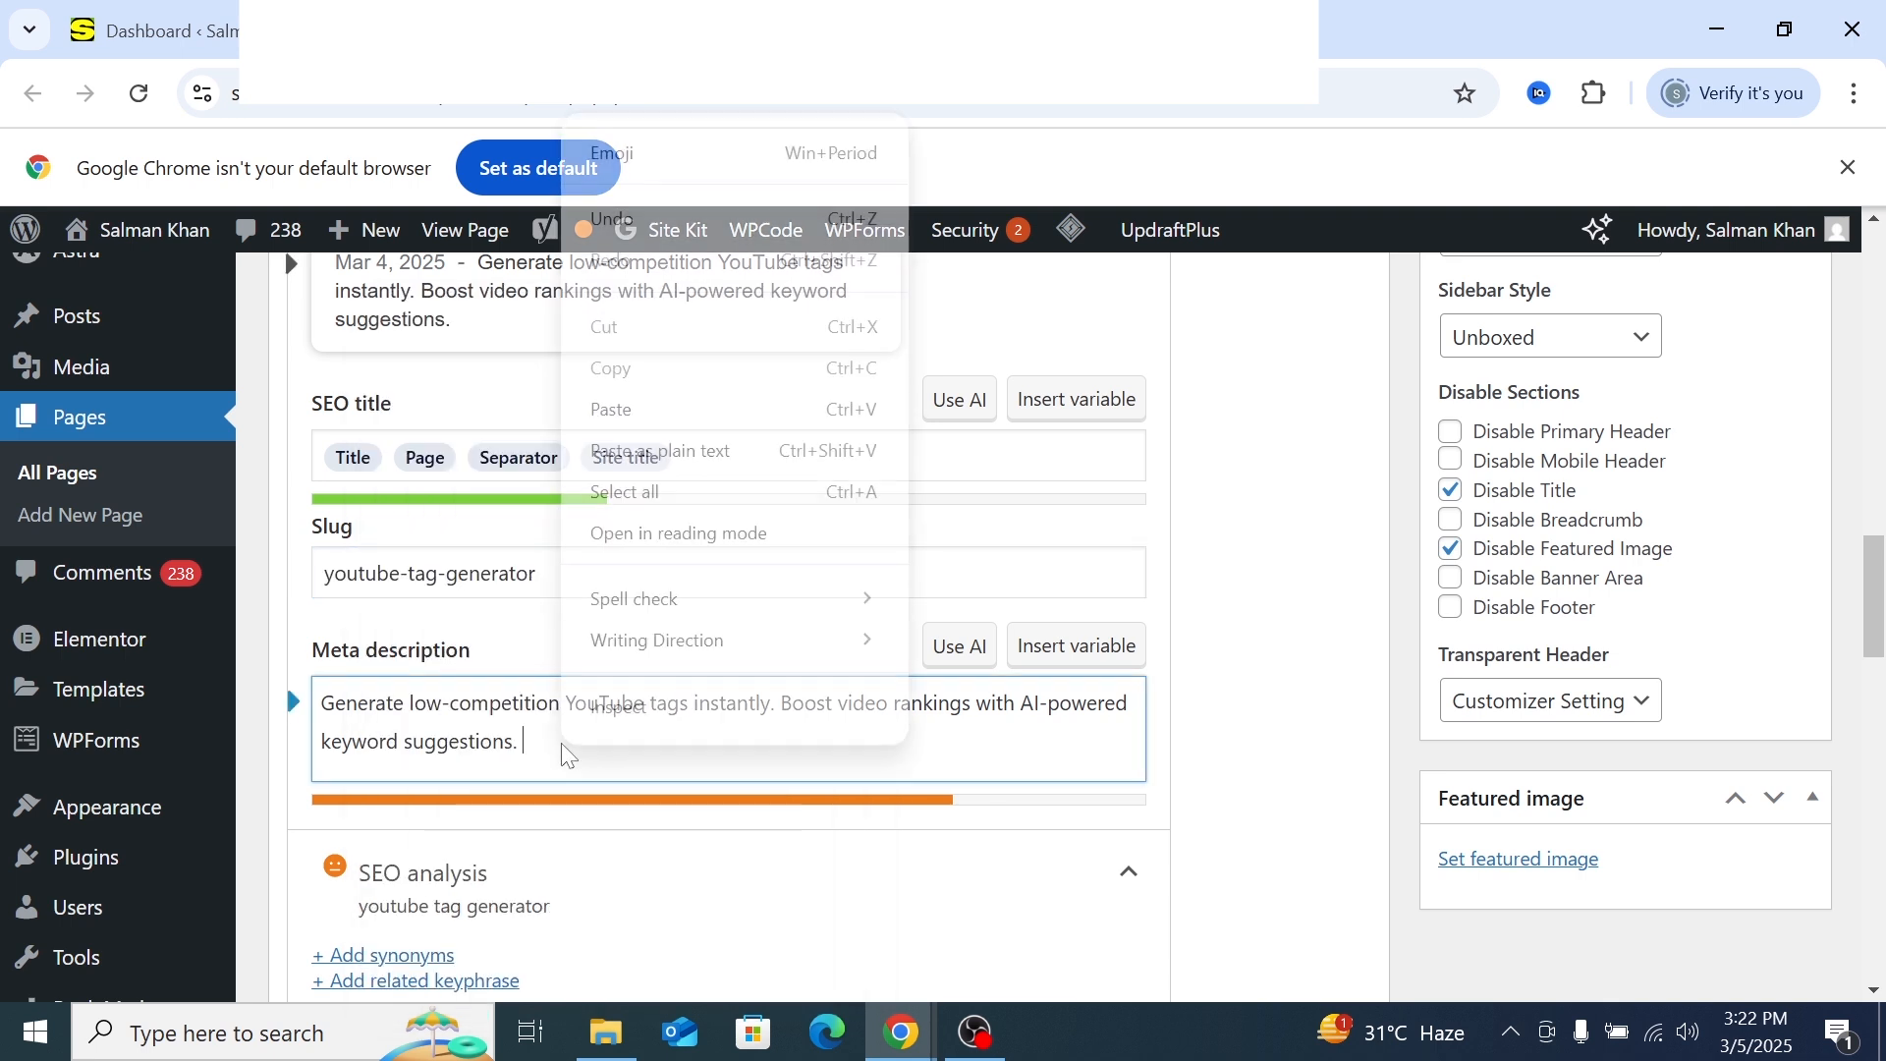
left_click(622, 413)
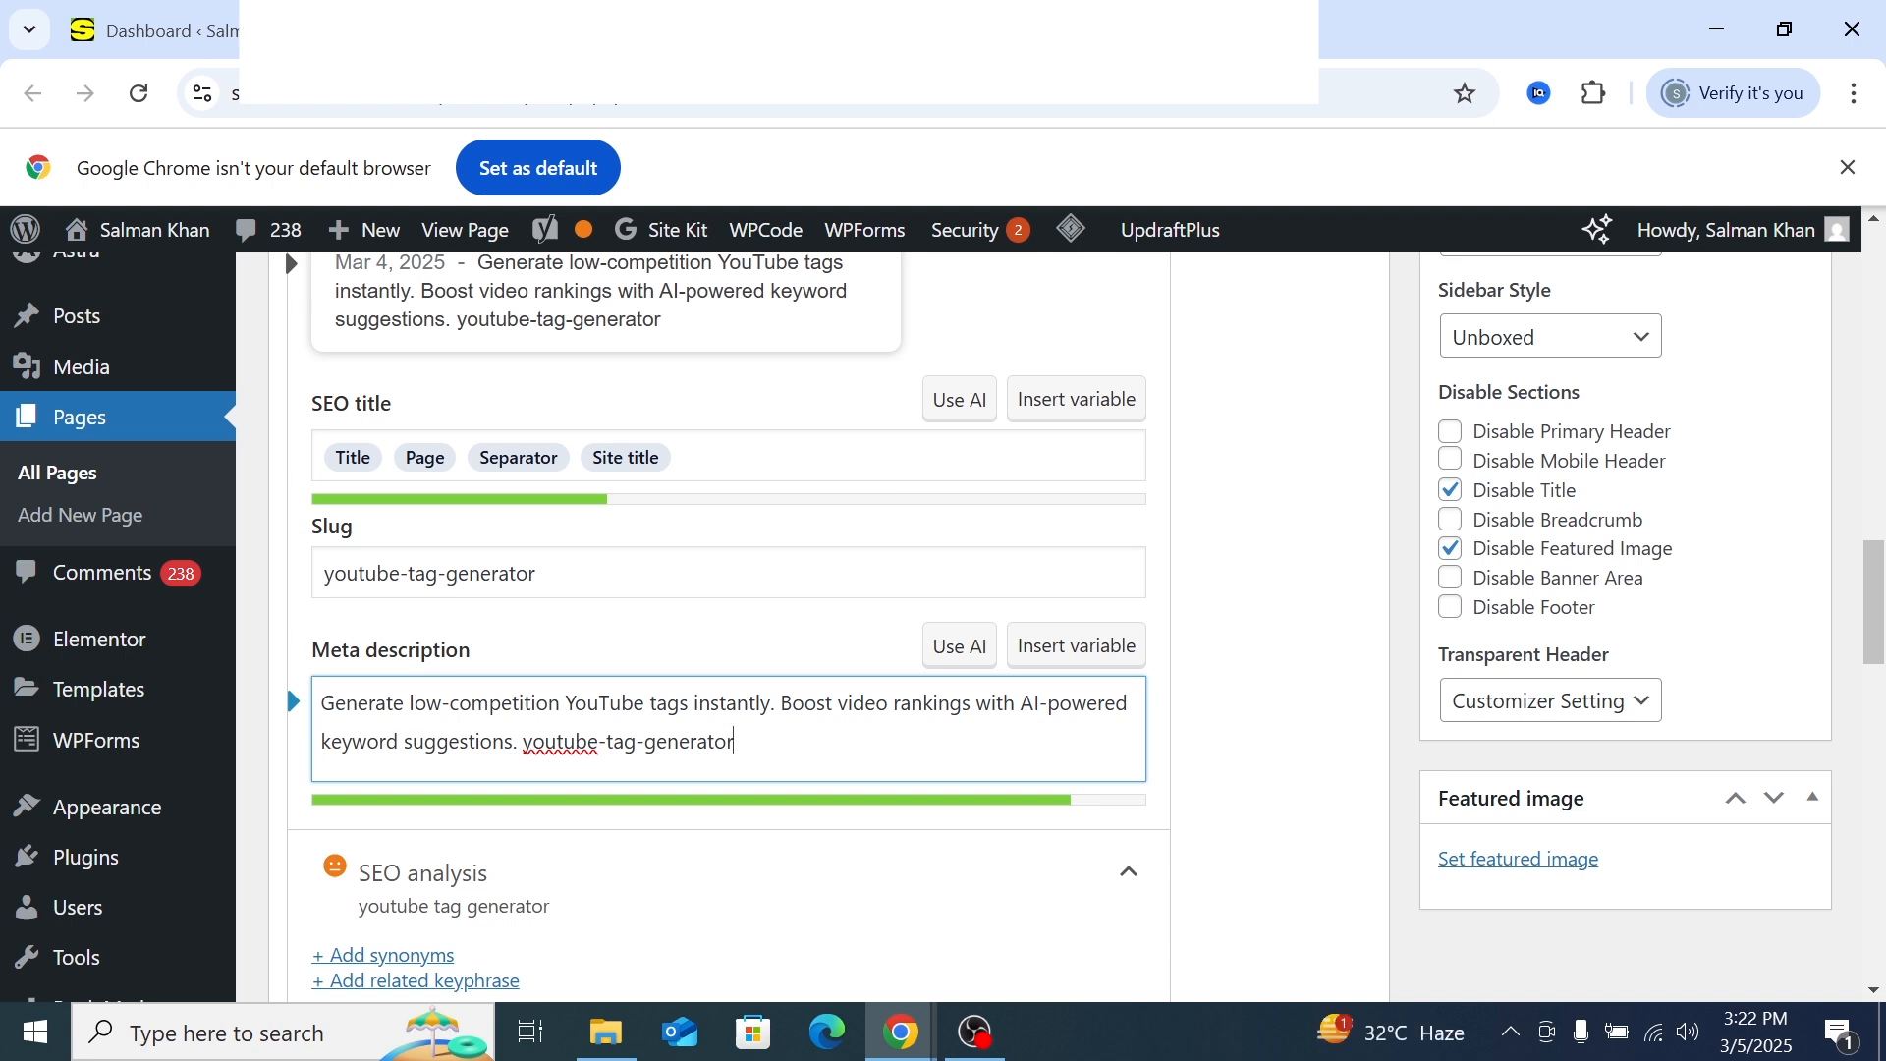
Replace the hyphens in the appended phrase with spaces so it reads "youtube tag generator"
key("Left")
key("Left")
key("Left")
key("Left")
key("Left")
key("Left")
key("Left")
key("Left")
key("Left")
key("BackSpace")
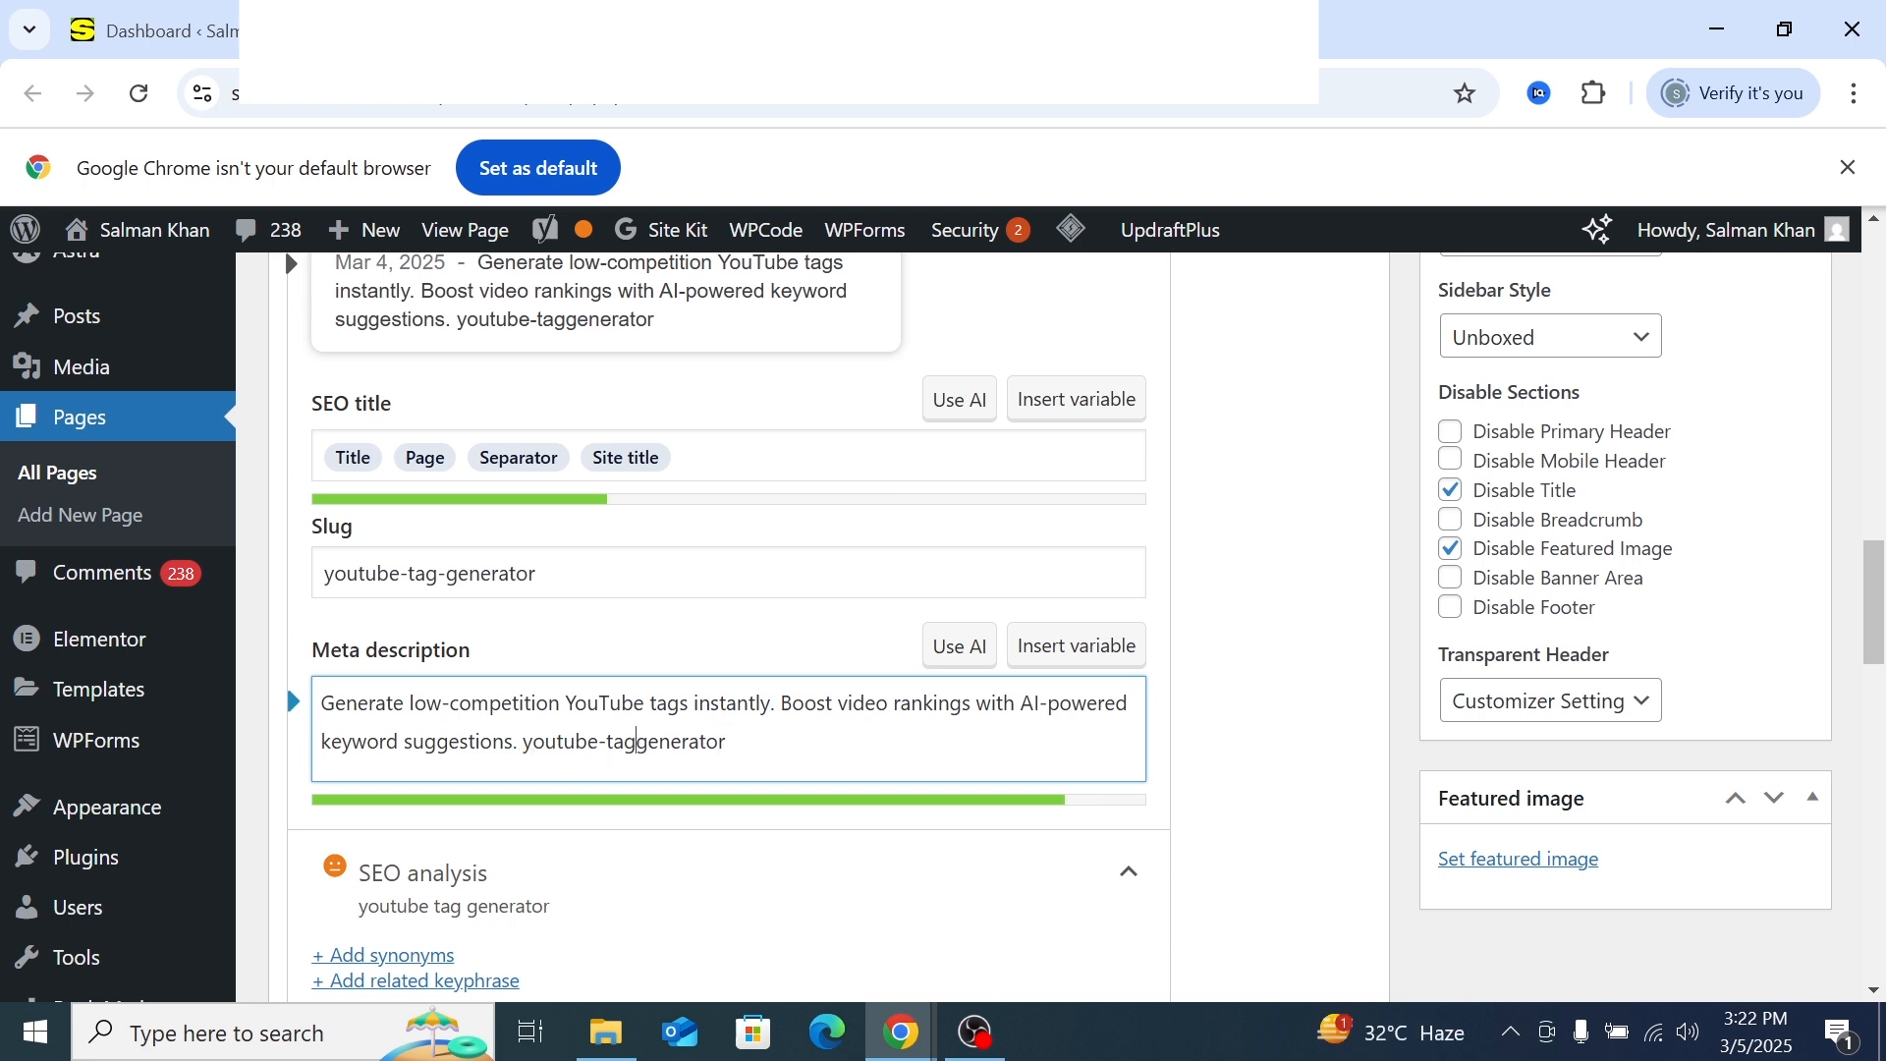
key("Left")
key("BackSpace")
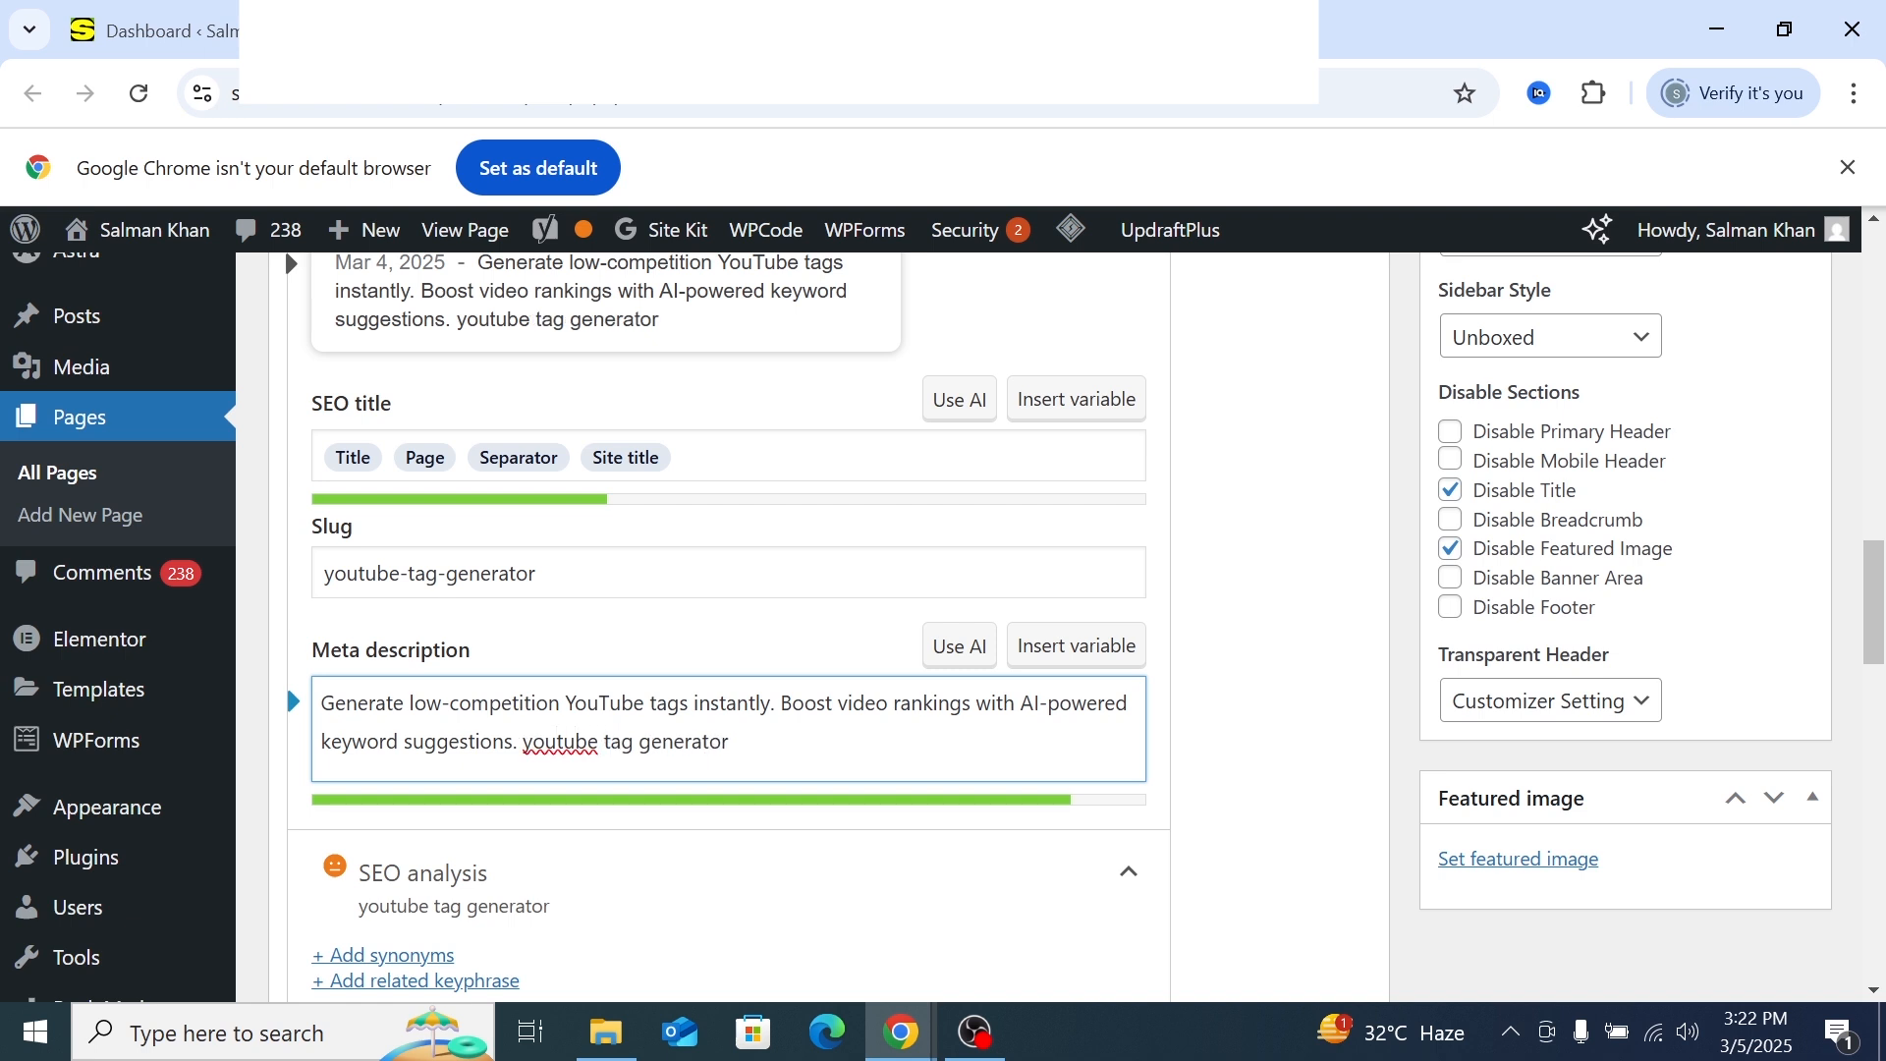
Capitalize the phrase at the end of the meta description so it reads "YouTube Tag Generator"
key("BackSpace")
type("Y")
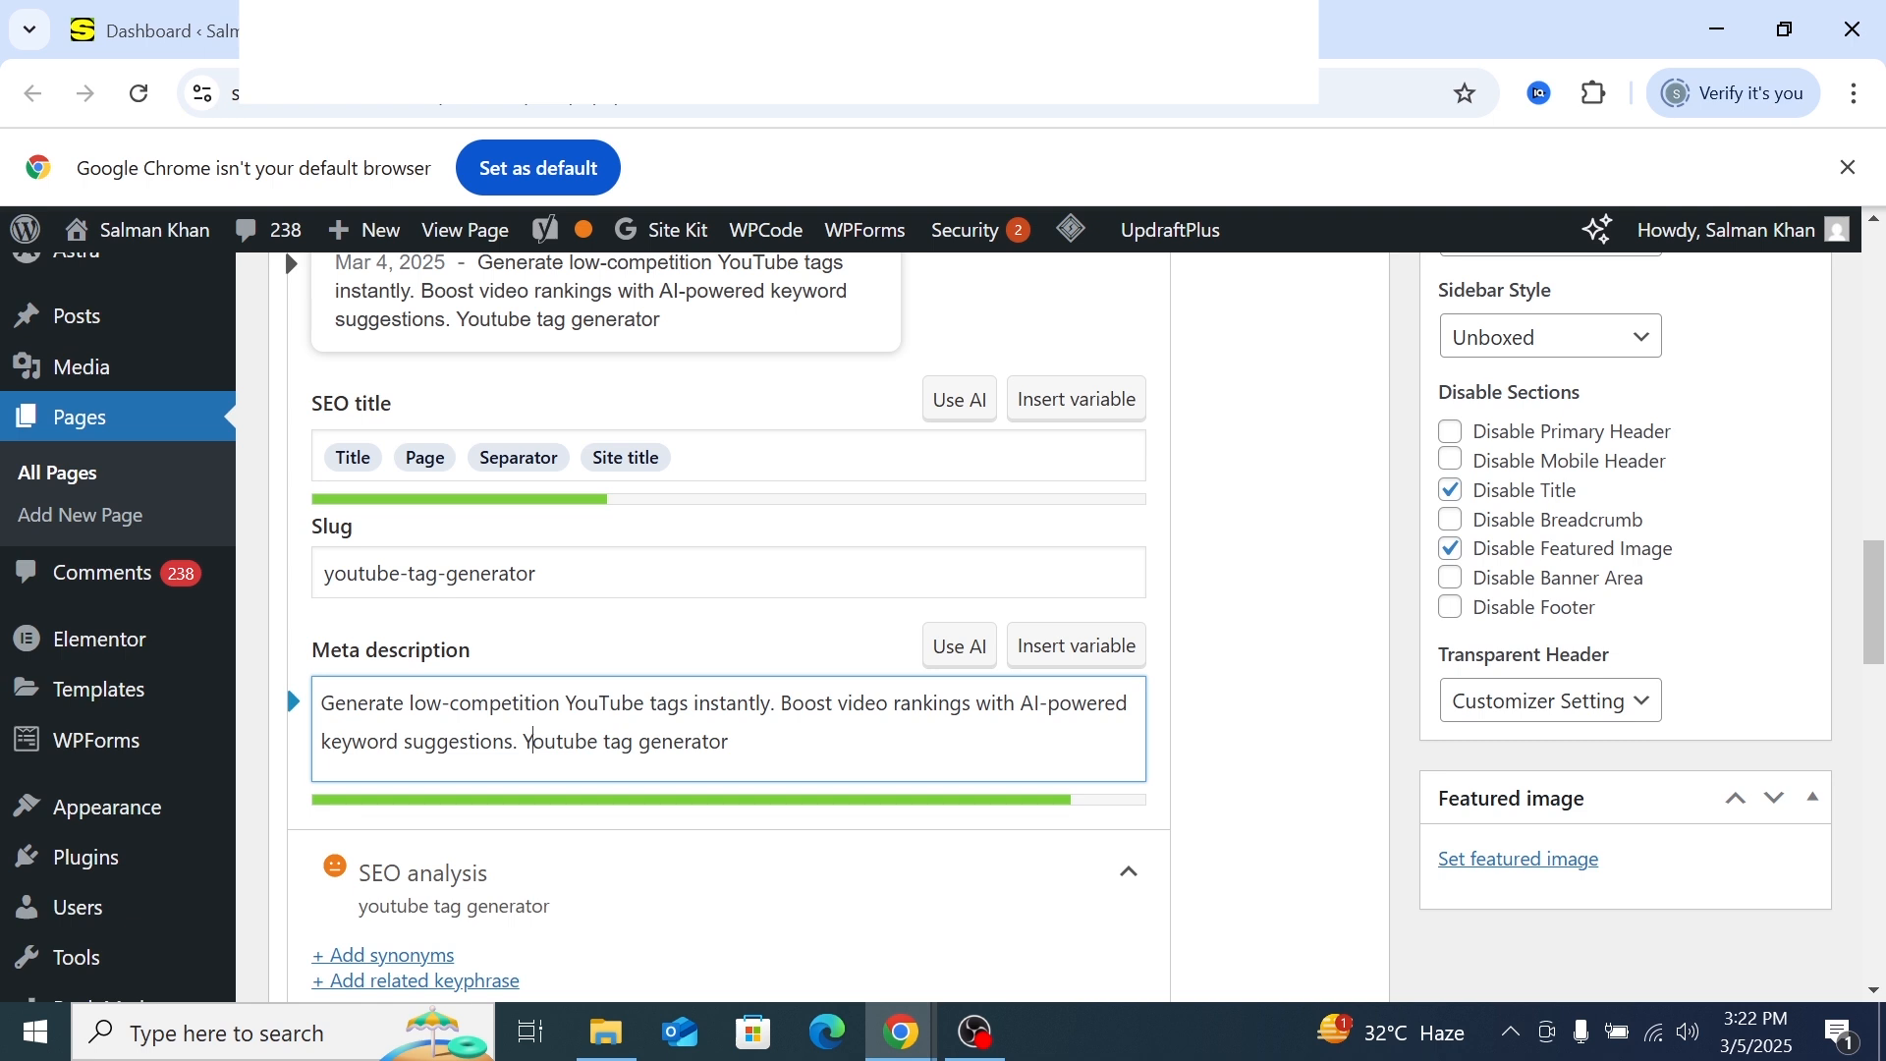
key("BackSpace")
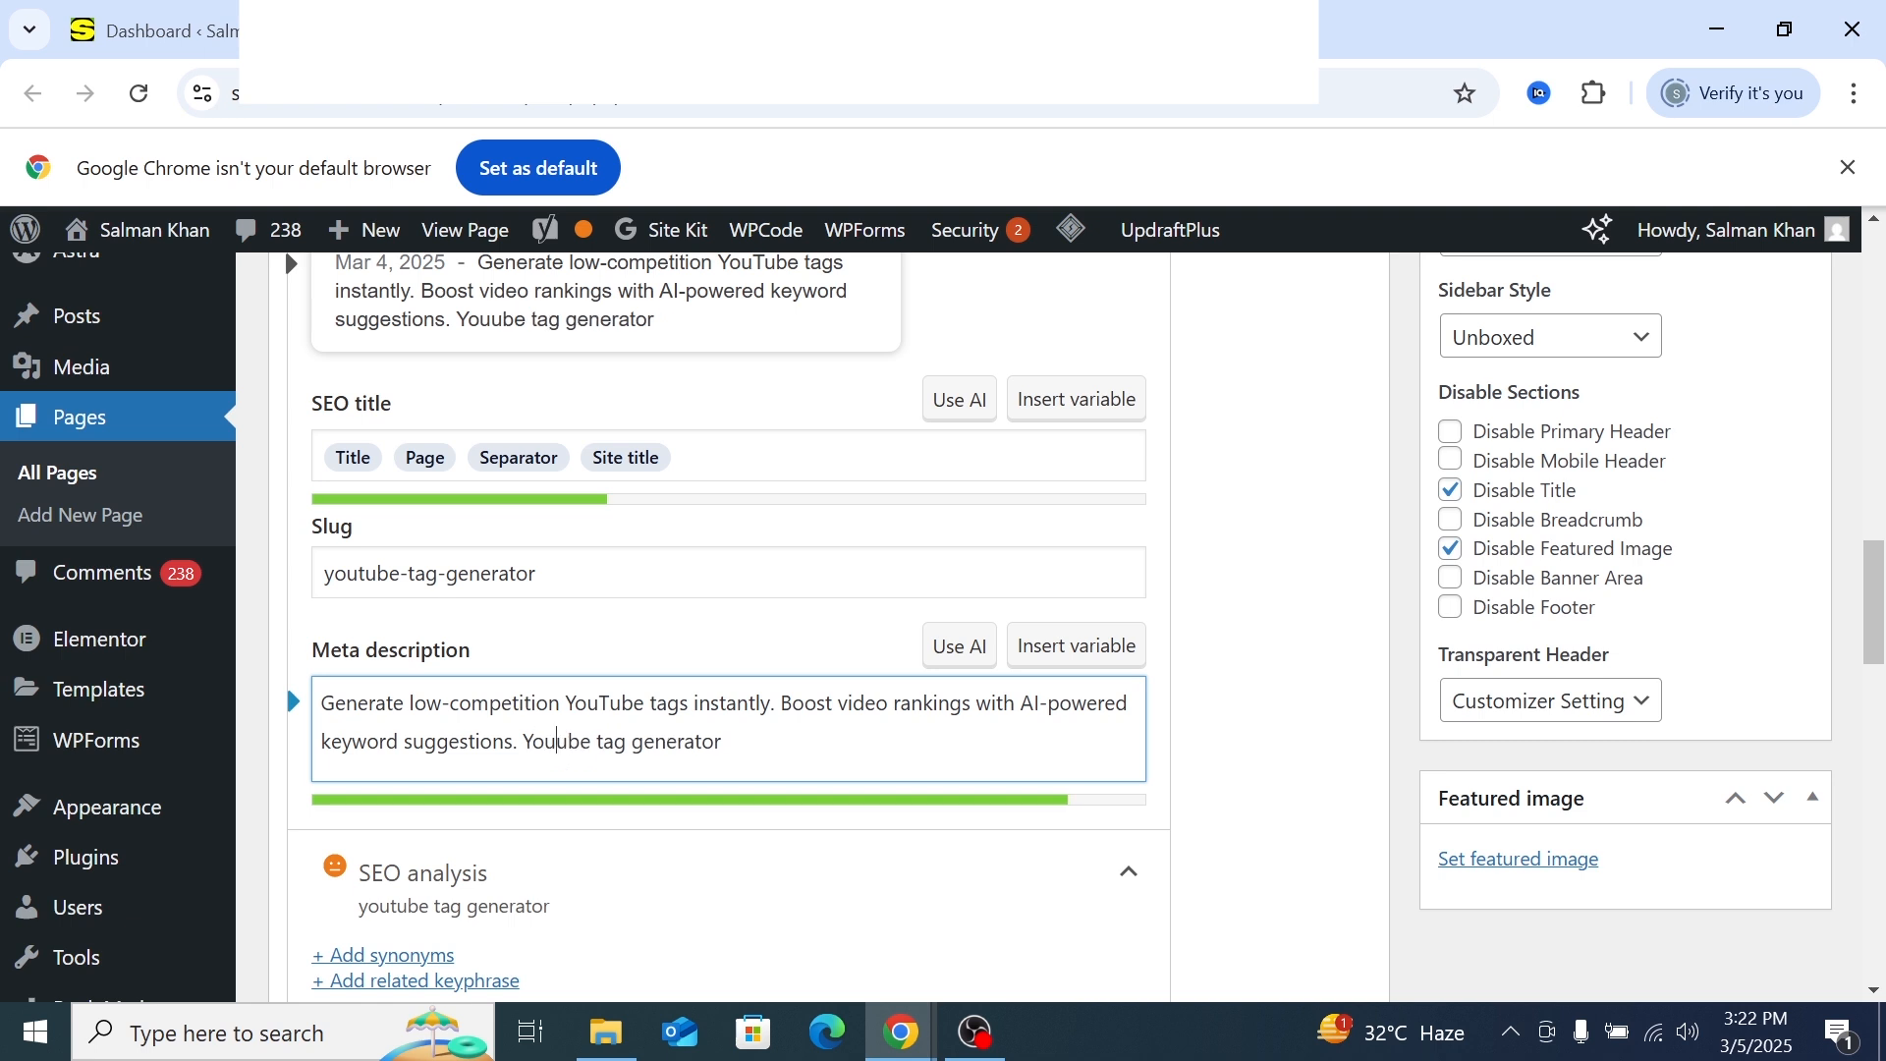
type("T")
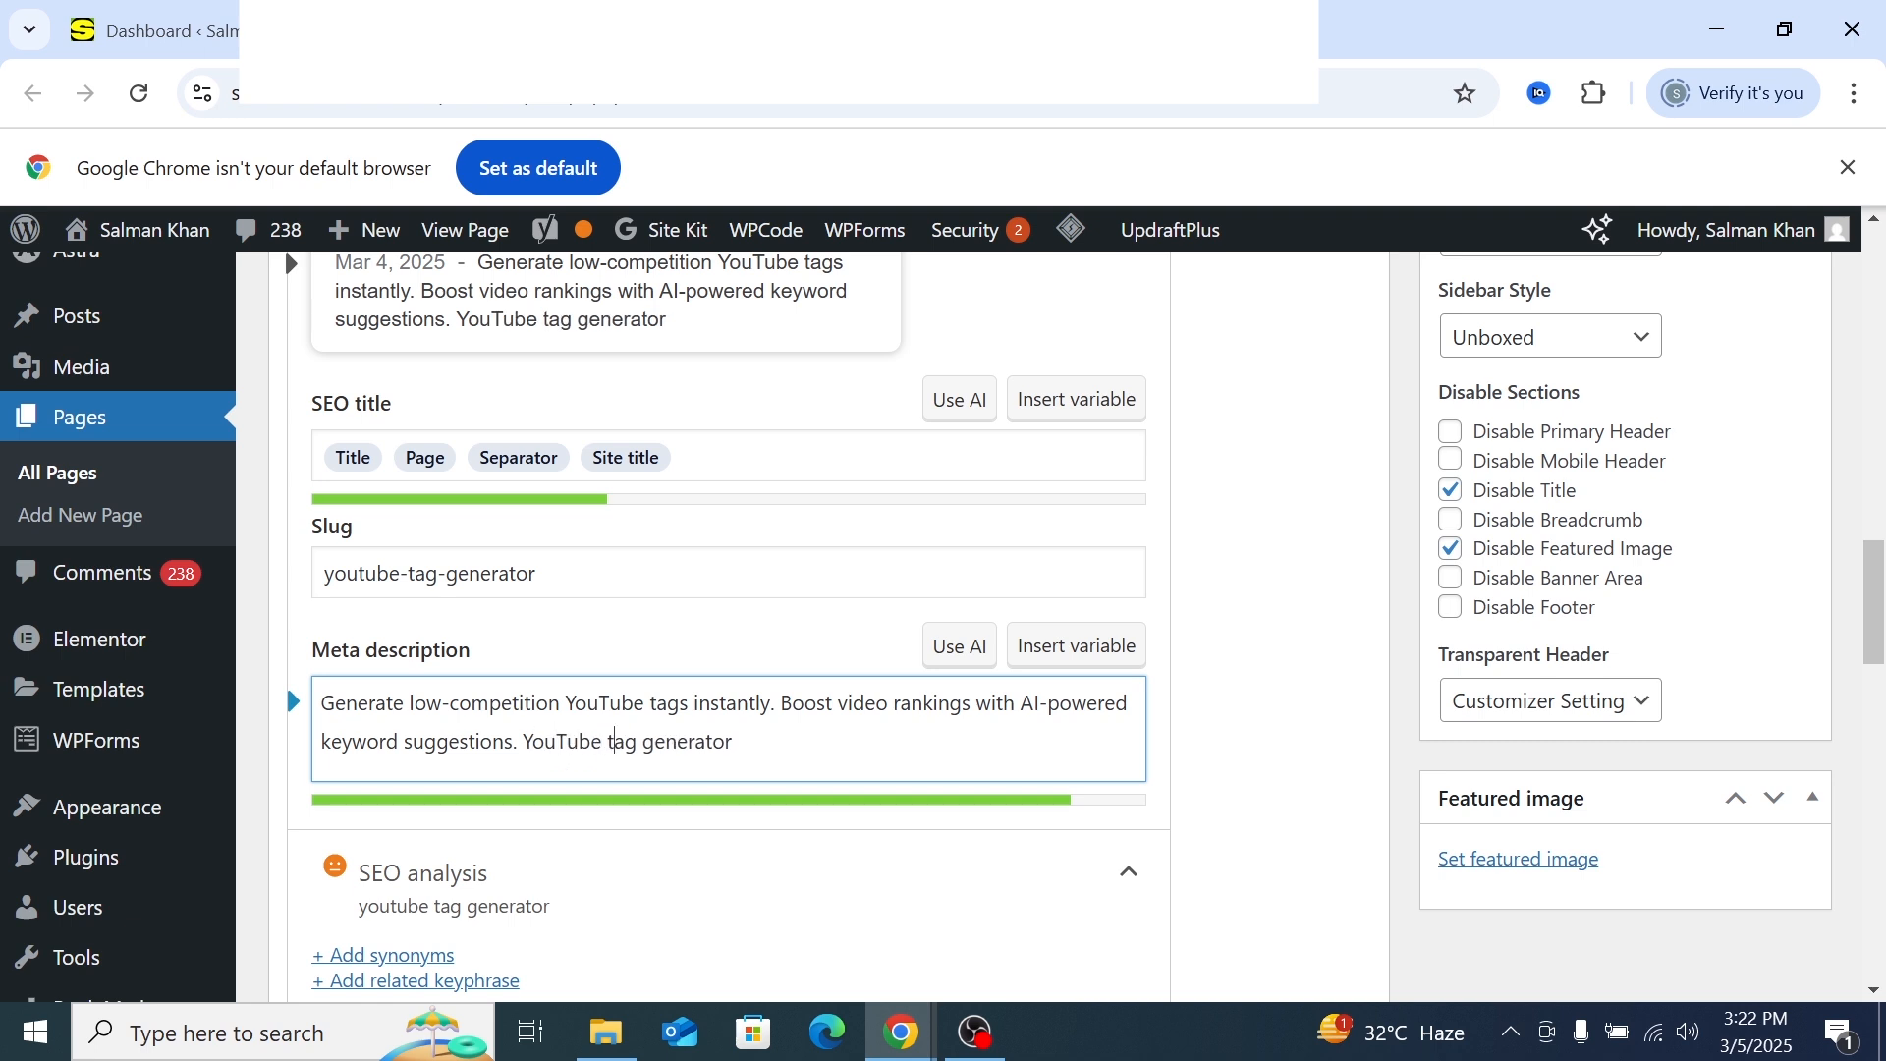
key("BackSpace")
type("T")
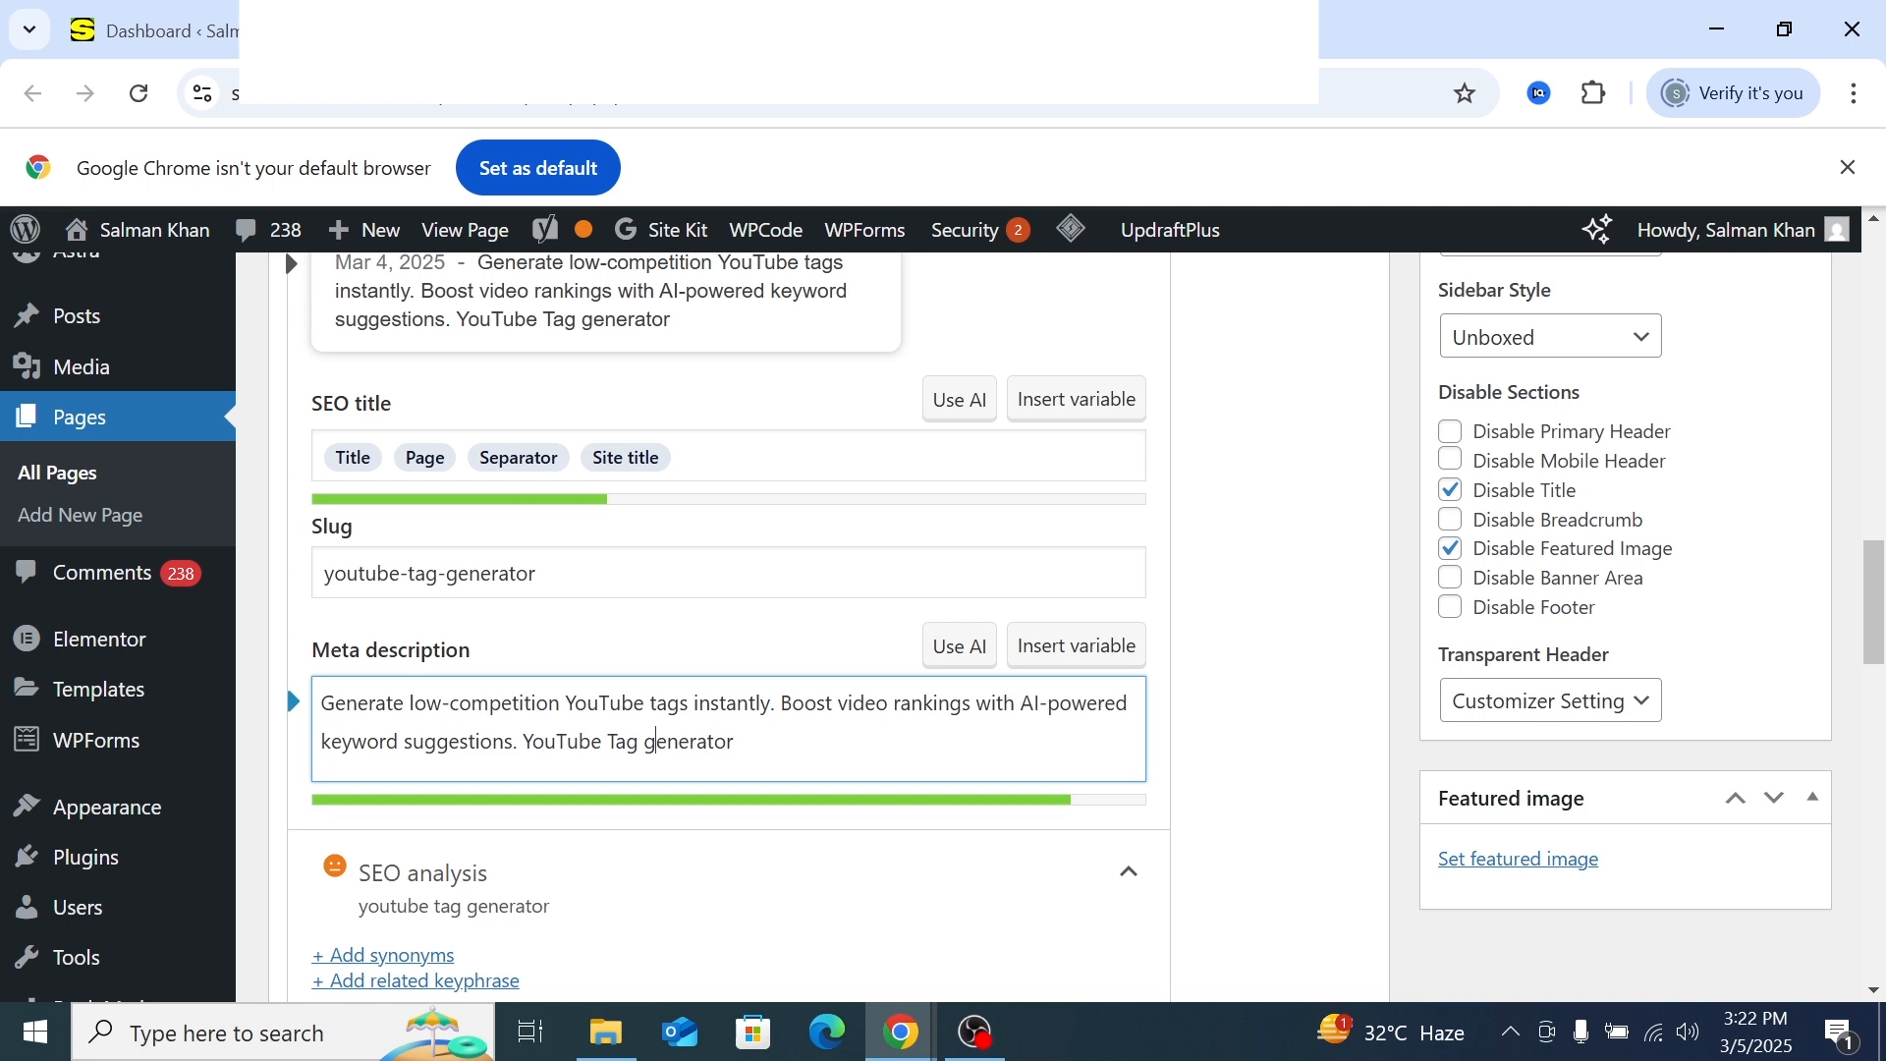
key("BackSpace")
type("G")
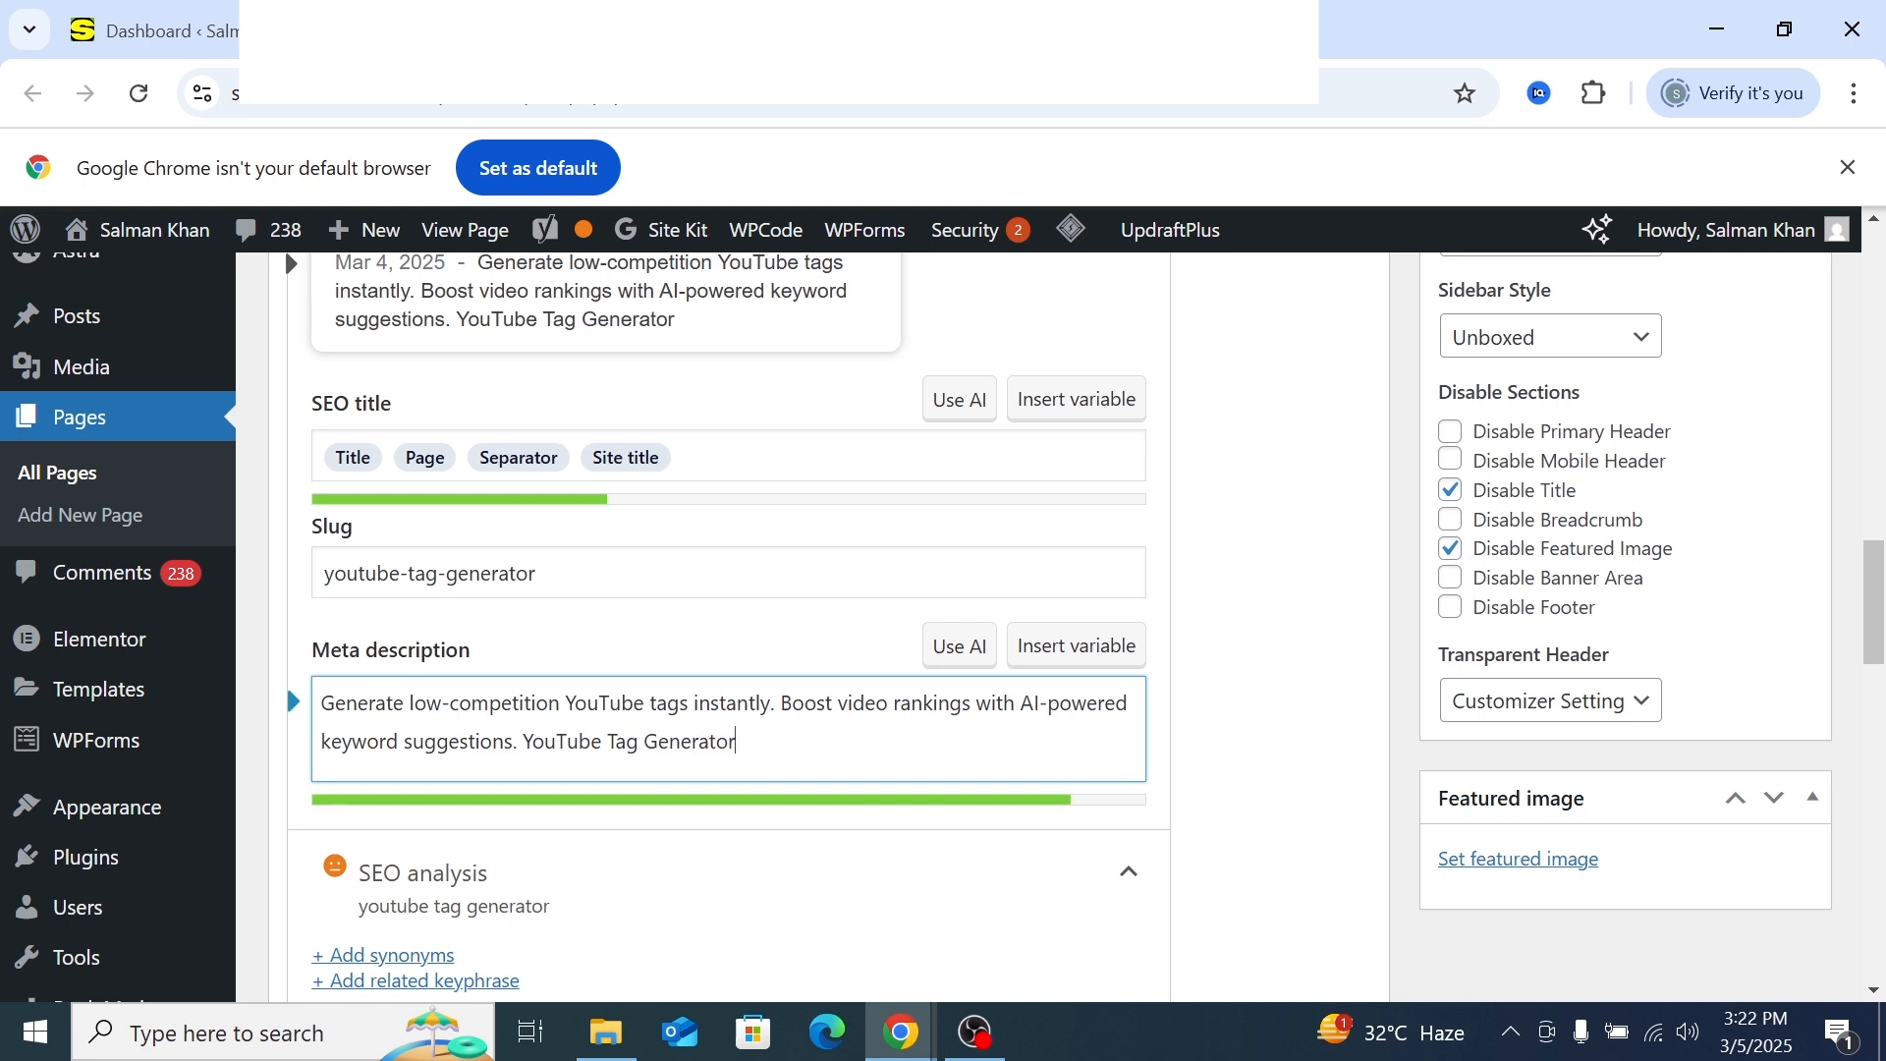
Expand the closing phrase of the meta description into the sentence "Use YouTube Tag Generator for SEO."
type("Use ")
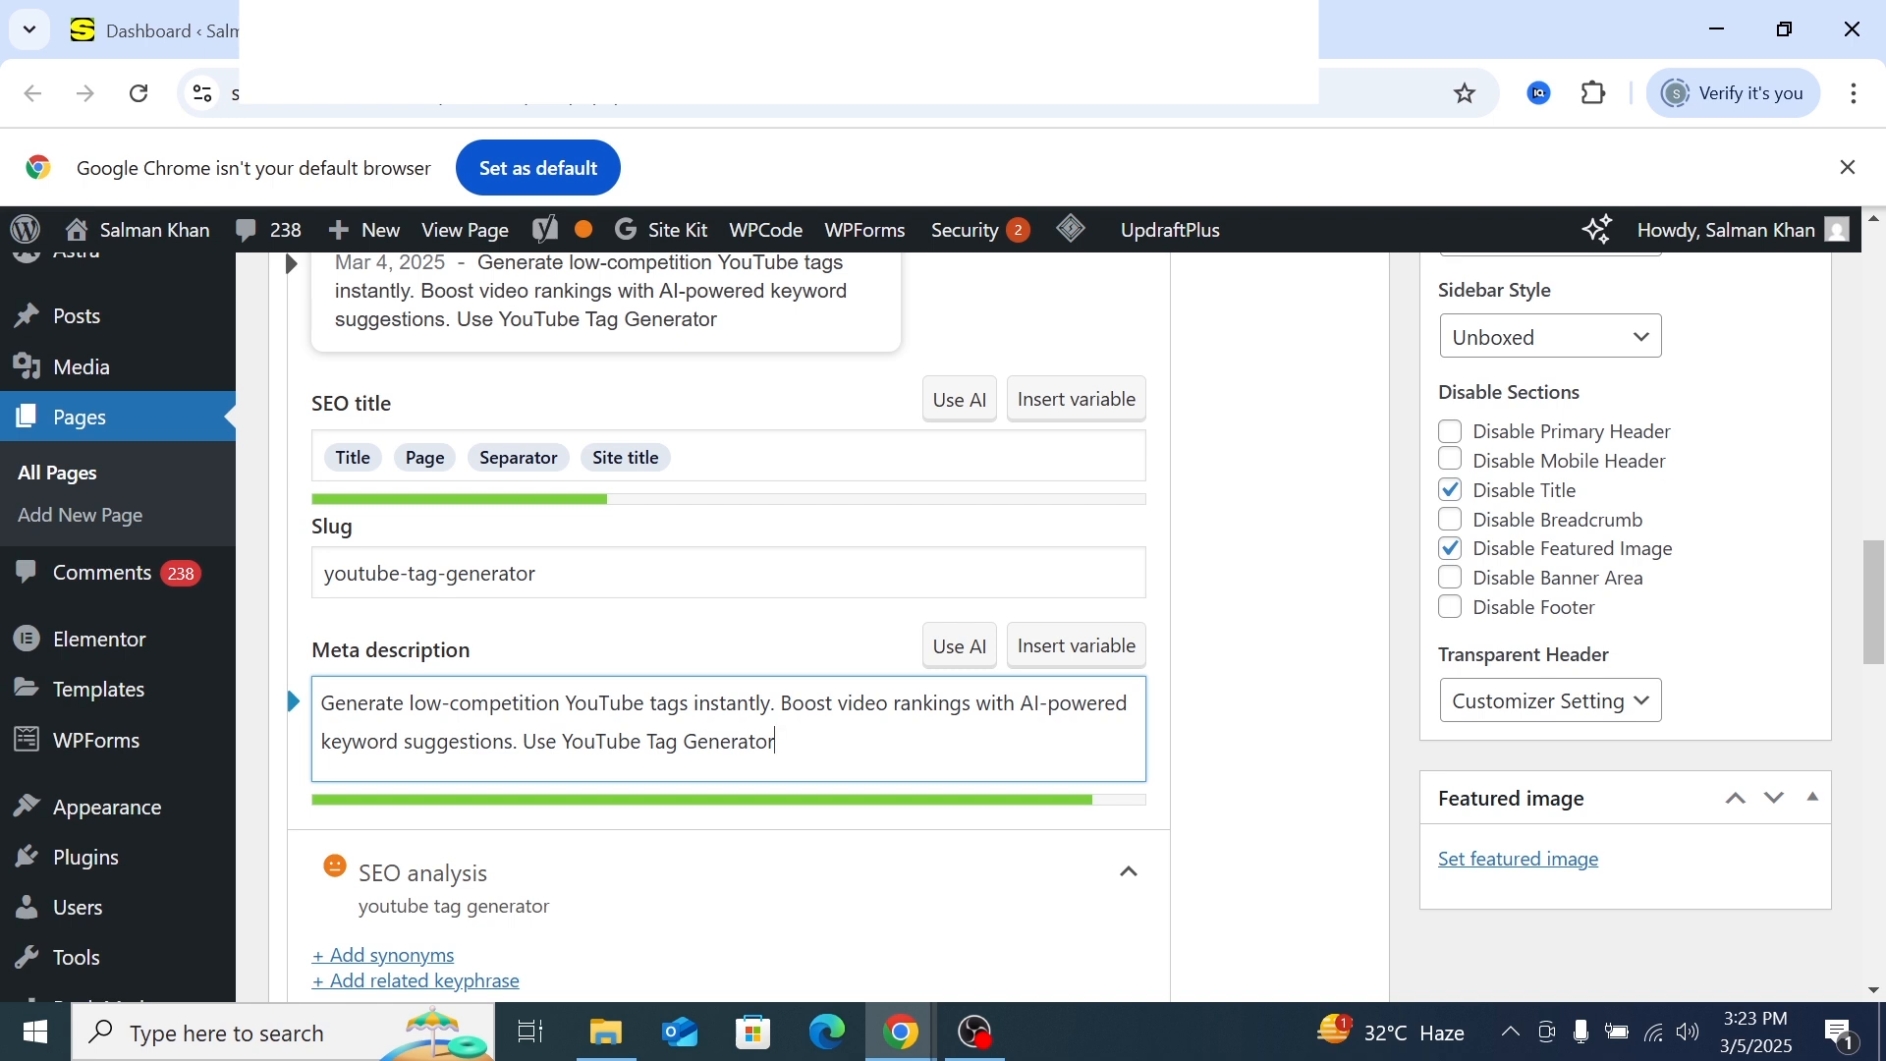
type("for SEO")
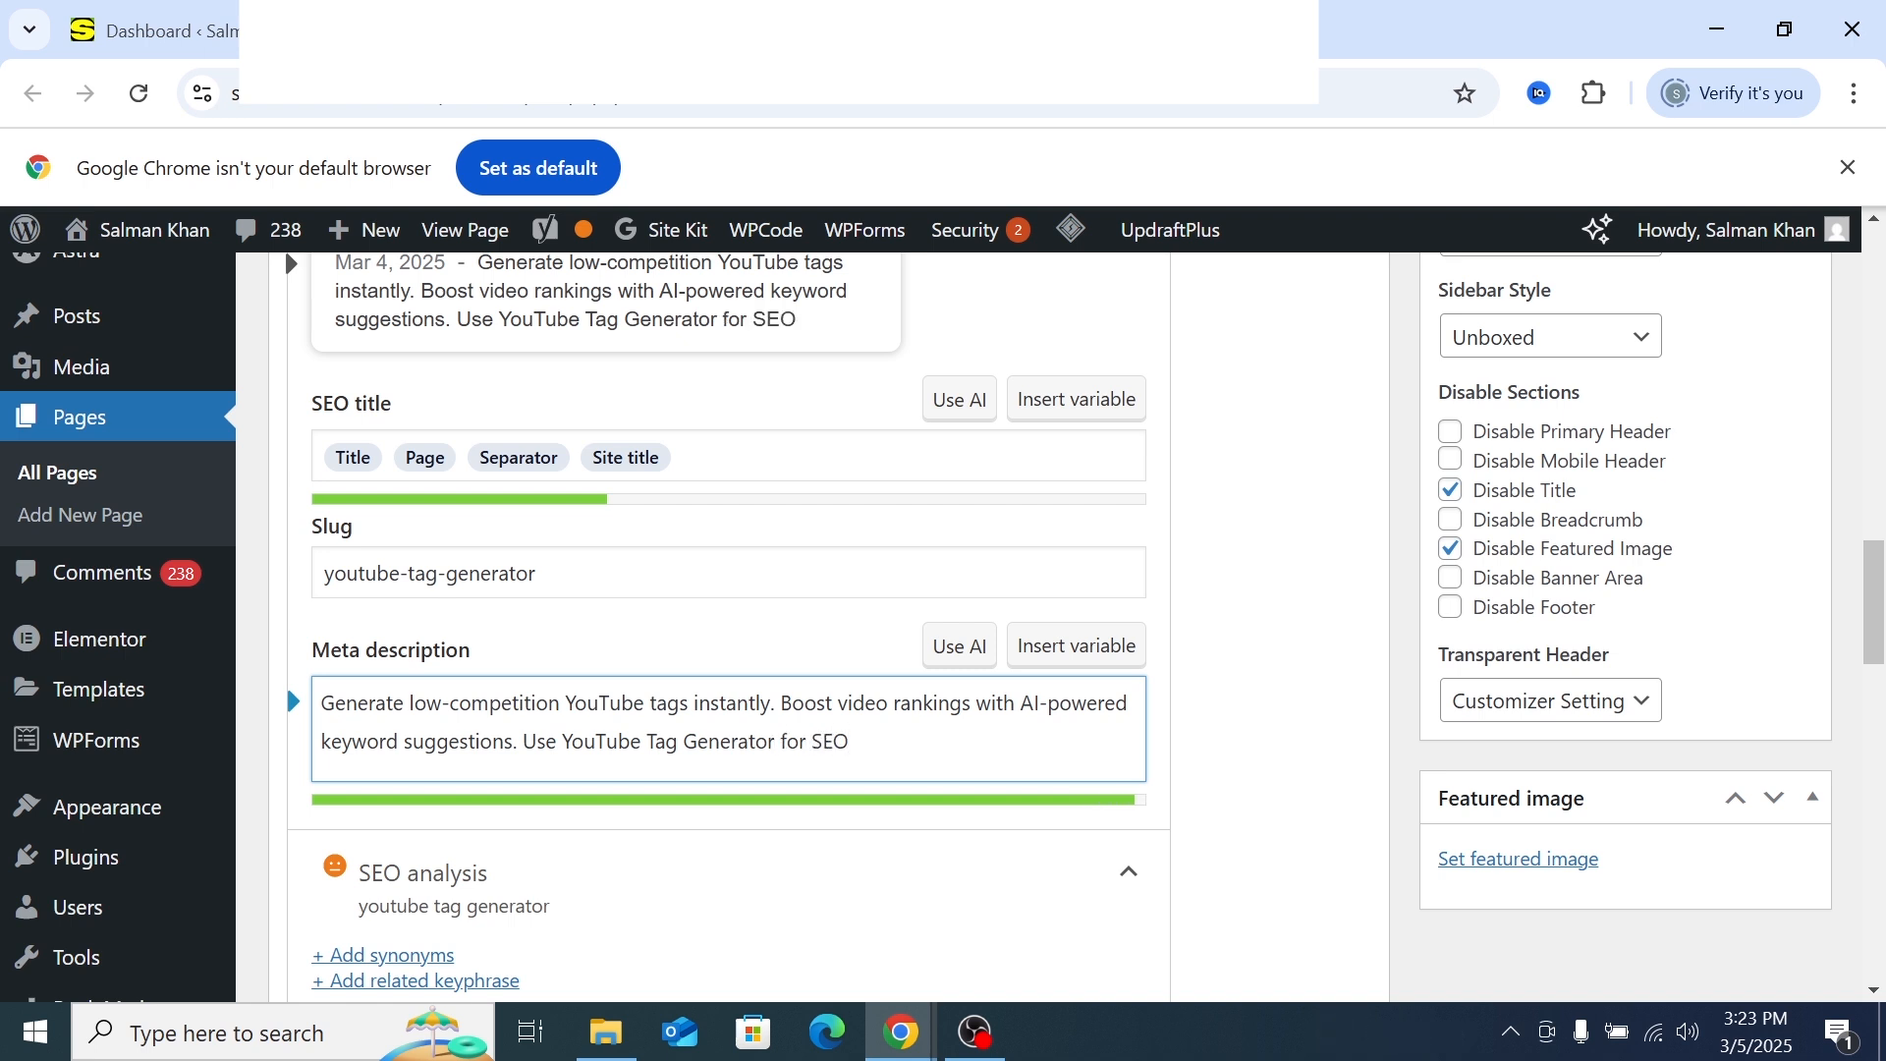
double_click(830, 741)
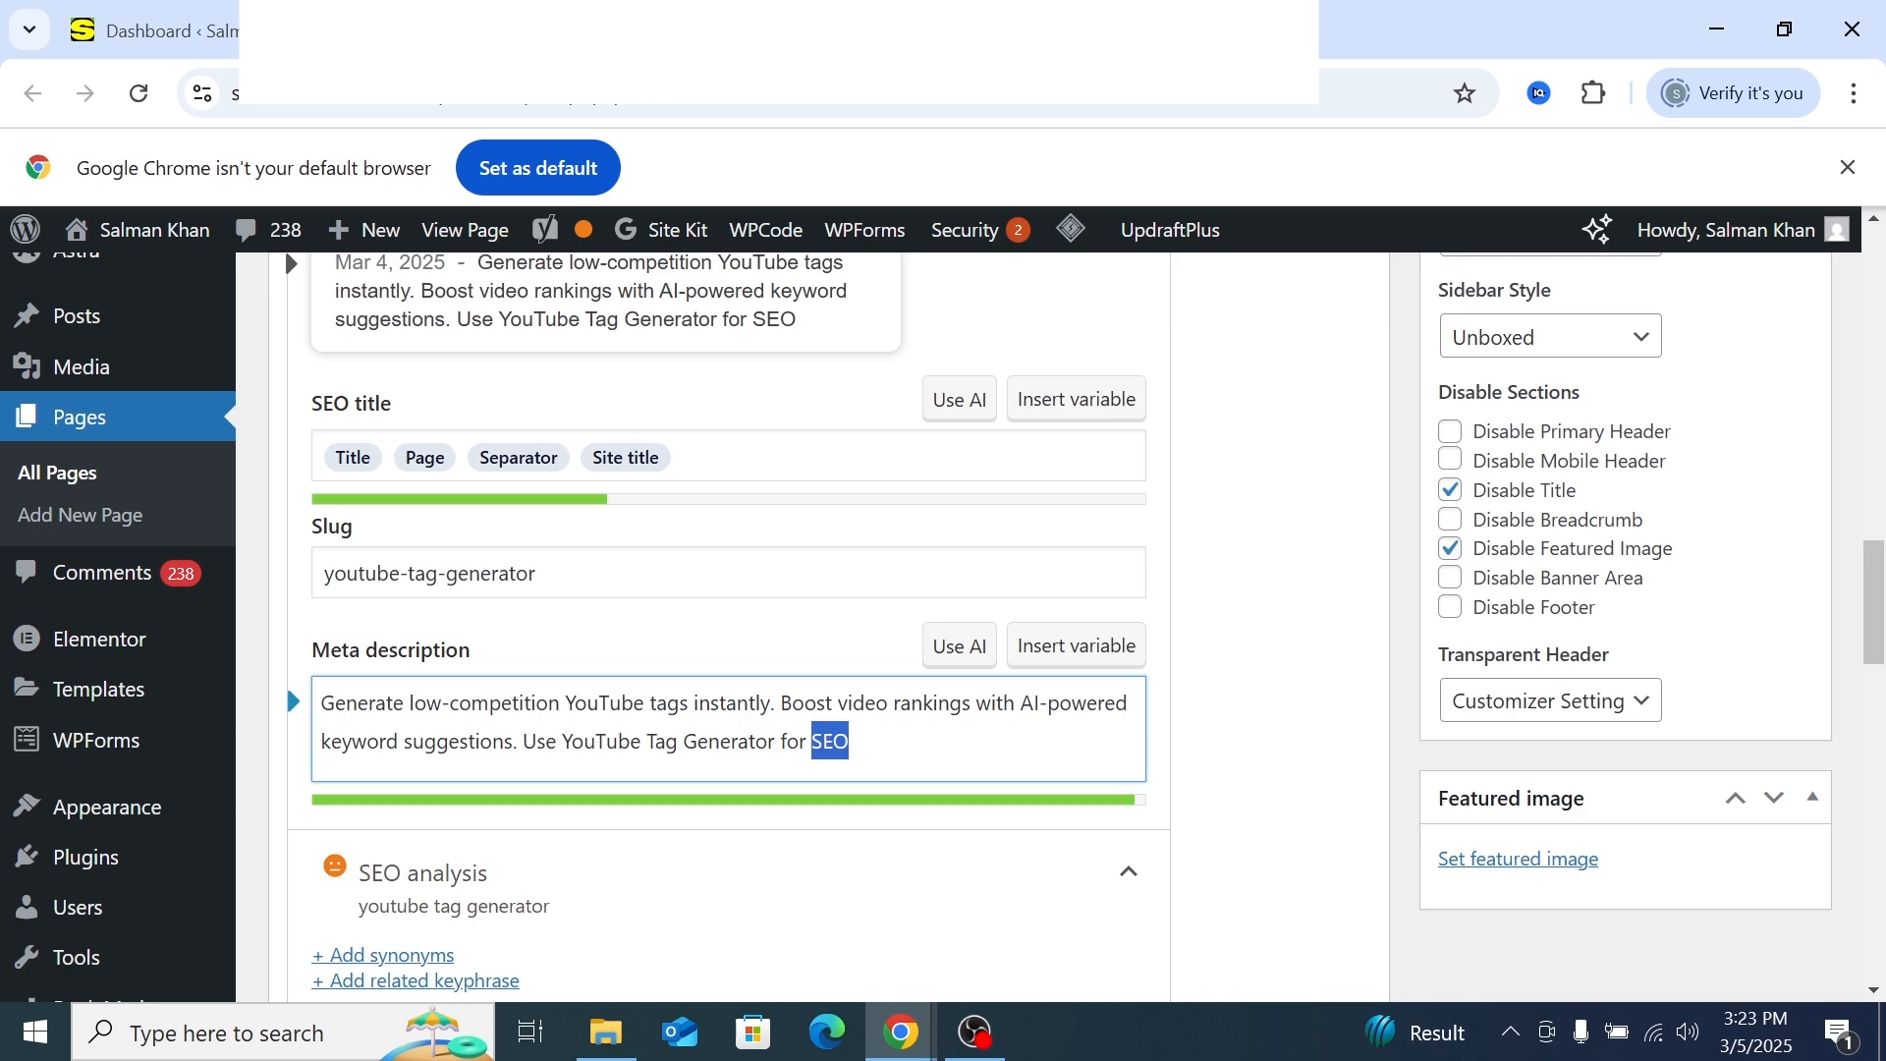
left_click_drag(562, 742, 767, 742)
left_click(776, 742)
Update the page to save the revised meta description
scroll(623, 724, "down", 3)
scroll(623, 724, "up", 1)
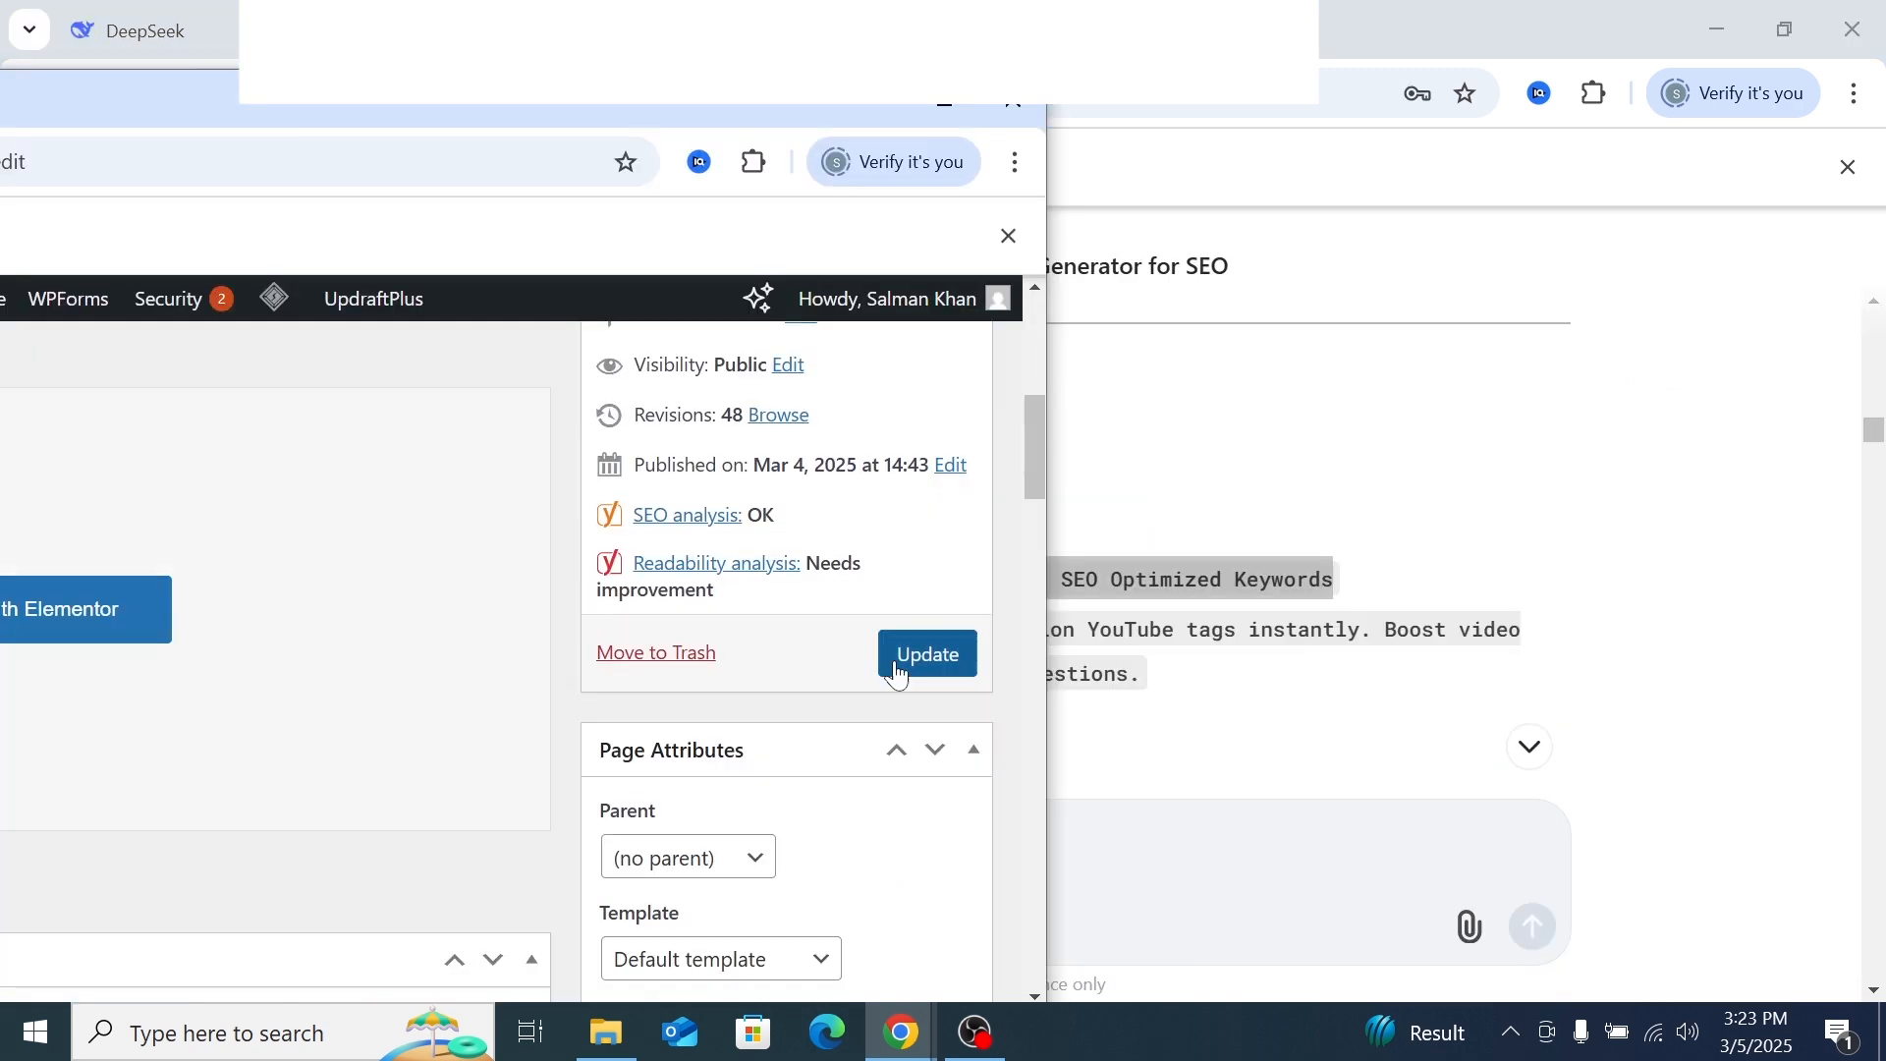
left_click(921, 655)
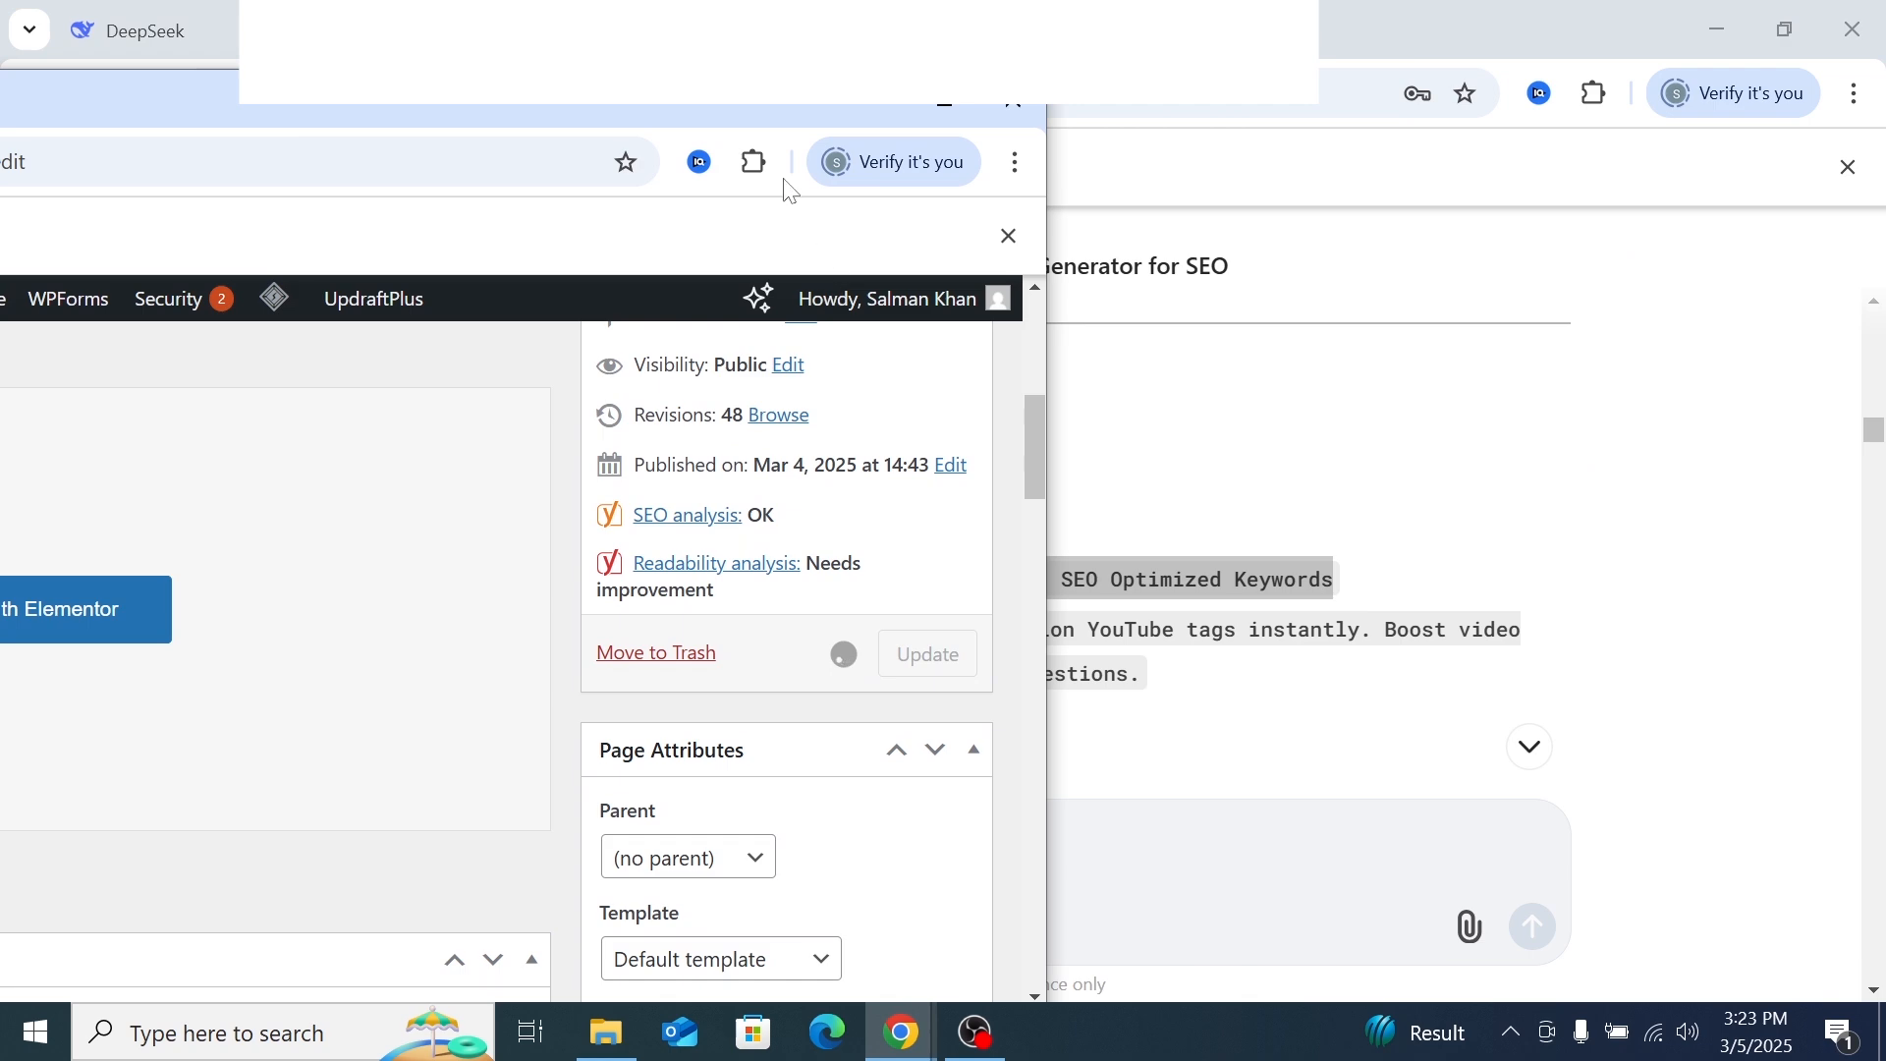
double_click(589, 108)
Review the saved focus keyphrase, search preview, slug and meta description in the Yoast SEO section
scroll(602, 577, "down", 6)
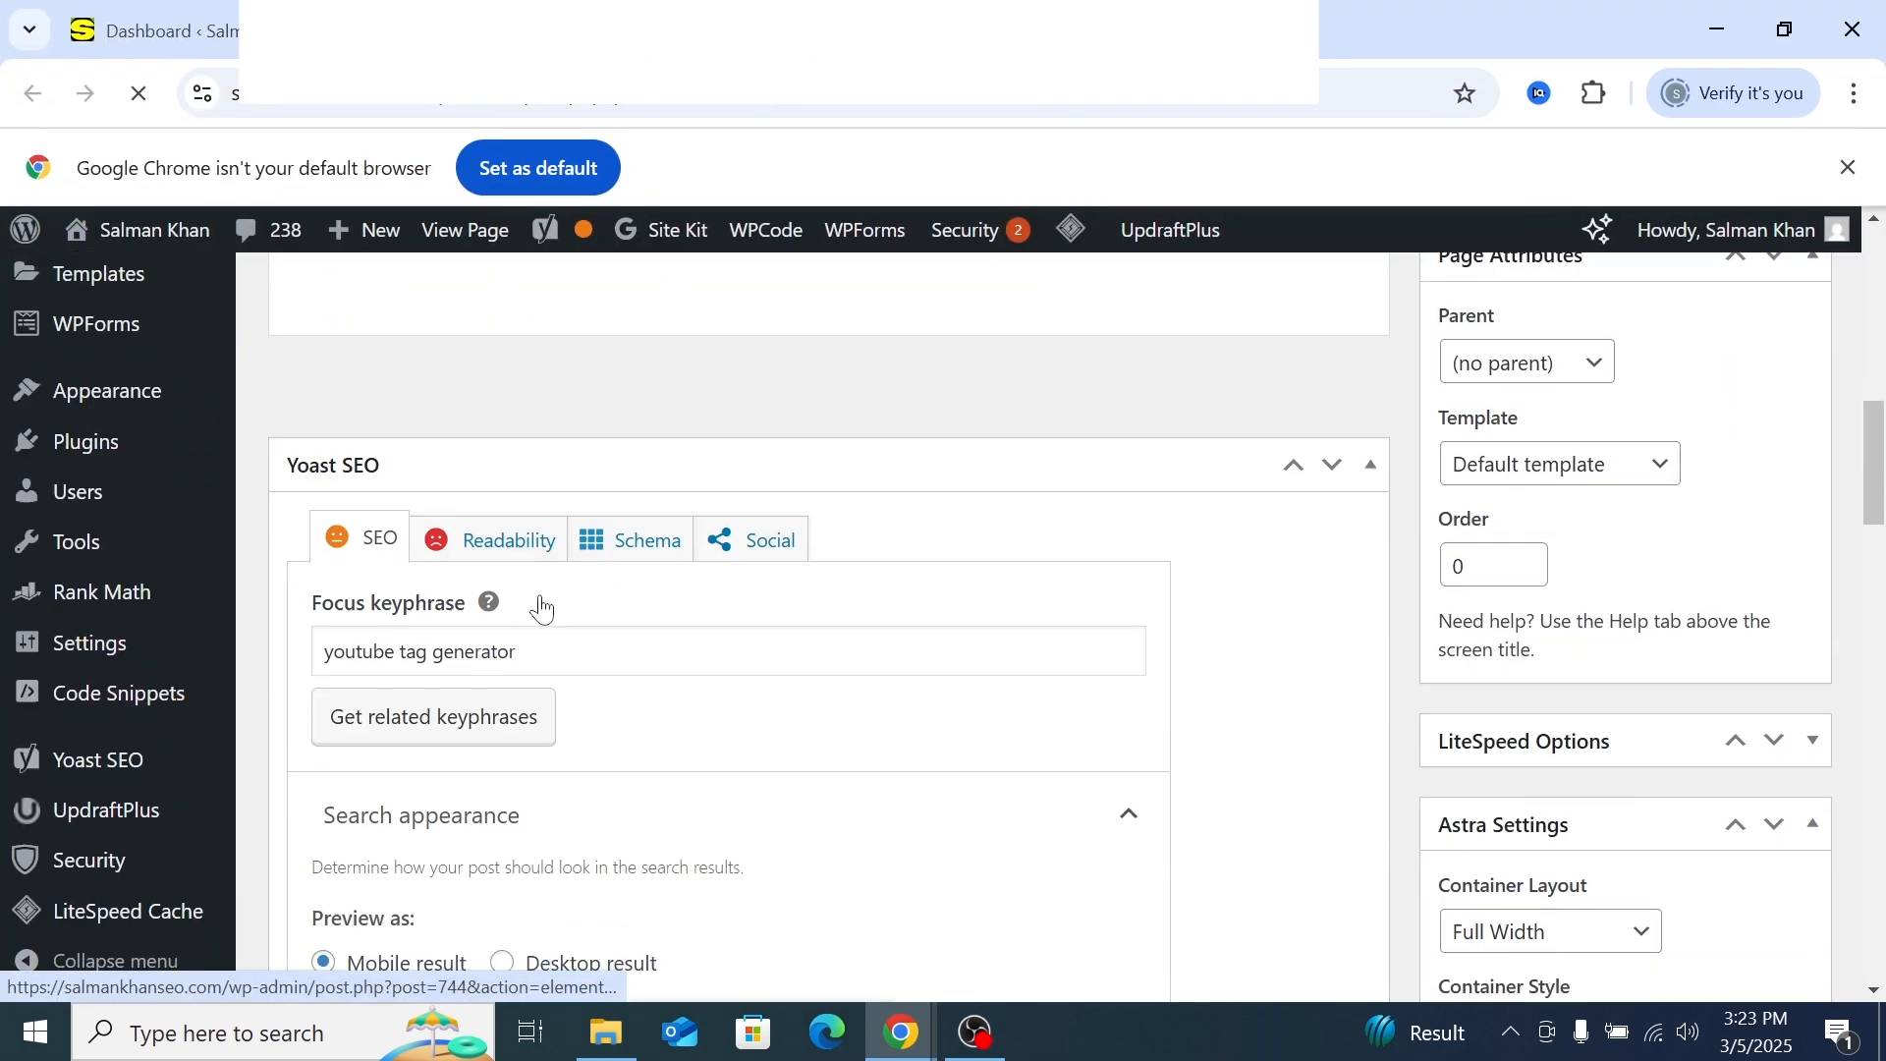
scroll(530, 563, "up", 2)
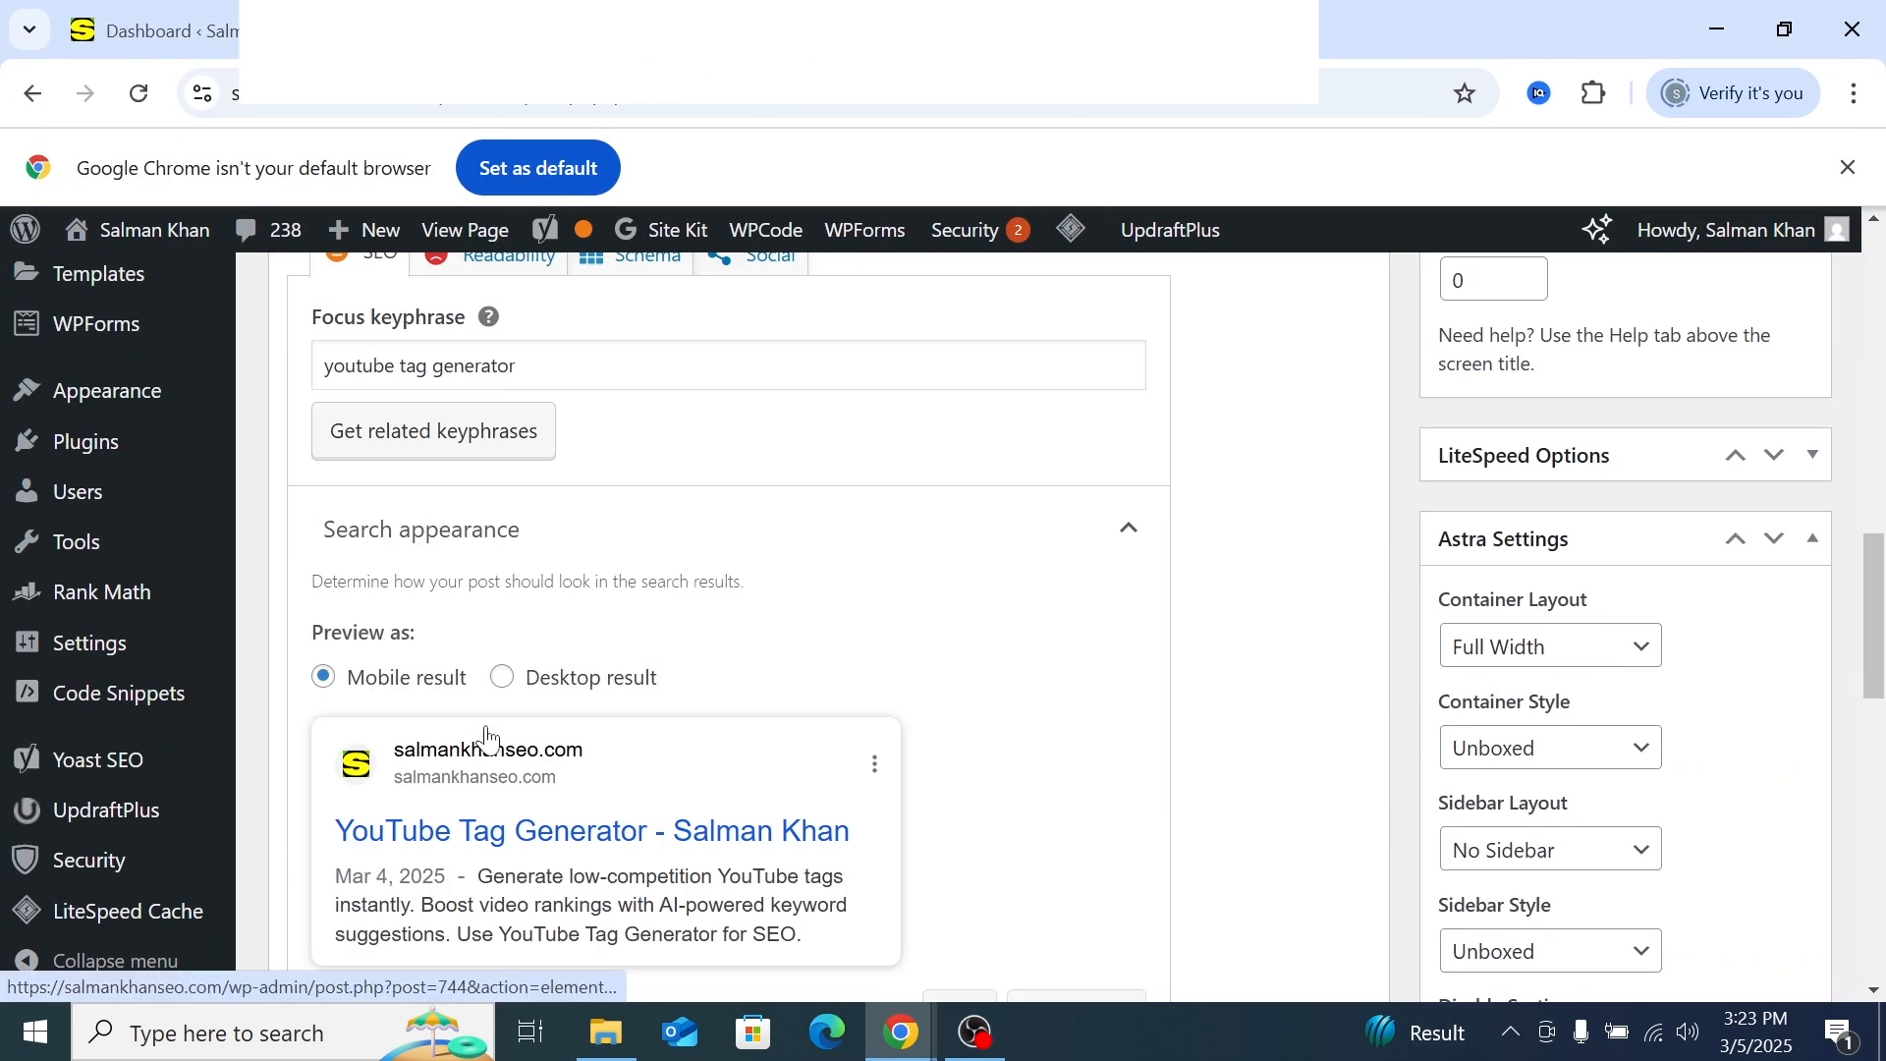
scroll(486, 729, "up", 2)
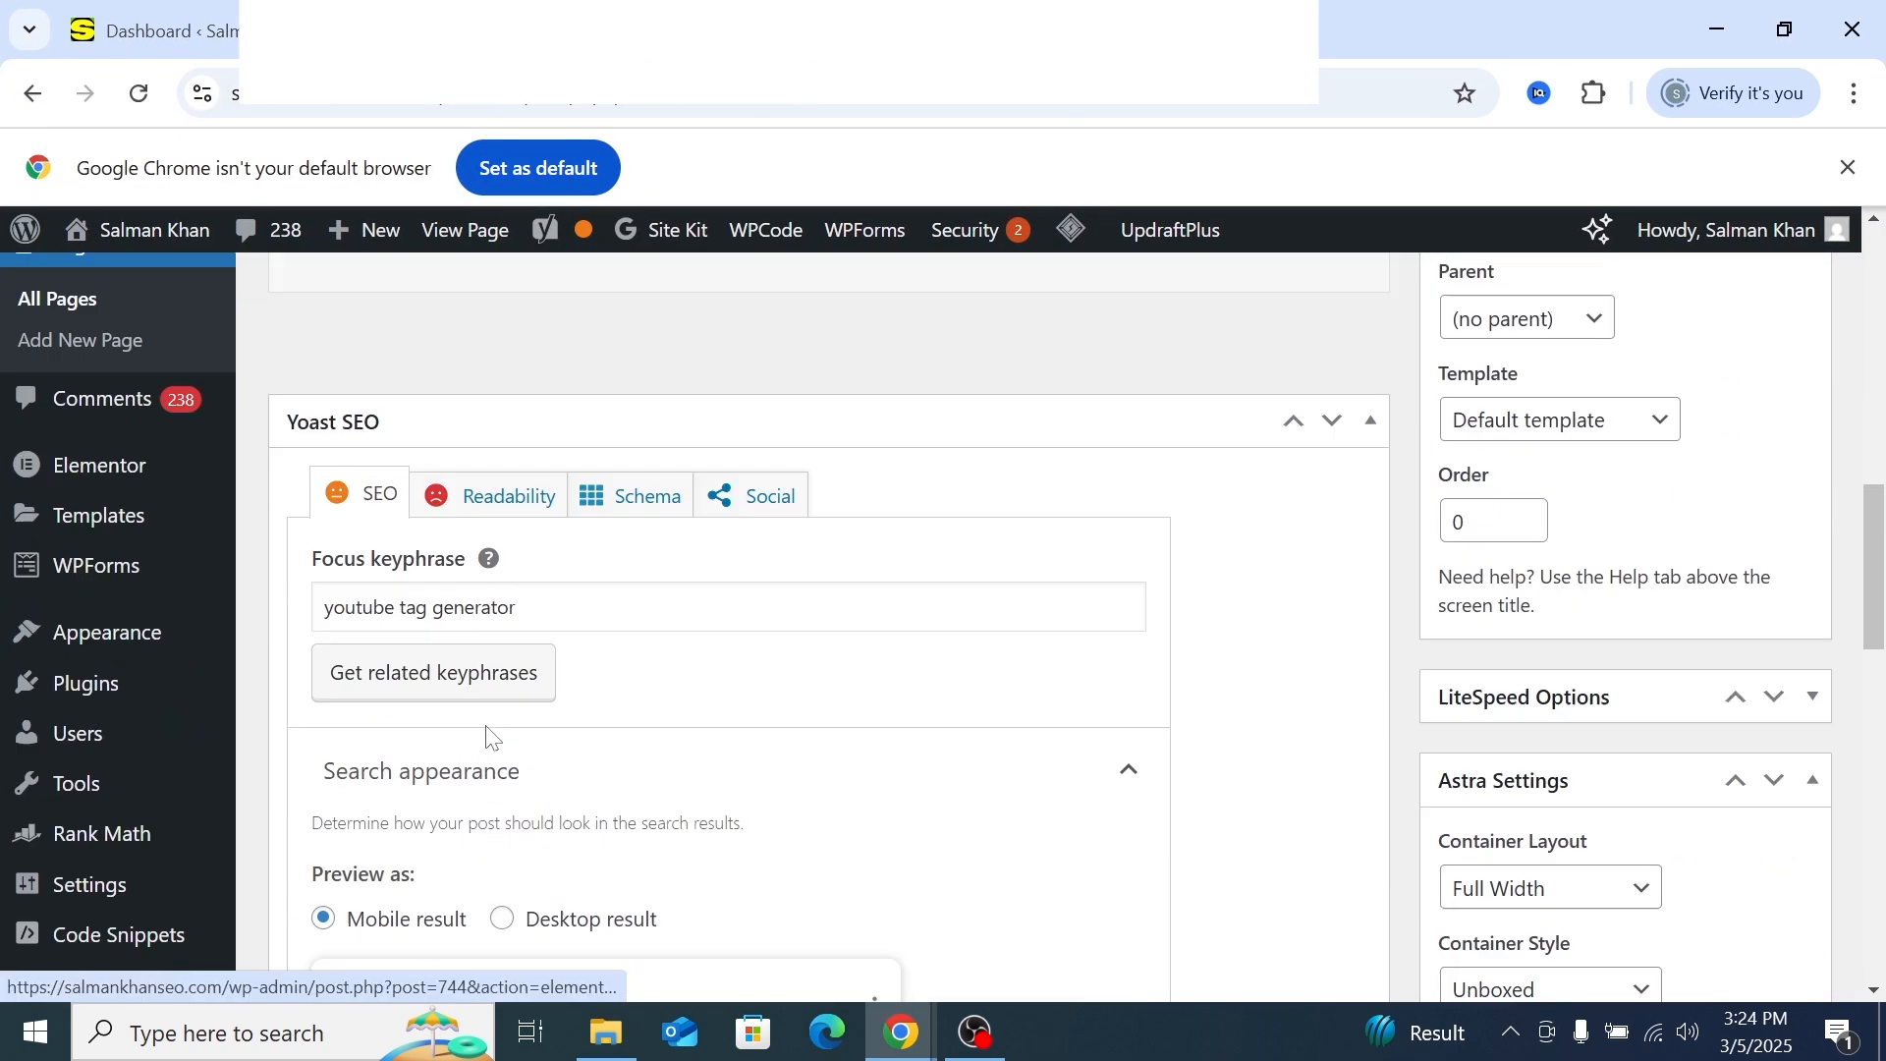
scroll(457, 619, "down", 9)
left_click(534, 766)
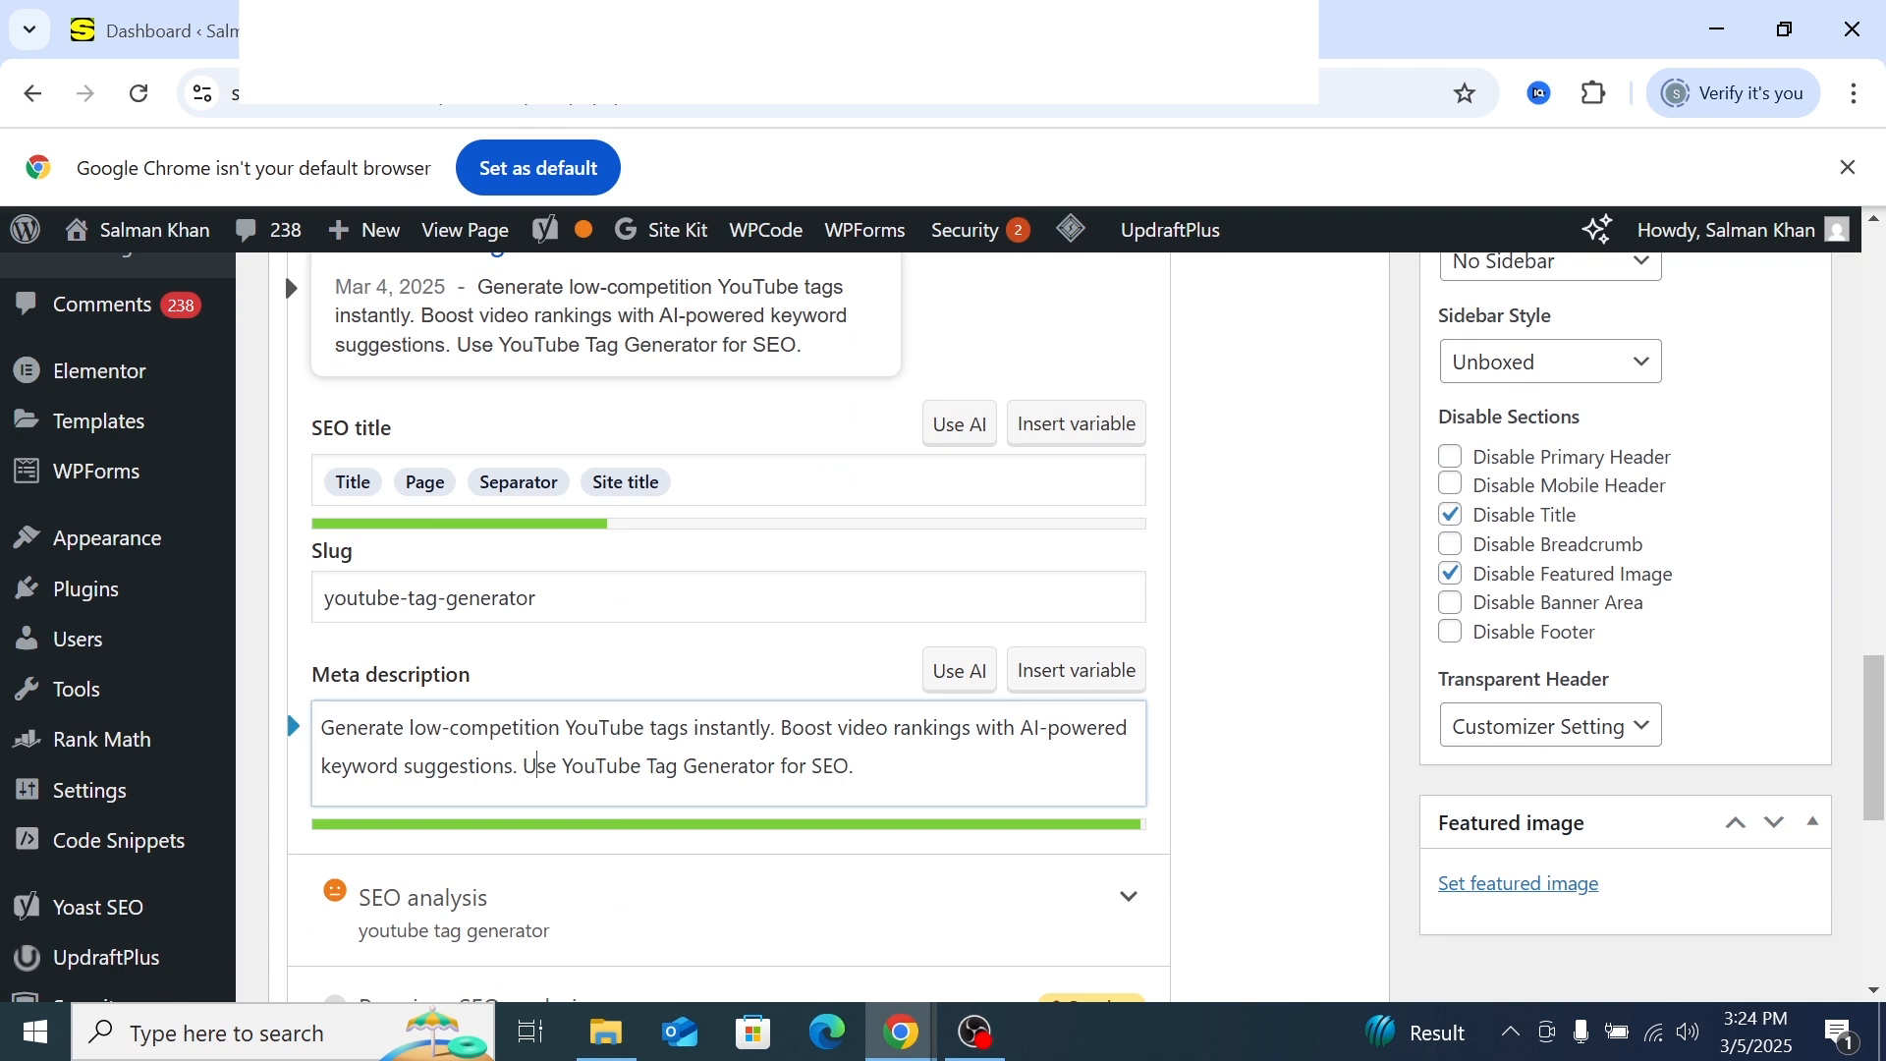
left_click(552, 599)
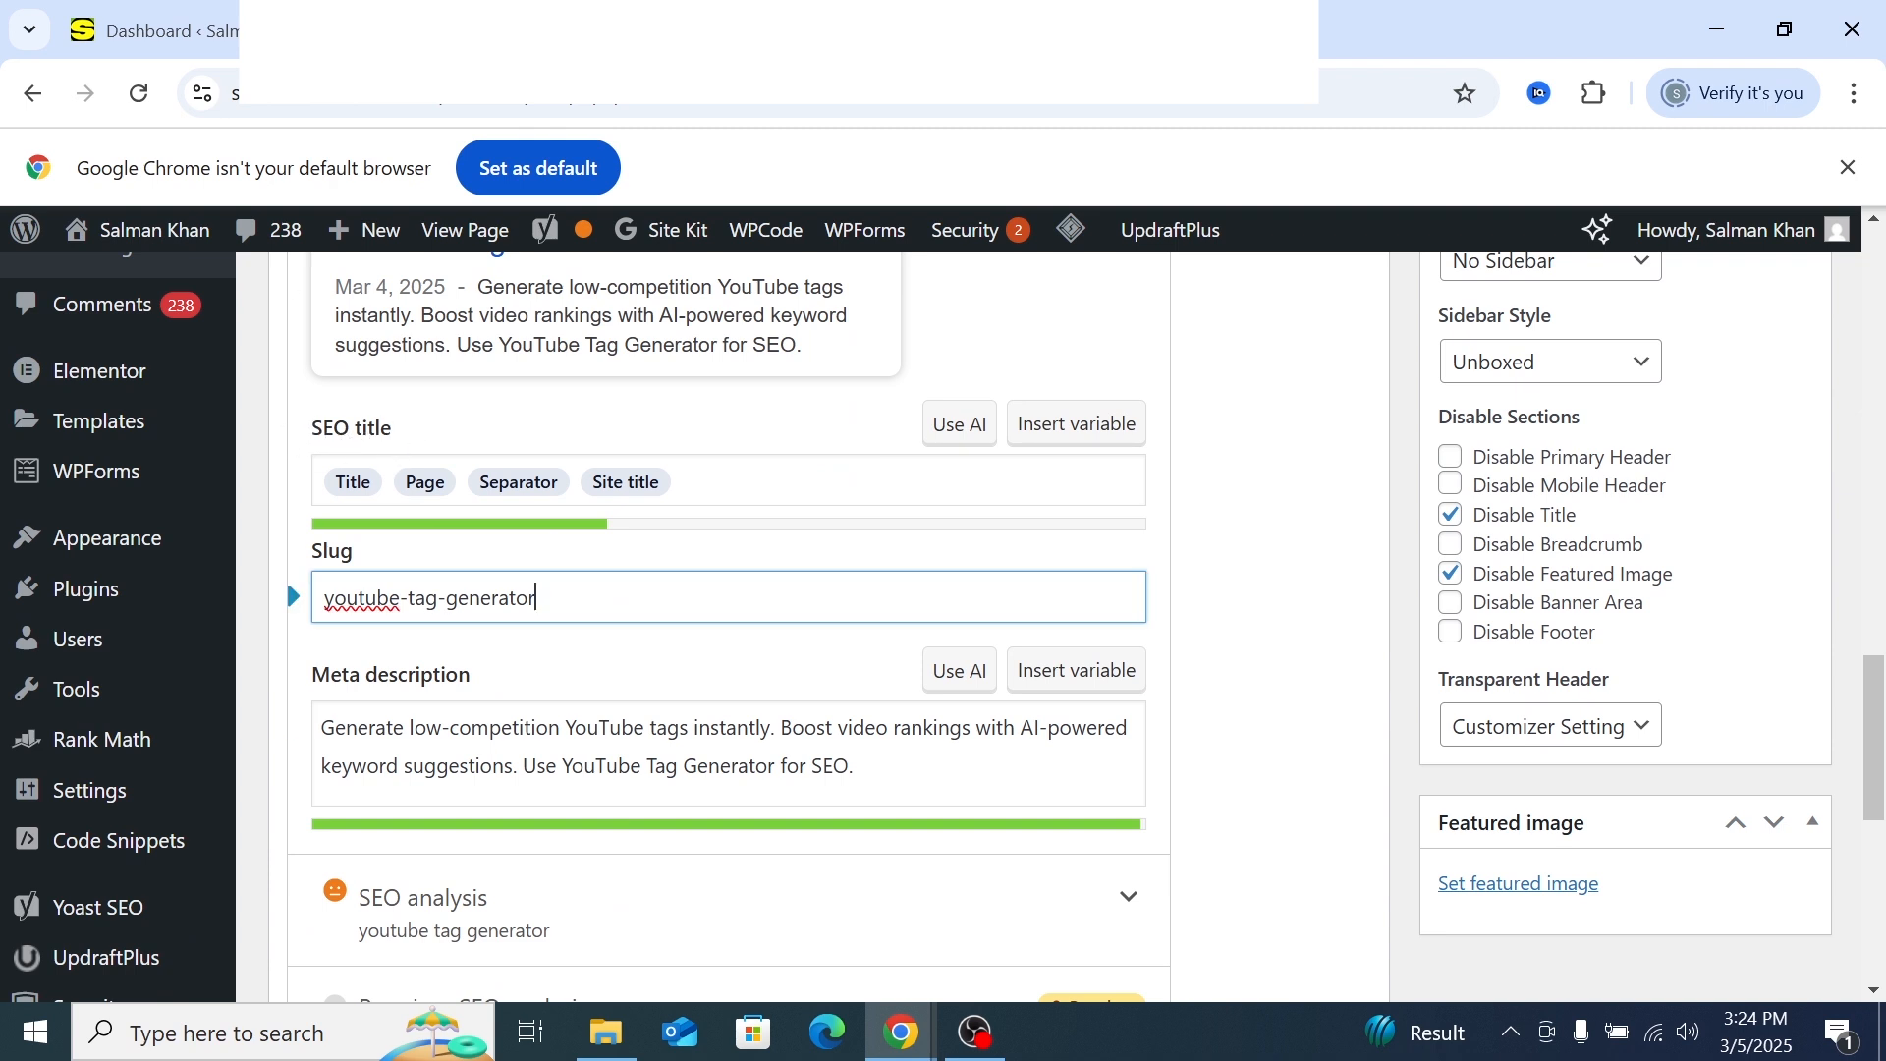
scroll(560, 564, "down", 1)
Switch to the DeepSeek chat and review its suggested focus keyphrase, meta title and meta description
left_click(863, 1039)
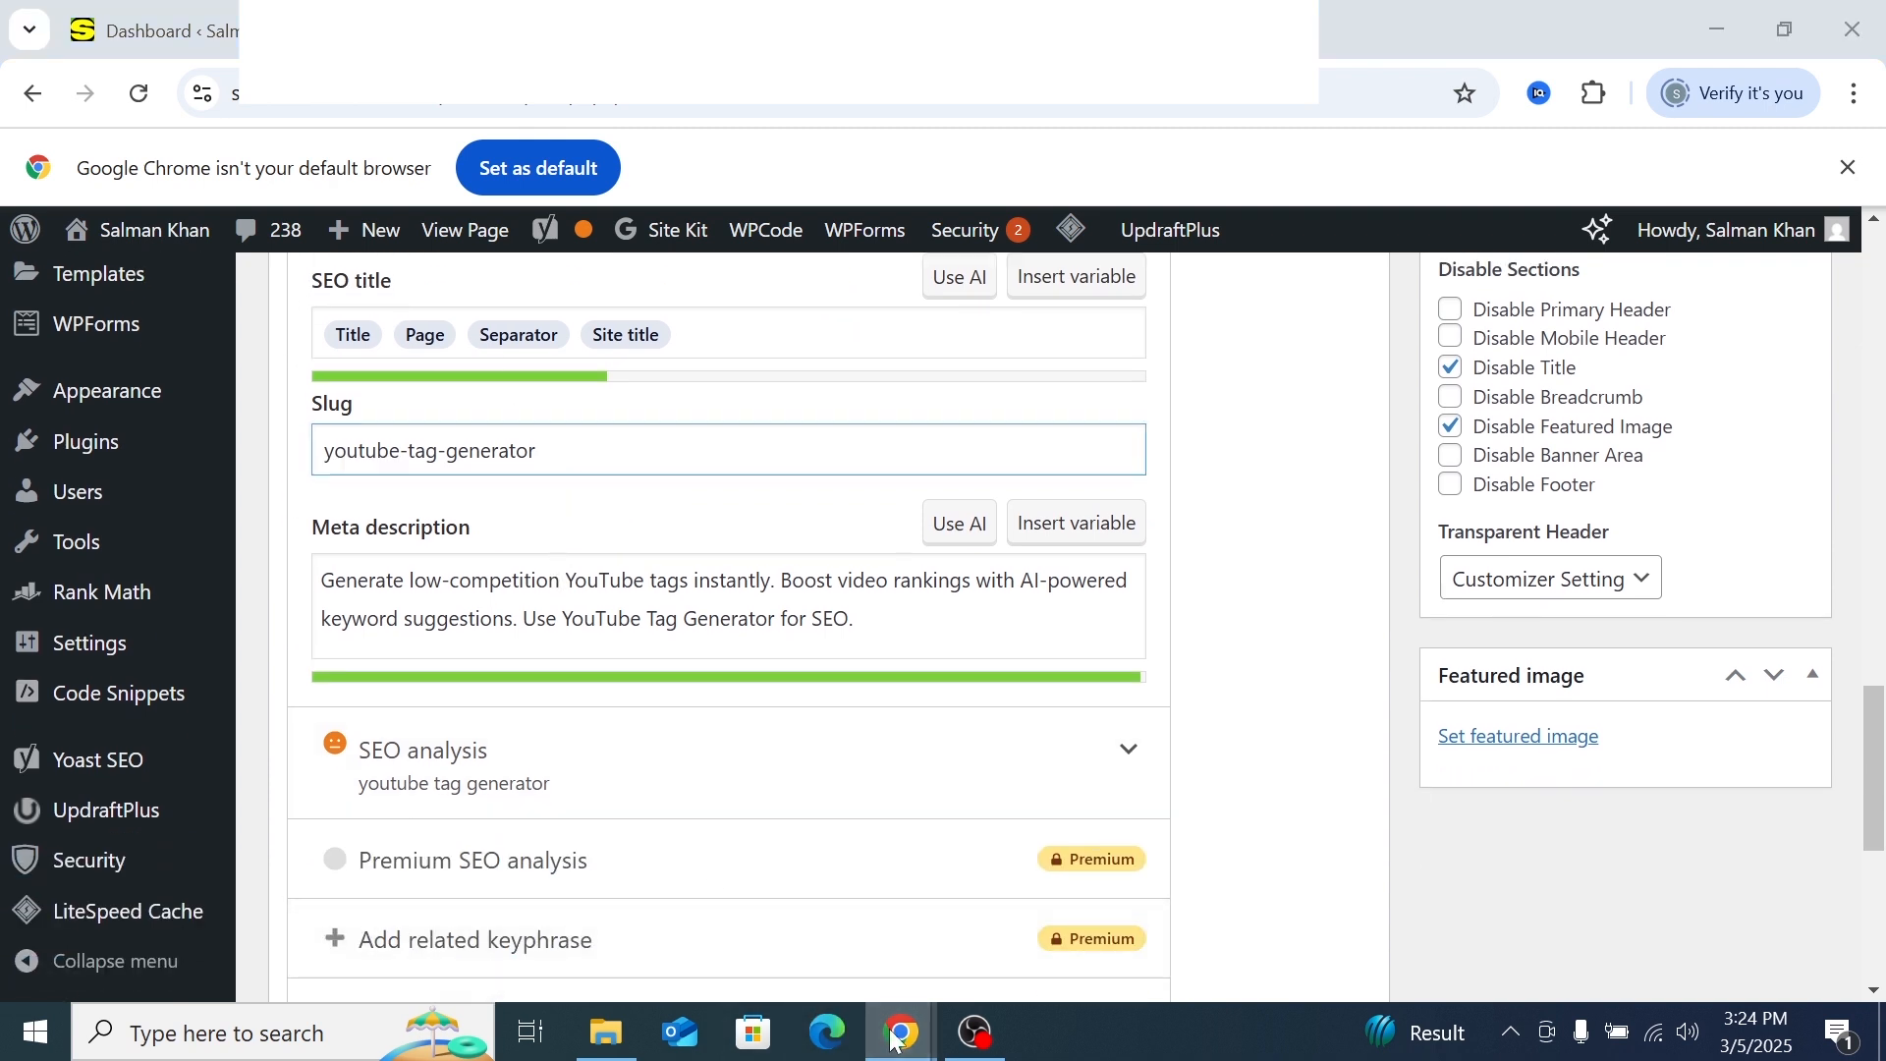
left_click(668, 929)
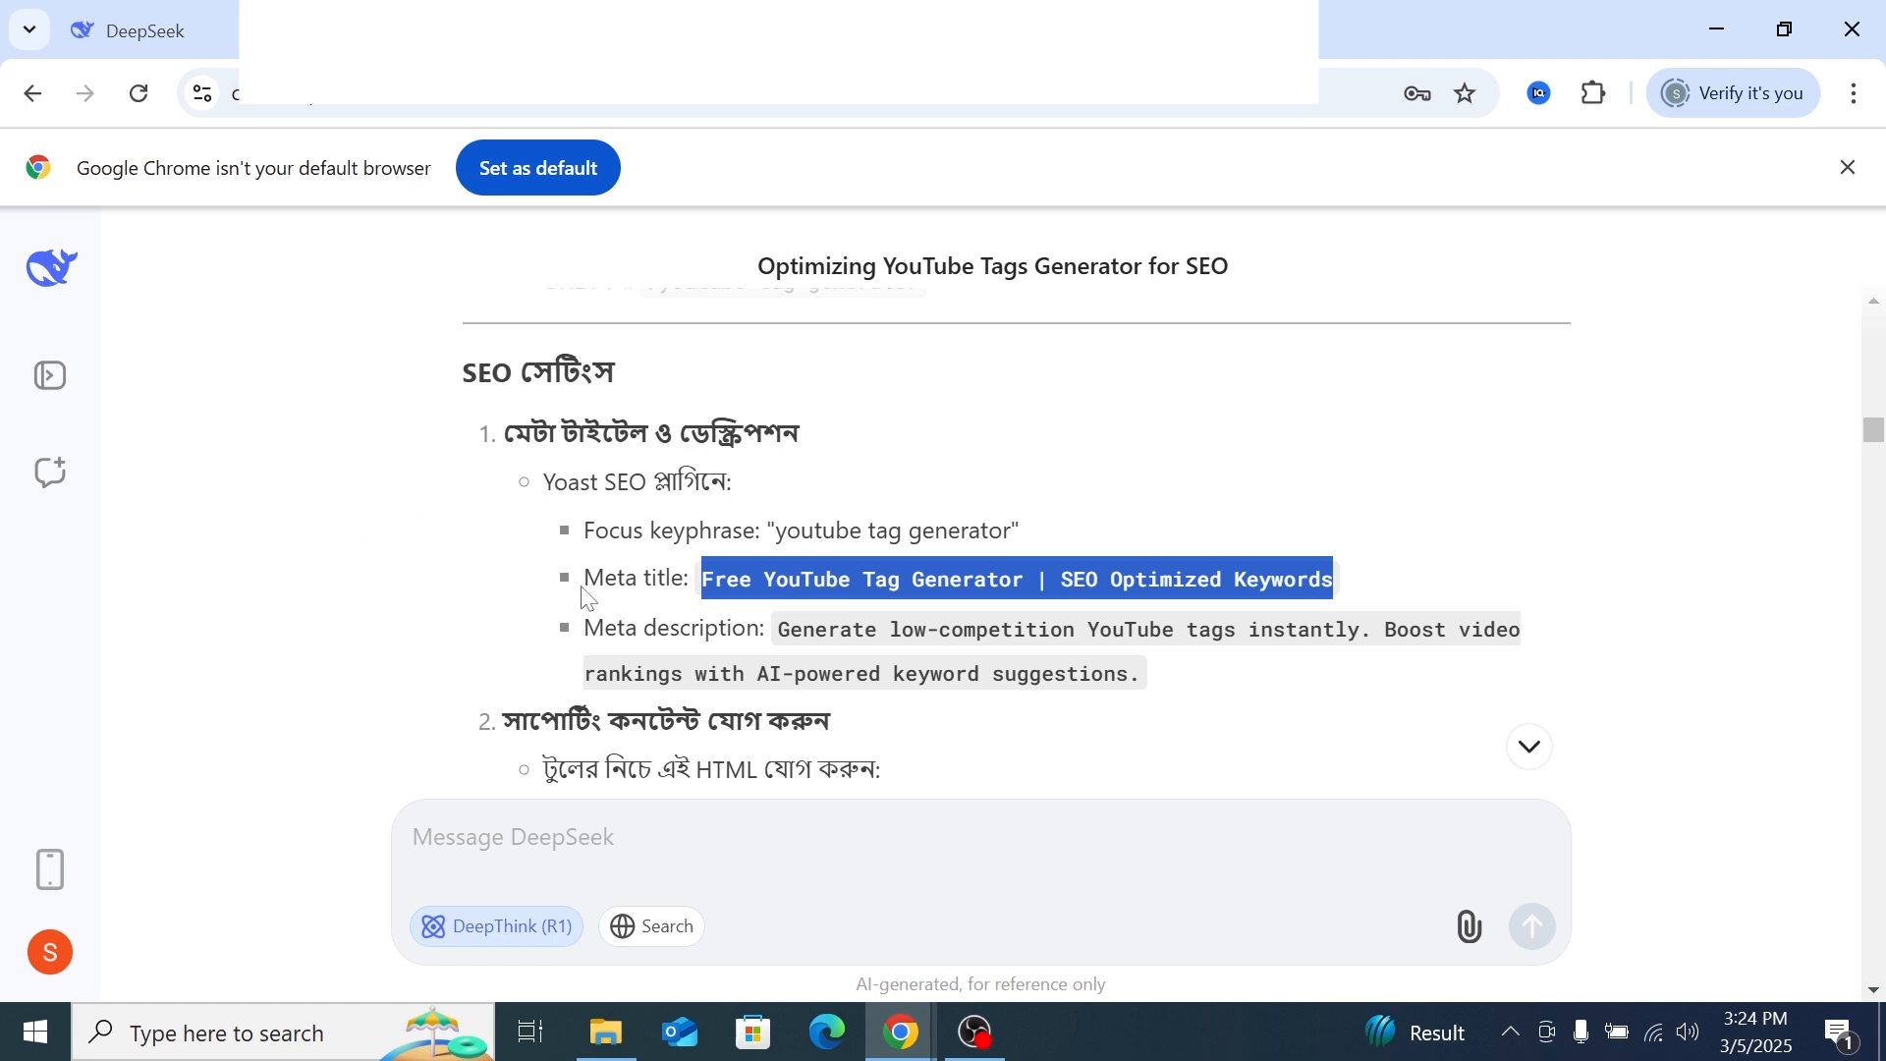
left_click(611, 582)
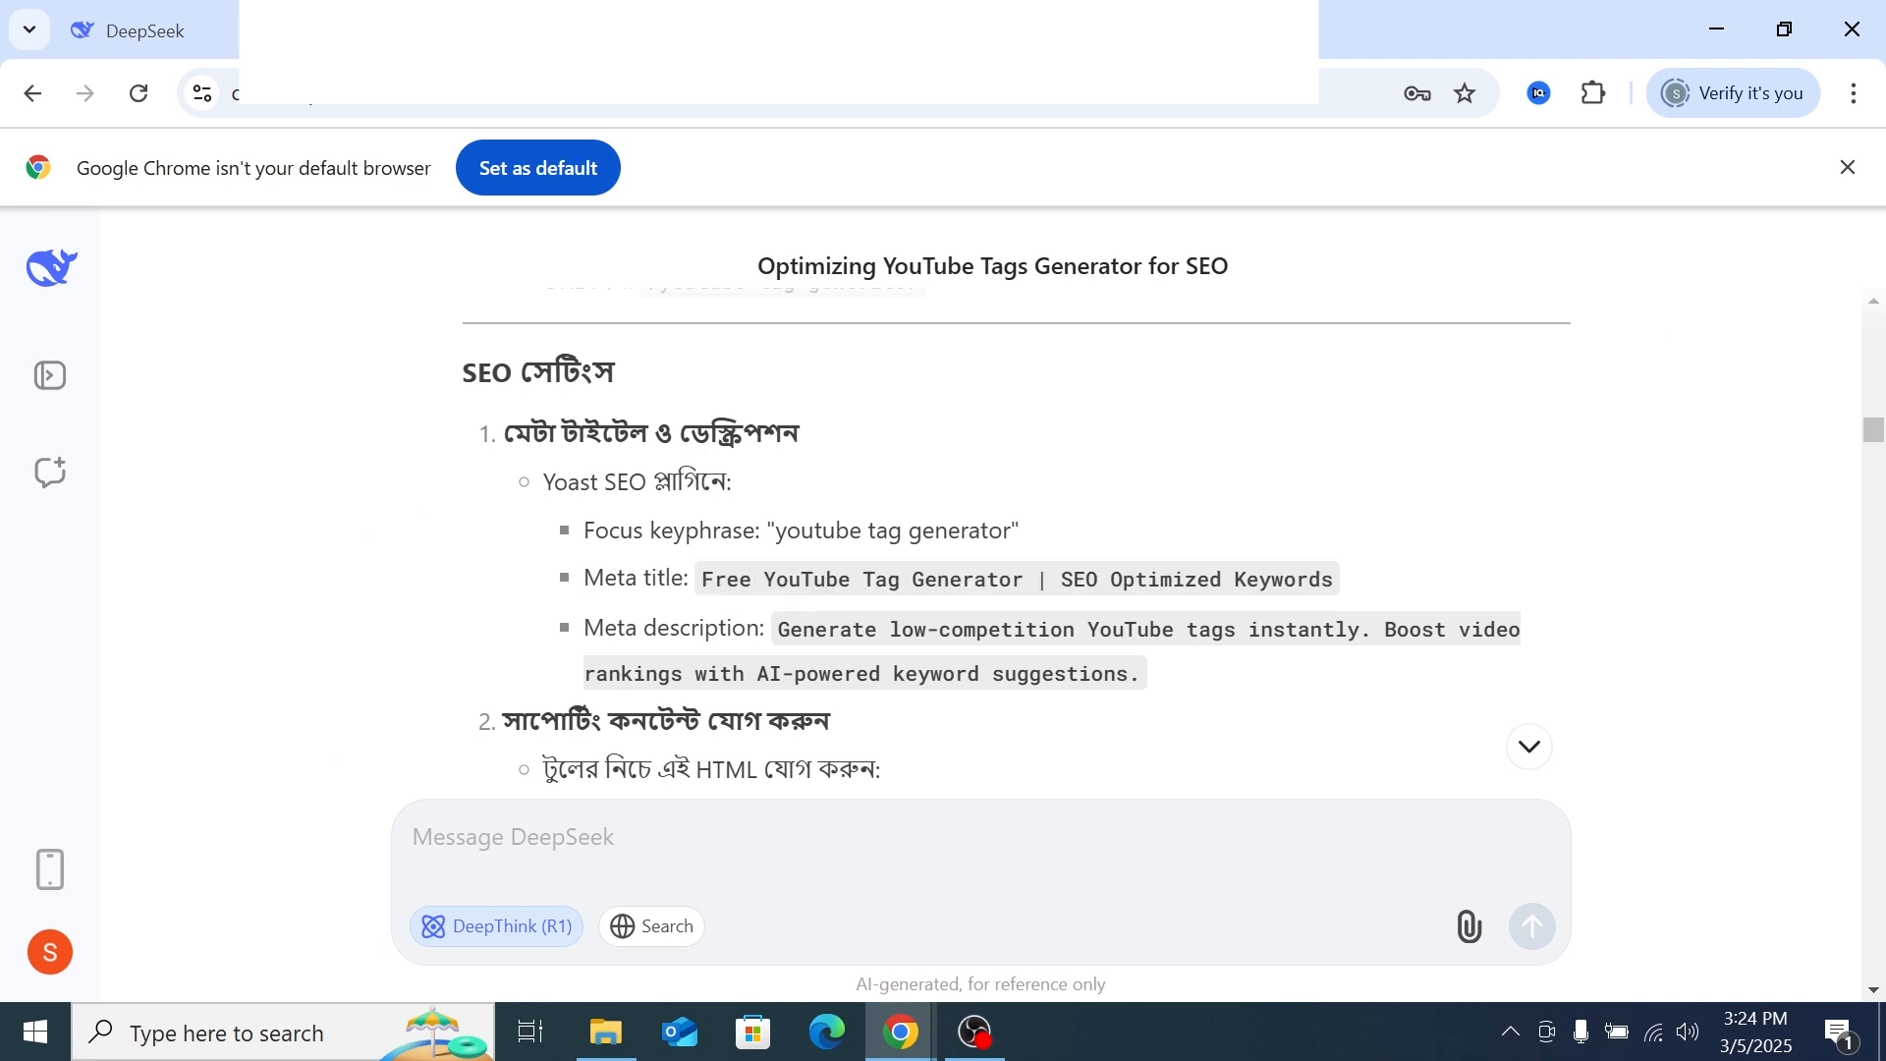
left_click_drag(585, 580, 689, 582)
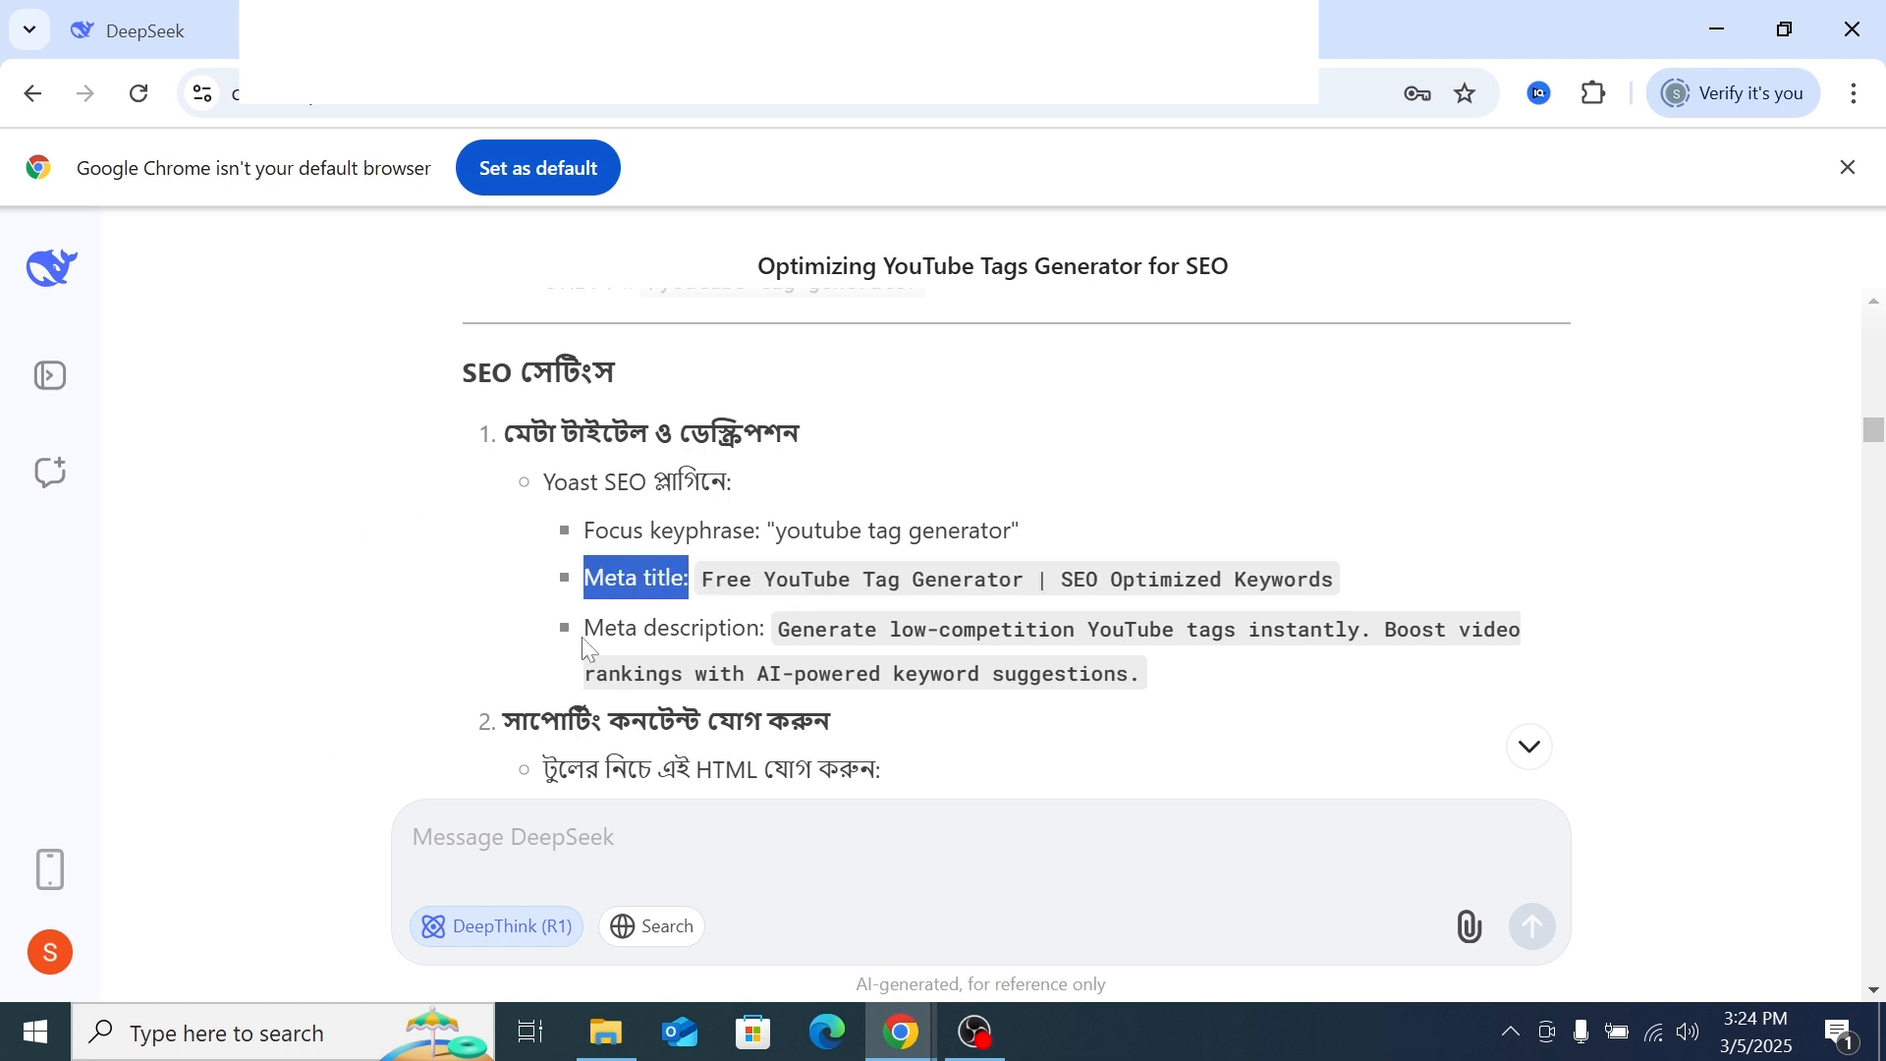
left_click_drag(584, 634, 746, 629)
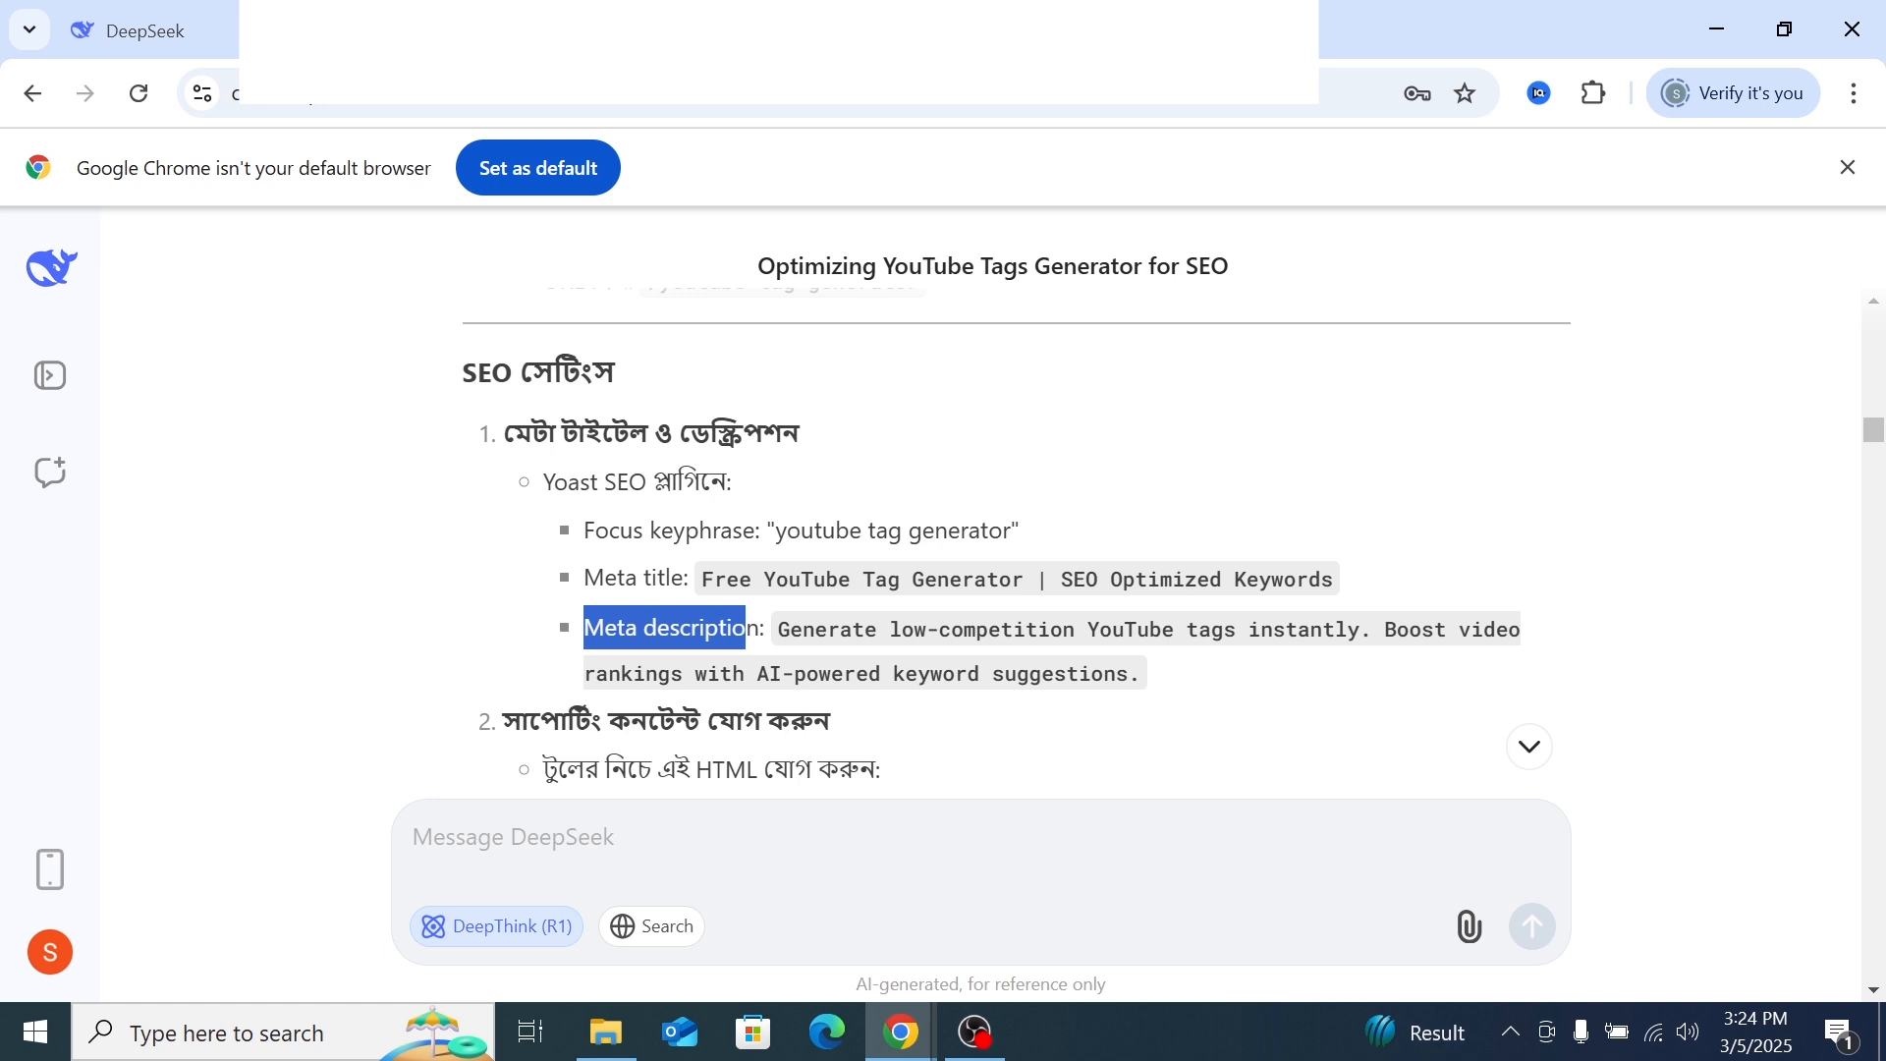
left_click_drag(583, 531, 759, 530)
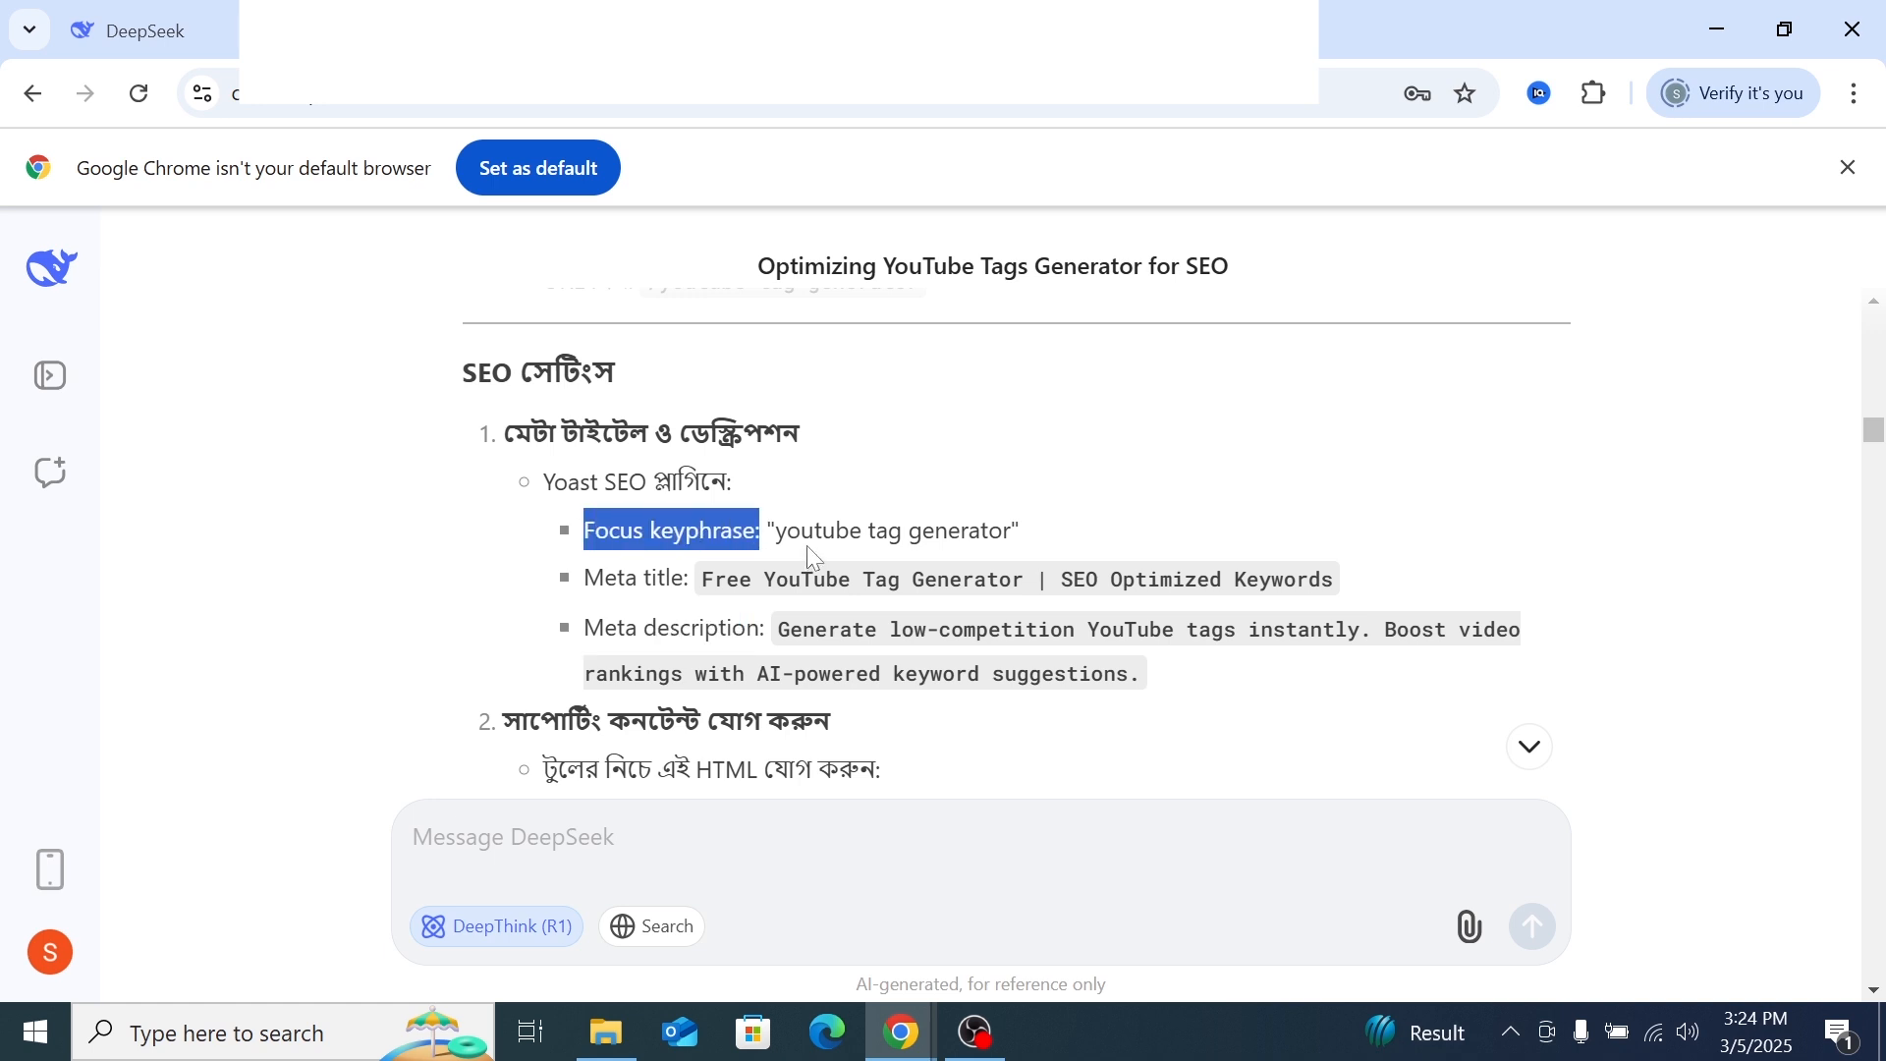
left_click_drag(583, 577, 684, 578)
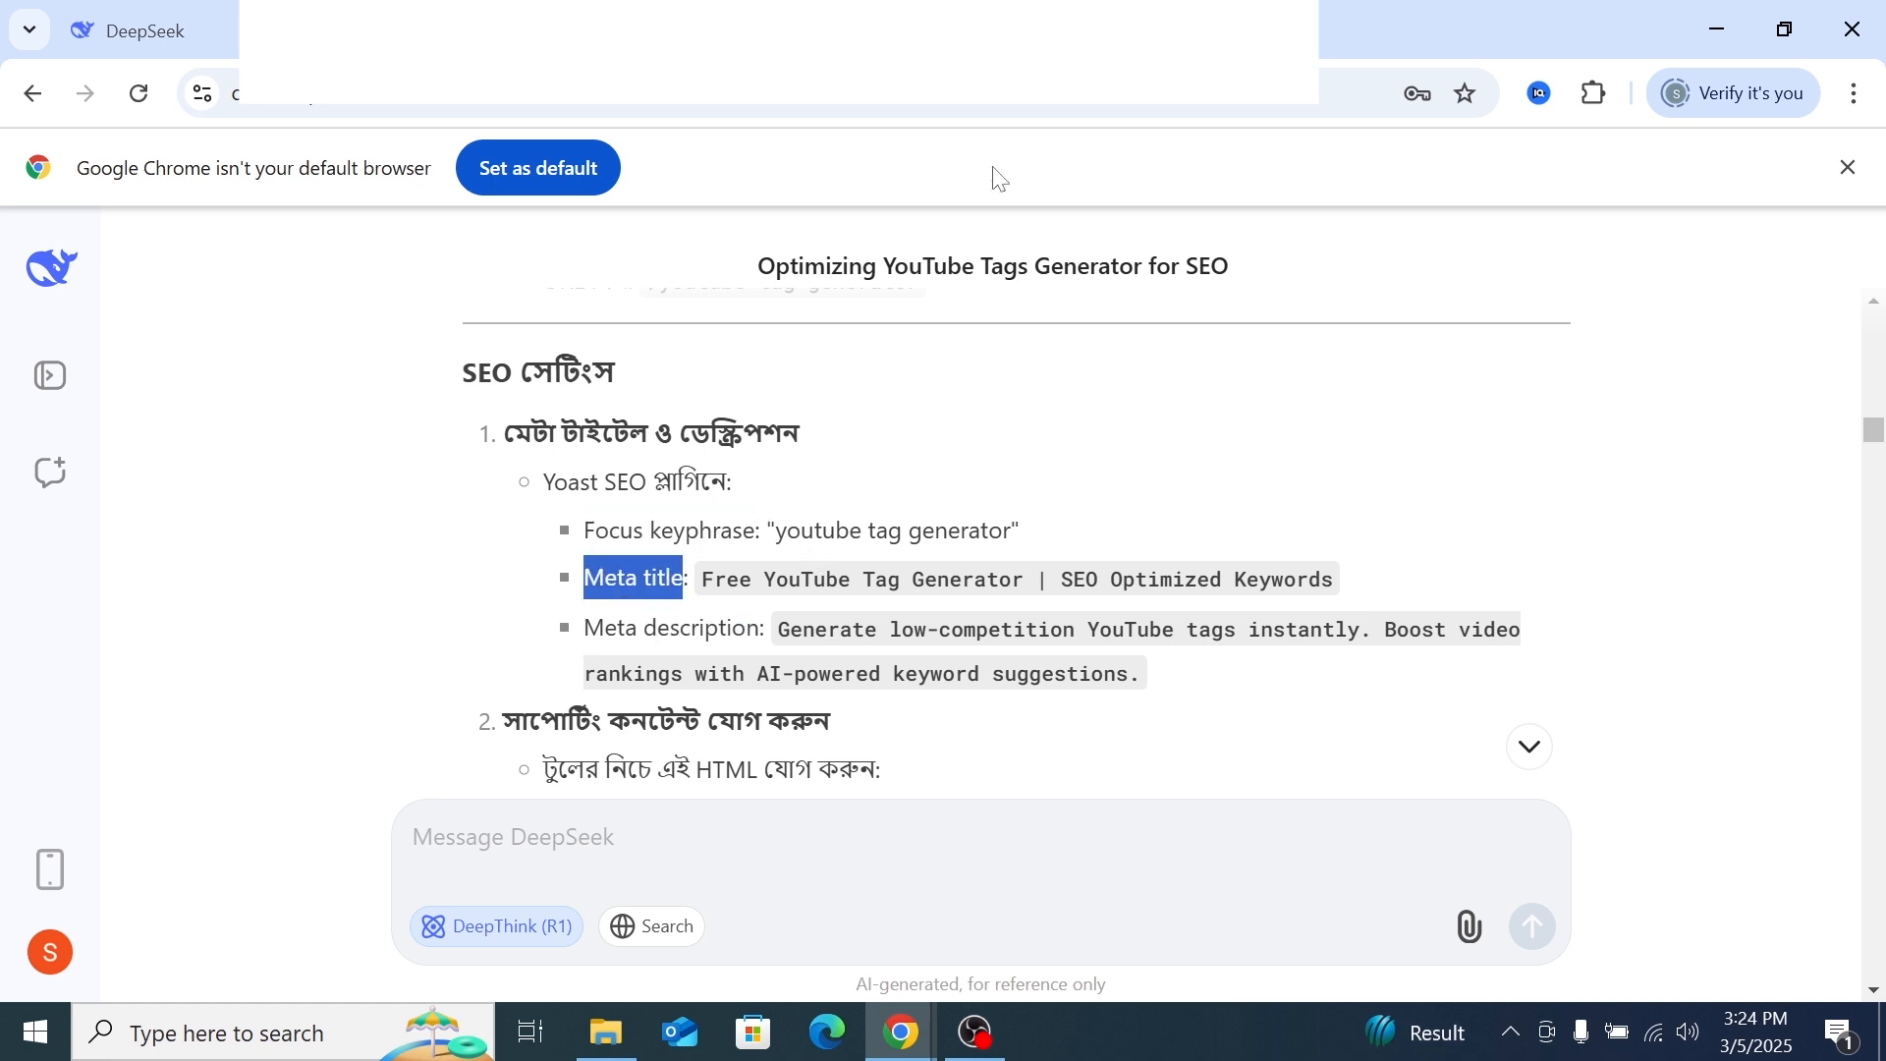
Copy DeepSeek's suggested meta title "Free YouTube Tag Generator | SEO Optimized Keywords"
left_click_drag(972, 37, 569, 88)
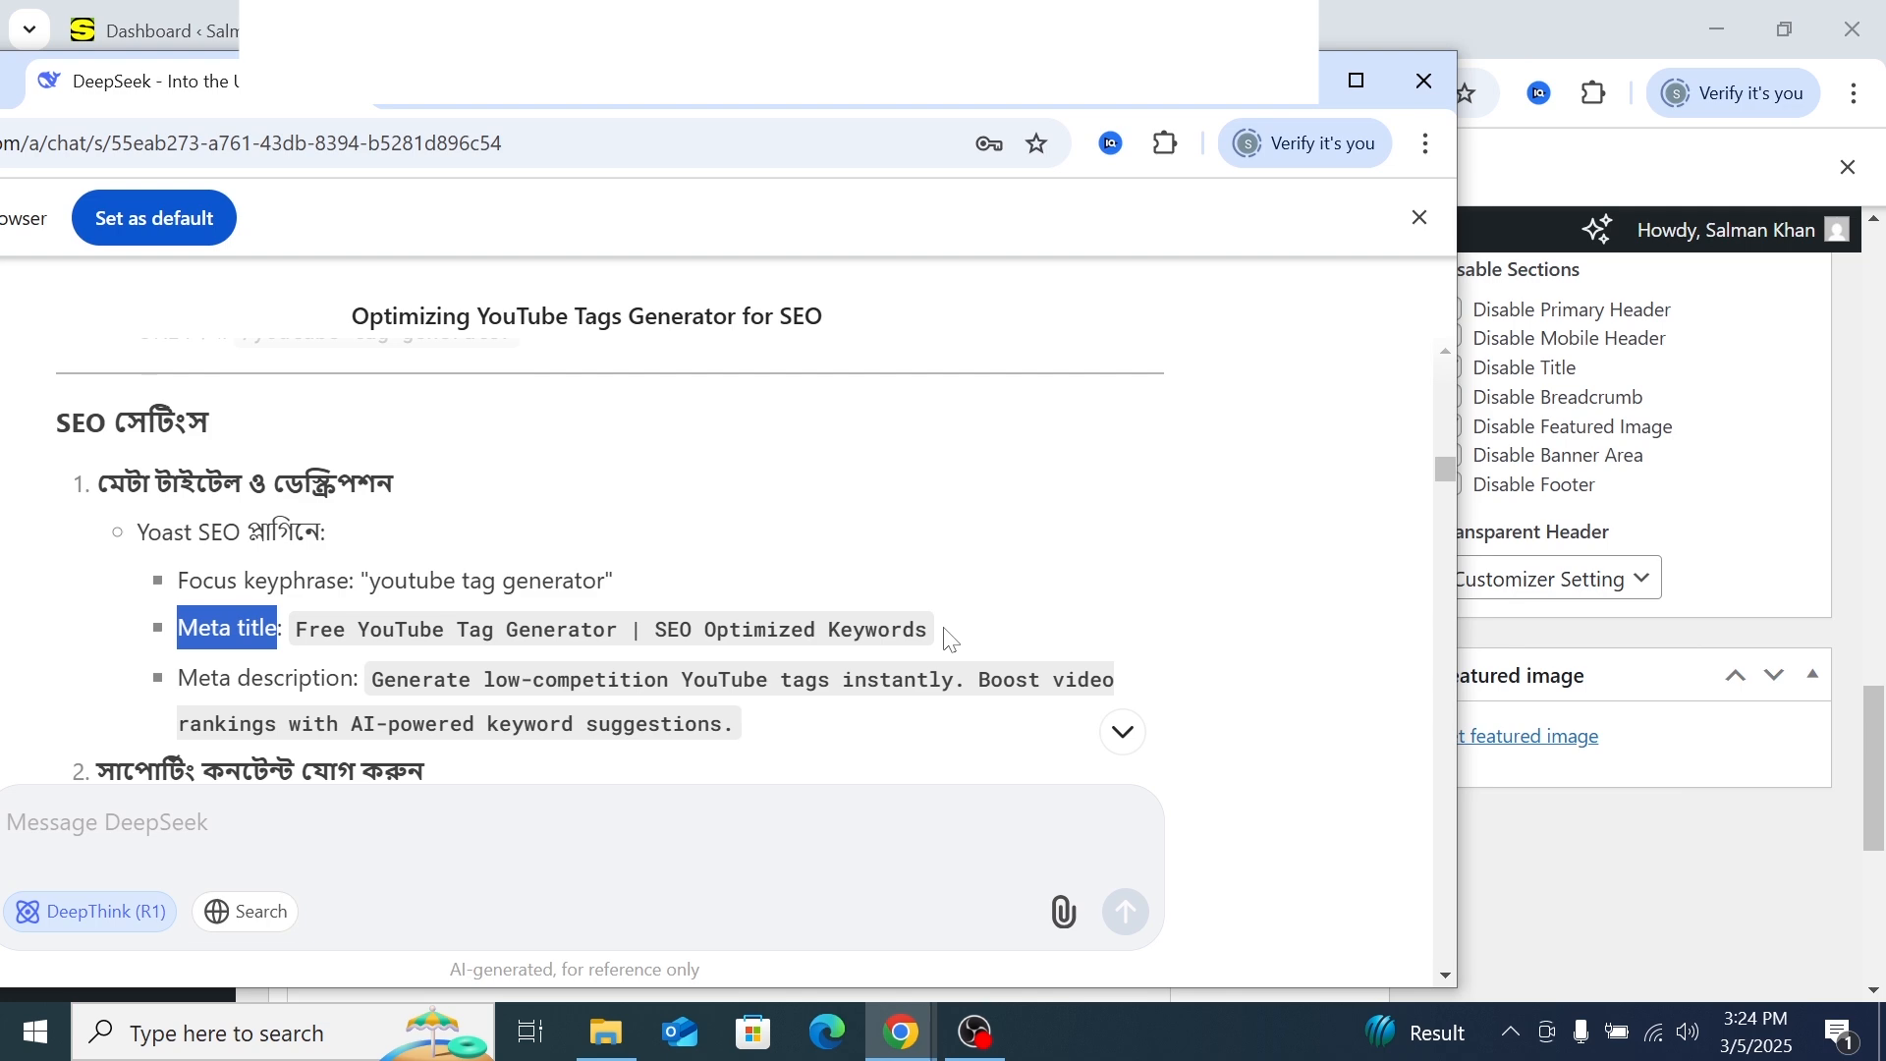
left_click_drag(930, 628, 290, 619)
right_click(329, 629)
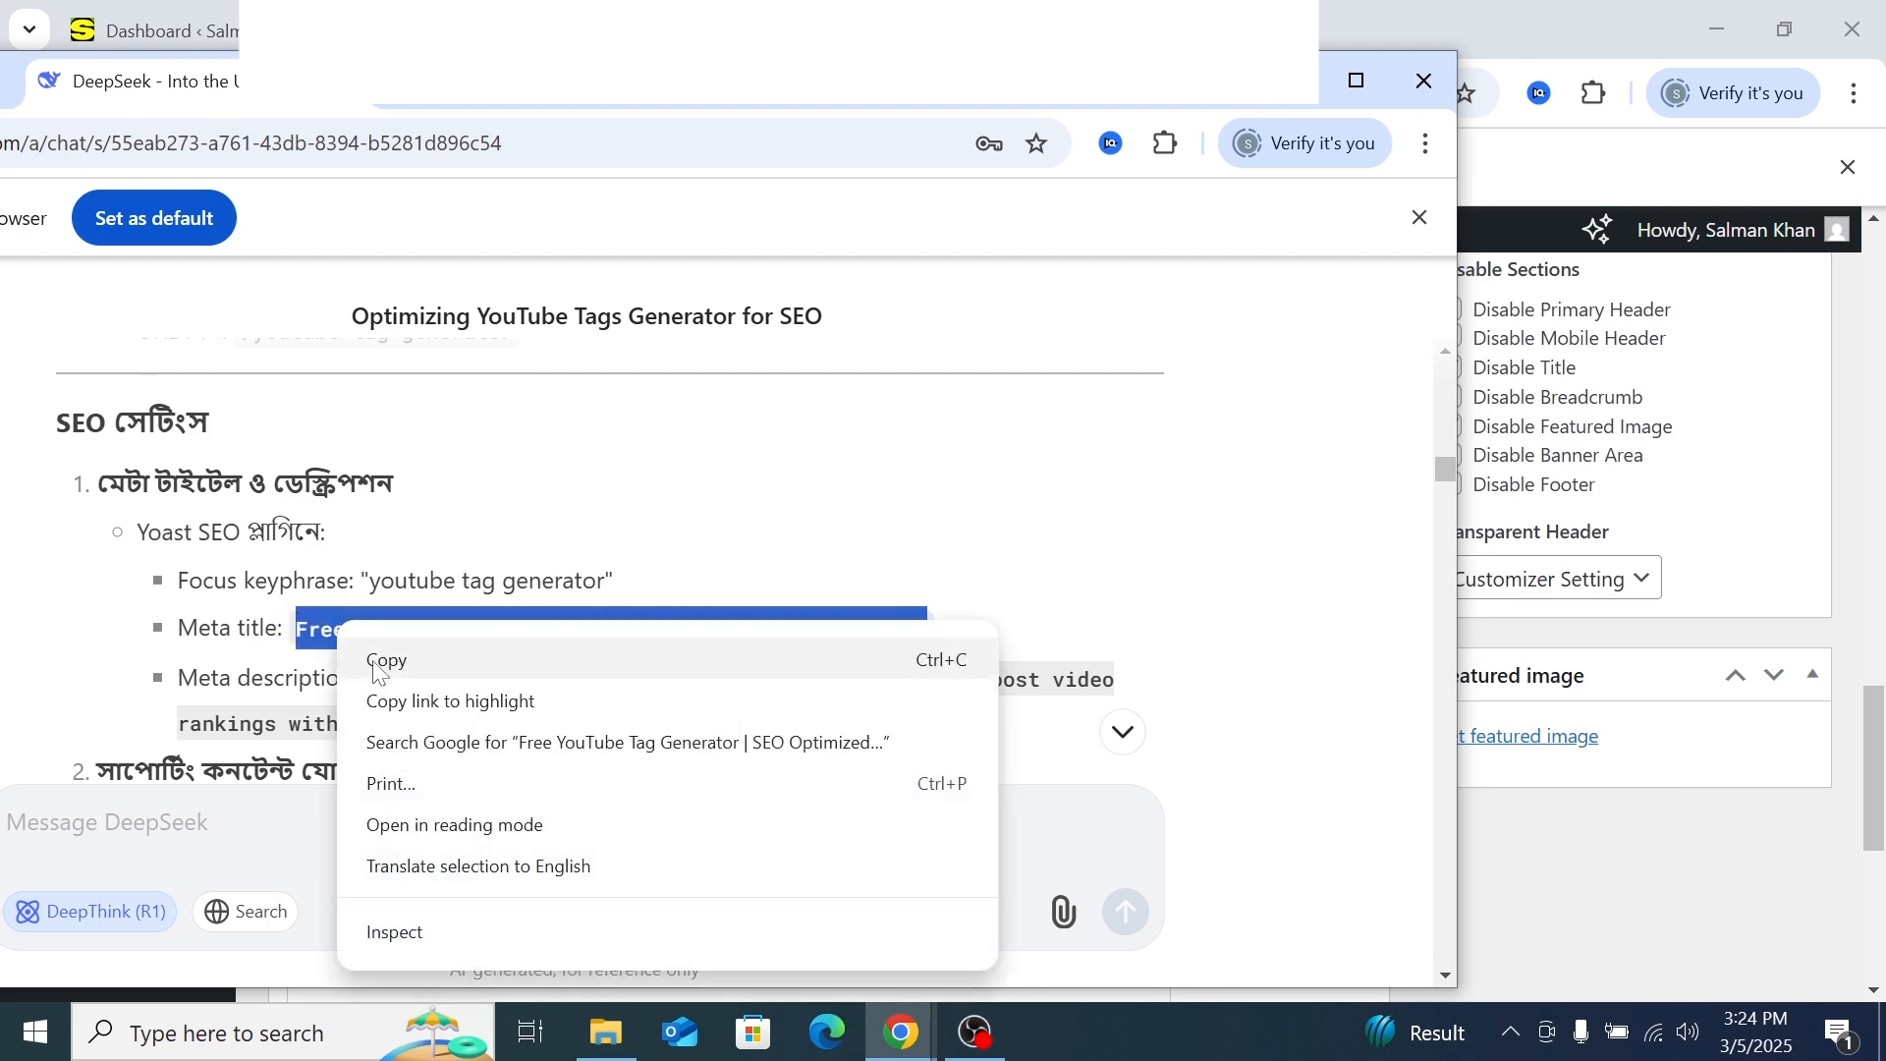
left_click(387, 661)
double_click(579, 106)
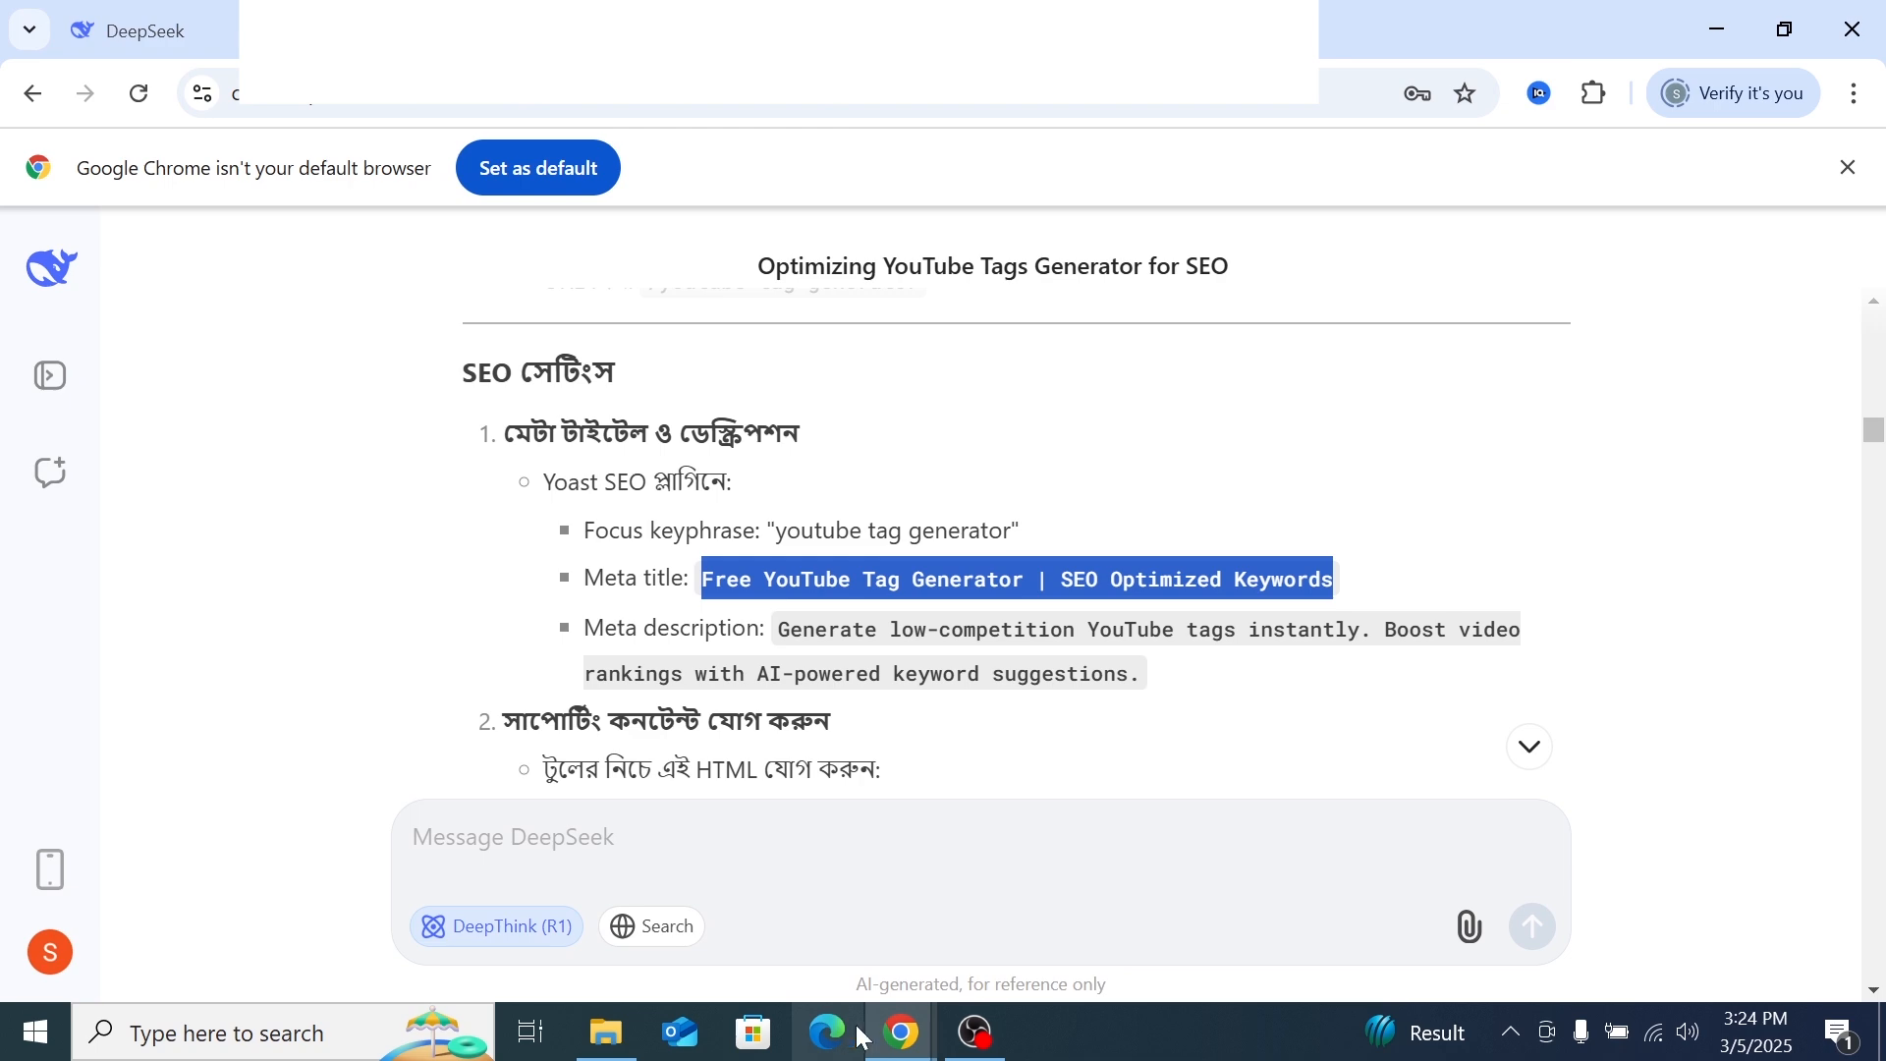
Switch back to the WordPress page editor and examine the SEO title against the title in the search preview
mouse_move(899, 1031)
left_click(769, 935)
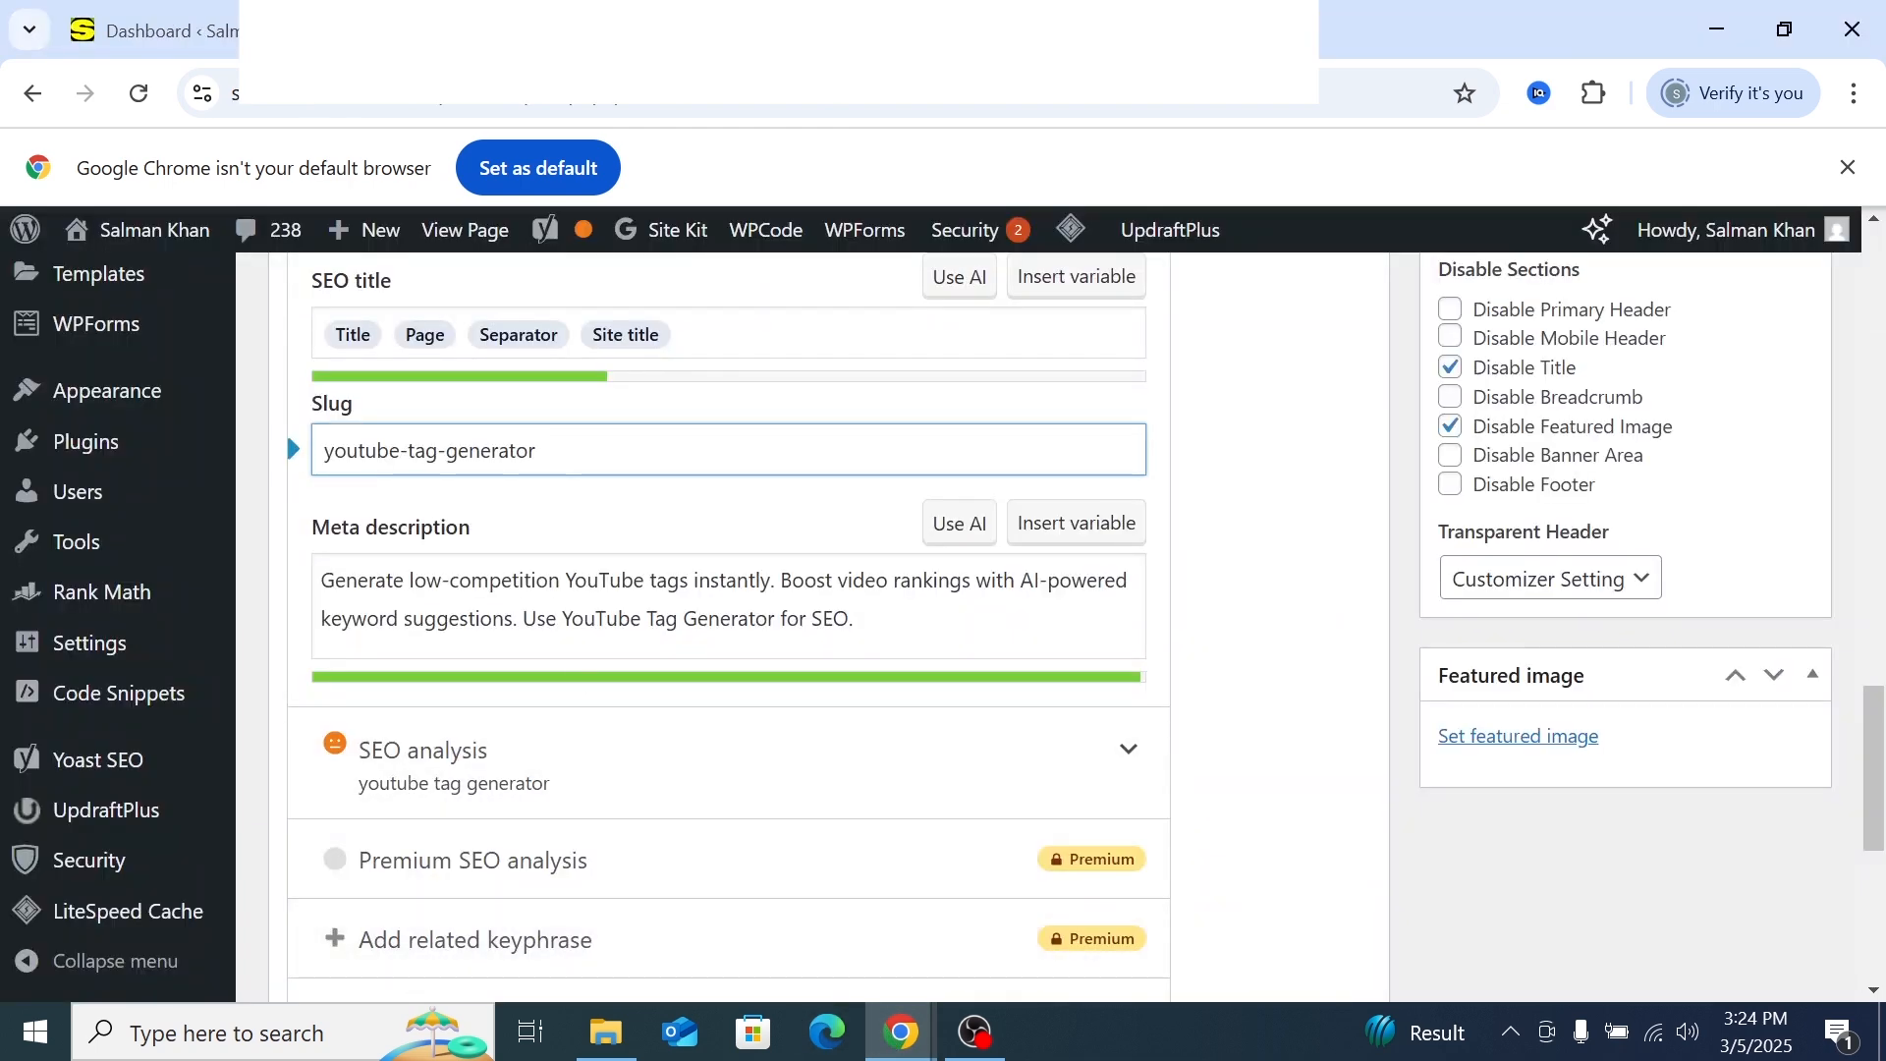
scroll(565, 668, "up", 3)
scroll(565, 668, "down", 1)
scroll(566, 669, "down", 1)
scroll(547, 657, "up", 2)
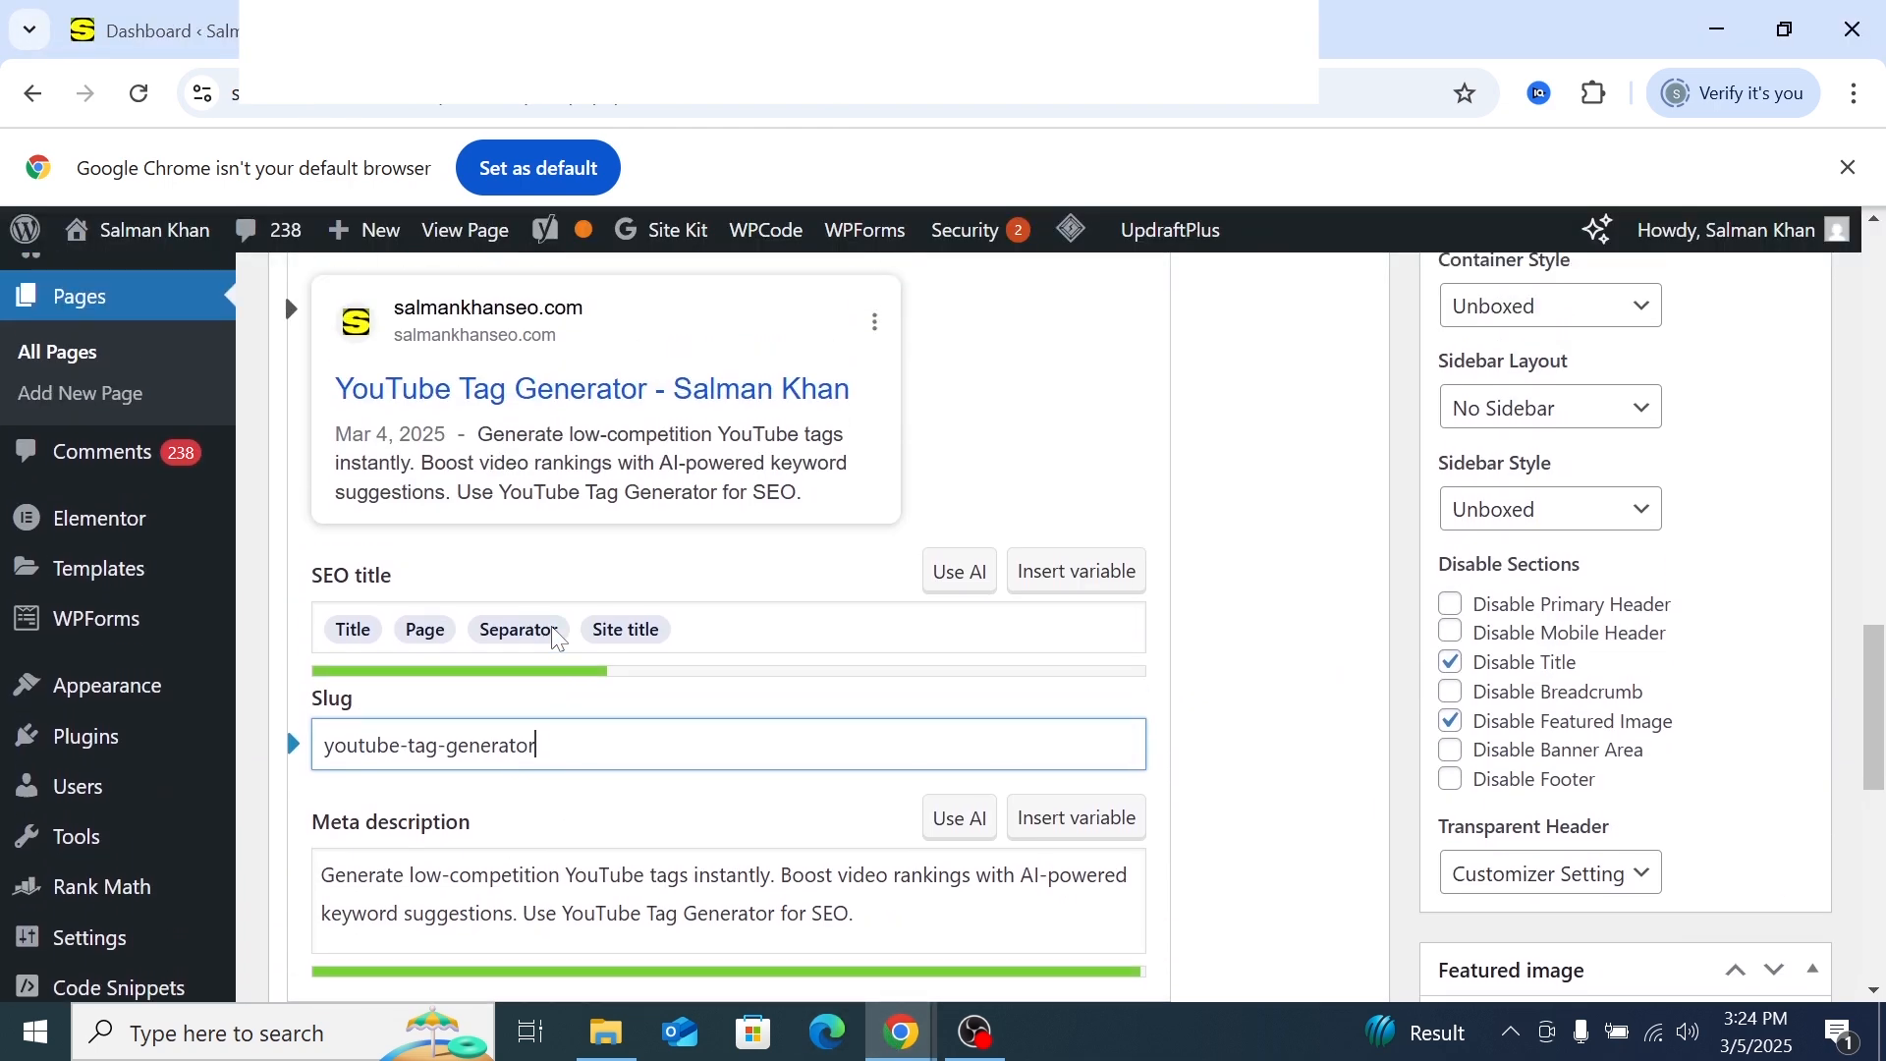
scroll(449, 421, "up", 1)
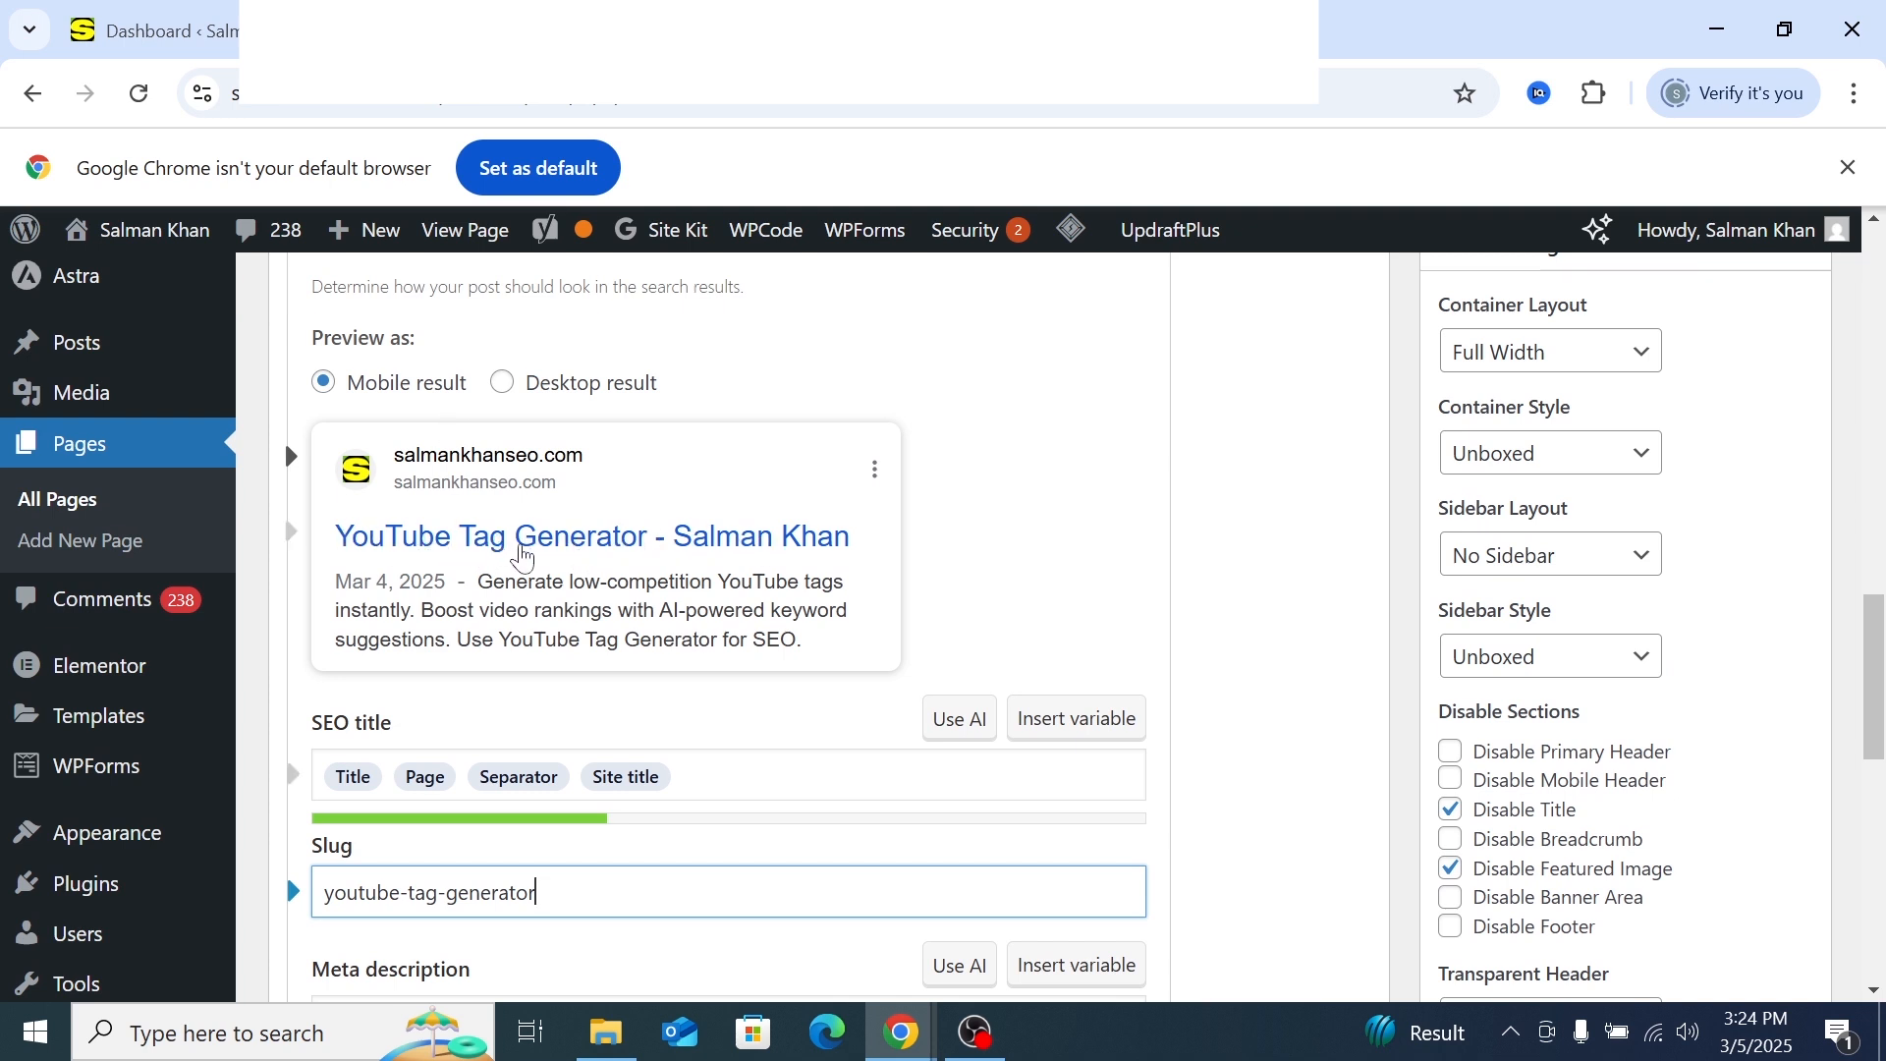
scroll(524, 557, "down", 1)
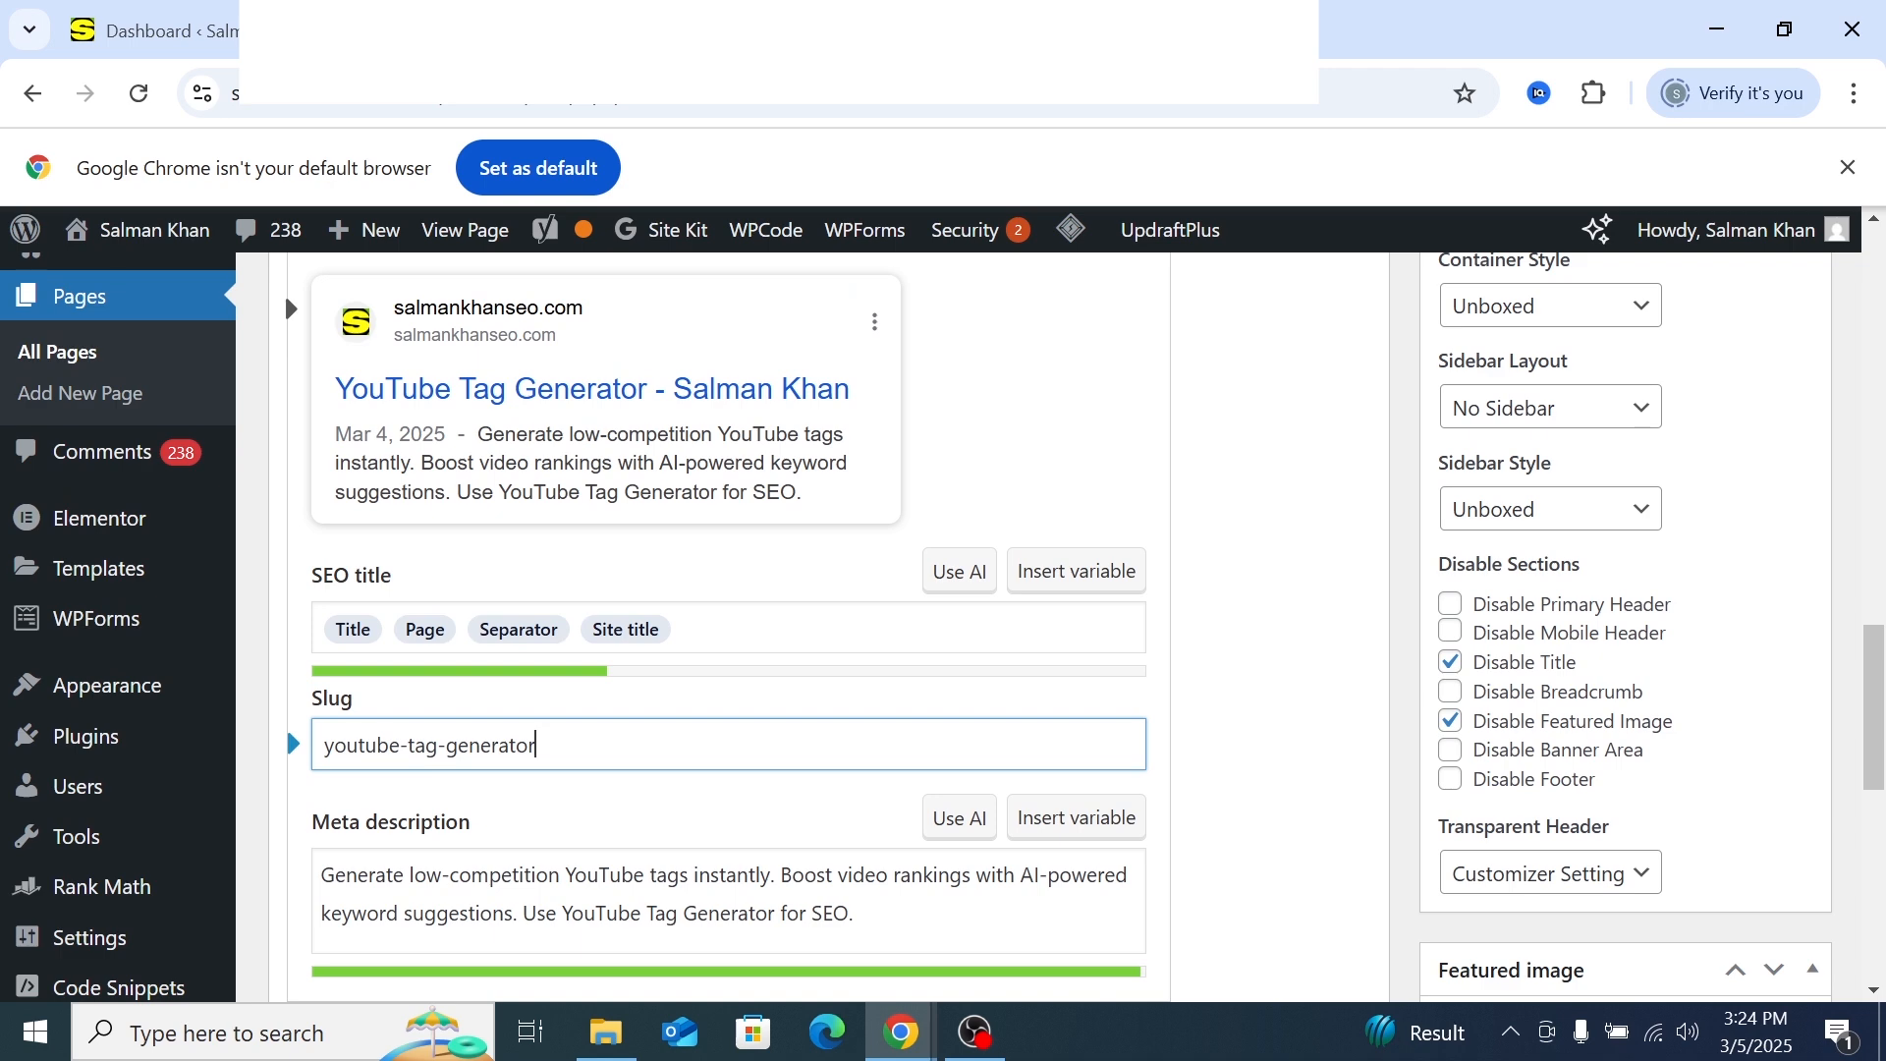
scroll(728, 840, "down", 2)
Compare the full meta description with the description text in the mobile search preview
left_click(739, 615)
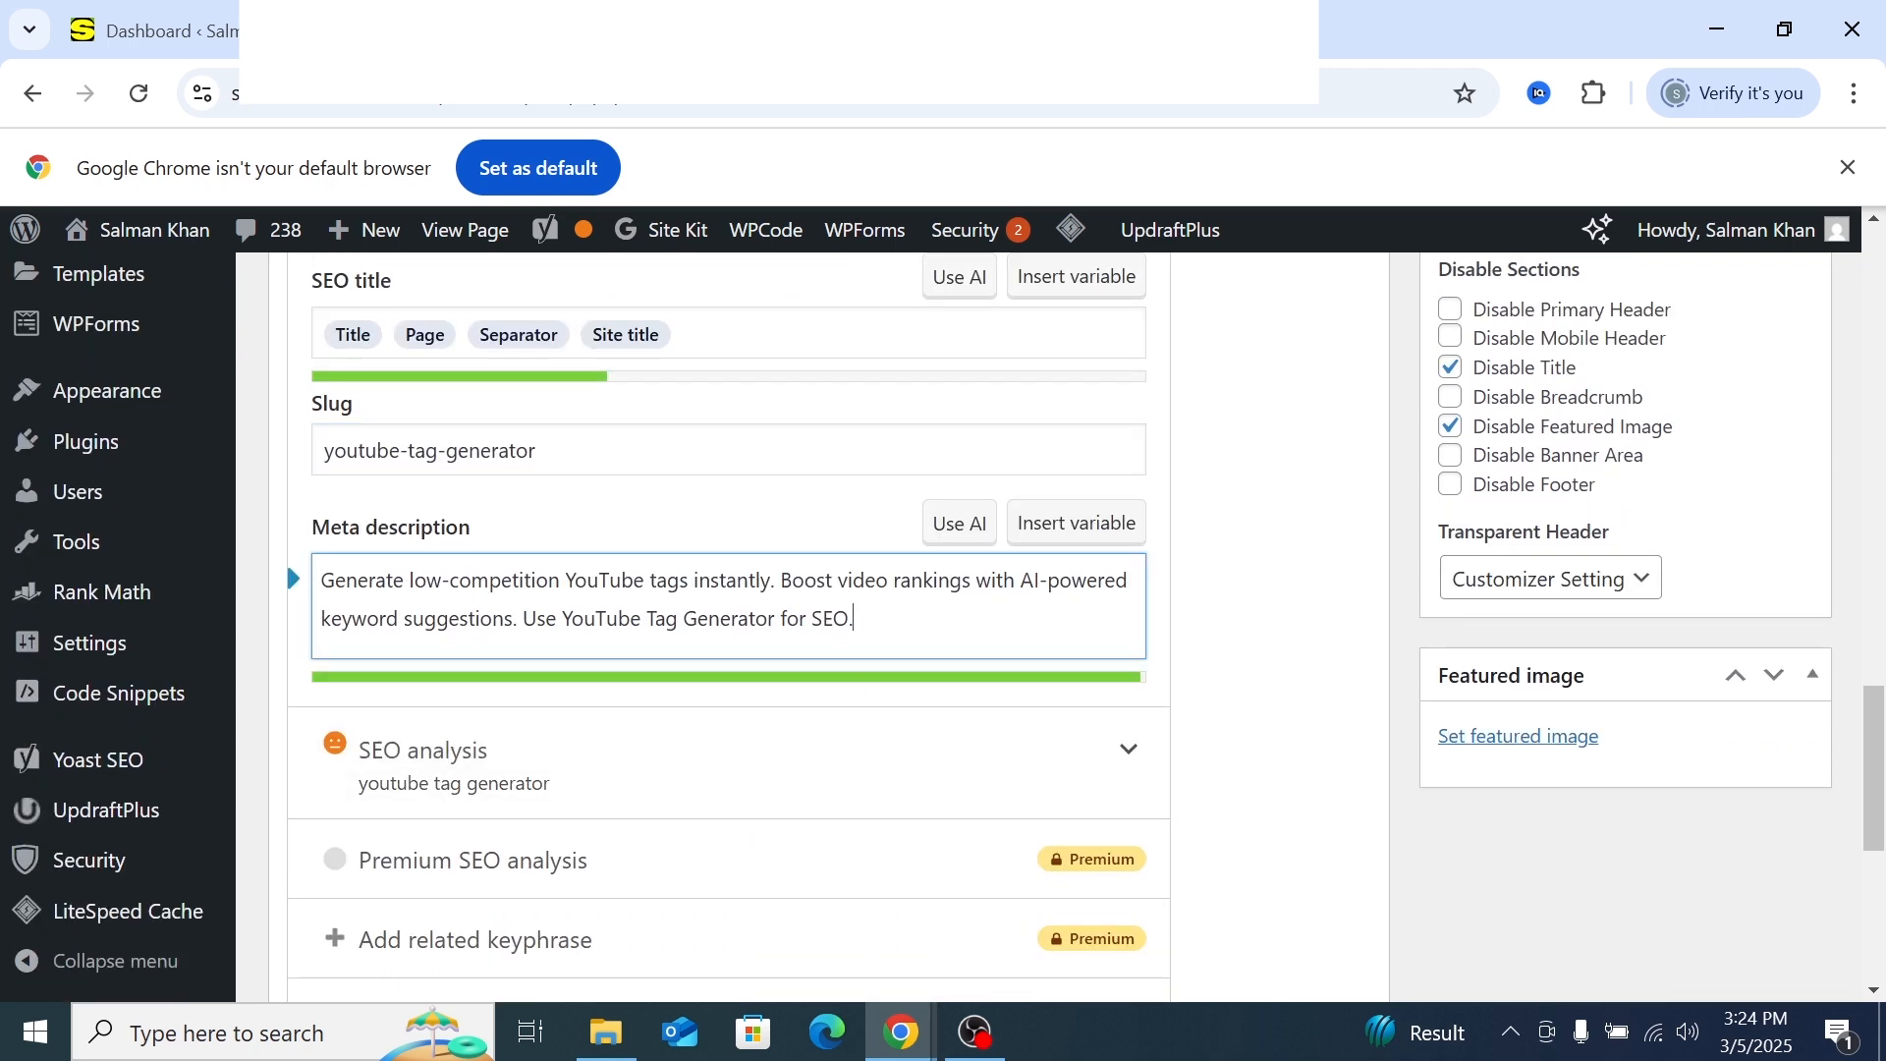
key("ctrl+a")
scroll(739, 615, "up", 3)
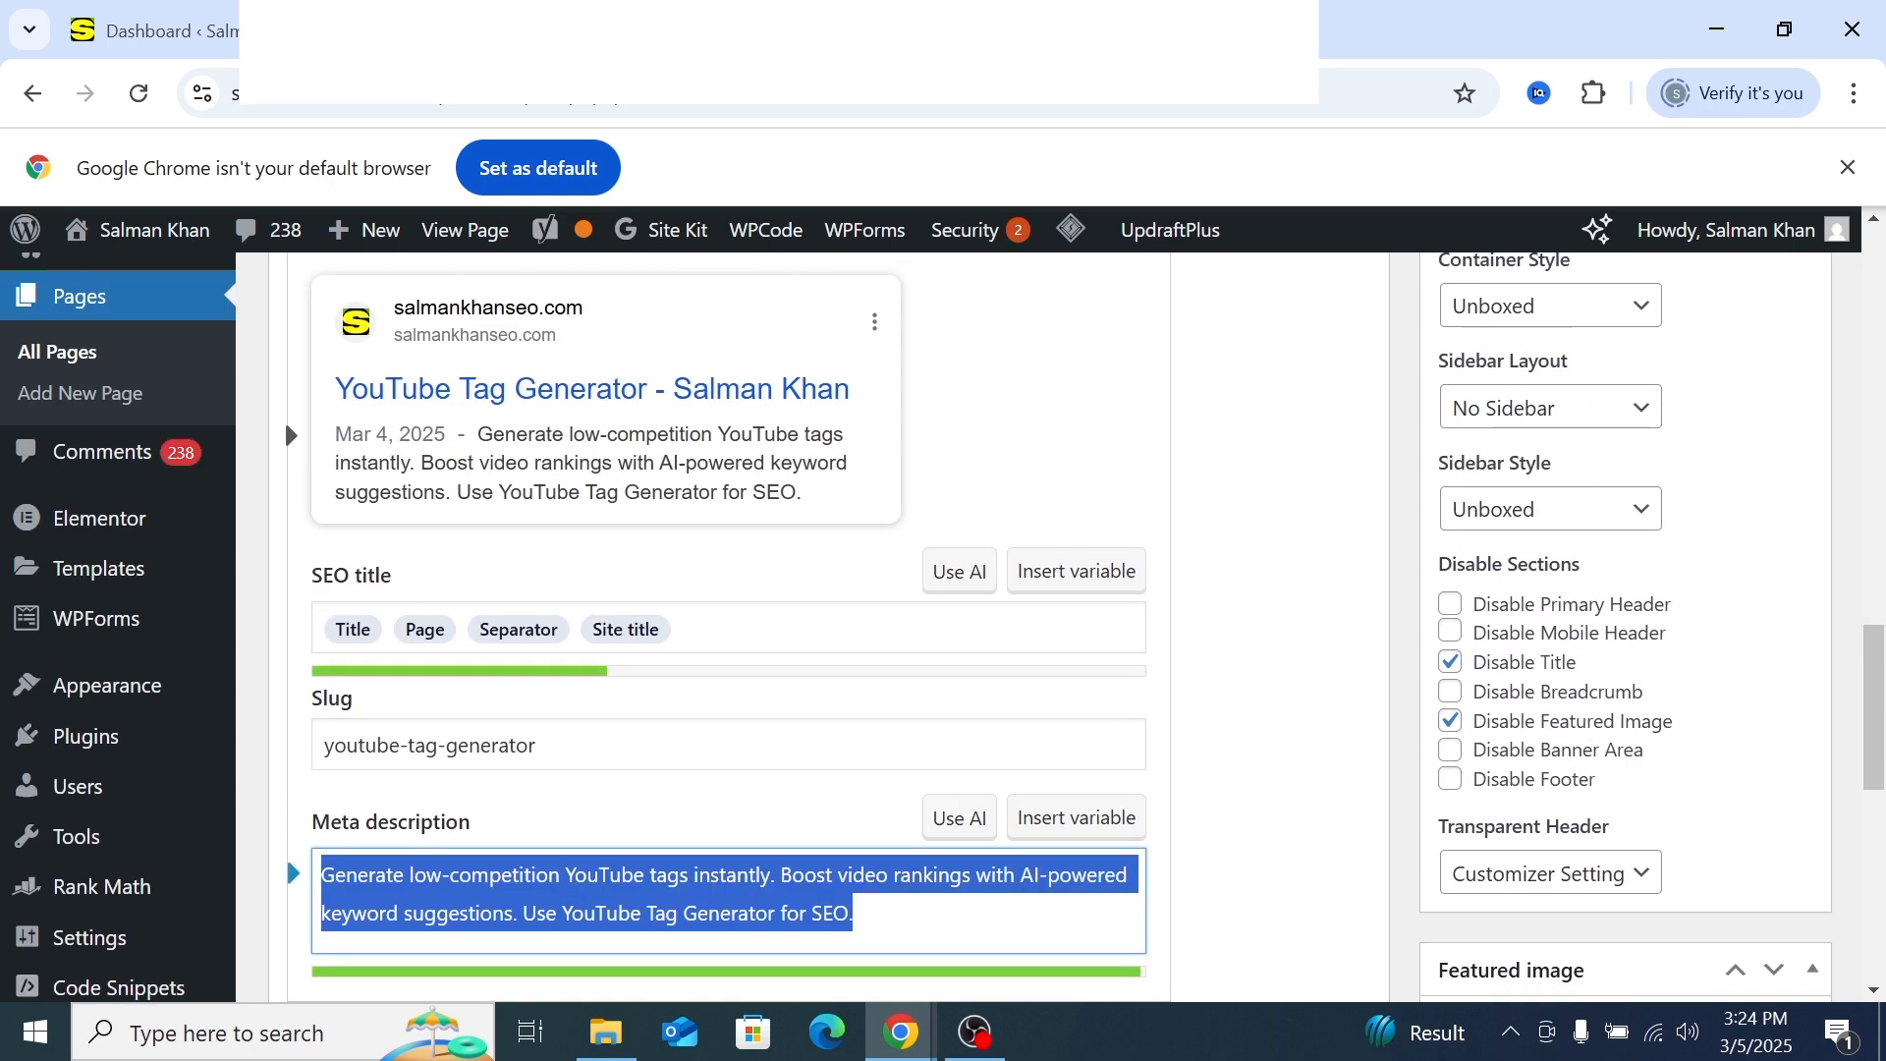
left_click(740, 876)
left_click(345, 436)
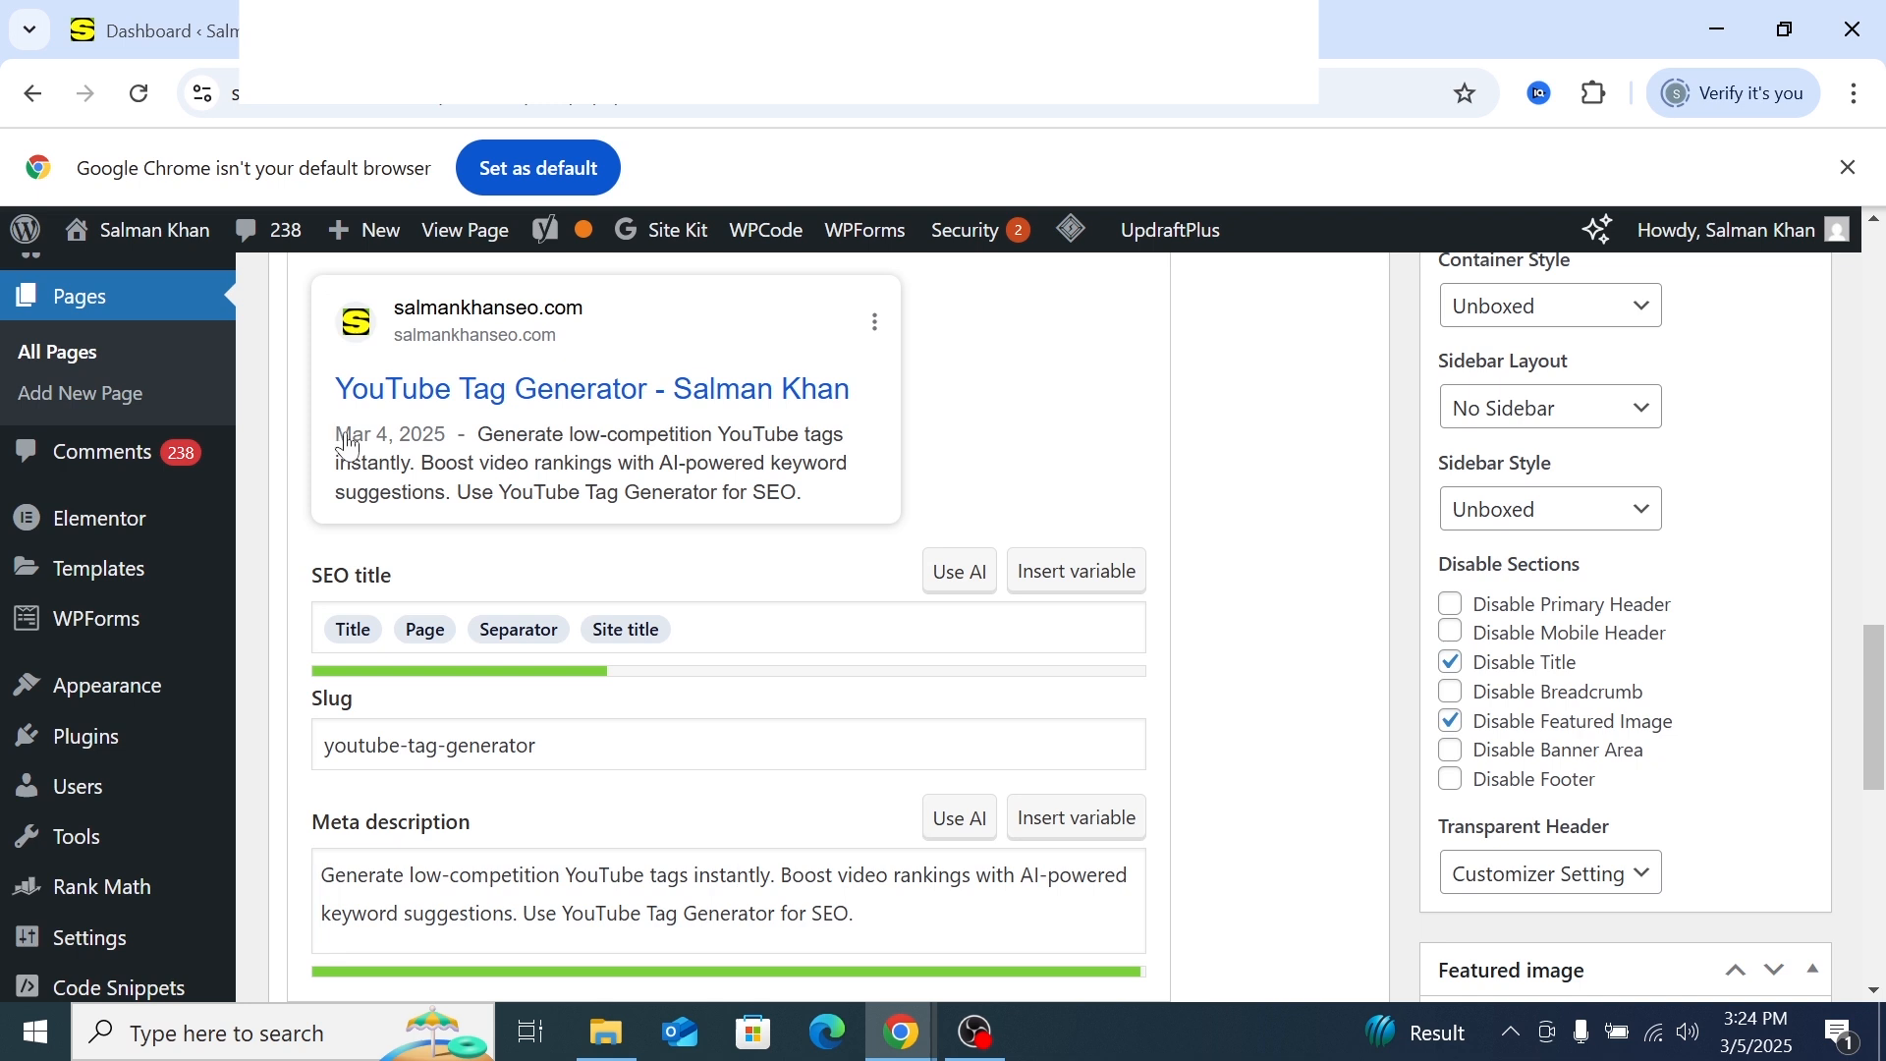
left_click_drag(349, 445, 804, 503)
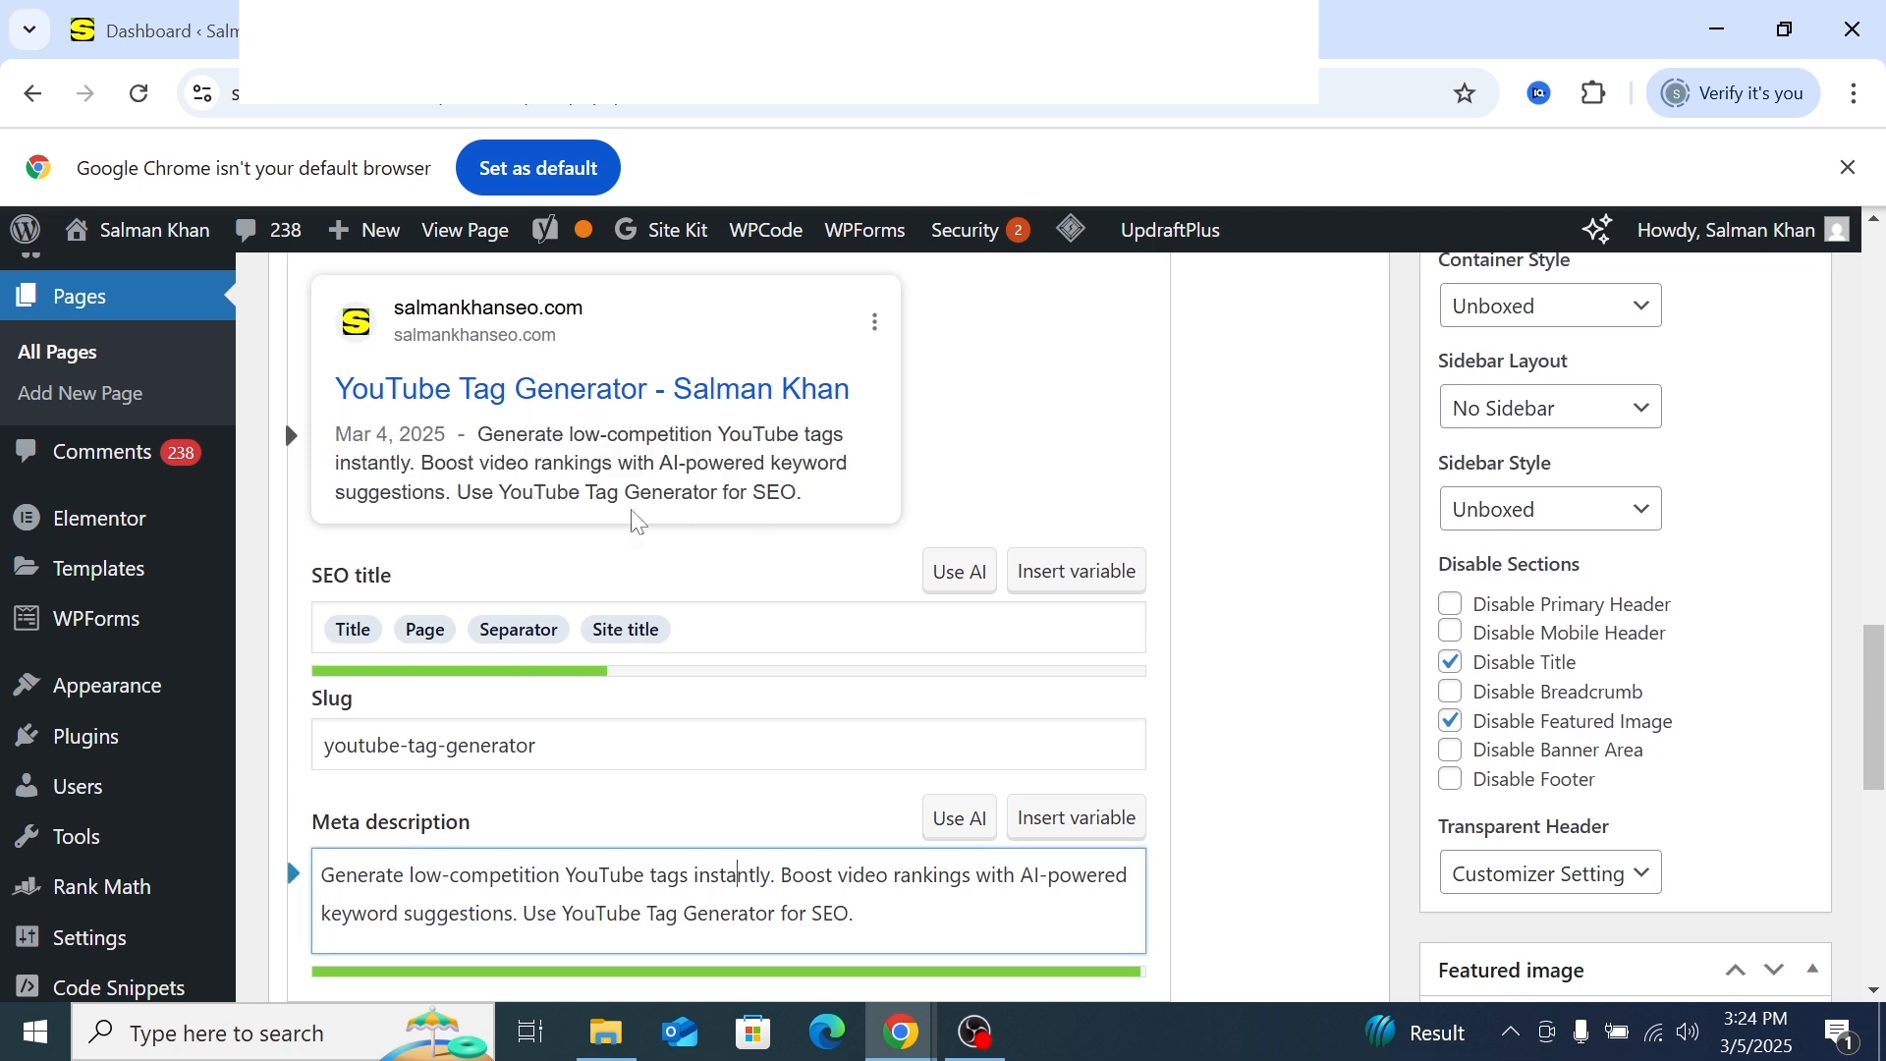
scroll(609, 570, "down", 1)
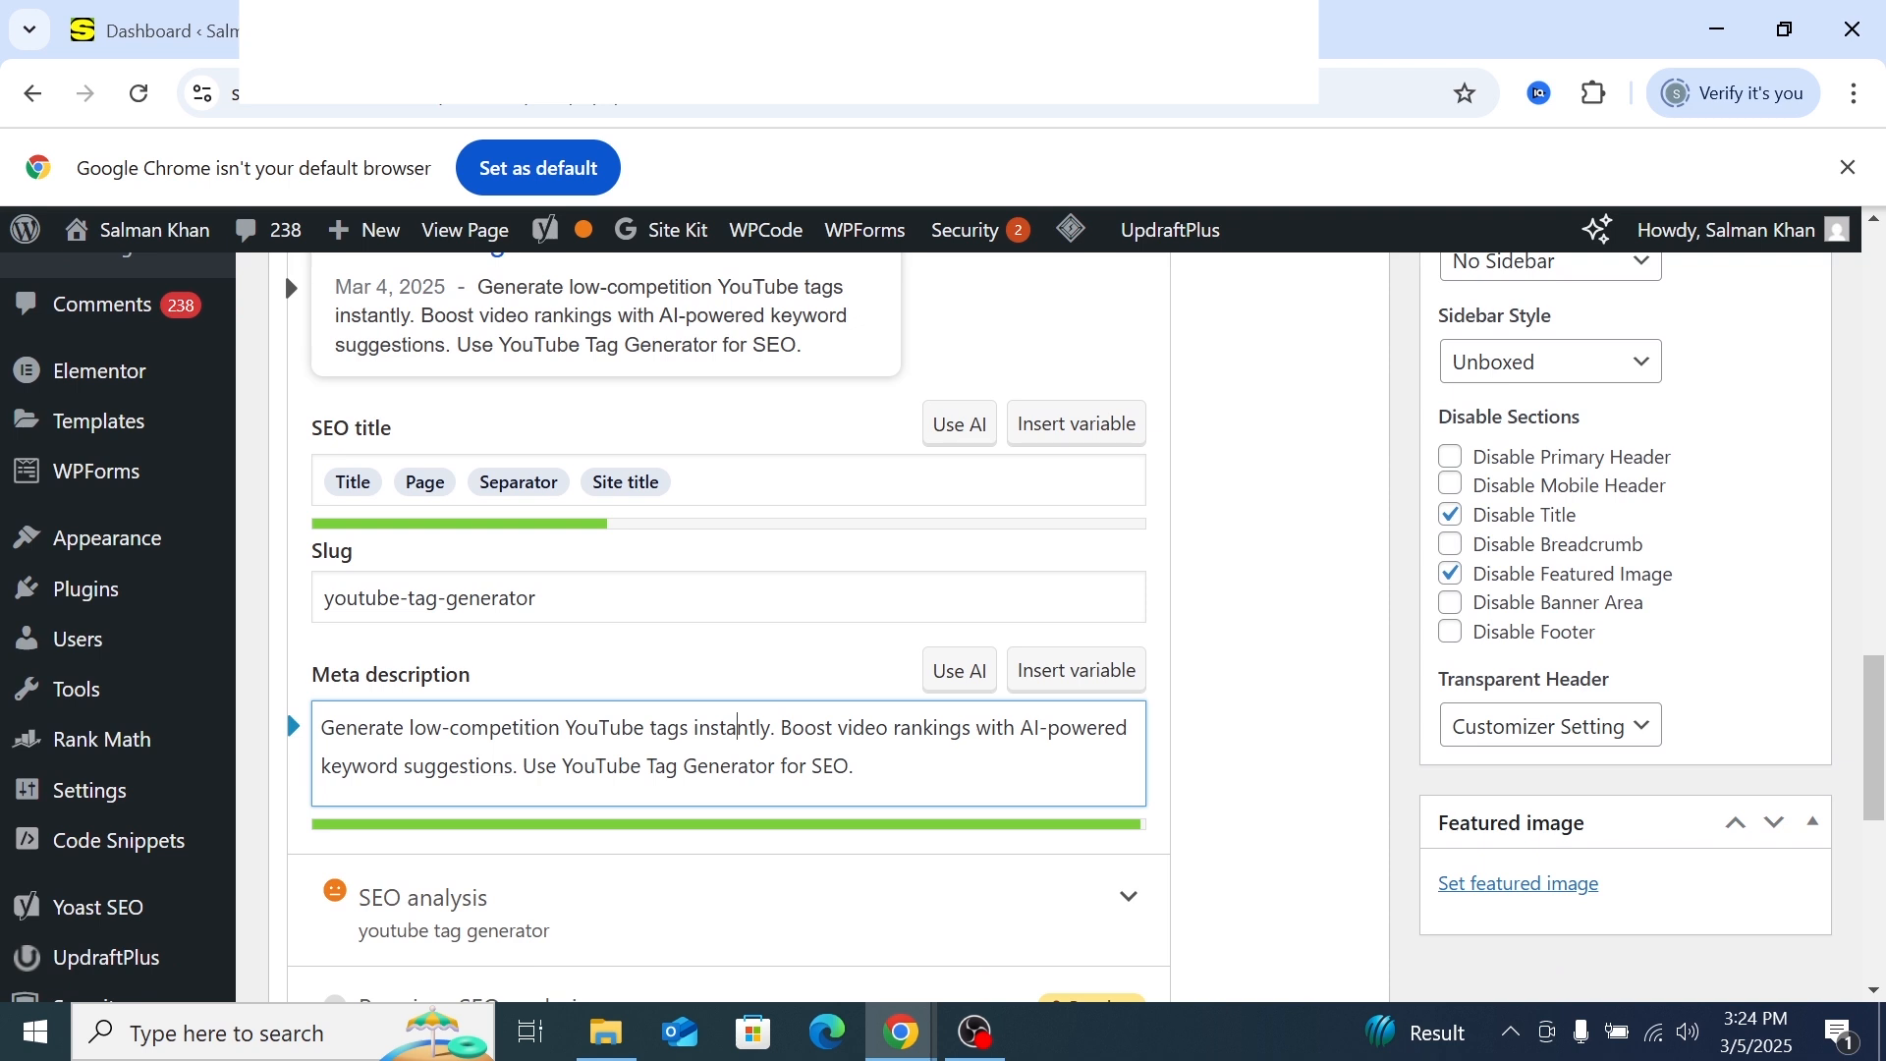
left_click_drag(792, 727, 835, 766)
left_click(799, 766)
scroll(285, 272, "up", 1)
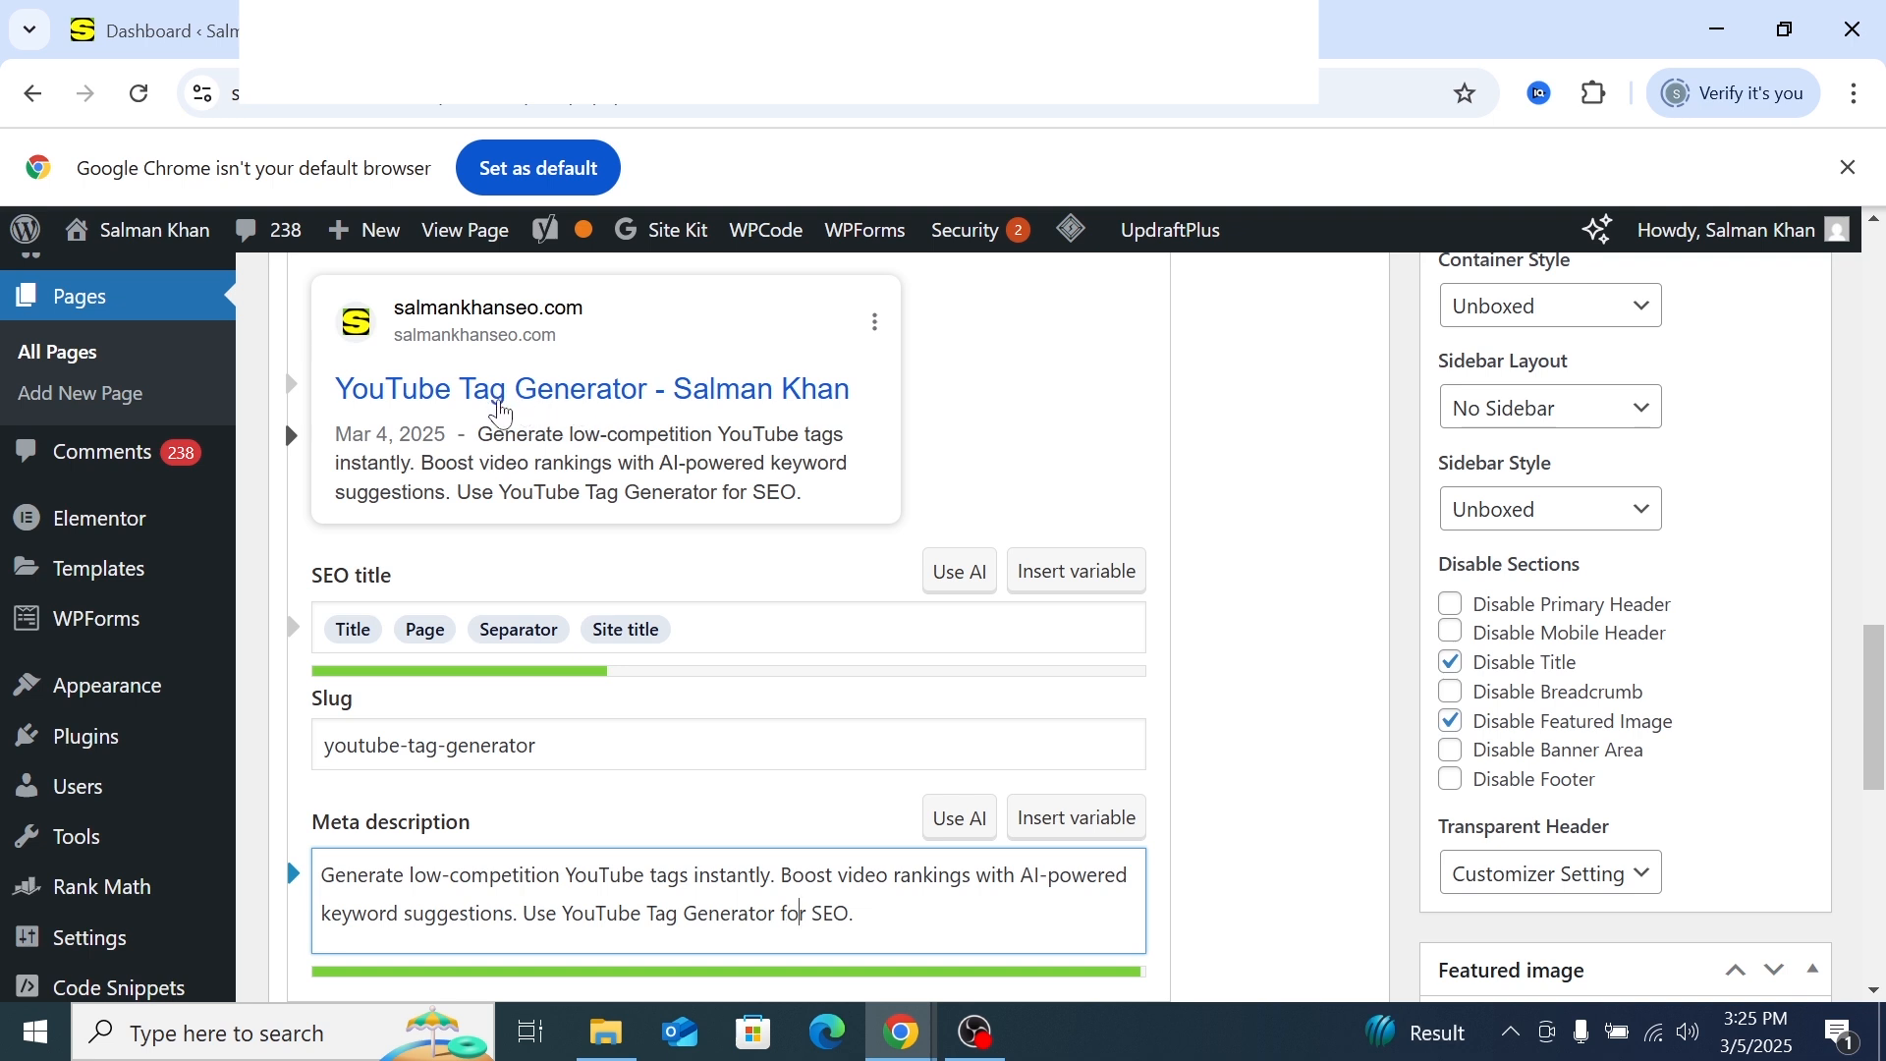
Replace the variables in the SEO title with the copied title "Free YouTube Tag Generator | SEO Optimized Keywords"
left_click_drag(313, 576, 419, 581)
left_click(417, 556)
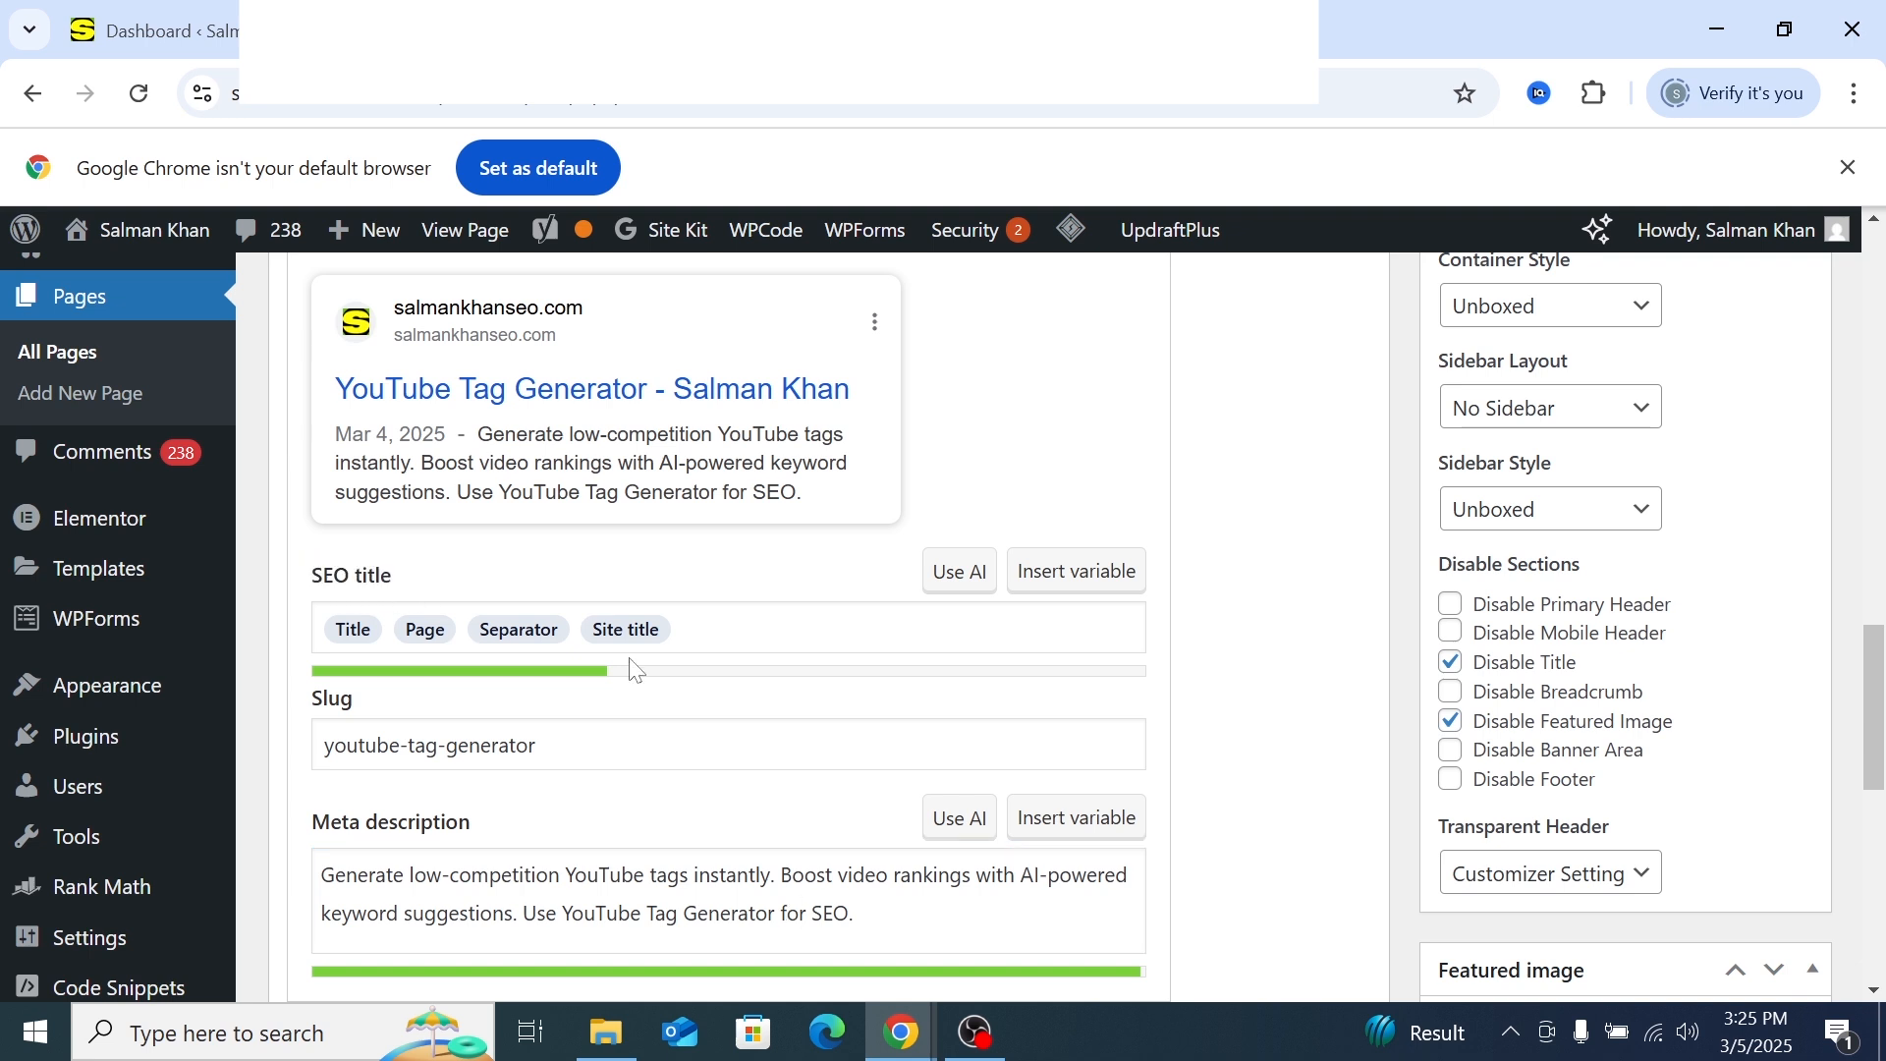
left_click(682, 628)
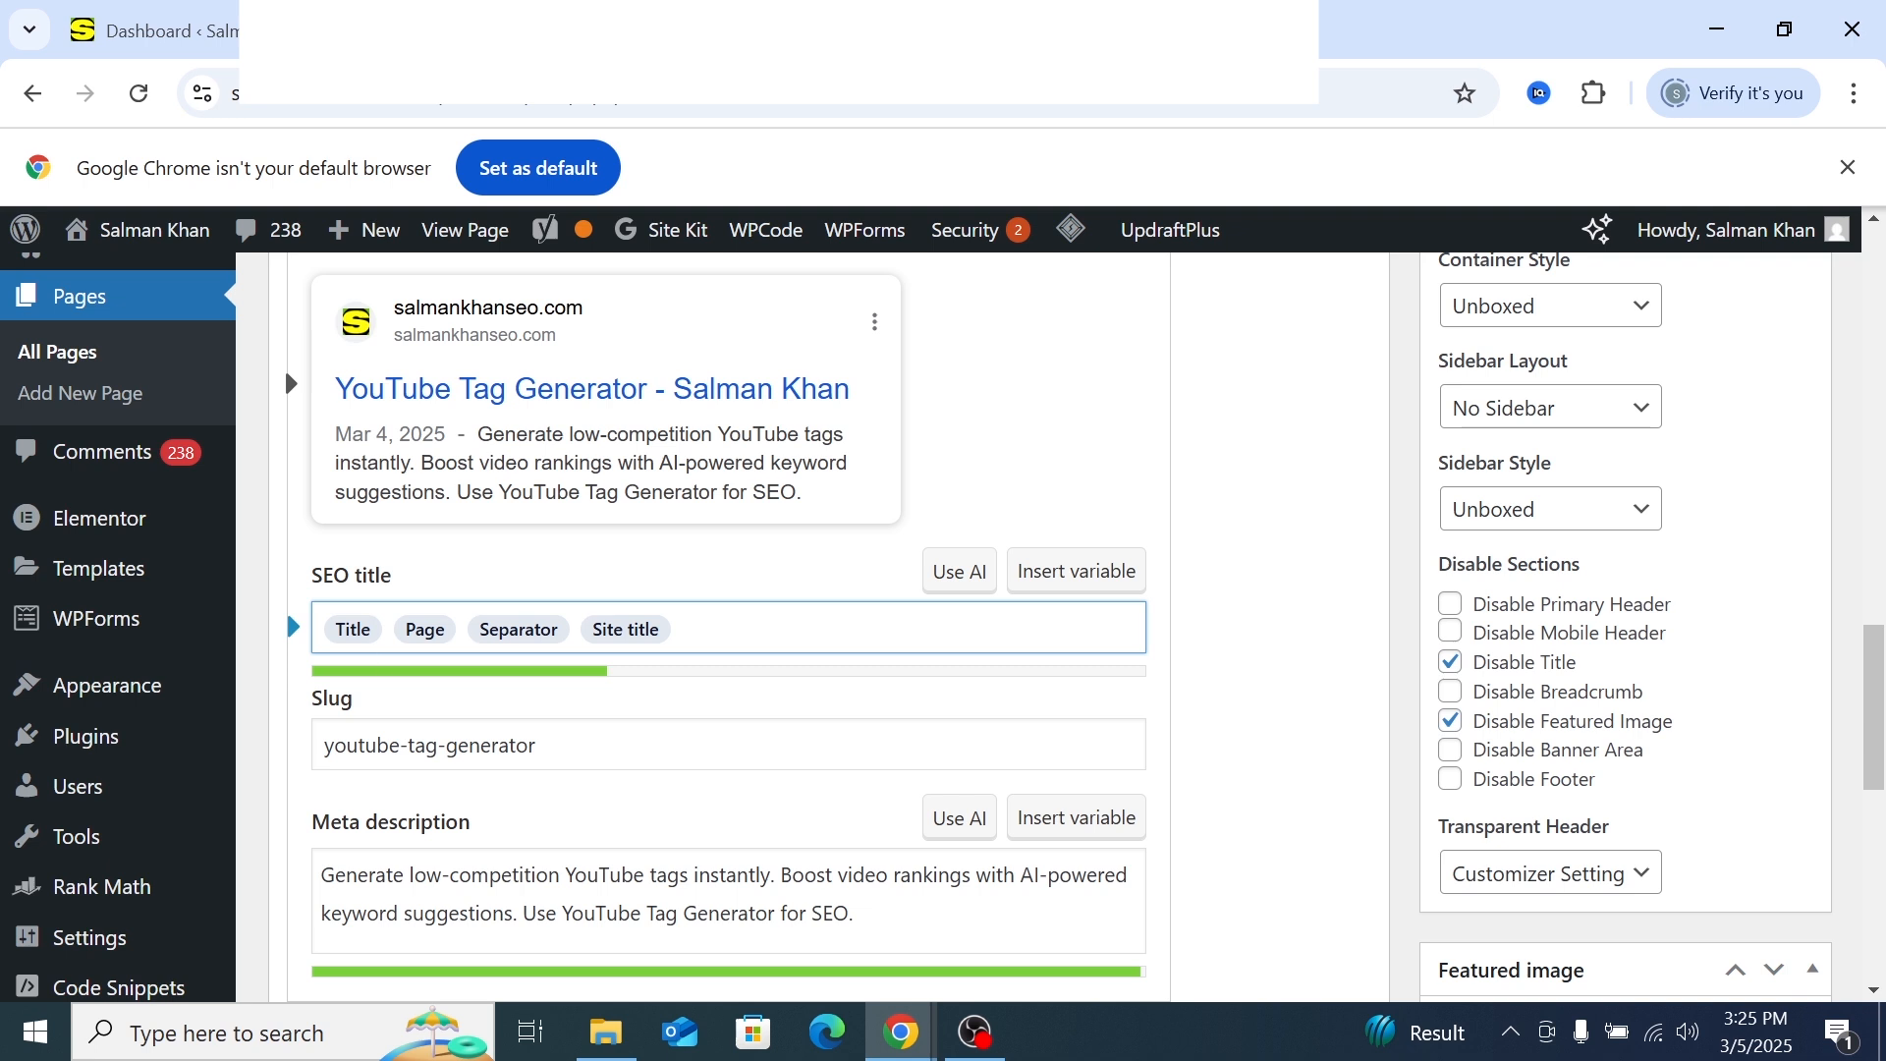
key("shift+Left")
key("shift+Left")
key("shift+Left")
key("shift+Left")
key("shift+Left")
key("shift+Left")
key("shift+Left")
key("Right")
key("BackSpace")
key("BackSpace")
key("BackSpace")
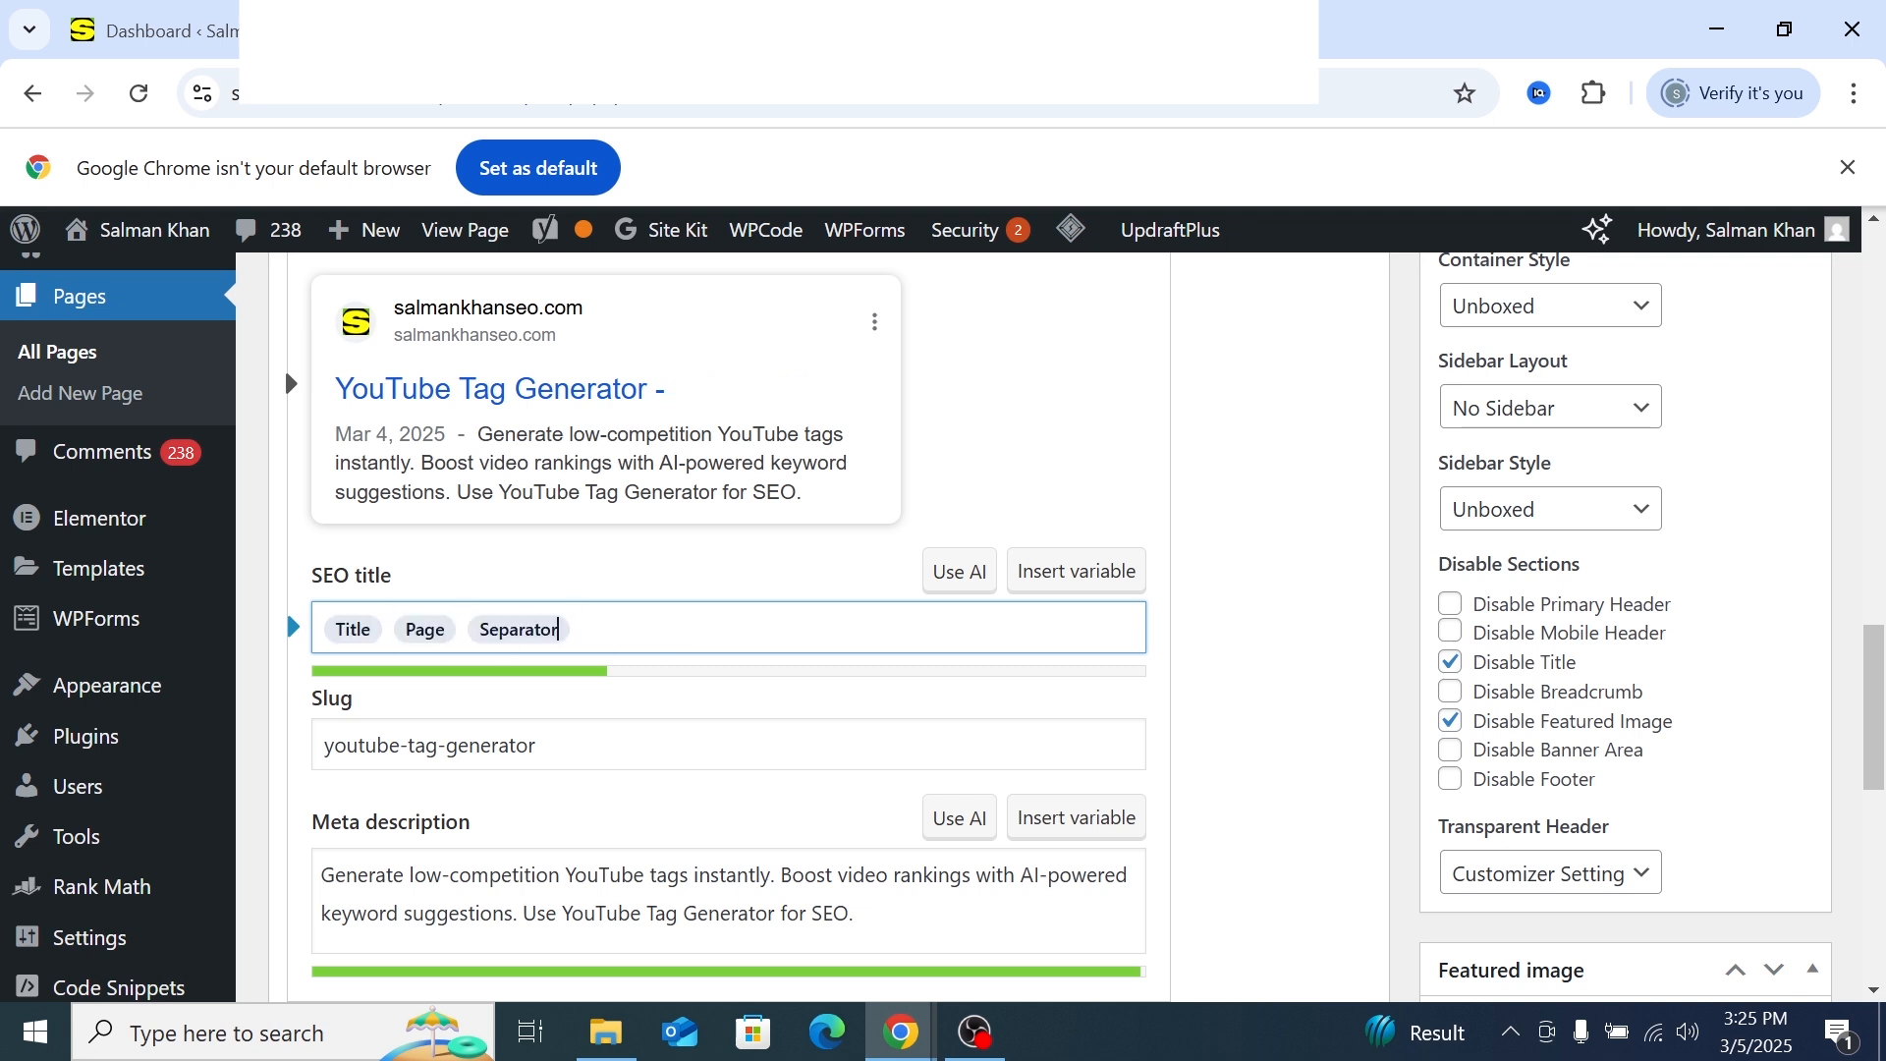
key("BackSpace")
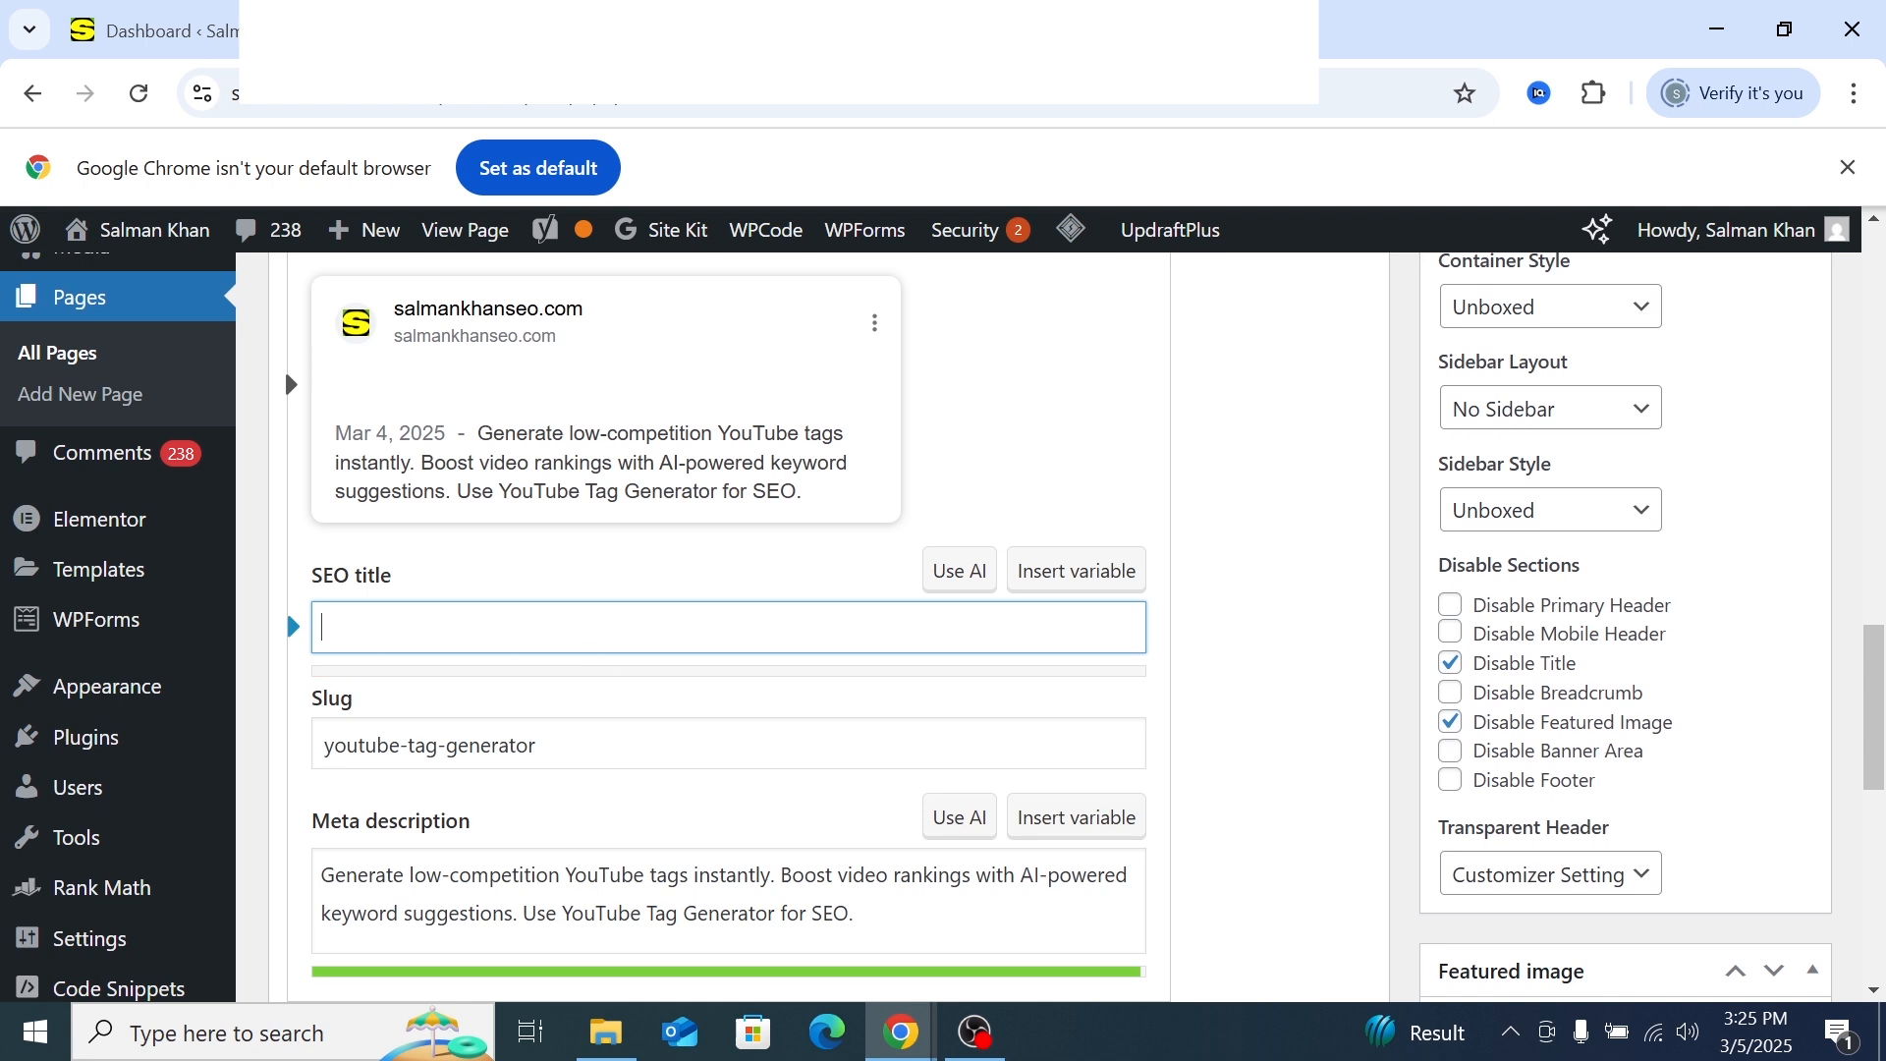
right_click(506, 629)
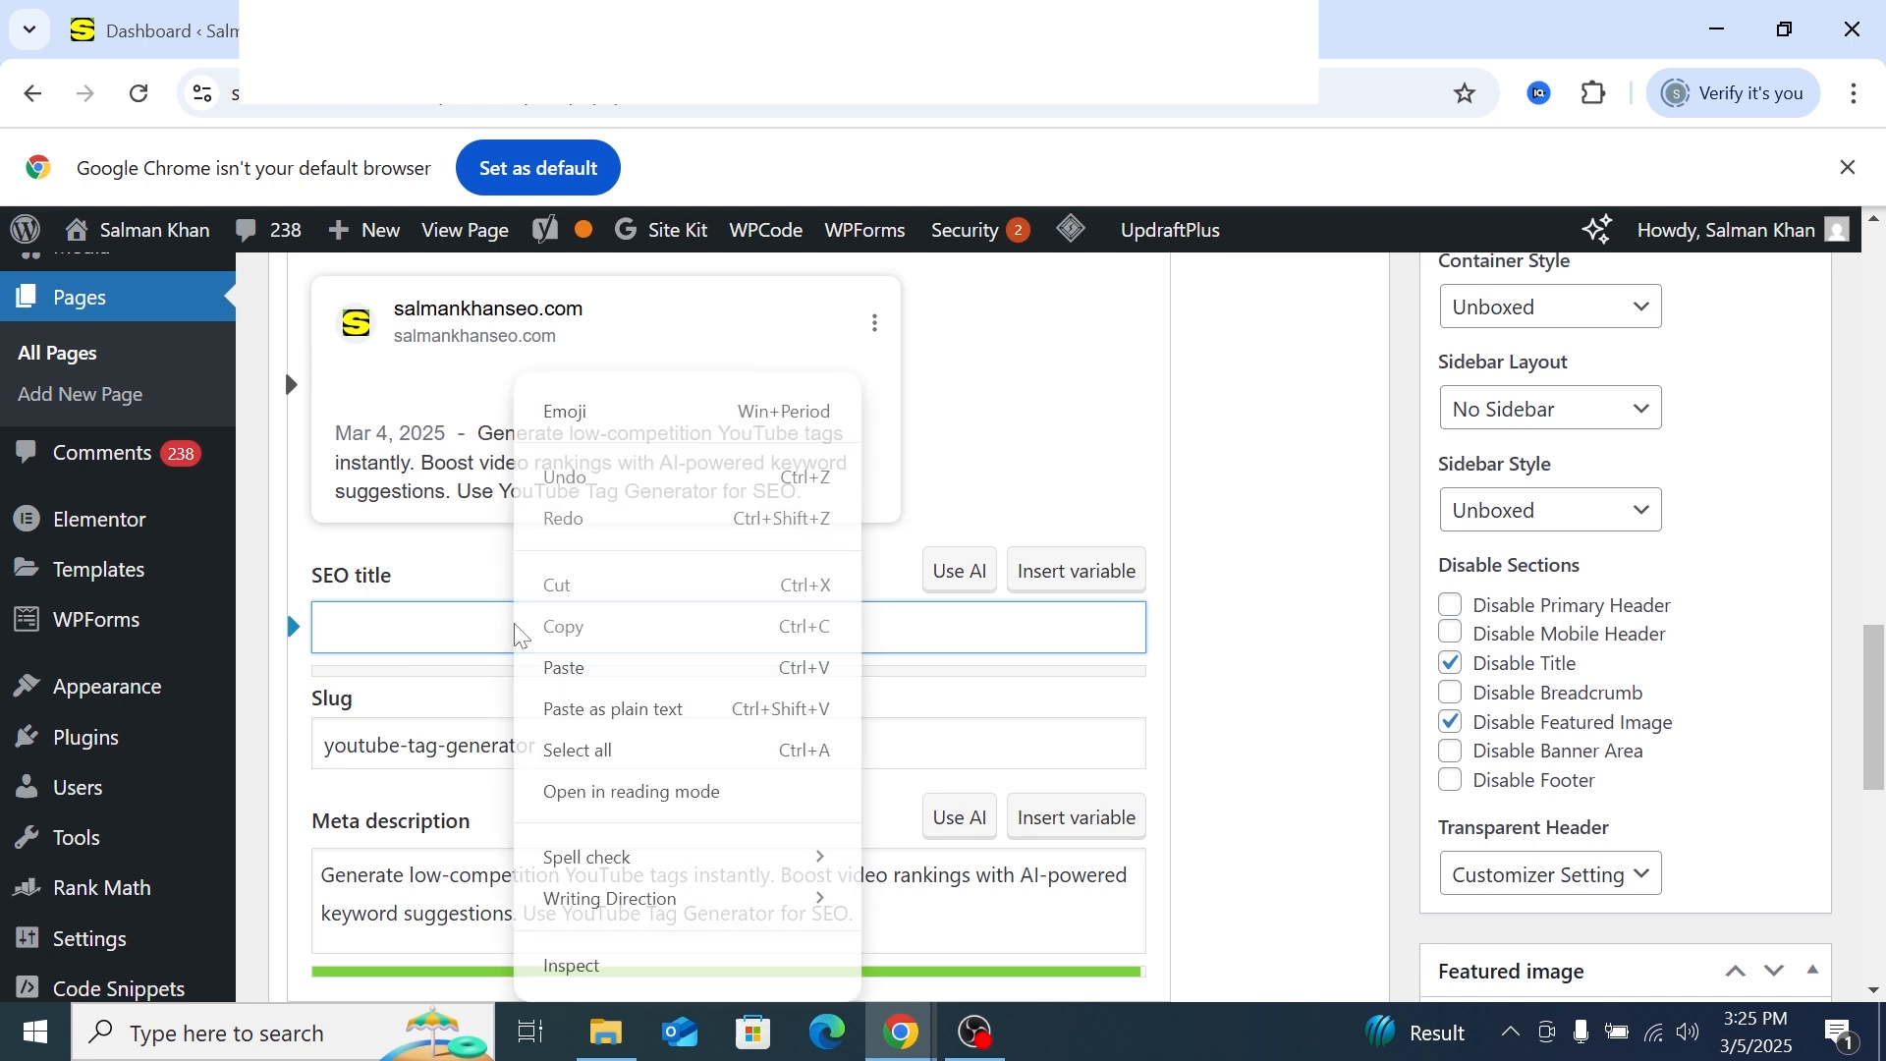
left_click(560, 663)
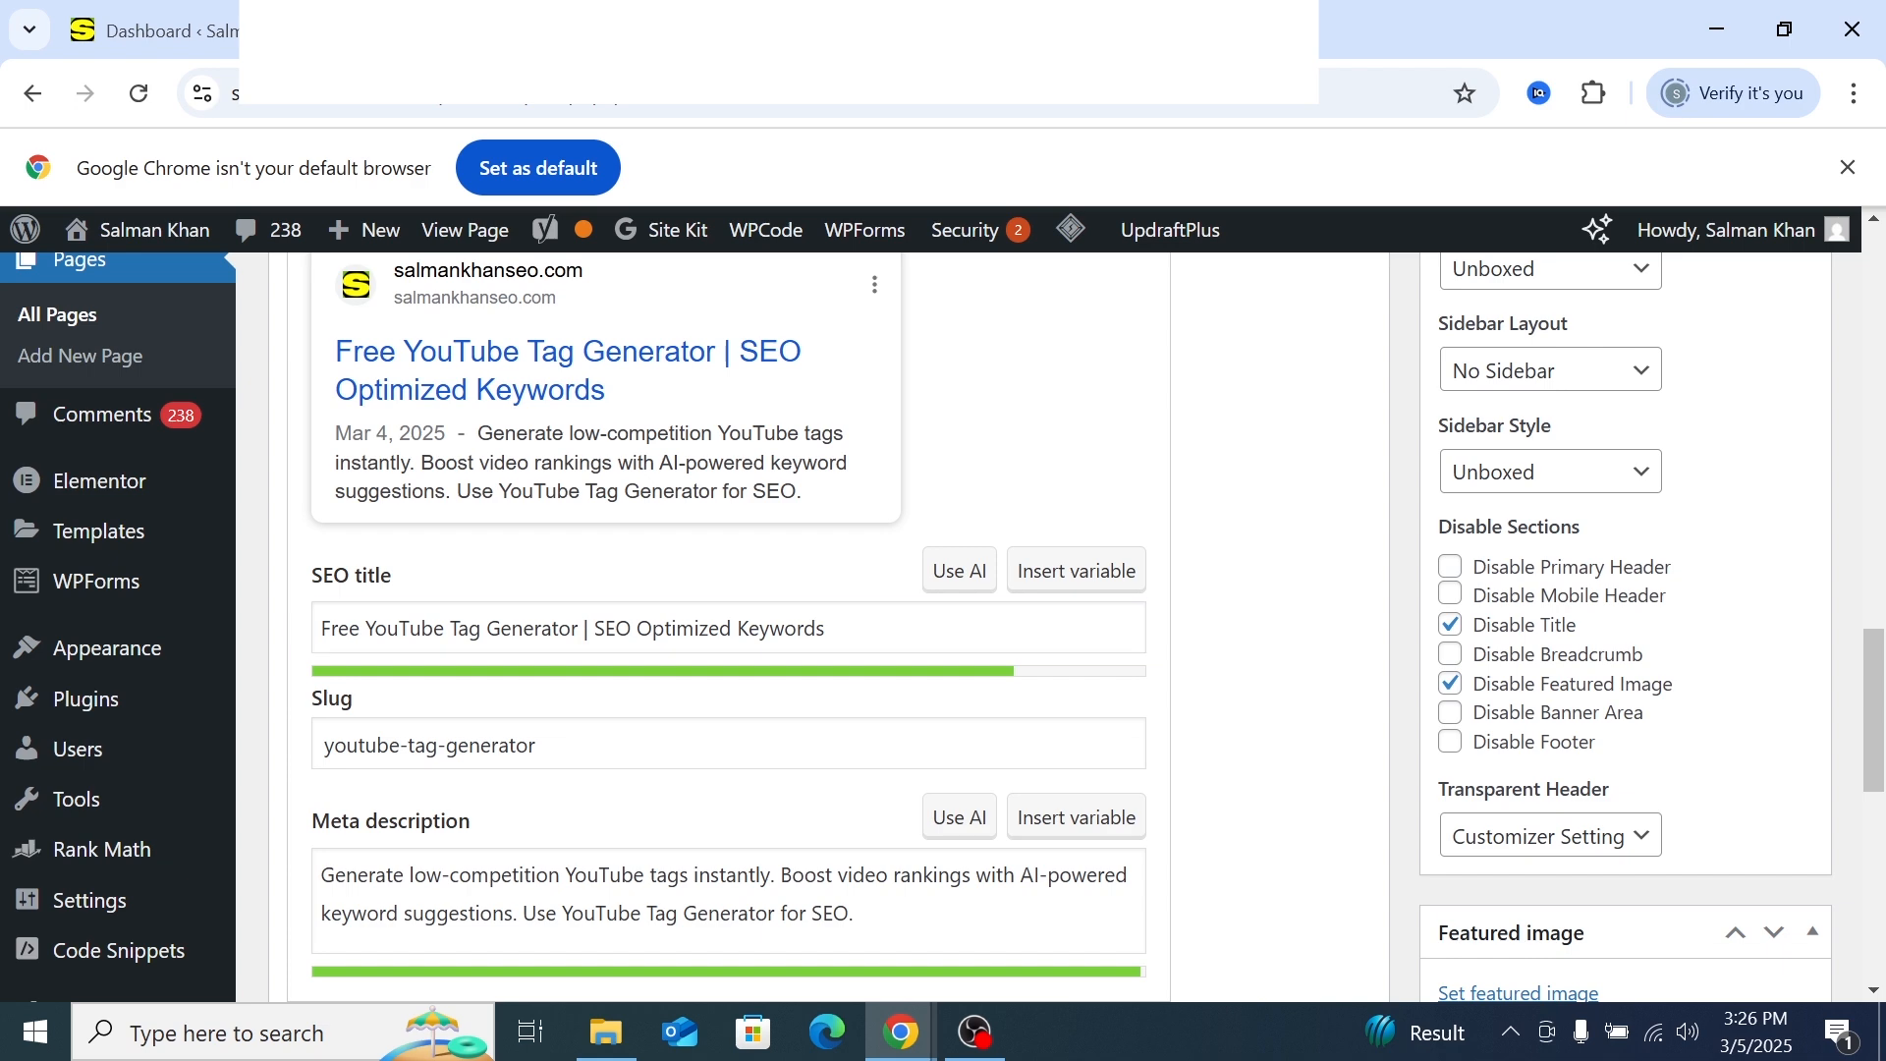
left_click_drag(321, 629, 469, 629)
left_click(510, 629)
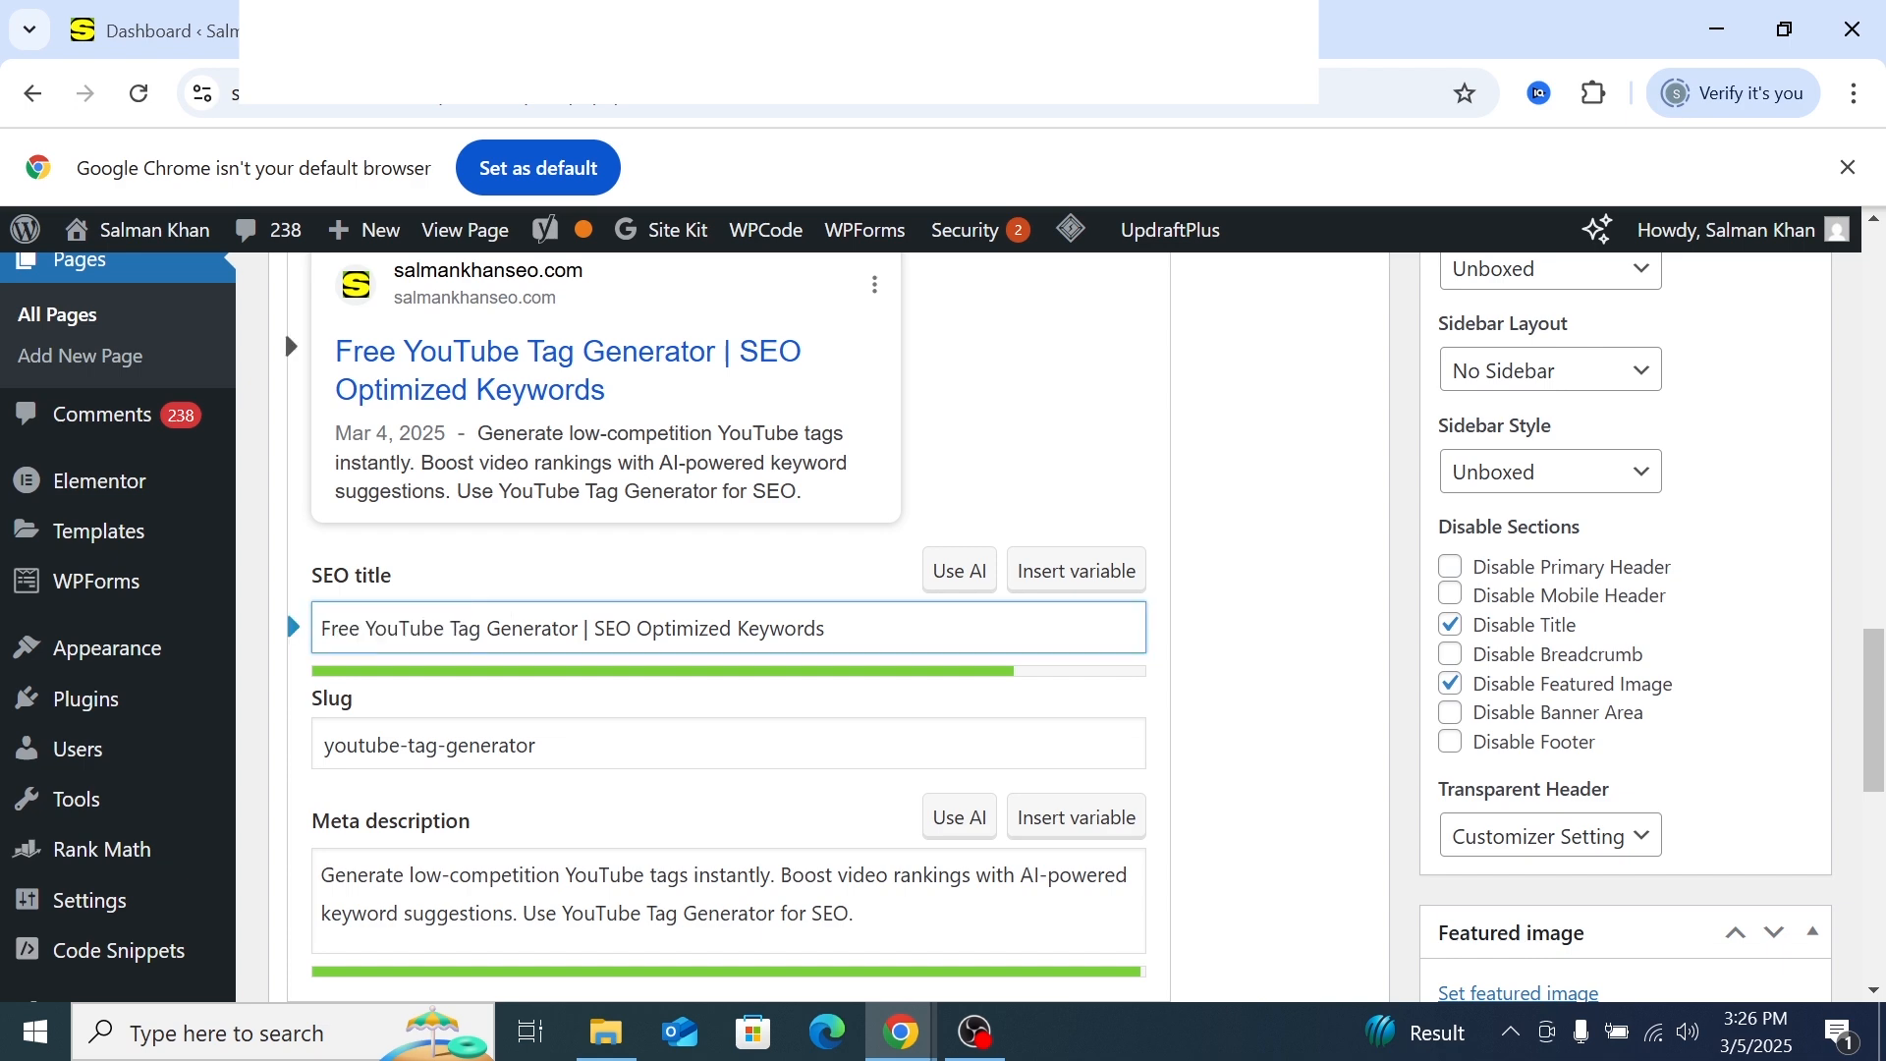
Update the published page to save the new SEO title
scroll(684, 665, "down", 1)
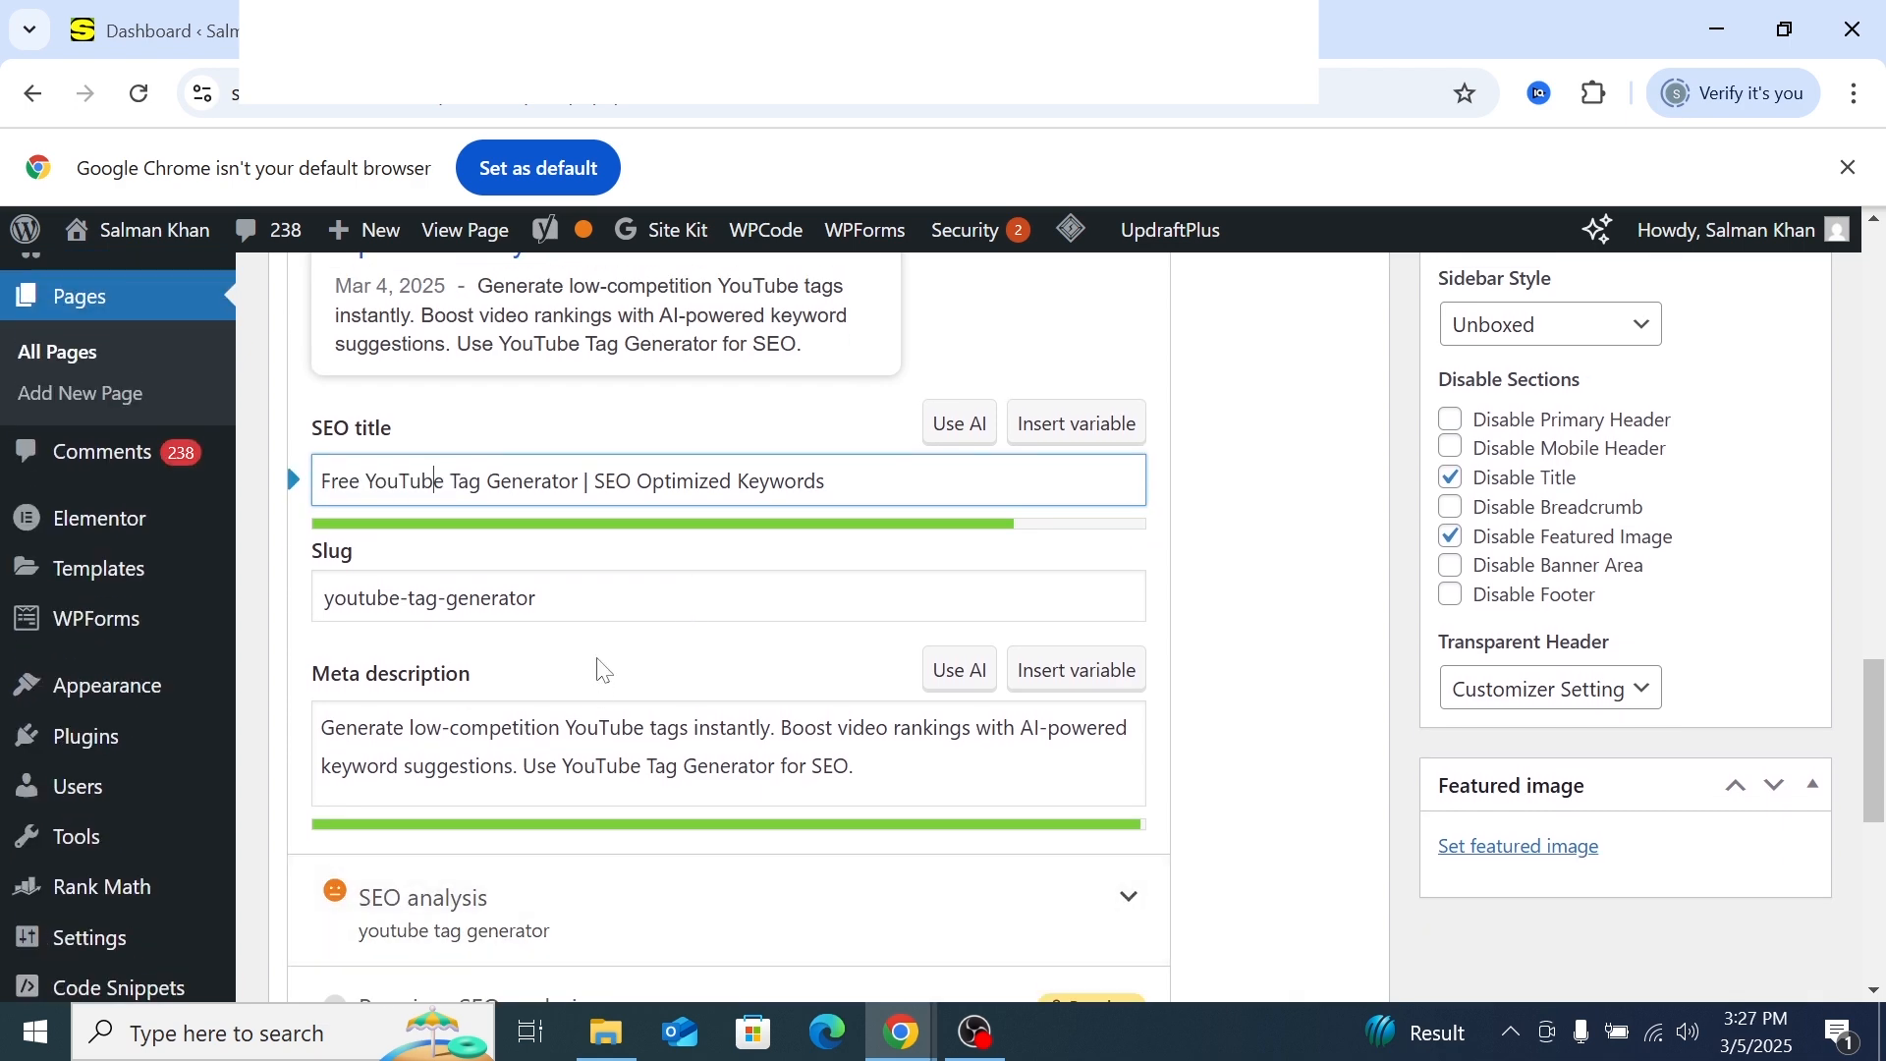
scroll(594, 666, "down", 8)
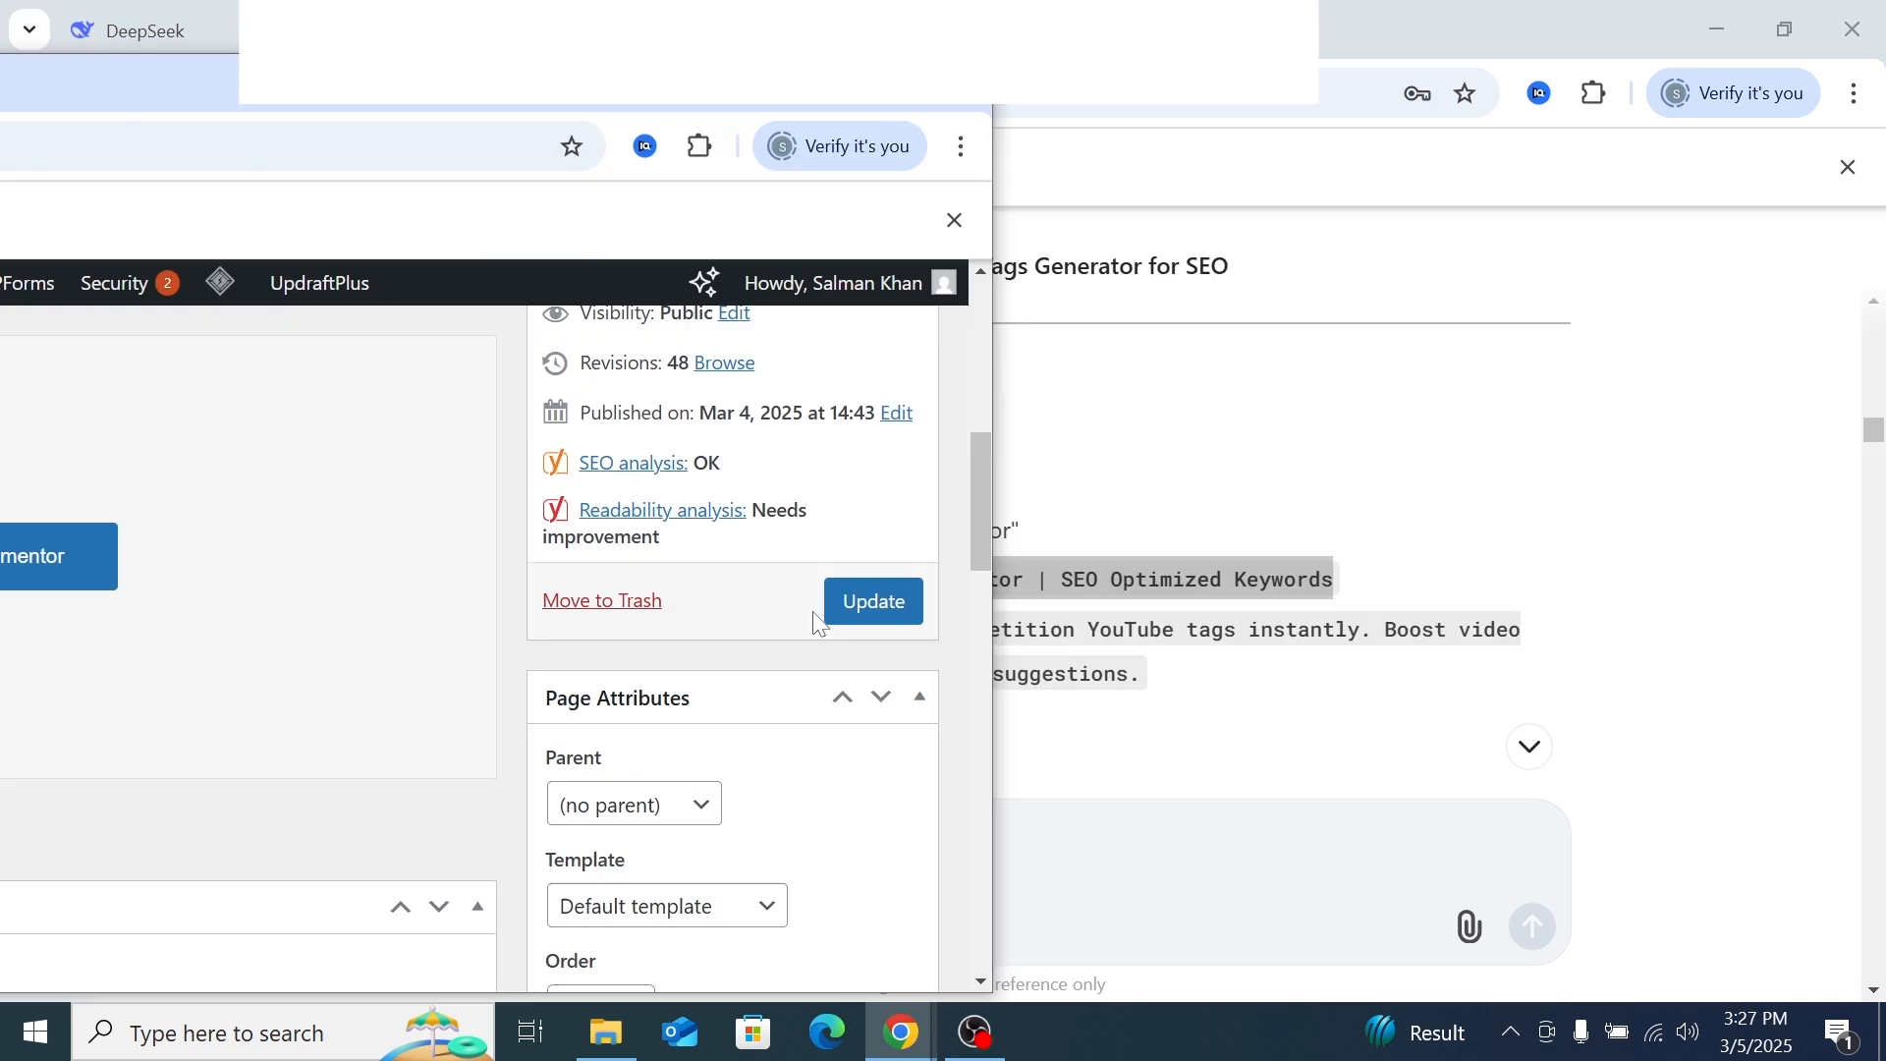
left_click(855, 603)
left_click_drag(449, 105, 580, 1)
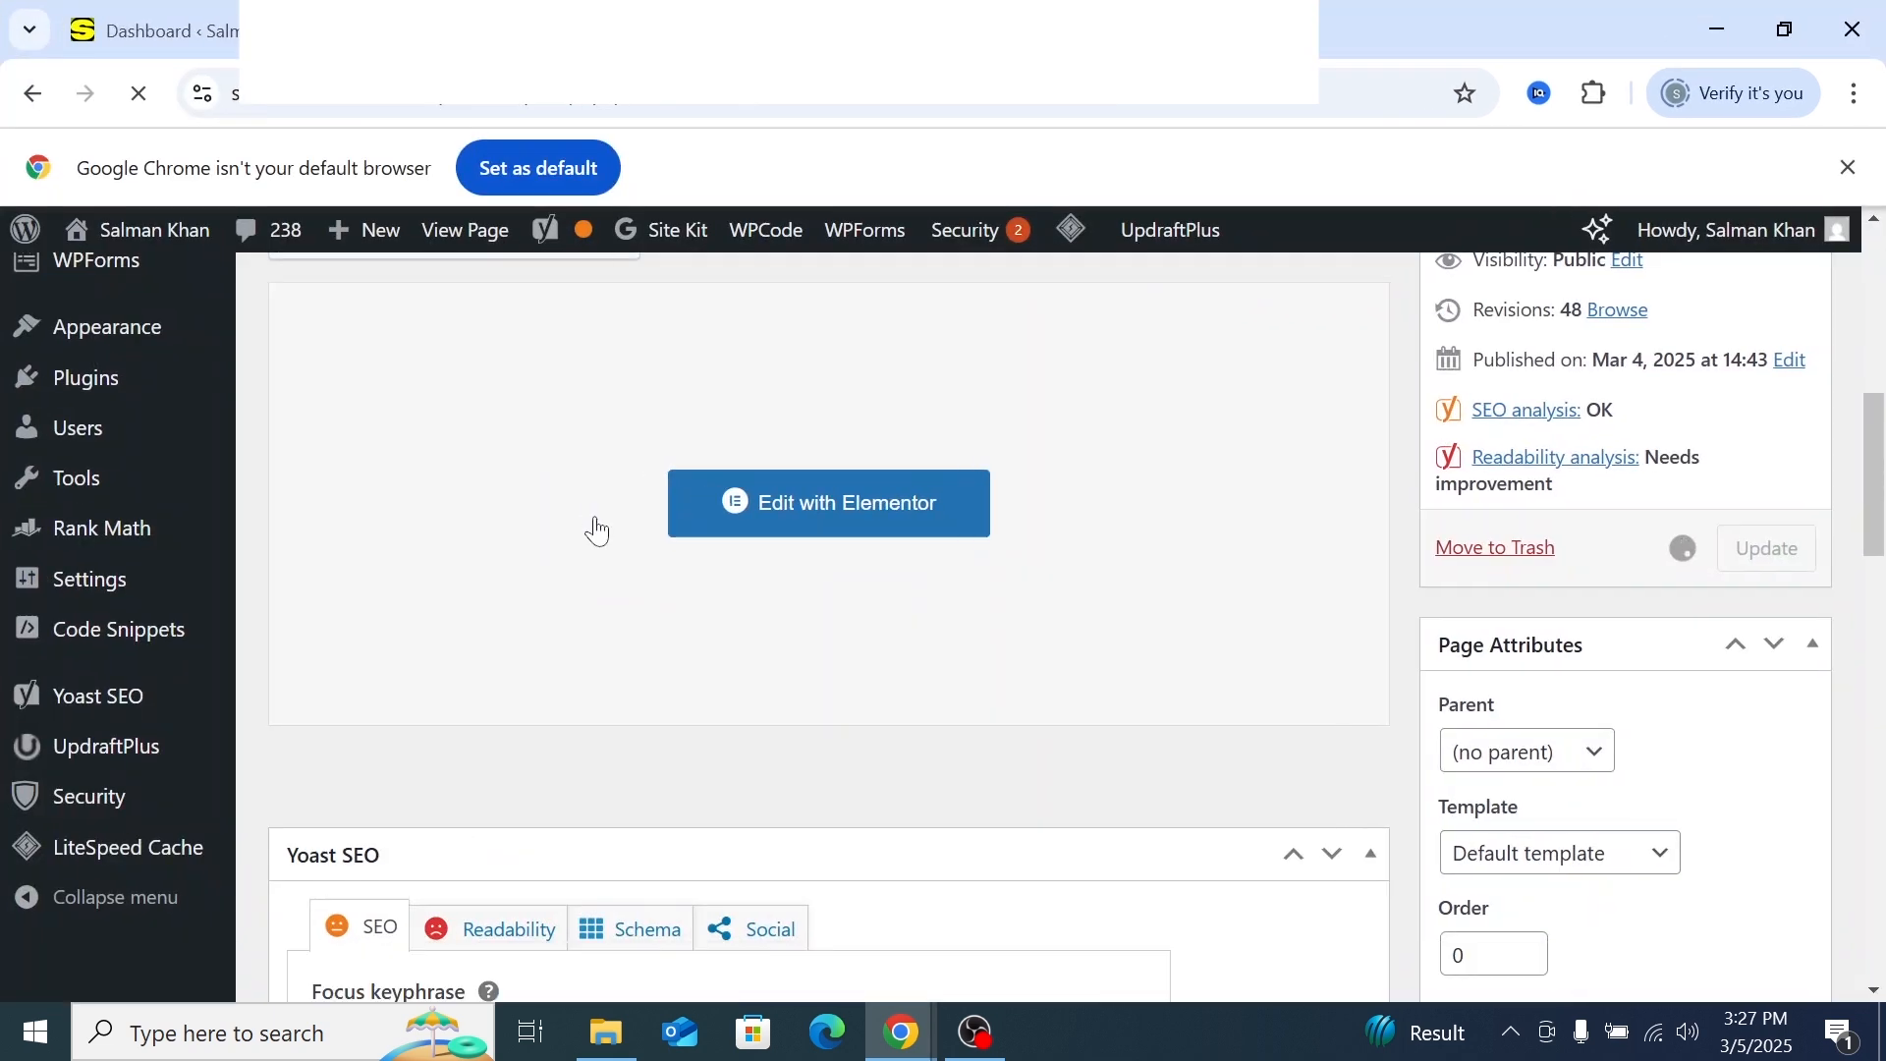
Check the new SEO title in the mobile search preview and switch the preview to the desktop result
scroll(505, 719, "down", 1)
scroll(505, 719, "down", 6)
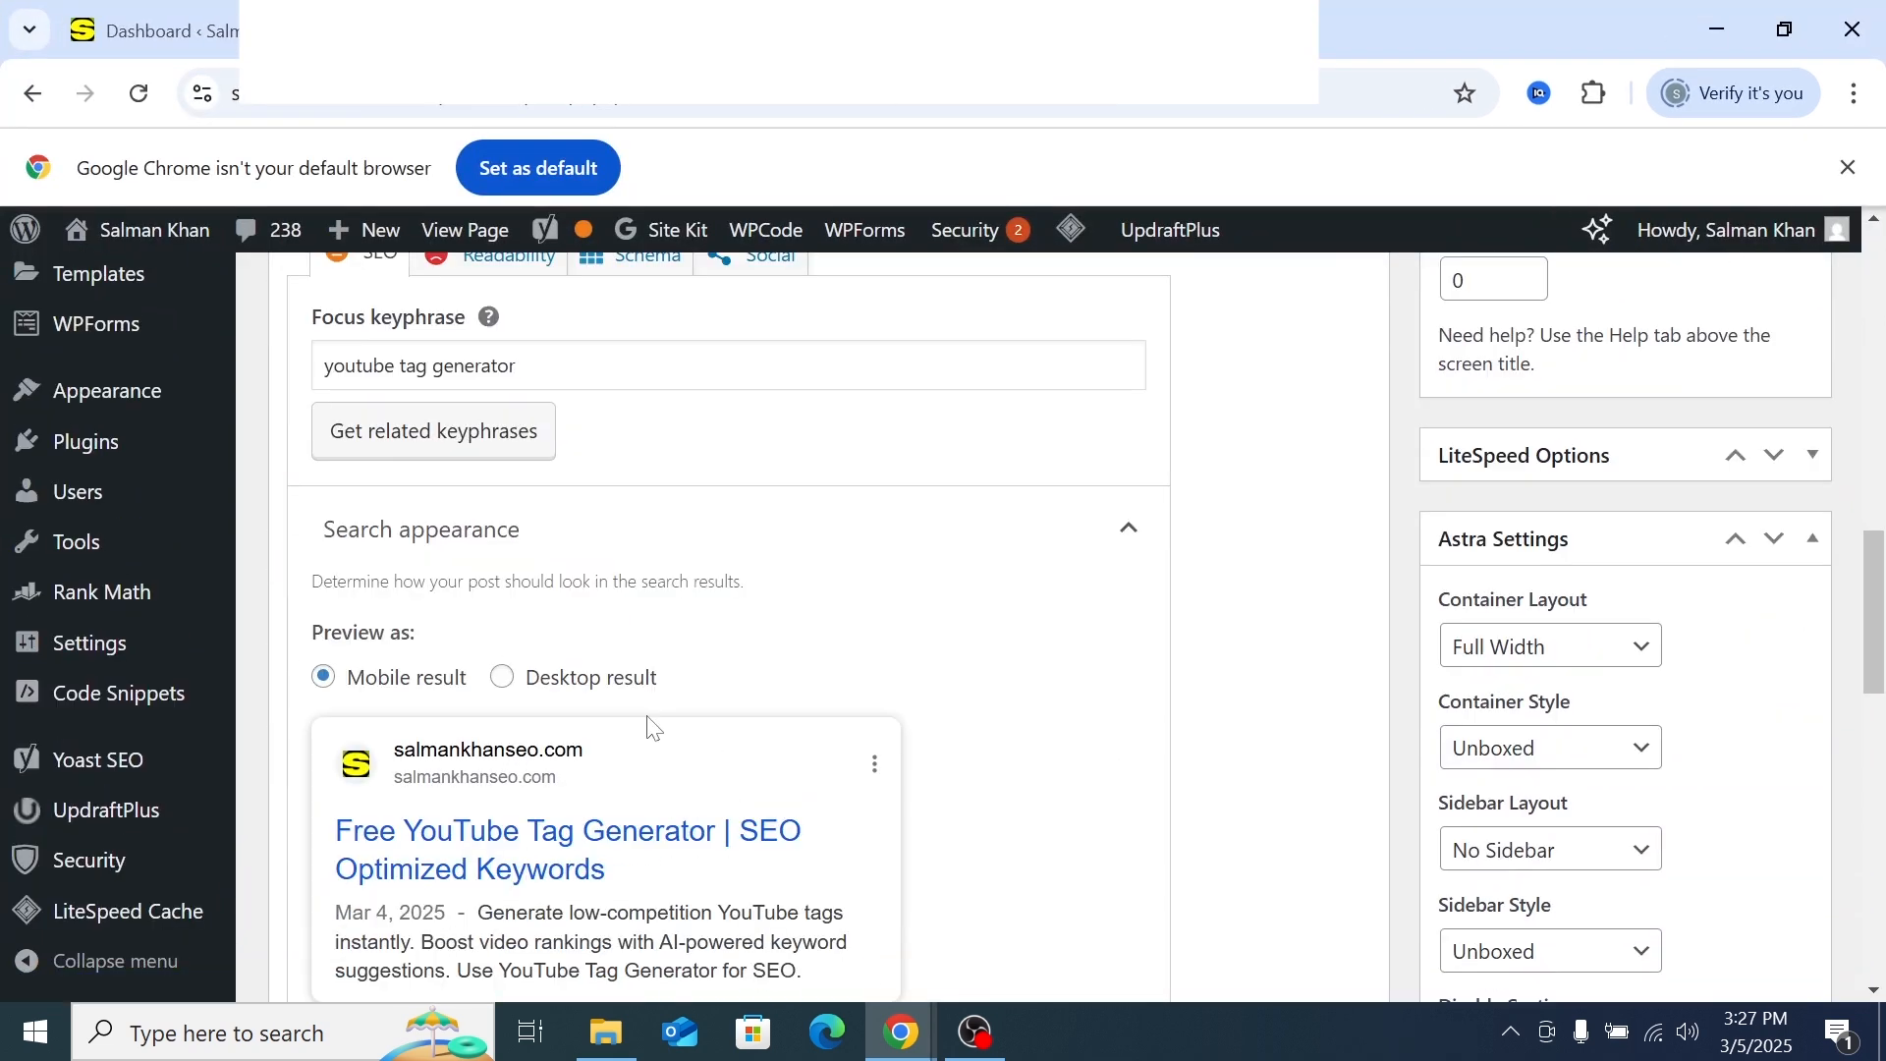
scroll(652, 727, "up", 2)
scroll(652, 727, "down", 5)
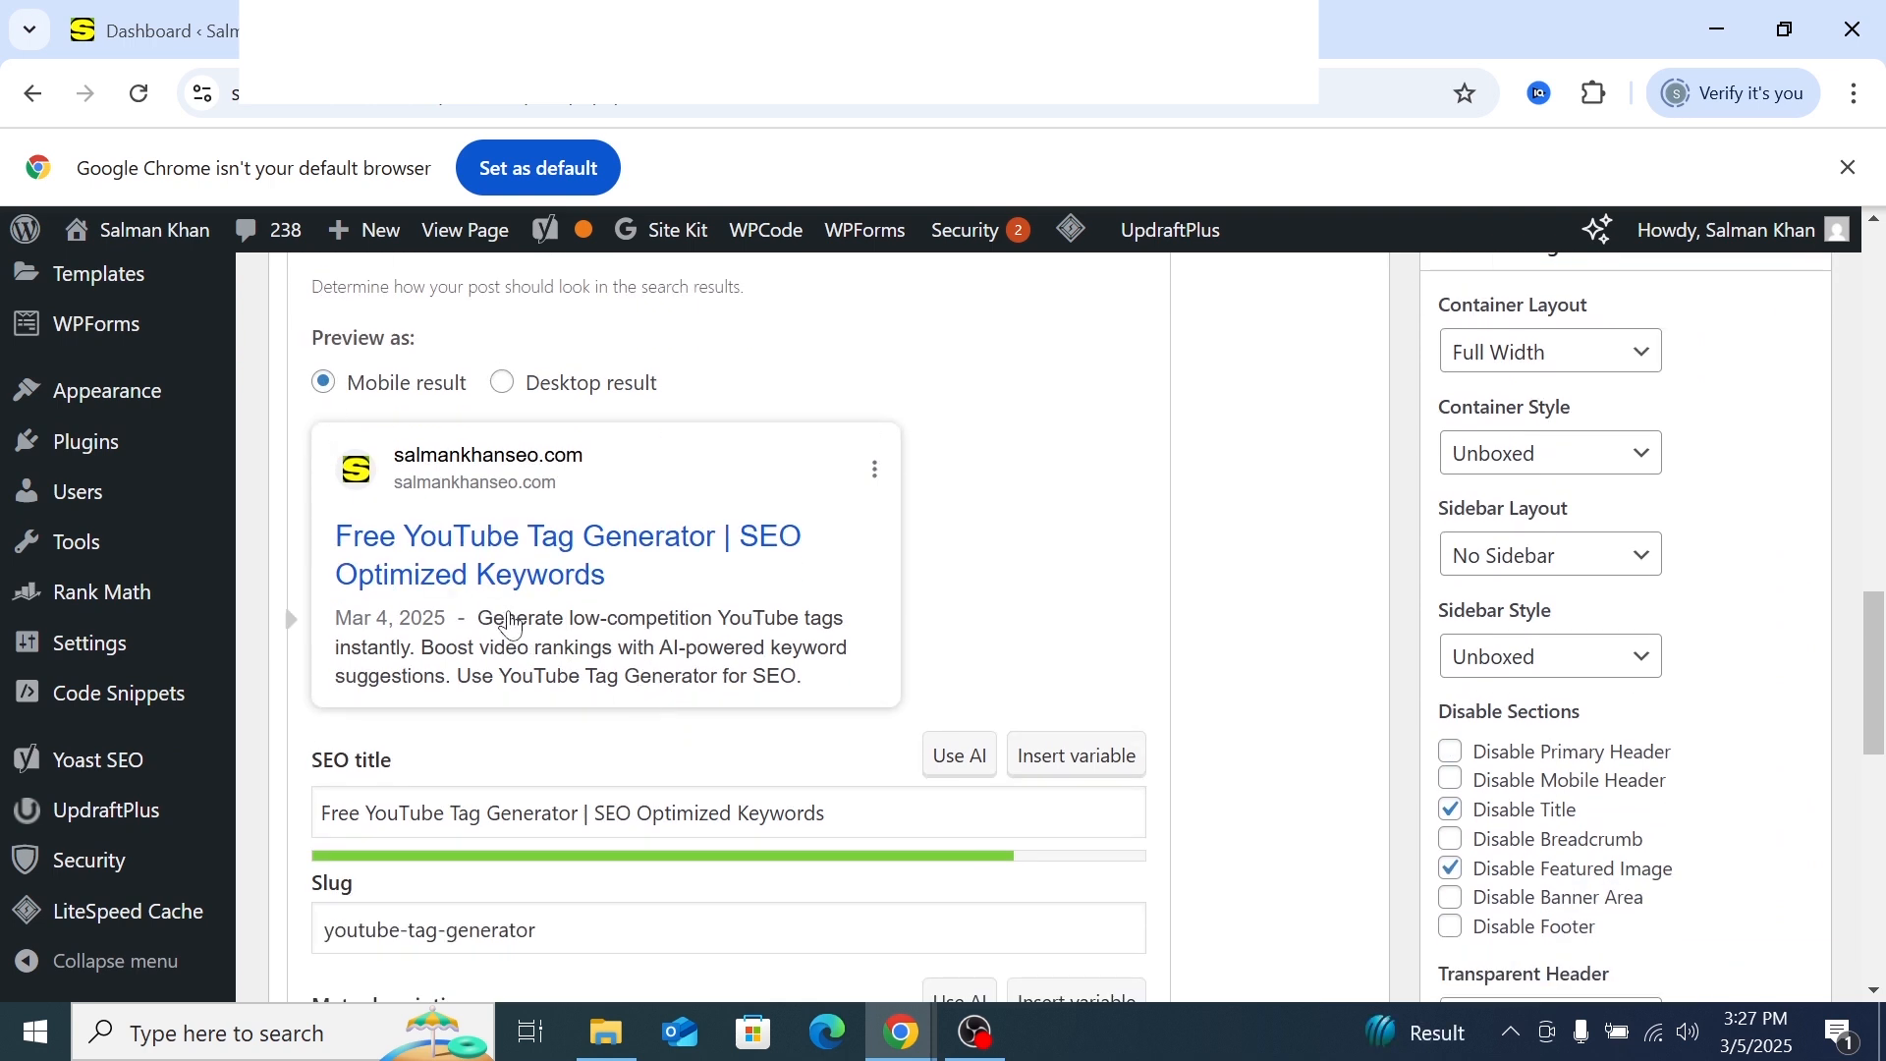
scroll(462, 619, "up", 2)
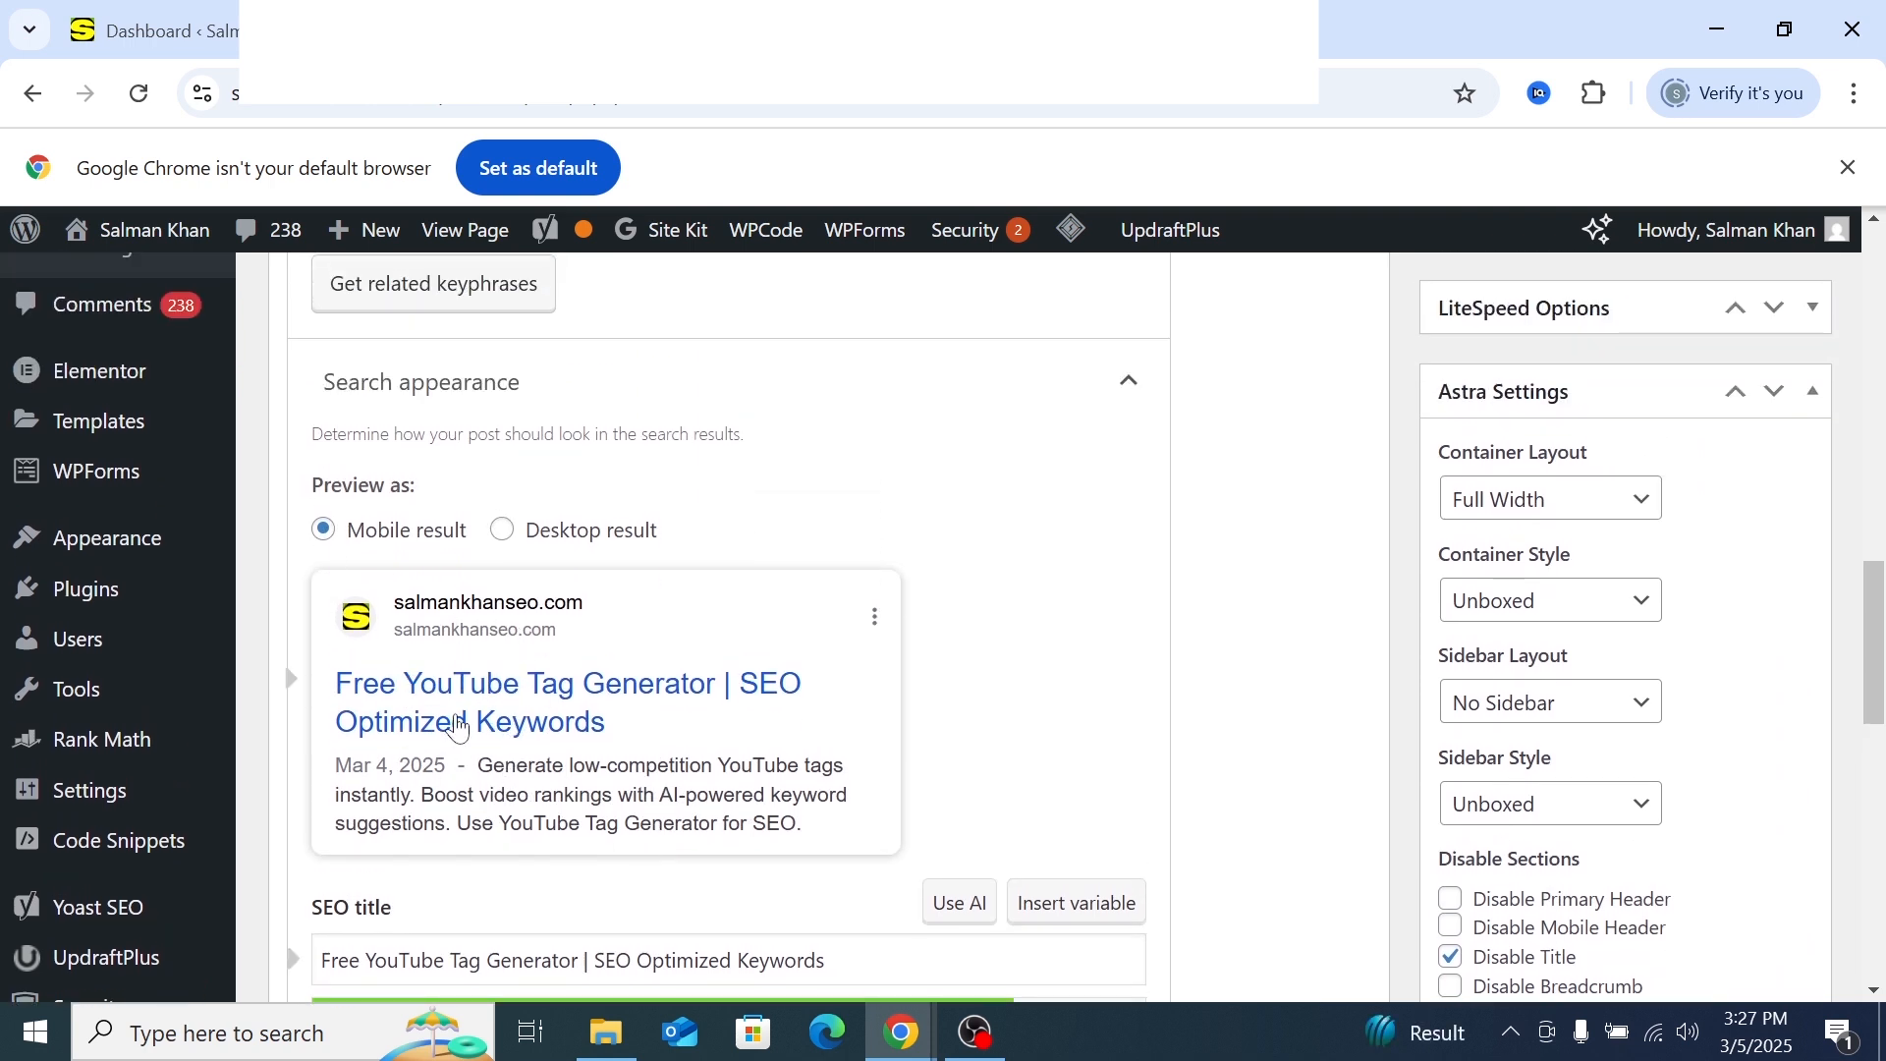
left_click(503, 532)
scroll(496, 609, "down", 2)
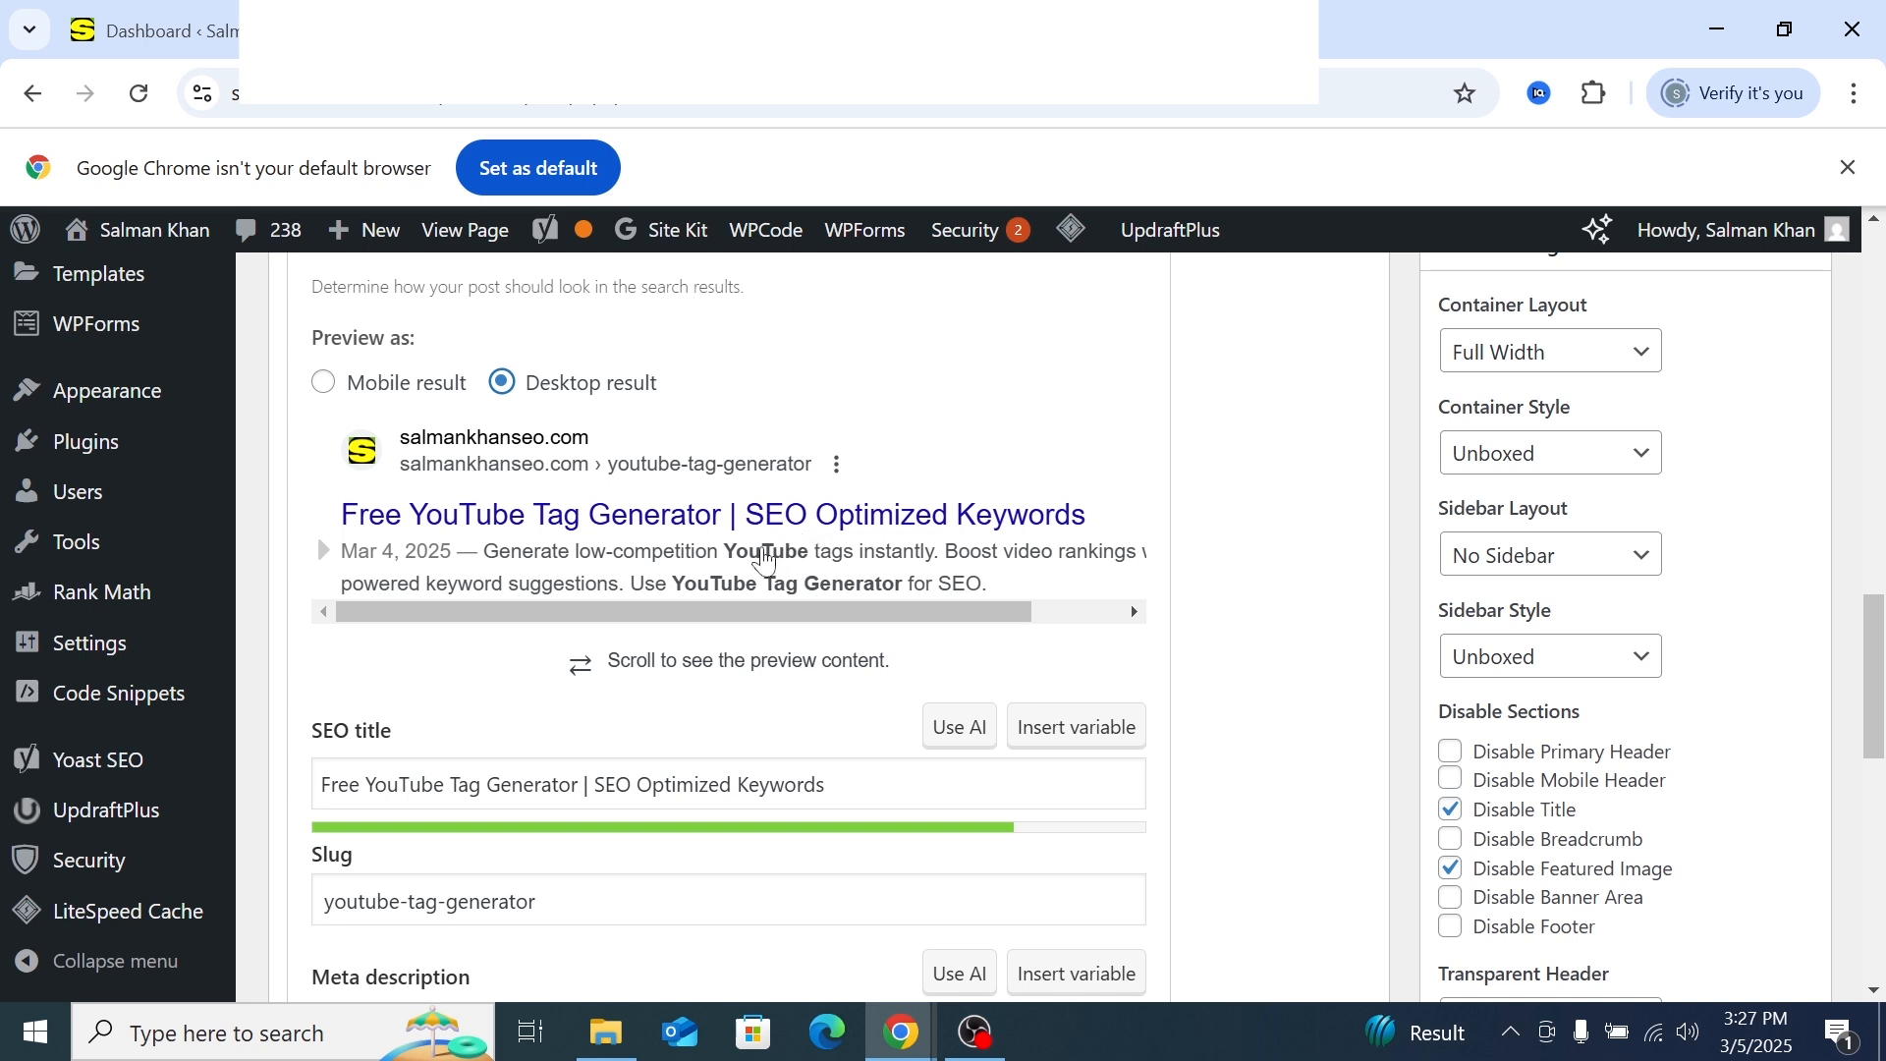
Expand the SEO analysis for the focus keyphrase and examine the suggested improvement on the keyphrase in the SEO title
scroll(668, 703, "down", 10)
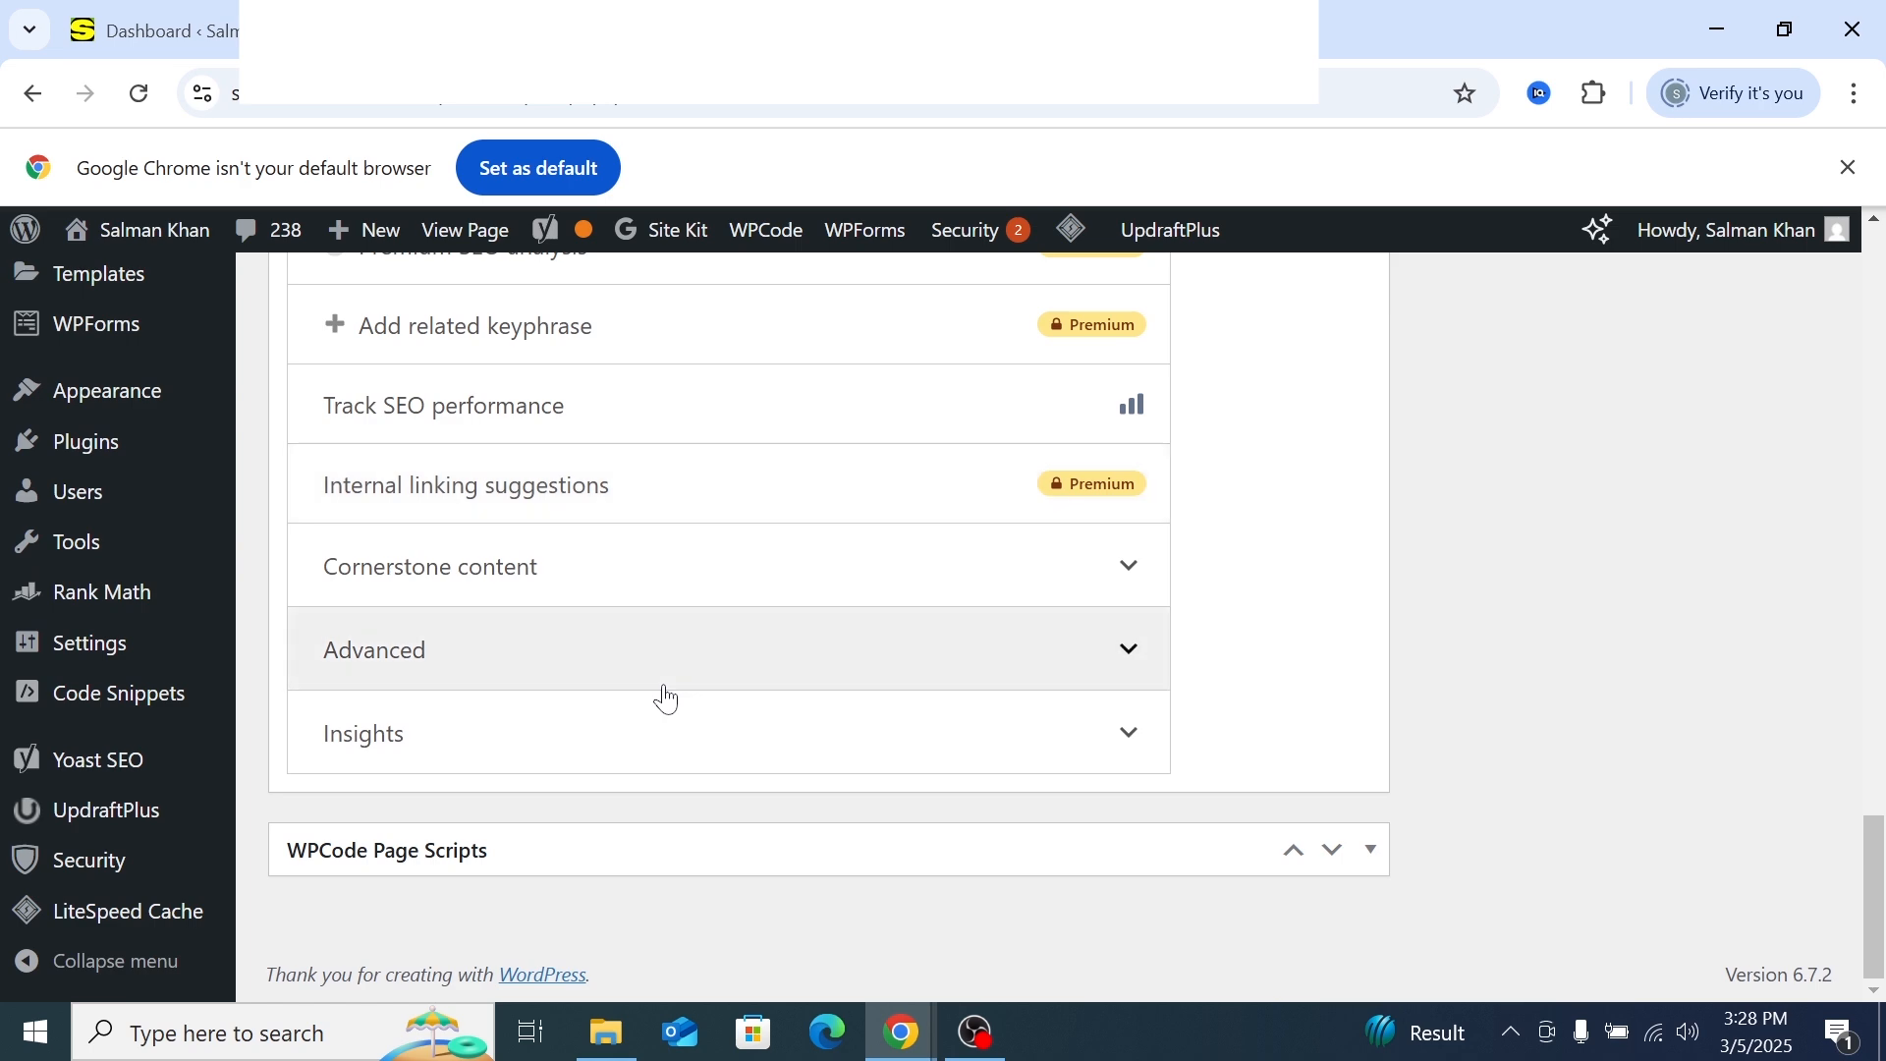
scroll(661, 698, "up", 4)
left_click(665, 606)
scroll(665, 606, "down", 4)
scroll(543, 644, "down", 2)
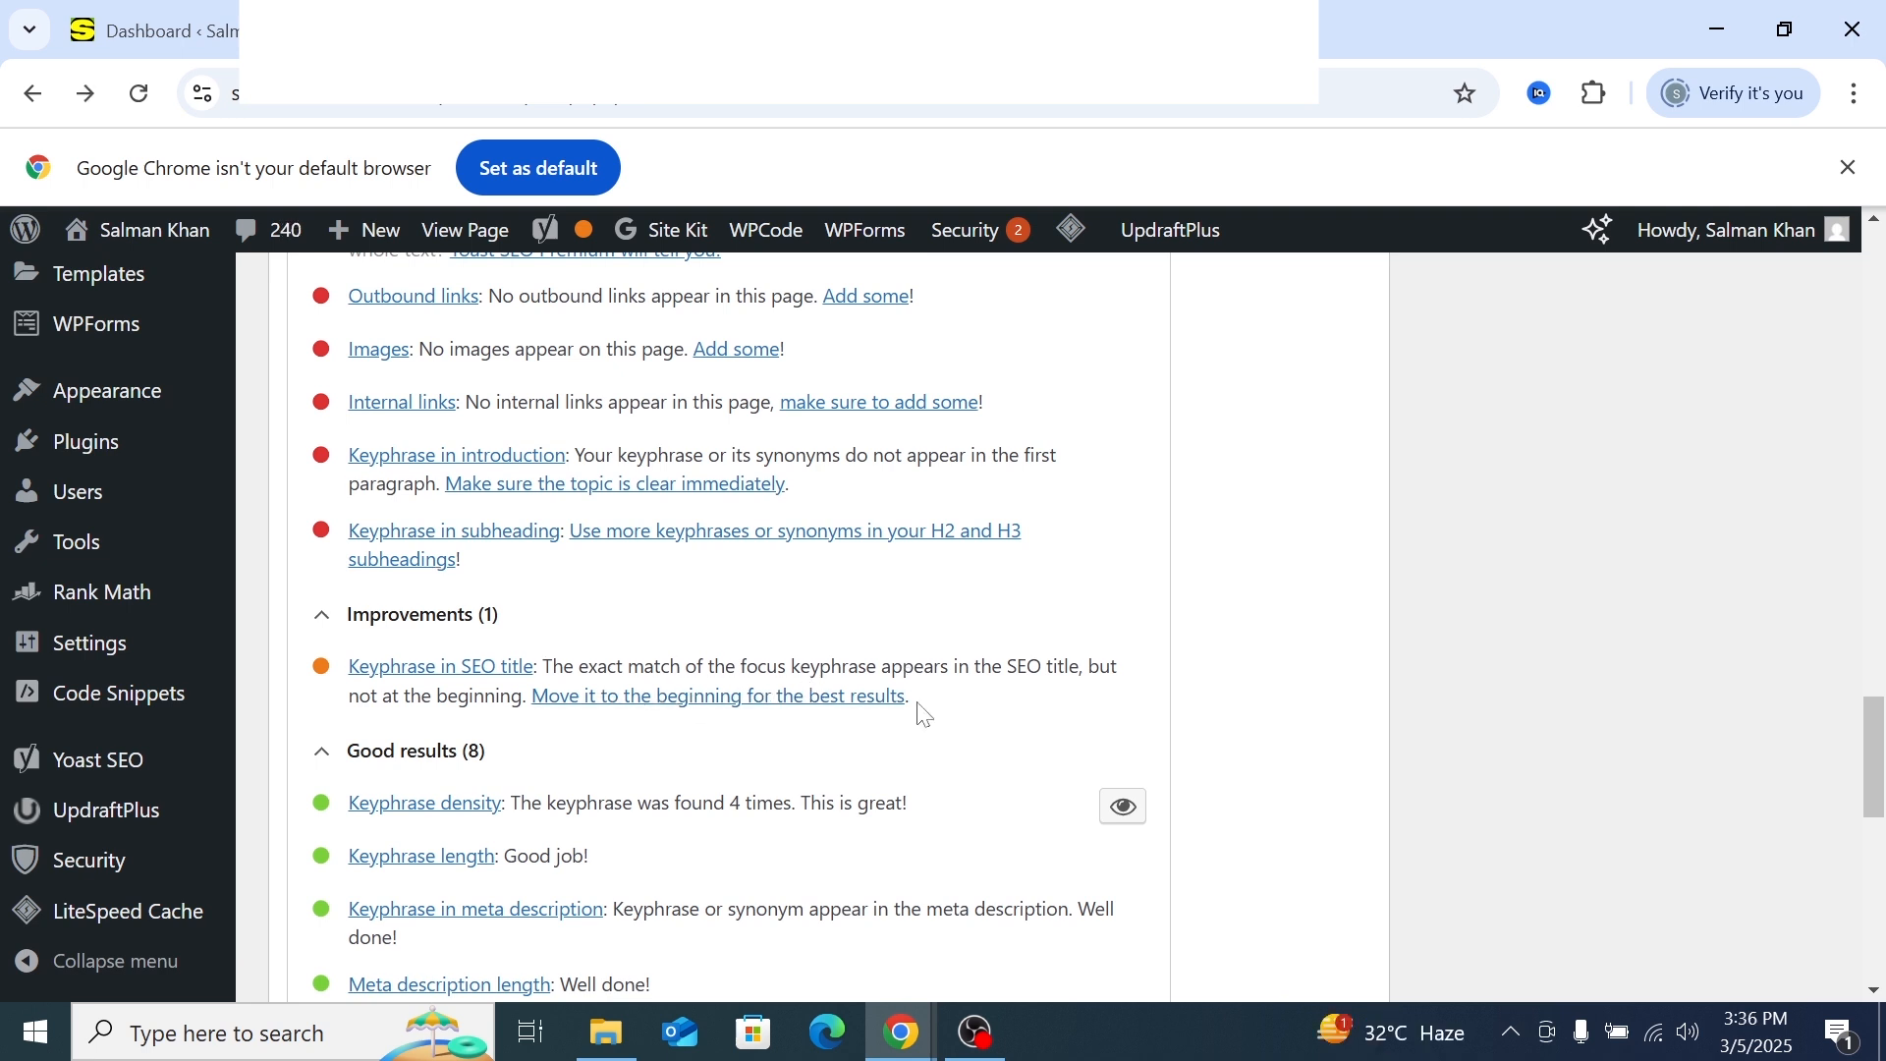
left_click_drag(915, 700, 350, 676)
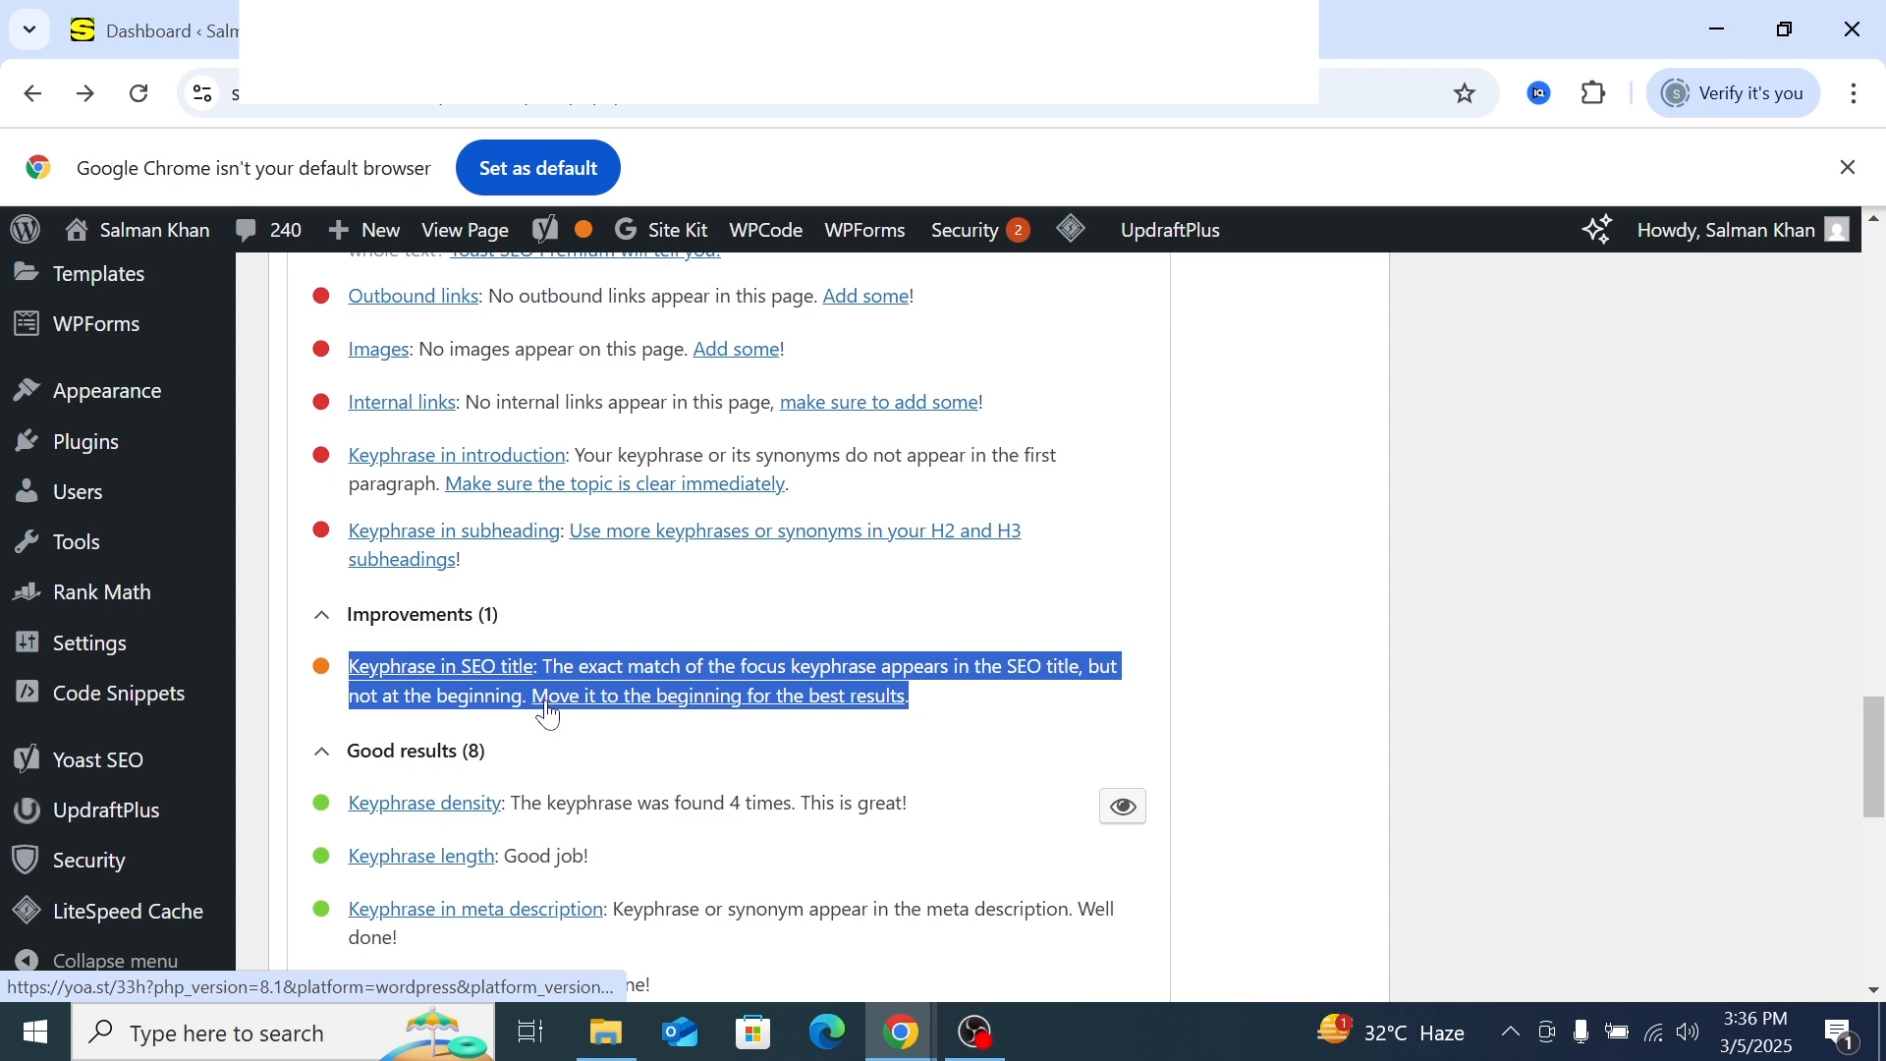
left_click(308, 710)
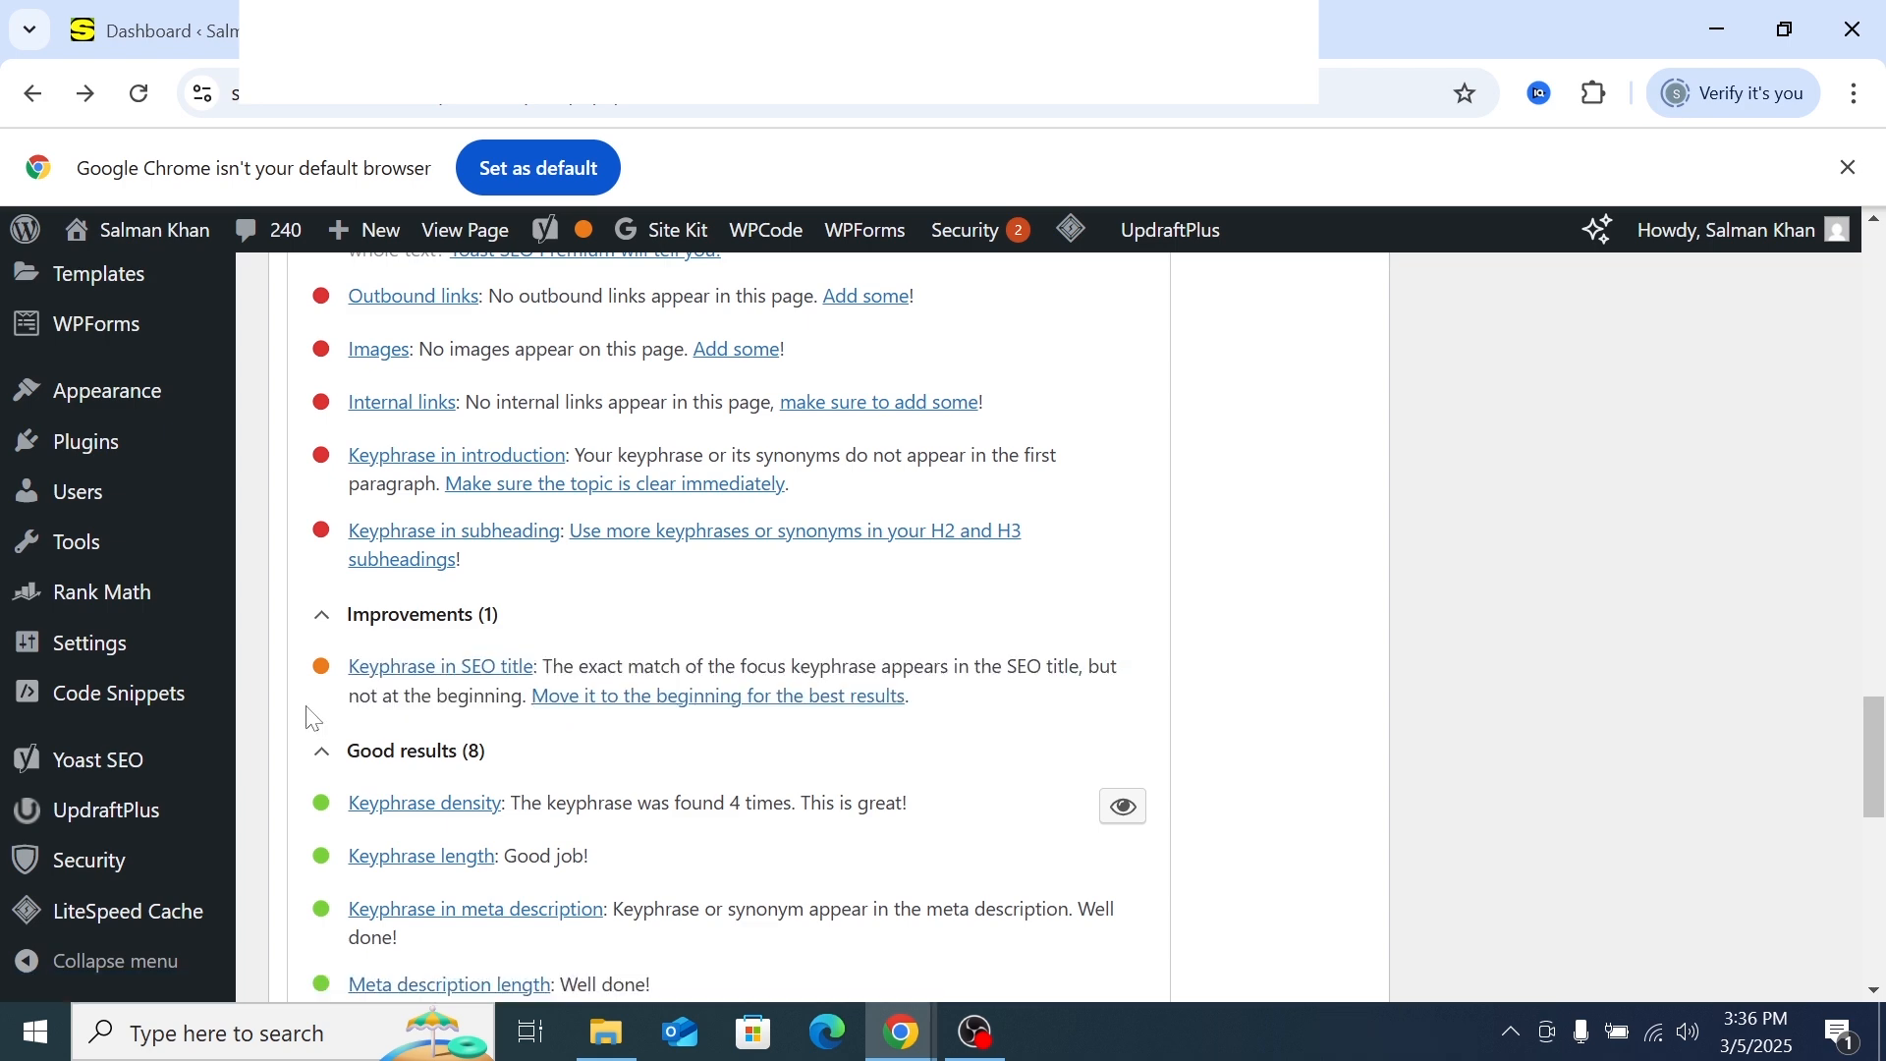
left_click_drag(348, 666, 913, 698)
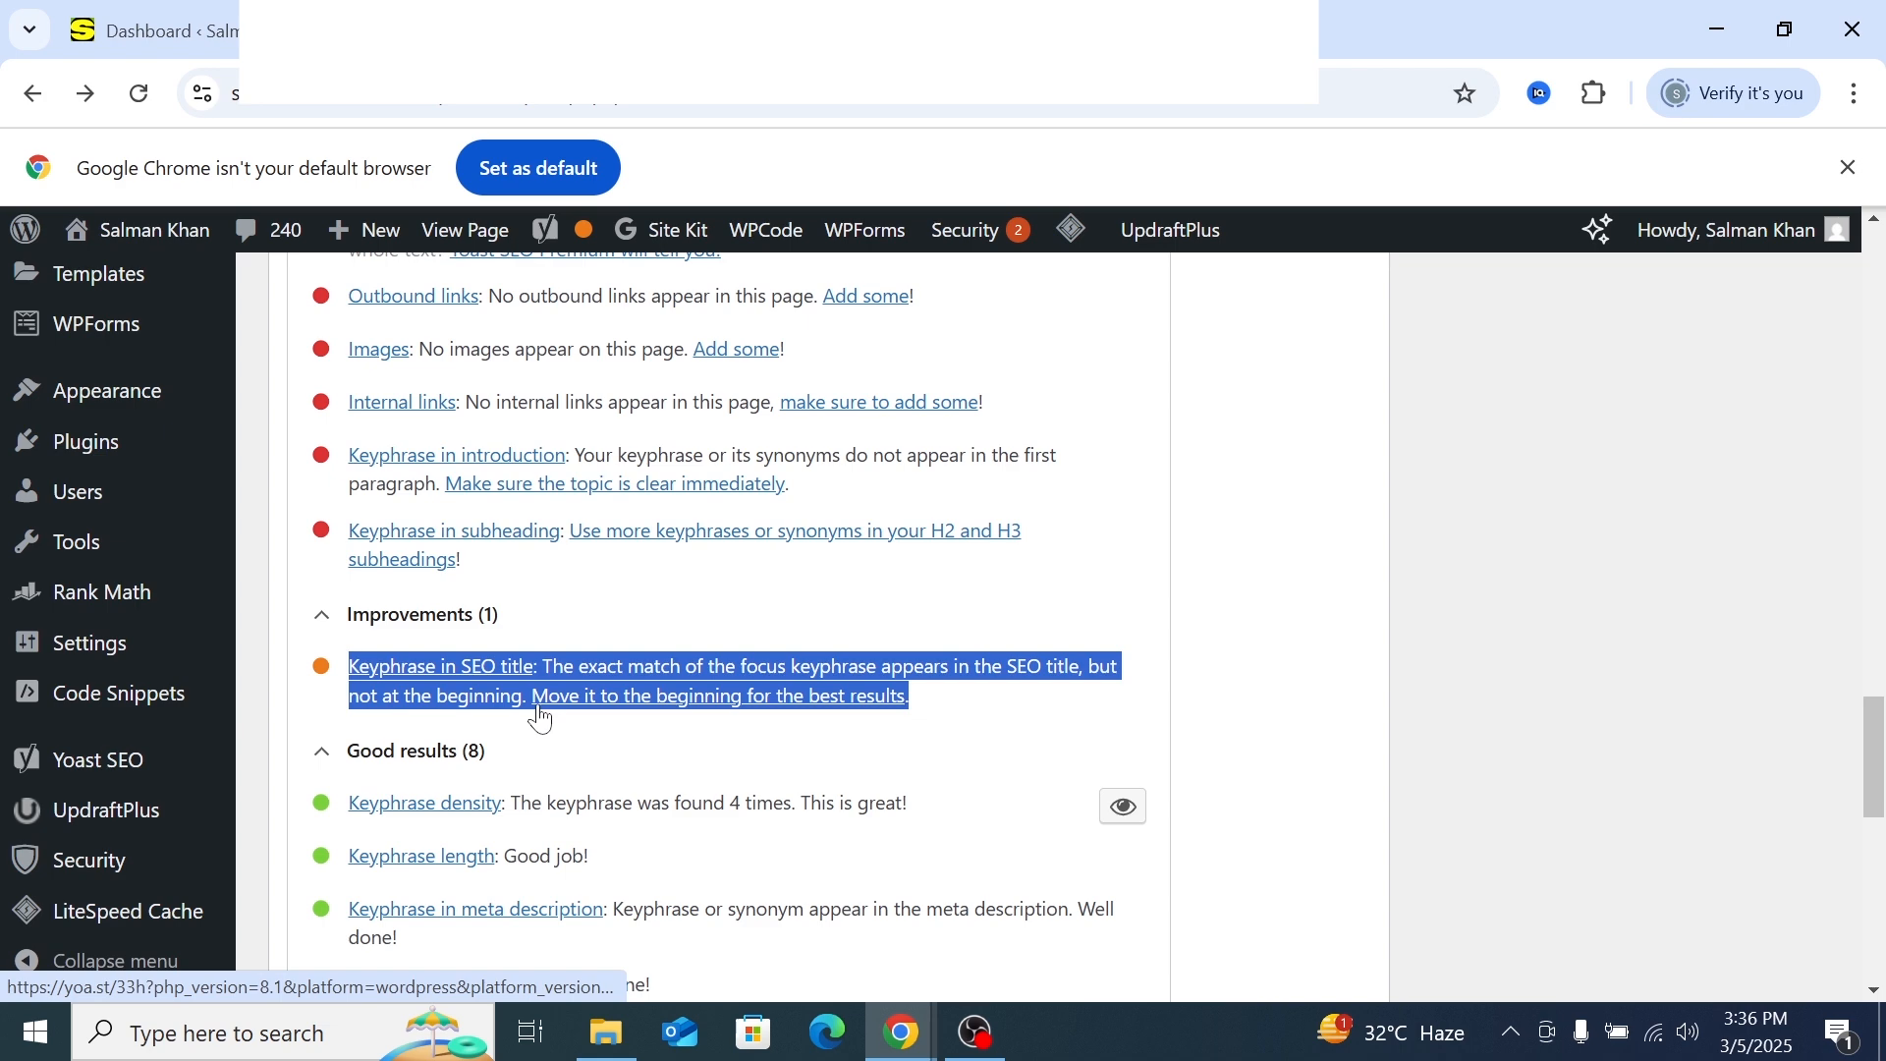
left_click(312, 719)
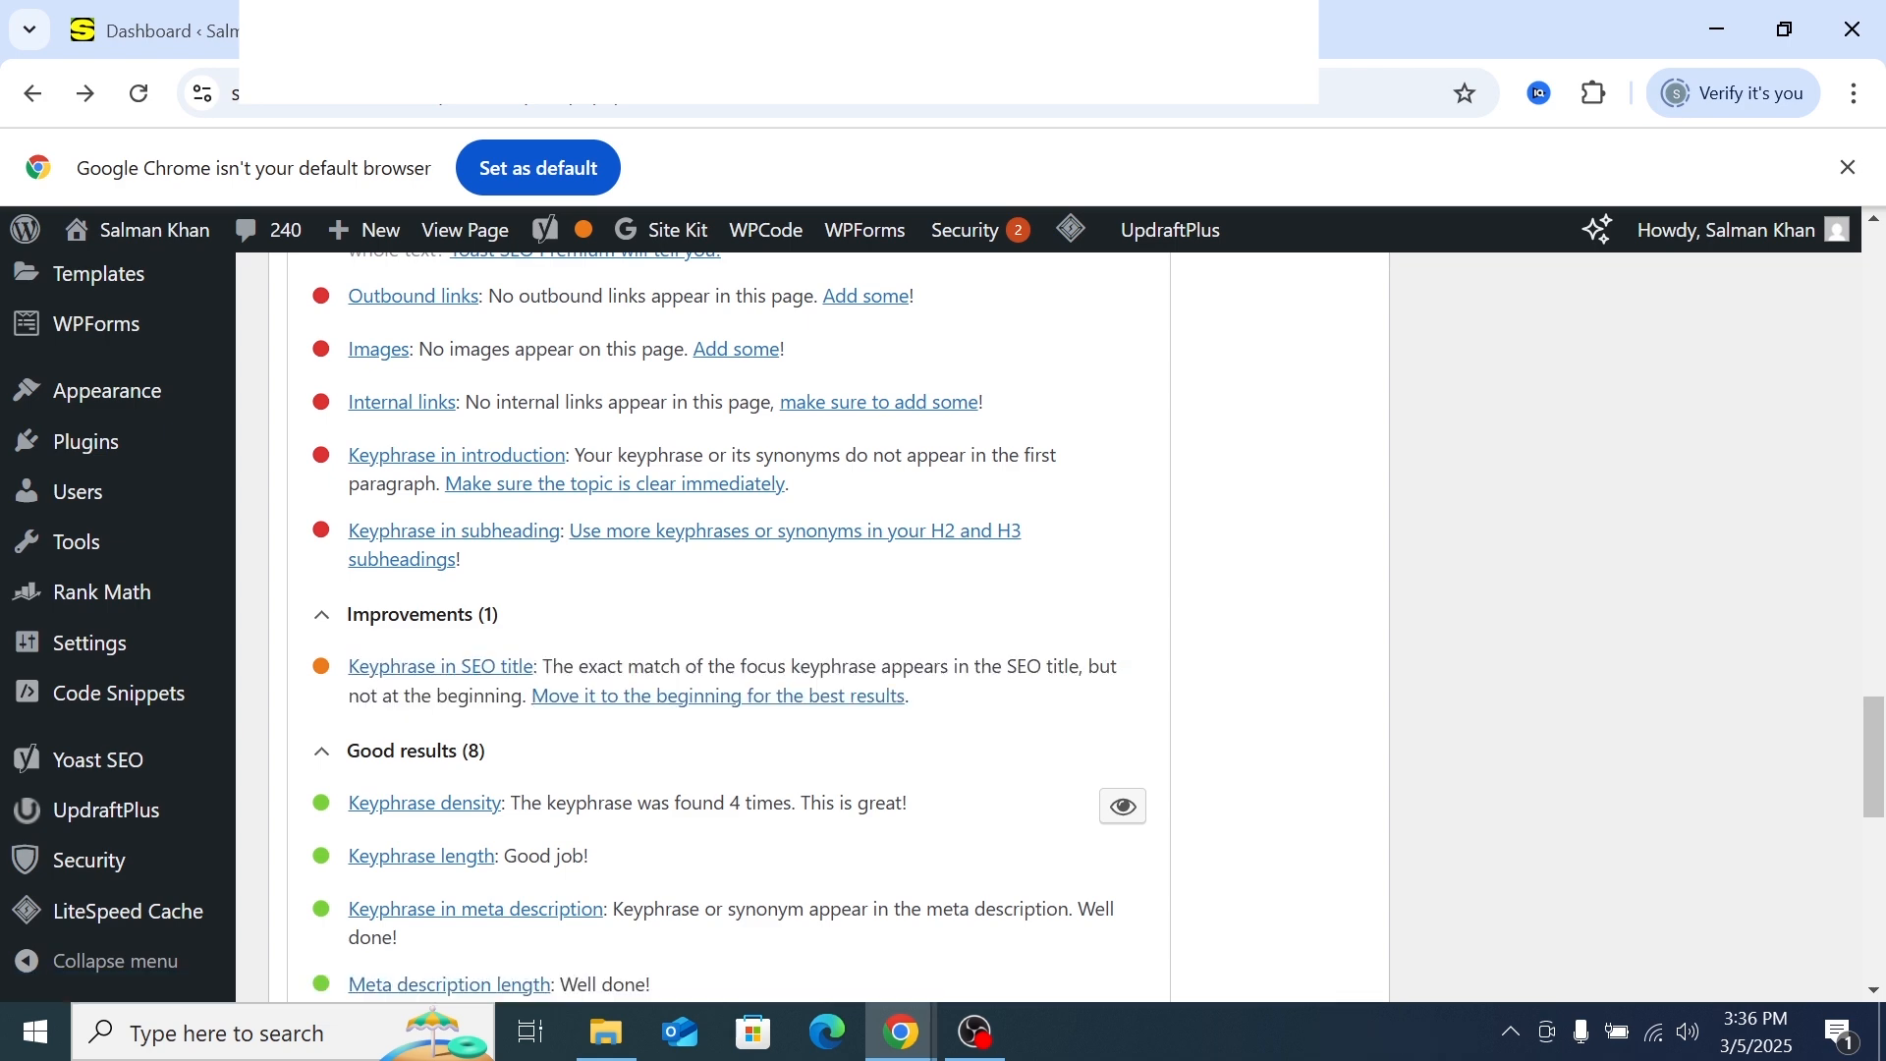
Move "Free" behind the keyphrase in the SEO title so it reads "YouTube Tag Generator Free | SEO Optimized Keywords"
scroll(718, 629, "up", 12)
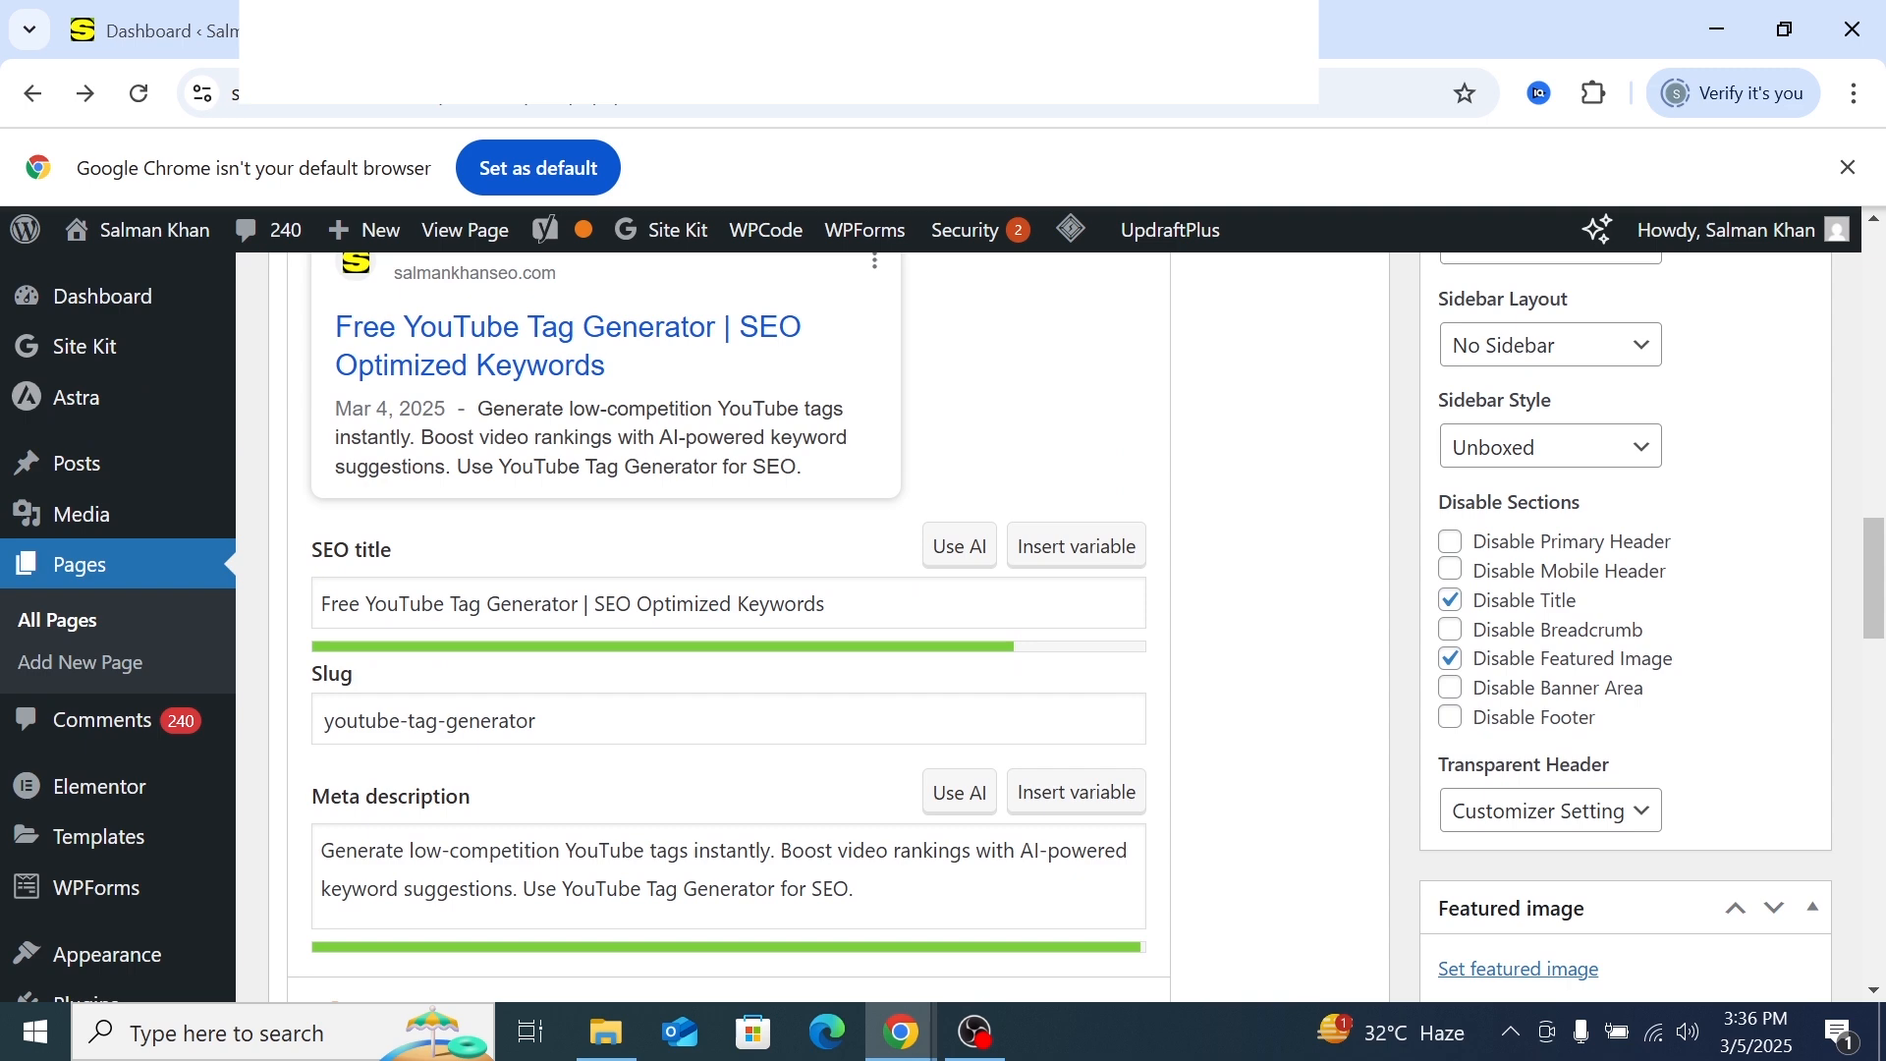
scroll(359, 732, "up", 2)
scroll(388, 456, "down", 3)
left_click(388, 456)
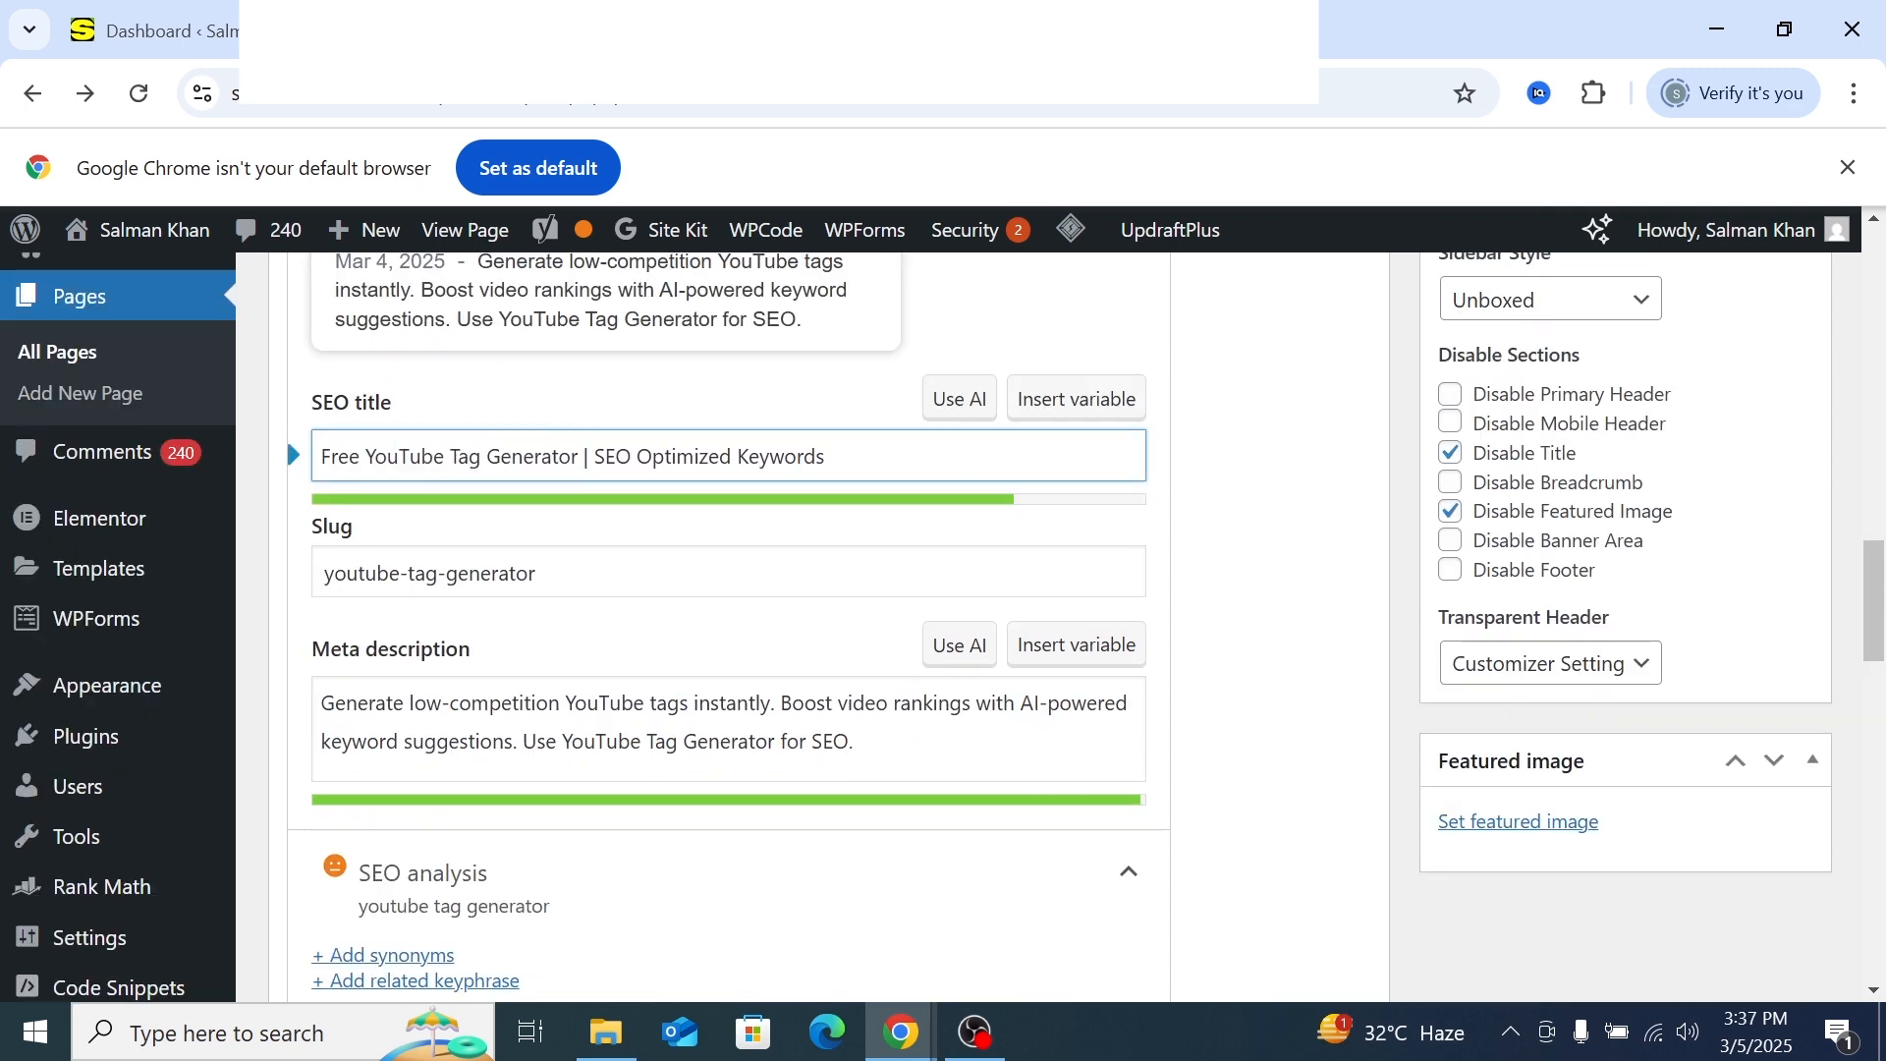
left_click_drag(366, 456, 321, 456)
right_click(350, 458)
left_click(393, 395)
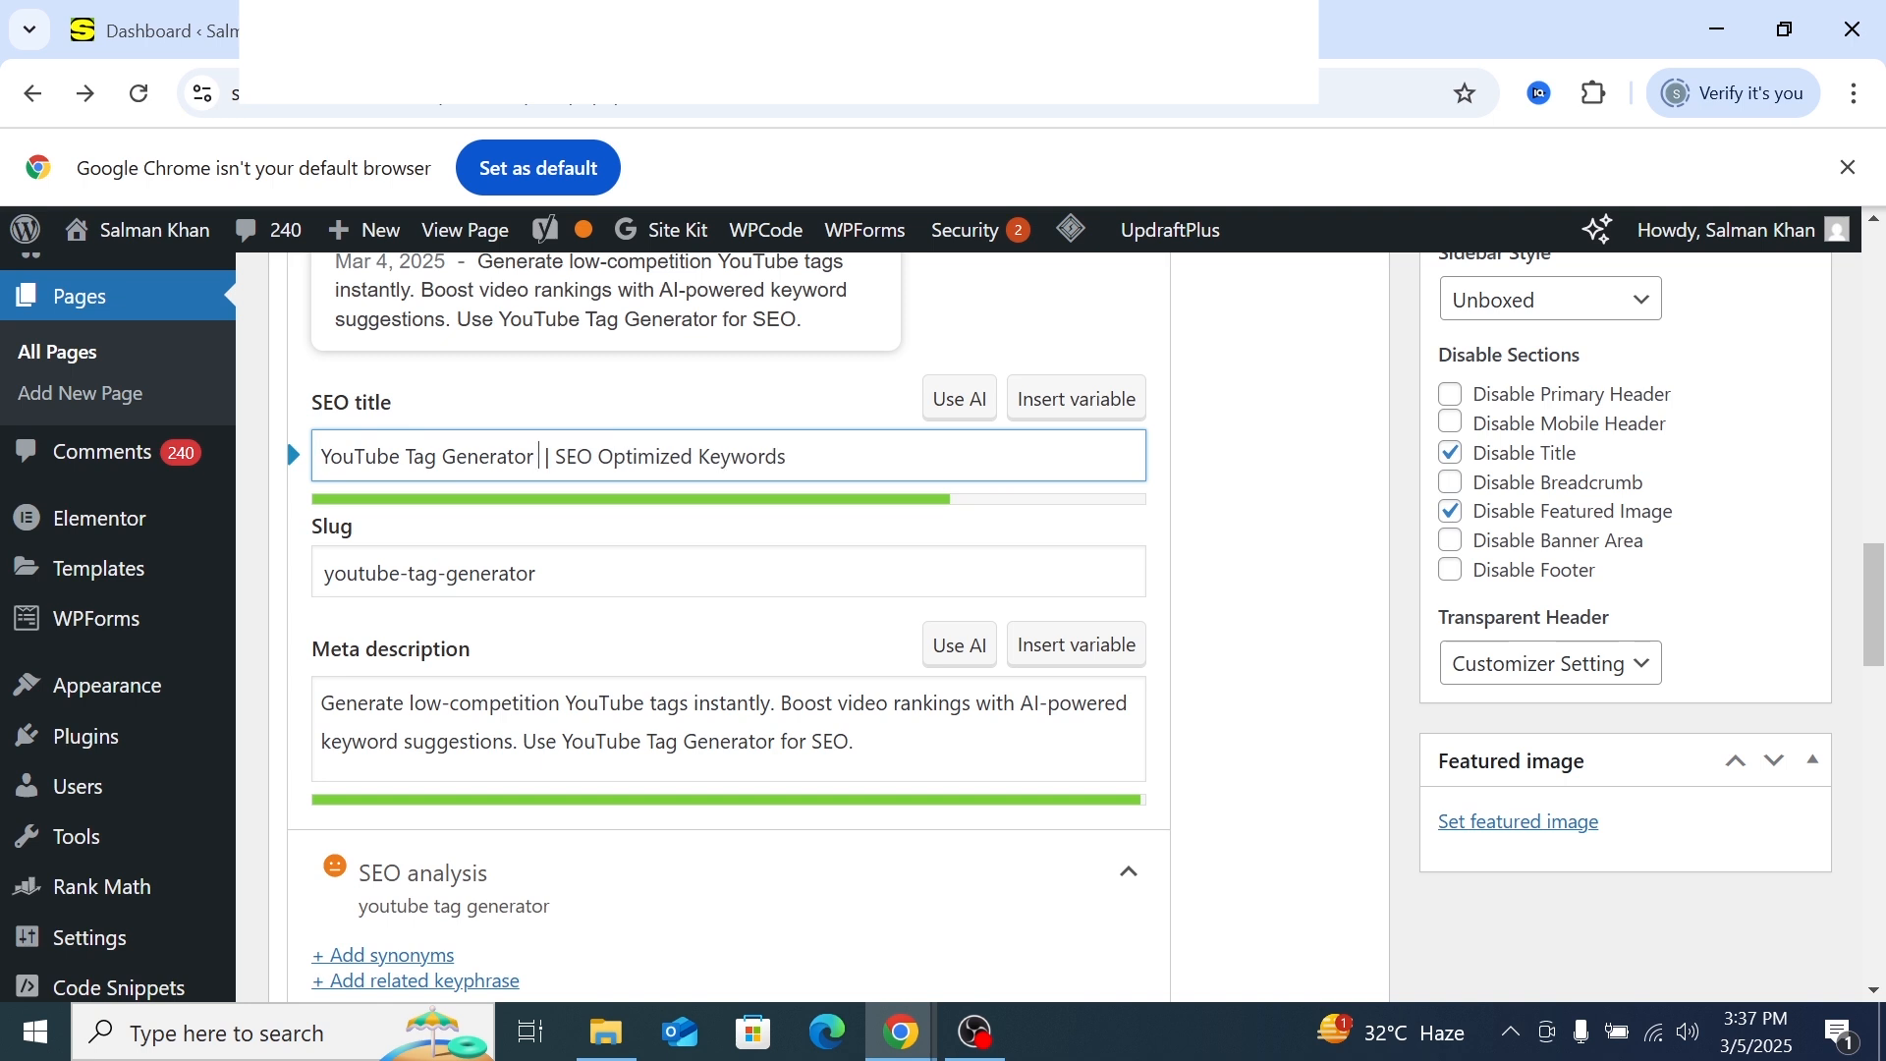
key("ctrl+v")
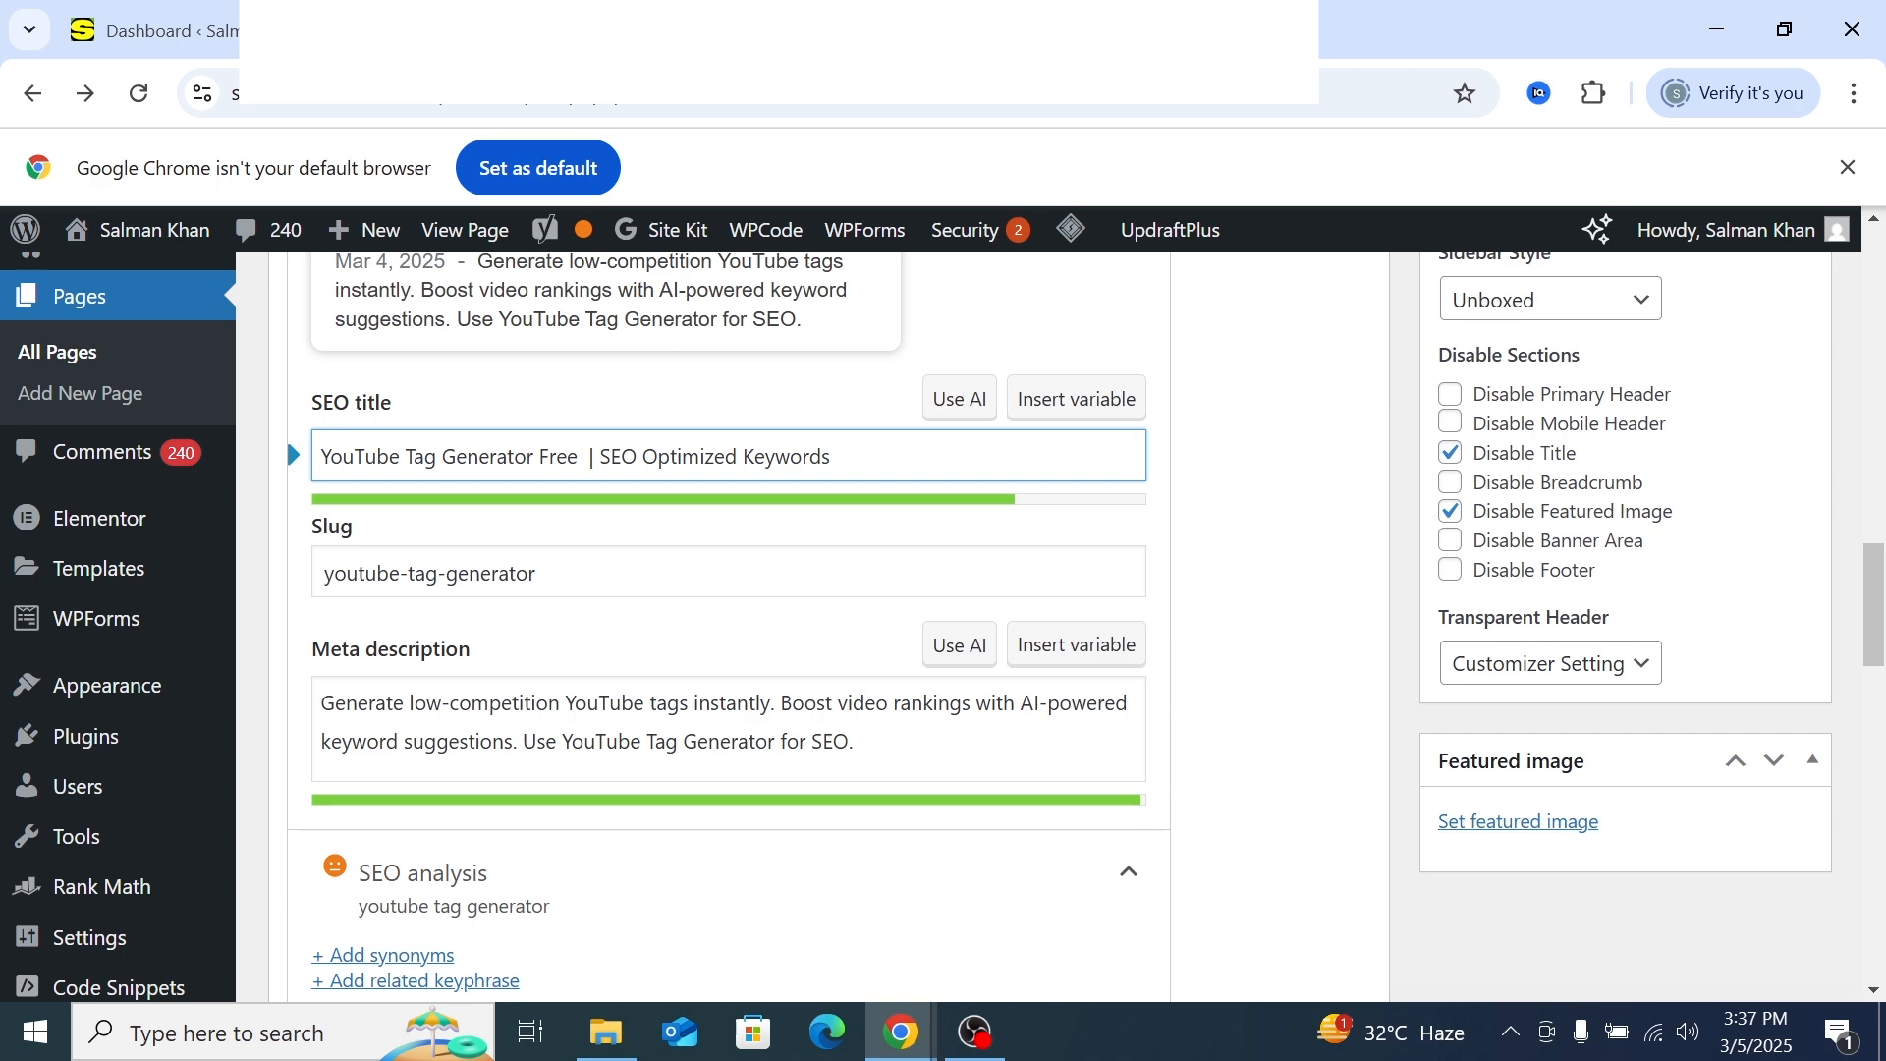
key("Delete")
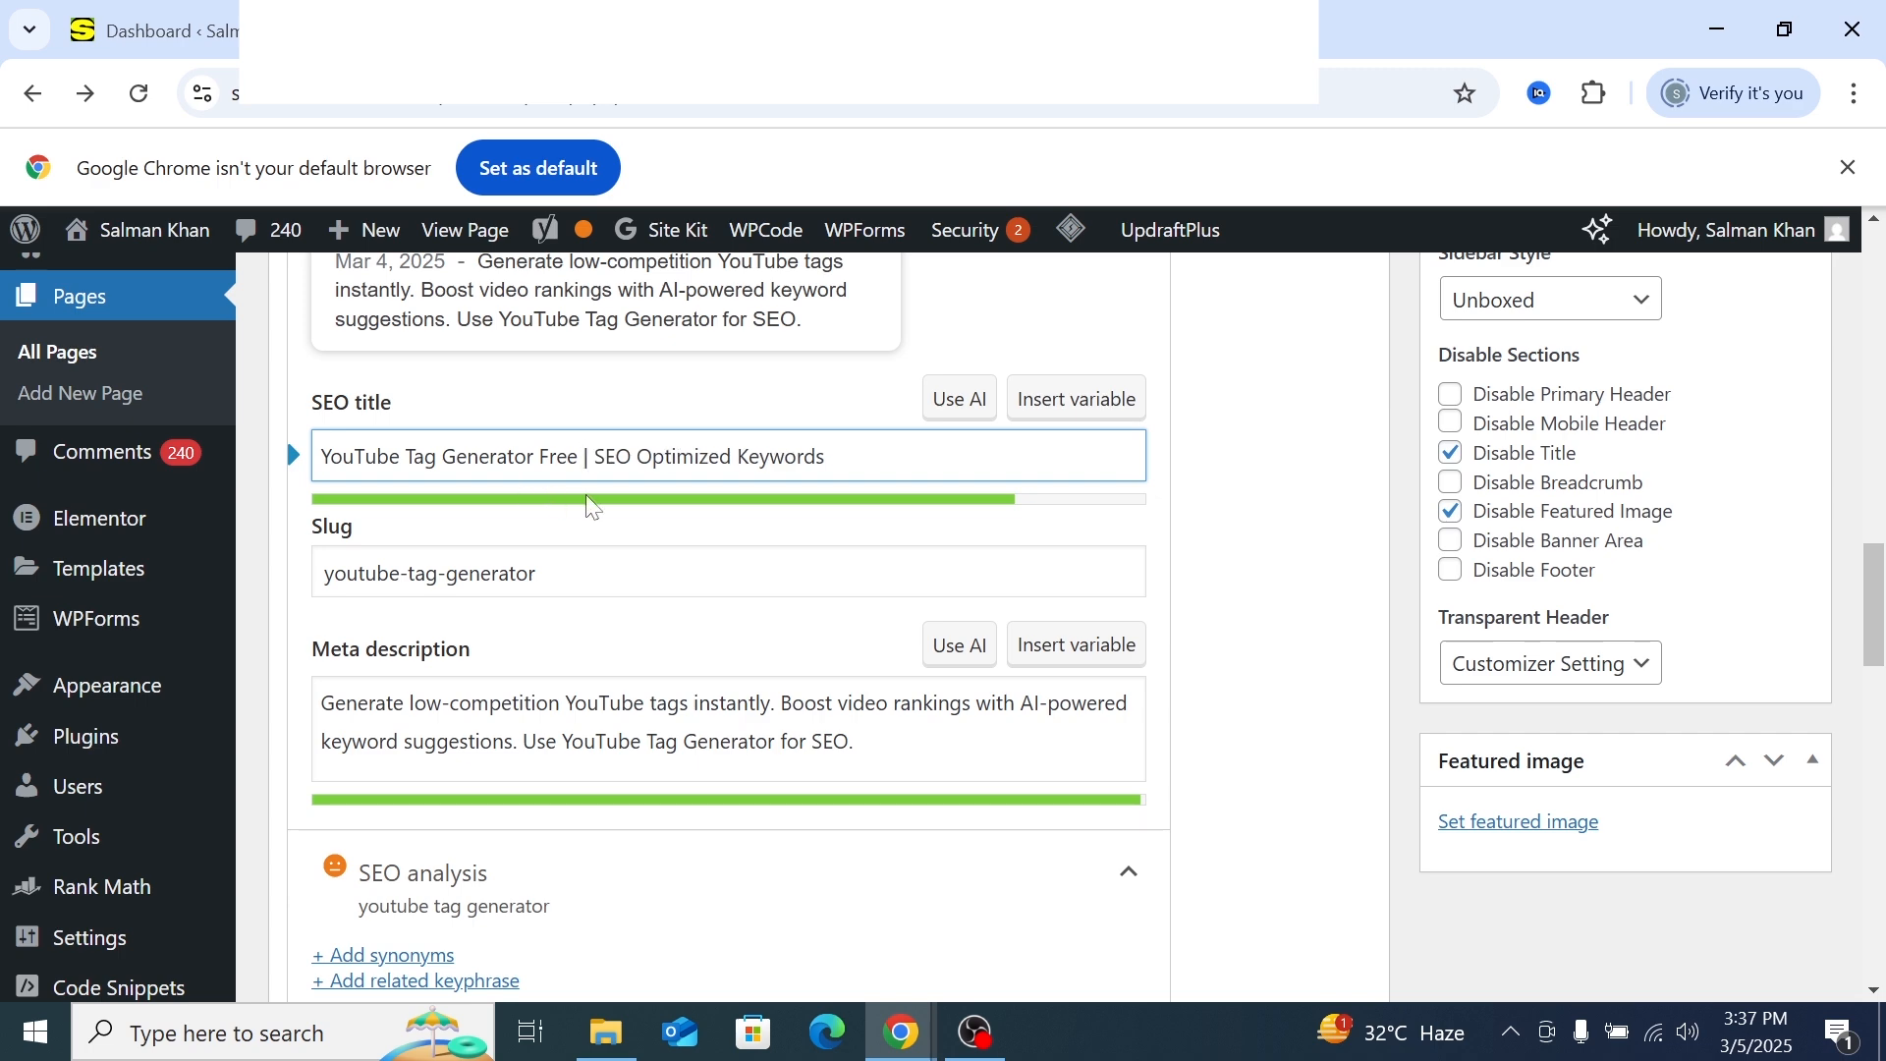
Review the keyphrase in SEO title entry among the good results of the SEO analysis
scroll(582, 526, "down", 3)
scroll(581, 526, "down", 15)
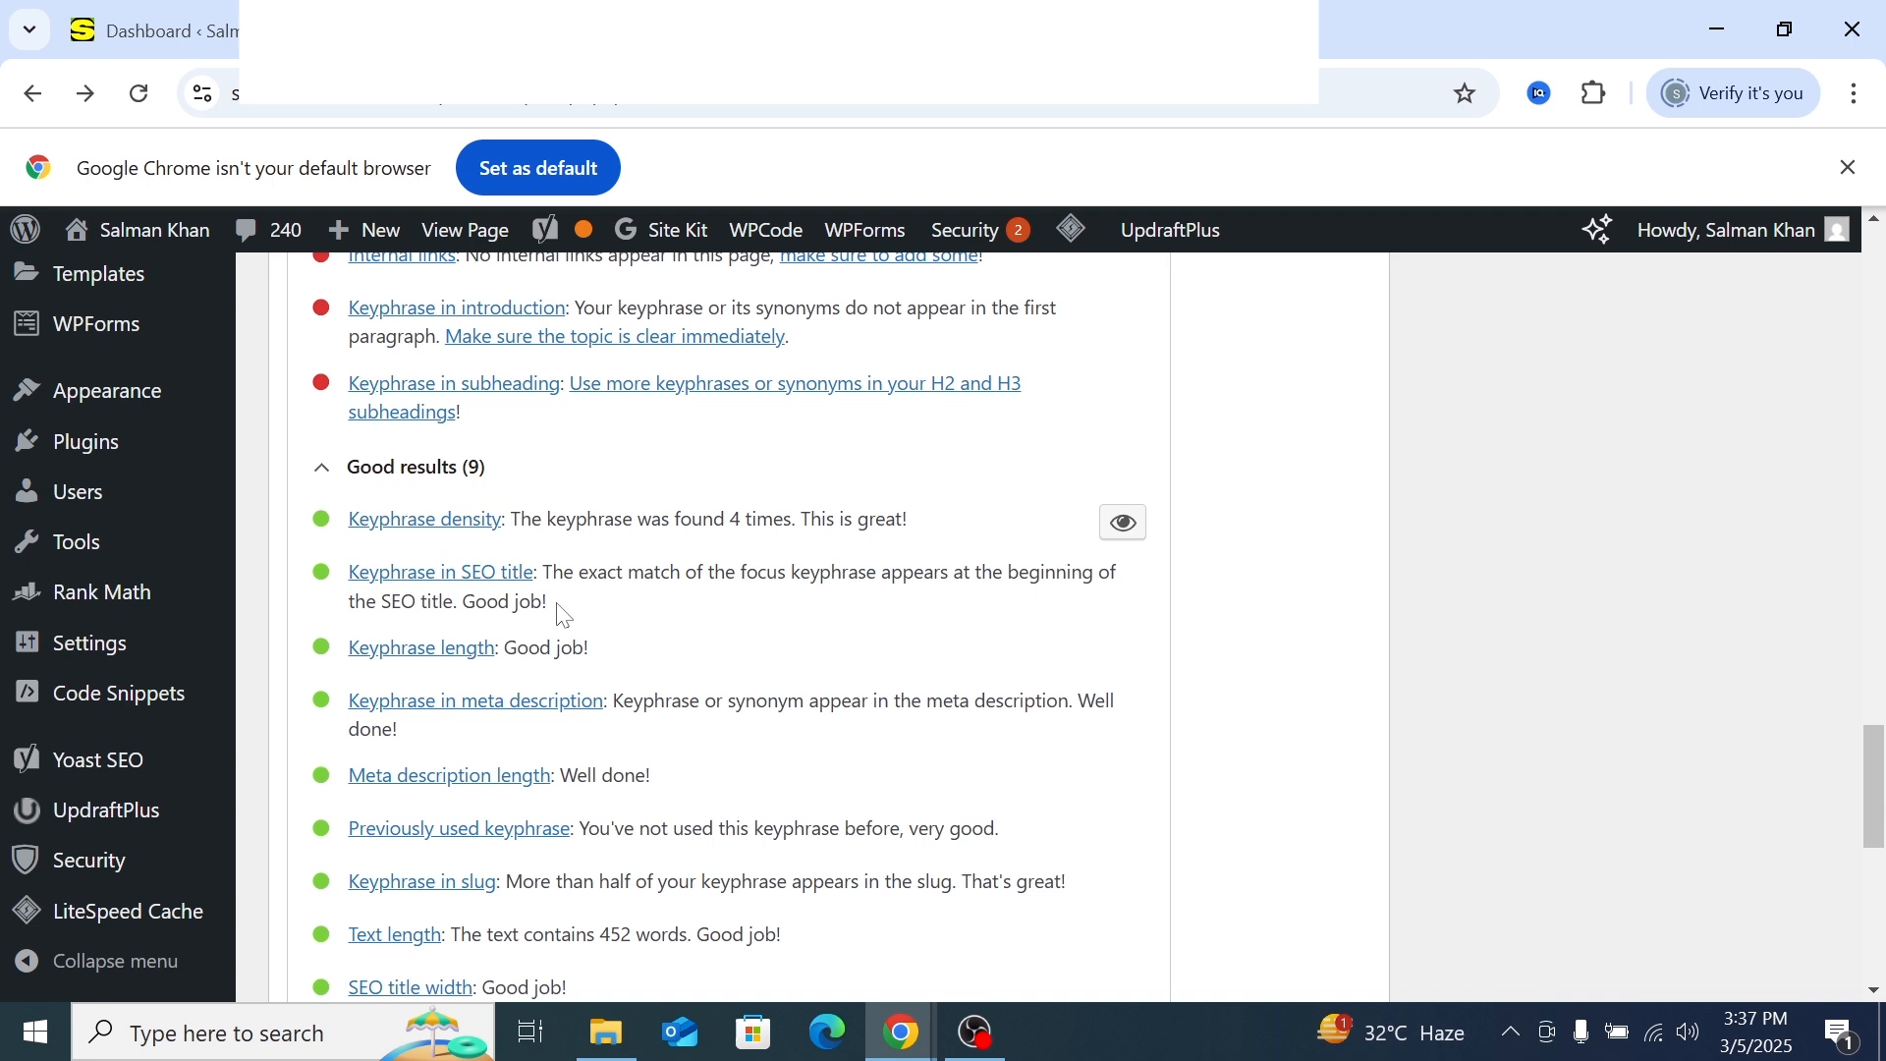
left_click_drag(564, 615, 349, 573)
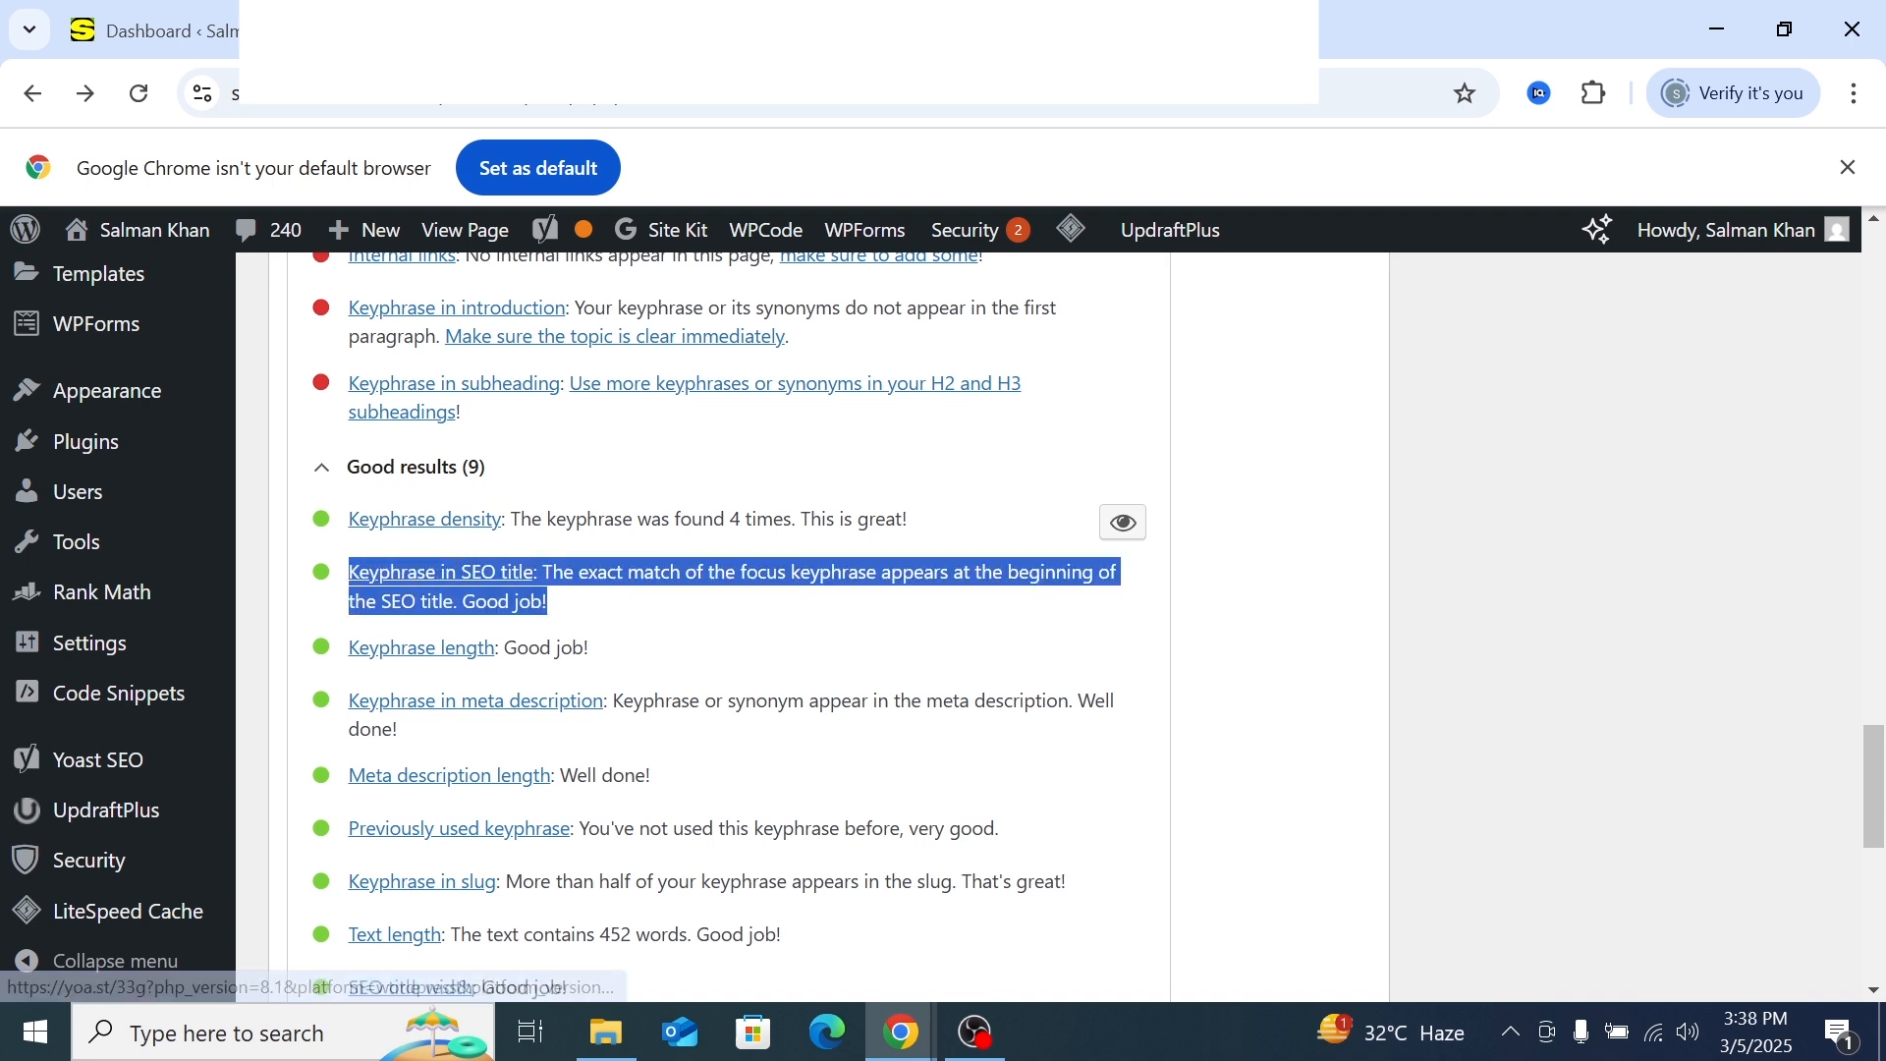
left_click(578, 619)
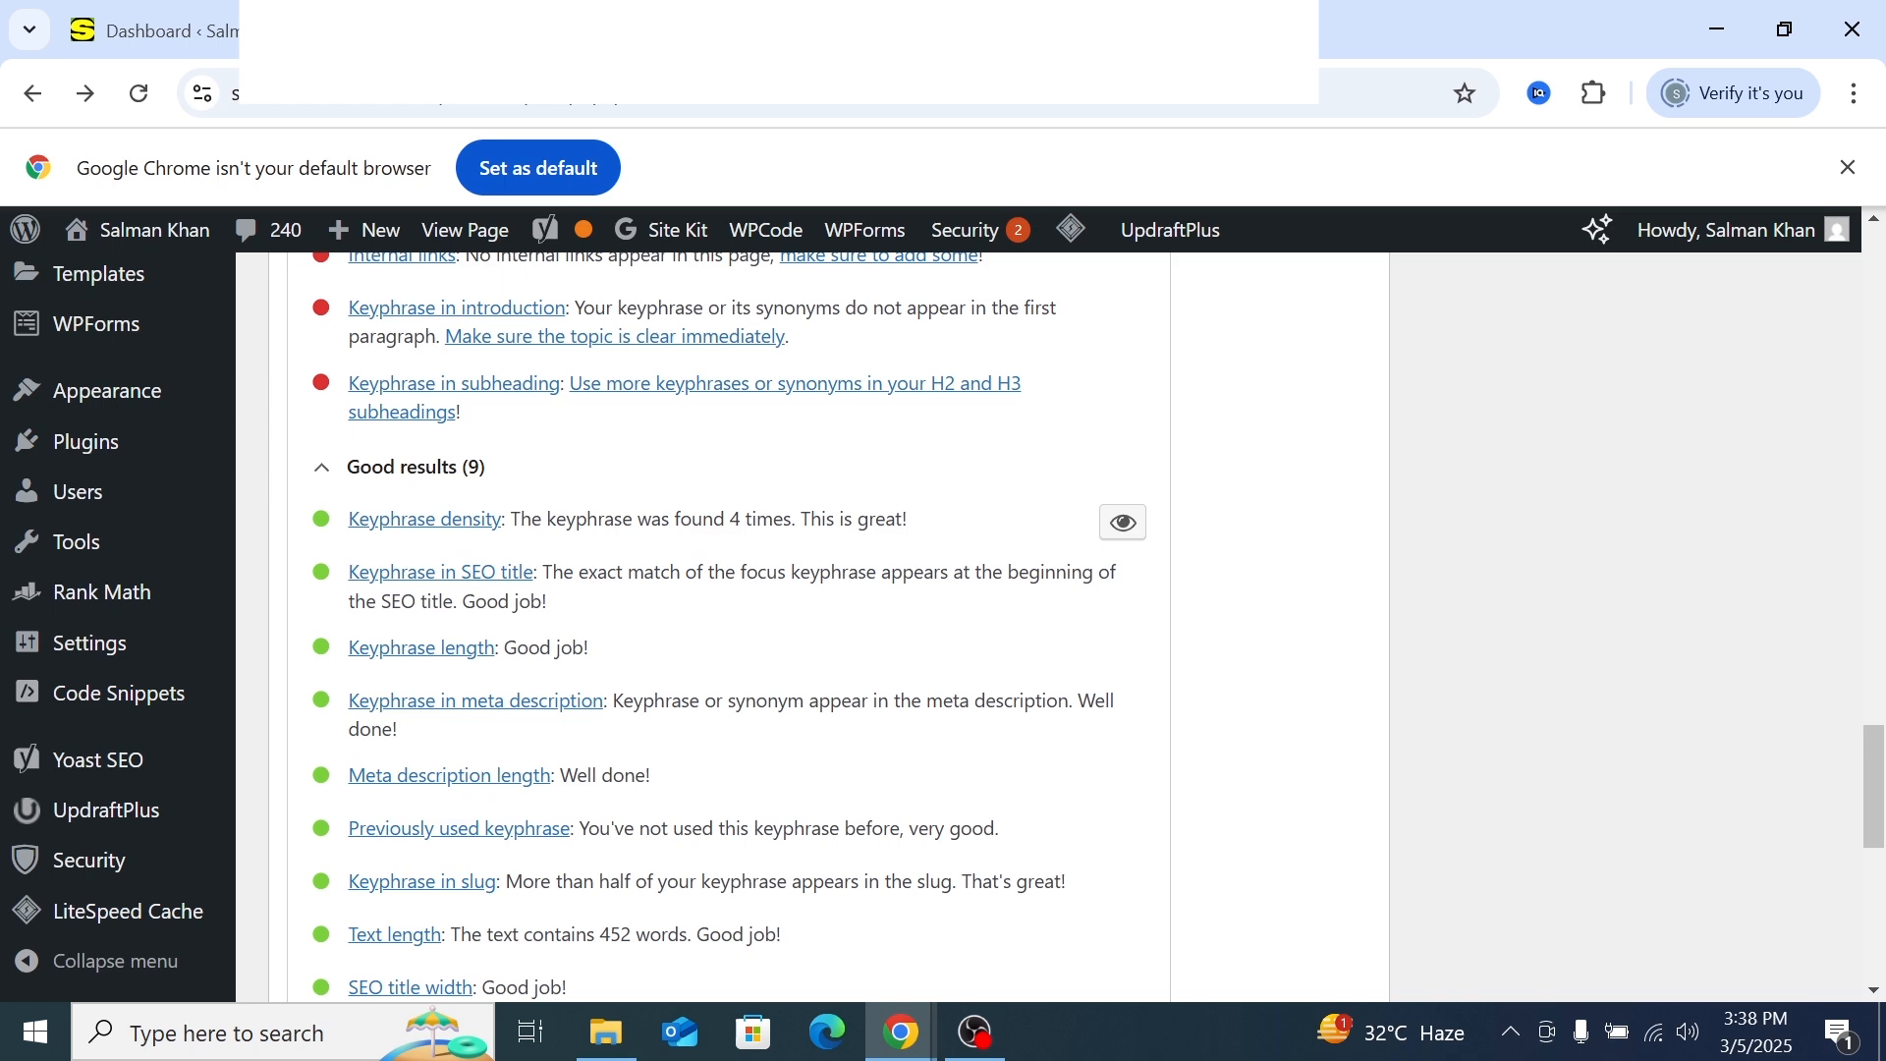
Update the page to save the reordered SEO title
scroll(507, 653, "up", 1)
scroll(550, 693, "up", 10)
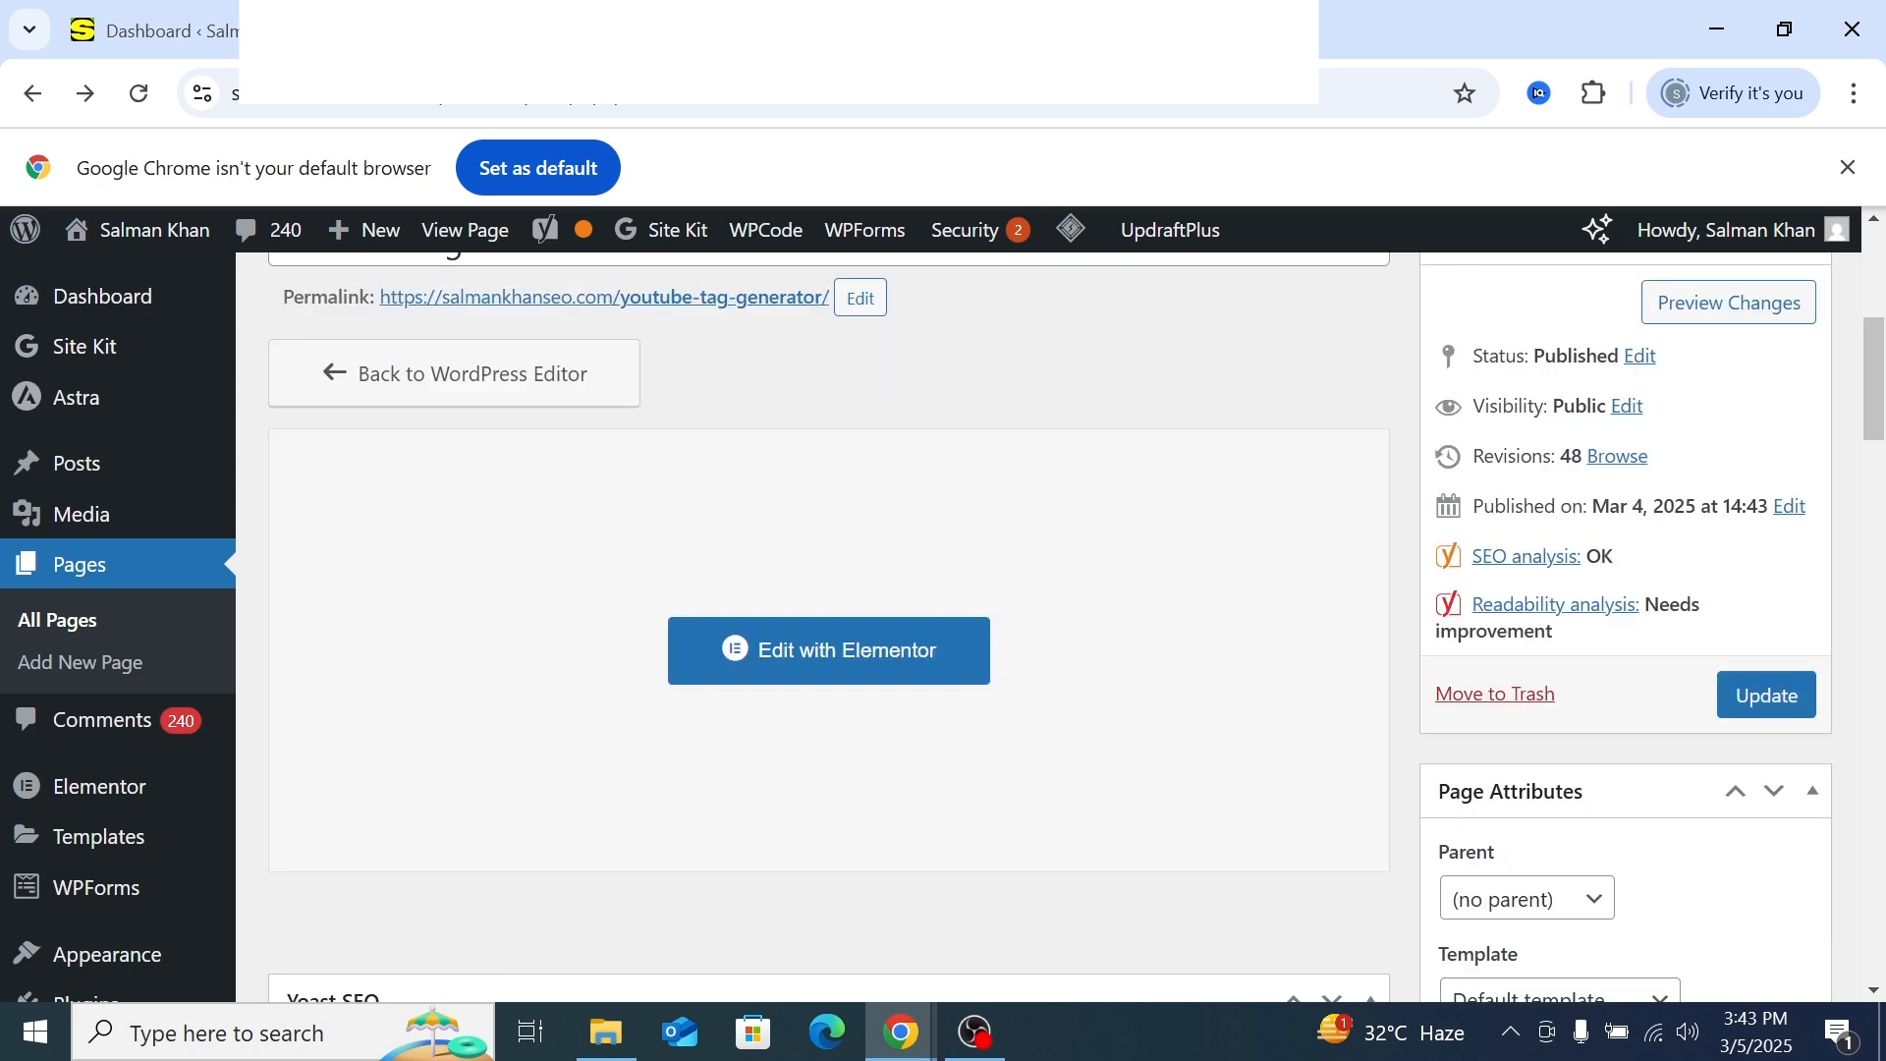
left_click_drag(945, 38, 111, 104)
left_click(886, 767)
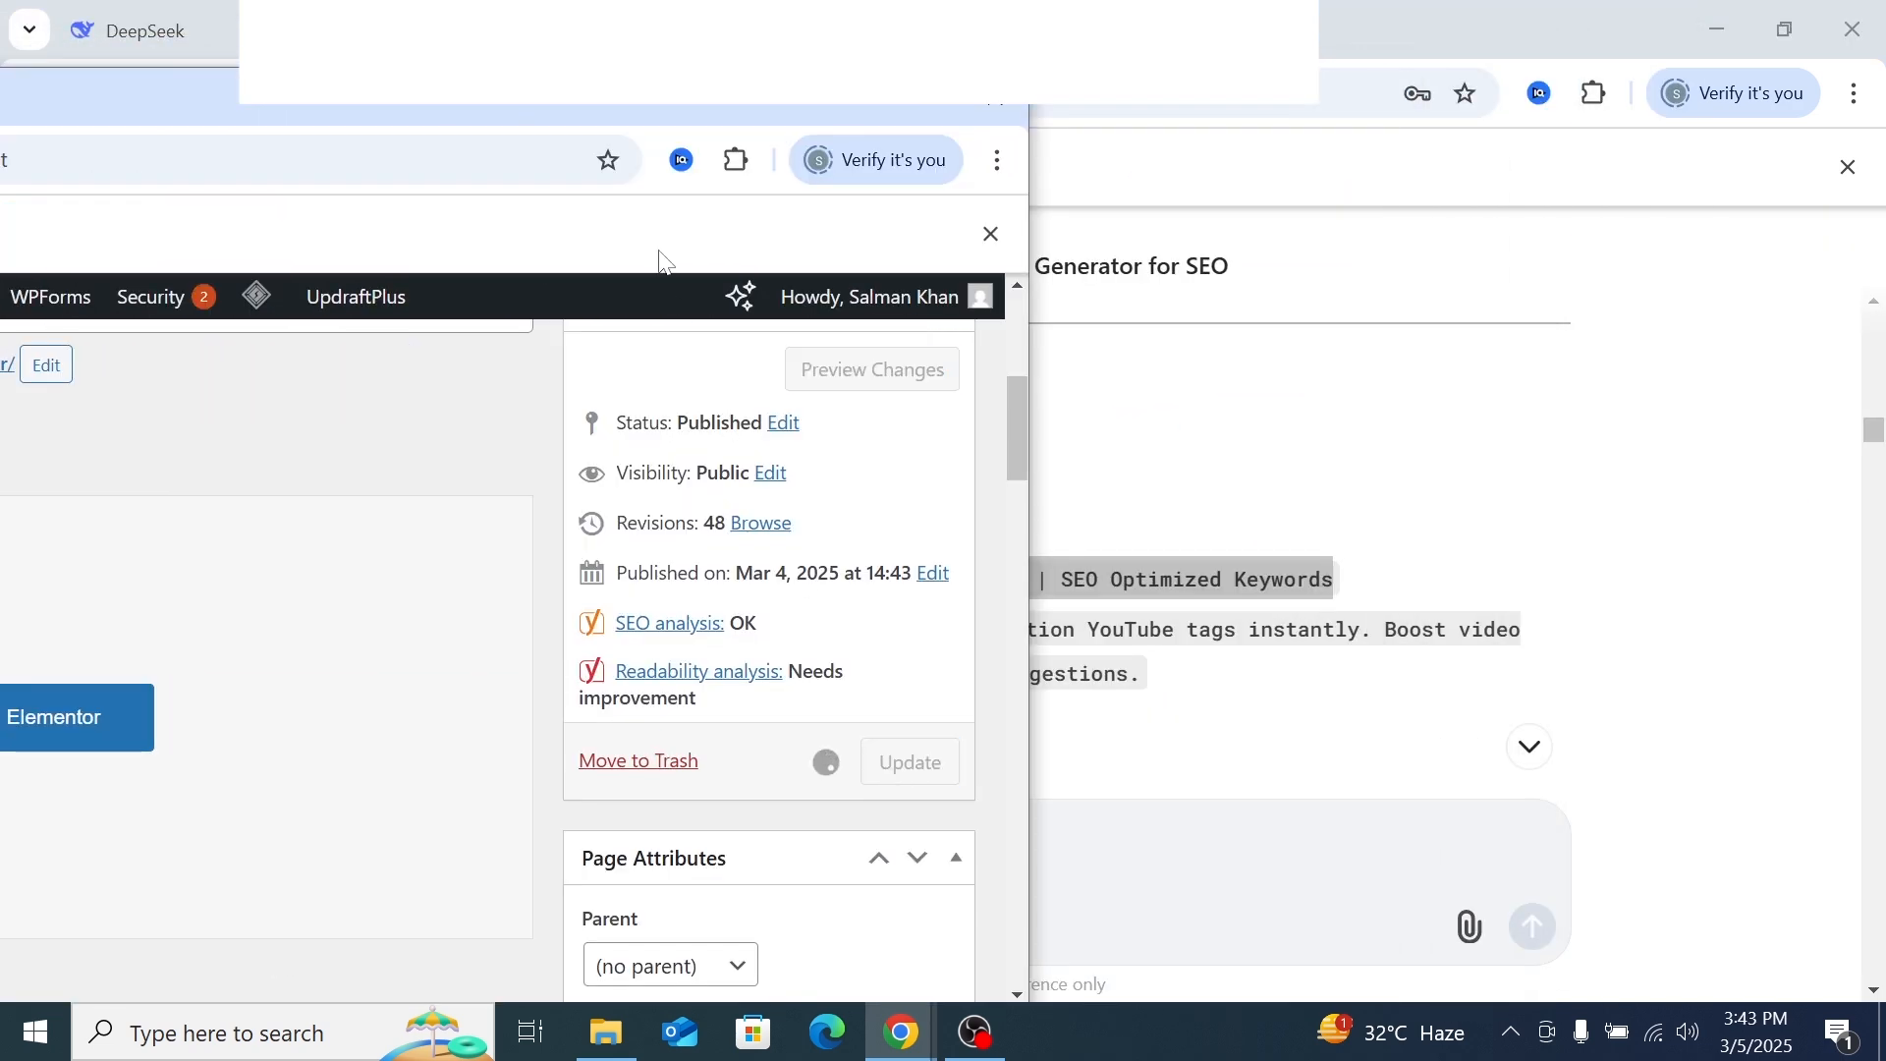
double_click(607, 110)
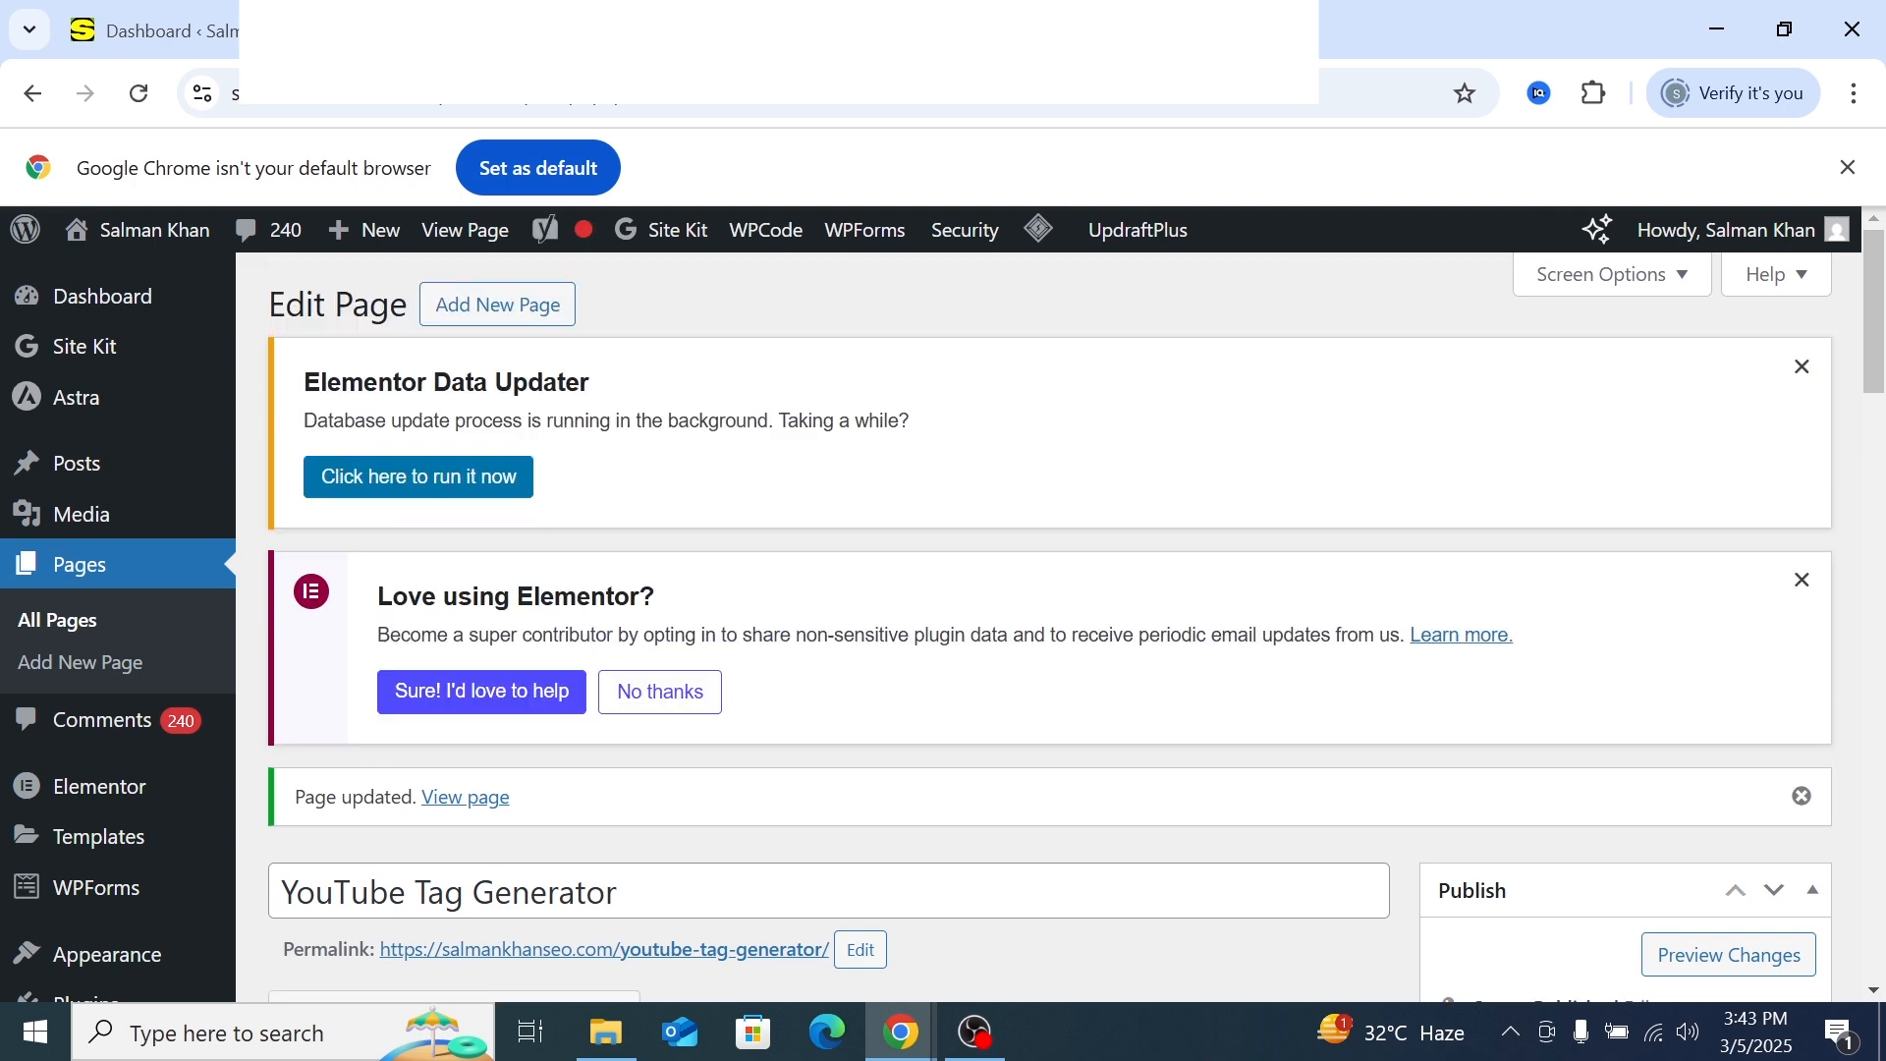
Expand the SEO analysis of the reloaded page and examine its list of problems
scroll(607, 660, "down", 5)
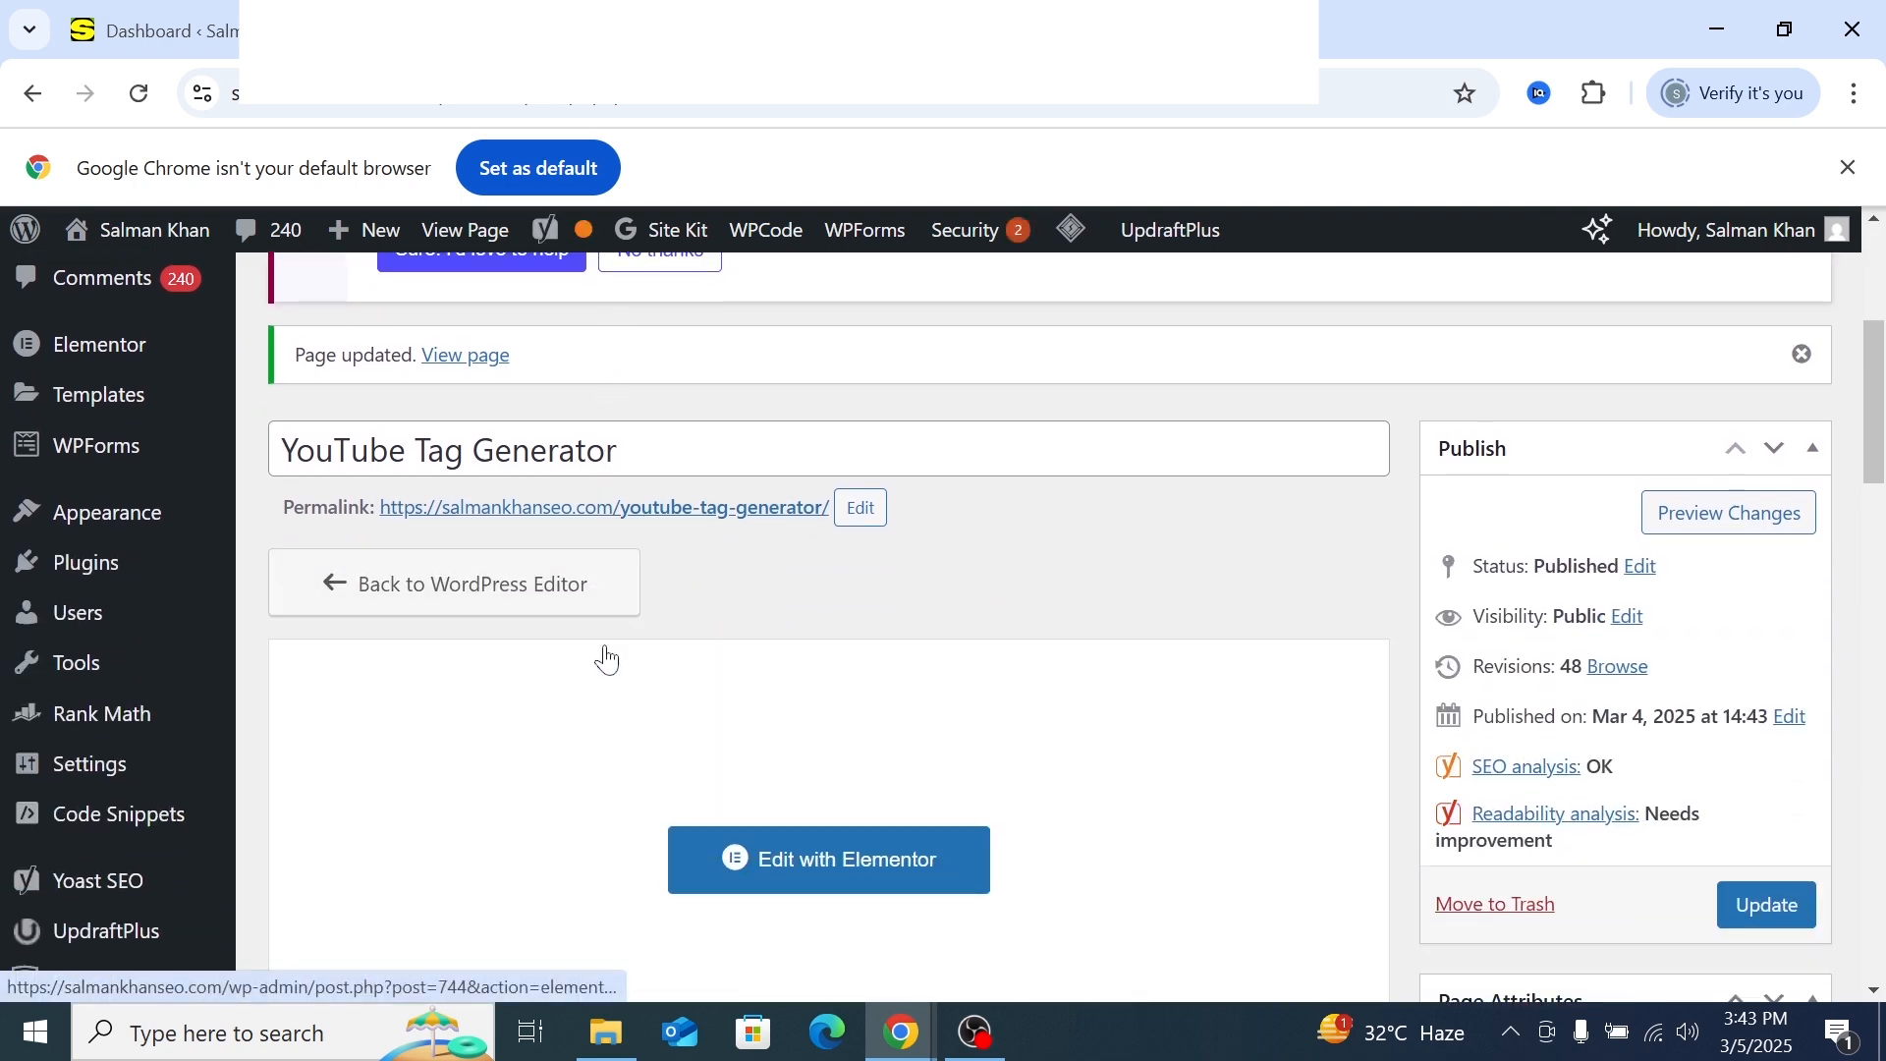
scroll(607, 660, "down", 10)
scroll(610, 656, "up", 3)
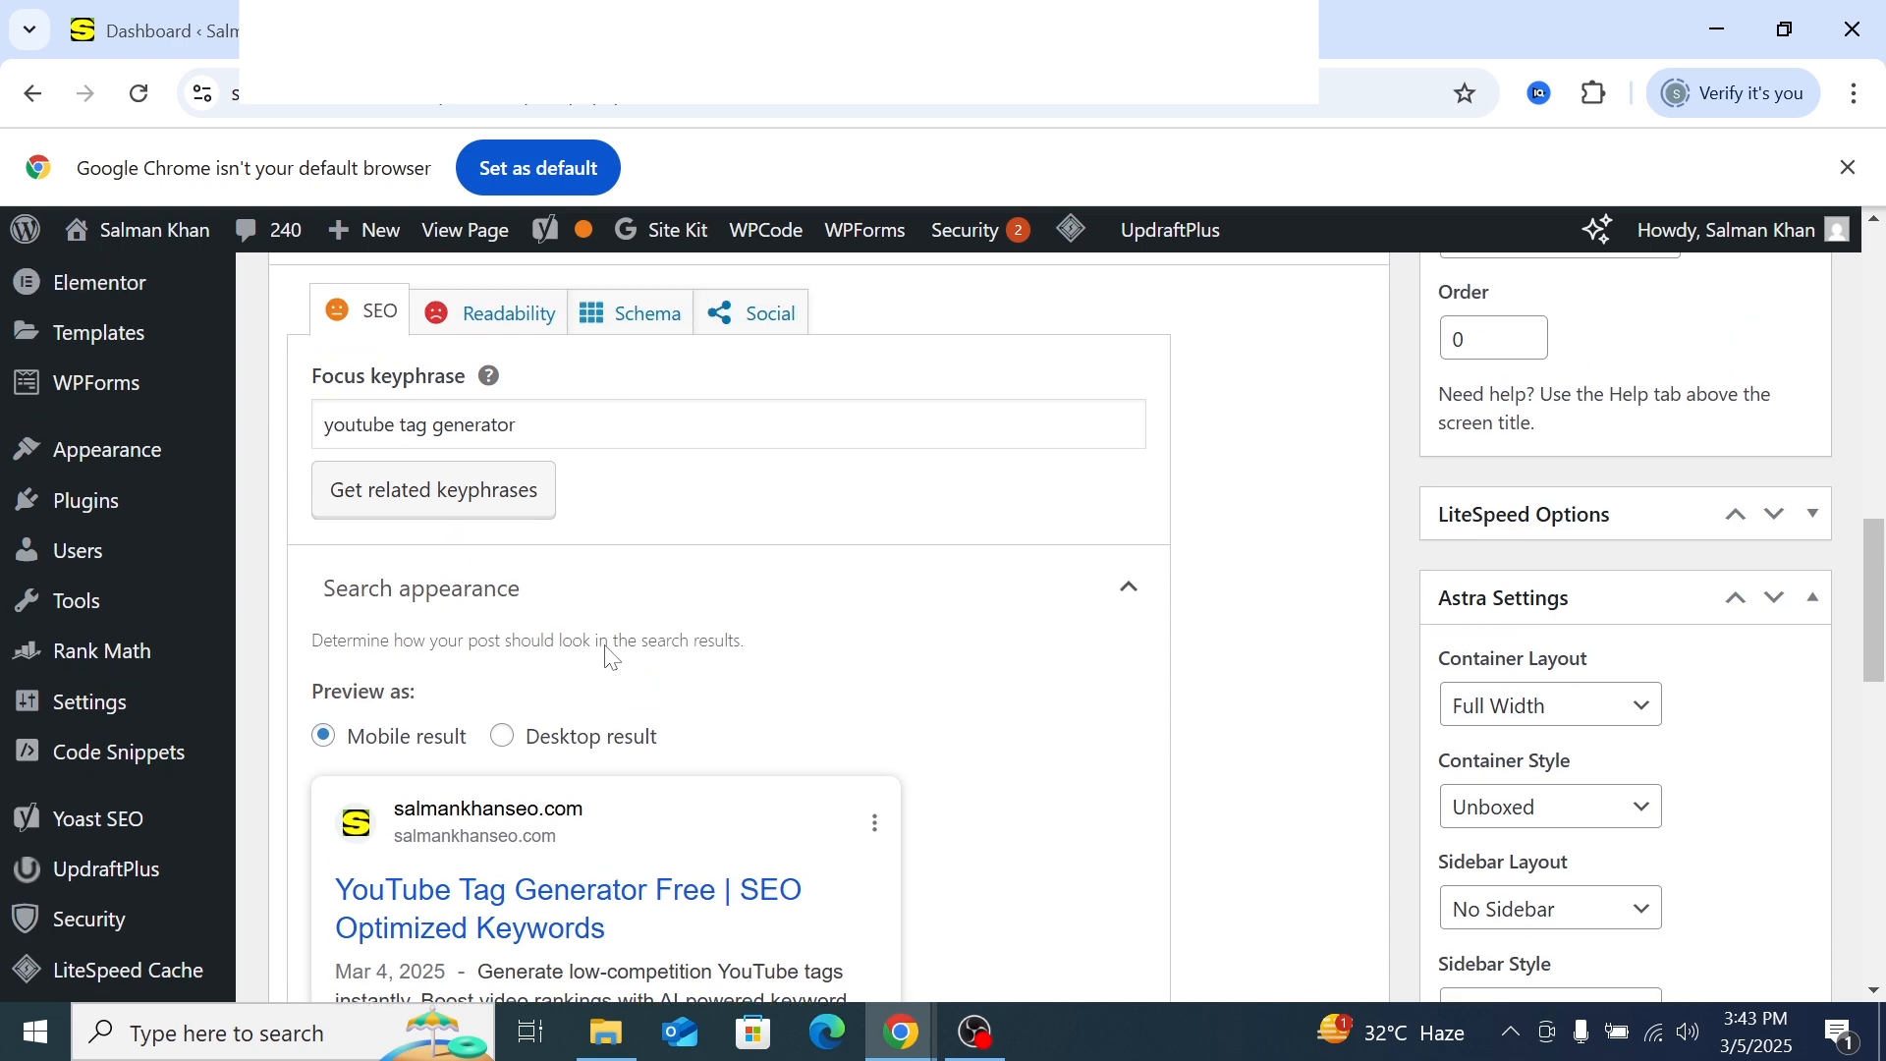
scroll(580, 575, "down", 10)
scroll(576, 553, "down", 6)
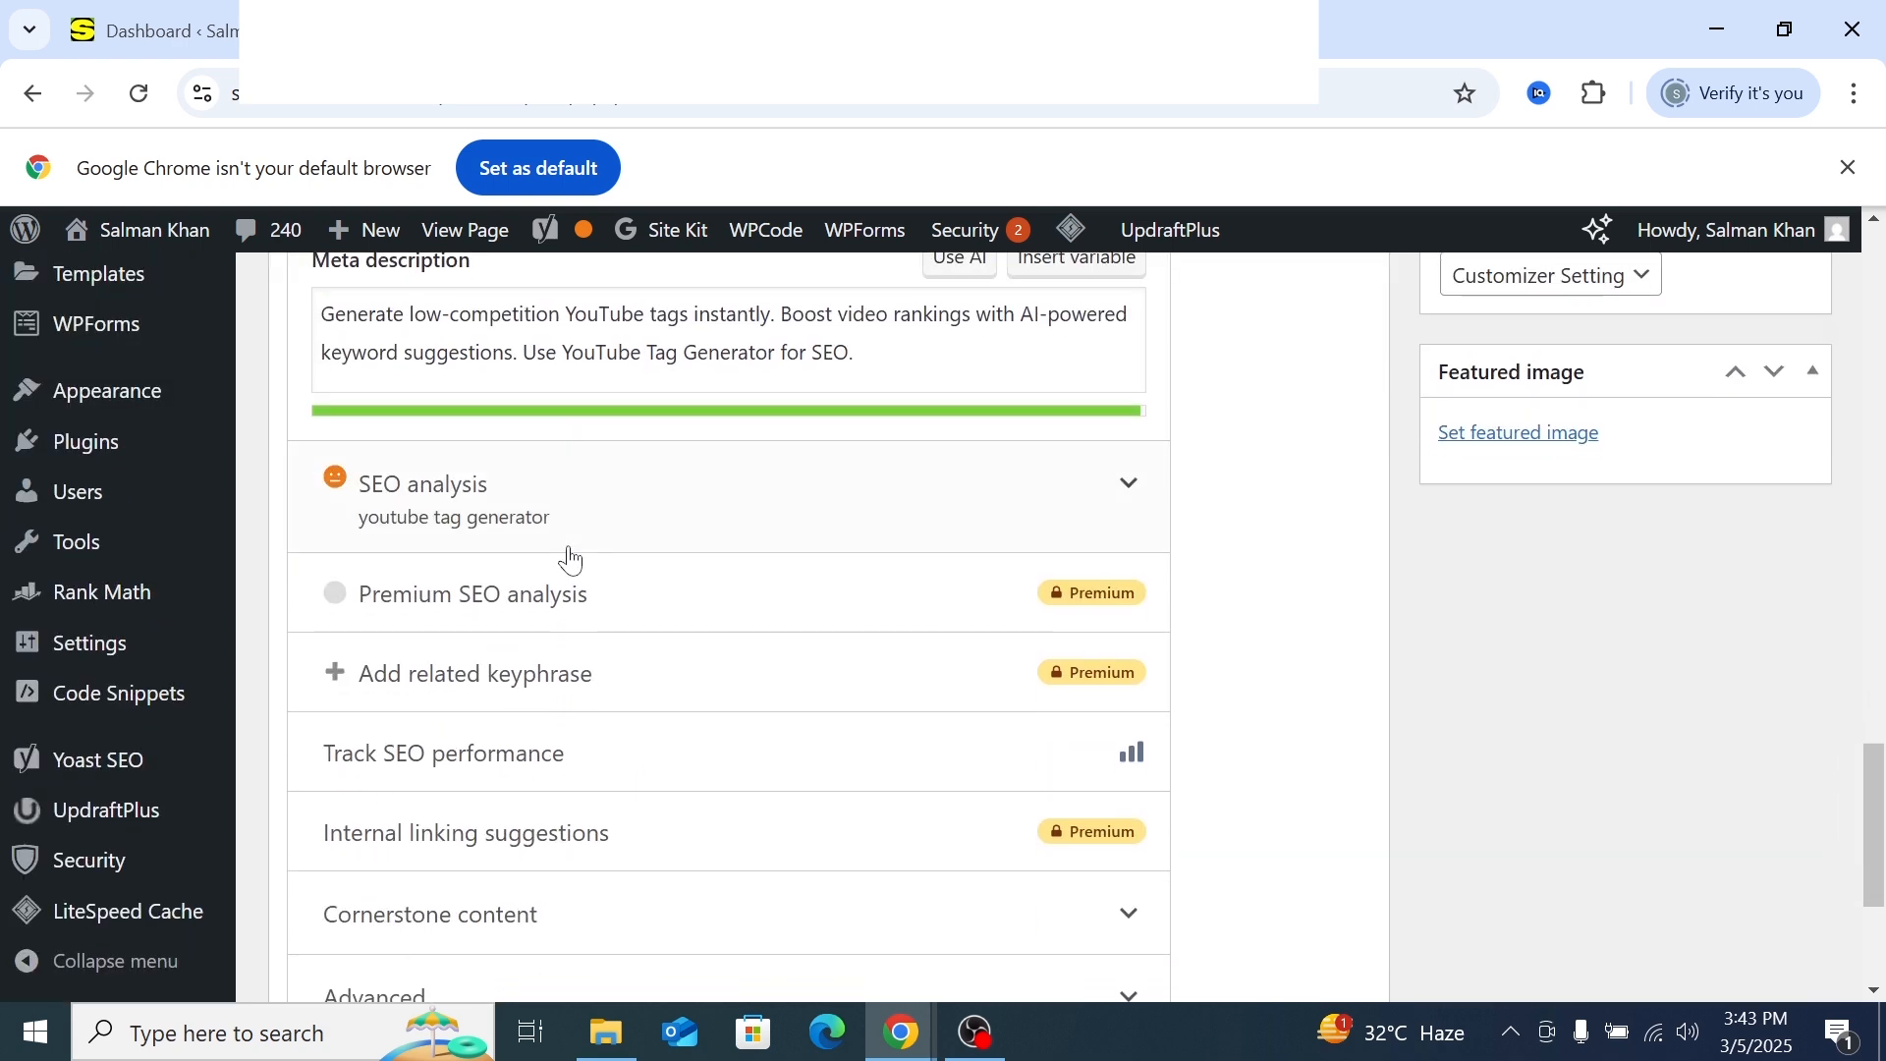
scroll(569, 552, "up", 4)
left_click(648, 633)
scroll(590, 609, "down", 6)
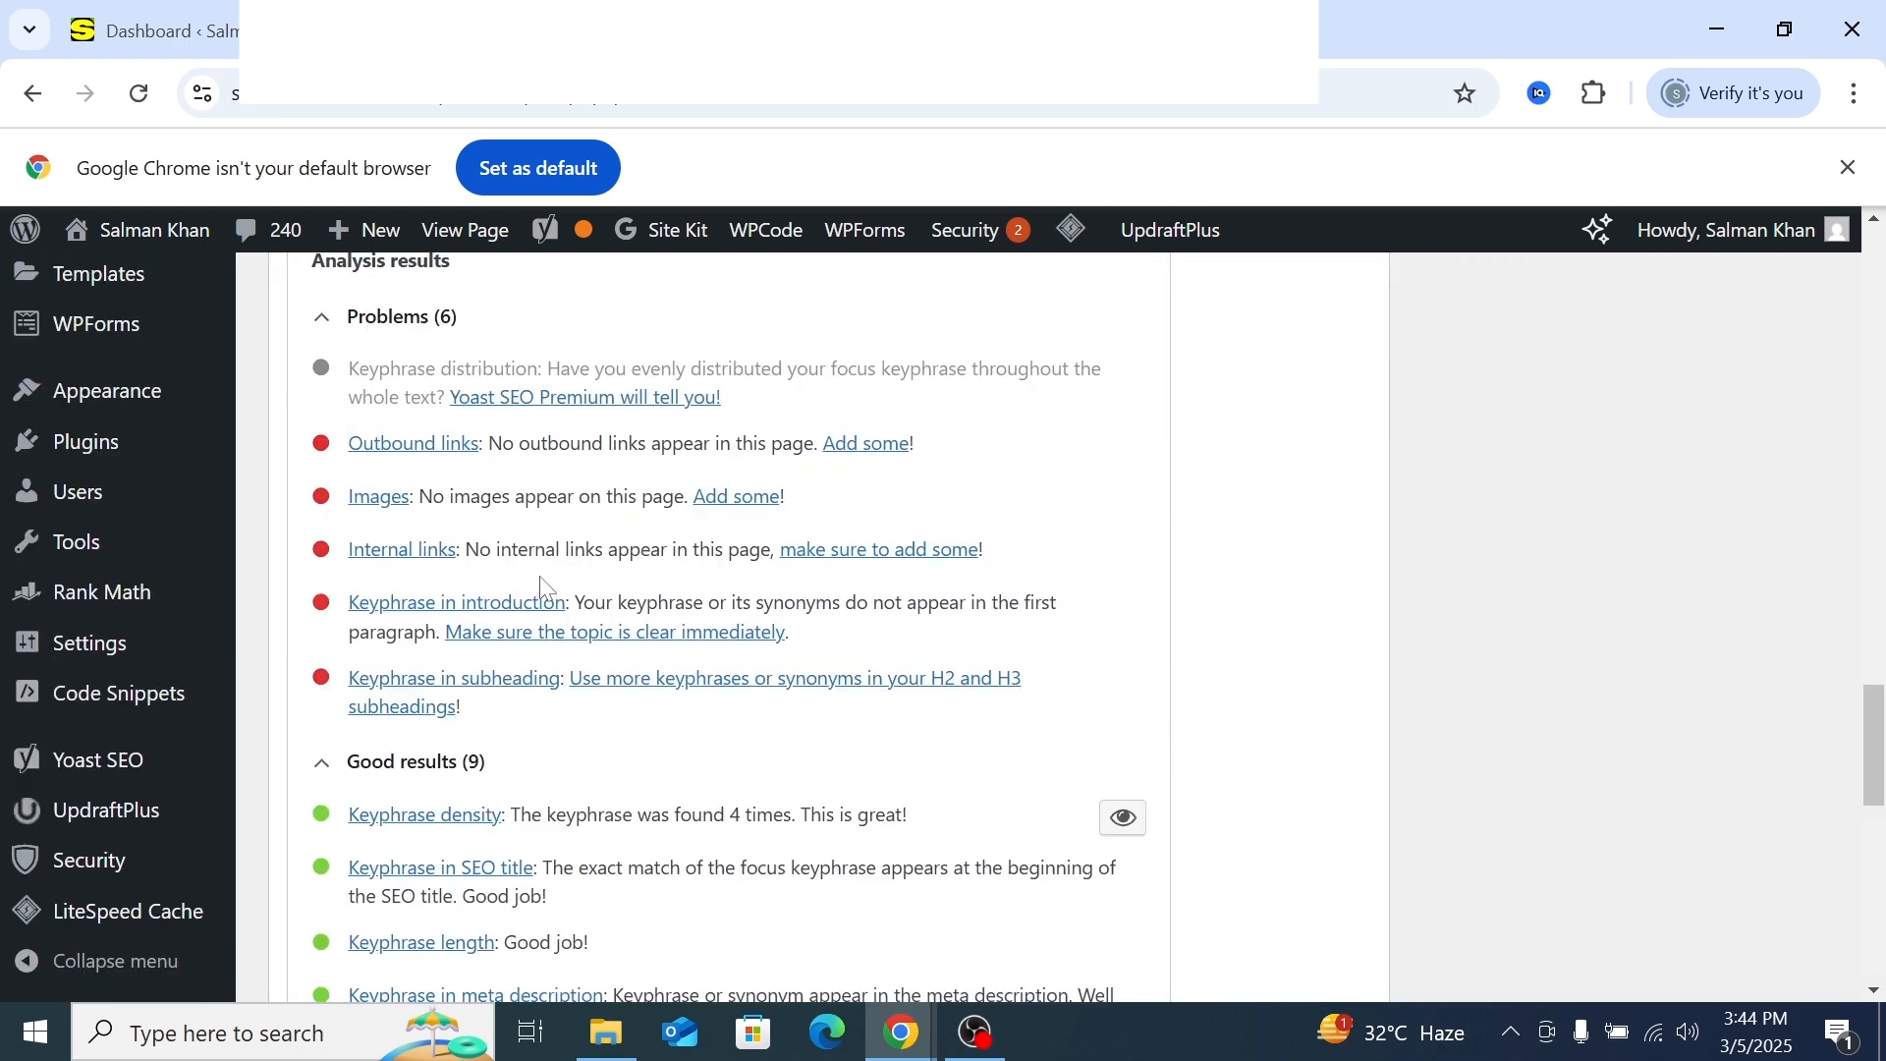
Open the YouTube Tag Generator page for editing in Elementor
scroll(550, 600, "up", 3)
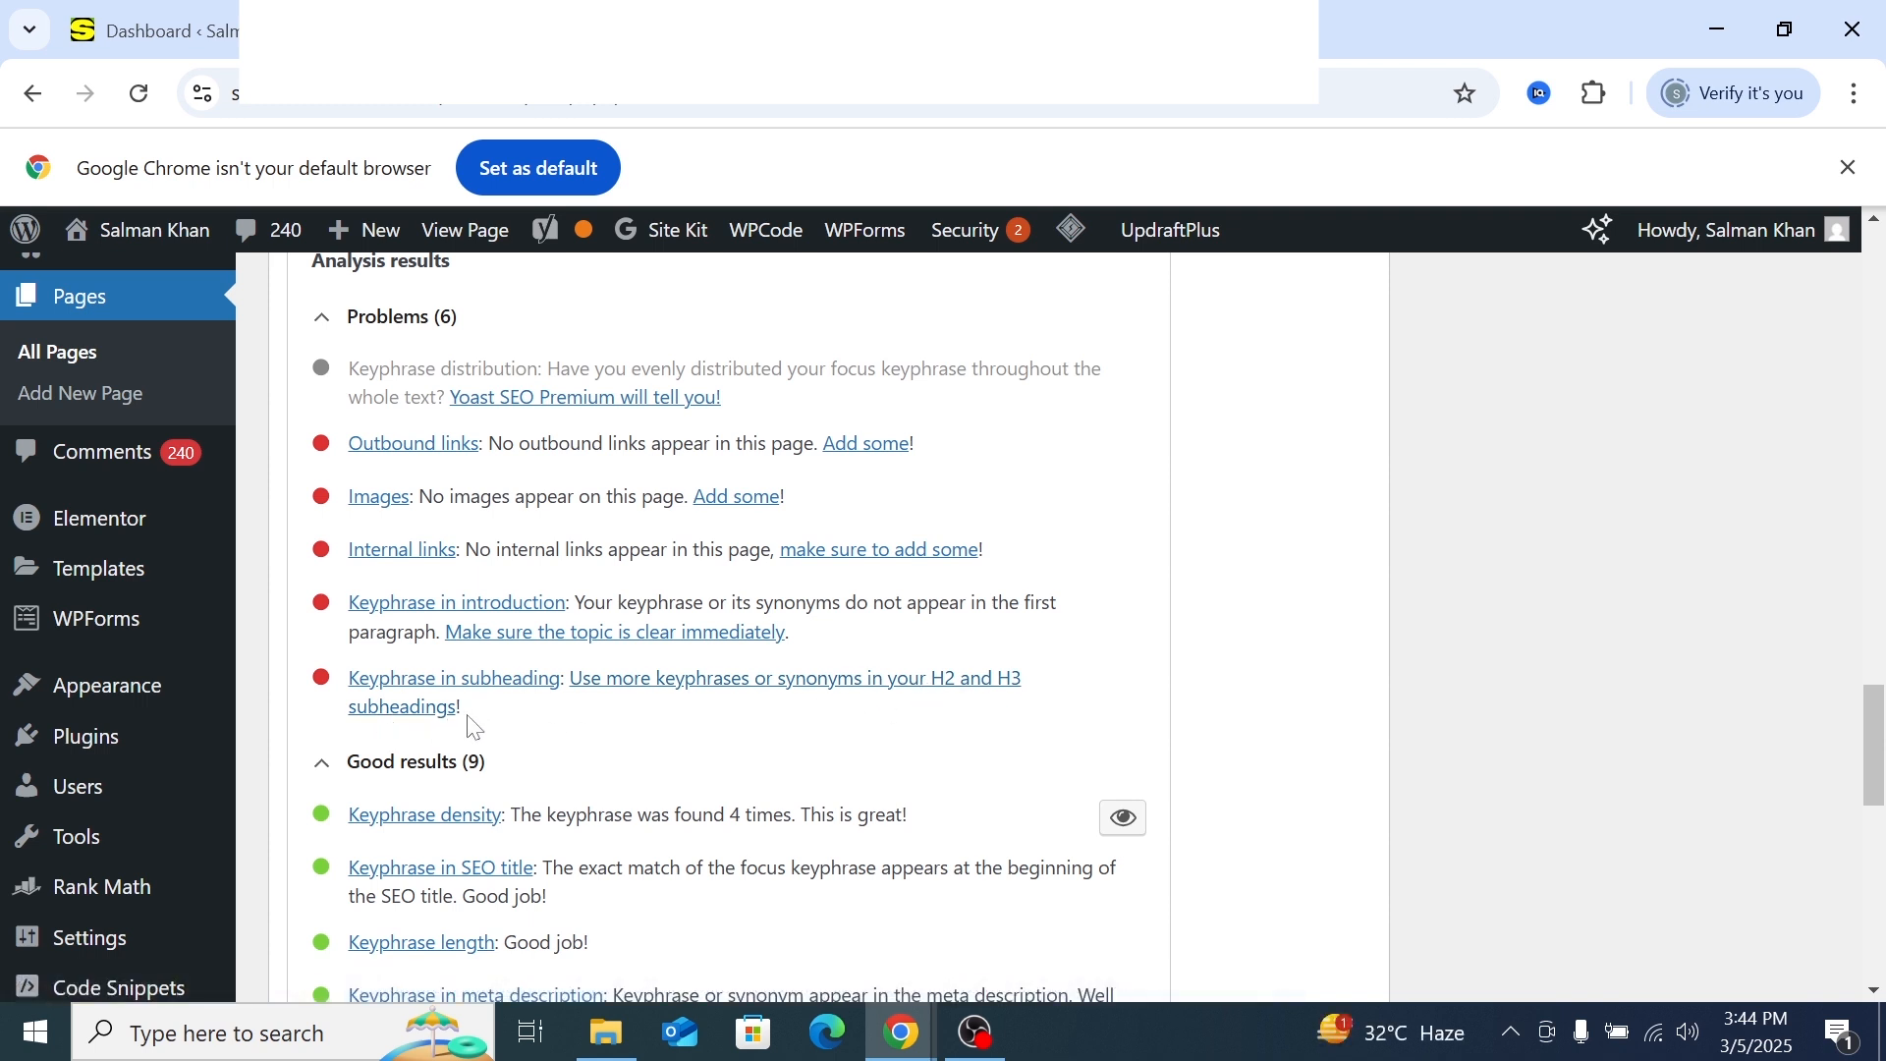
scroll(506, 700, "up", 10)
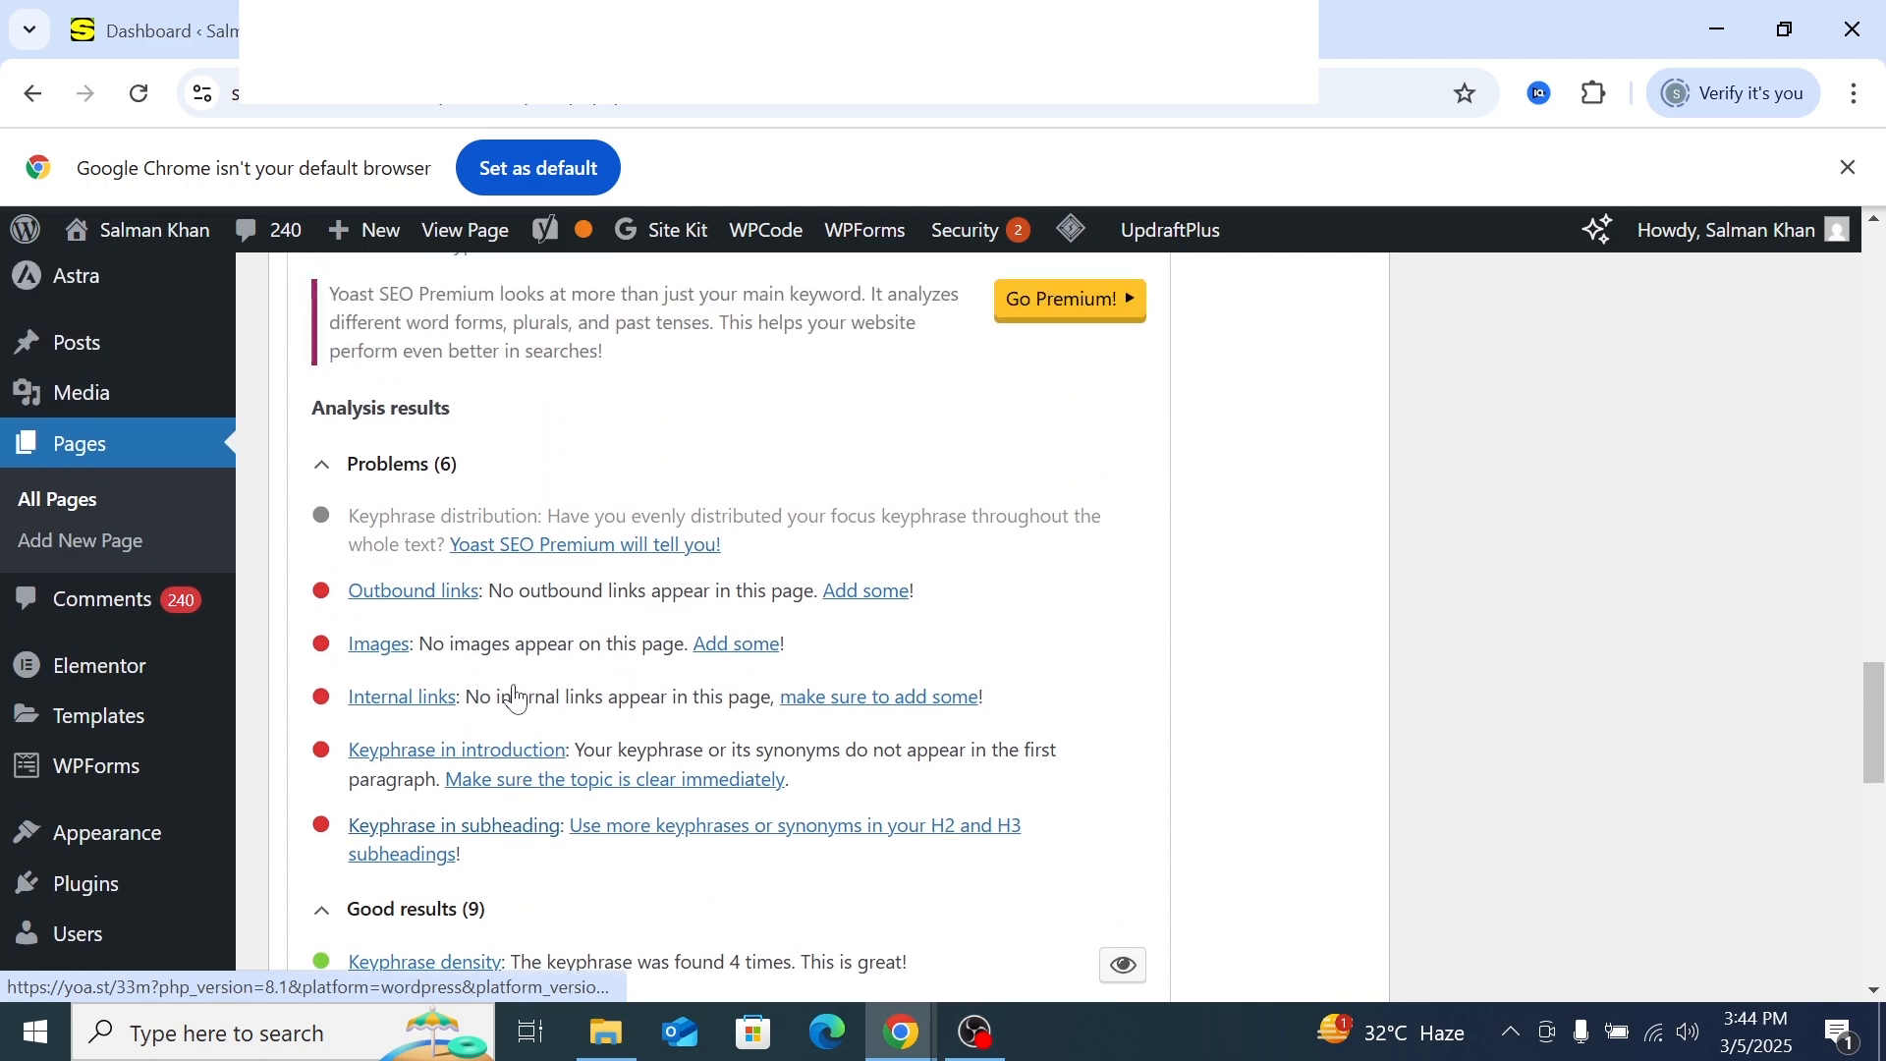
scroll(1061, 626, "up", 15)
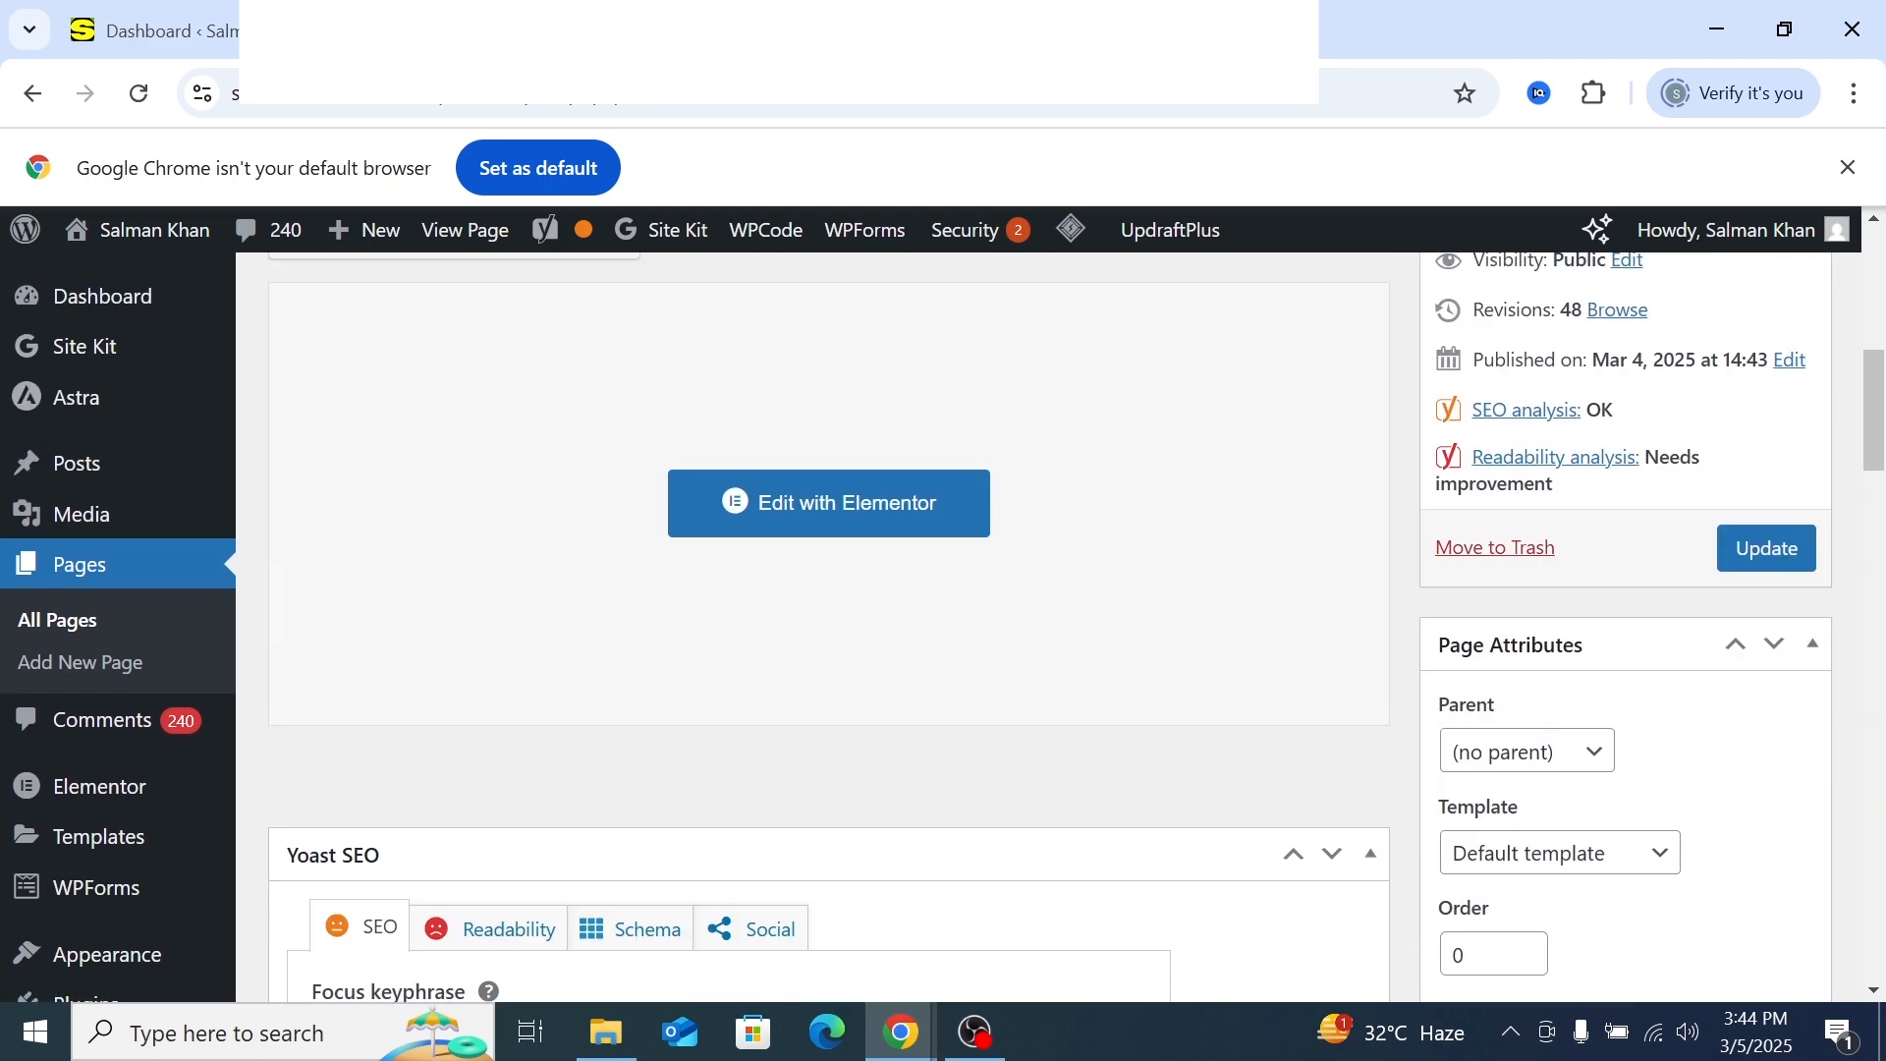
scroll(703, 652, "down", 5)
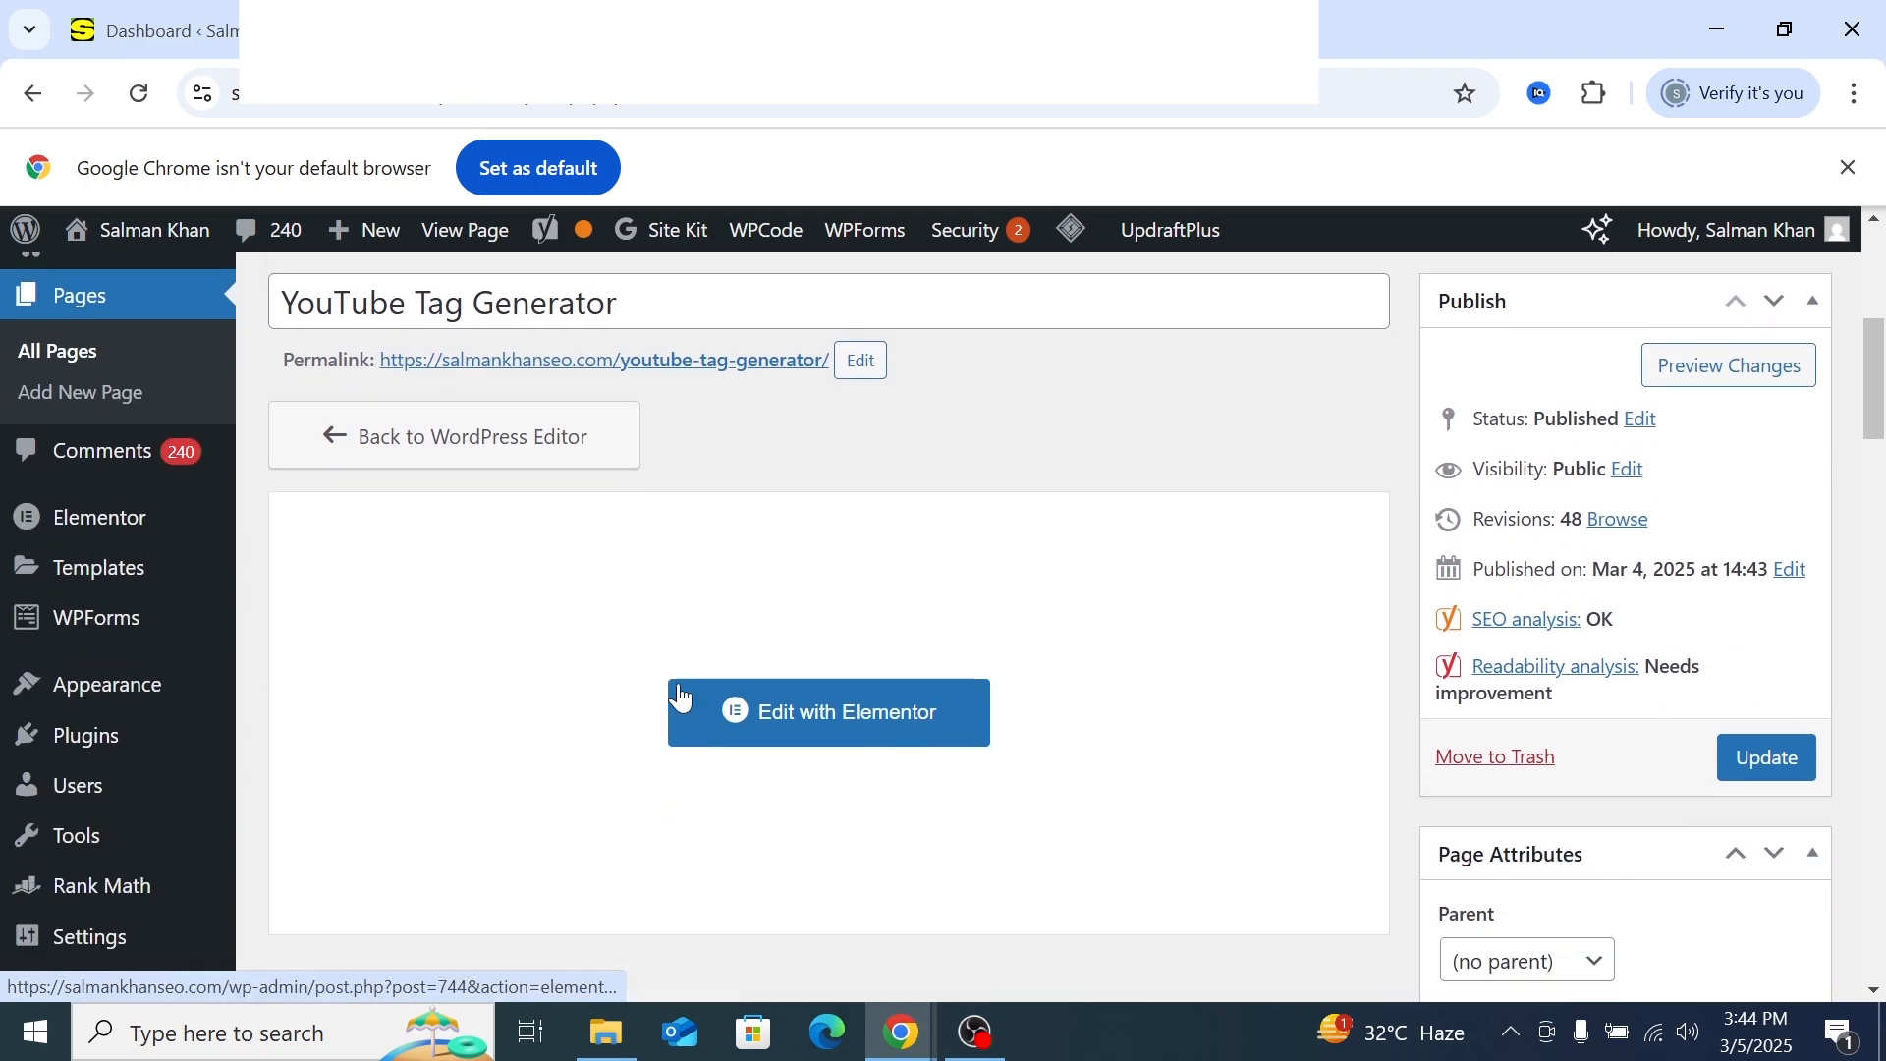
scroll(676, 650, "up", 1)
scroll(676, 650, "up", 1)
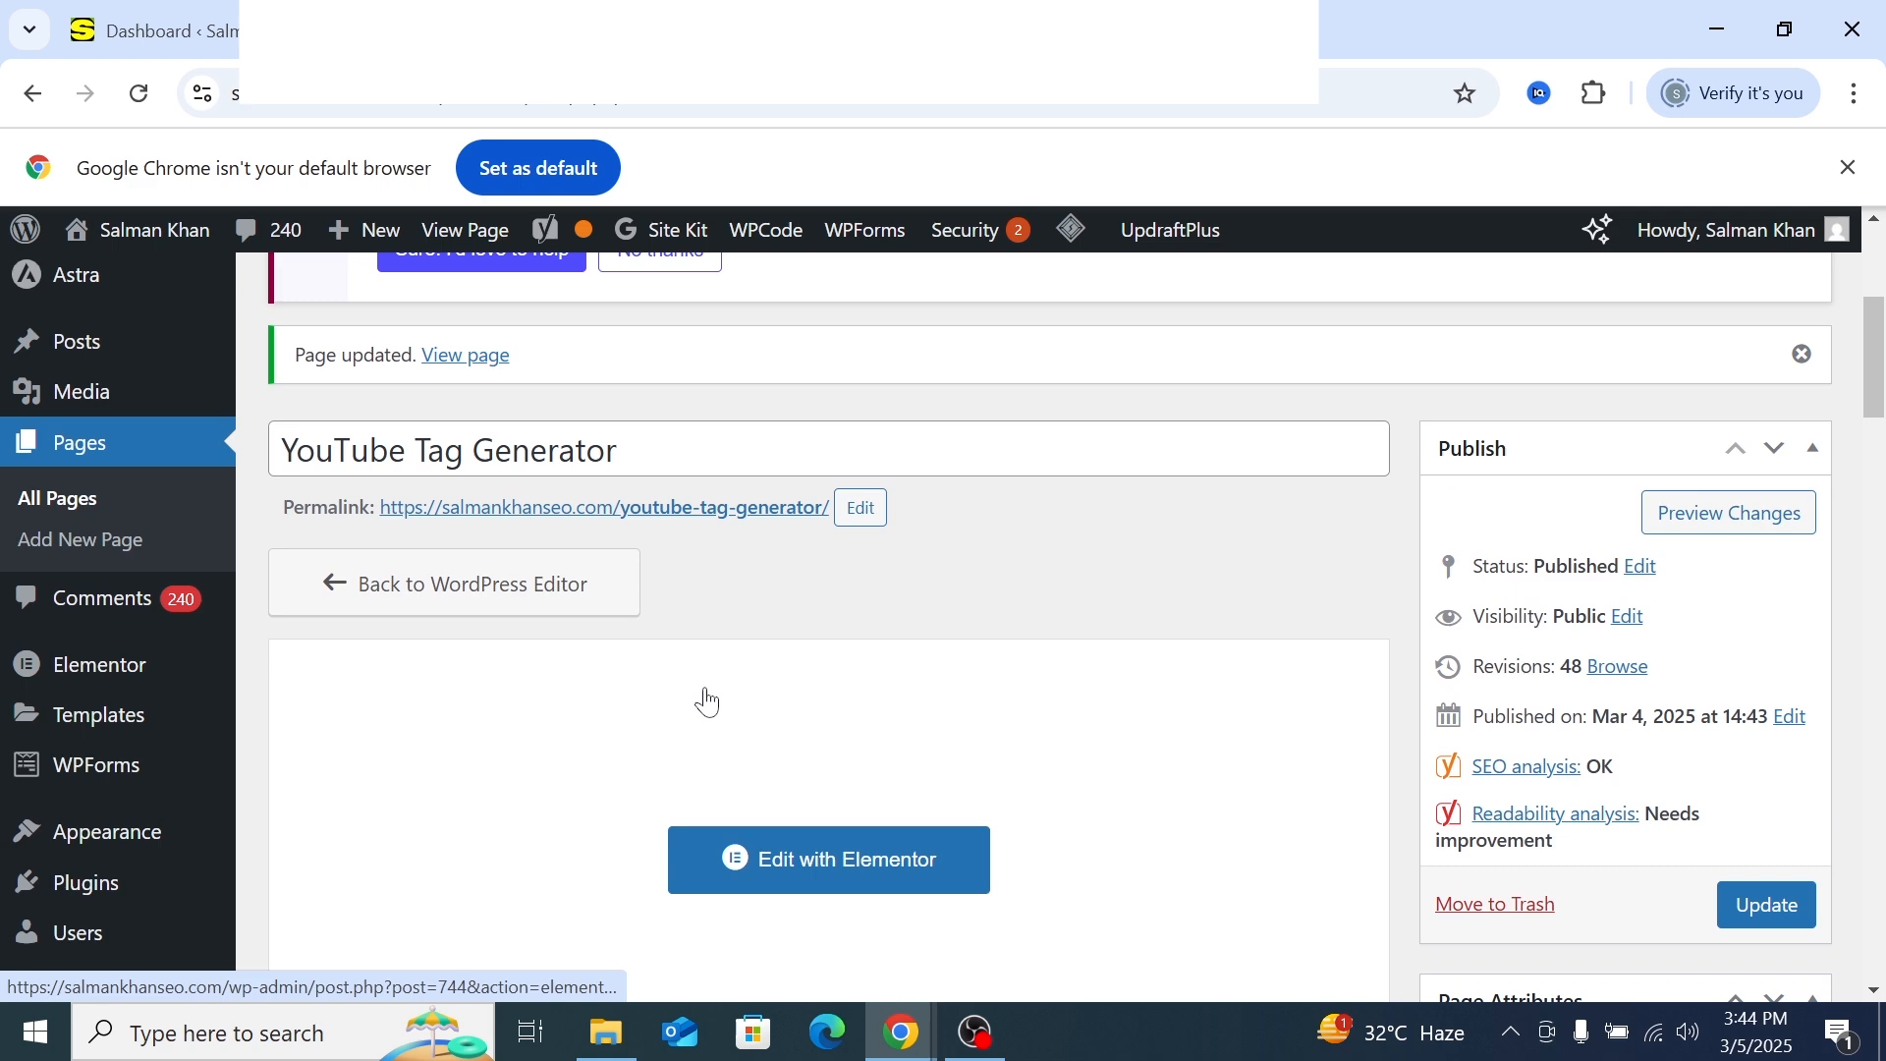
scroll(711, 687, "up", 1)
scroll(715, 682, "down", 1)
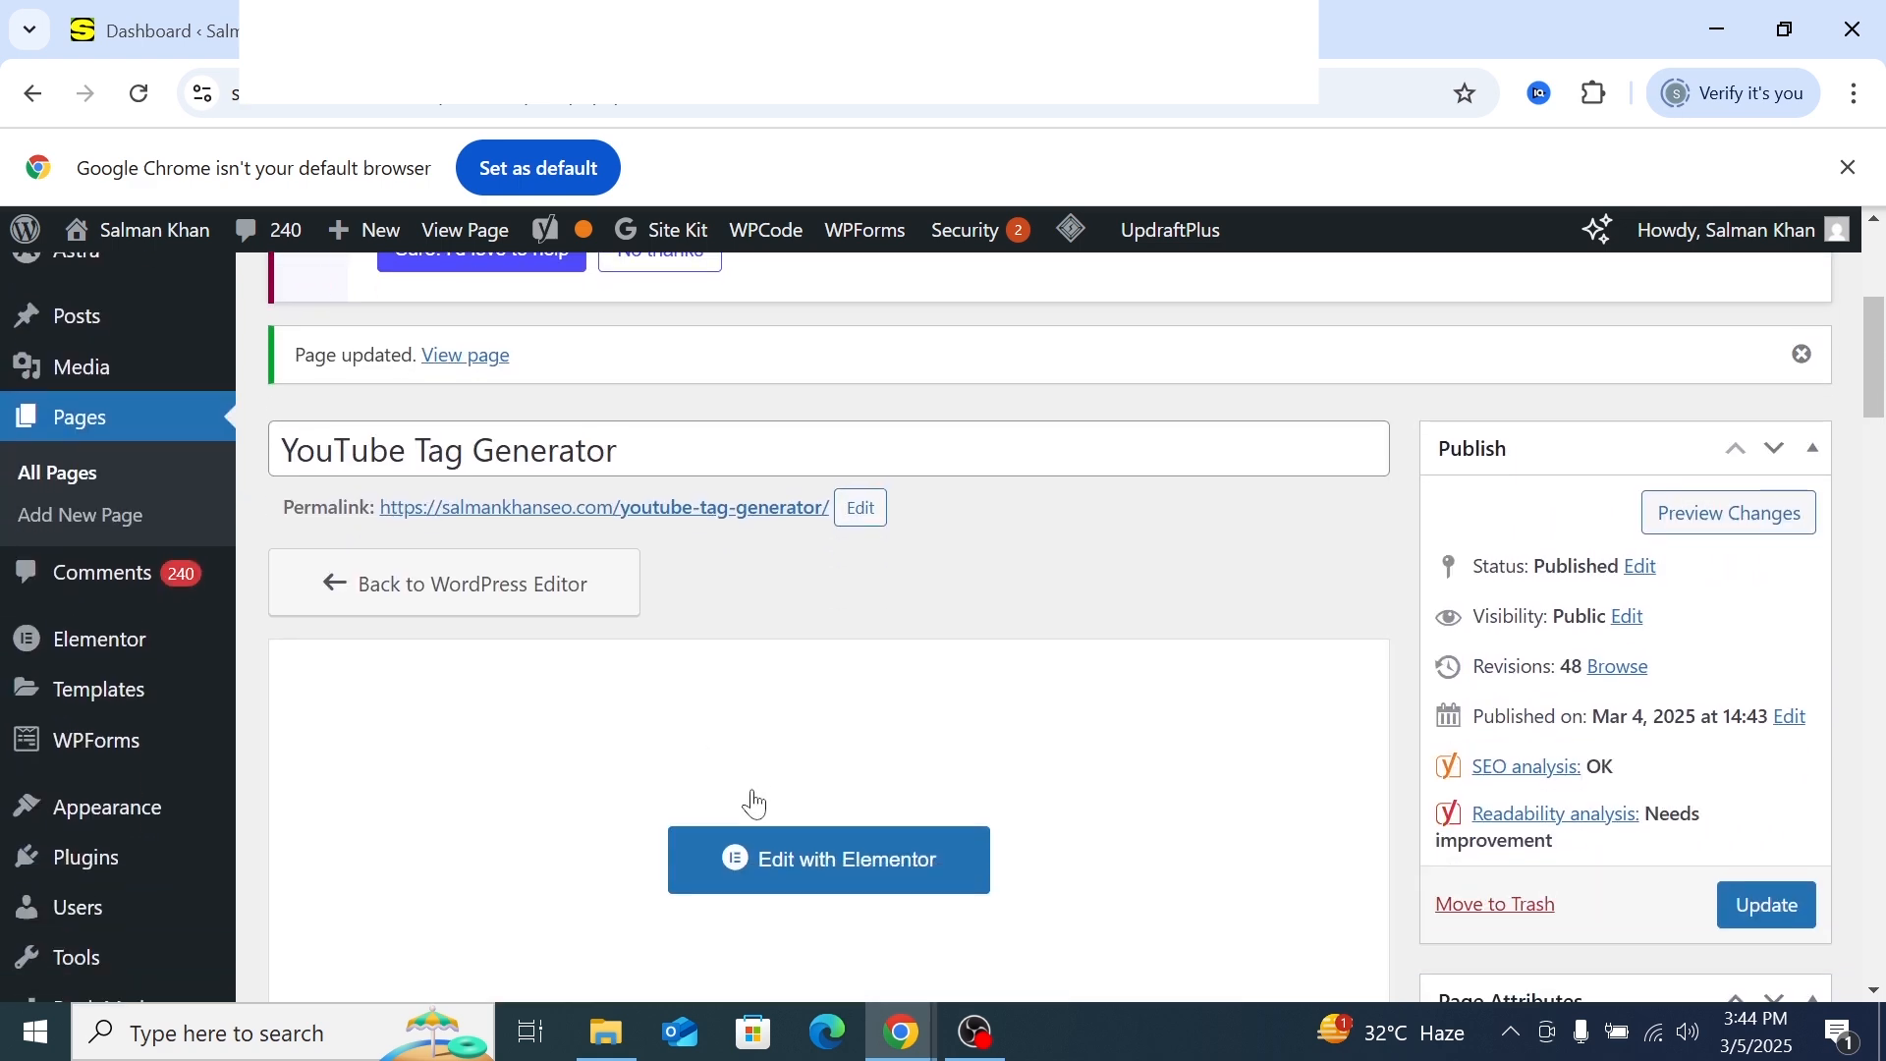
left_click(761, 857)
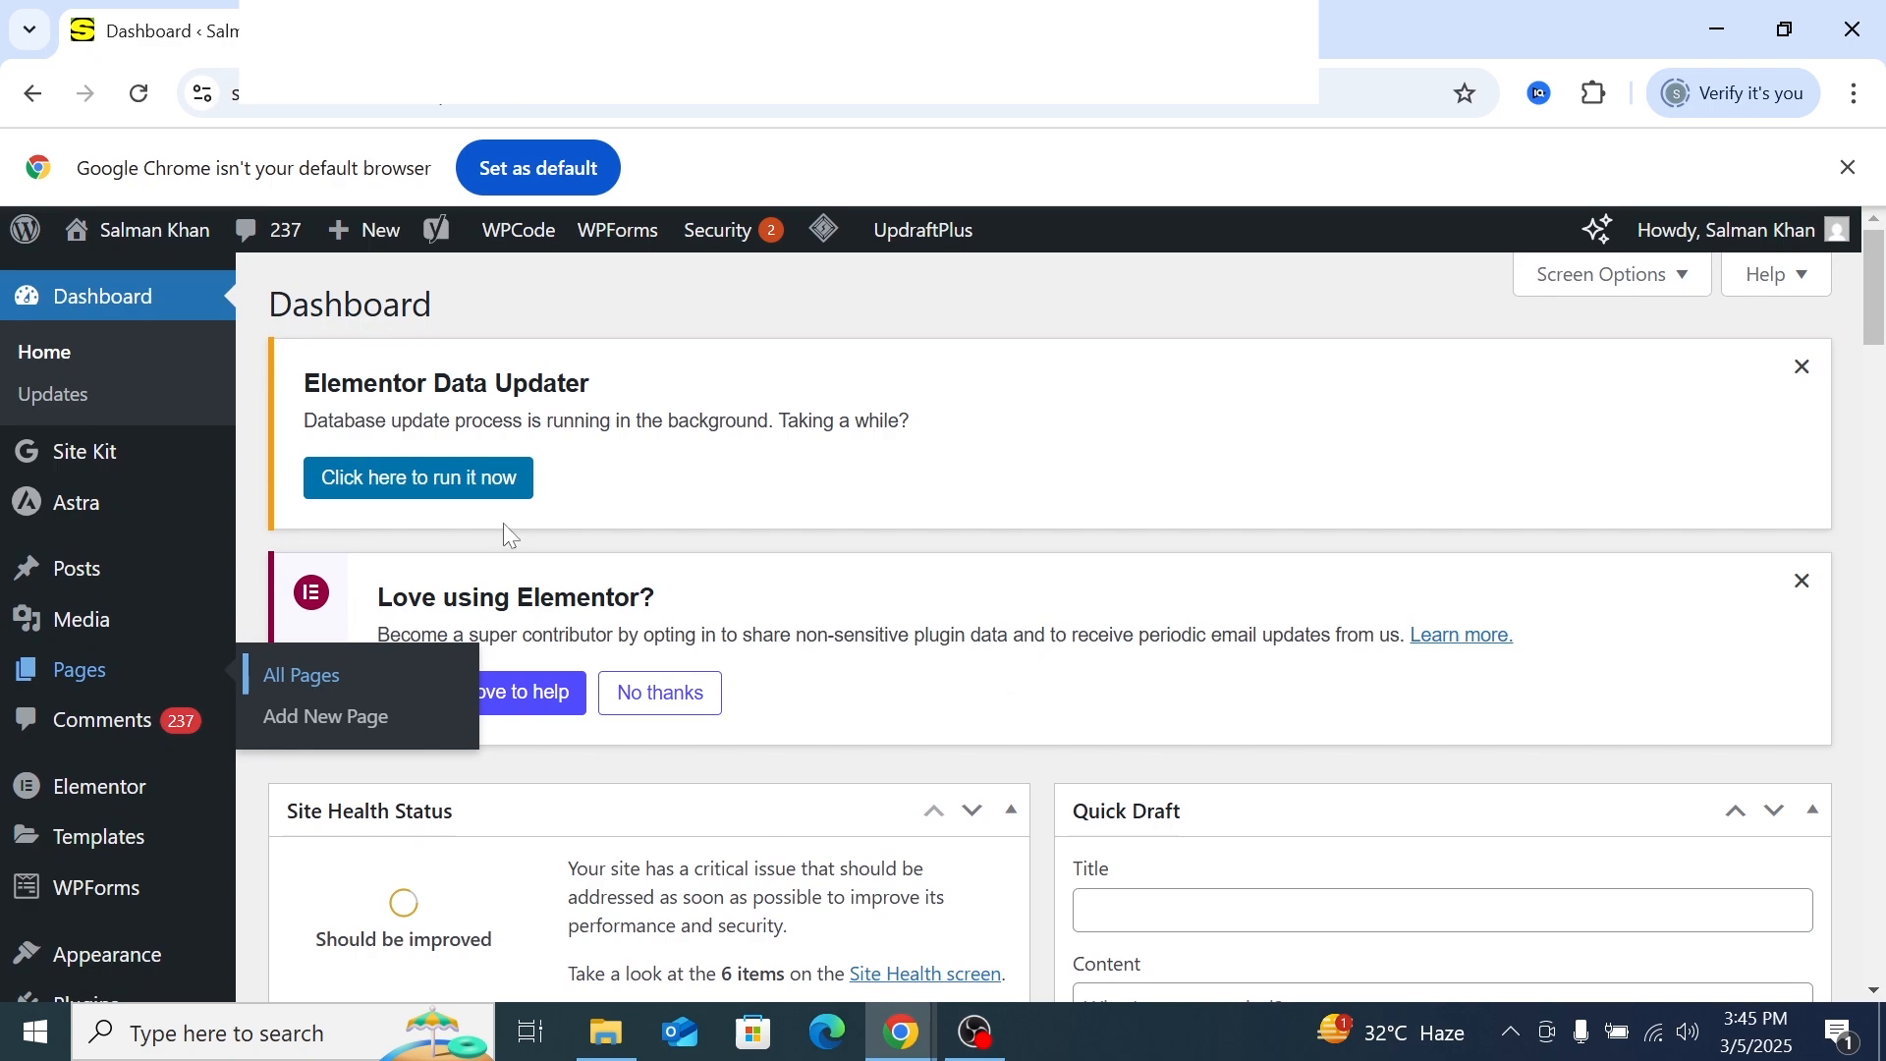
Open the list of all WordPress pages from the dashboard in a new browser tab
scroll(521, 531, "down", 3)
scroll(476, 594, "up", 2)
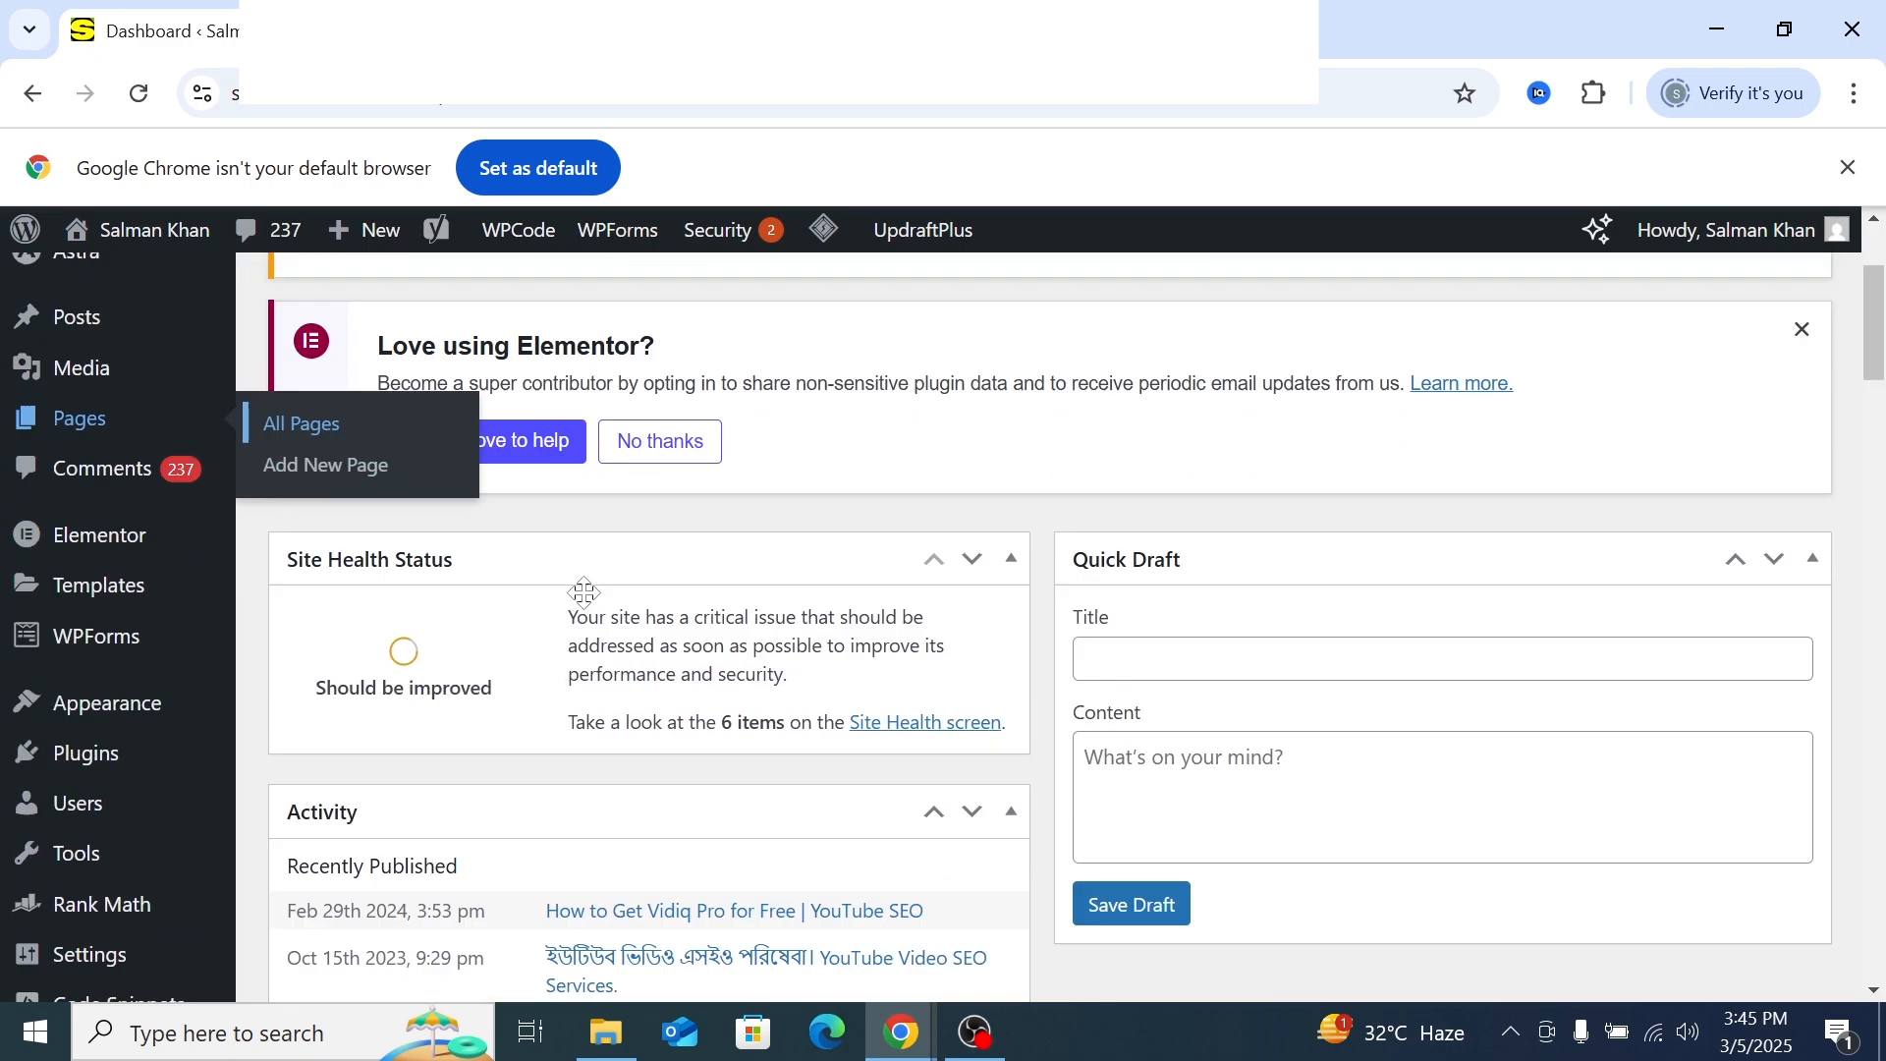
scroll(585, 601, "down", 6)
scroll(587, 611, "down", 13)
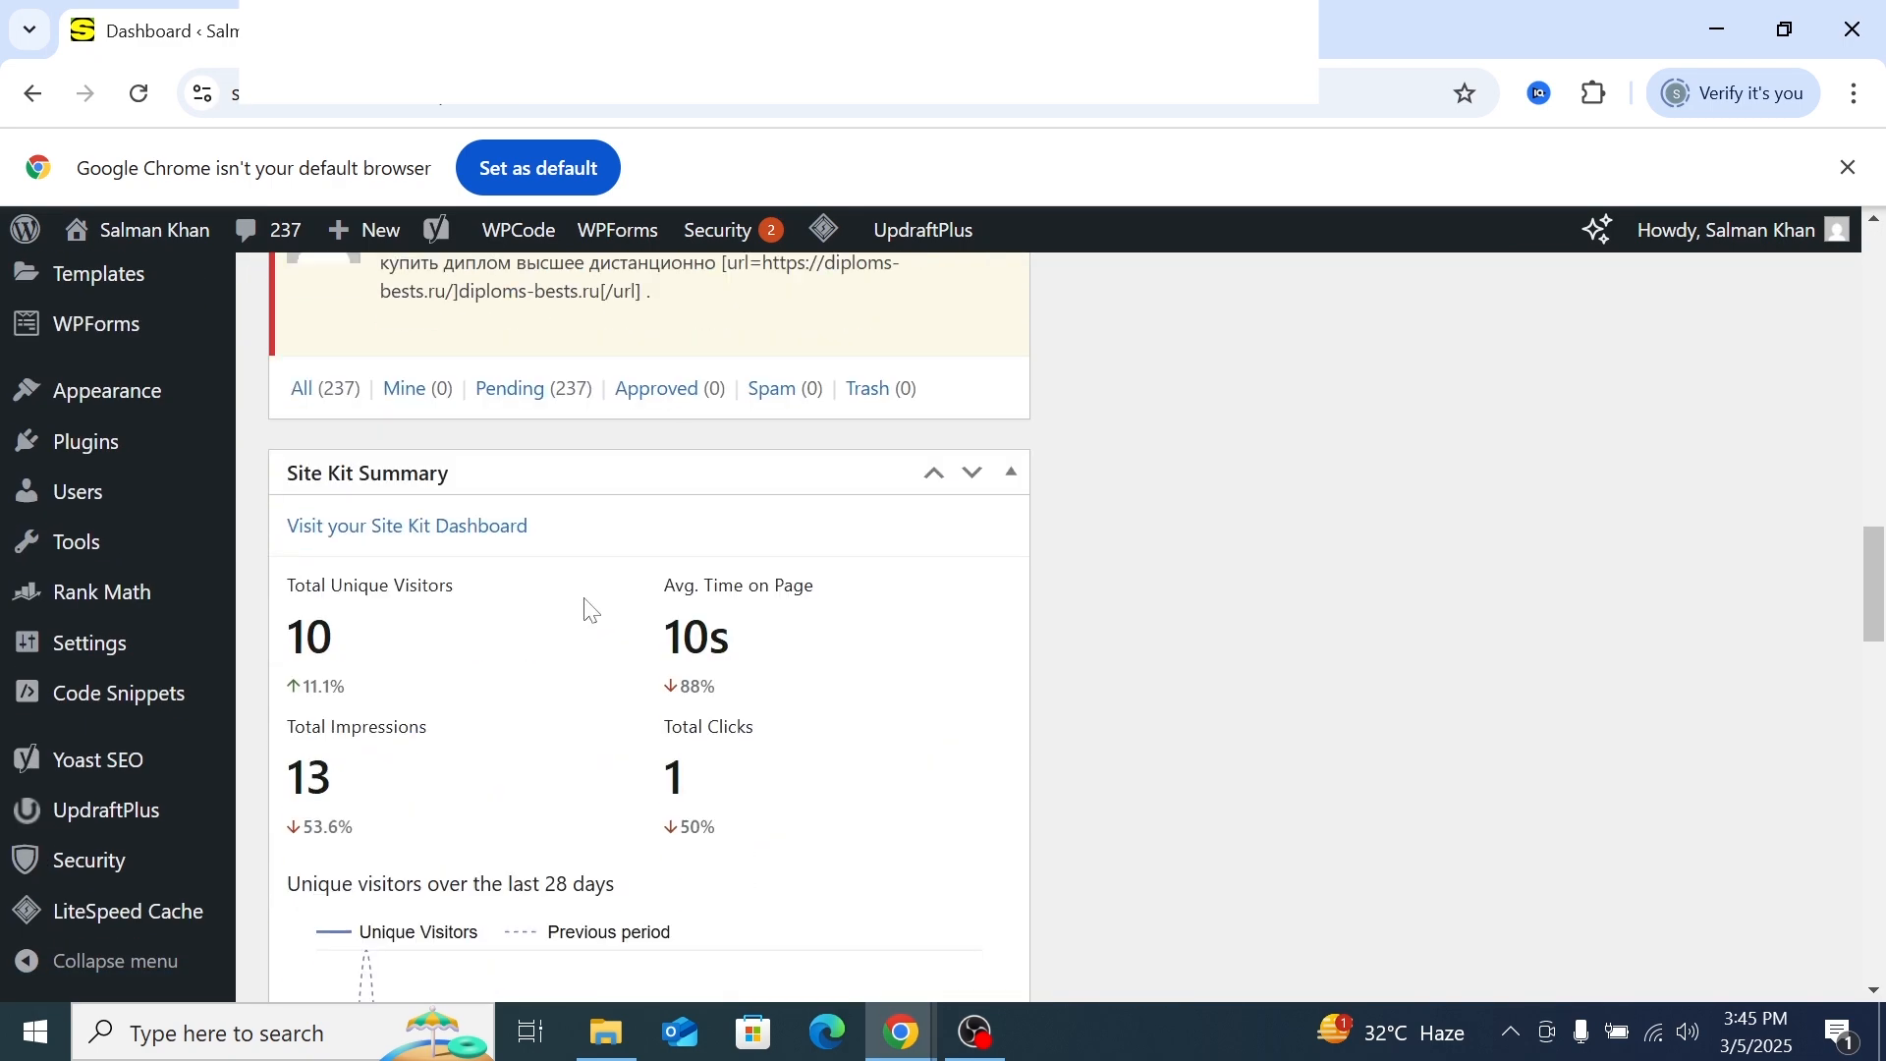
scroll(586, 611, "up", 15)
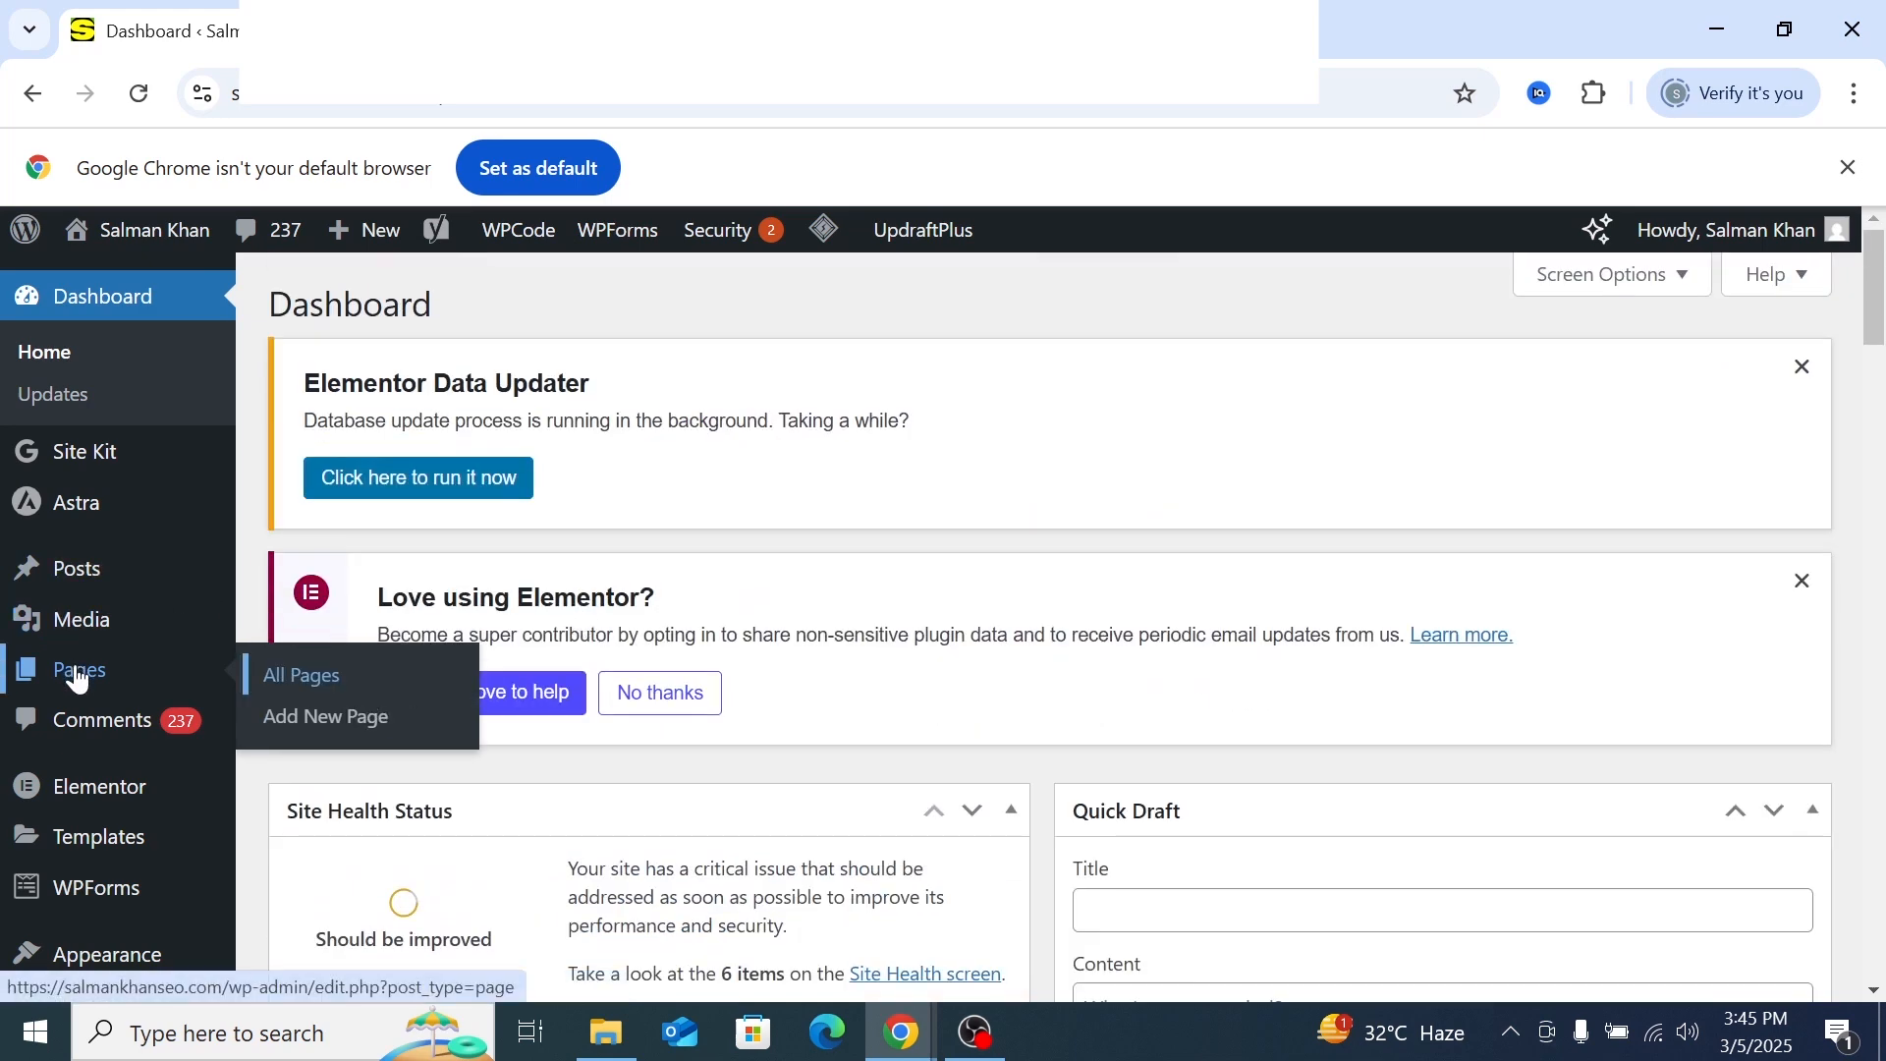
right_click(292, 676)
left_click(337, 379)
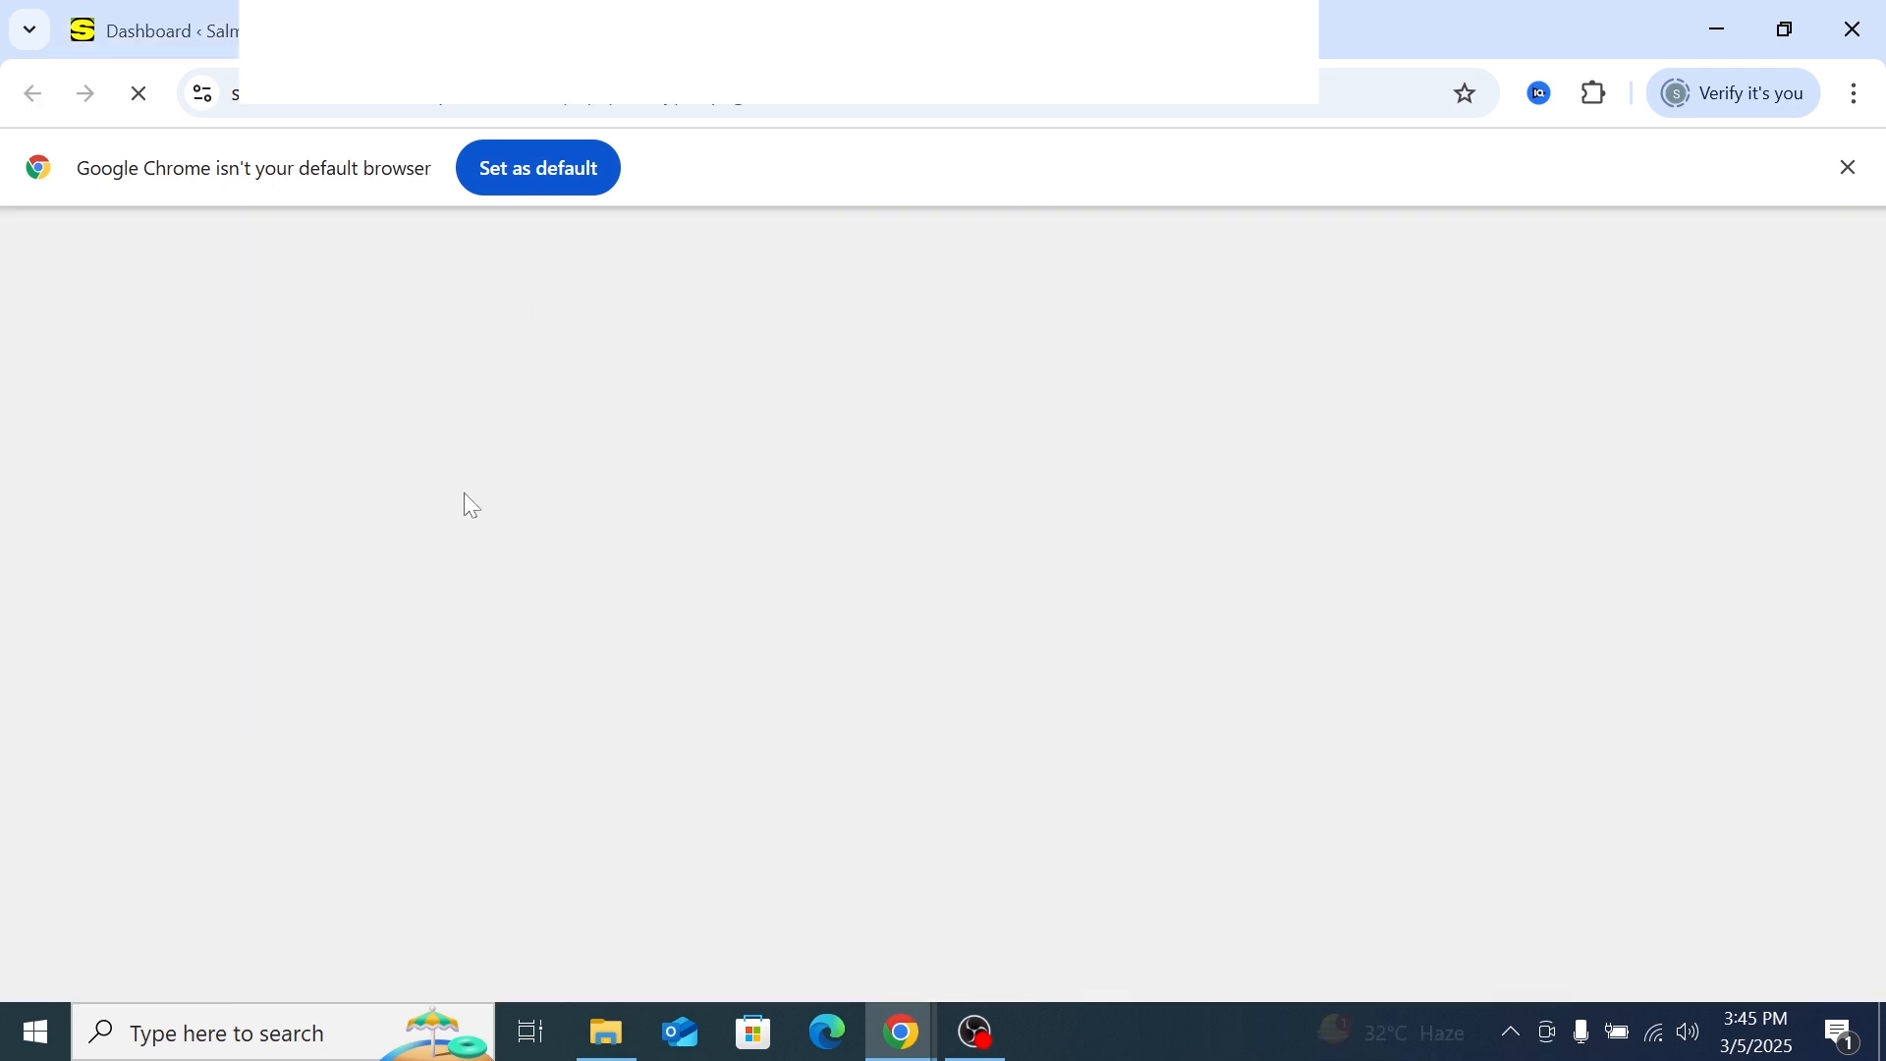
Open the live YouTube Tag Generator page from the page list in a new tab and switch to it
scroll(486, 501, "down", 10)
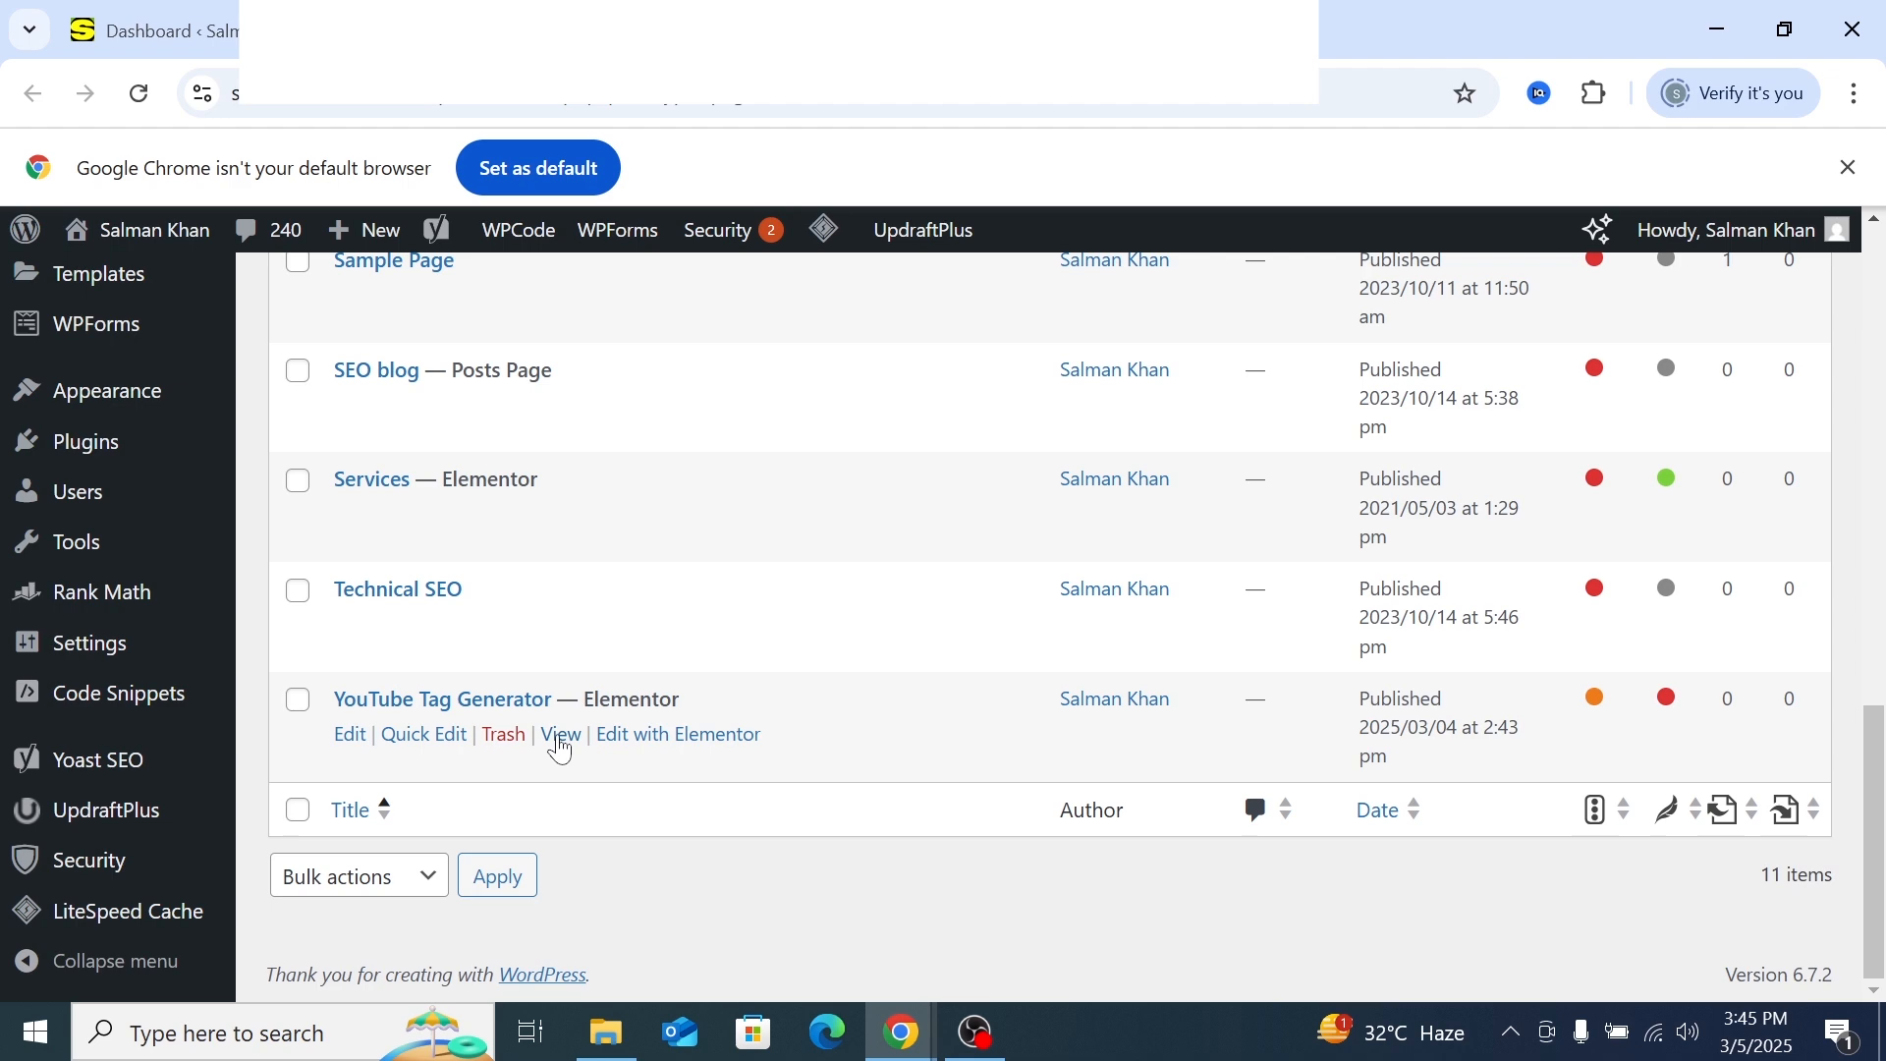
right_click(568, 745)
left_click(625, 446)
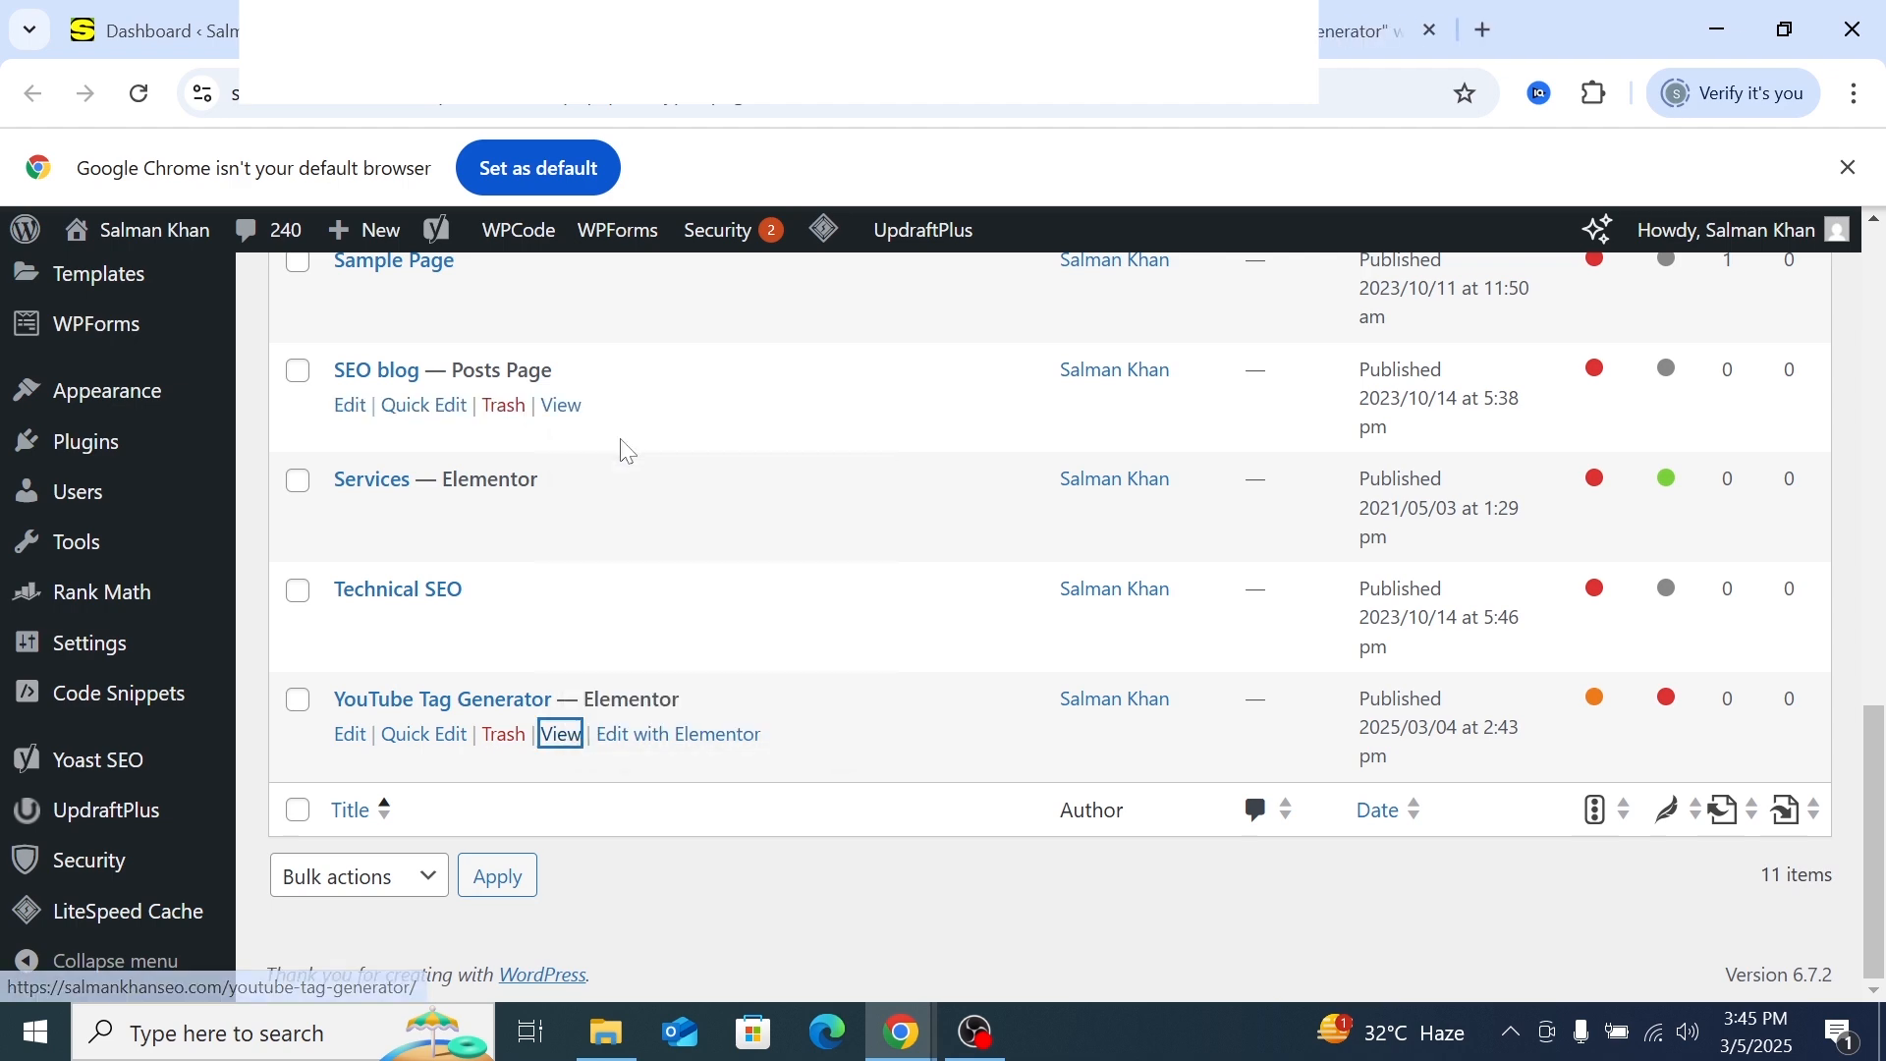
left_click(885, 31)
Examine the live page's main title, tag generator form and "How to Use Generated Tags Effectively?" heading
scroll(594, 587, "down", 5)
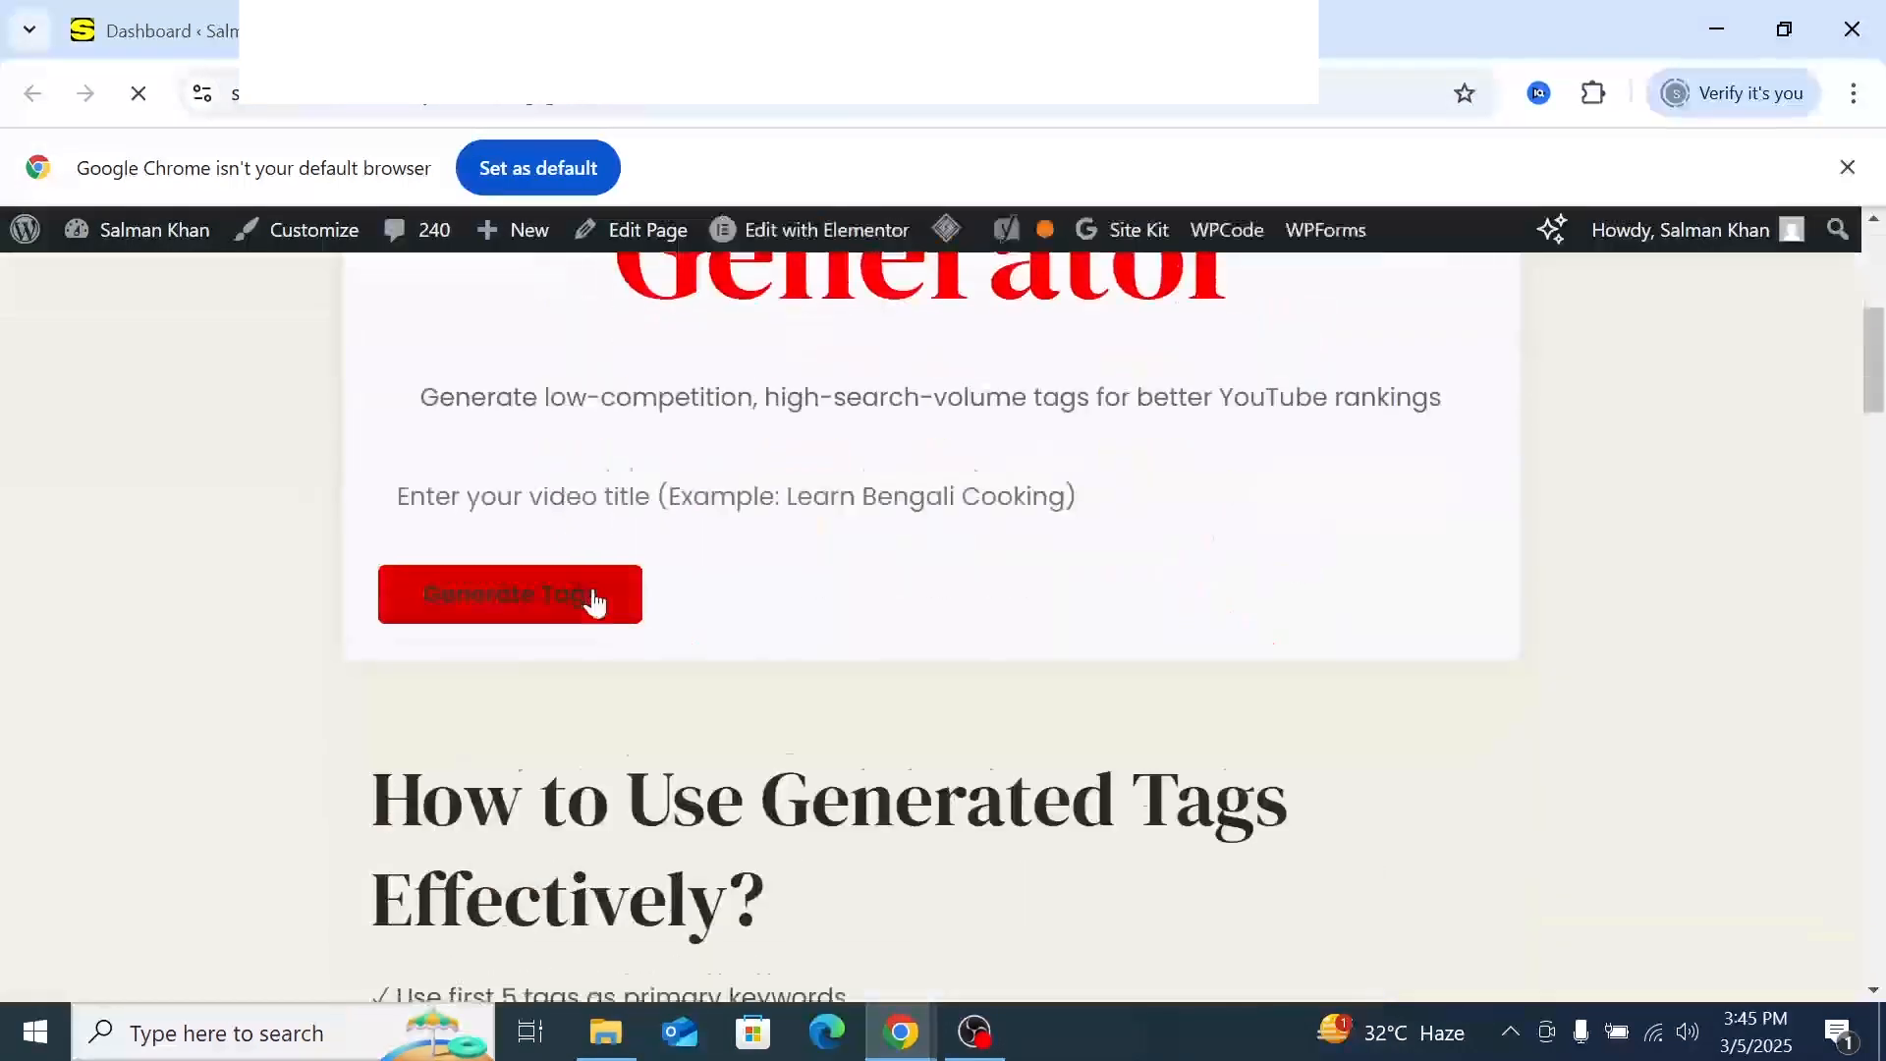
scroll(595, 588, "up", 5)
scroll(593, 586, "down", 8)
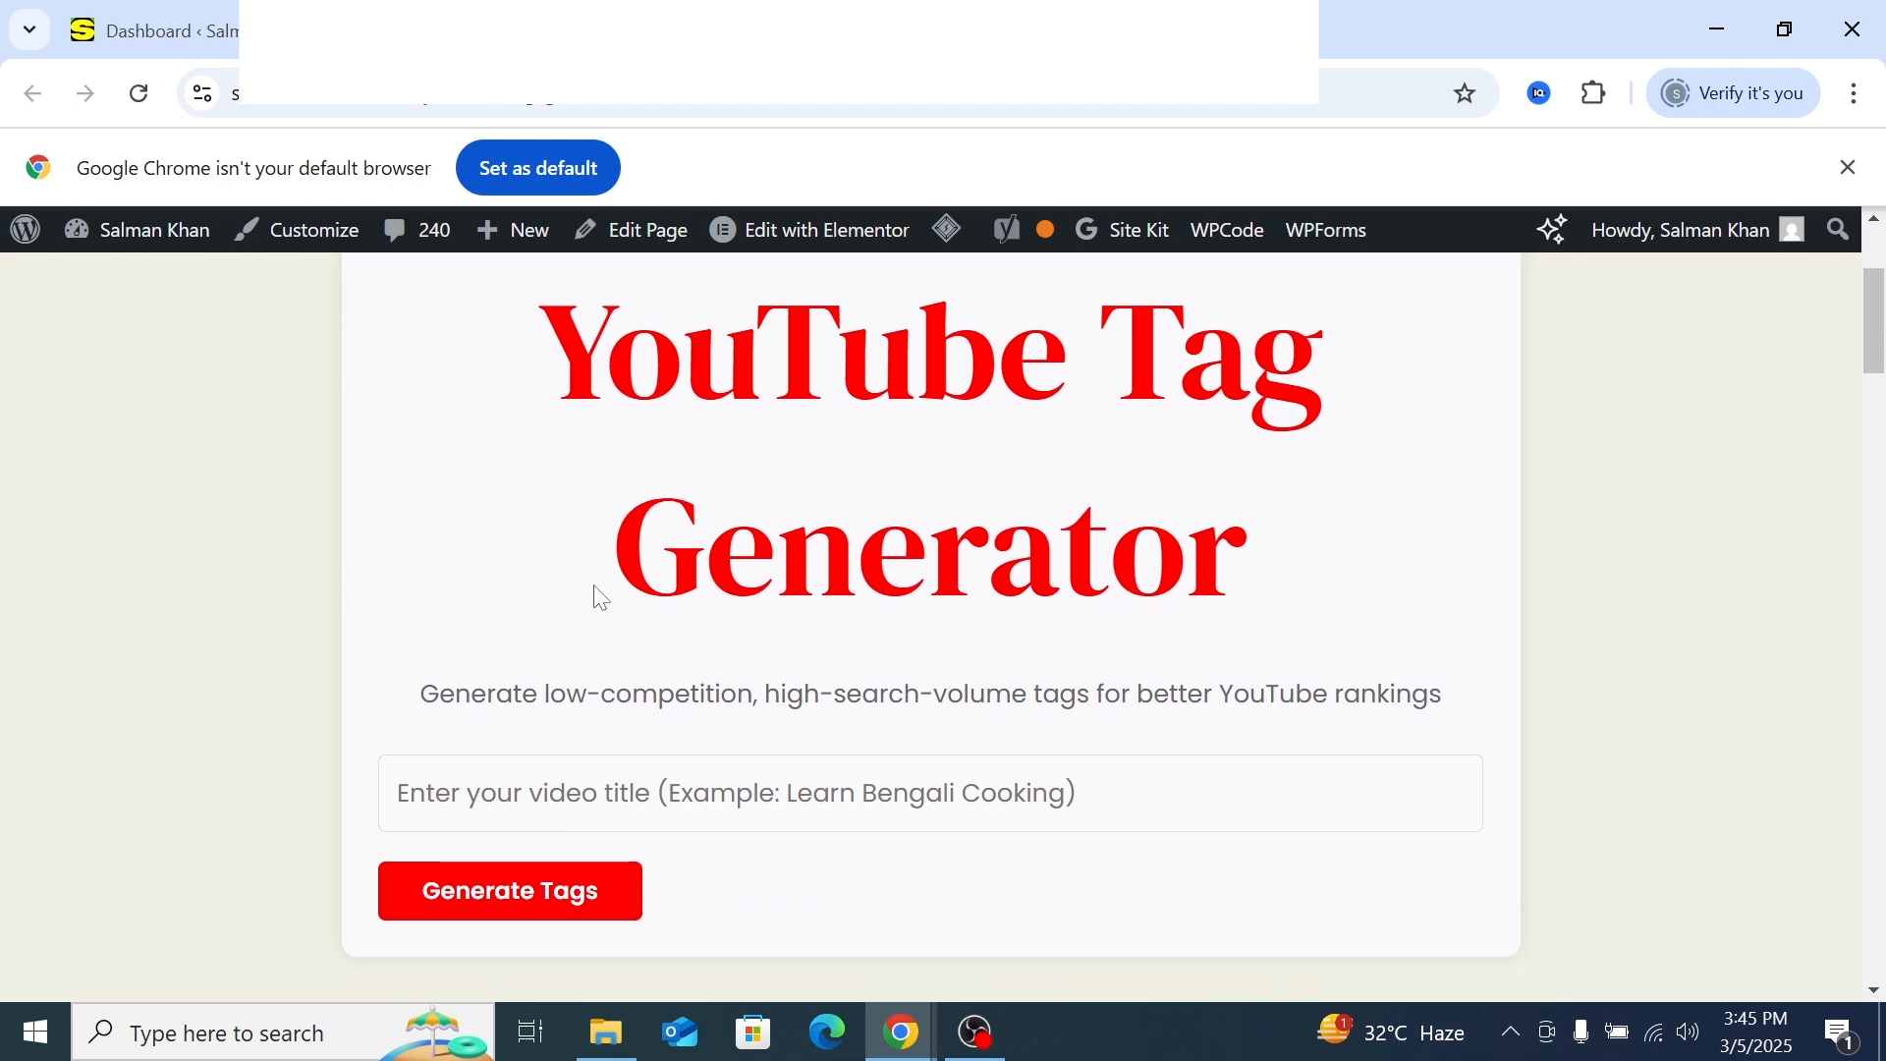
scroll(593, 585, "up", 8)
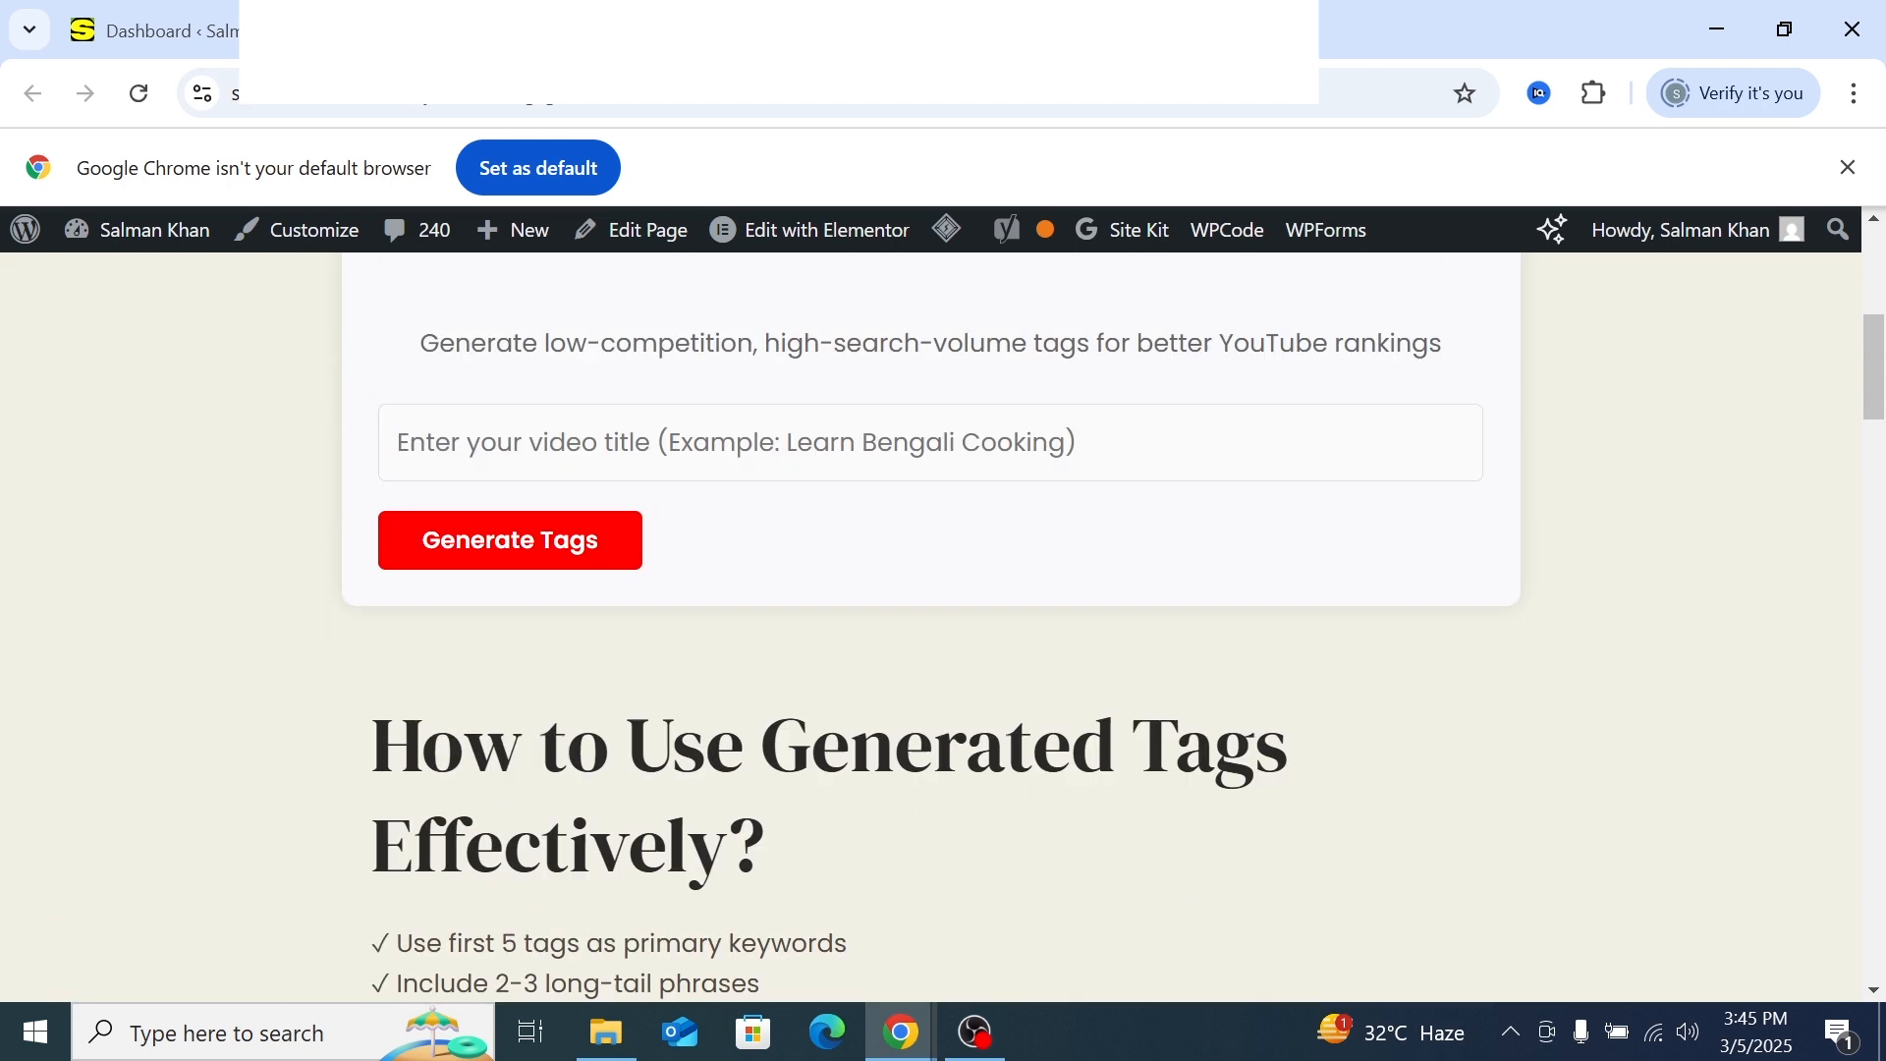
left_click_drag(606, 648, 776, 844)
left_click(777, 845)
scroll(776, 786, "down", 2)
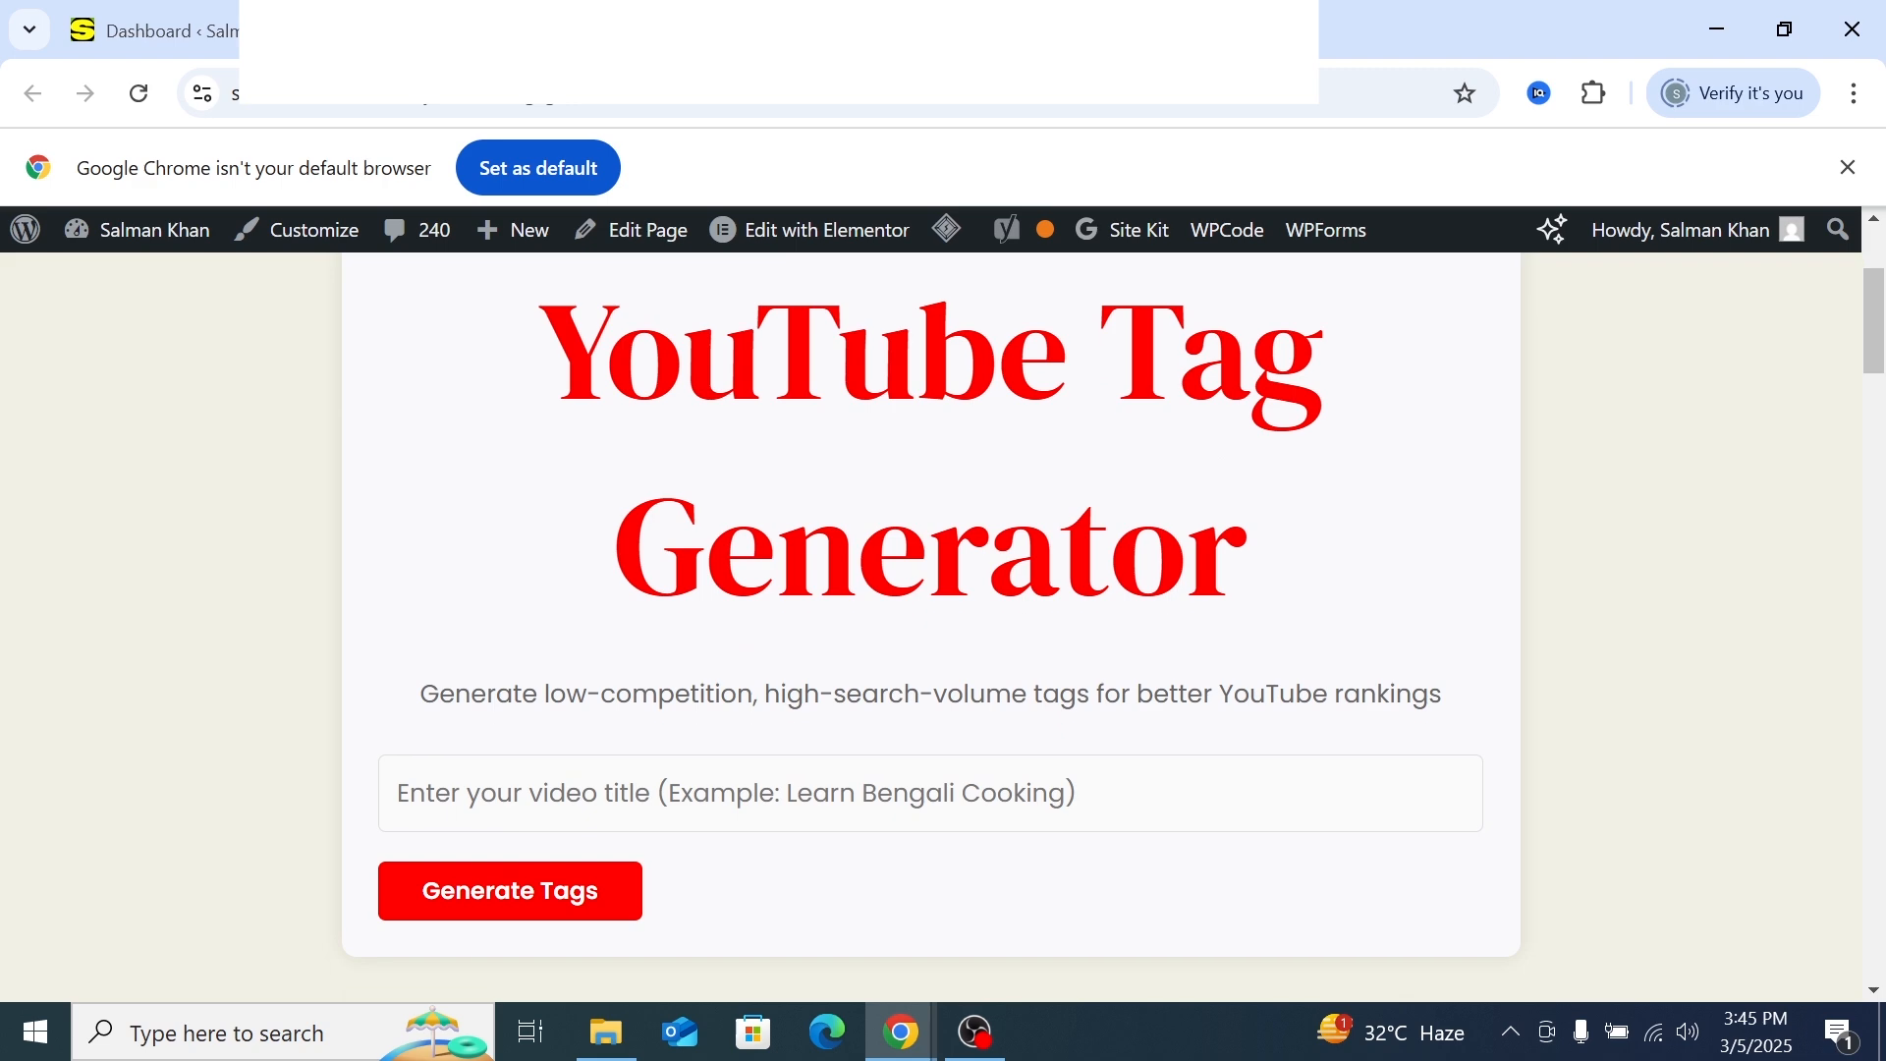
scroll(776, 786, "up", 2)
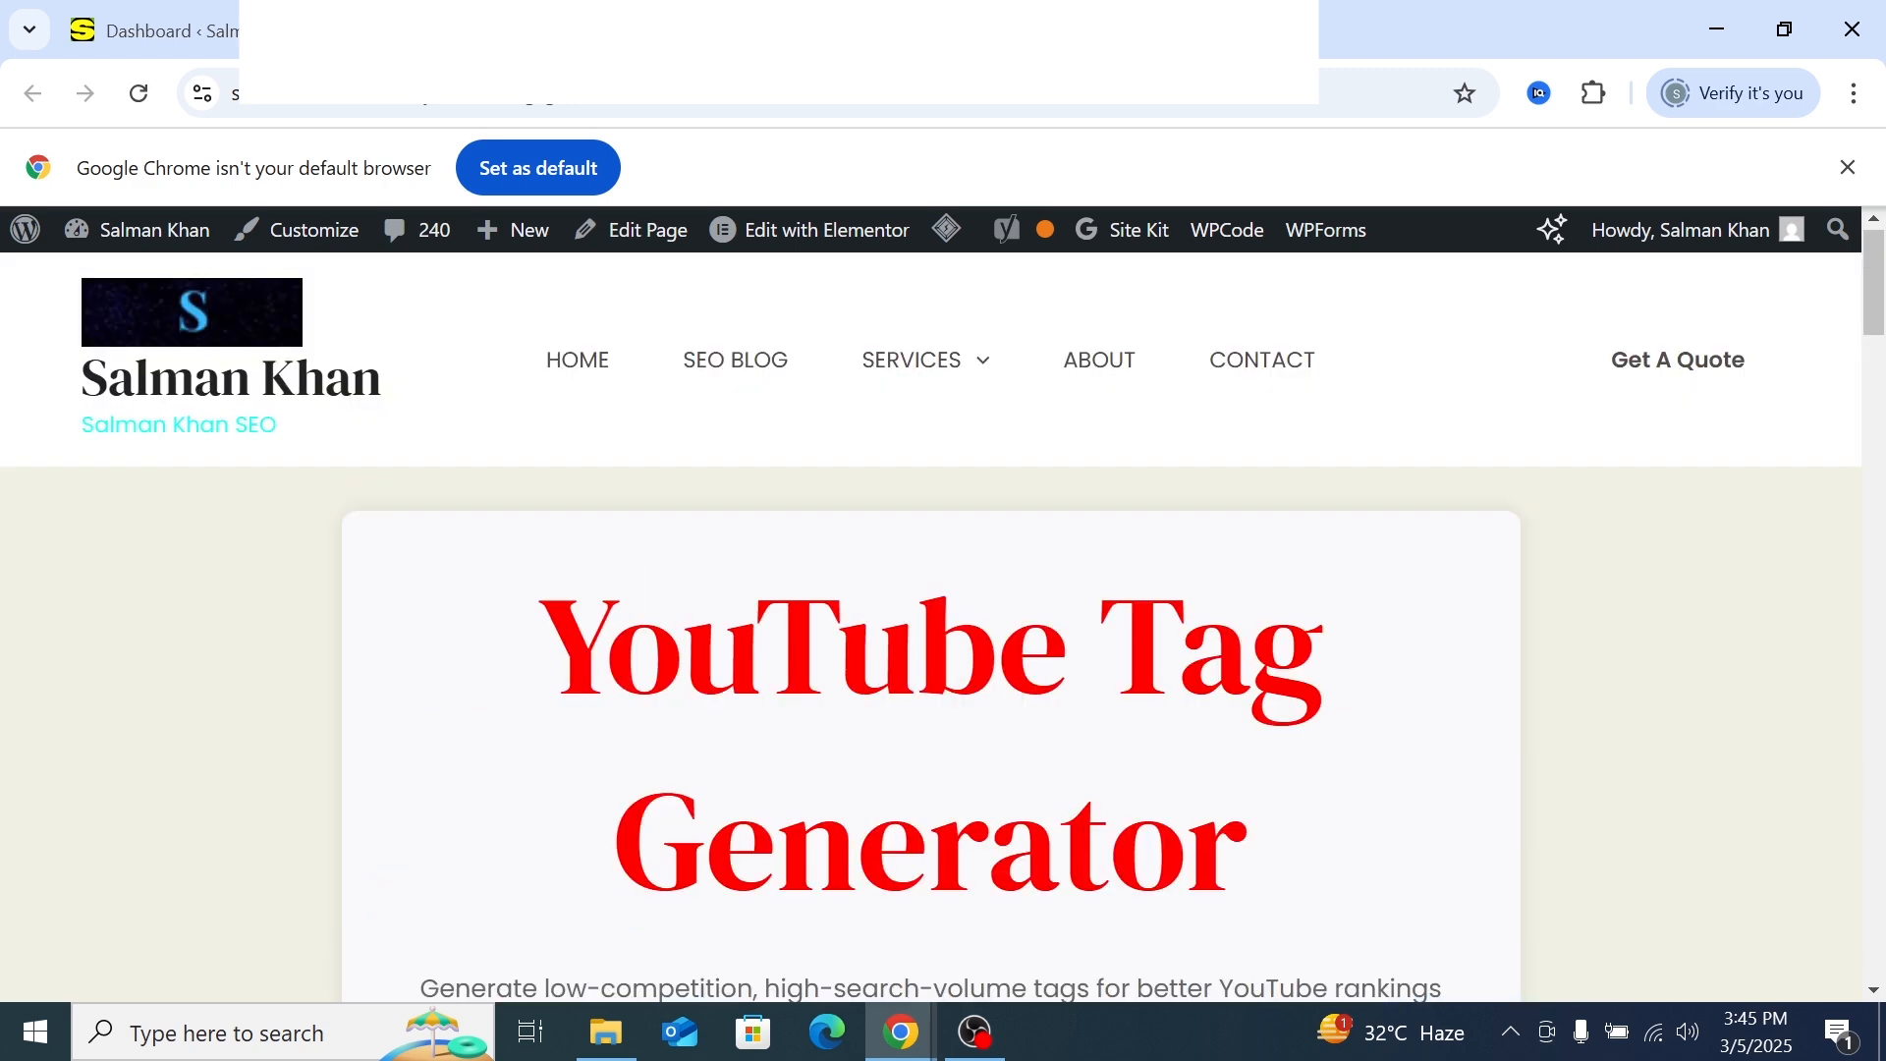
scroll(632, 728, "down", 7)
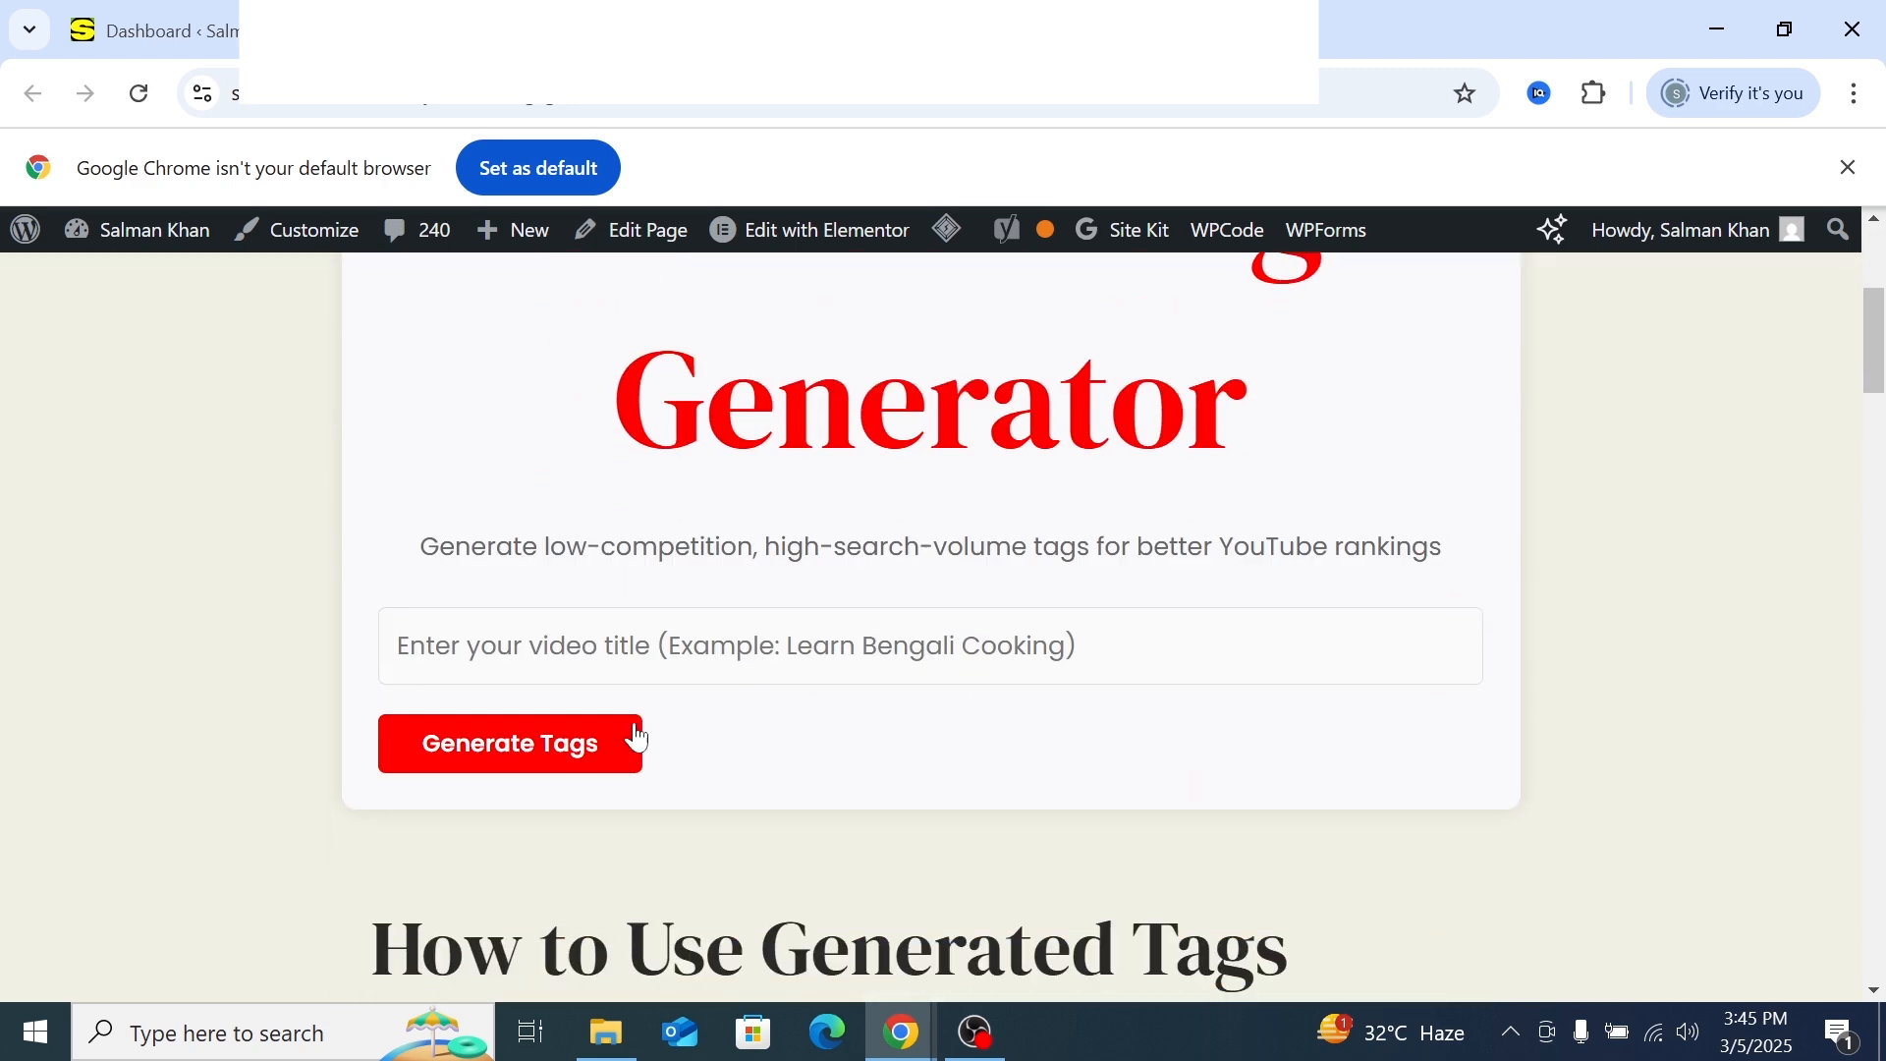
left_click_drag(772, 756, 373, 638)
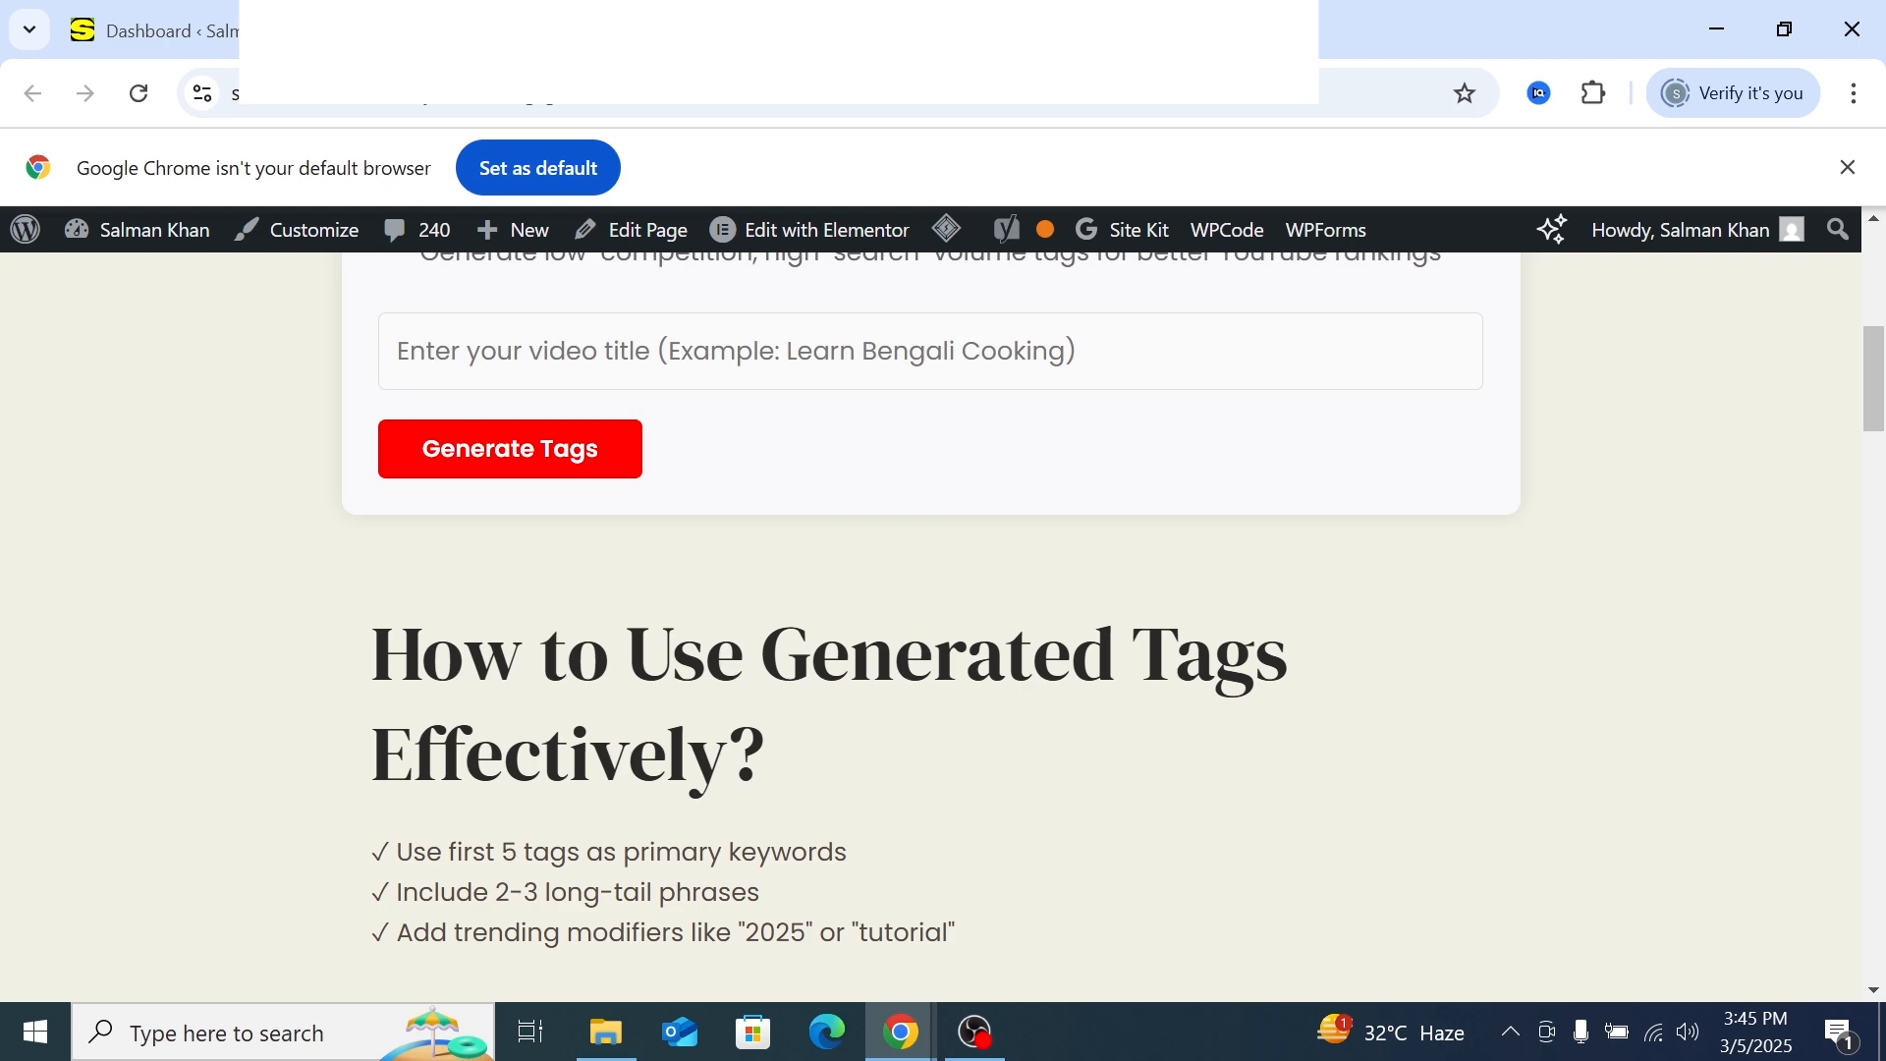
Check how the "Boost YouTube Visibility with Smart Tag Optimization" line is formatted compared with the heading above it
scroll(615, 705, "down", 3)
scroll(615, 705, "down", 5)
scroll(615, 706, "up", 2)
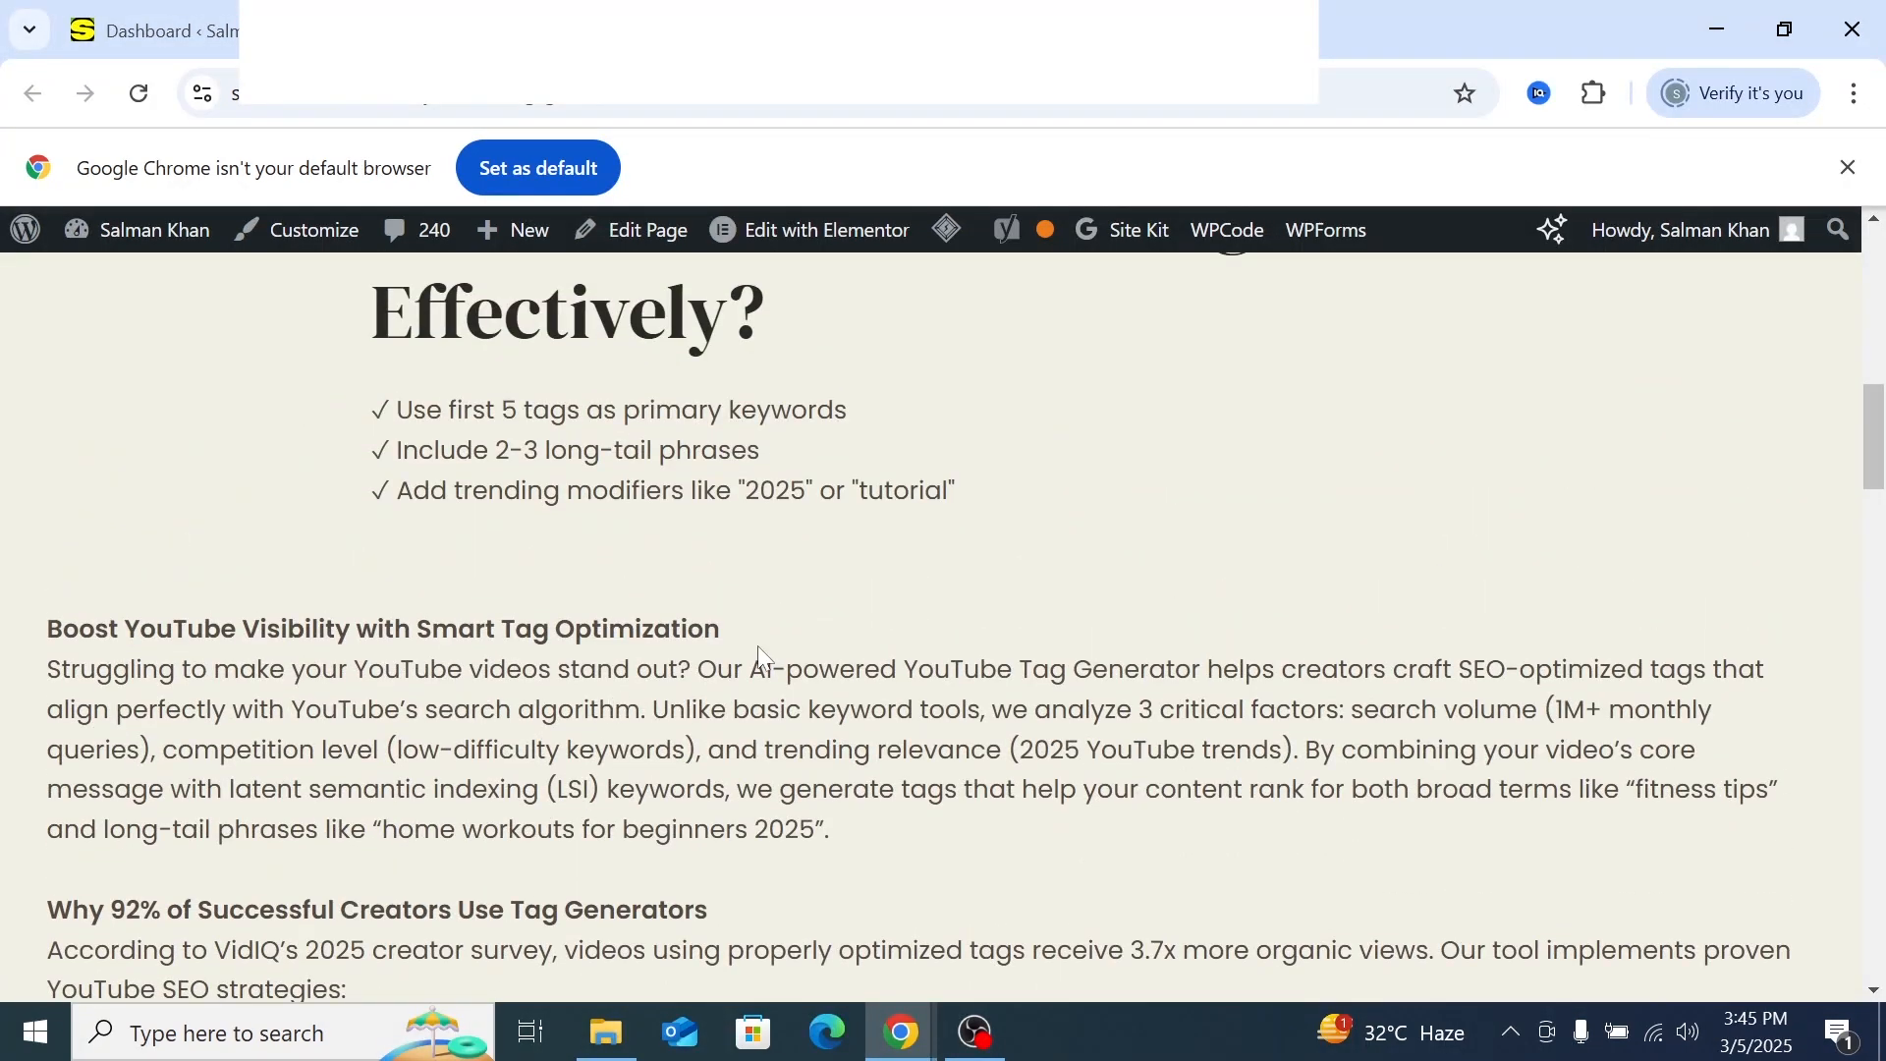
left_click_drag(731, 628, 34, 634)
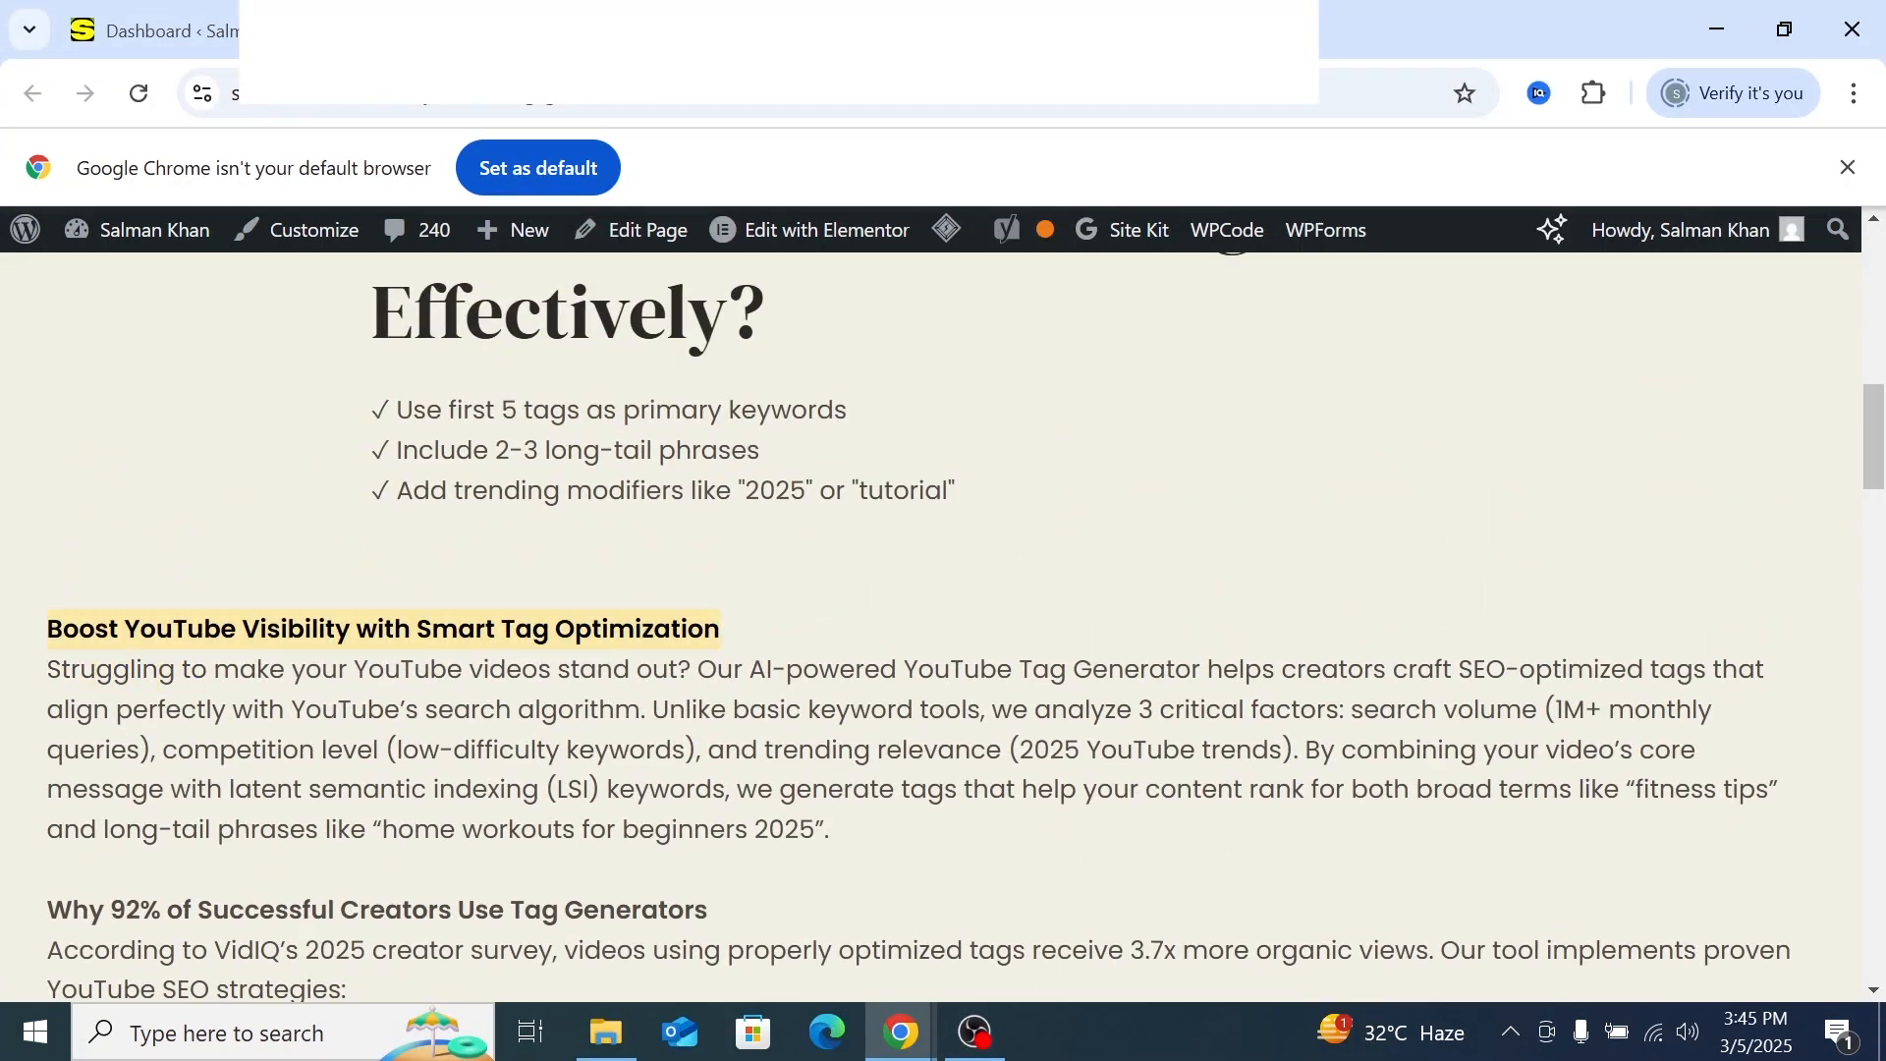
scroll(530, 685, "up", 3)
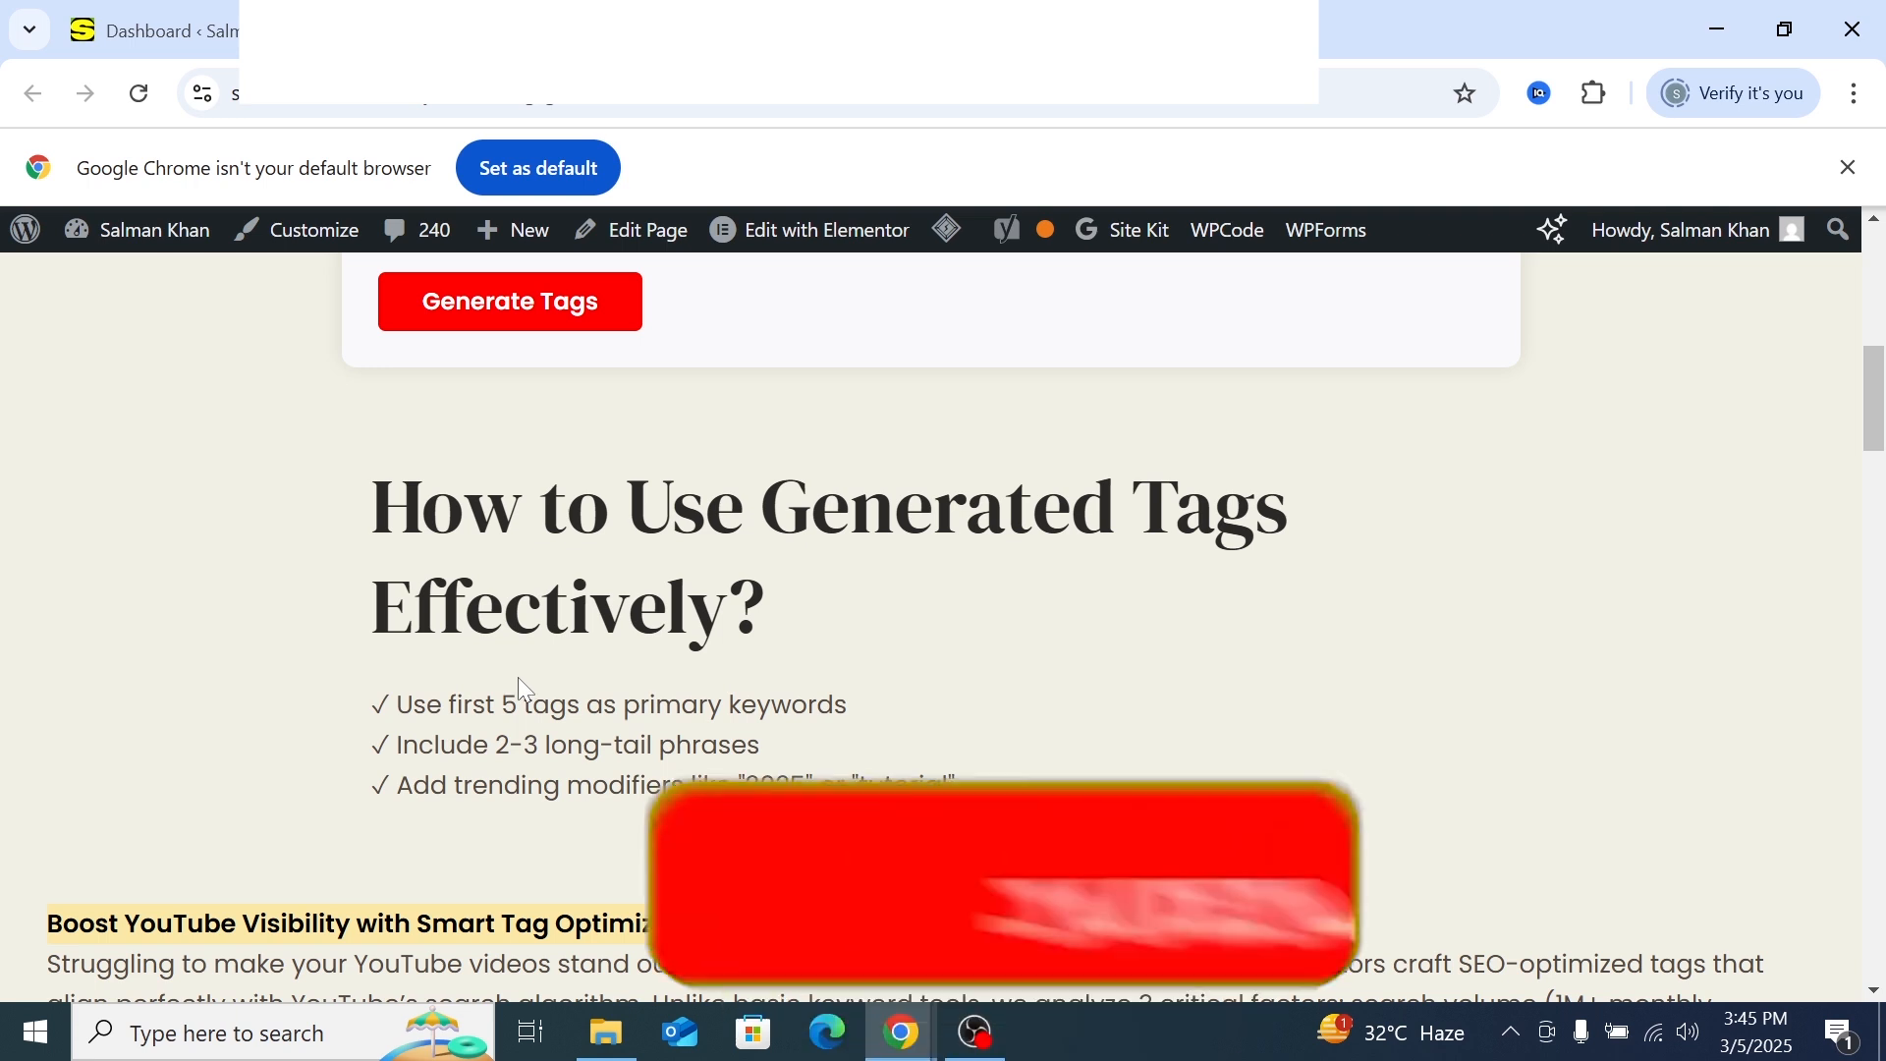
scroll(530, 686, "up", 7)
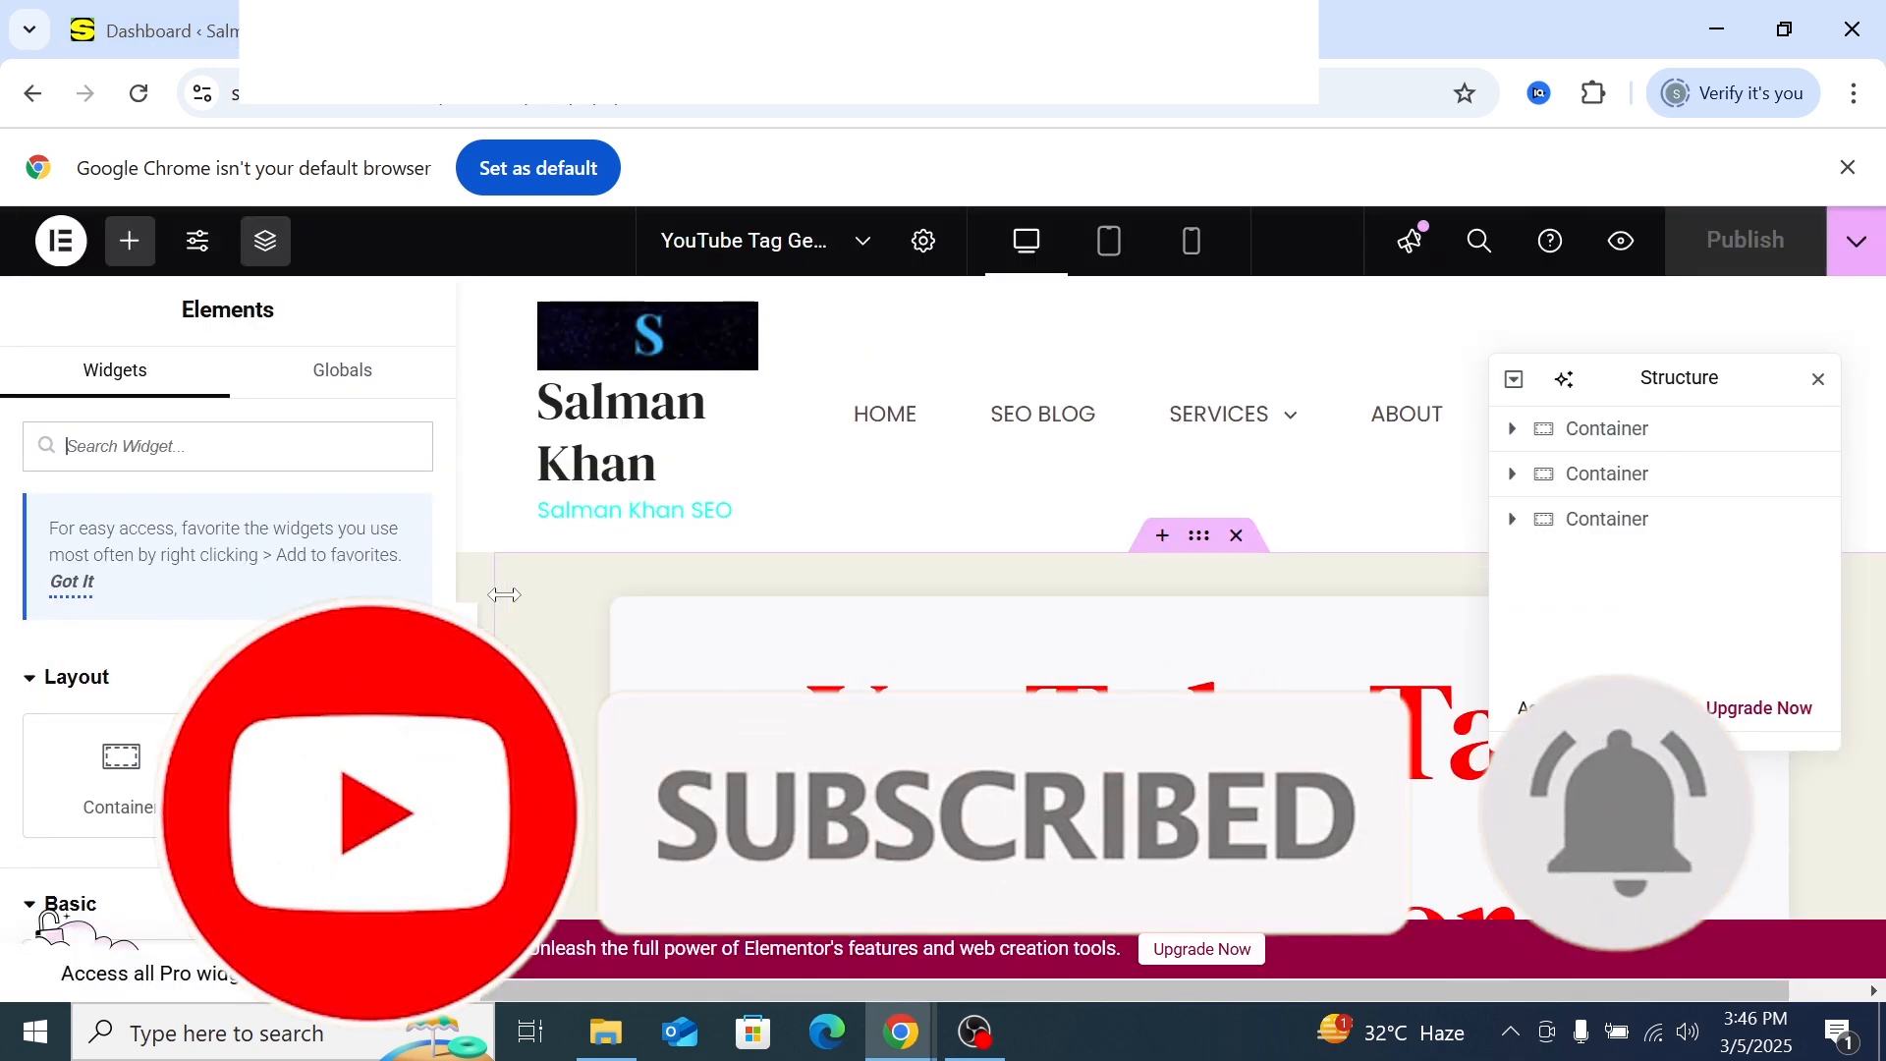
In the Elementor editor, open the text block starting with "Boost YouTube Visibility with Smart Tag Optimization" for editing
scroll(569, 669, "down", 8)
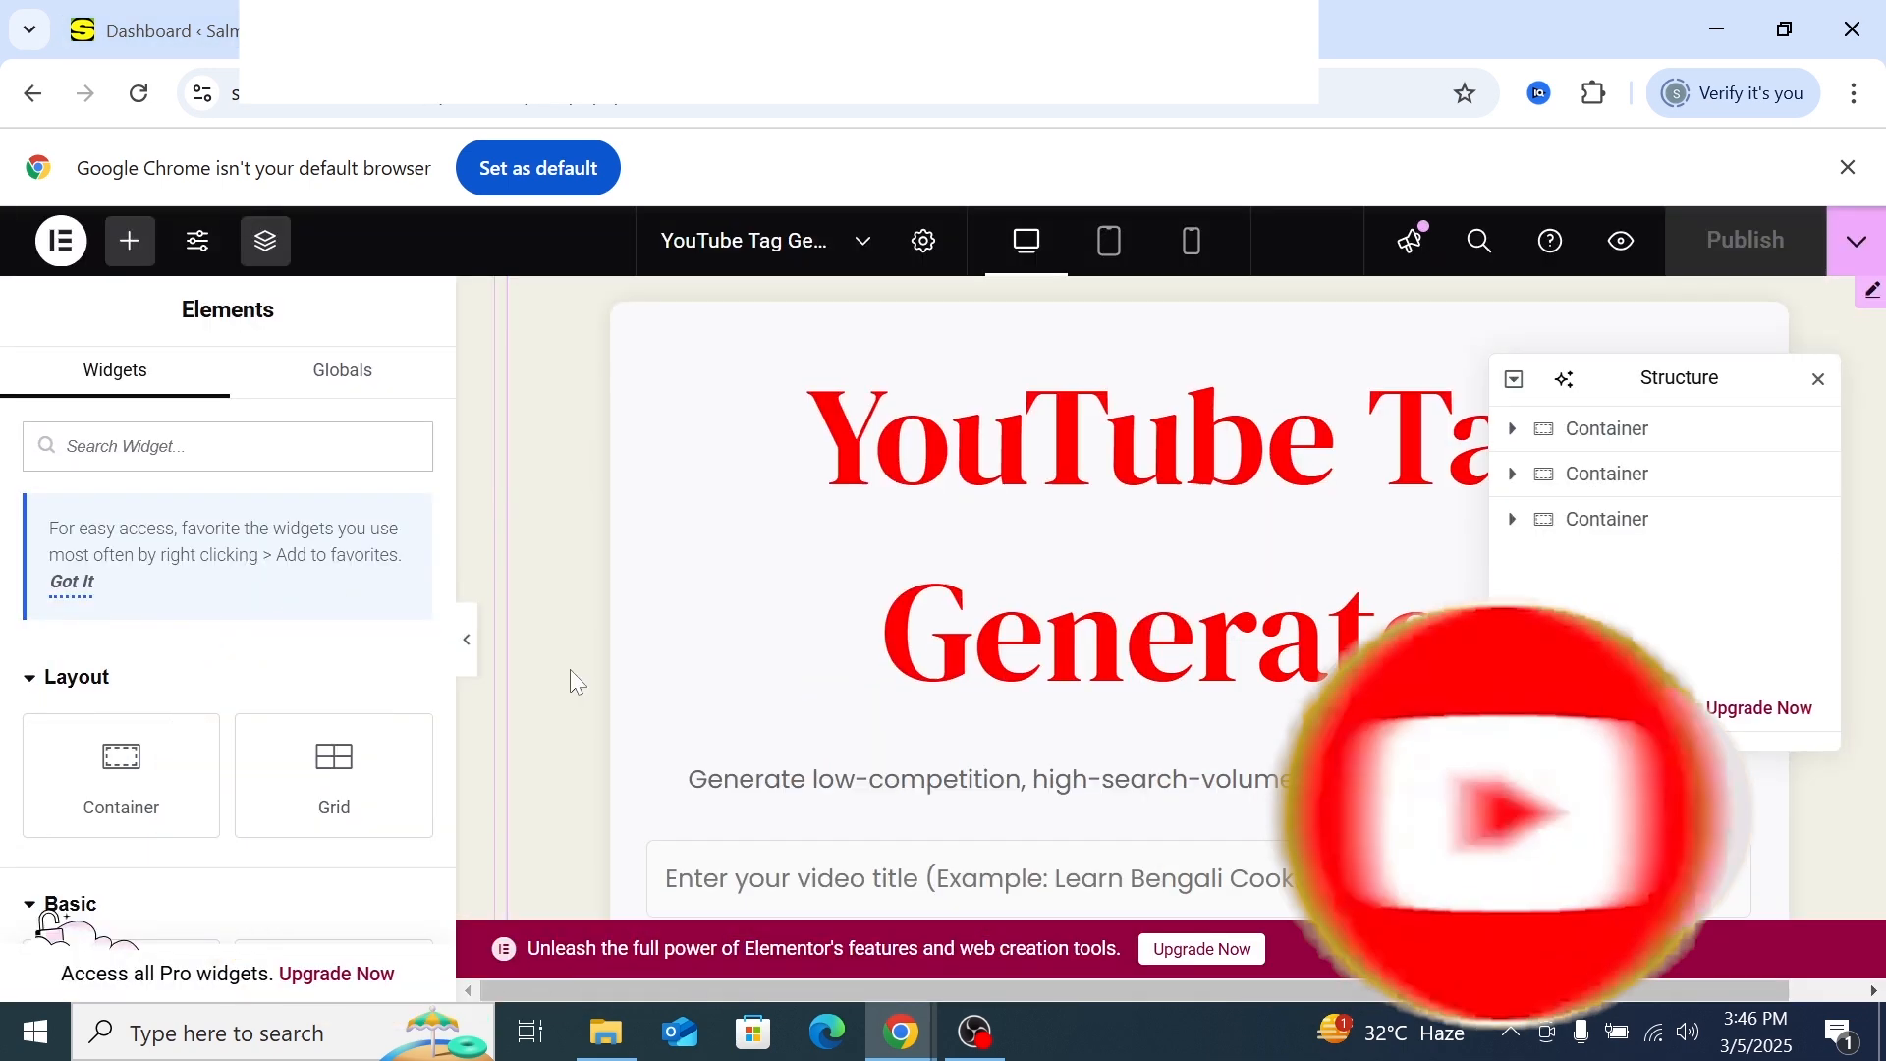
scroll(570, 674, "down", 2)
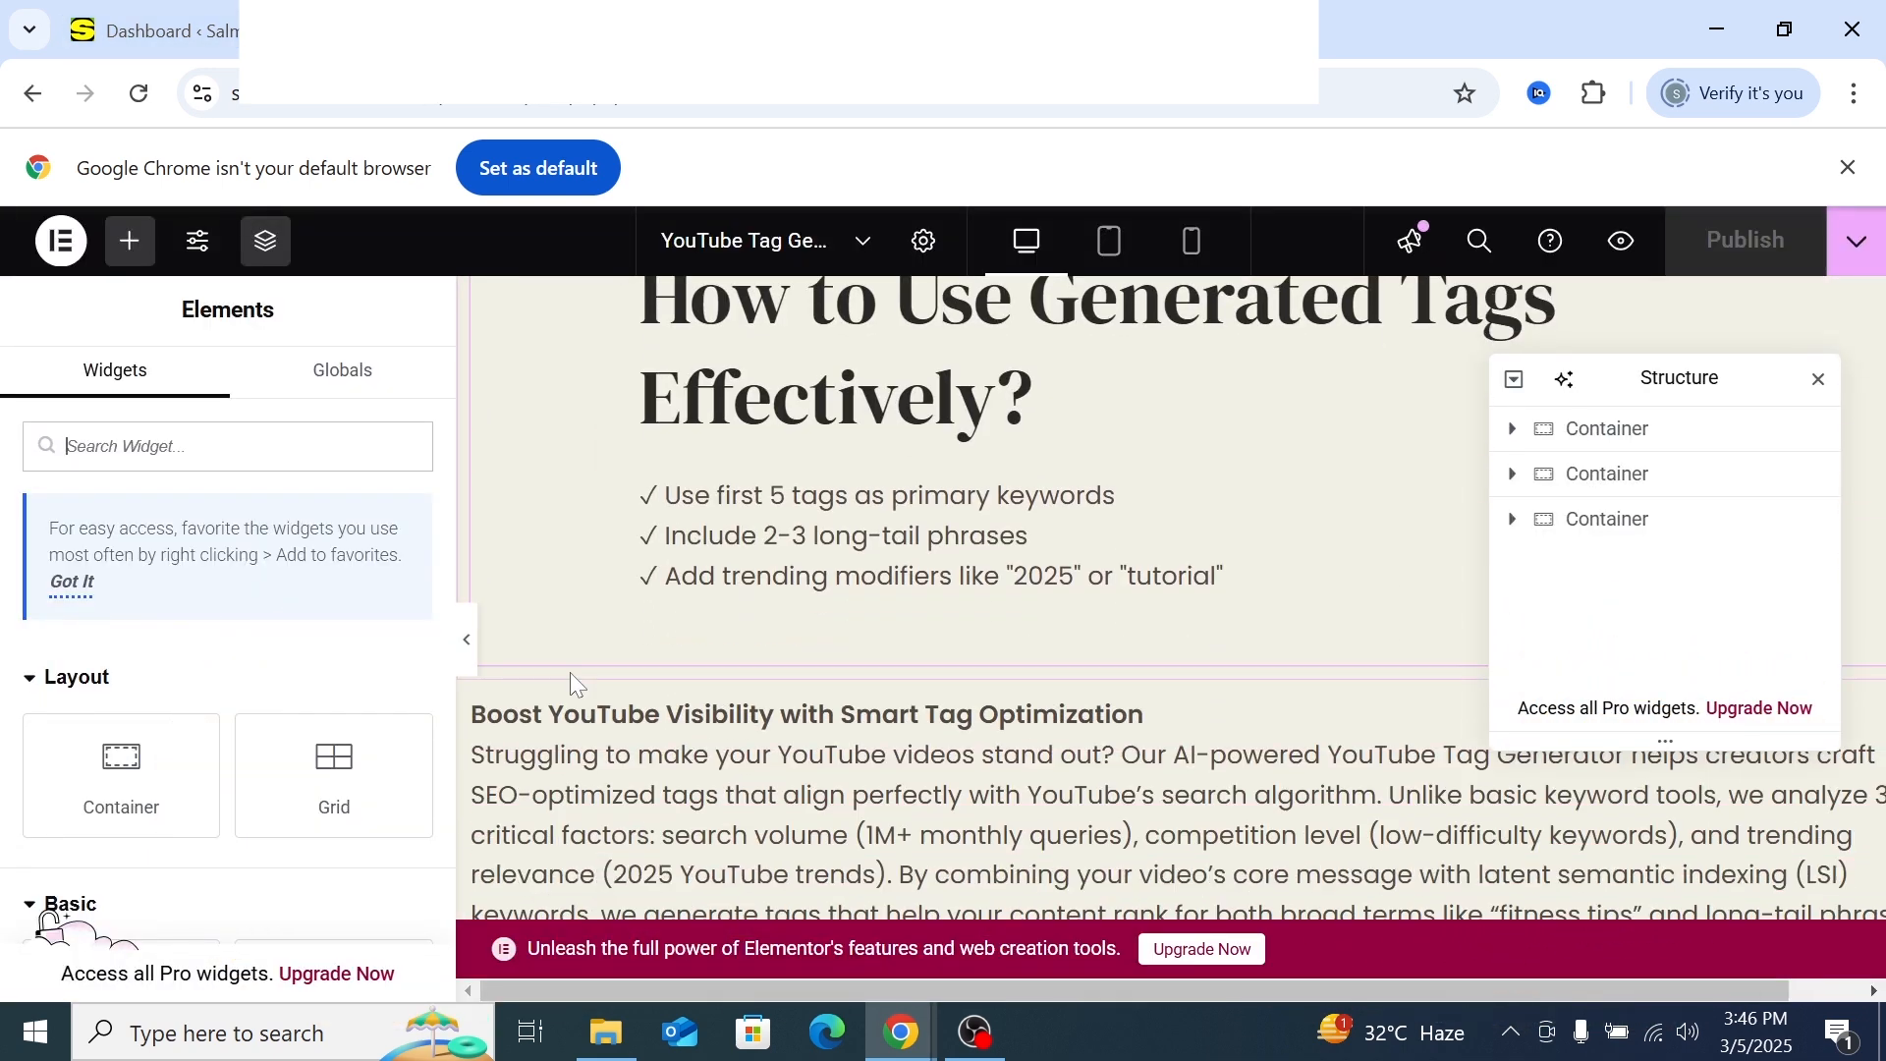
scroll(570, 674, "down", 3)
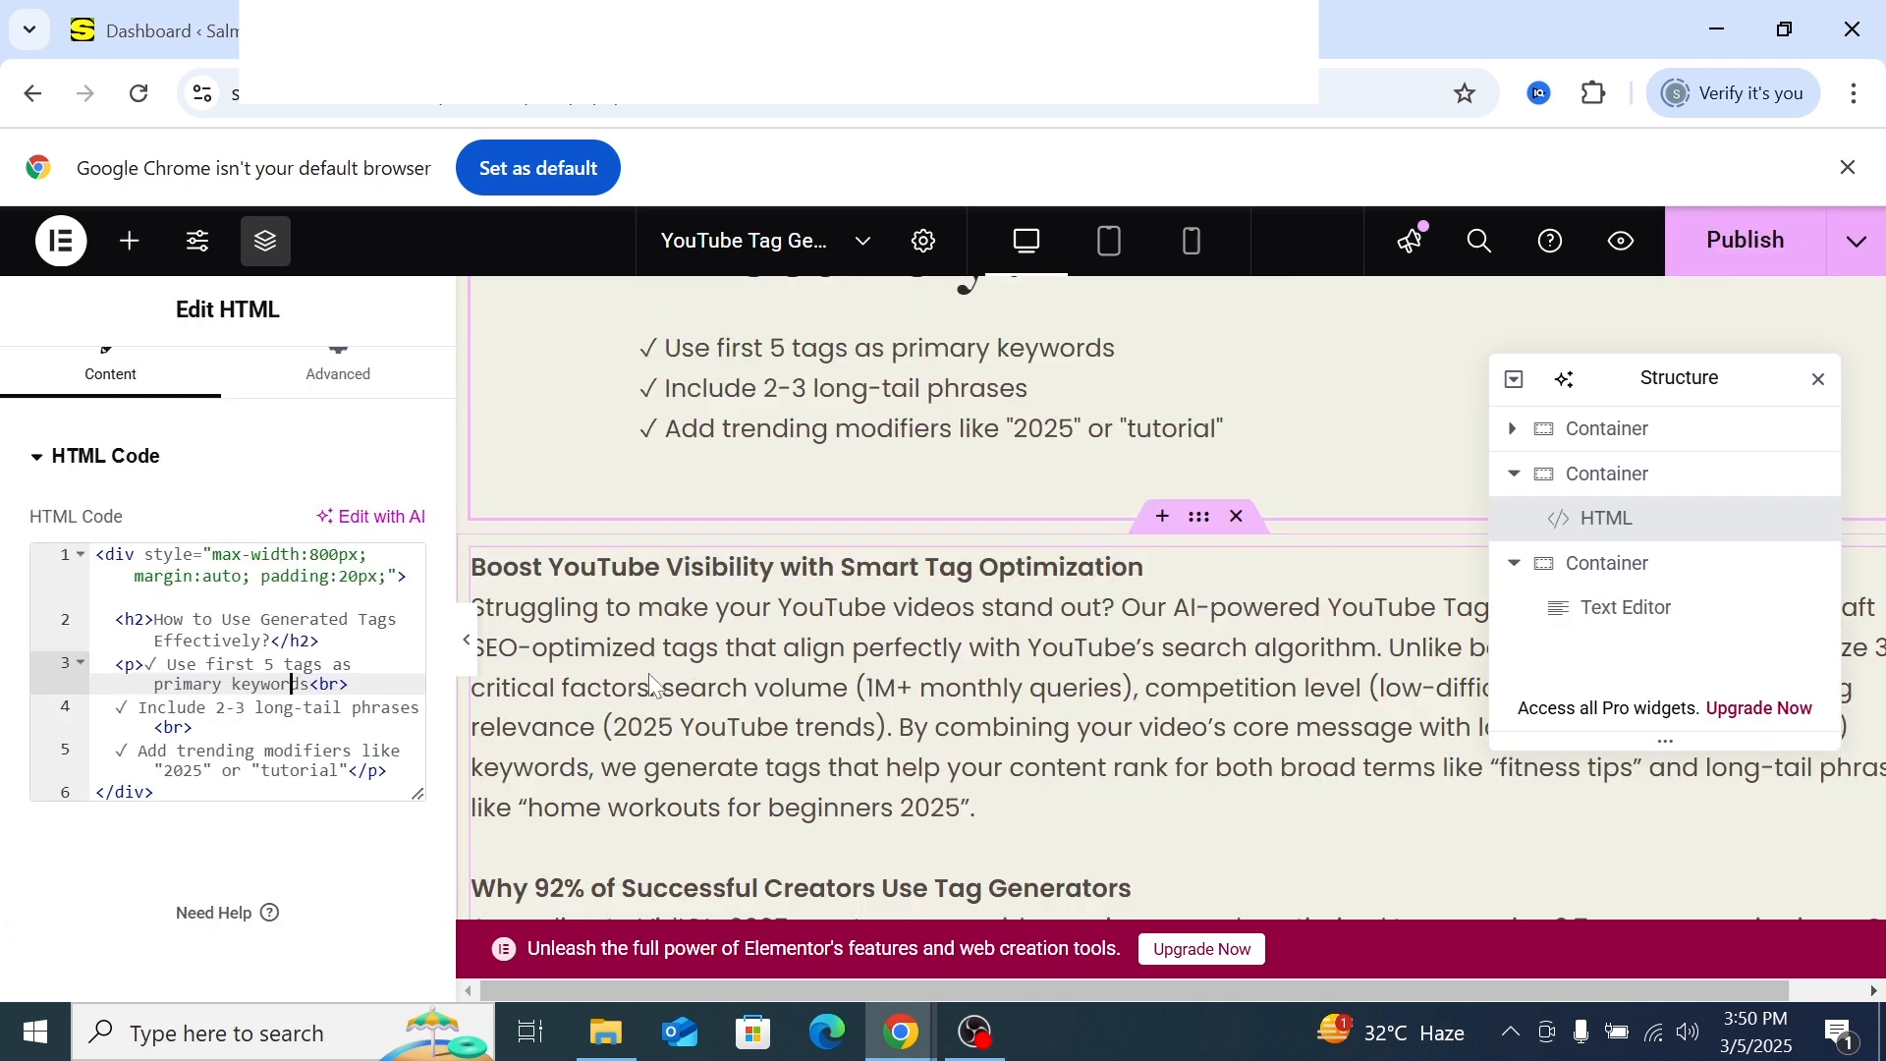
left_click(676, 652)
scroll(676, 652, "down", 3)
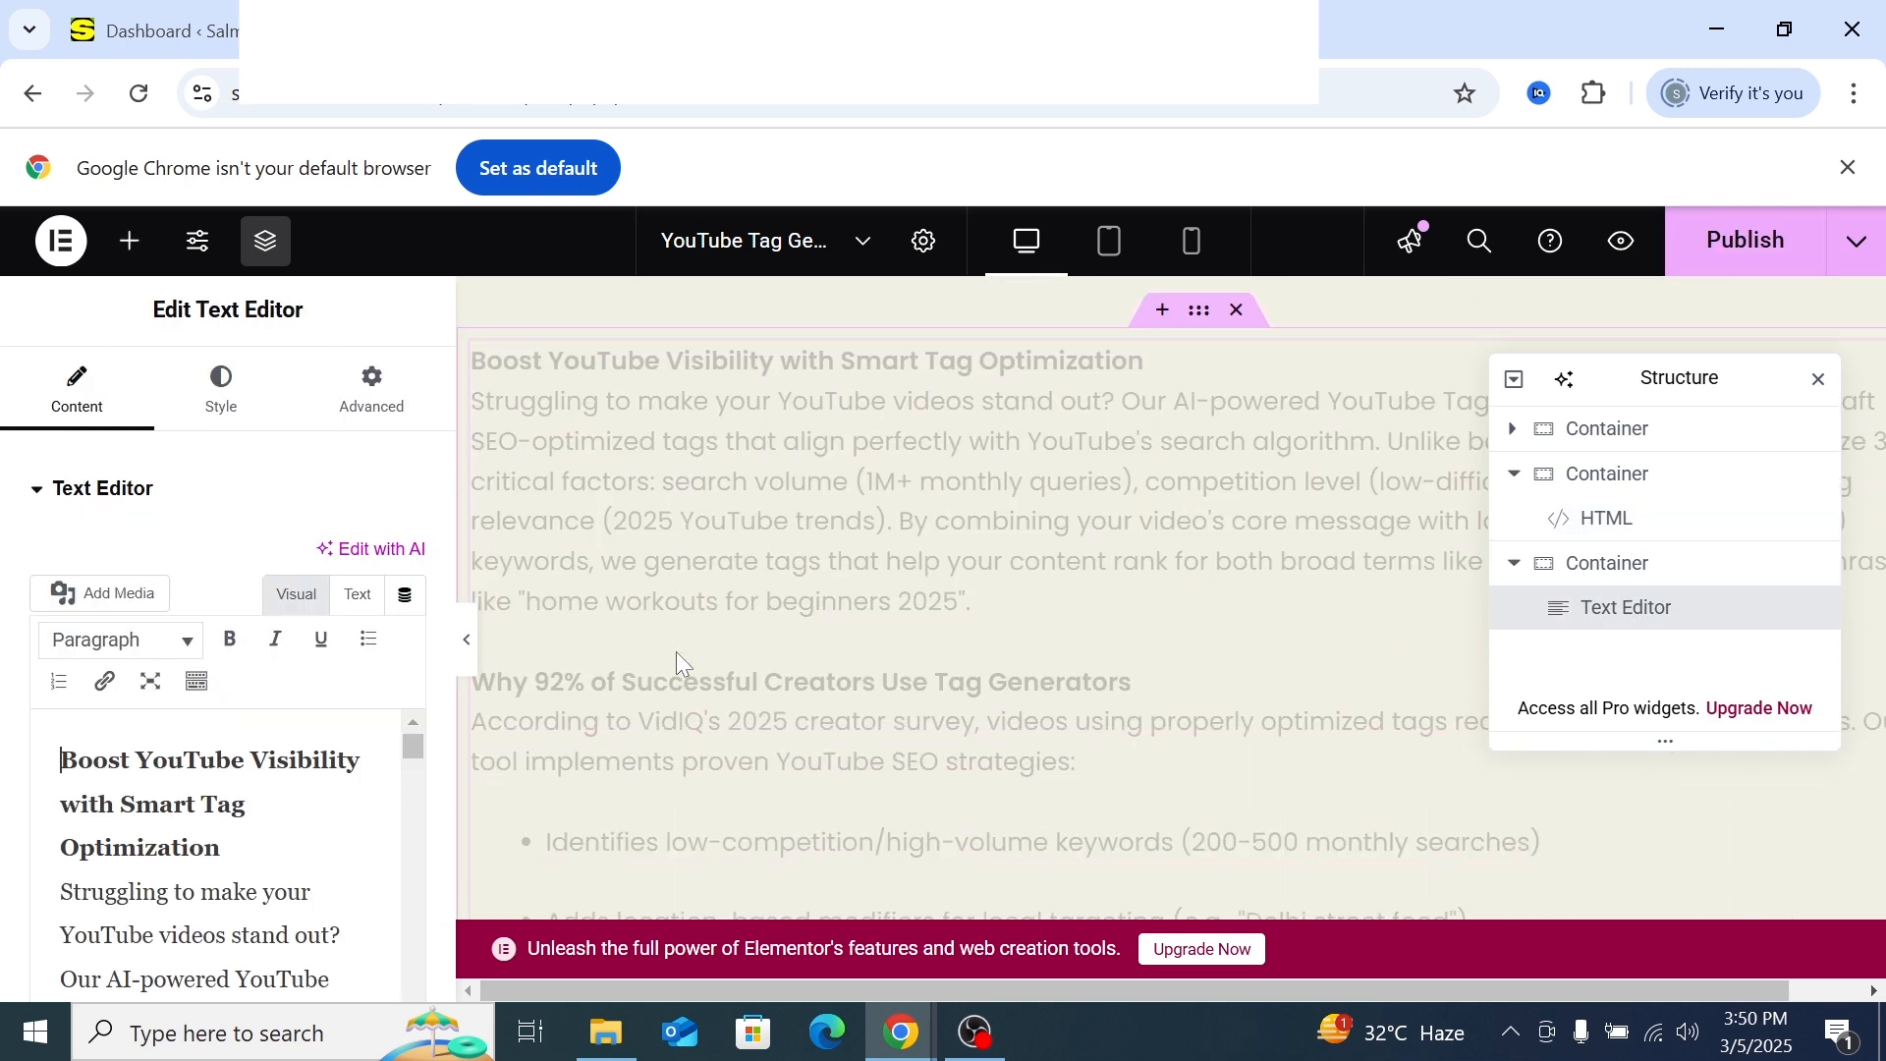
scroll(665, 641, "up", 3)
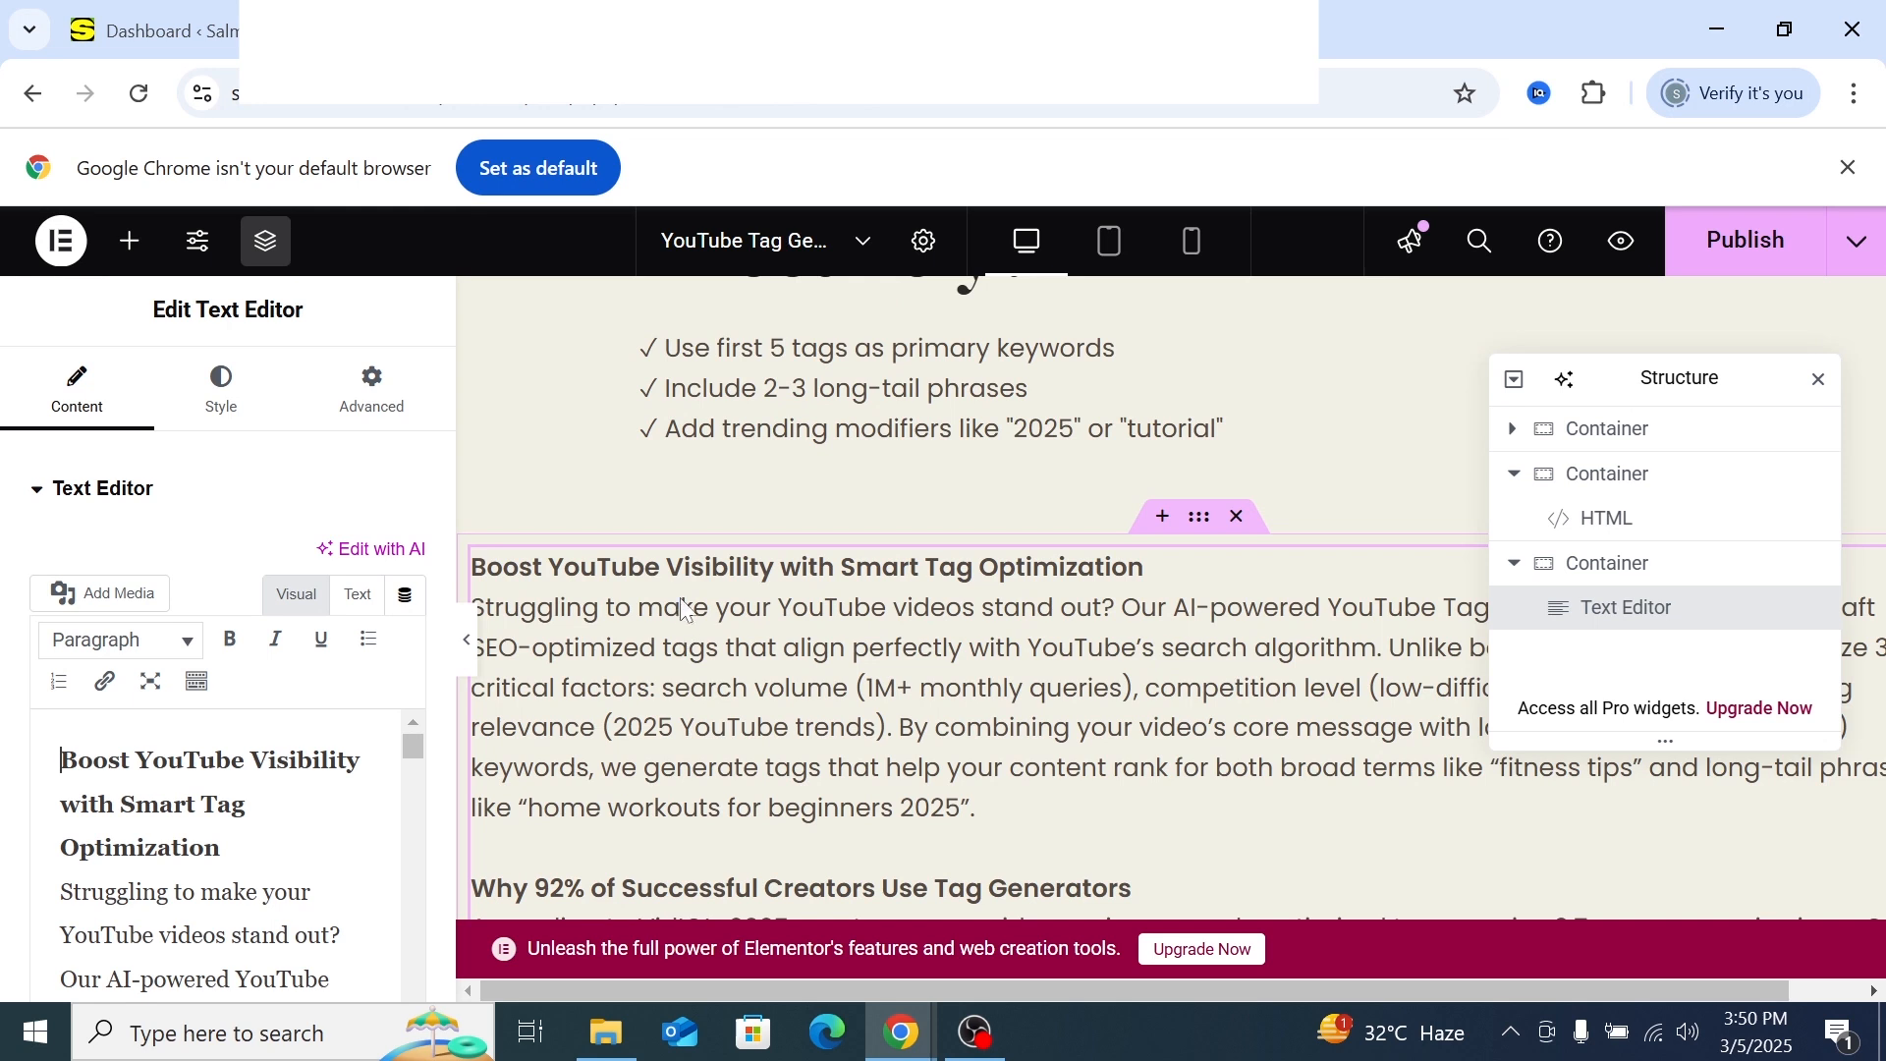
Insert a paragraph break between "Boost YouTube Visibility with Smart Tag Optimization" and the body text starting with "Struggling to make"
scroll(226, 854, "down", 3)
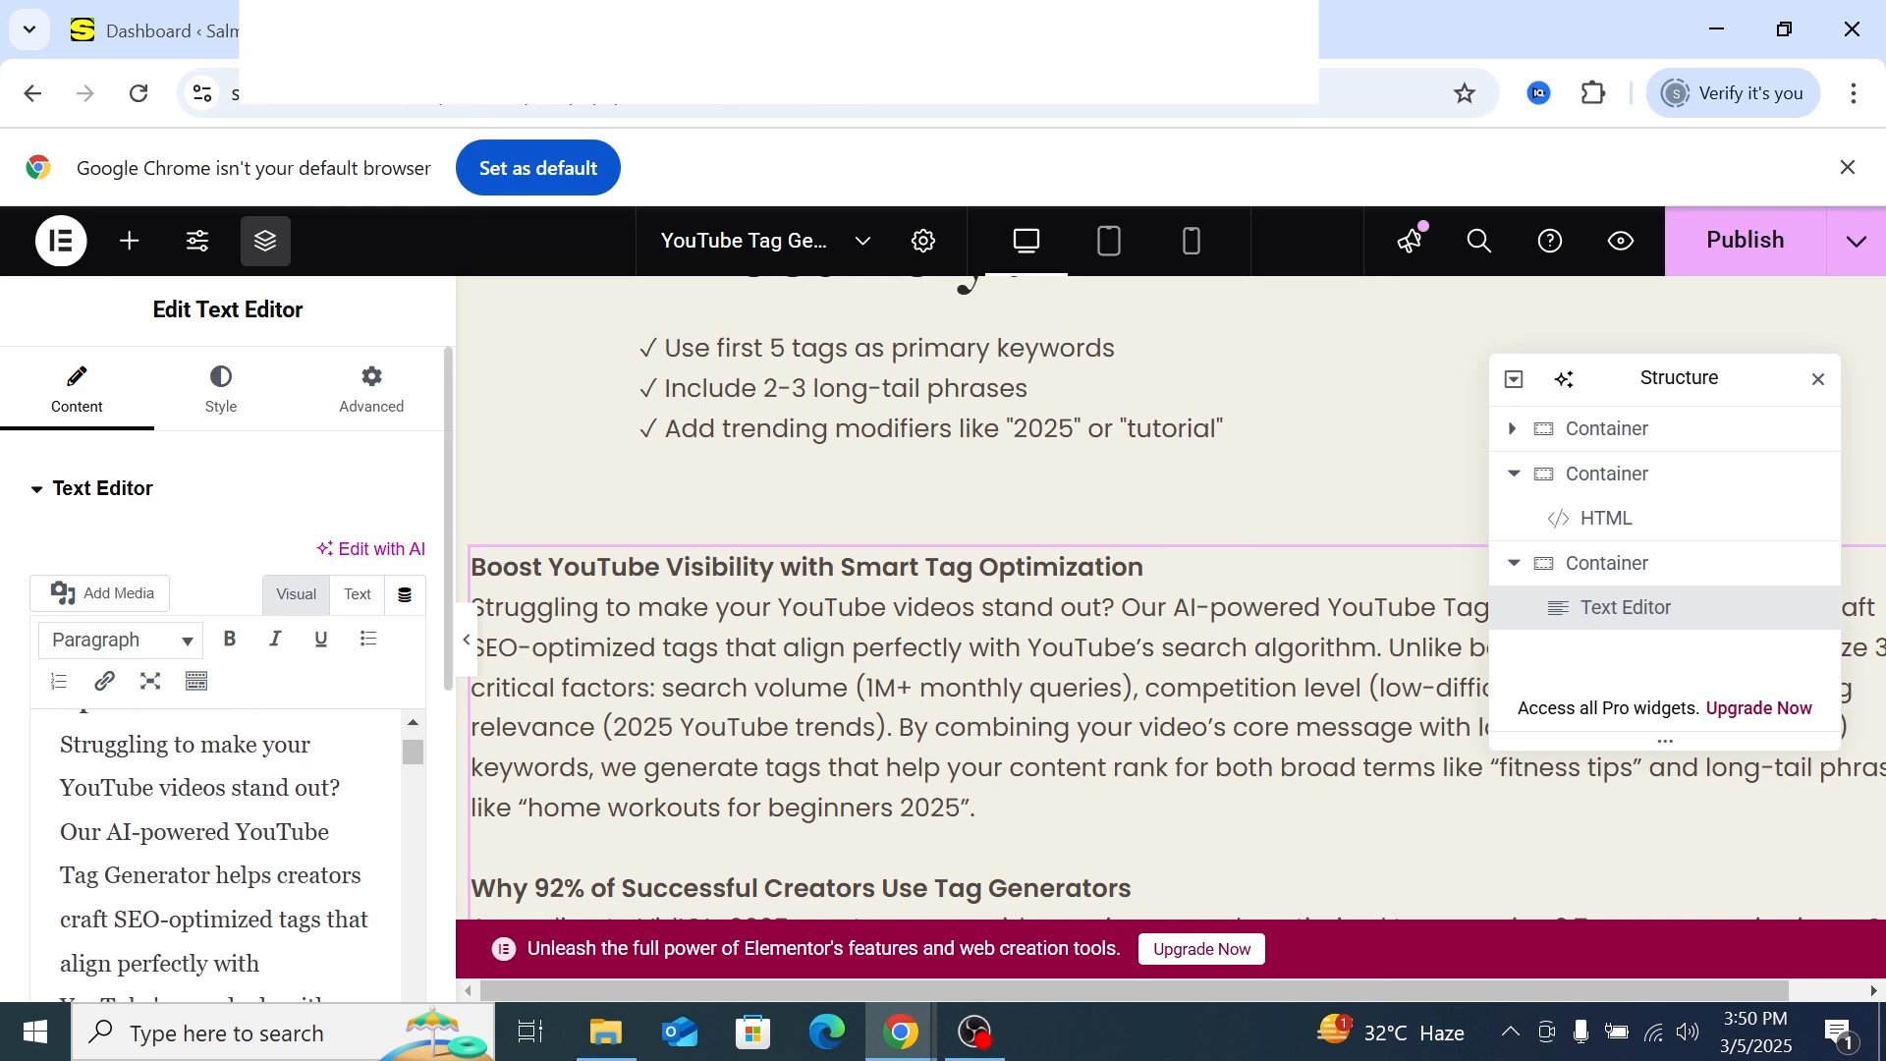
scroll(226, 854, "up", 3)
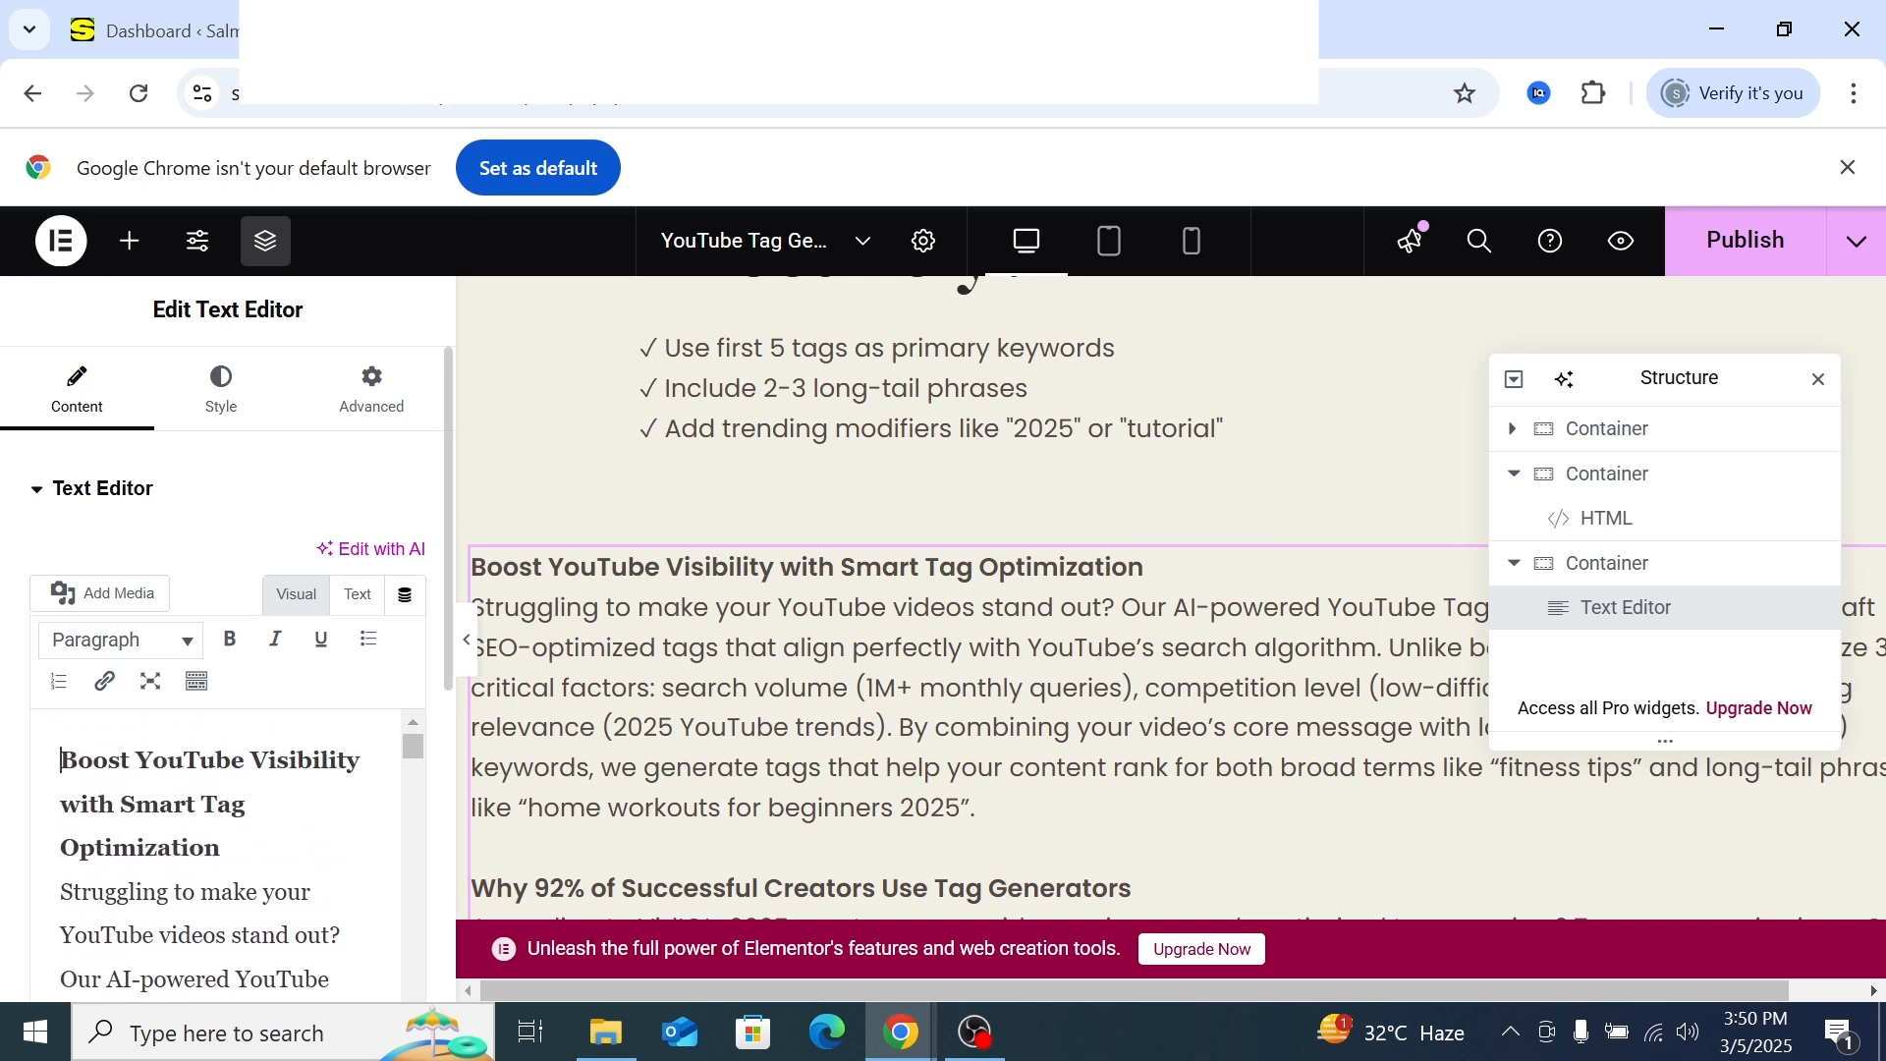
key("Return")
scroll(226, 855, "down", 3)
scroll(225, 855, "up", 2)
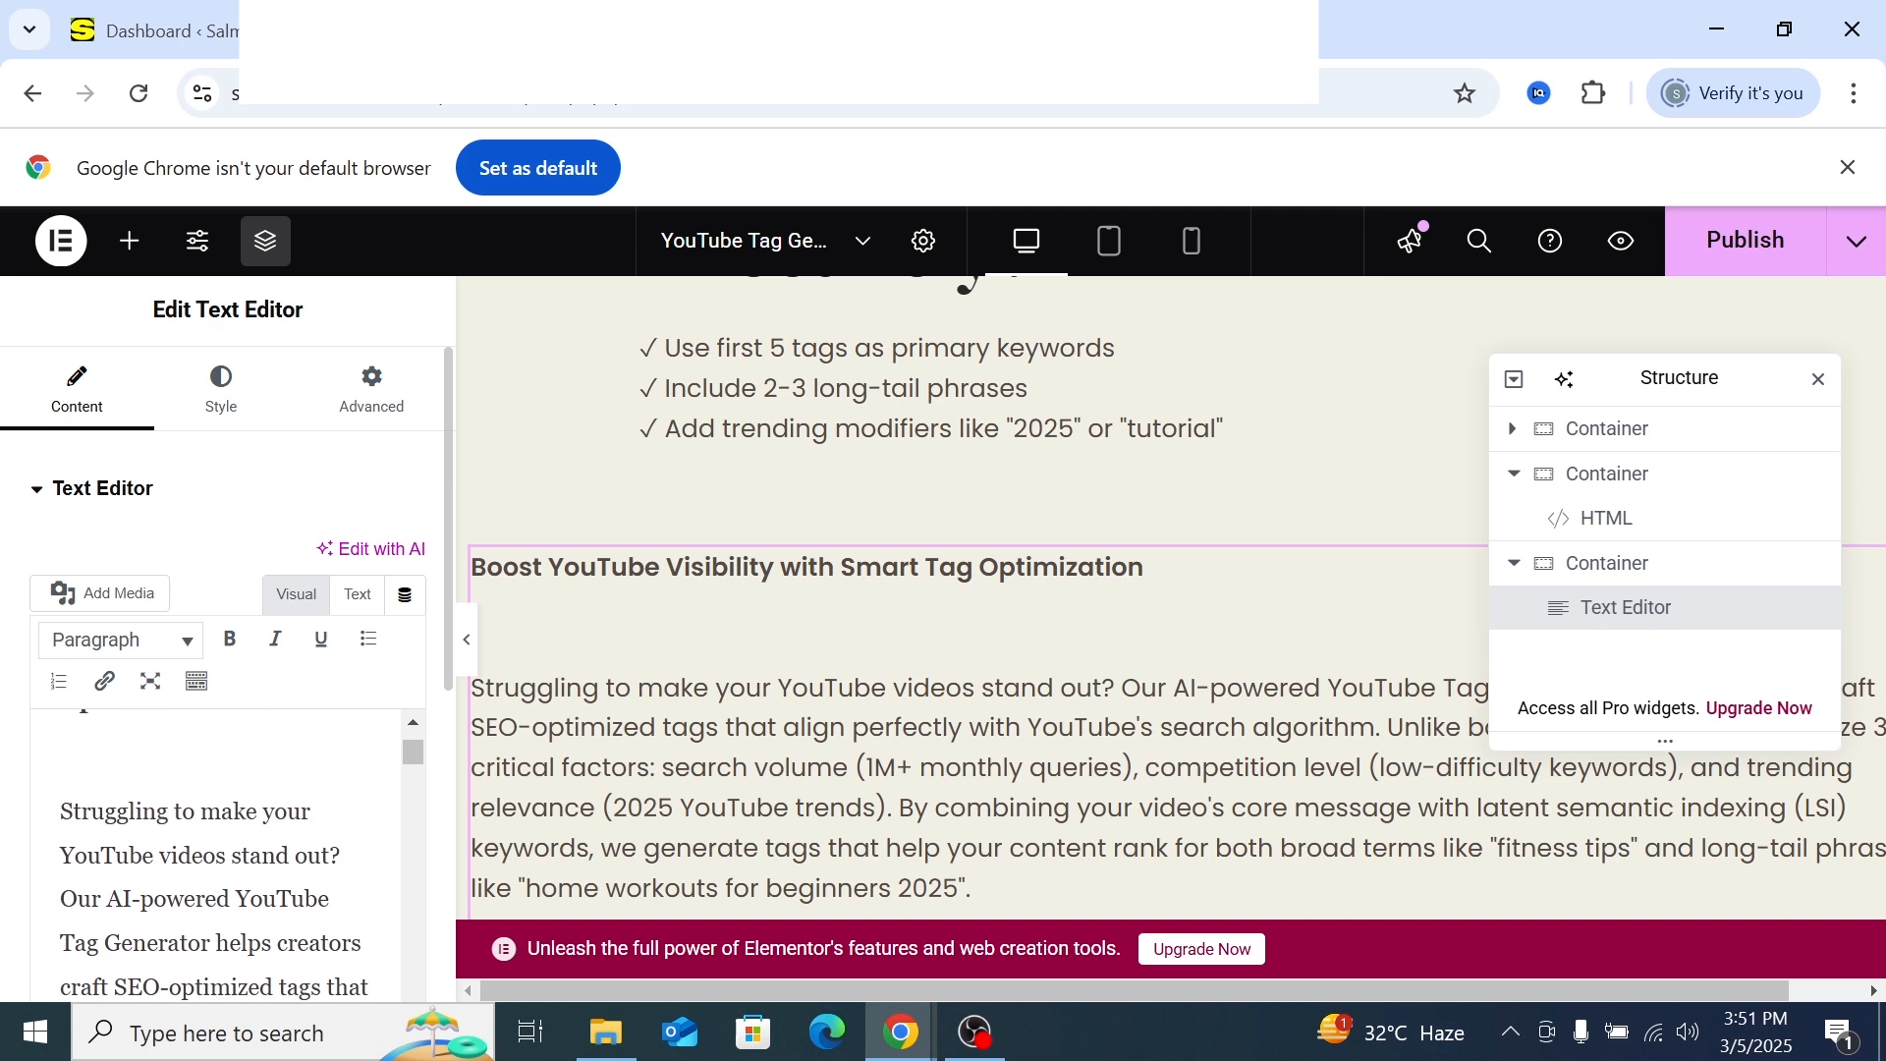
scroll(226, 855, "up", 1)
Format the line "Boost YouTube Visibility with Smart Tag Optimization" as Heading 3
left_click_drag(220, 847, 60, 759)
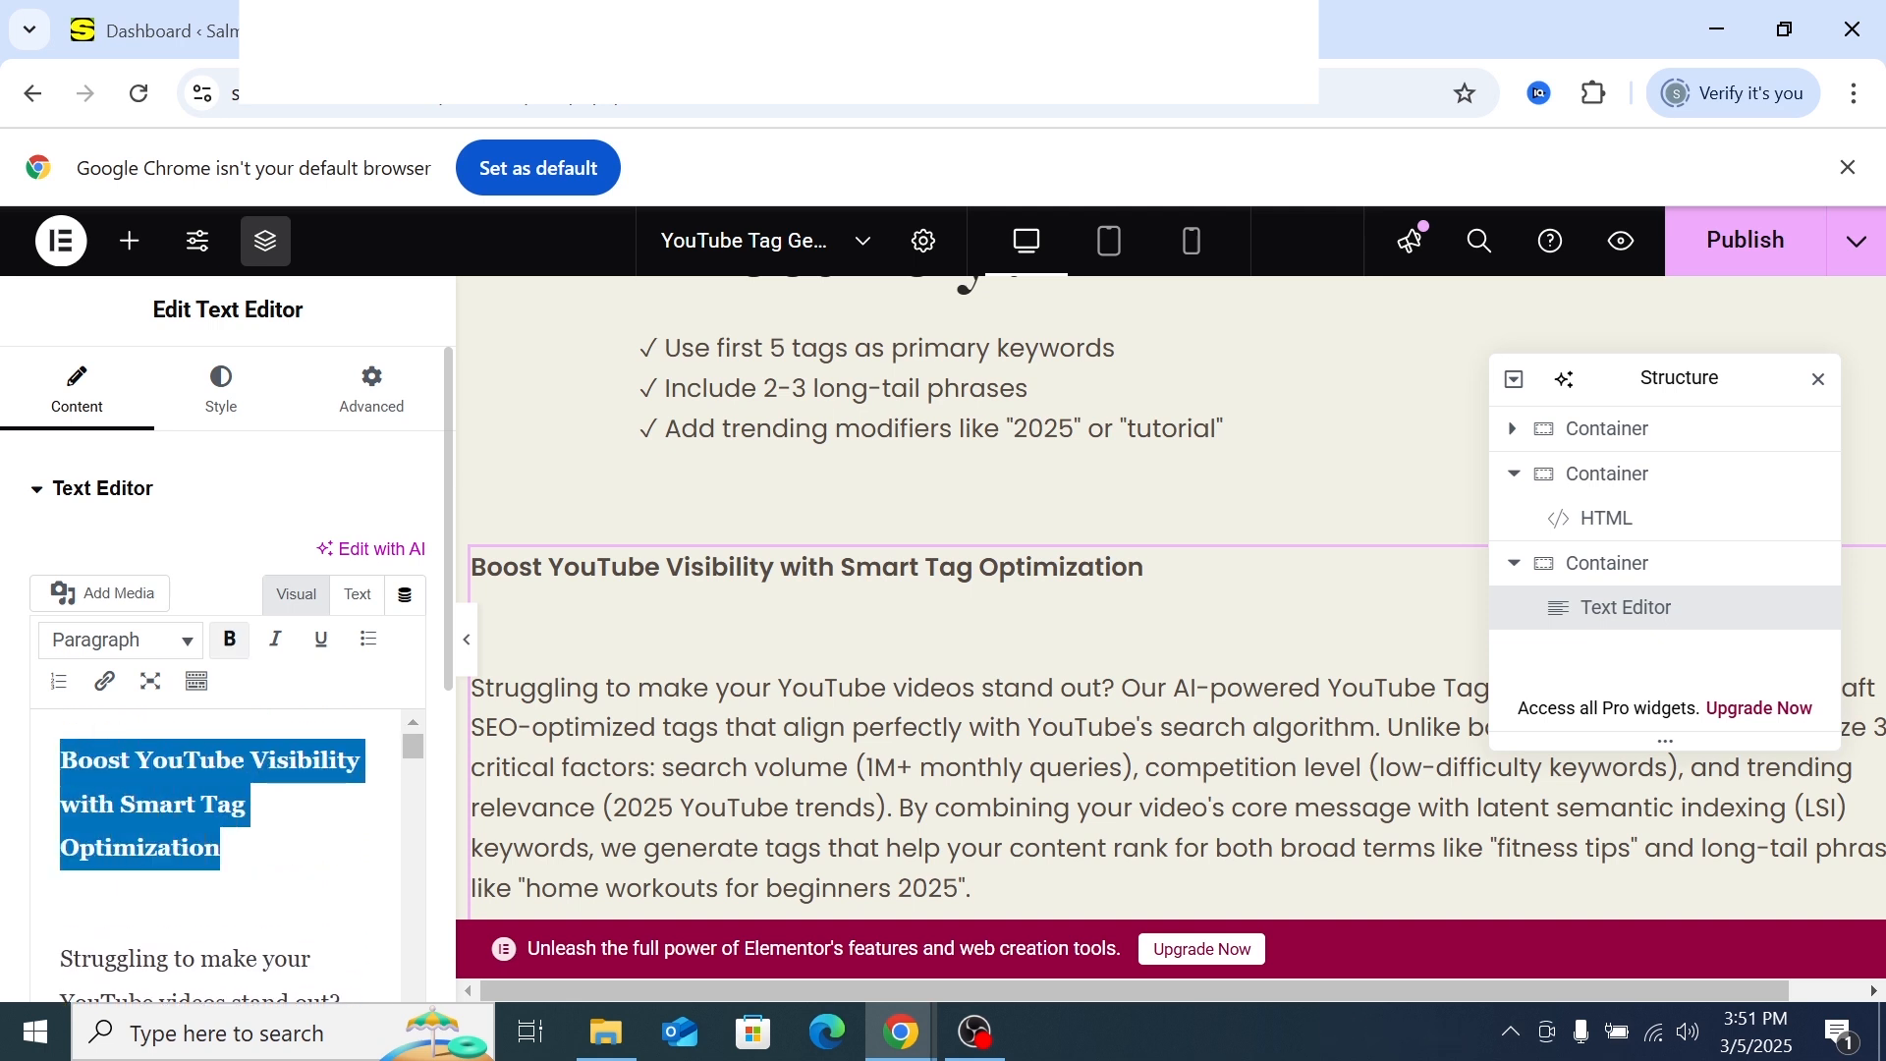
left_click(175, 650)
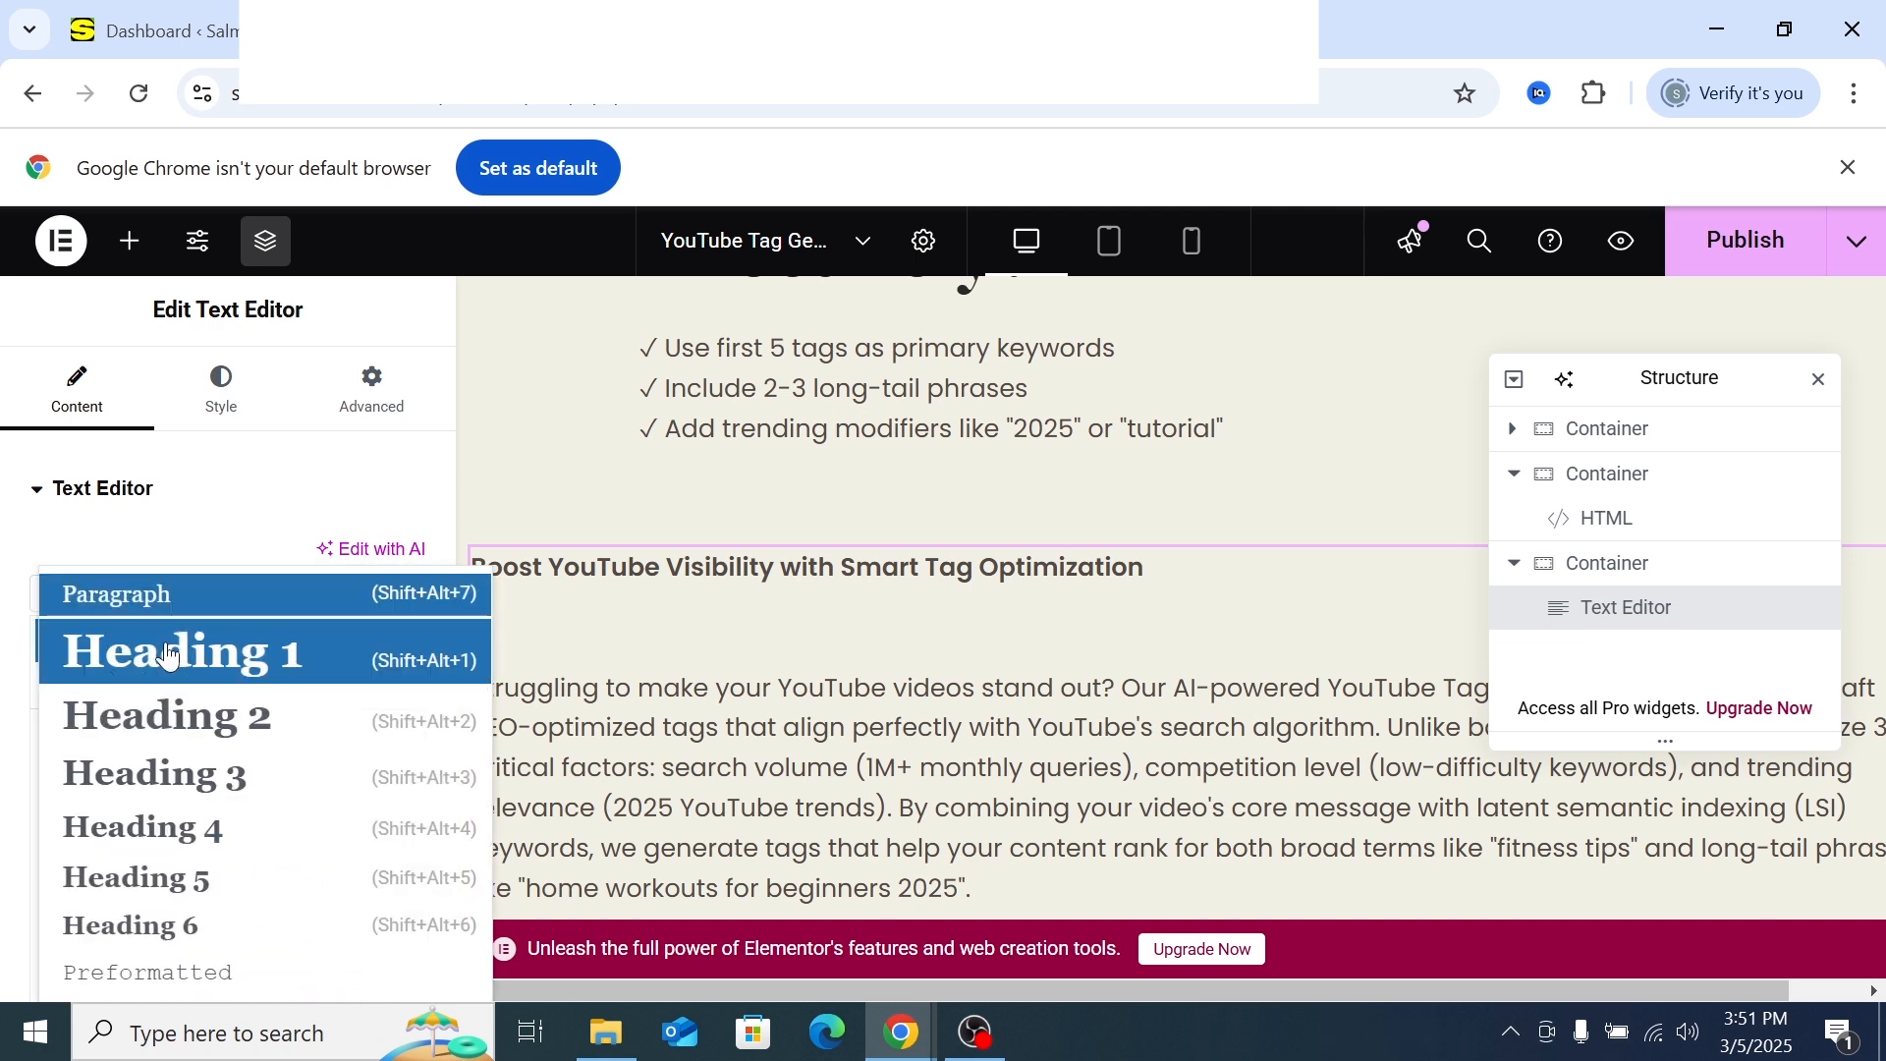
left_click(192, 776)
left_click(295, 882)
scroll(648, 752, "up", 1)
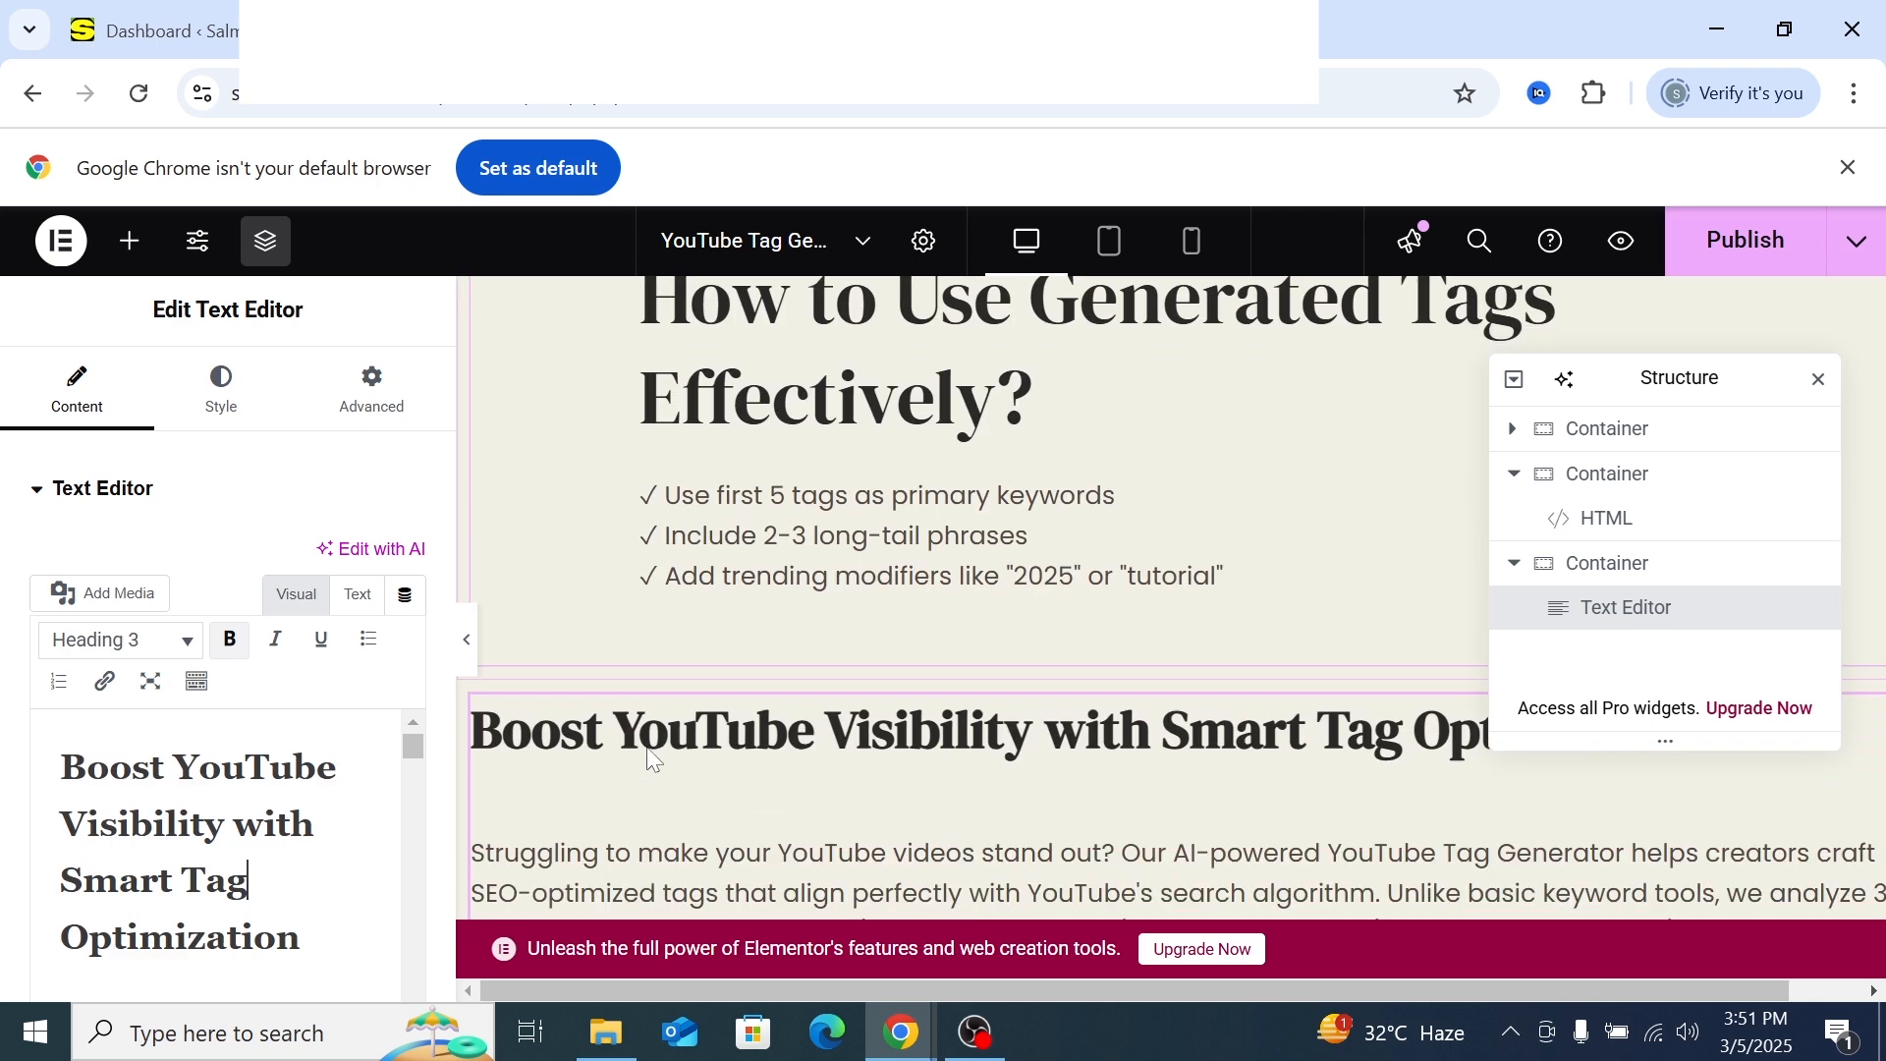
Publish the page with the "Boost YouTube Visibility with Smart Tag Optimization" subheading formatted as Heading 3
scroll(648, 751, "down", 1)
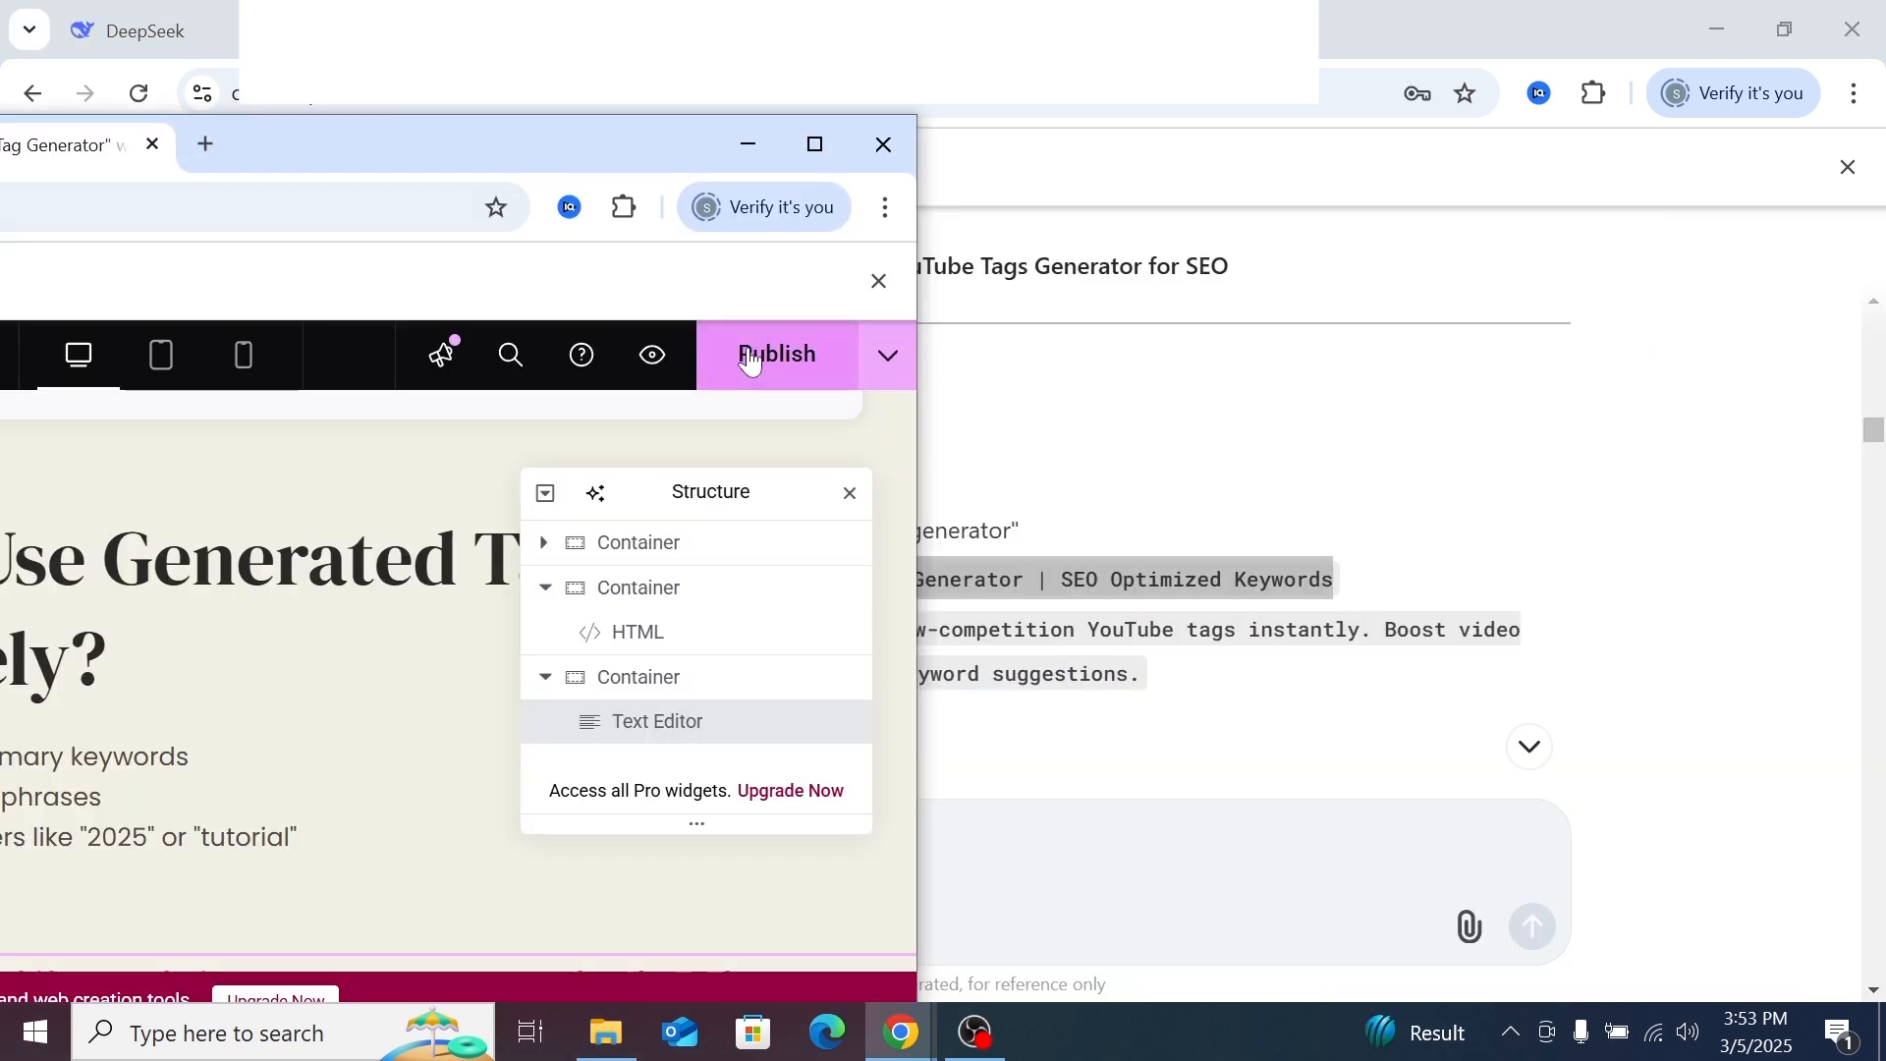
left_click(751, 361)
left_click(817, 142)
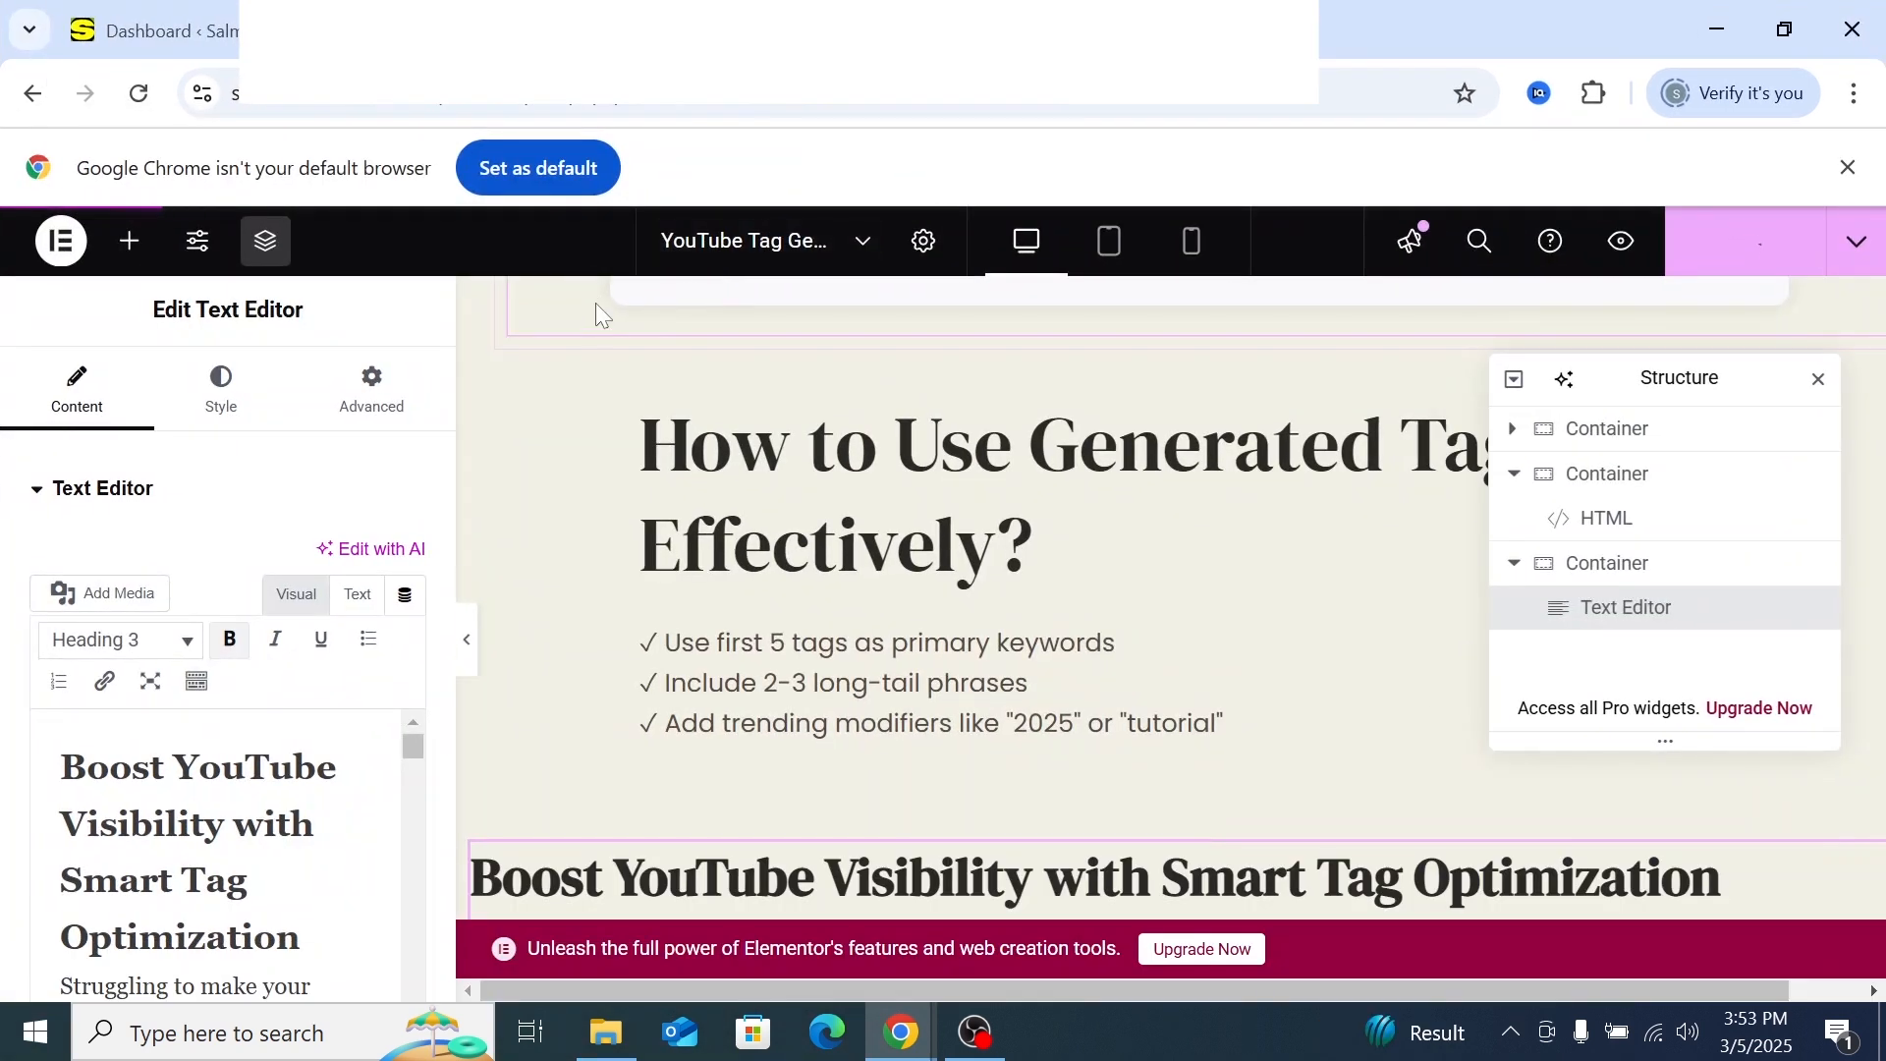
scroll(547, 501, "down", 2)
scroll(535, 514, "up", 2)
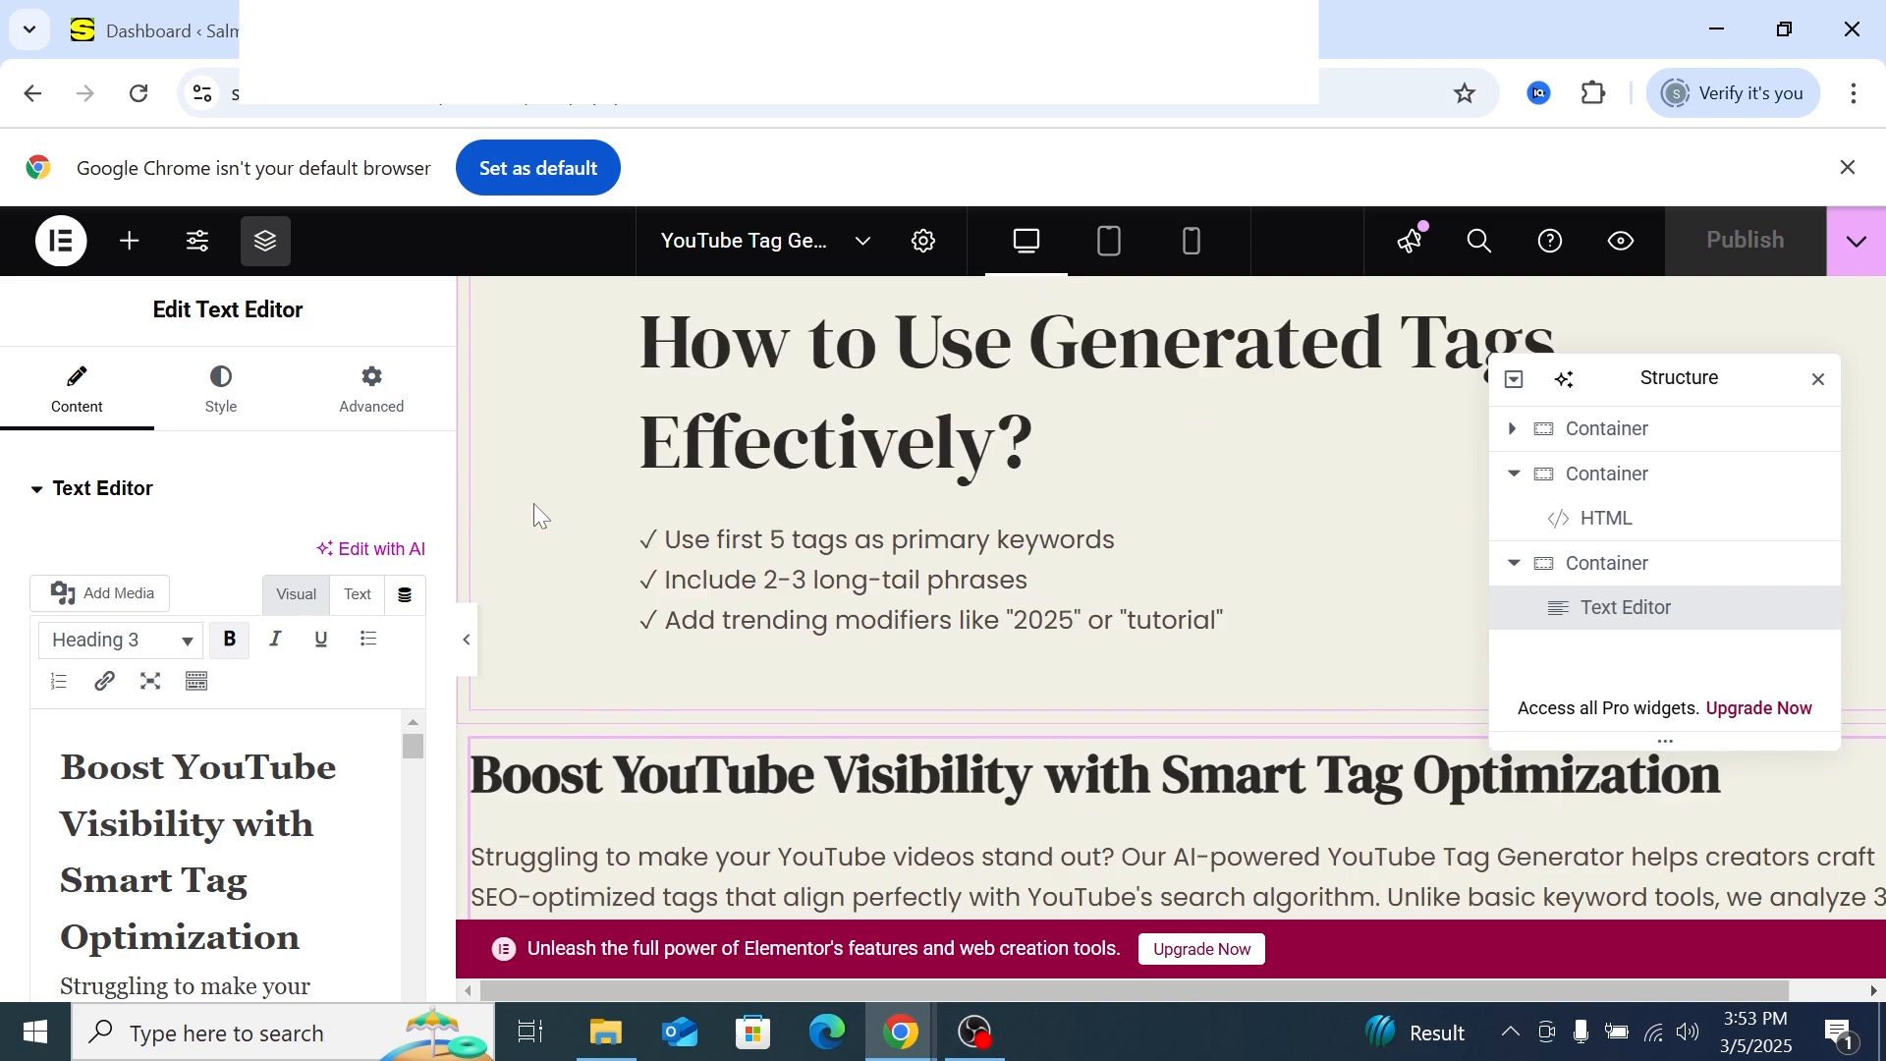
Reload the live YouTube Tag Generator page and check how the "Boost YouTube Visibility with Smart Tag Optimization" subheading appears
left_click(511, 29)
scroll(583, 563, "down", 6)
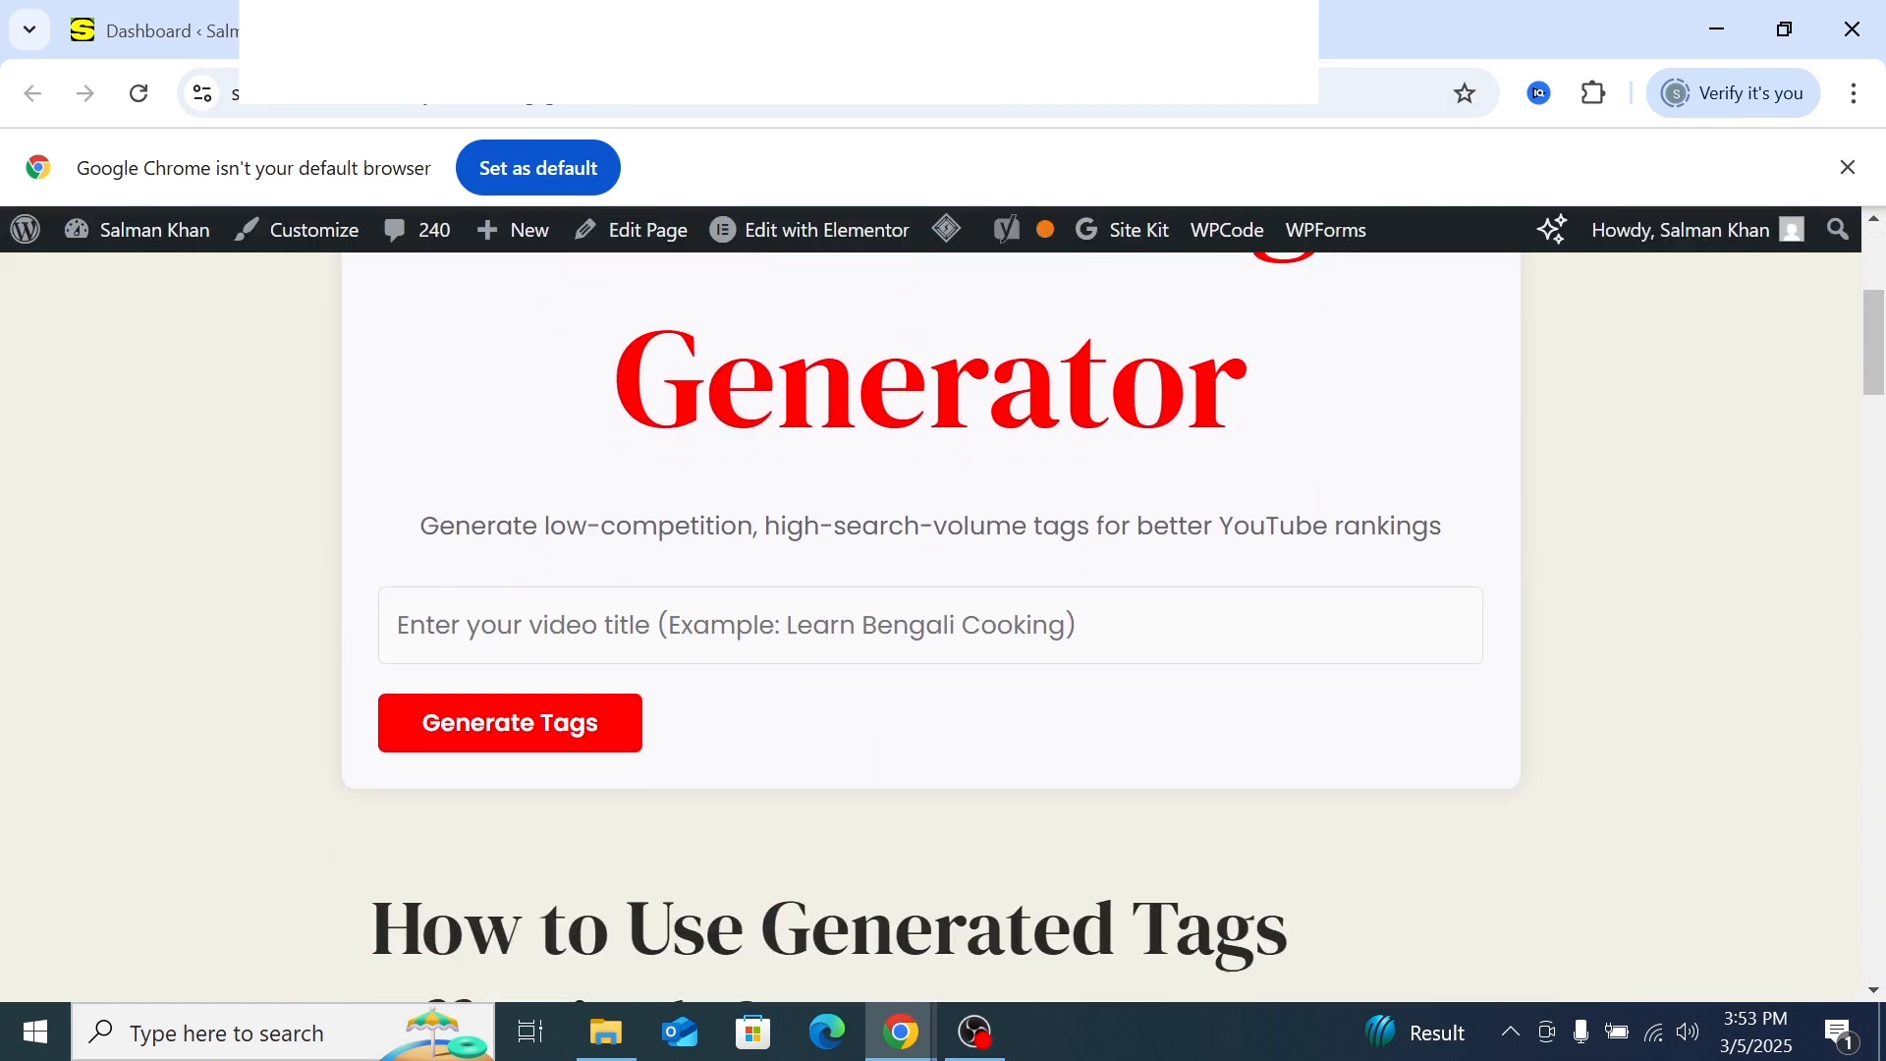
scroll(633, 644, "down", 8)
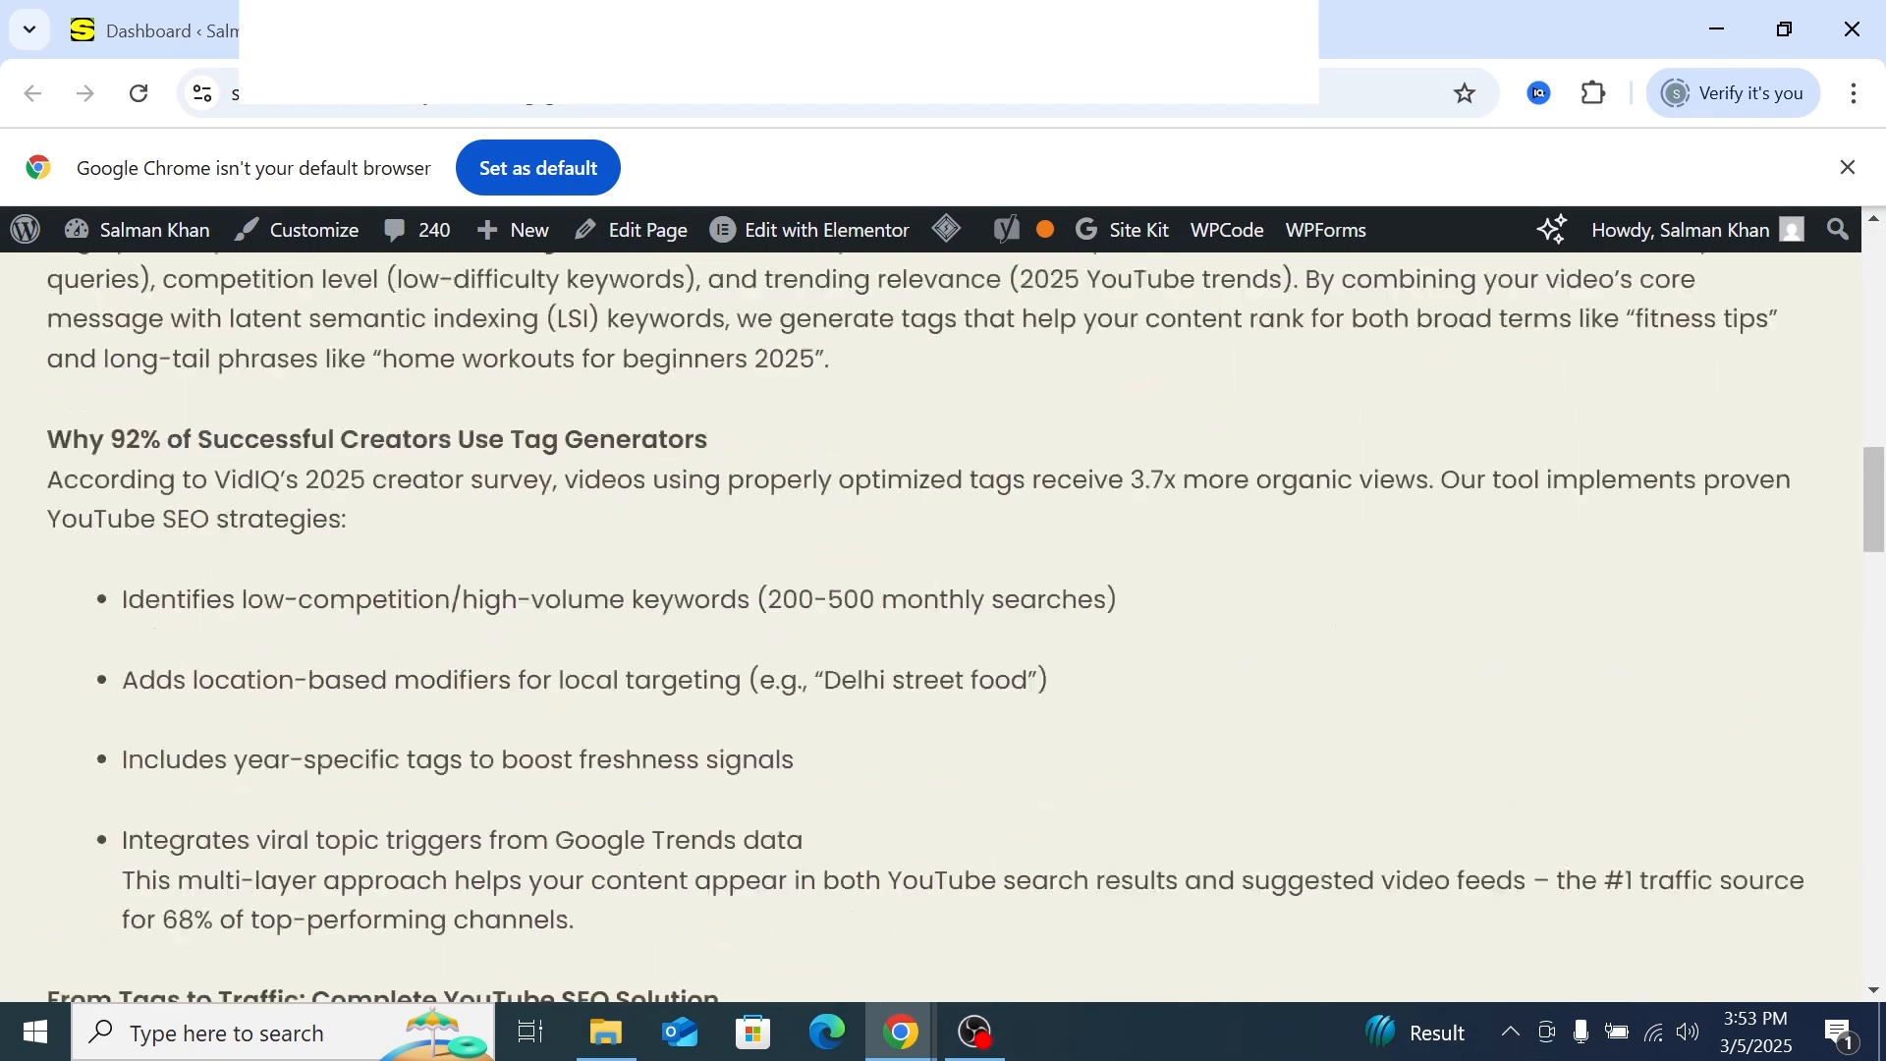
scroll(633, 644, "up", 4)
left_click(138, 92)
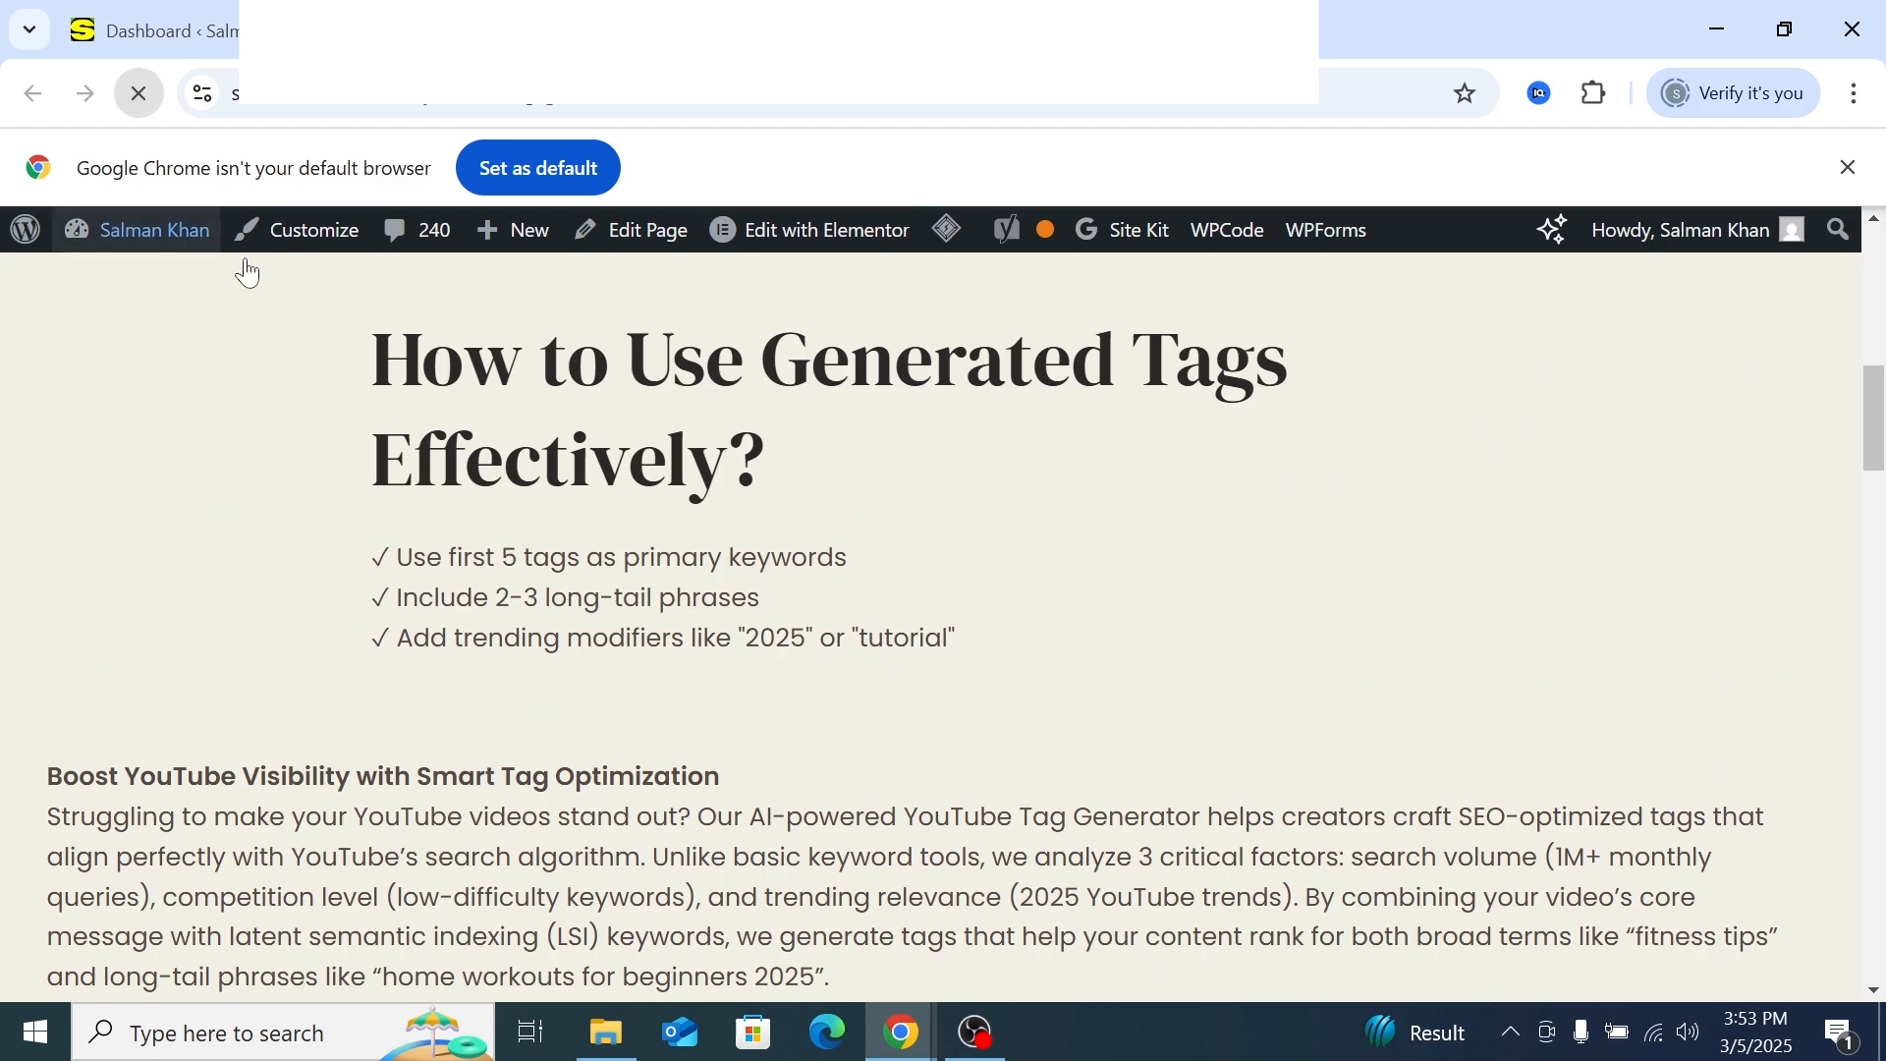
scroll(653, 621, "up", 7)
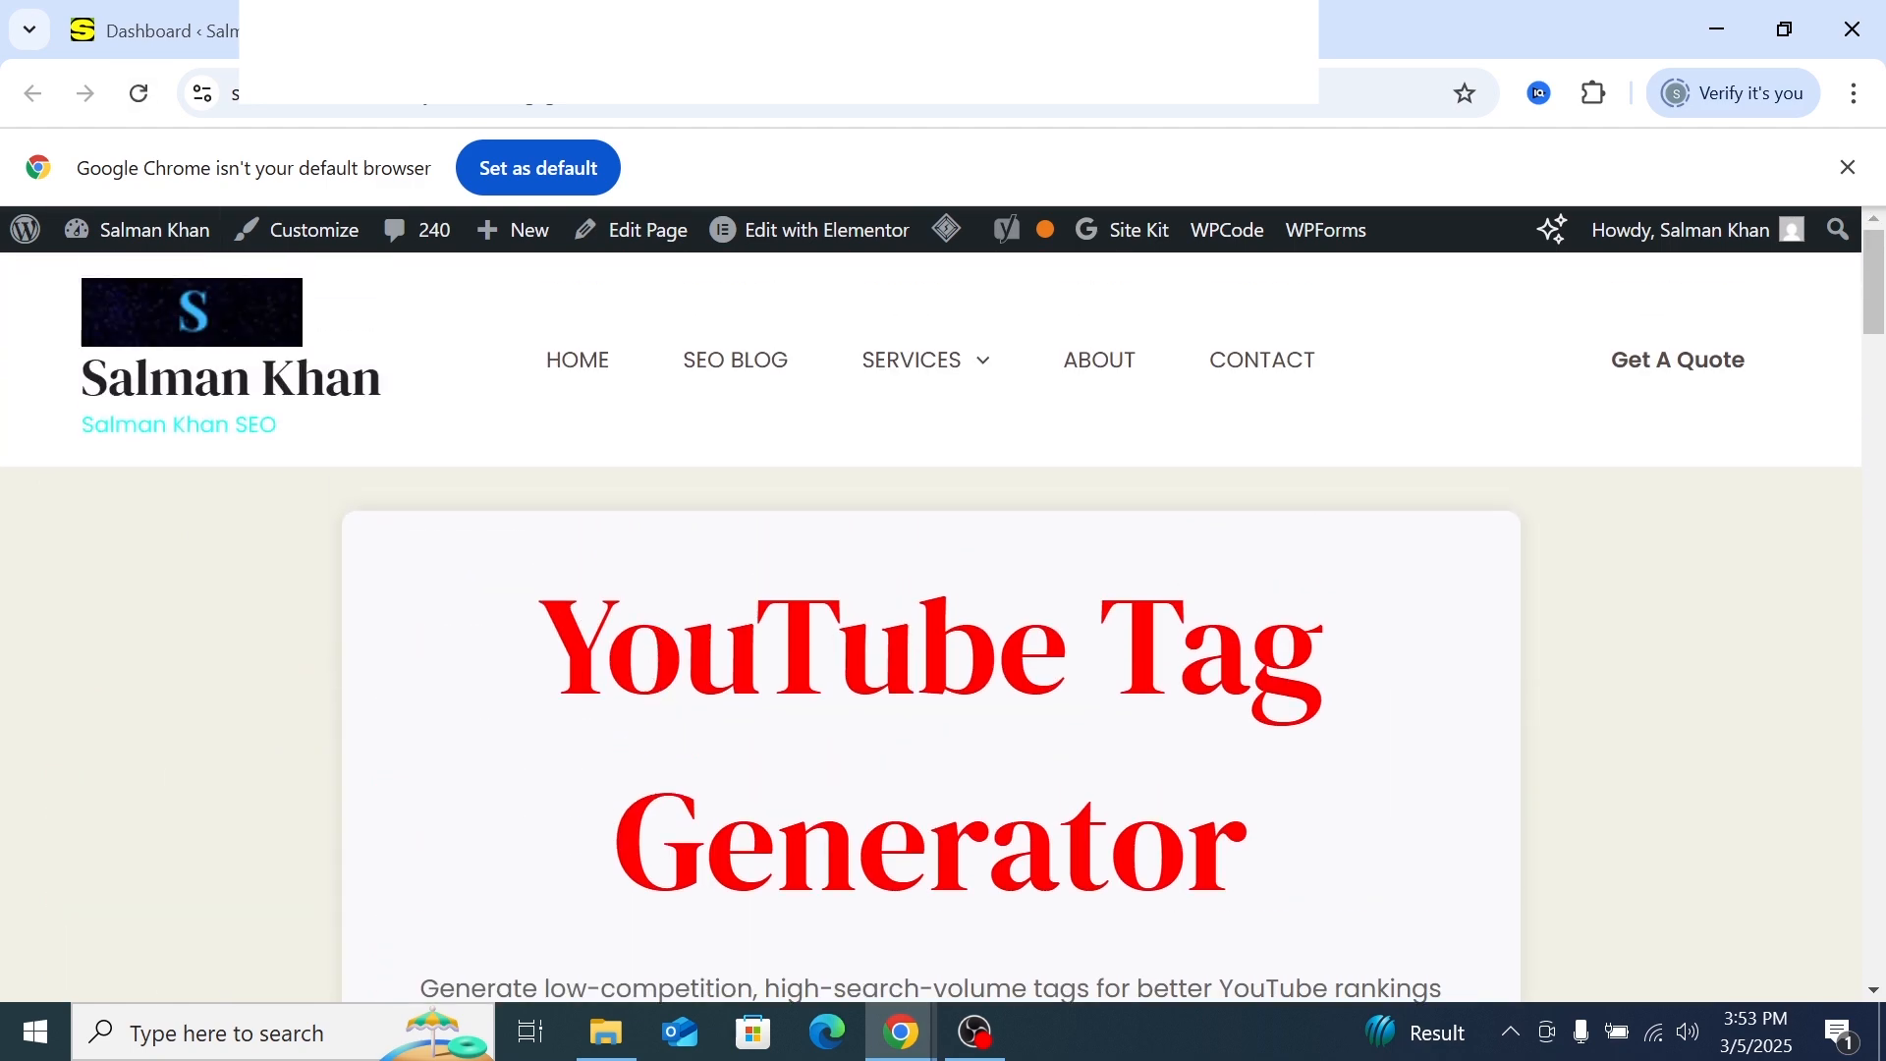
scroll(652, 621, "down", 3)
scroll(943, 626, "down", 10)
scroll(943, 625, "up", 6)
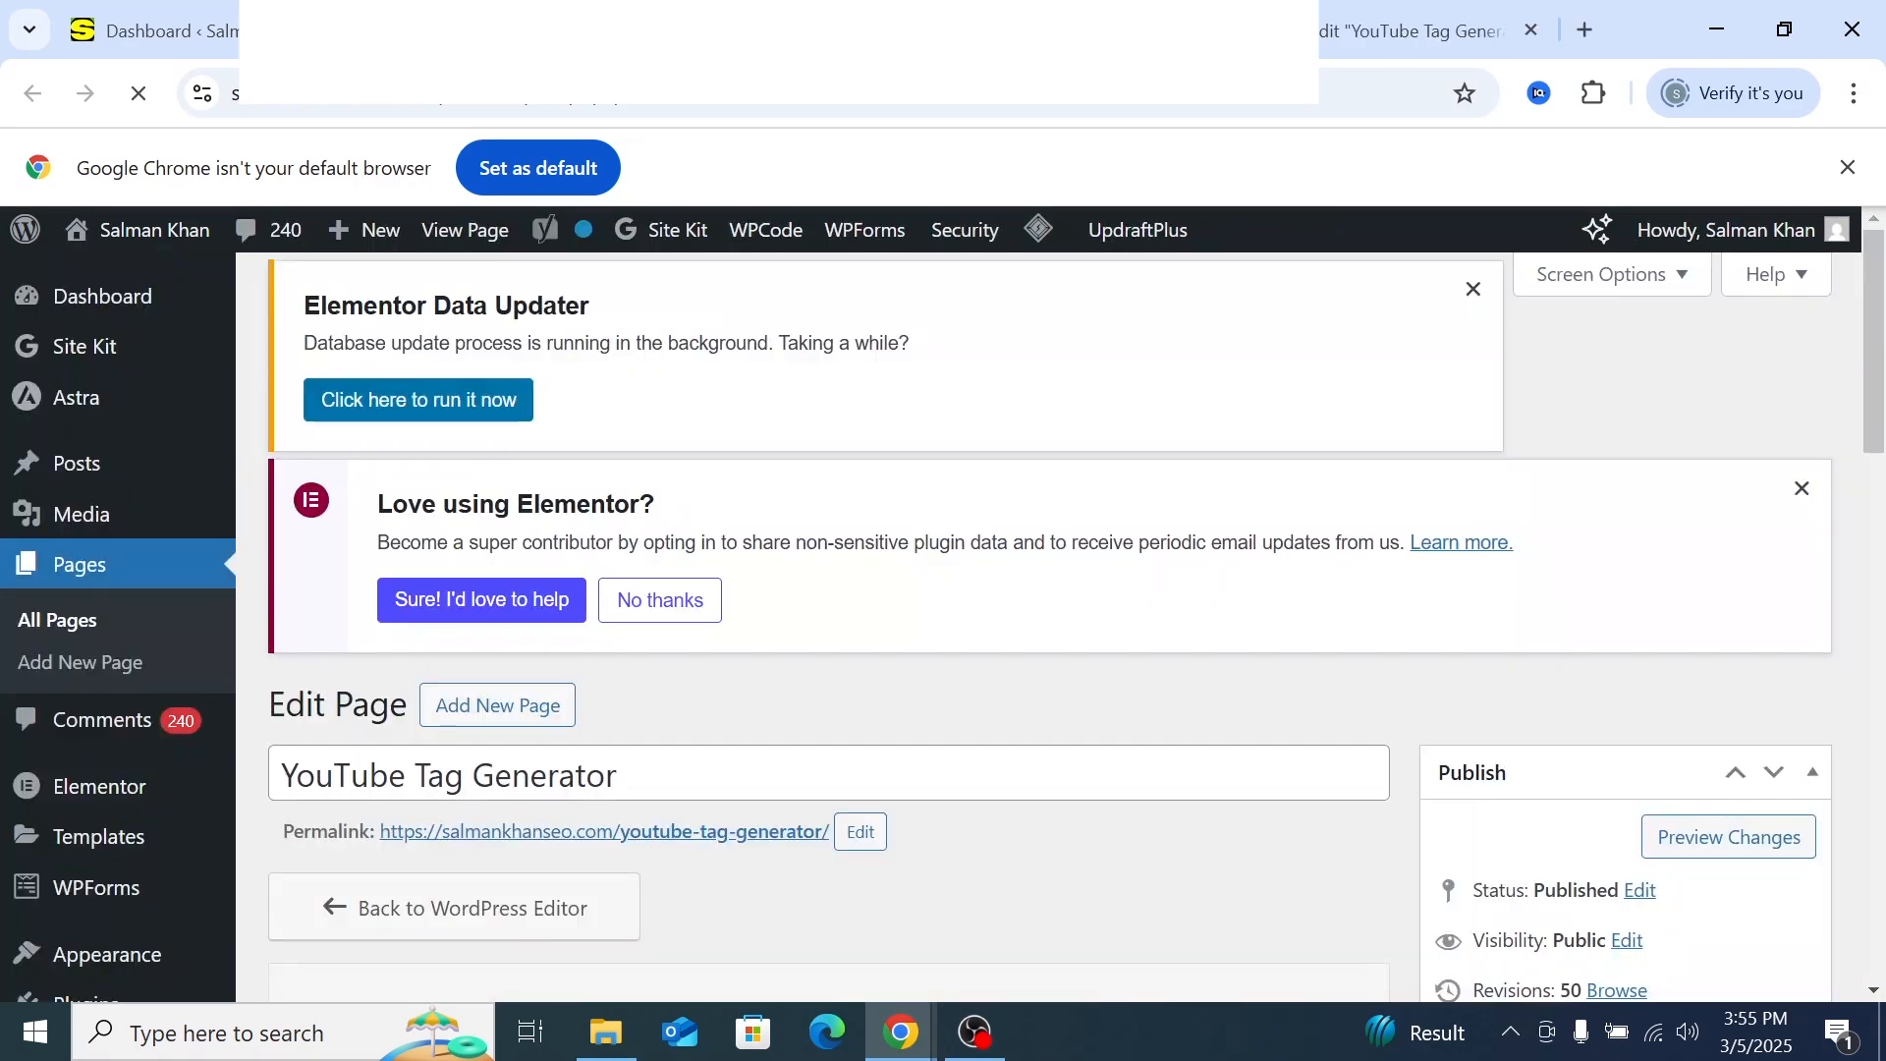
On the YouTube Tag Generator edit page, expand Yoast's SEO analysis and review its problems and good results
scroll(527, 586, "down", 8)
scroll(528, 587, "up", 5)
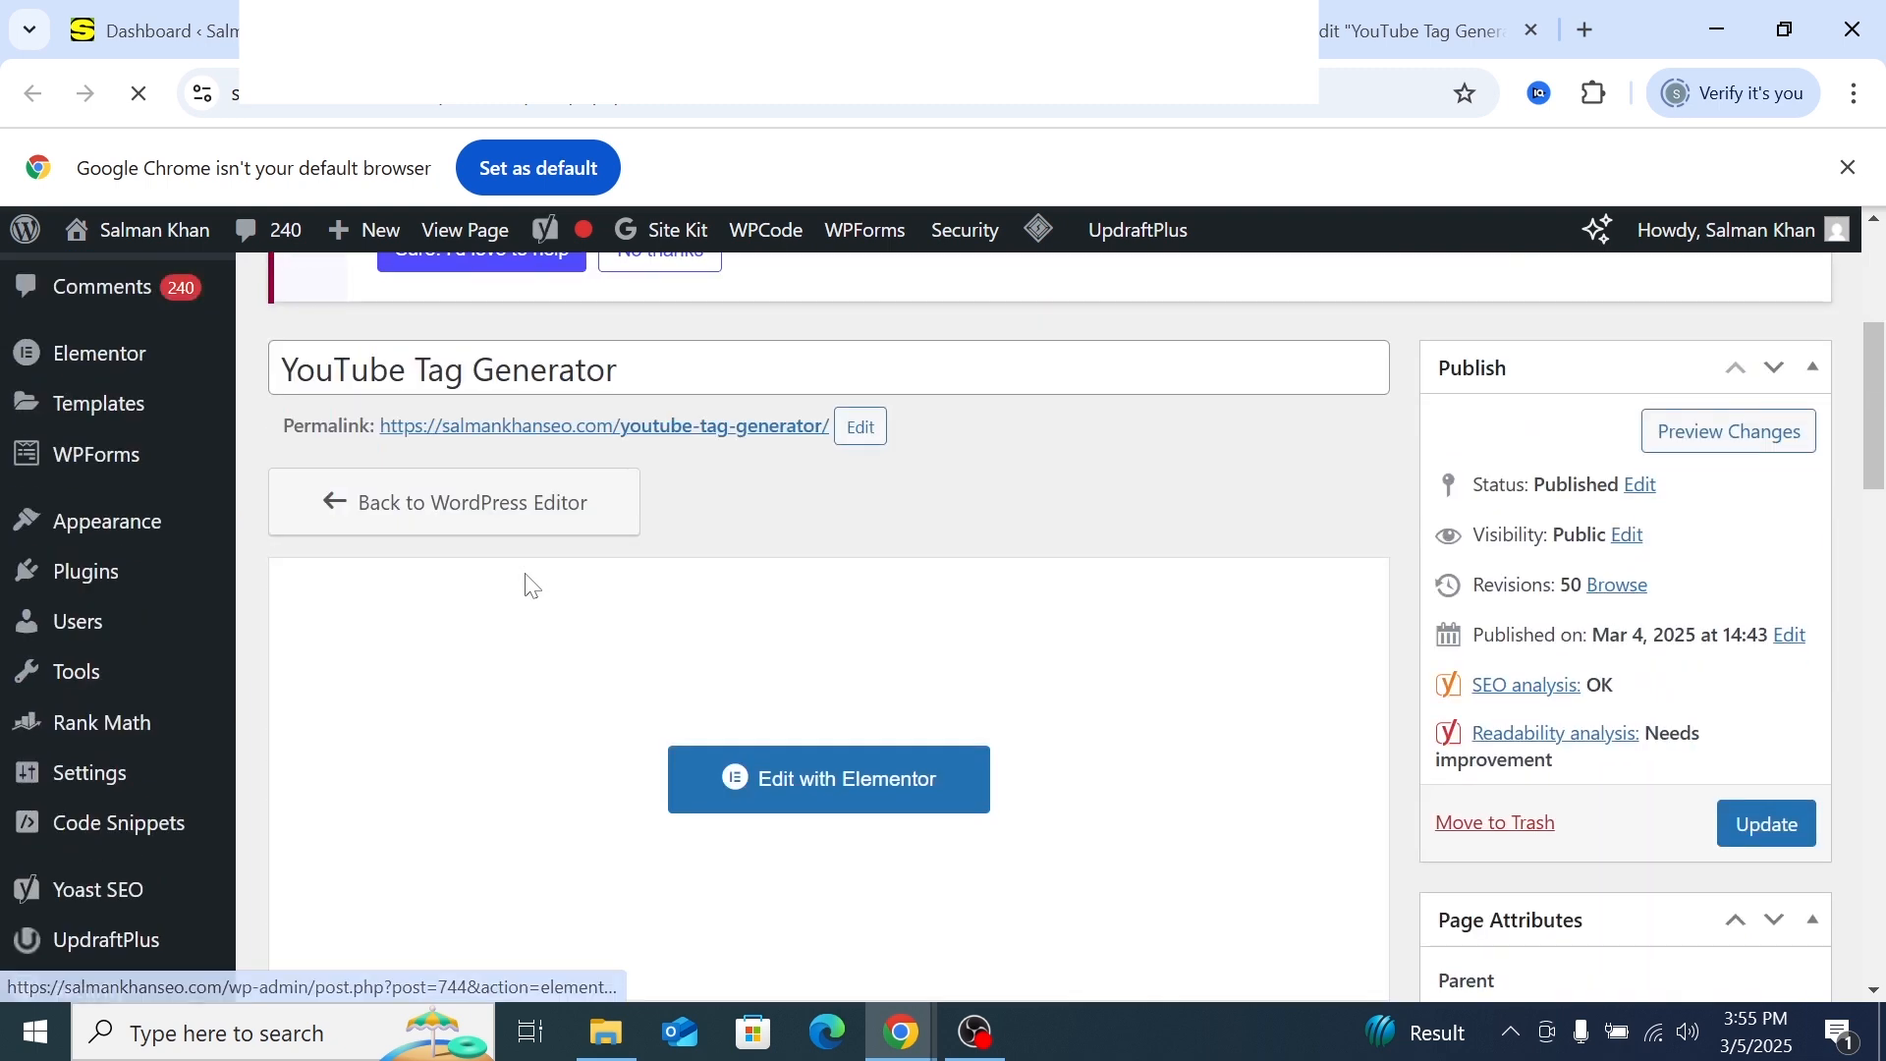
scroll(527, 586, "down", 11)
scroll(540, 590, "up", 1)
left_click(649, 604)
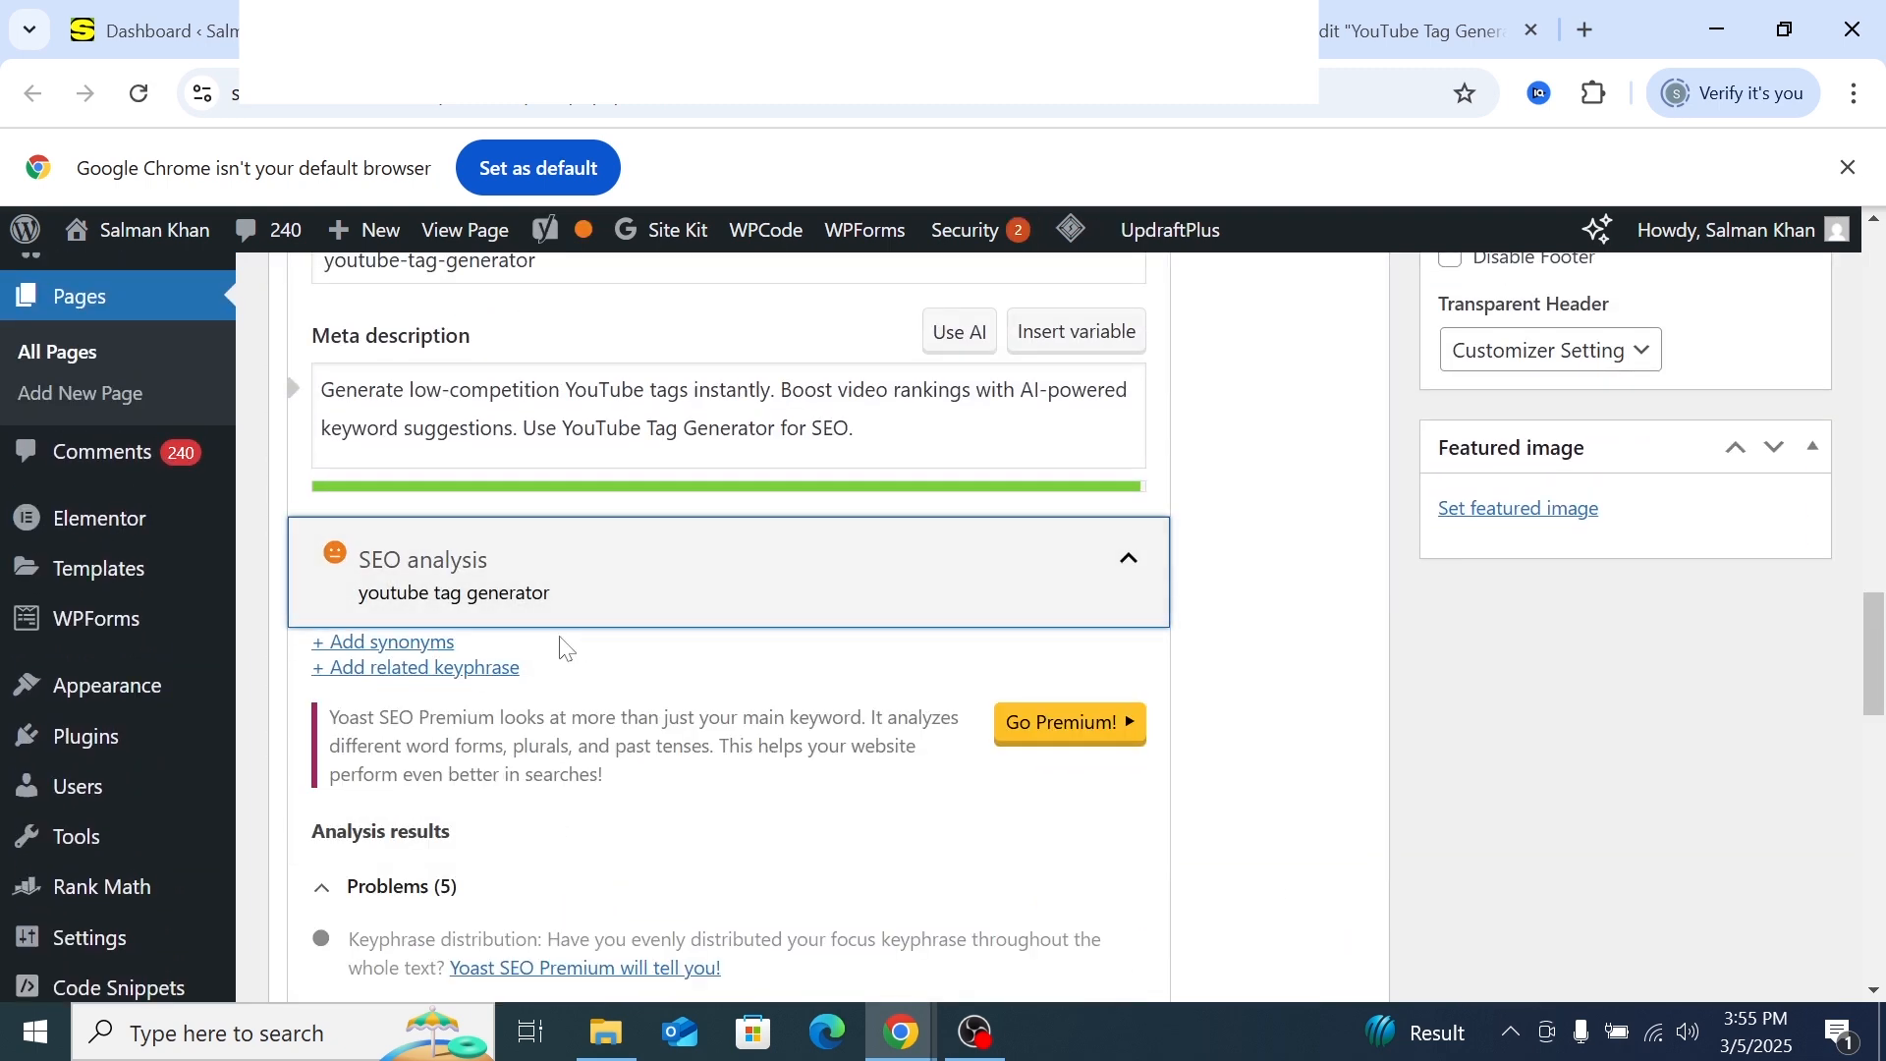
scroll(501, 653, "down", 2)
scroll(499, 657, "down", 4)
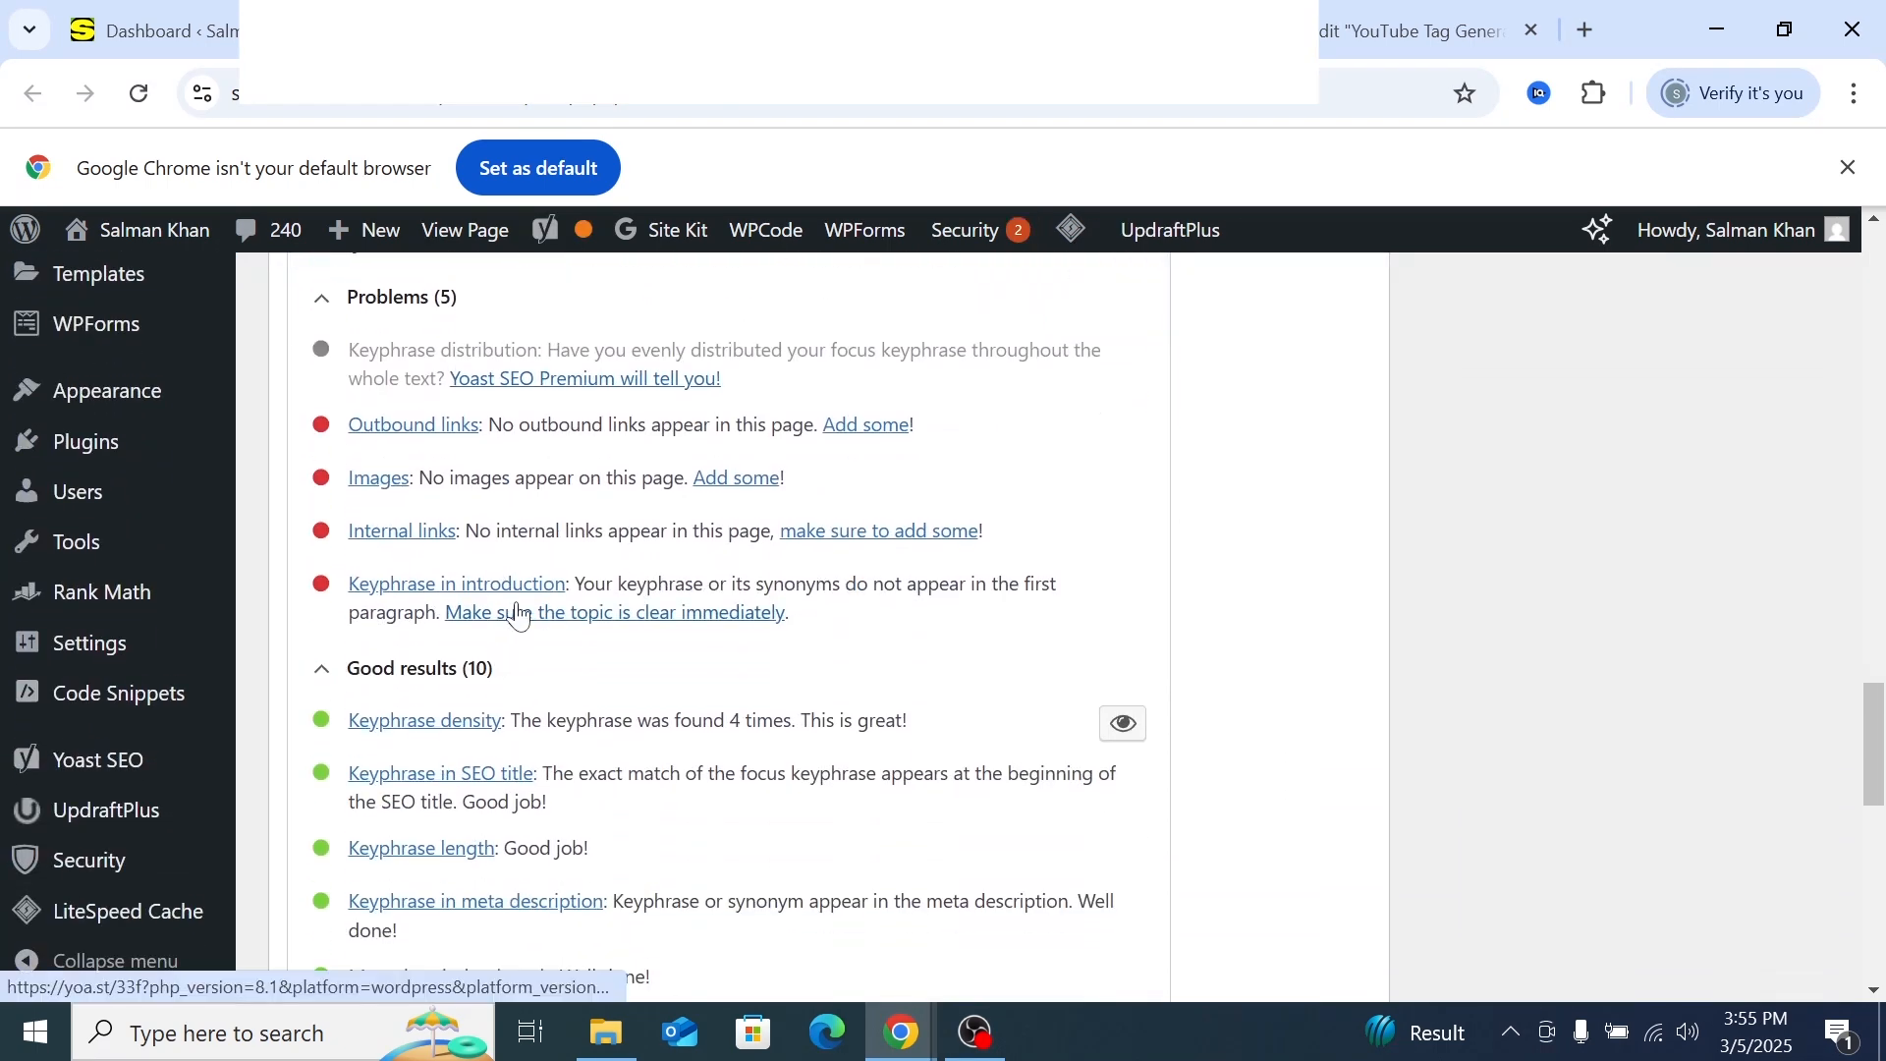
scroll(513, 619, "down", 2)
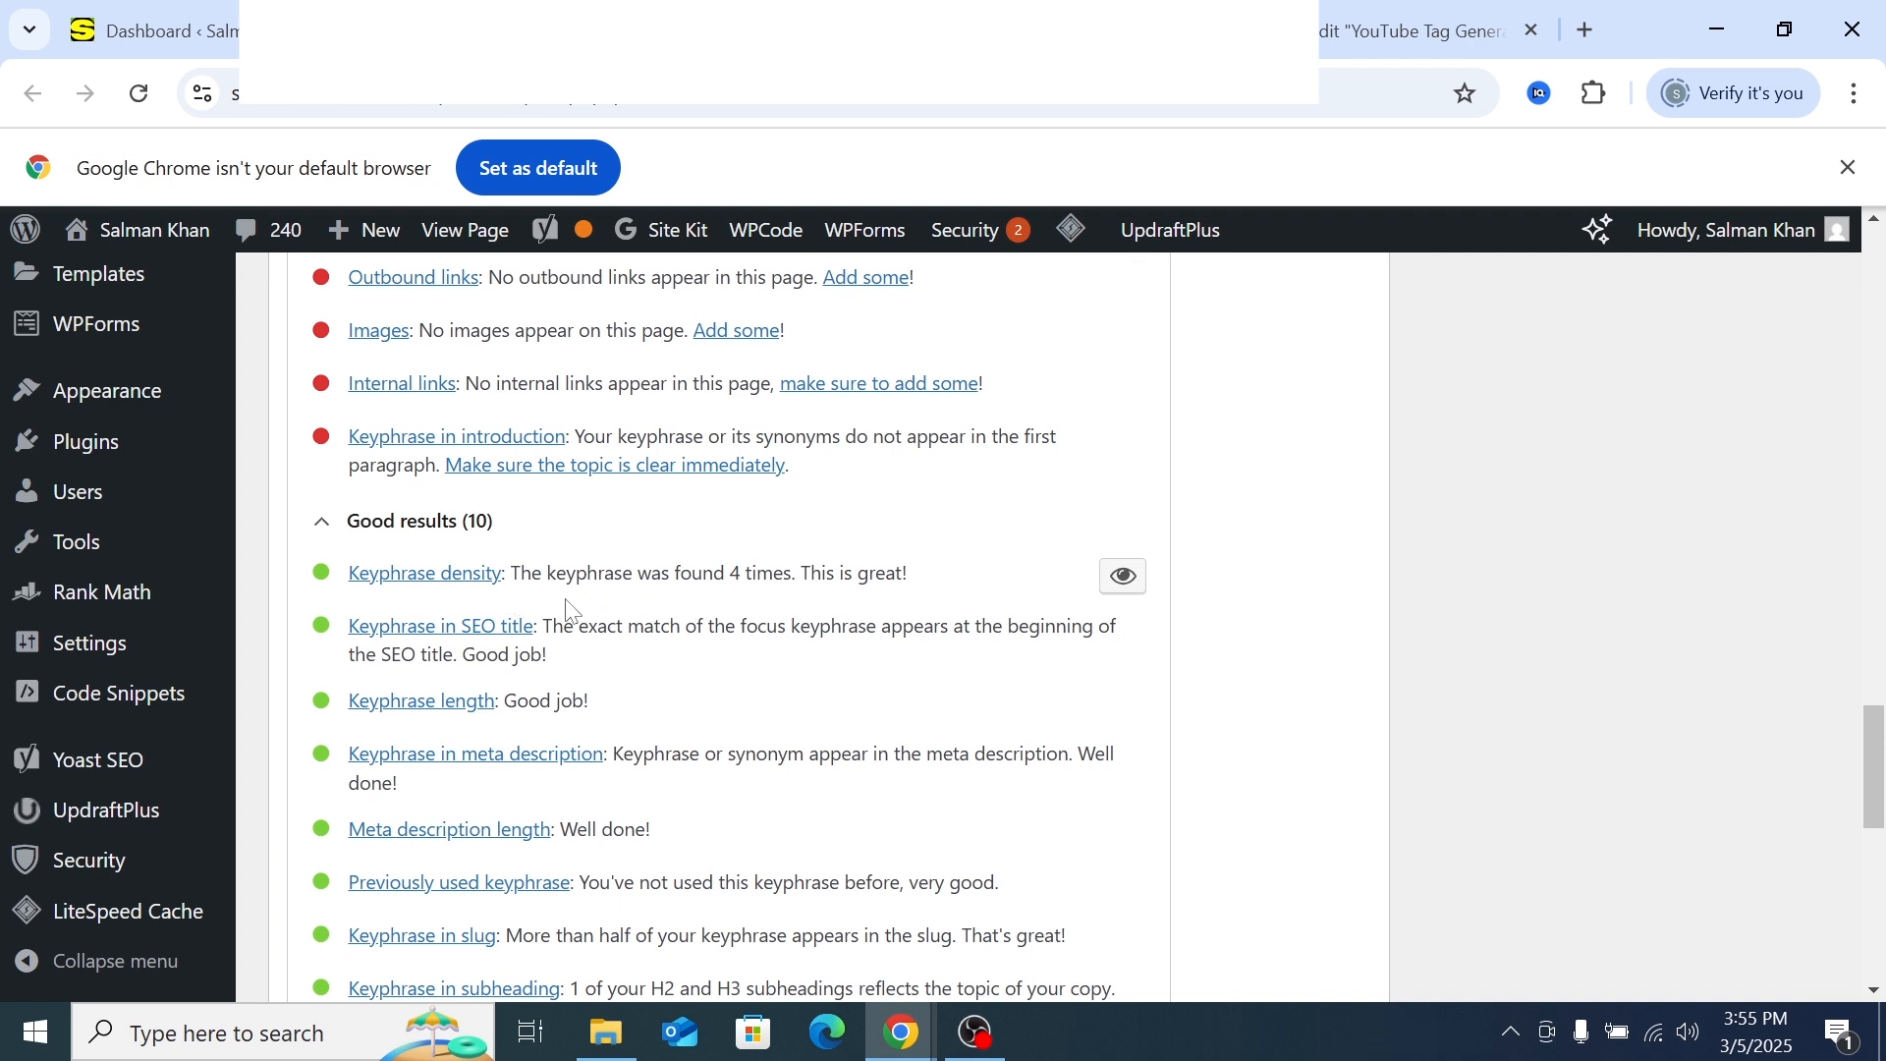
scroll(565, 619, "up", 1)
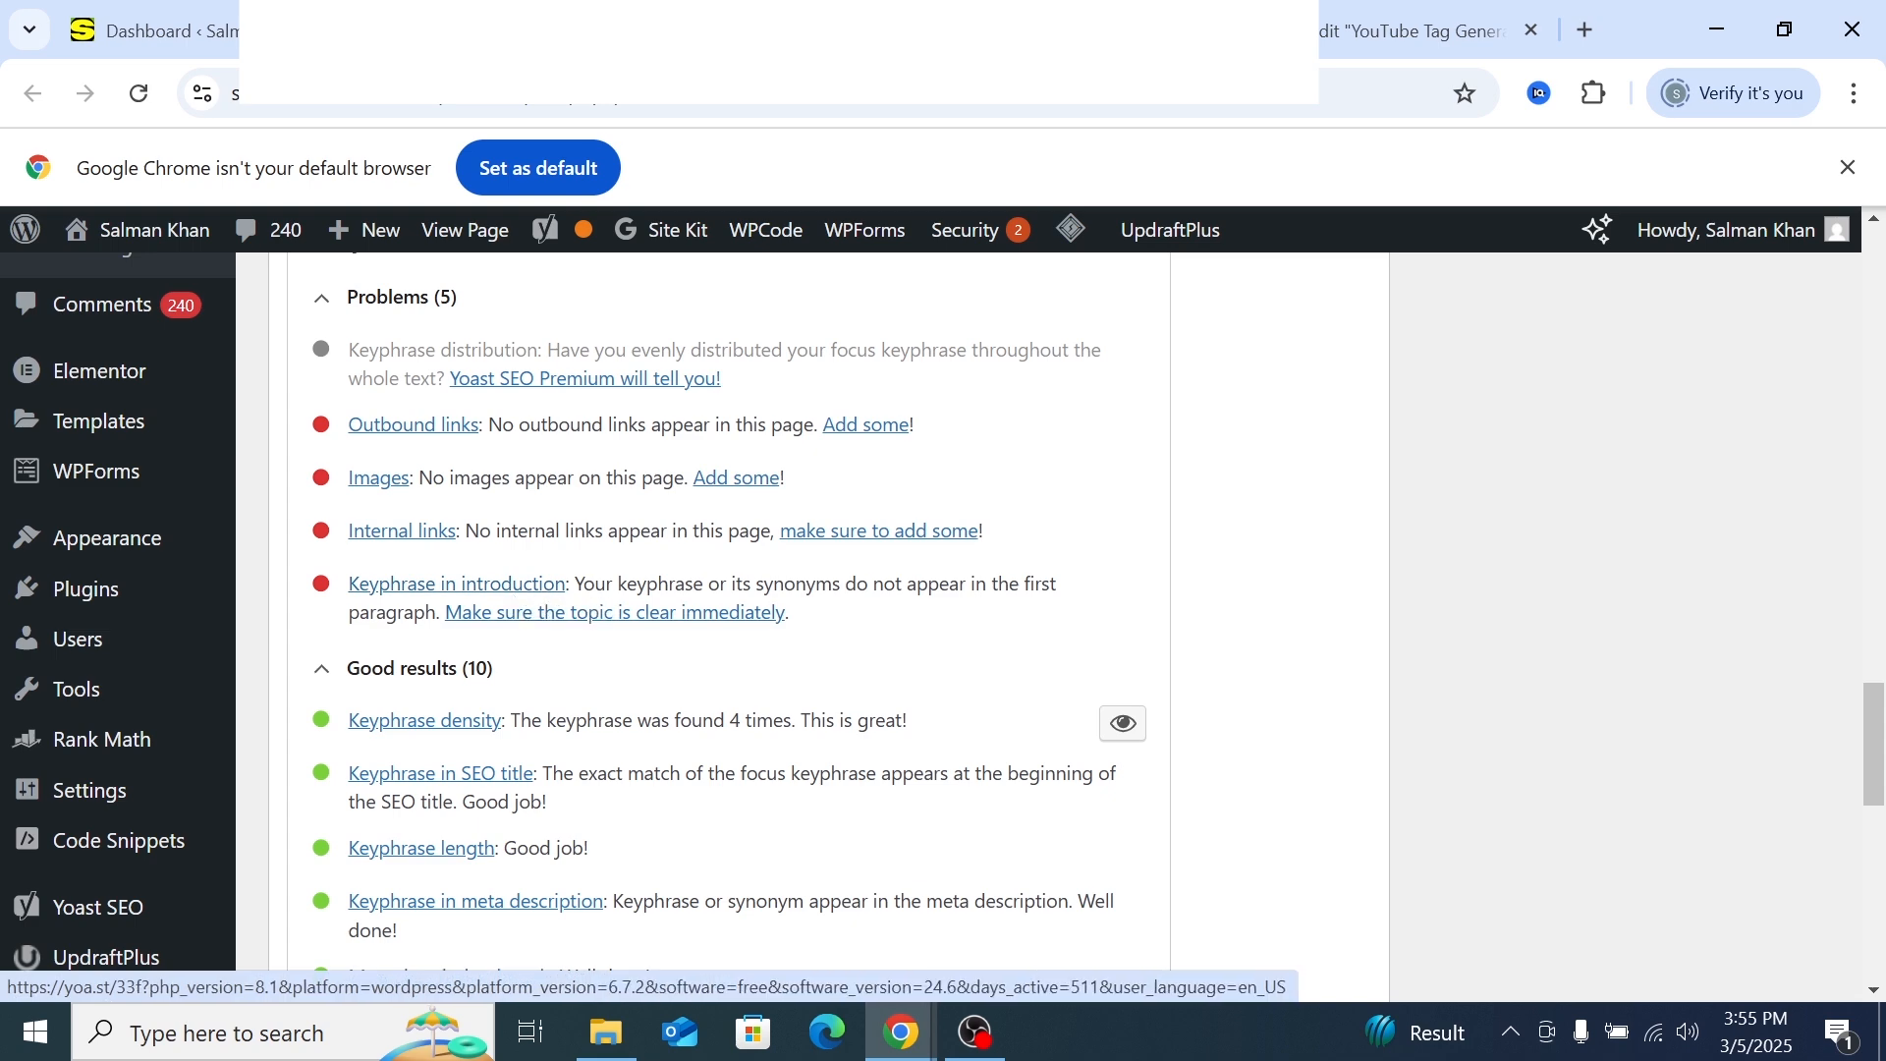
scroll(634, 666, "down", 1)
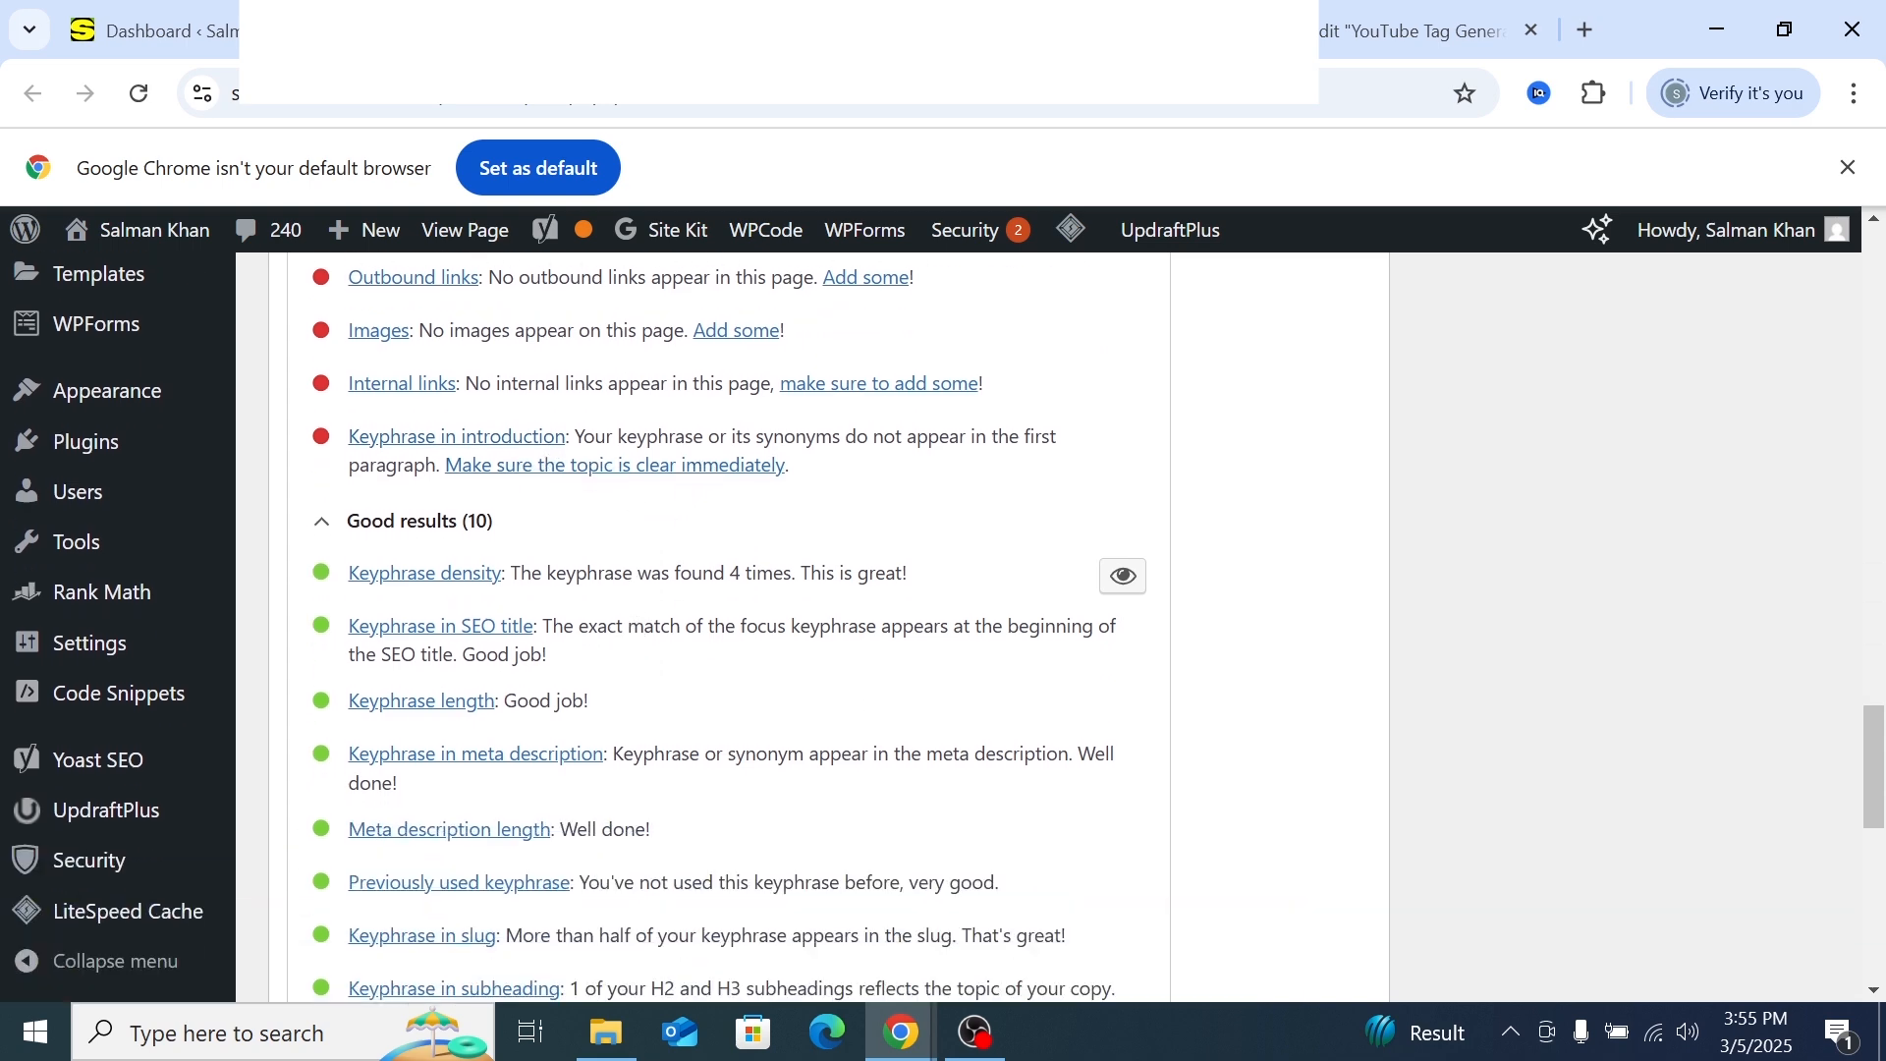
scroll(629, 659, "up", 1)
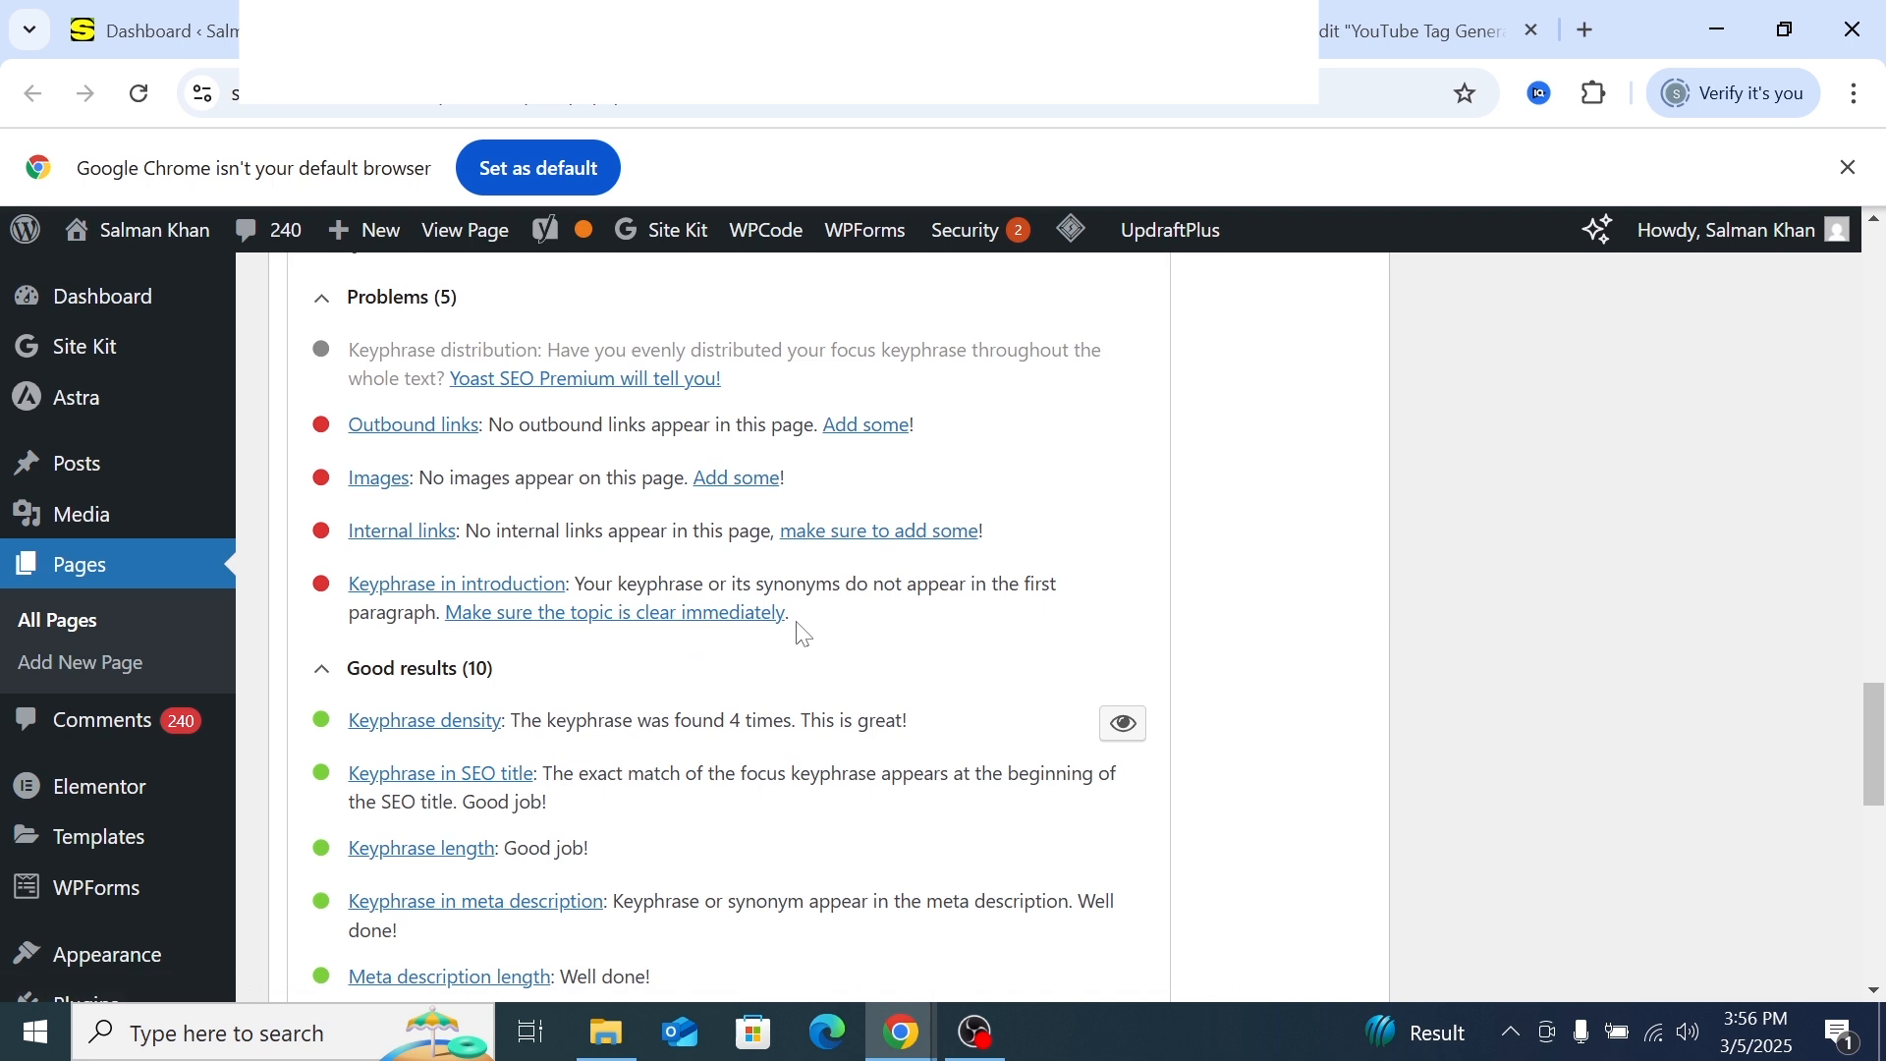
Highlight the "Keyphrase in introduction" problem text in the Yoast analysis to read it, toggling the good results list below
left_click_drag(796, 621, 578, 588)
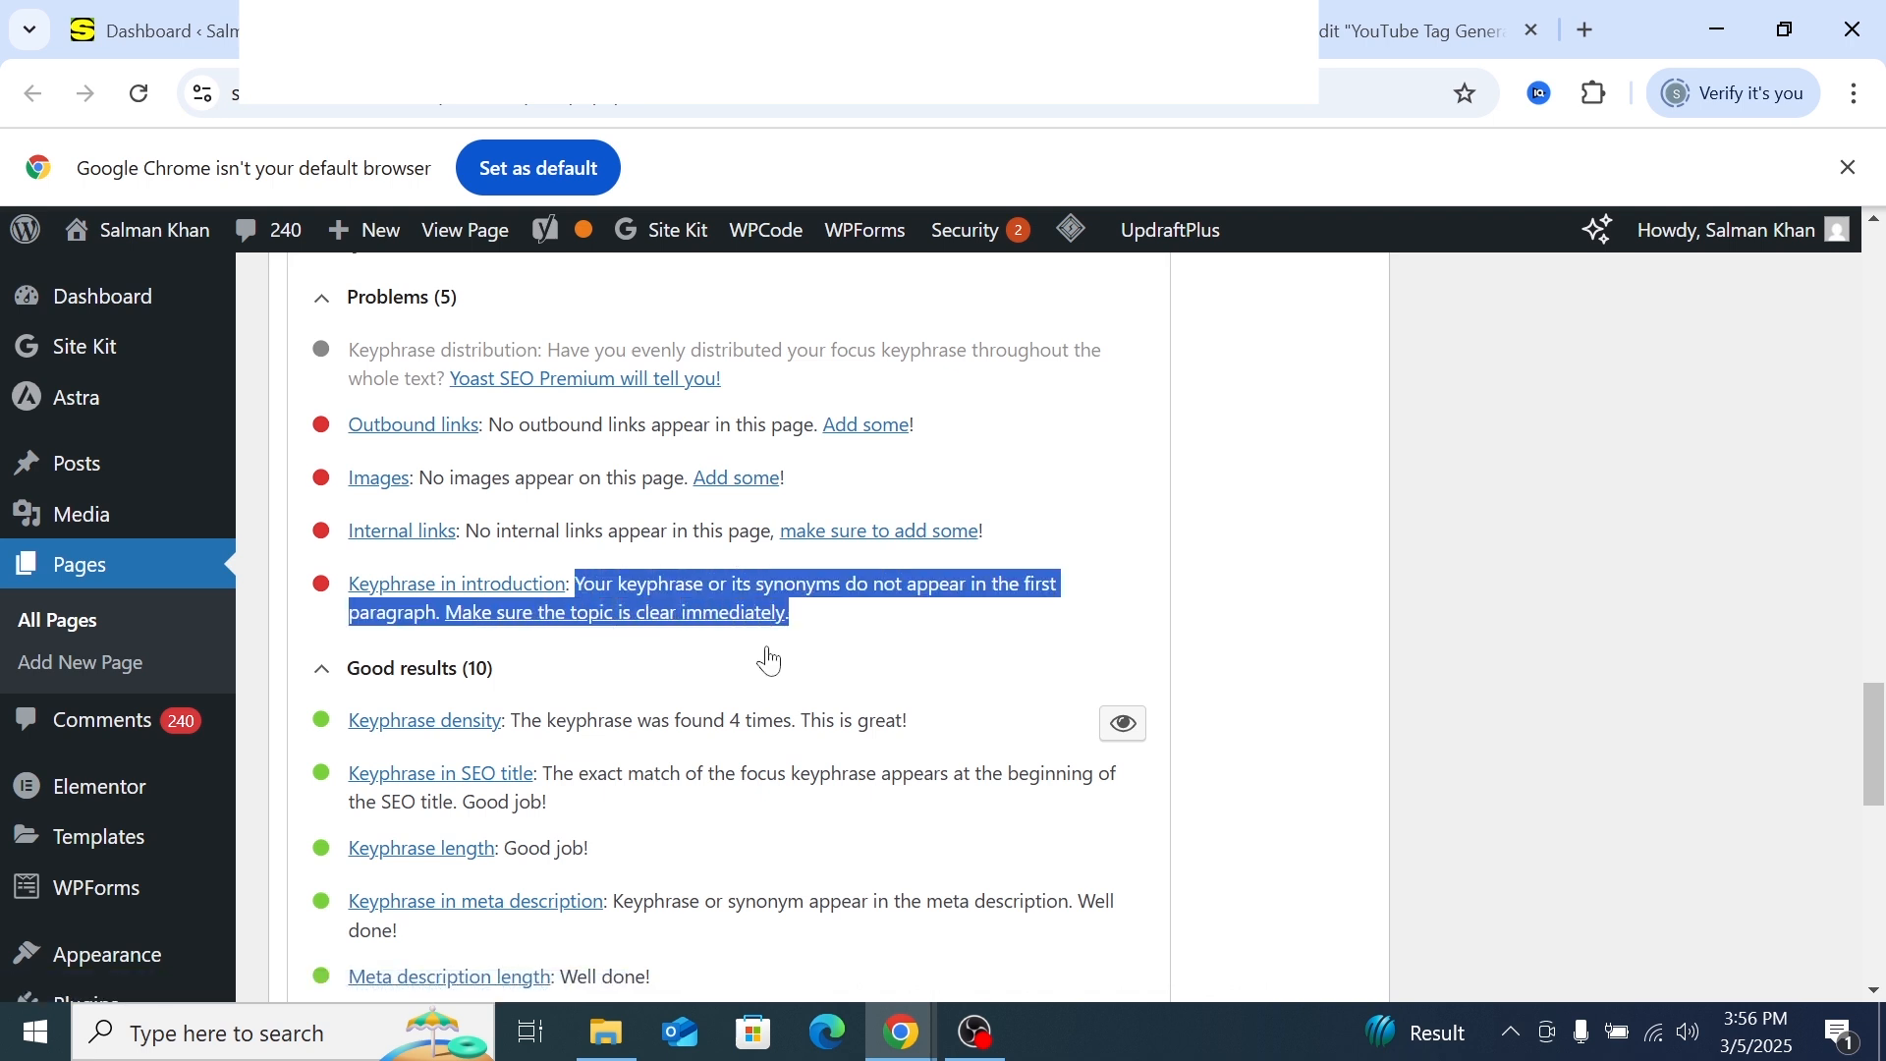
left_click(727, 672)
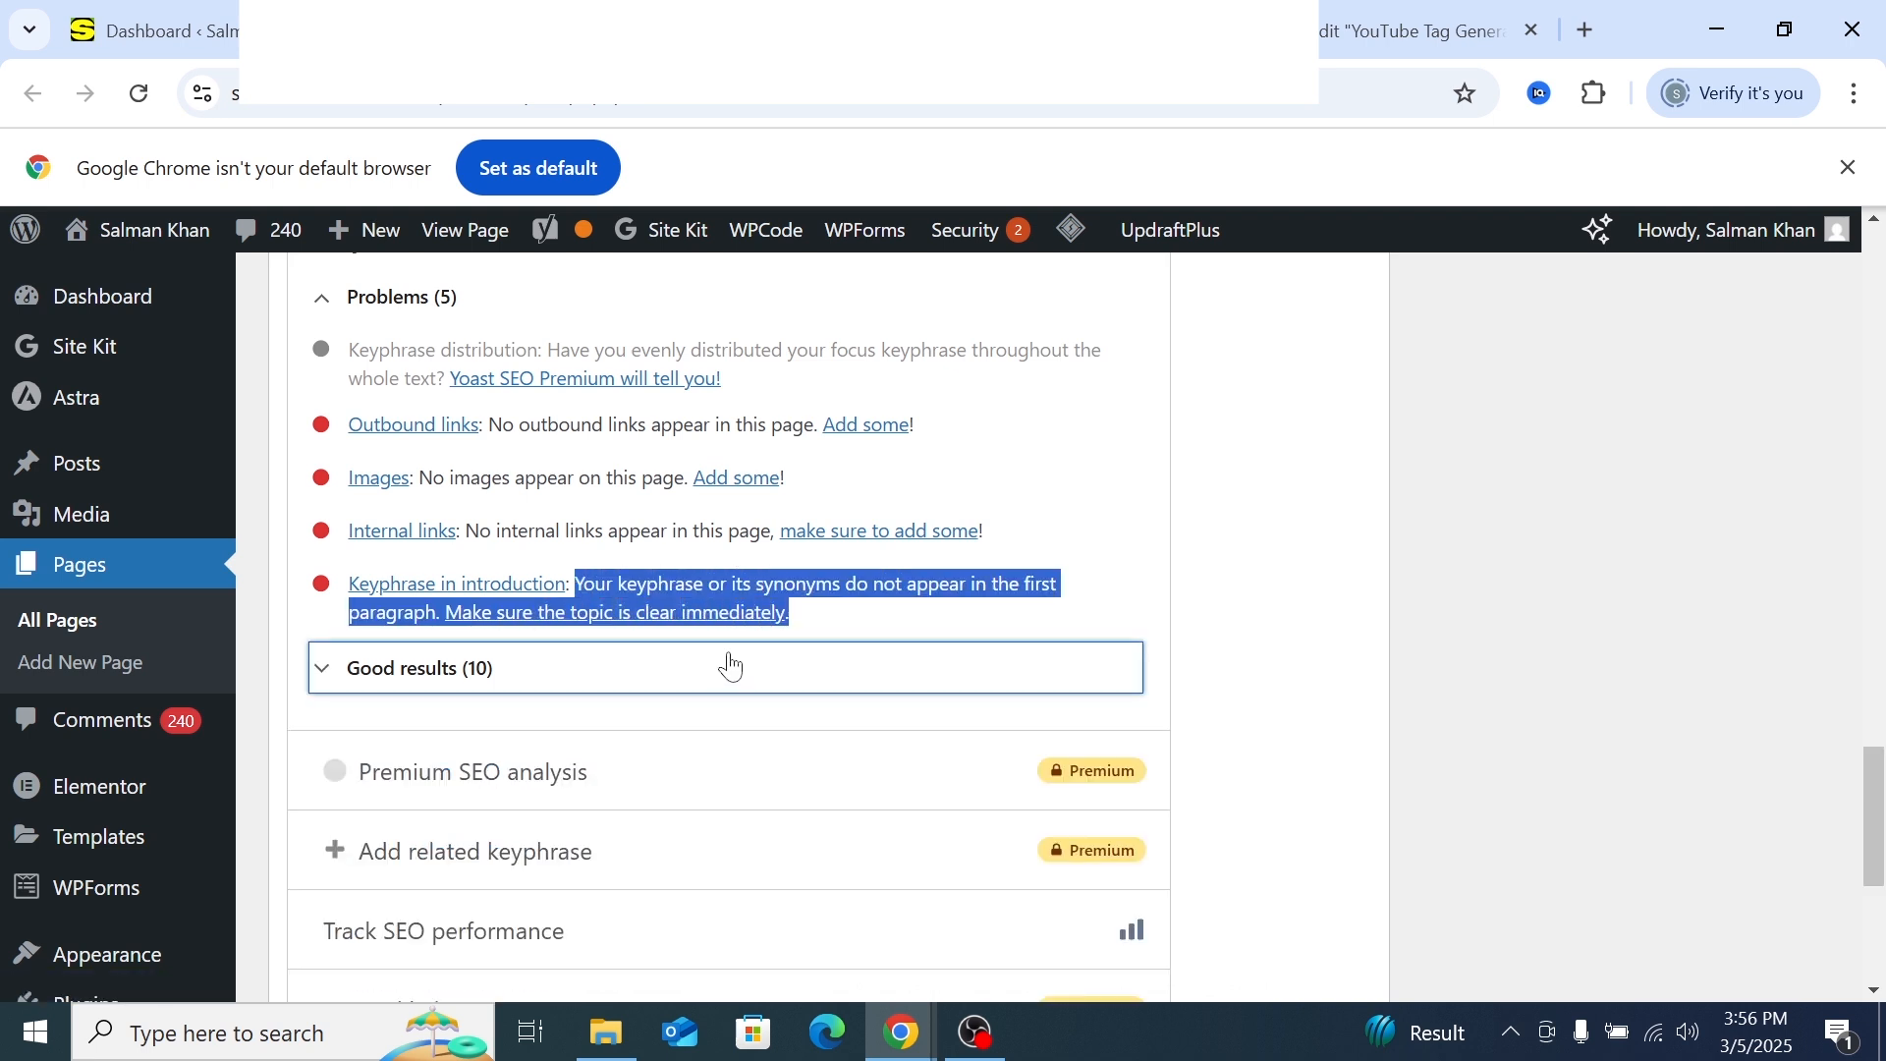
left_click(727, 670)
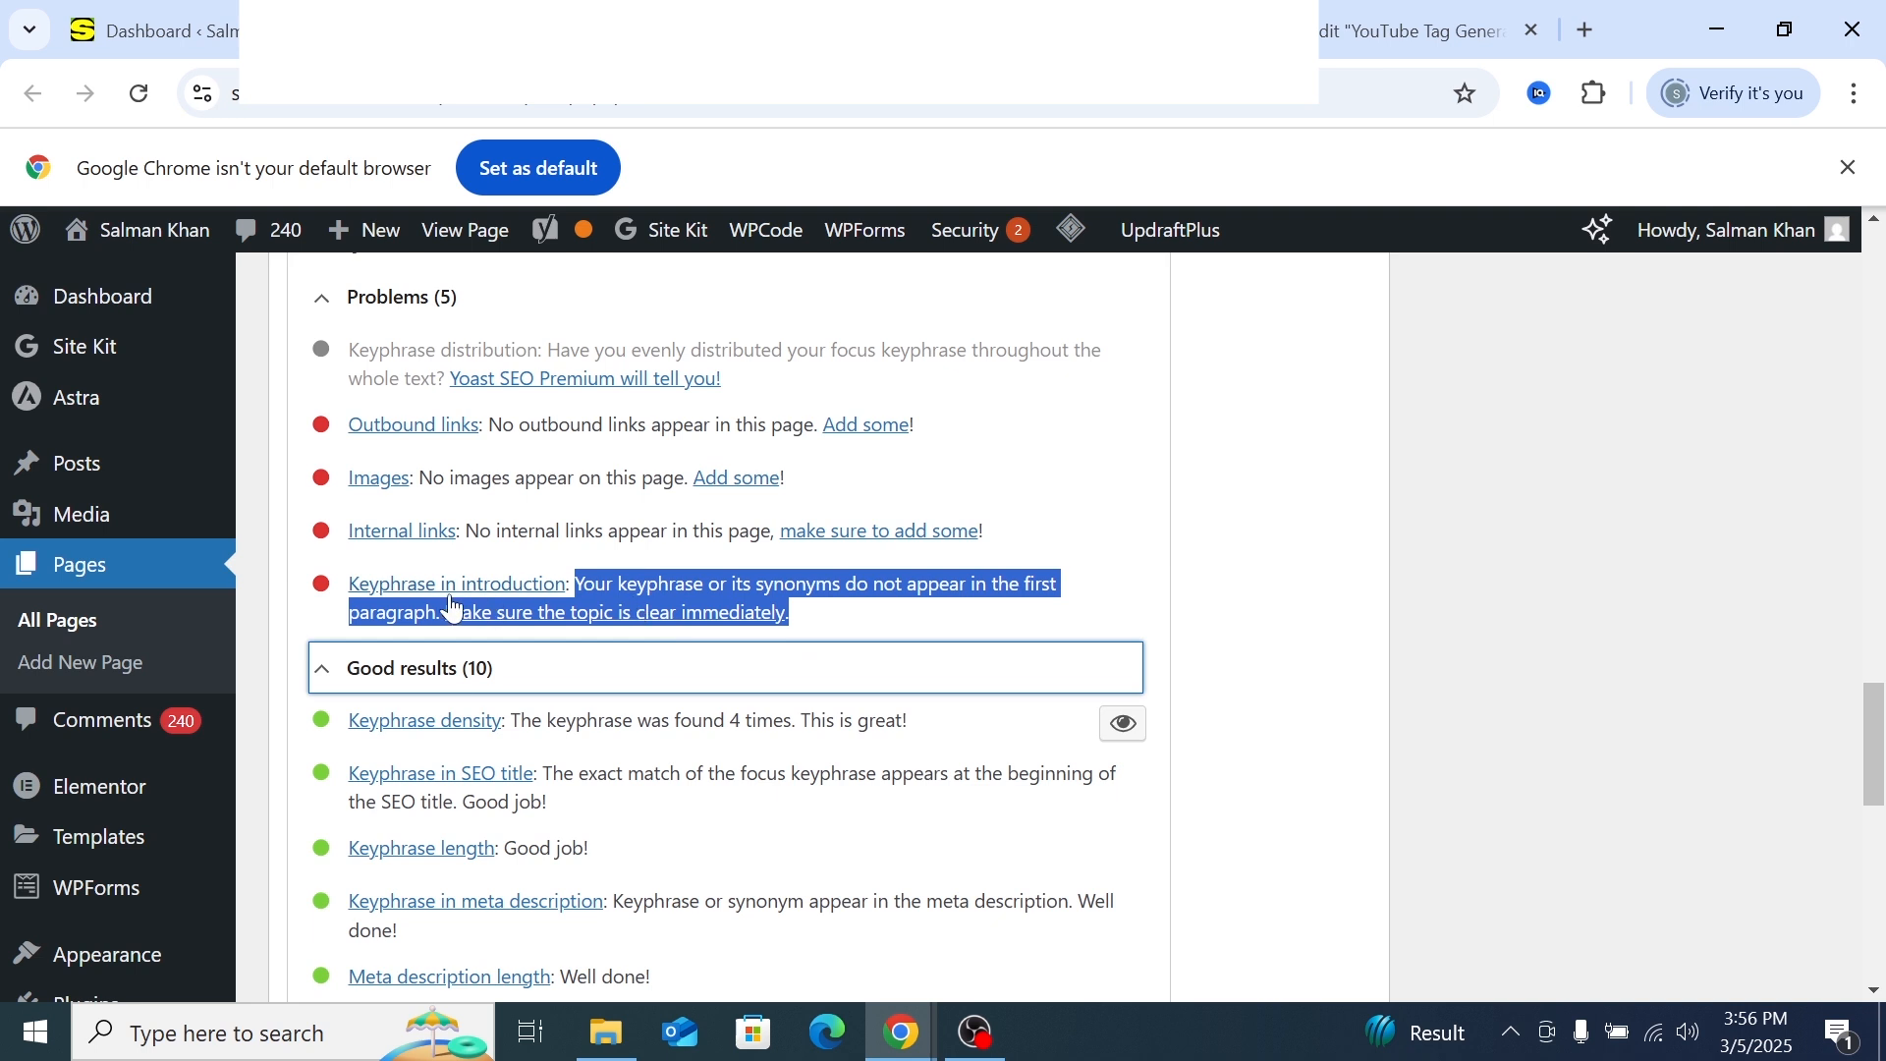
left_click(729, 668)
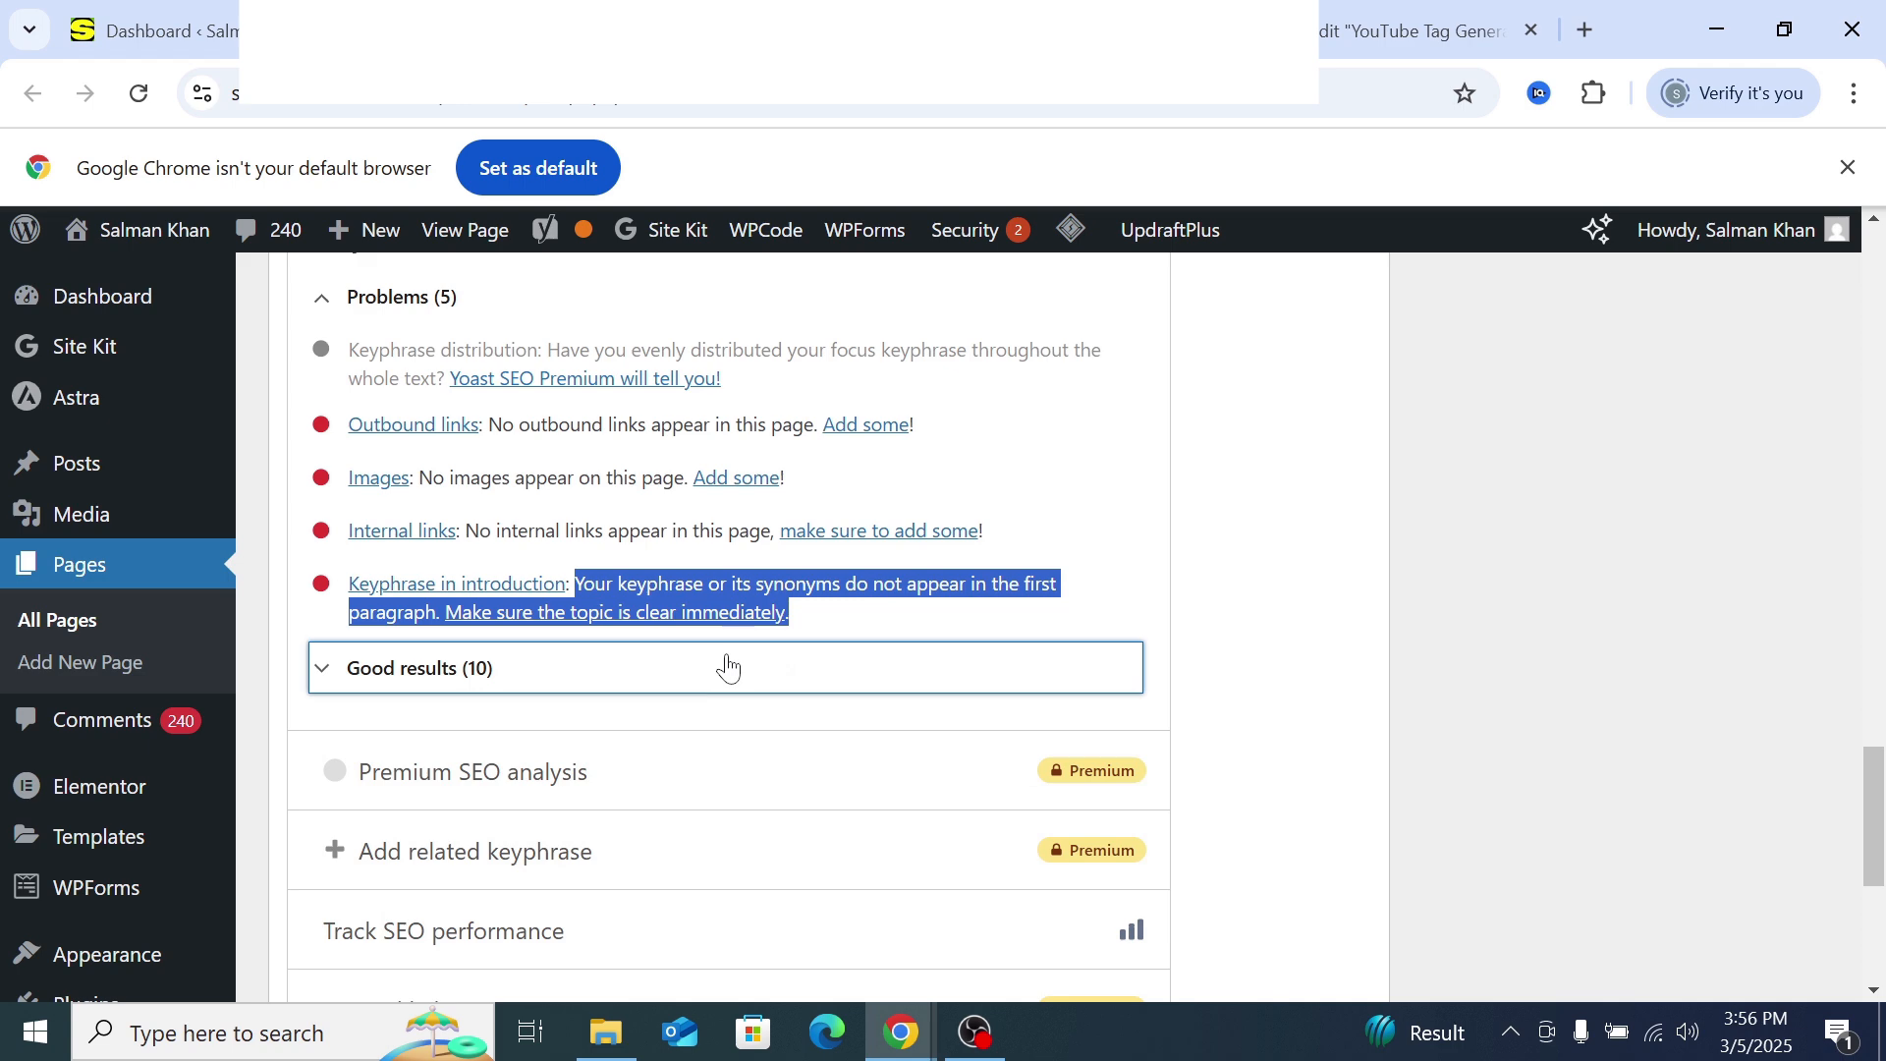
left_click(728, 668)
left_click(303, 610)
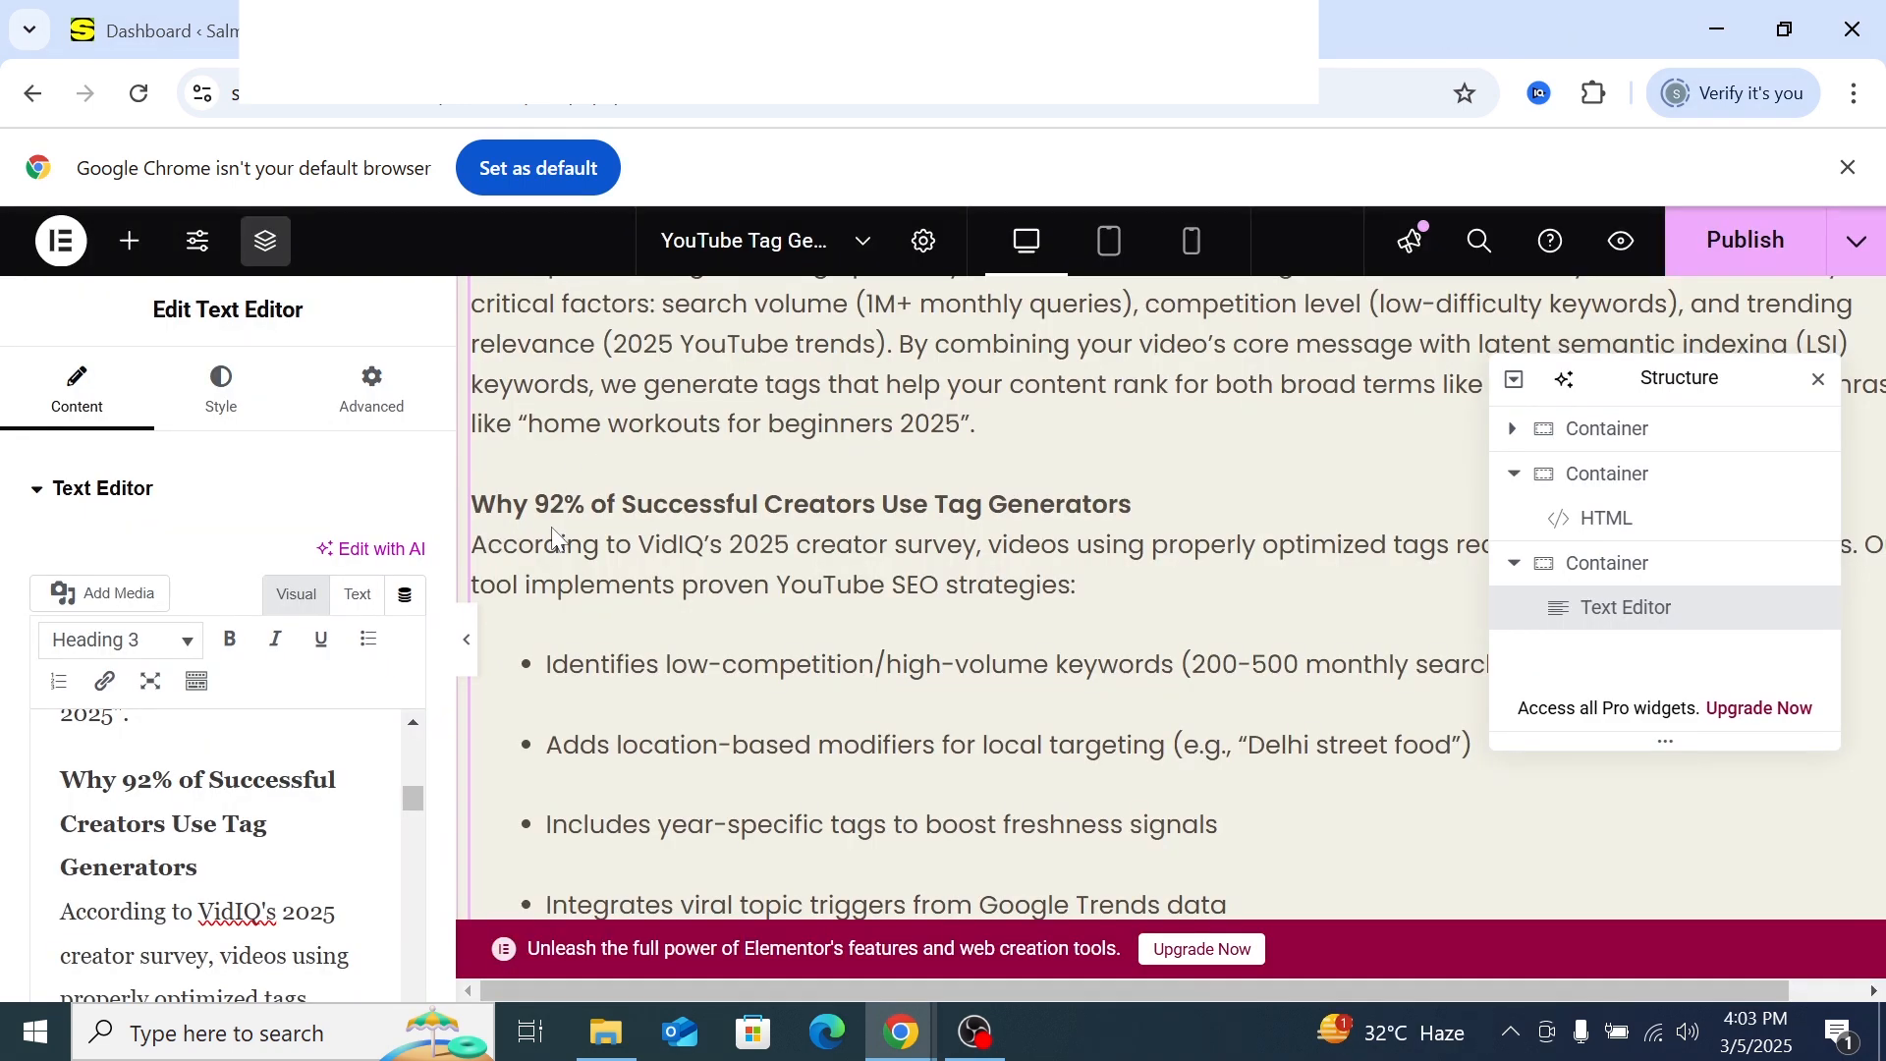
Link the words "Creators Use Tag Generators" in the "Why 92% of Successful" subheading to the site's how-to-get-vidiq-pro-for-free-youtube-seo article, pasting its copied URL
scroll(216, 855, "down", 2)
scroll(216, 855, "up", 3)
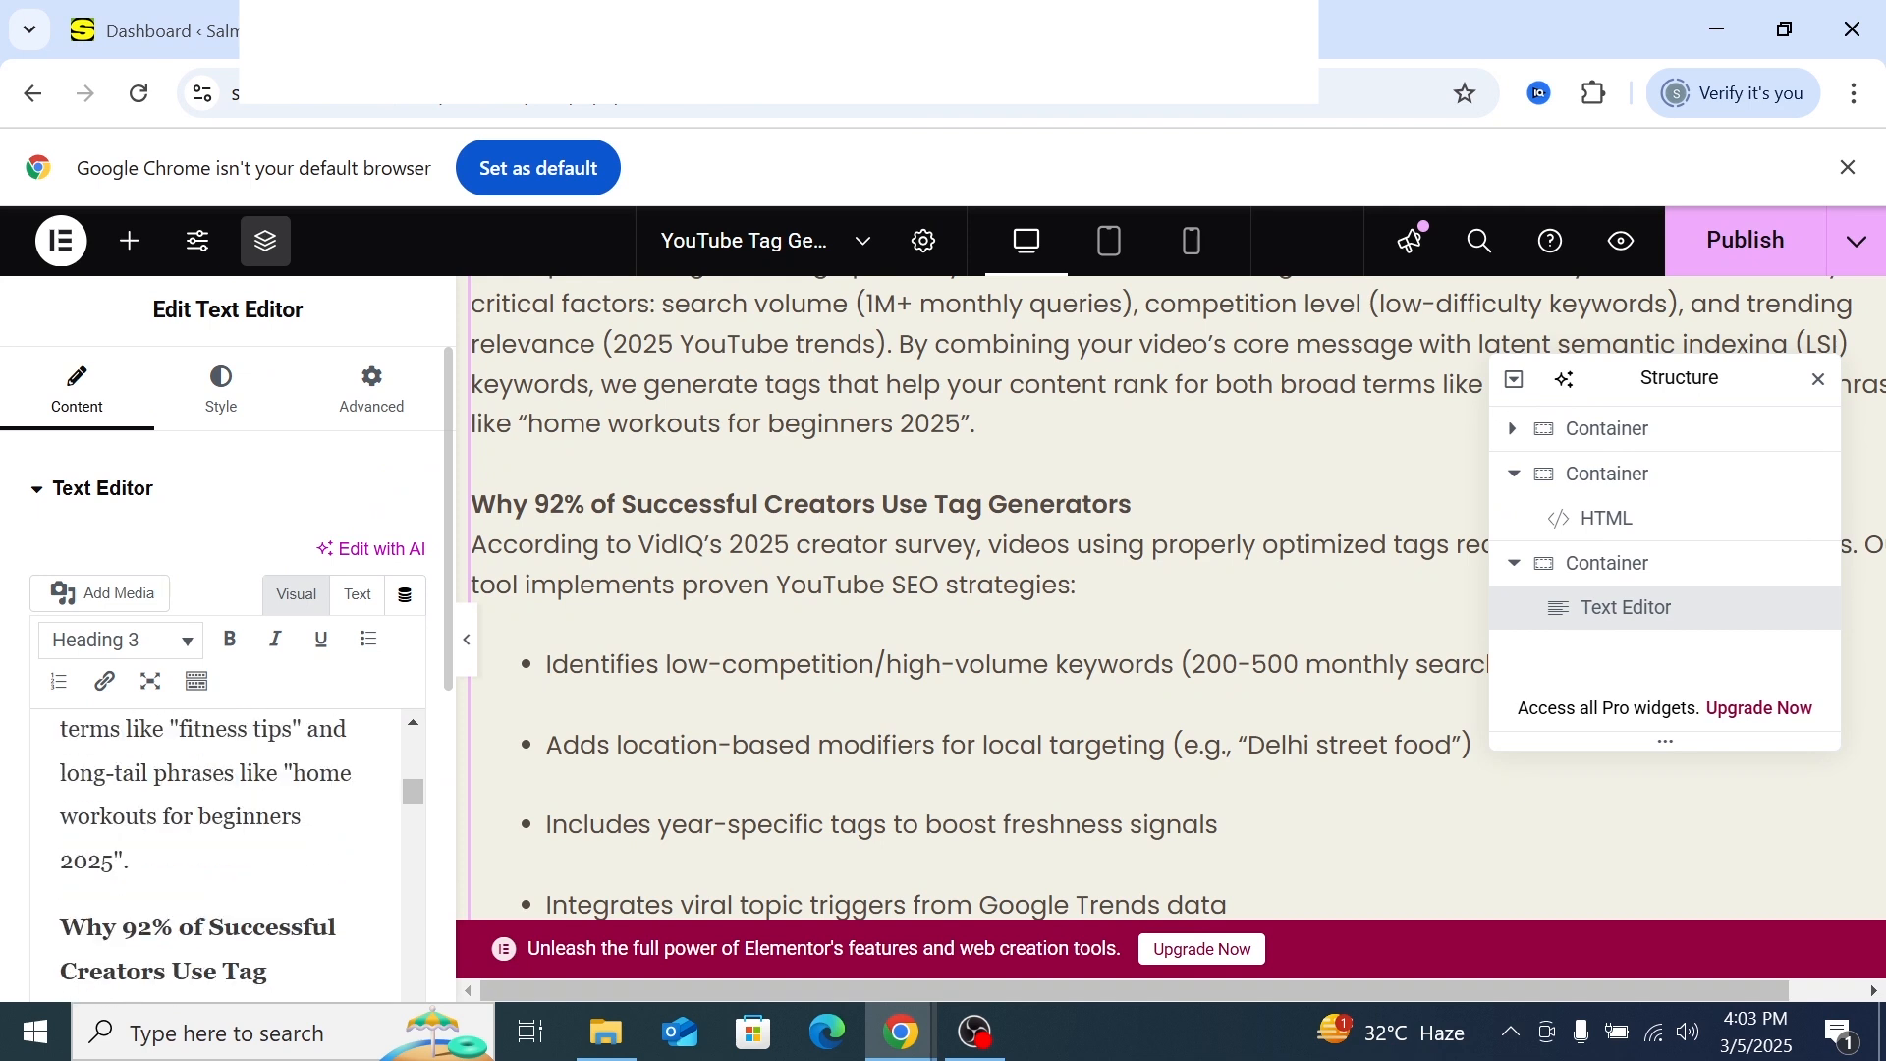
scroll(216, 854, "up", 2)
scroll(216, 854, "down", 4)
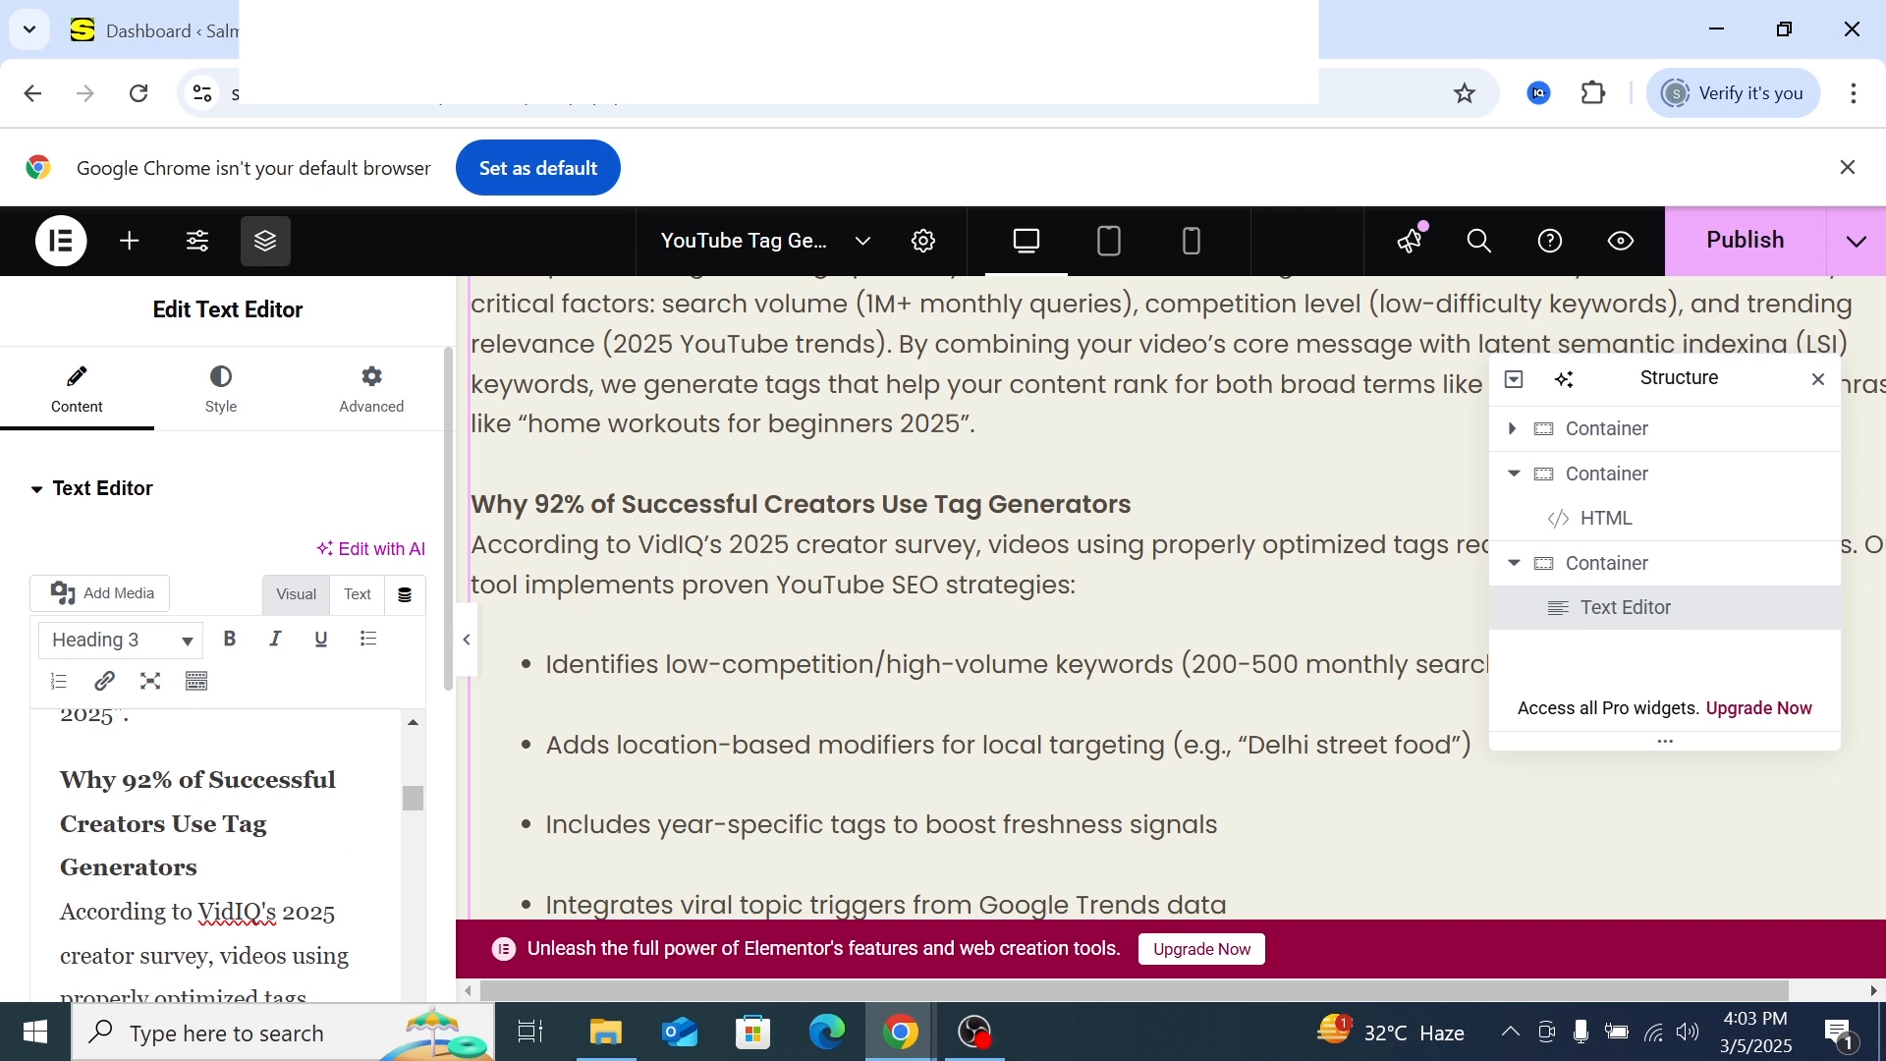
left_click_drag(201, 868, 61, 824)
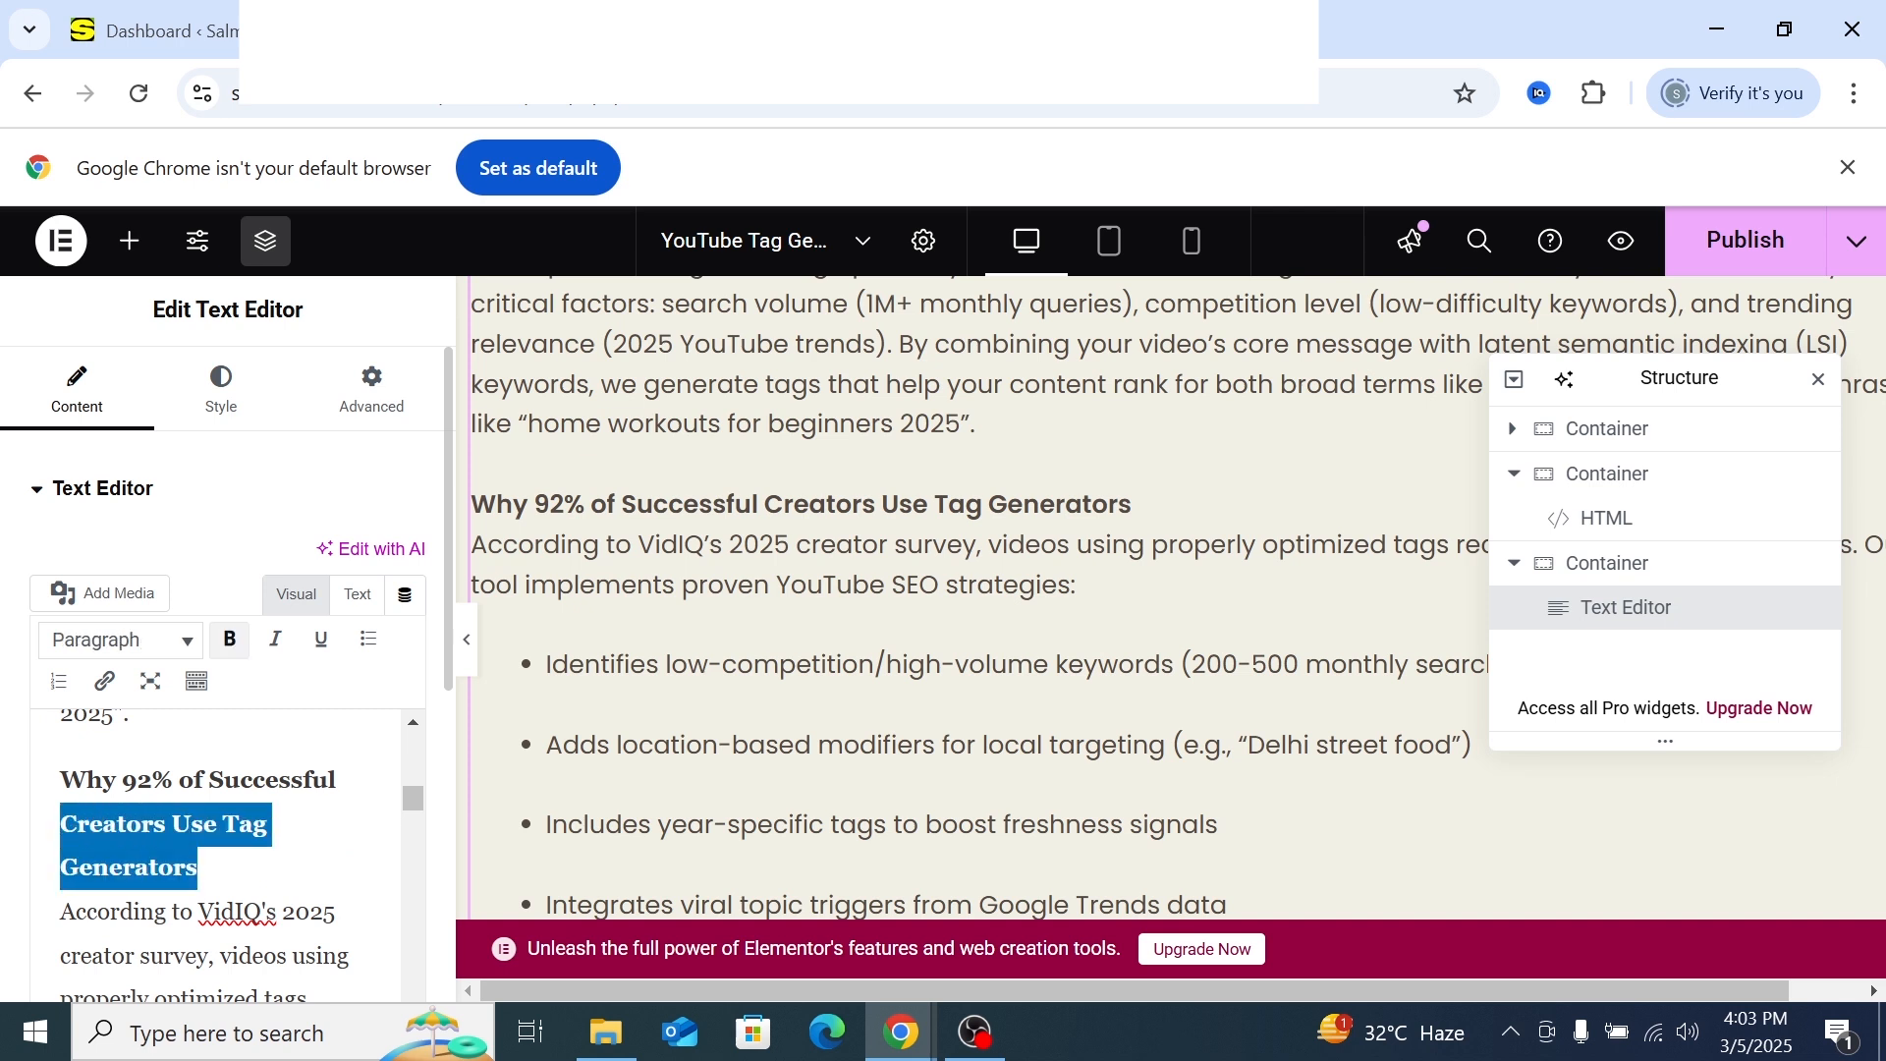
left_click(192, 824)
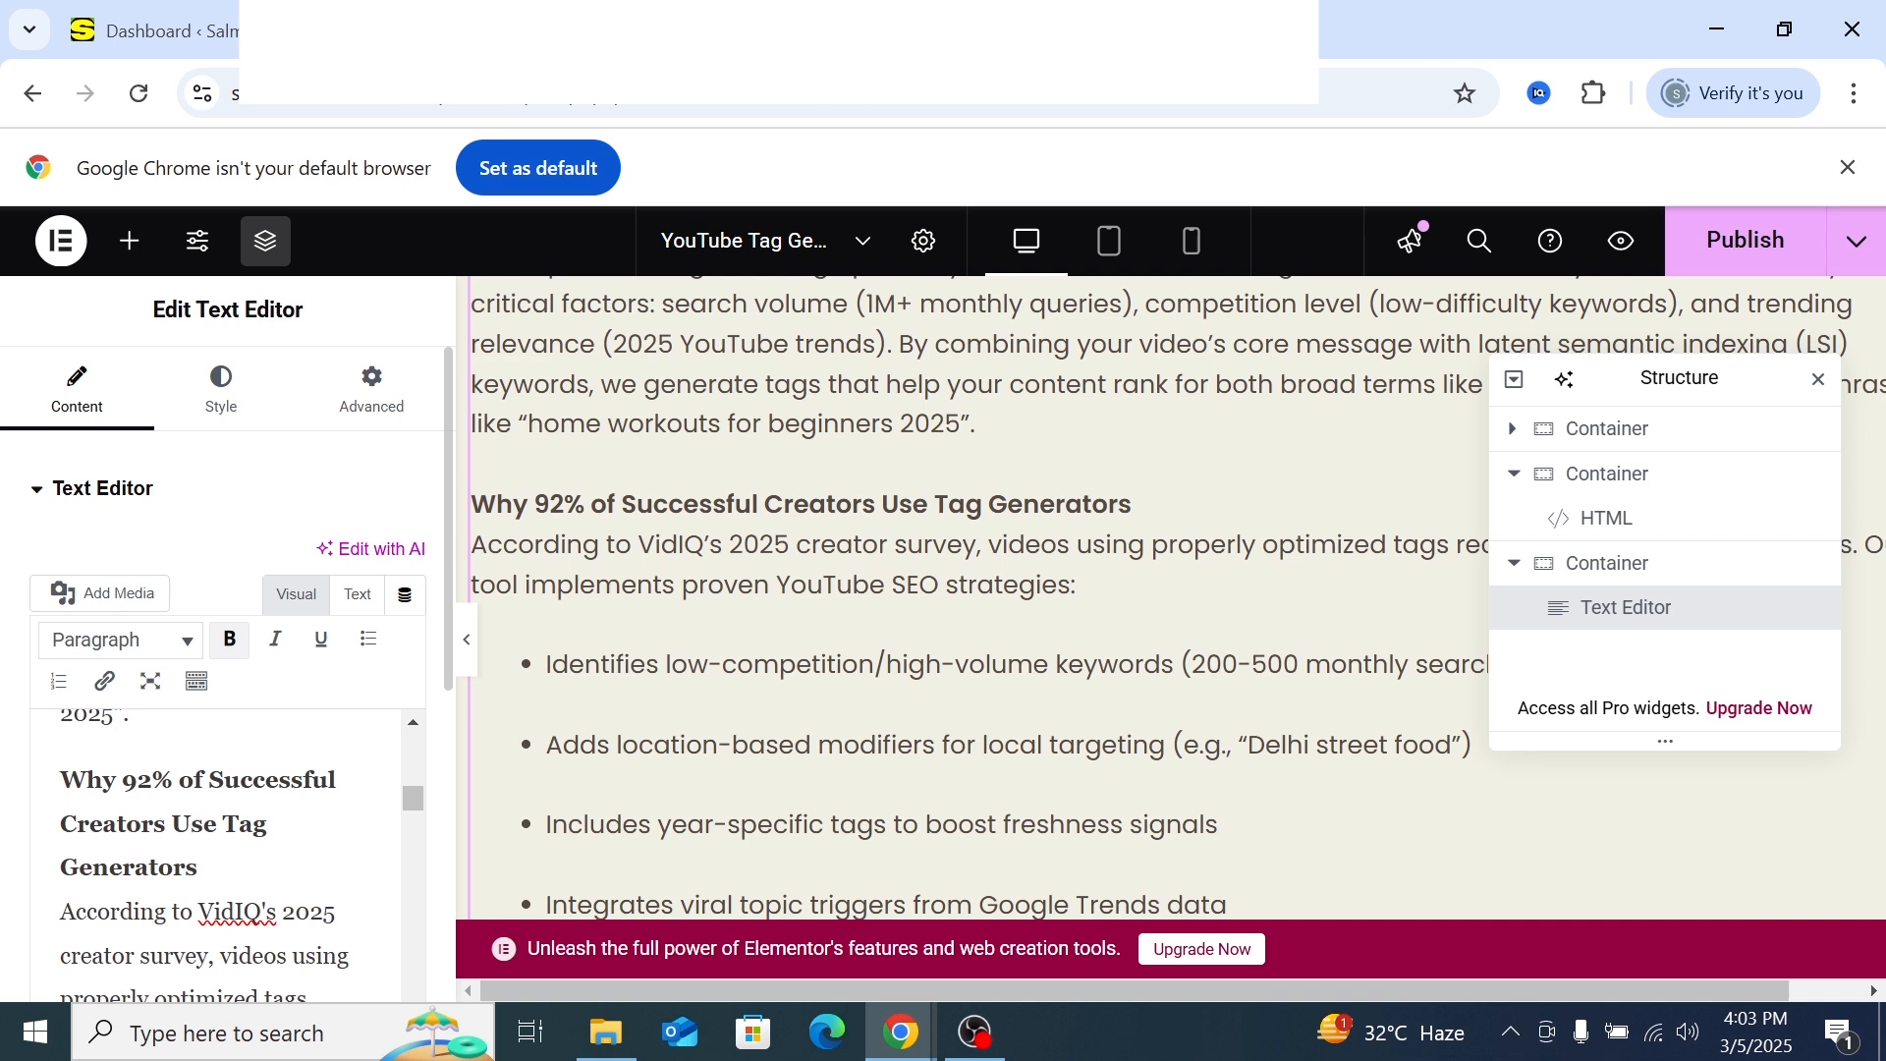
left_click_drag(61, 823, 198, 869)
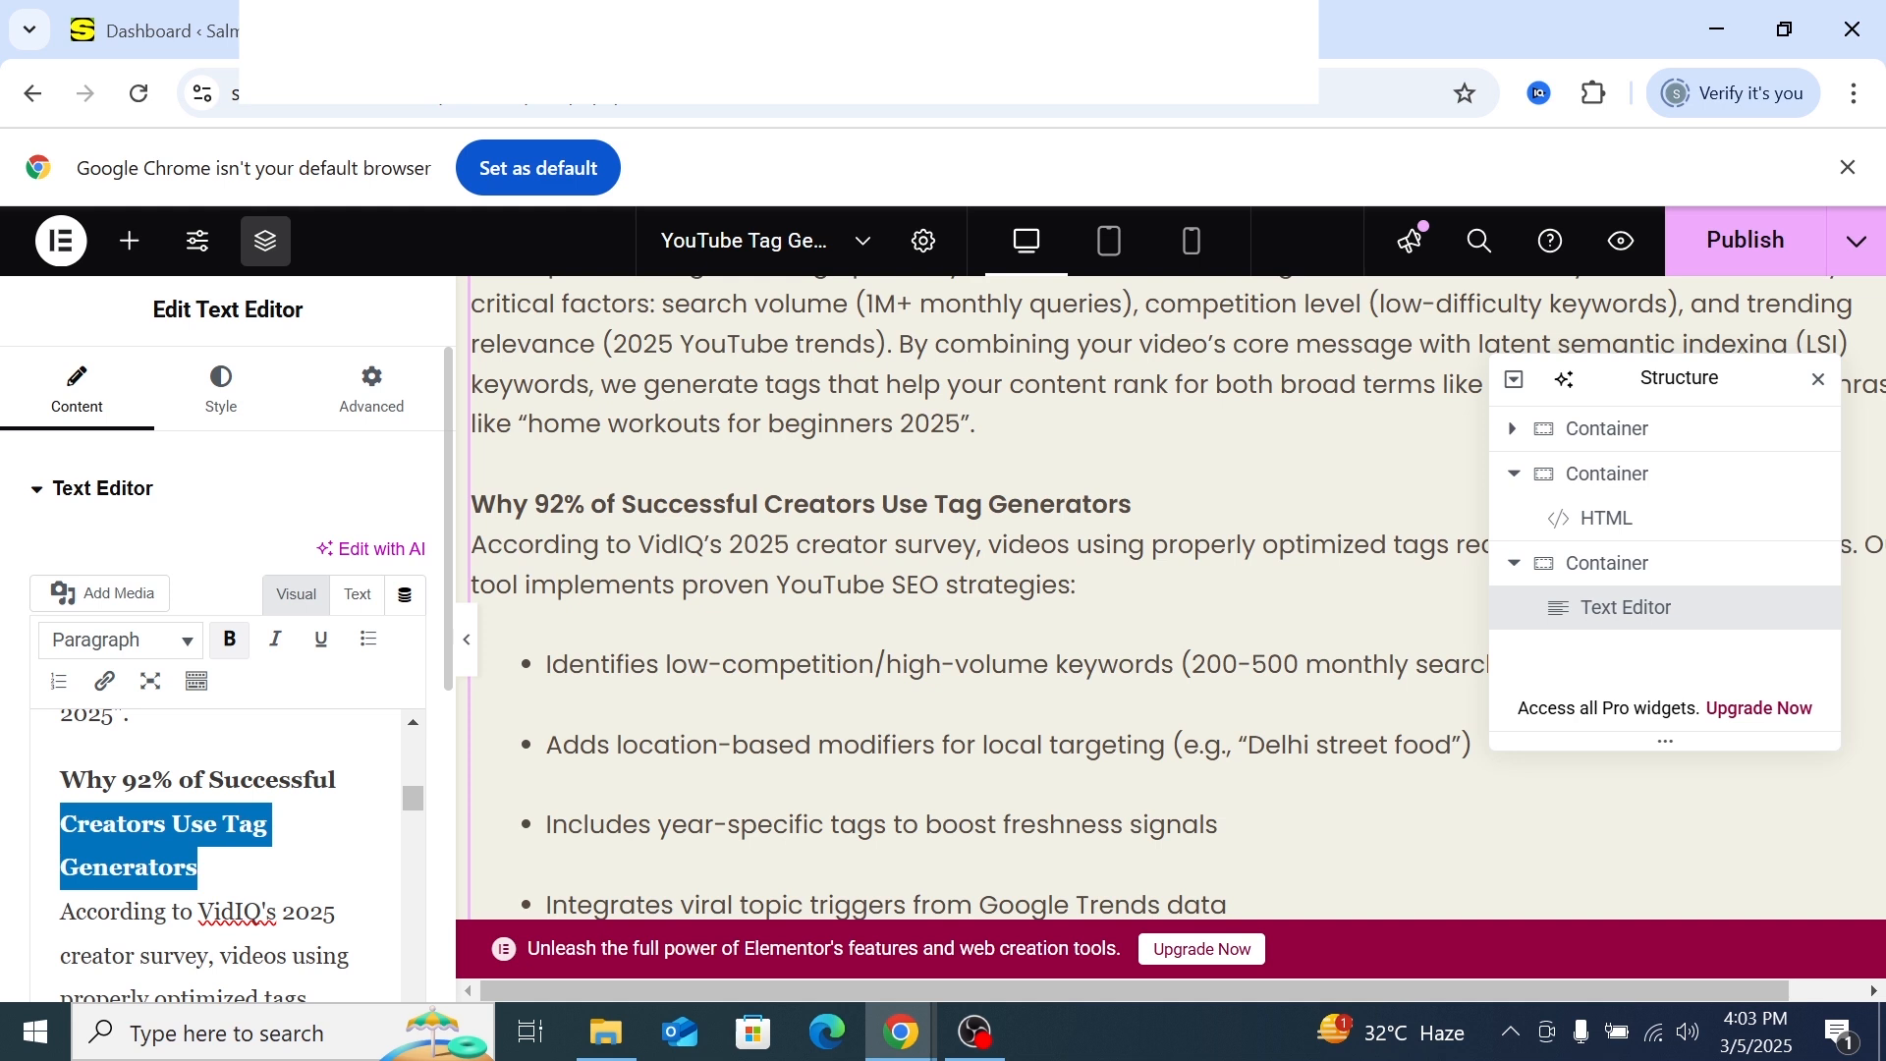
left_click(106, 693)
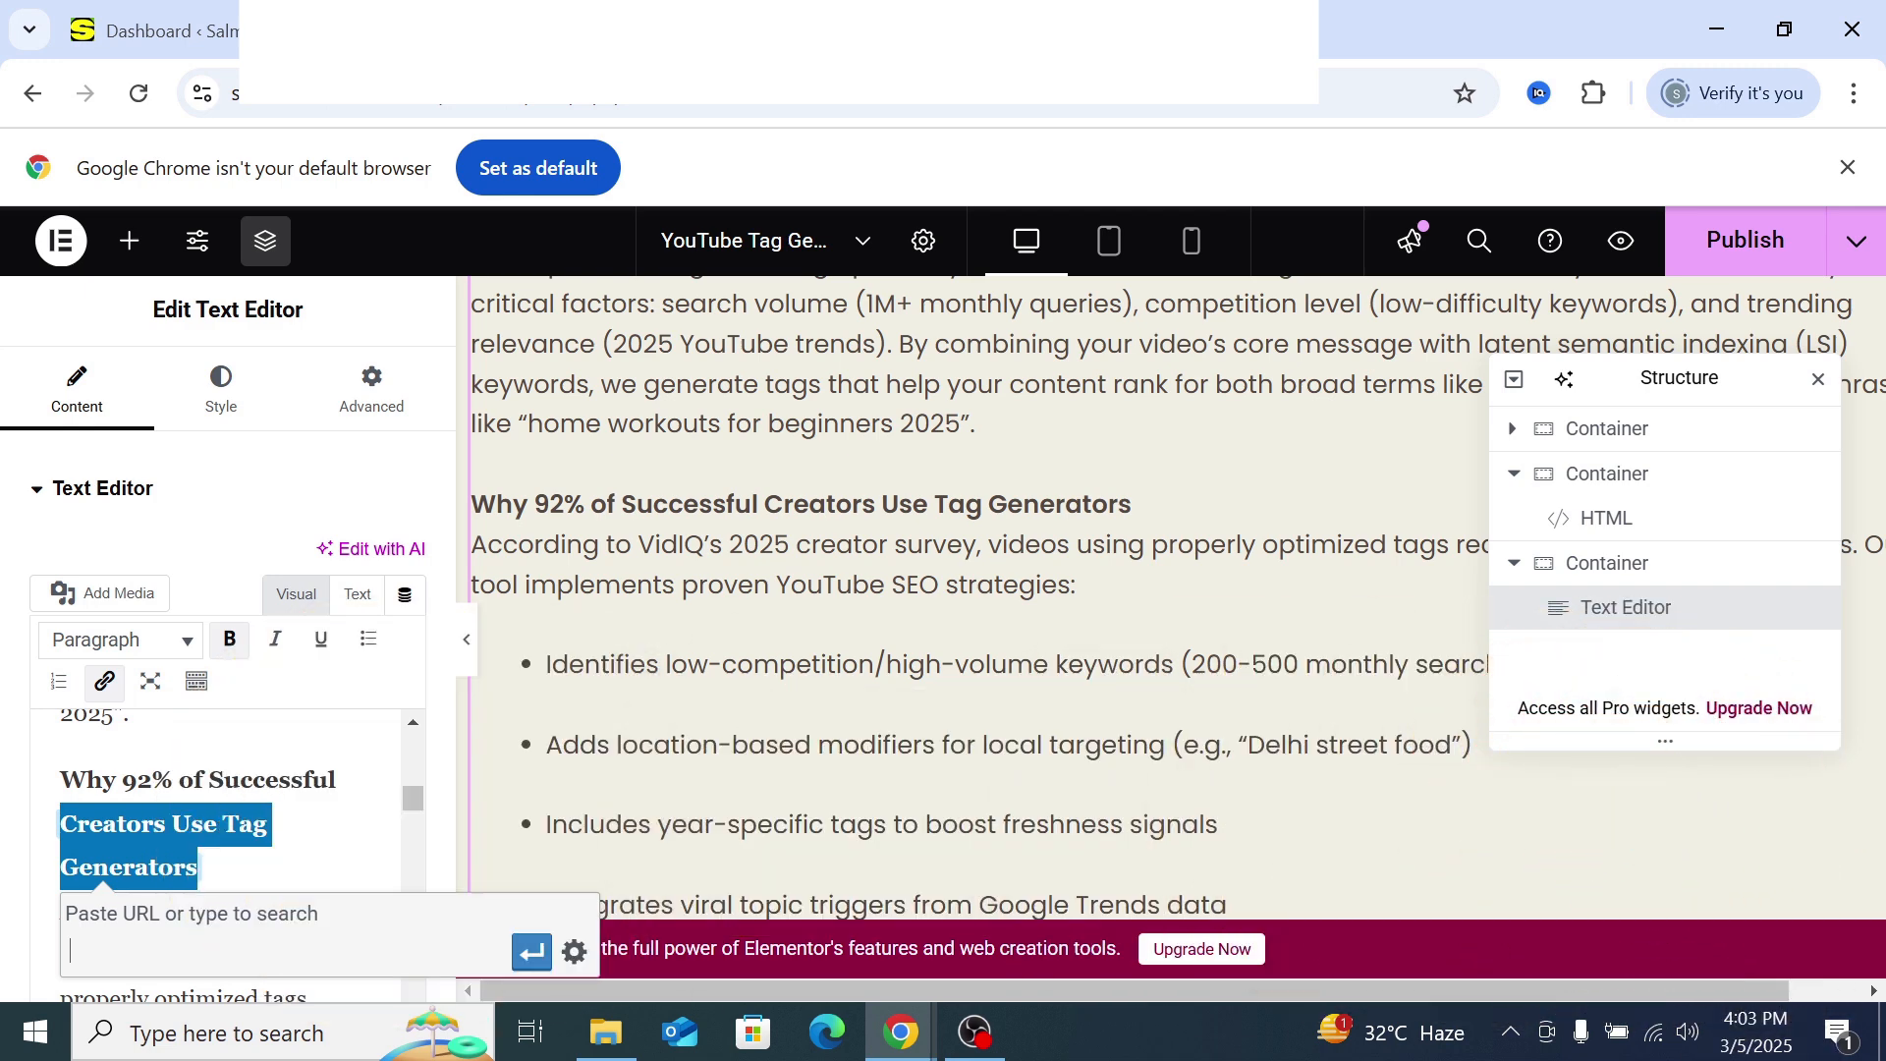
right_click(152, 958)
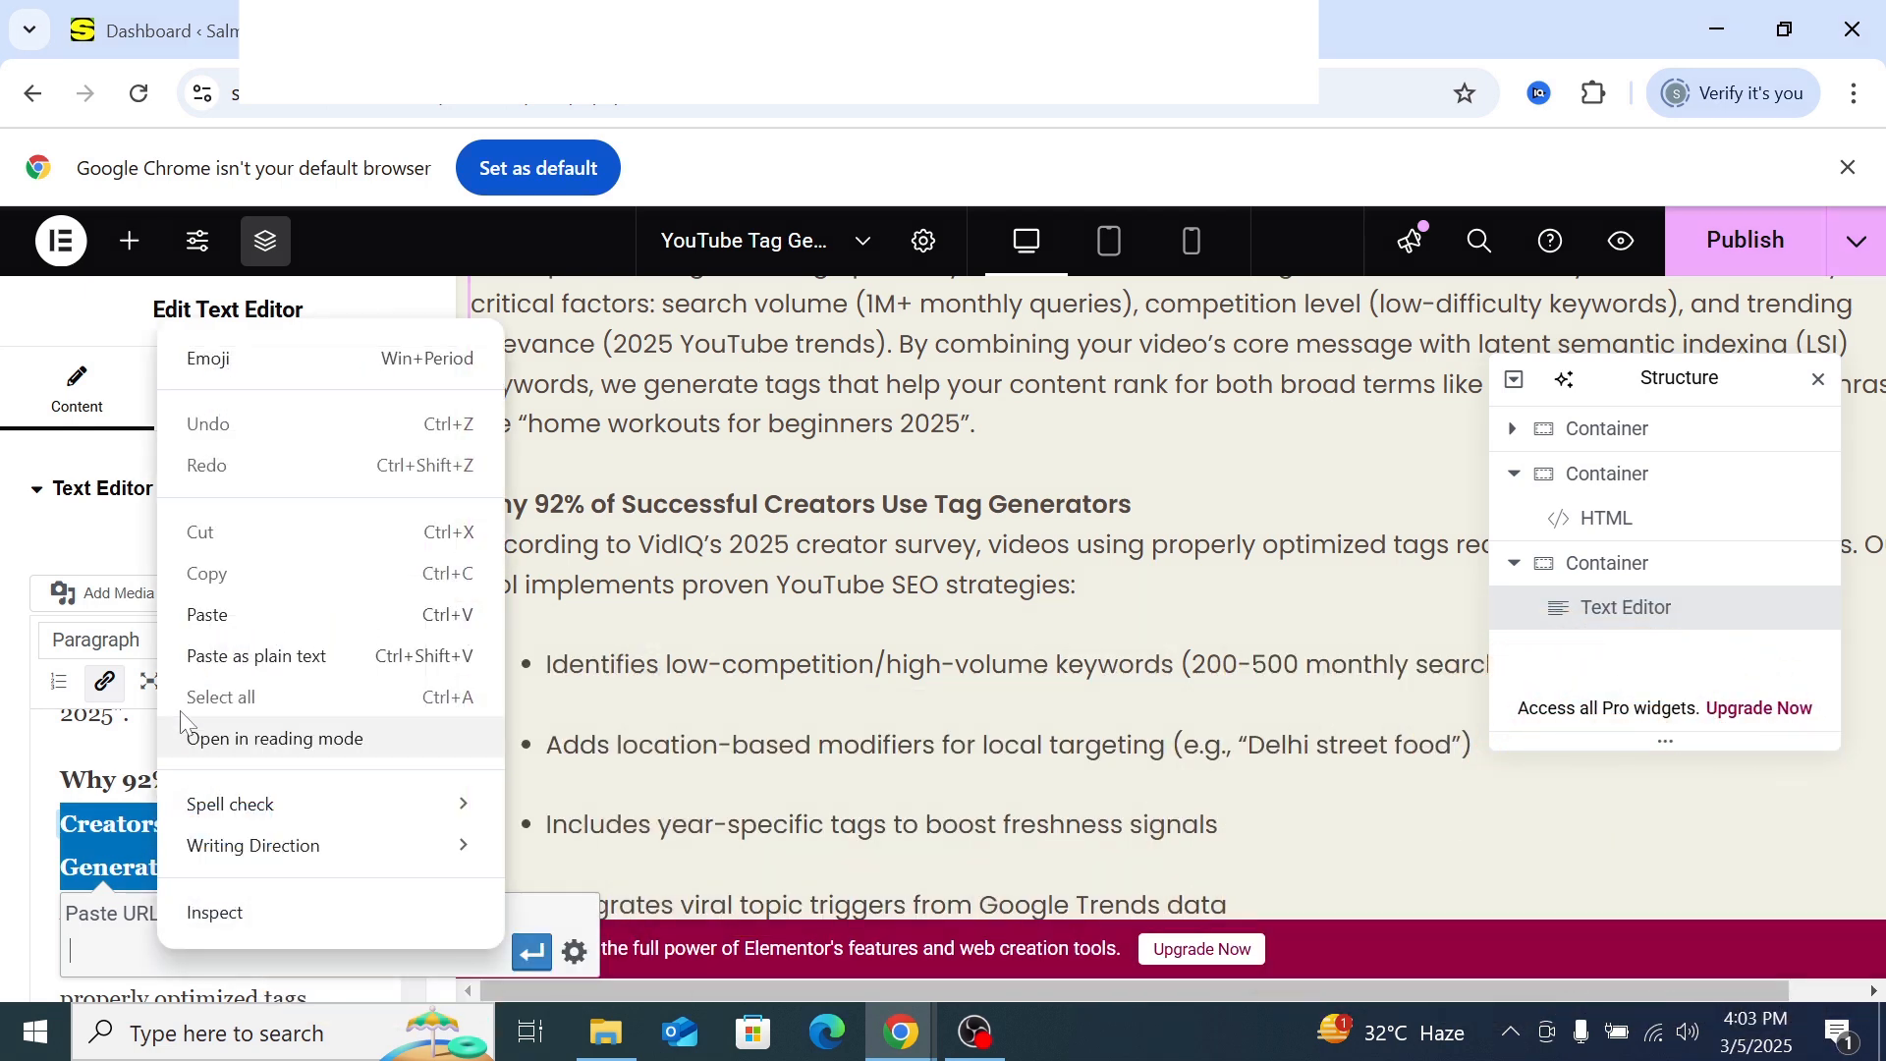
left_click(197, 611)
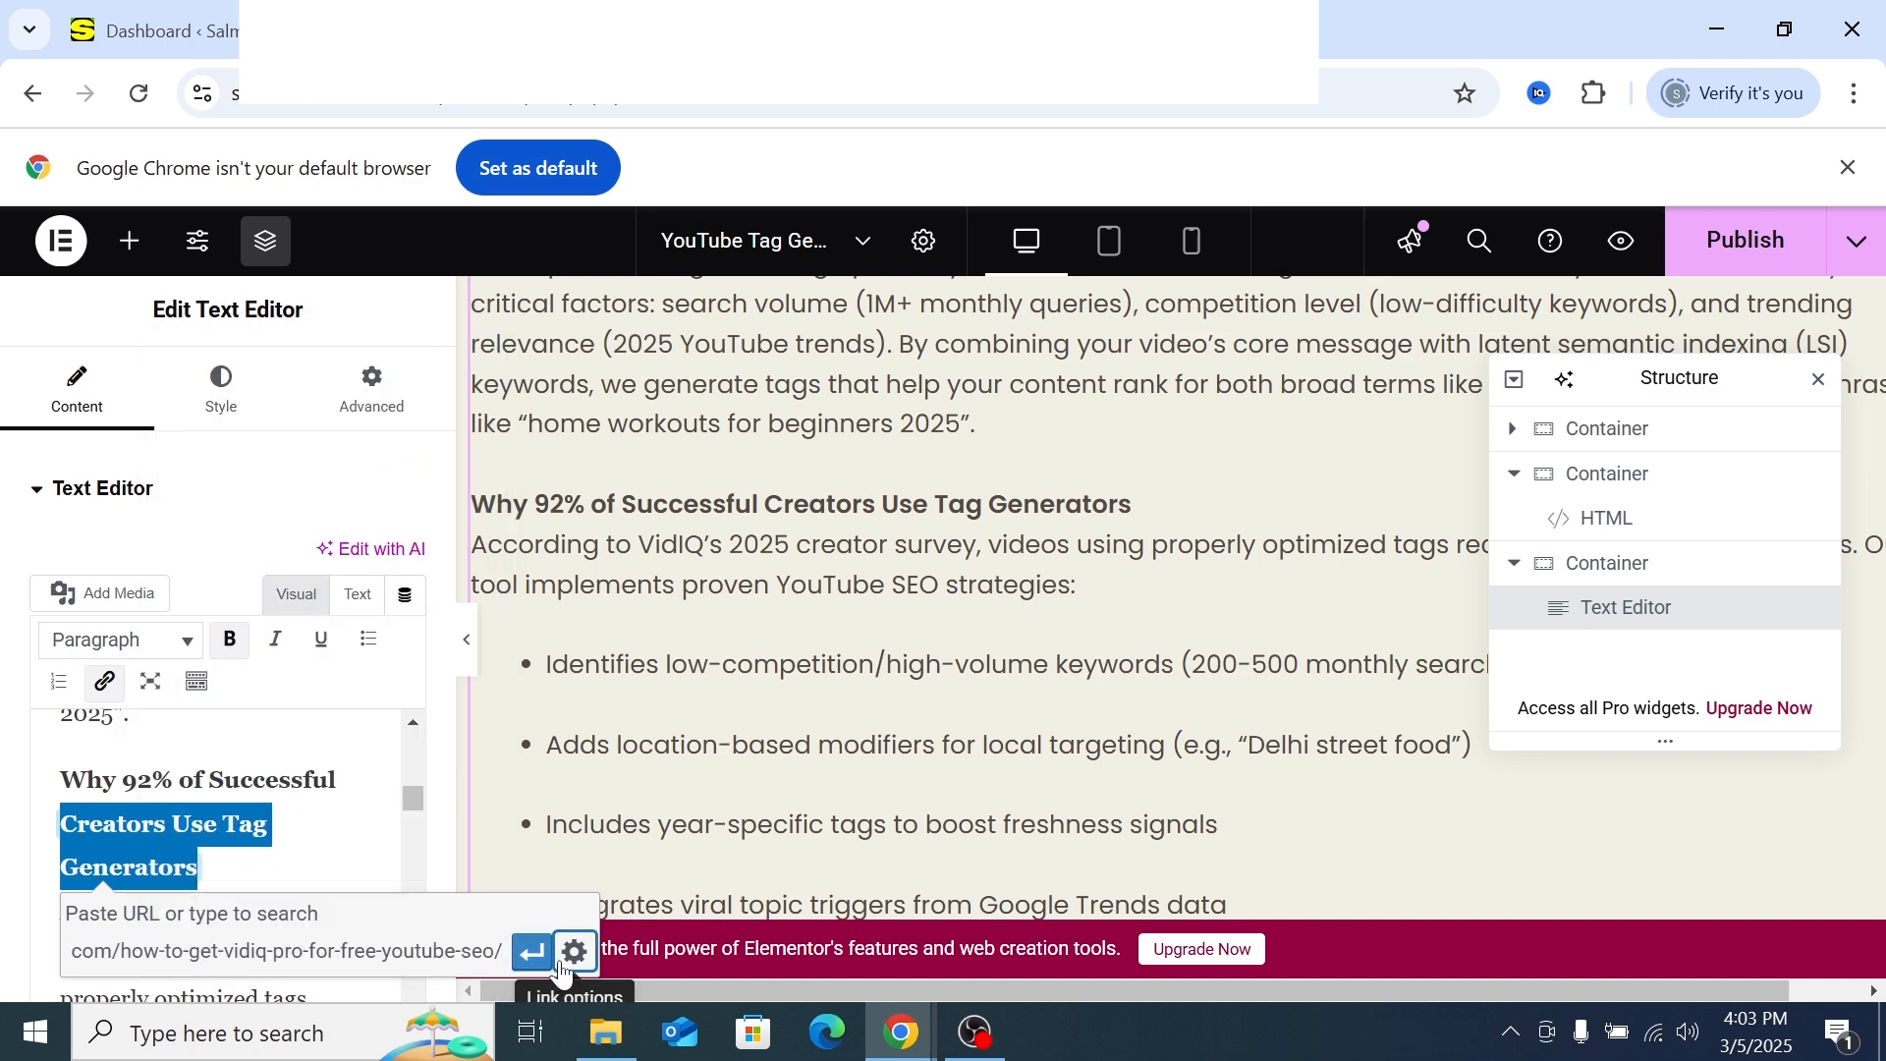
left_click(532, 953)
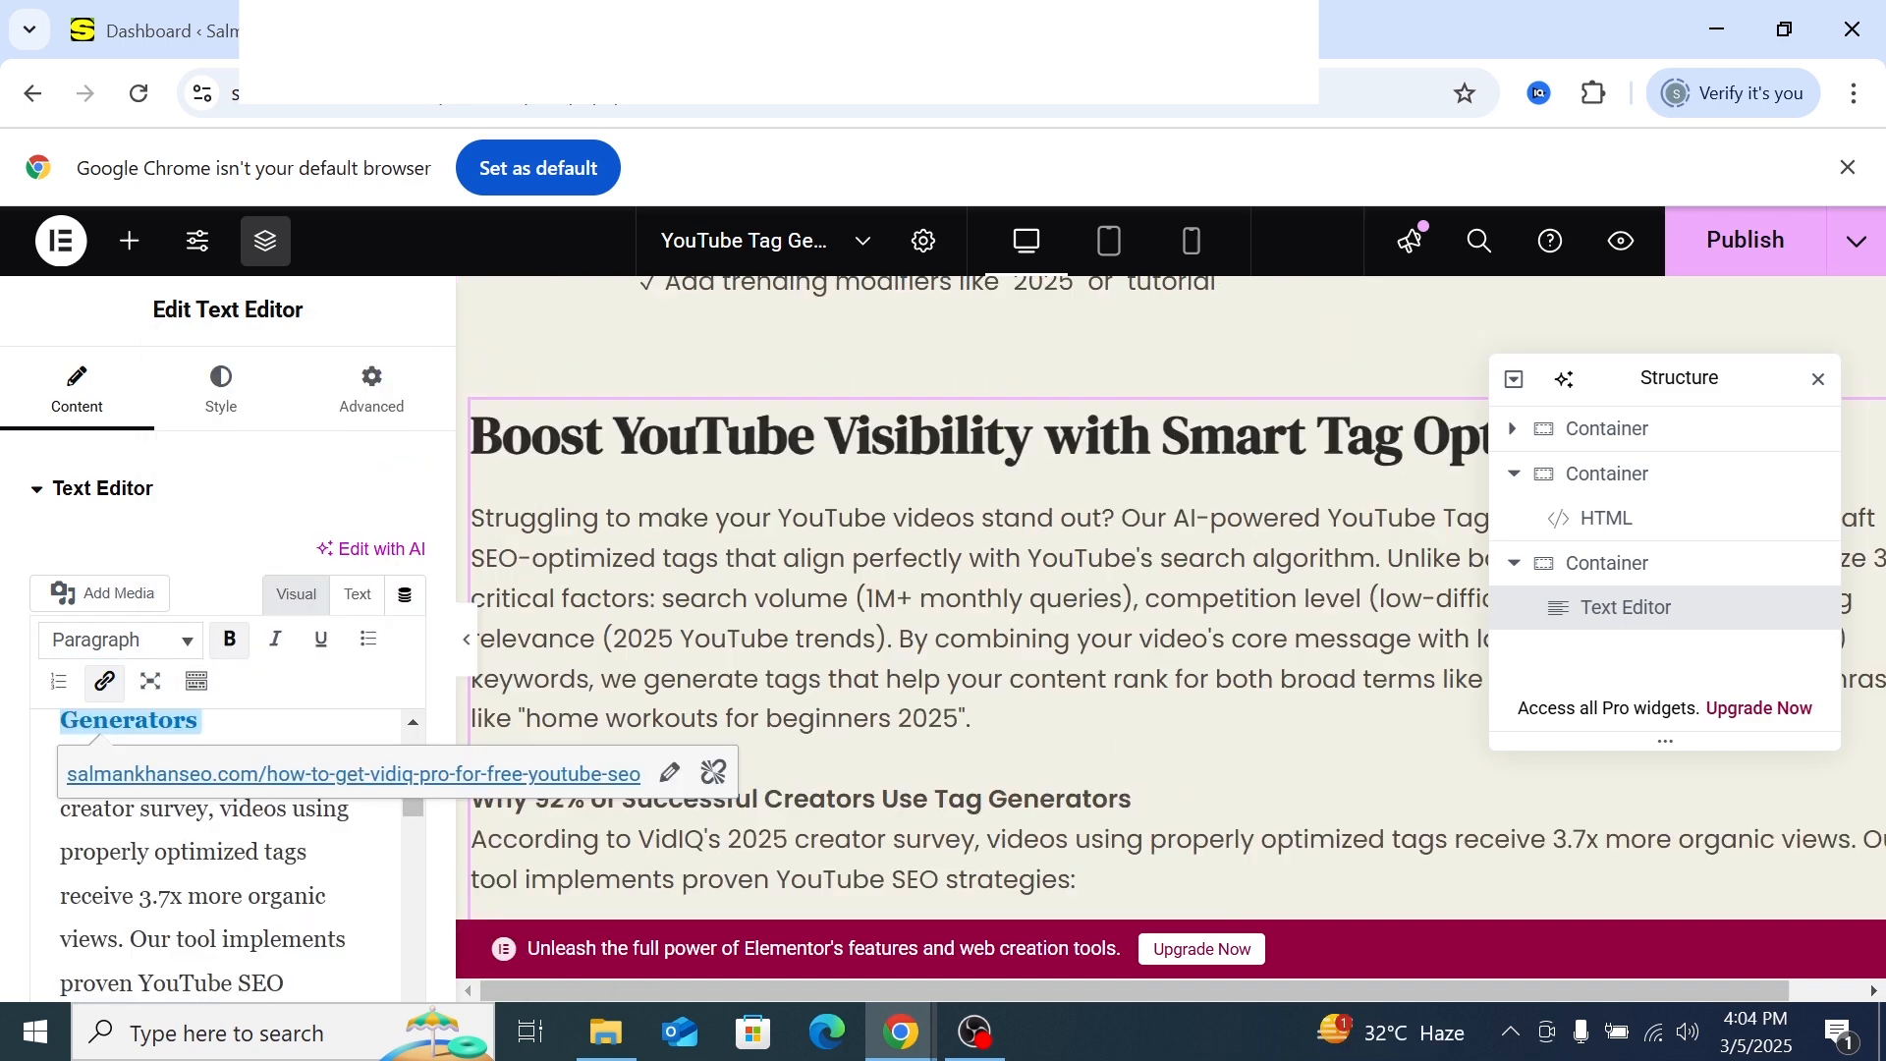
Publish the page with the new internal link on "Creators Use Tag Generators"
left_click_drag(1071, 38, 569, 111)
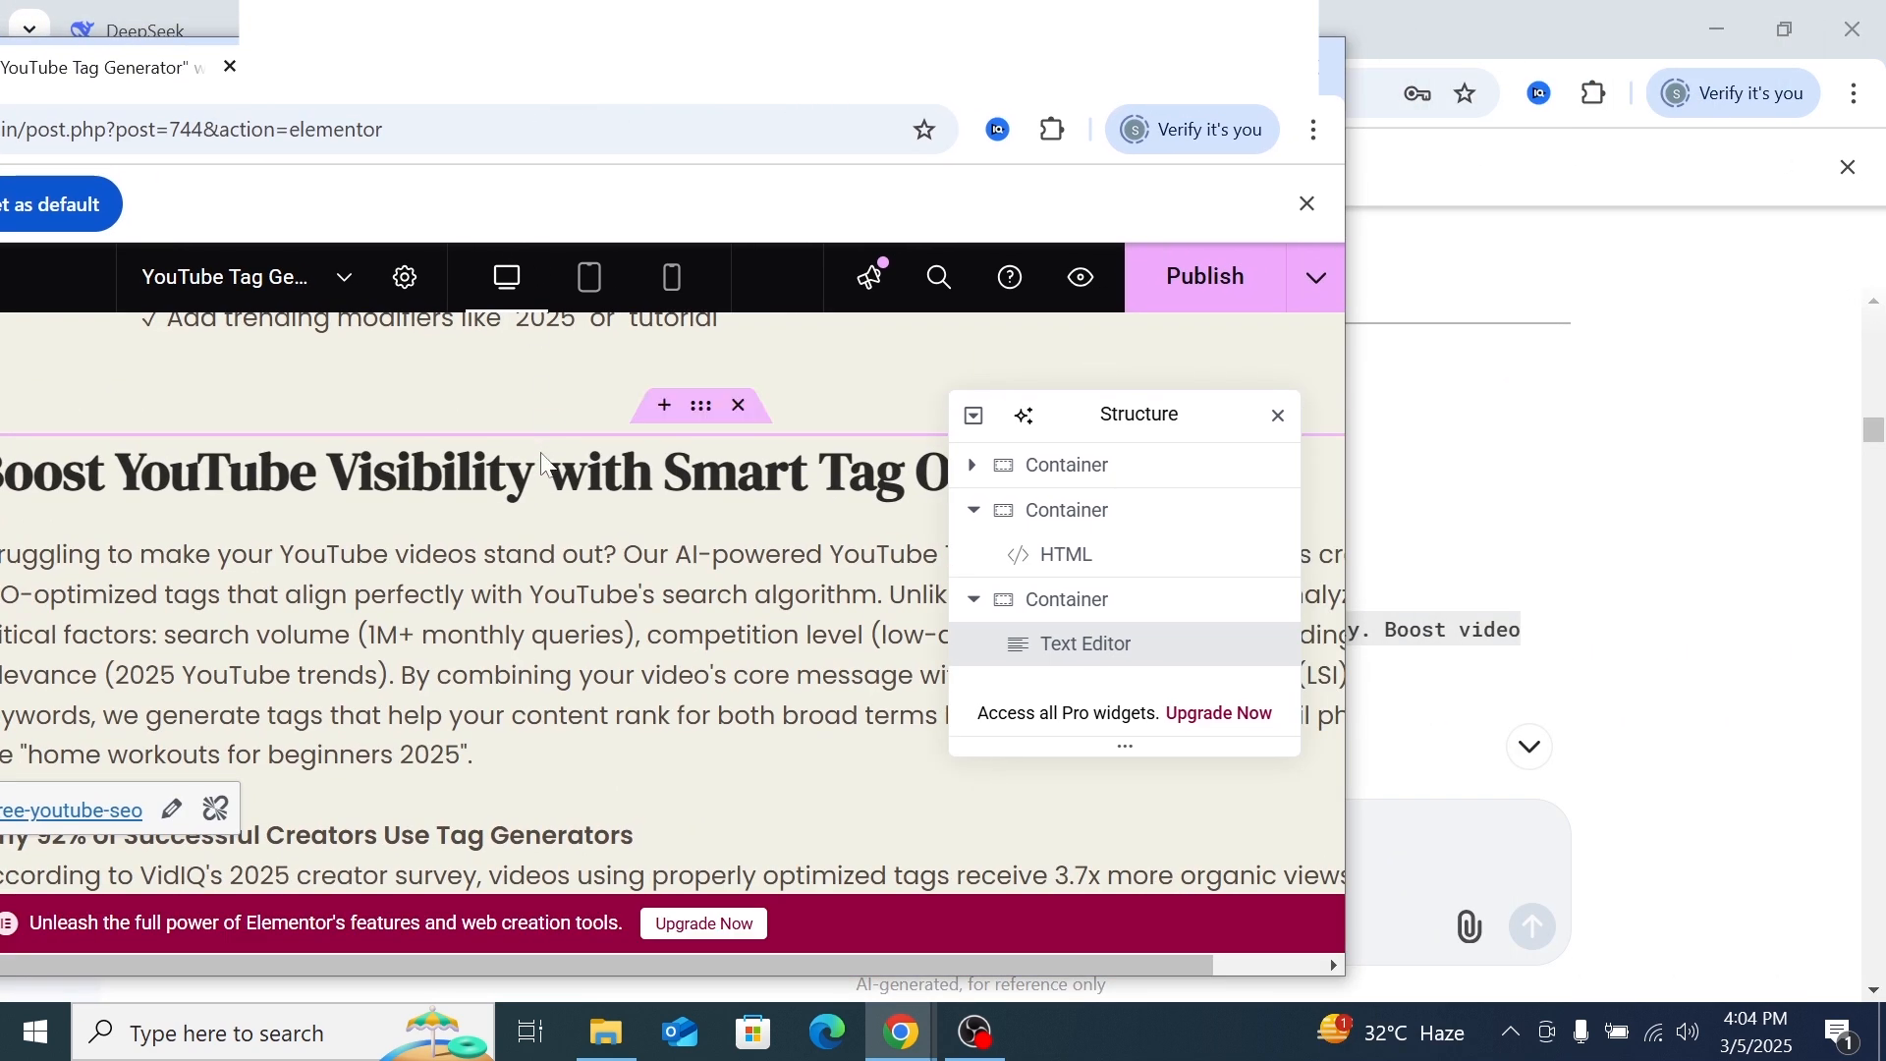
left_click_drag(751, 61, 413, 115)
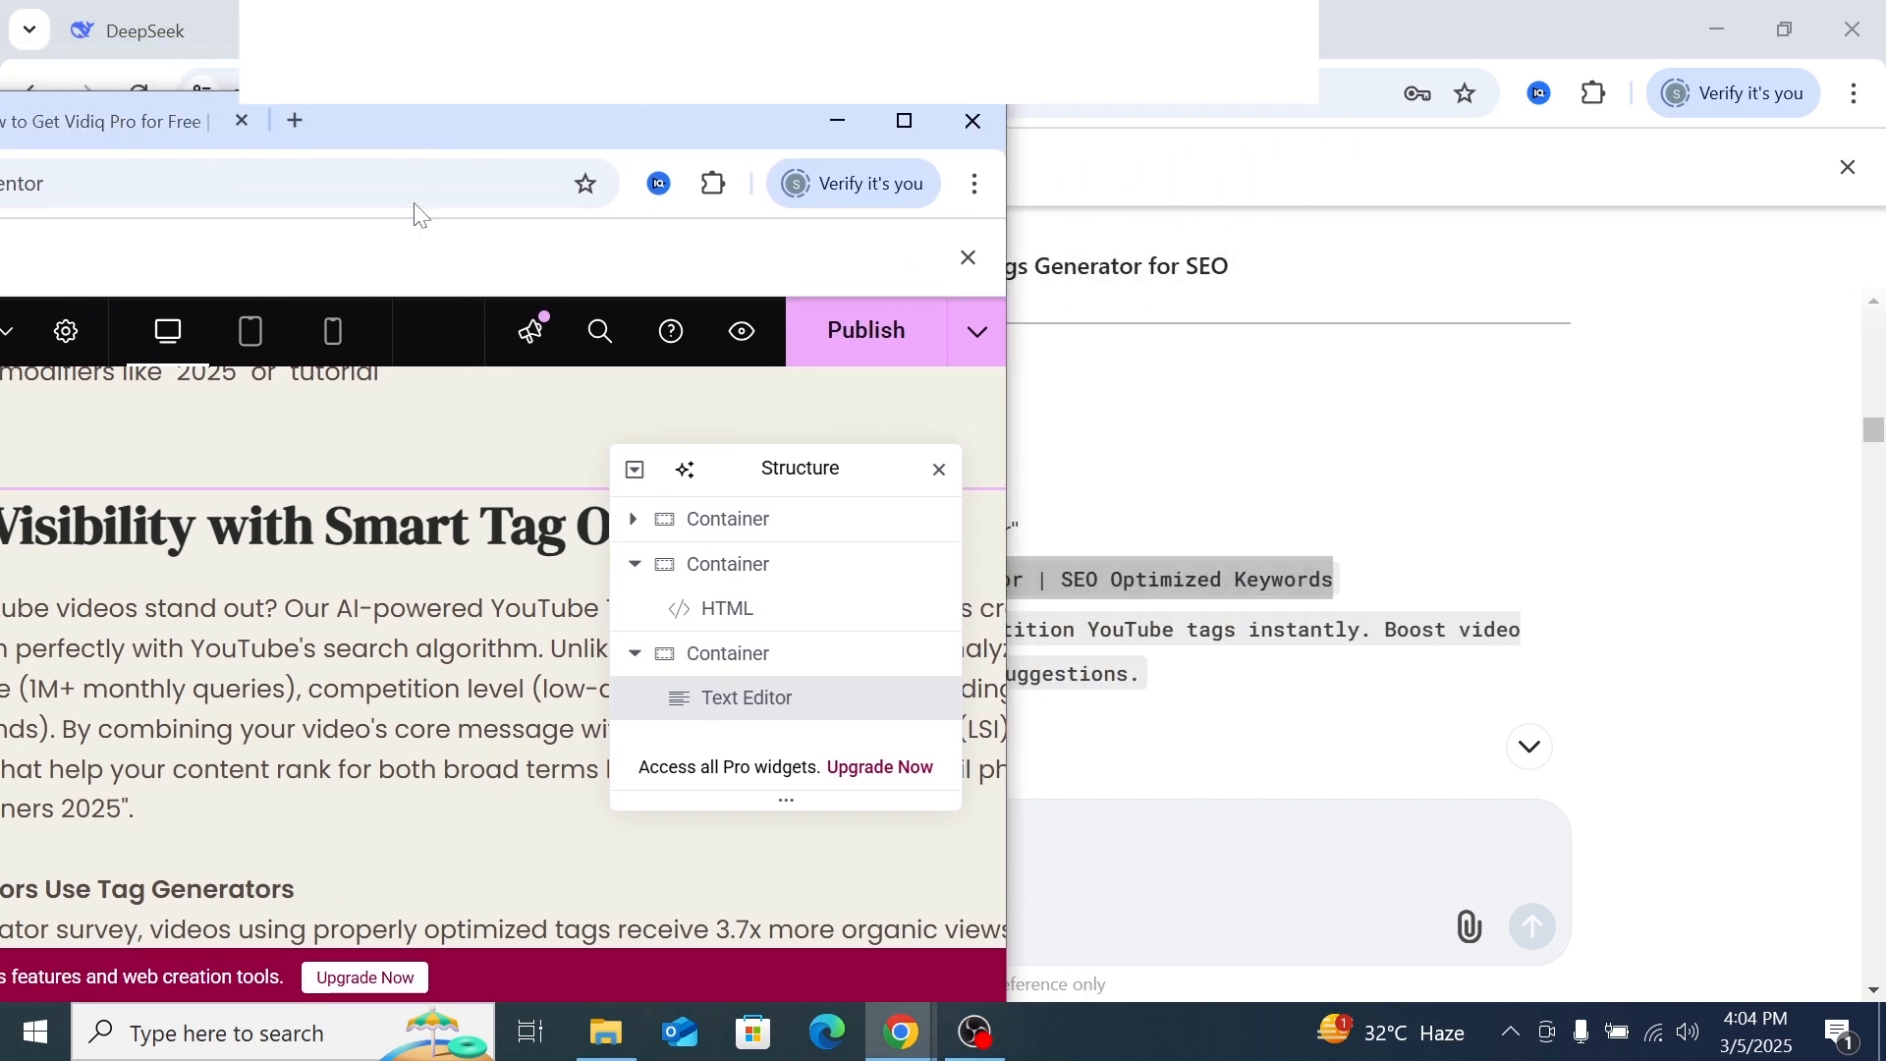
left_click(834, 341)
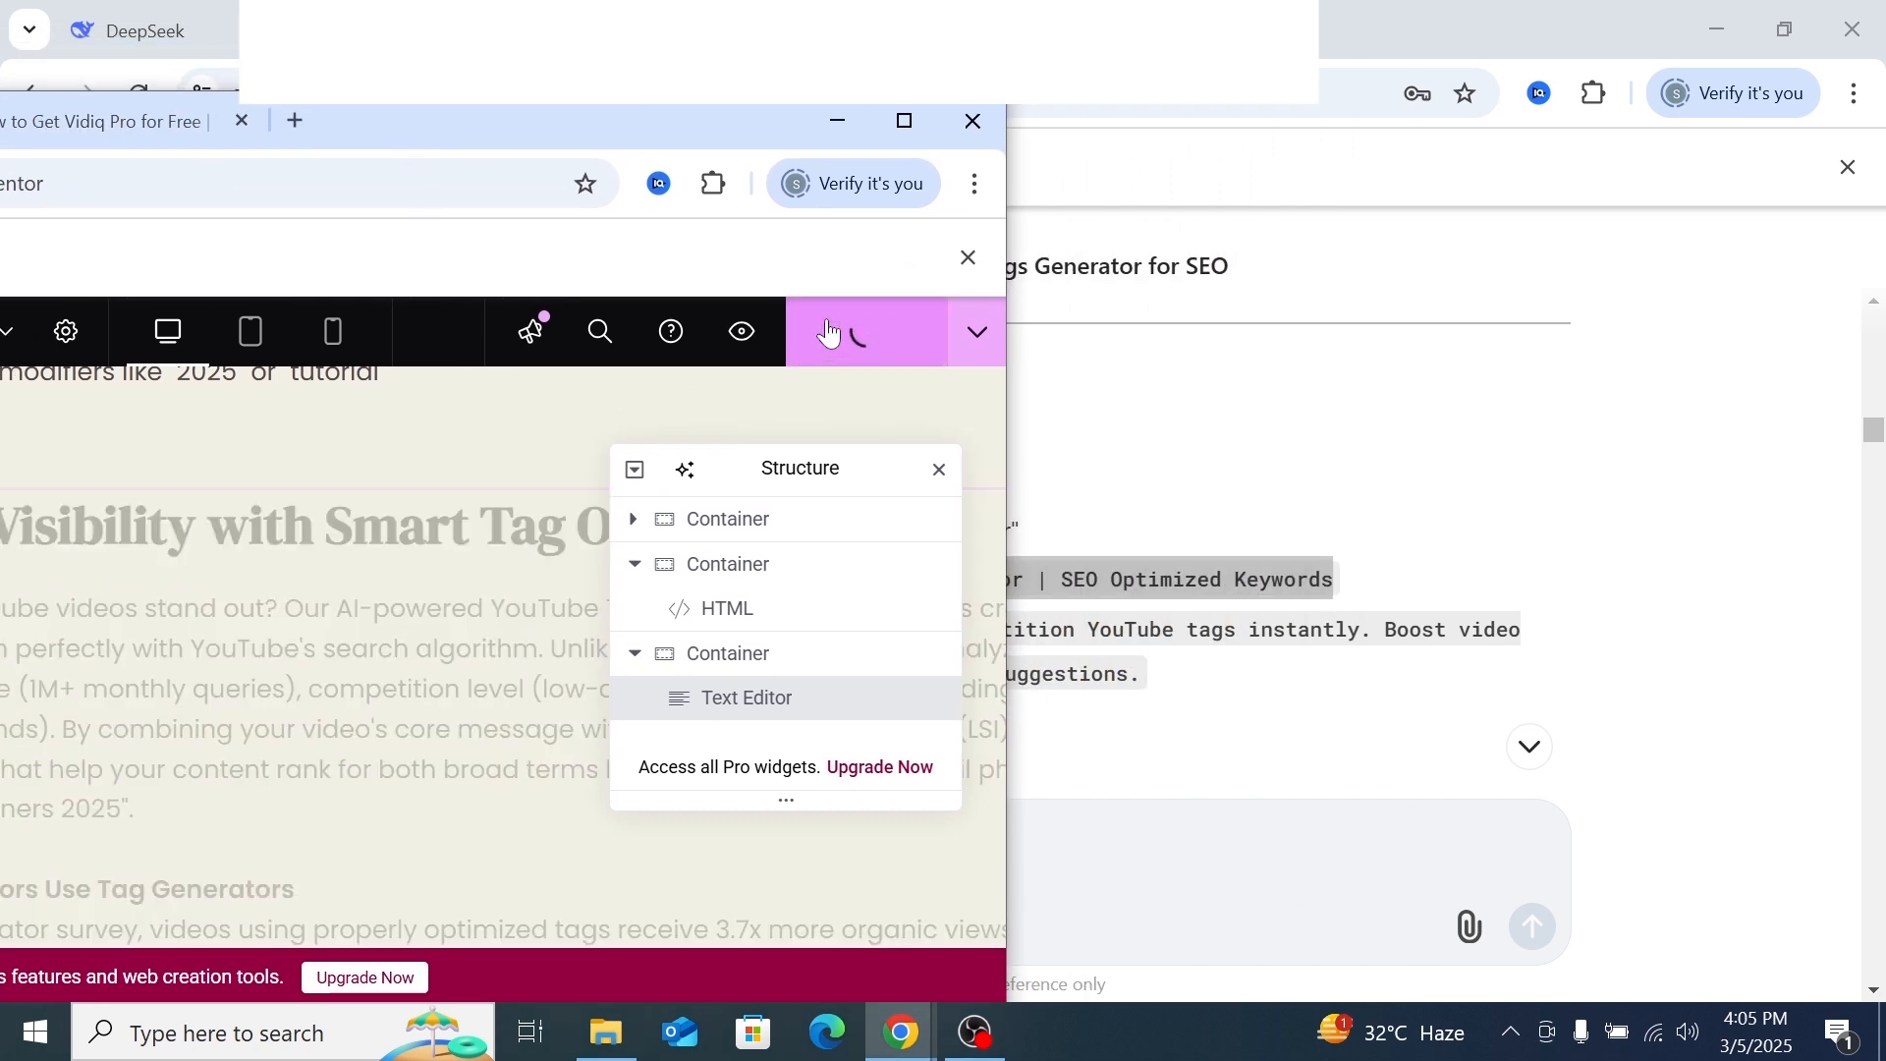
left_click(903, 121)
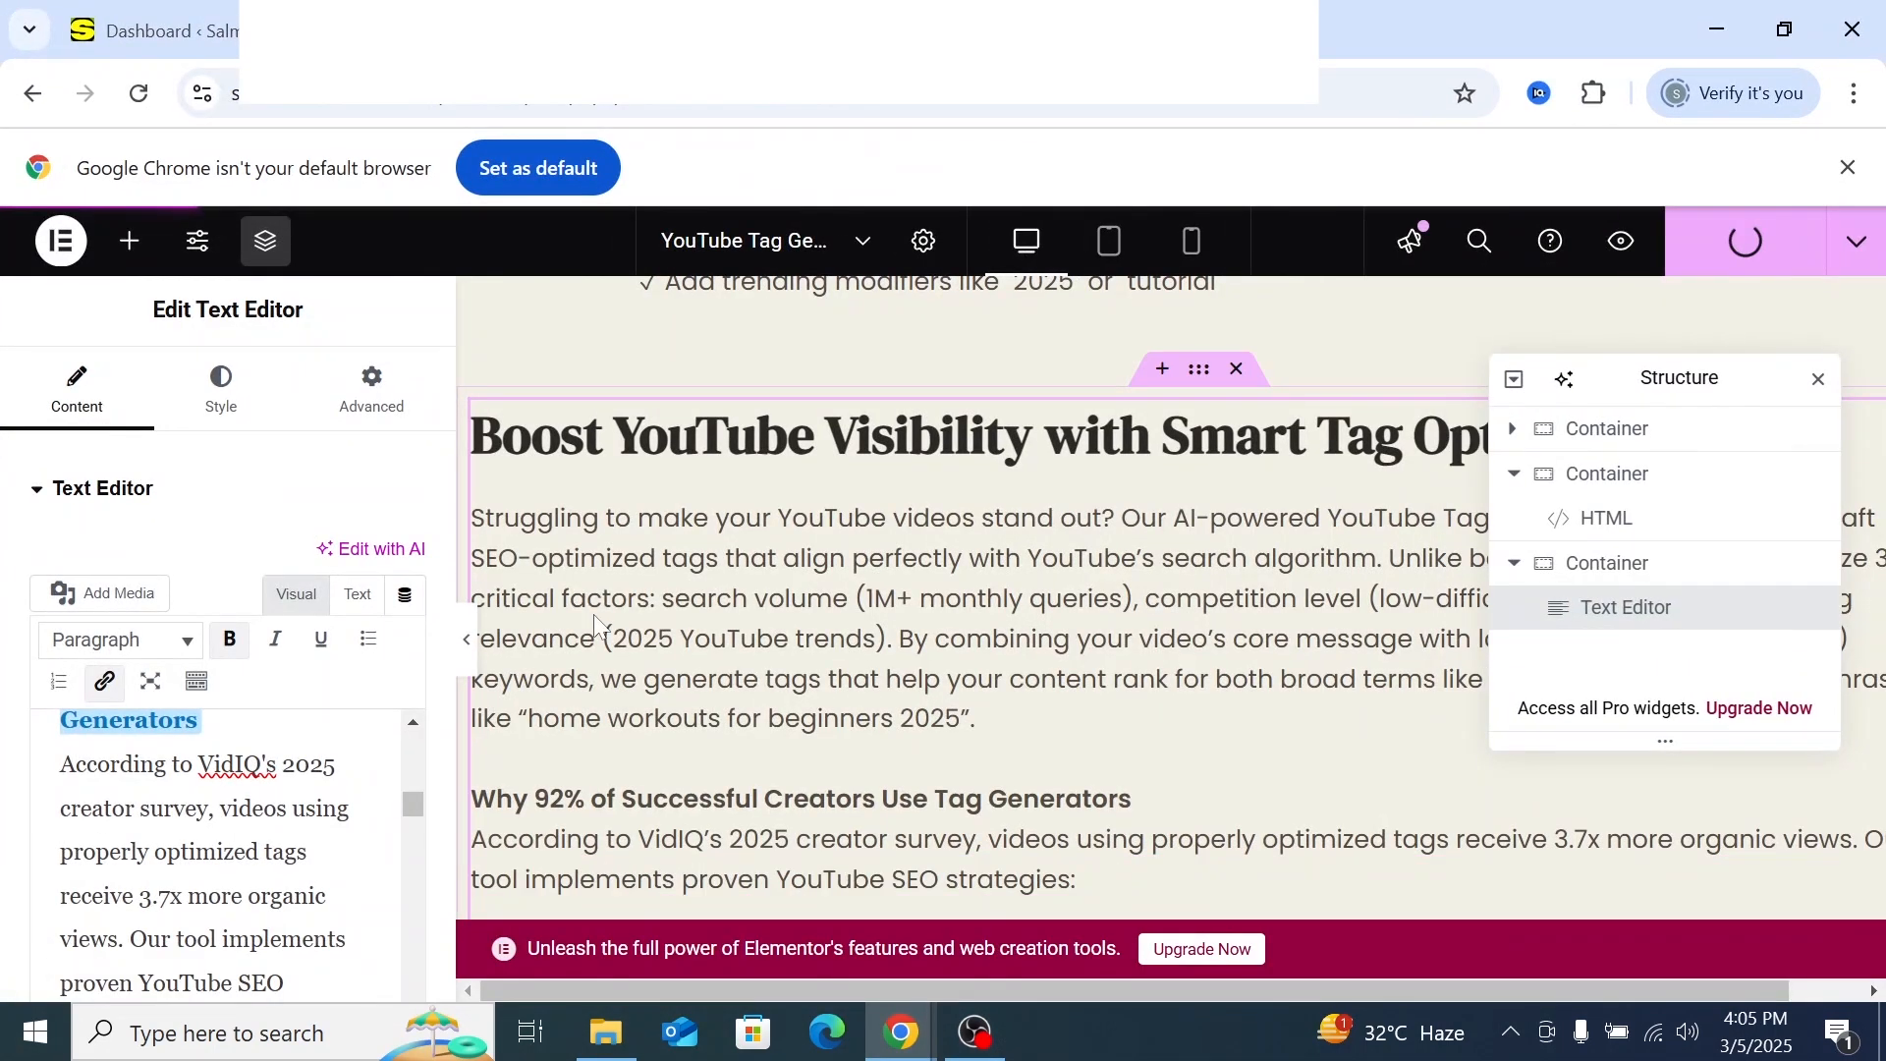
scroll(605, 678, "down", 1)
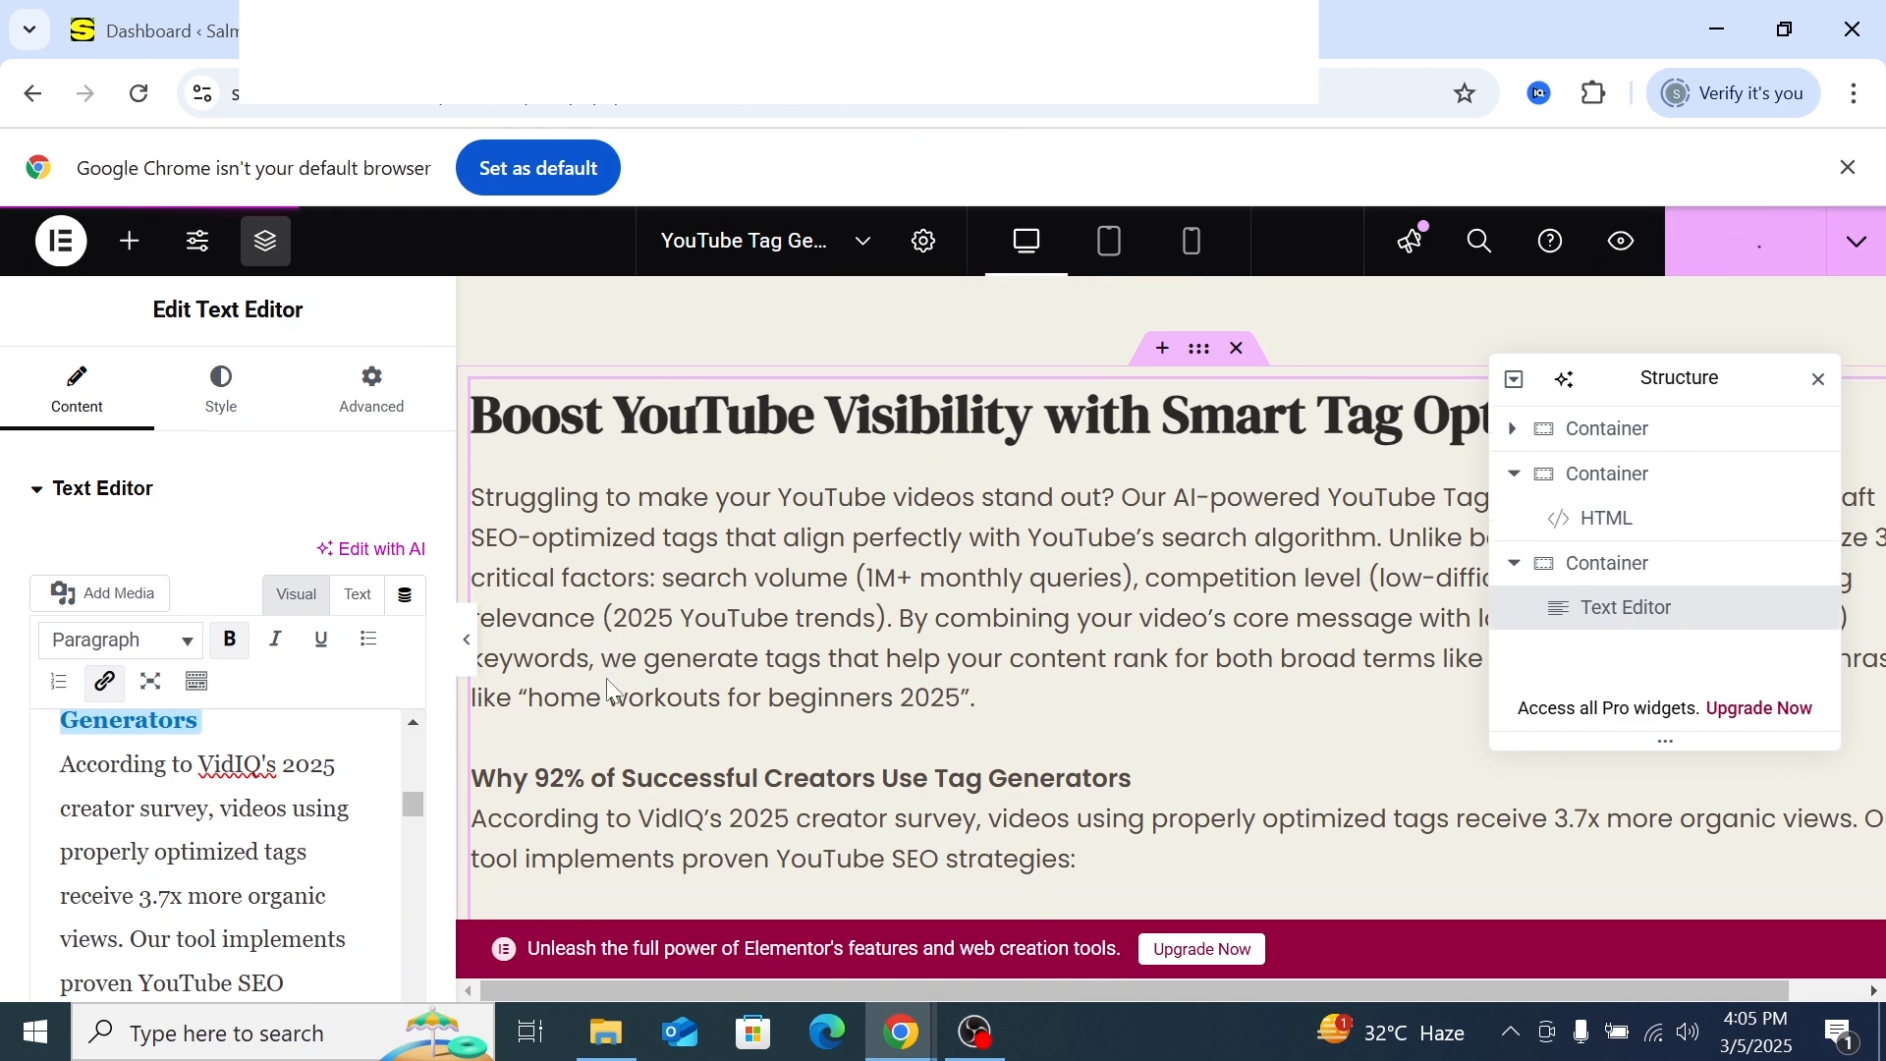
scroll(605, 678, "up", 2)
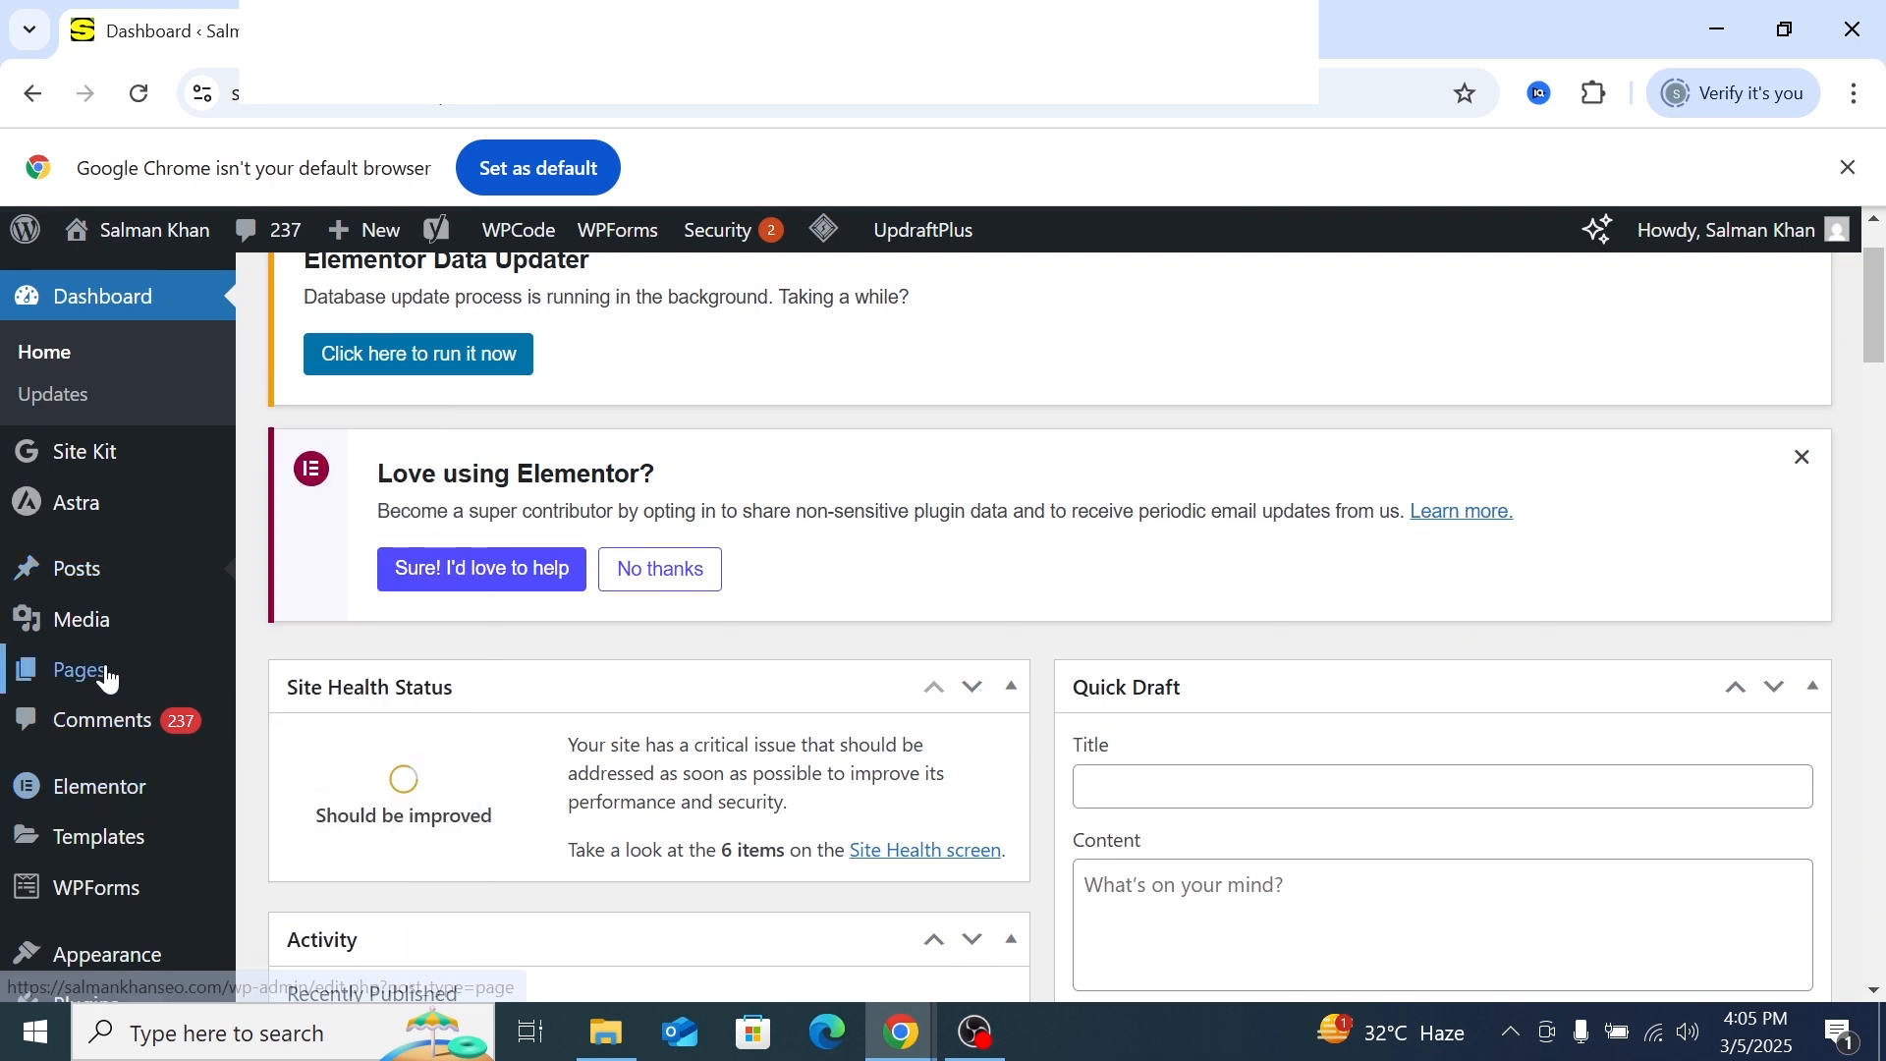
Open the list of all pages in a new tab, and from it open the YouTube Tag Generator page for editing in another tab
mouse_move(106, 673)
right_click(307, 682)
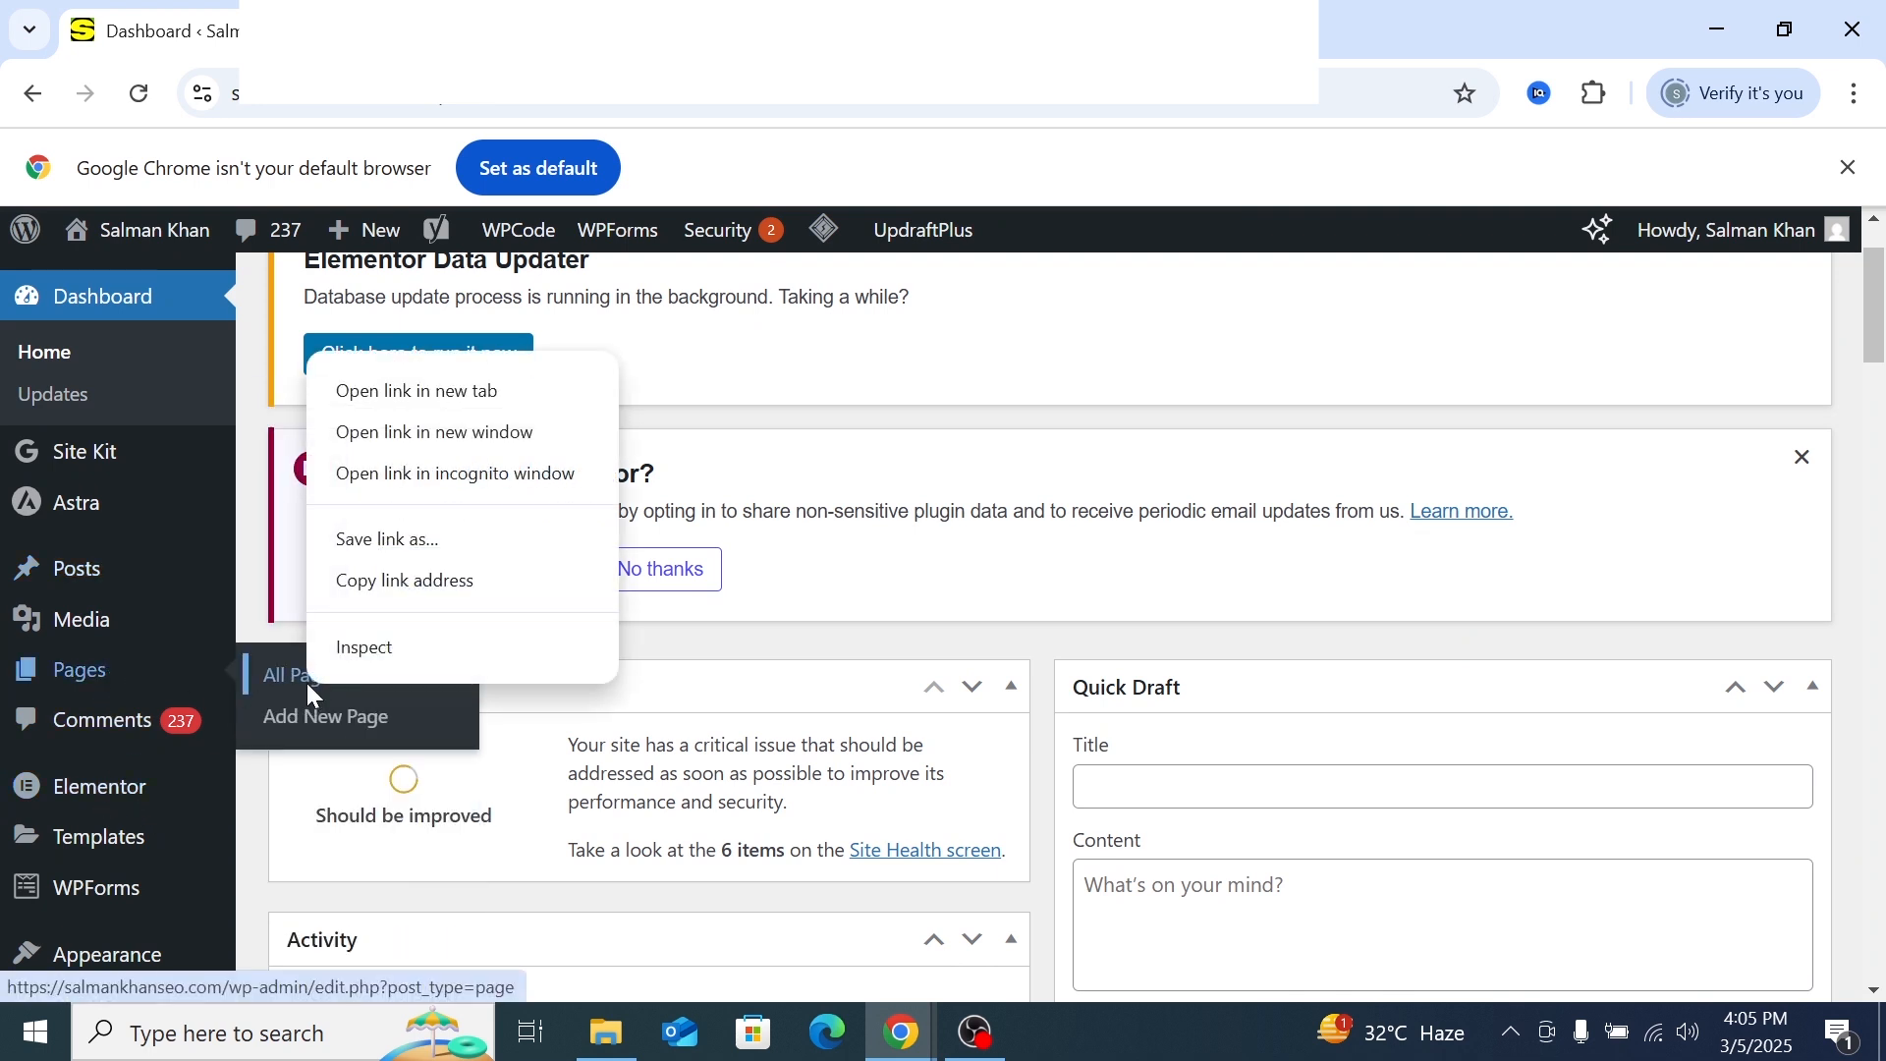
left_click(383, 393)
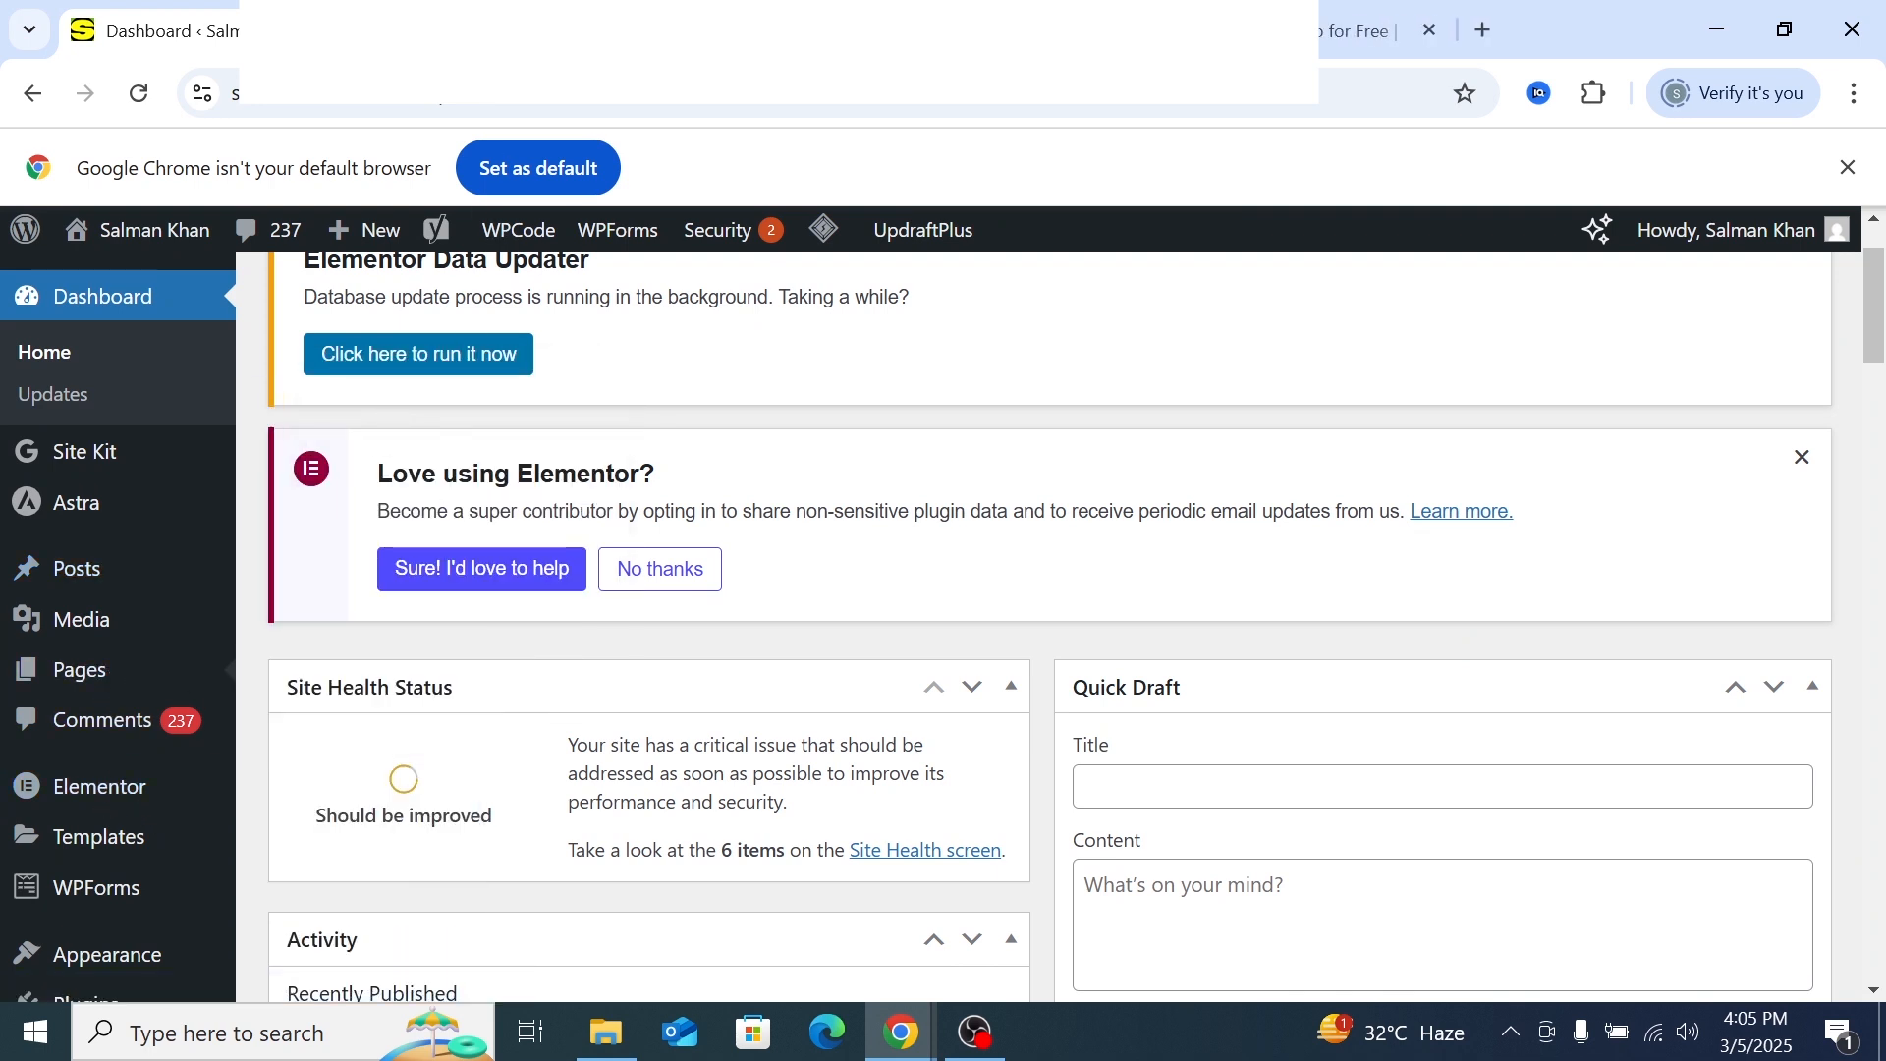
scroll(364, 648, "down", 10)
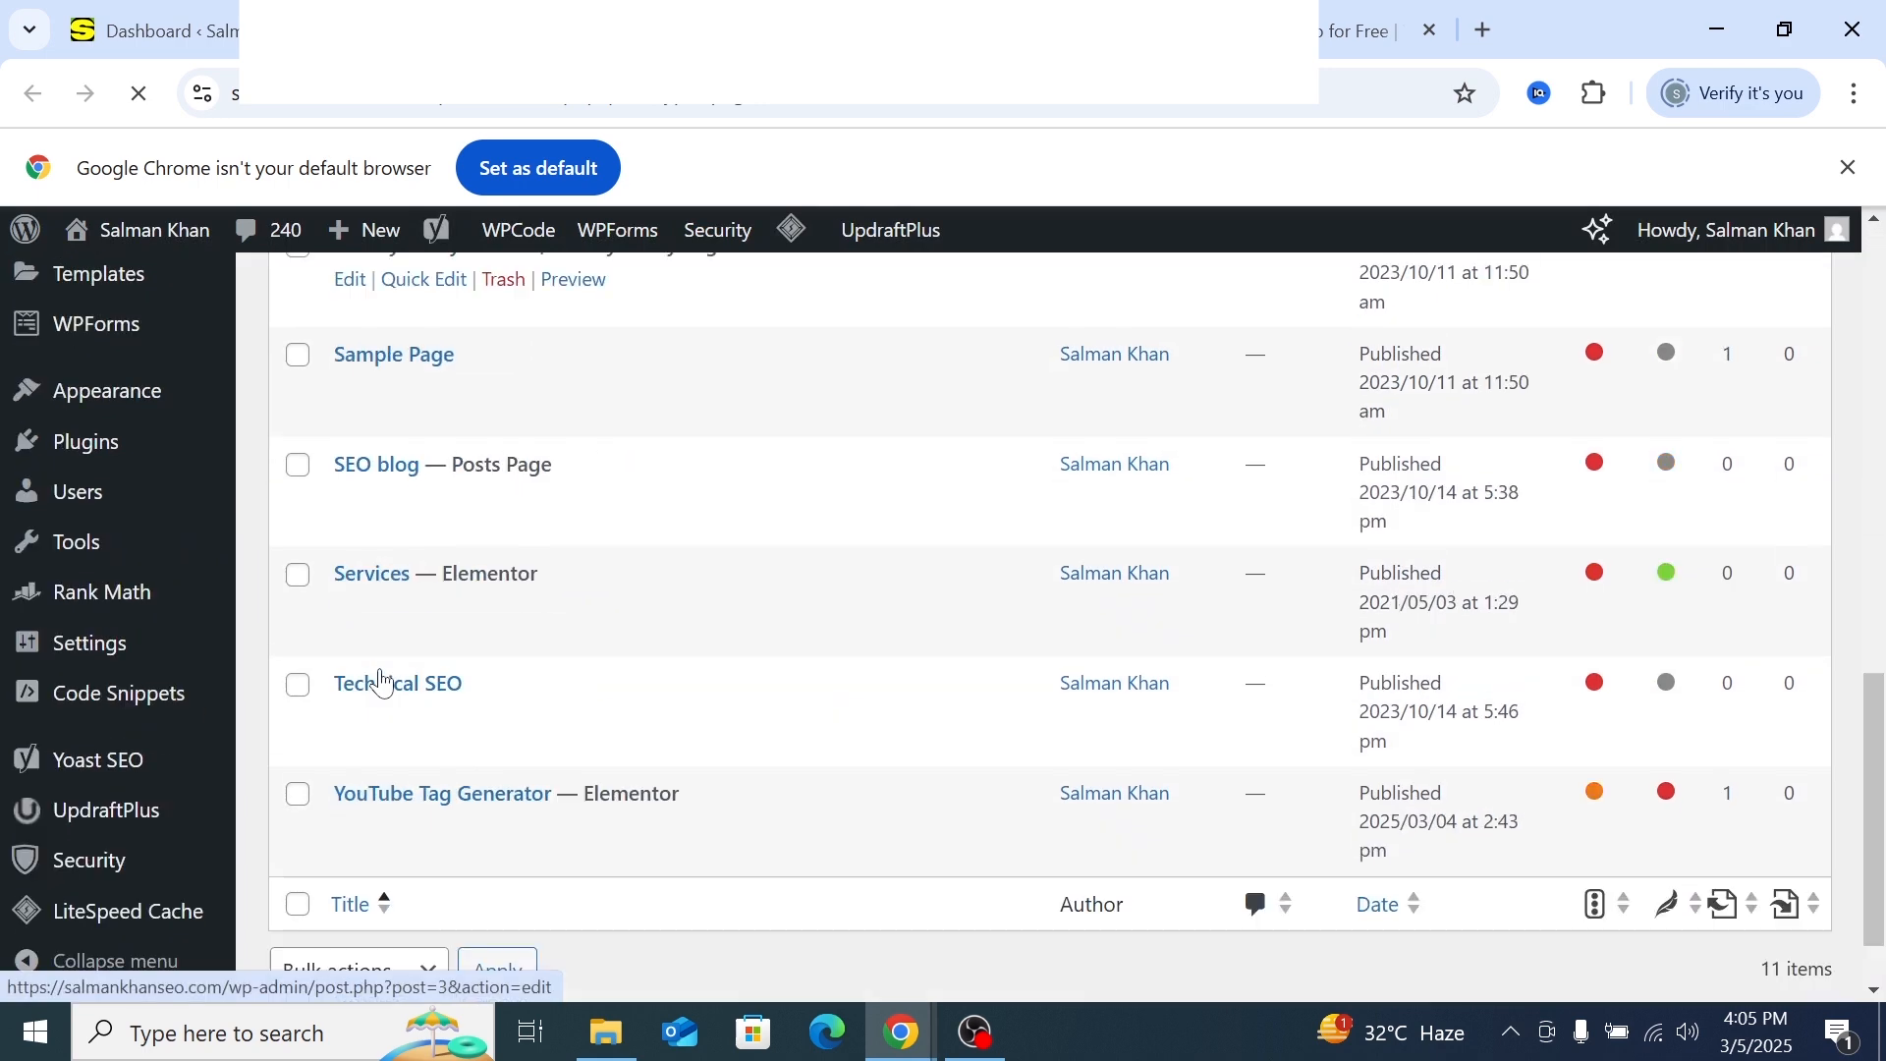
right_click(350, 735)
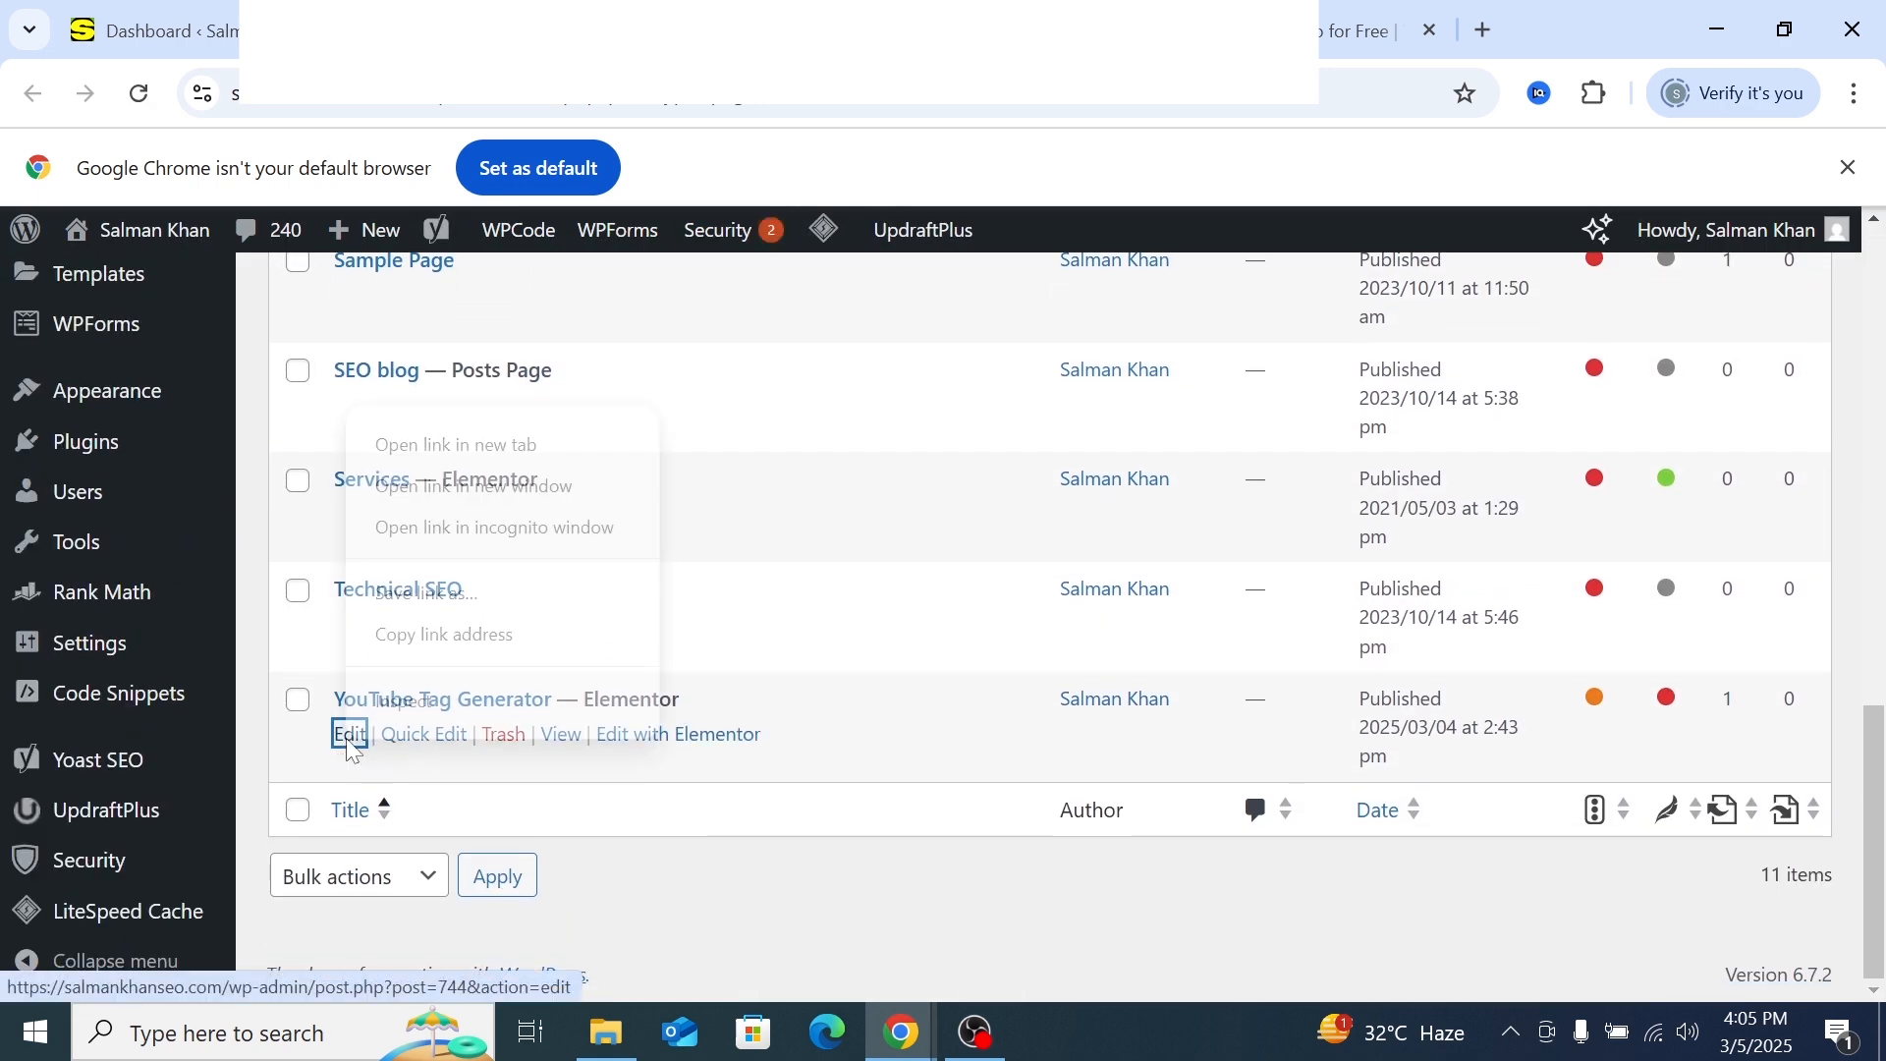
left_click(378, 444)
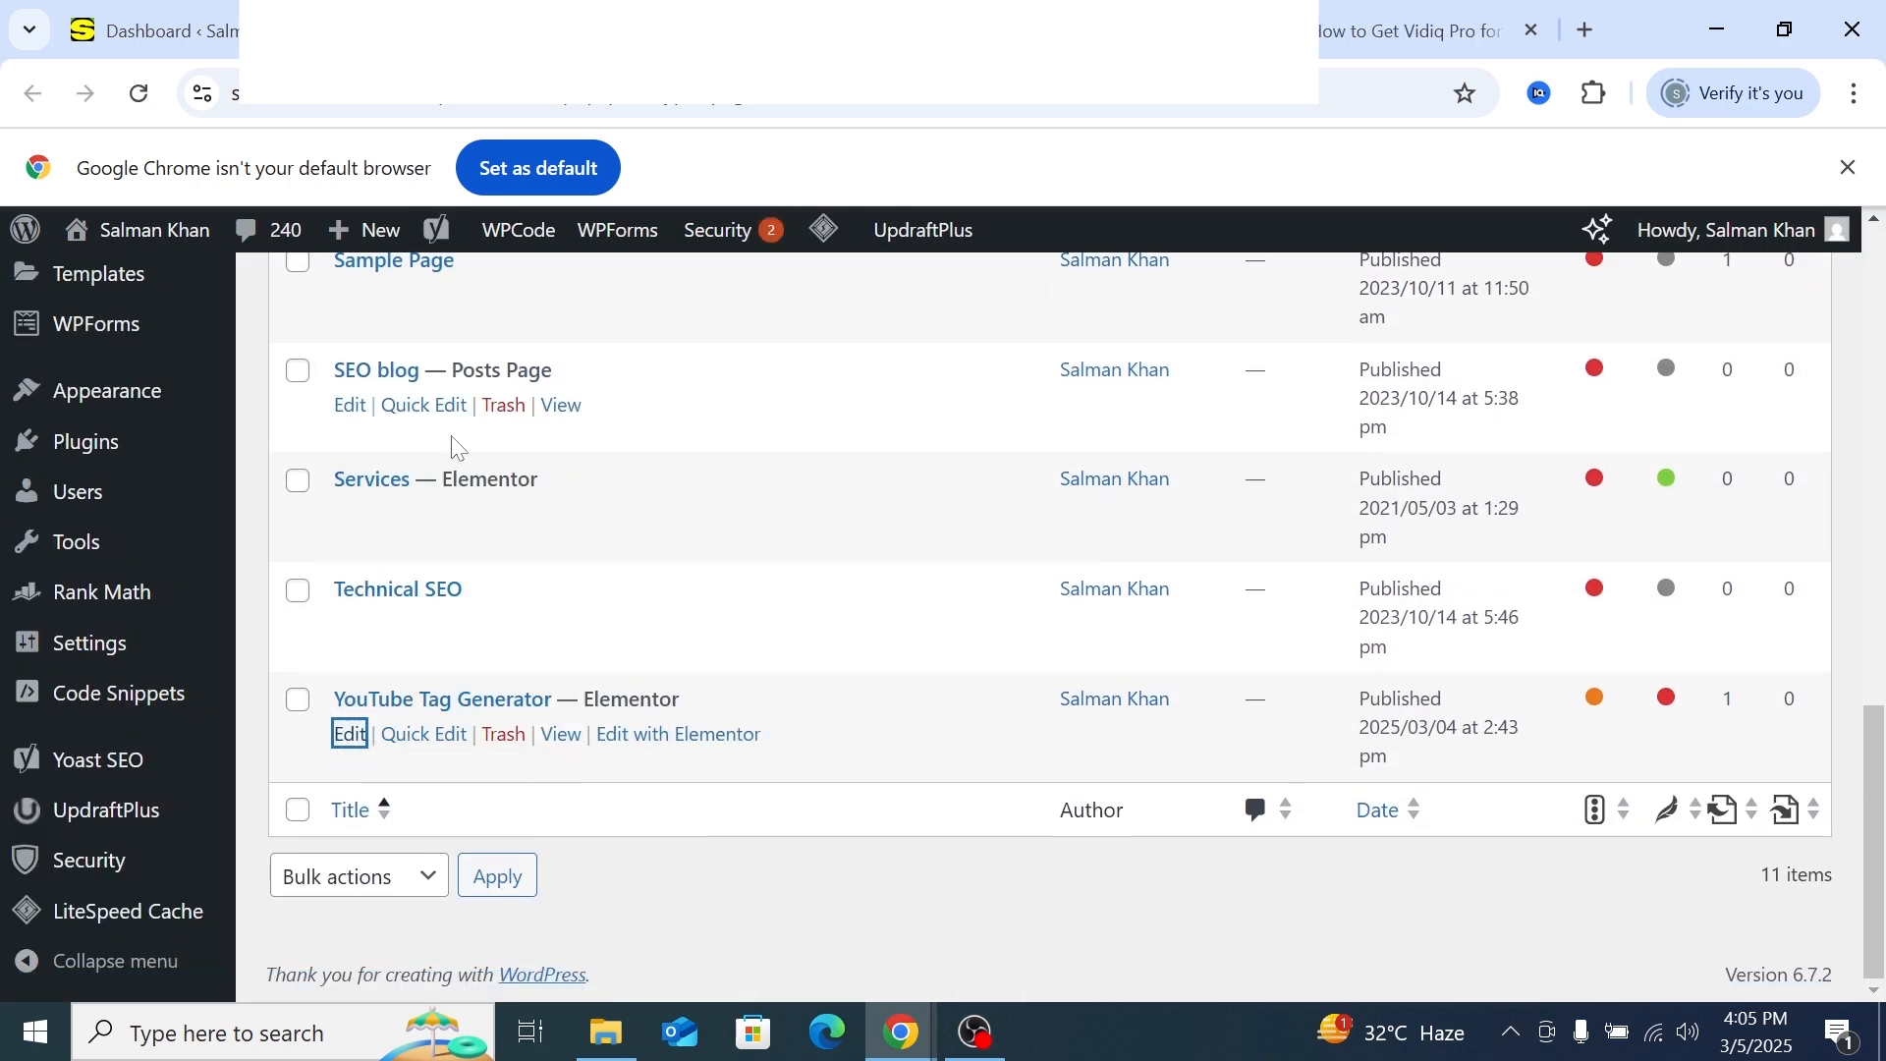
left_click(630, 31)
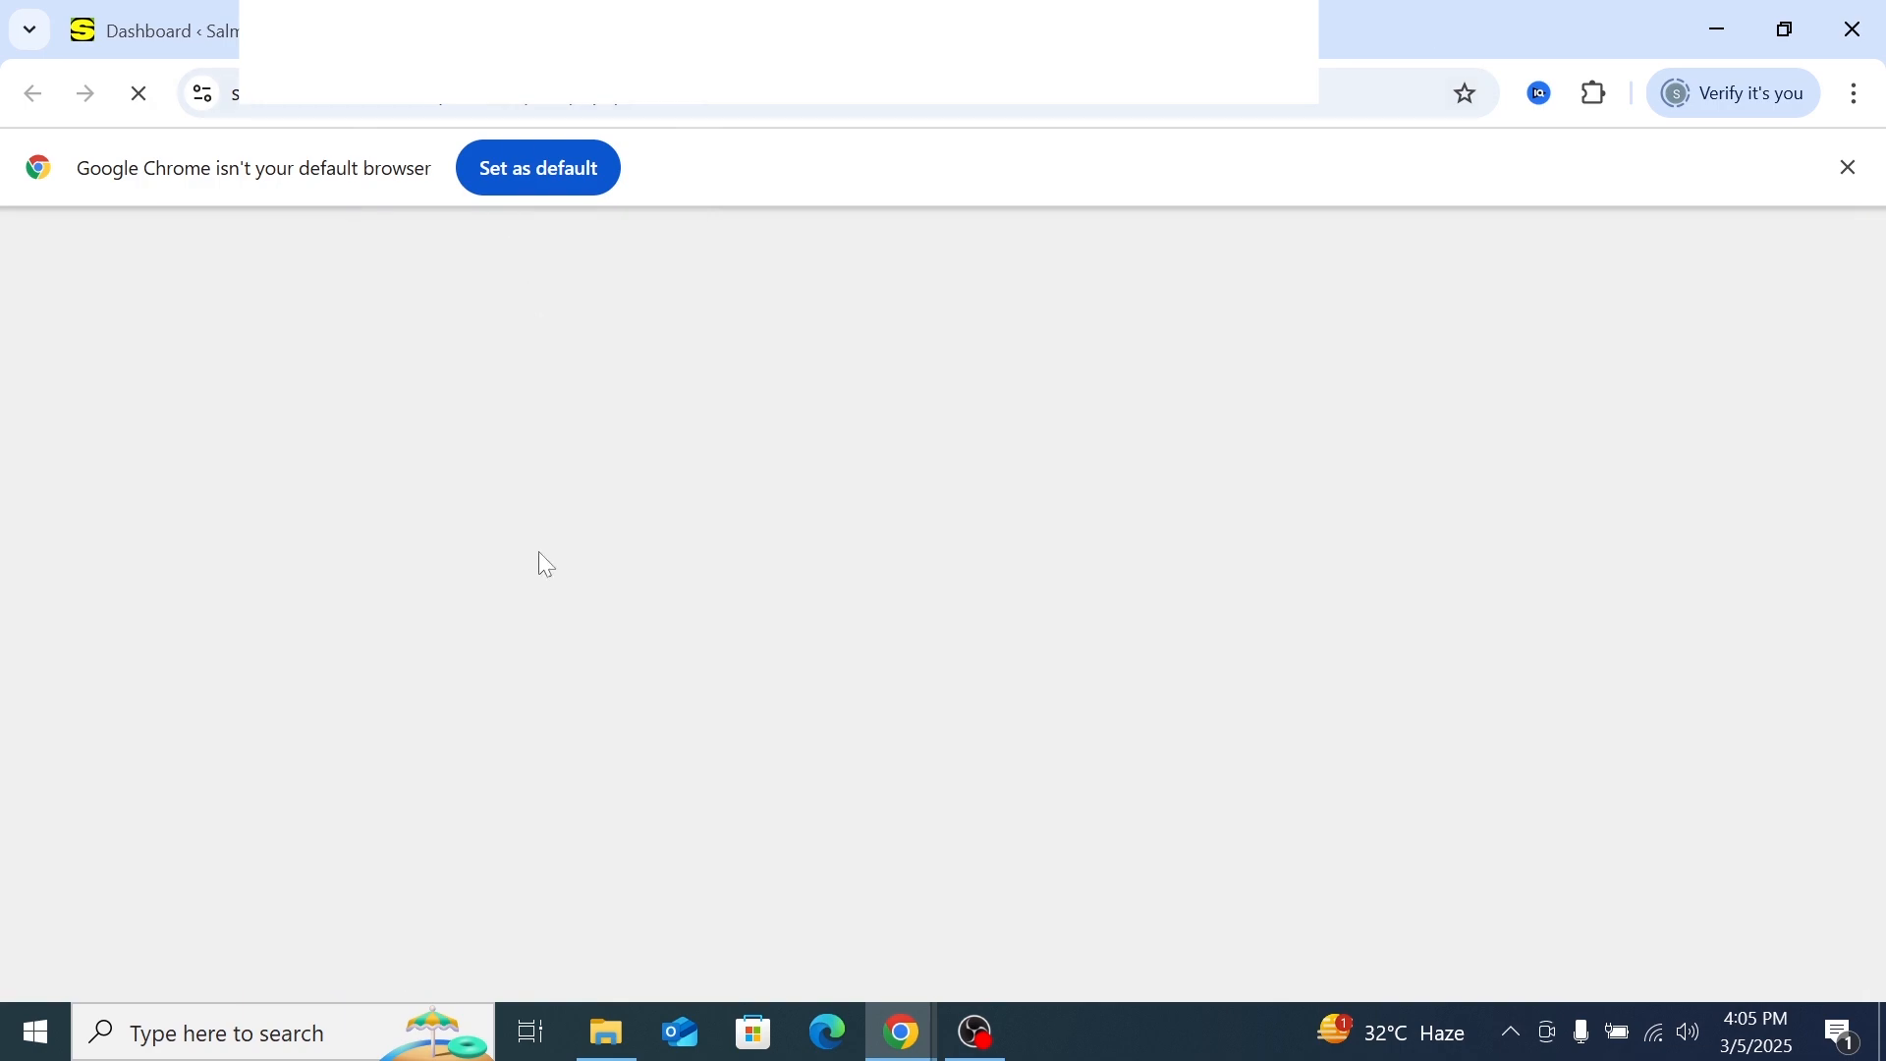
Review the page's Yoast search appearance fields and expand the SEO analysis to check its problems and good results
scroll(485, 629, "down", 10)
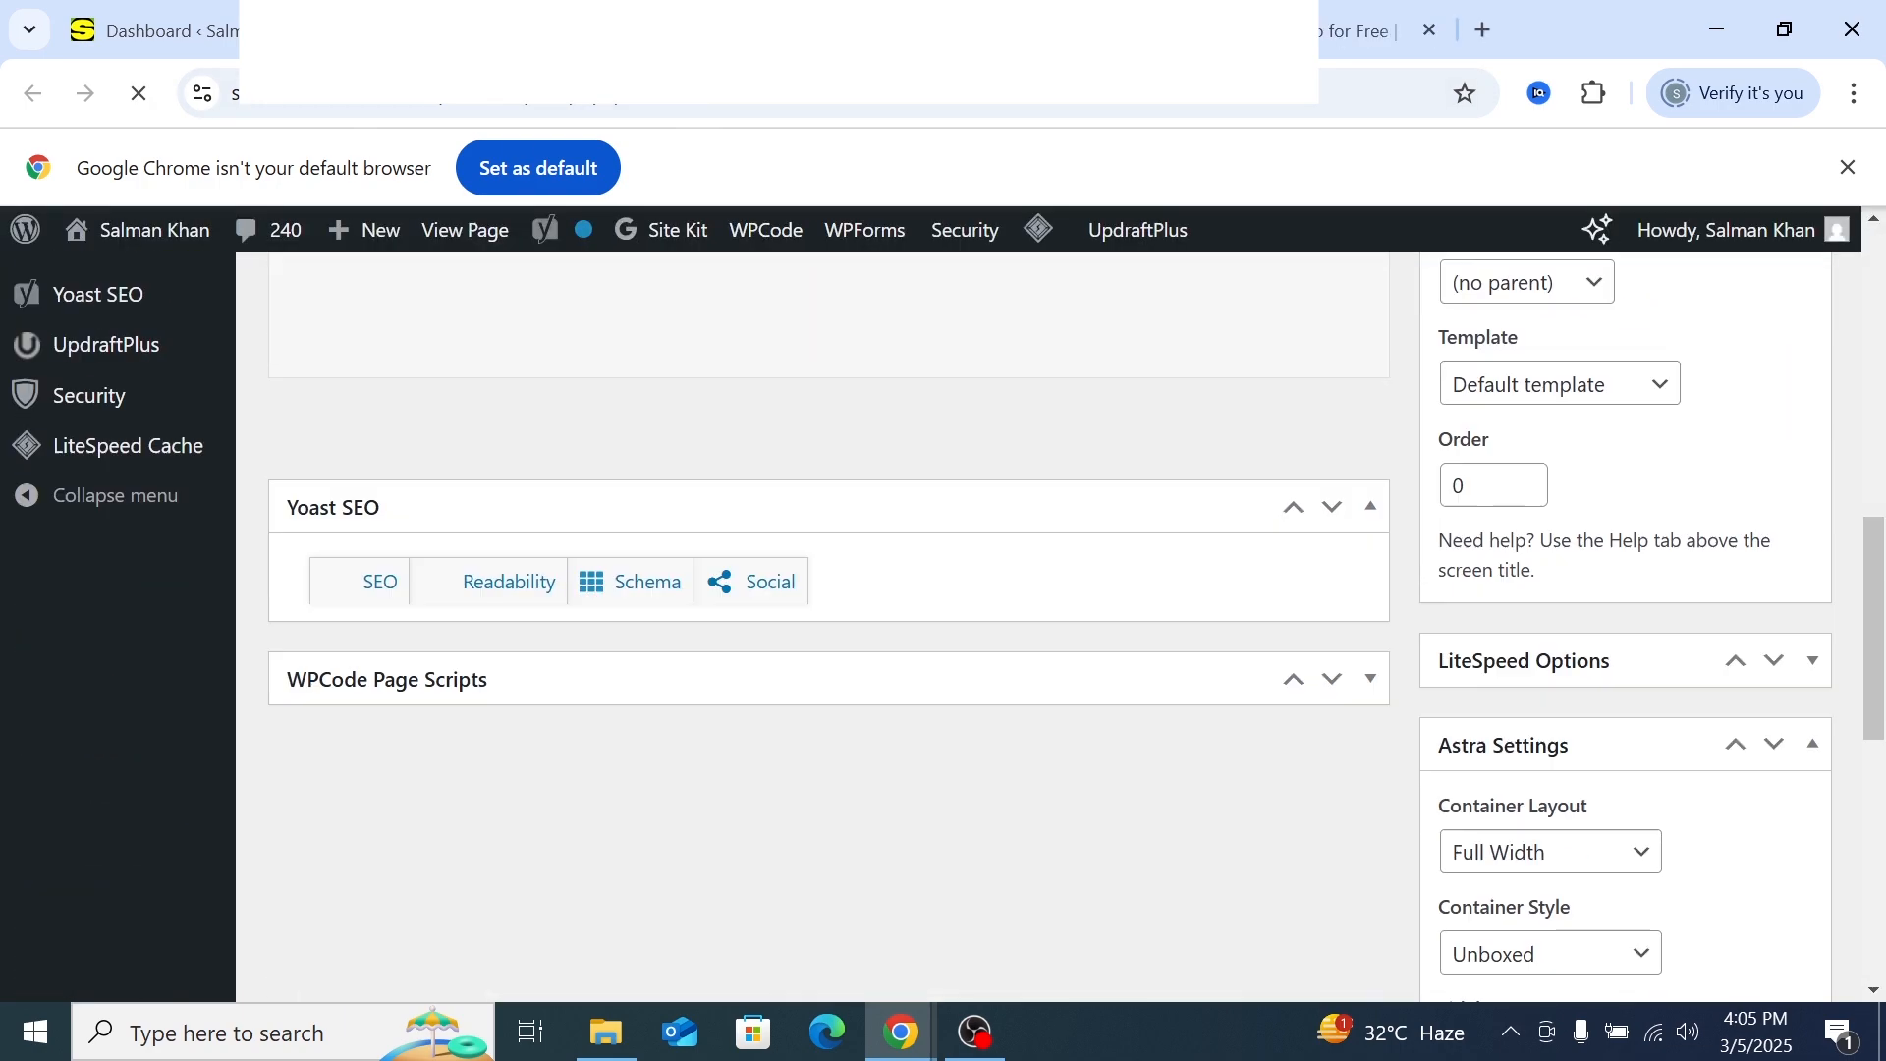
scroll(533, 691, "down", 5)
scroll(533, 692, "up", 10)
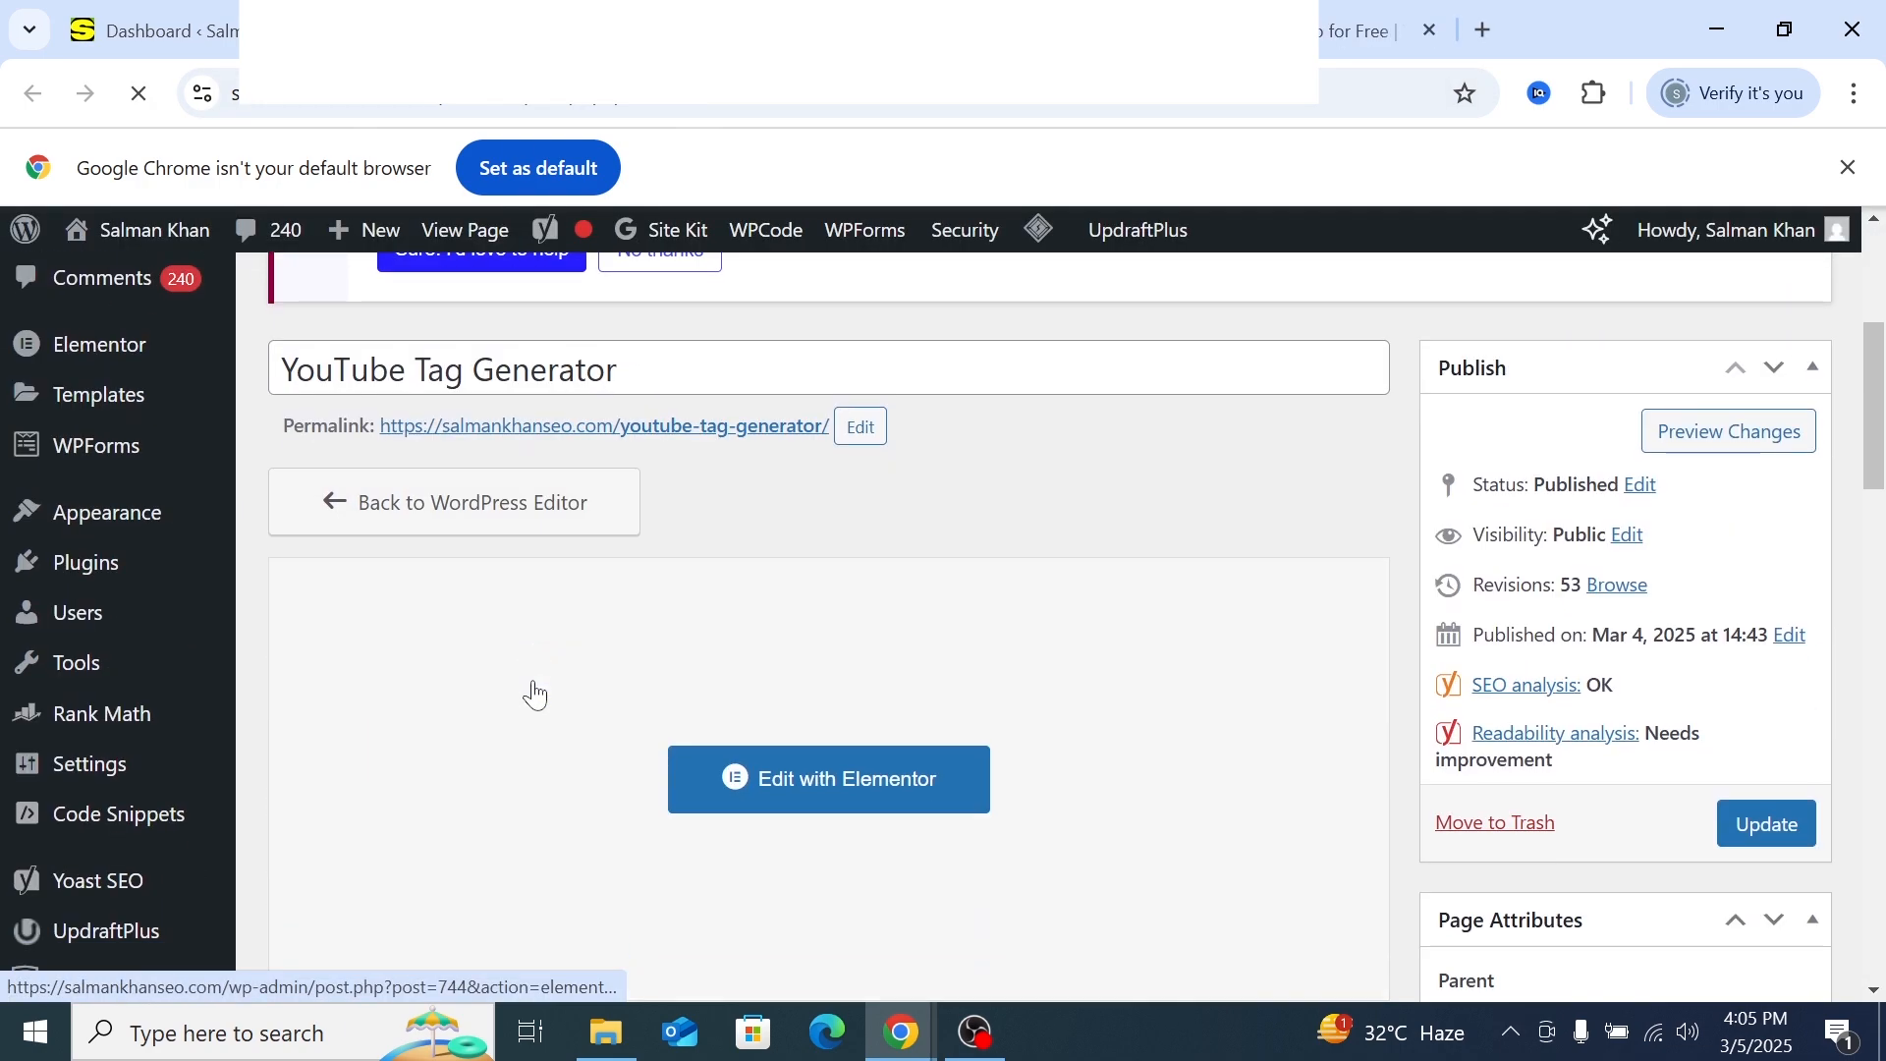
scroll(535, 694, "down", 9)
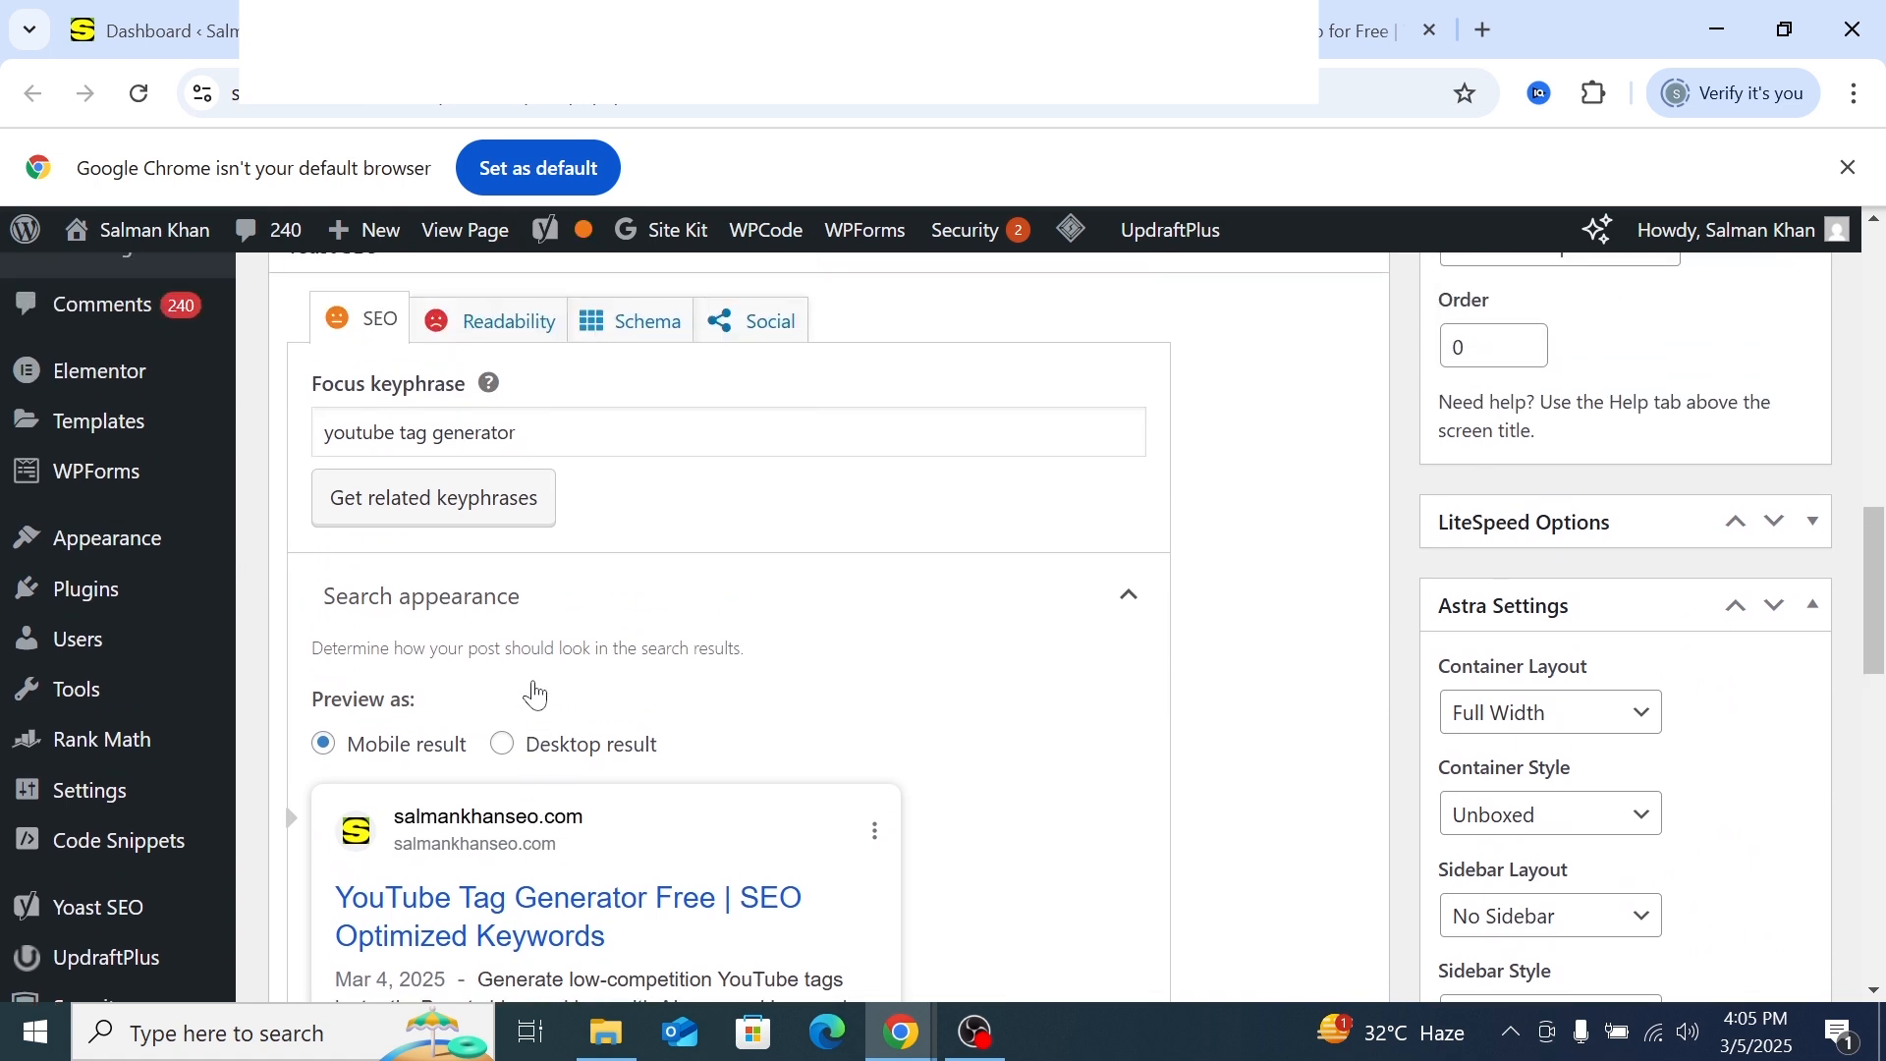
scroll(536, 694, "up", 1)
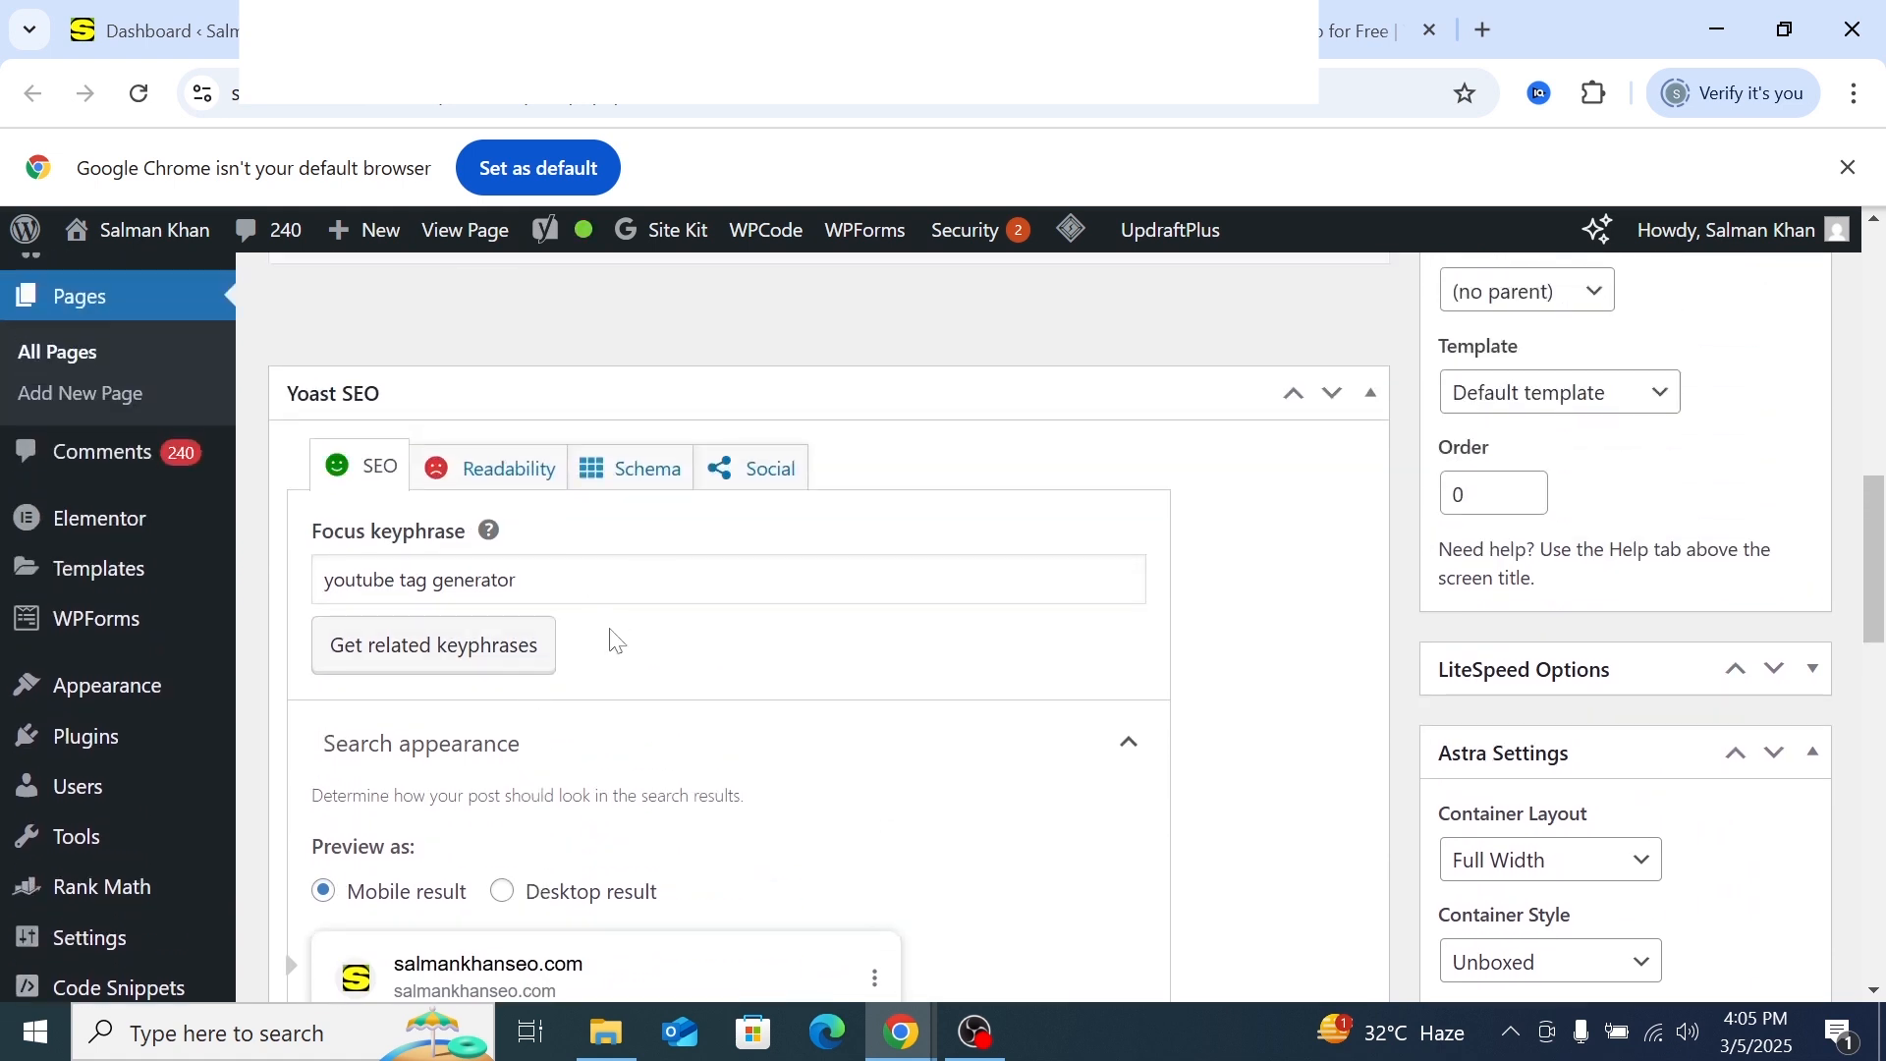
scroll(596, 752, "down", 2)
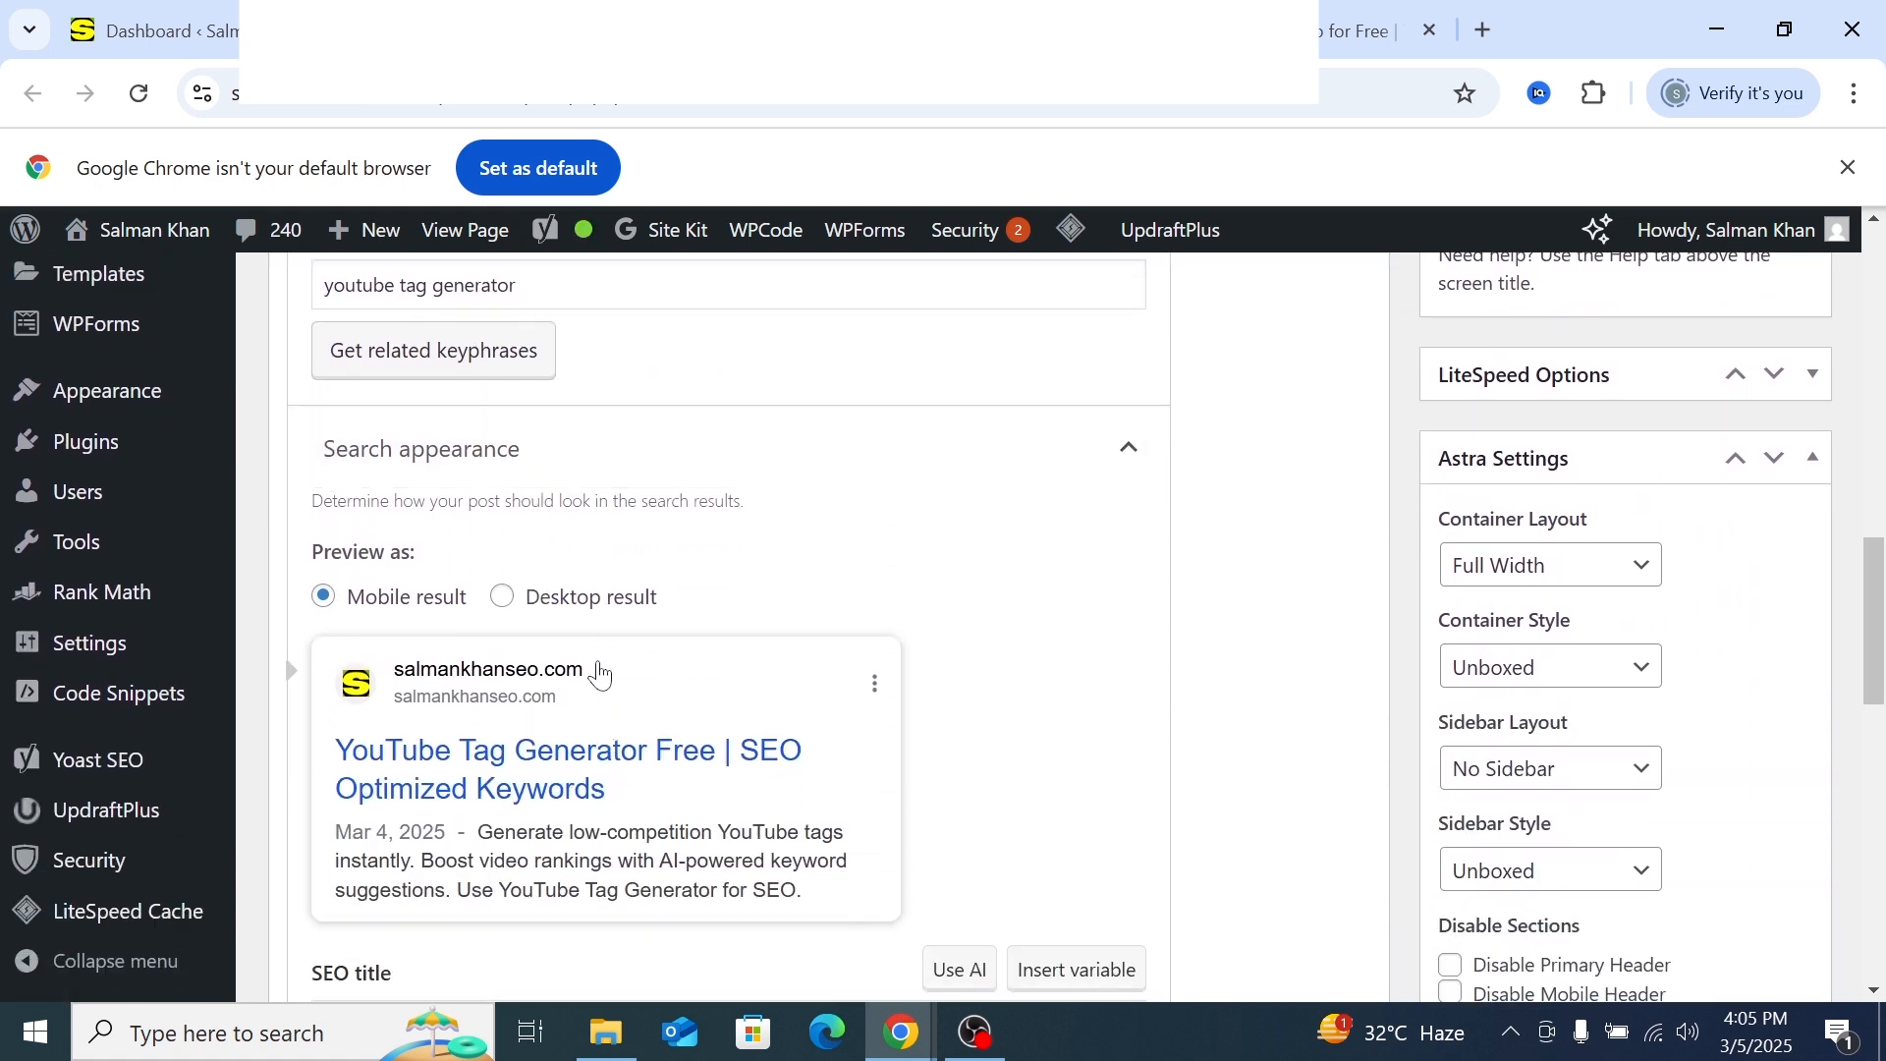
scroll(623, 521, "down", 4)
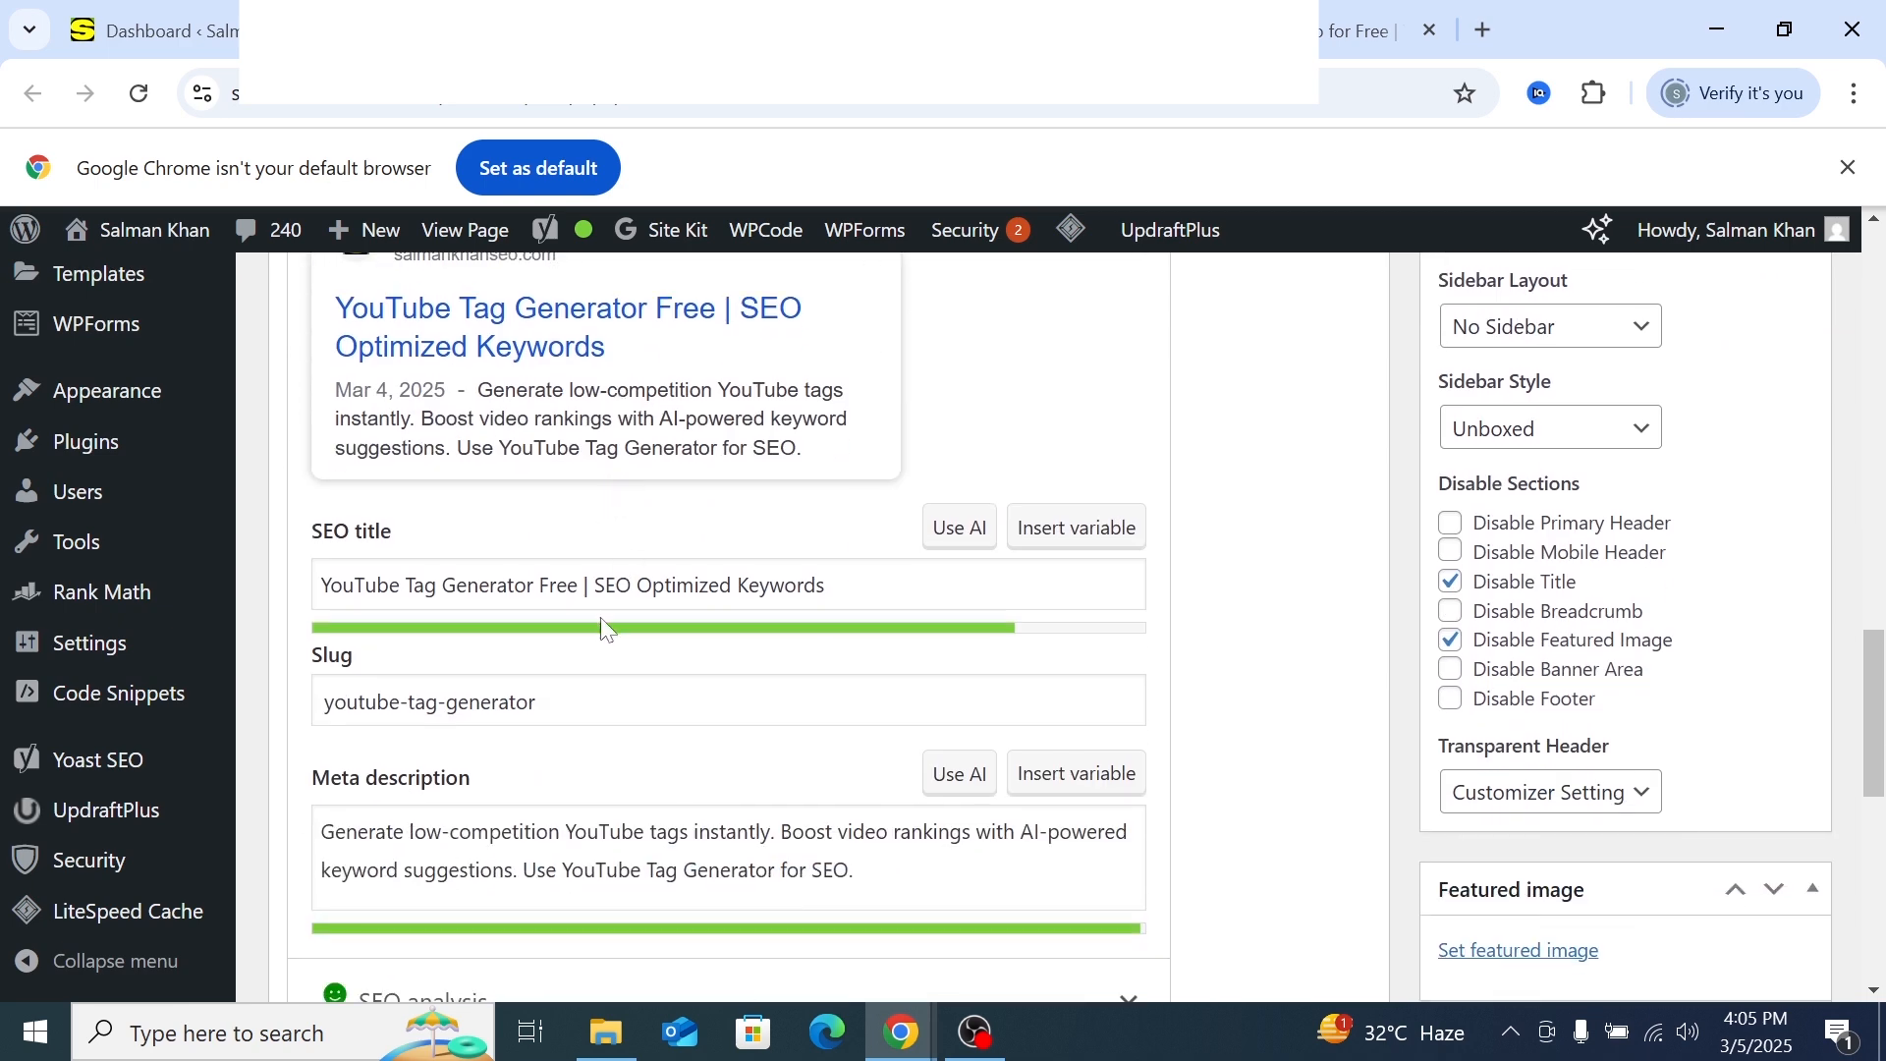
scroll(599, 629, "down", 7)
scroll(565, 628, "down", 1)
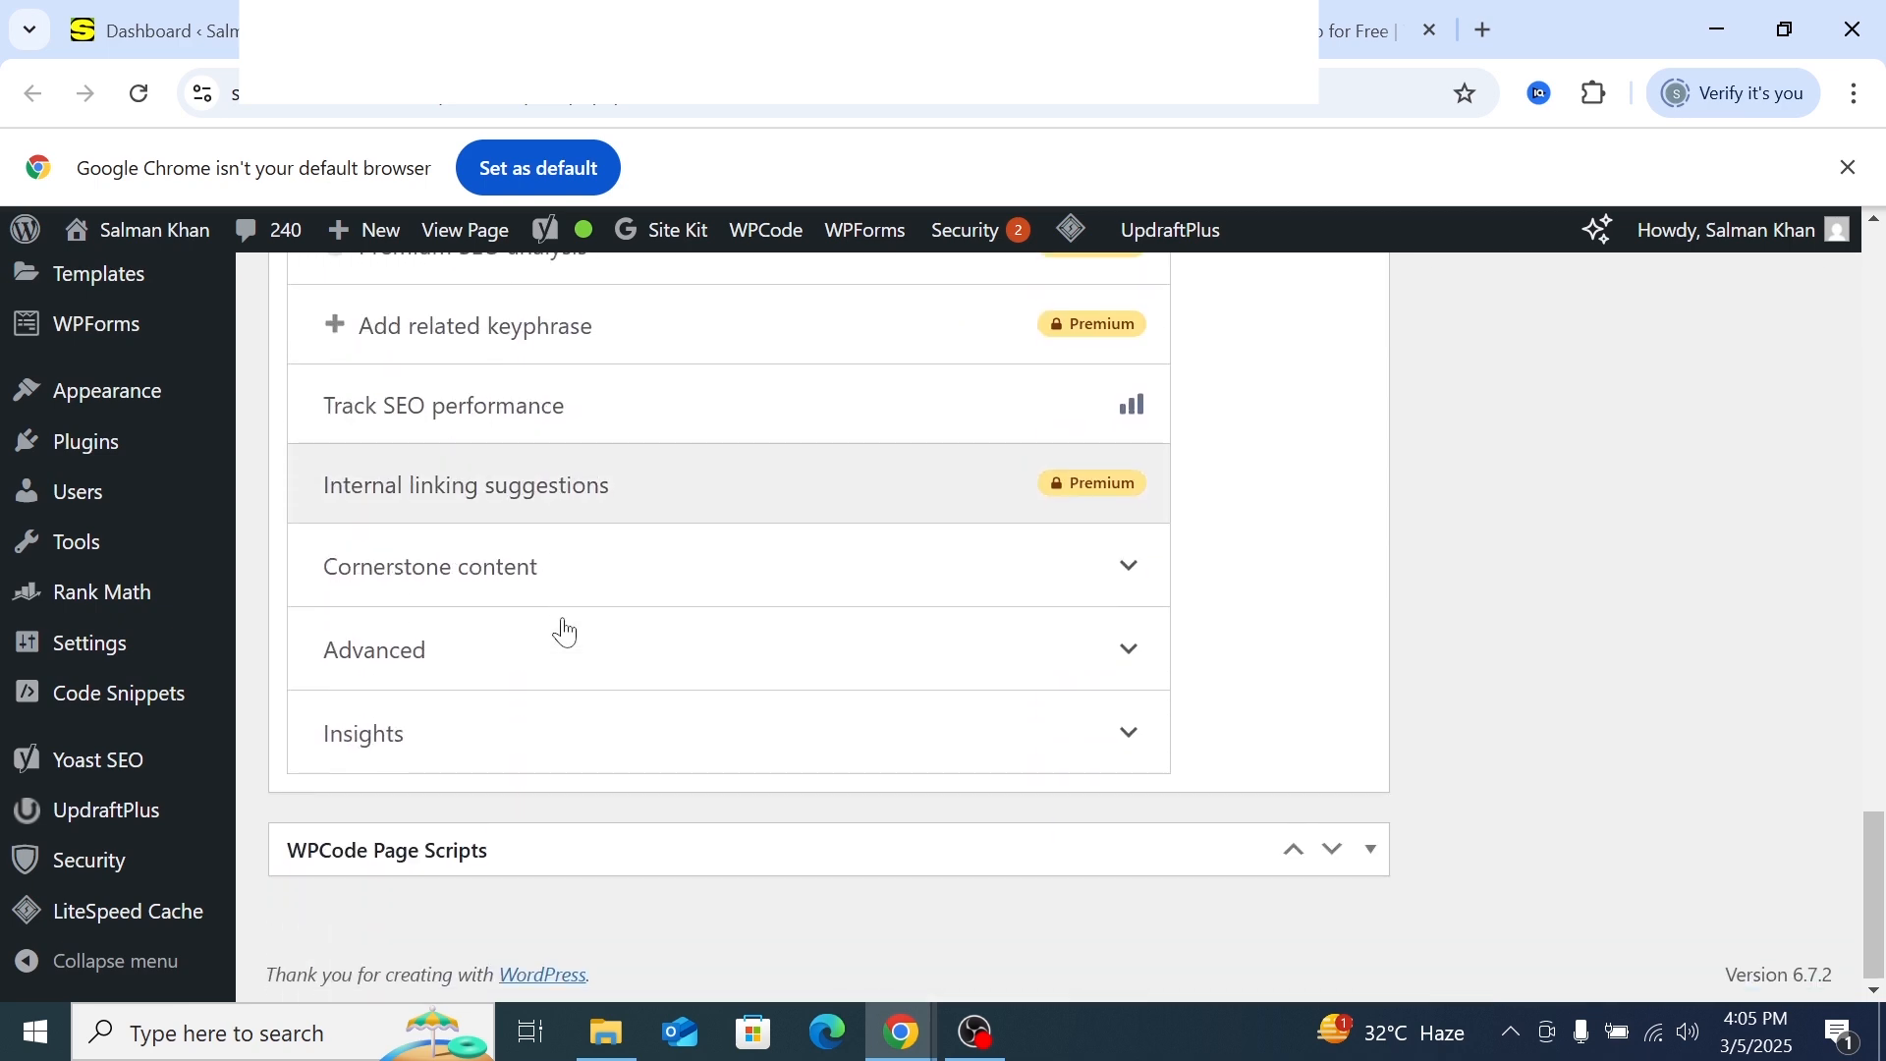
scroll(541, 599, "up", 3)
left_click(654, 478)
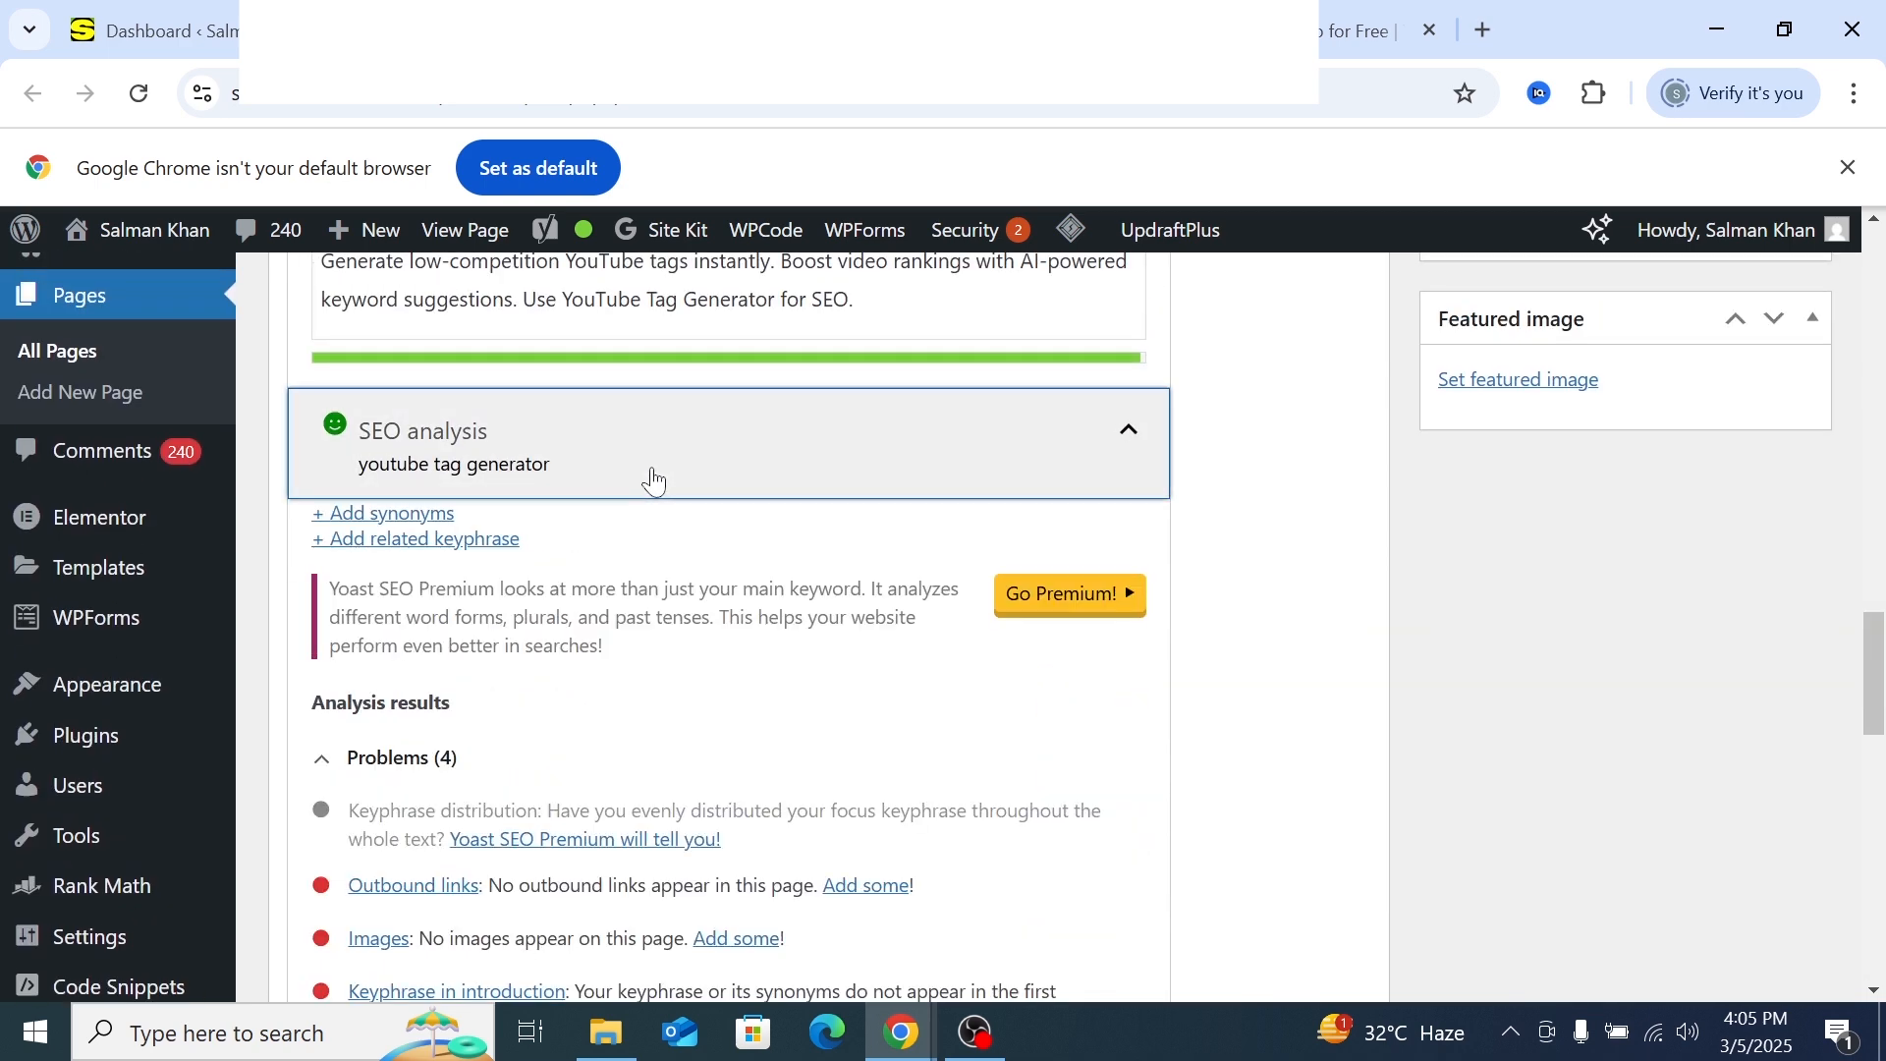
scroll(570, 633, "down", 5)
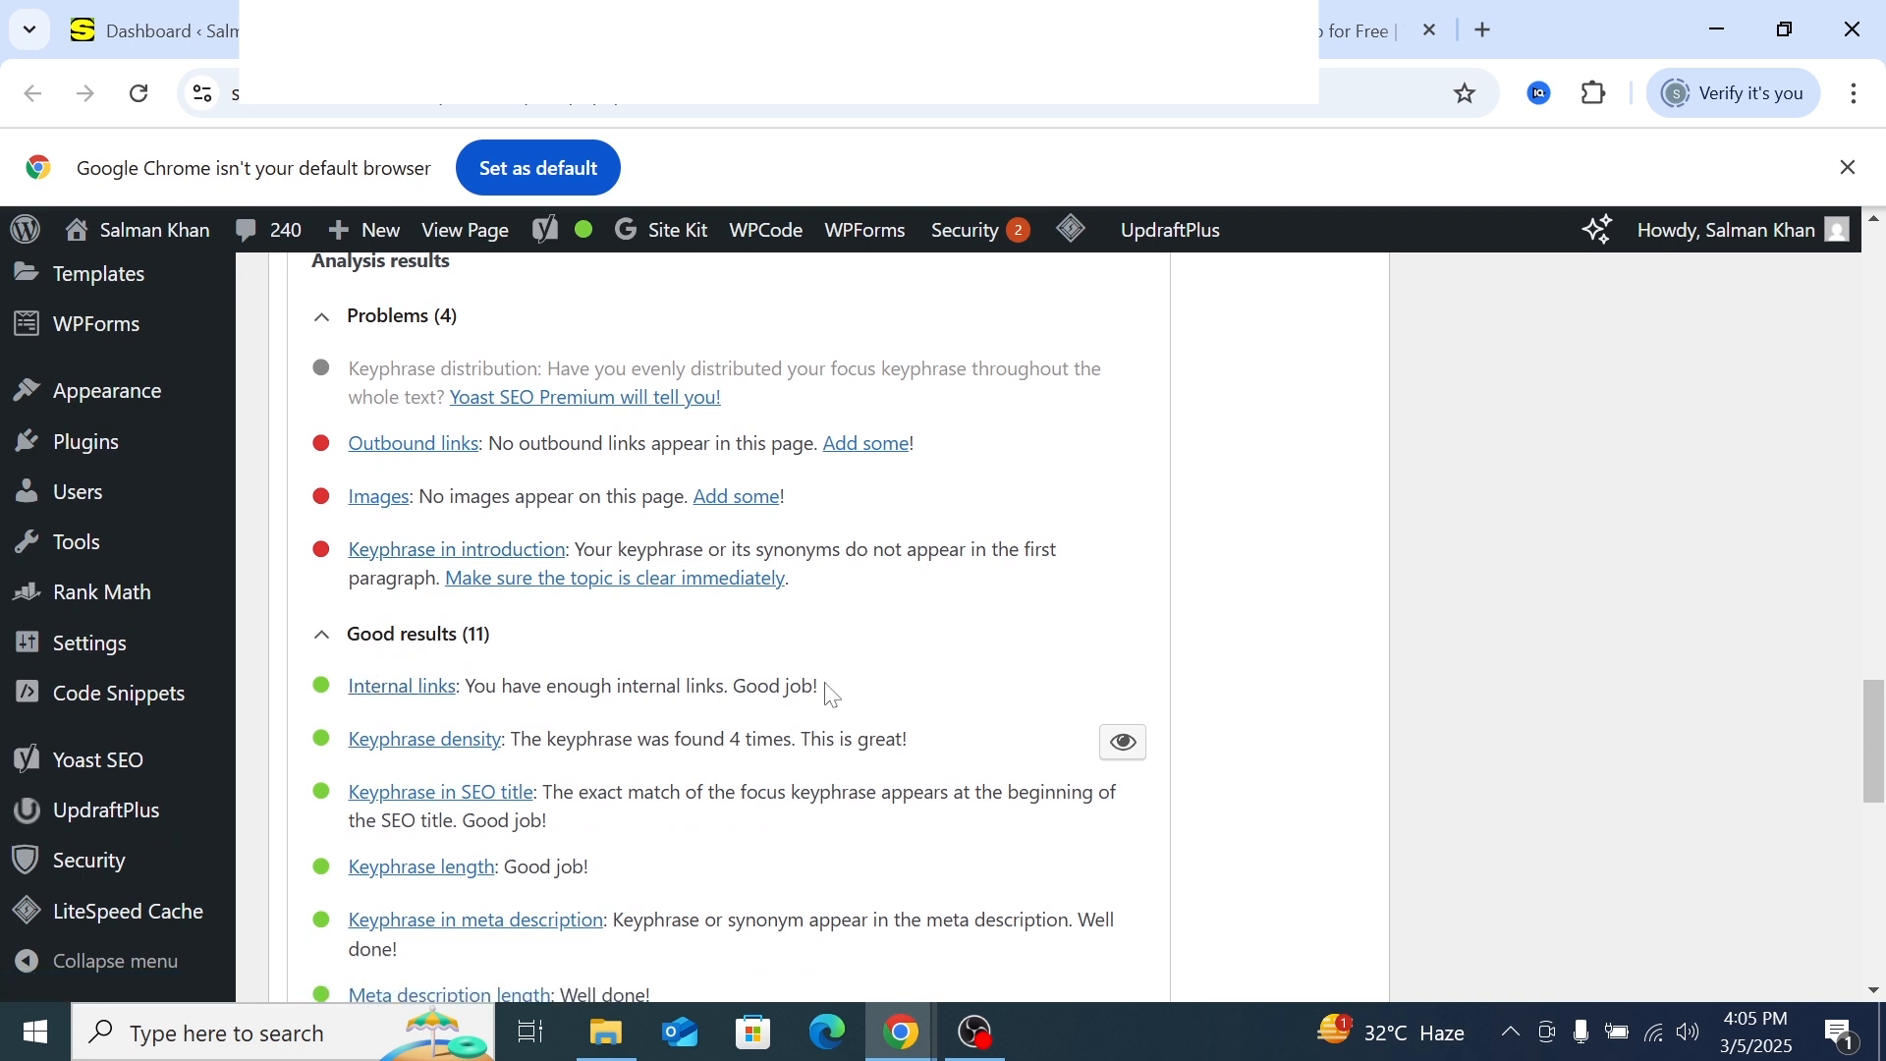
Highlight the "Internal links" result and the "Outbound links" problem in the Yoast analysis to read them
left_click_drag(831, 695, 327, 695)
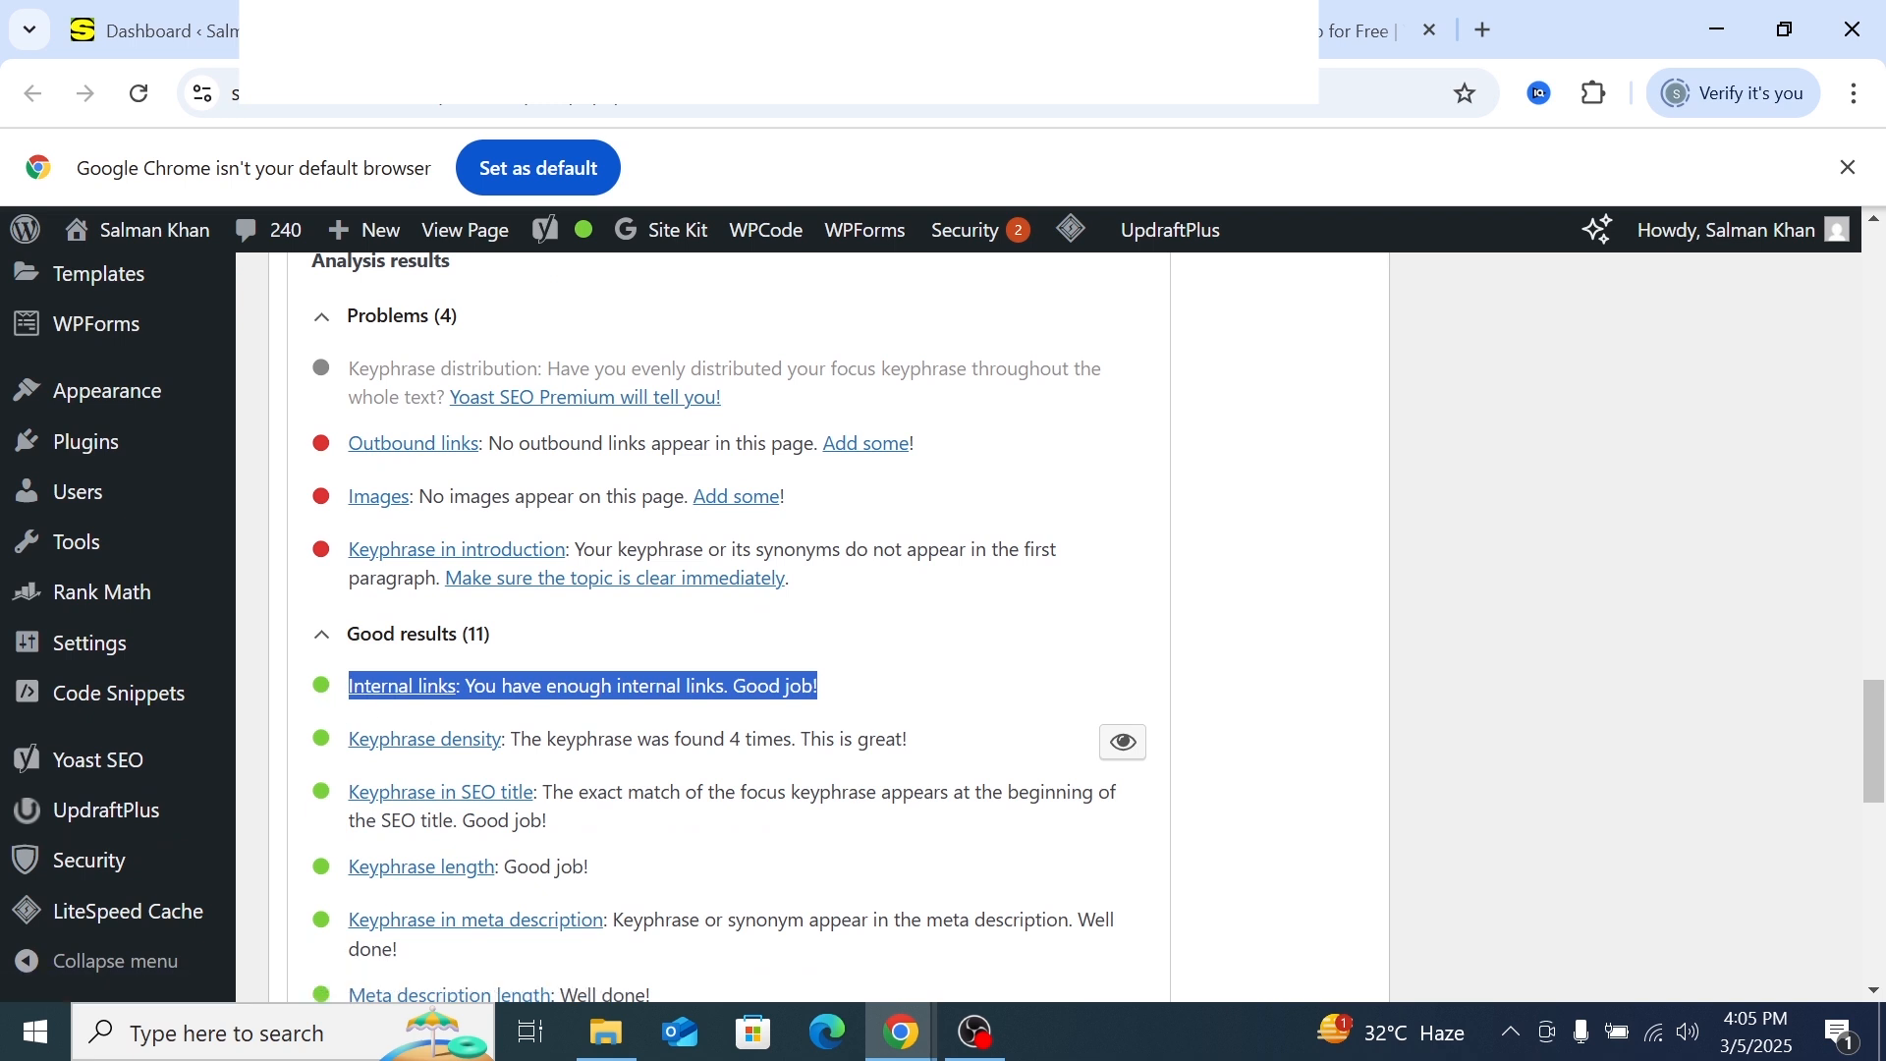
left_click(308, 614)
scroll(429, 601, "up", 2)
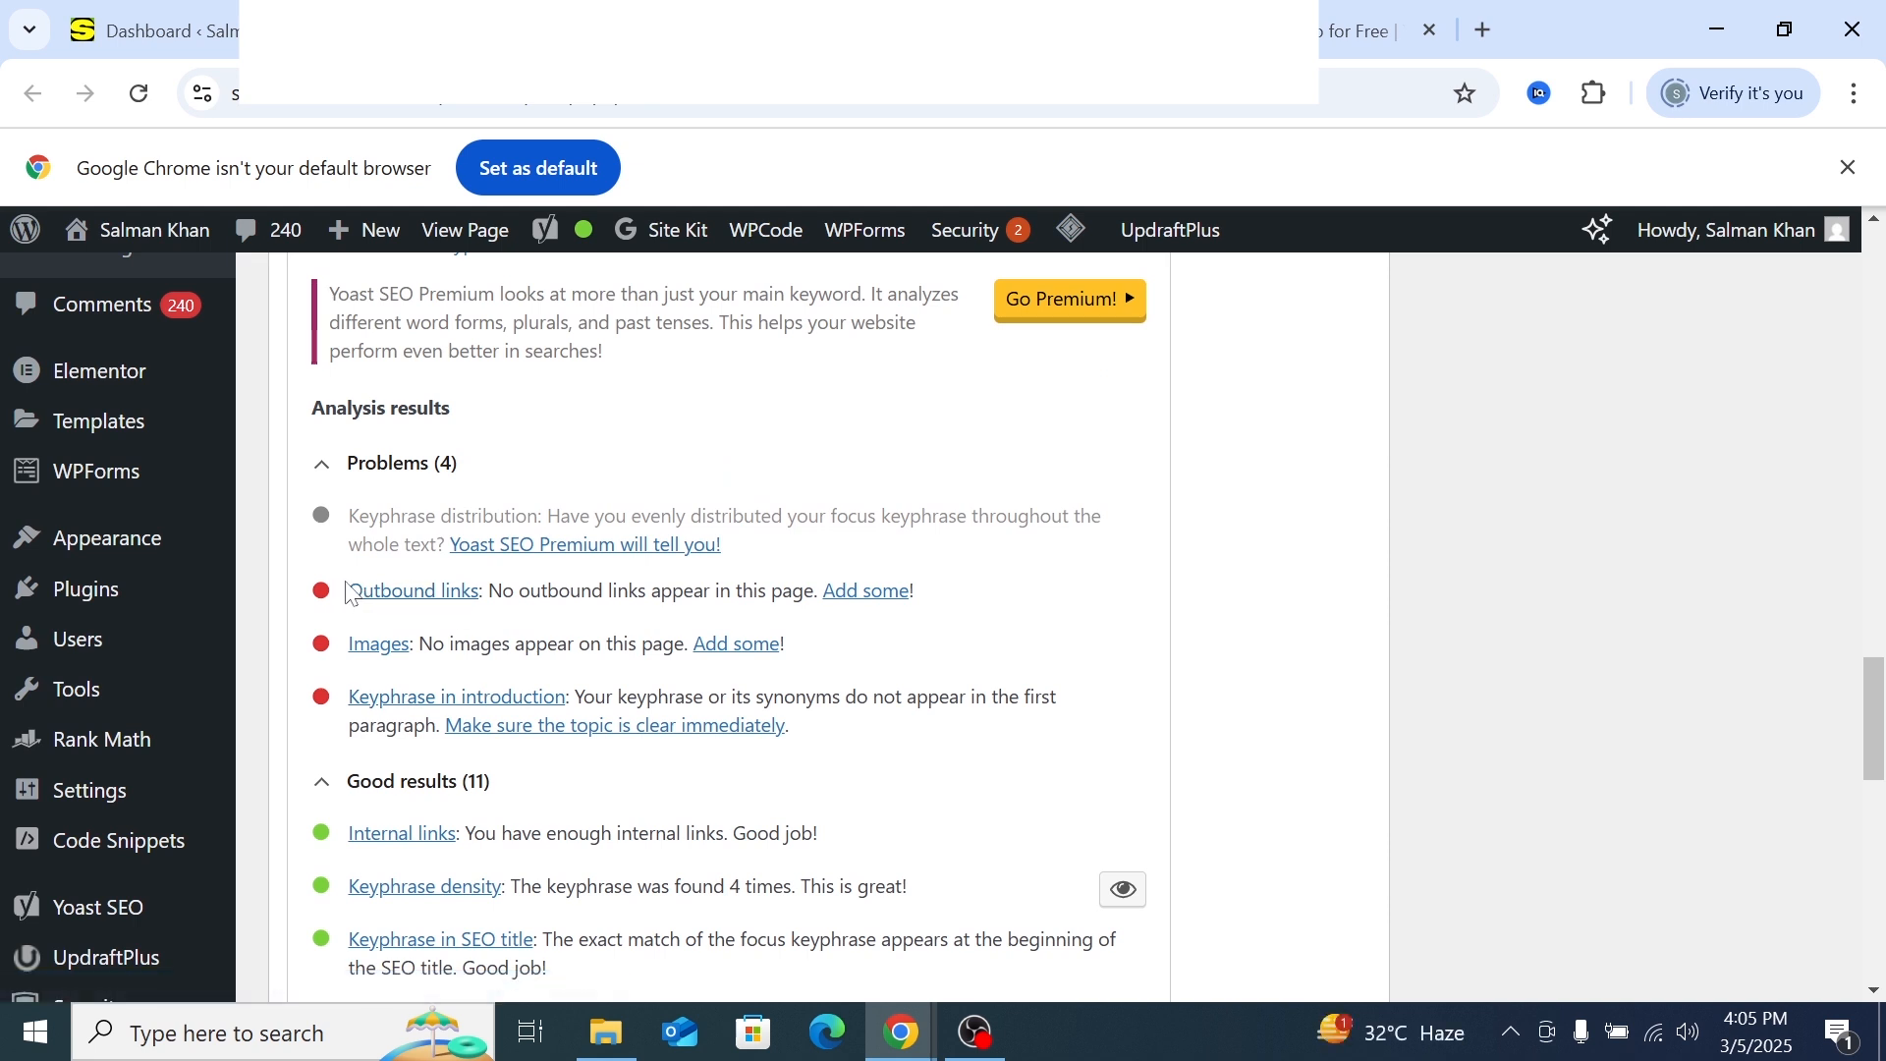
left_click_drag(350, 595, 482, 594)
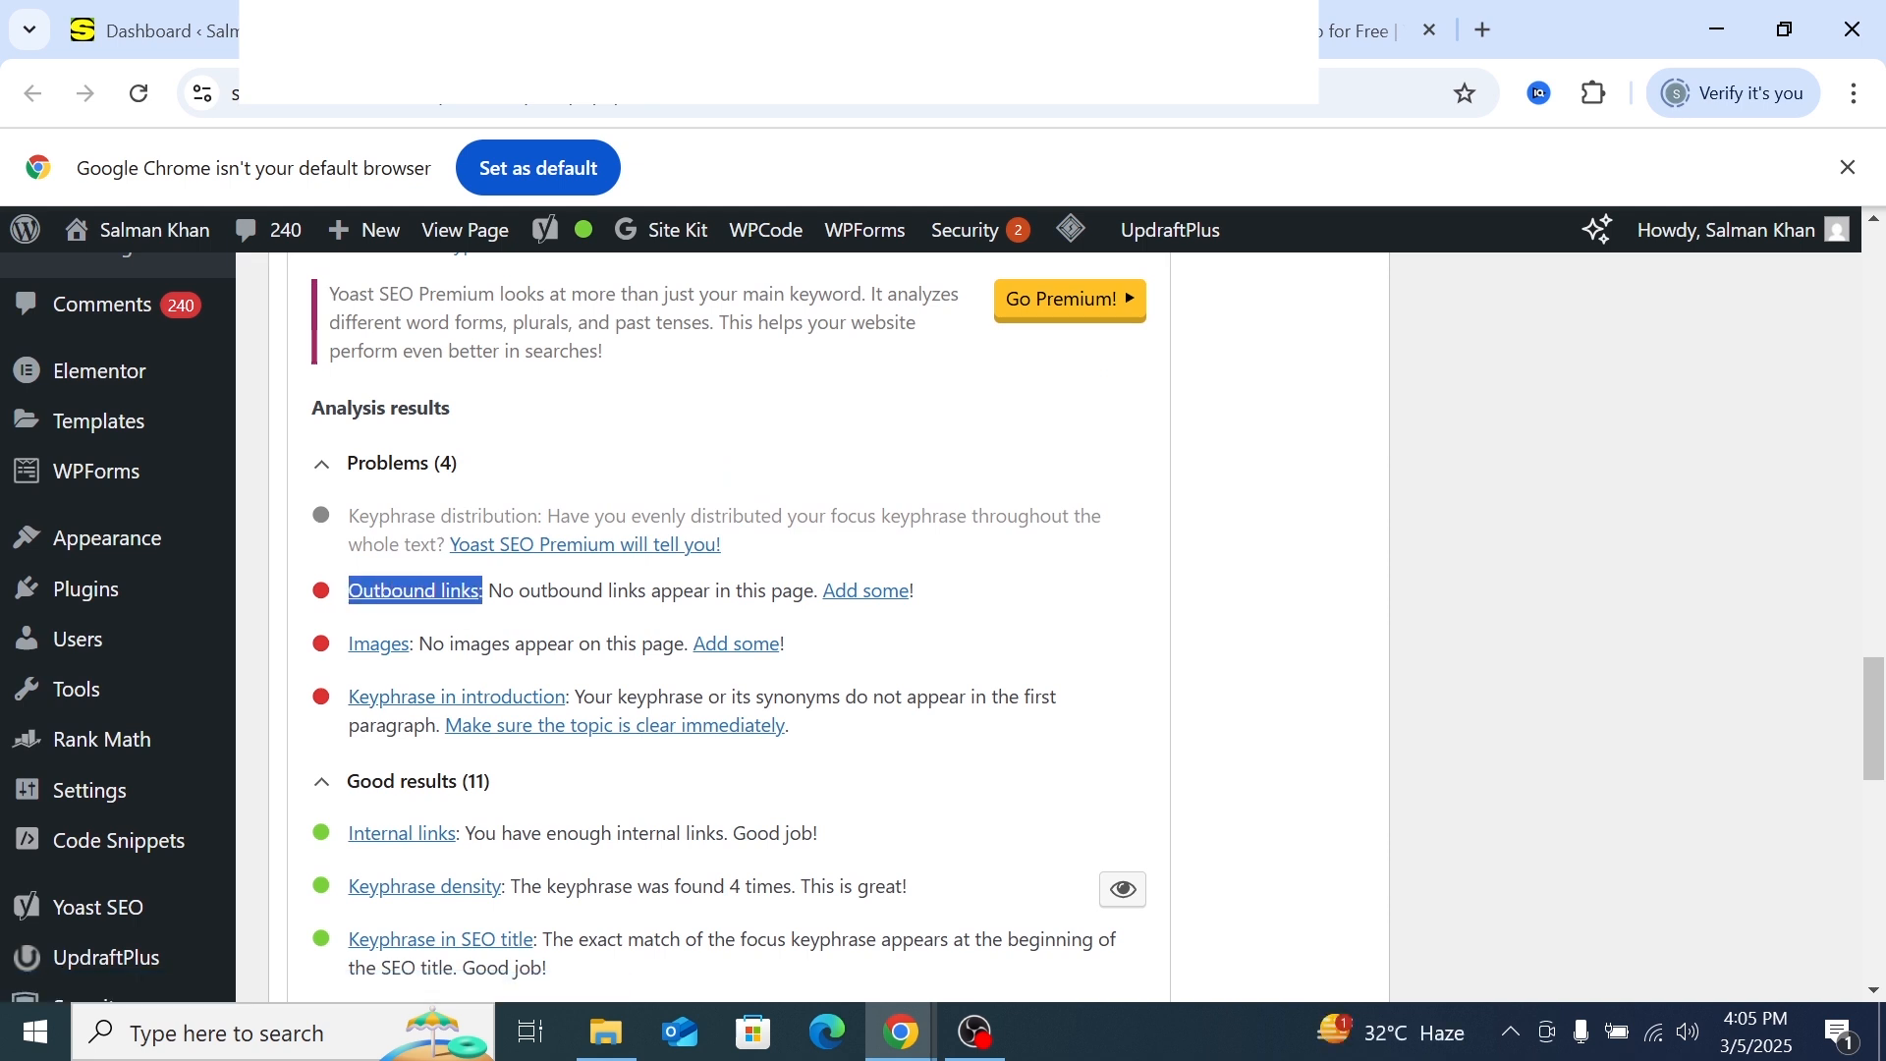
left_click(522, 630)
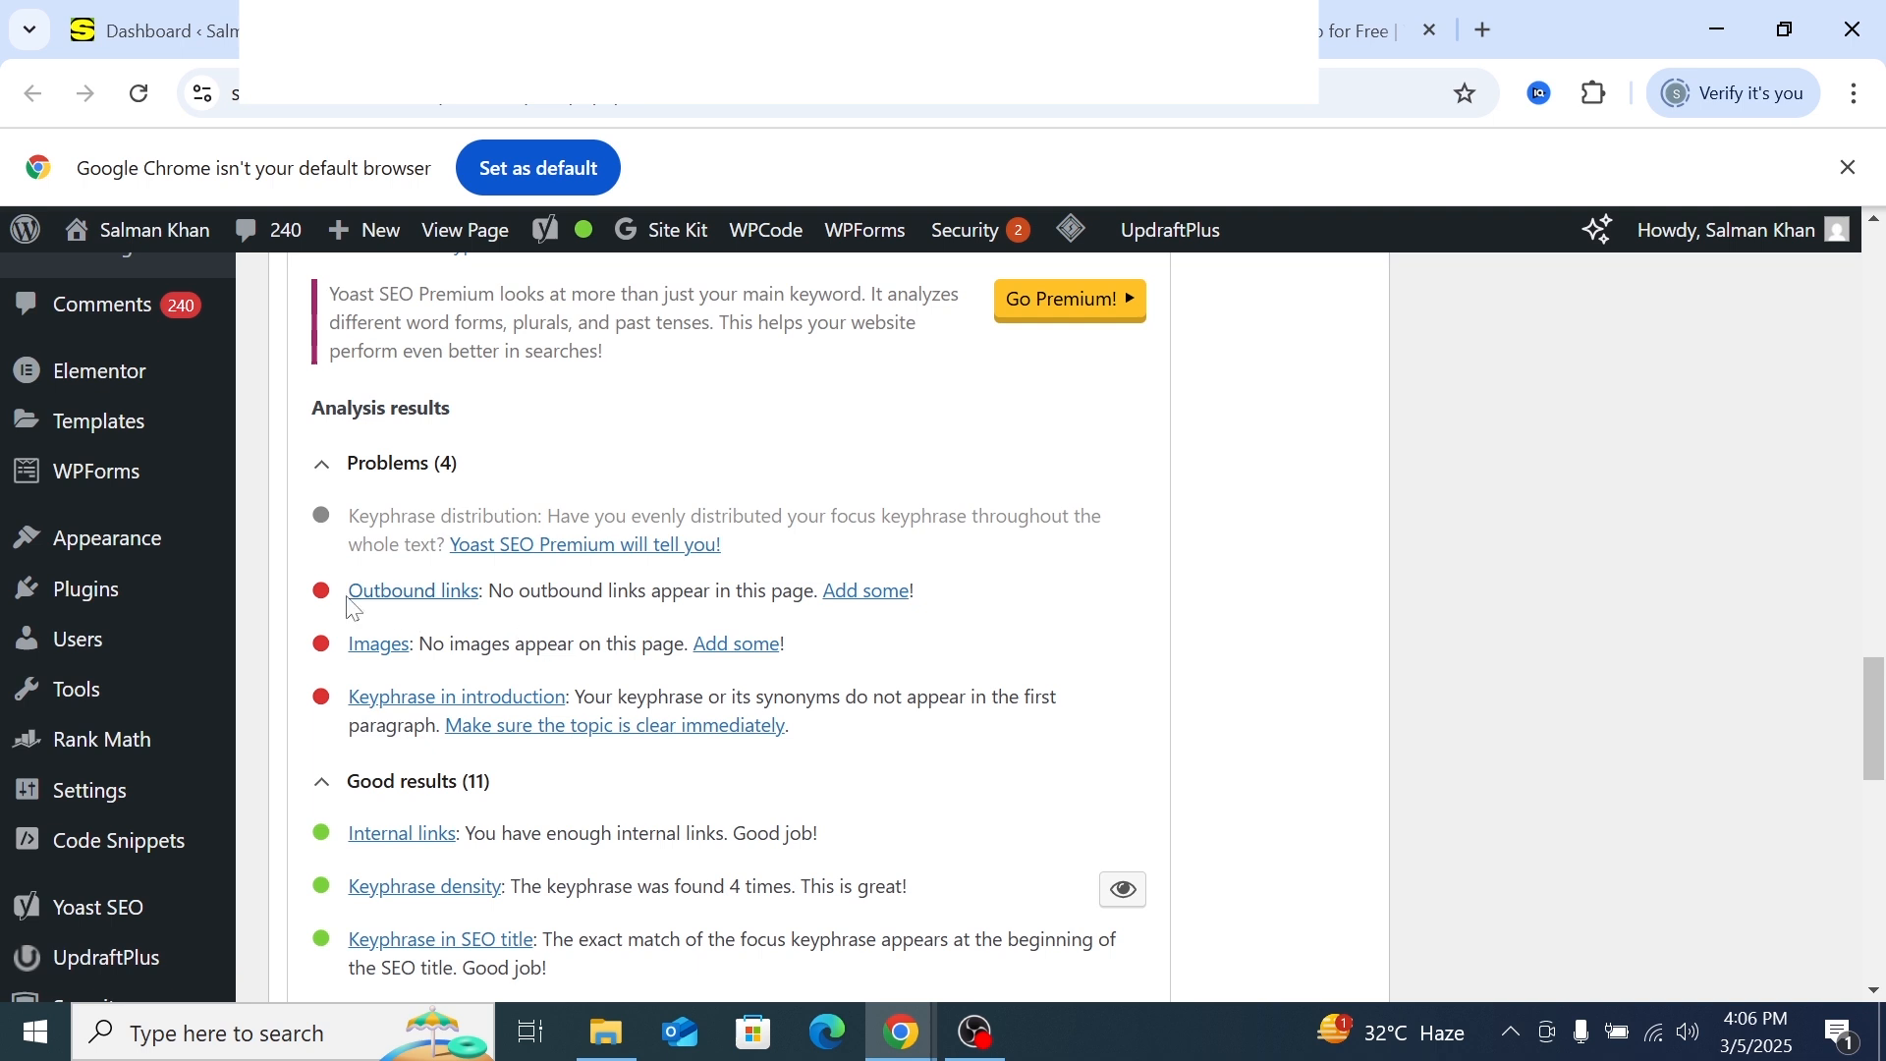
left_click_drag(345, 595, 515, 617)
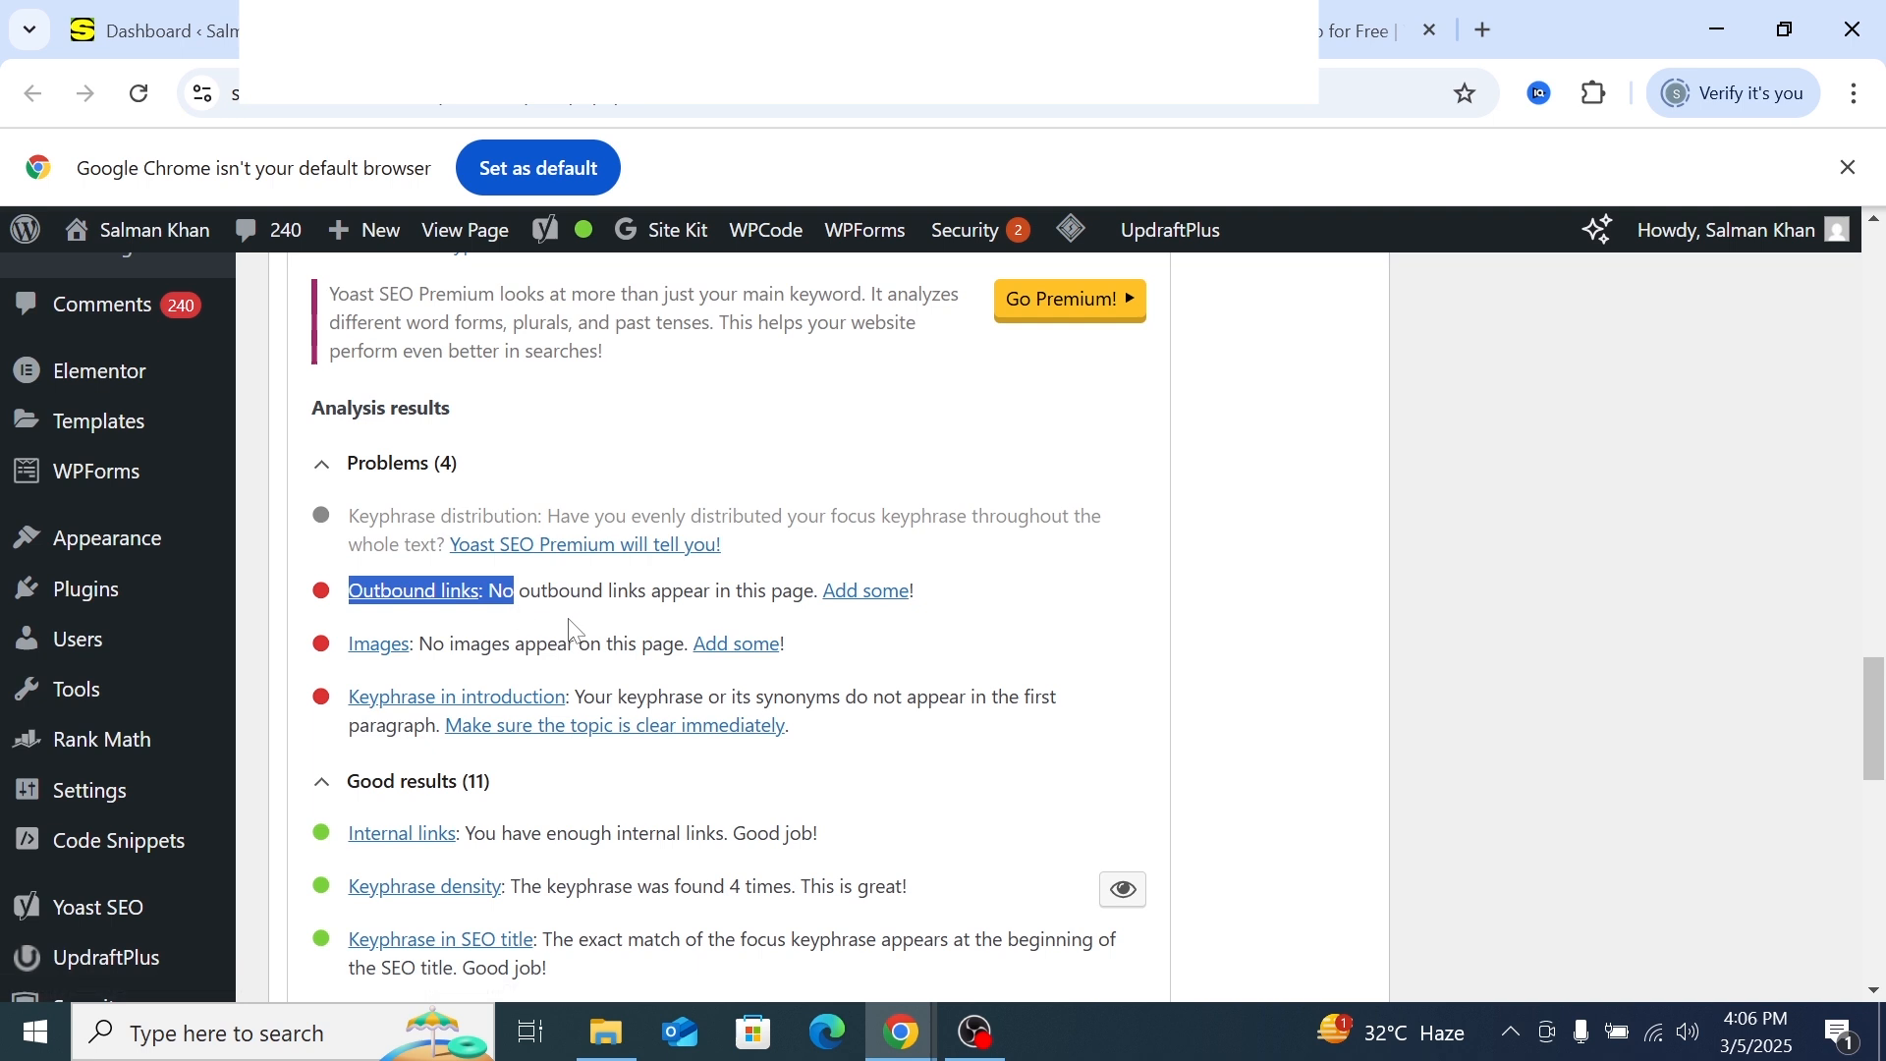
left_click(575, 632)
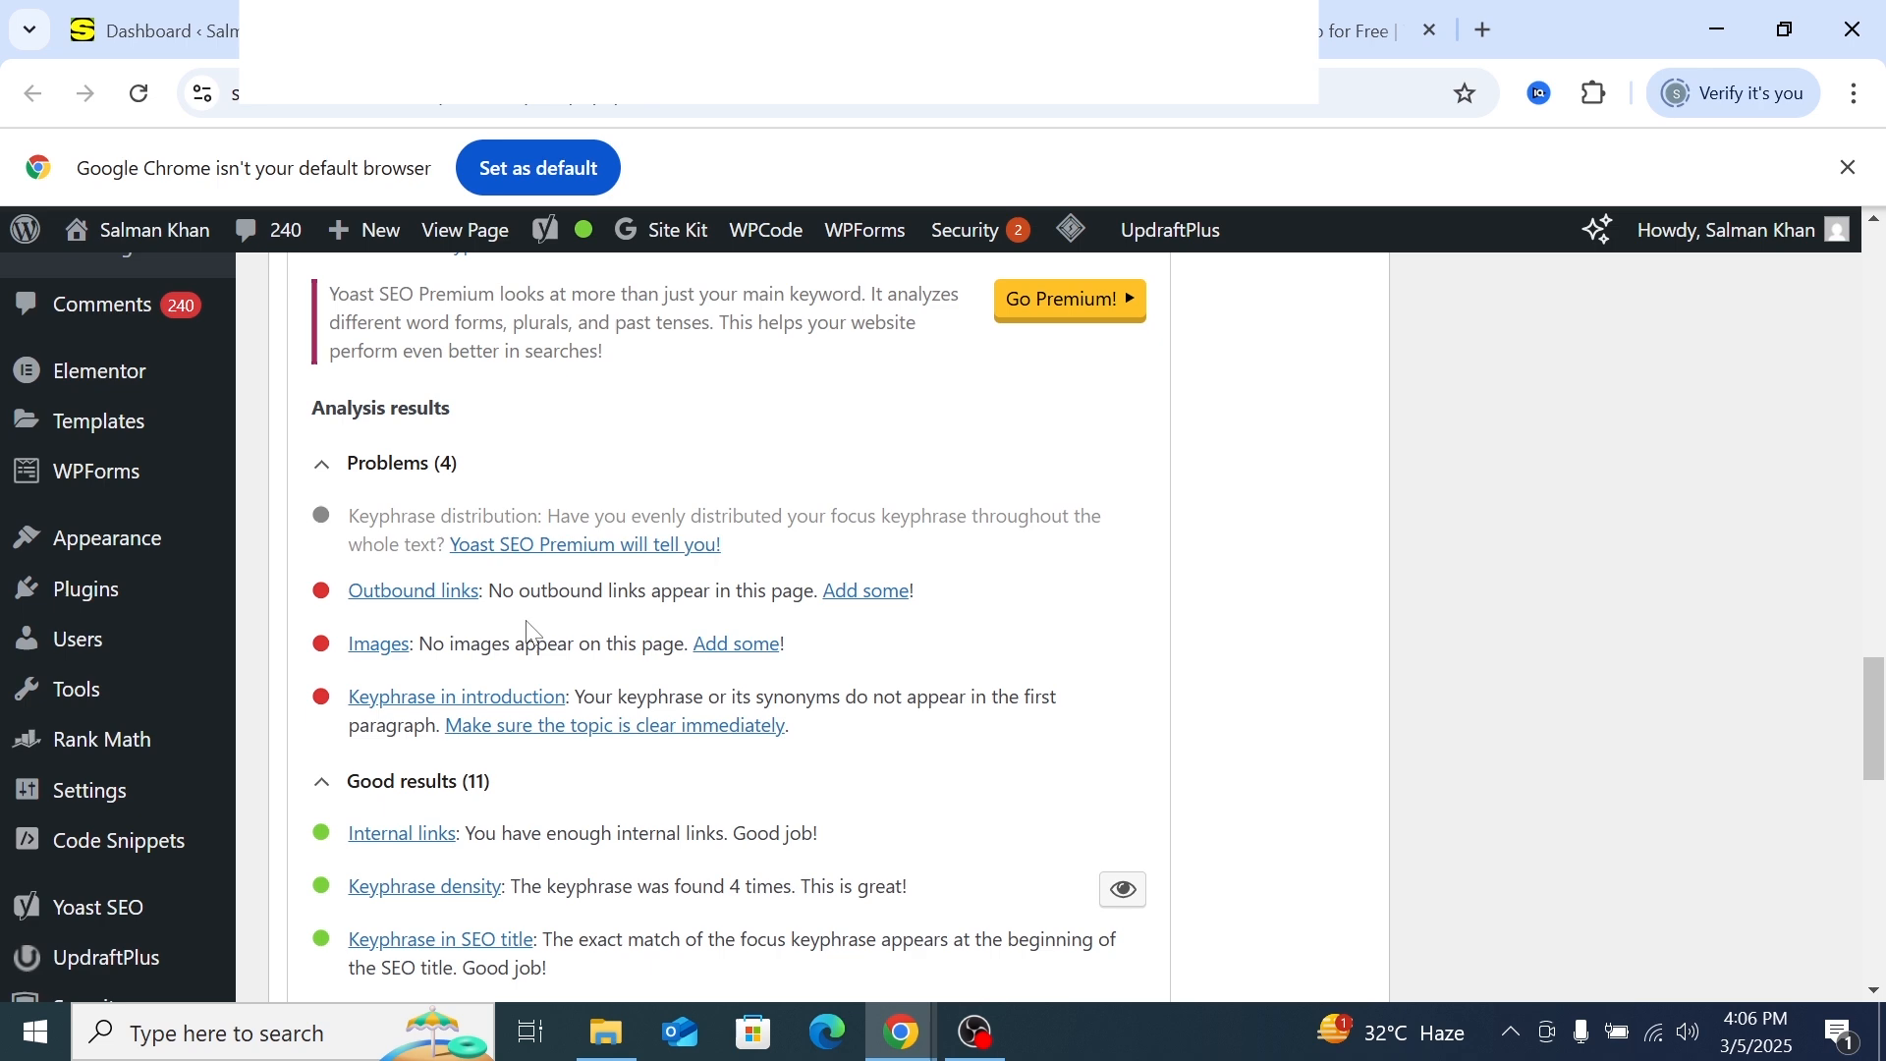
mouse_move(889, 1037)
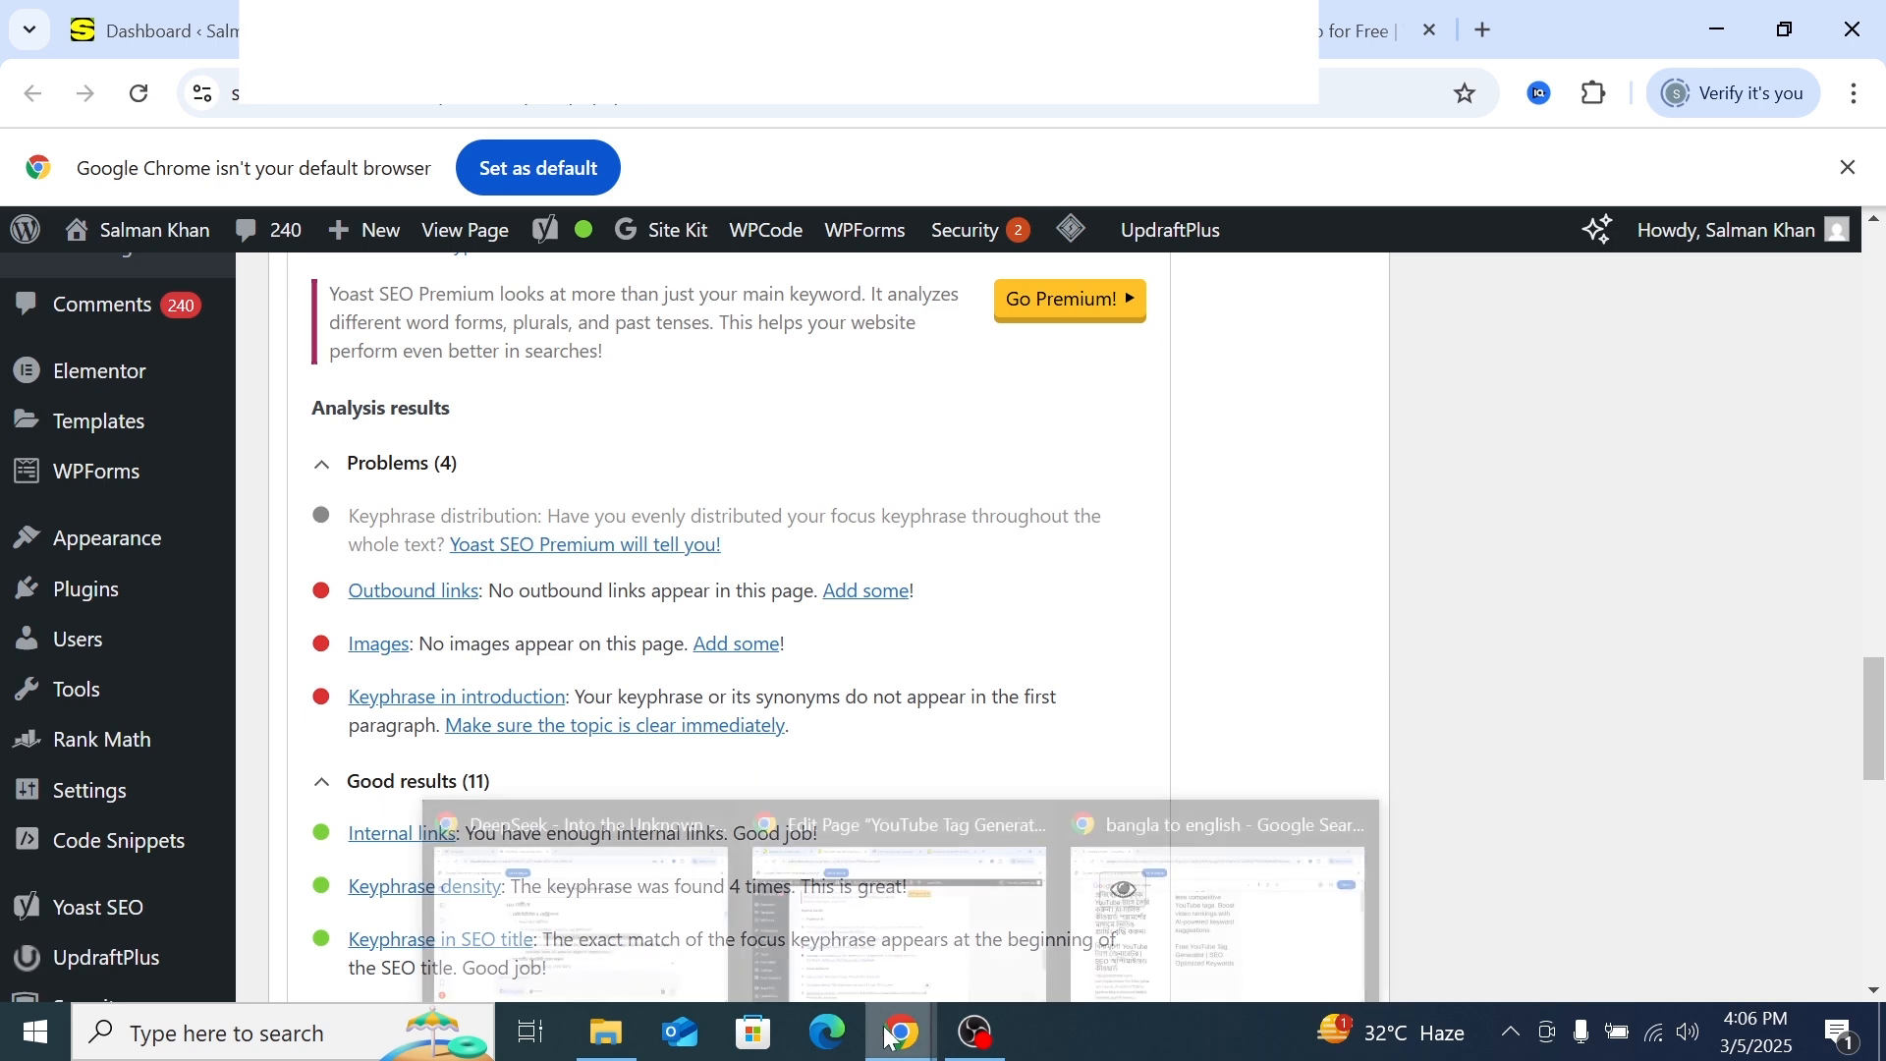
right_click(889, 1036)
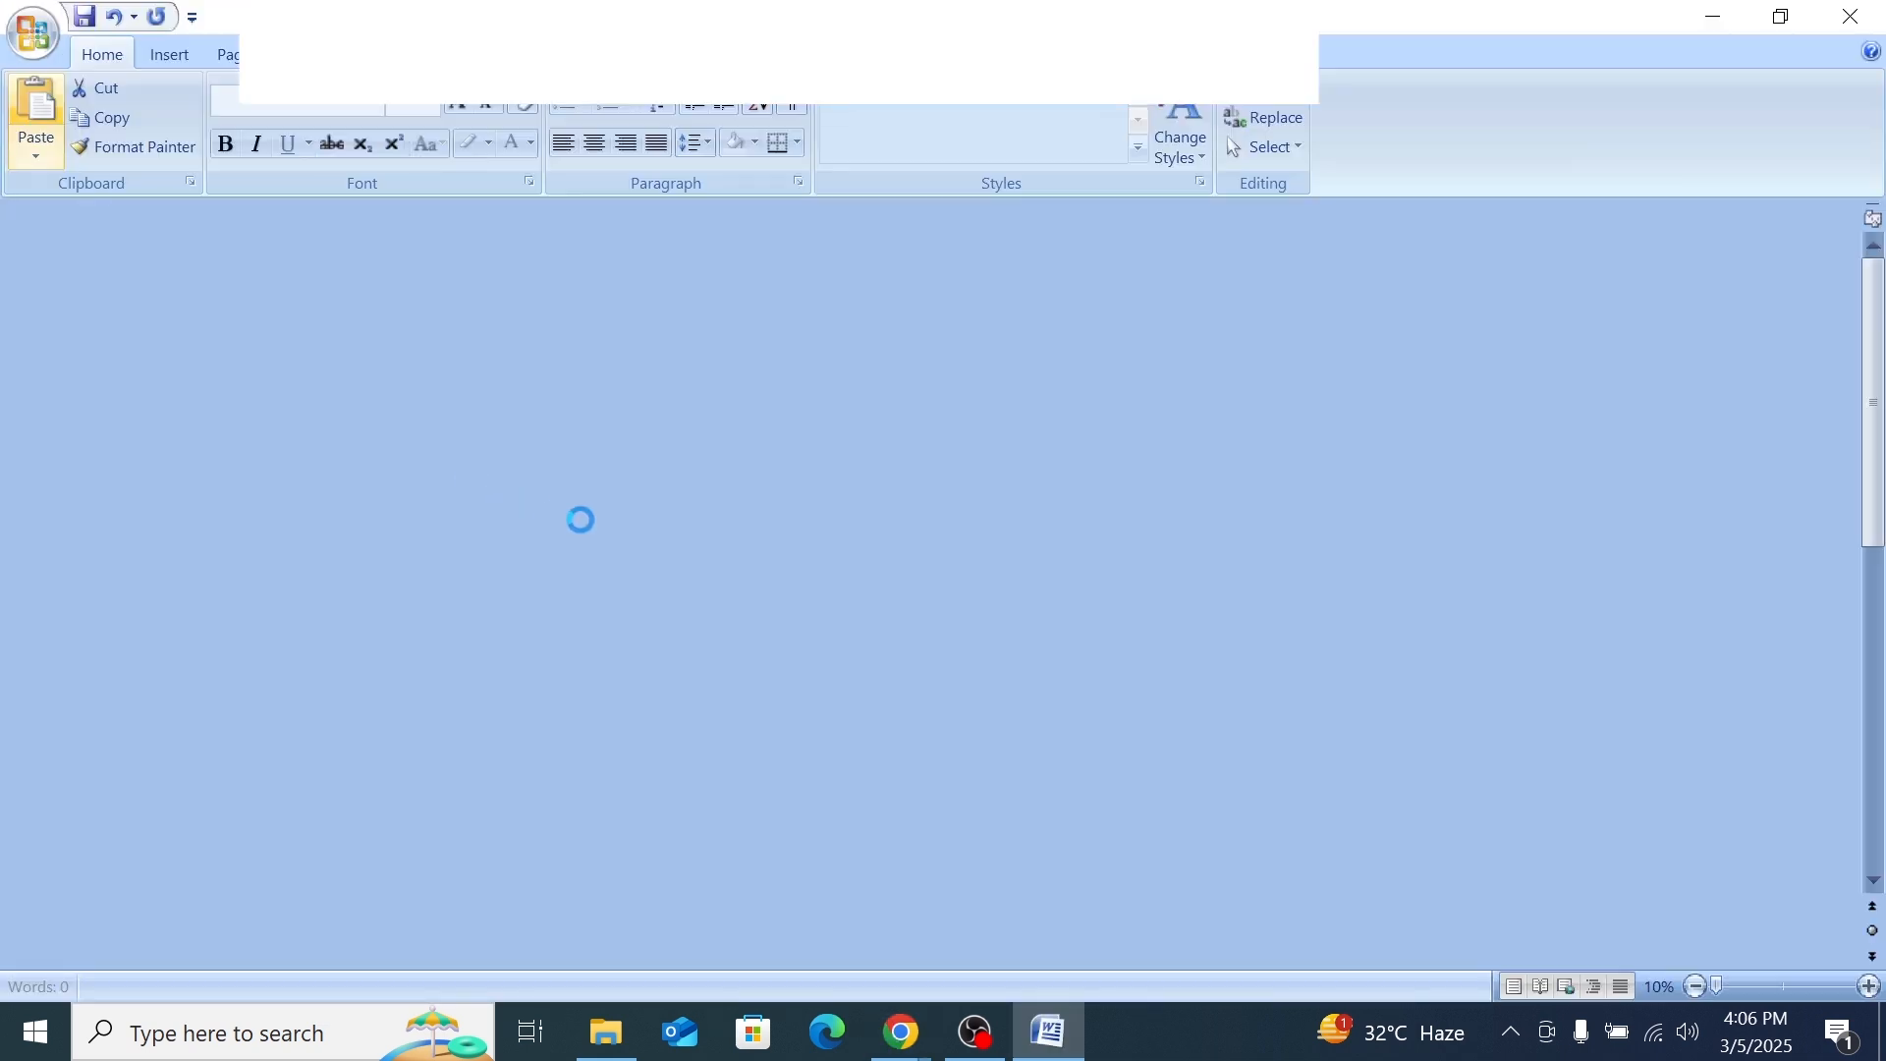
scroll(934, 590, "down", 6)
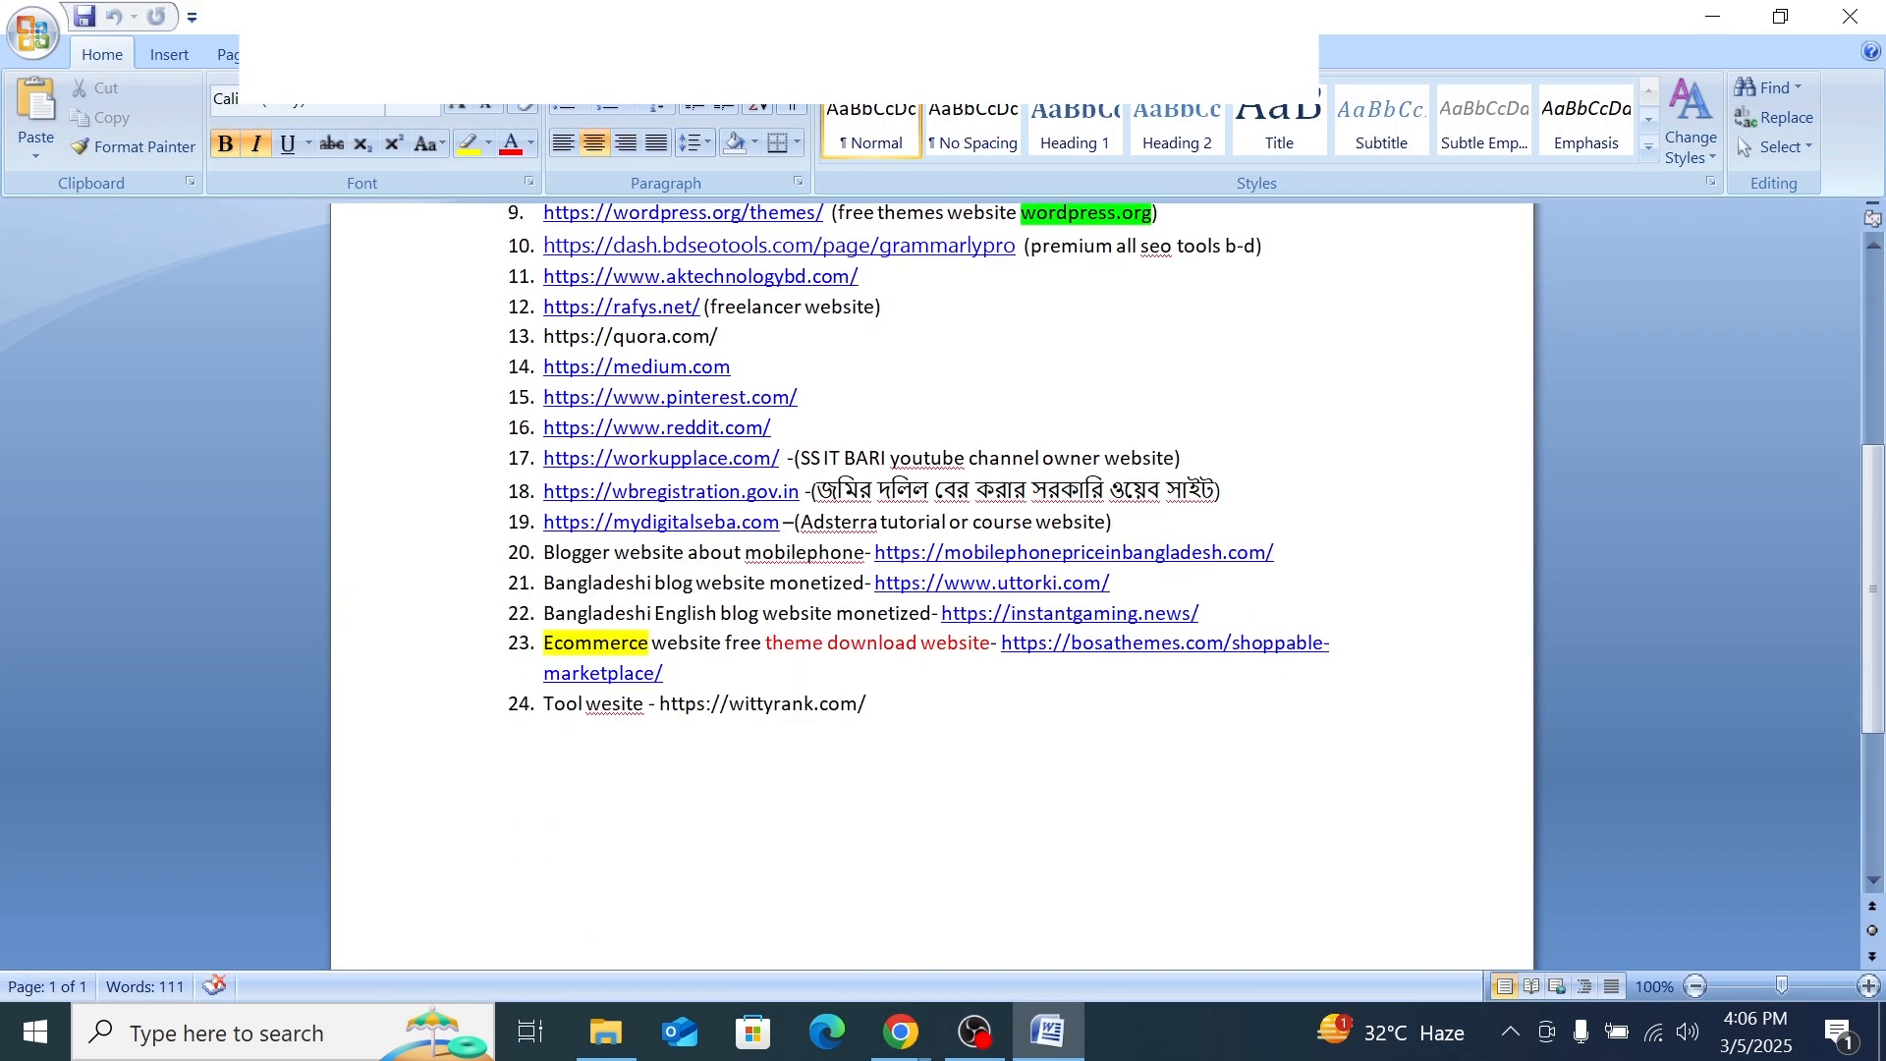
scroll(933, 589, "up", 2)
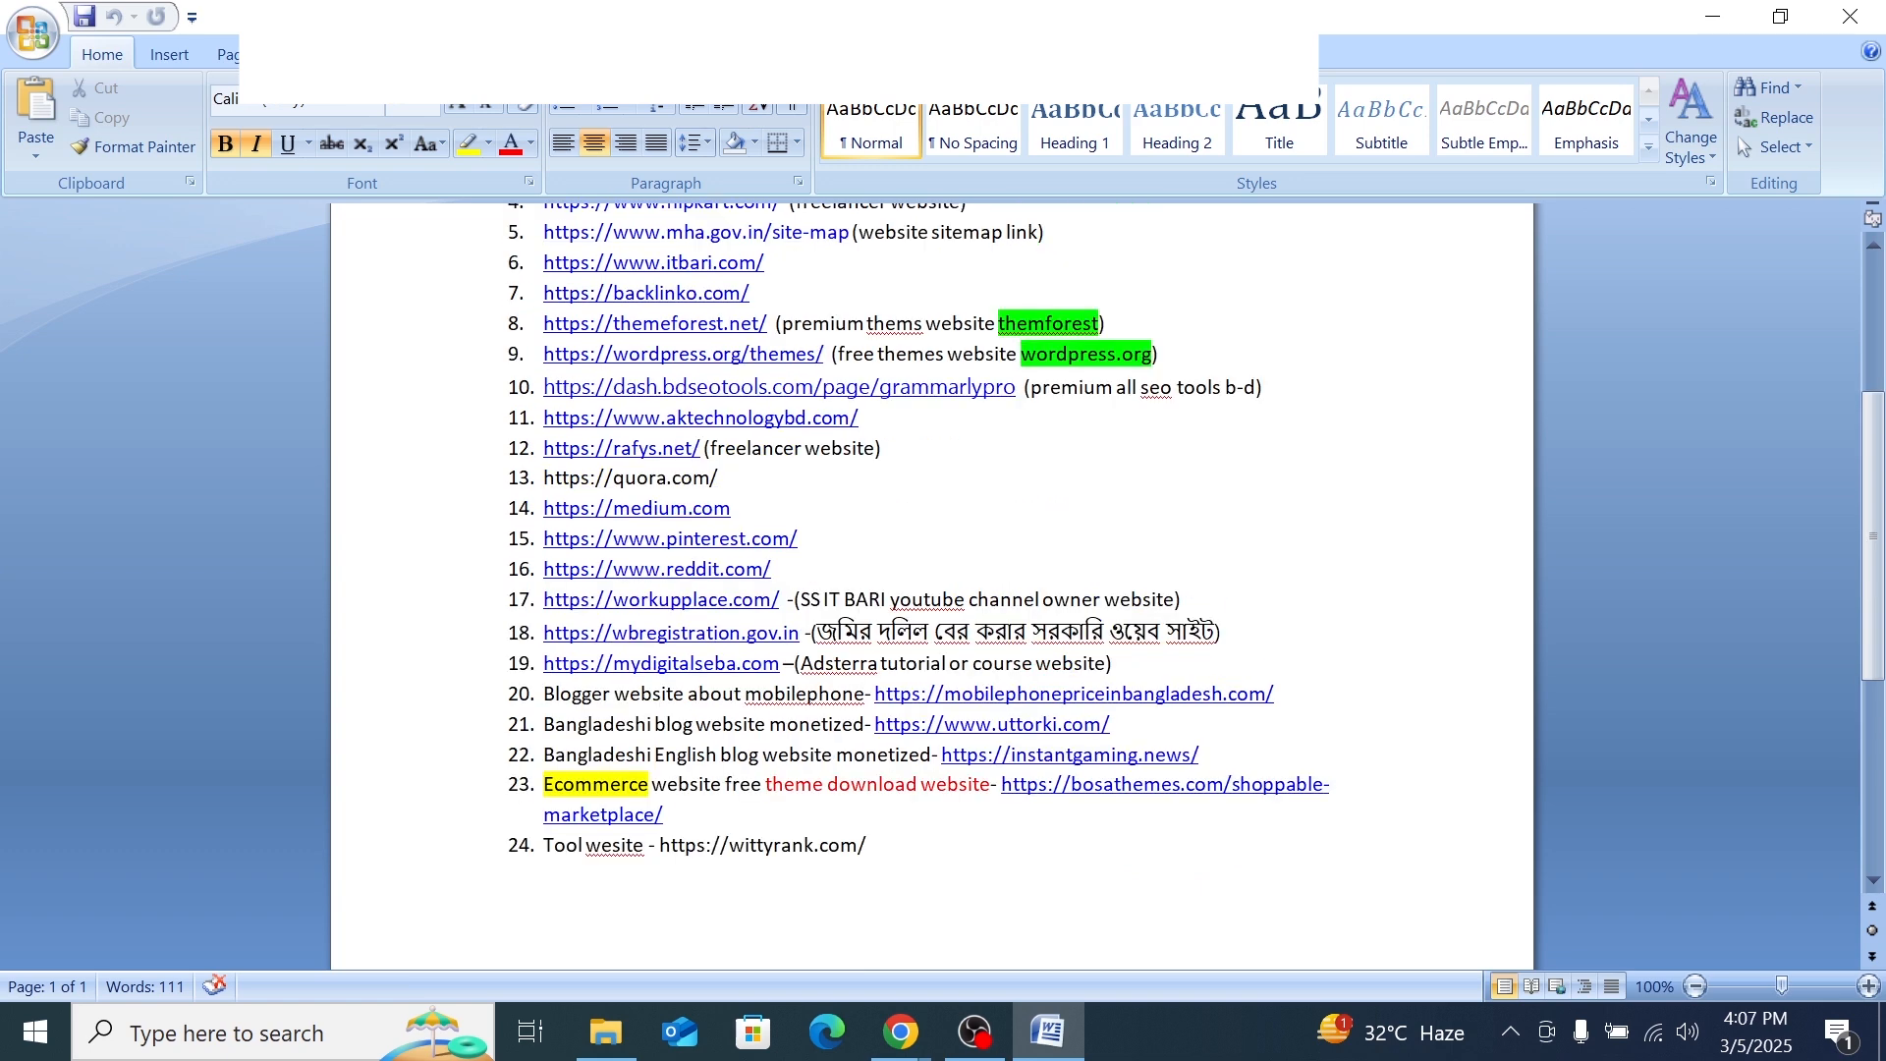
left_click_drag(868, 847, 659, 847)
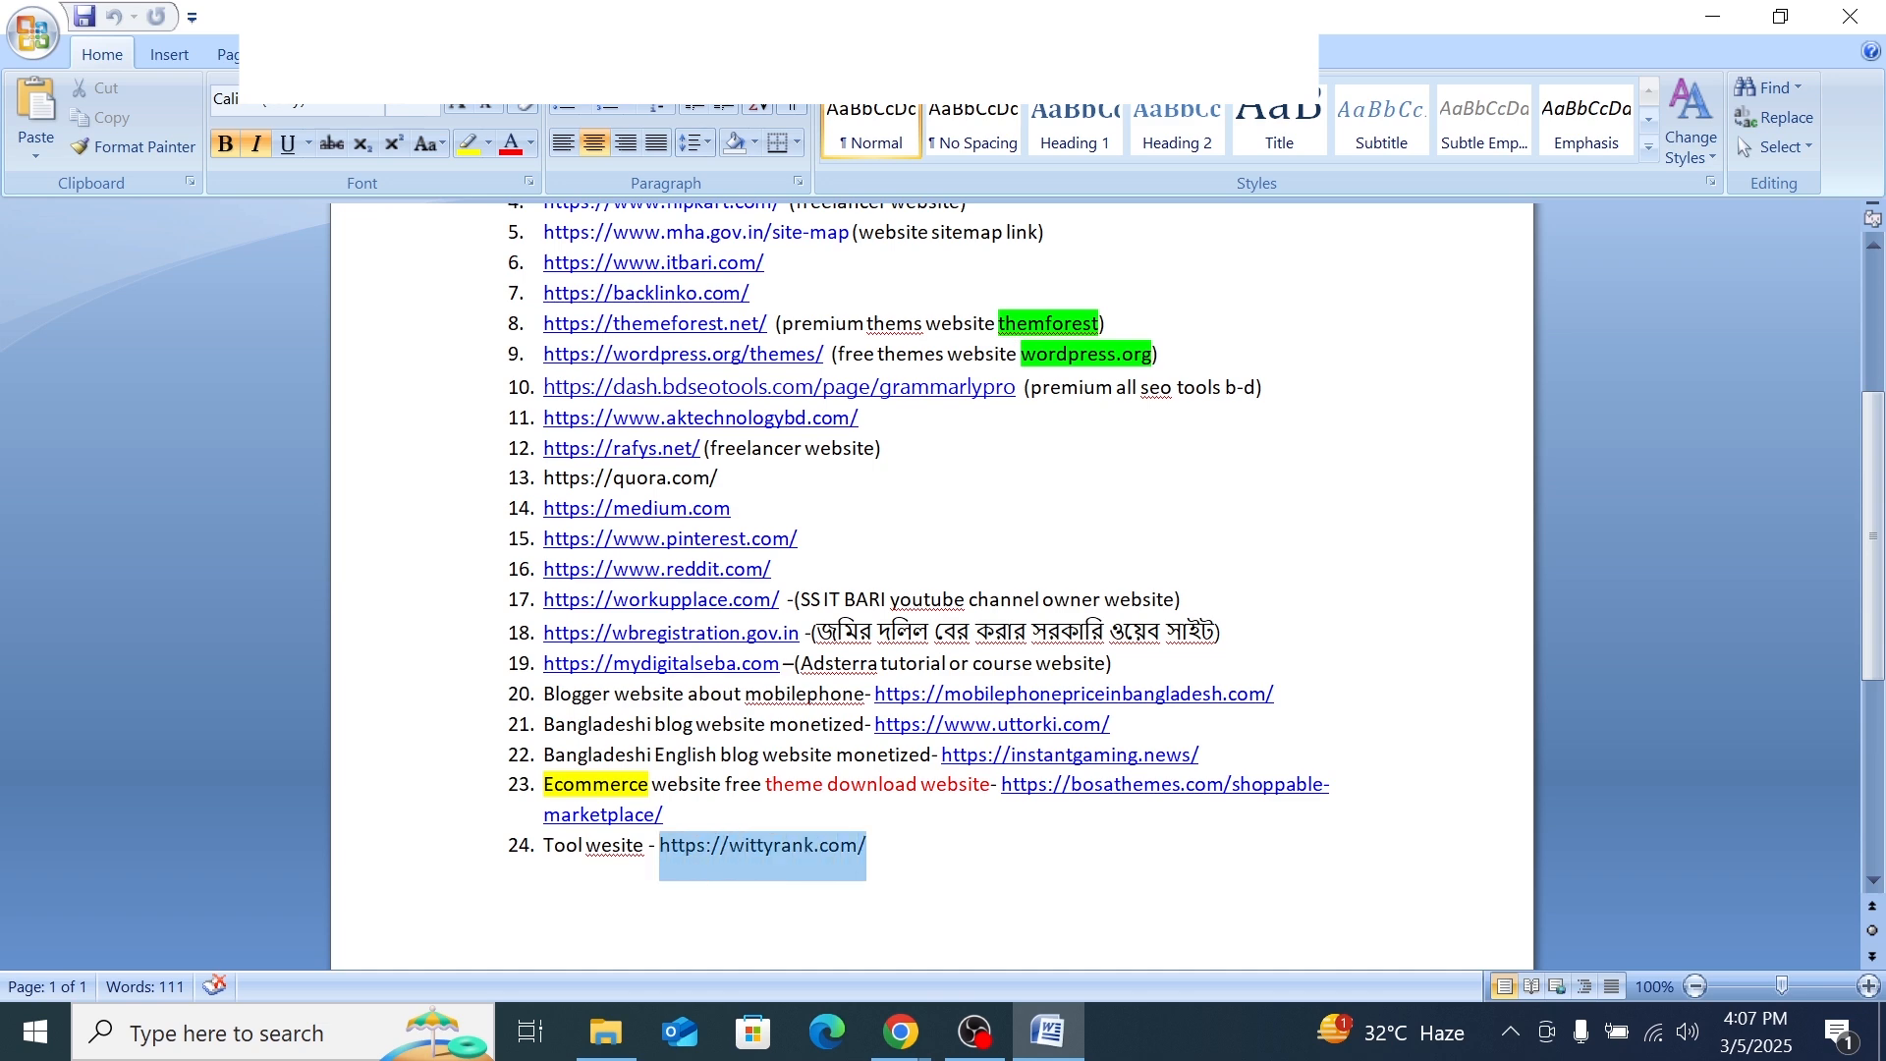
right_click(692, 852)
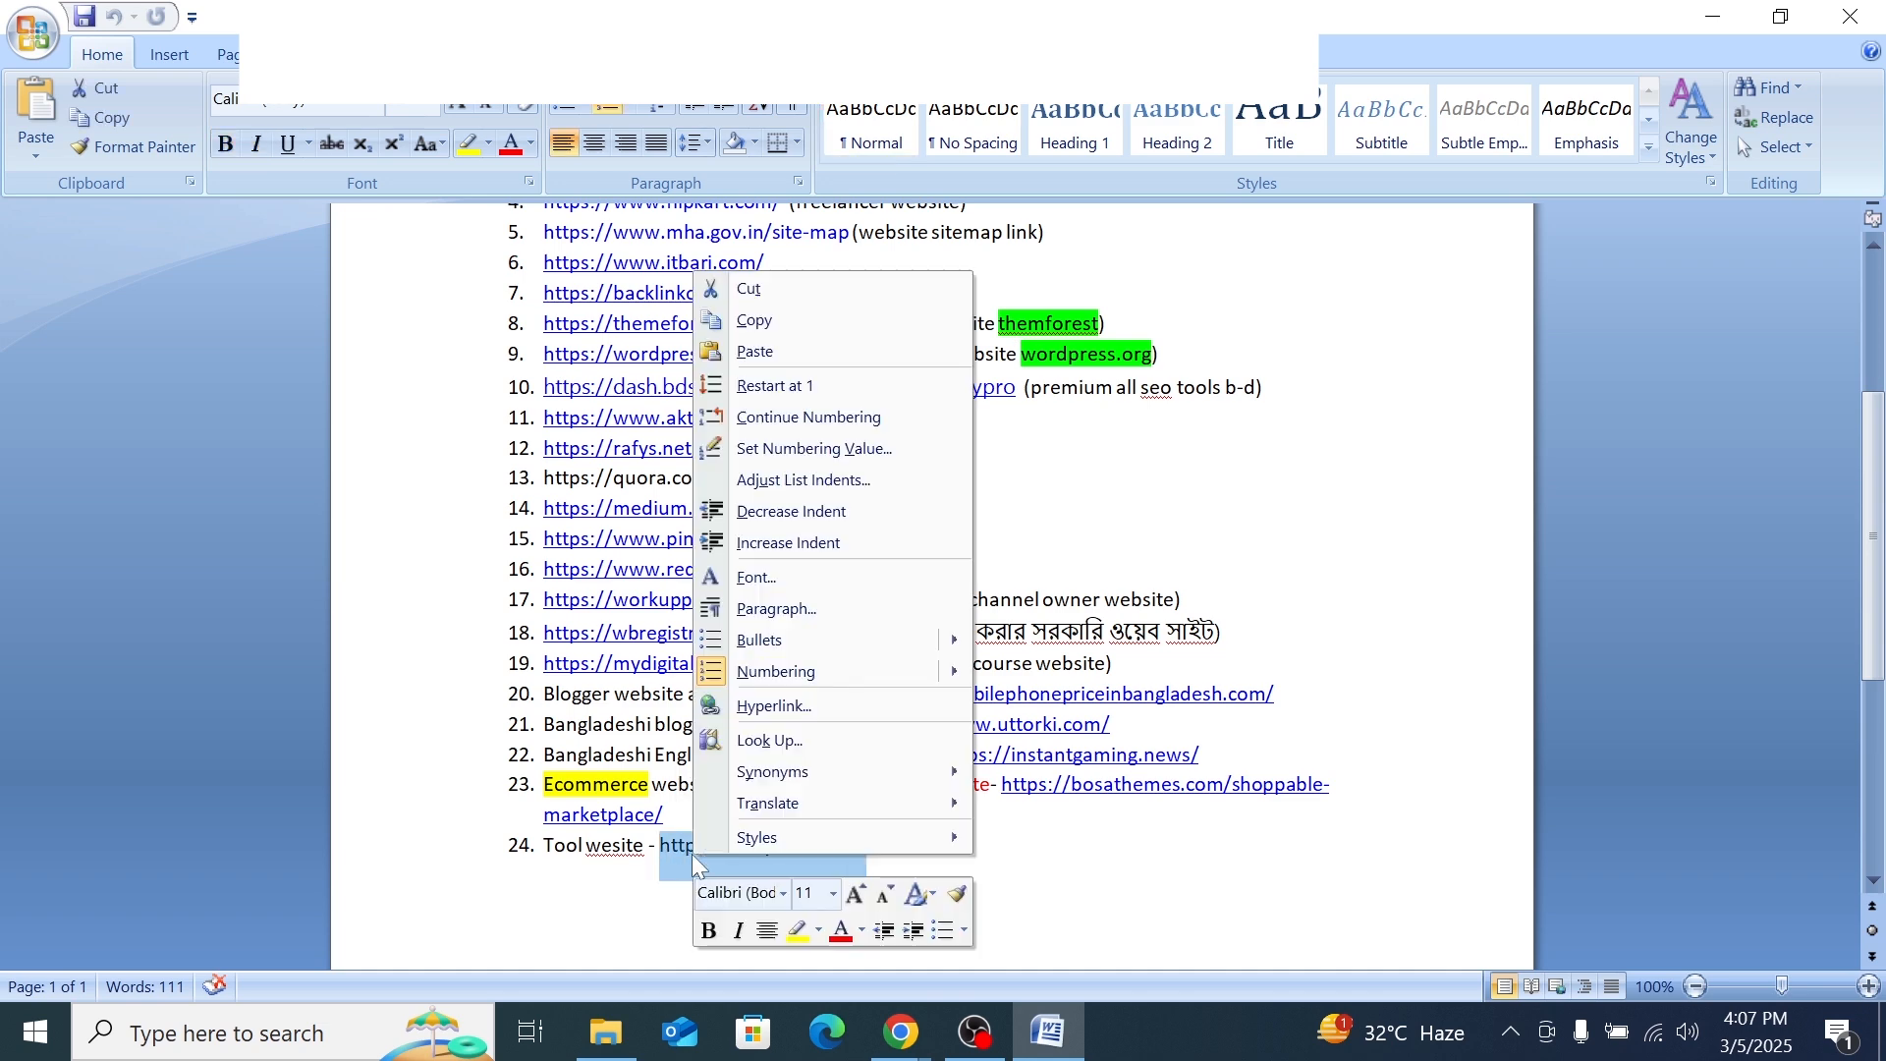
left_click(770, 320)
left_click(1048, 1031)
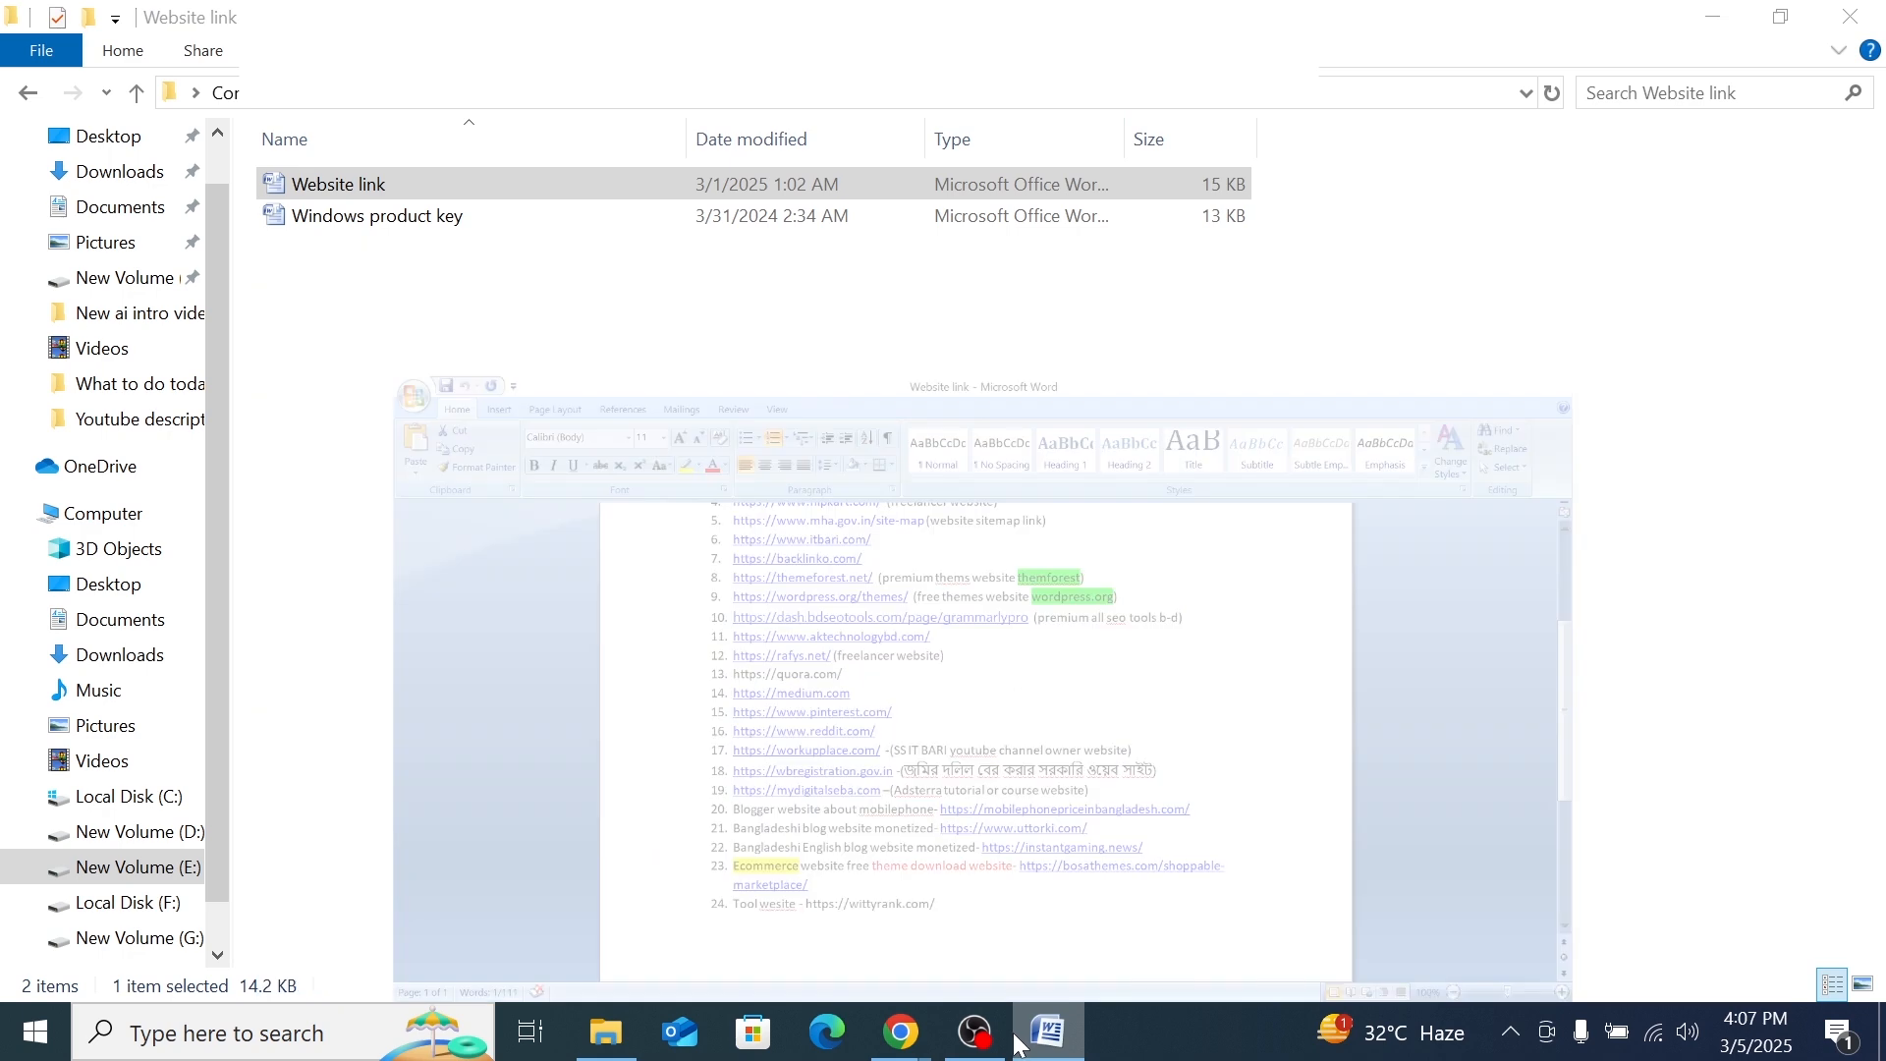
left_click(901, 1031)
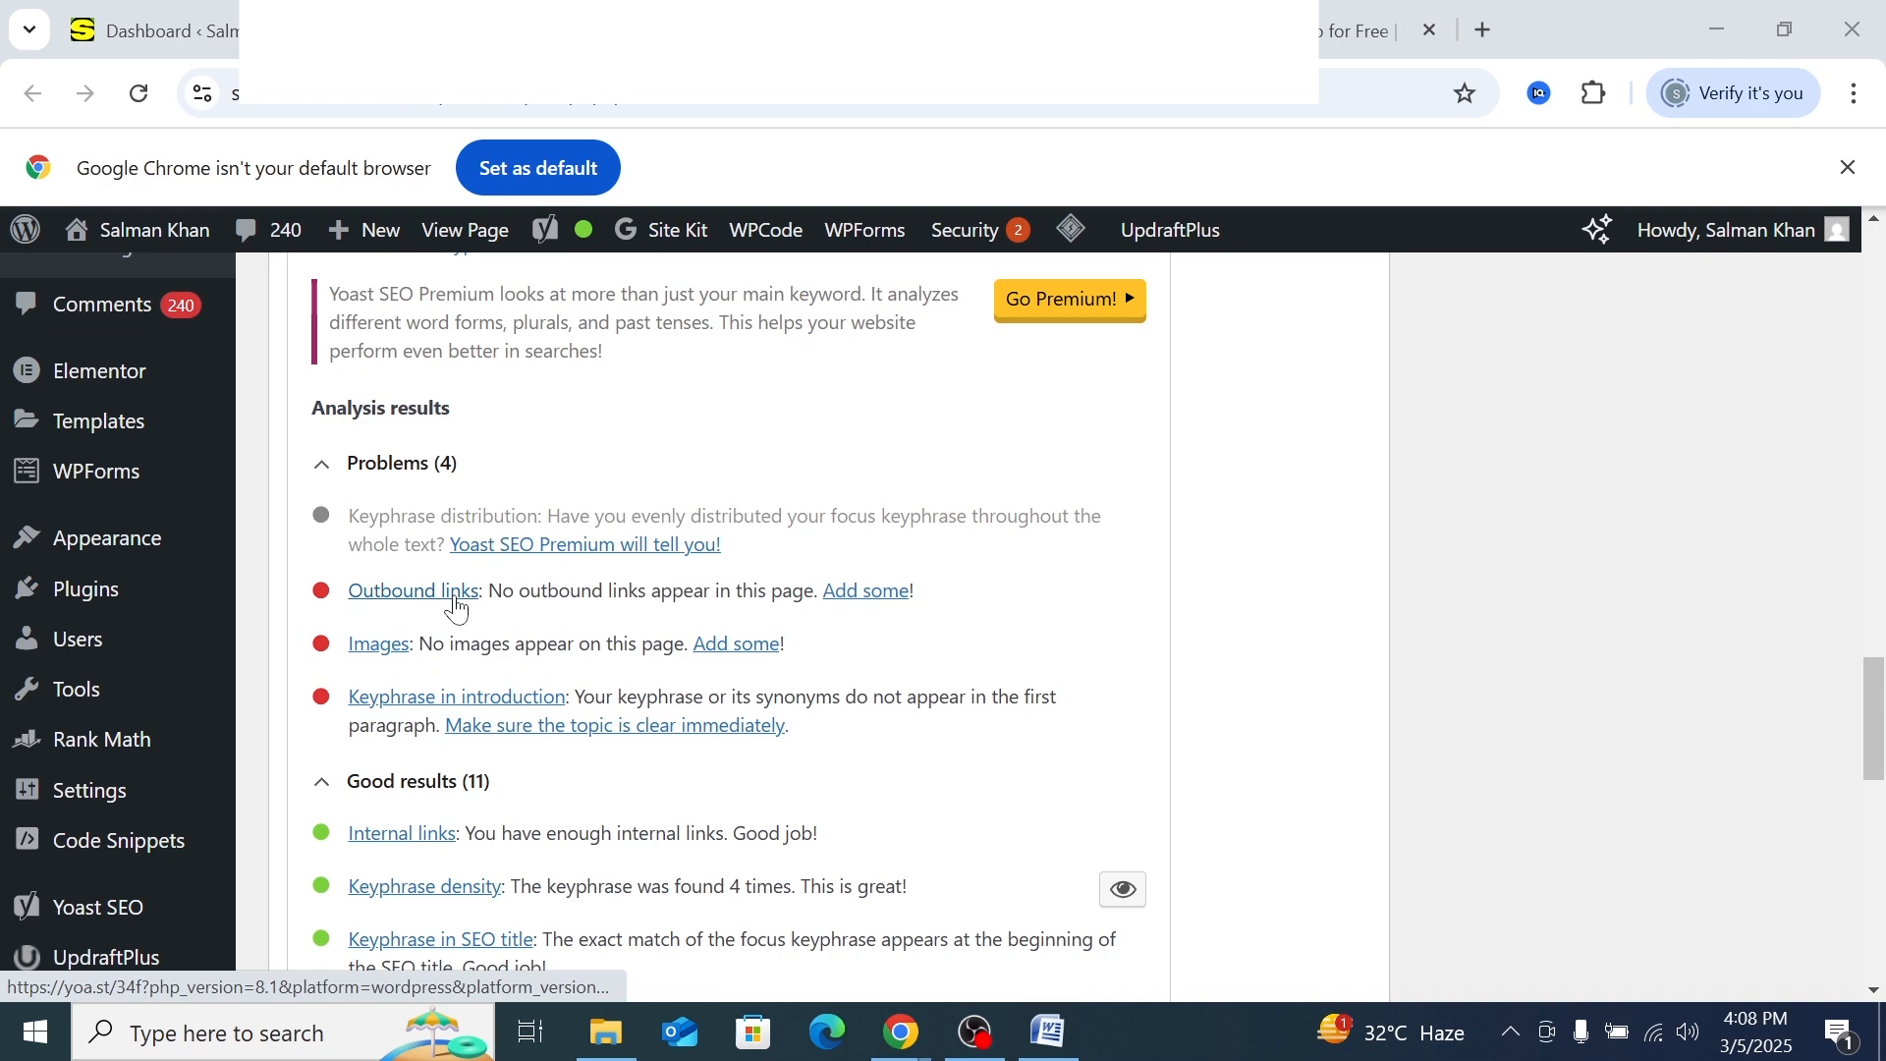
left_click(749, 29)
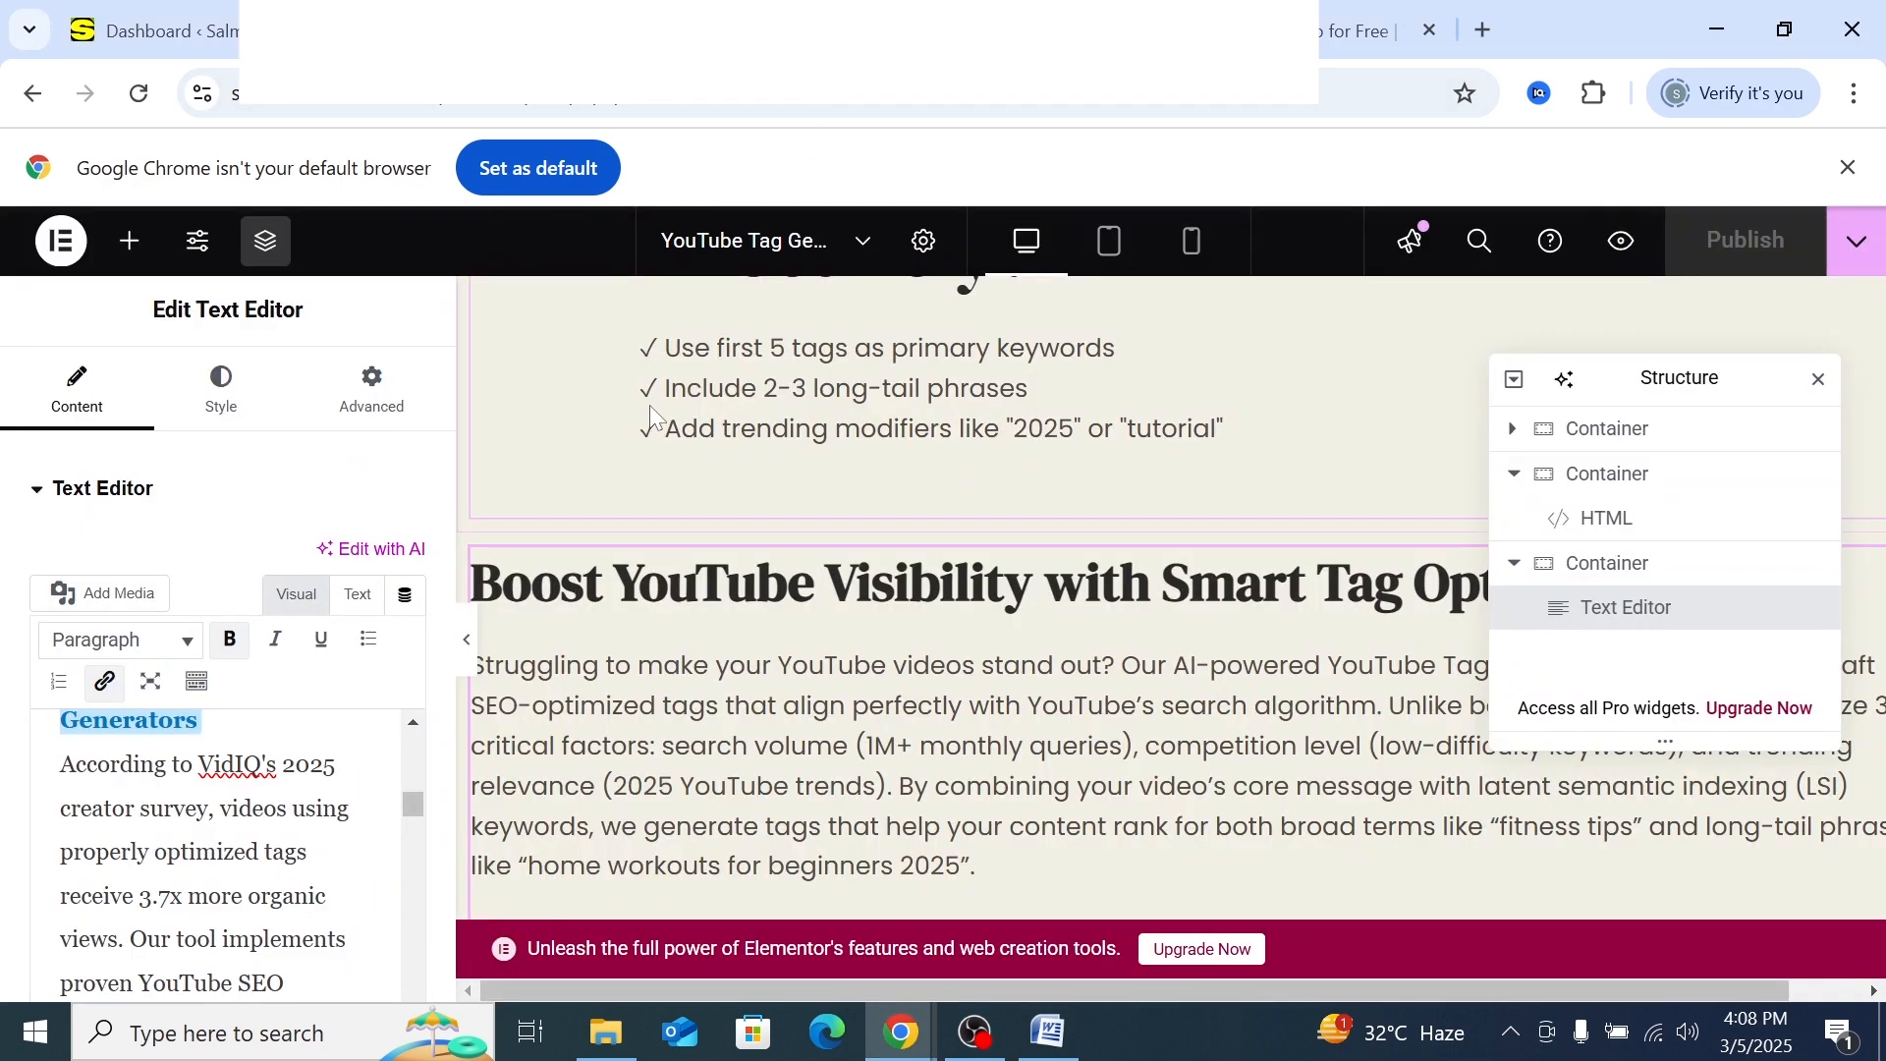
scroll(629, 688, "down", 3)
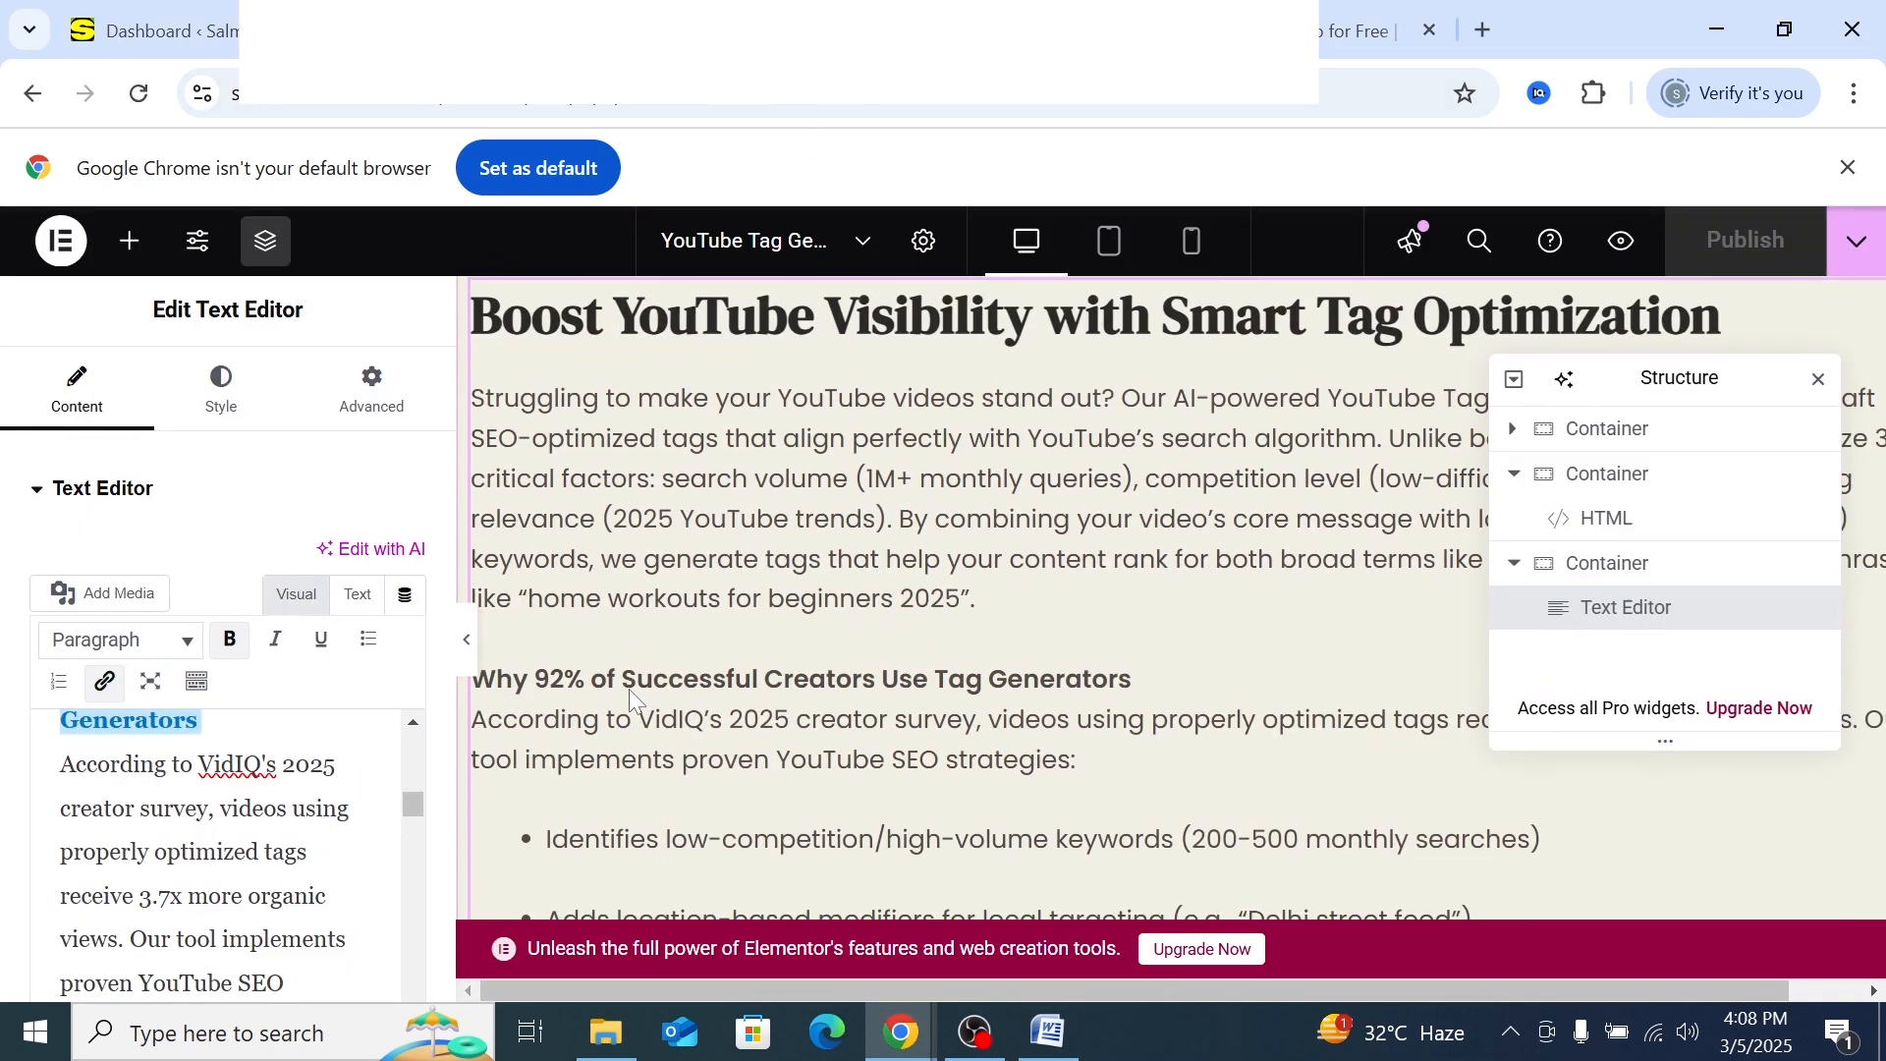
scroll(631, 693, "down", 5)
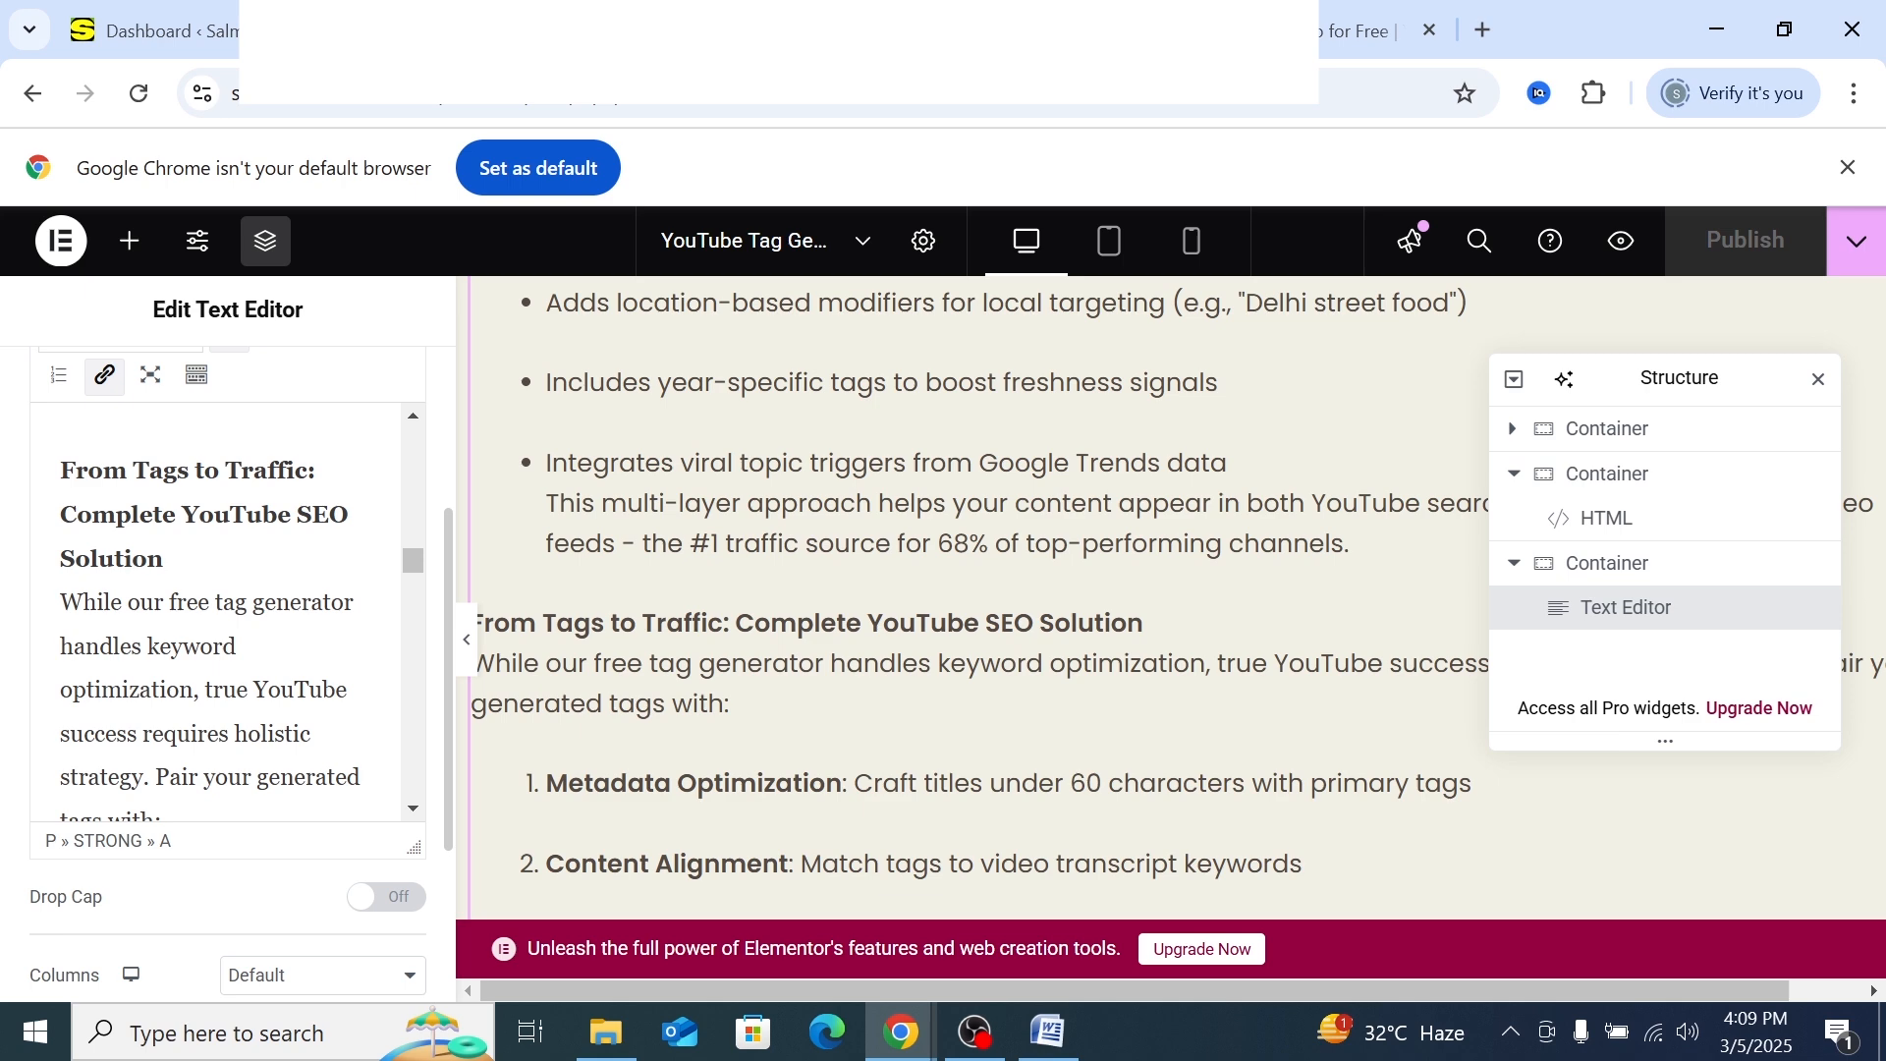
left_click_drag(61, 514, 163, 558)
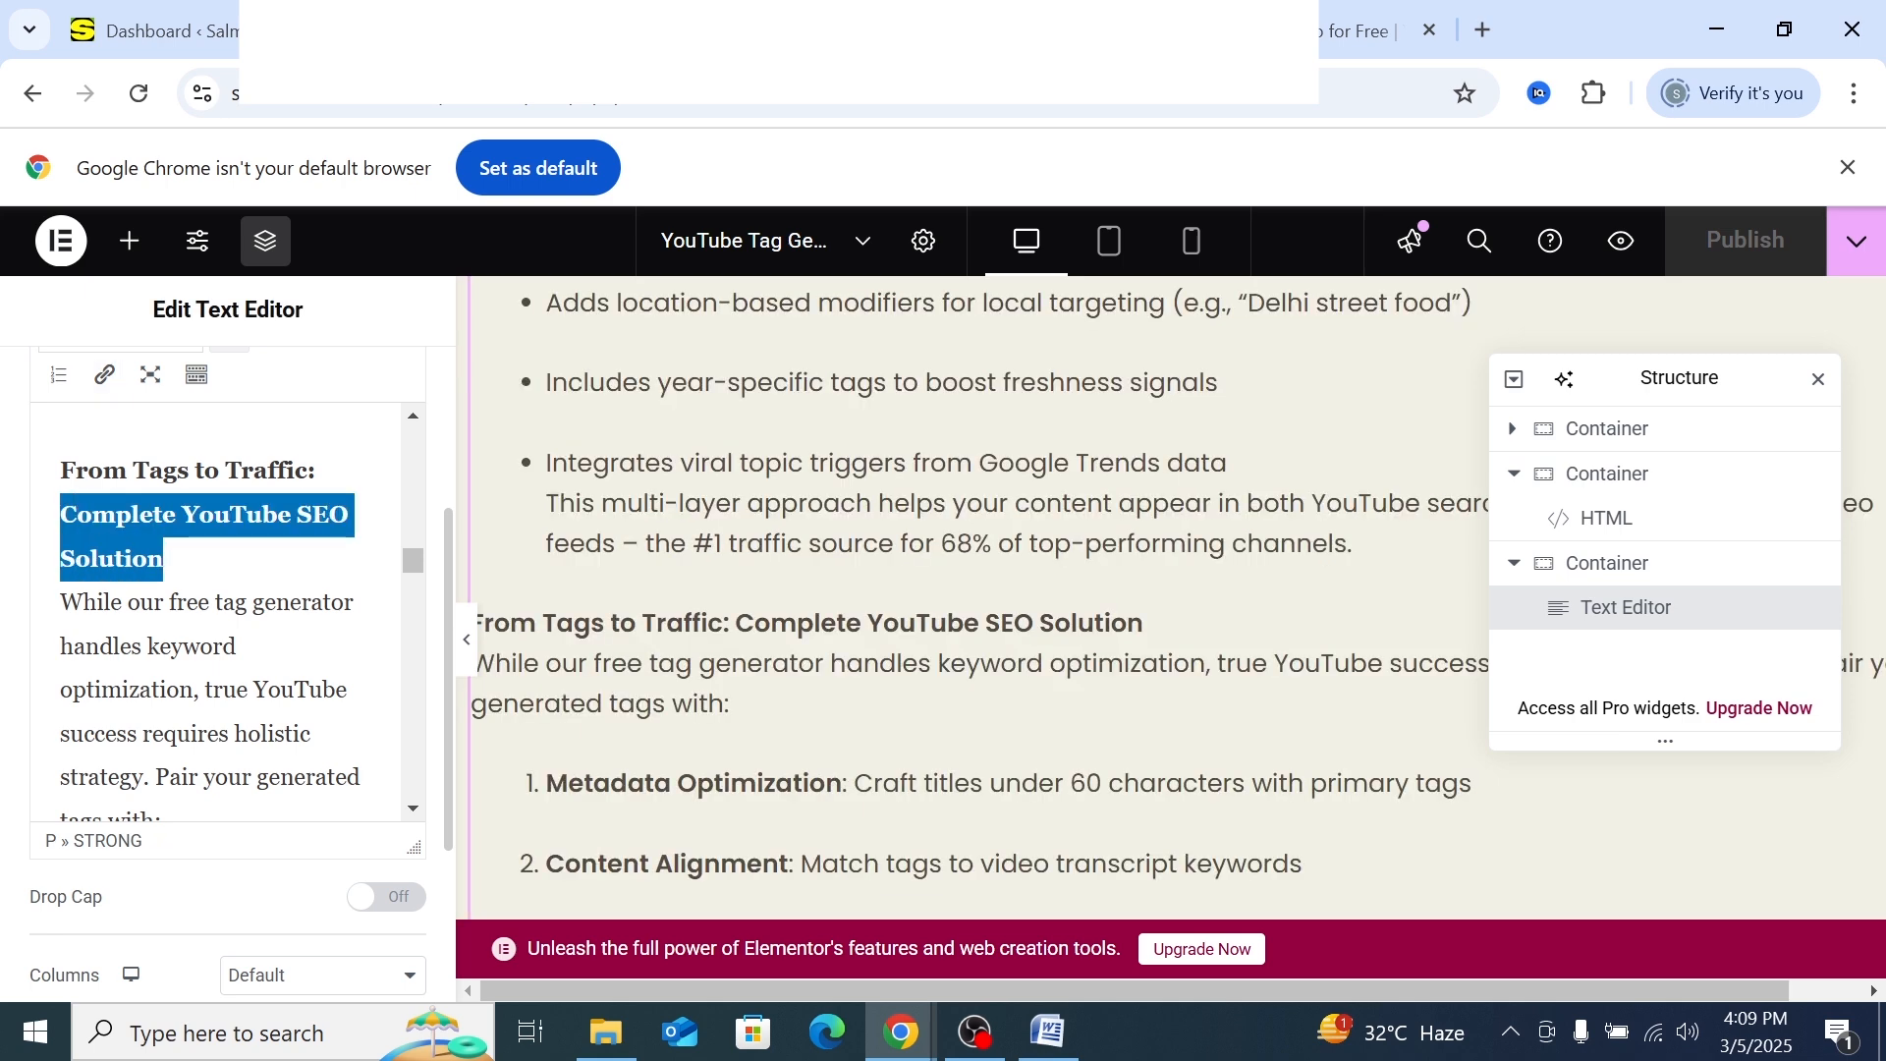
left_click(106, 376)
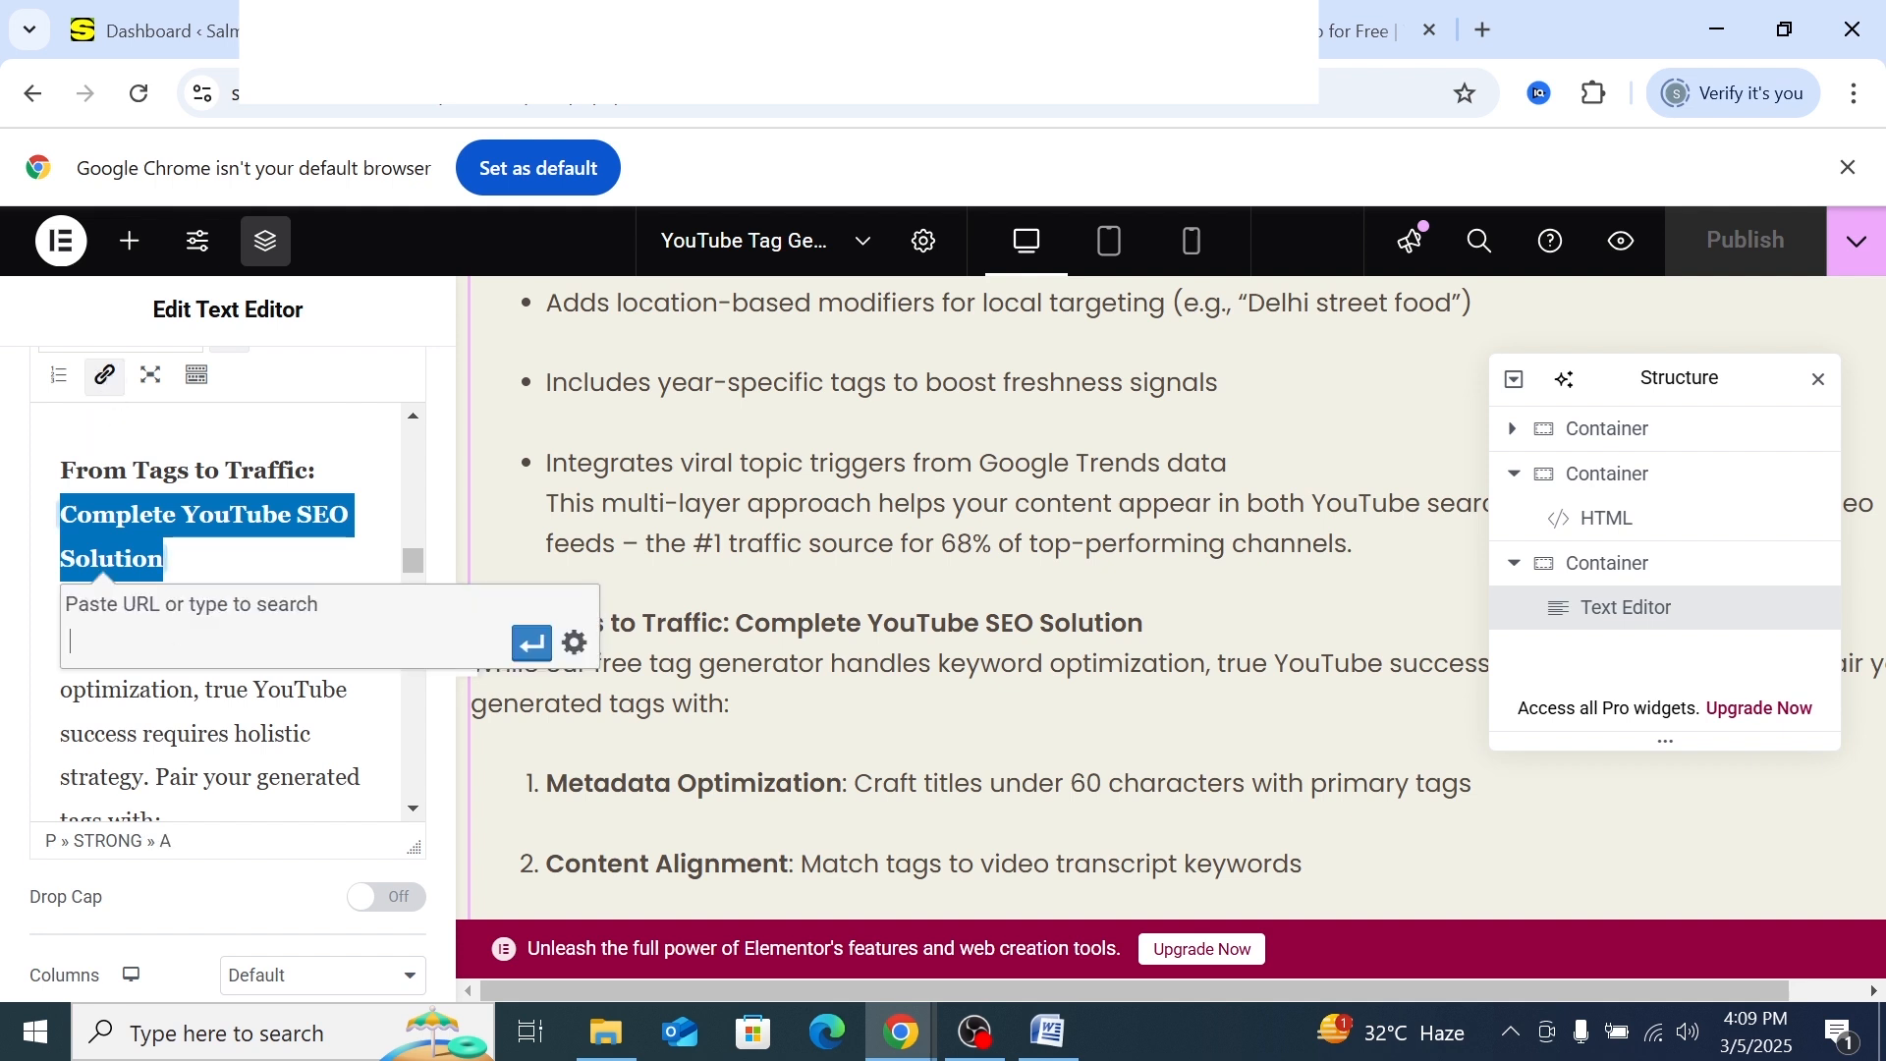
right_click(169, 638)
left_click(202, 310)
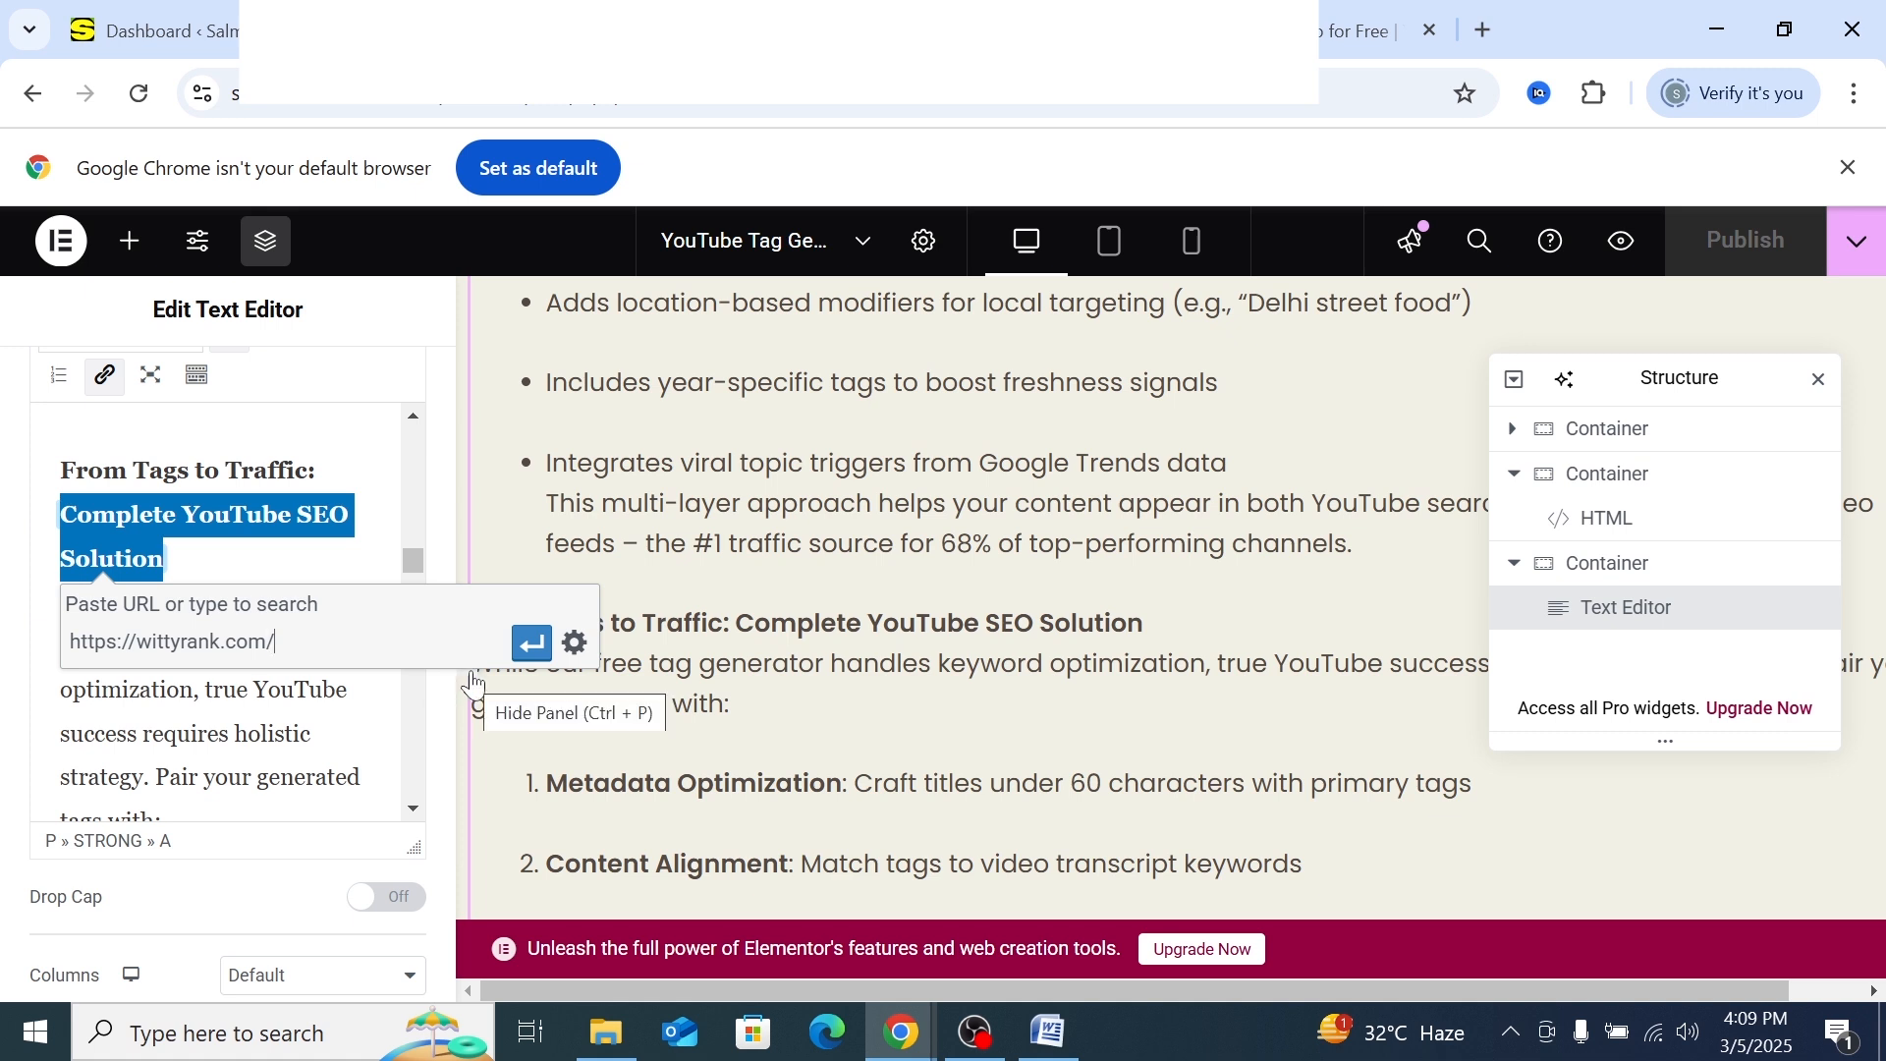
left_click(536, 650)
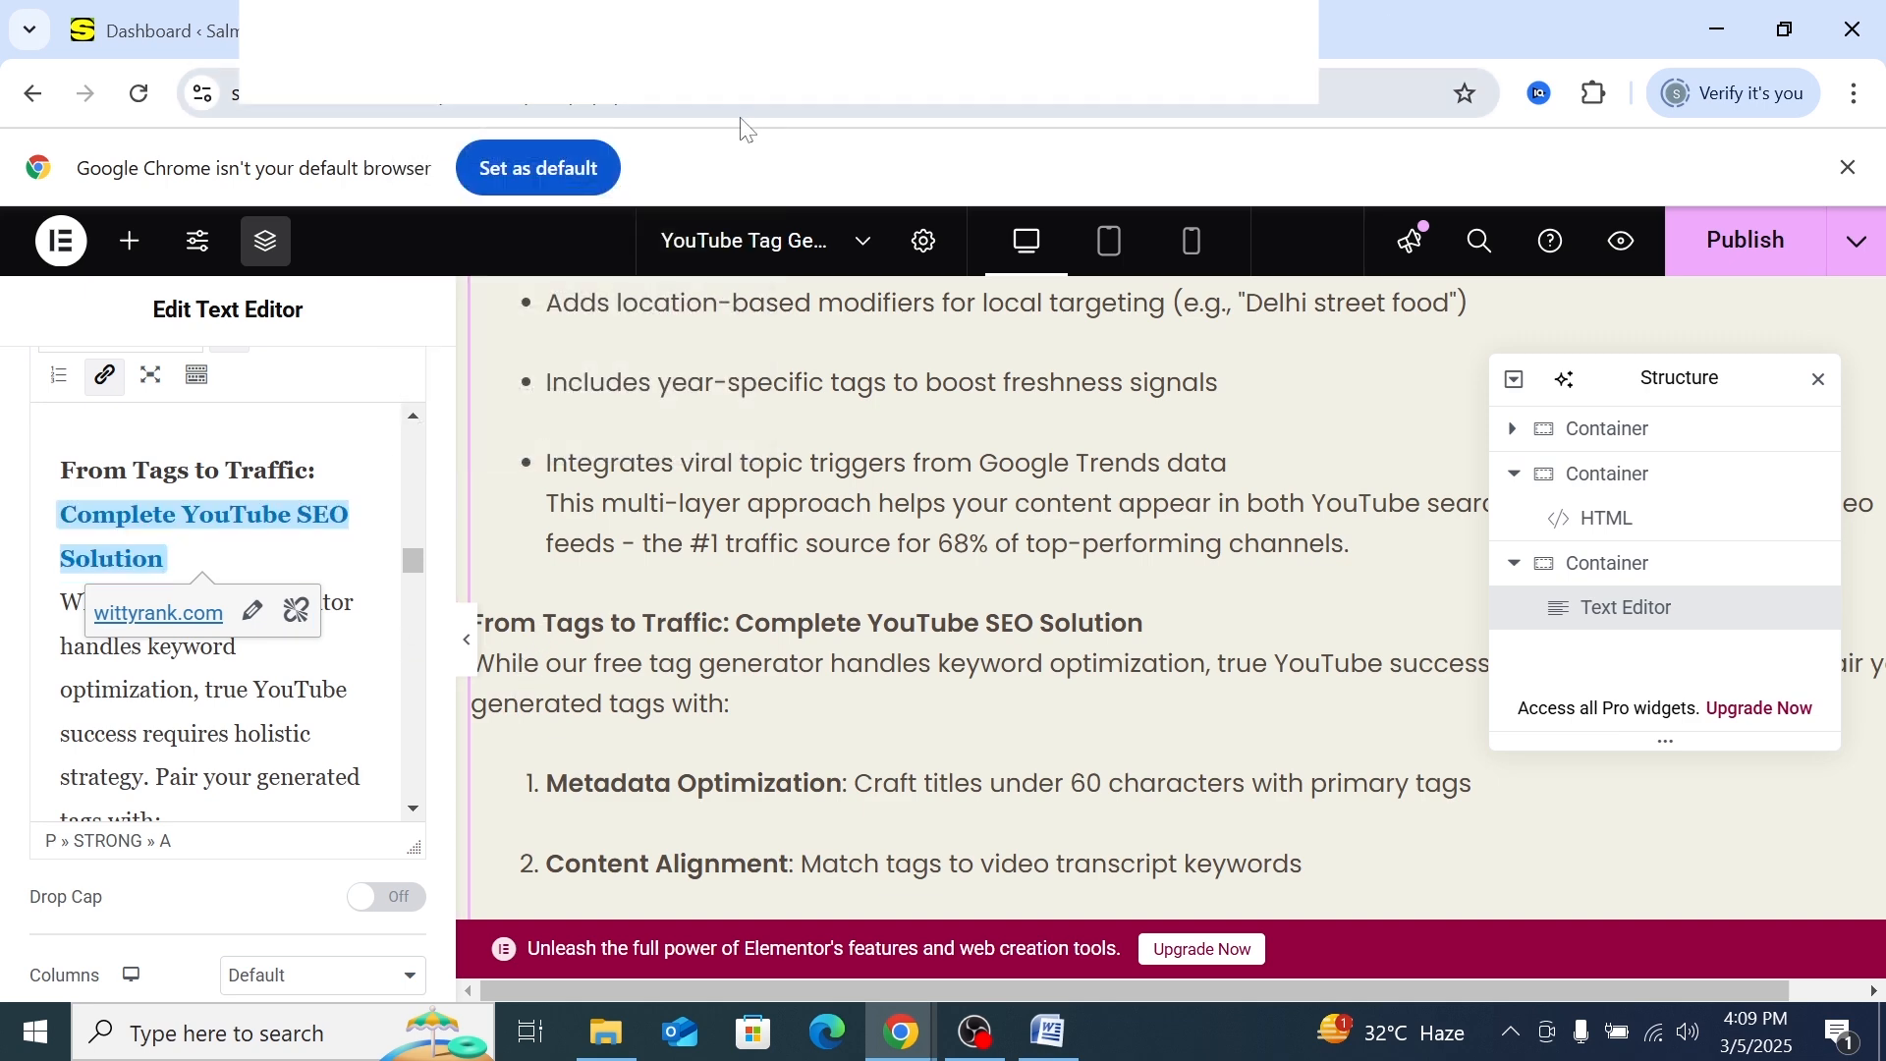
Publish the changes to the YouTube Tag Generator page in Elementor and restore the full-size browser window
left_click_drag(1277, 31, 456, 89)
left_click(829, 297)
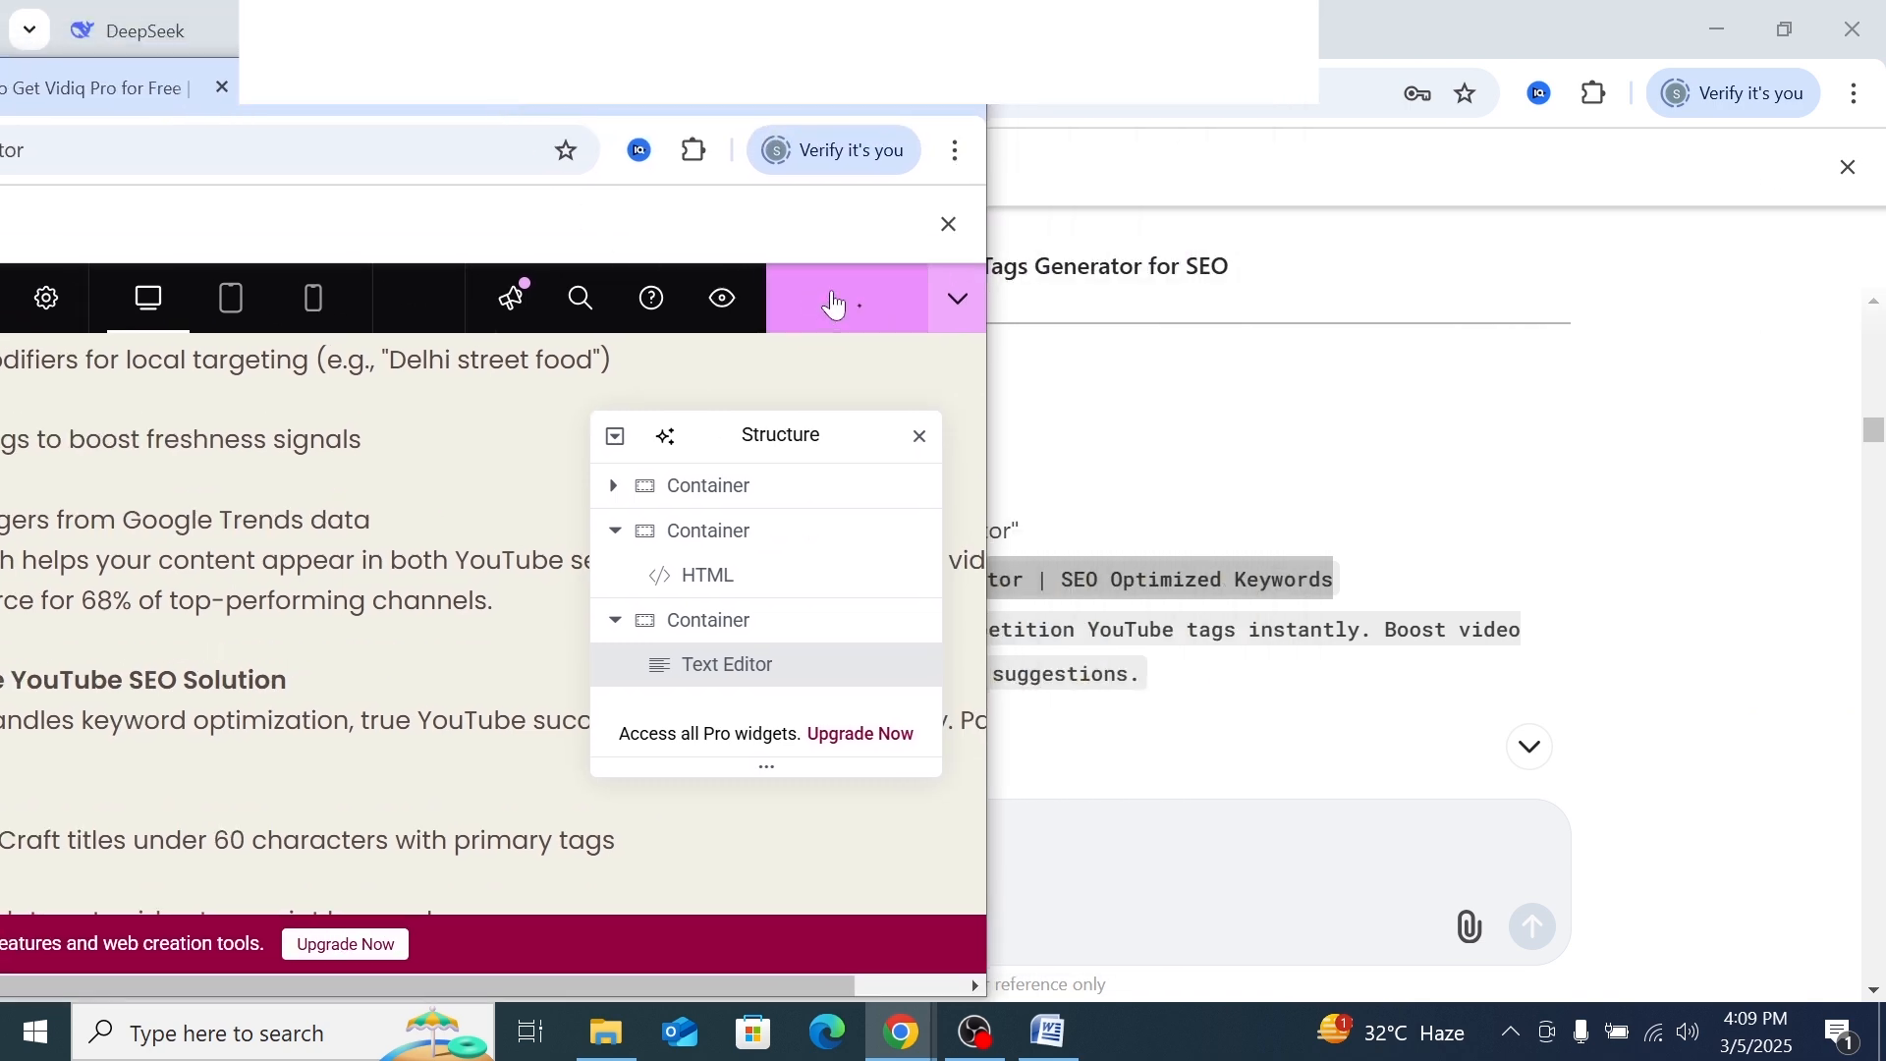
left_click(891, 96)
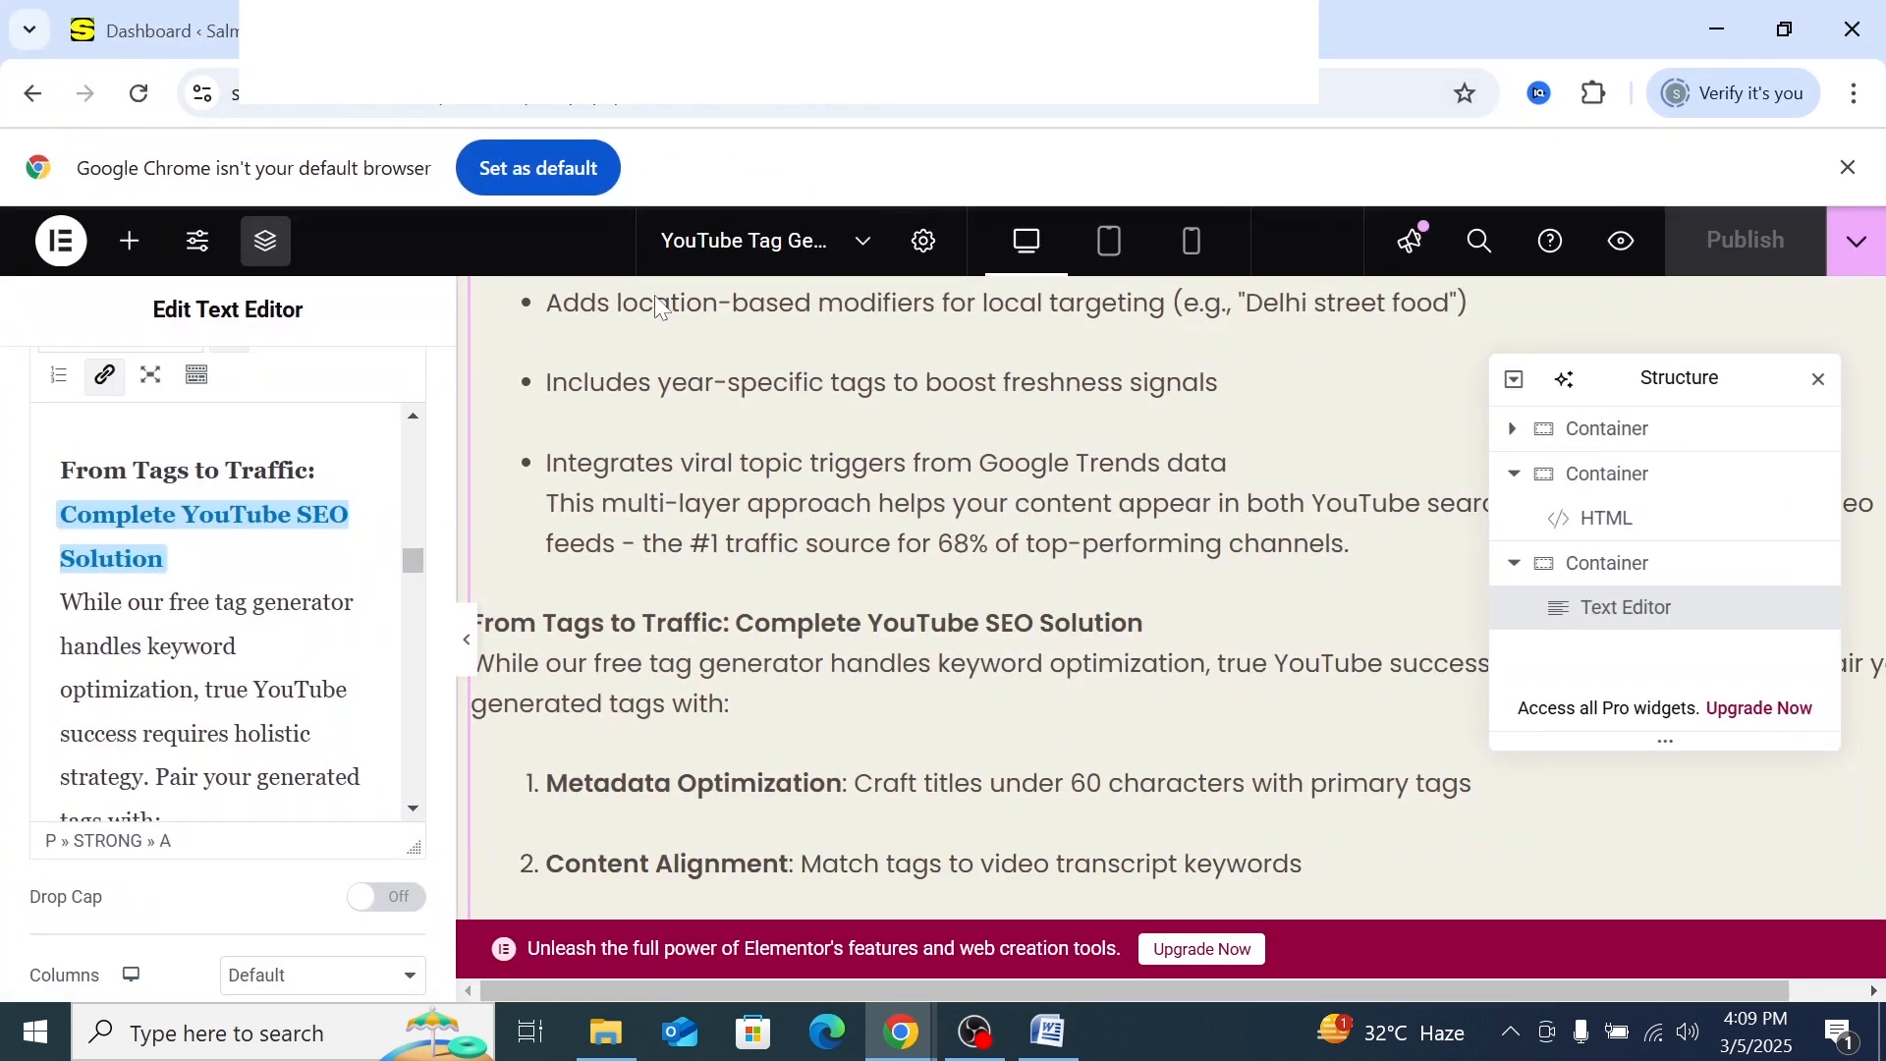
From the WordPress dashboard, open the list of all pages in a new tab and find the YouTube Tag Generator page
left_click(177, 32)
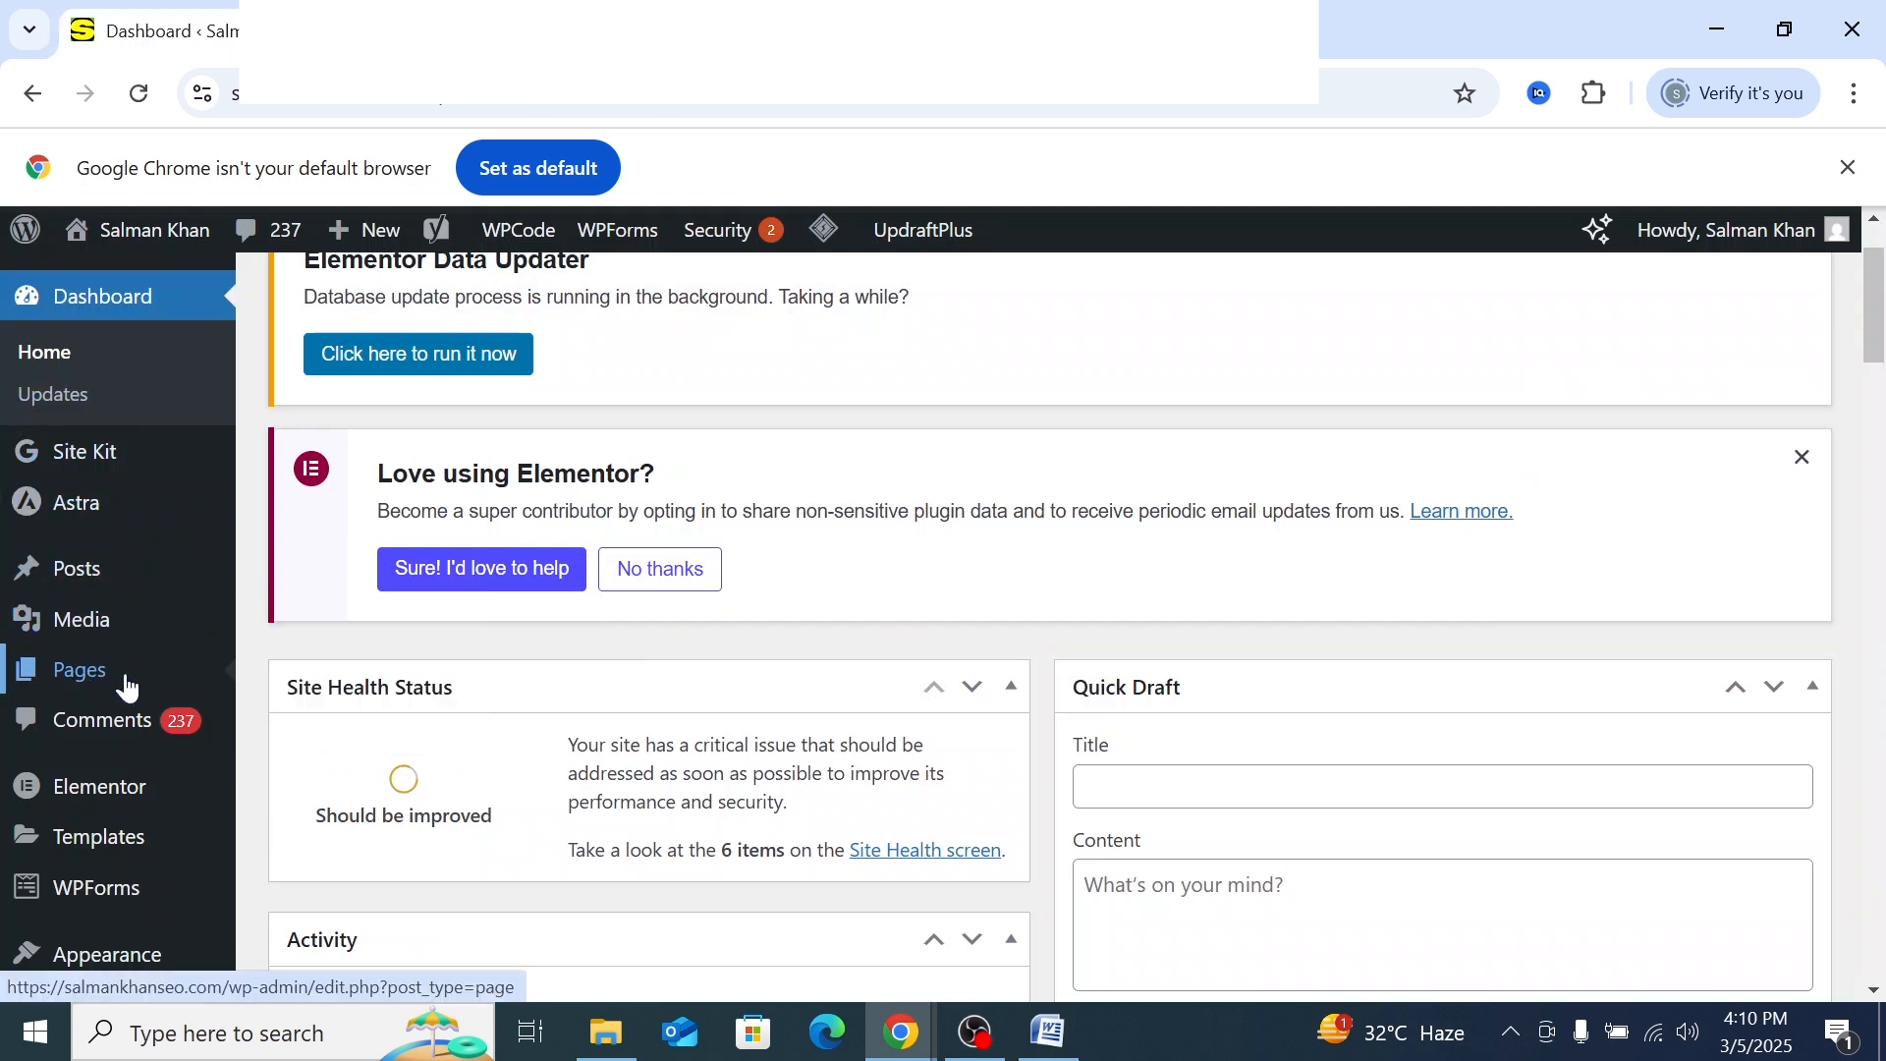
mouse_move(87, 695)
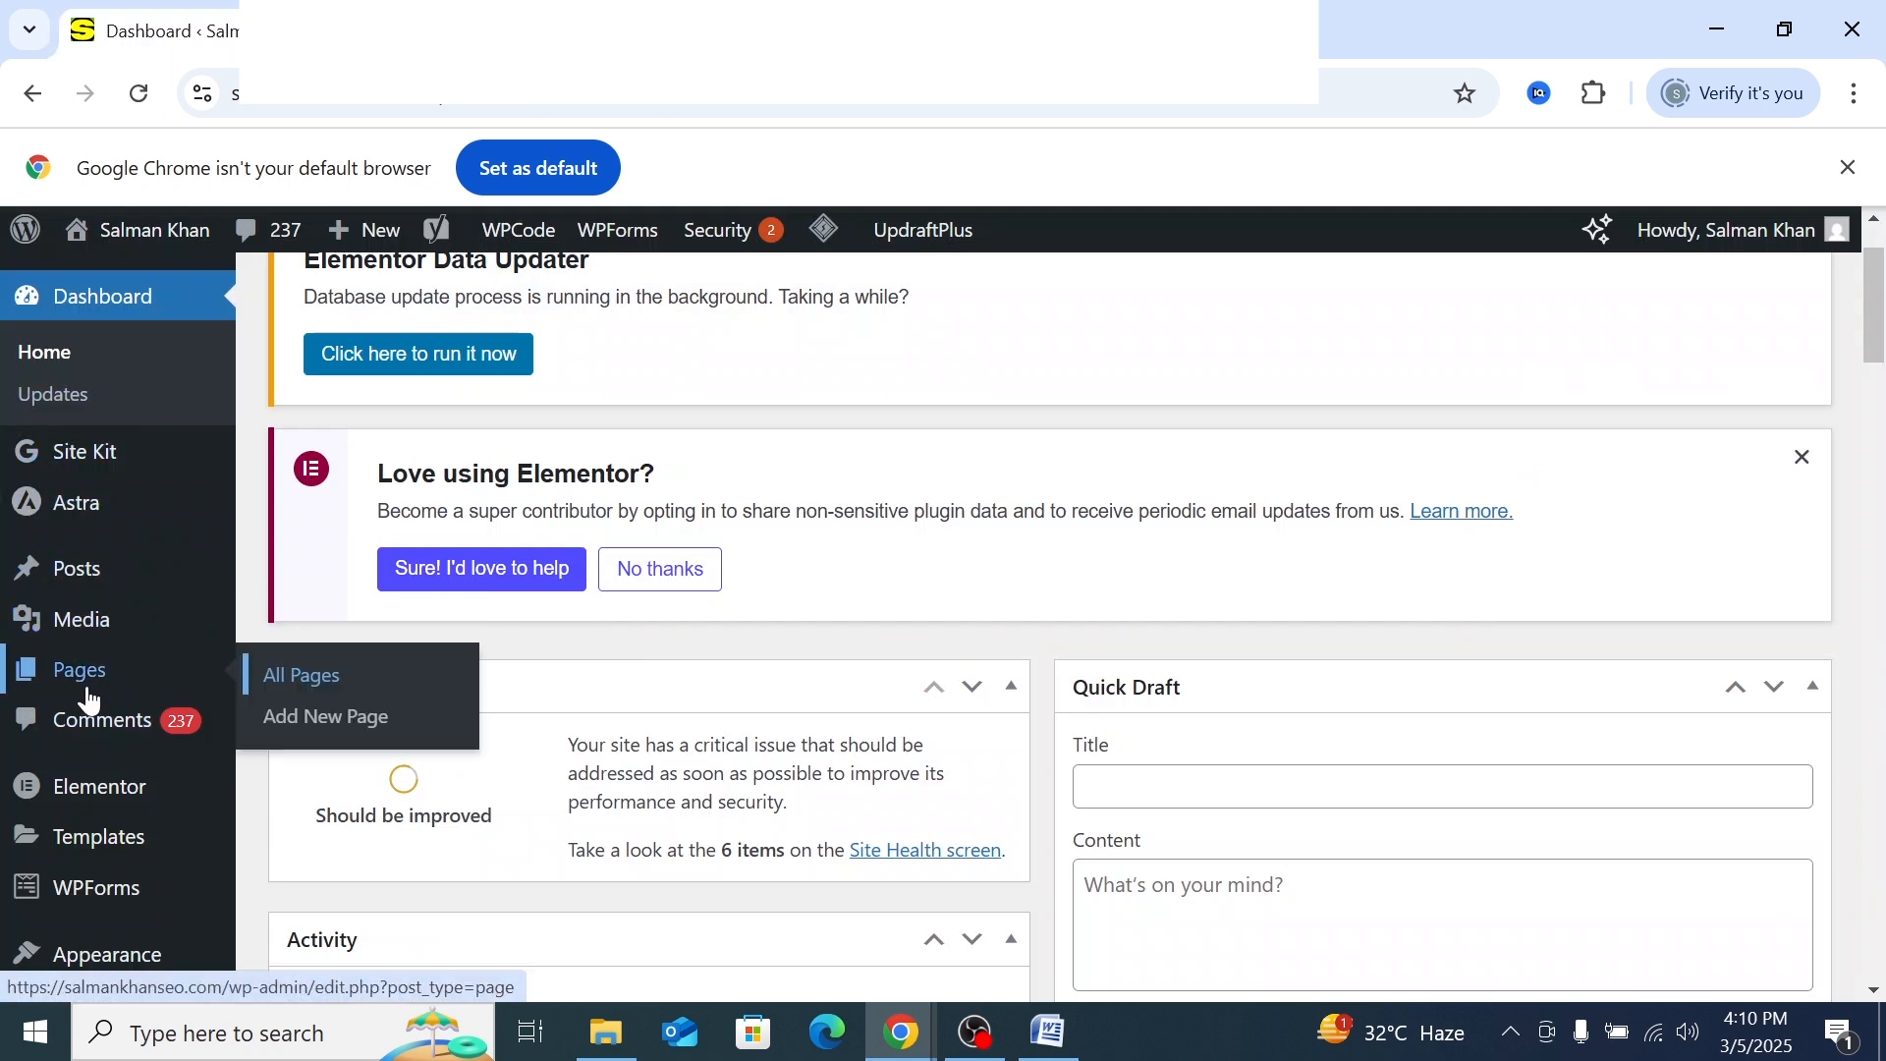
right_click(288, 687)
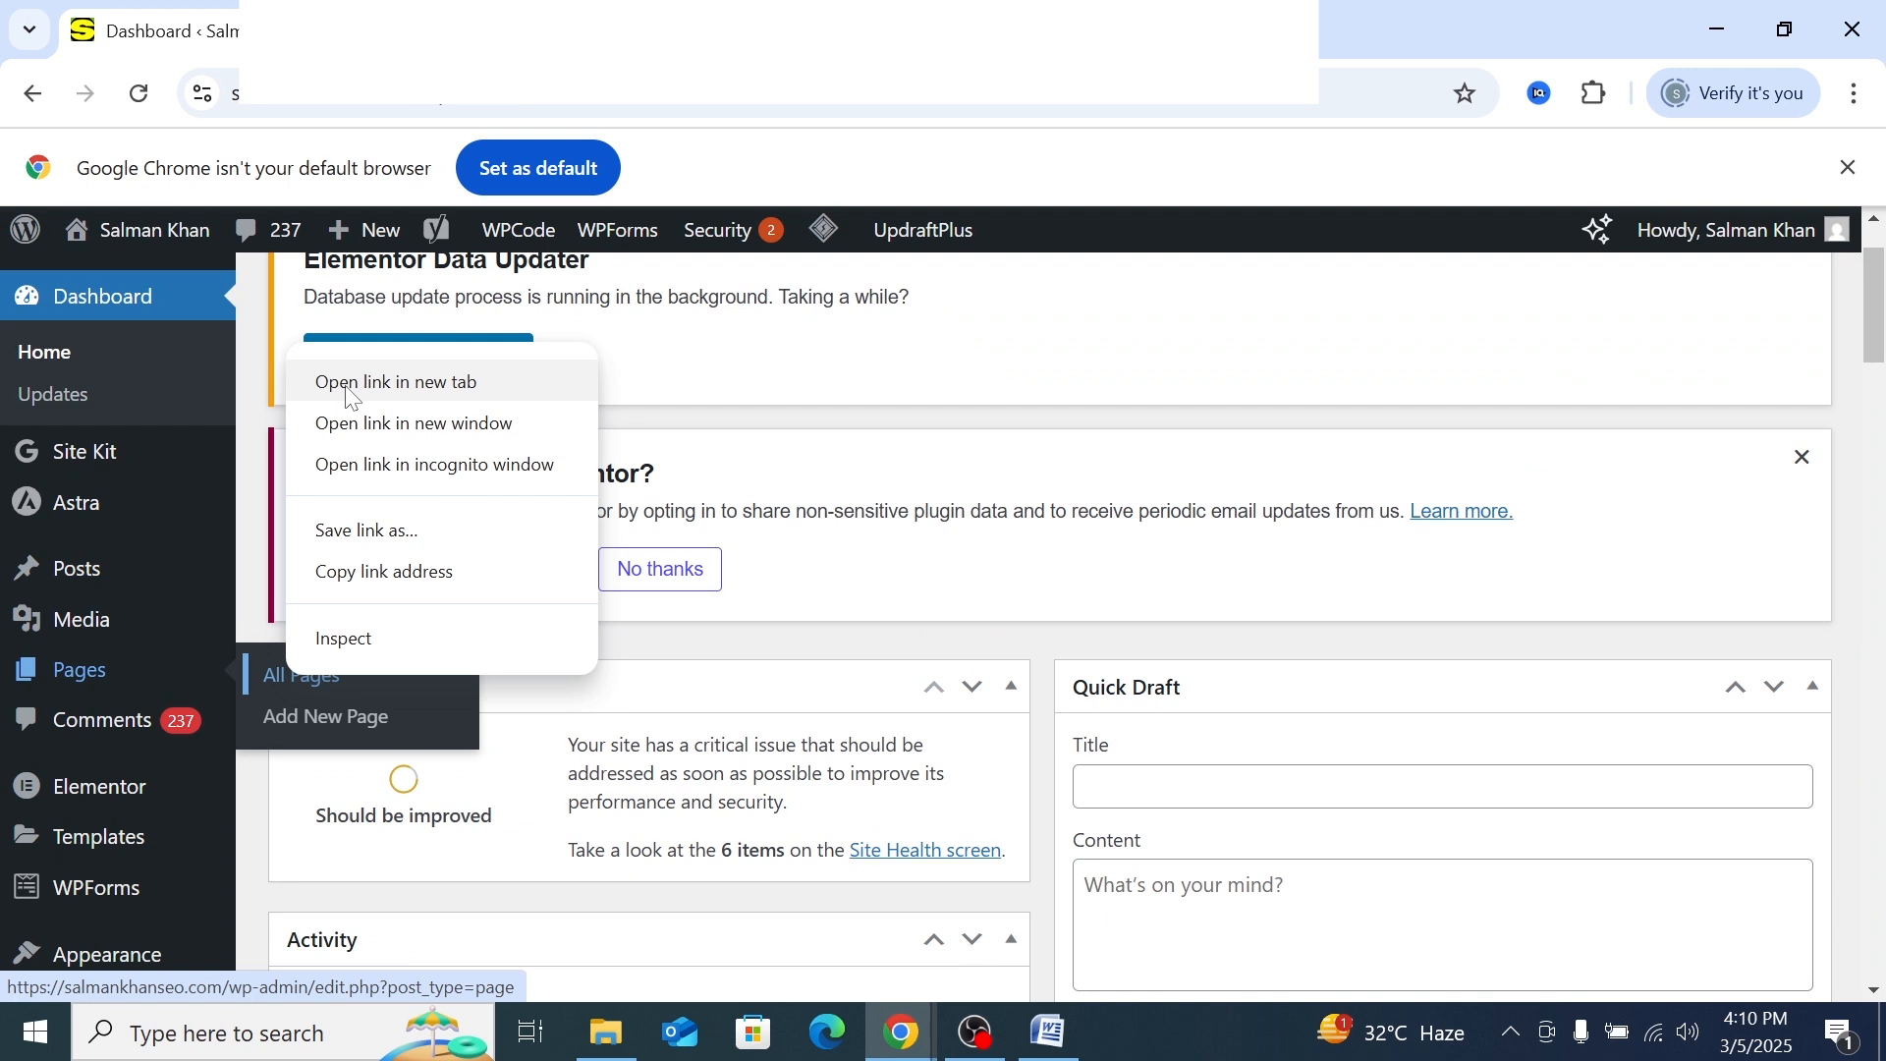
left_click(383, 380)
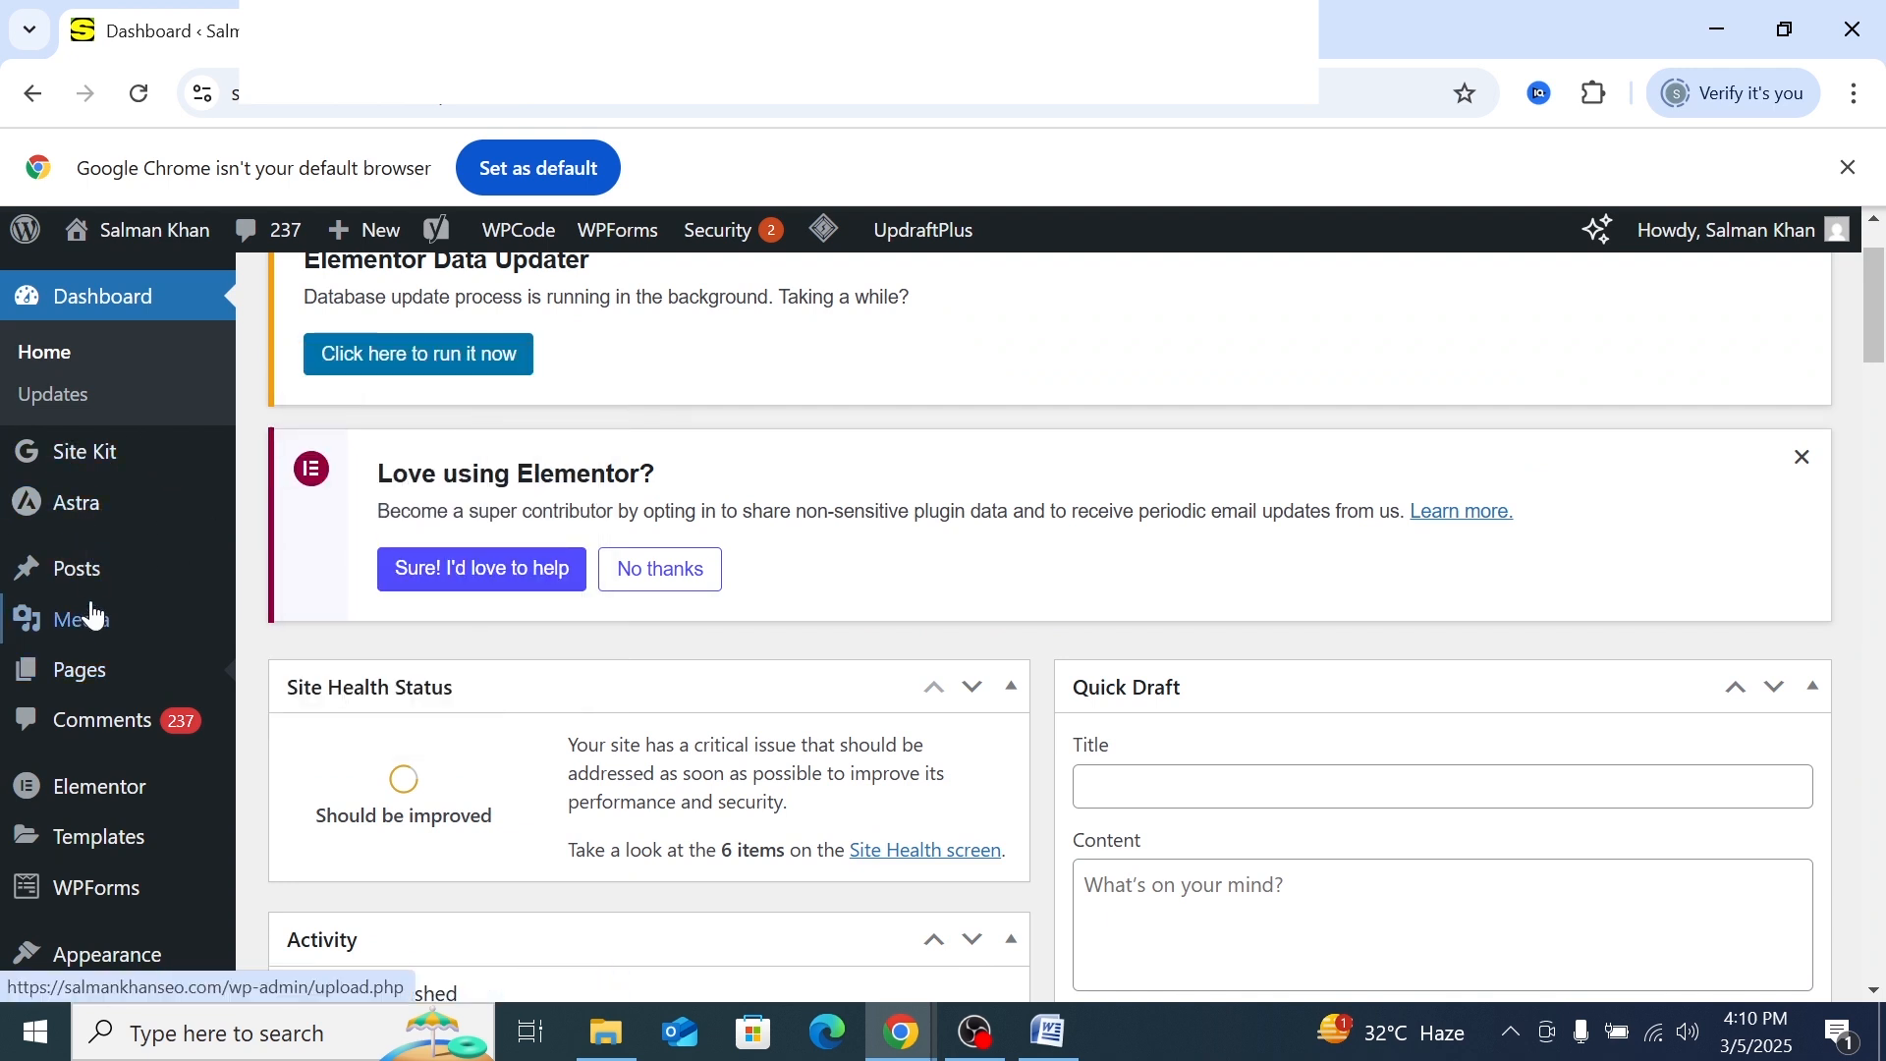
left_click(79, 669)
scroll(497, 598, "down", 10)
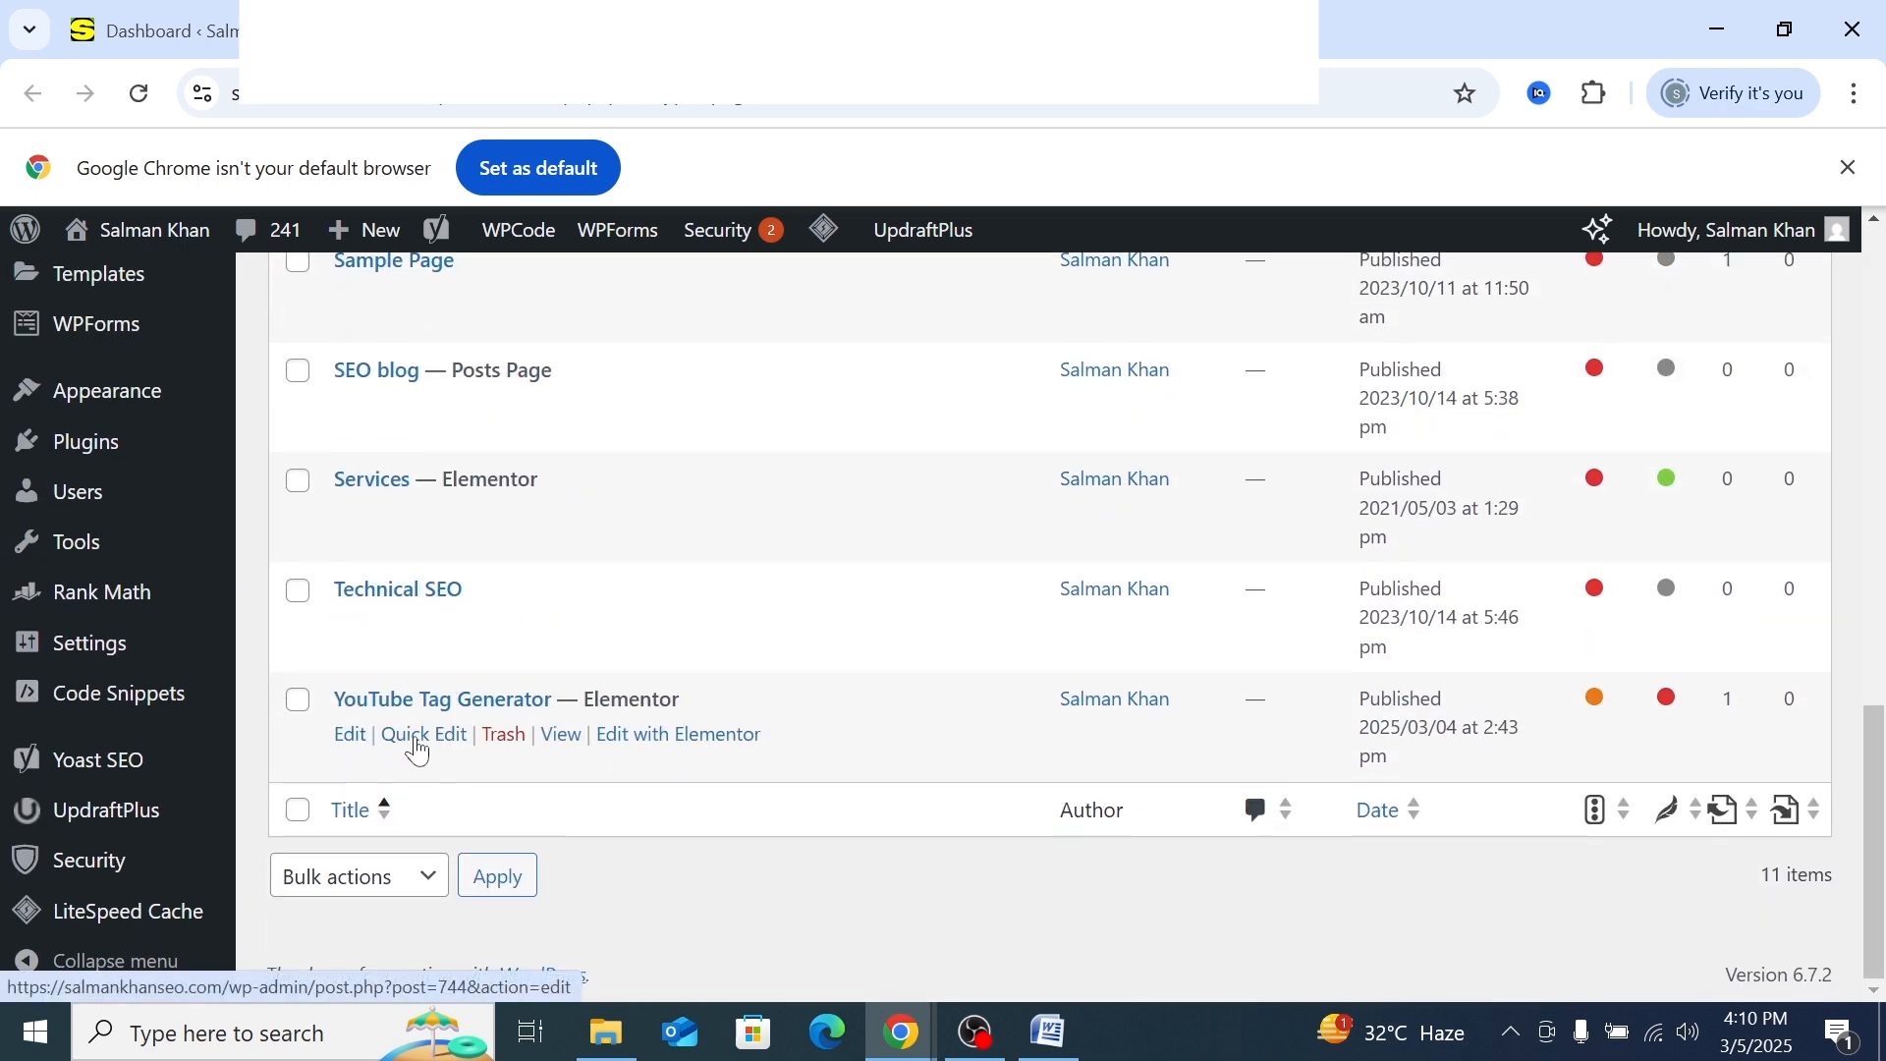
Open the live view and the edit screen of the YouTube Tag Generator page in separate new tabs
right_click(564, 743)
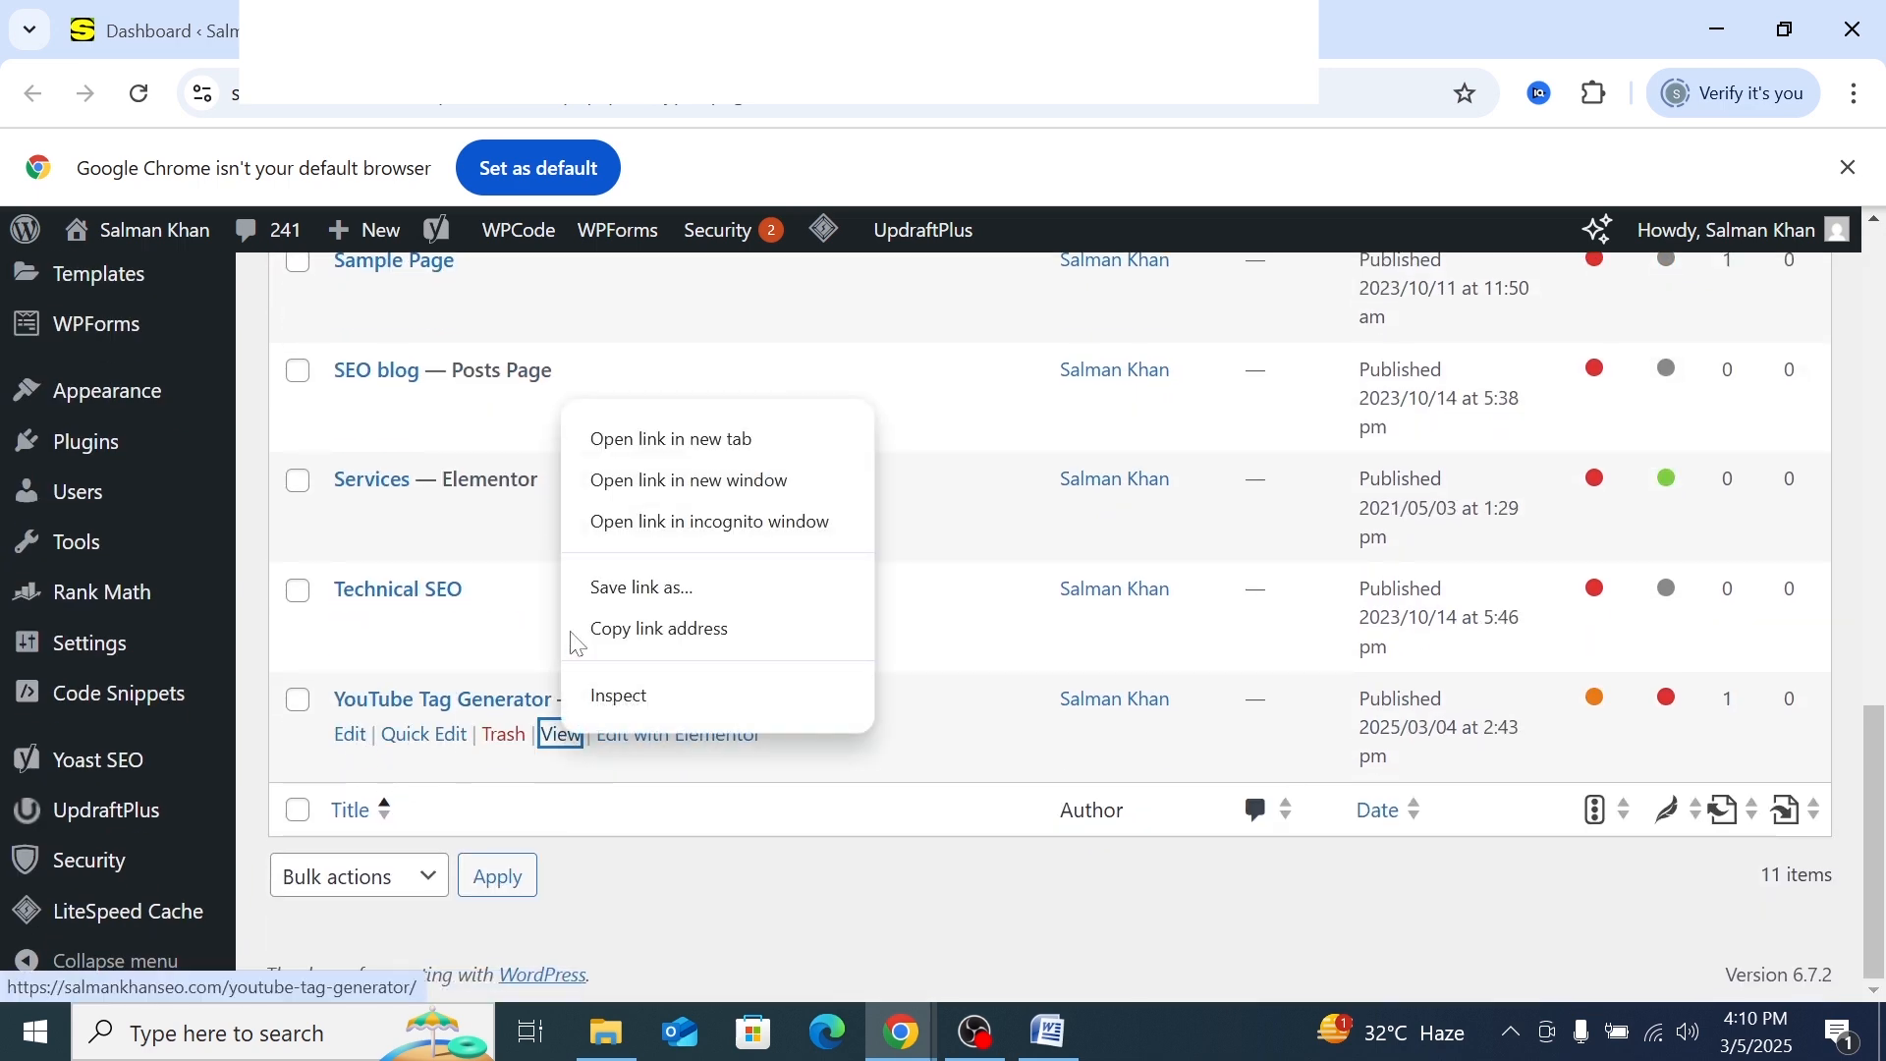
left_click(619, 436)
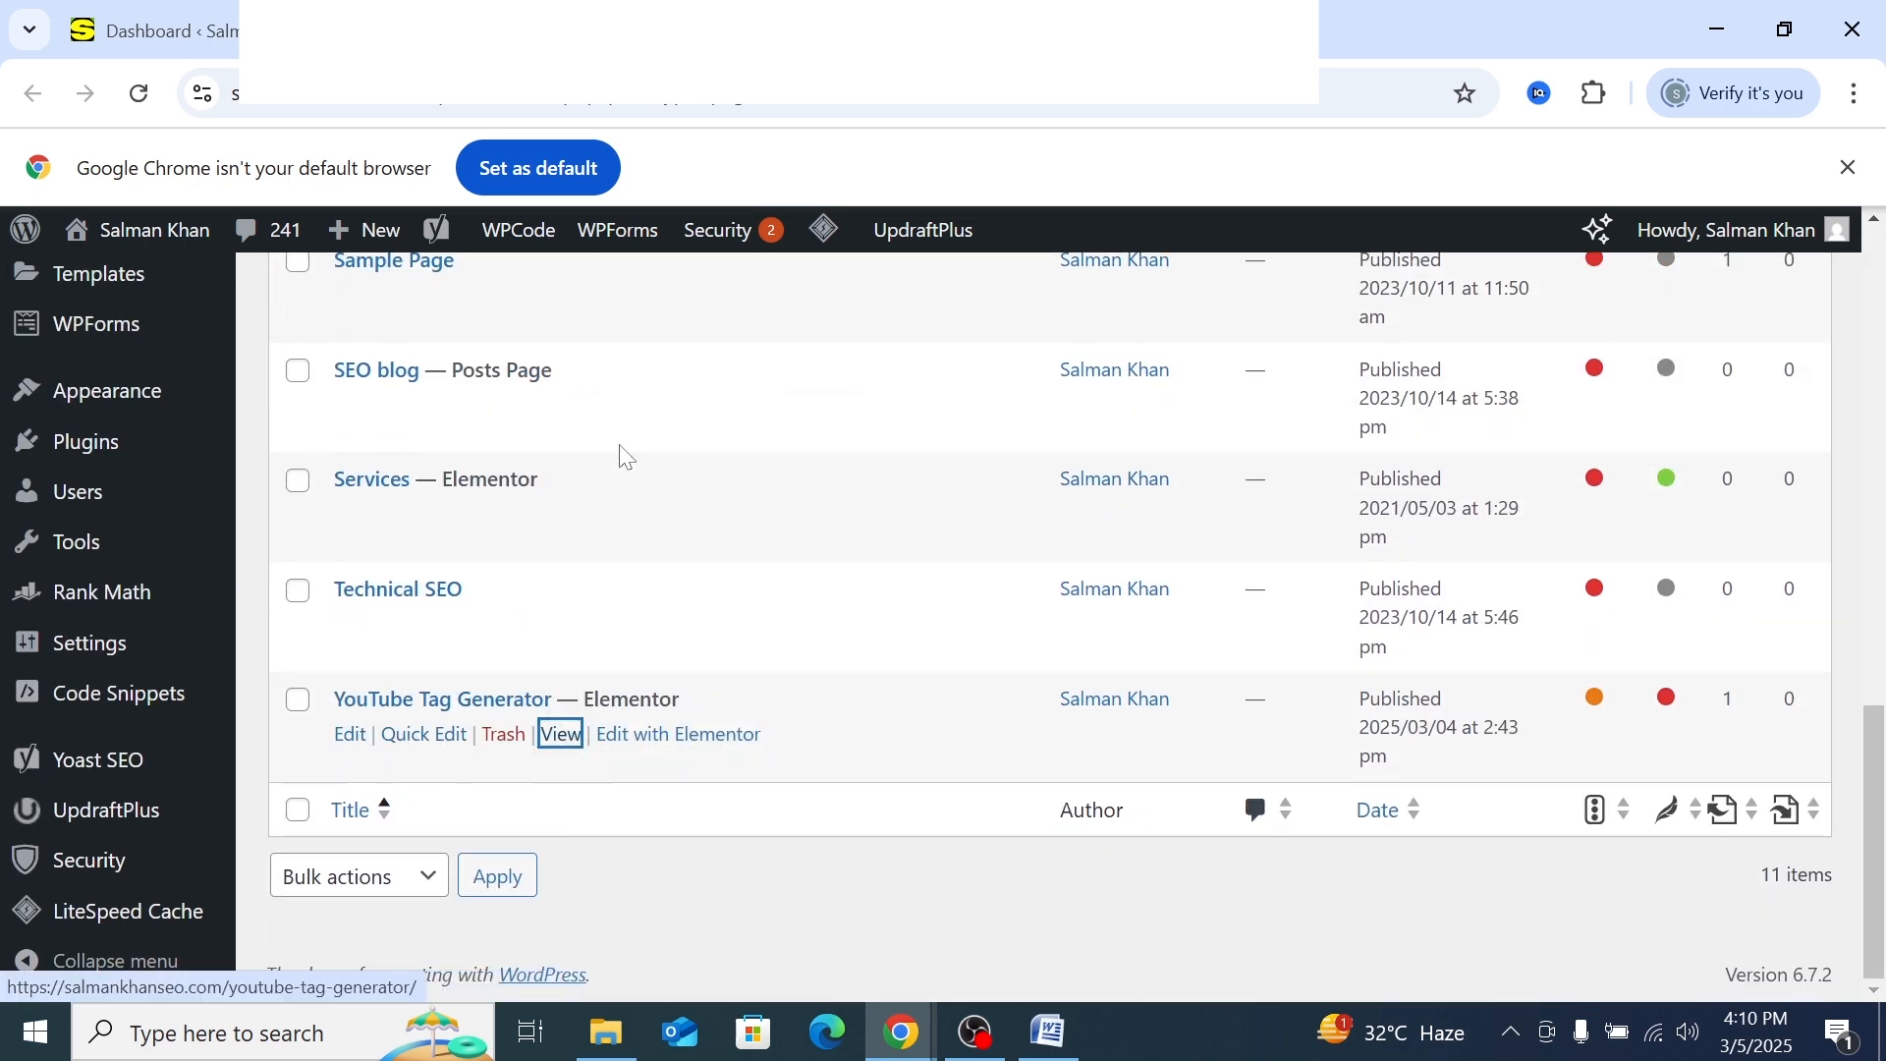
right_click(351, 739)
left_click(410, 458)
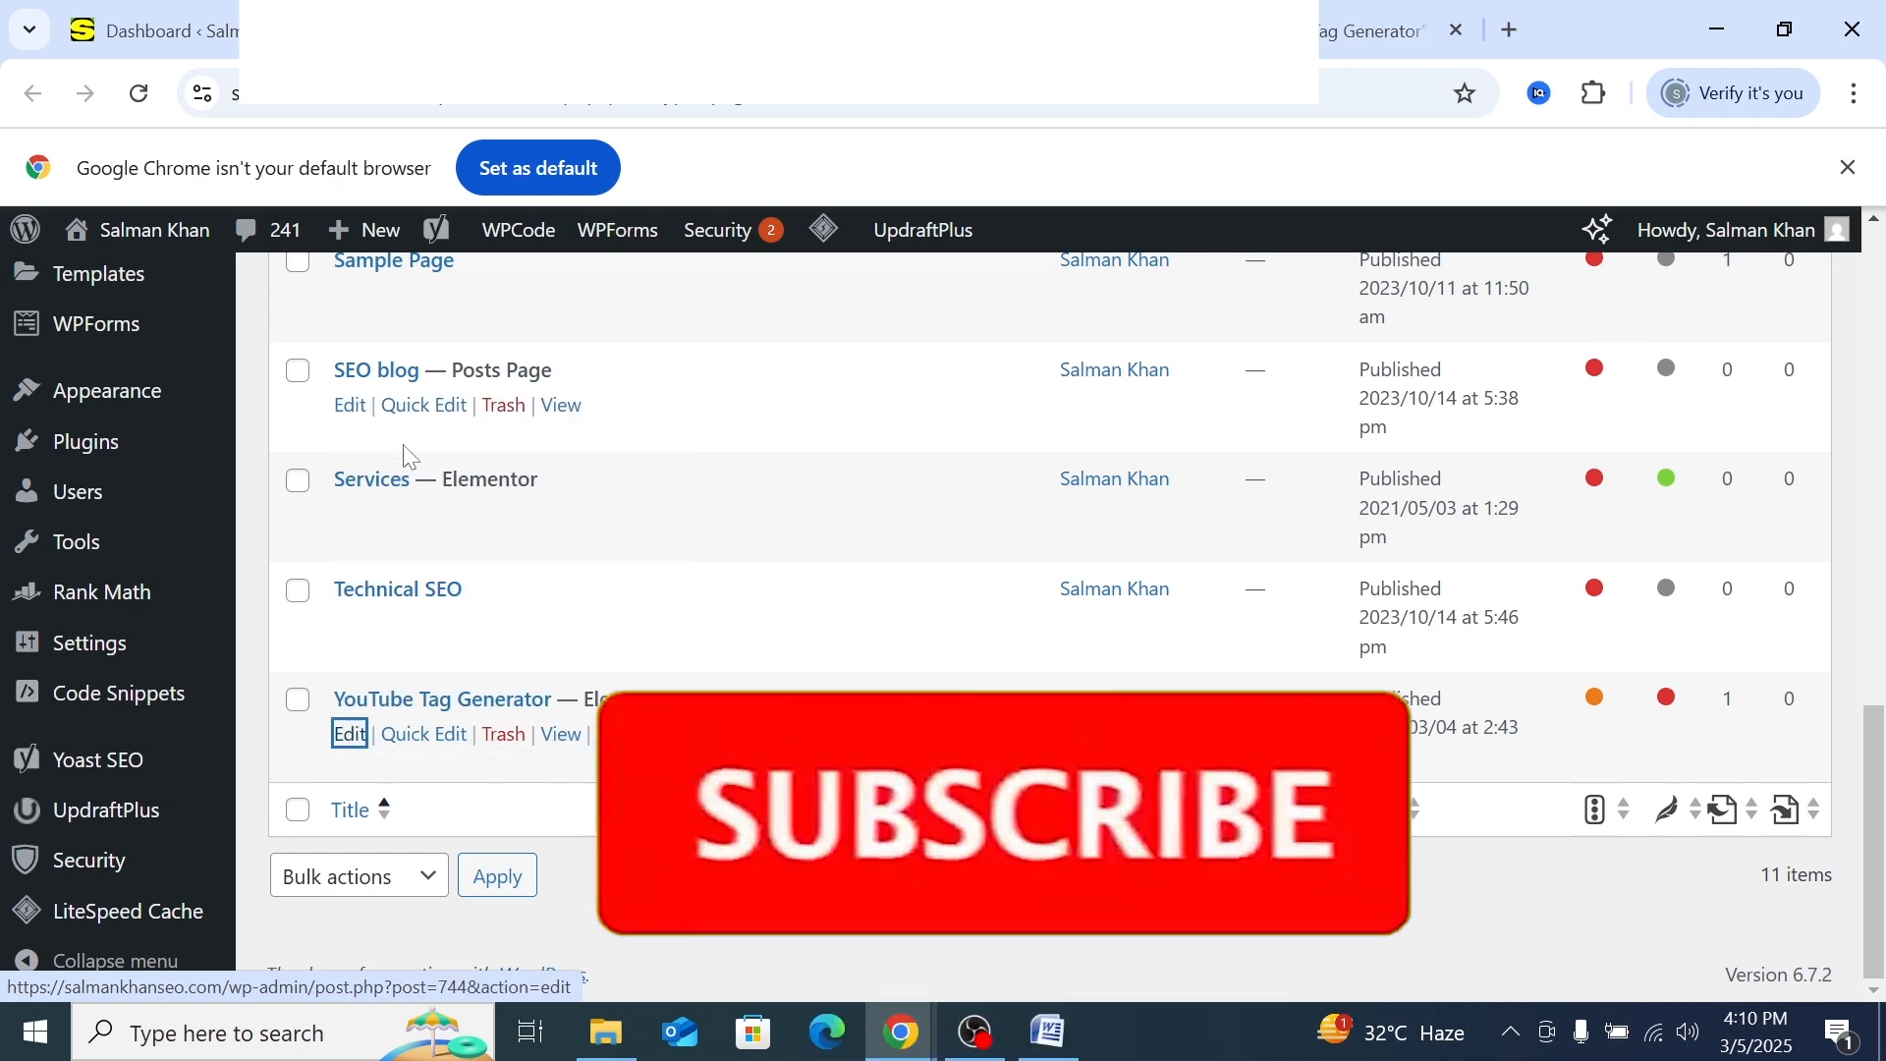
Check the linked heading text "Creators Use Tag Generators" on the live YouTube Tag Generator page
left_click(1091, 30)
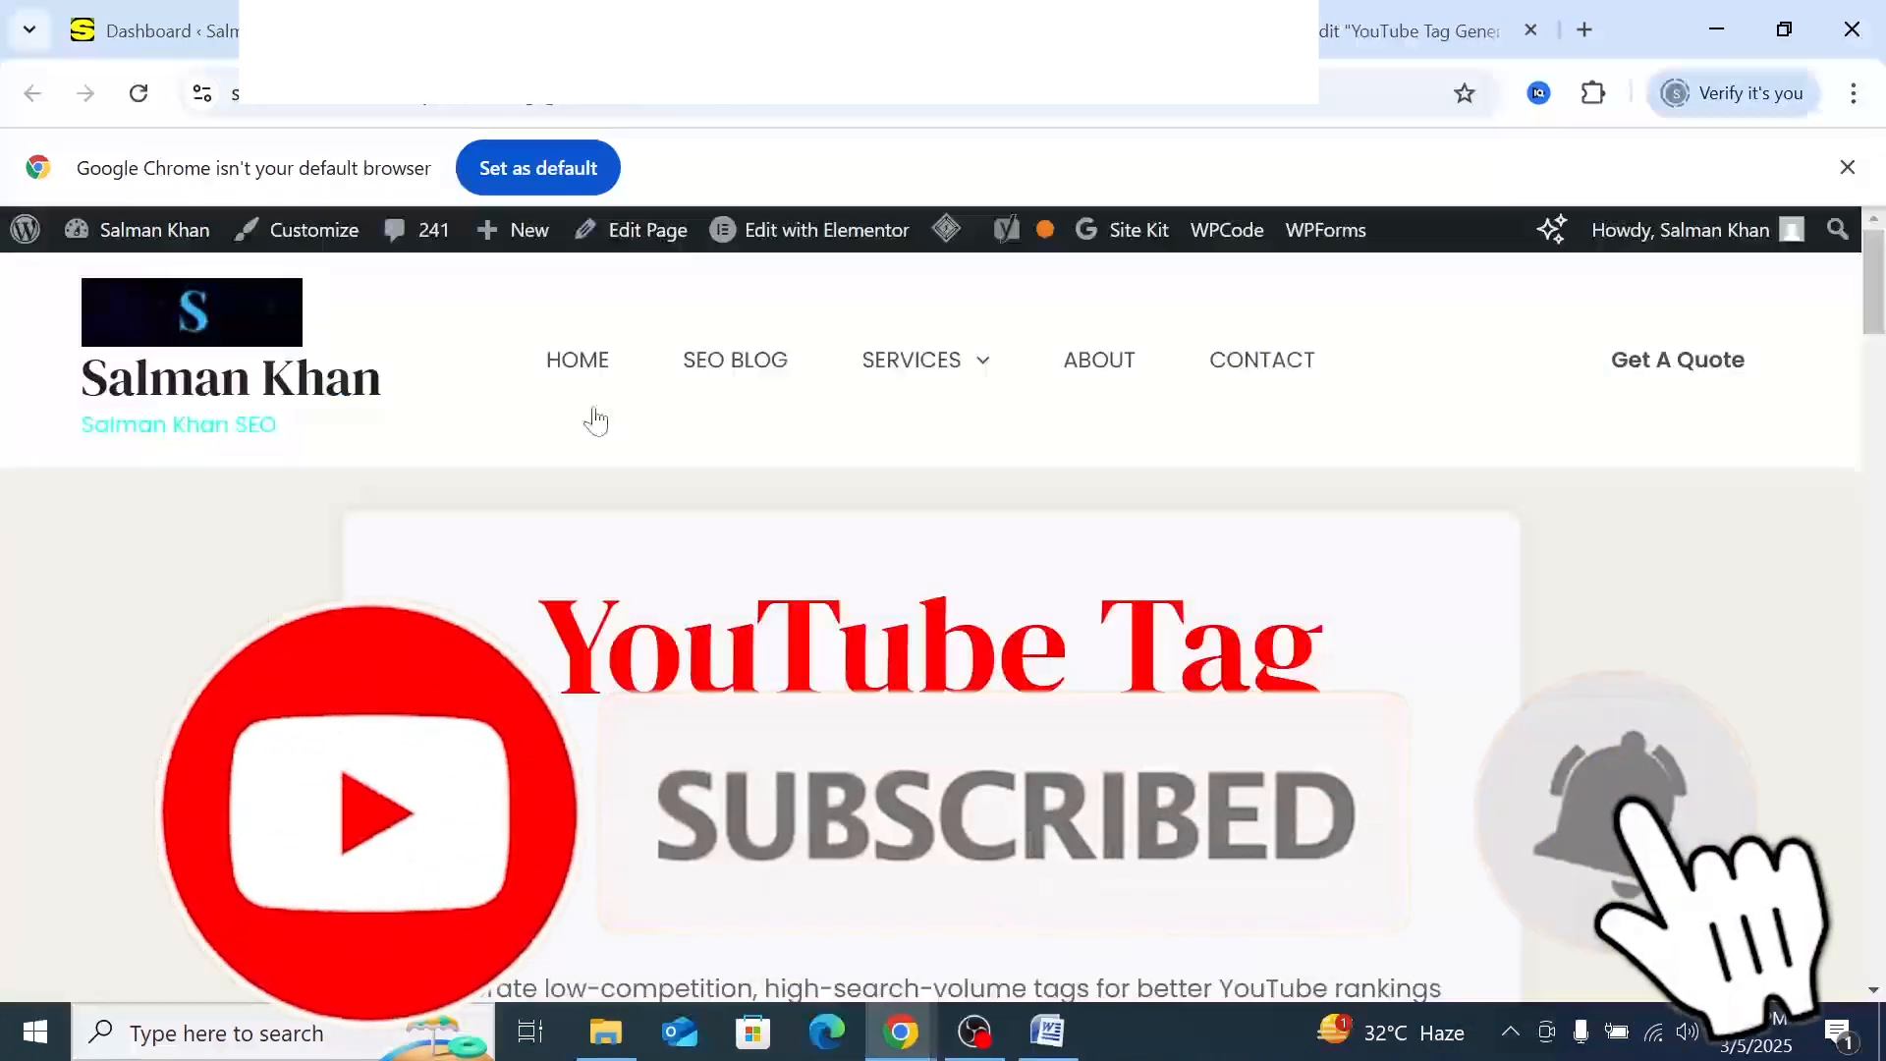
scroll(593, 417, "down", 12)
scroll(944, 609, "down", 3)
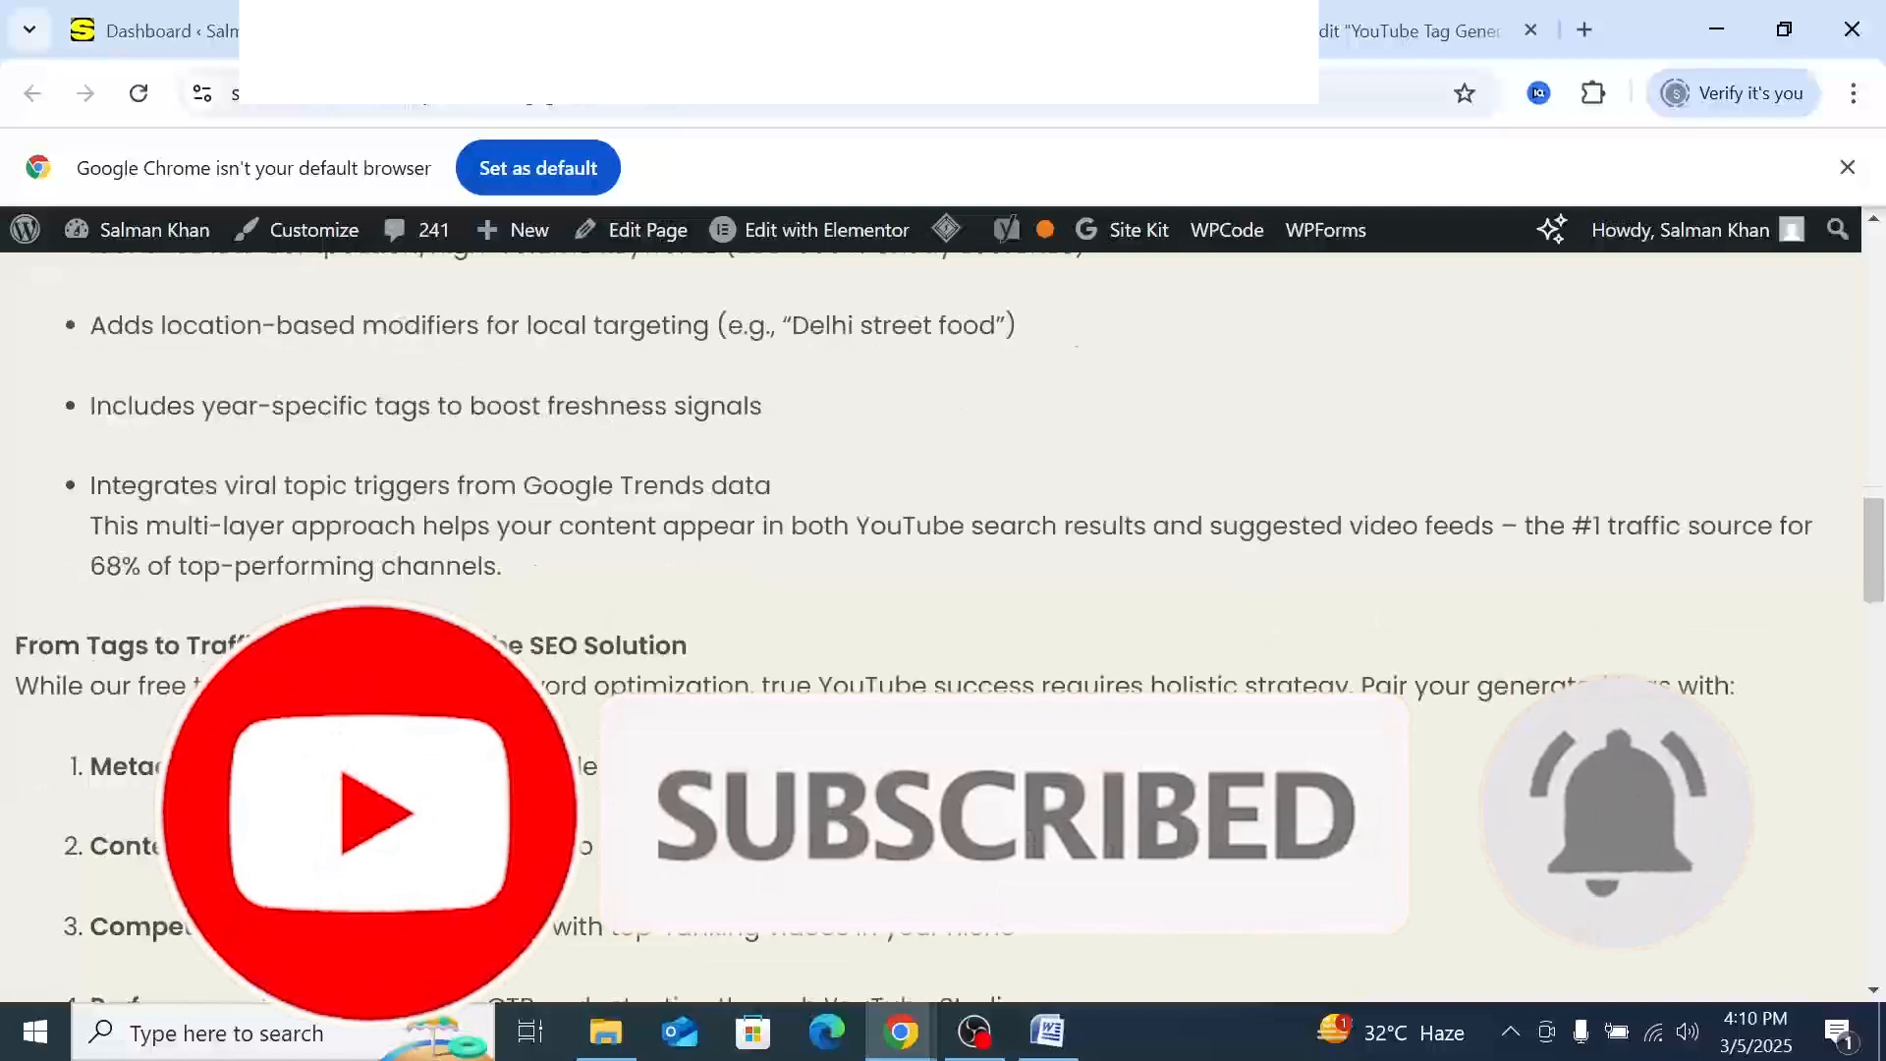
scroll(943, 609, "up", 6)
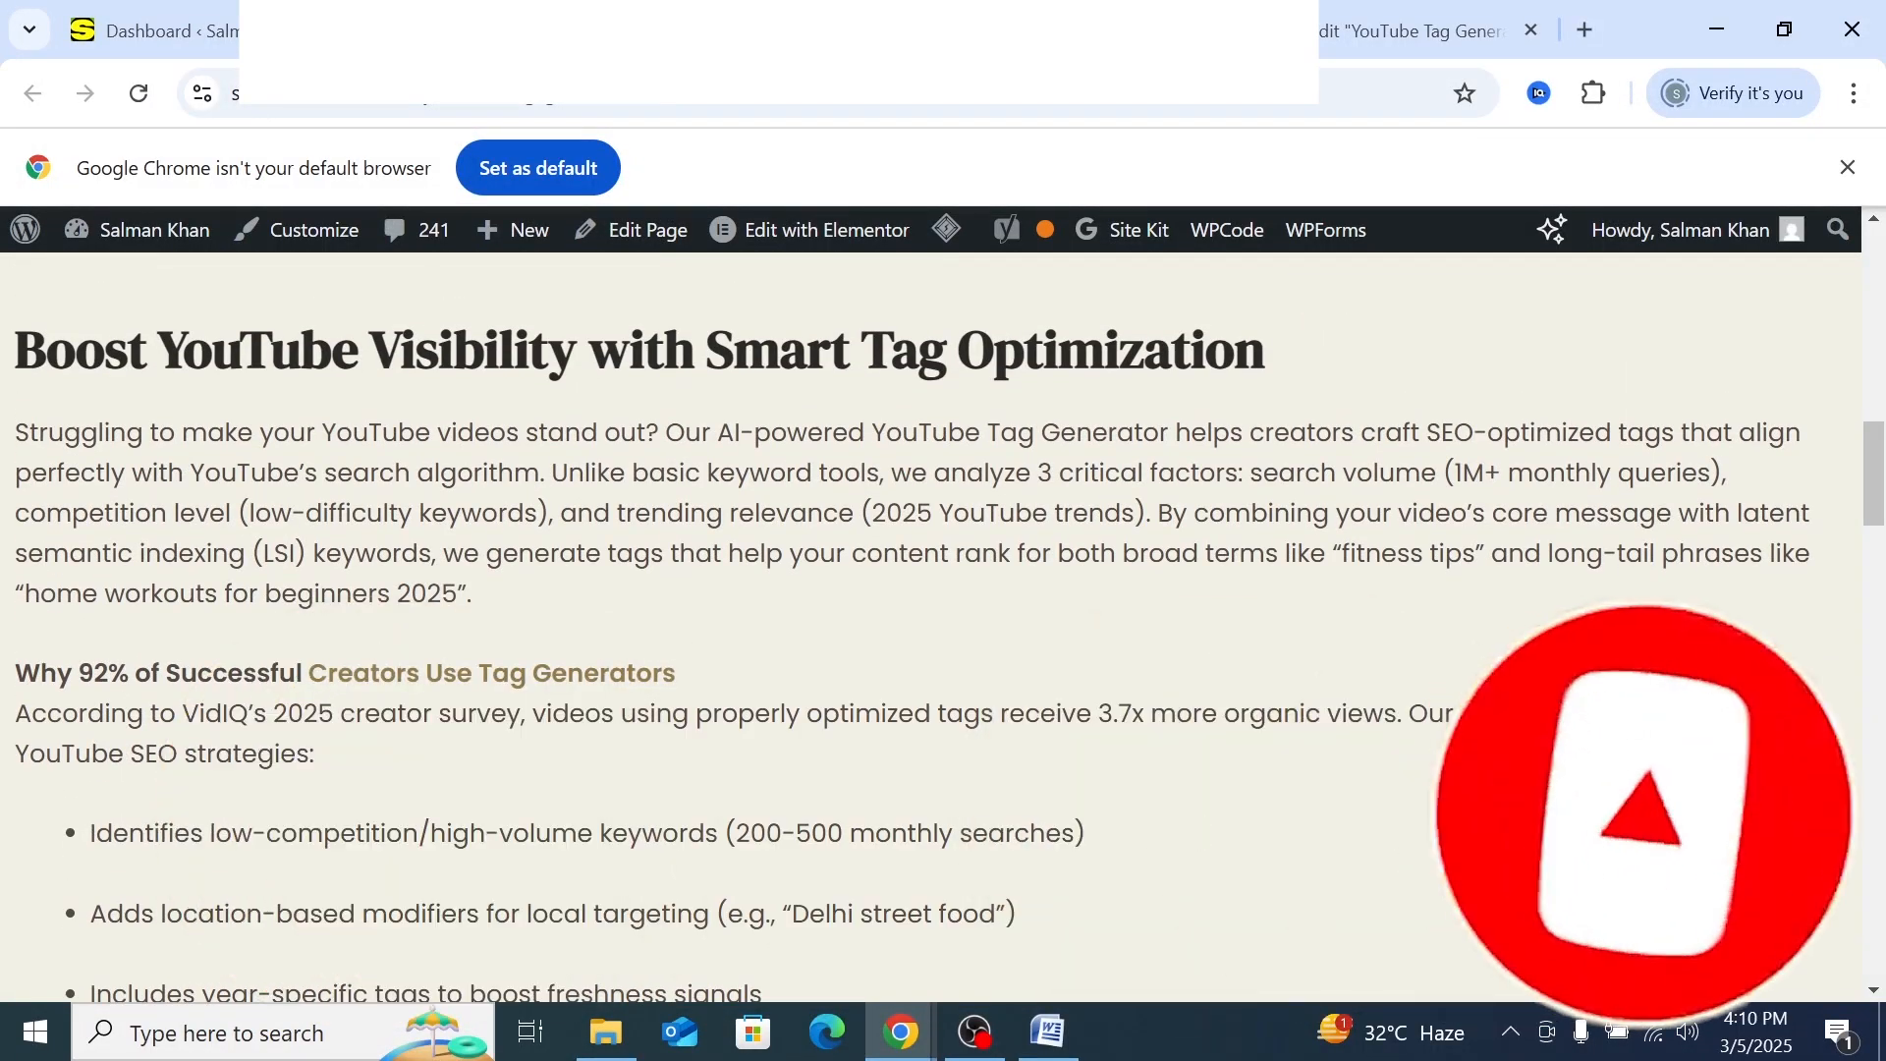
scroll(514, 674, "down", 2)
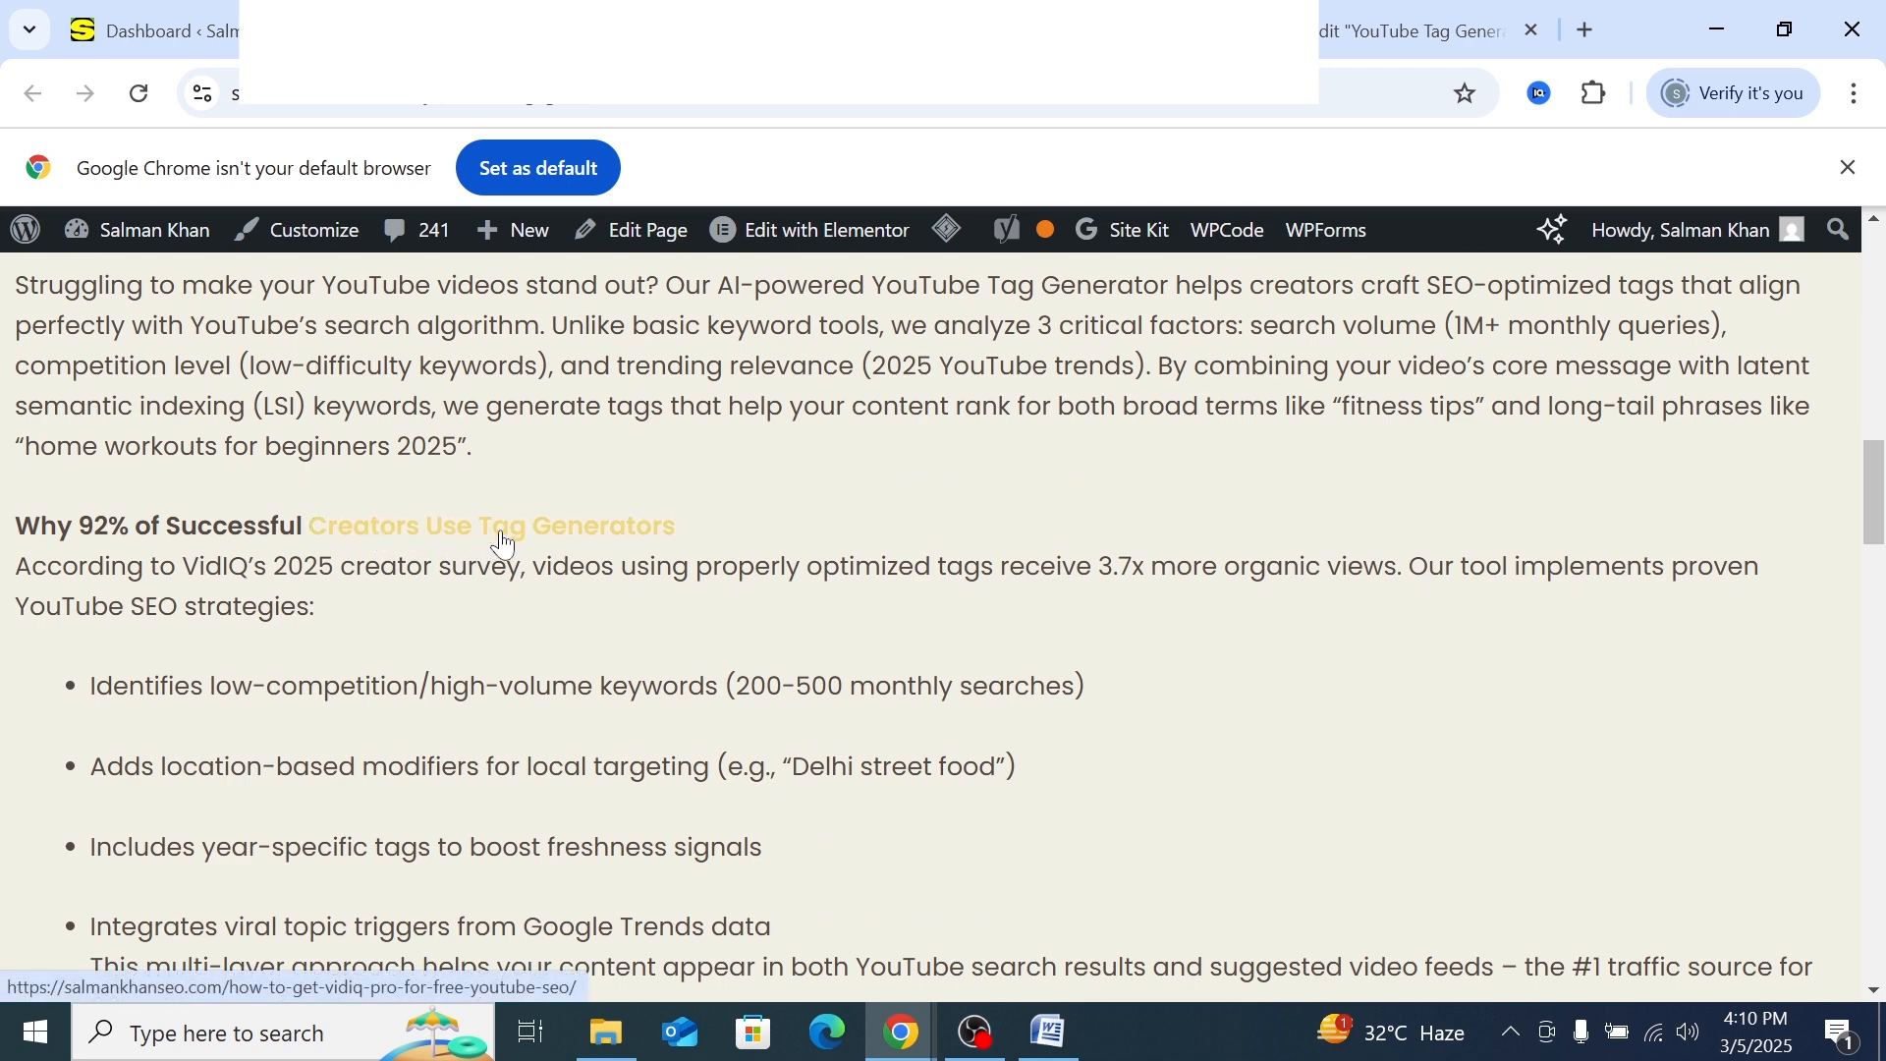
On the page's edit screen, review the Yoast search appearance and expand the SEO analysis to check its problems and good results
left_click(632, 30)
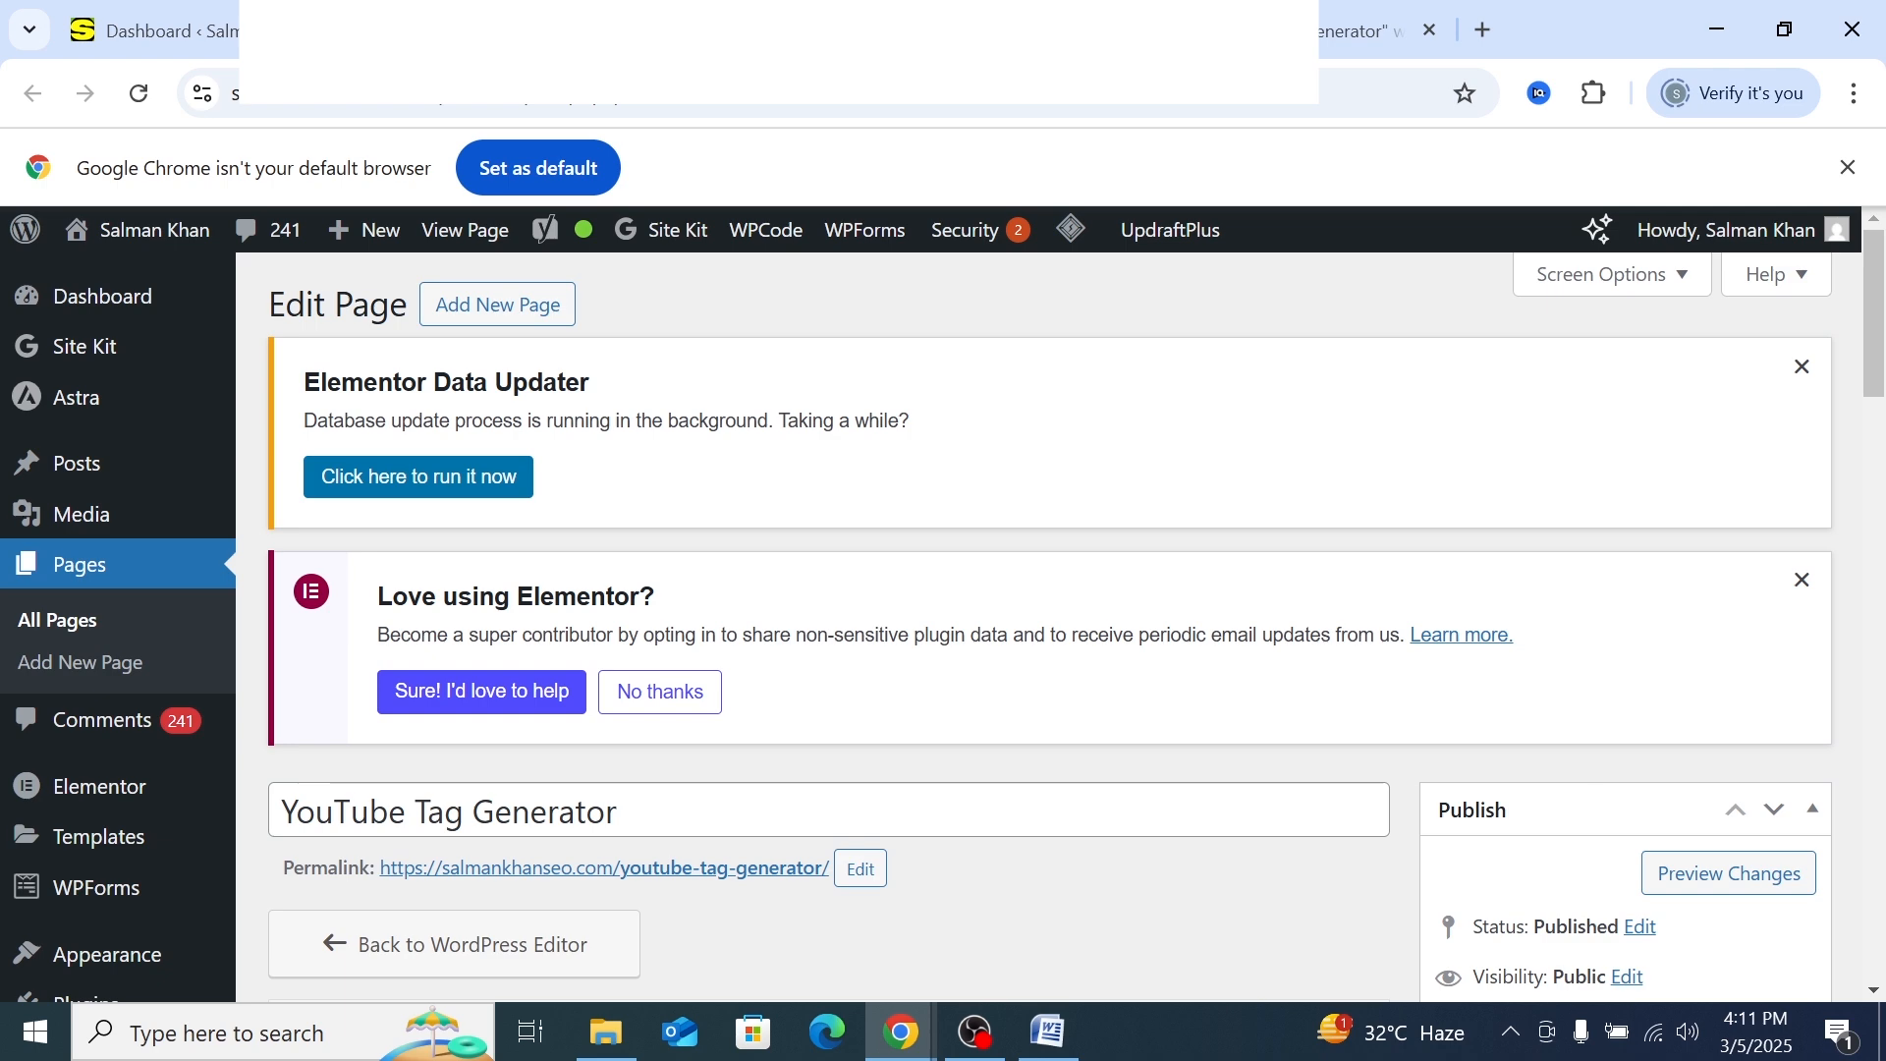
scroll(475, 531, "down", 15)
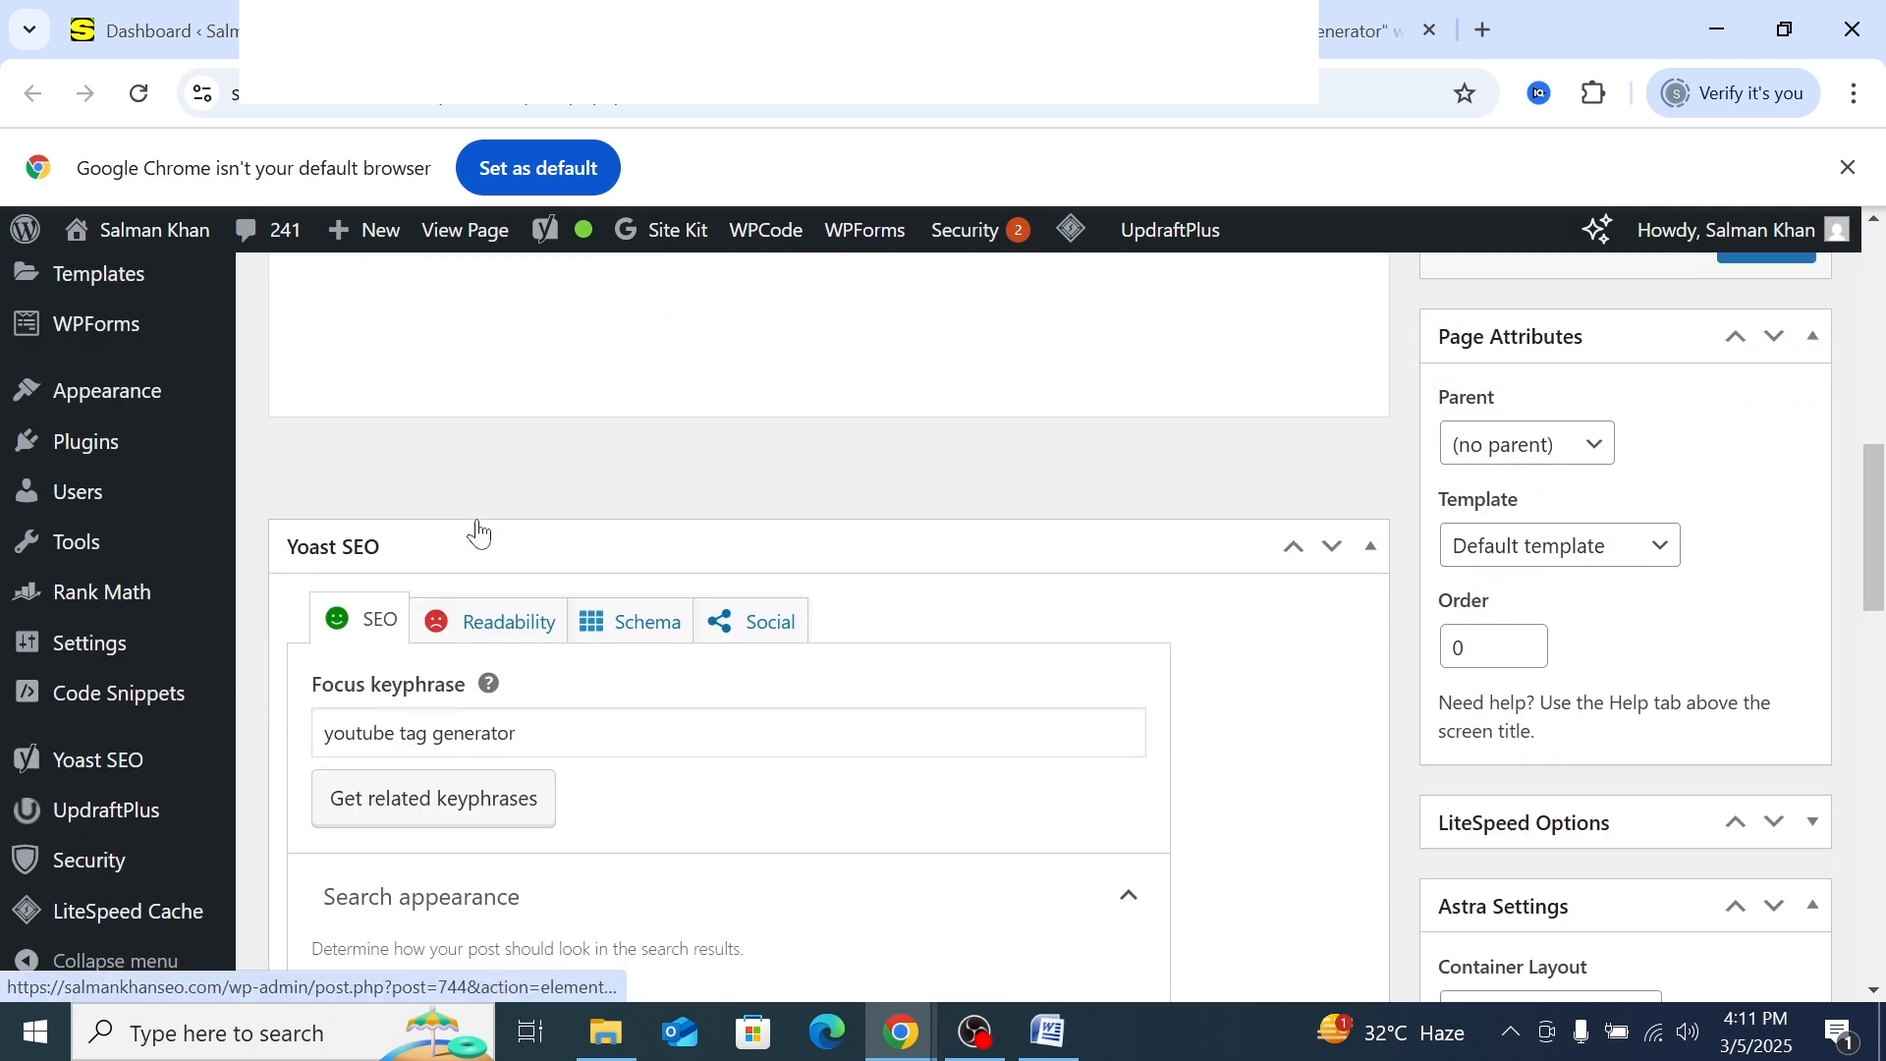
scroll(476, 535, "up", 2)
scroll(476, 534, "down", 3)
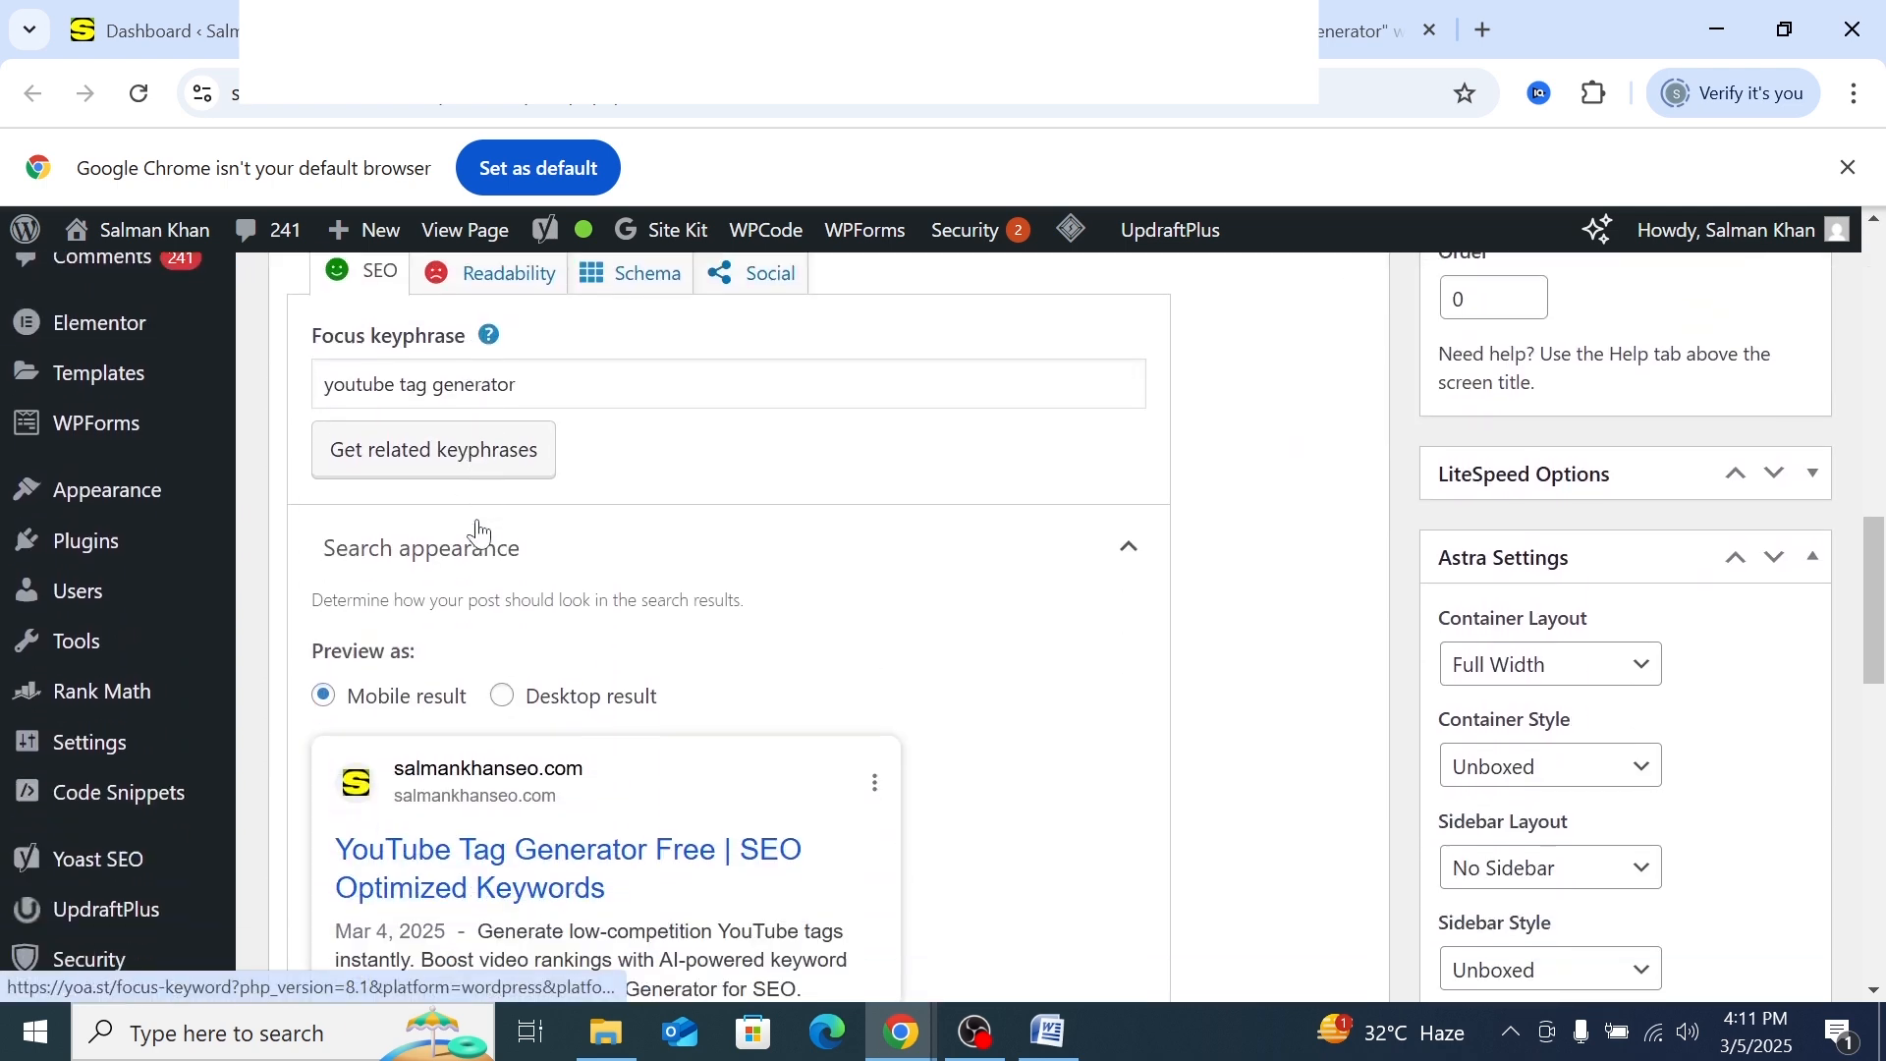
scroll(528, 619, "up", 3)
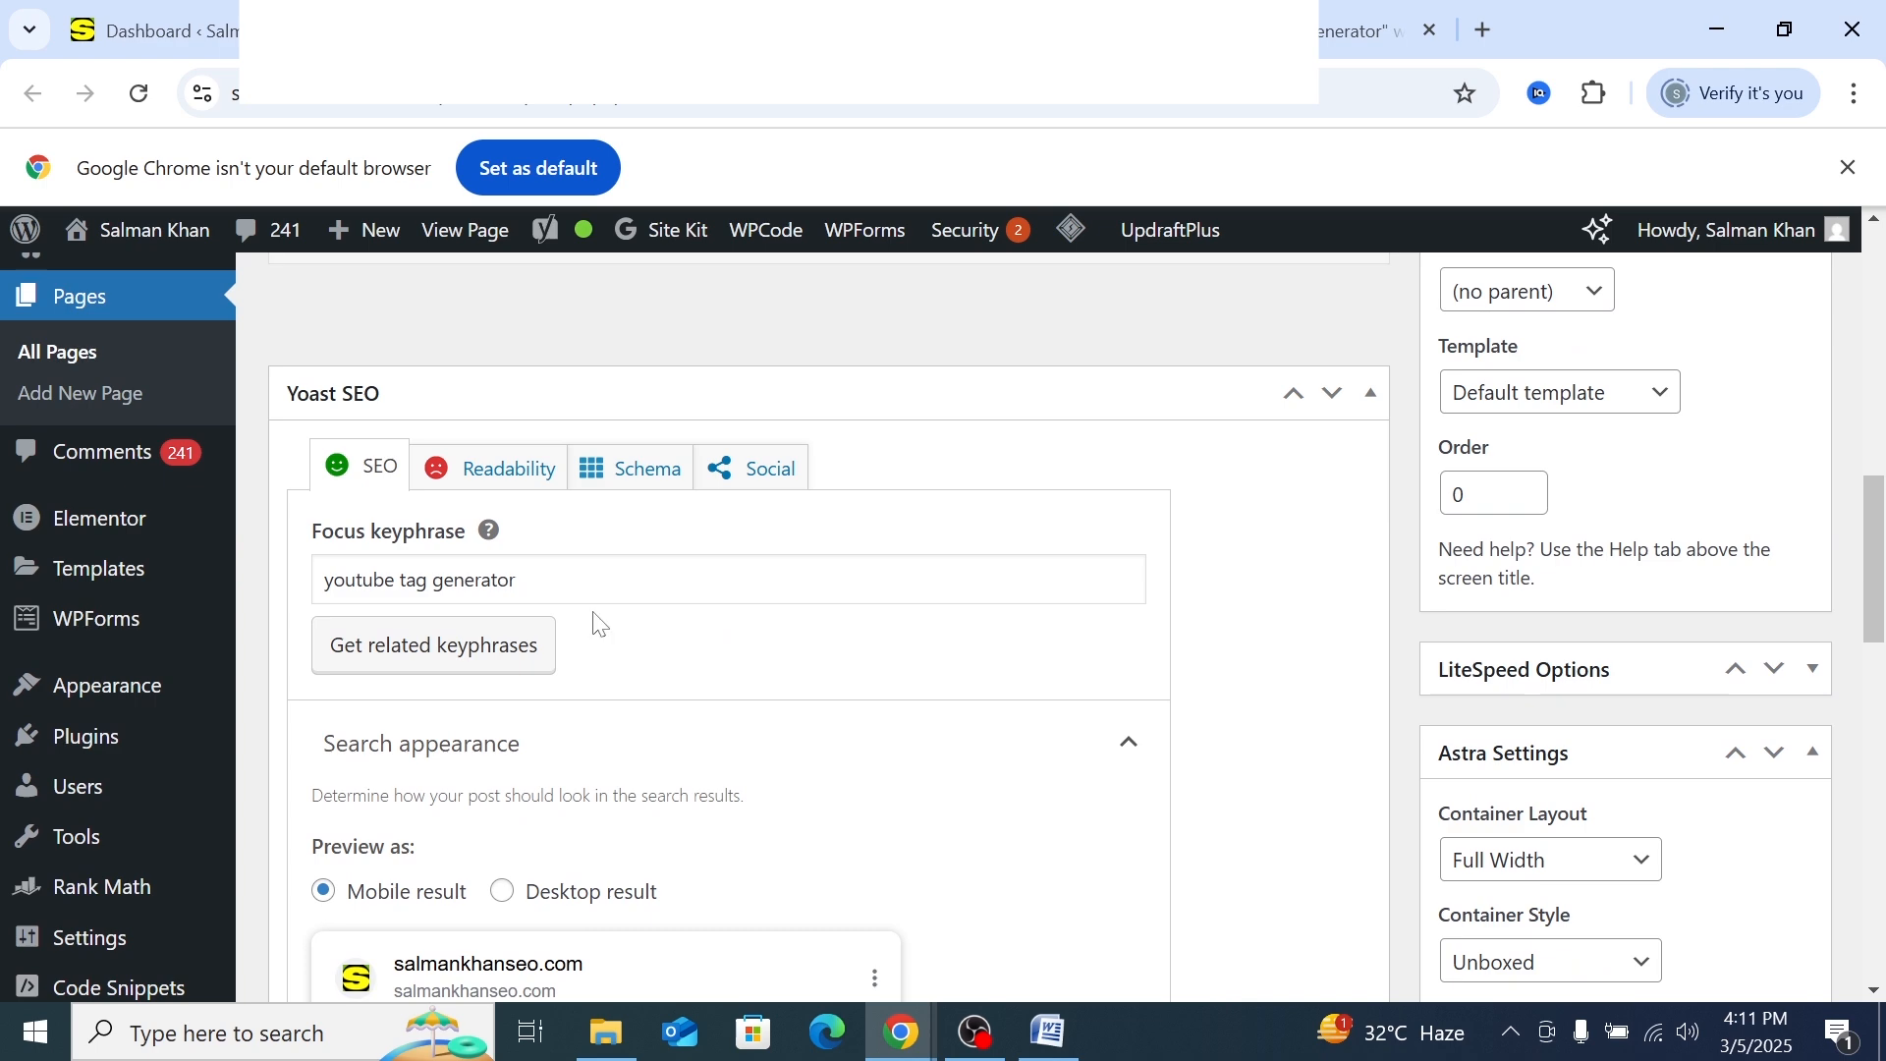
scroll(638, 580, "down", 3)
scroll(692, 473, "down", 5)
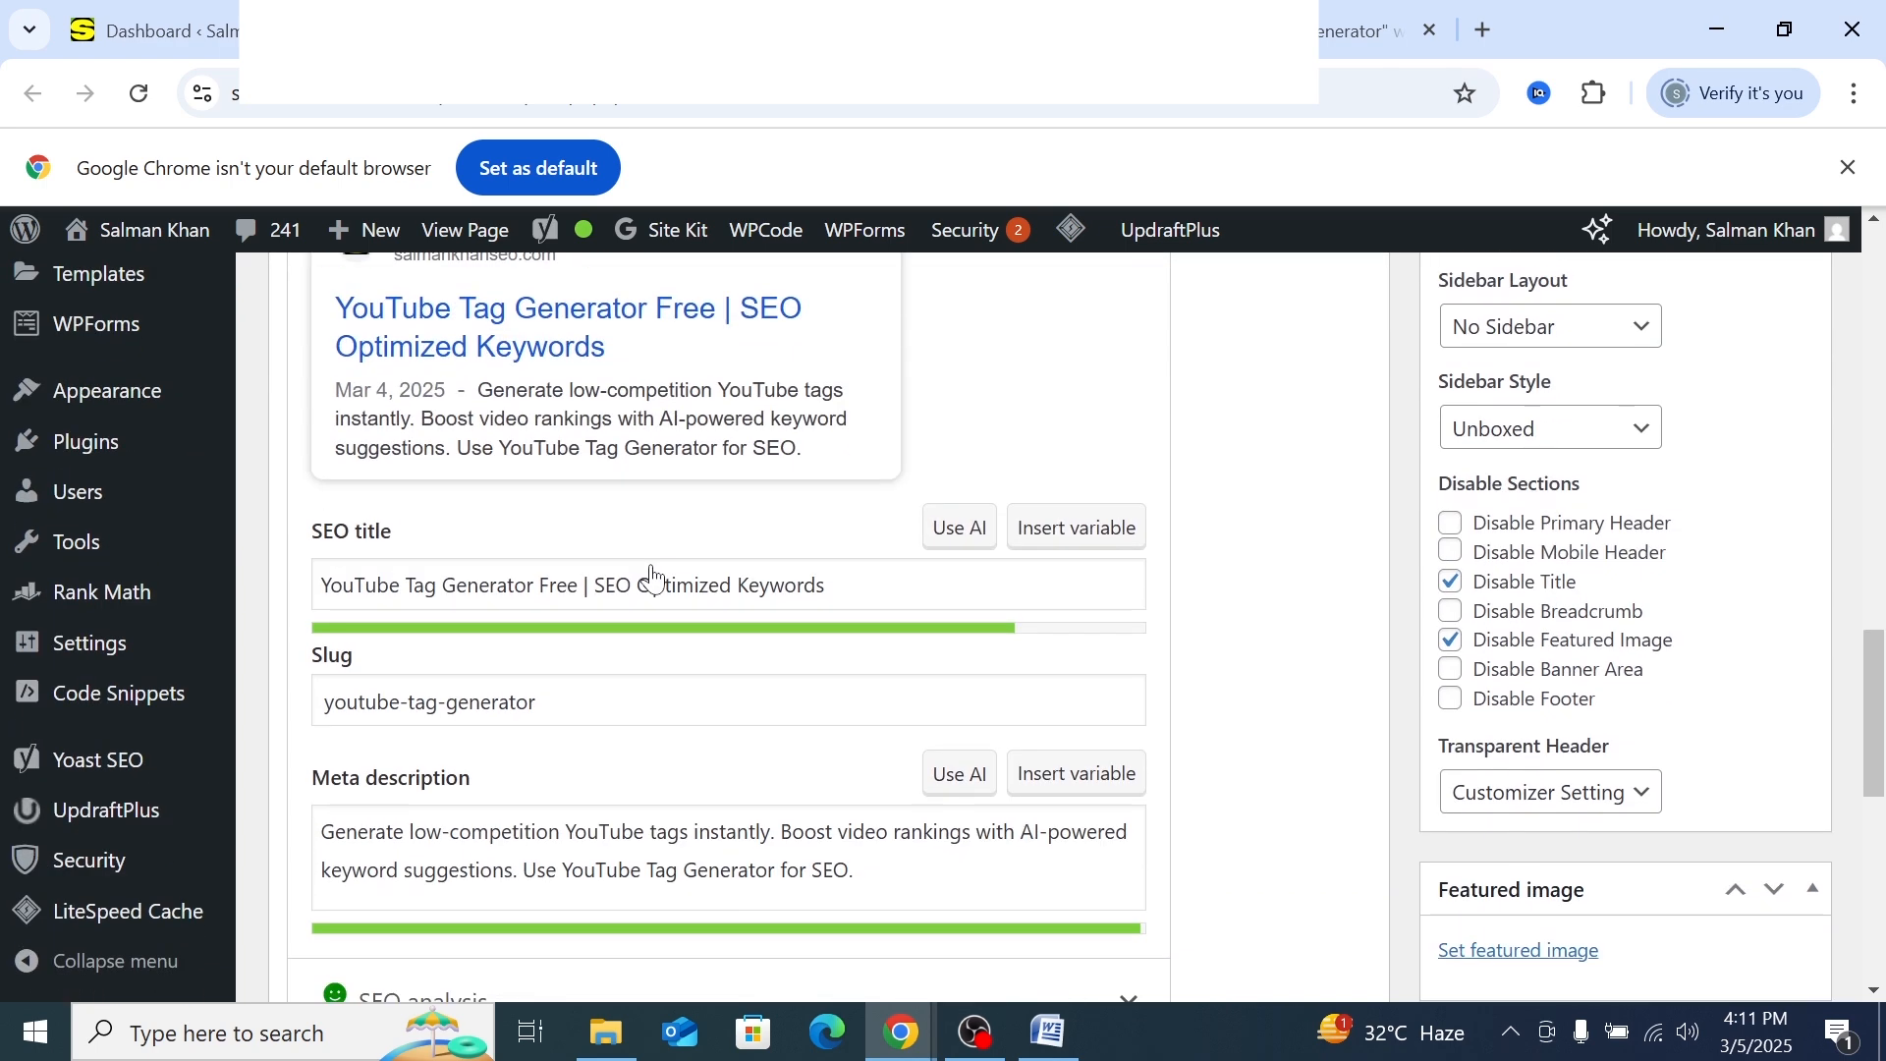
scroll(649, 560, "down", 6)
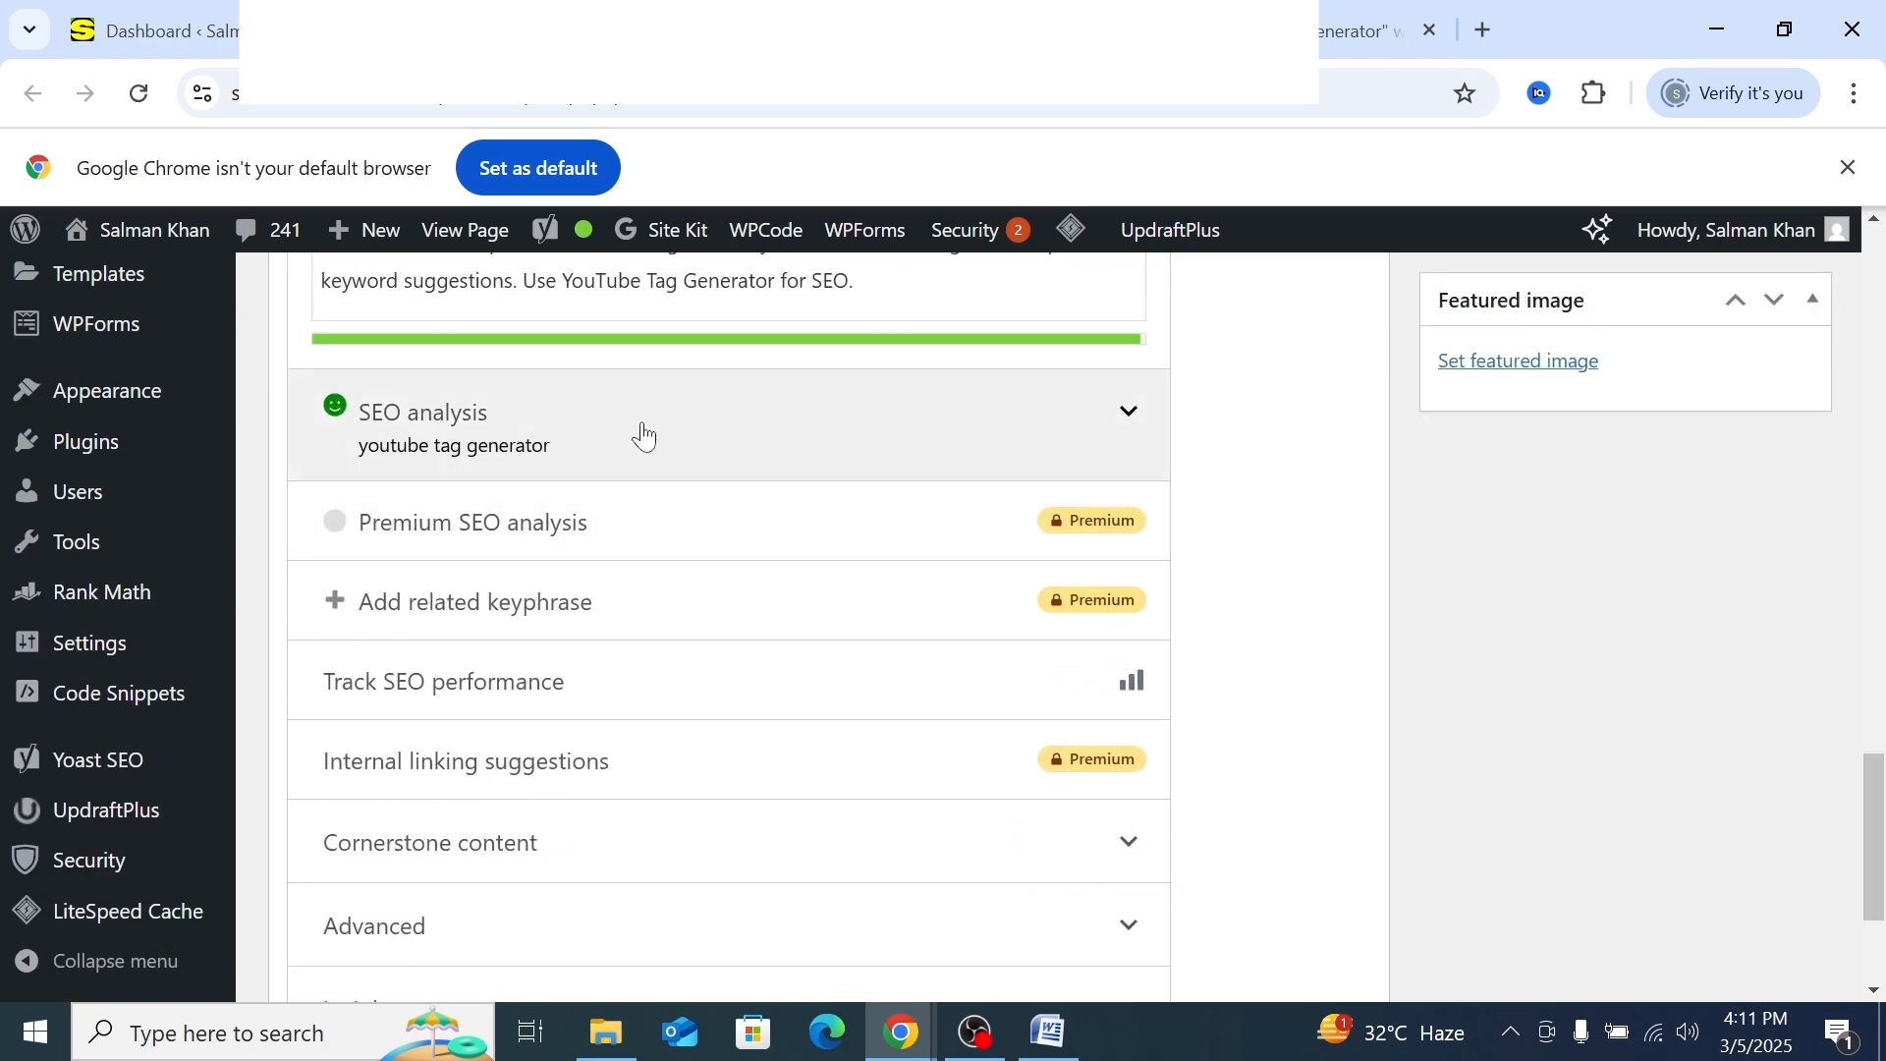
left_click(636, 447)
scroll(590, 535, "down", 3)
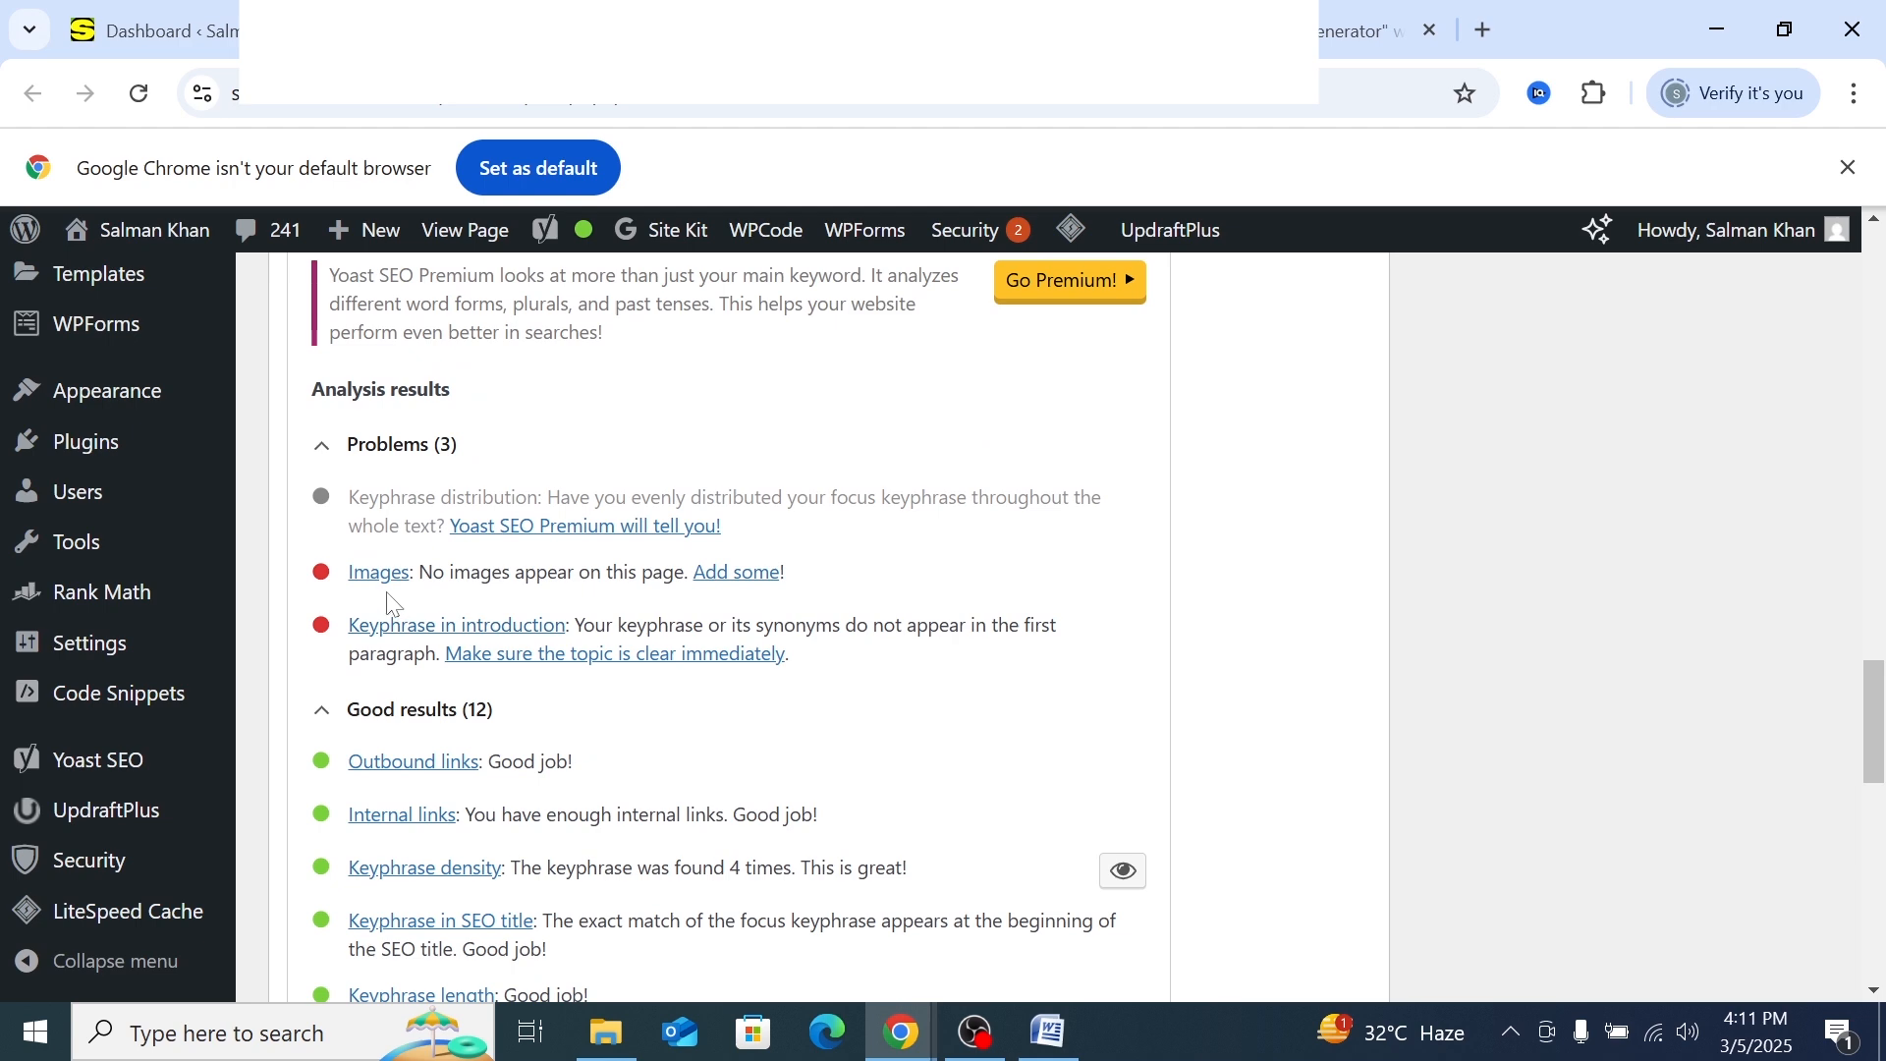
scroll(373, 762, "down", 3)
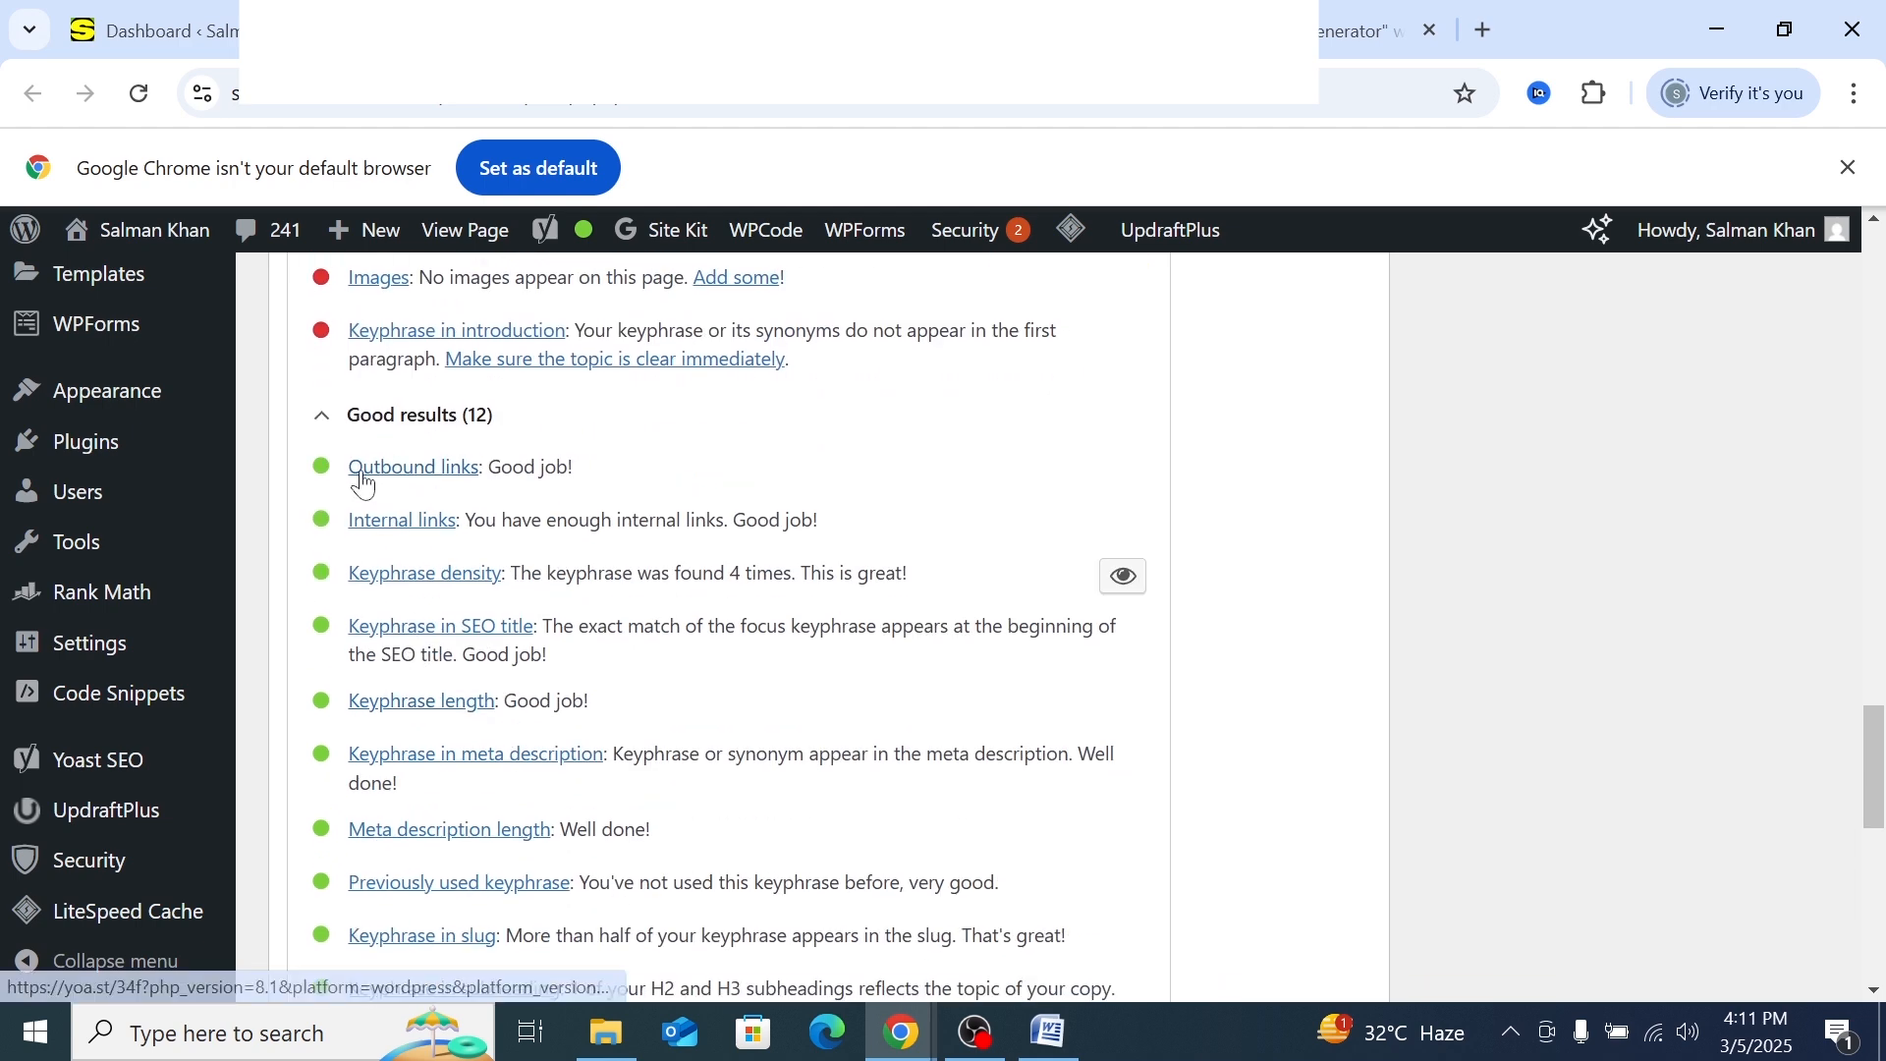
Highlight the "Outbound links" and "Internal links" entries among Yoast's good results to read them
left_click_drag(348, 467, 479, 466)
left_click_drag(349, 519, 439, 520)
left_click_drag(822, 520, 747, 520)
left_click(761, 474)
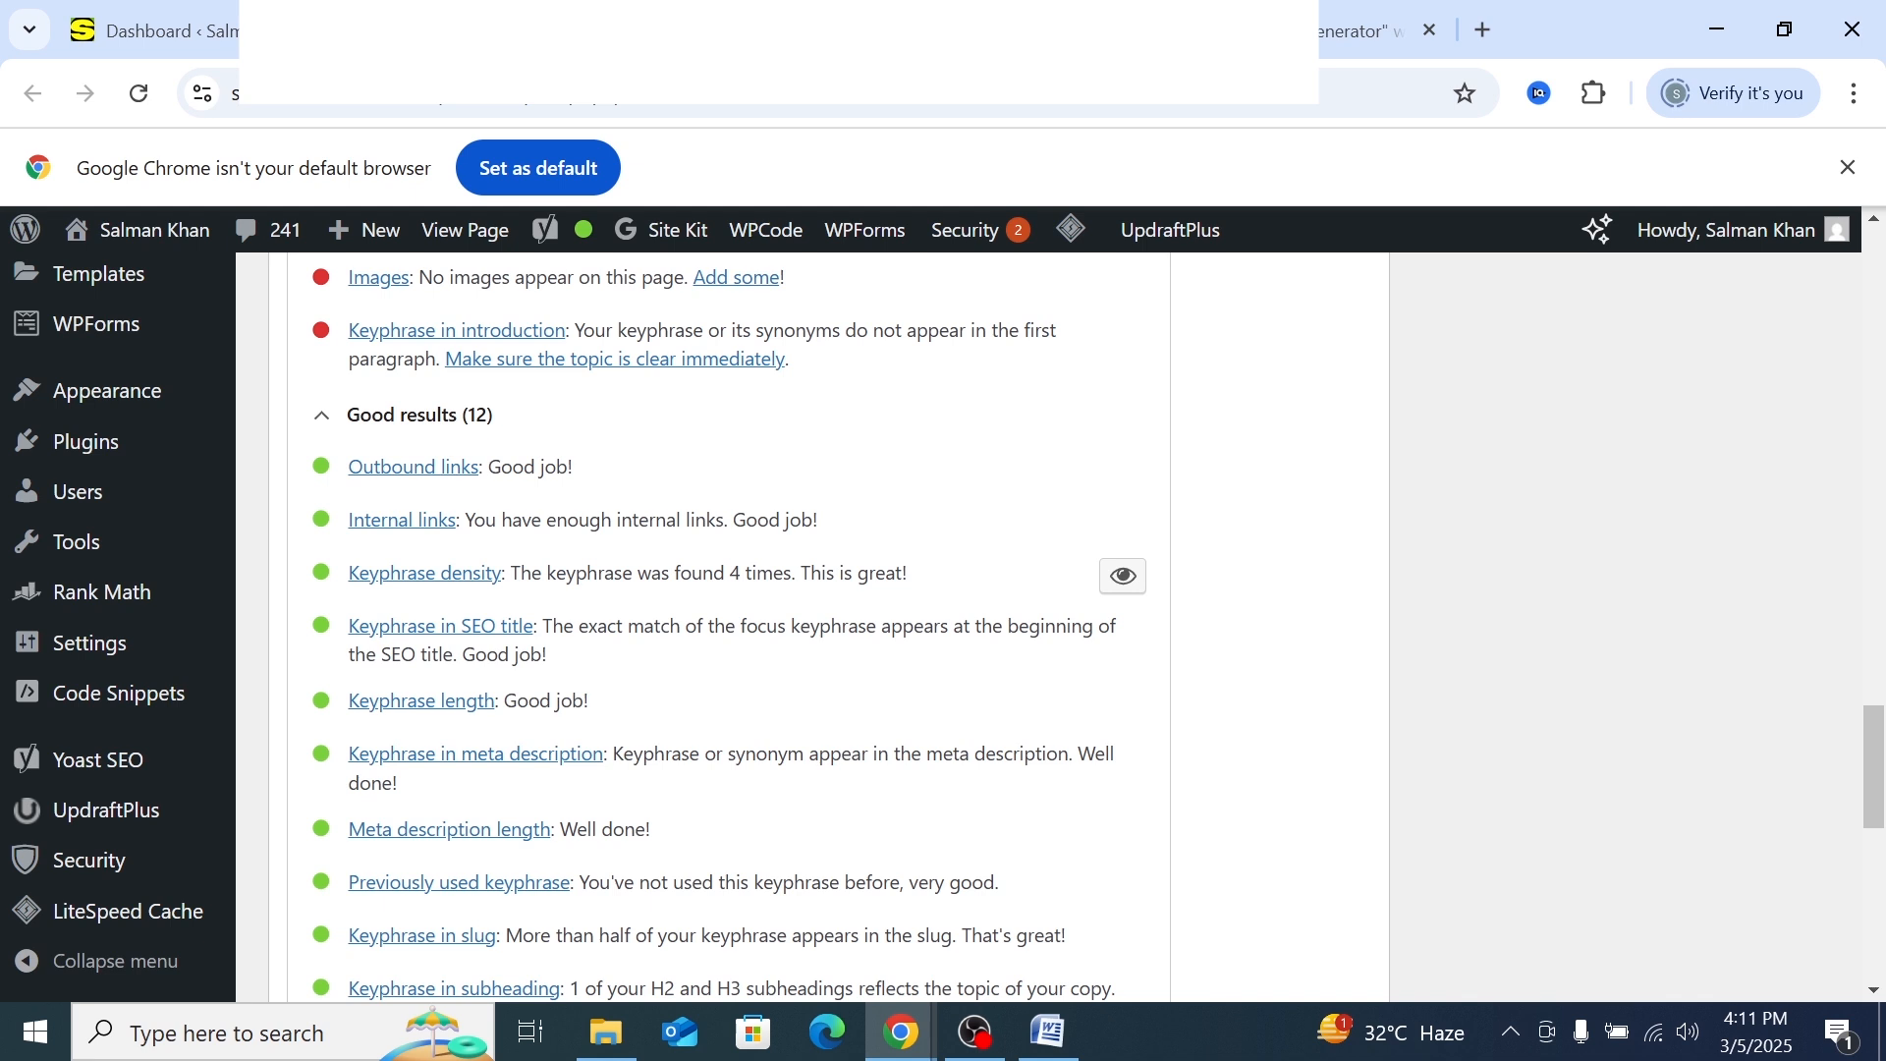
Highlight the "Images" entry among Yoast's analysis problems to read it
scroll(508, 586, "up", 2)
scroll(508, 587, "up", 2)
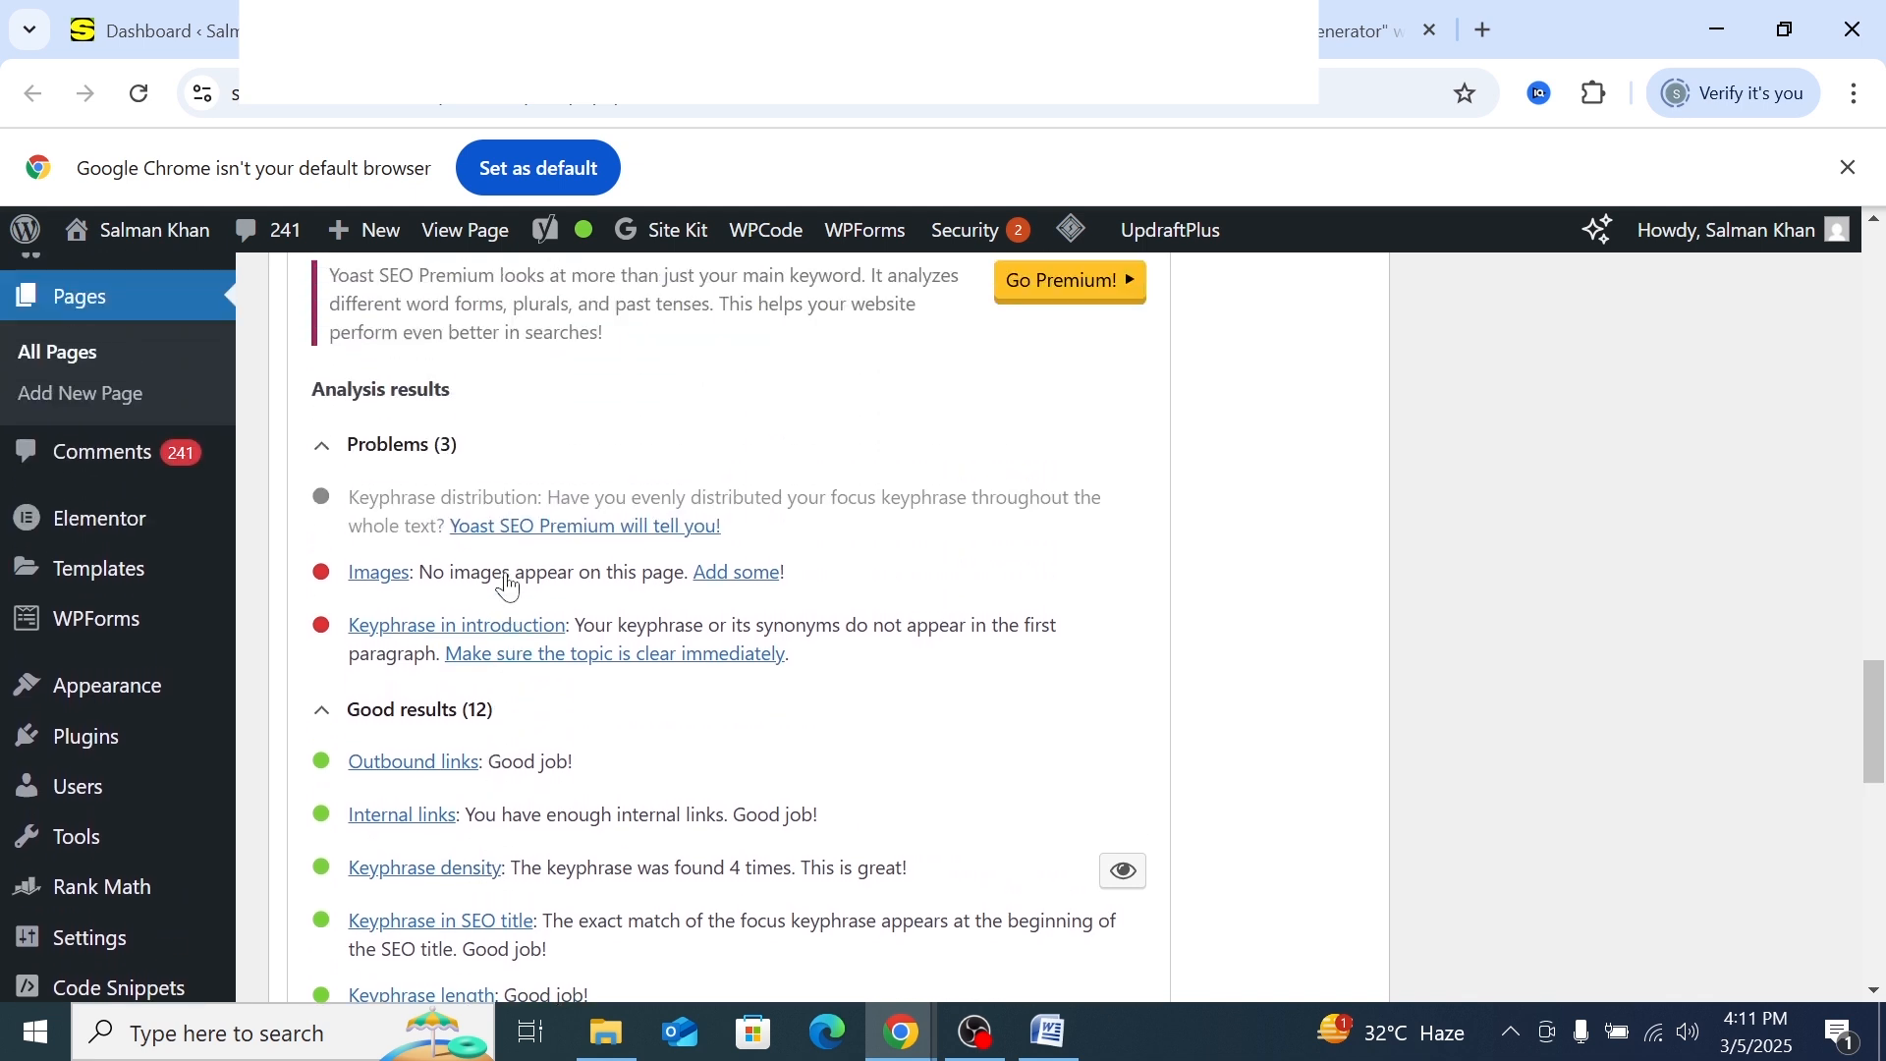
left_click_drag(353, 583, 414, 574)
left_click(806, 585)
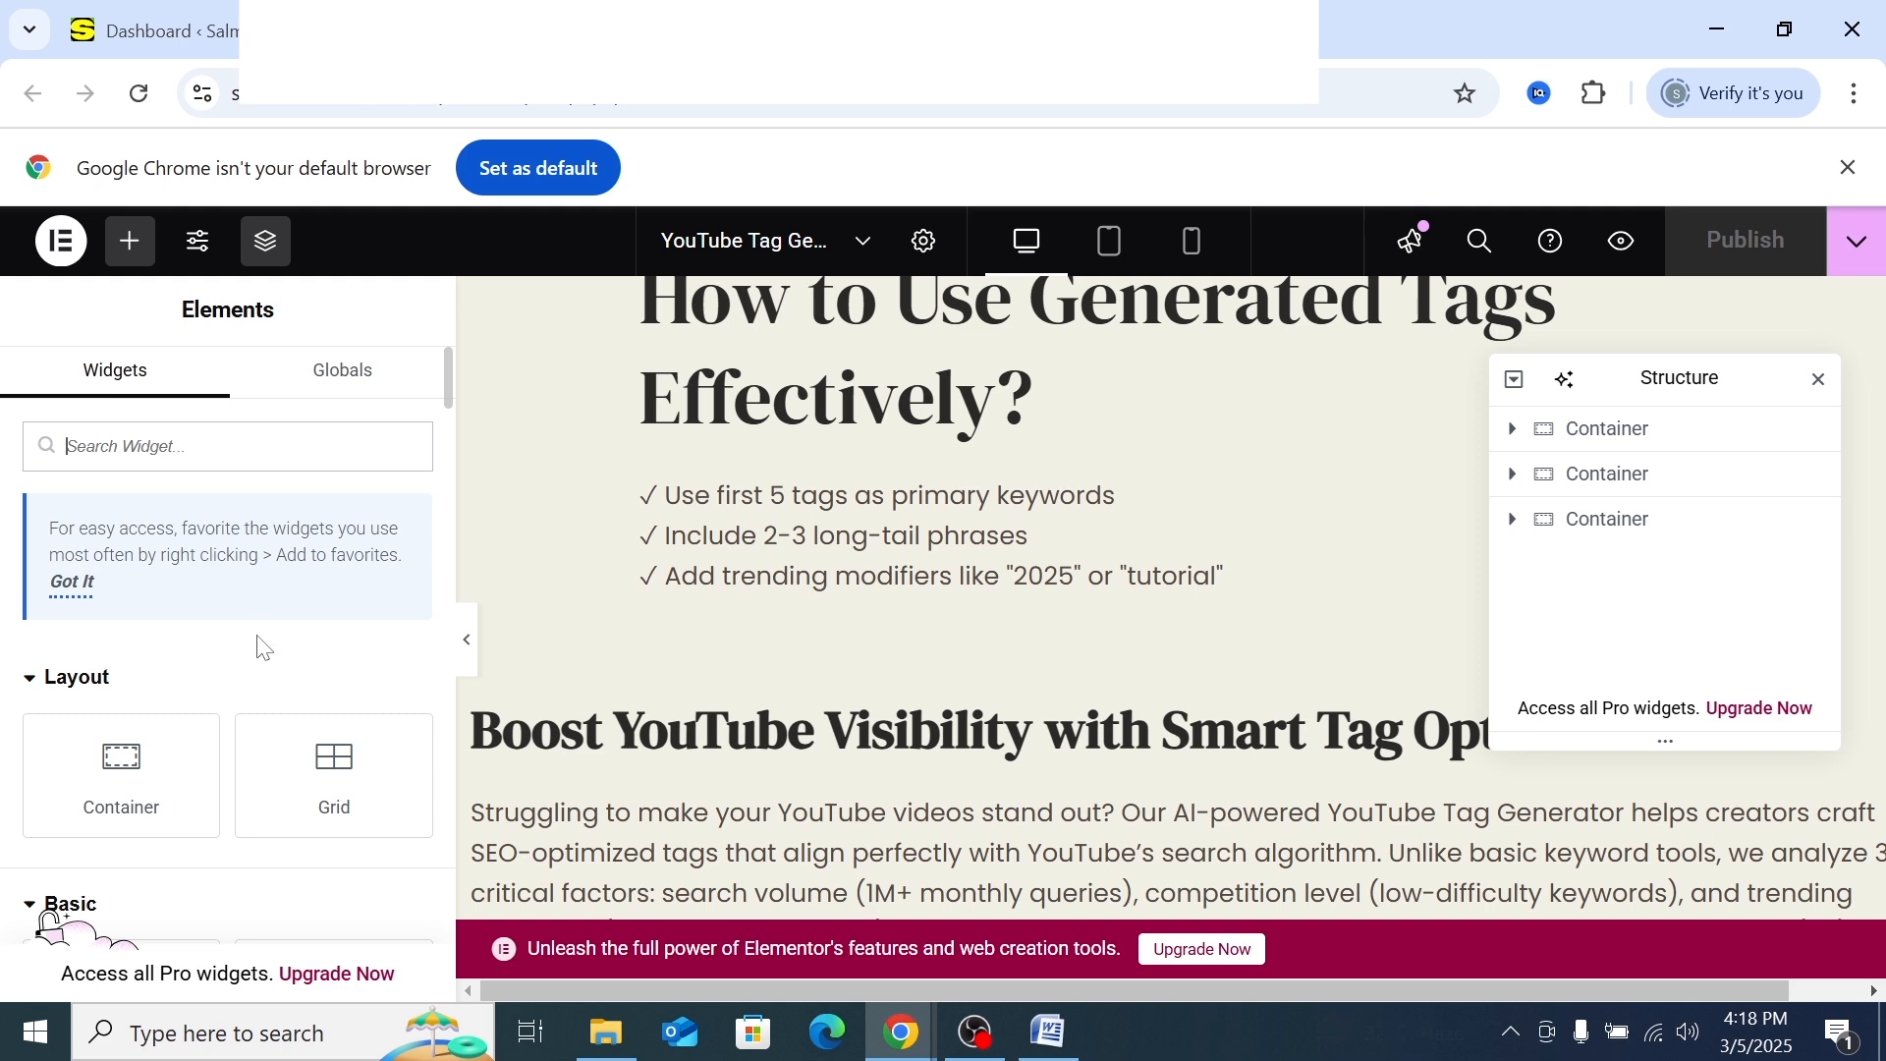
Add an Image widget directly above the "Boost YouTube Visibility with Smart Tag" text block in Elementor
scroll(263, 647, "down", 3)
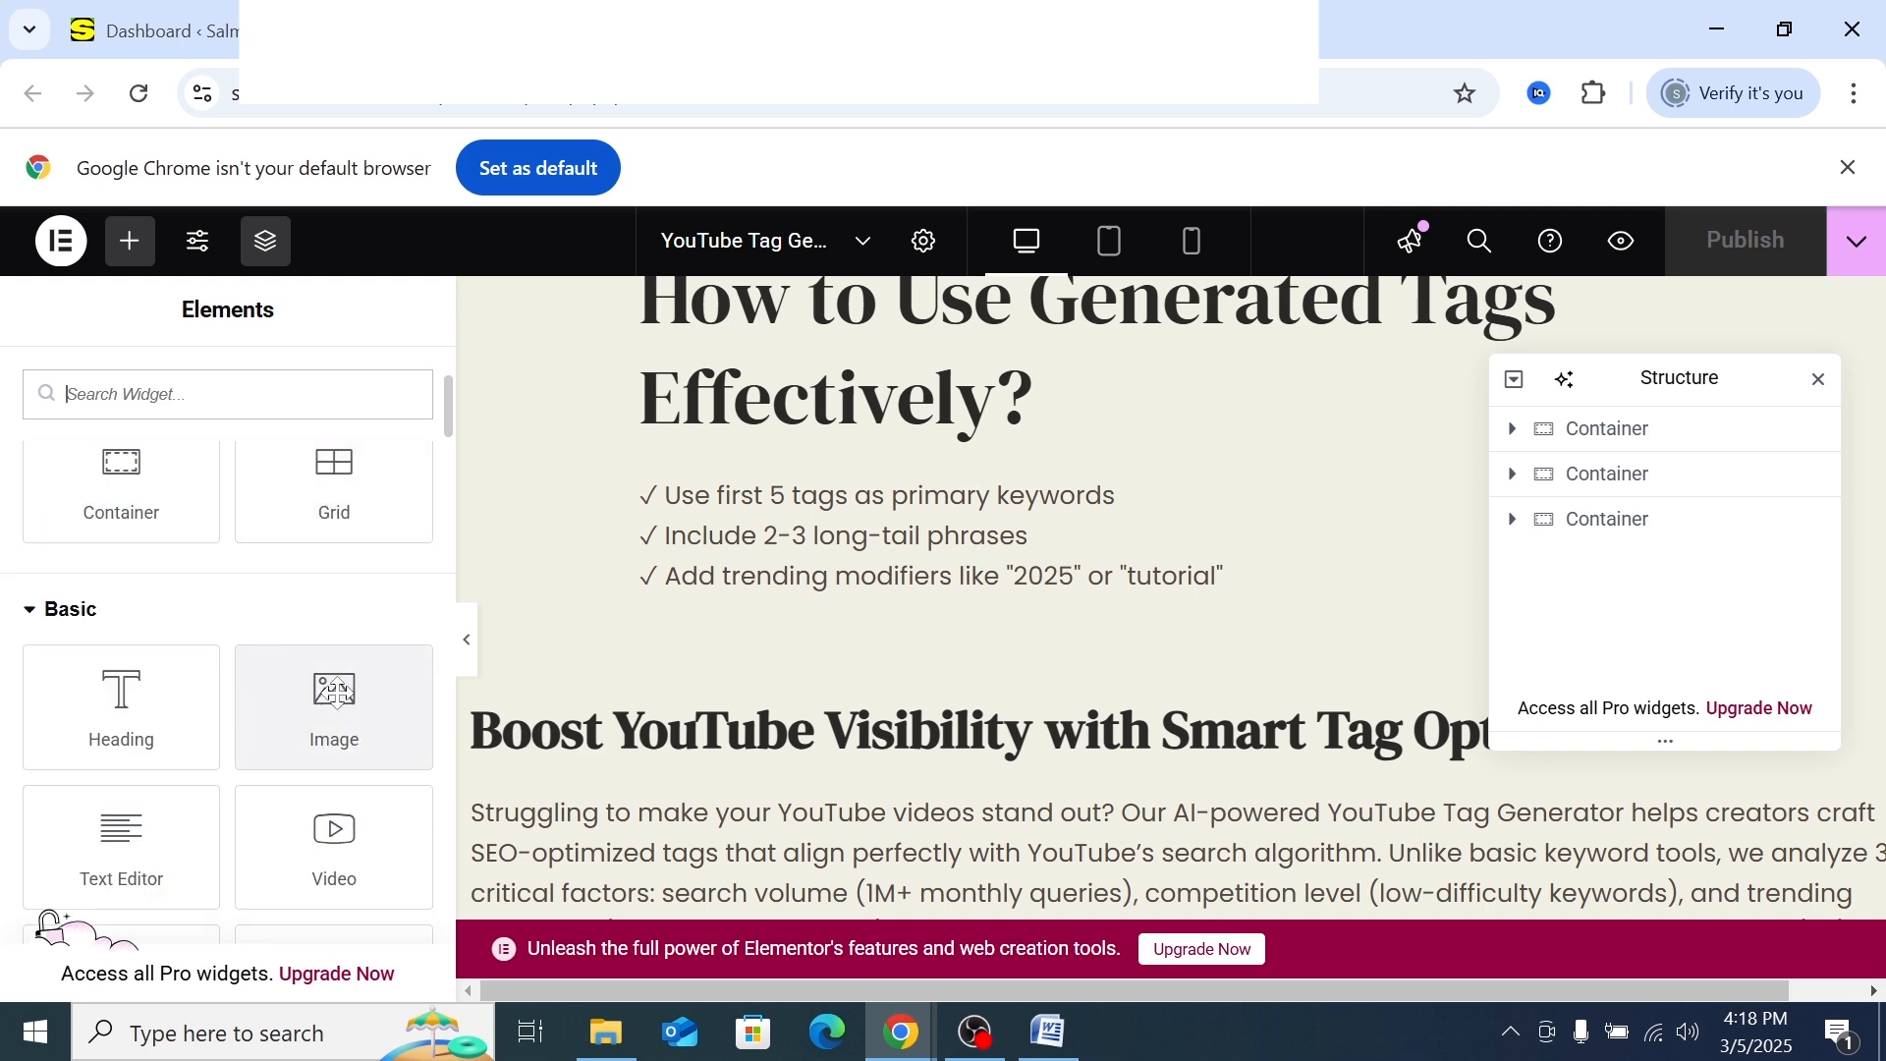
scroll(714, 673, "down", 2)
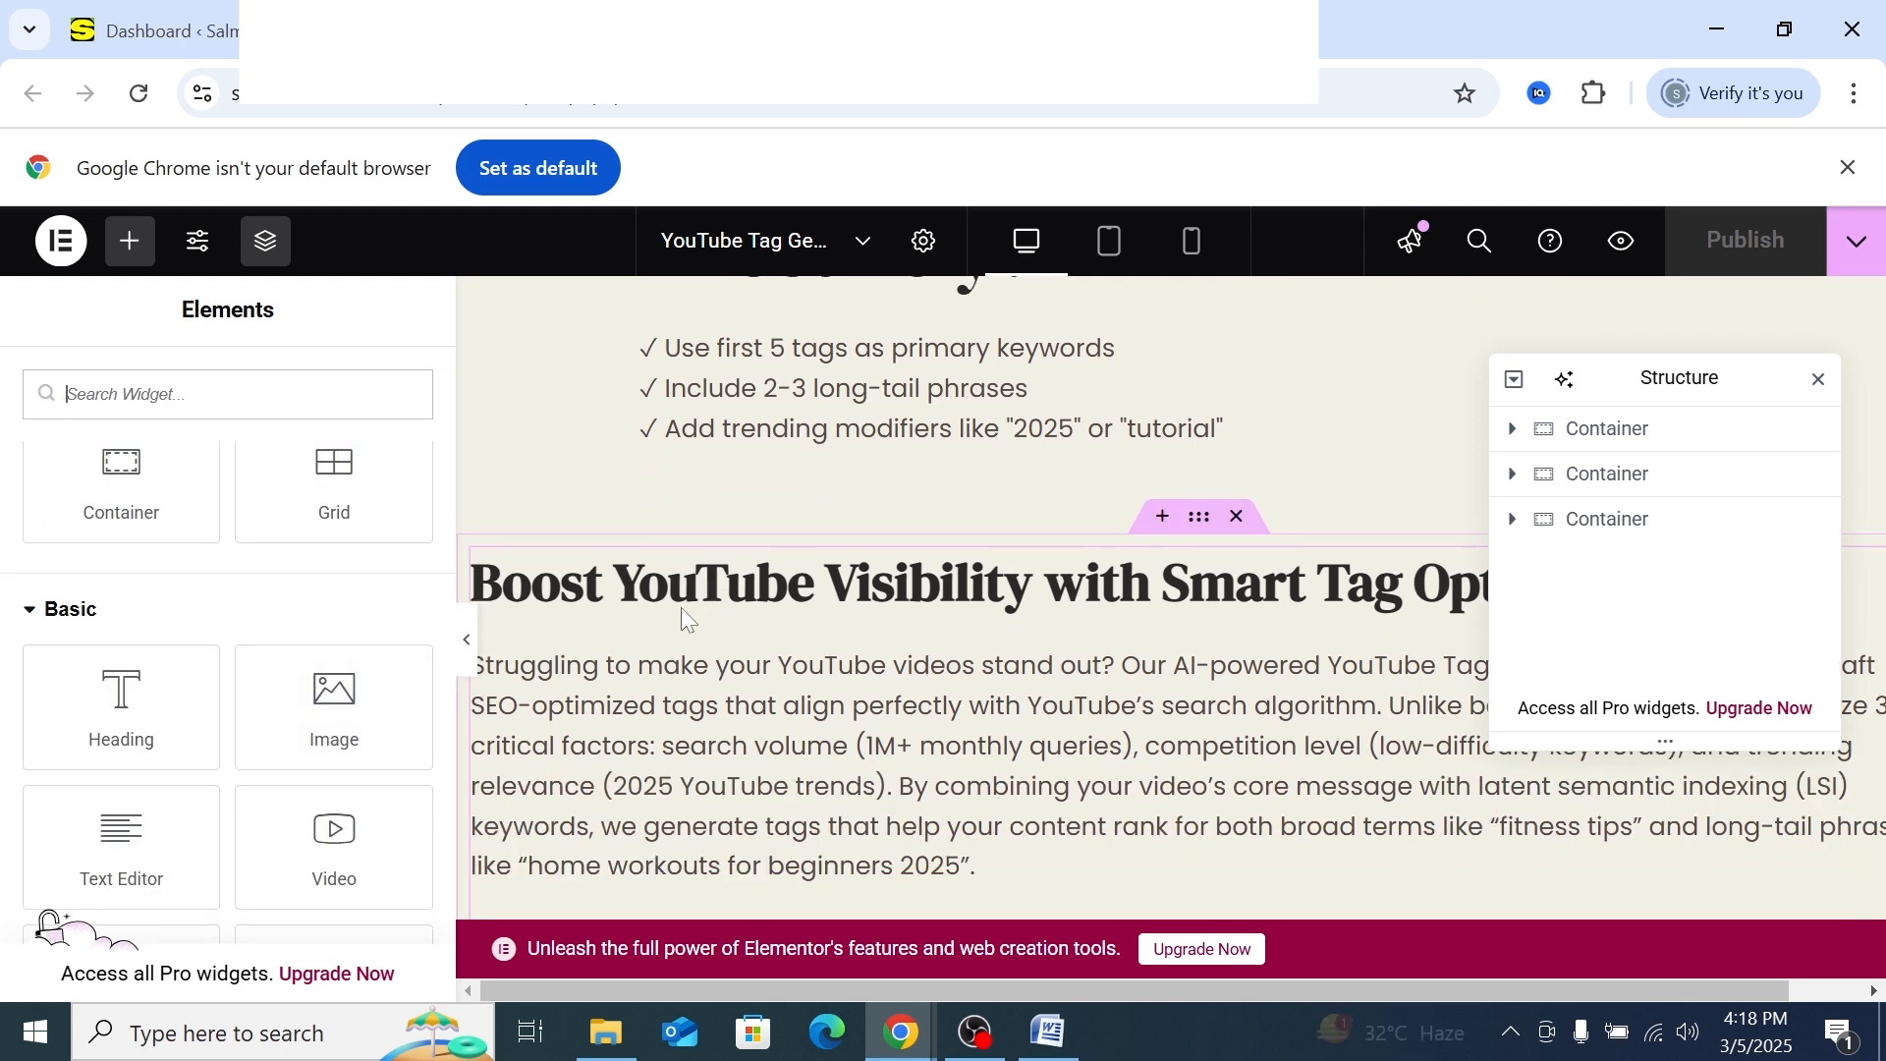
left_click_drag(316, 714, 638, 586)
scroll(540, 599, "down", 1)
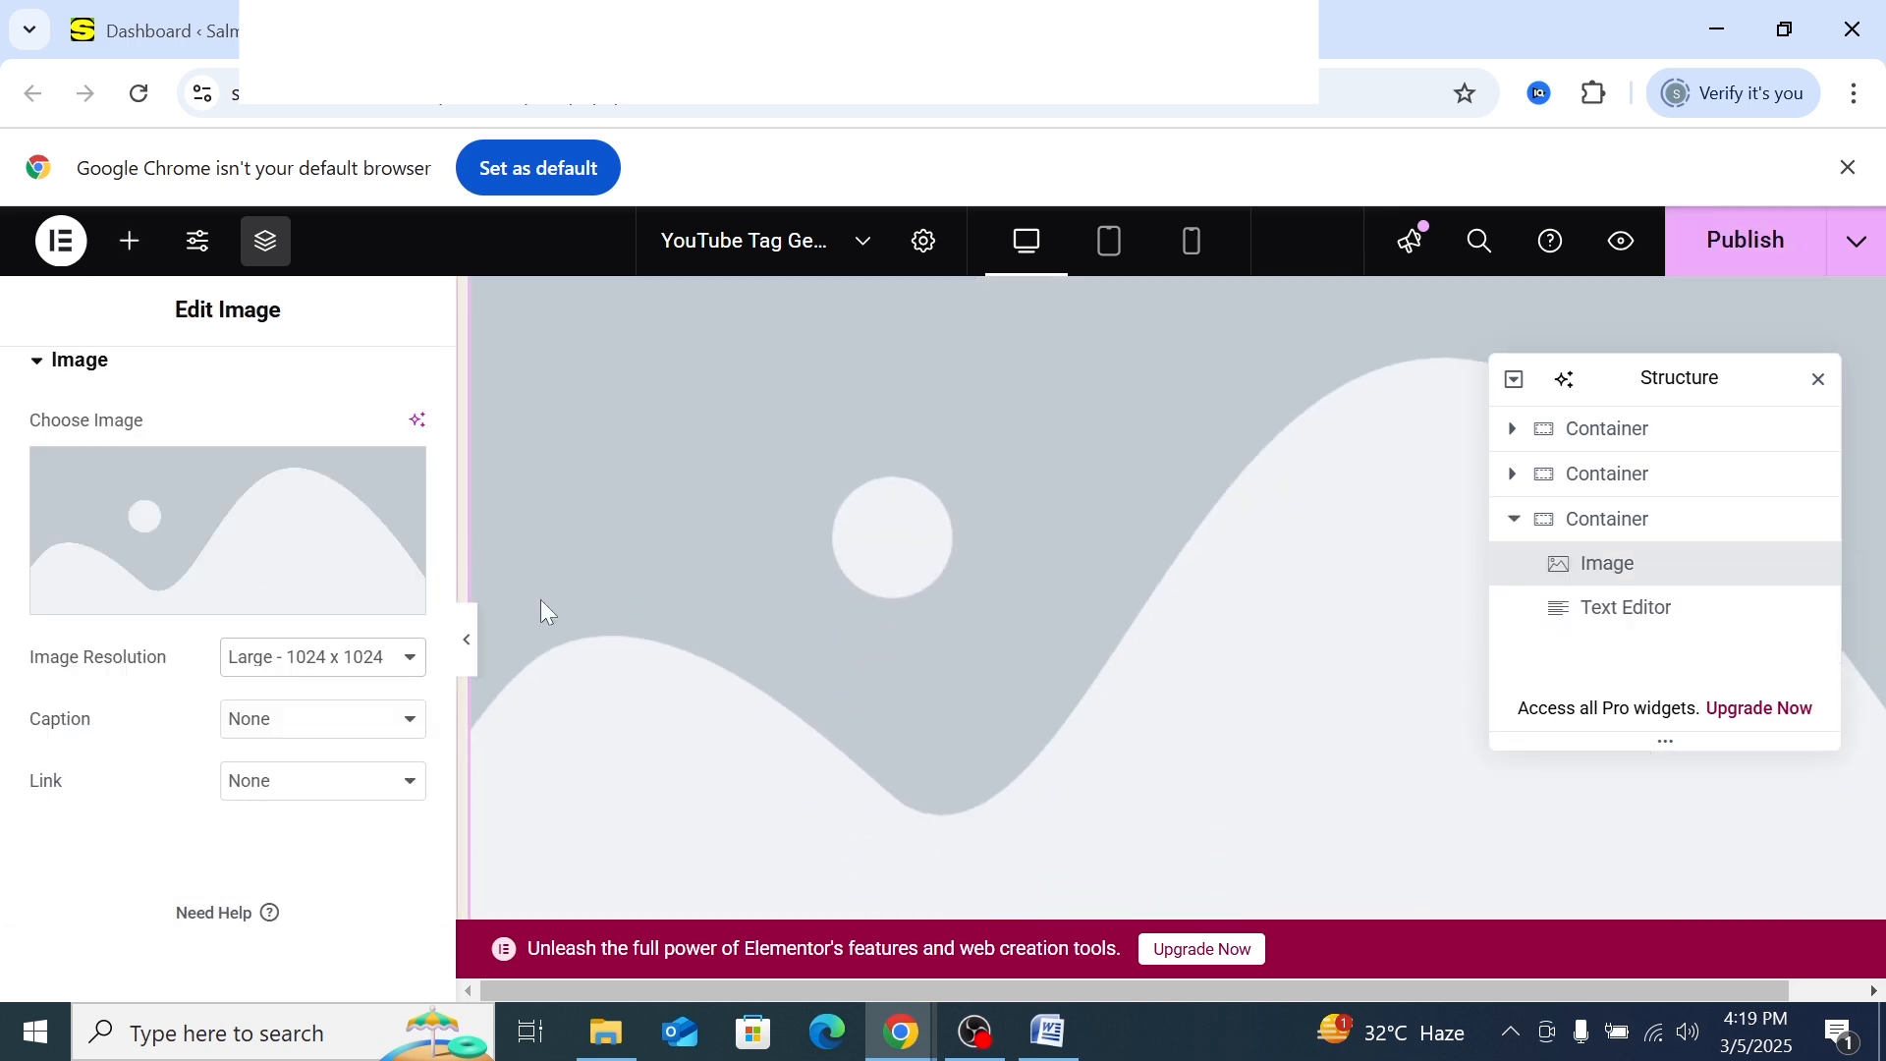
Upload the Blogger Tool Website DeepSeek R1 AI thumbnail from the New Youtube thumbnail folder on drive E: for the Image widget
mouse_move(128, 459)
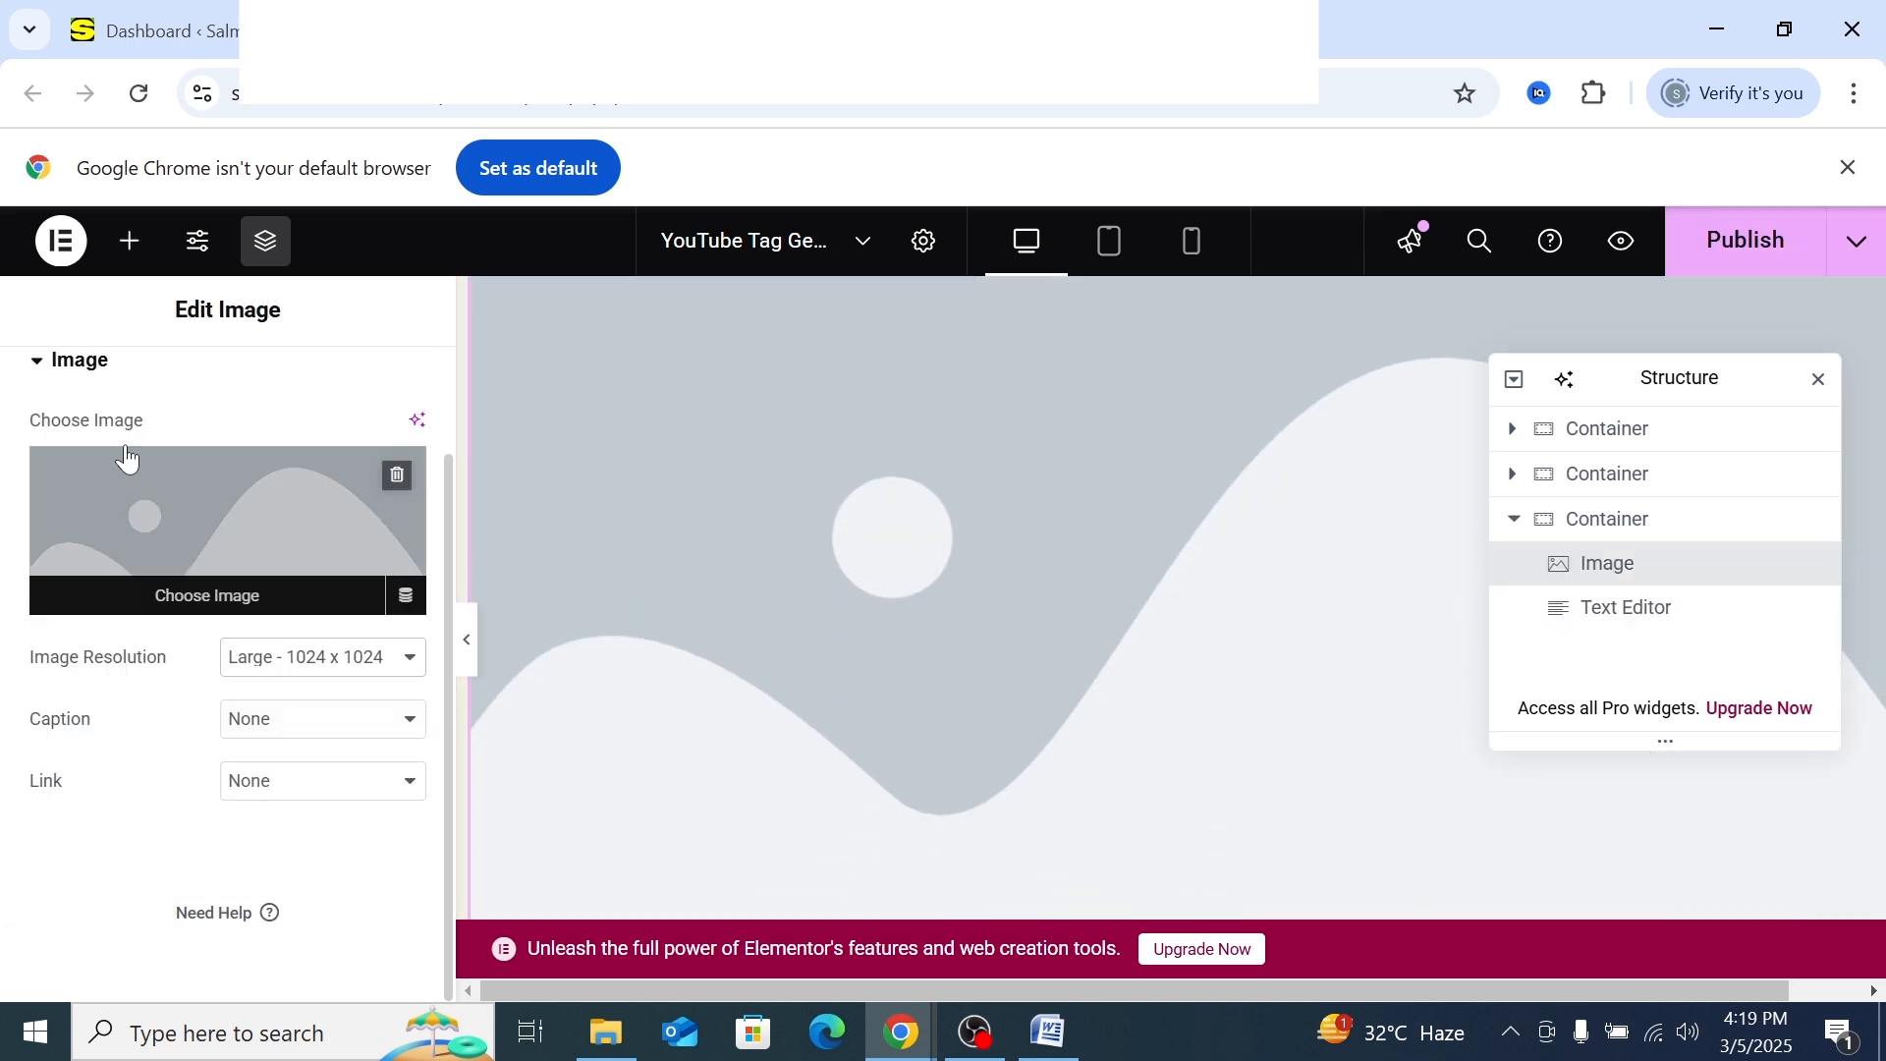
left_click(201, 605)
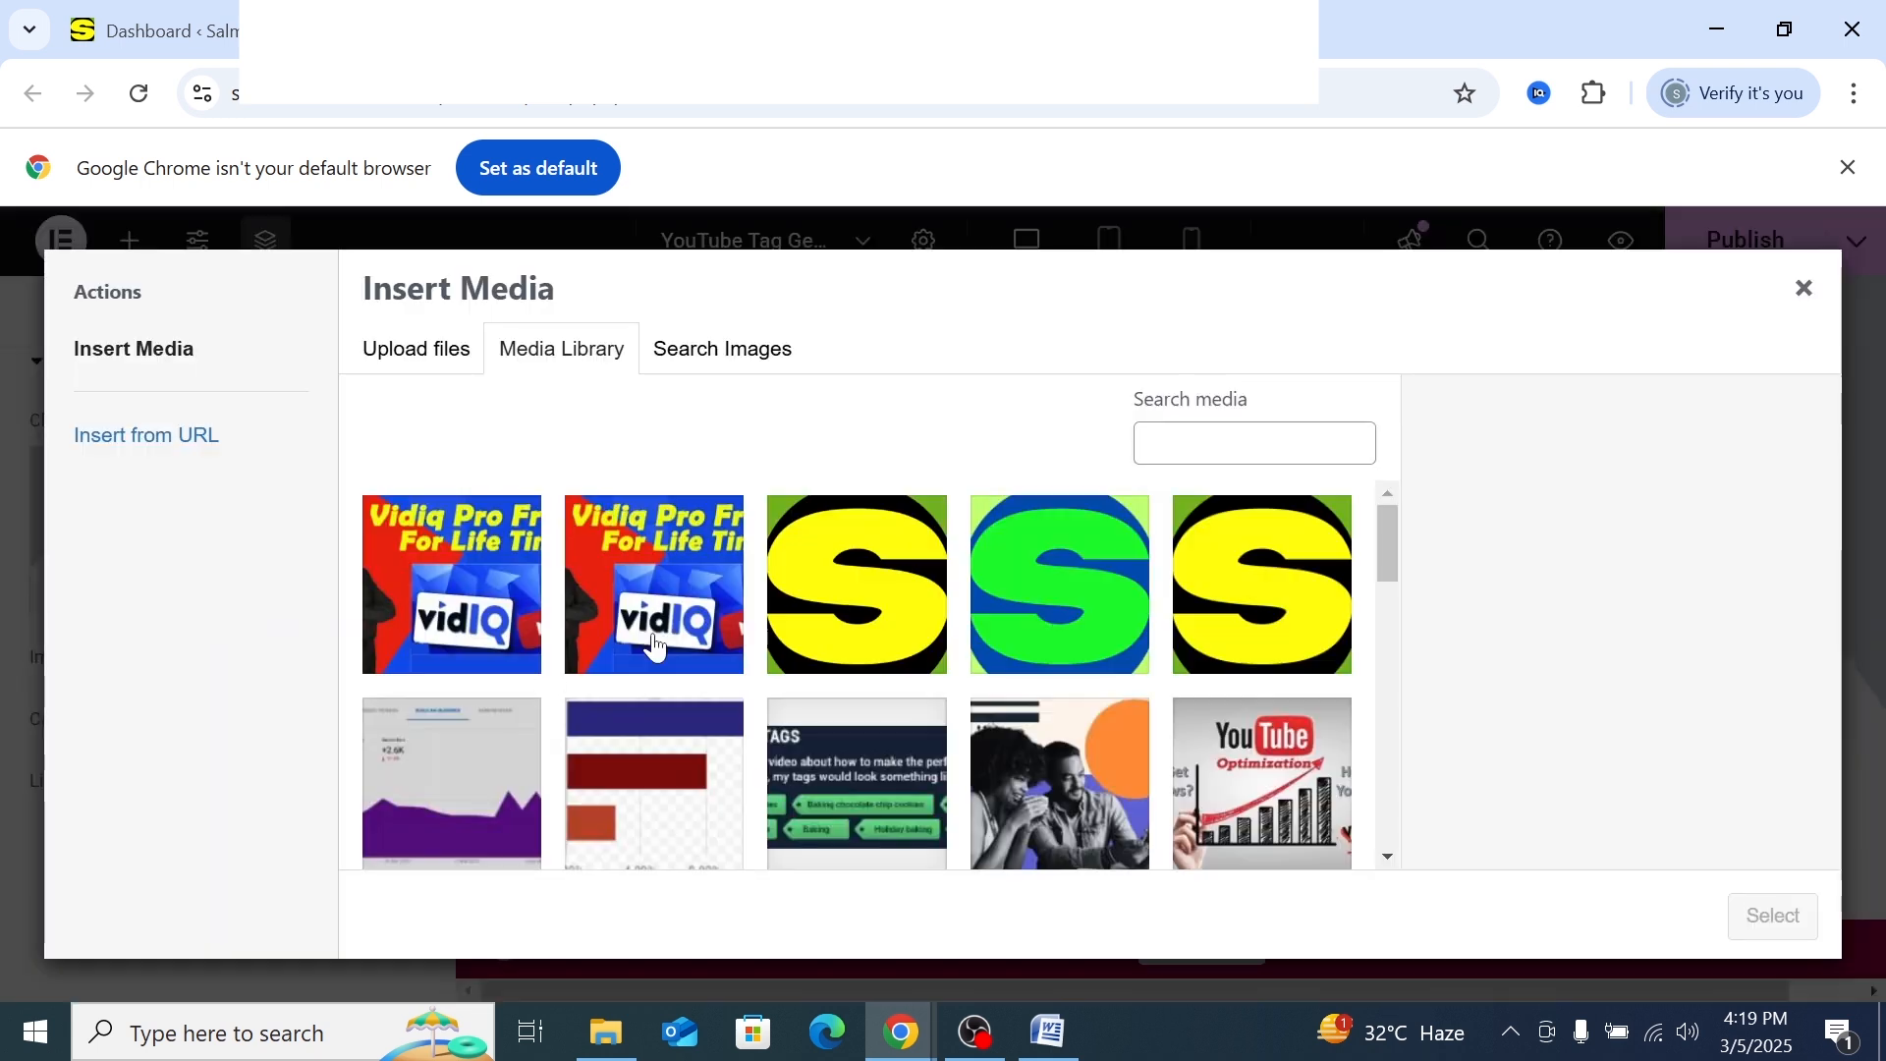
scroll(662, 682, "down", 3)
scroll(674, 746, "up", 3)
left_click(401, 360)
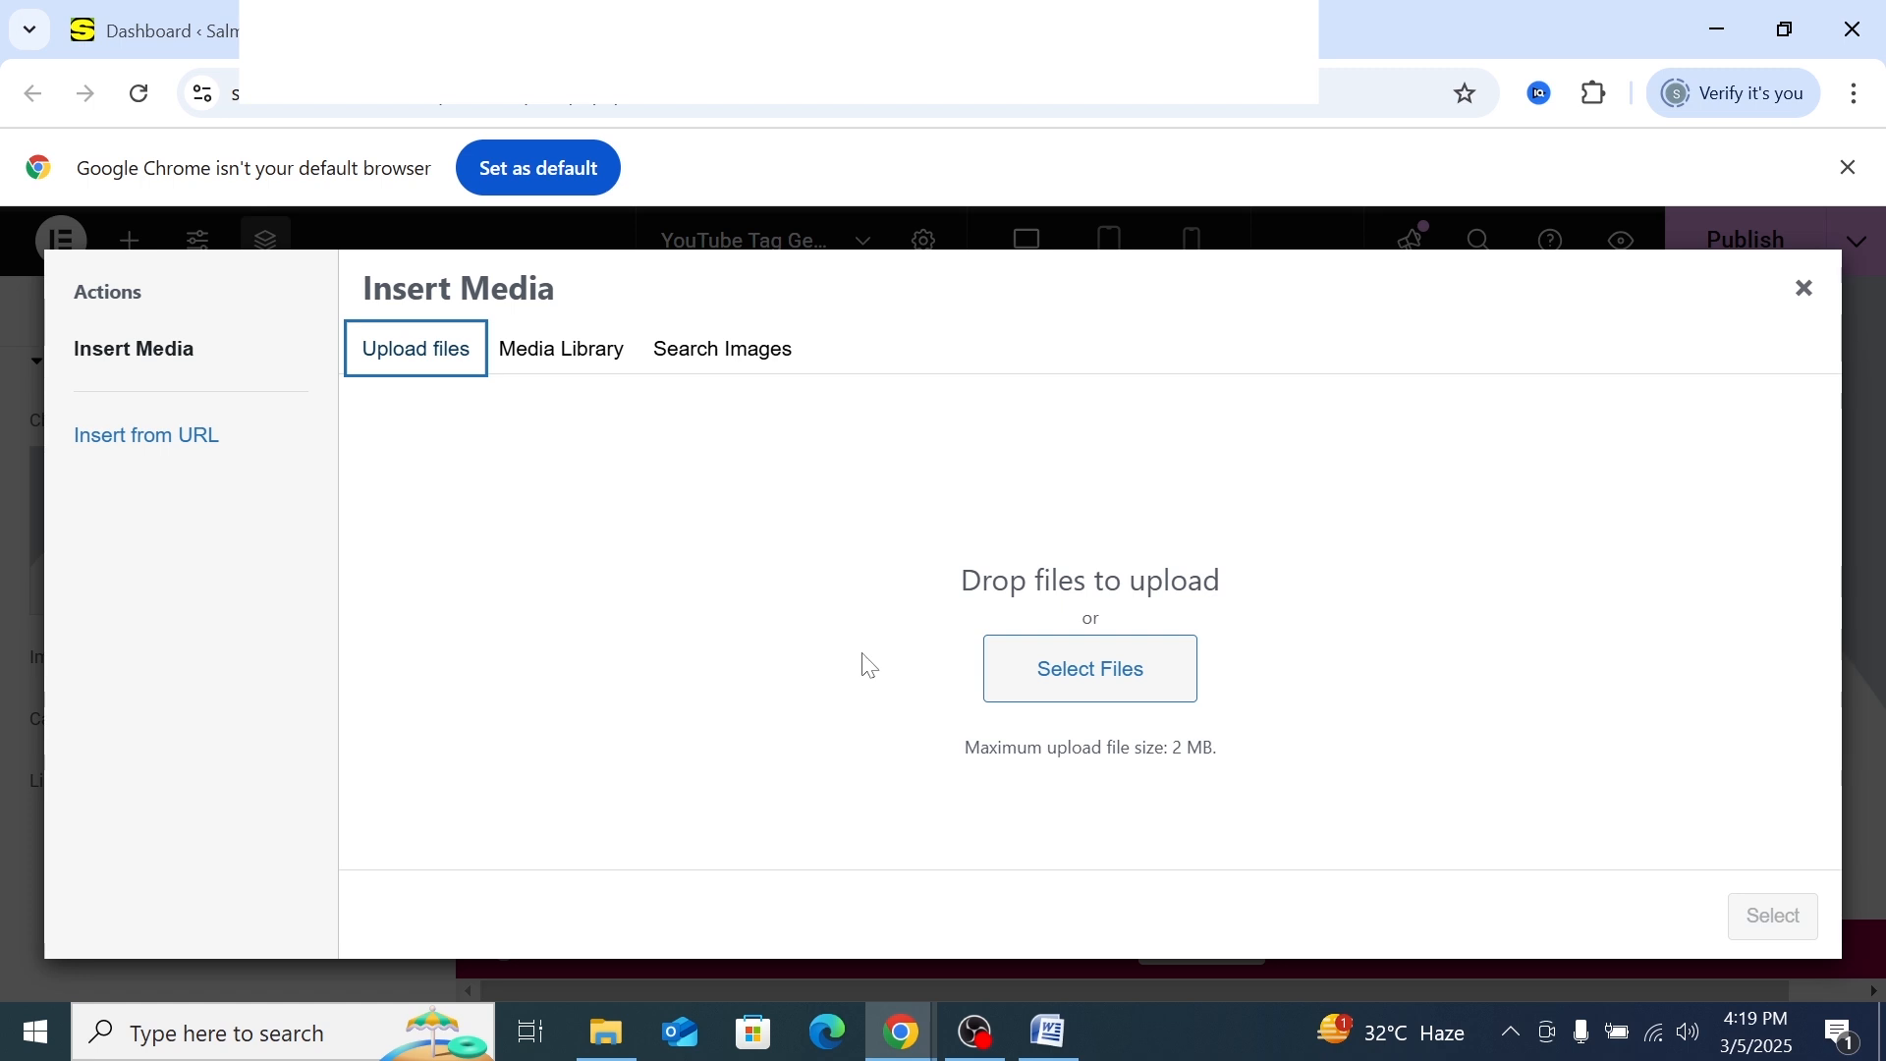
left_click(995, 679)
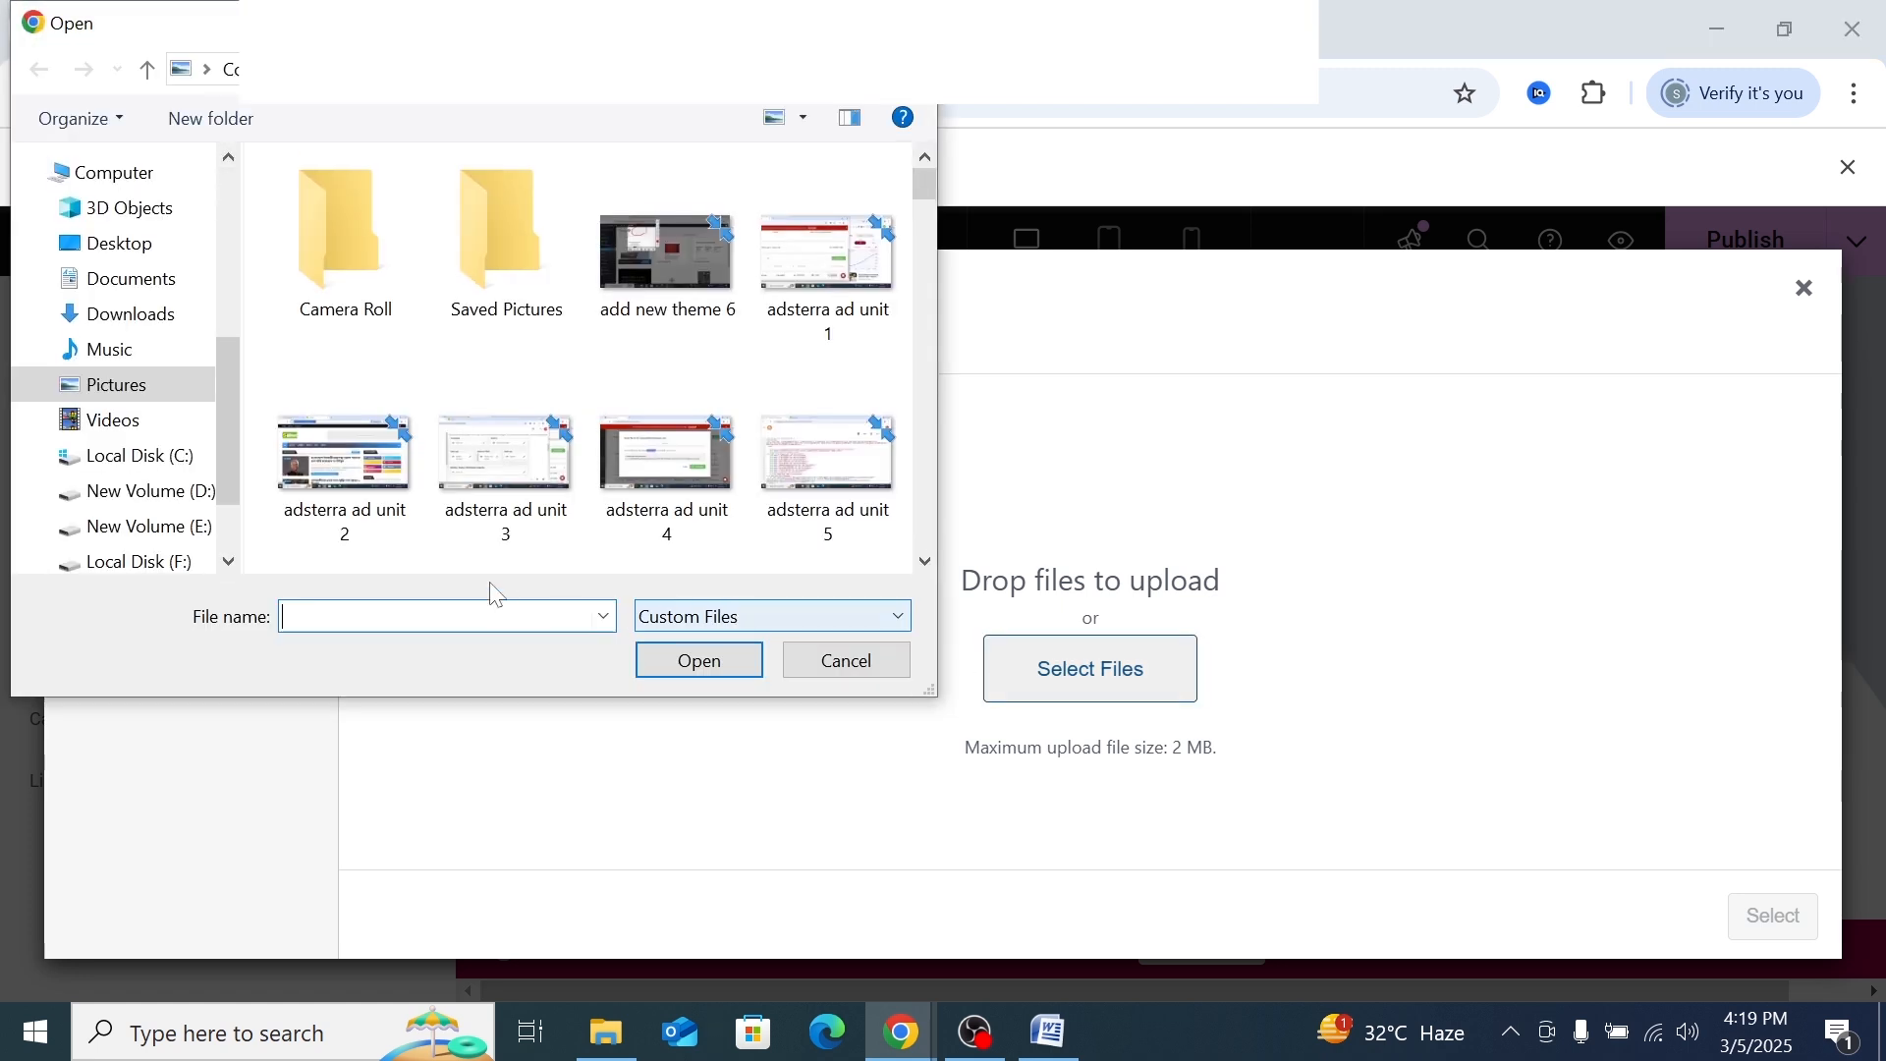
left_click(197, 548)
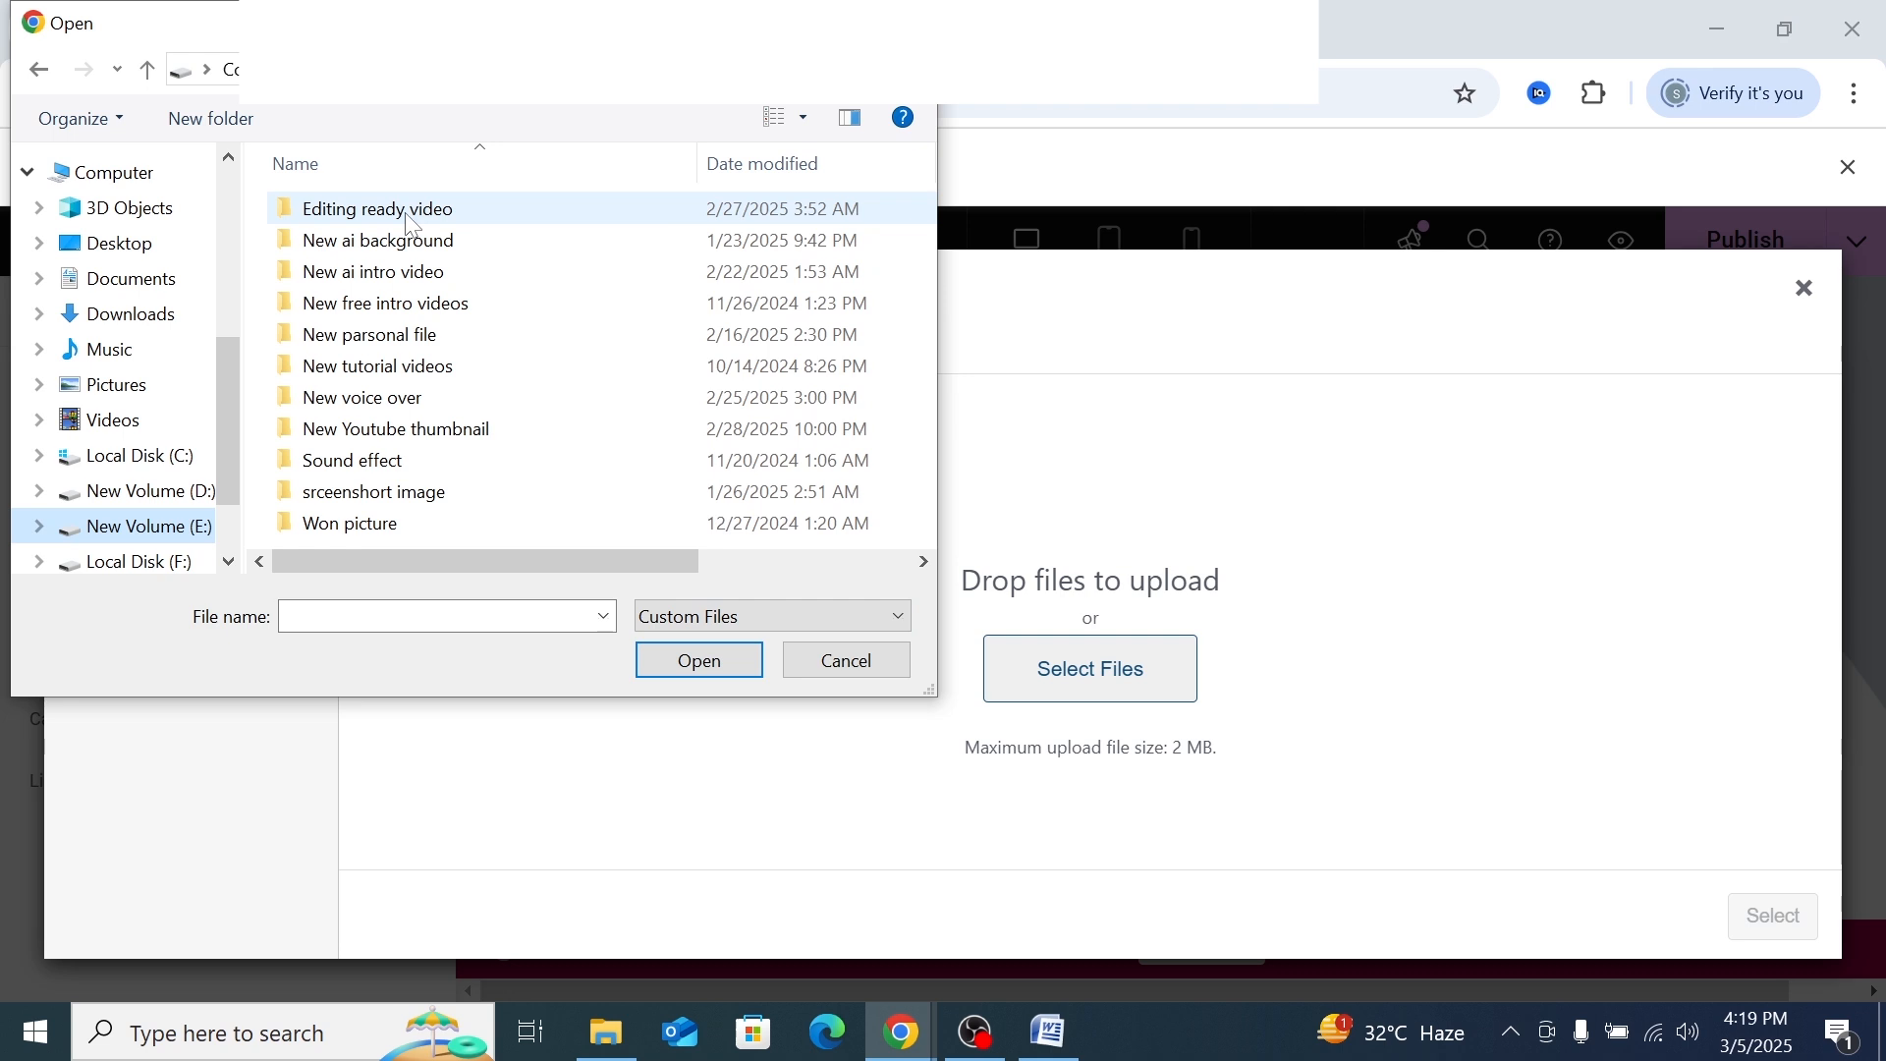
double_click(452, 441)
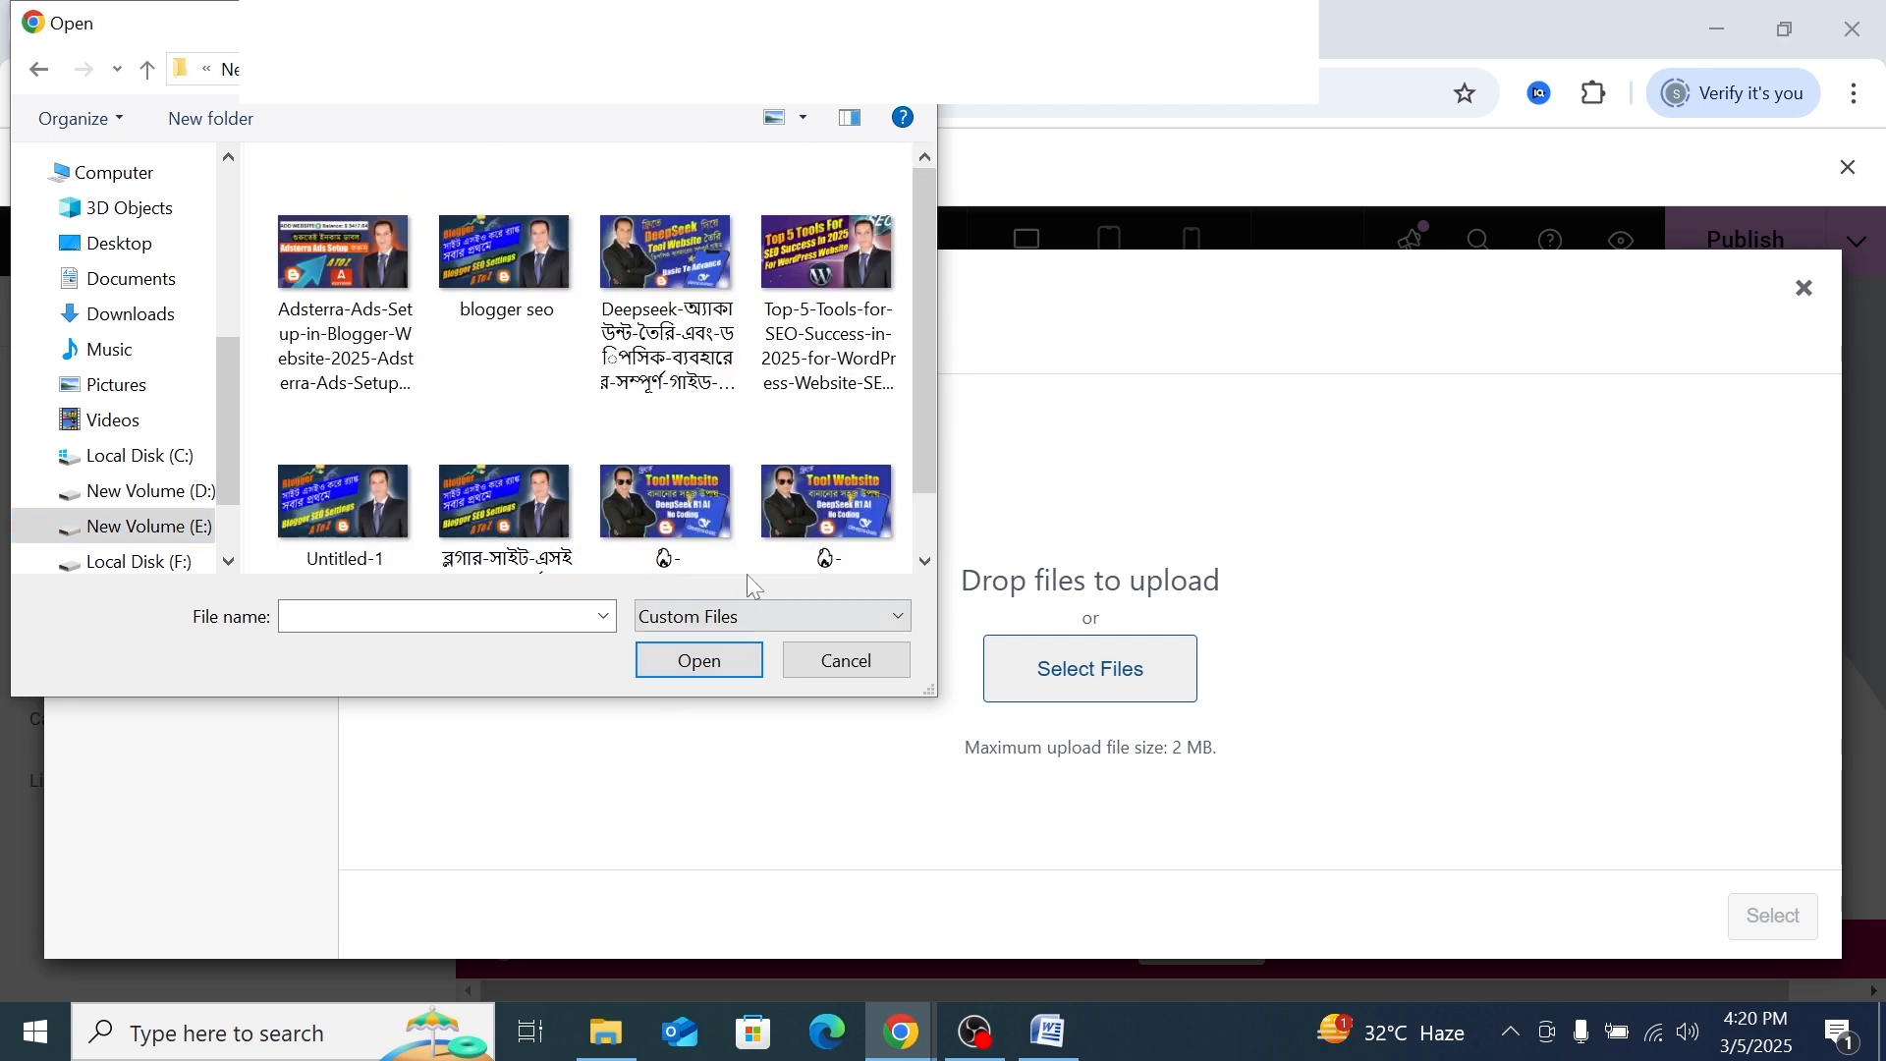
left_click(800, 500)
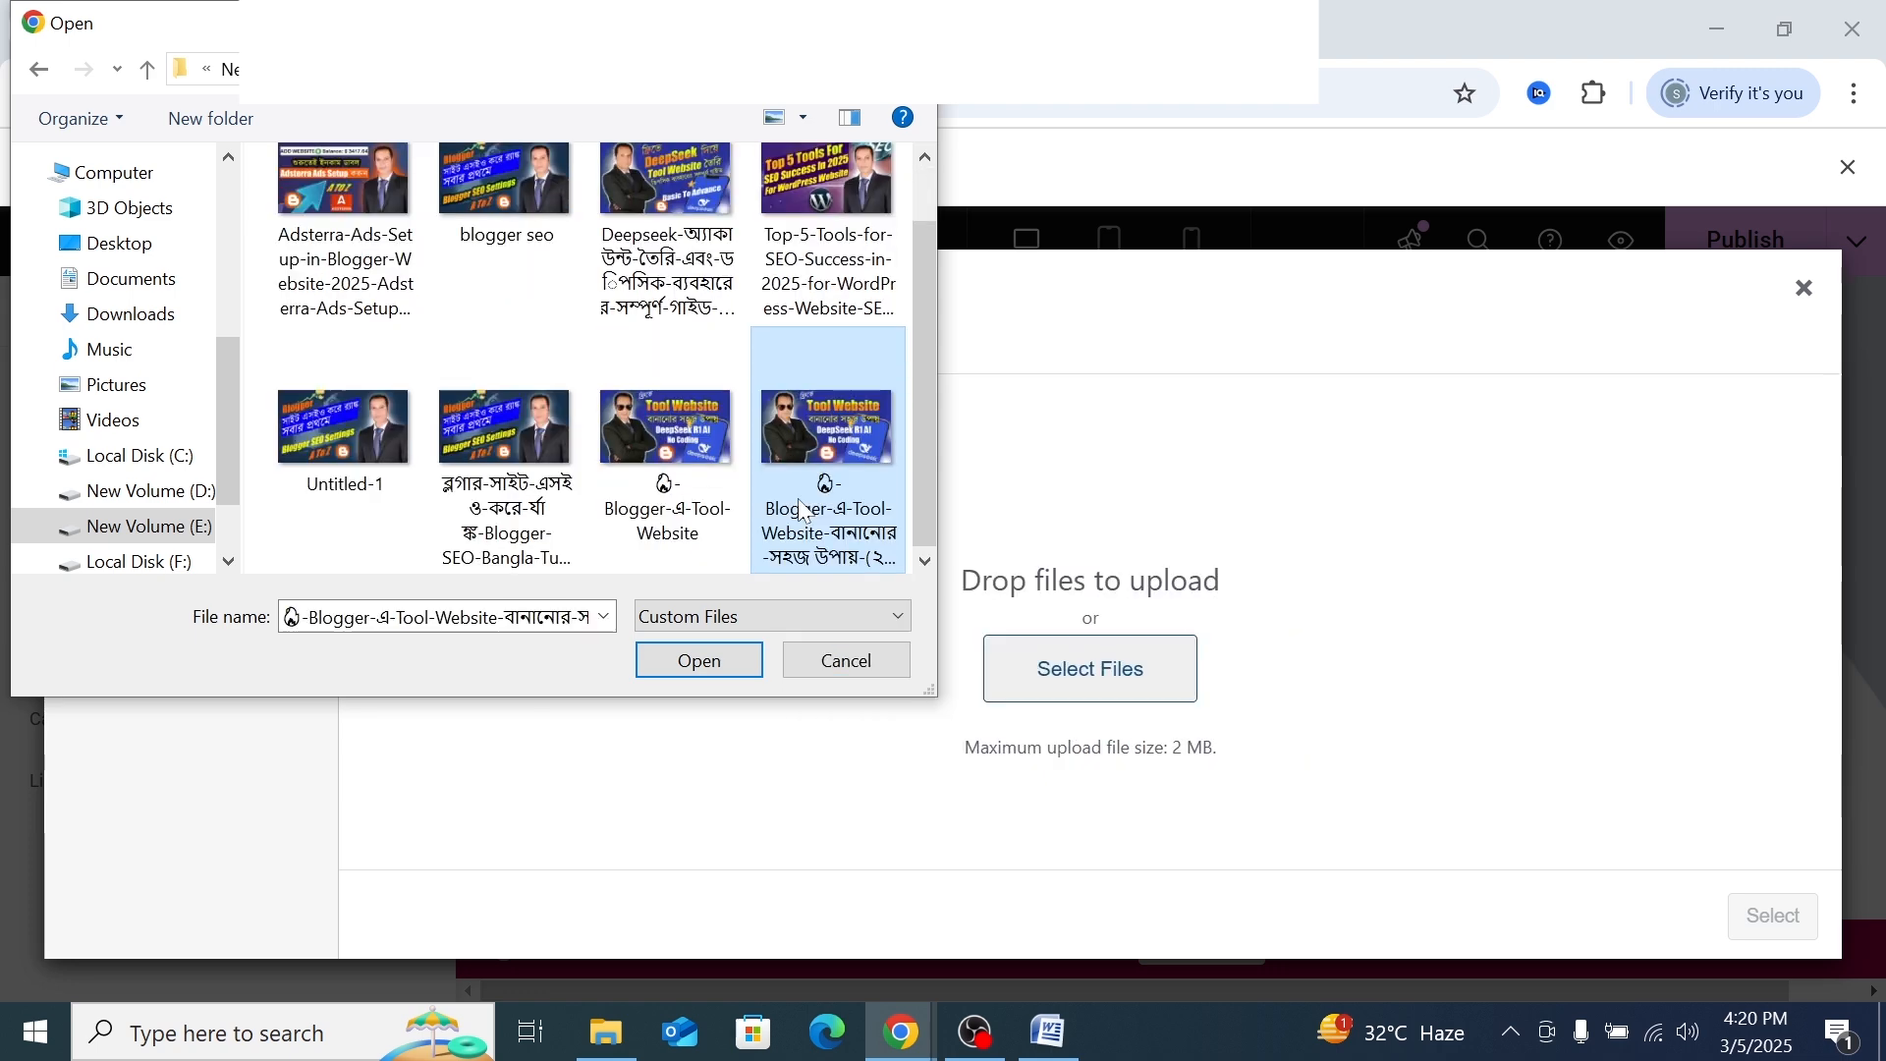
left_click(697, 661)
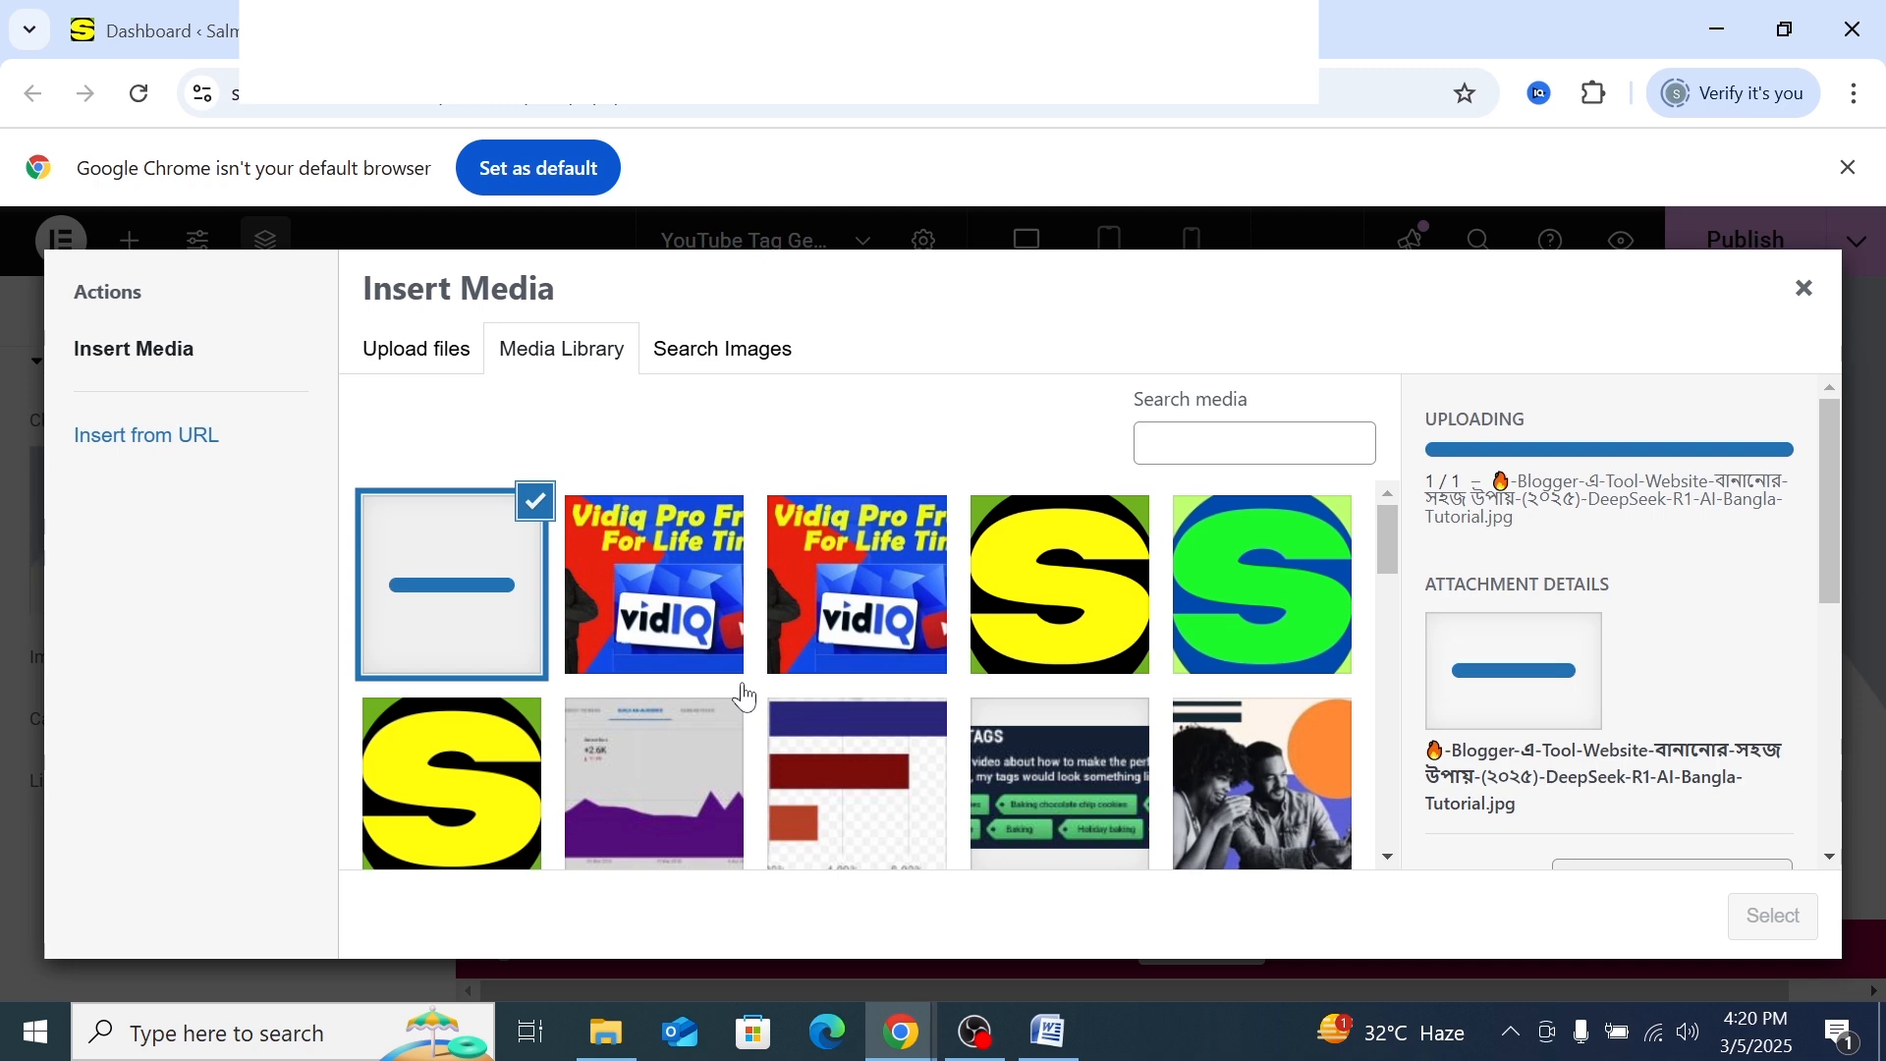
scroll(744, 691, "down", 3)
scroll(747, 688, "up", 3)
Copy the keyphrase "YouTube Tag Generator" from the start of Yoast's SEO title on the page's edit screen
left_click_drag(1228, 27, 550, 42)
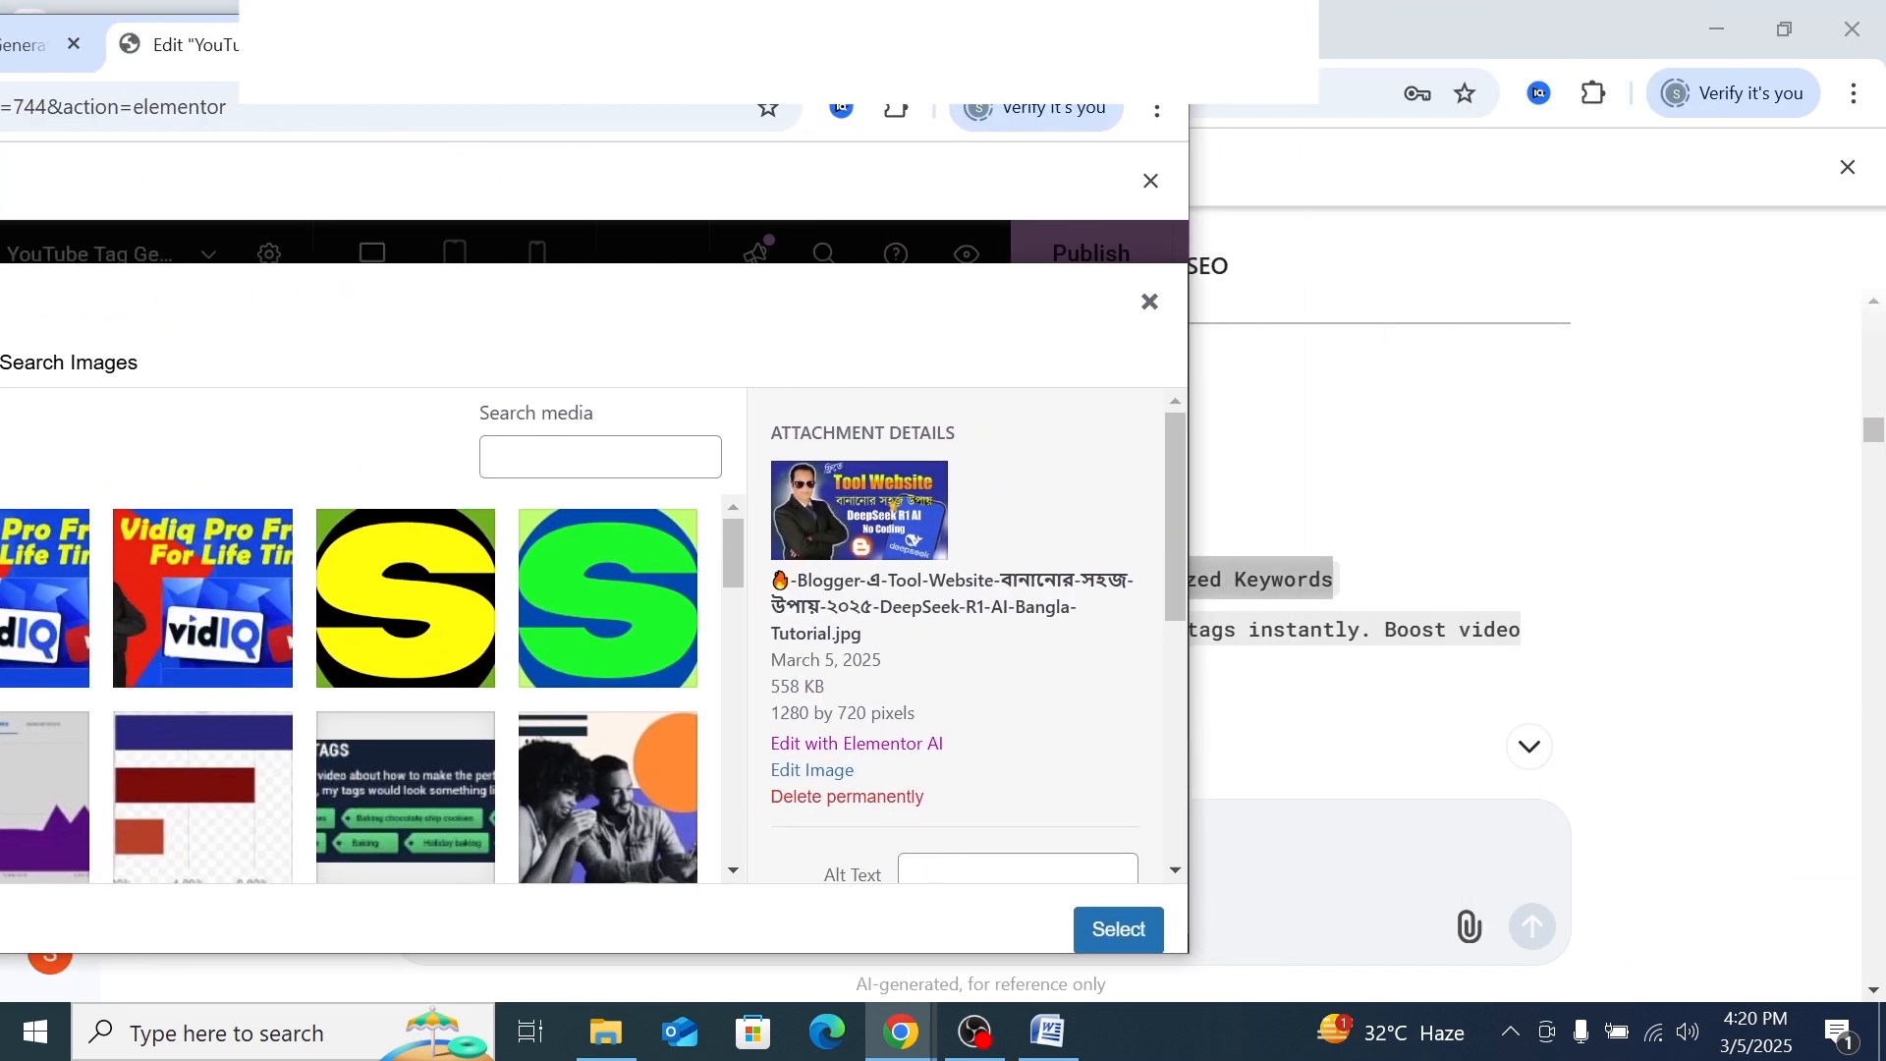
scroll(860, 545, "down", 2)
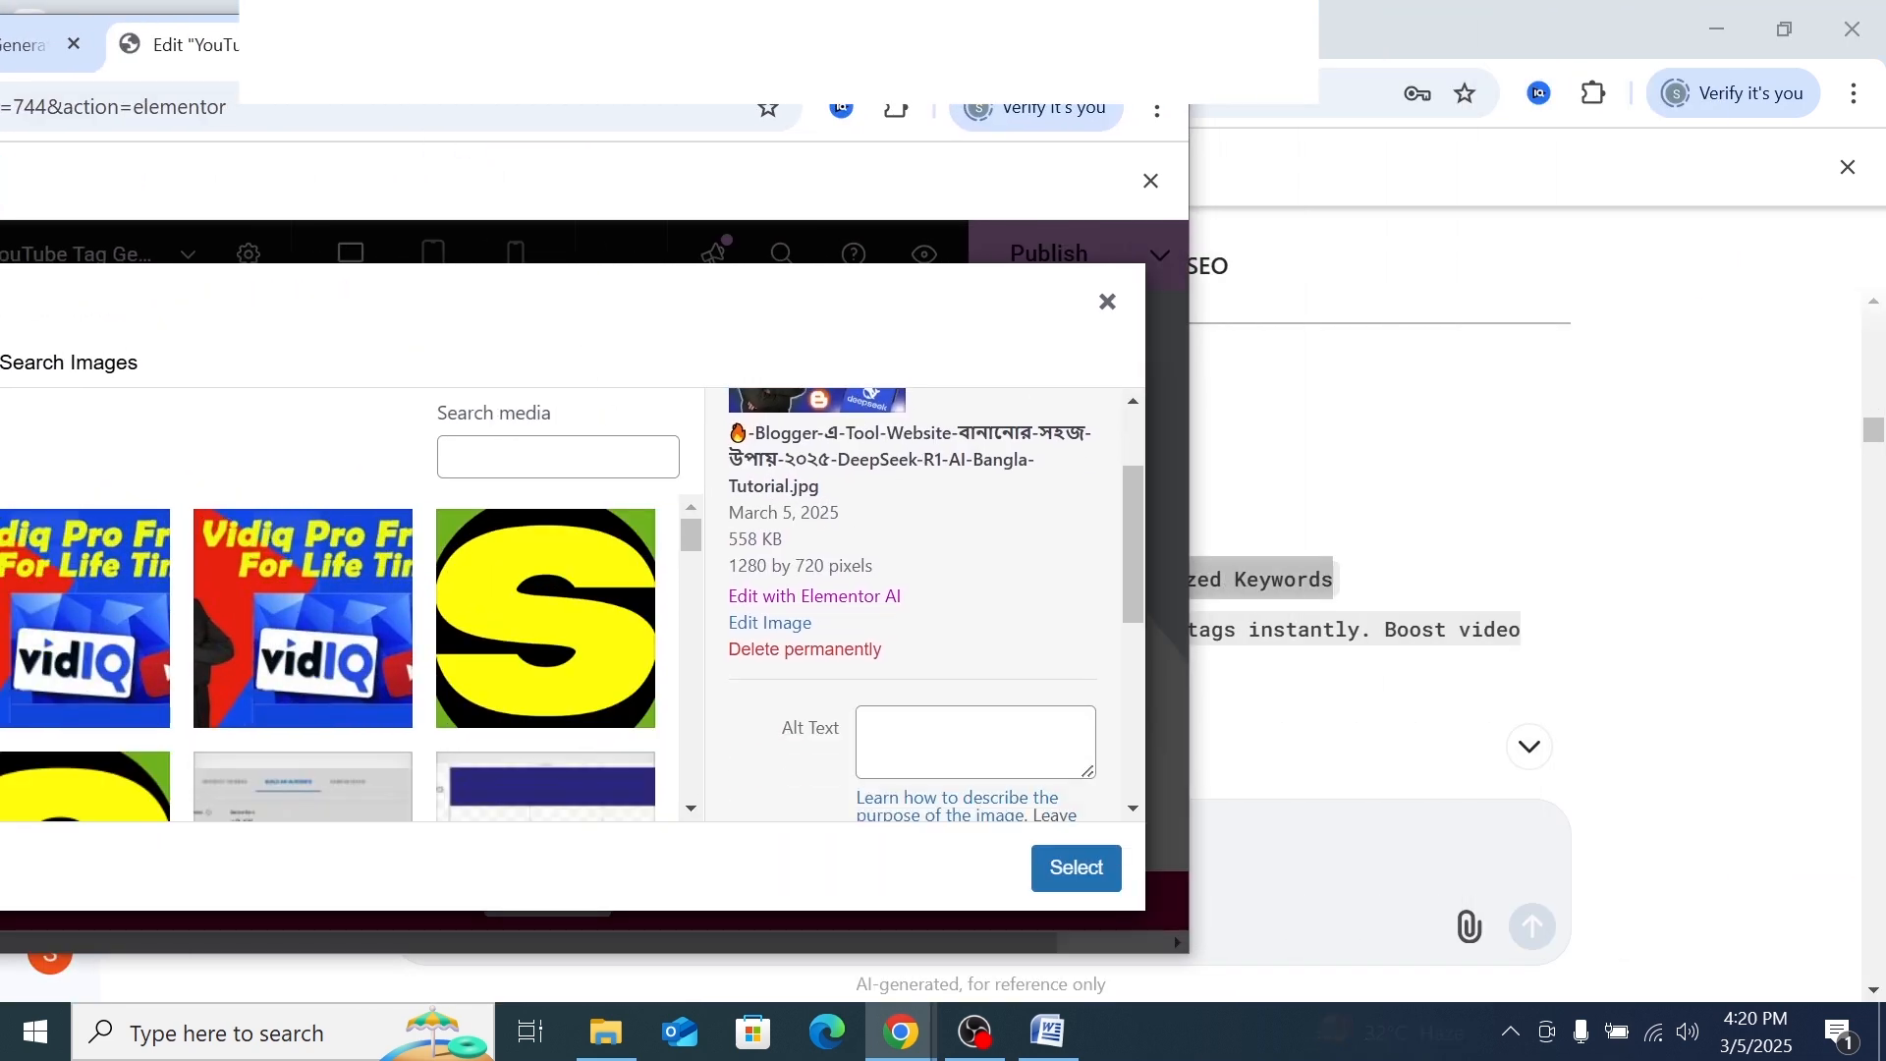
scroll(885, 652, "down", 2)
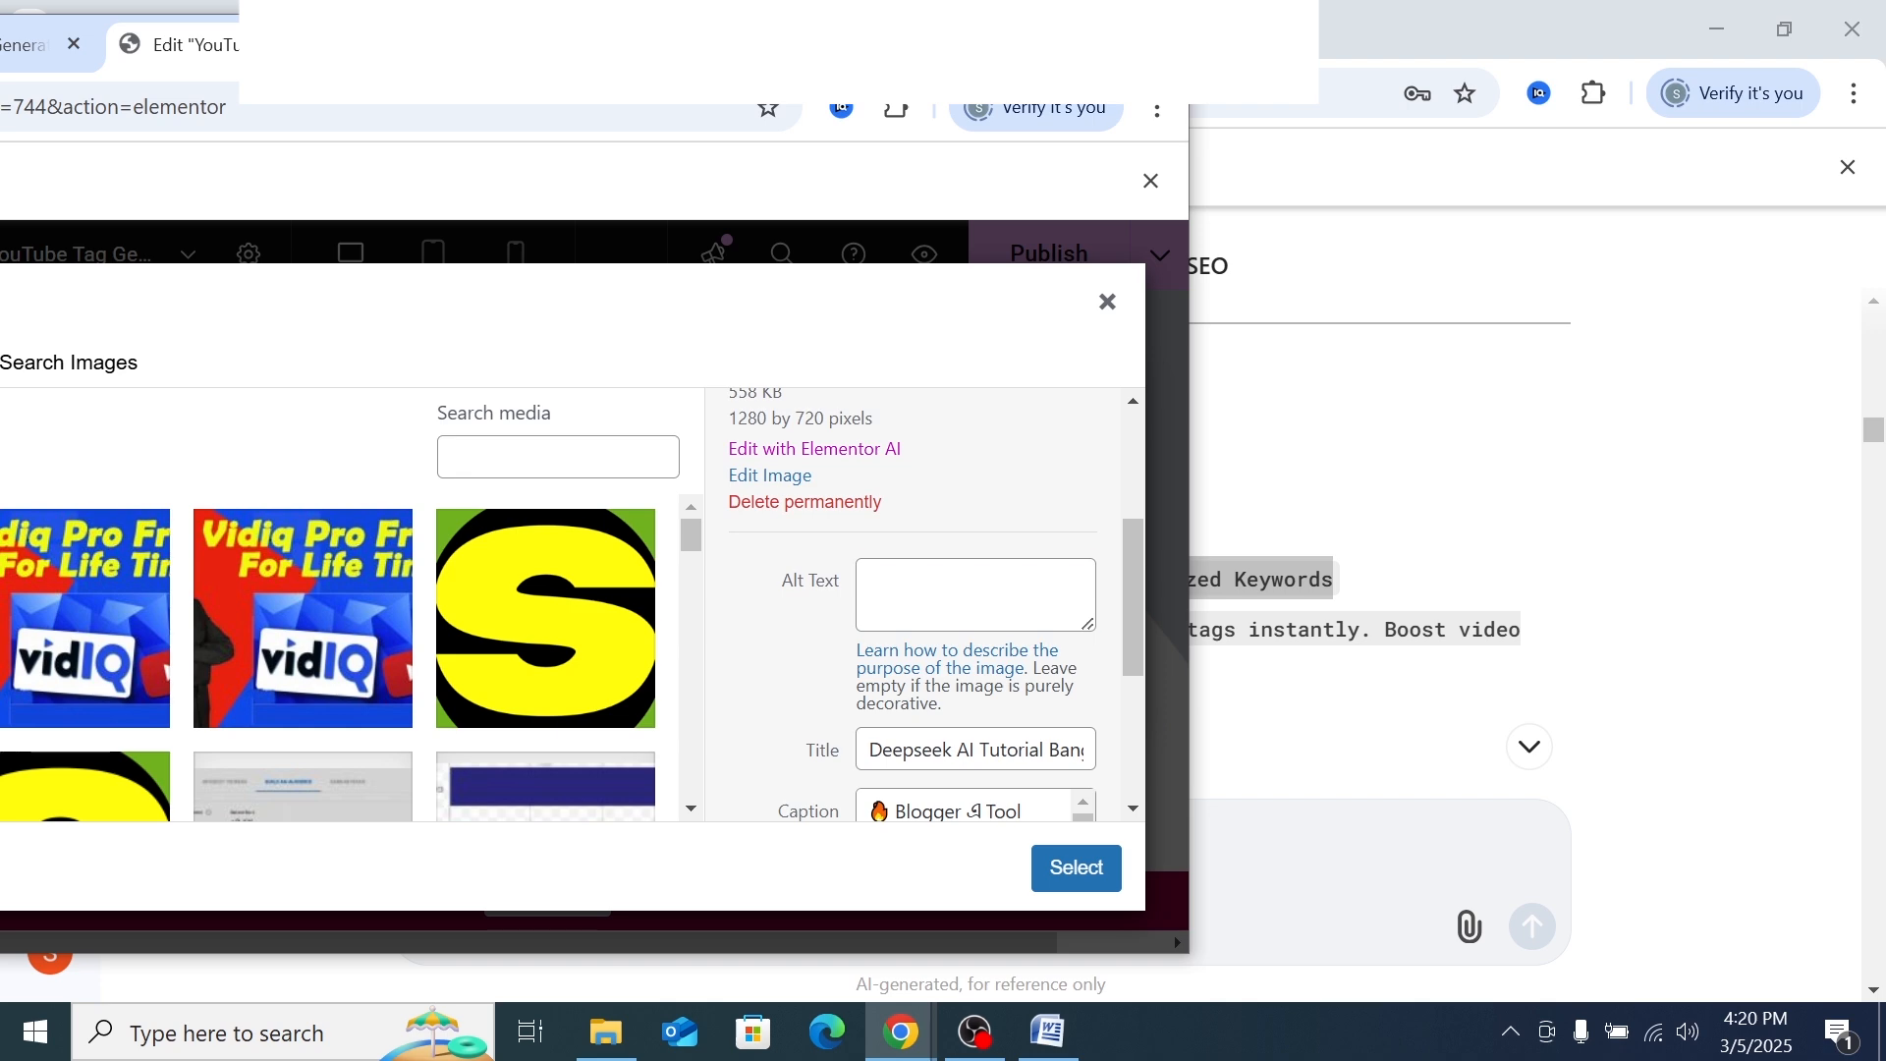
left_click(960, 595)
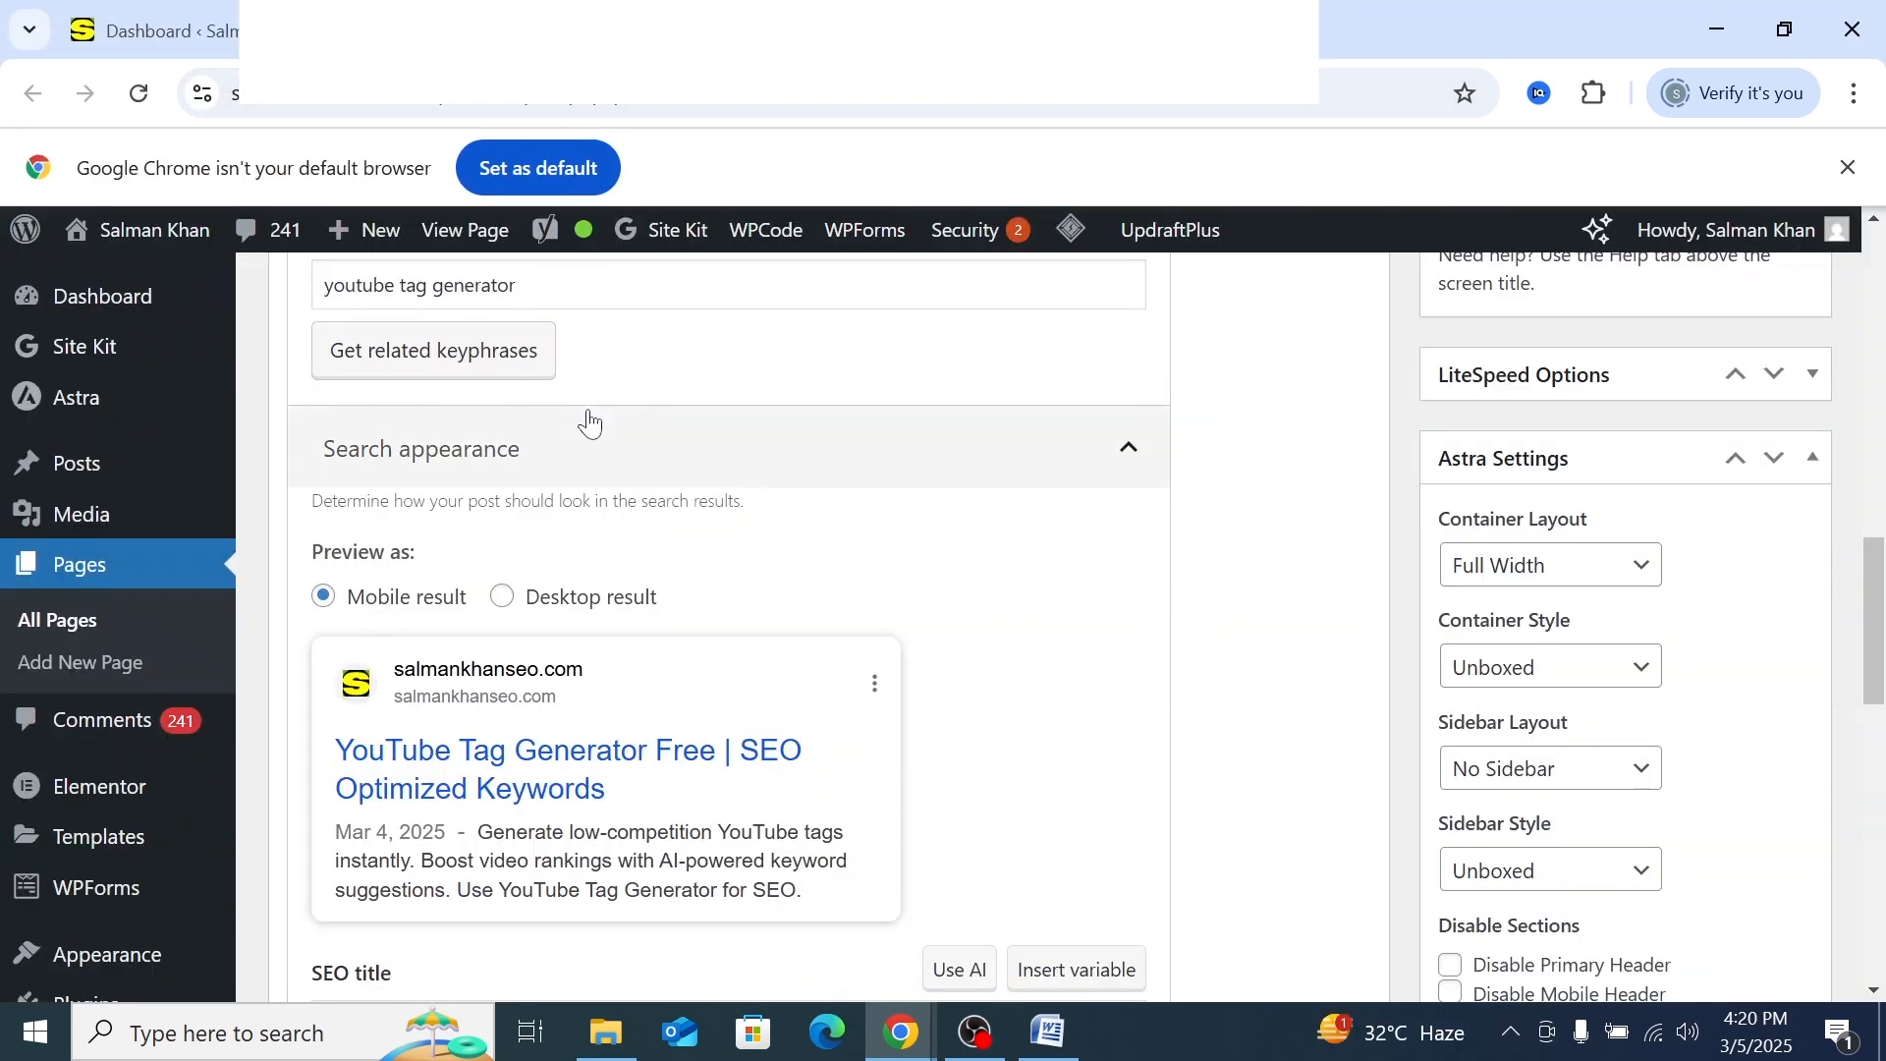
scroll(589, 425, "down", 6)
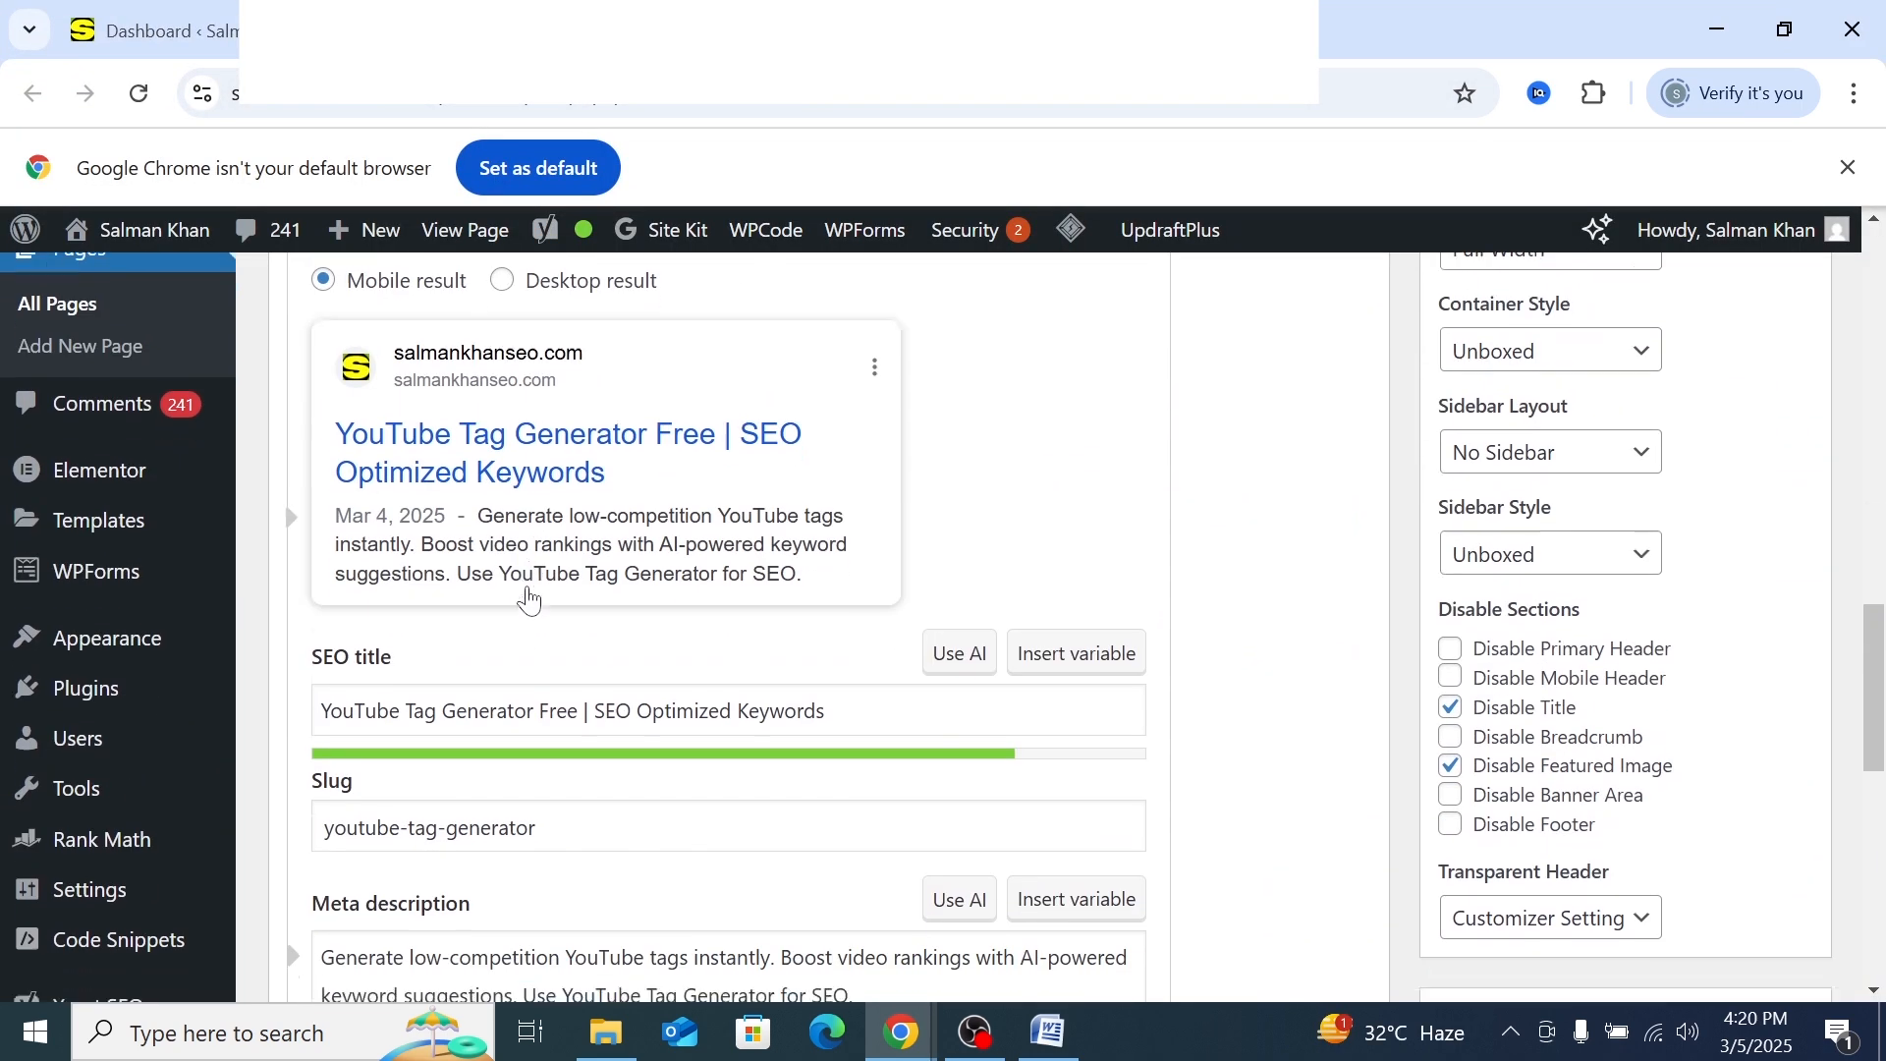
left_click_drag(528, 438, 330, 438)
right_click(369, 438)
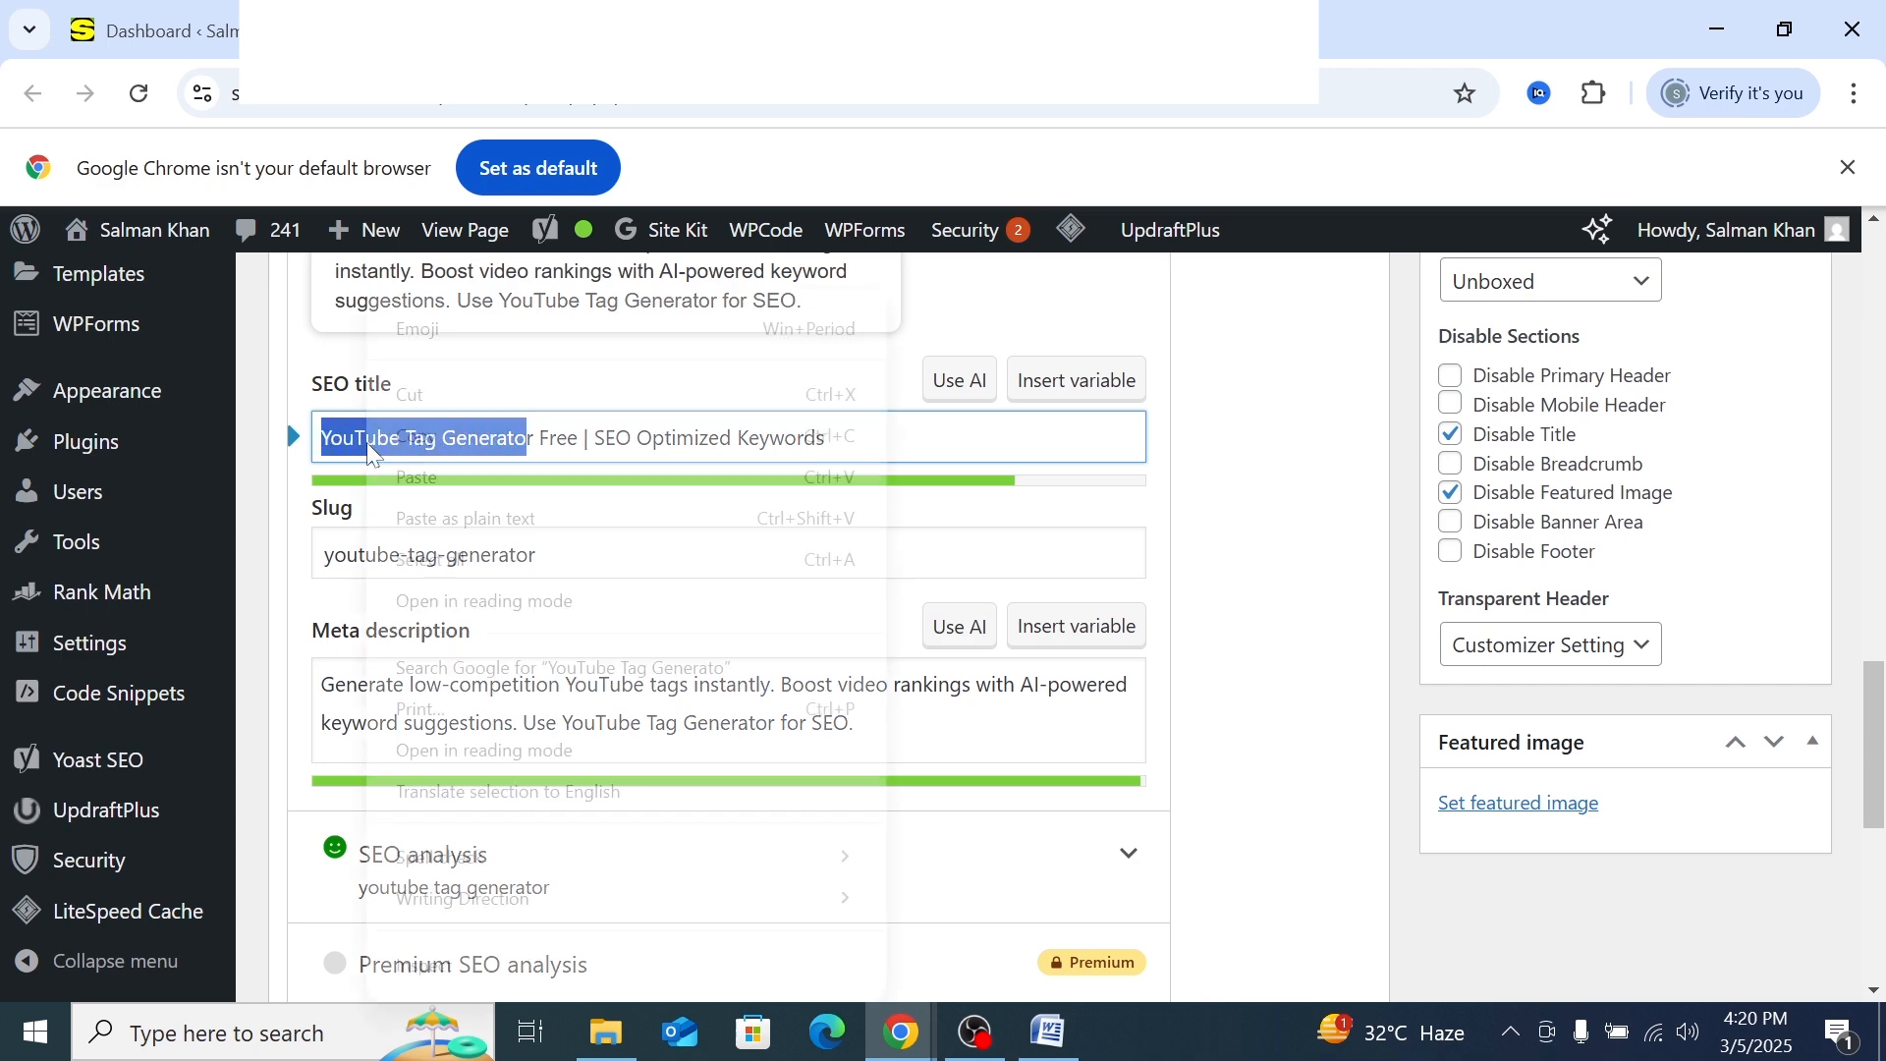
left_click(413, 436)
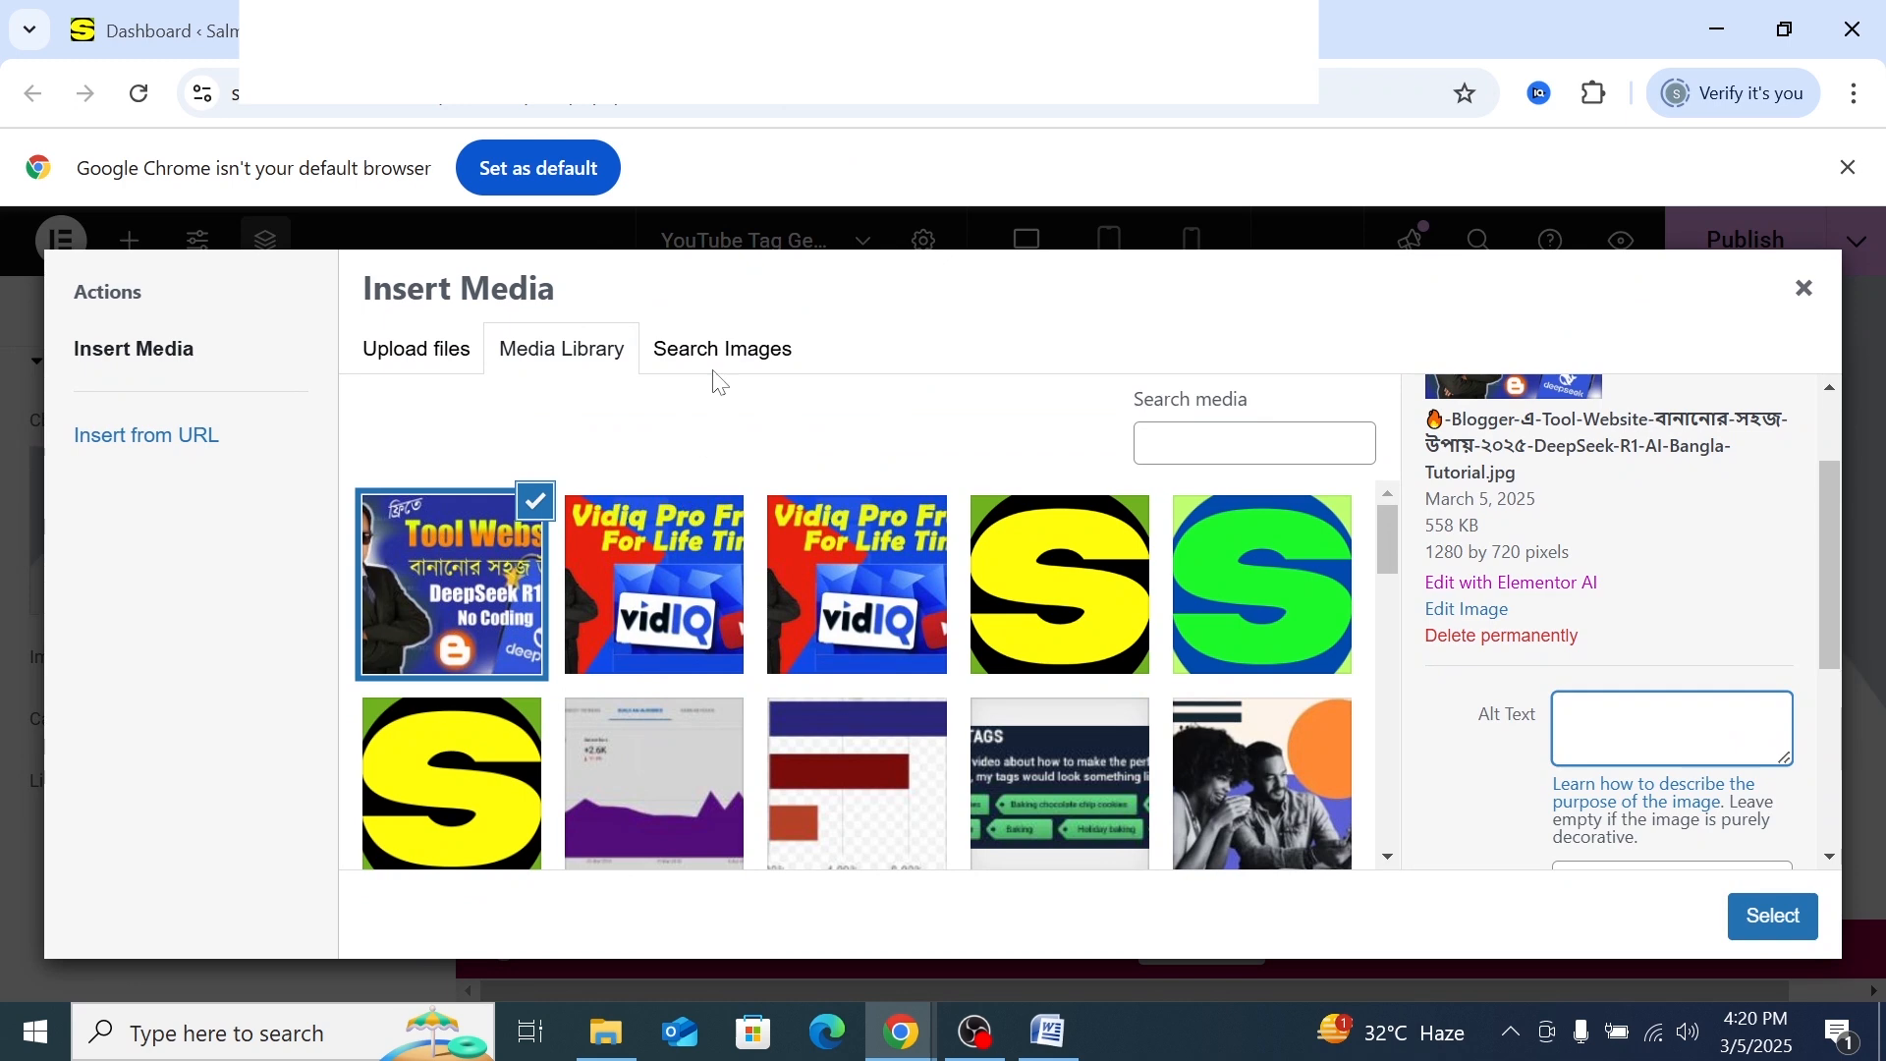
Set the uploaded thumbnail's alt text to "YouTube Tag Generator" in the attachment details
left_click_drag(1208, 35, 536, 118)
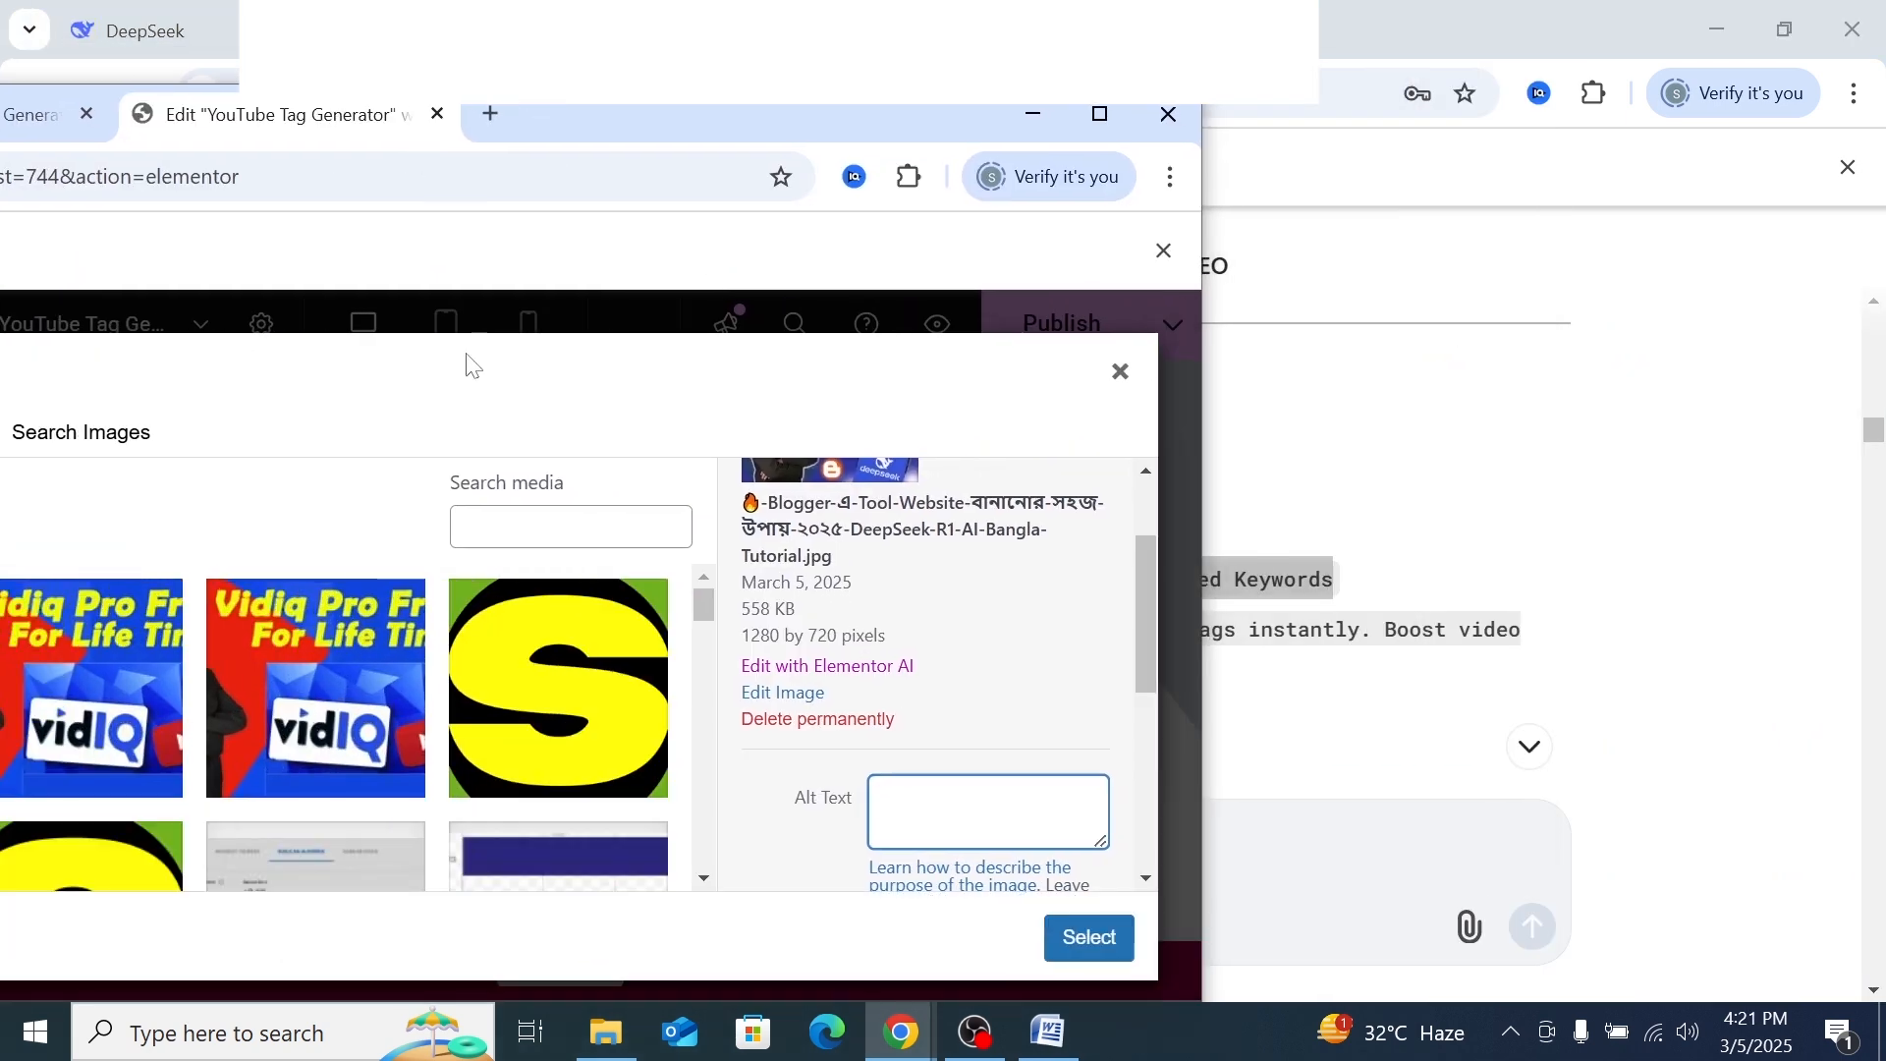
right_click(905, 814)
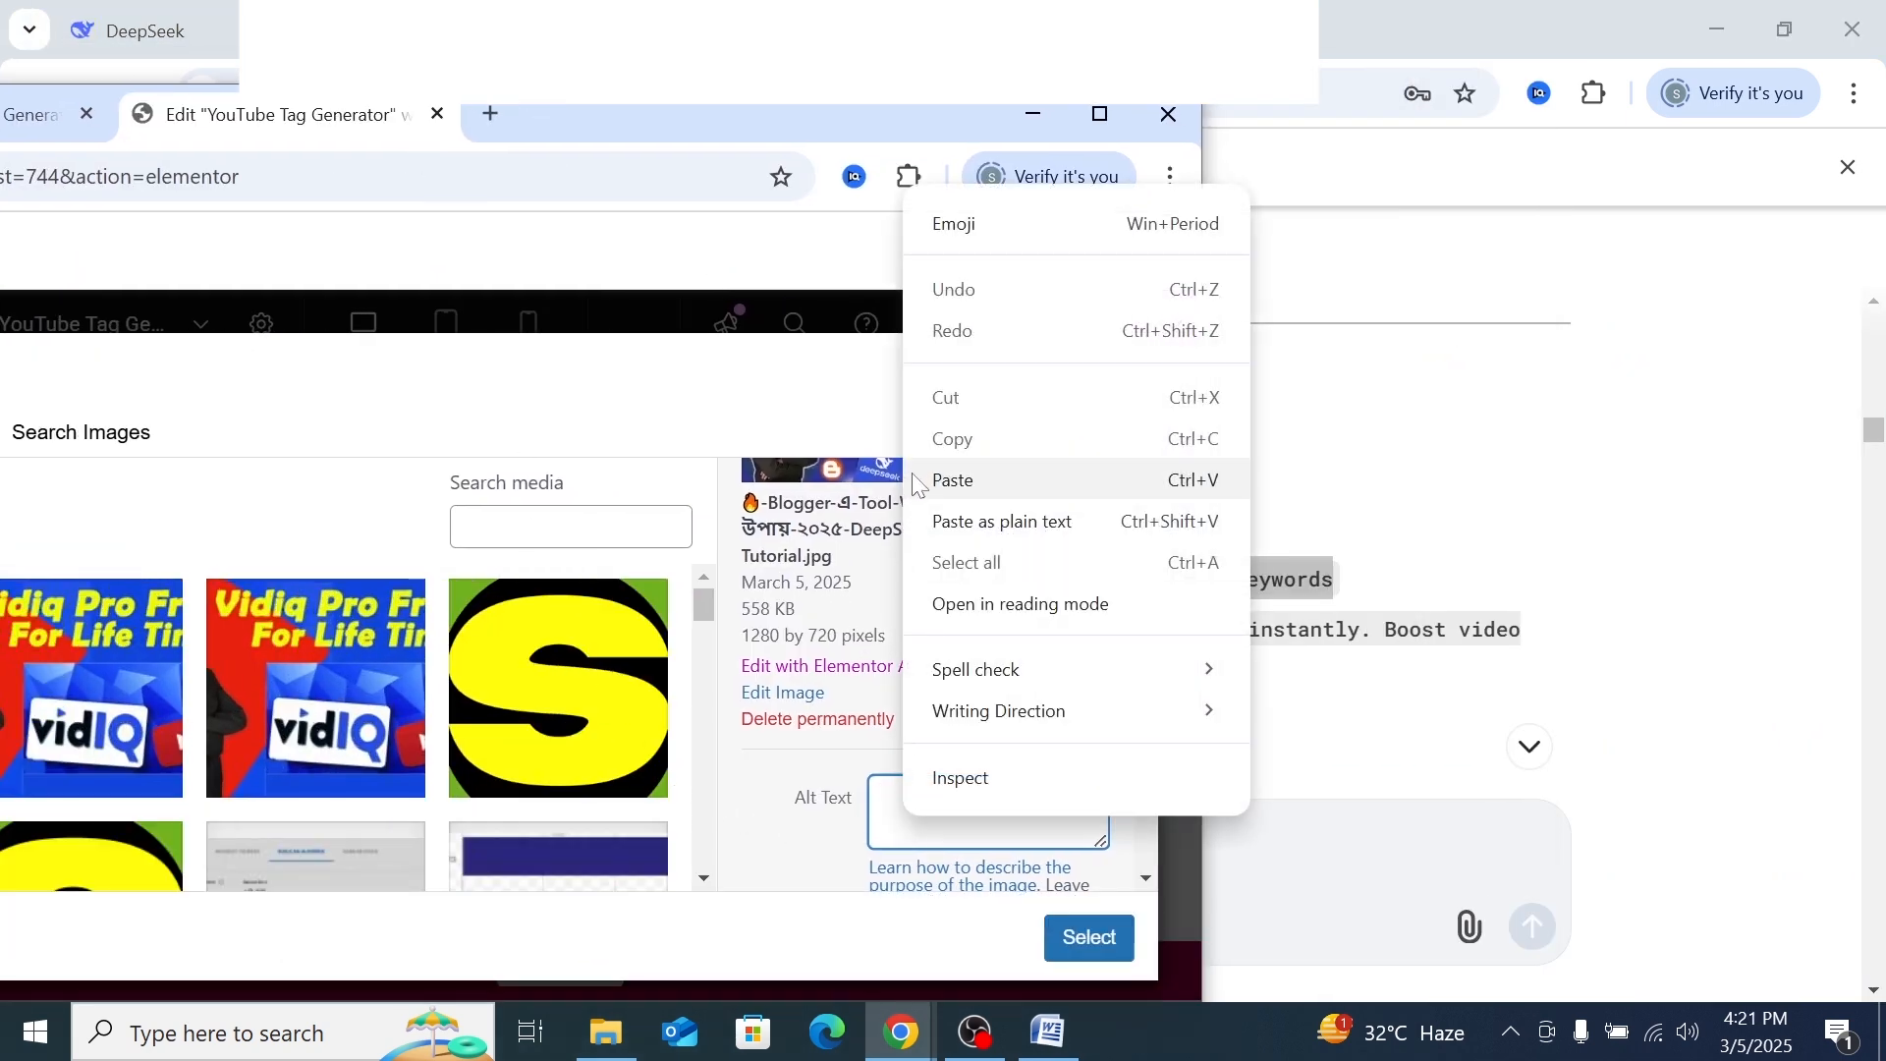
left_click(951, 480)
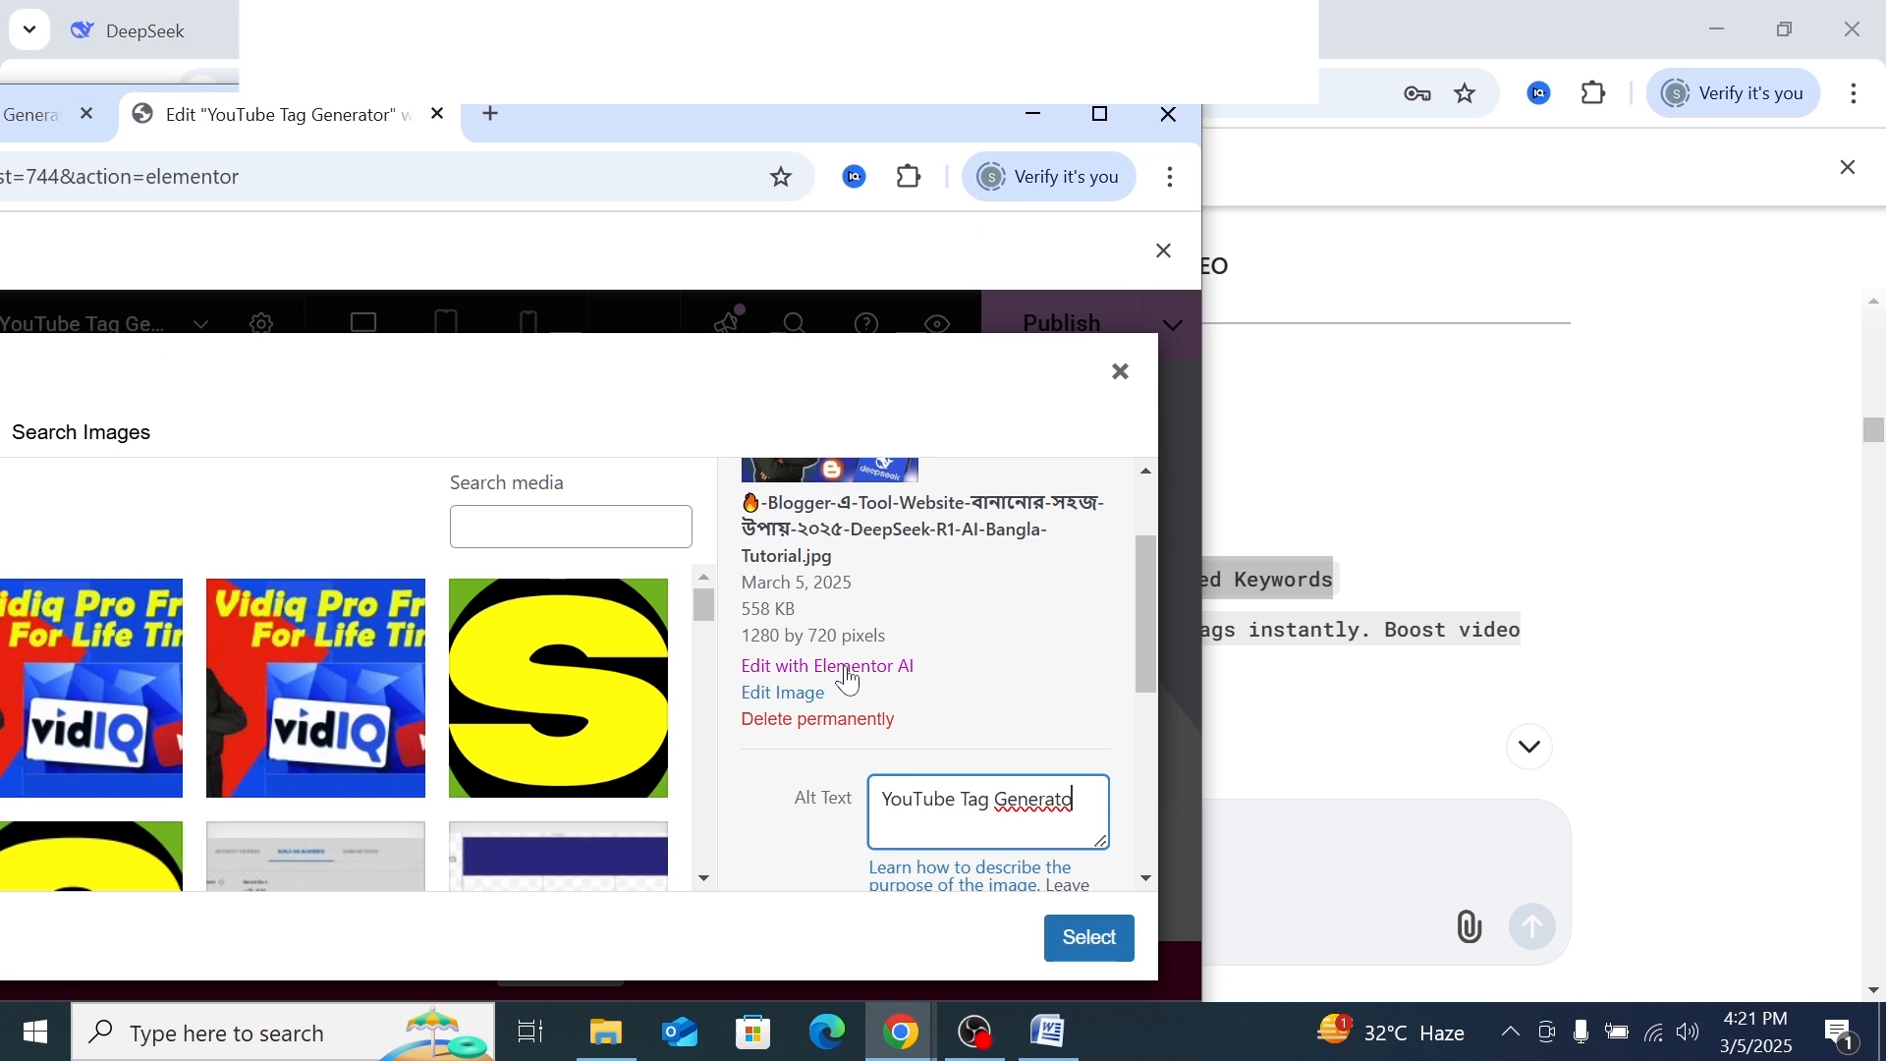
type("r")
Copy the complete alt text "YouTube Tag Generator" from the attachment details for reuse in the other fields
scroll(830, 762, "down", 3)
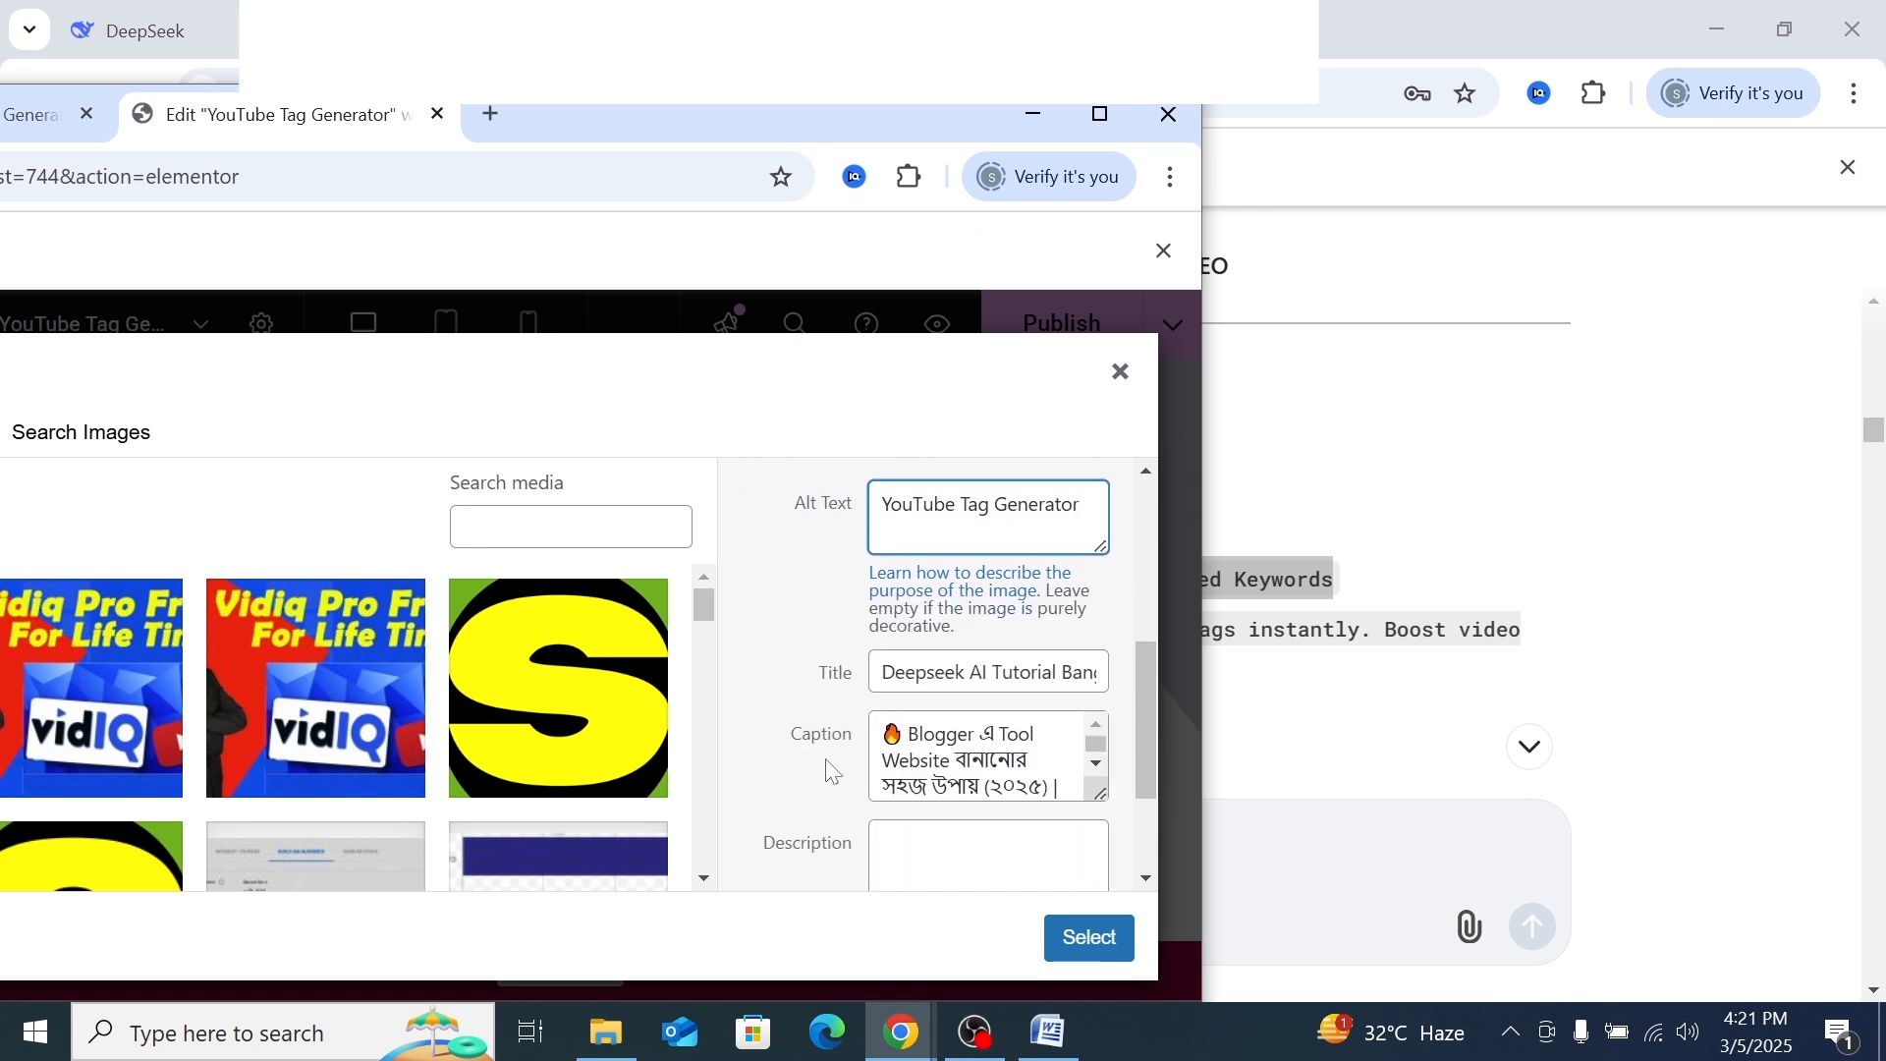
left_click_drag(810, 108, 674, 104)
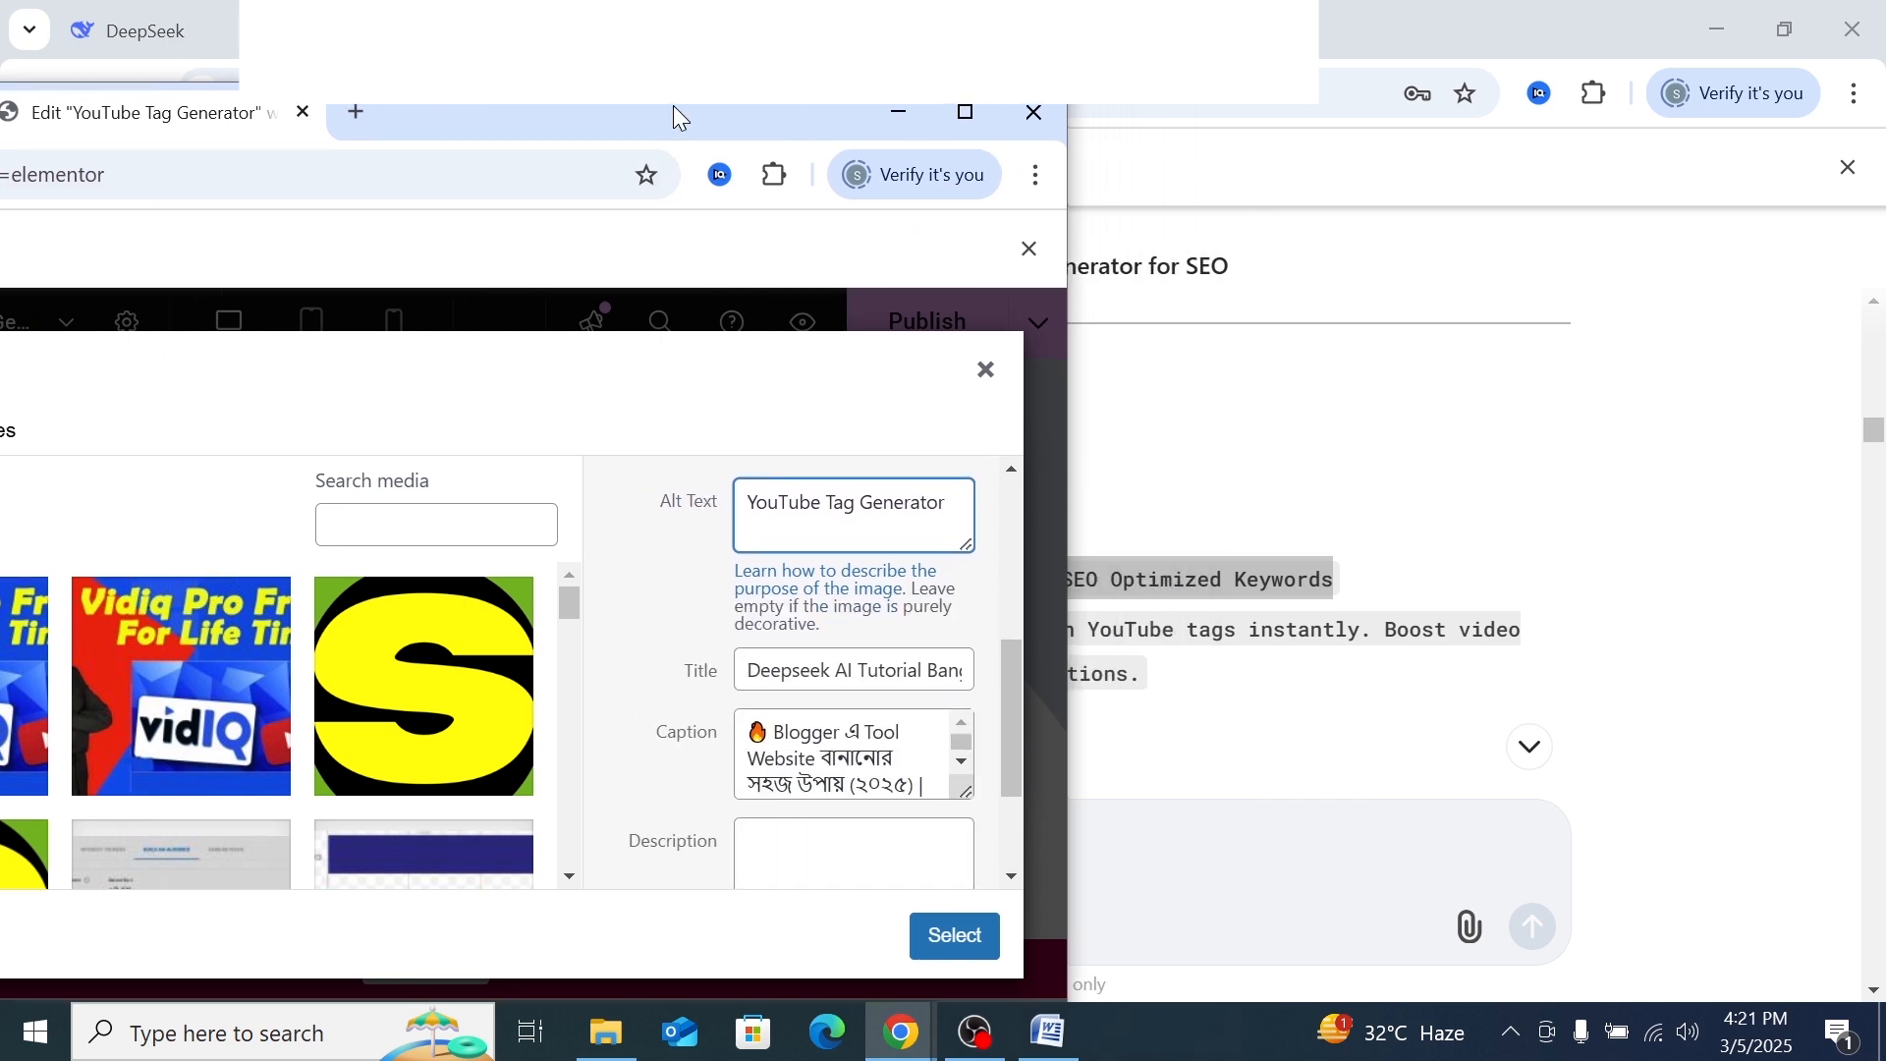
key("ctrl+a")
key("ctrl+c")
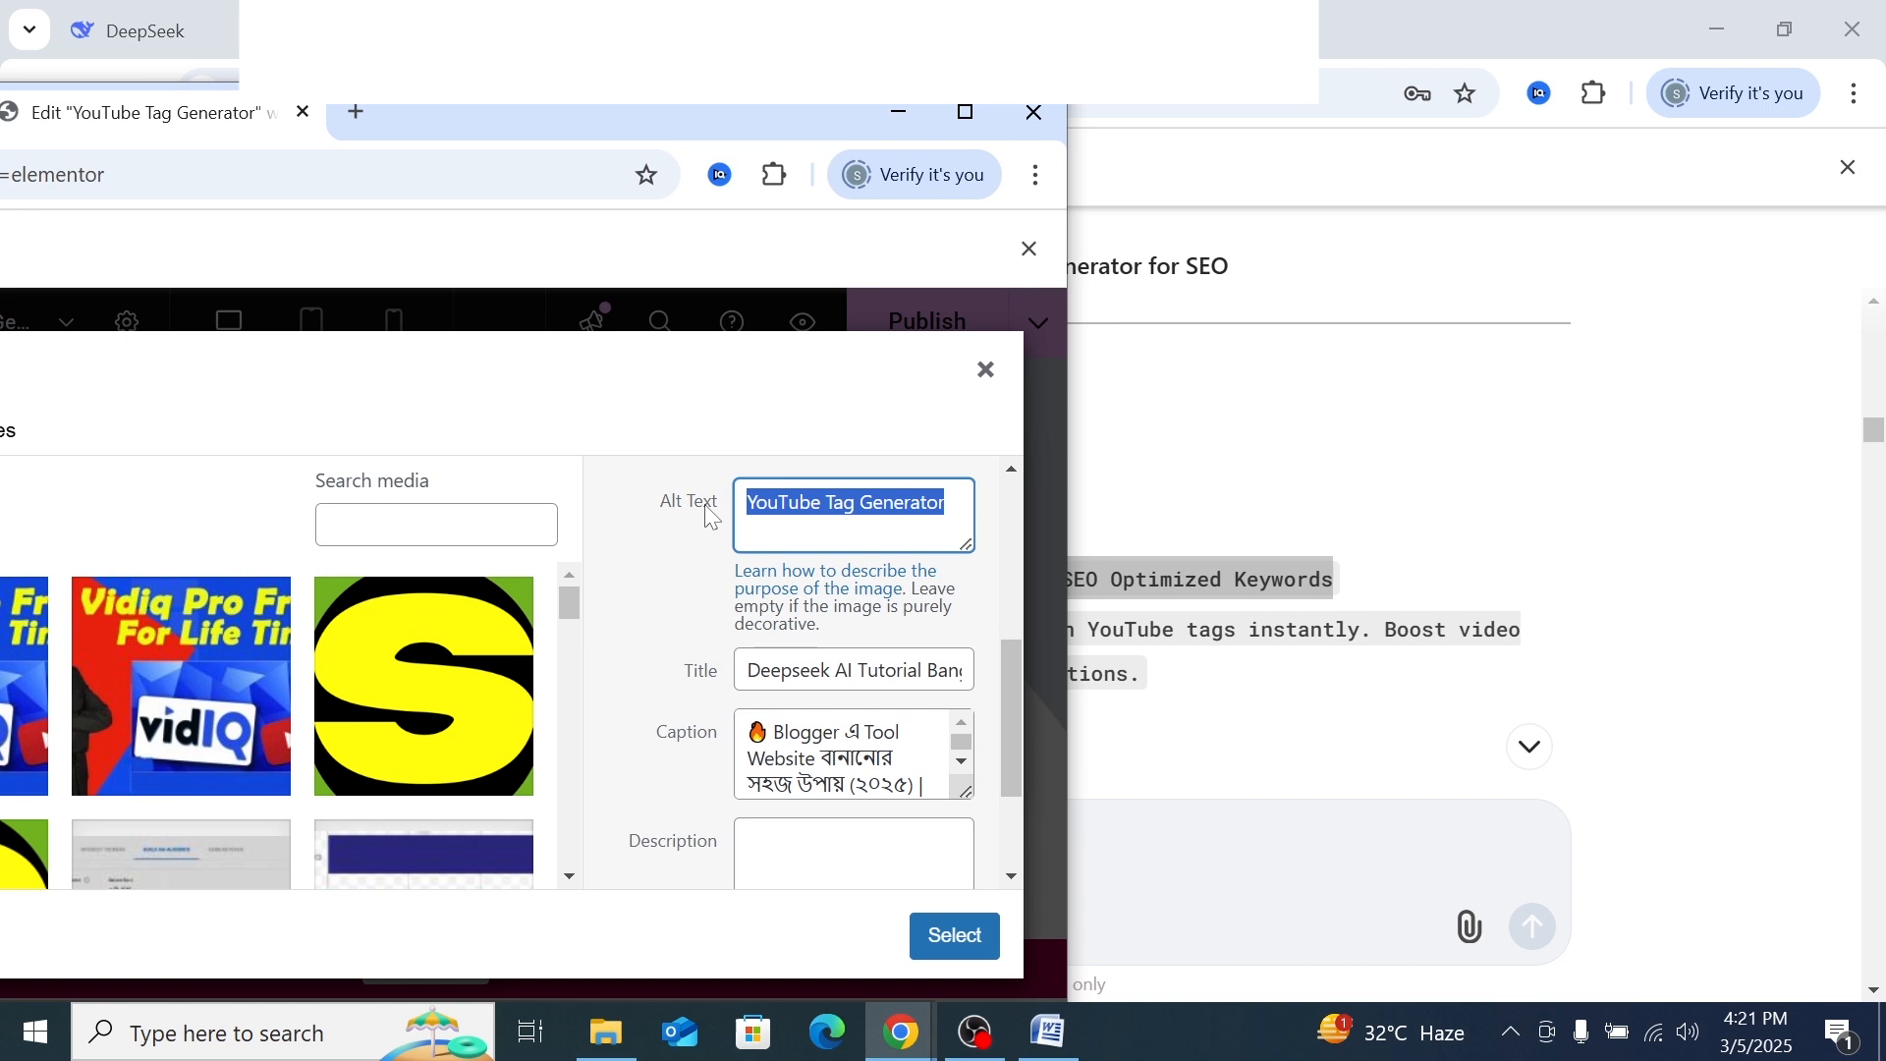
right_click(801, 502)
left_click(850, 442)
left_click(842, 502)
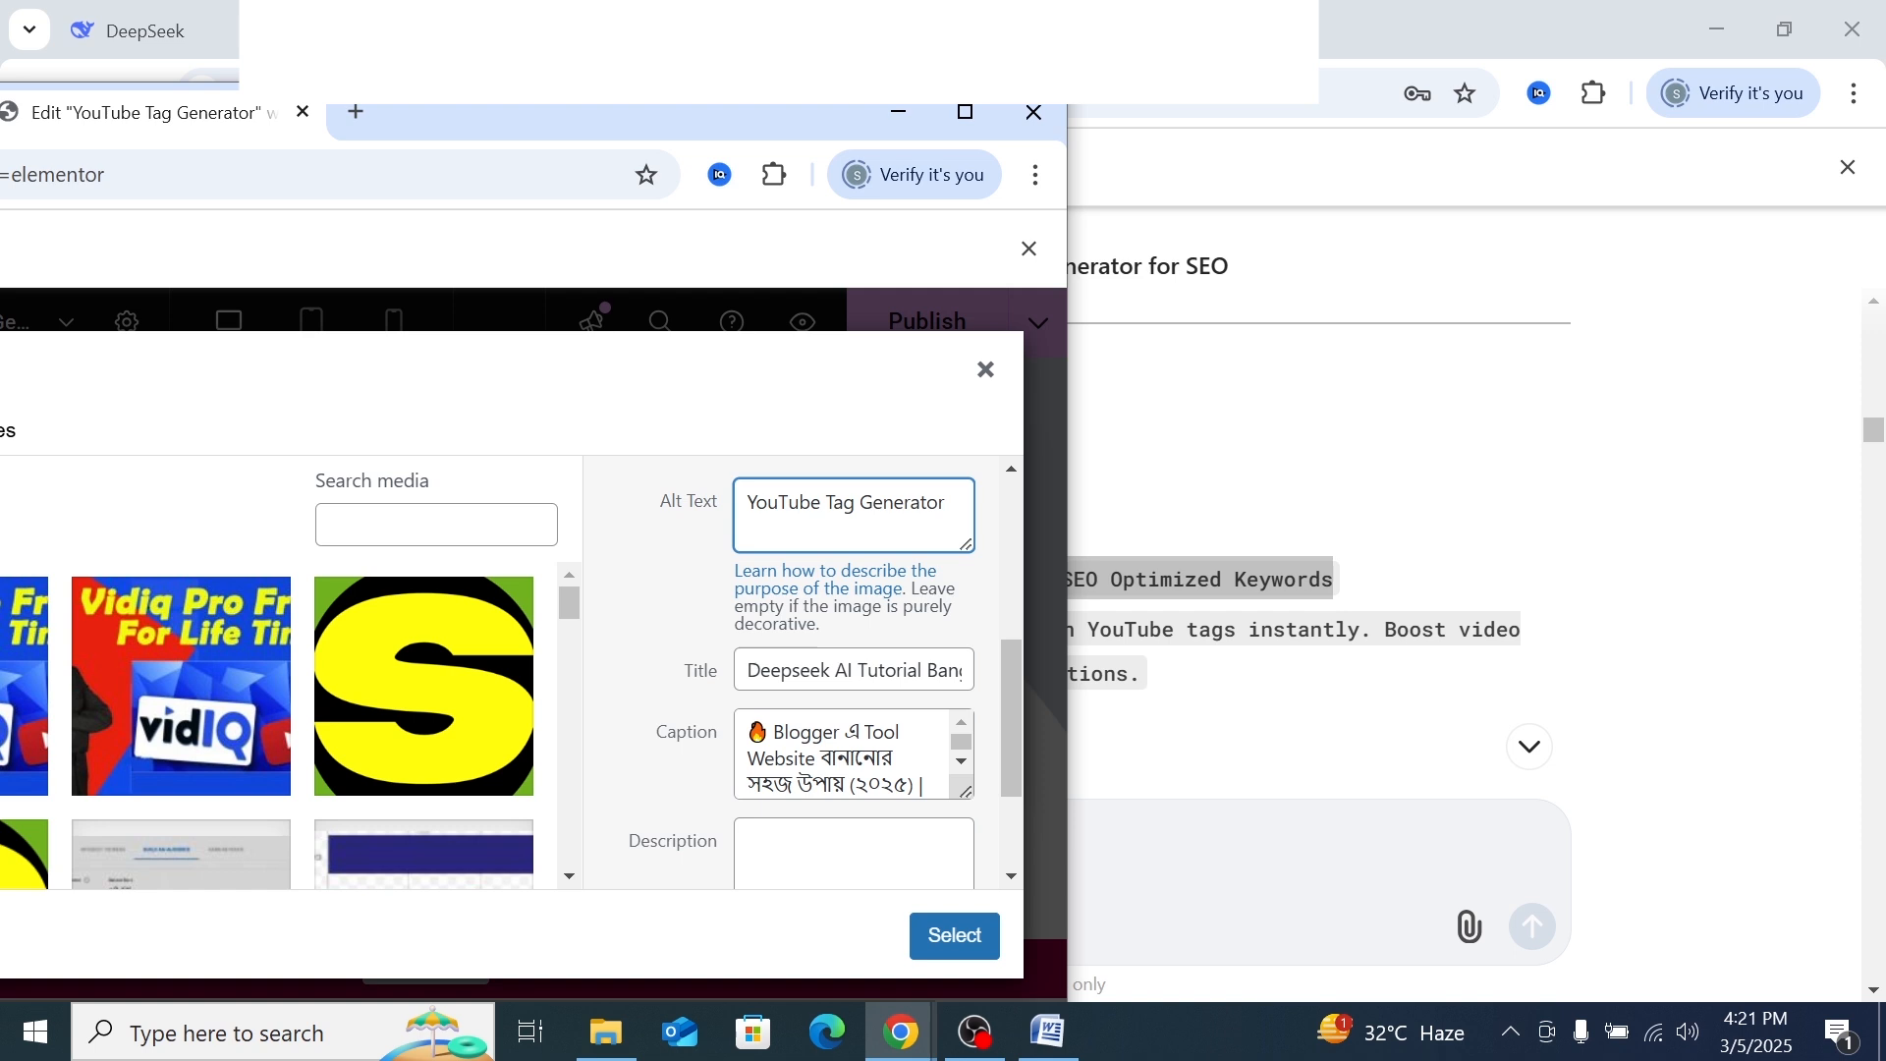
Replace the uploaded image's existing title with "YouTube Tag Generator"
double_click(783, 673)
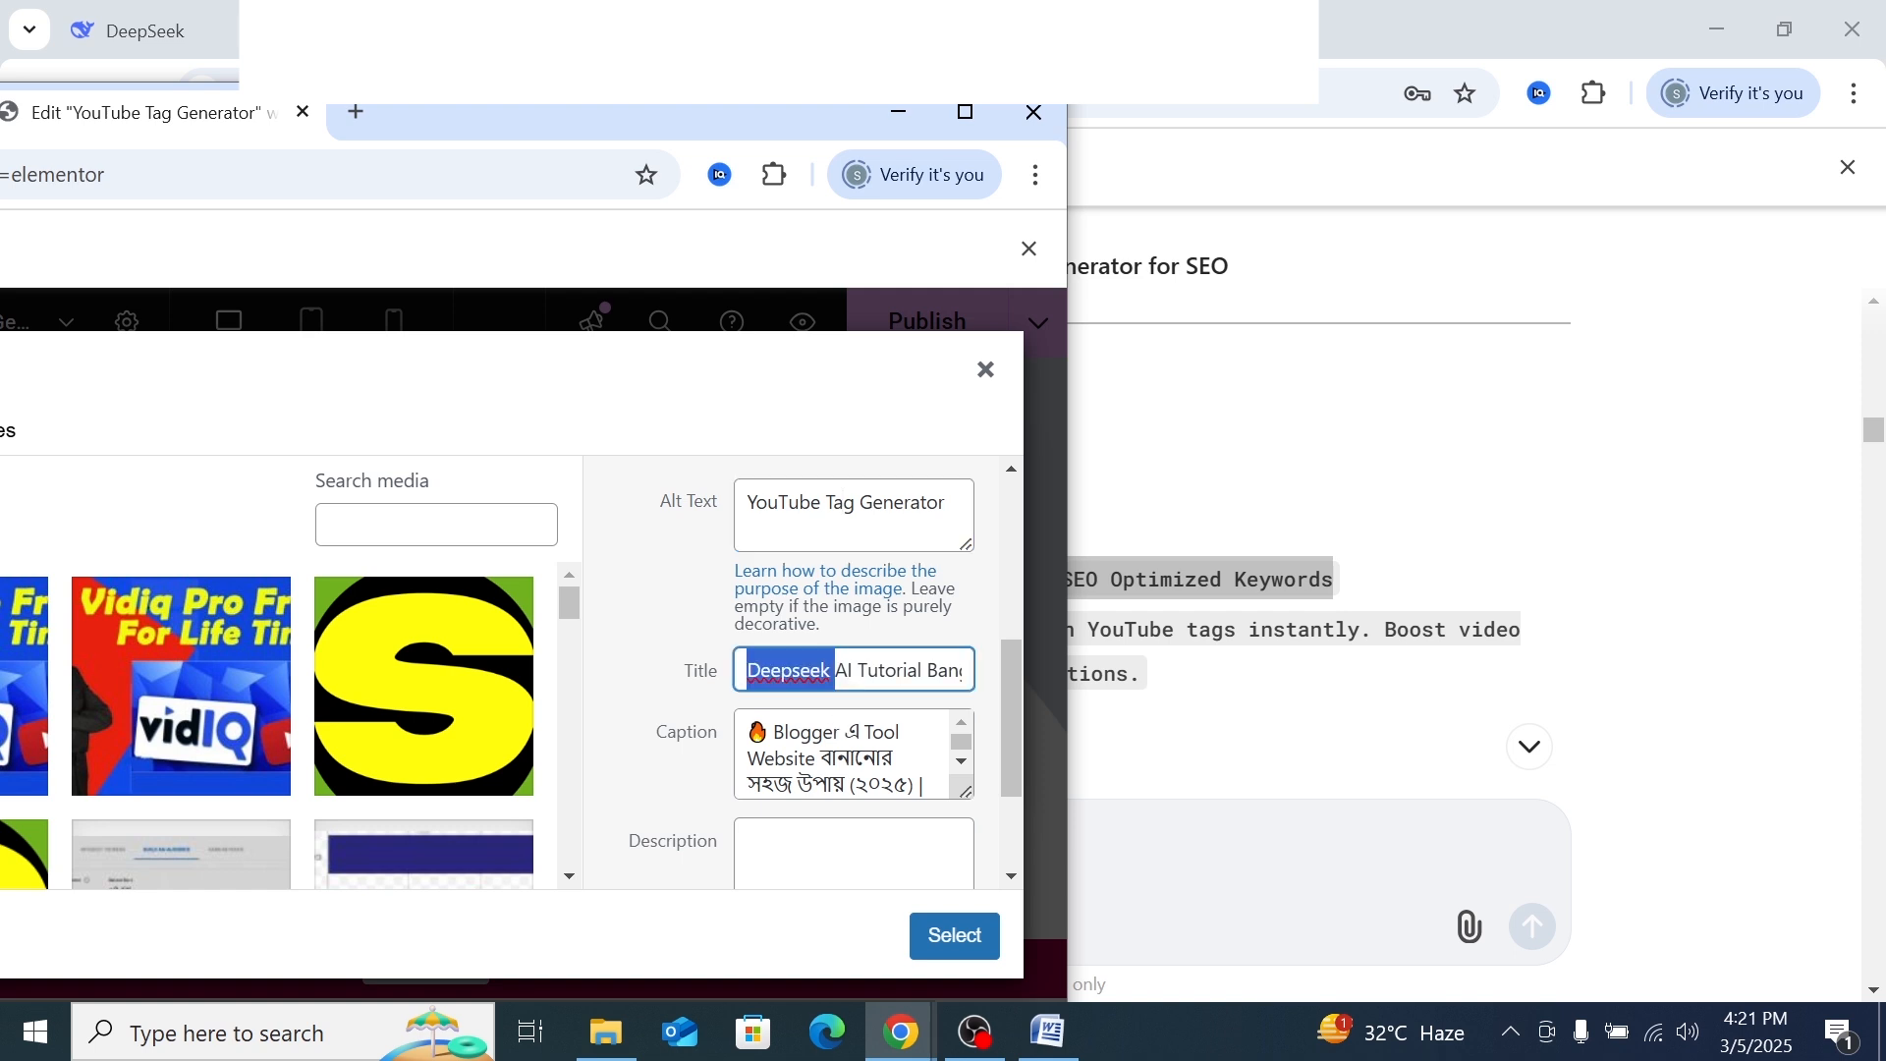
left_click_drag(783, 673, 988, 686)
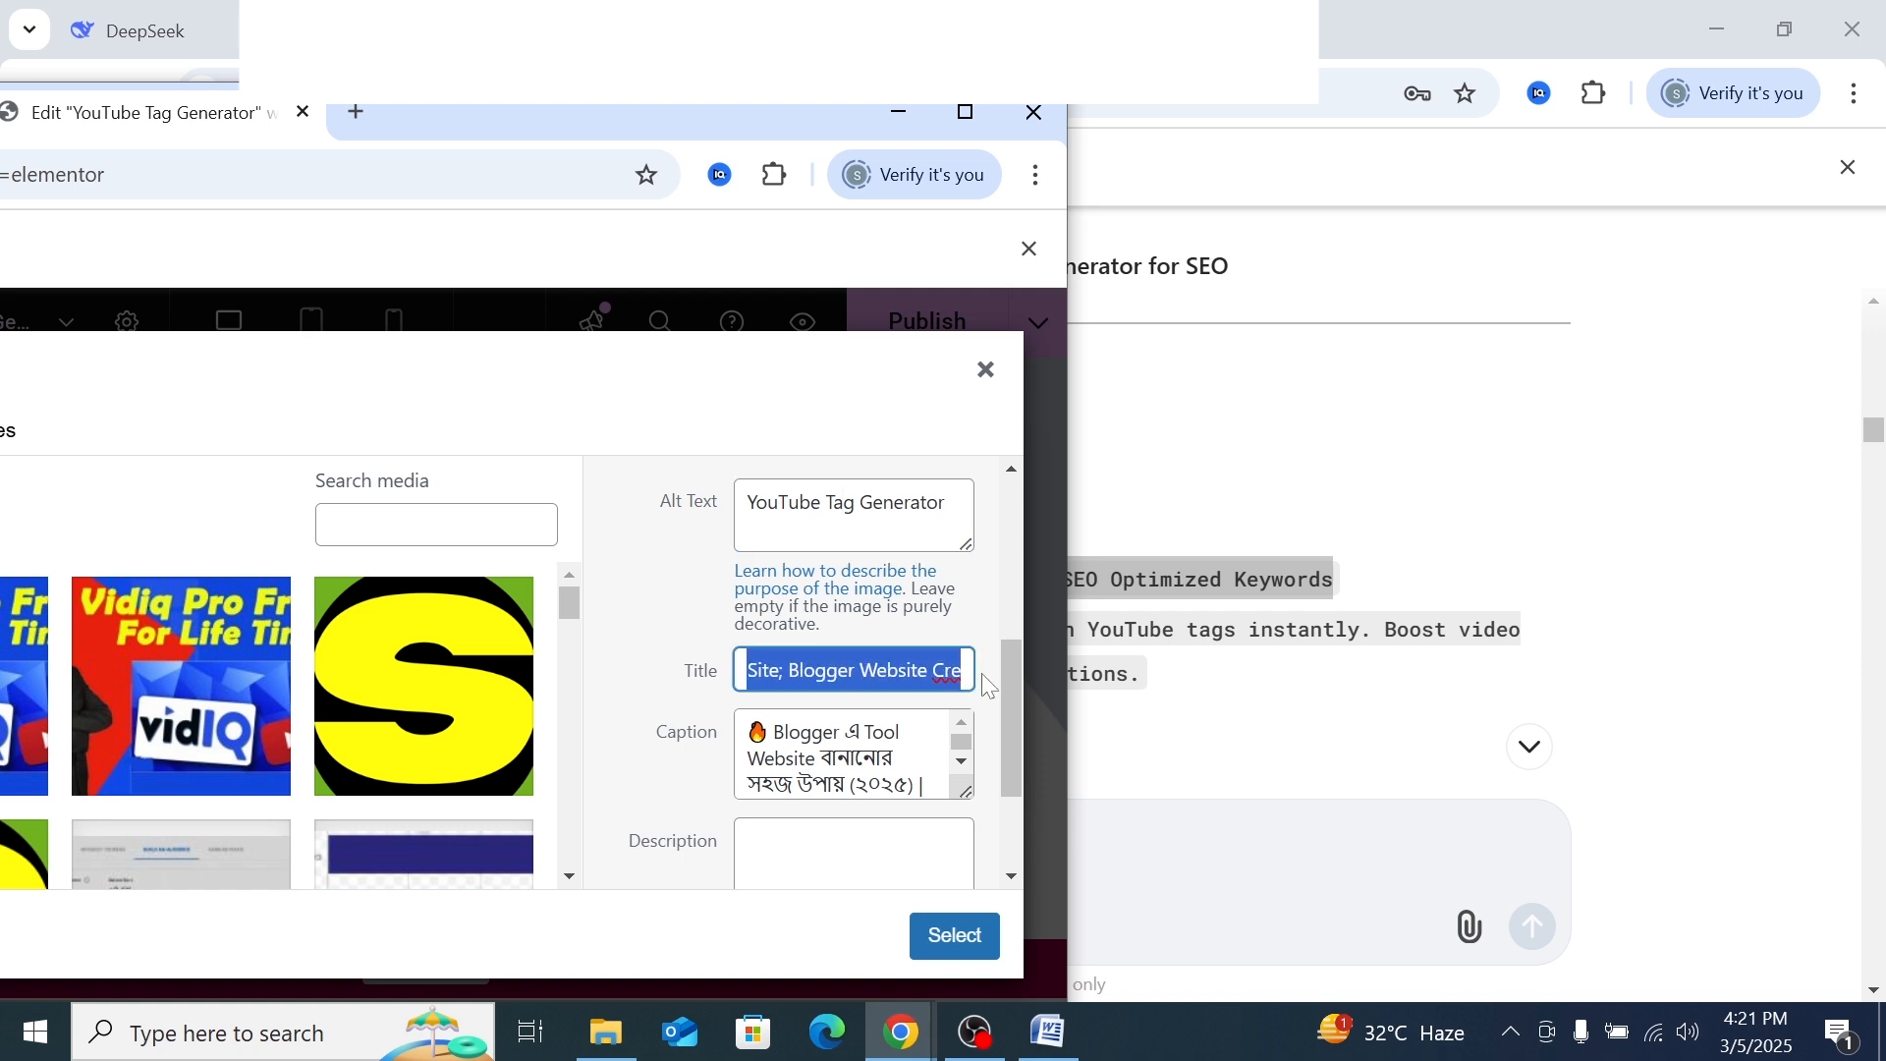
key("BackSpace")
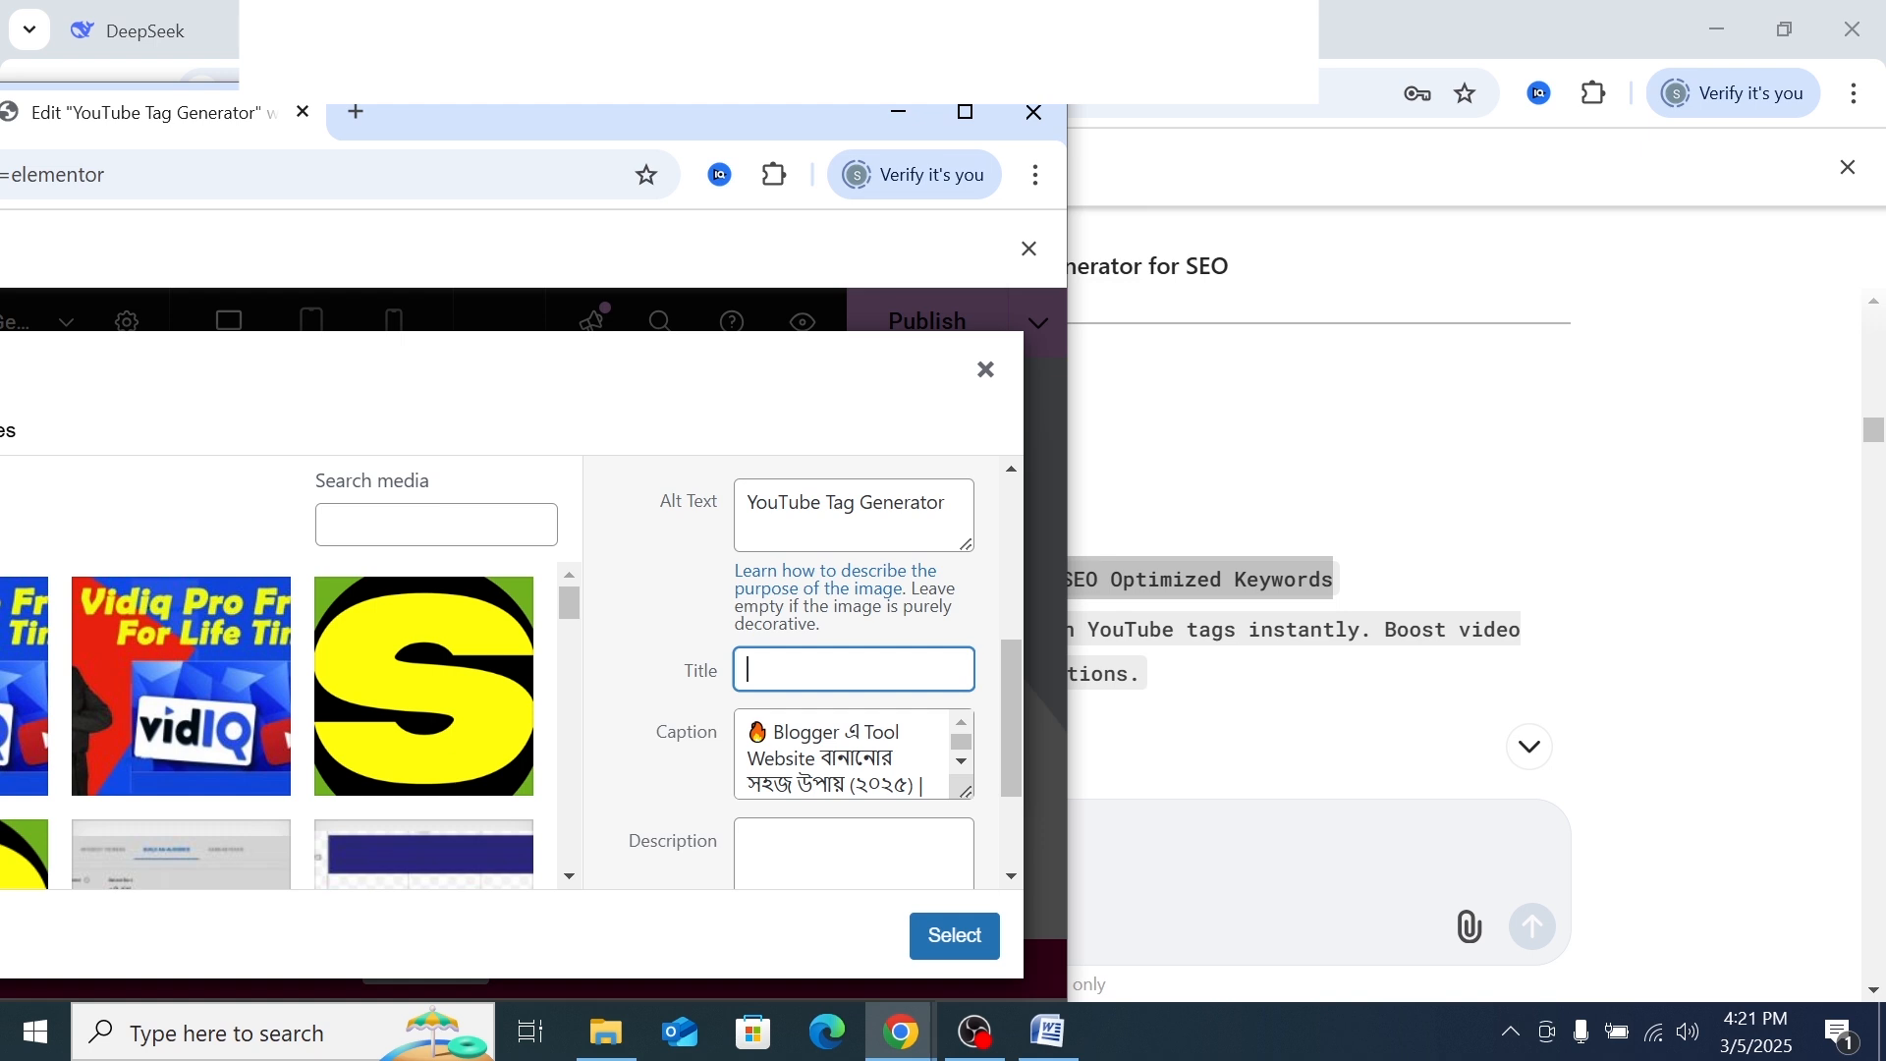
right_click(828, 674)
left_click(854, 330)
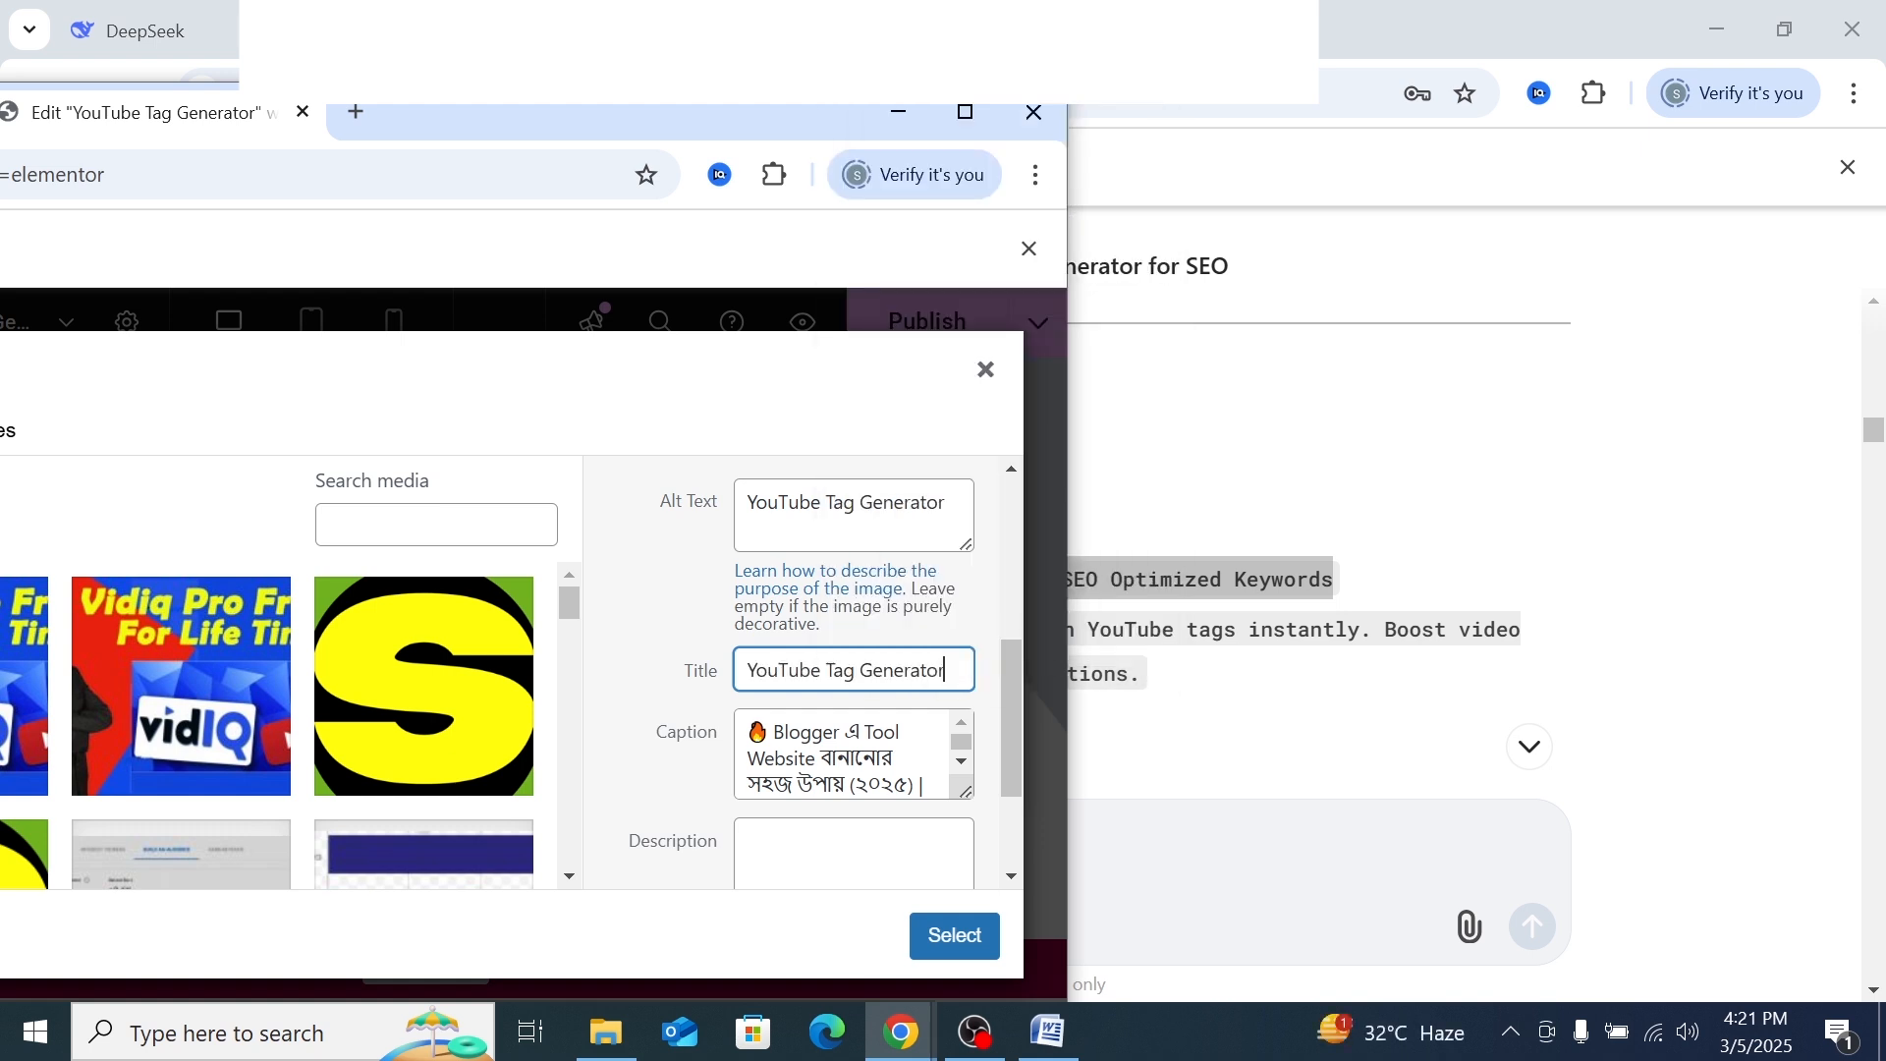
Replace the uploaded image's Bangla caption with "YouTube Tag Generator"
scroll(842, 755, "down", 3)
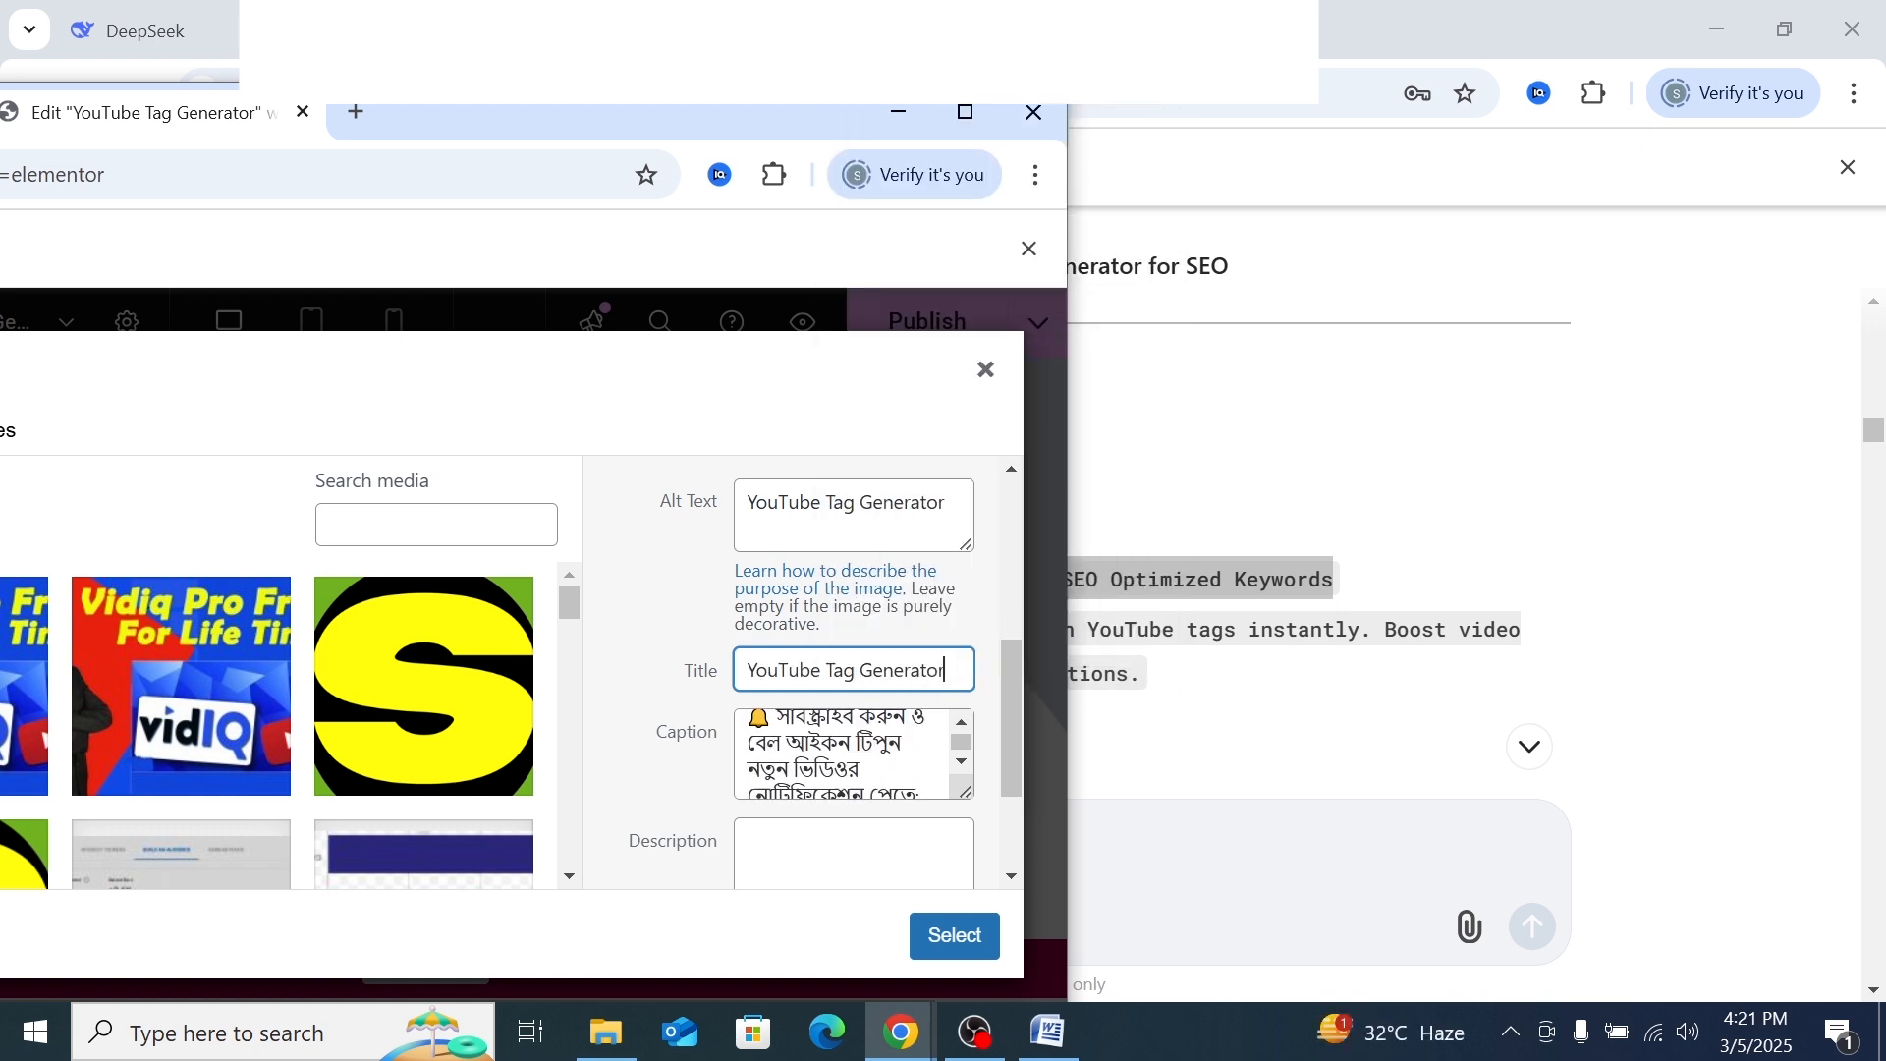
left_click(847, 742)
key("ctrl+a")
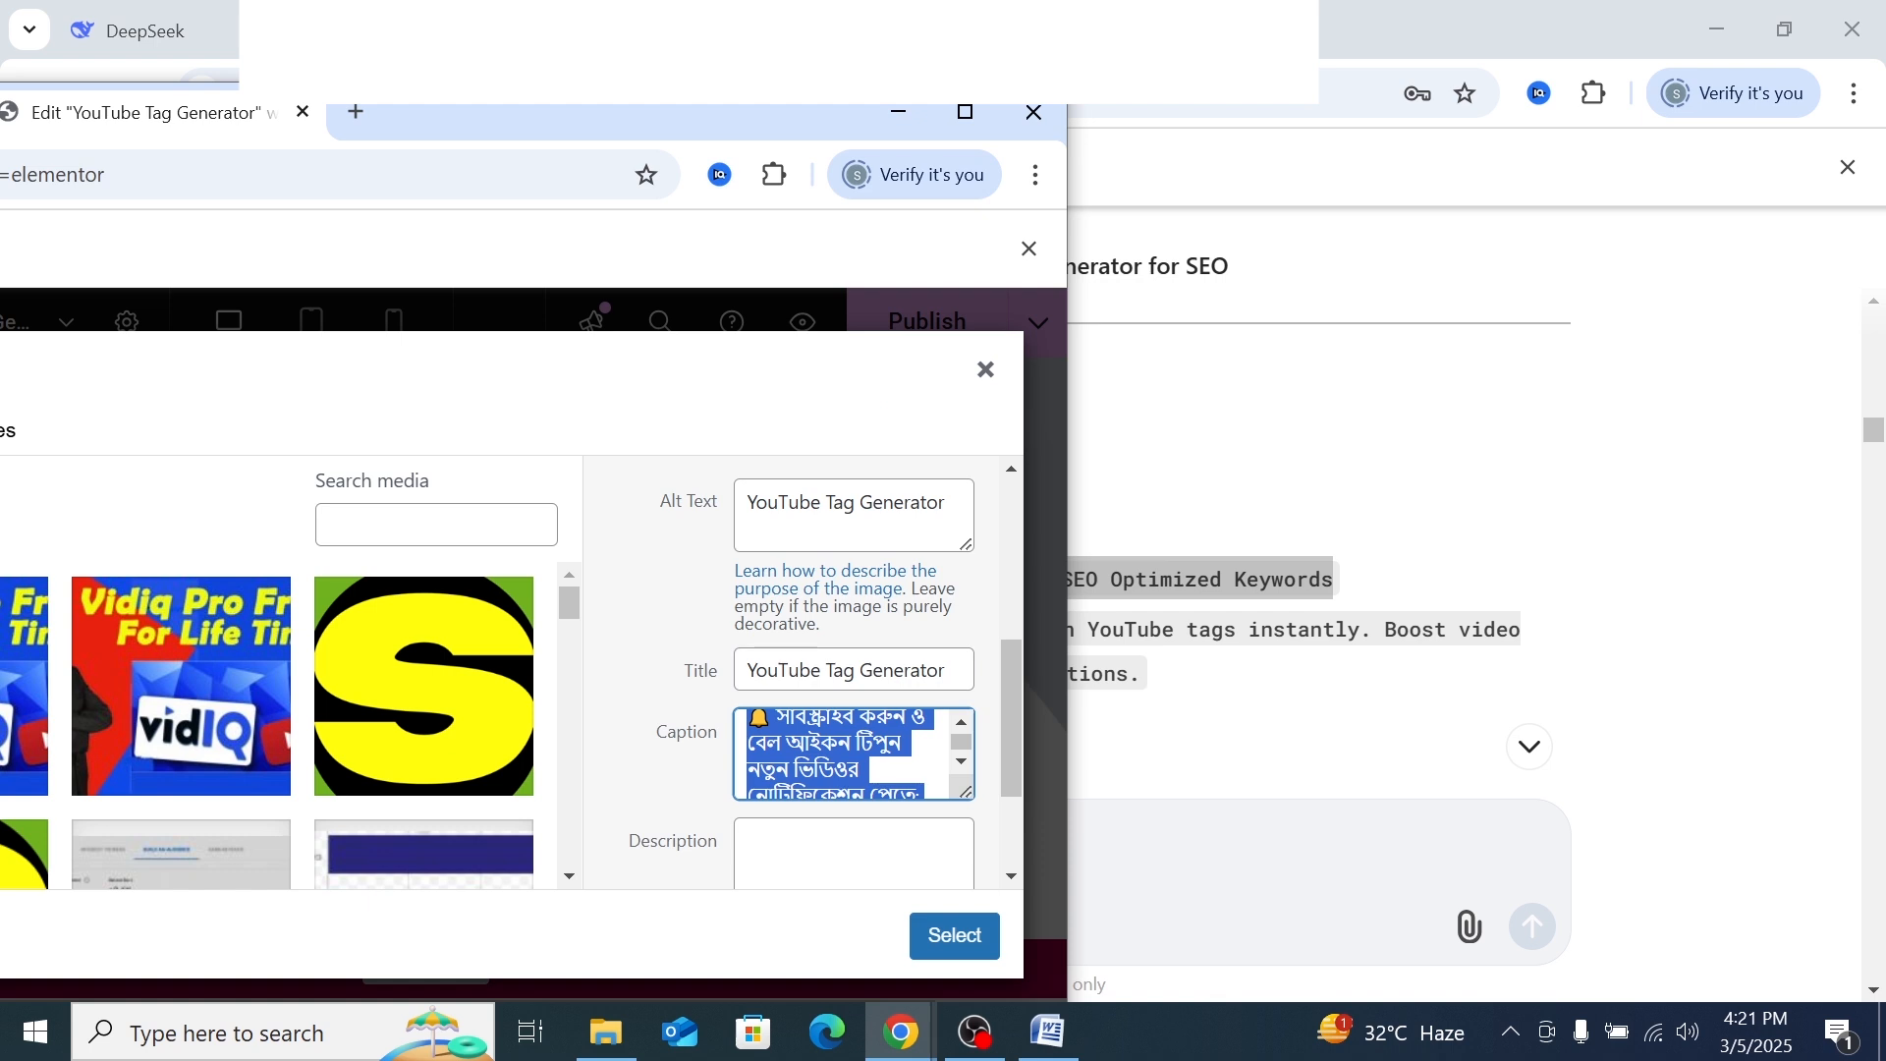
key("BackSpace")
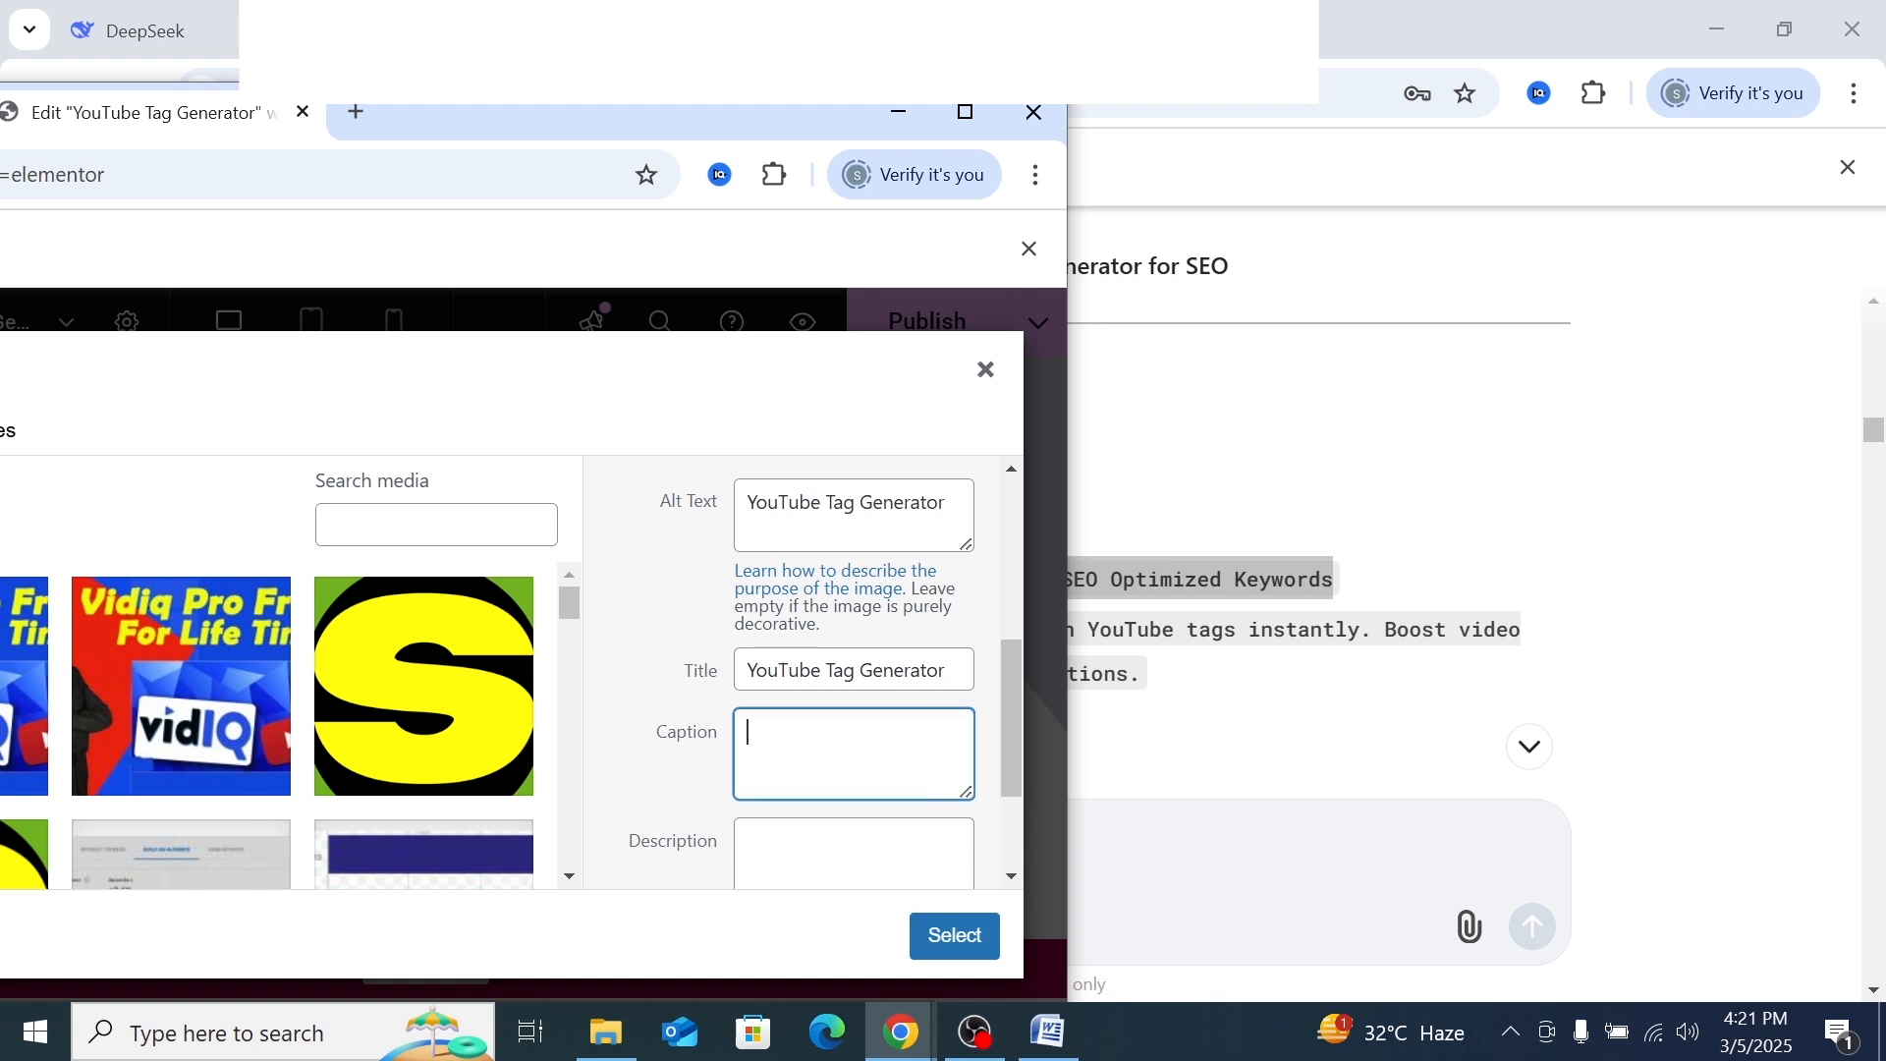
right_click(835, 755)
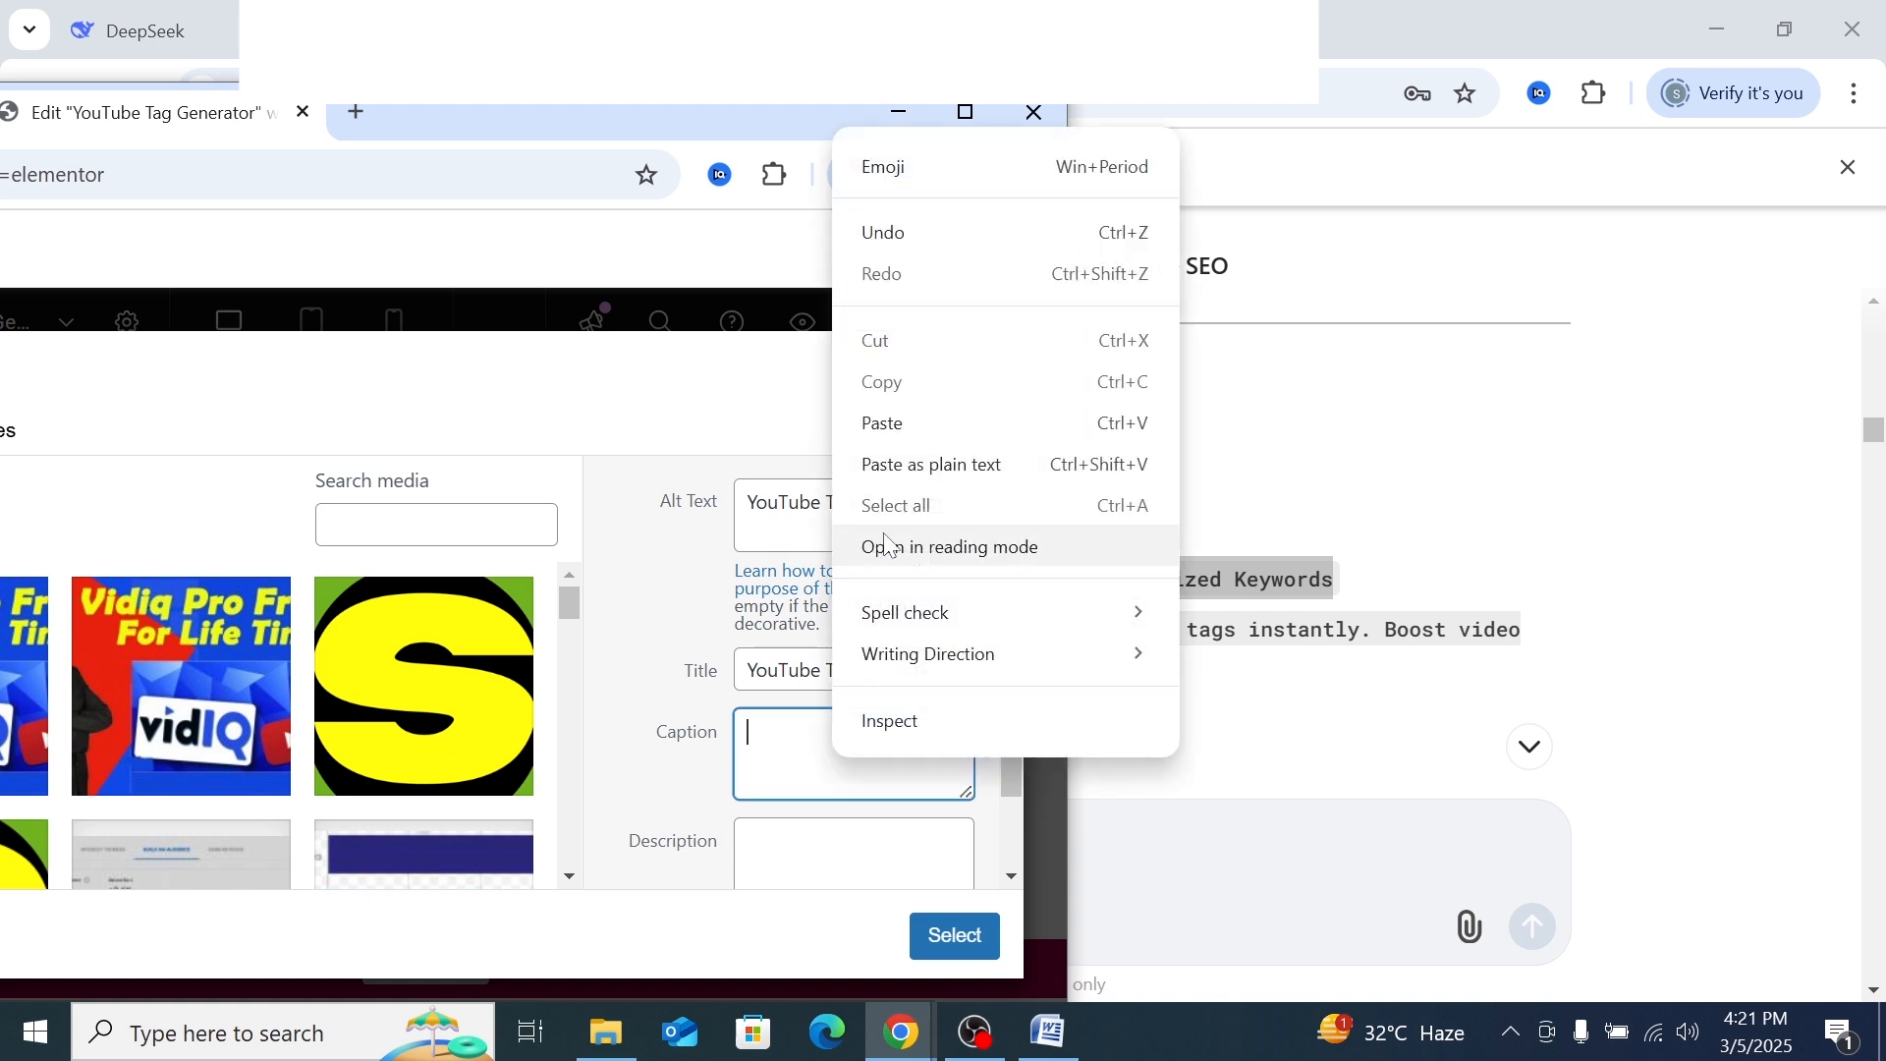
left_click(887, 425)
Set the uploaded thumbnail's description to "YouTube Tag Generator" and insert the image into the page's image widget
scroll(842, 783, "down", 1)
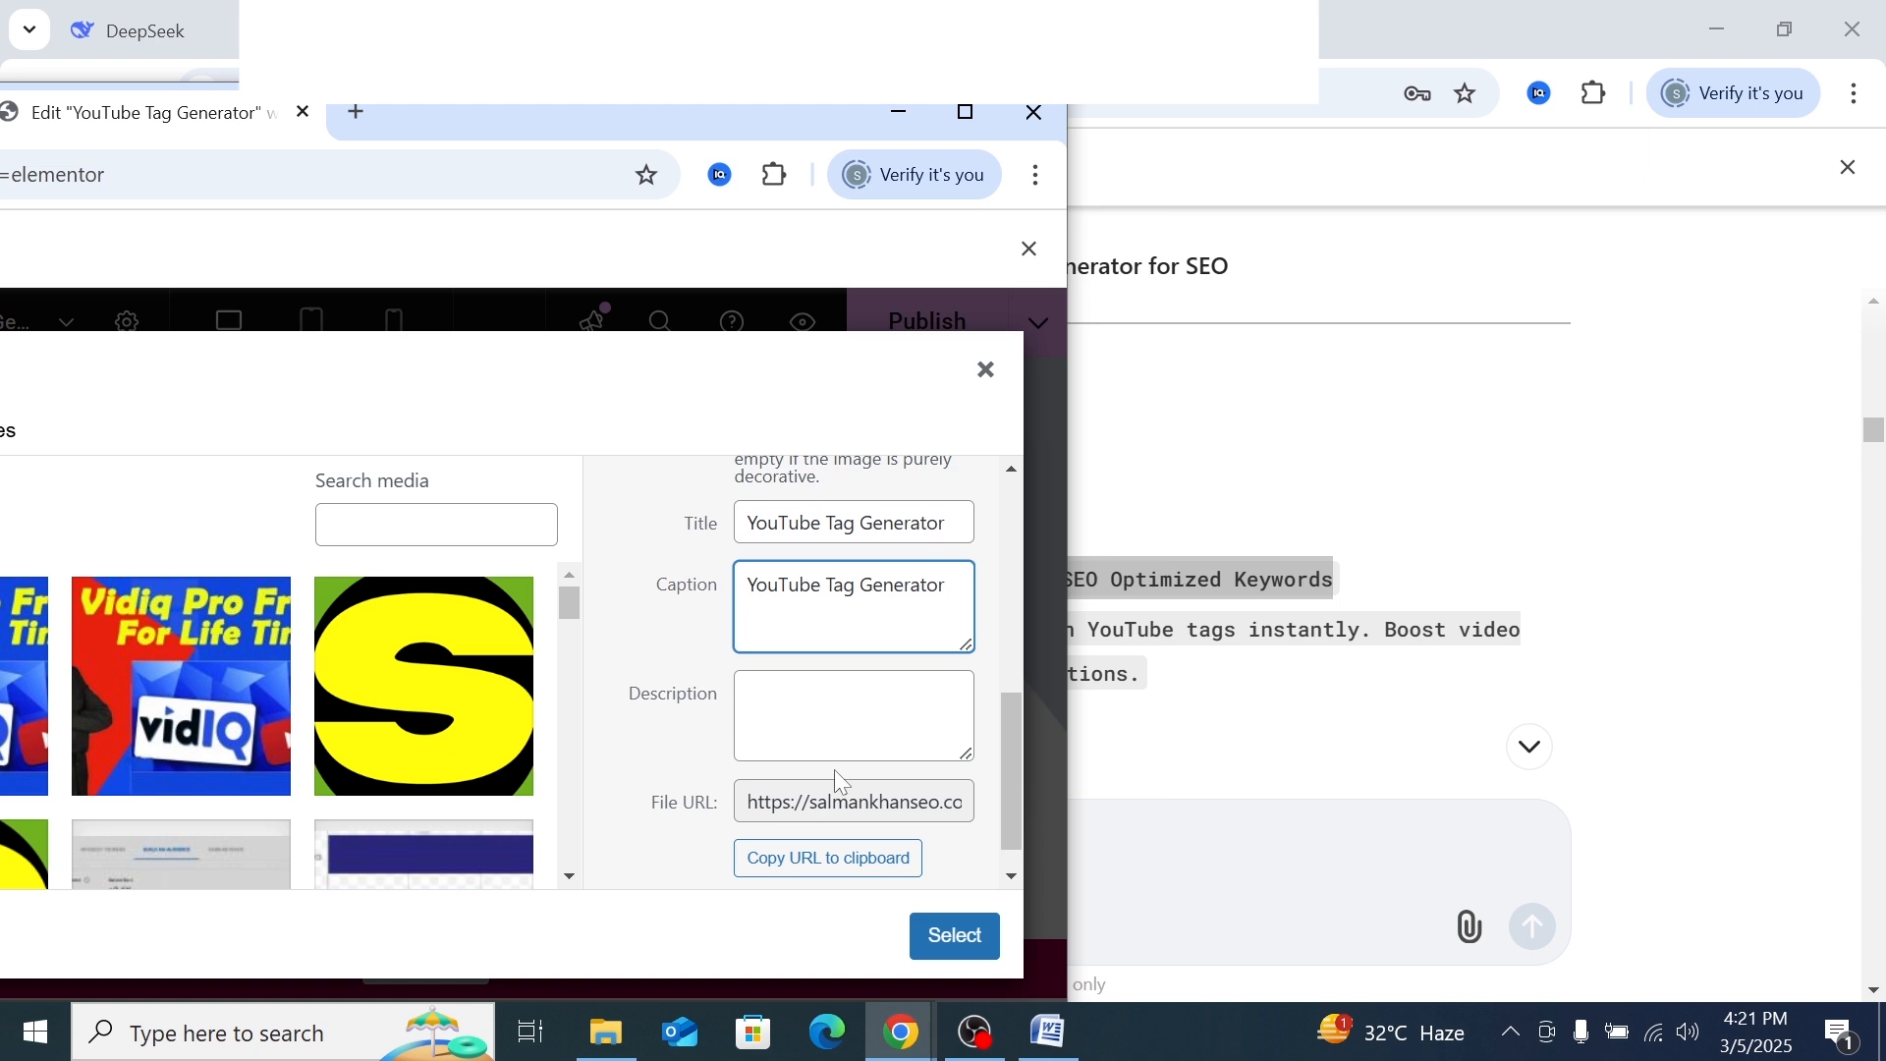
right_click(823, 732)
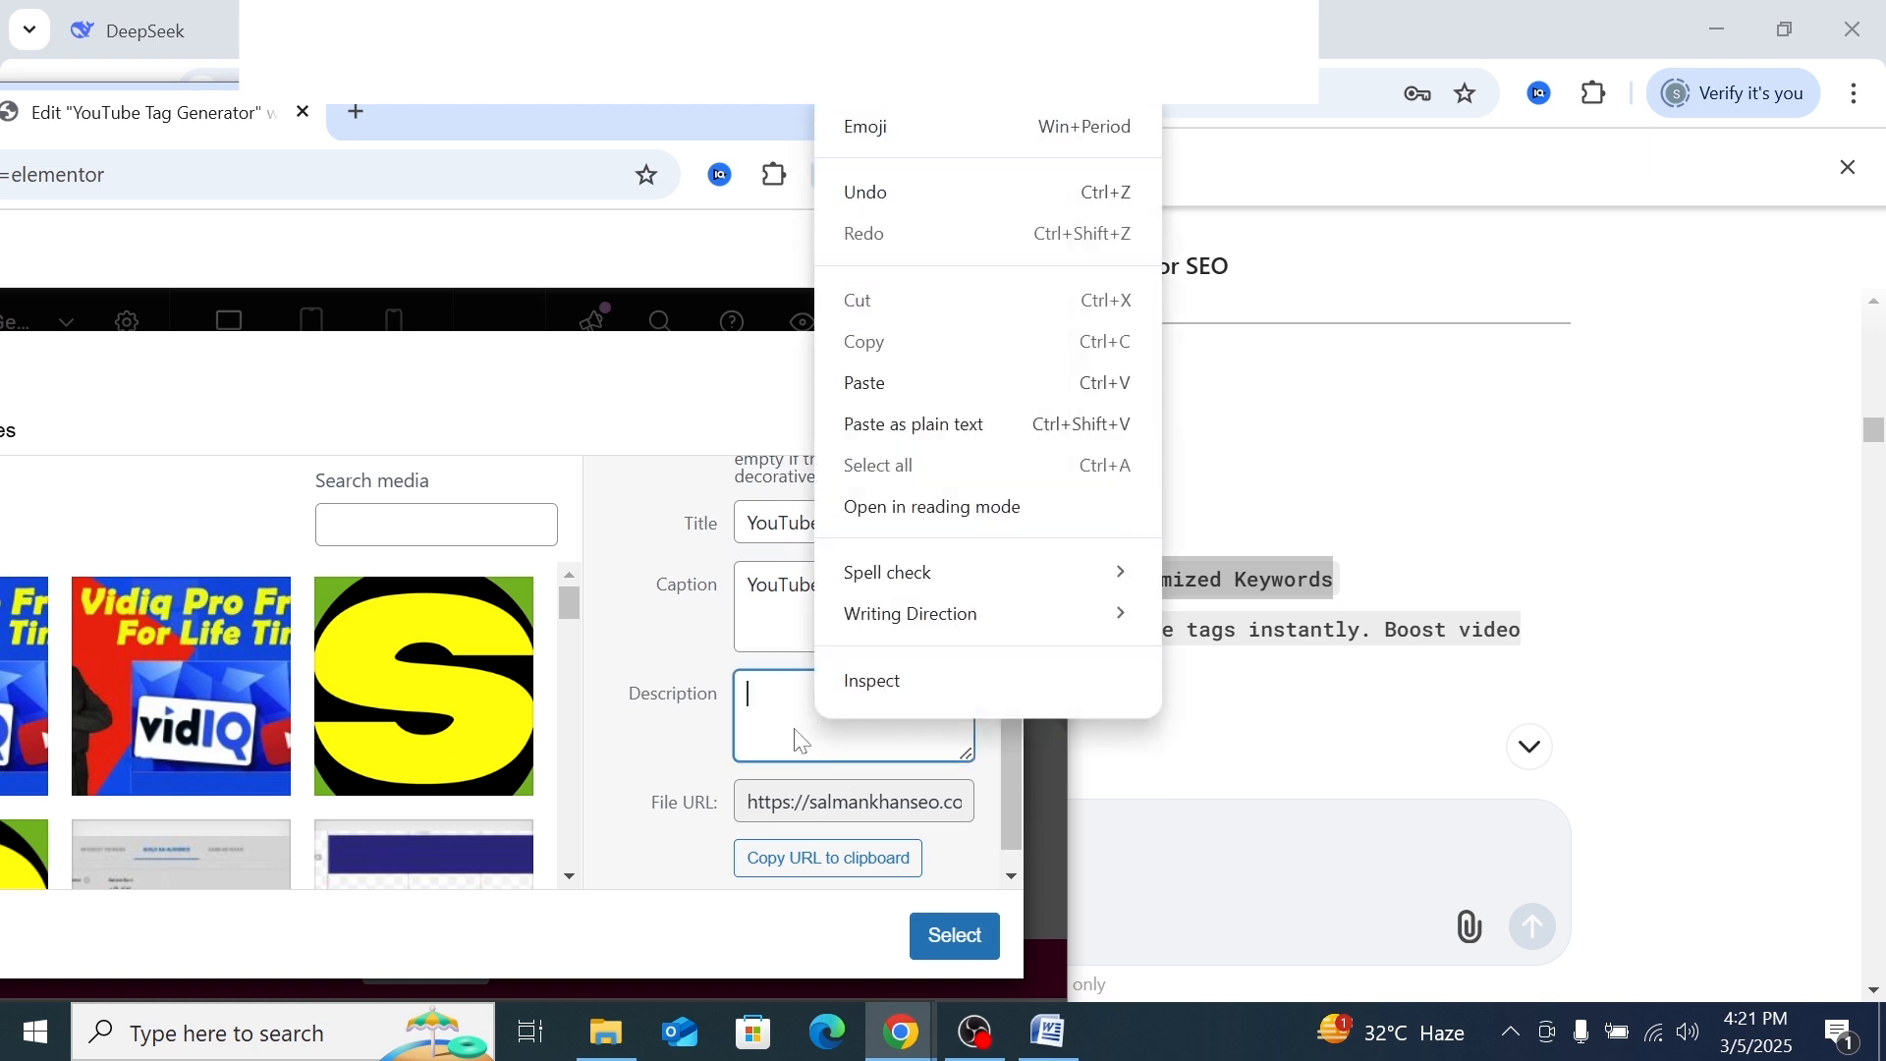
left_click(867, 383)
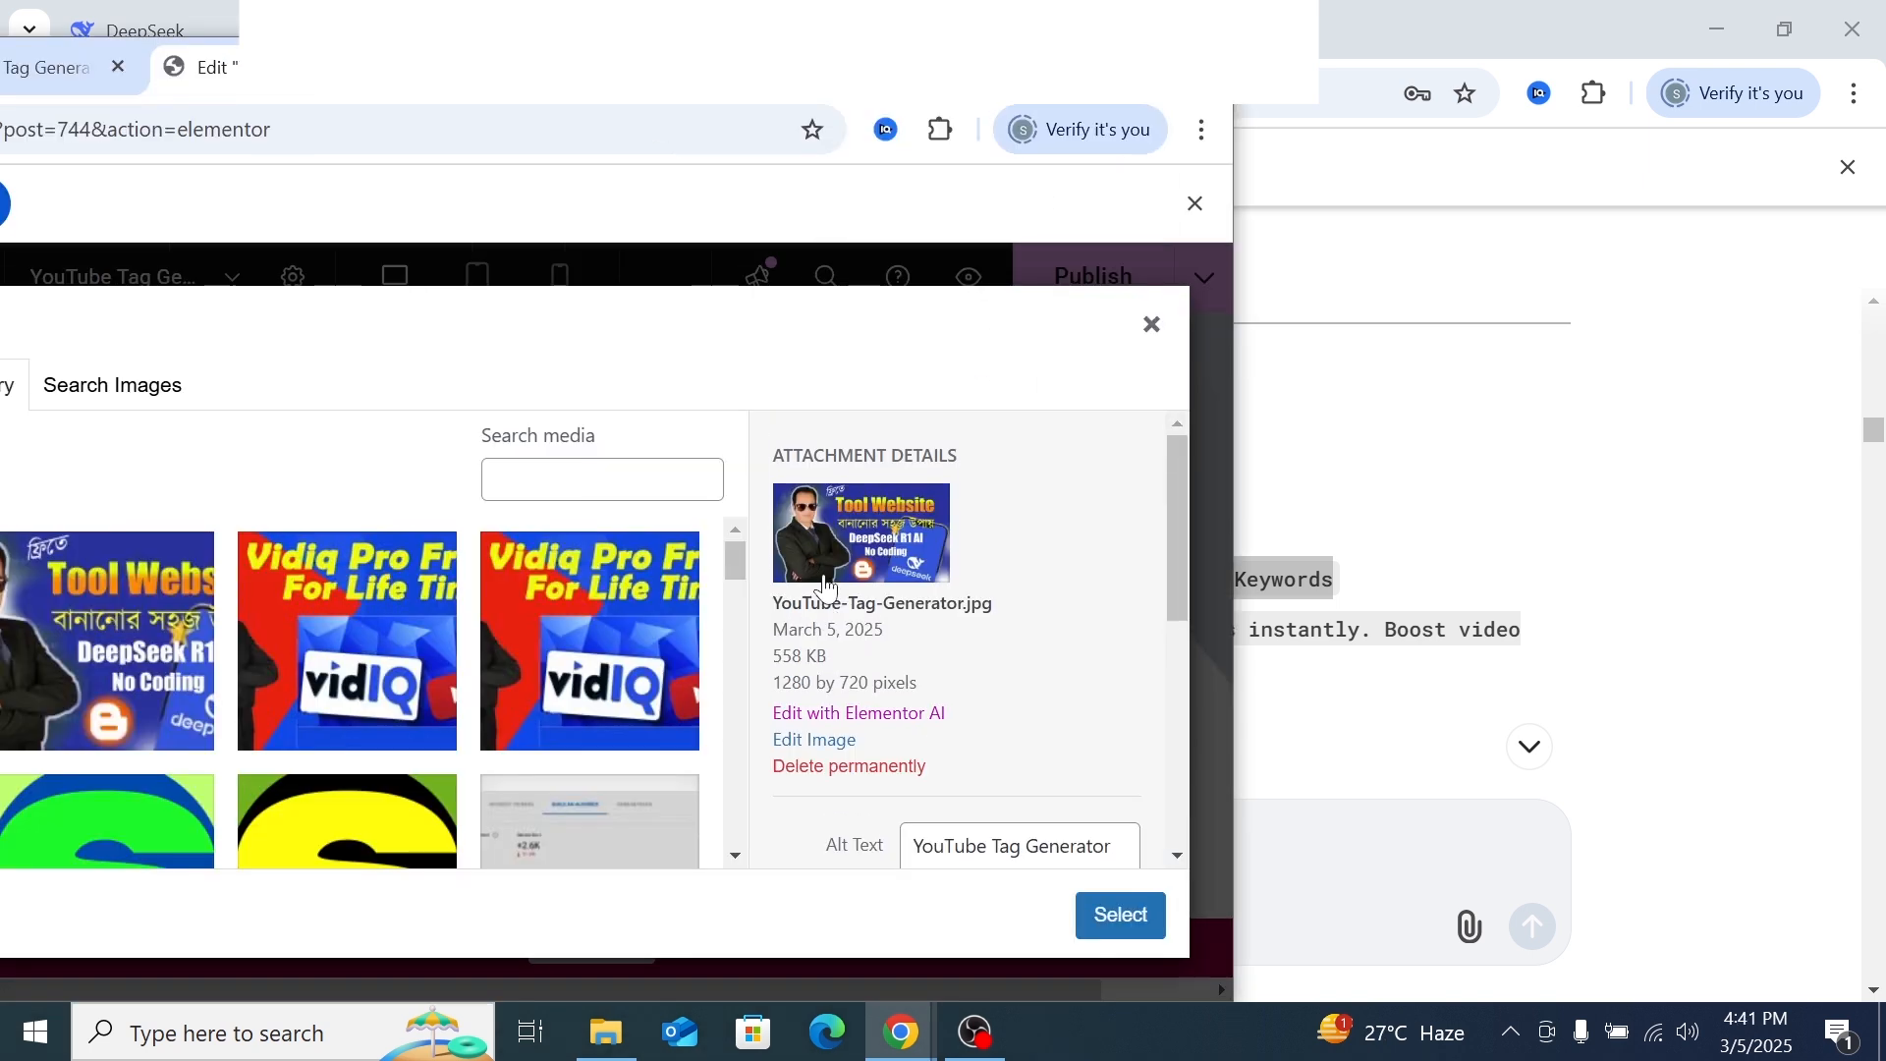
left_click(1121, 916)
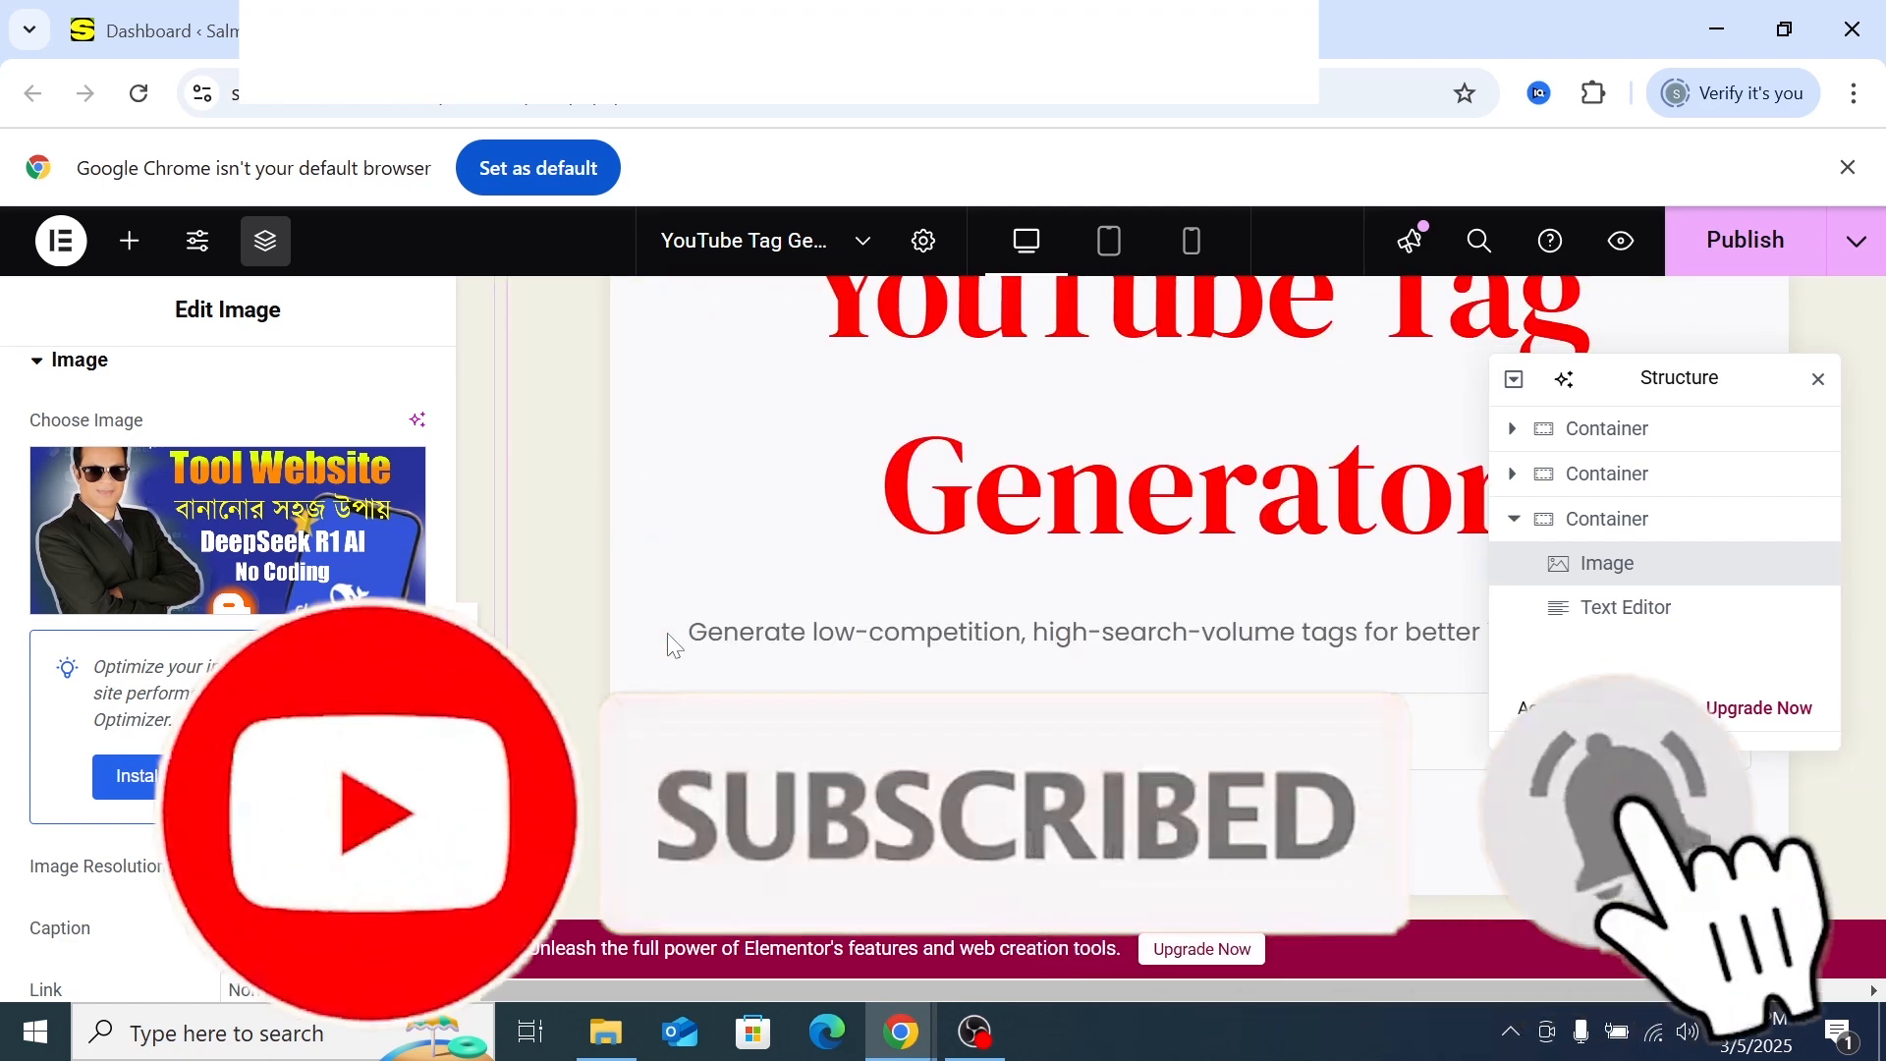
Publish the page with the newly inserted image
scroll(668, 635, "up", 1)
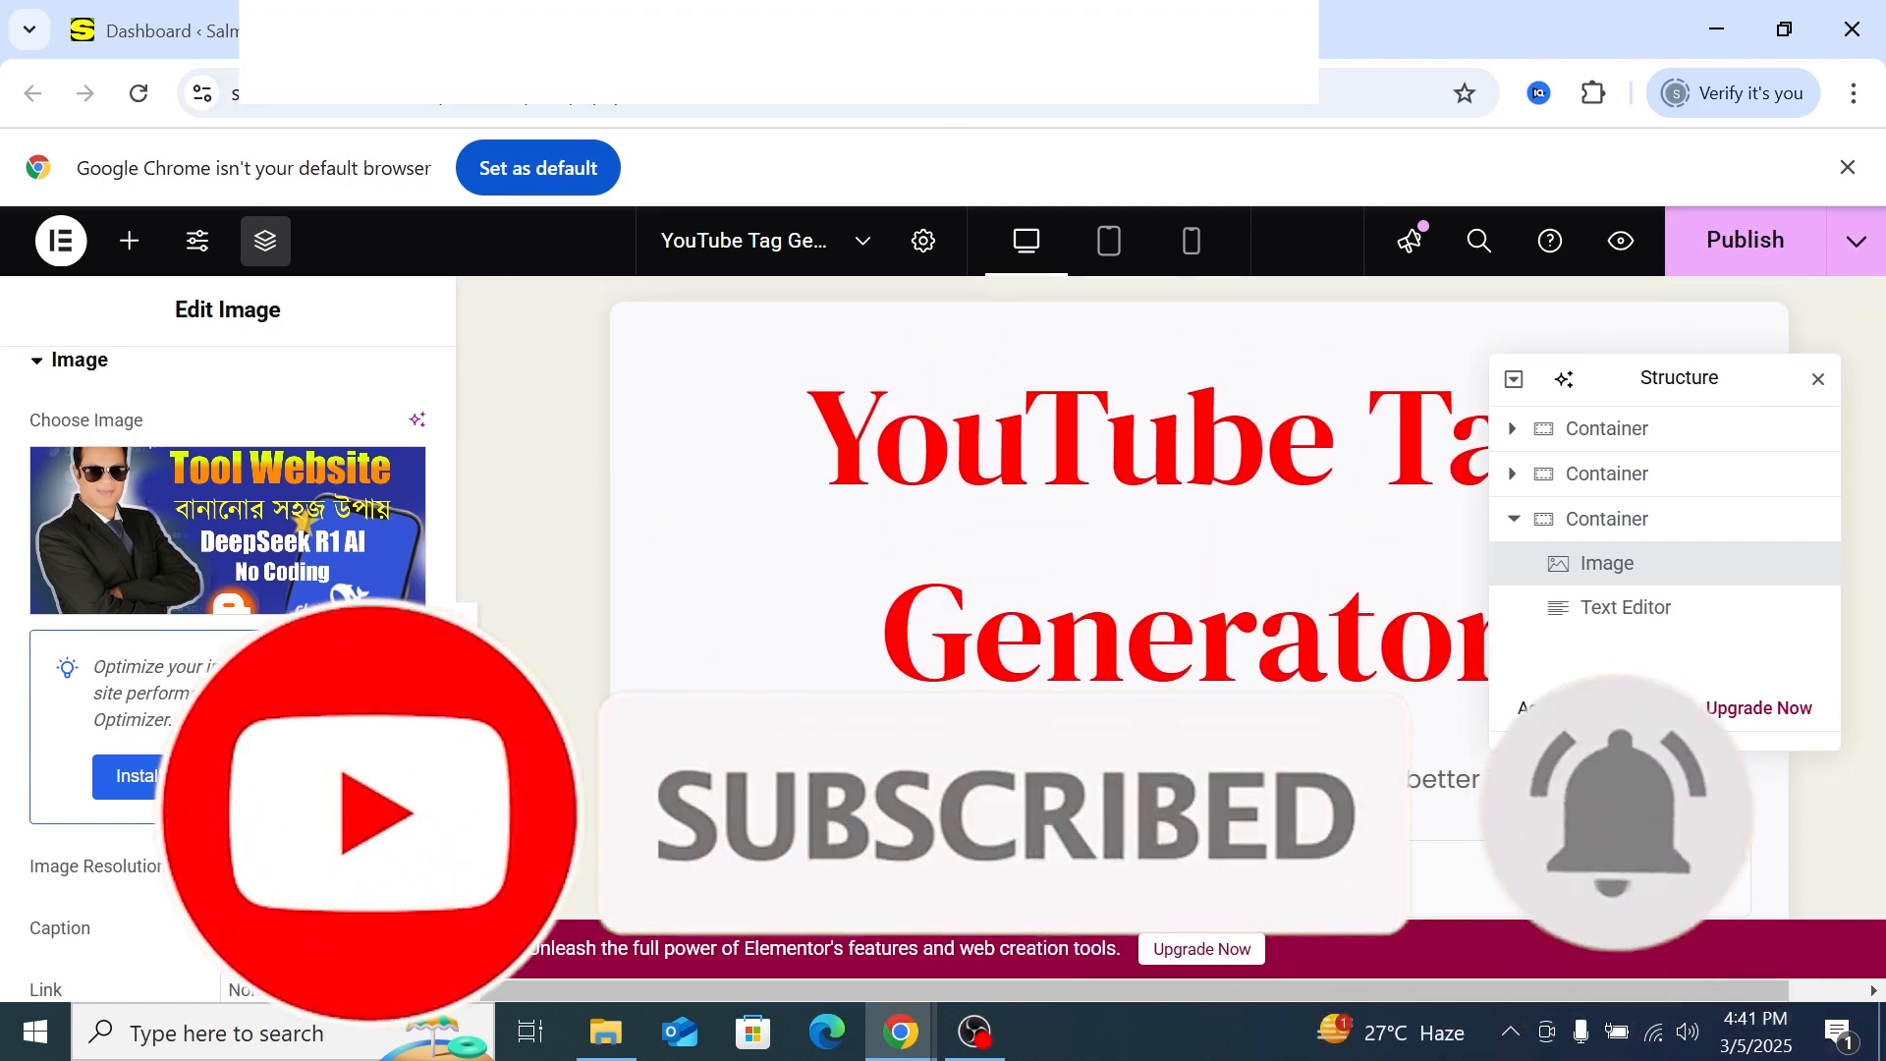
left_click_drag(1257, 36, 514, 155)
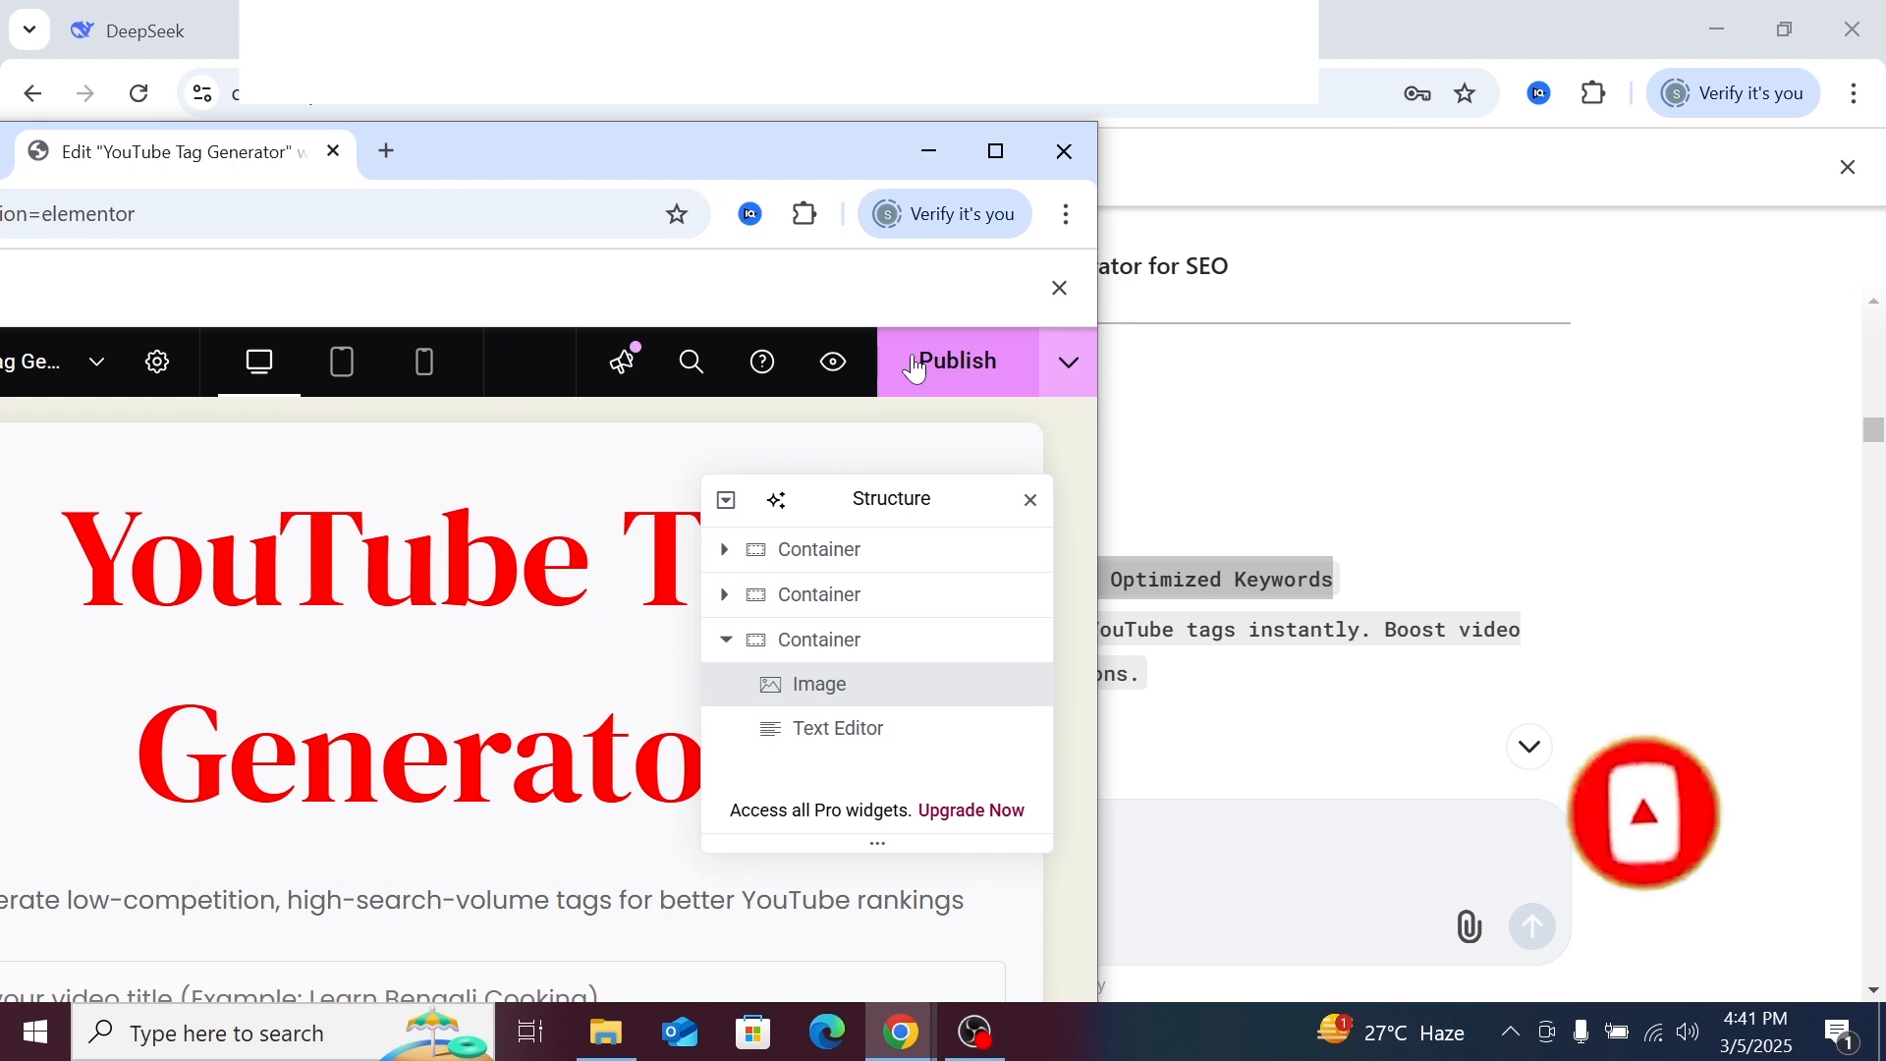
left_click(971, 361)
left_click_drag(730, 144, 730, 3)
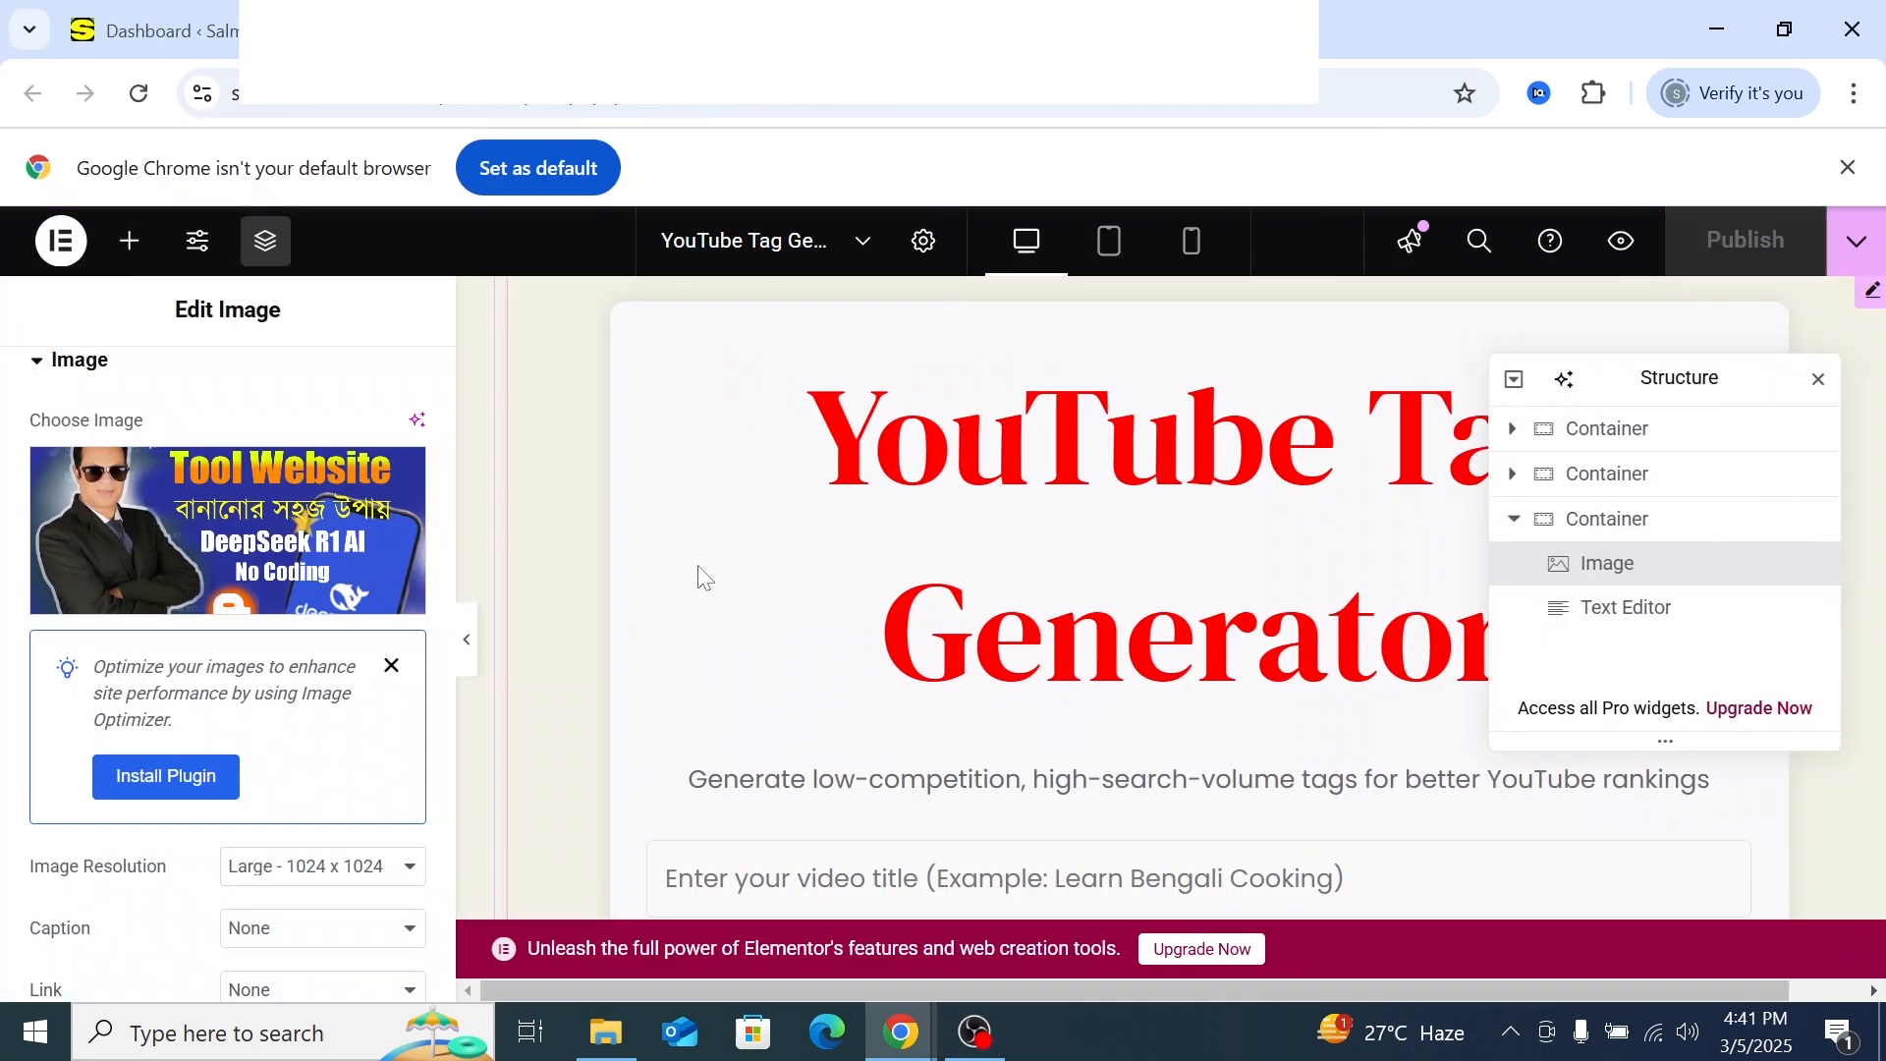
Try the Thumbnail - 150 x 150 resolution for the inserted image and check its size on the page
scroll(656, 559, "down", 15)
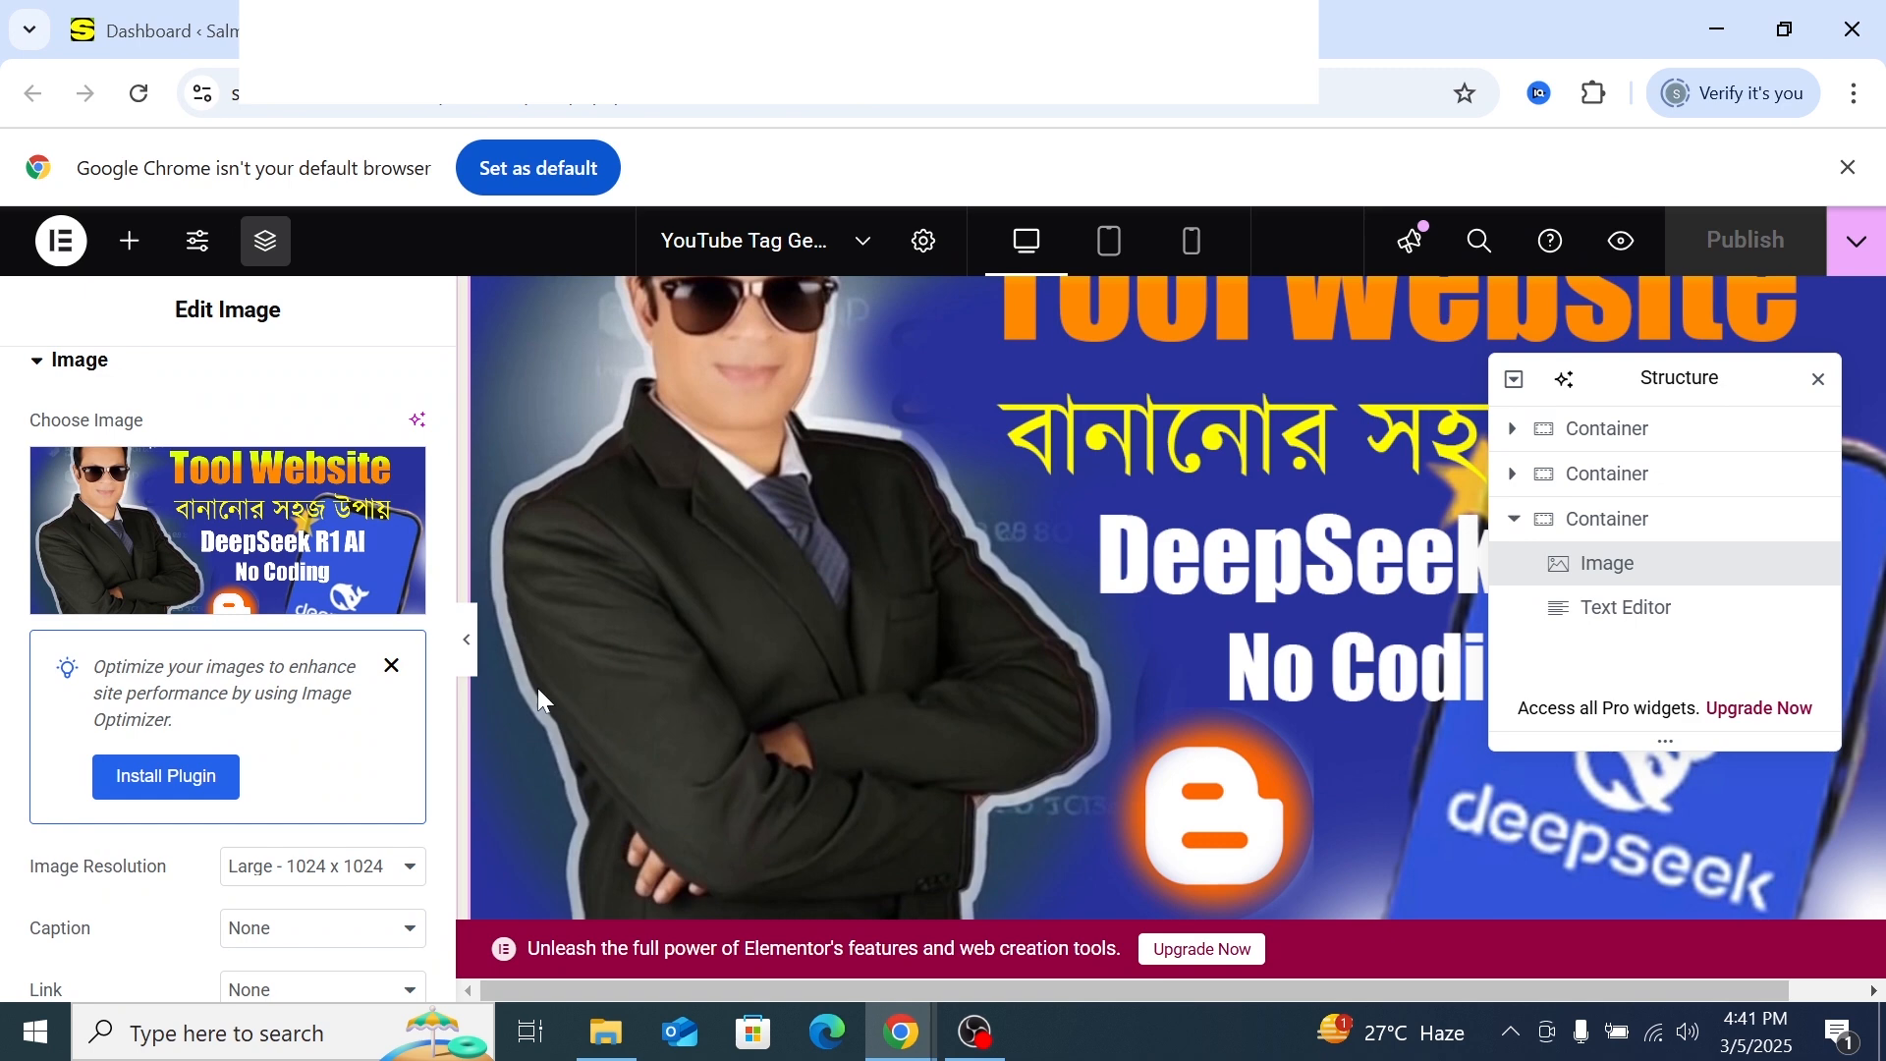
scroll(337, 716, "down", 2)
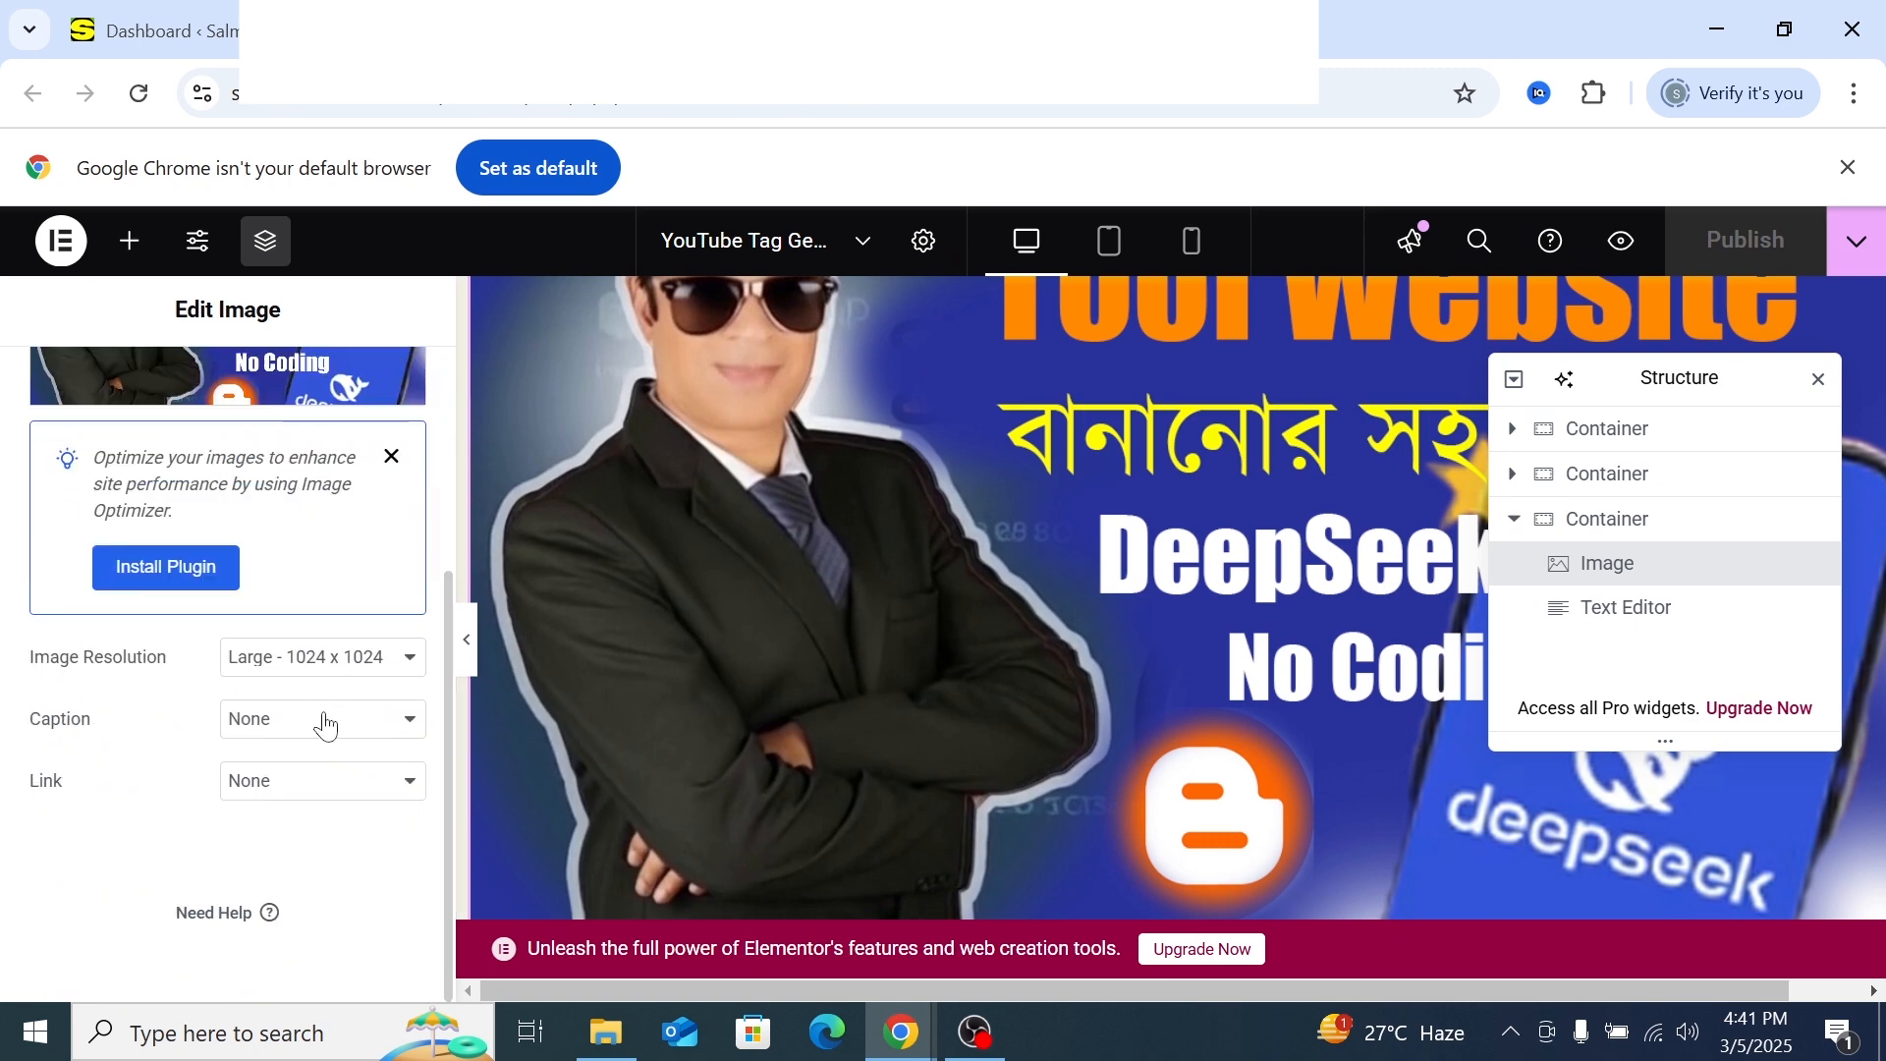
scroll(660, 676, "up", 4)
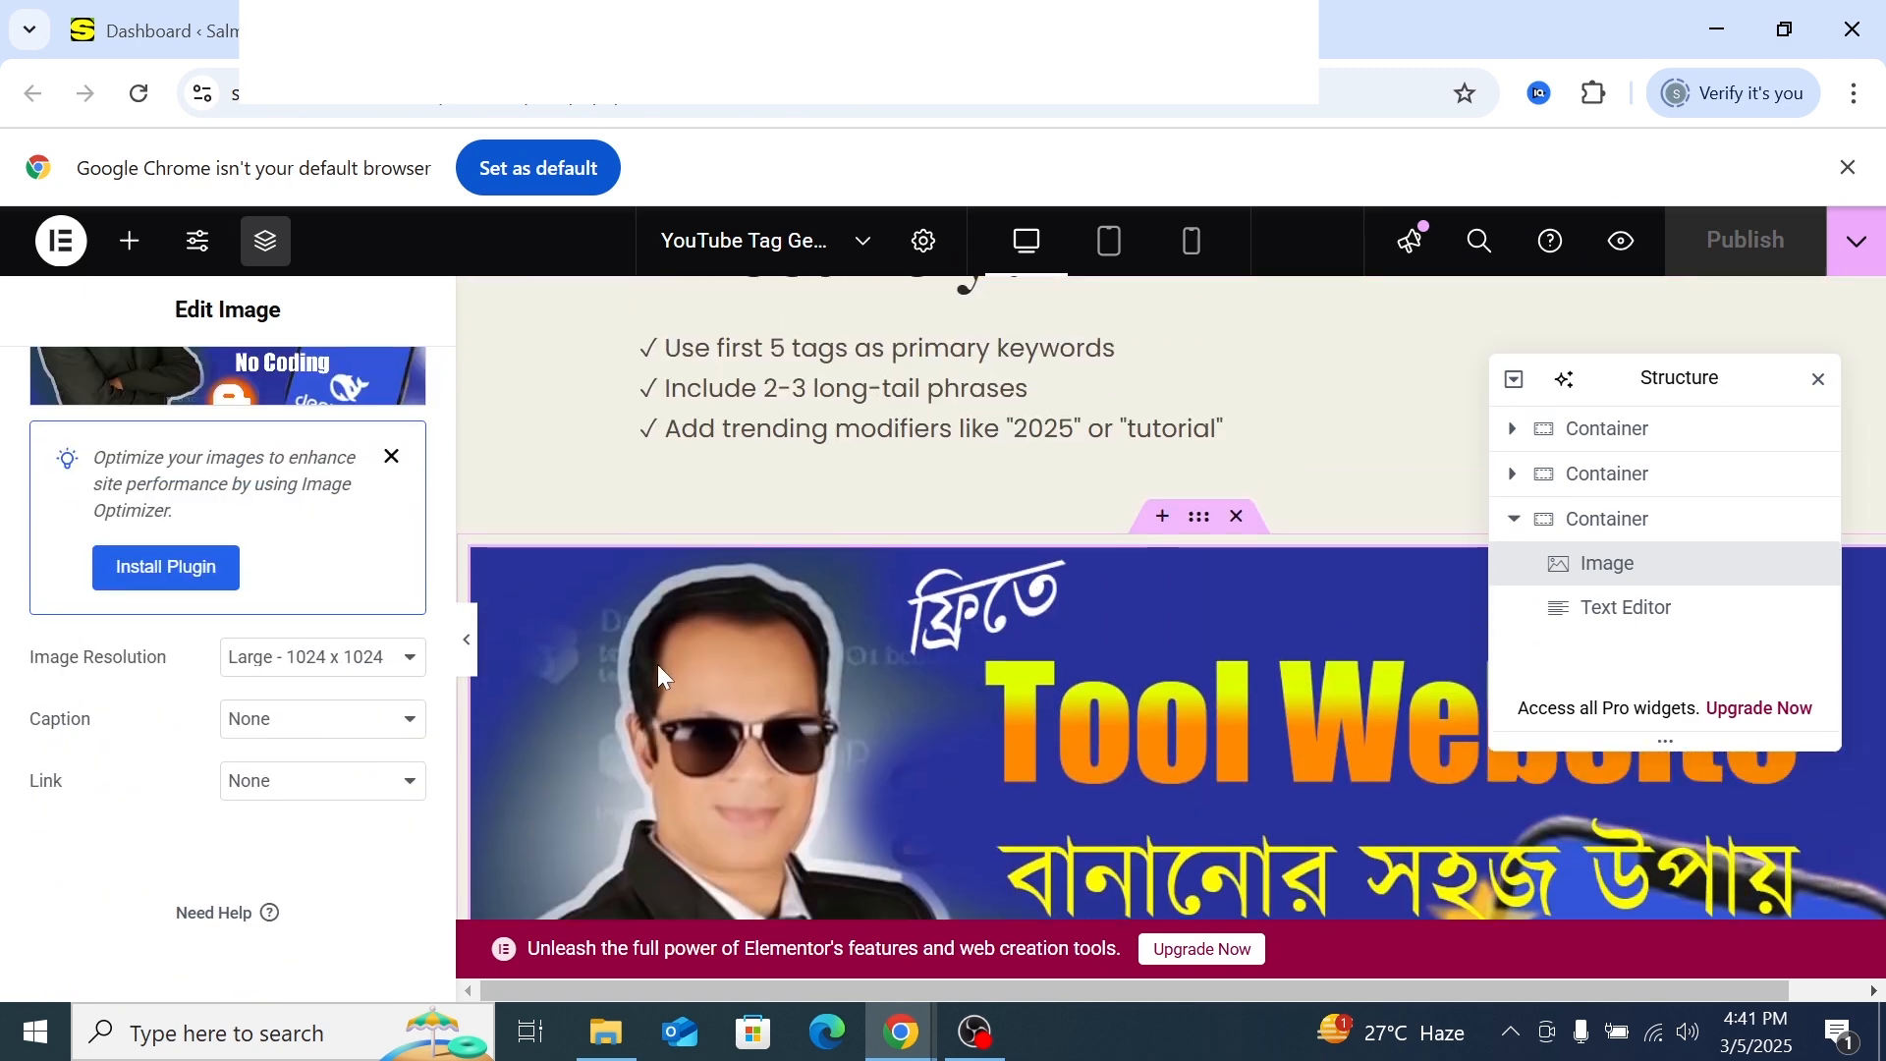
scroll(657, 664, "down", 3)
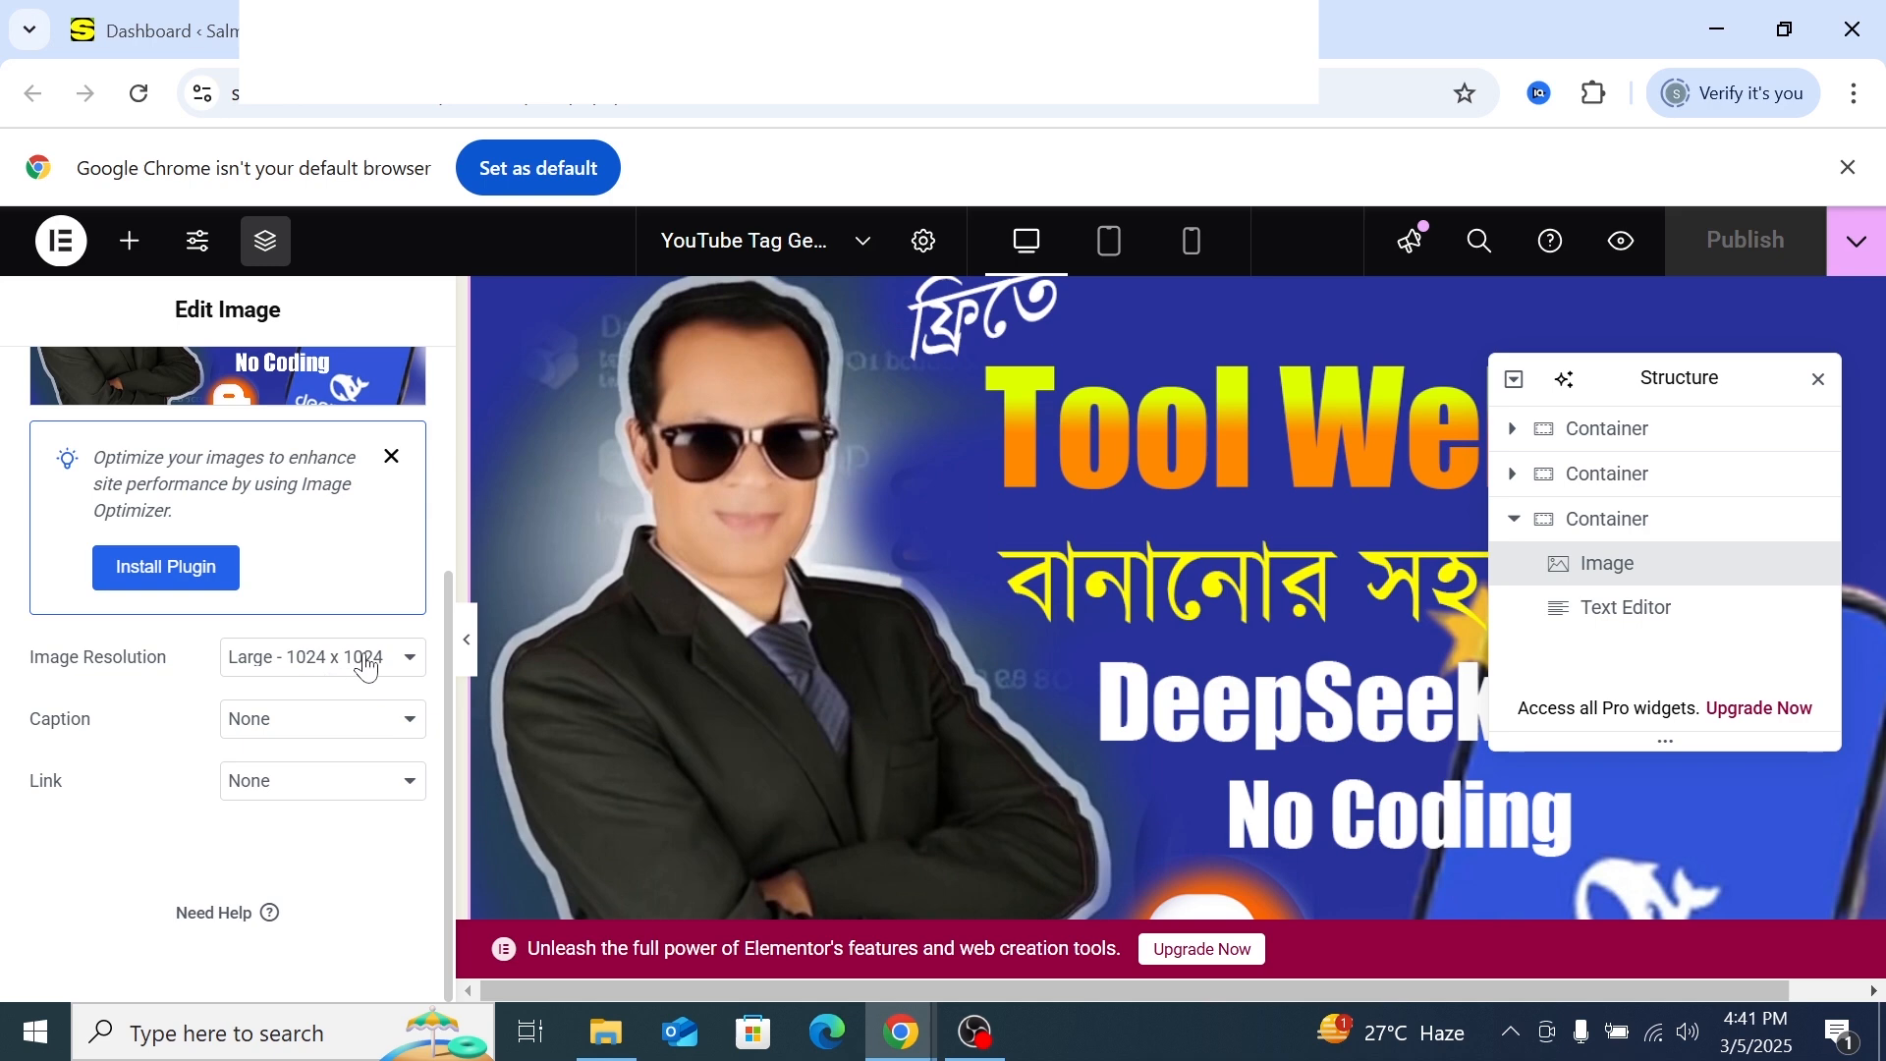
left_click(410, 660)
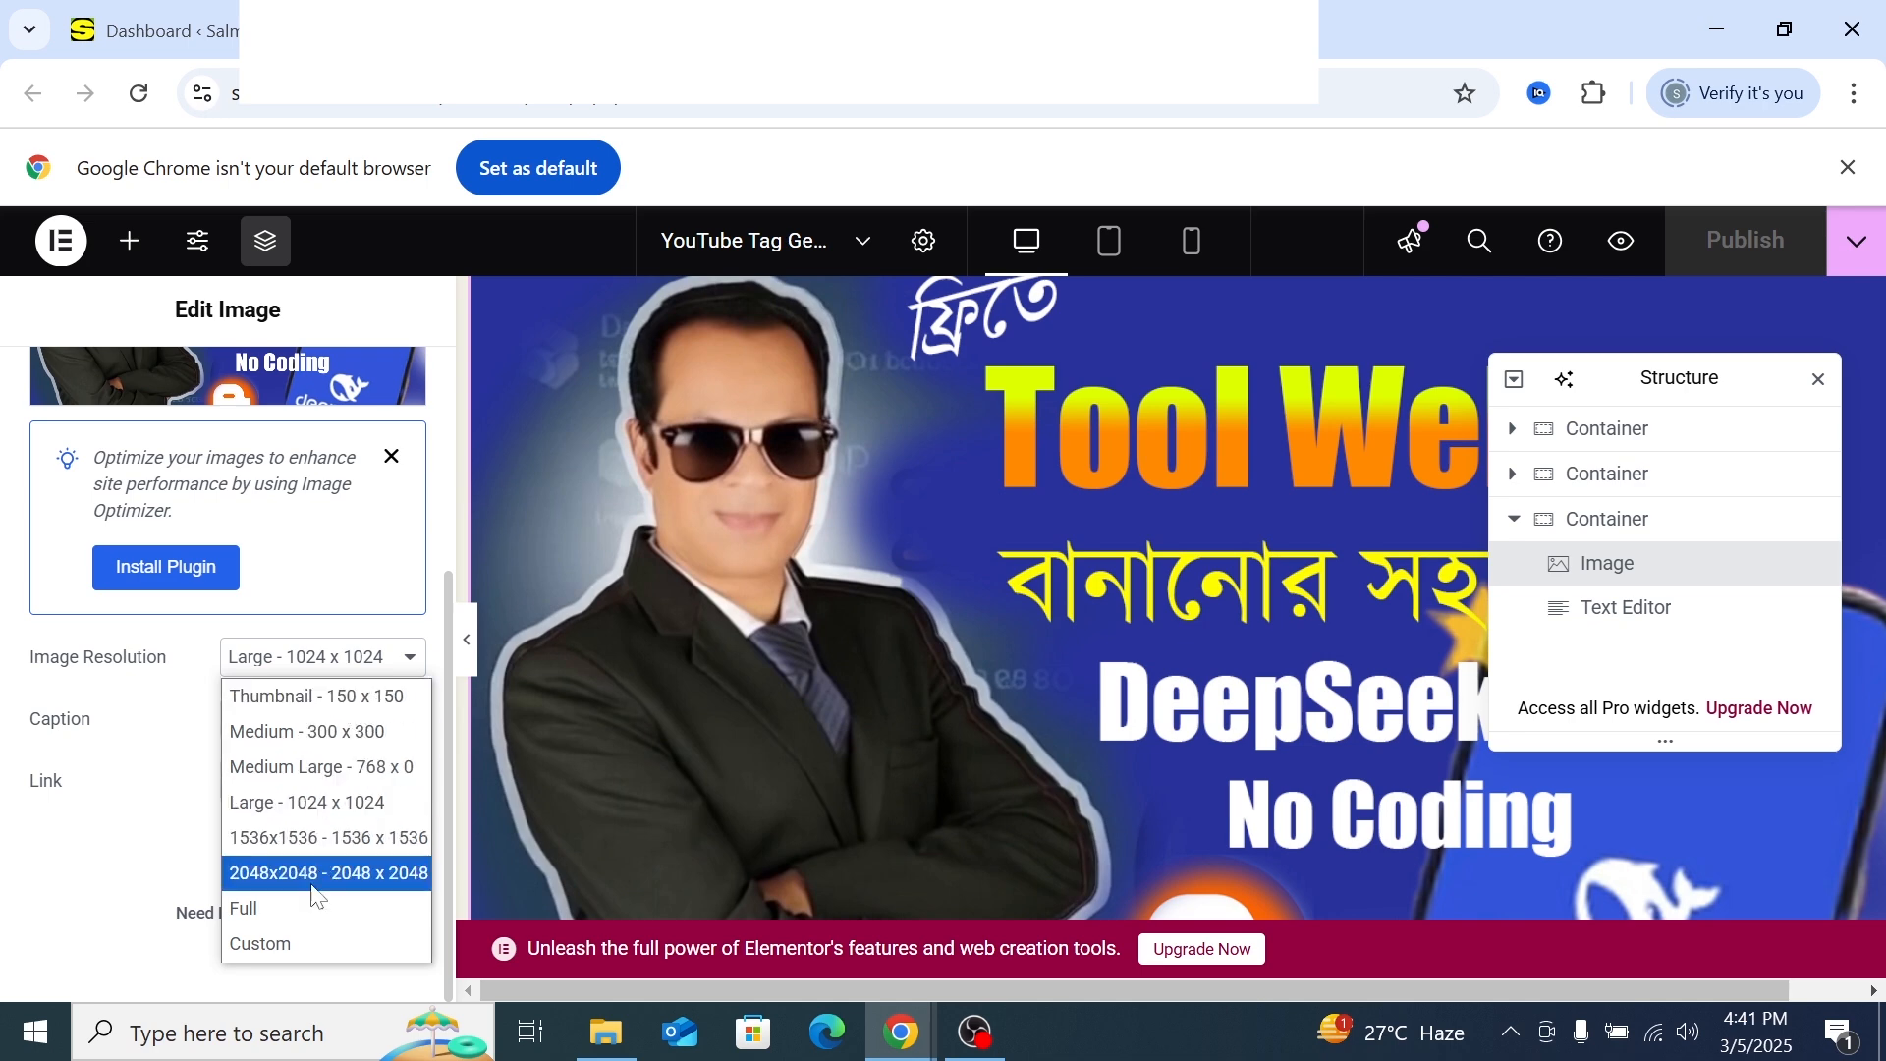
left_click(348, 700)
scroll(623, 635, "up", 2)
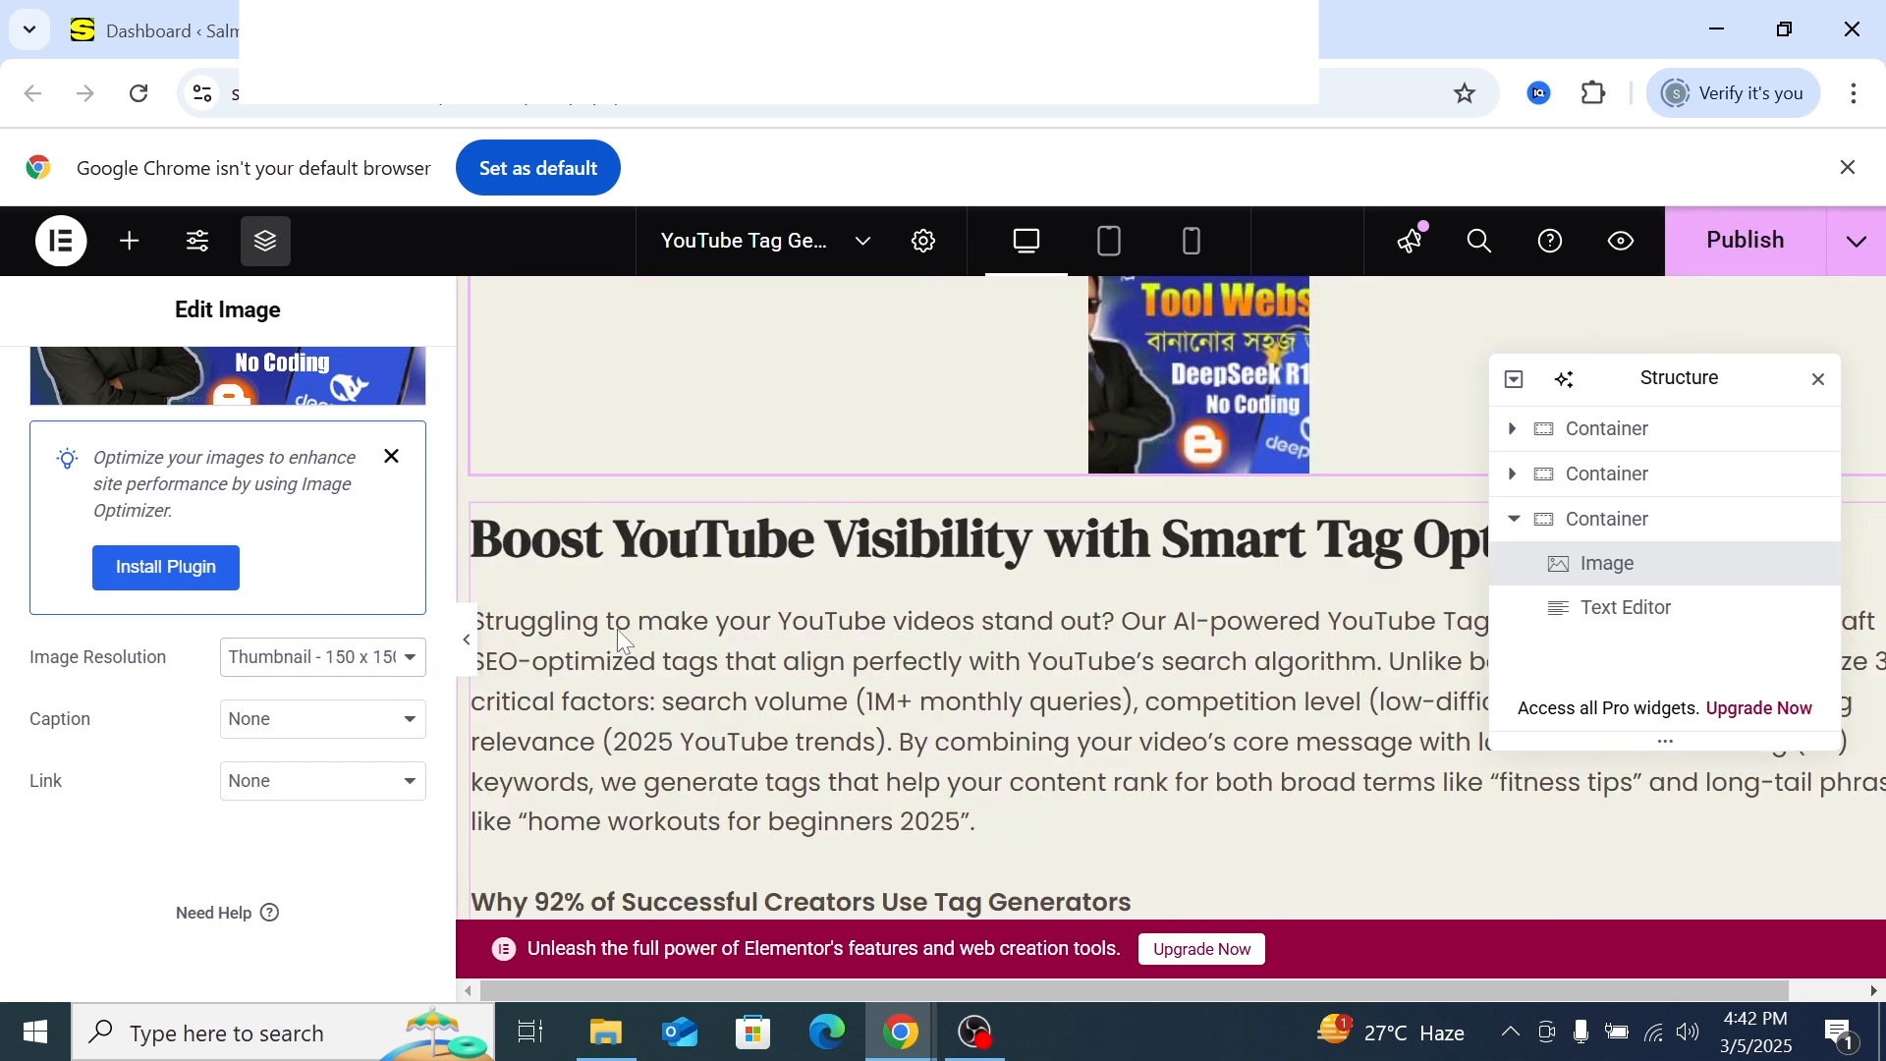
scroll(648, 635, "up", 3)
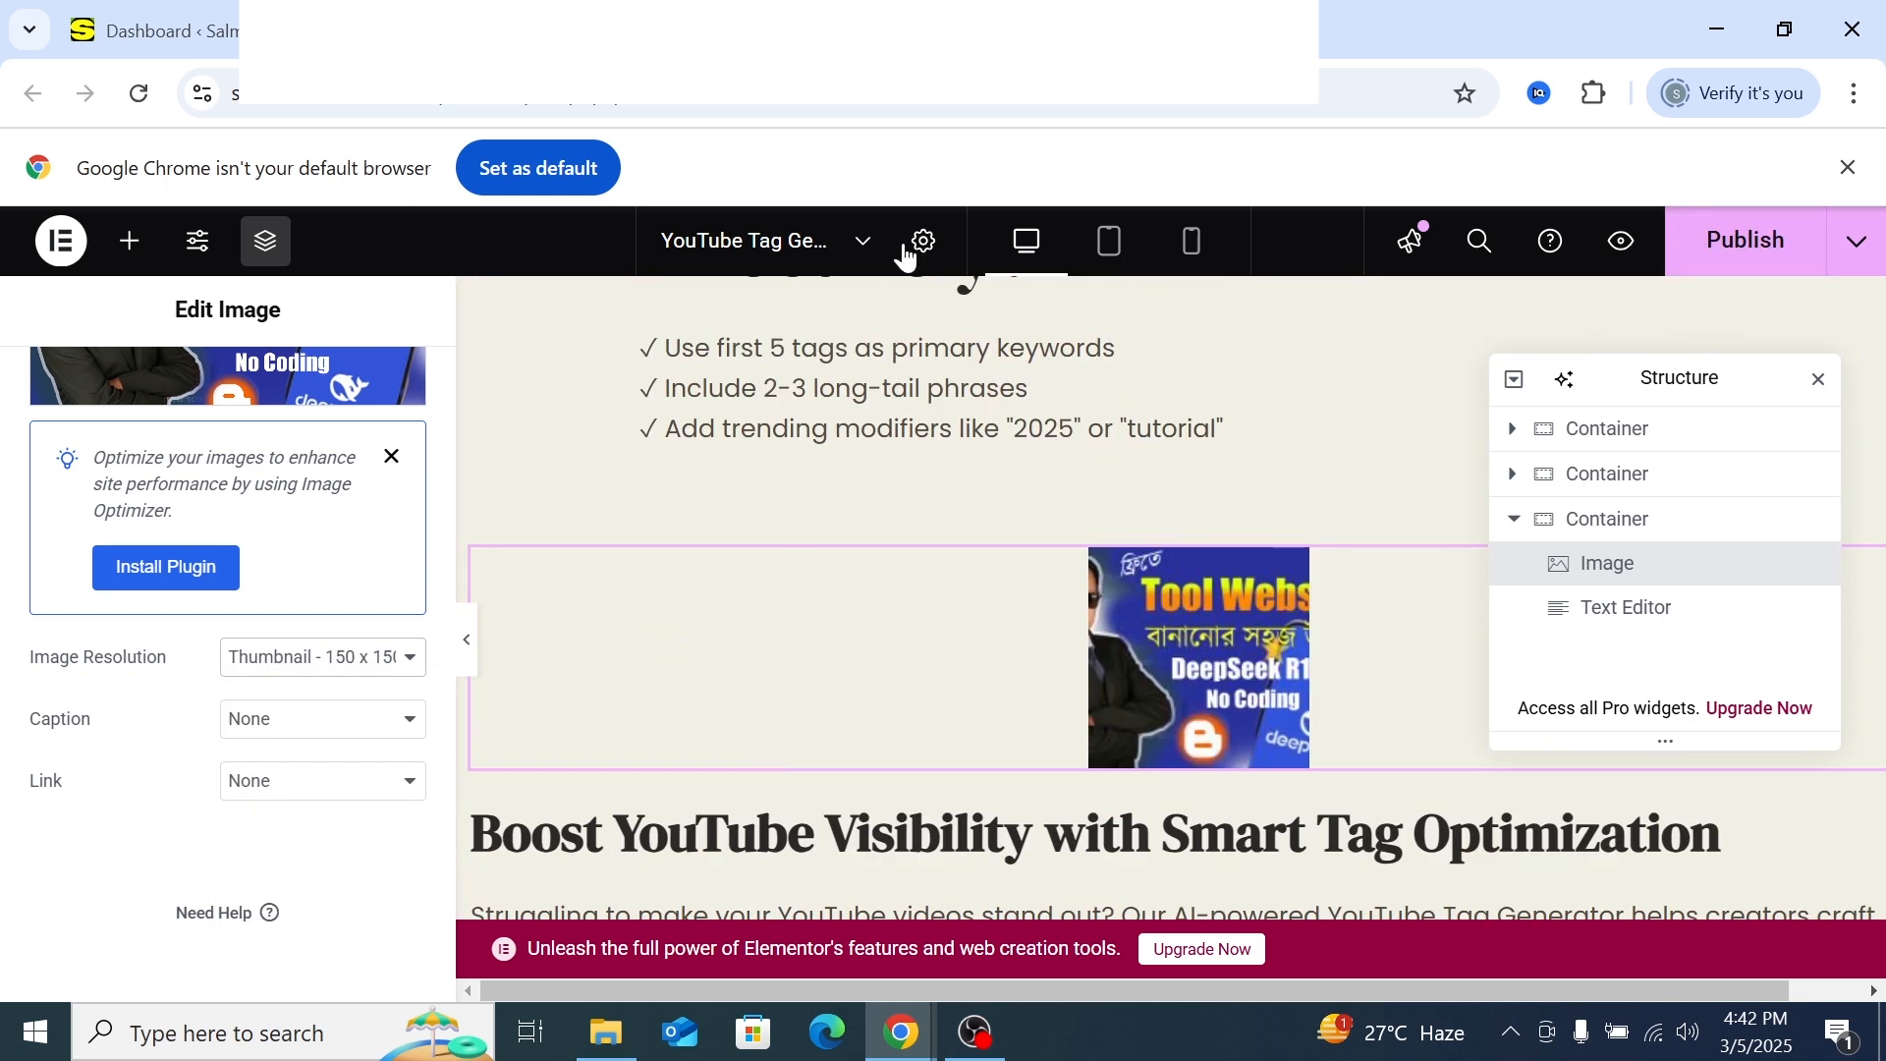
Try the Medium - 300 x 300 resolution for the image and check how it fits above the article
left_click(406, 658)
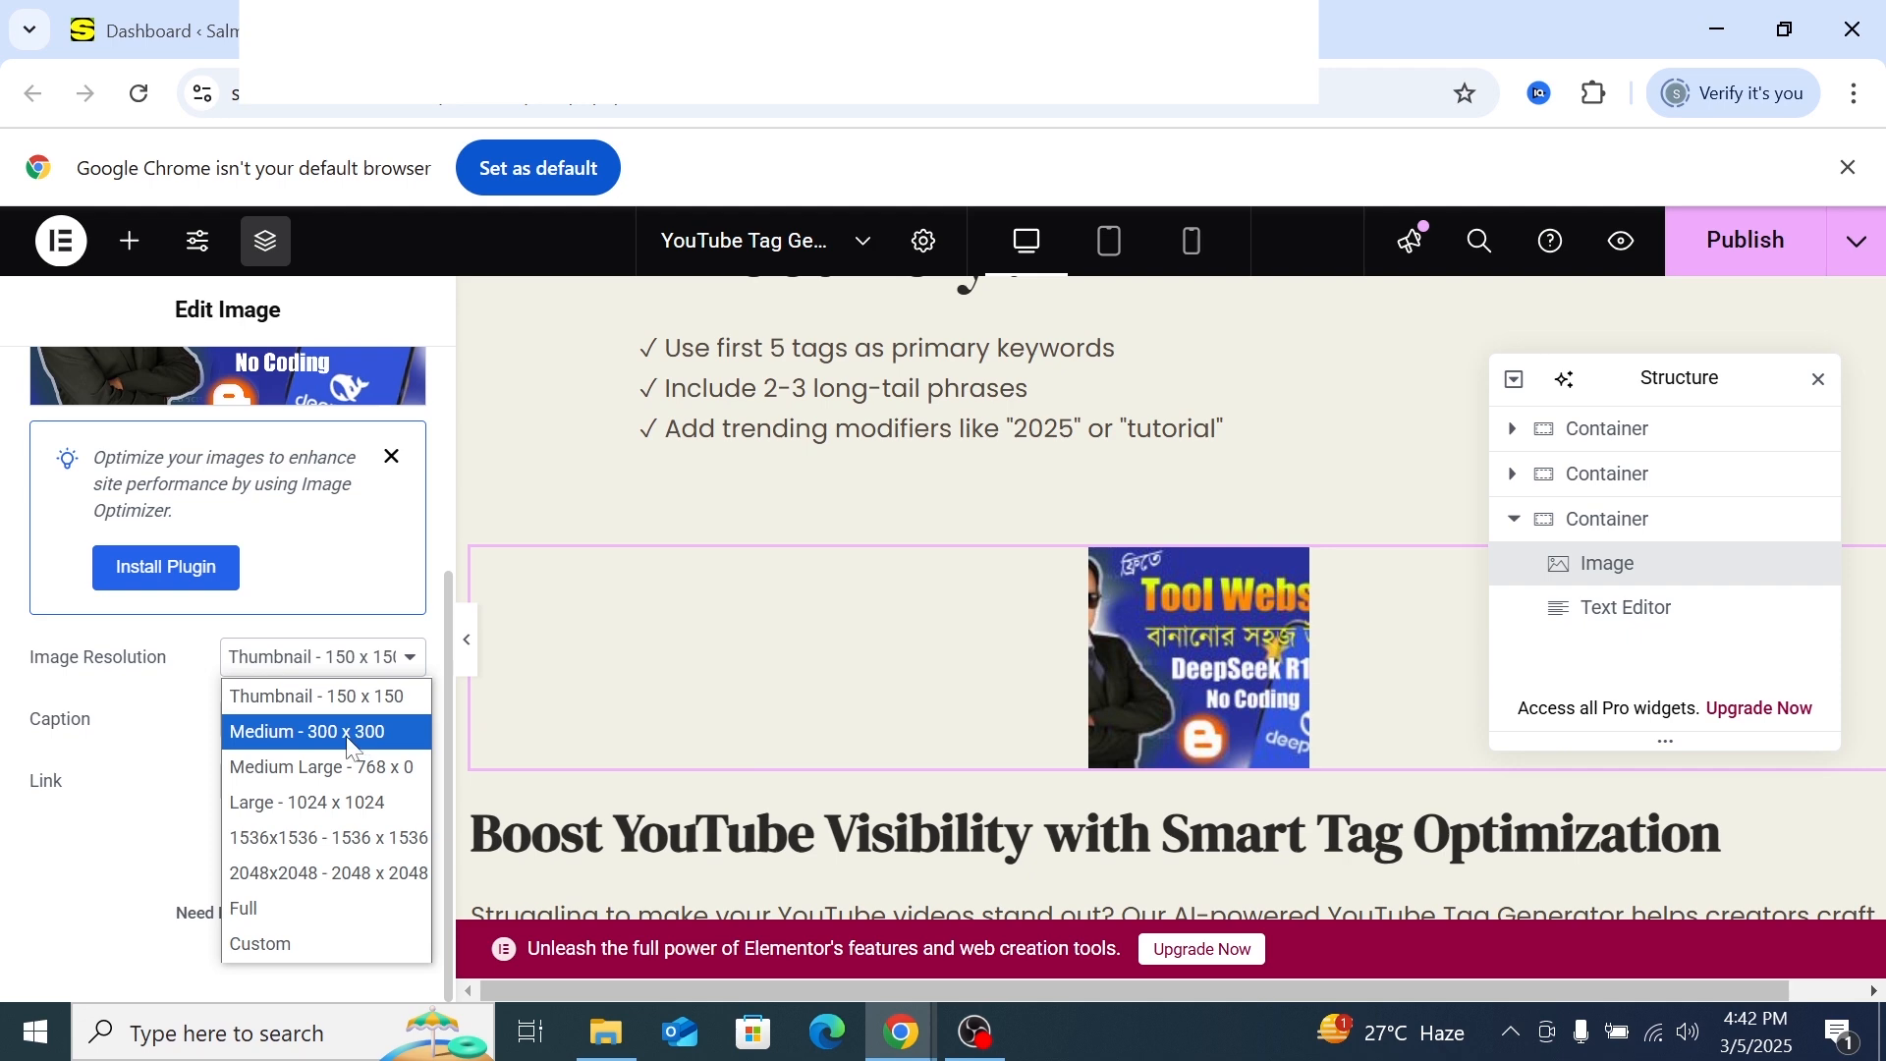
left_click(351, 747)
scroll(645, 605, "down", 3)
scroll(645, 605, "up", 6)
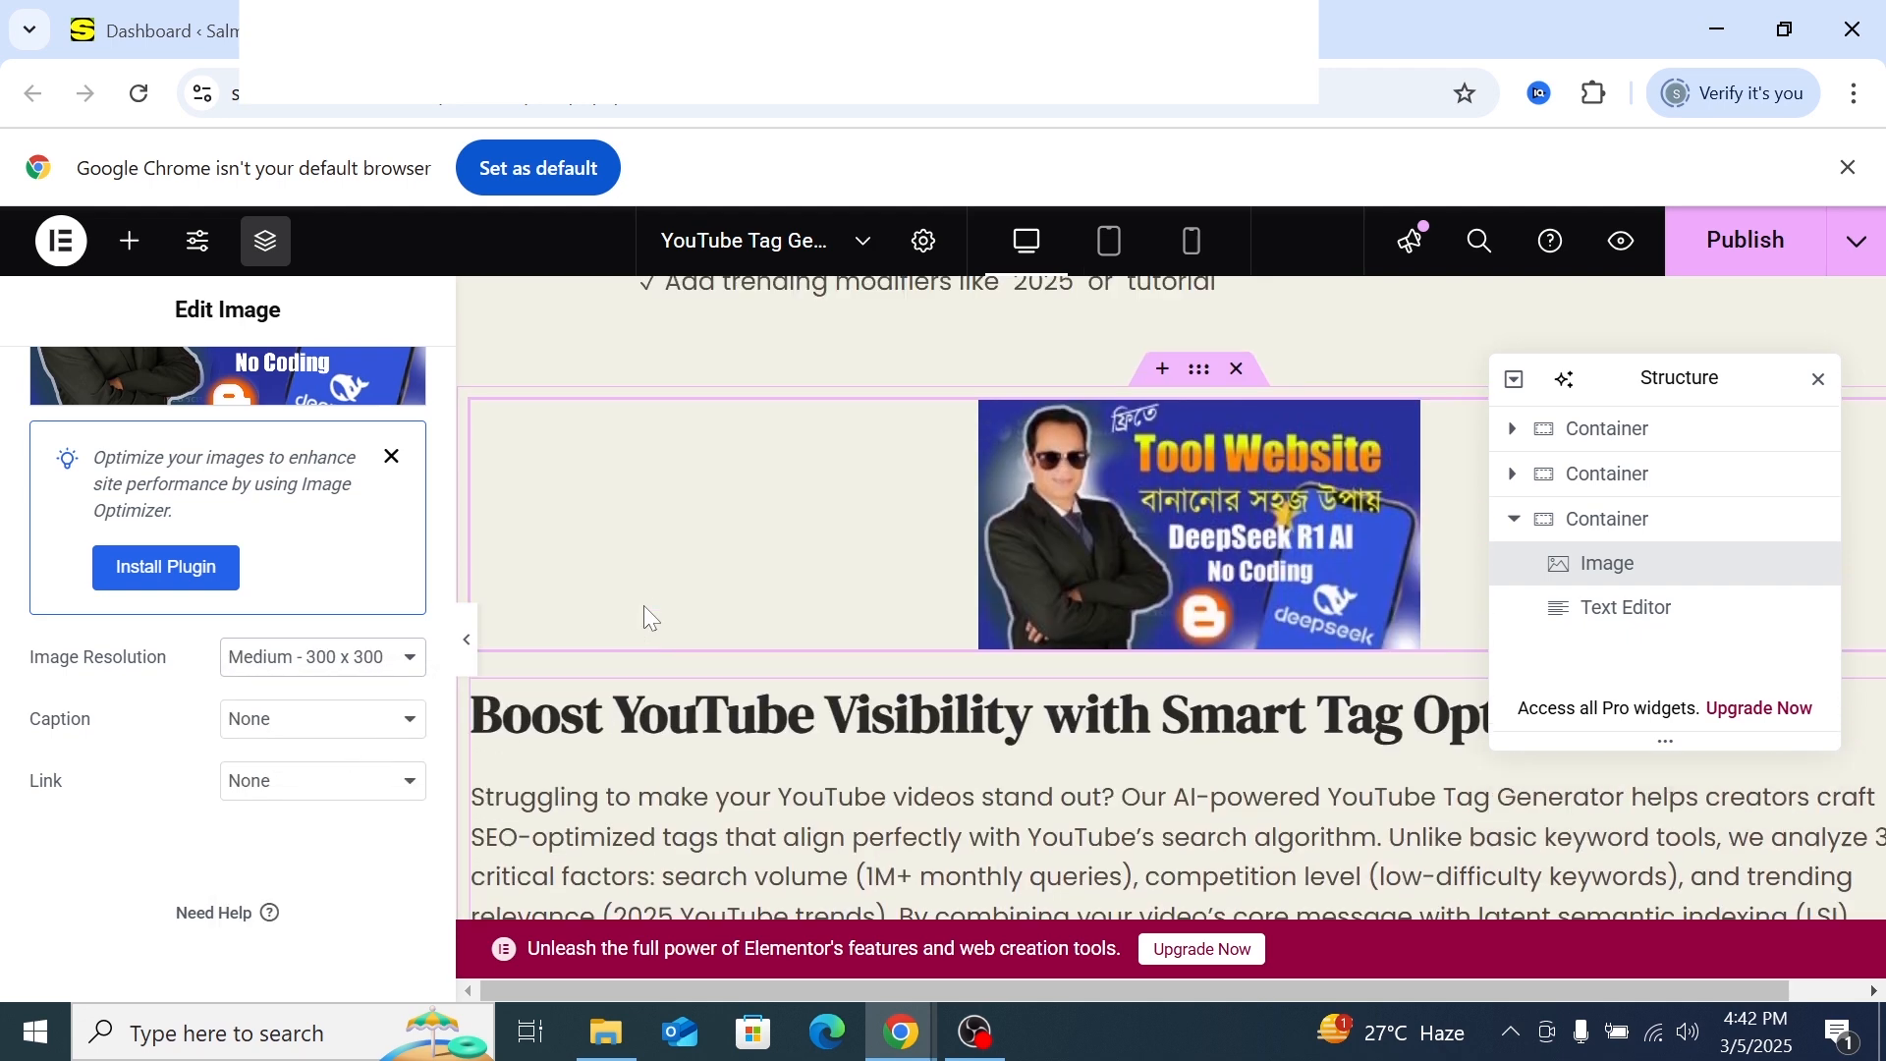
scroll(644, 605, "down", 4)
scroll(644, 605, "down", 1)
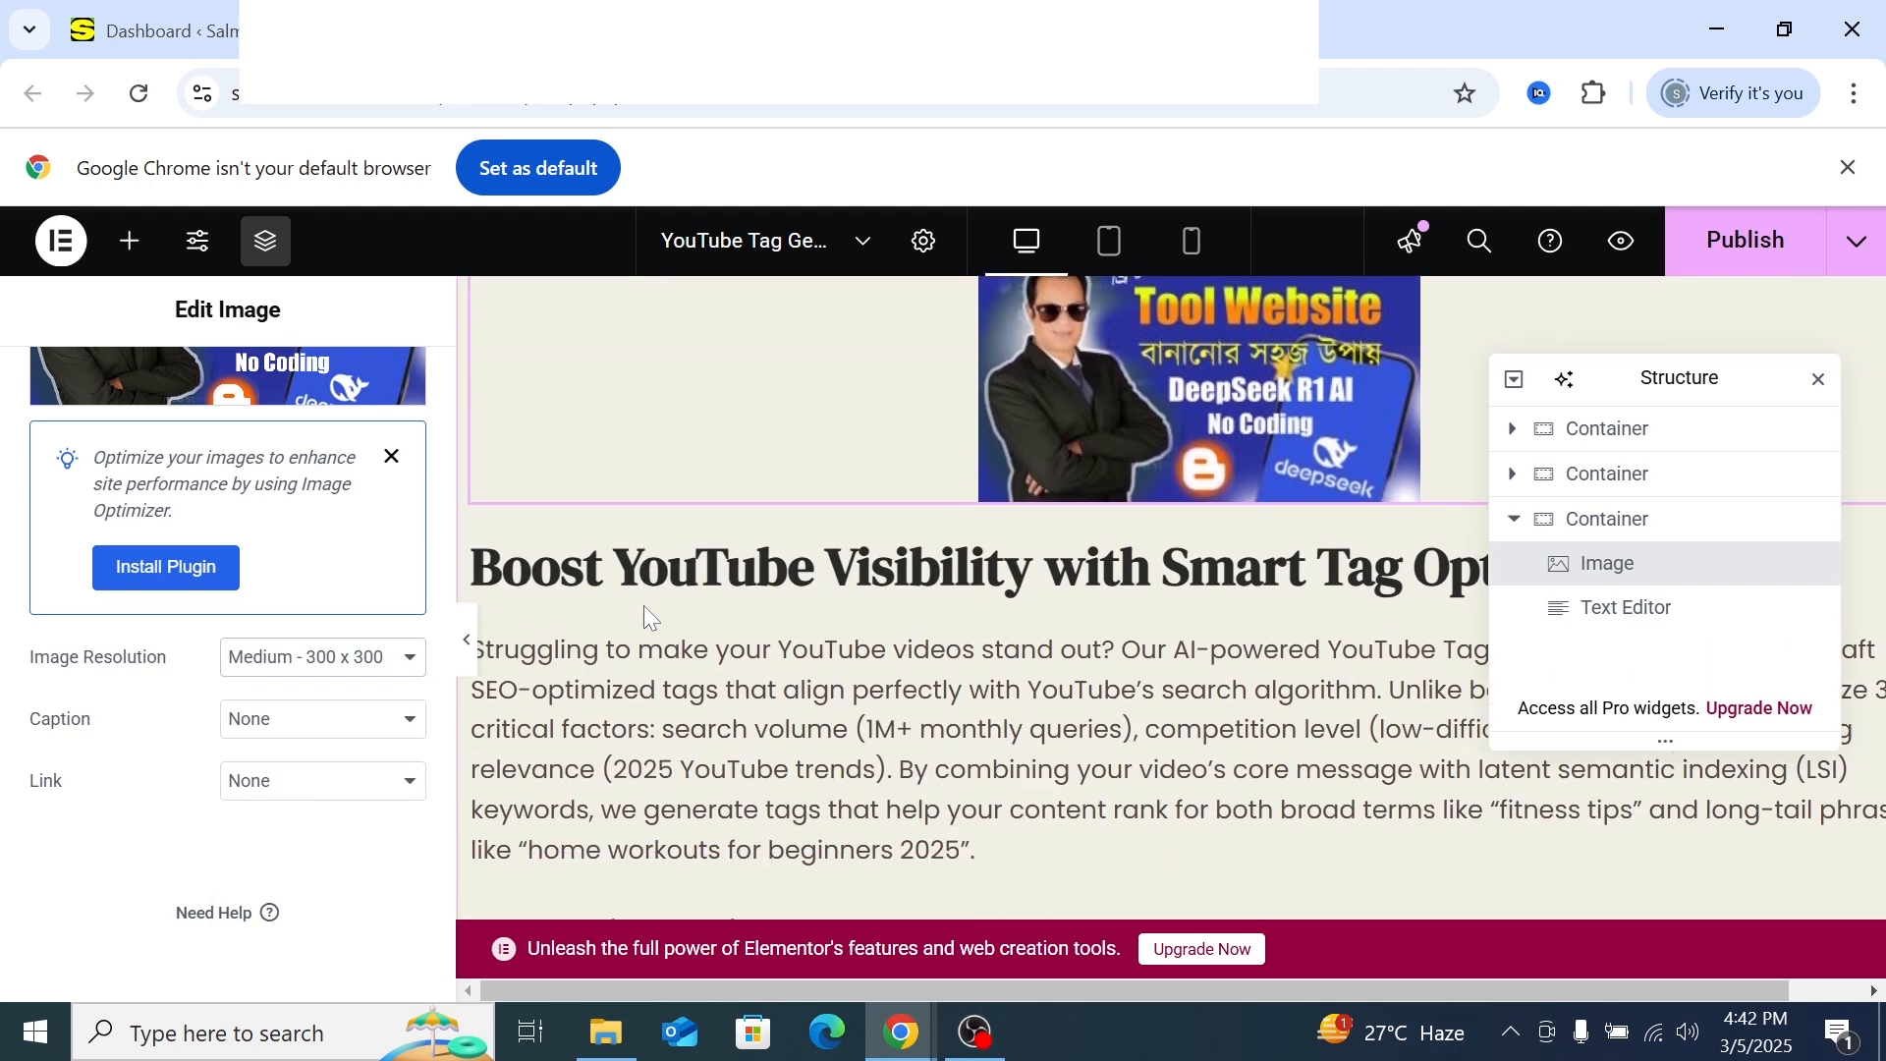
scroll(644, 605, "up", 1)
Set the image resolution to Medium Large - 768 x 0 and publish the page
left_click(404, 660)
left_click(324, 767)
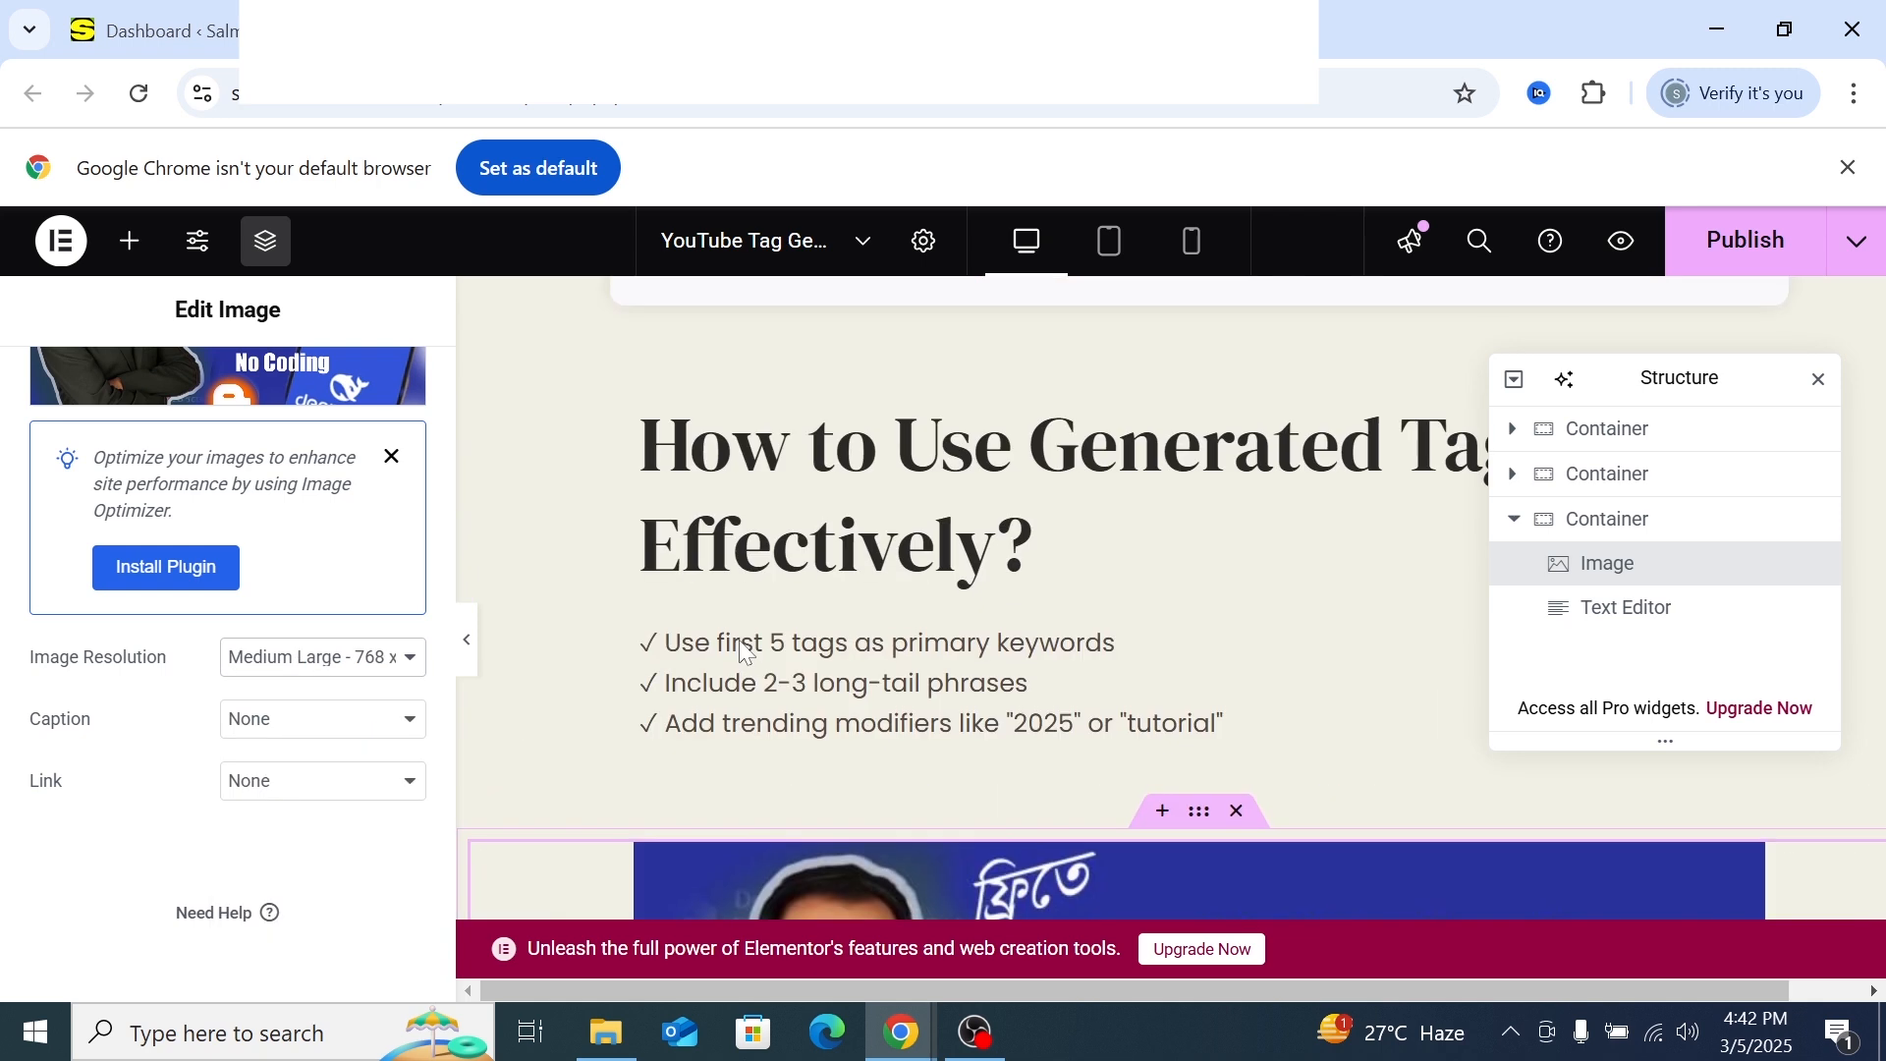
scroll(739, 640, "down", 4)
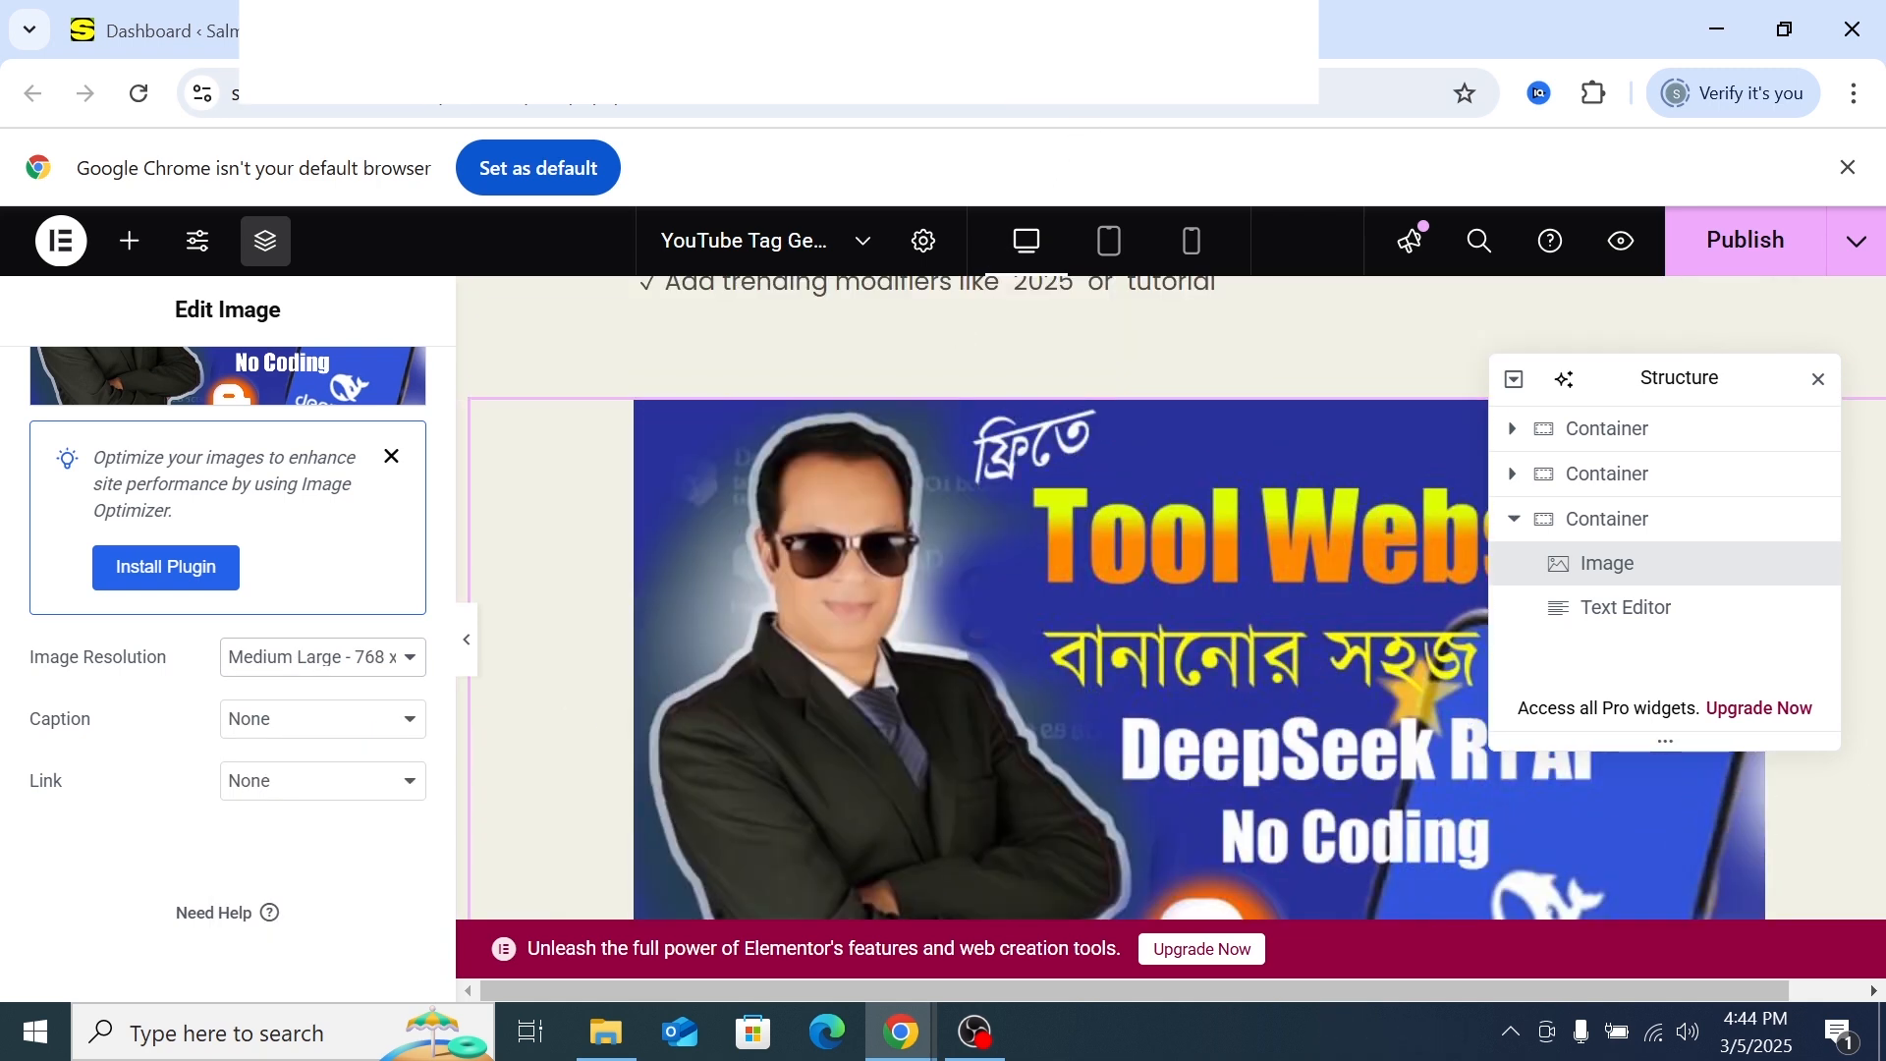
left_click_drag(730, 29, 463, 177)
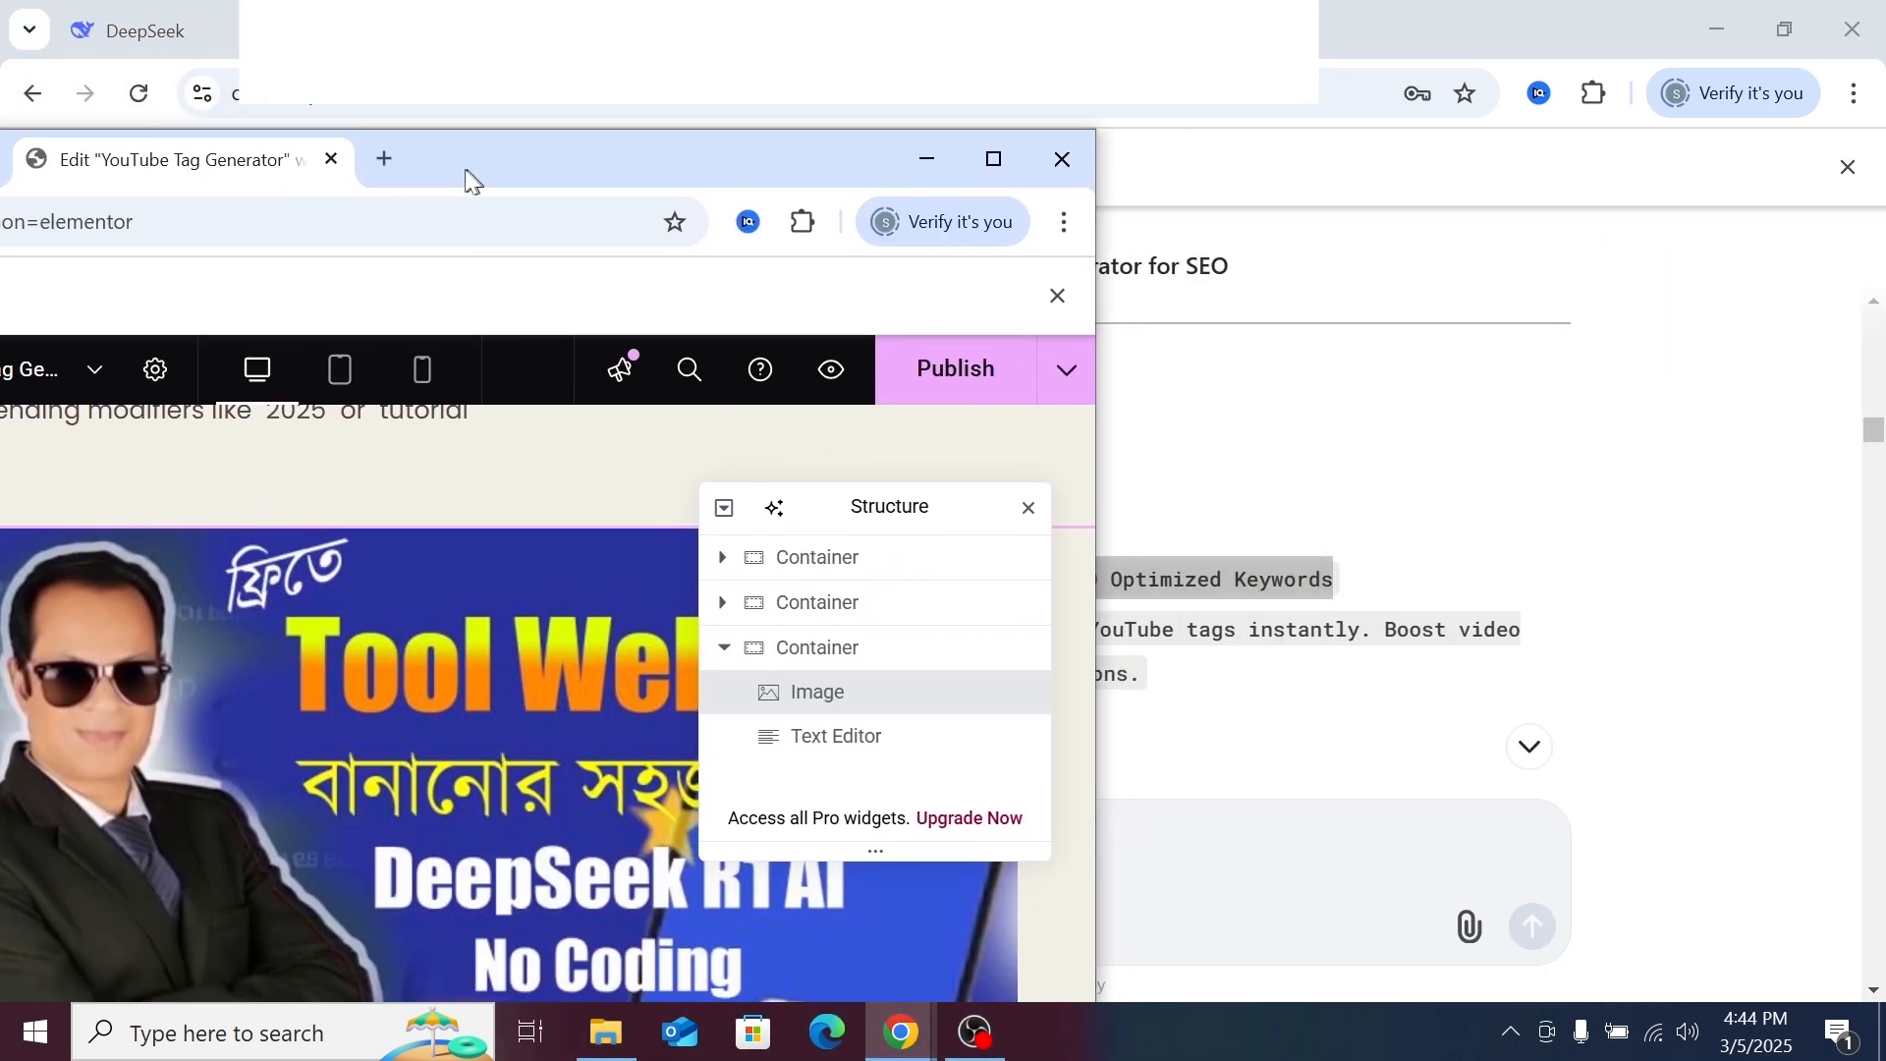
left_click(902, 389)
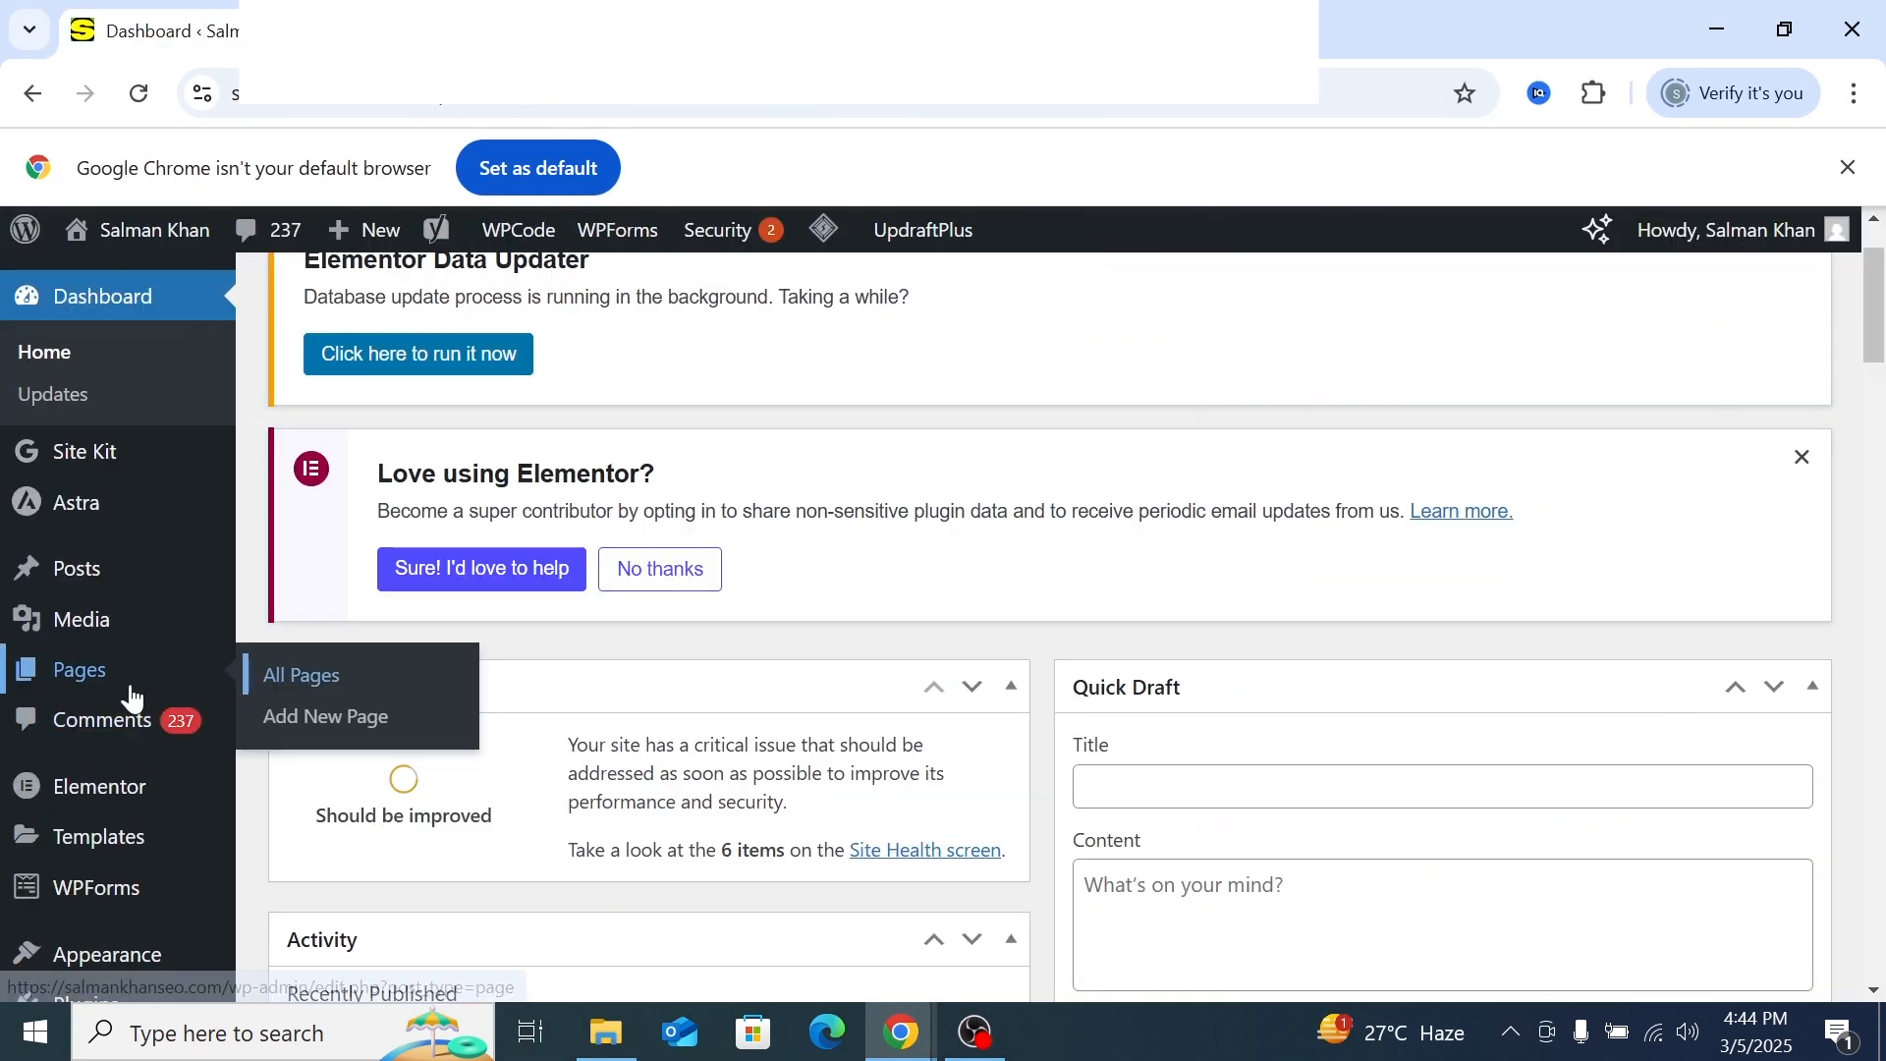
Open the live YouTube Tag Generator page in a new tab from the WordPress list of all pages
right_click(278, 691)
left_click(370, 381)
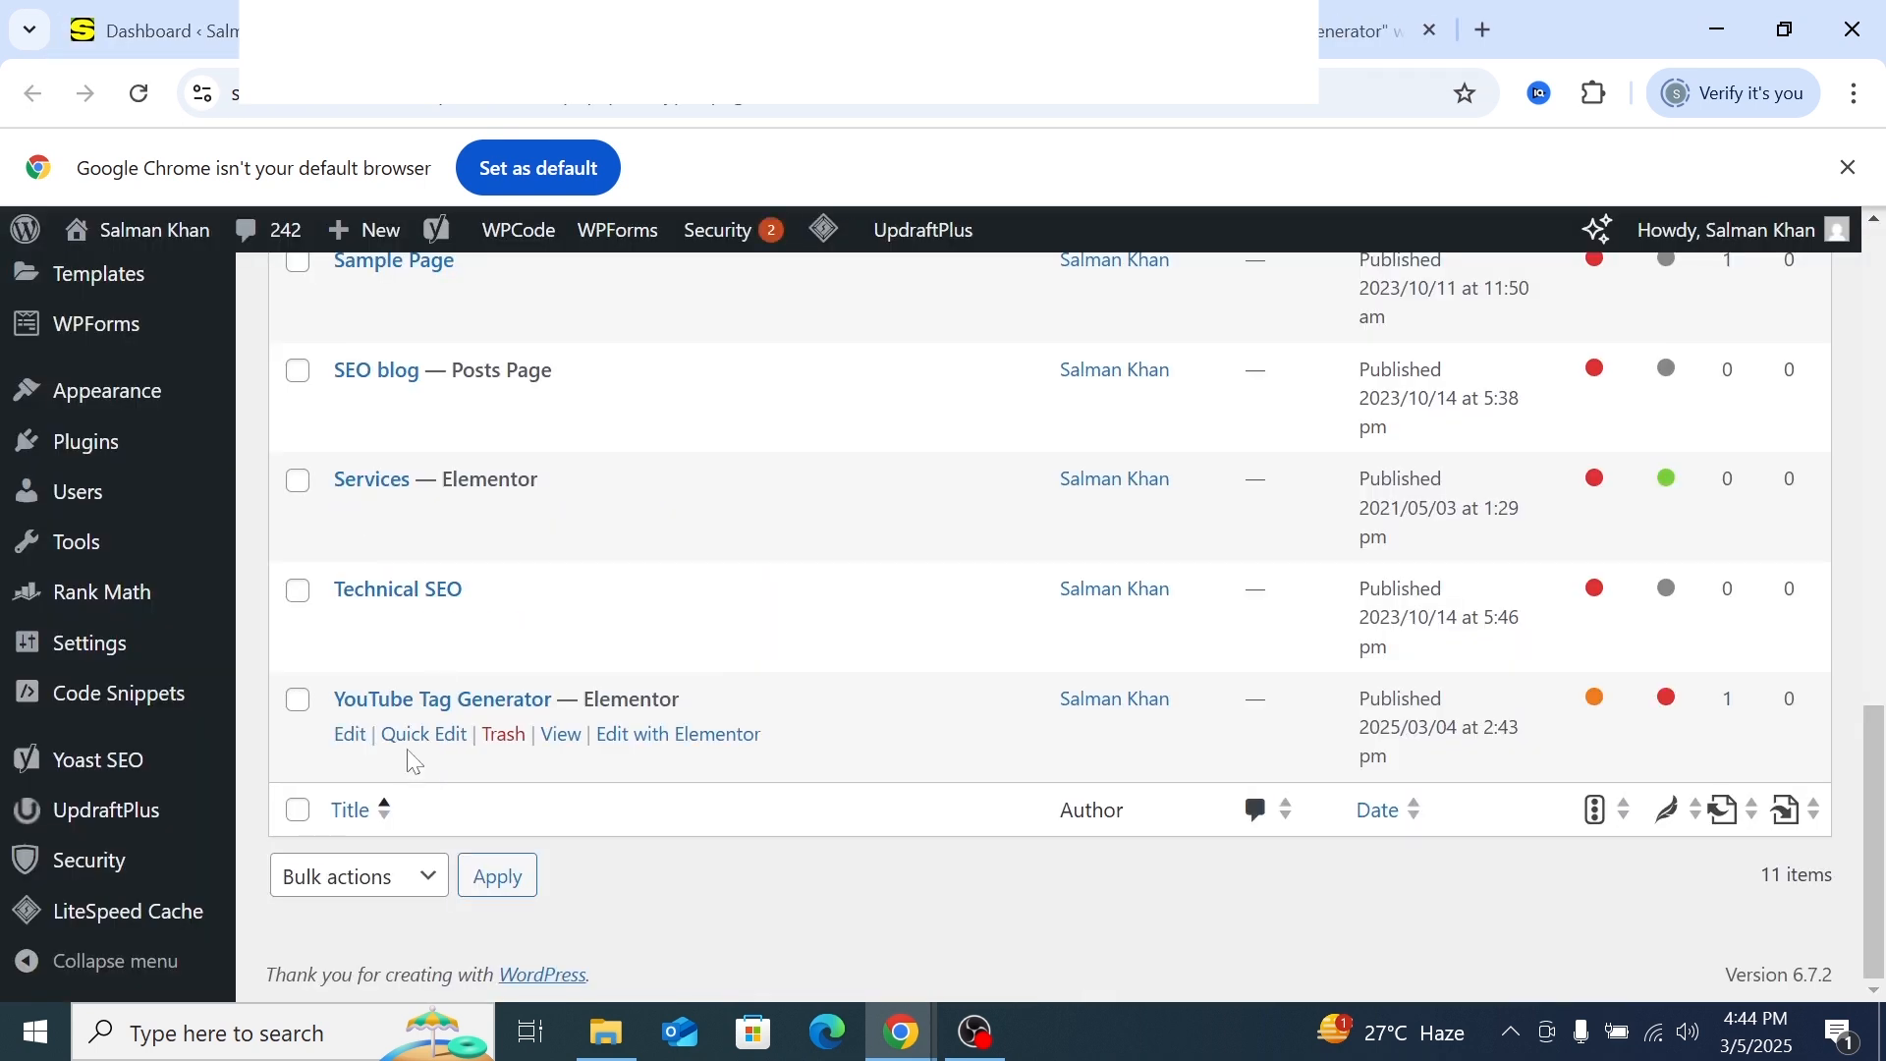
right_click(561, 735)
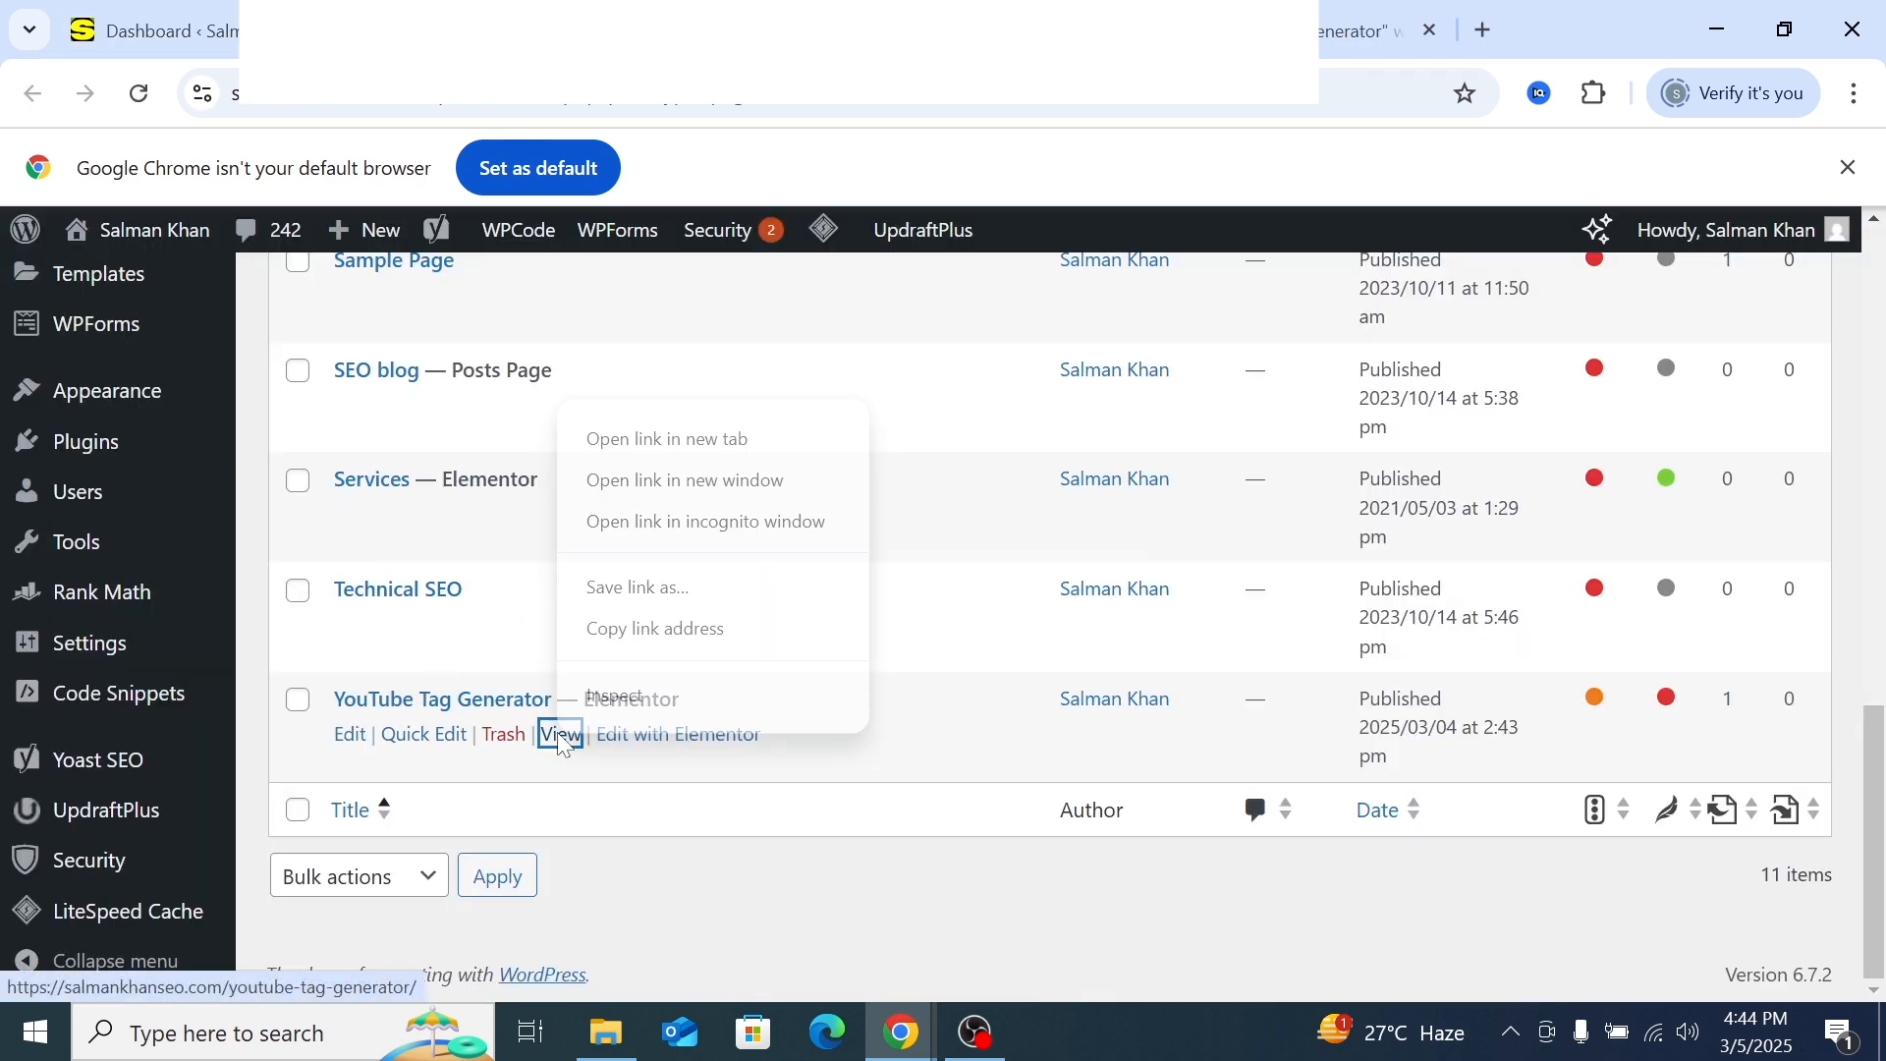
left_click(619, 441)
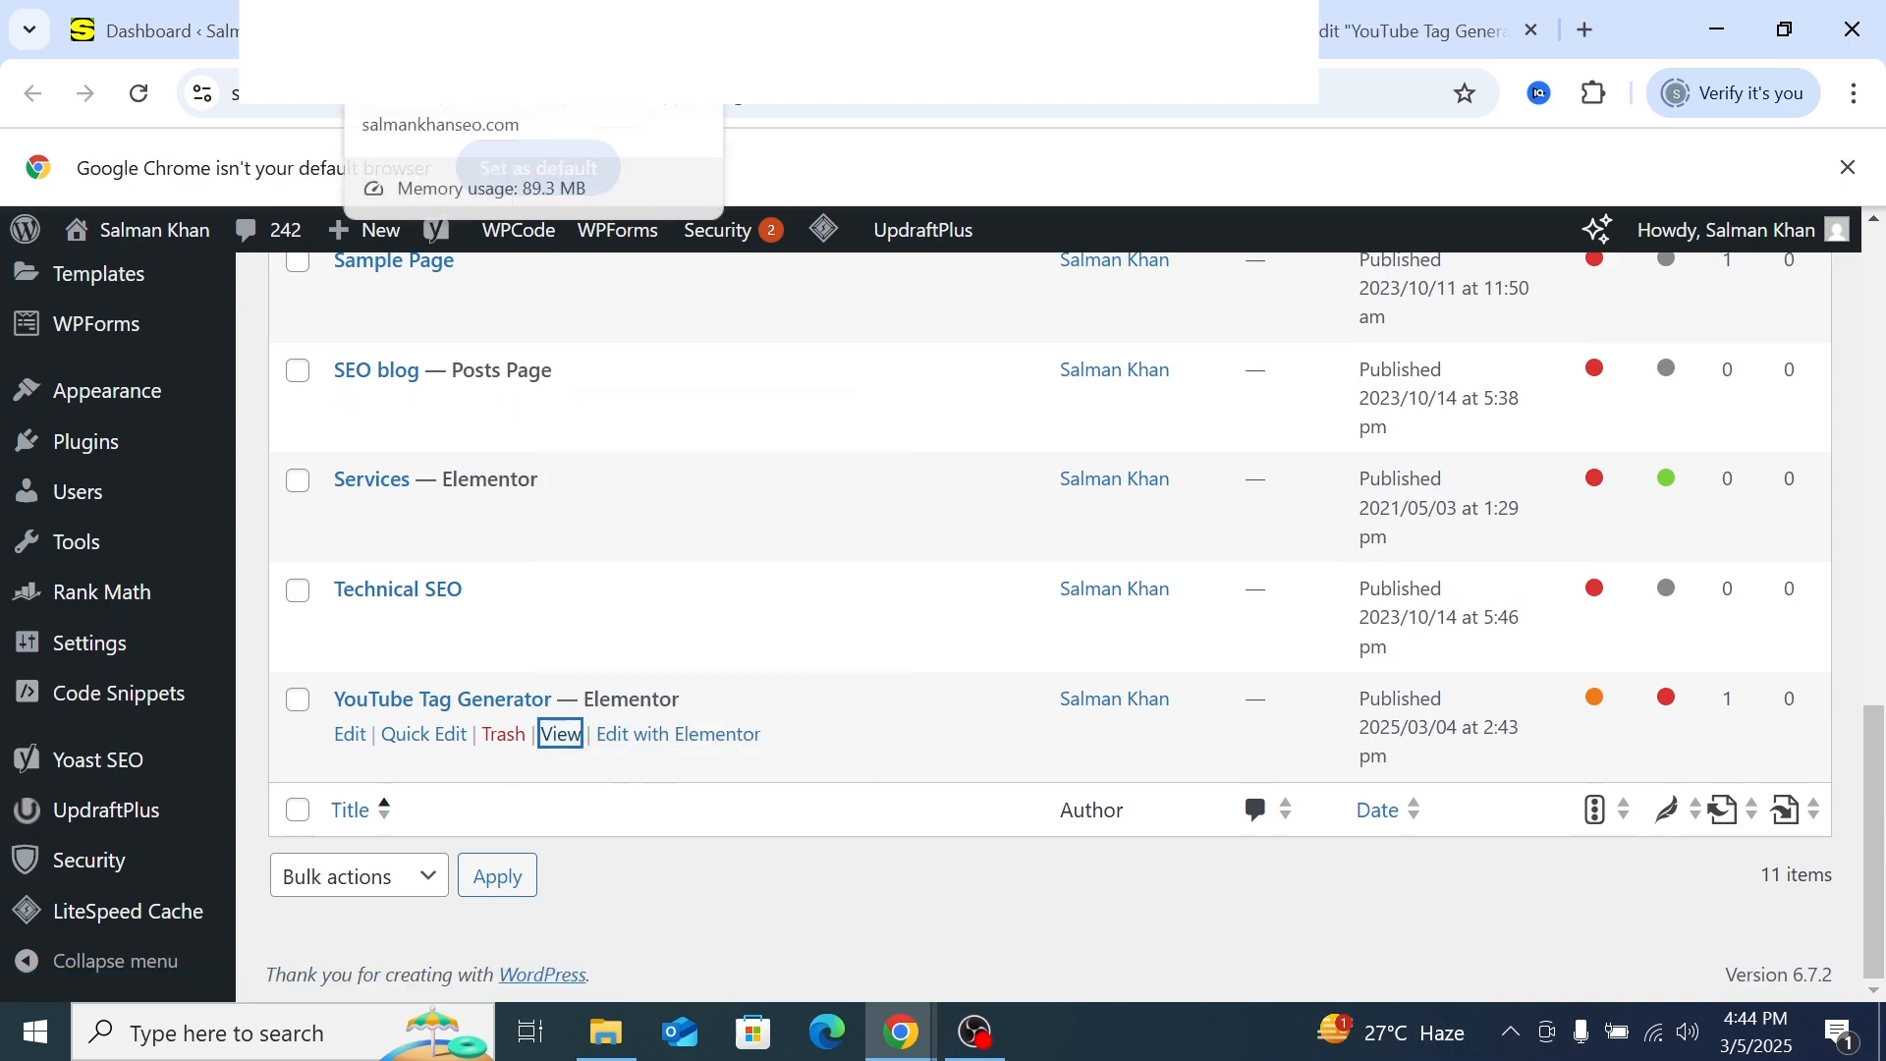
left_click(591, 30)
Examine the image's size and placement among the tool, instructions and article on the live page
scroll(599, 532, "down", 16)
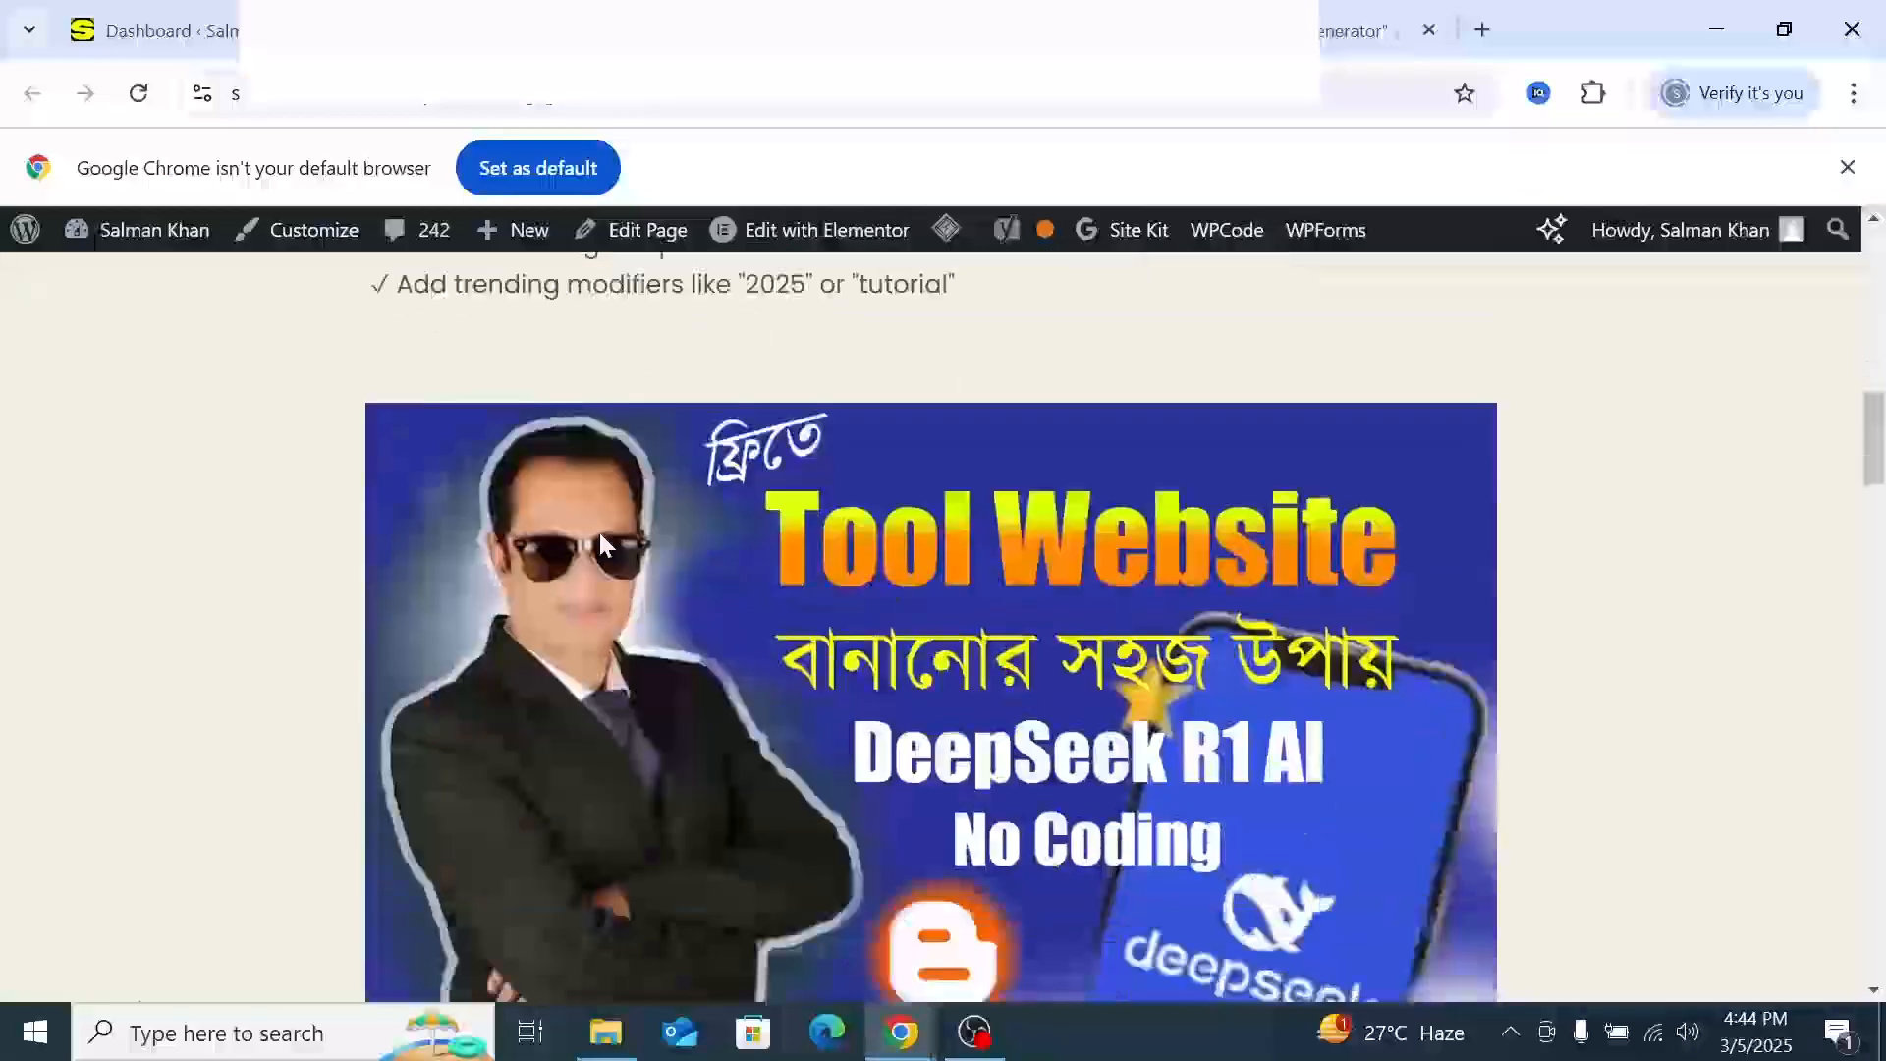
scroll(602, 542, "down", 12)
scroll(580, 558, "up", 16)
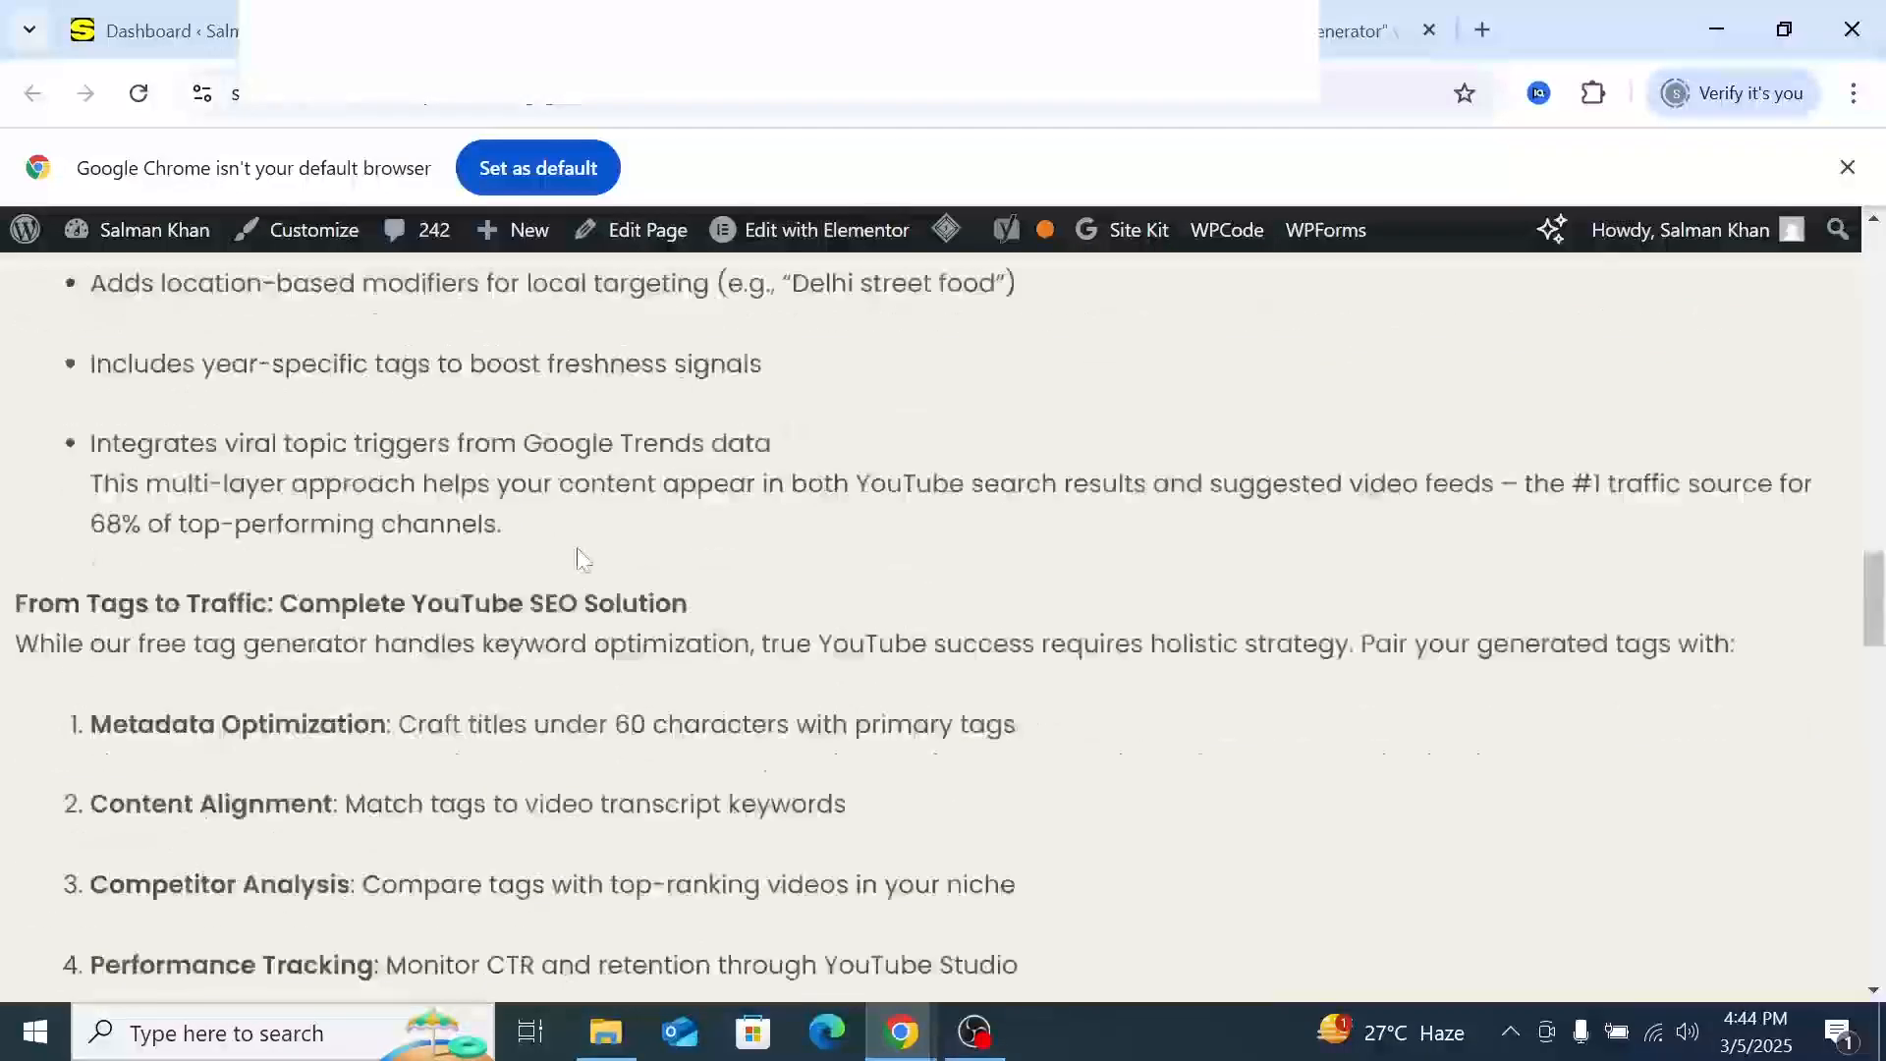
scroll(576, 546, "up", 15)
scroll(576, 546, "down", 8)
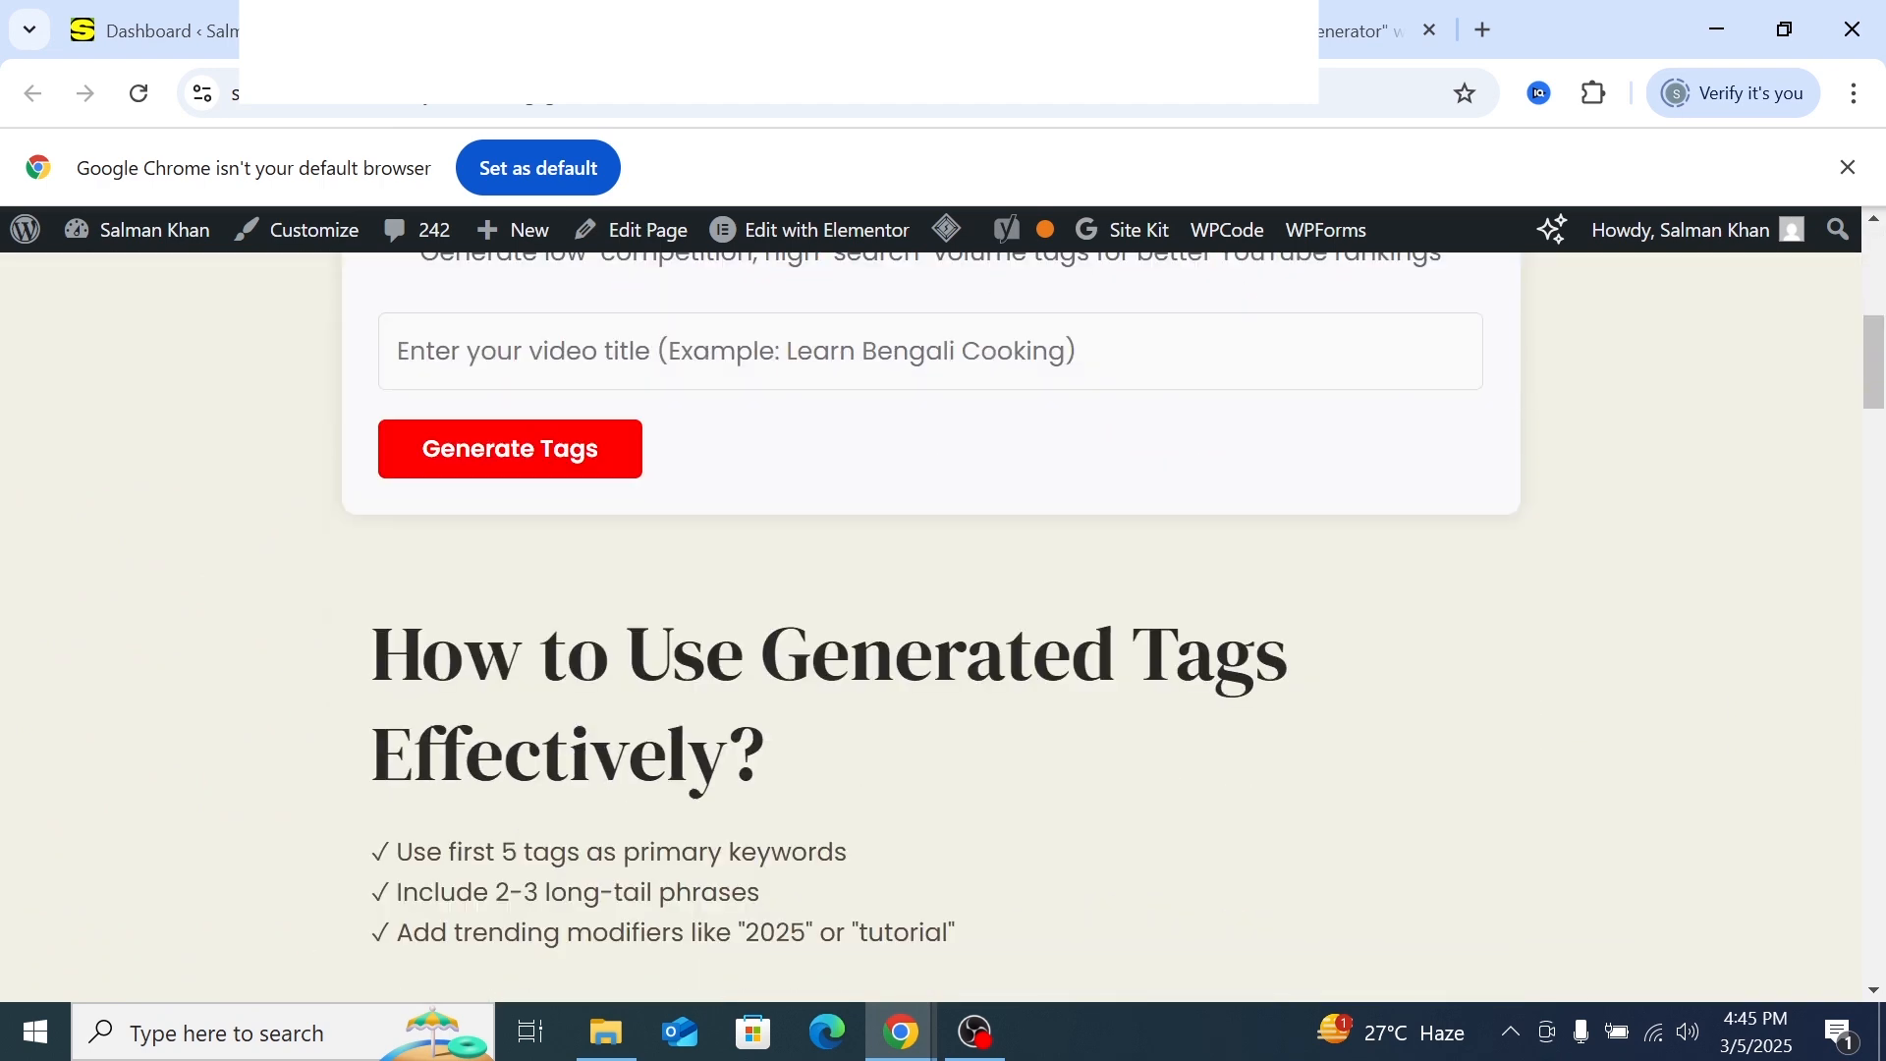
scroll(570, 554, "down", 5)
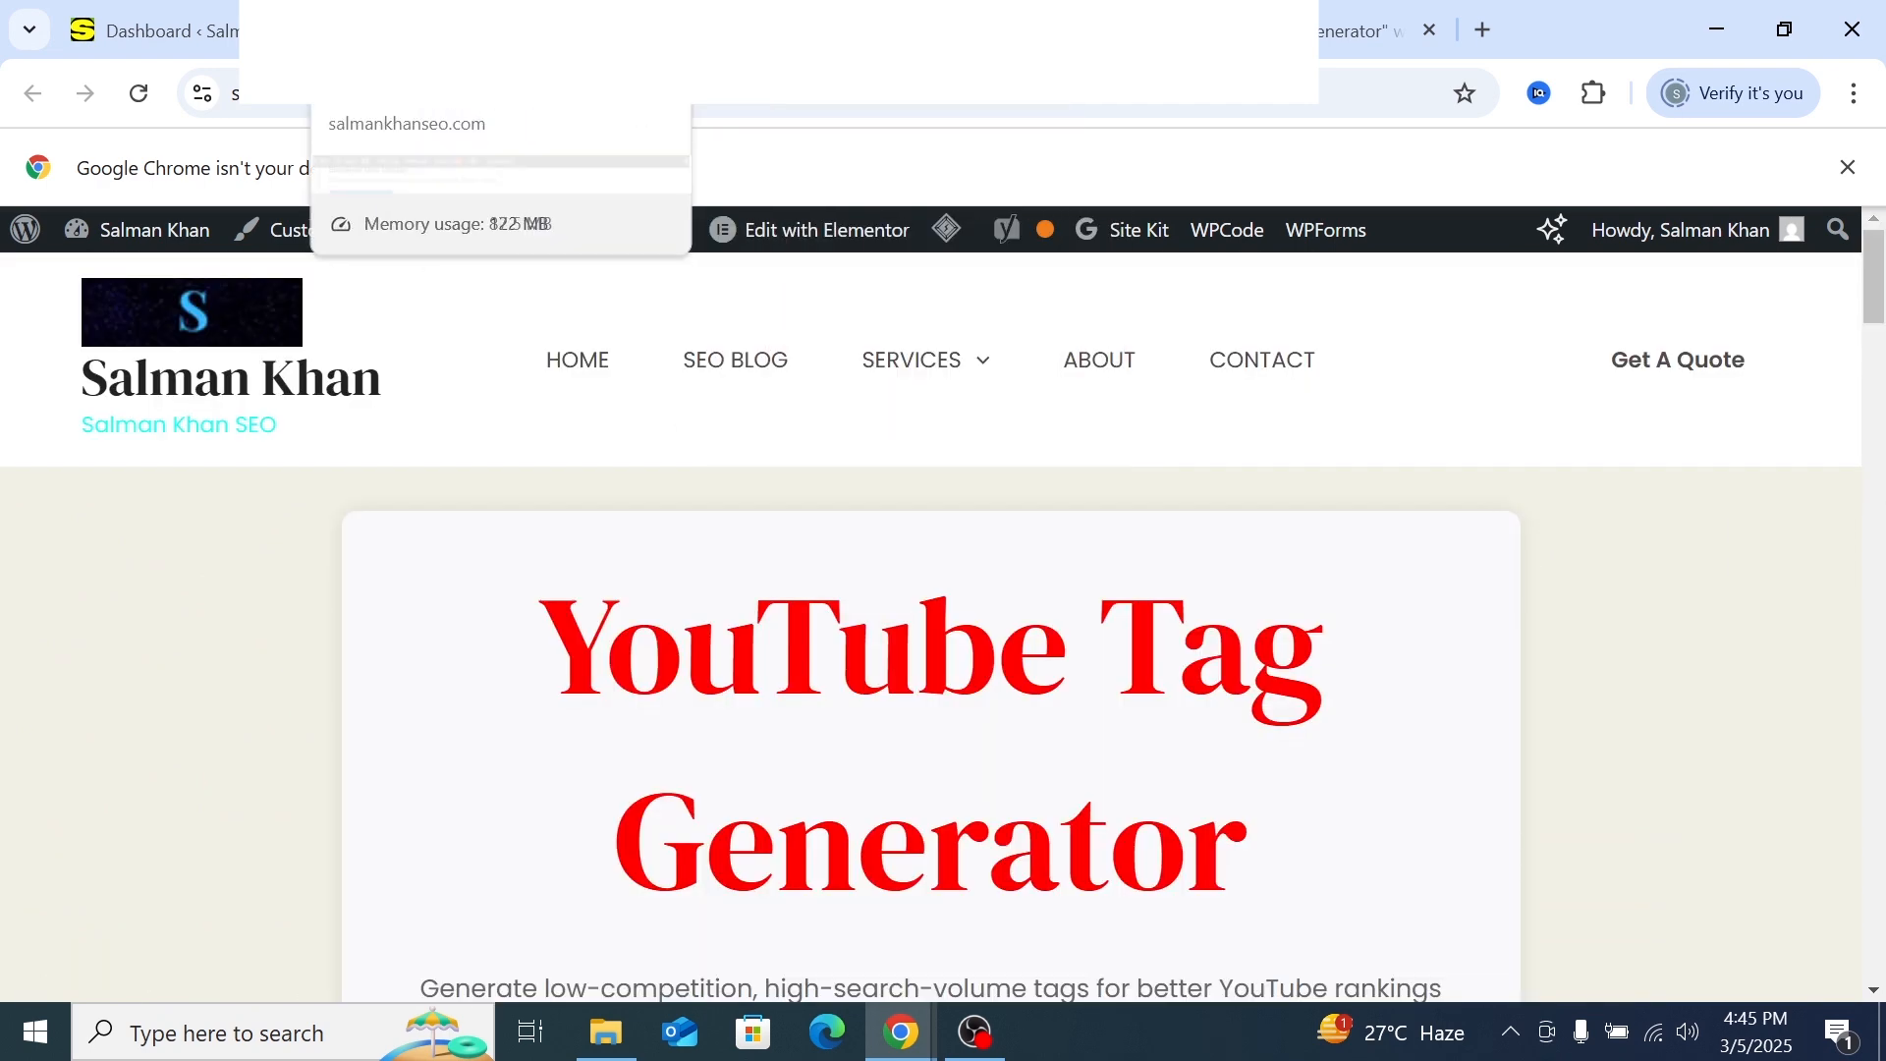
Open the YouTube Tag Generator page for editing from the WordPress page list and expand its Yoast SEO analysis
left_click(157, 30)
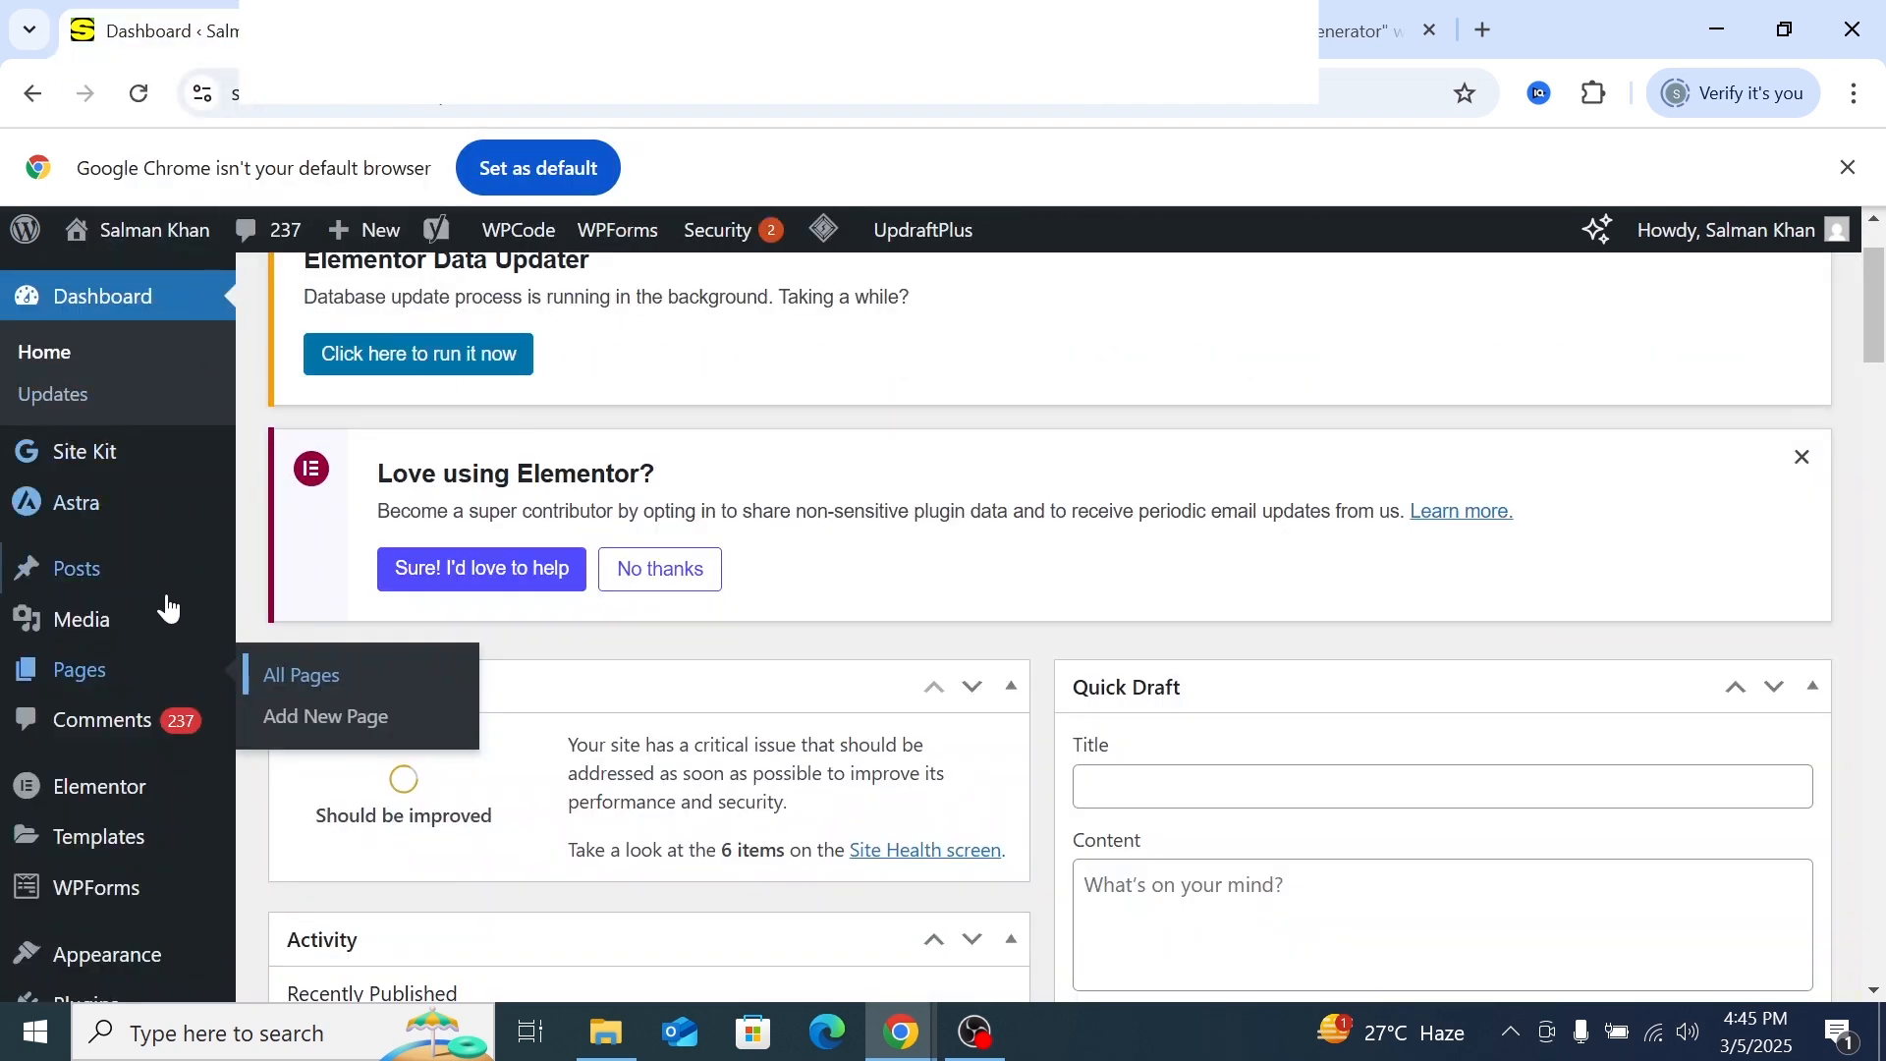
right_click(288, 679)
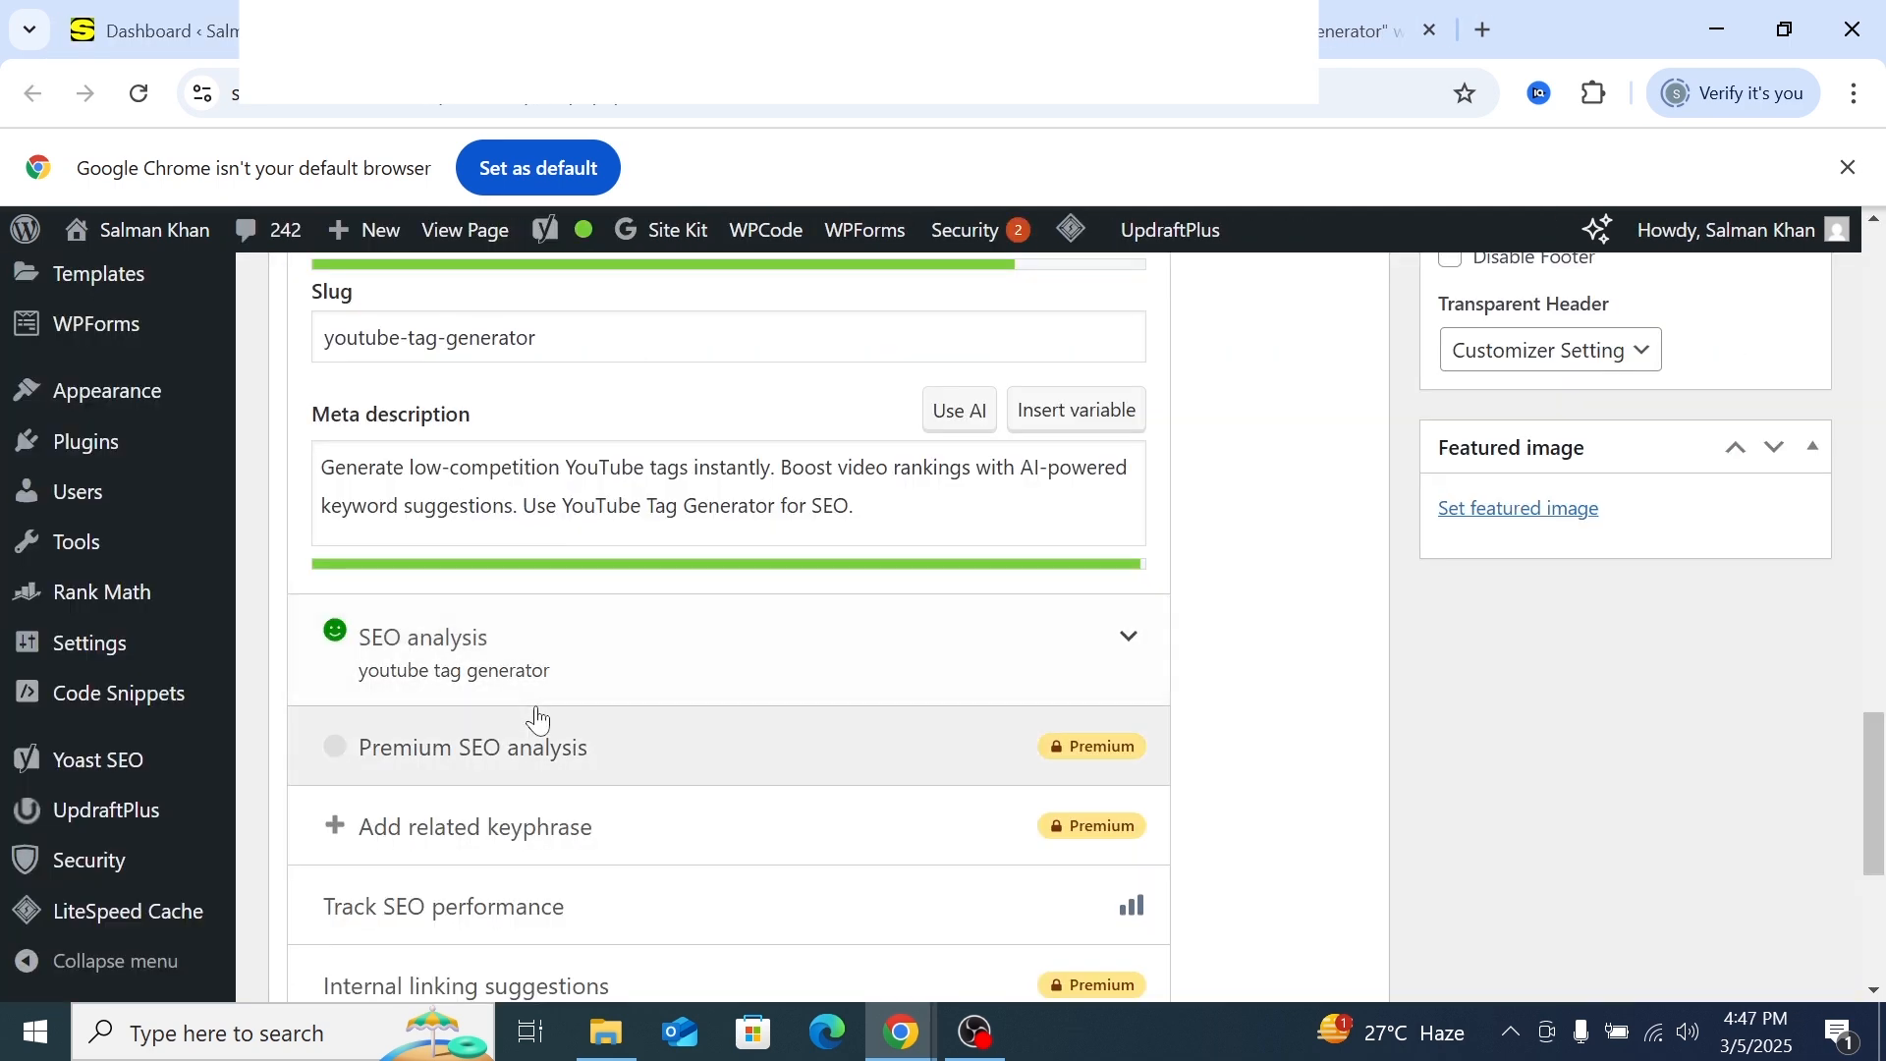
left_click(590, 665)
Review the Yoast analysis for the image and image keyphrase checks and for any remaining problems
scroll(595, 667, "down", 3)
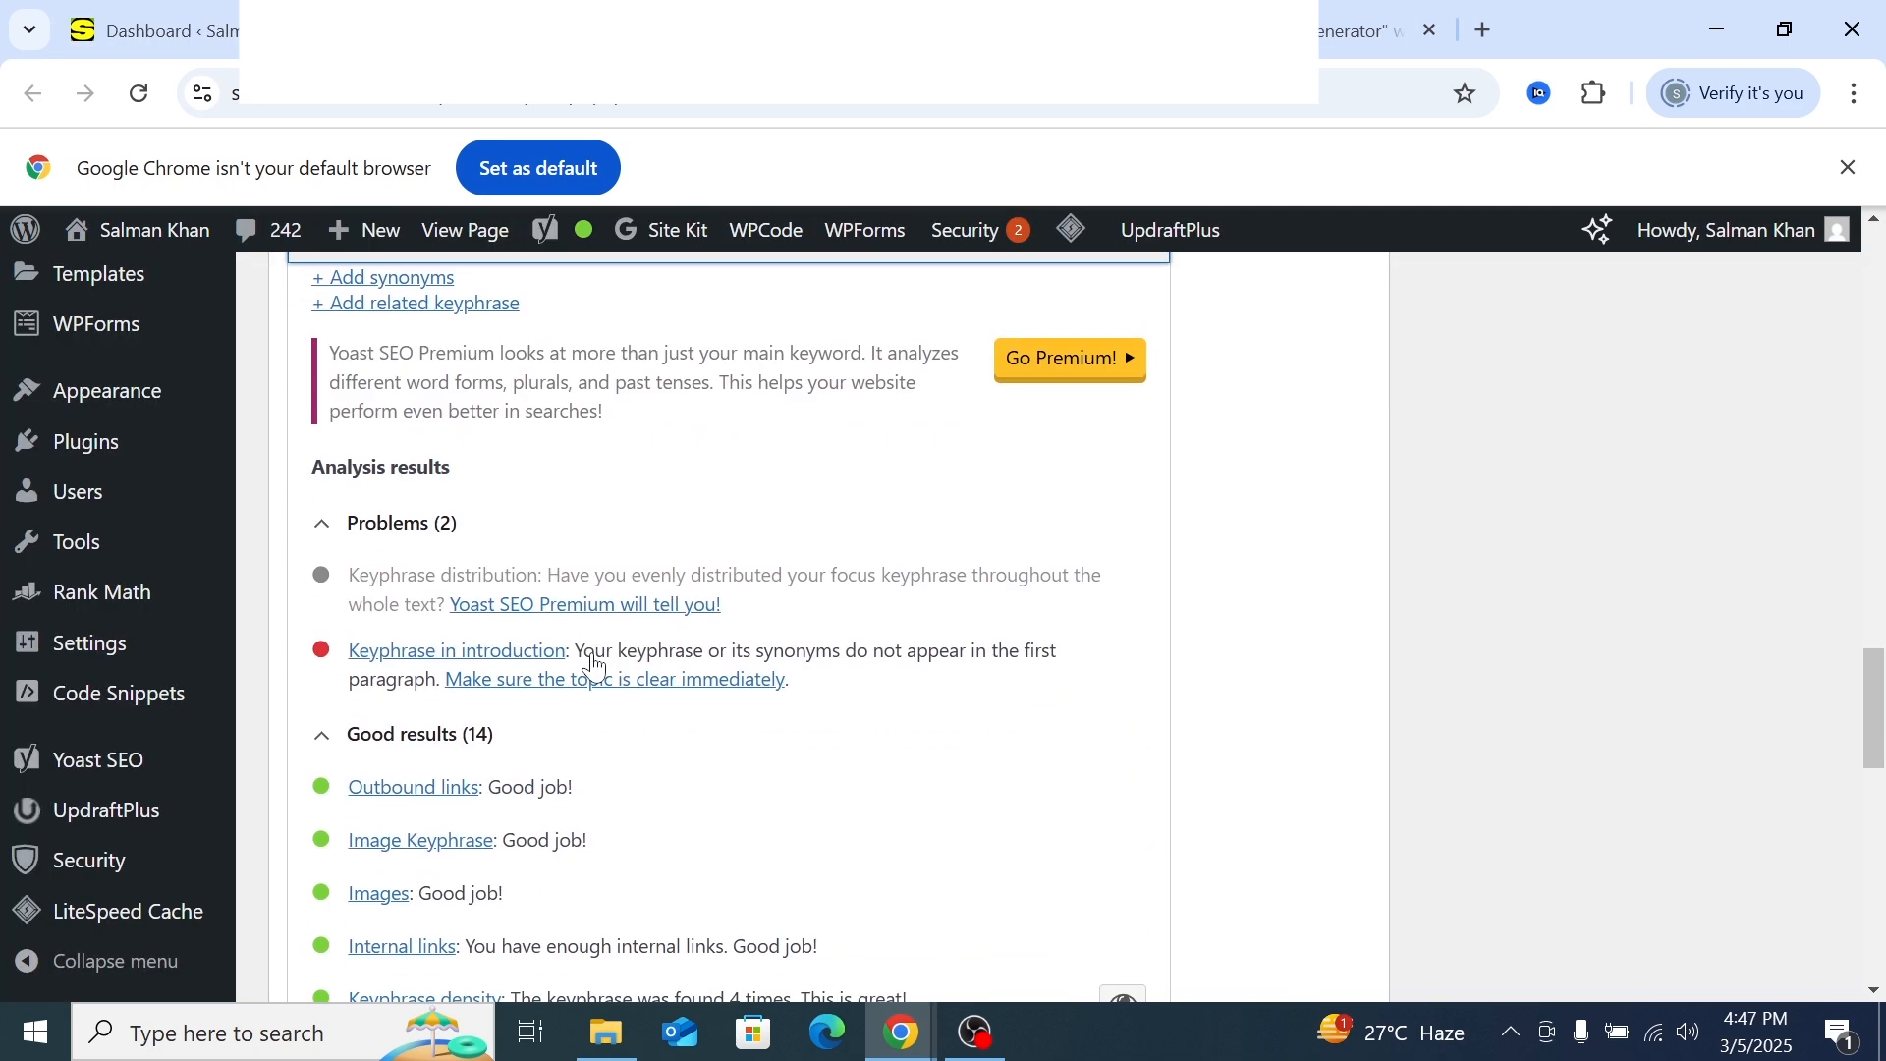
scroll(584, 678, "down", 2)
scroll(570, 683, "up", 2)
scroll(530, 698, "down", 2)
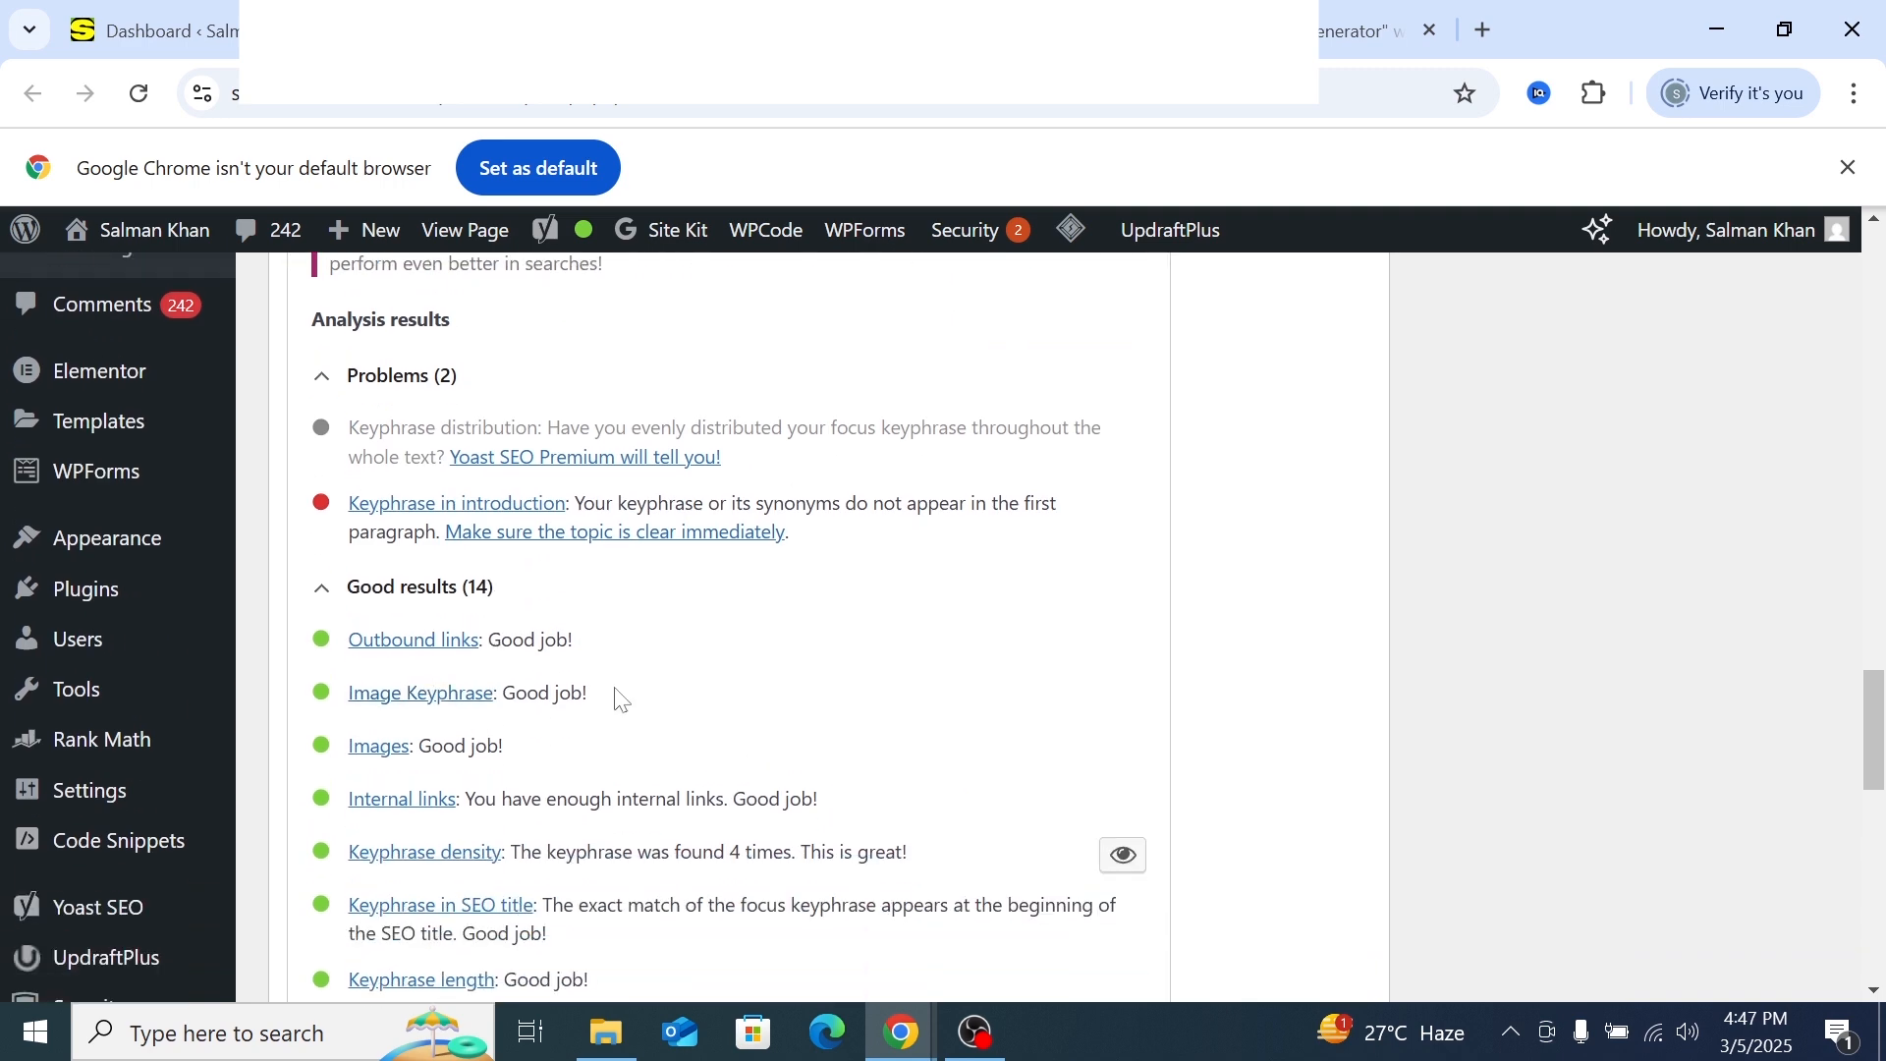
left_click_drag(585, 692, 350, 692)
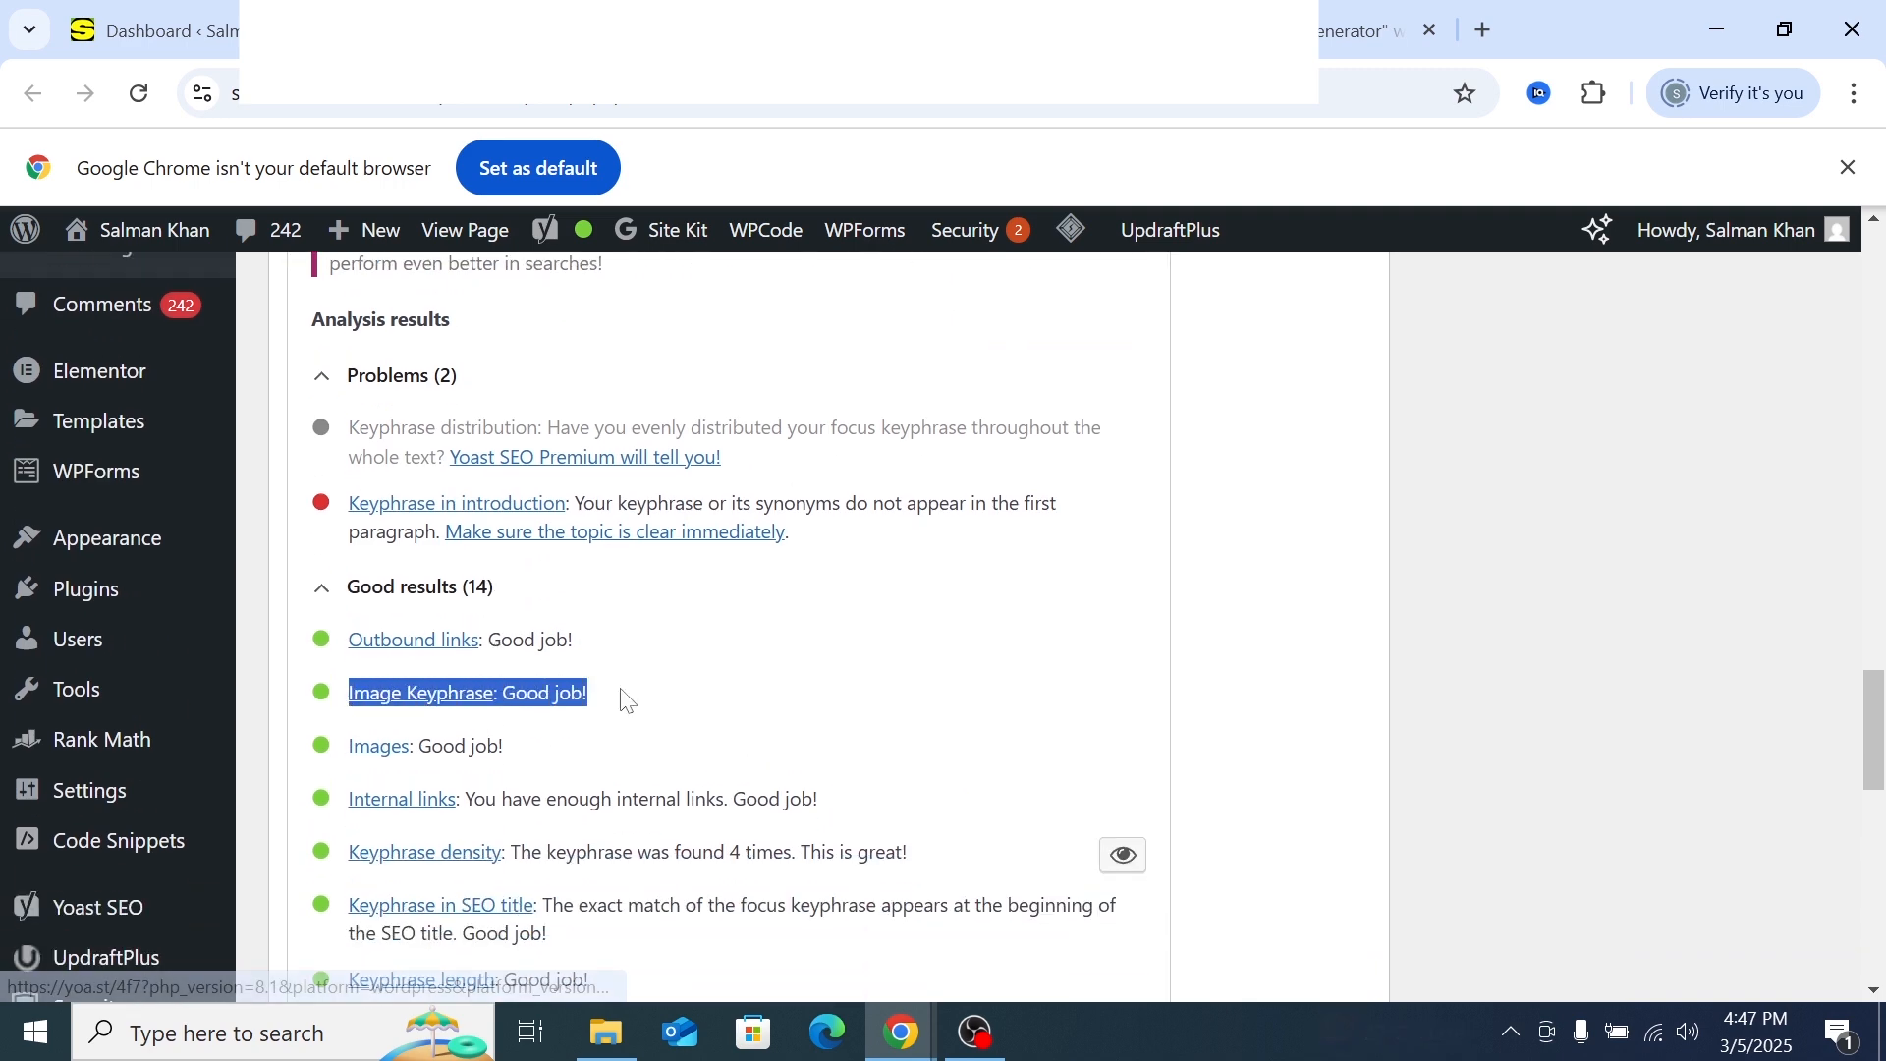
left_click(614, 727)
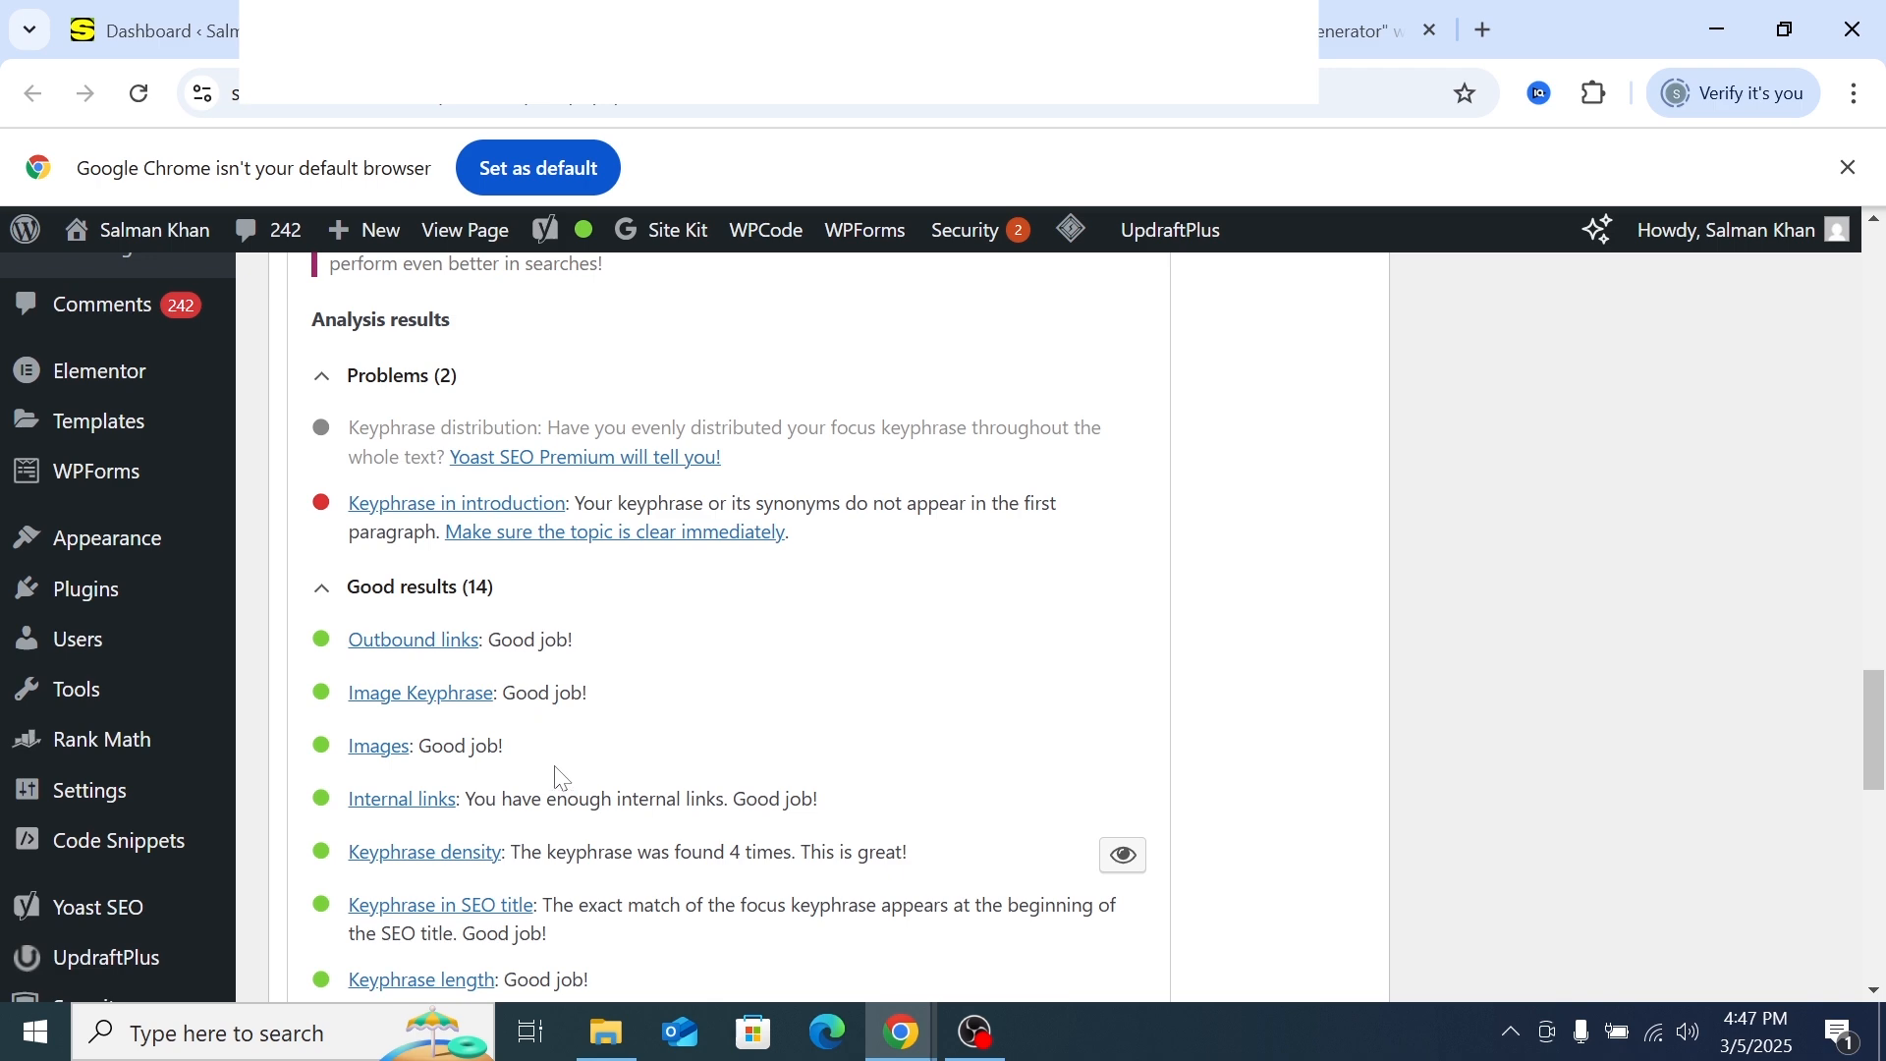
scroll(556, 776, "down", 6)
scroll(518, 851, "up", 8)
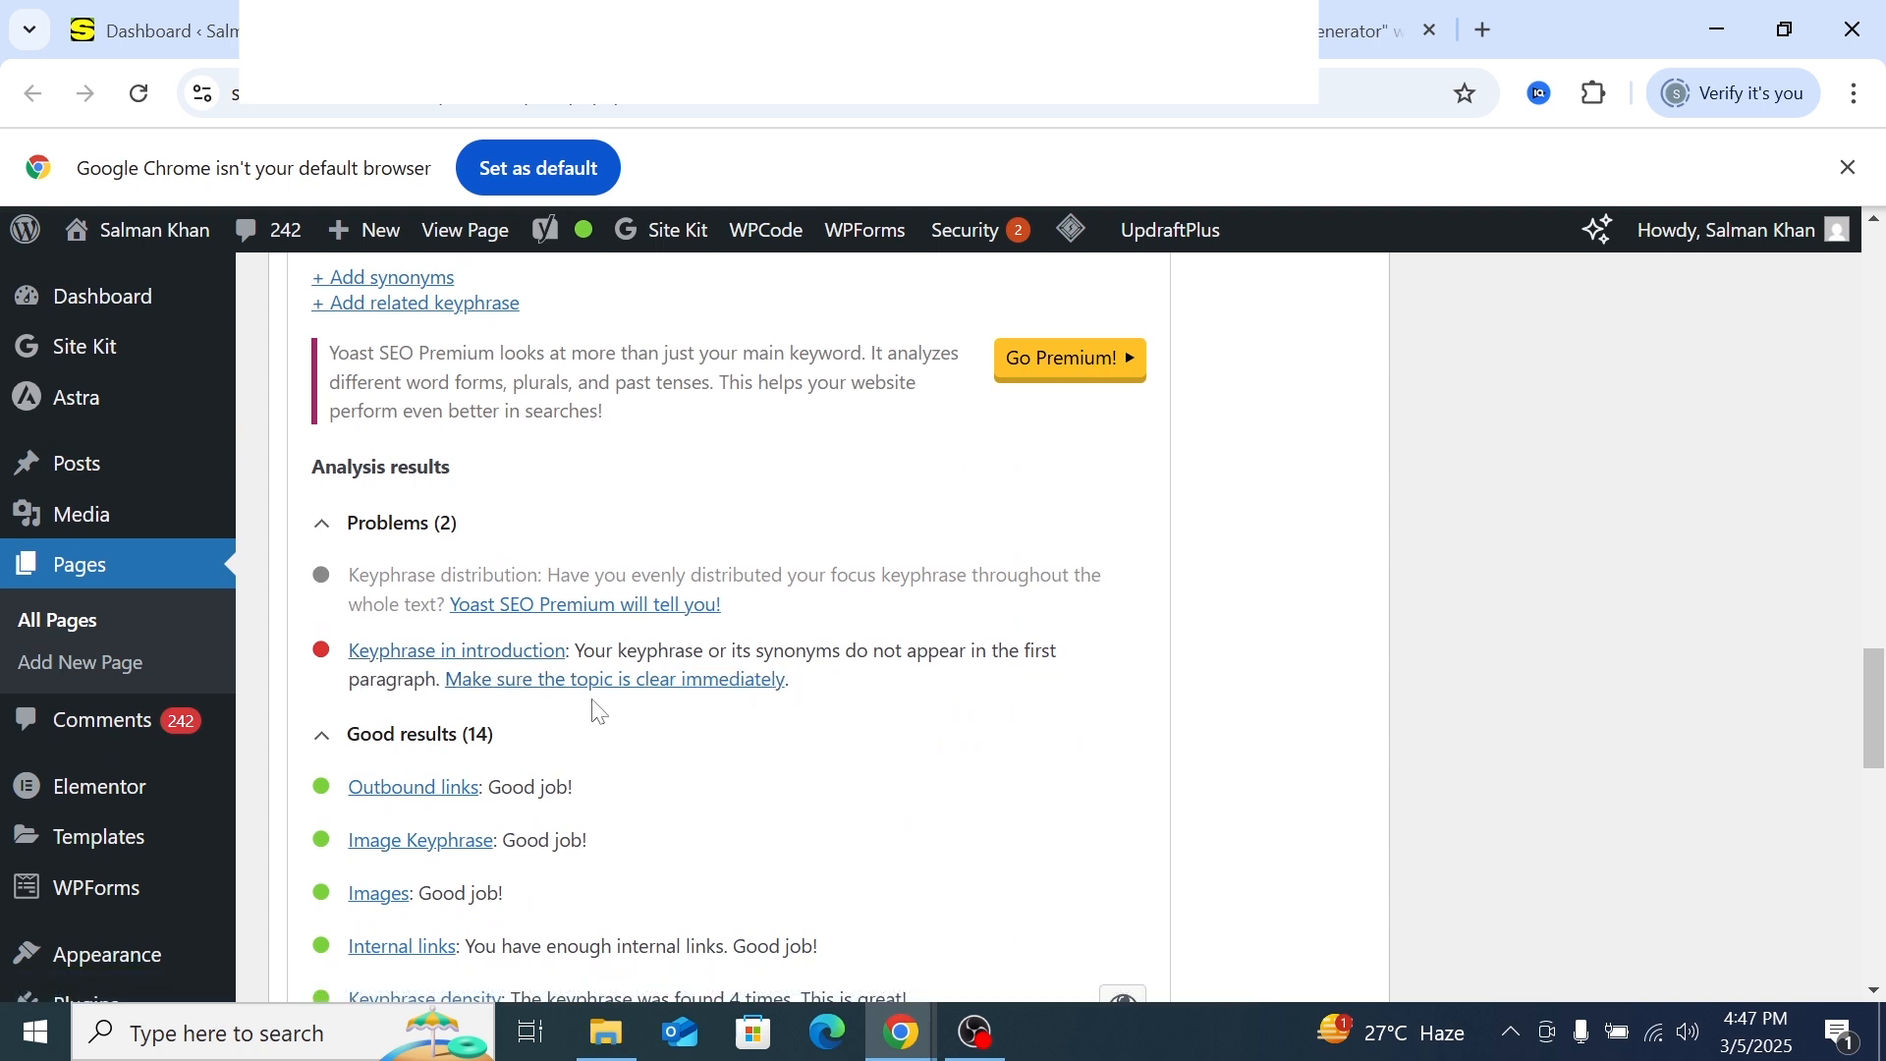
Examine the "How to Use Generated Tags Effectively?" heading and its opening text on the live page as the place for the missing introduction keyphrase
scroll(609, 765, "up", 18)
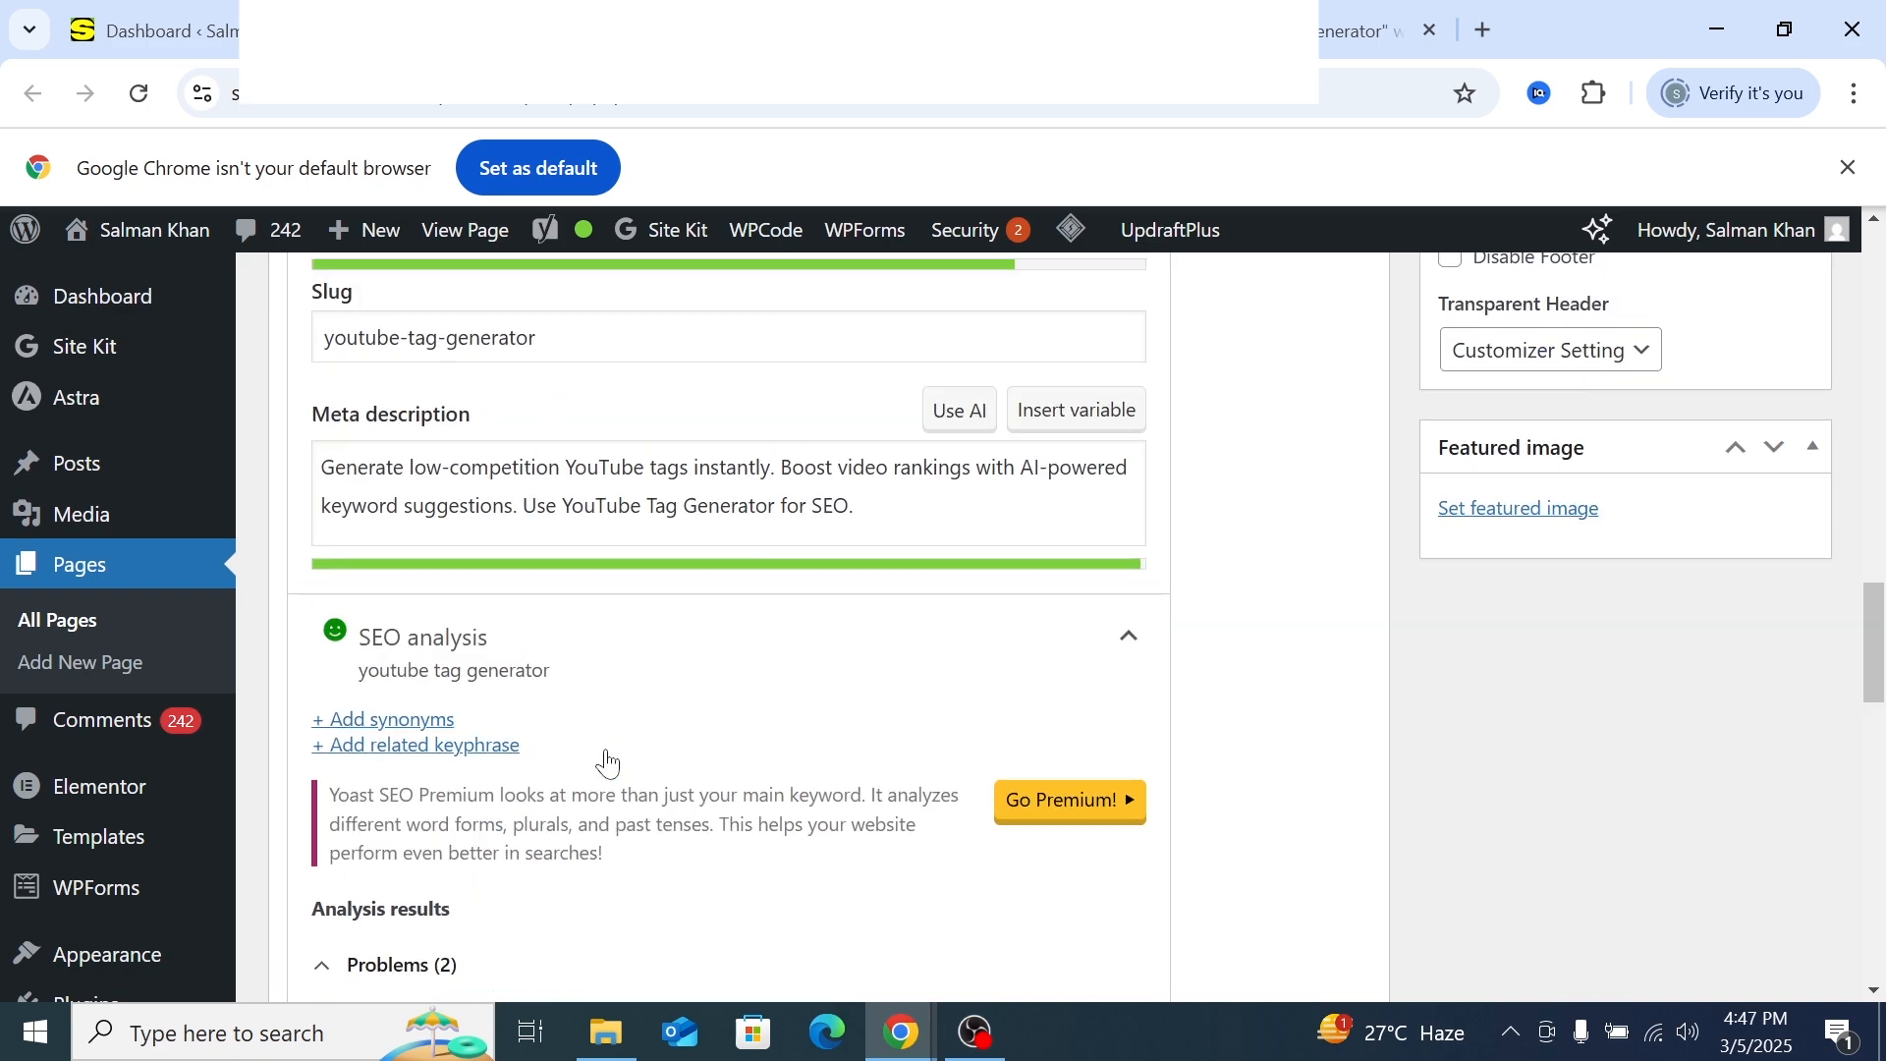
scroll(634, 717, "up", 3)
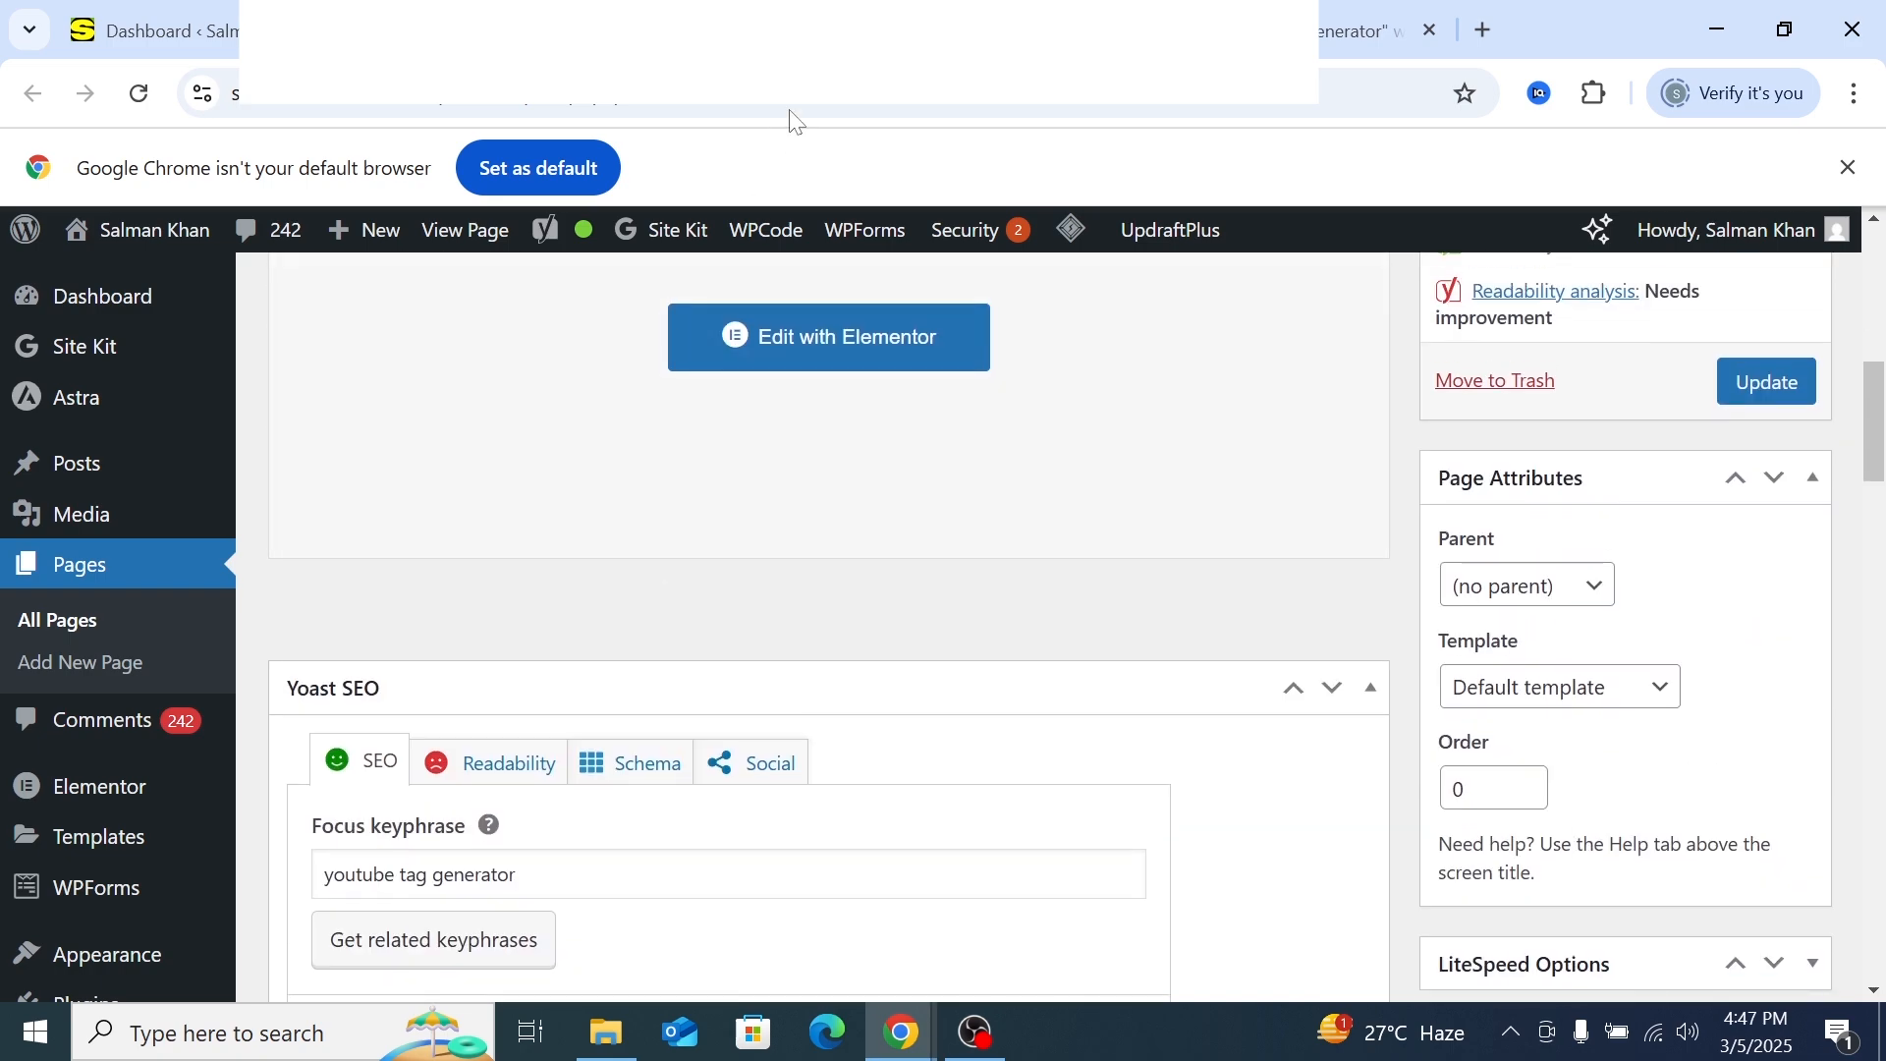
key("ctrl+Tab")
scroll(932, 629, "down", 7)
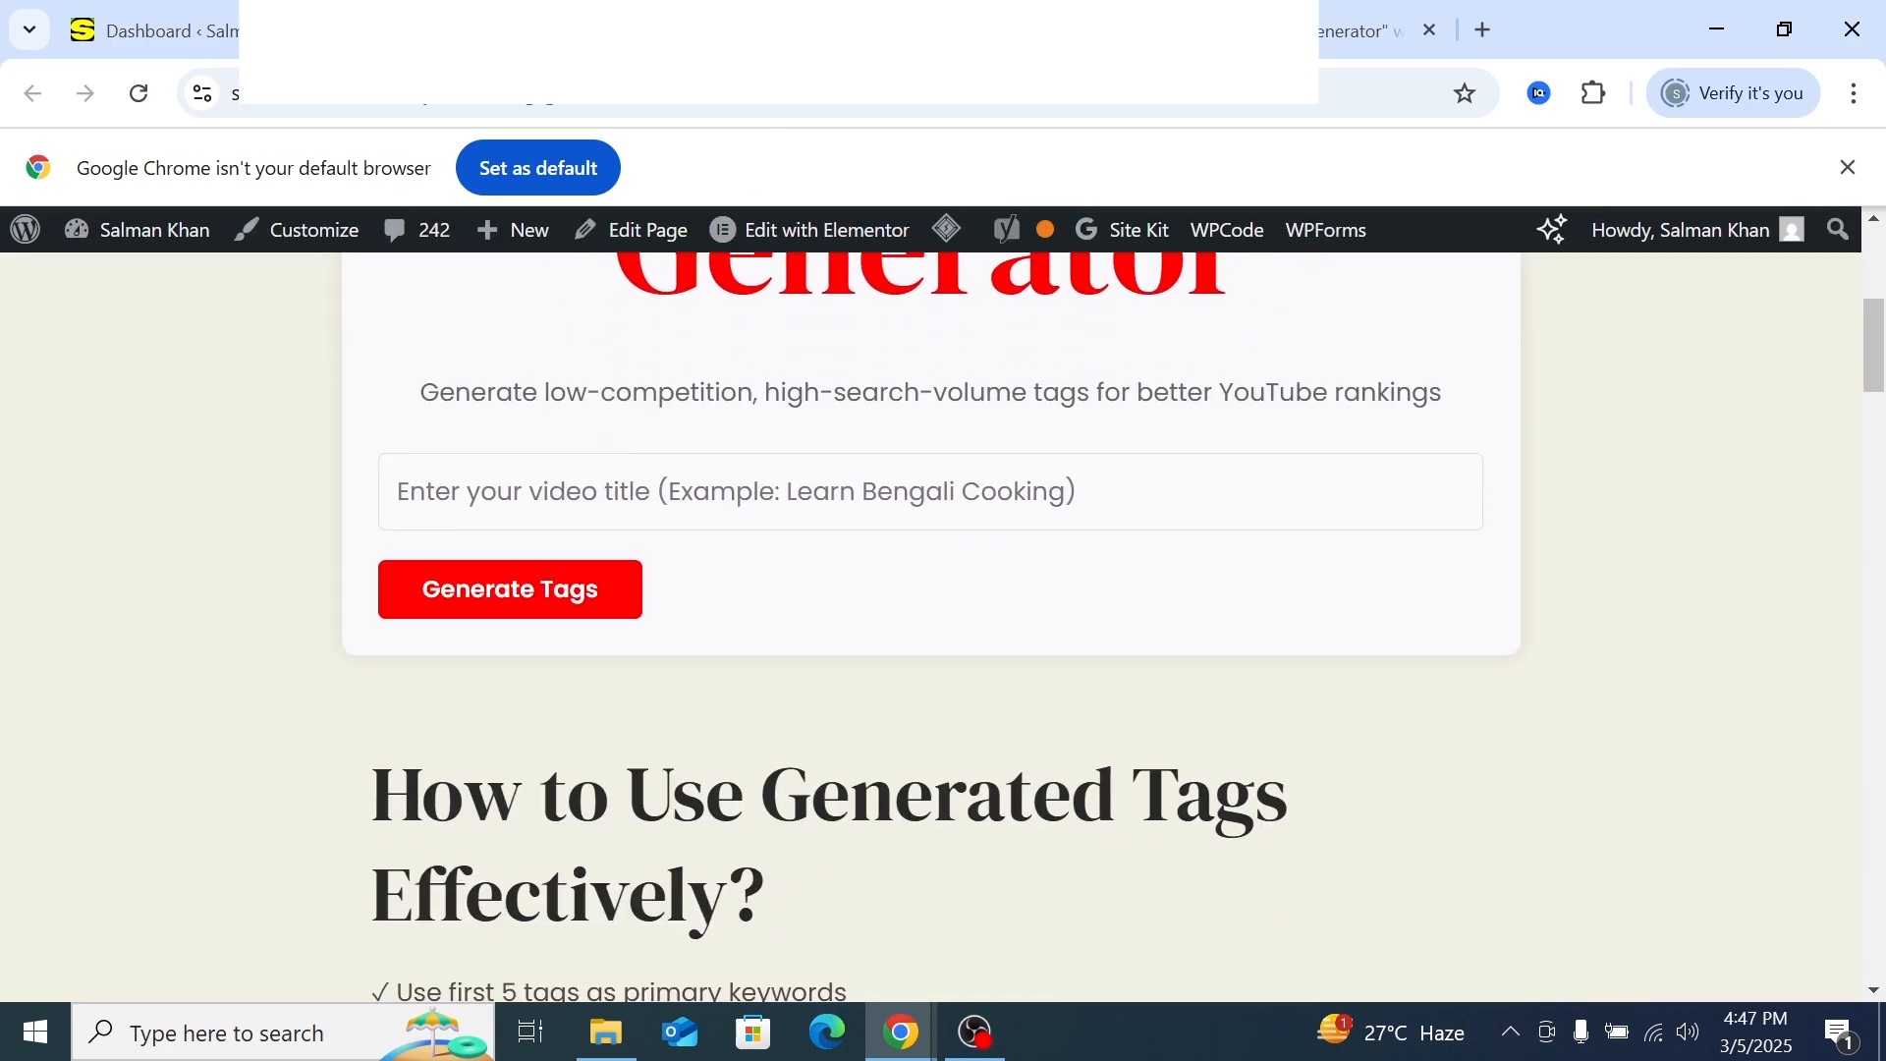
left_click_drag(372, 482, 892, 778)
scroll(800, 733, "up", 7)
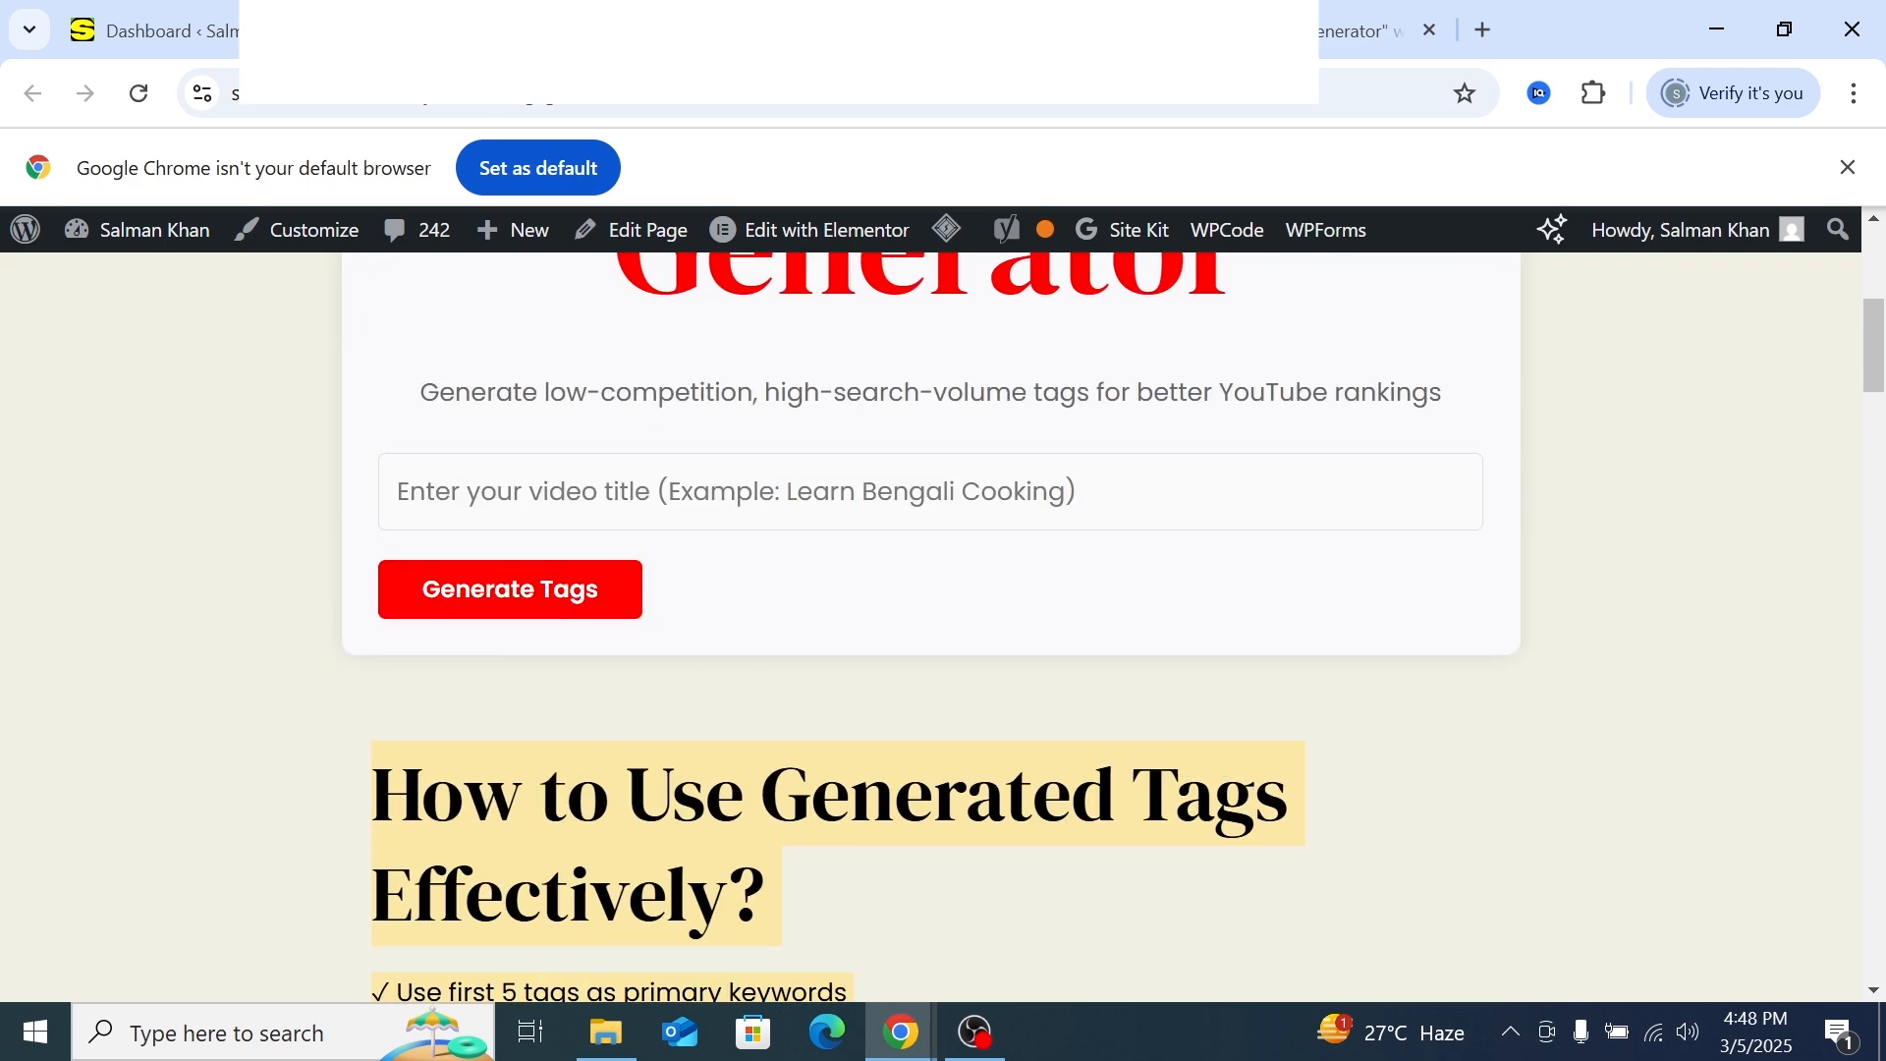
scroll(800, 733, "down", 6)
scroll(932, 629, "down", 2)
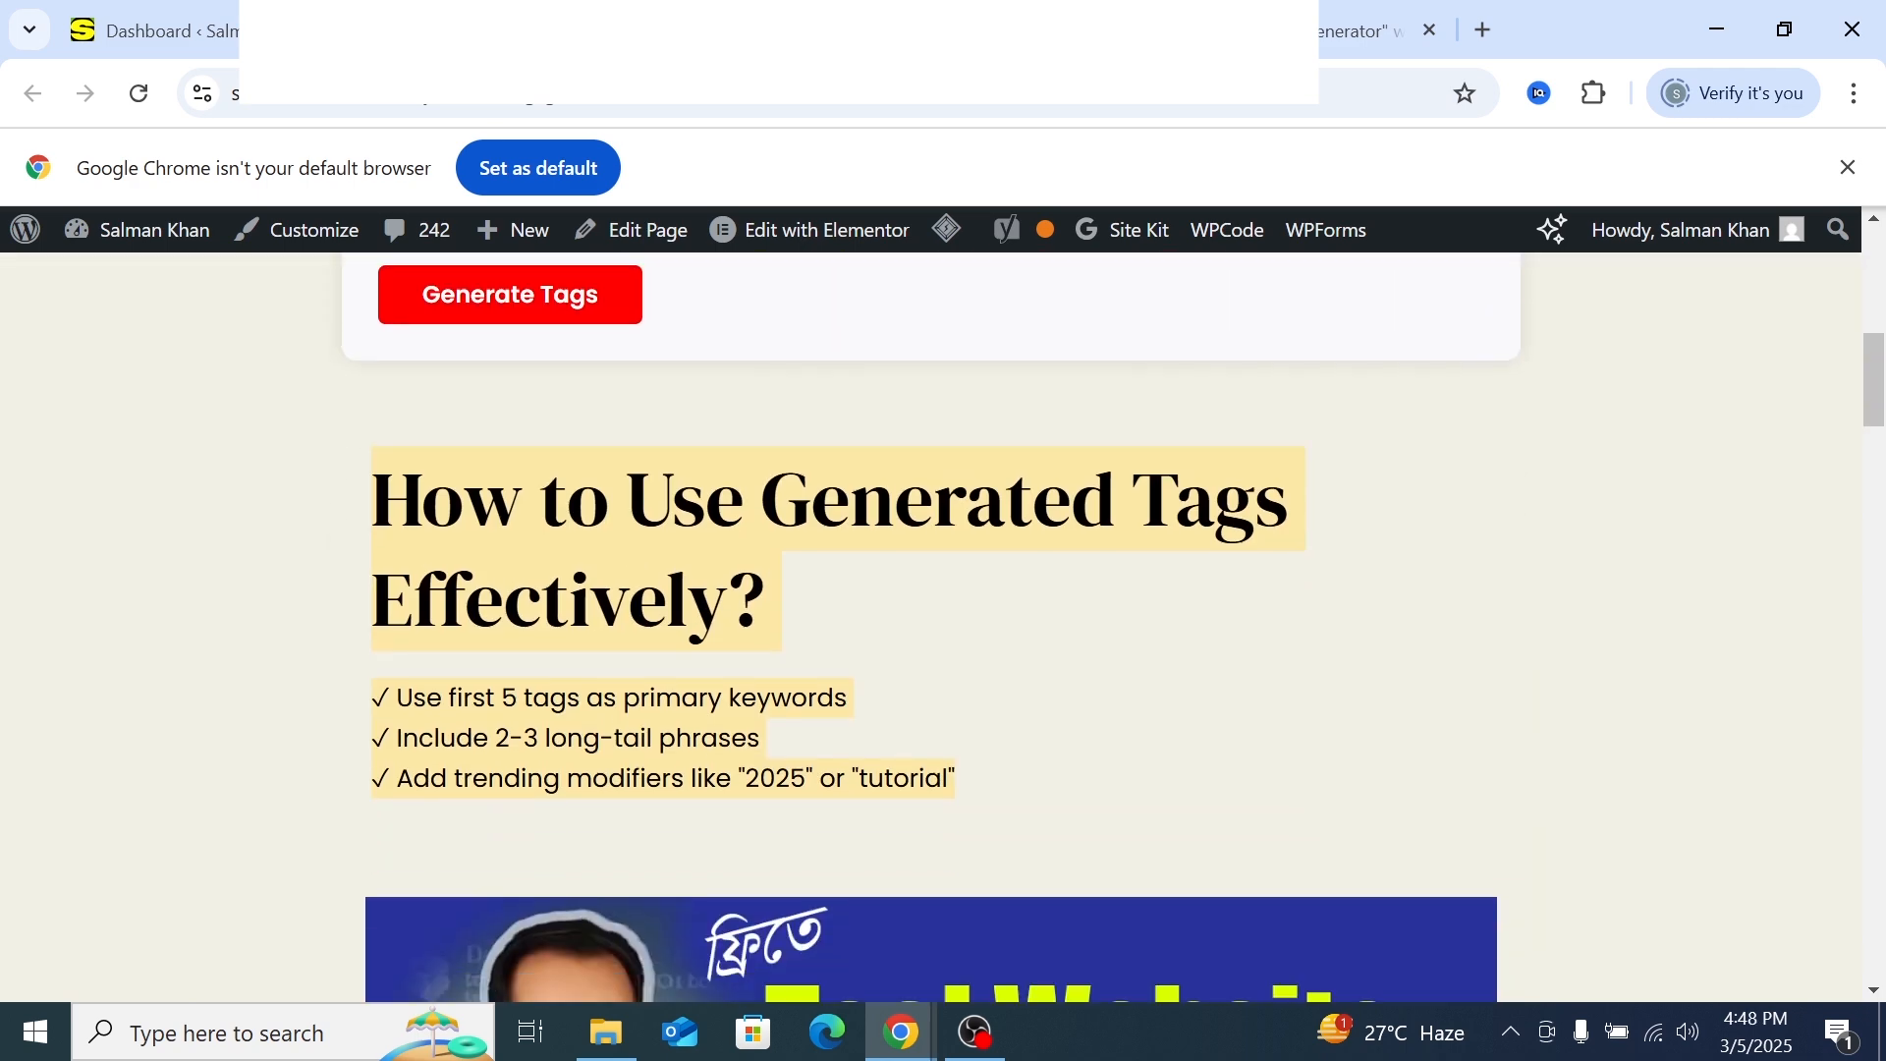
left_click(799, 650)
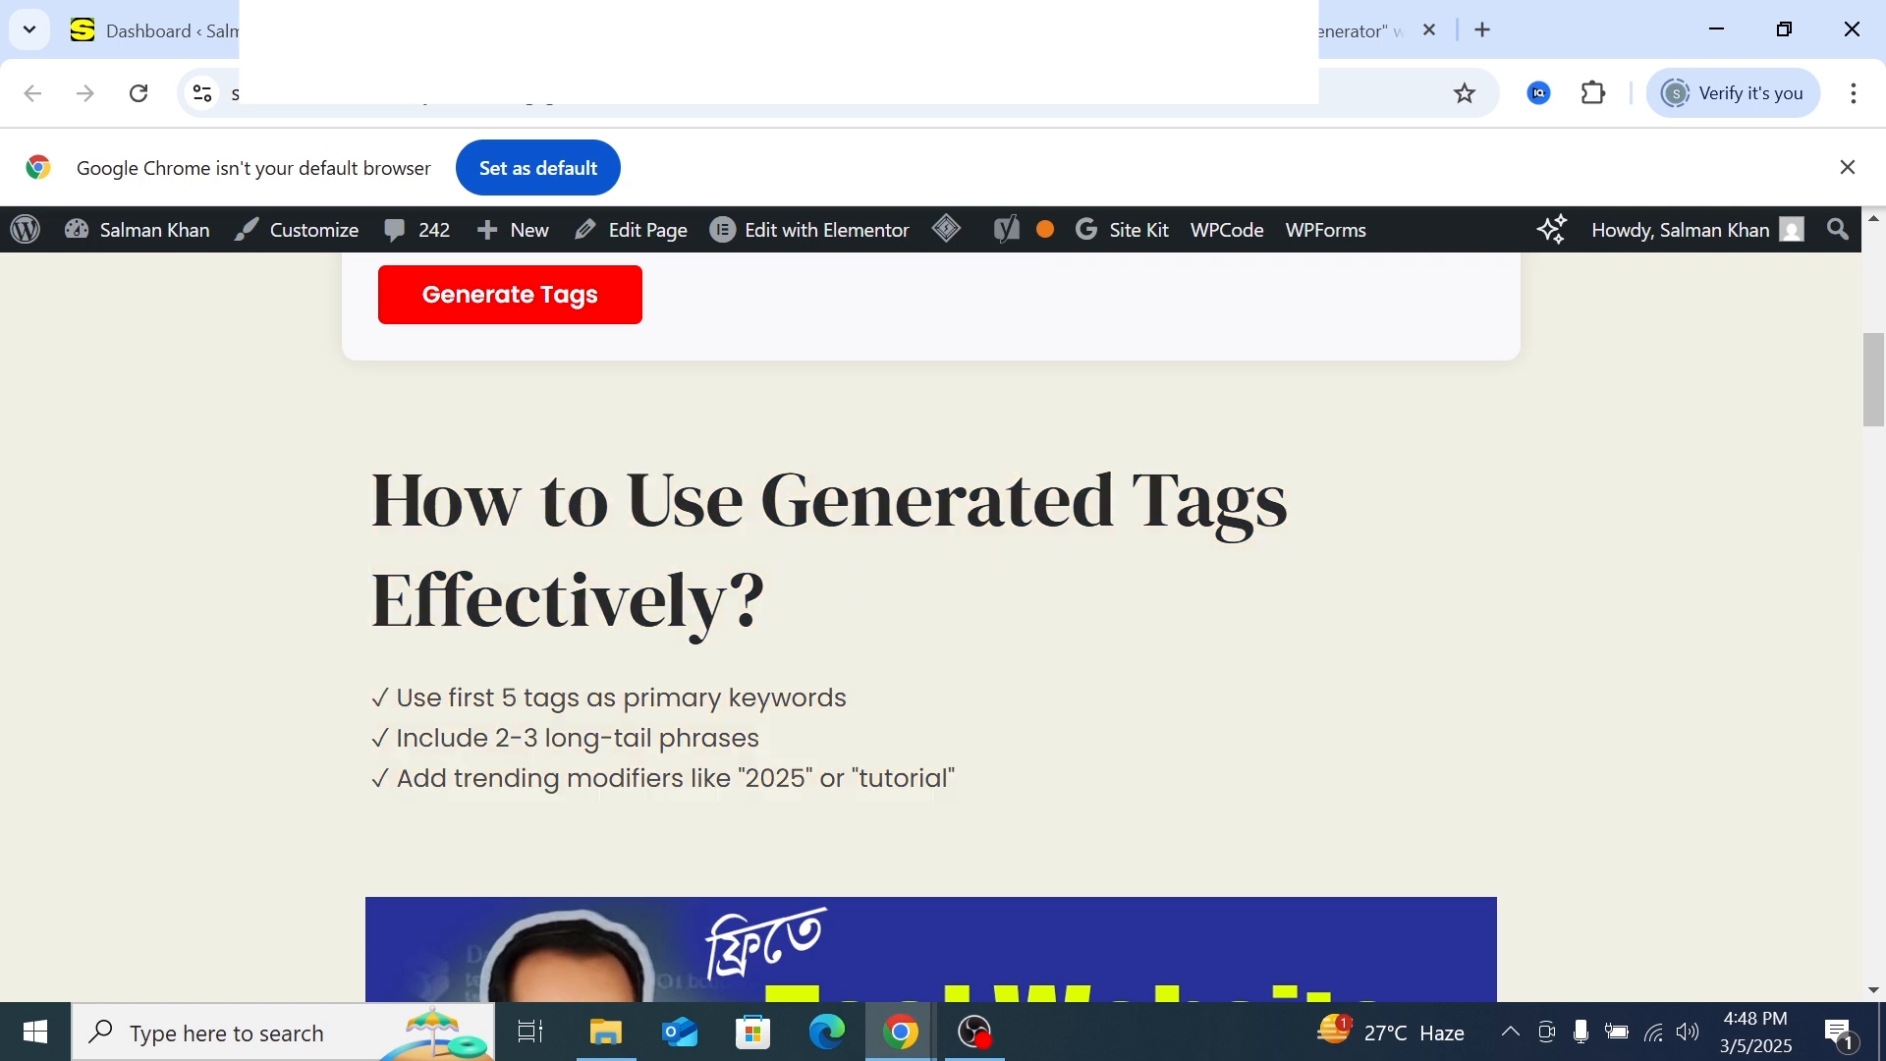
left_click_drag(777, 627, 424, 496)
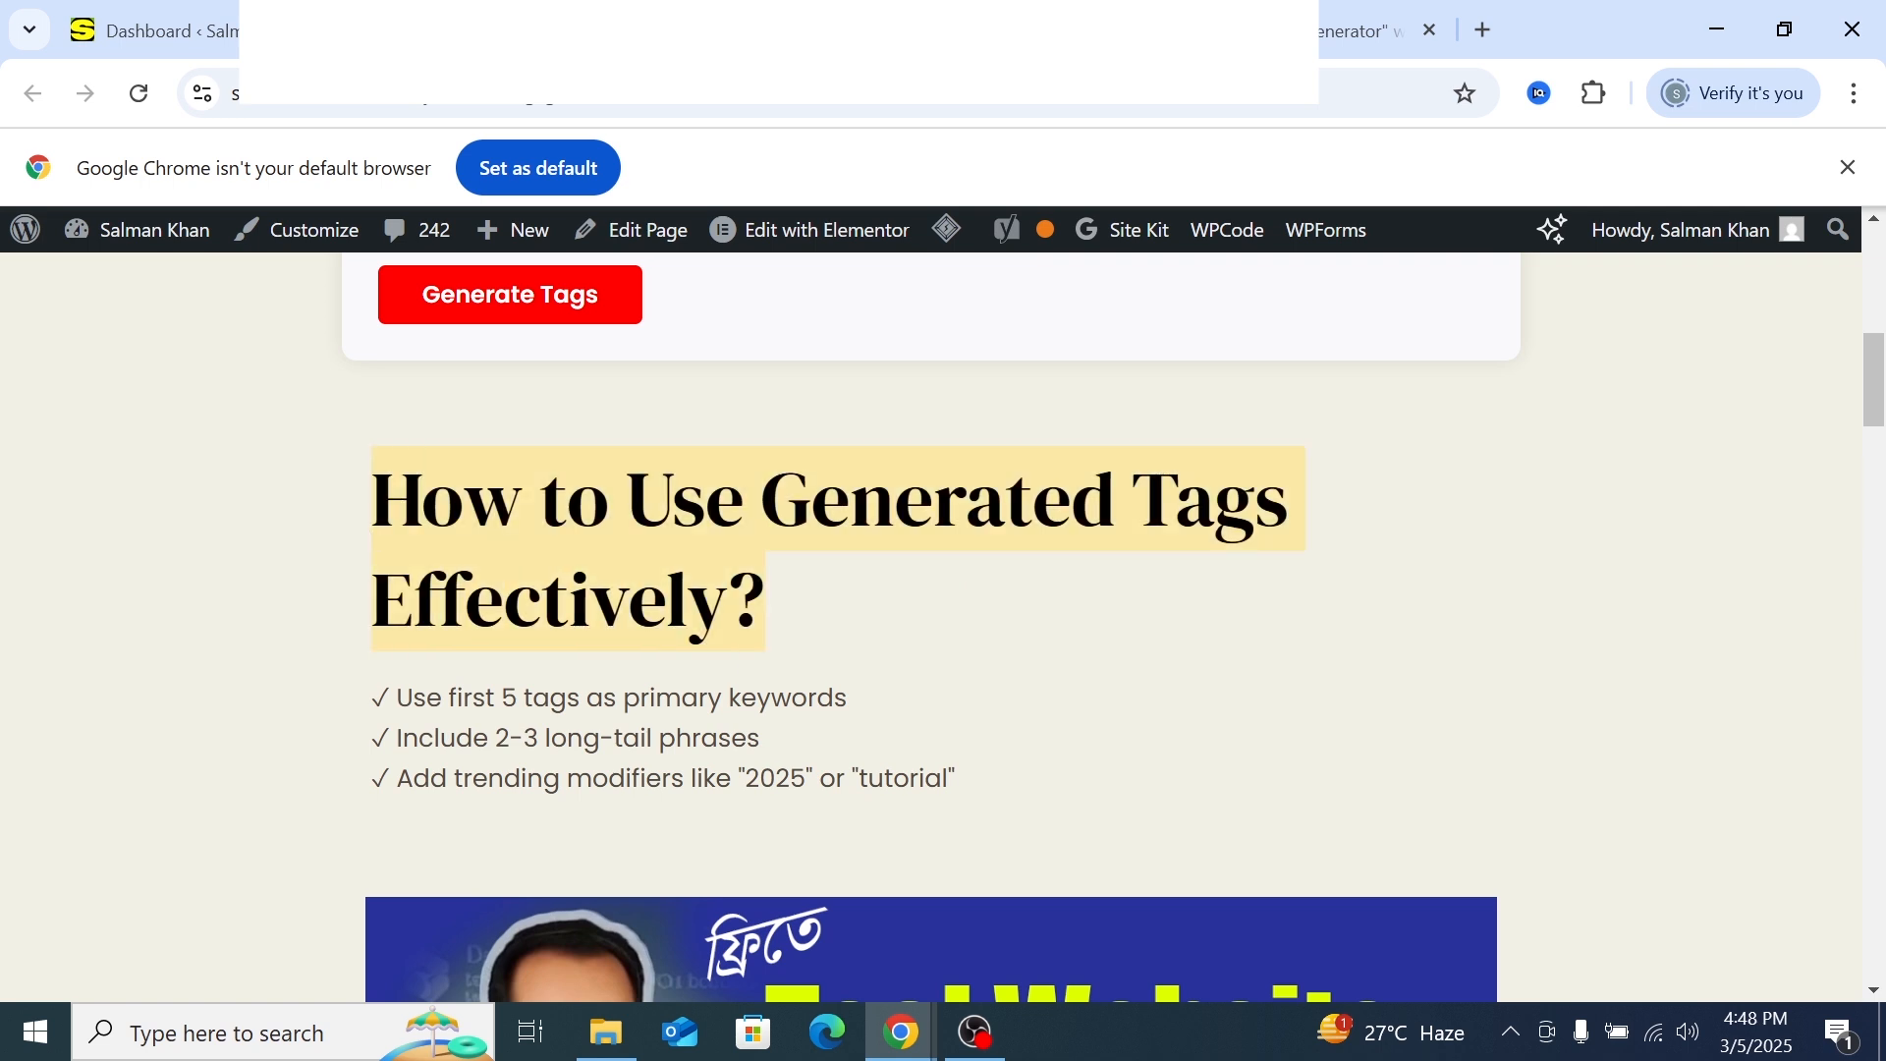
left_click(835, 609)
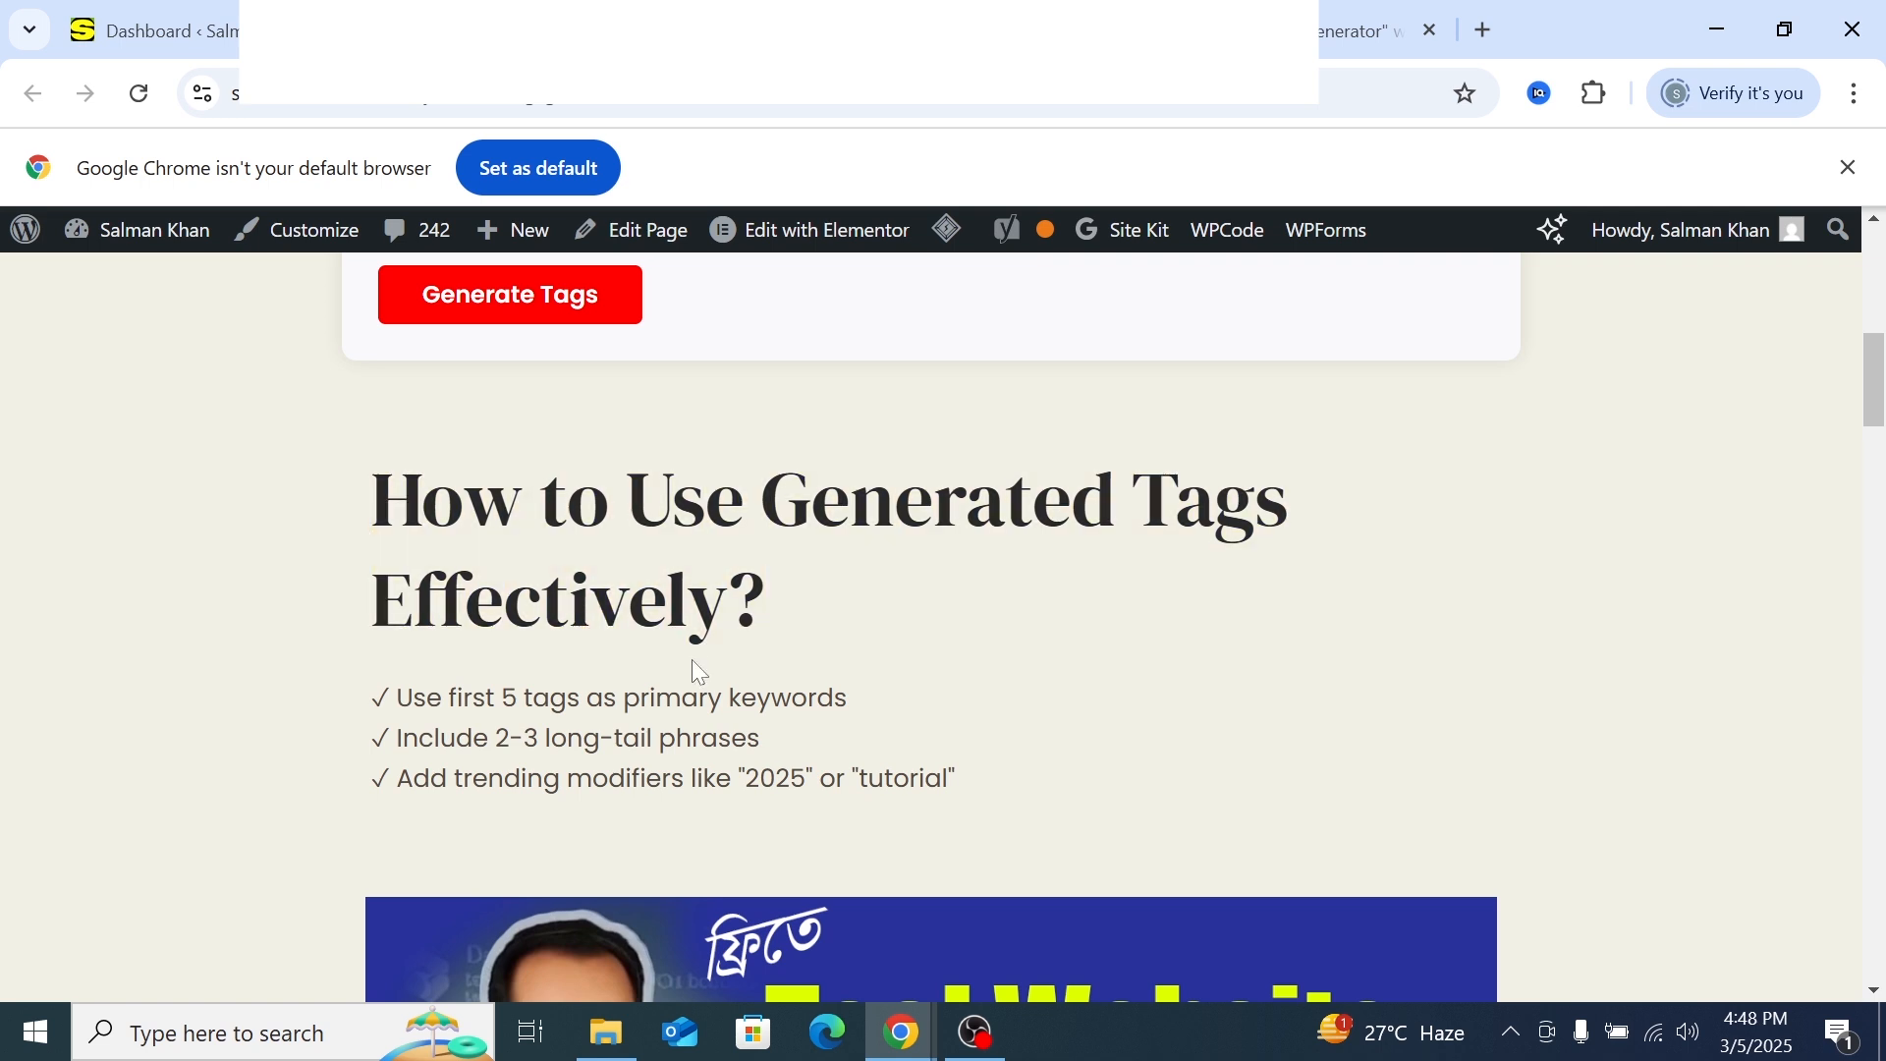
Switch to the page's Elementor editor and select the "How to Use Generated Tags Effectively?" section for editing
left_click(580, 31)
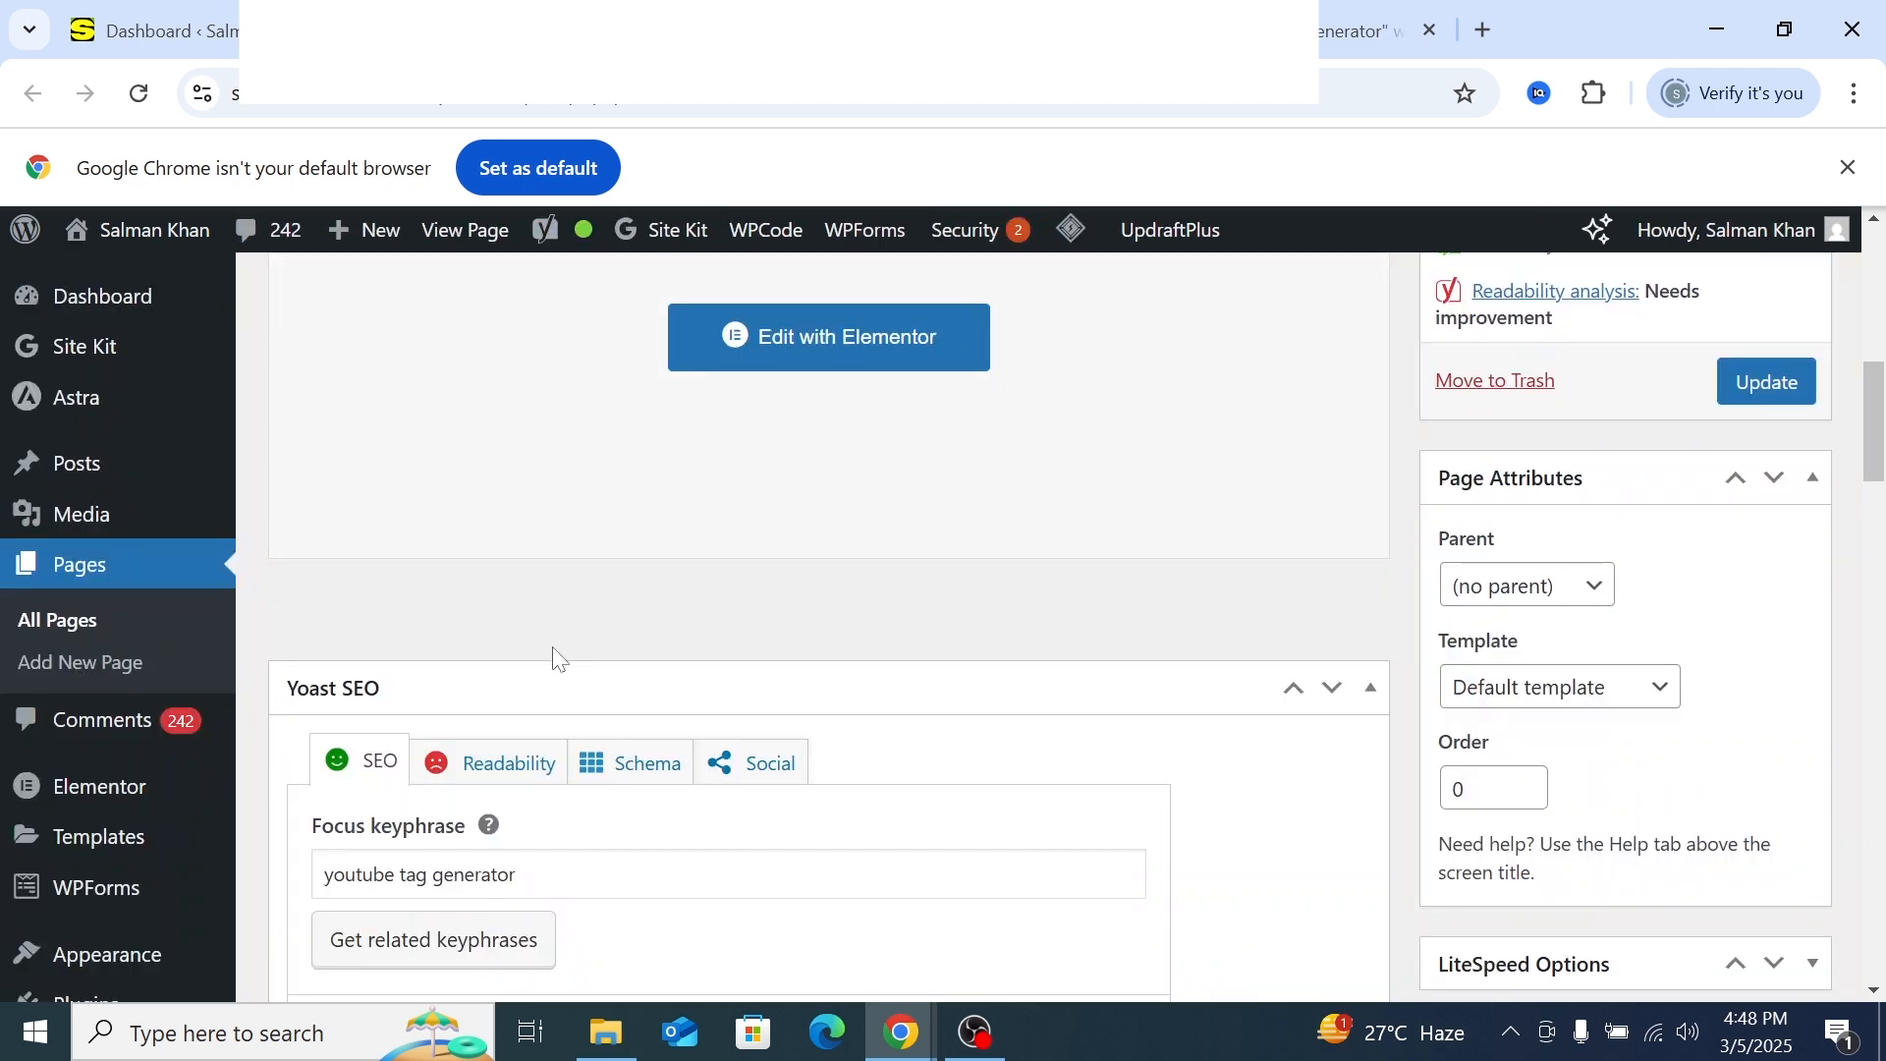
scroll(575, 644, "down", 3)
scroll(579, 648, "down", 5)
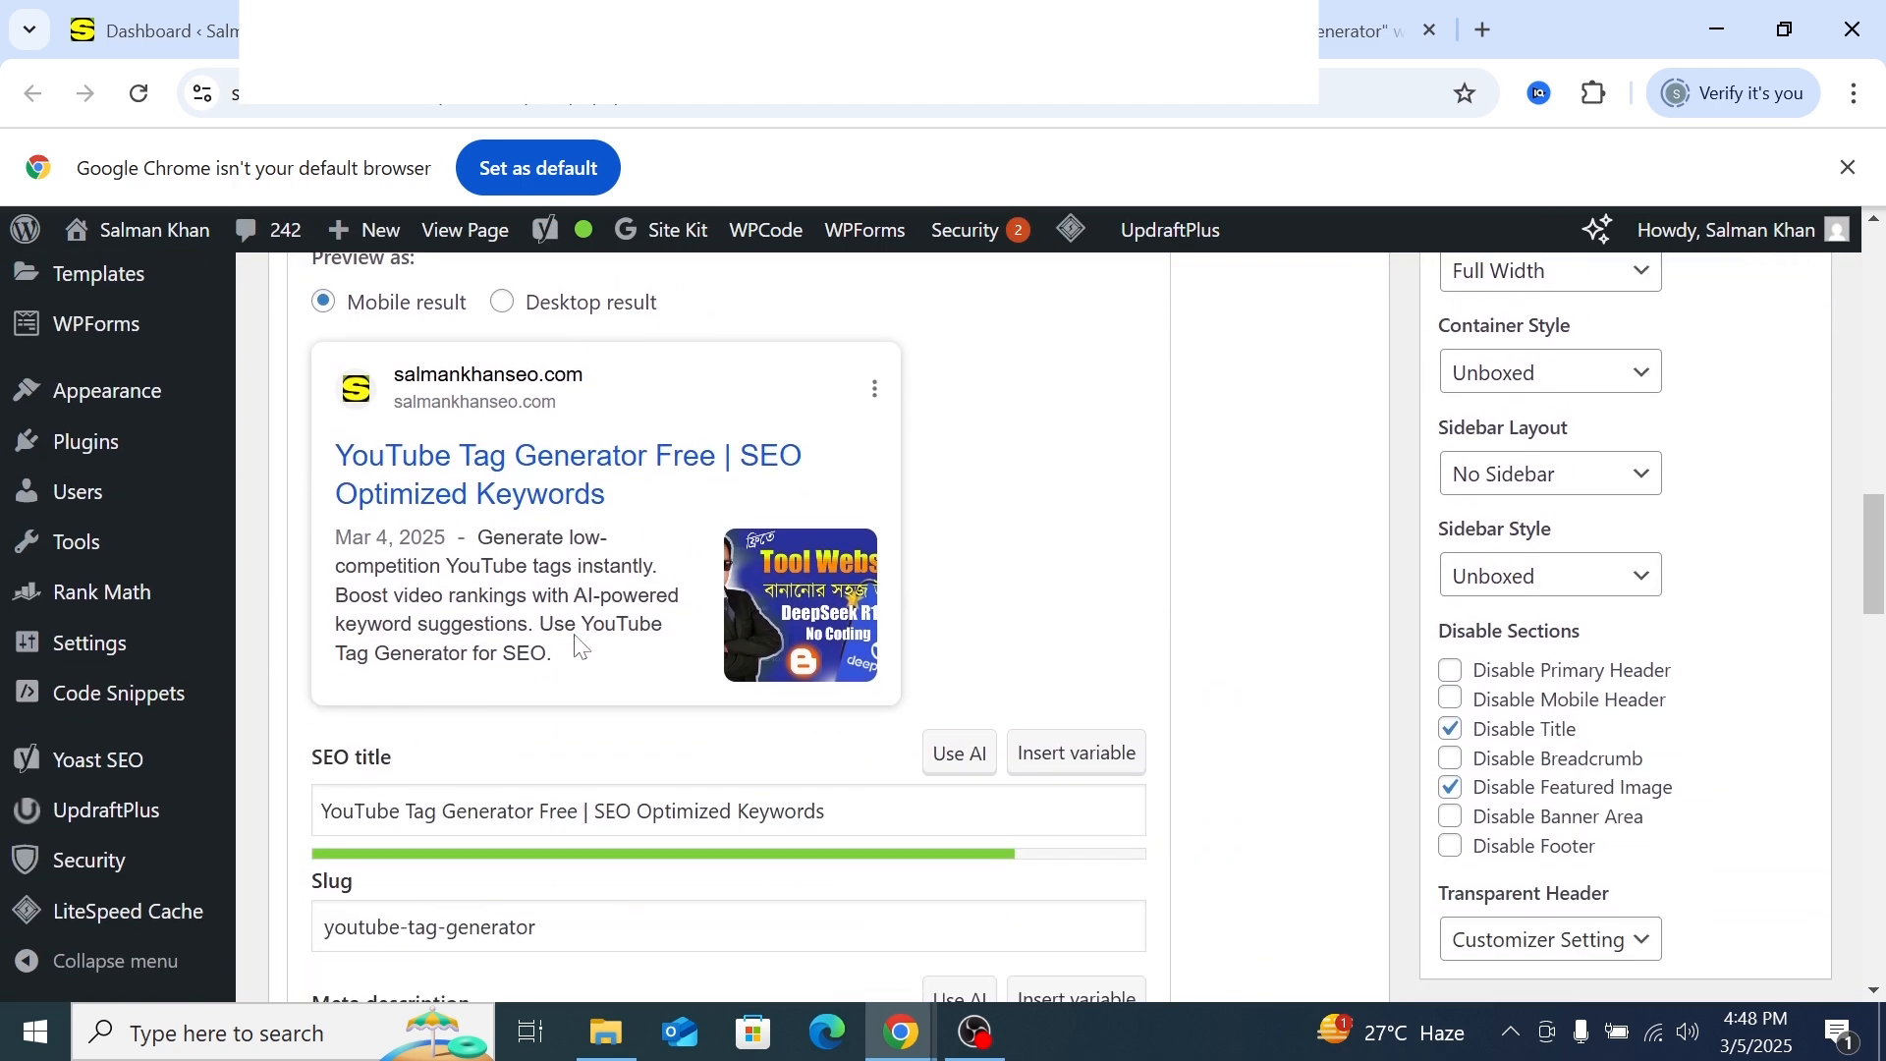
scroll(577, 648, "down", 5)
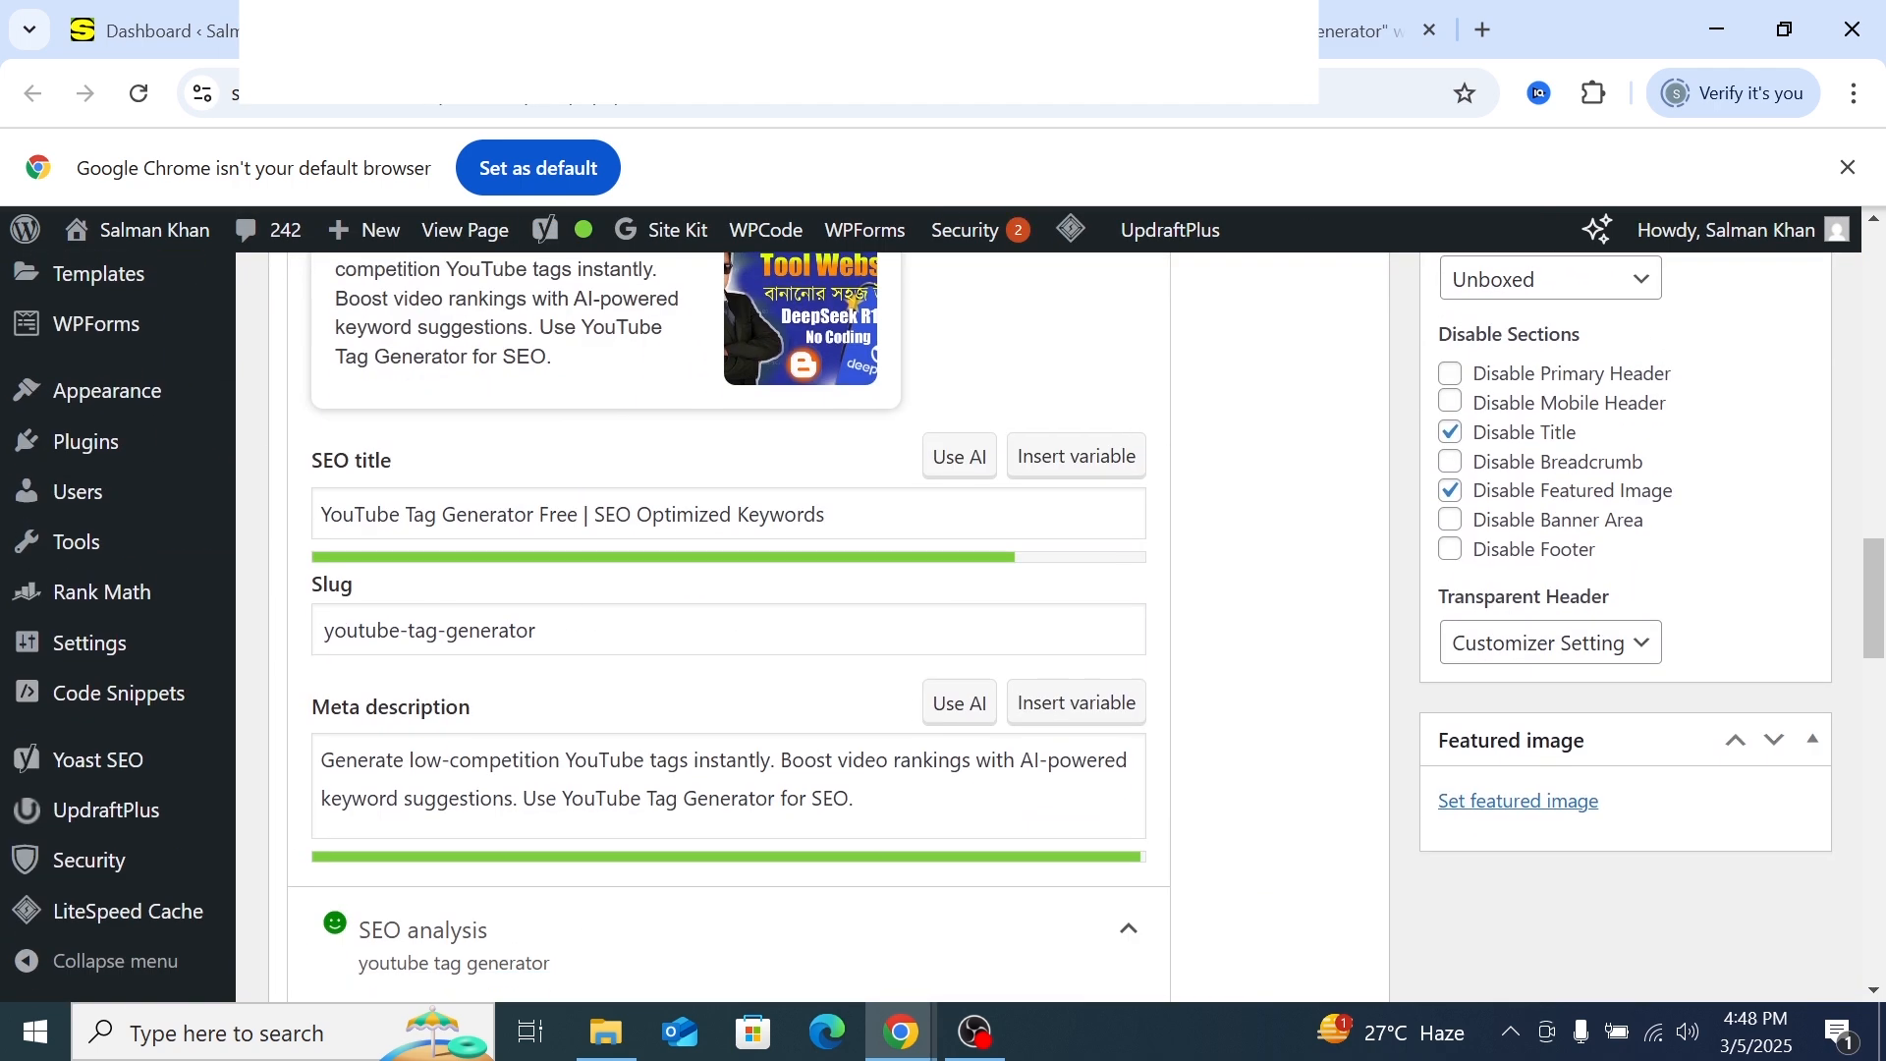
scroll(572, 632, "up", 15)
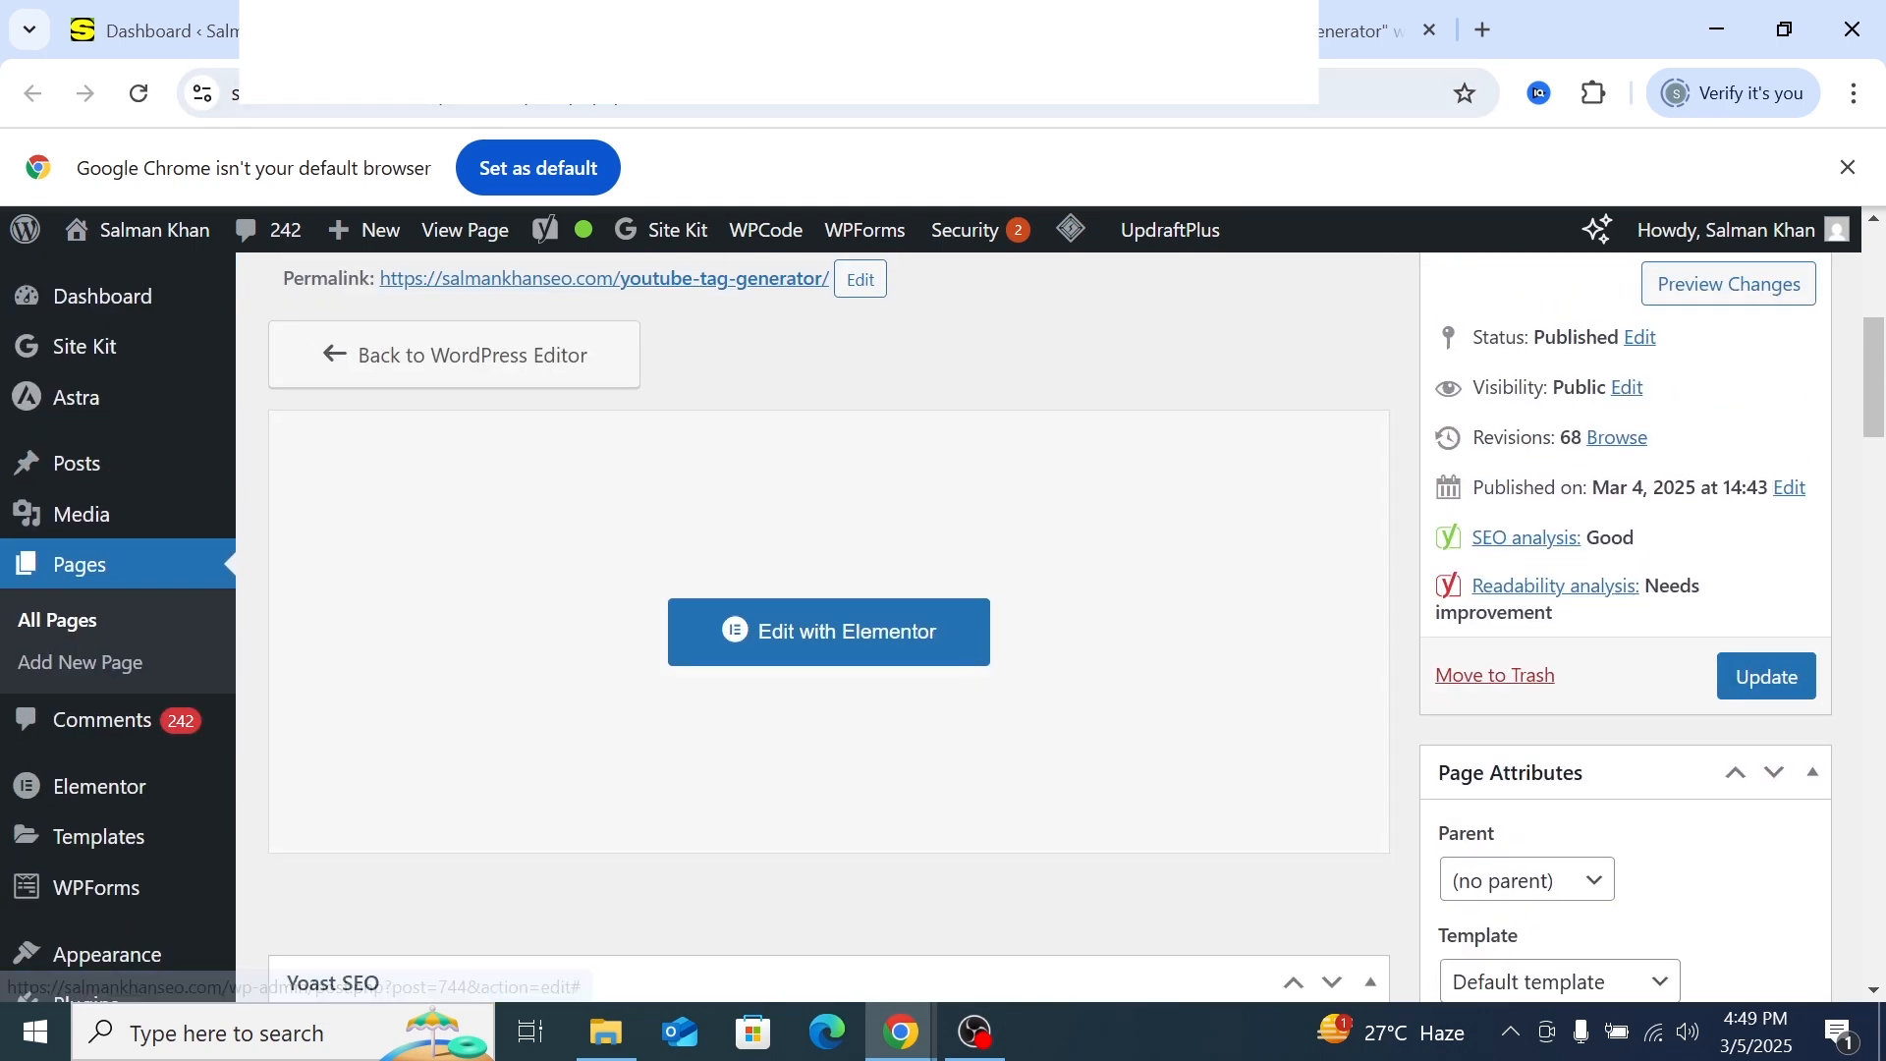
left_click(729, 31)
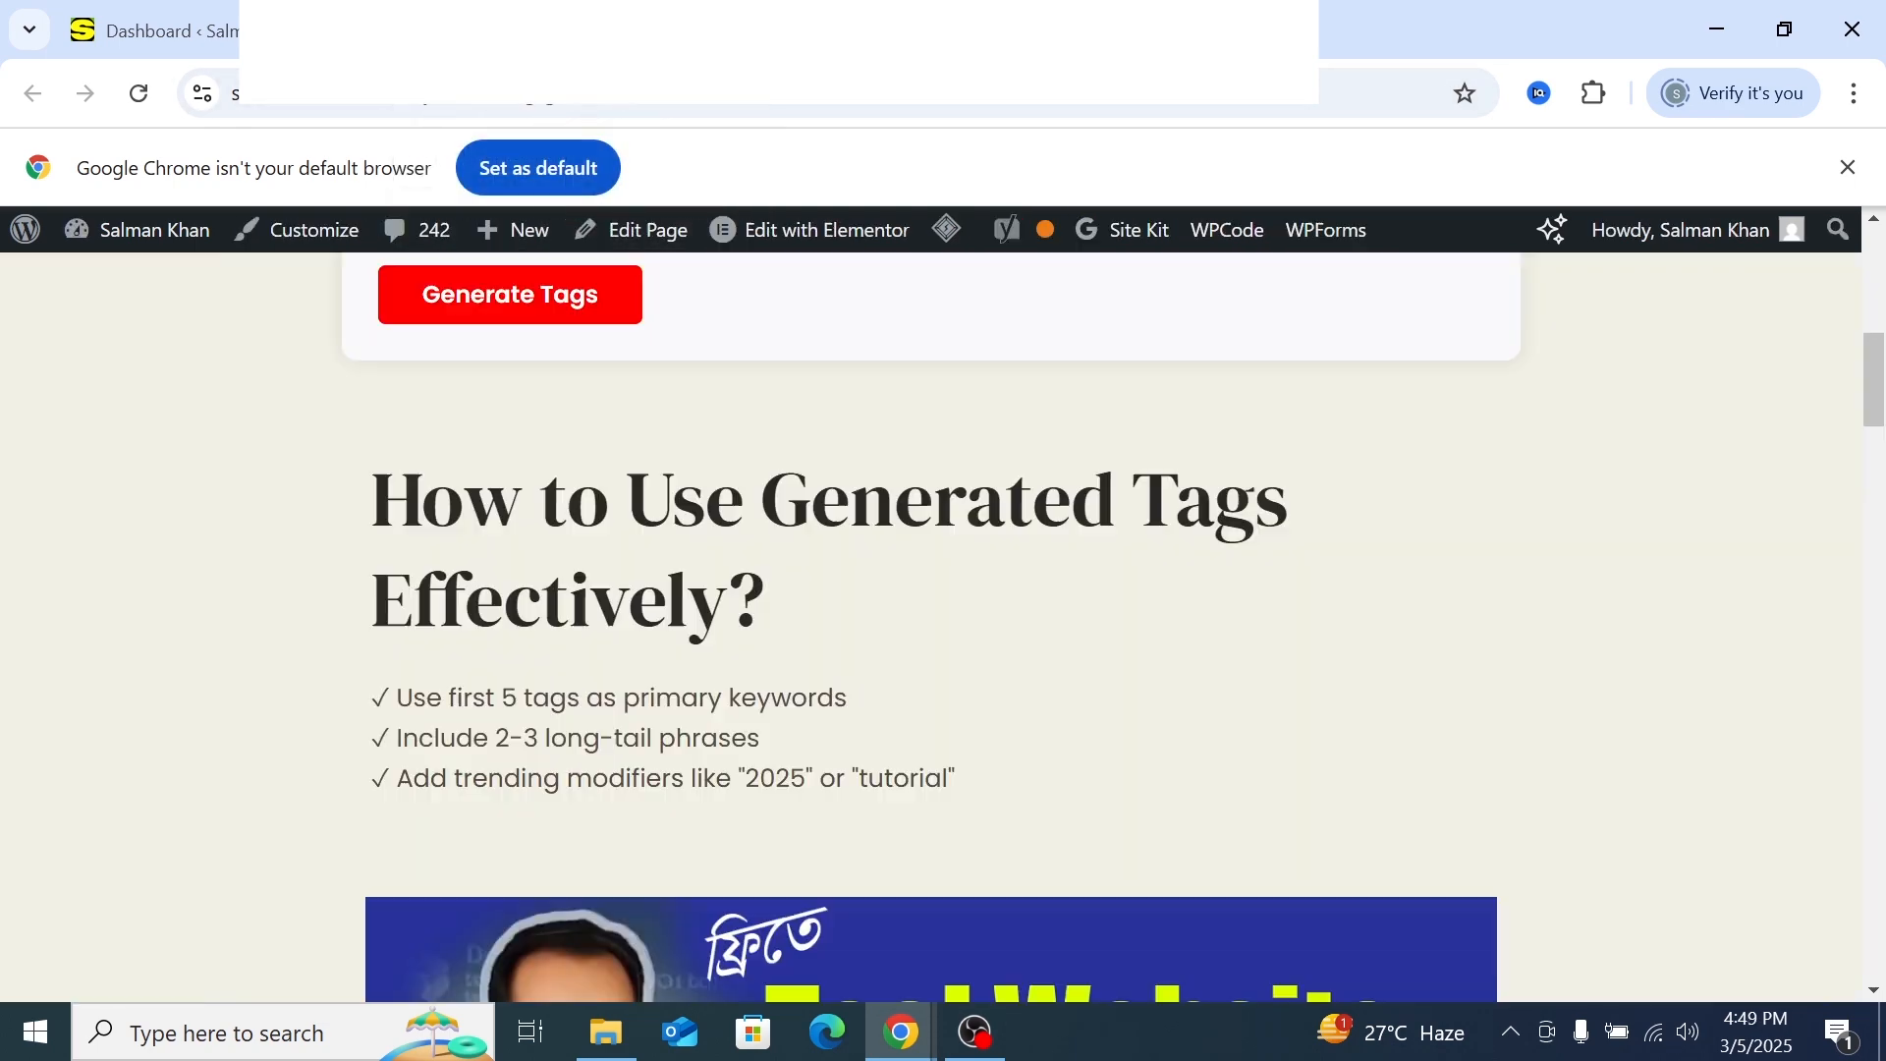
left_click(729, 31)
scroll(595, 586, "down", 5)
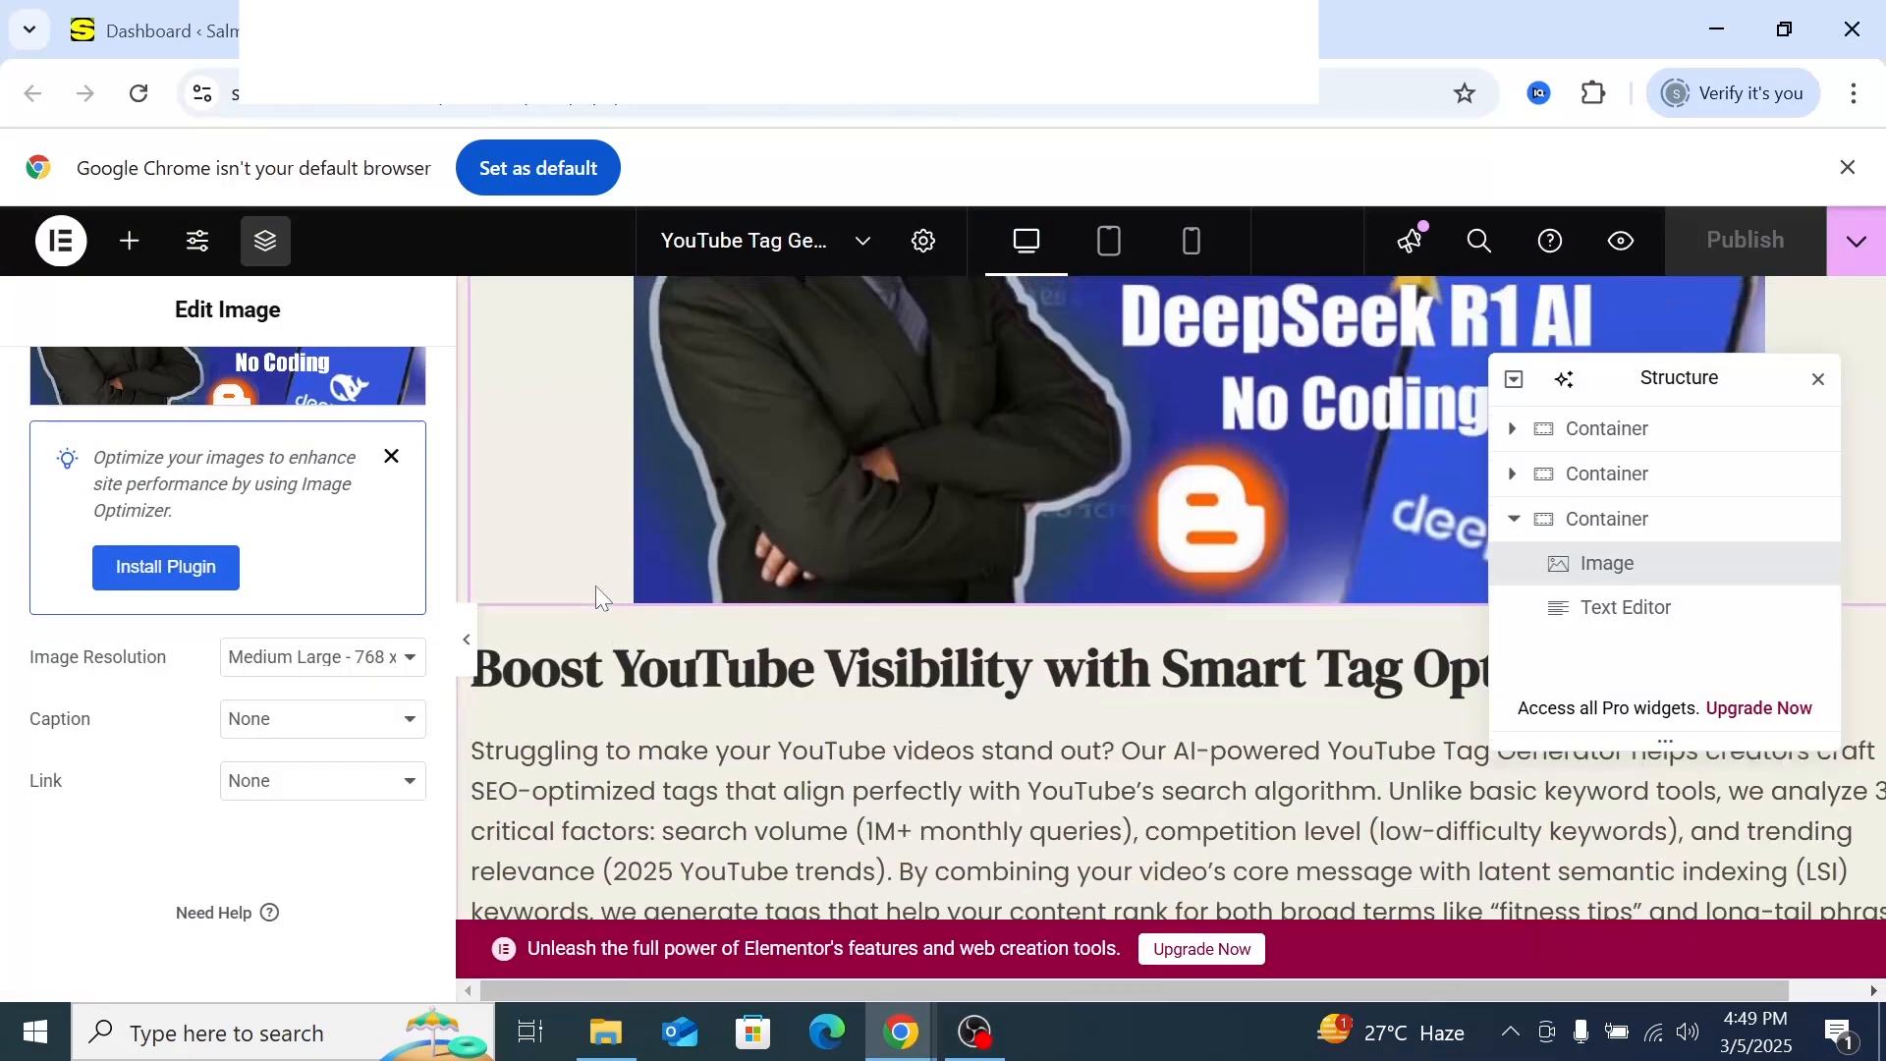
scroll(596, 605, "down", 6)
scroll(596, 604, "up", 8)
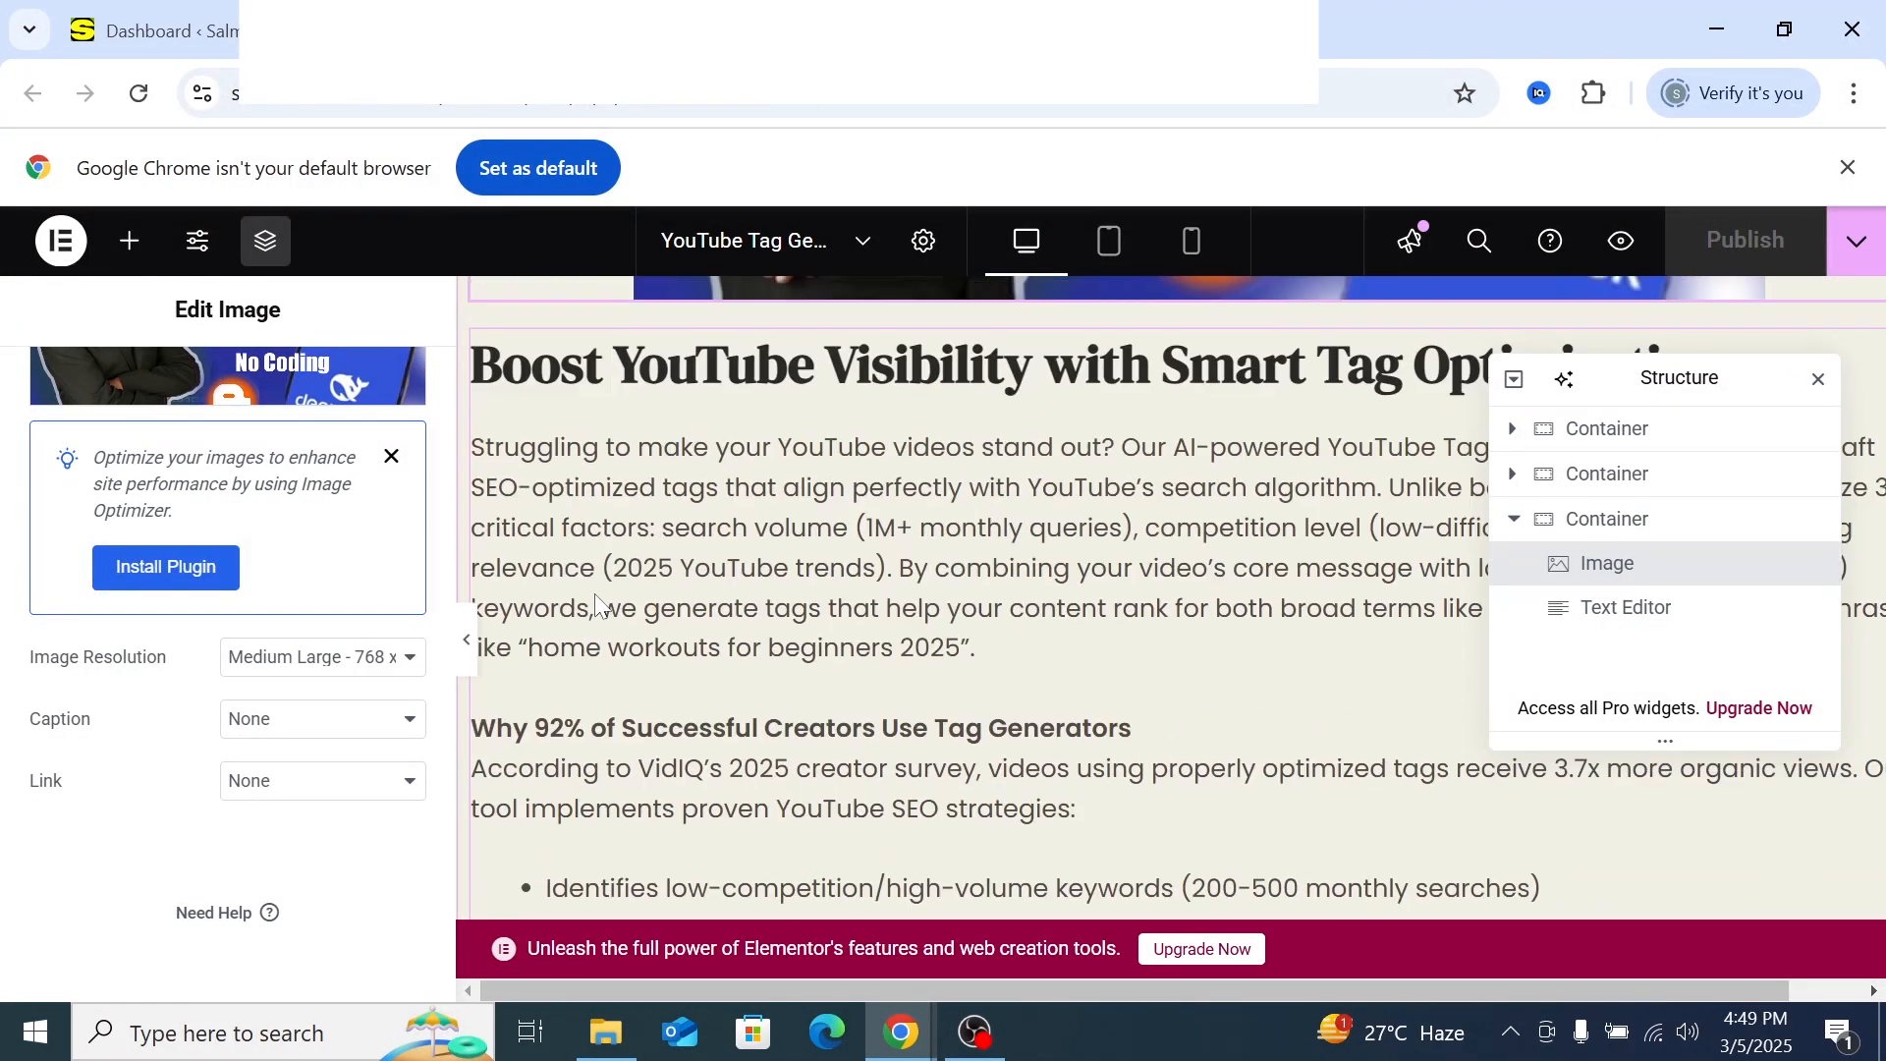
scroll(593, 594, "up", 8)
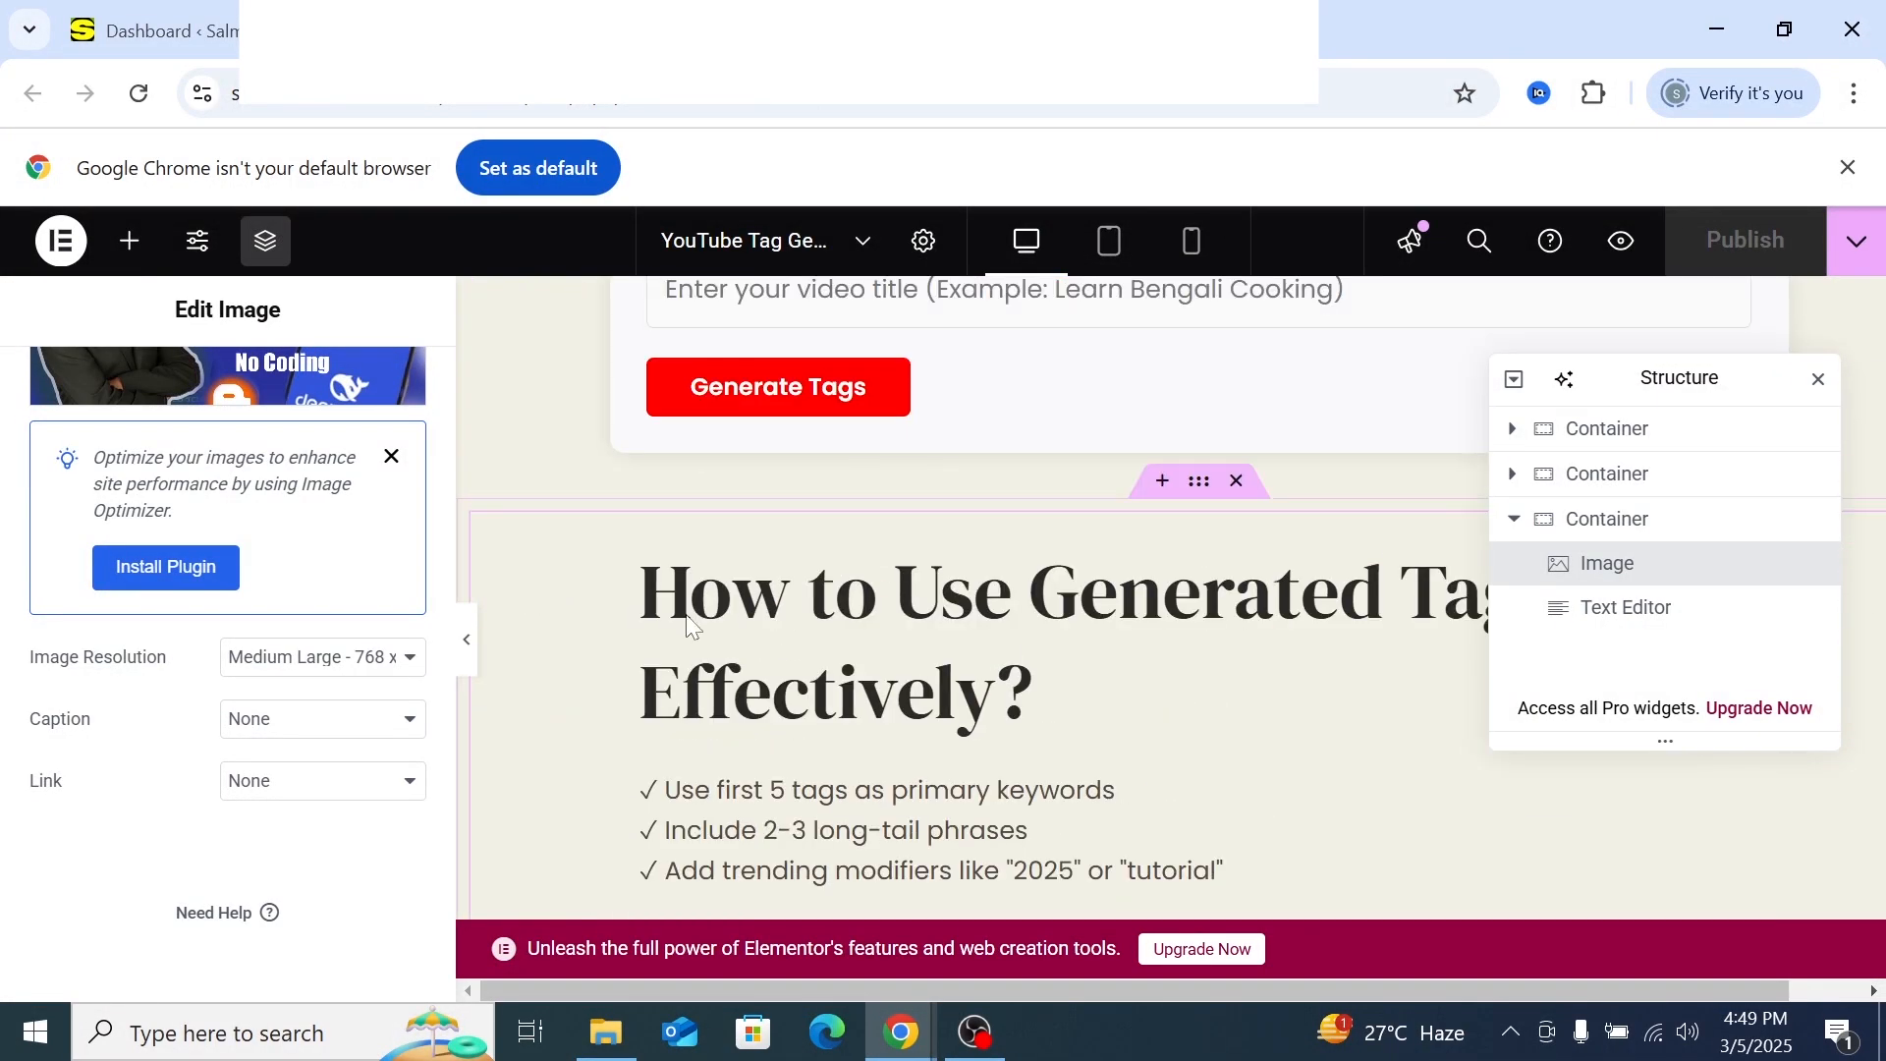
left_click(688, 621)
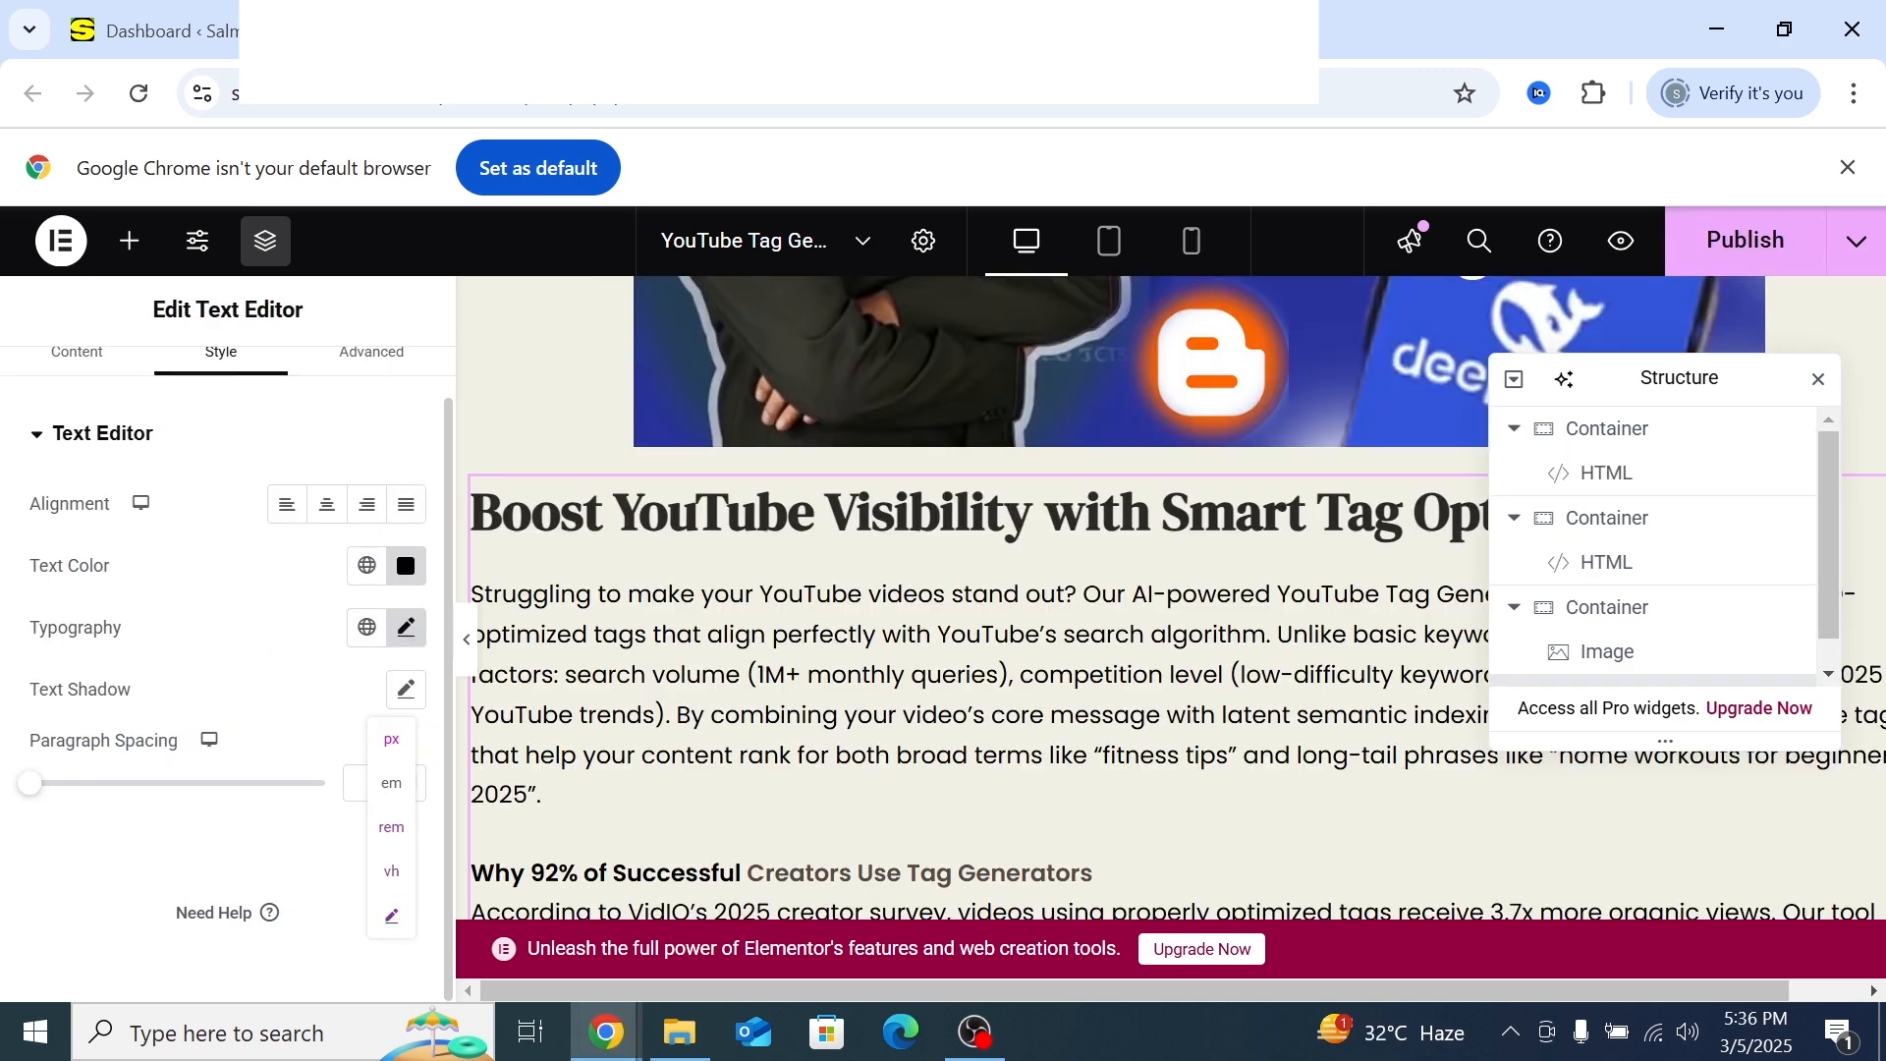
Try a paragraph spacing of 6 px on the article's text editor below the image and check the text
mouse_move(355, 771)
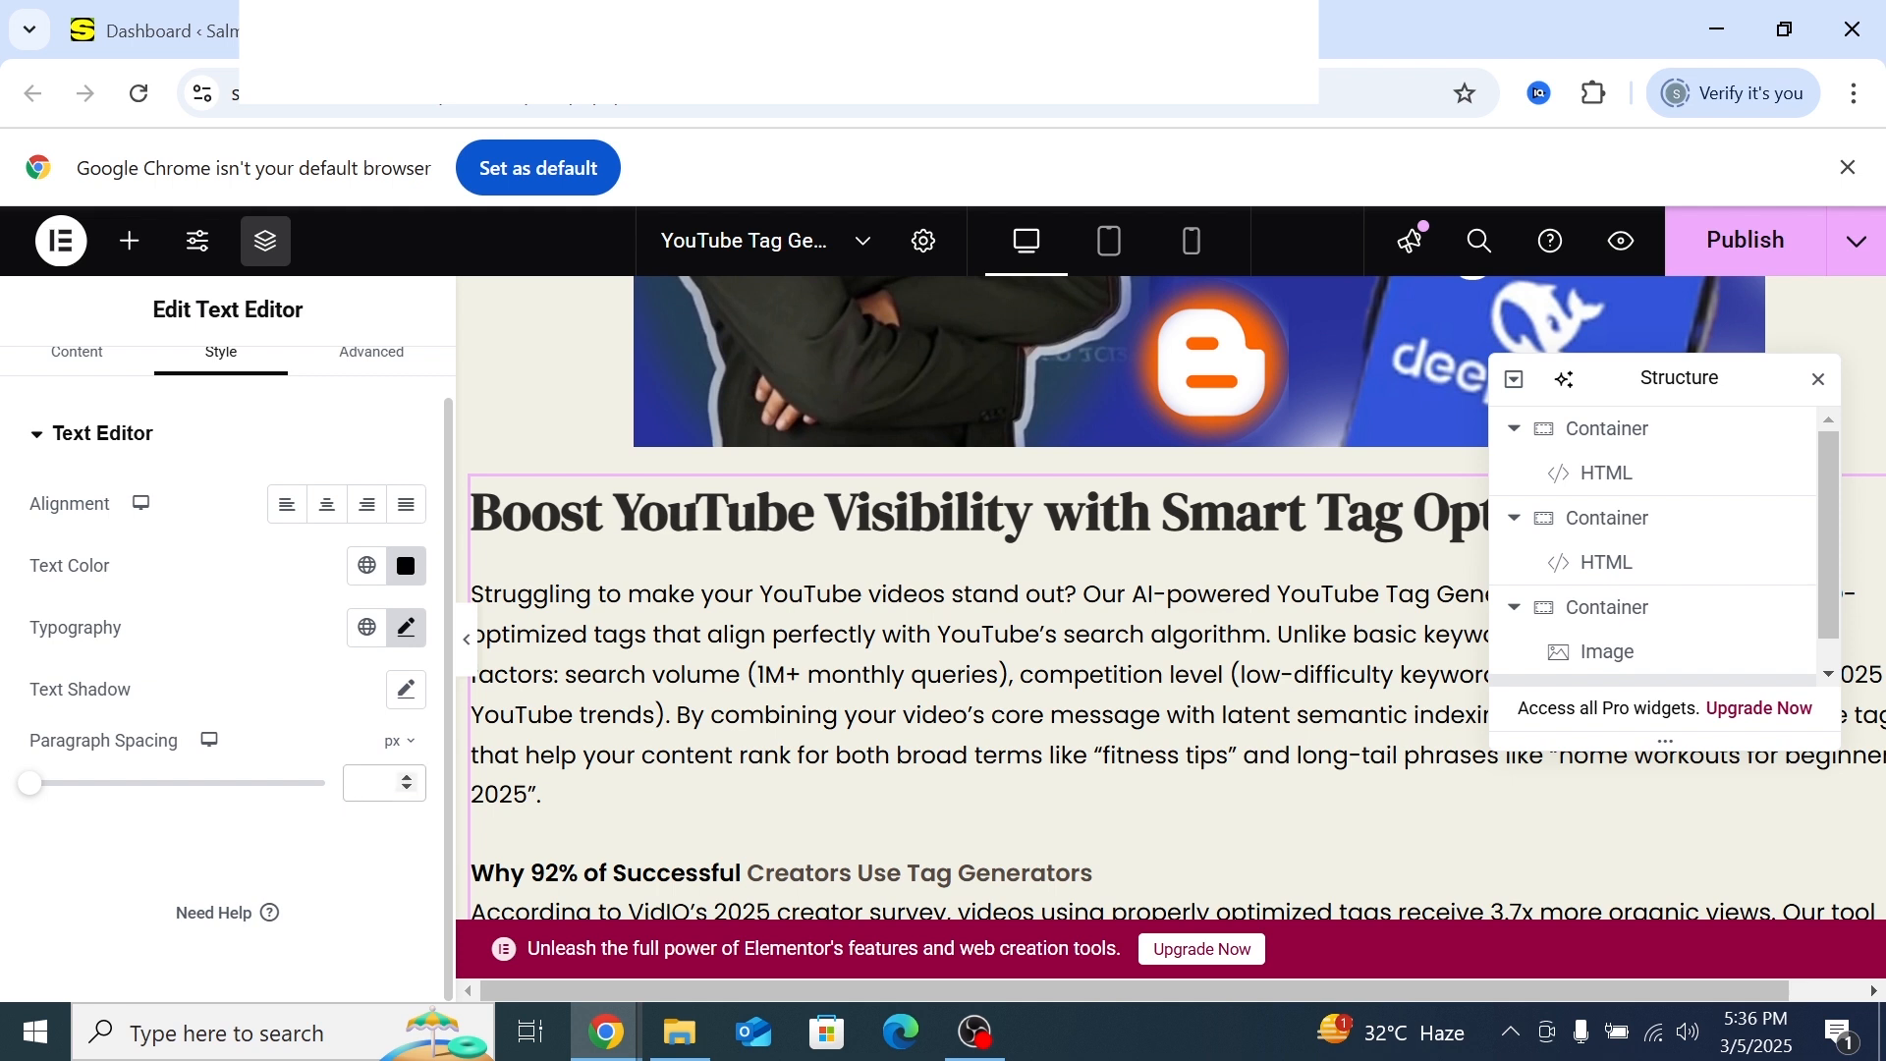
left_click(32, 788)
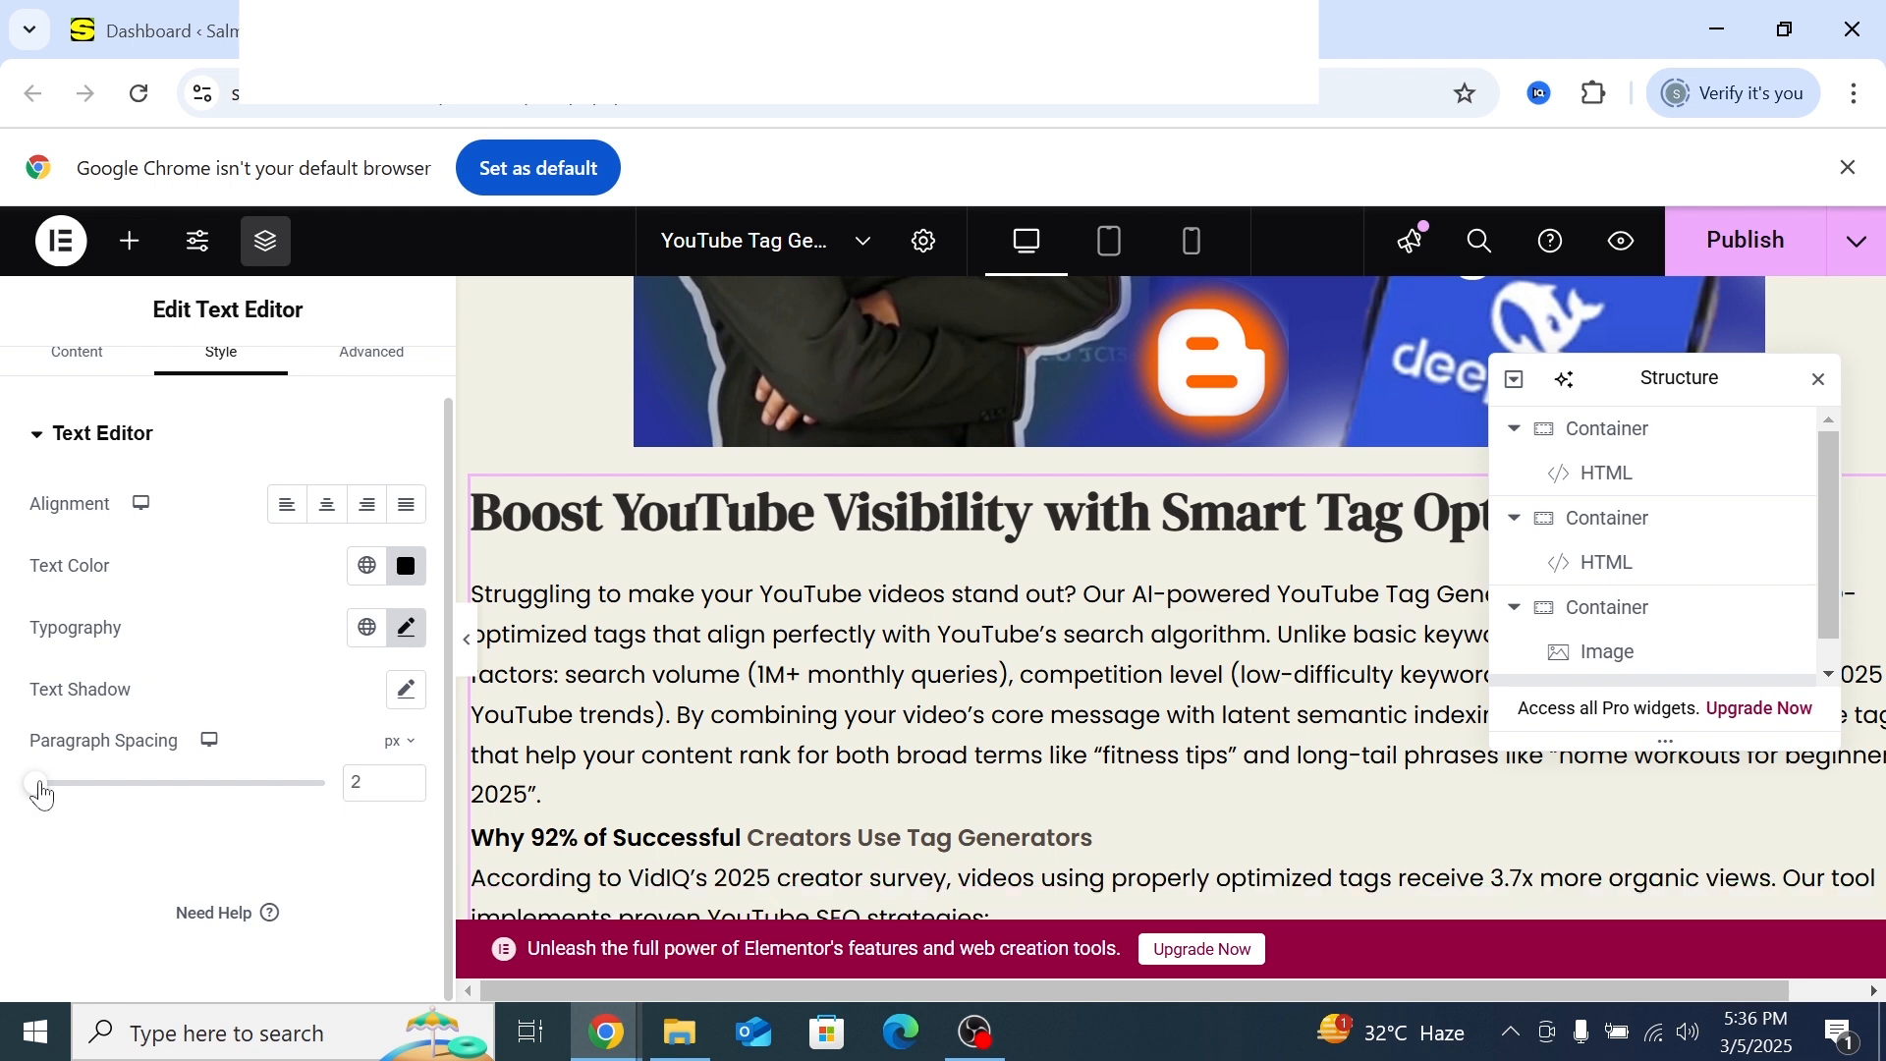
mouse_move(29, 794)
left_mouse_down()
mouse_move(114, 800)
mouse_move(54, 816)
left_mouse_up()
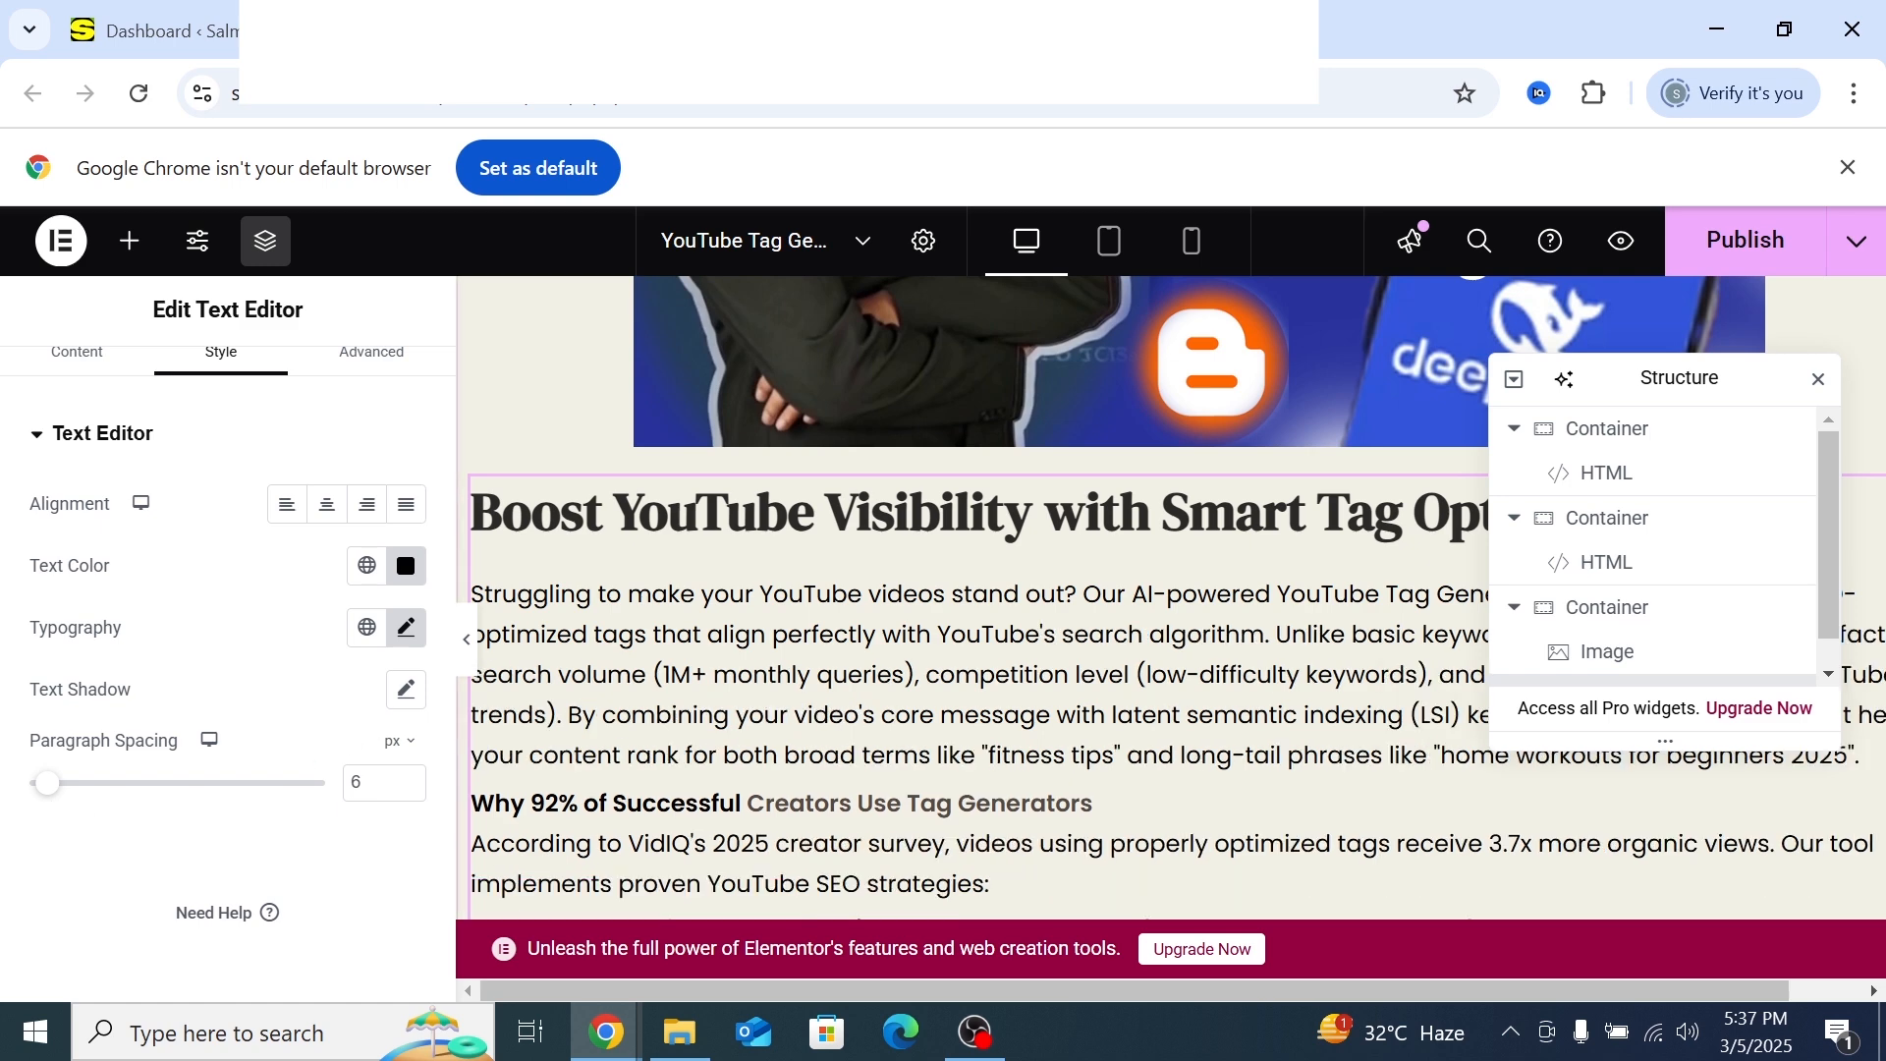
scroll(1170, 590, "down", 2)
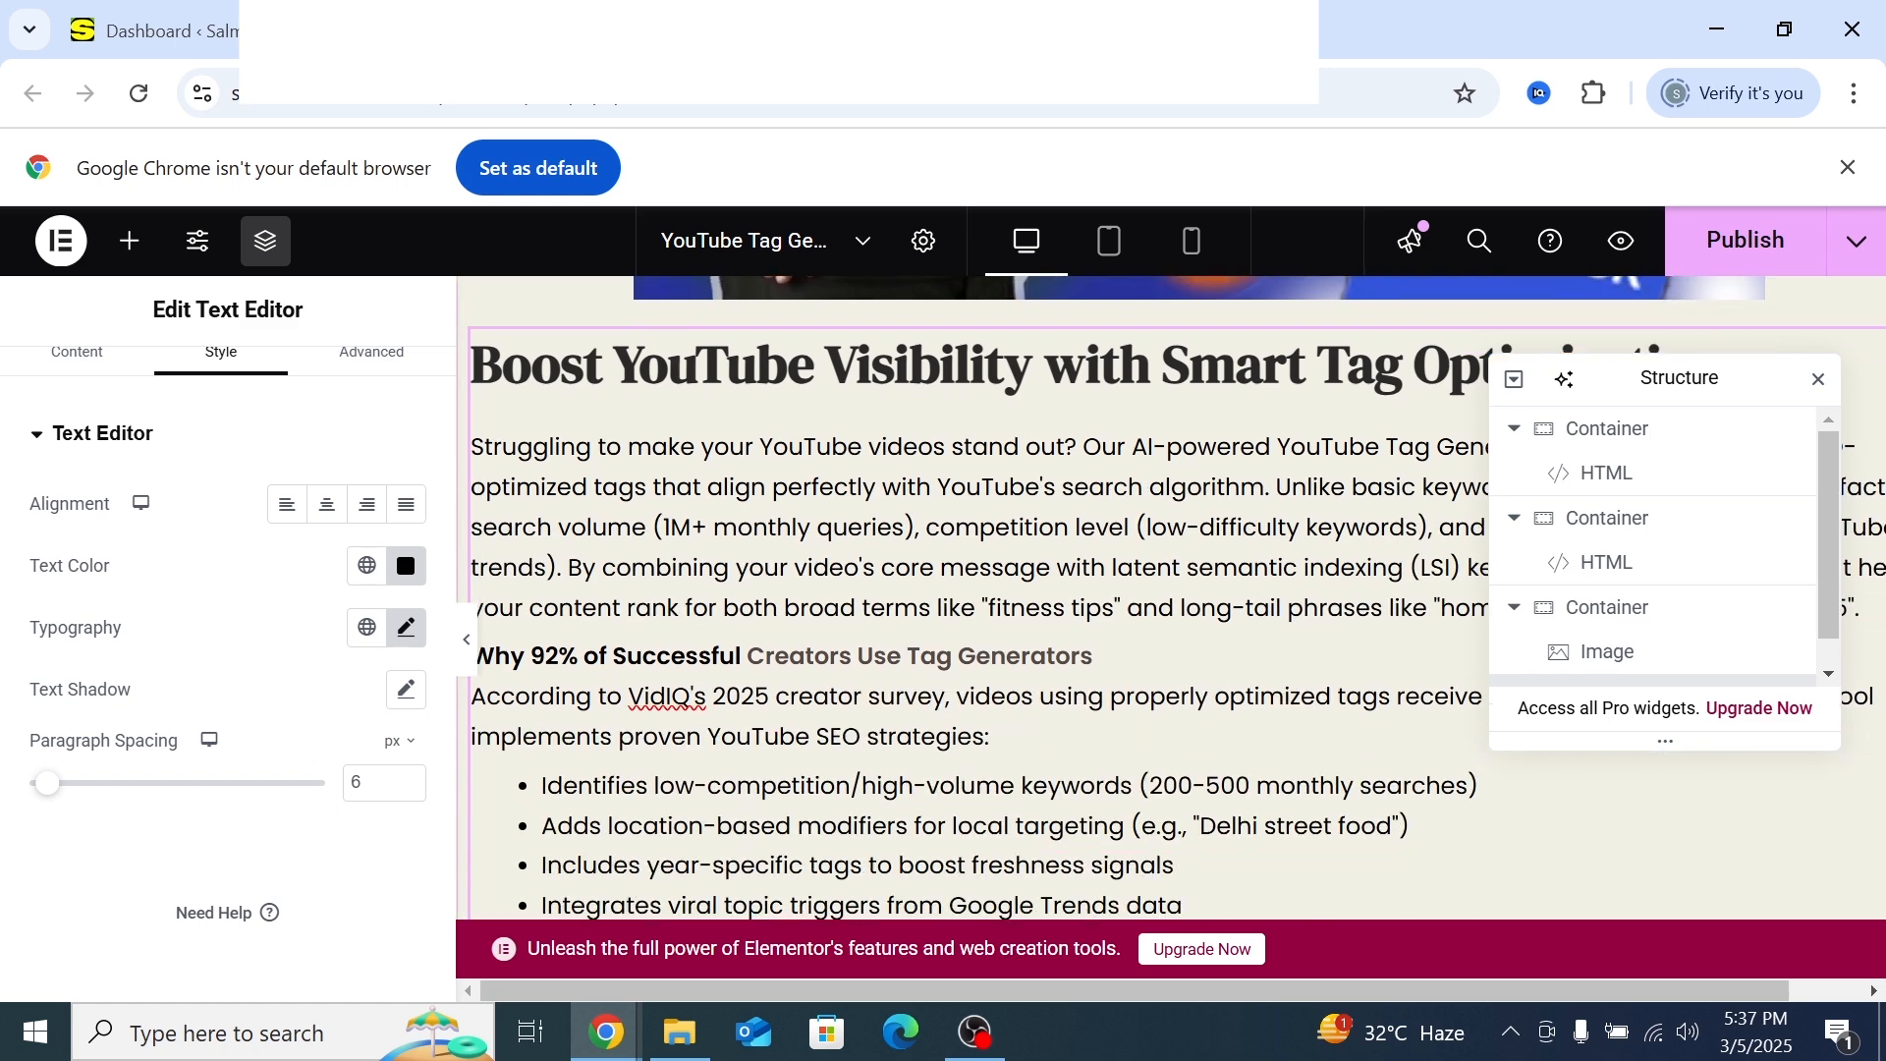
scroll(982, 599, "down", 1)
scroll(983, 599, "up", 1)
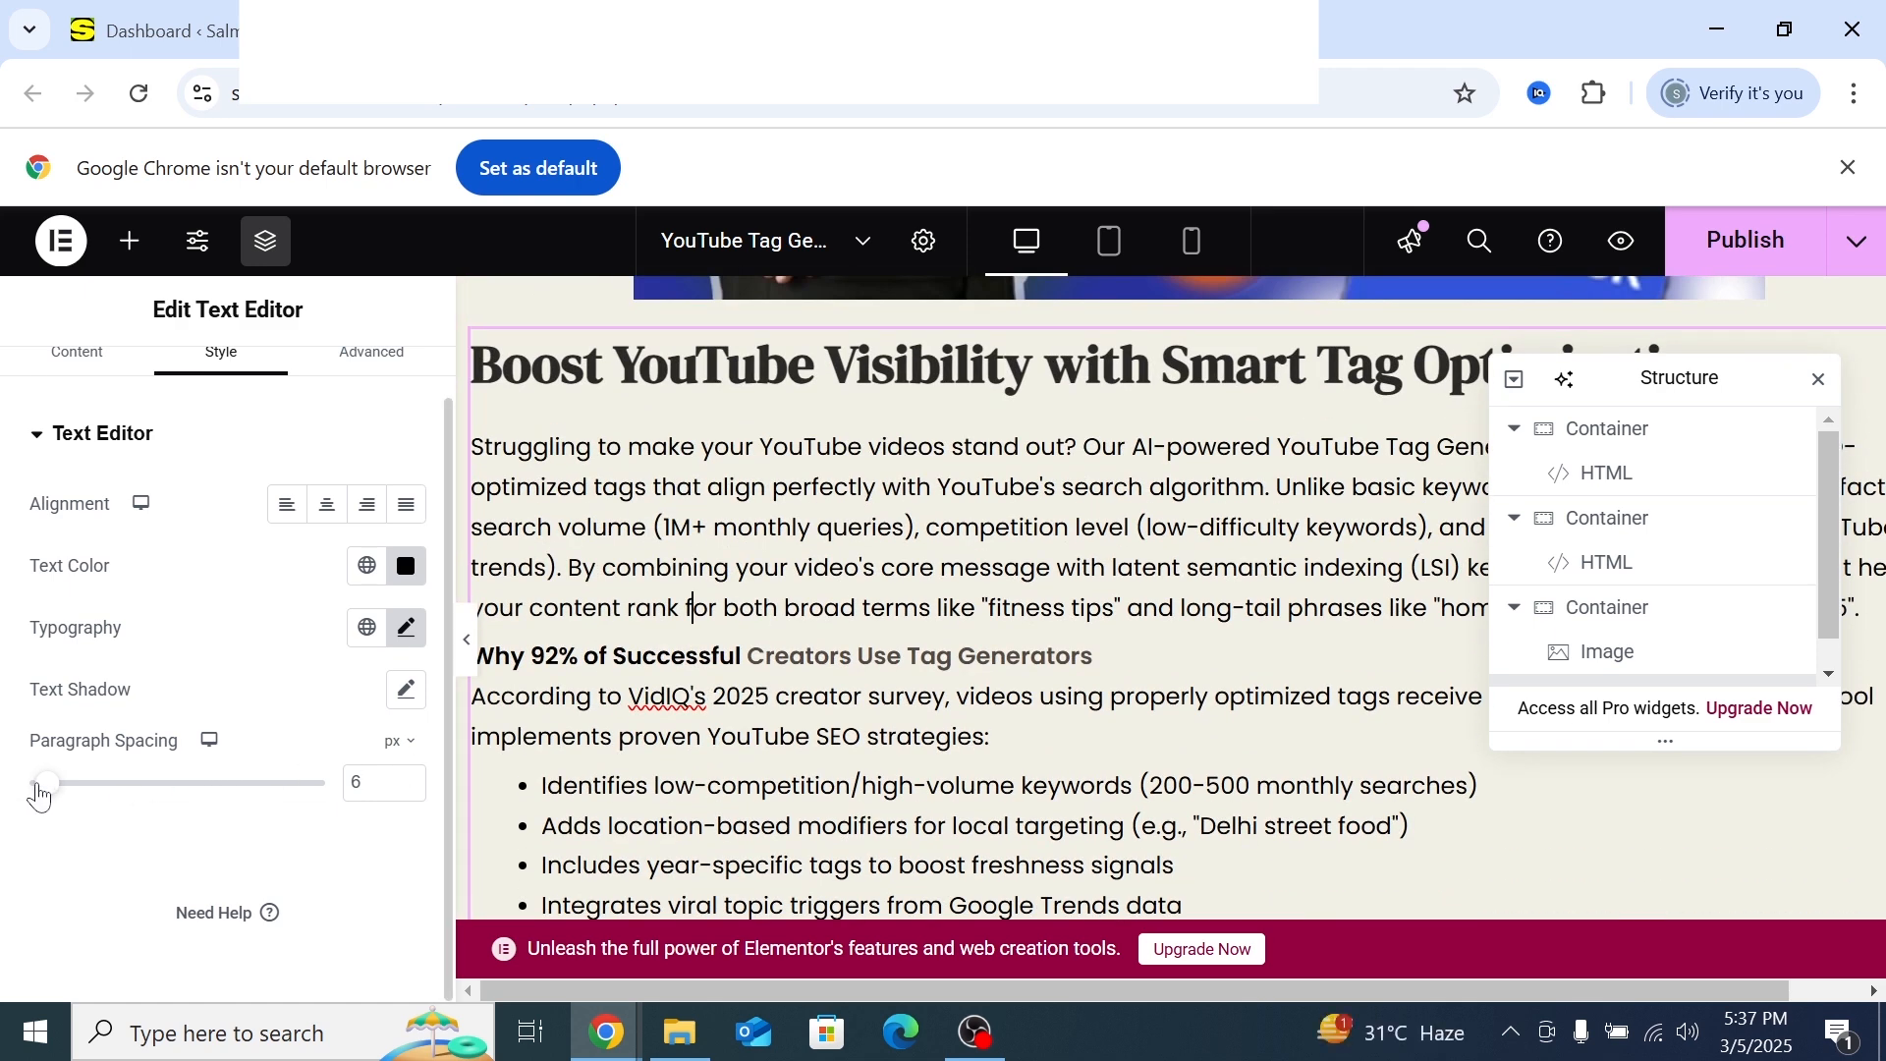
Set the article text's paragraph spacing to 0 px and check its paragraphs and lists
mouse_move(45, 786)
left_mouse_down()
mouse_move(77, 798)
mouse_move(23, 803)
left_mouse_up()
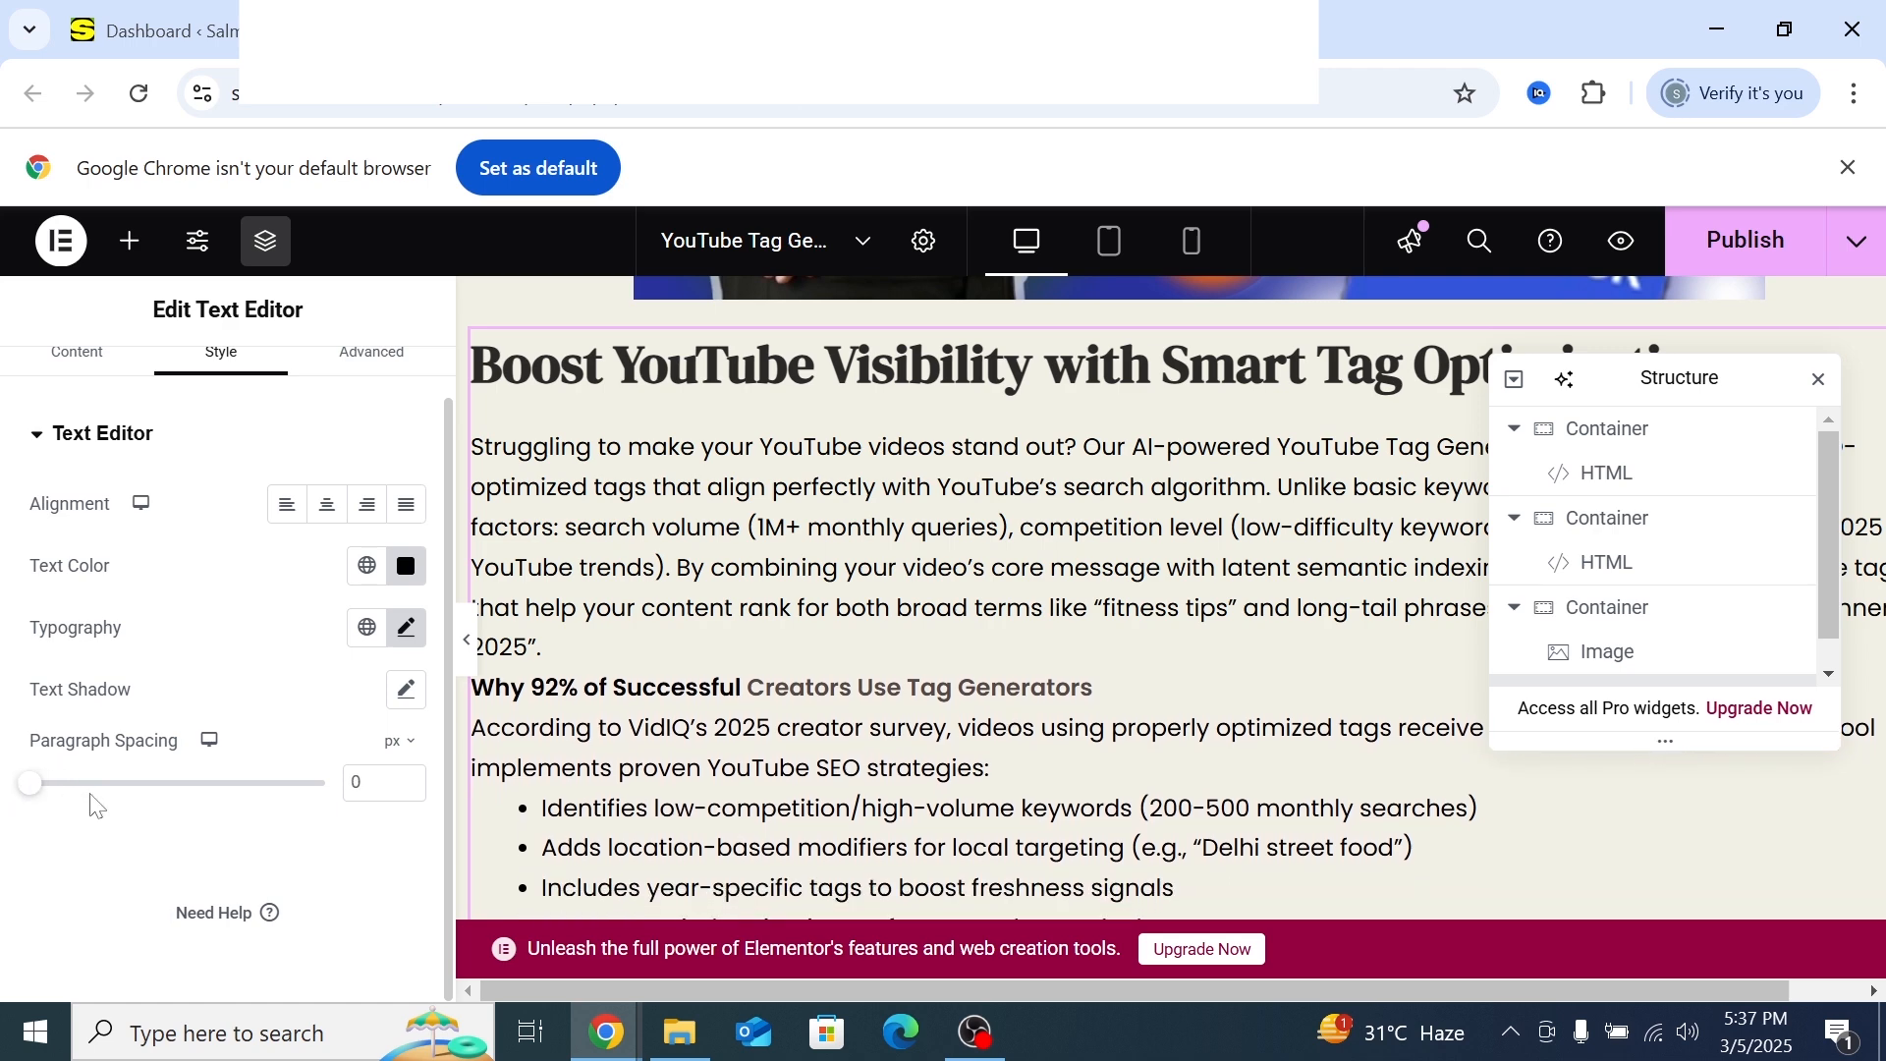
scroll(628, 722, "up", 2)
scroll(629, 722, "down", 4)
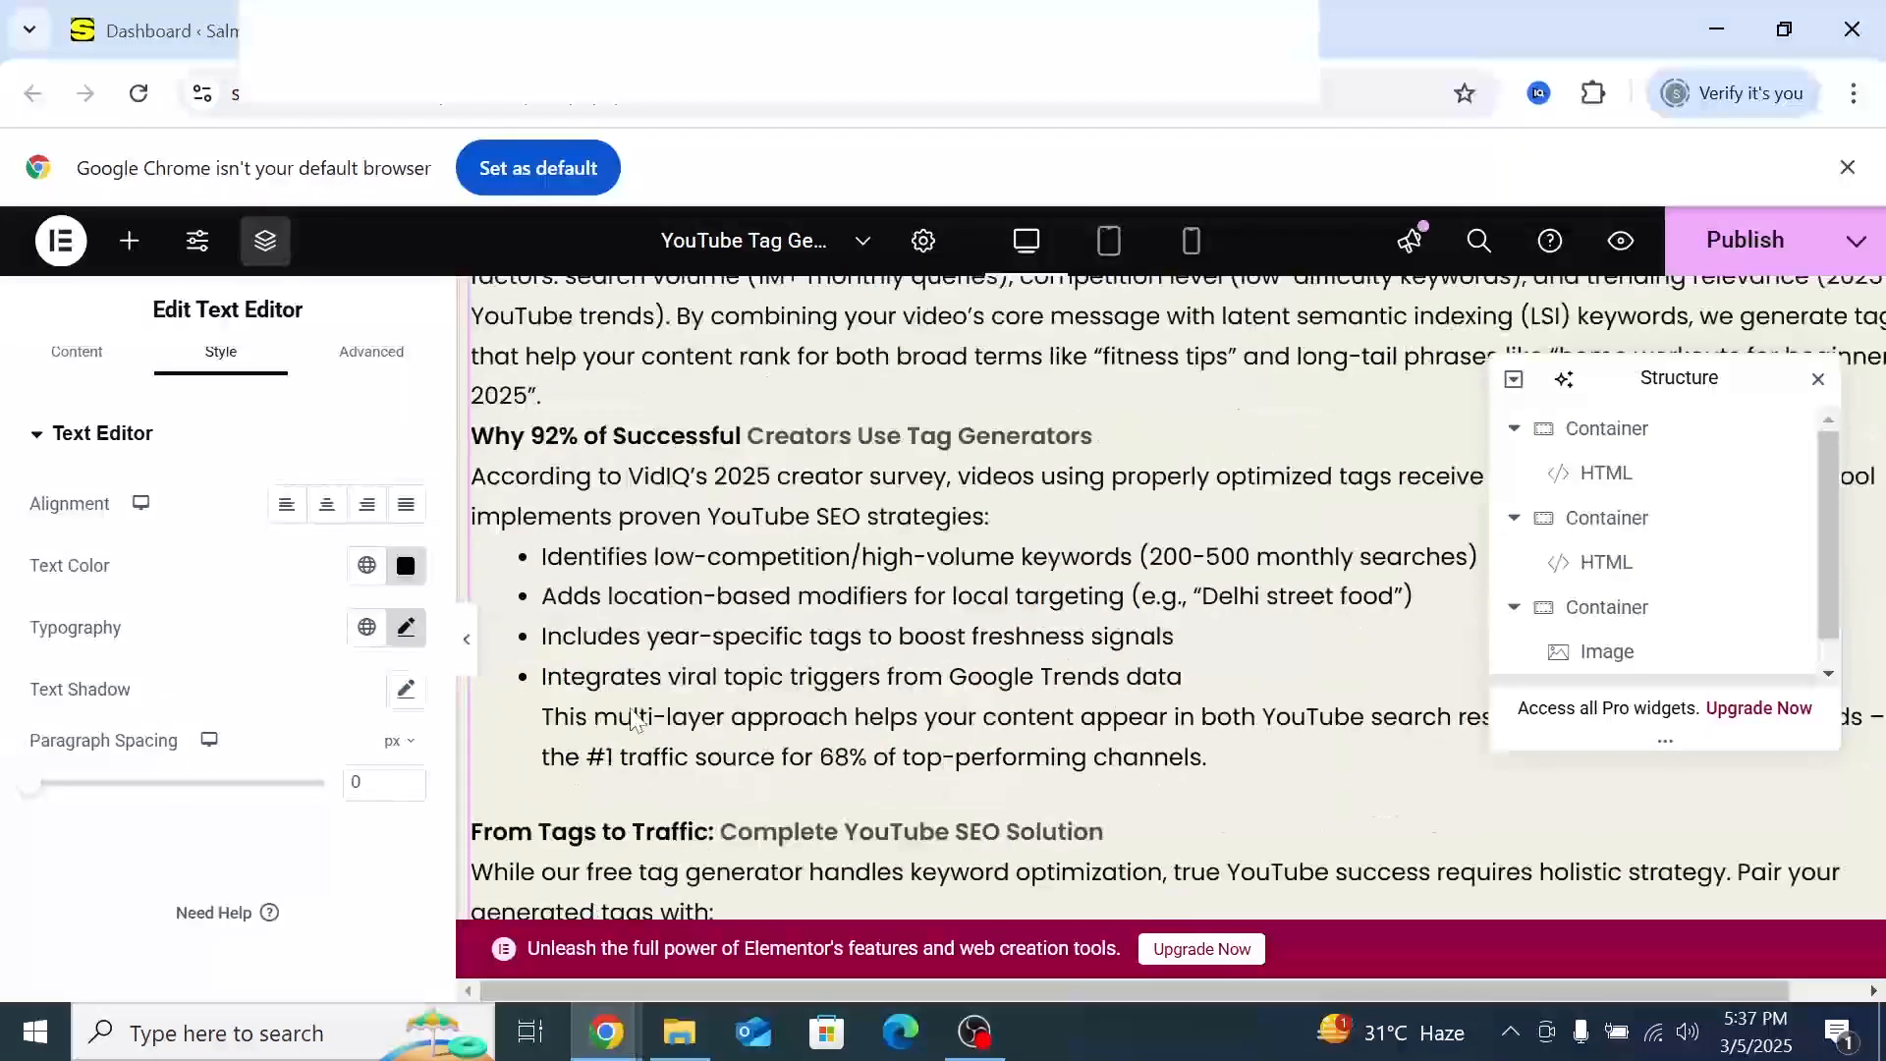